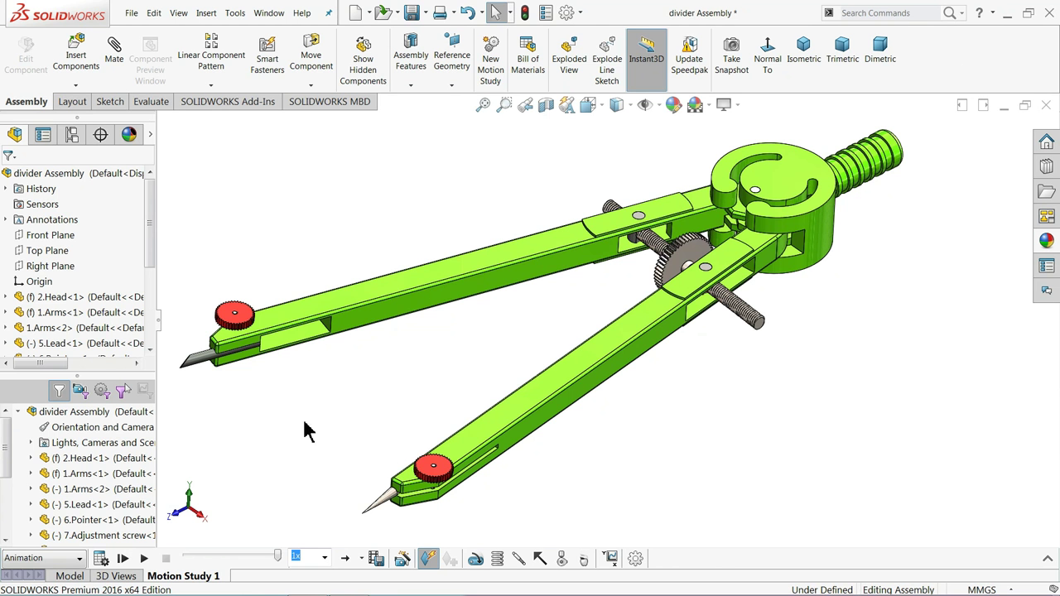
Step: Play the divider assembly's motion study animation
left_click(145, 559)
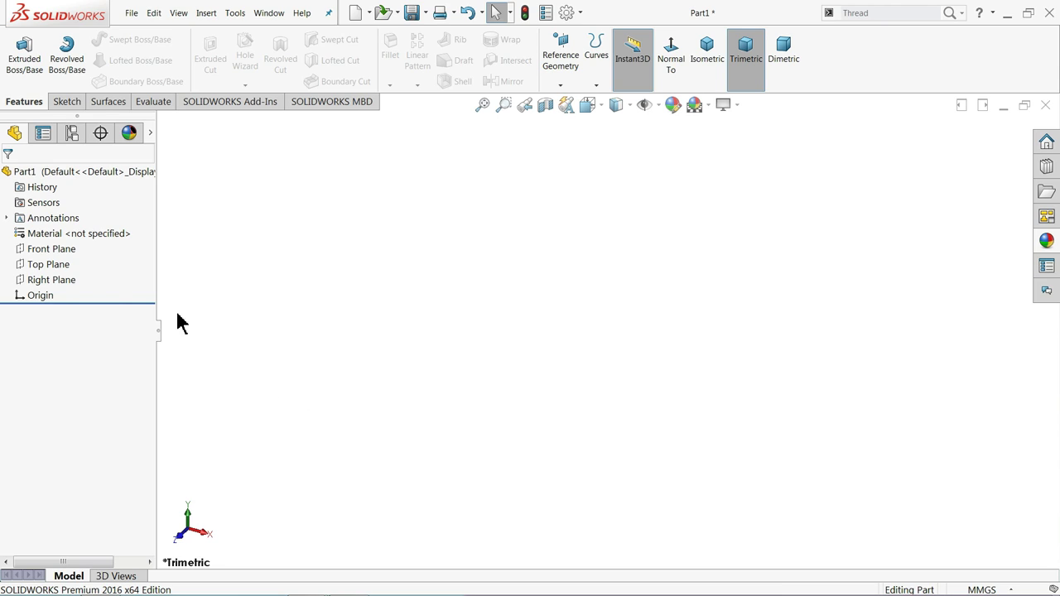
Step: On the Top Plane, sketch two tall vertical lines joined at the origin by a short base and slanted edge
left_click(33, 264)
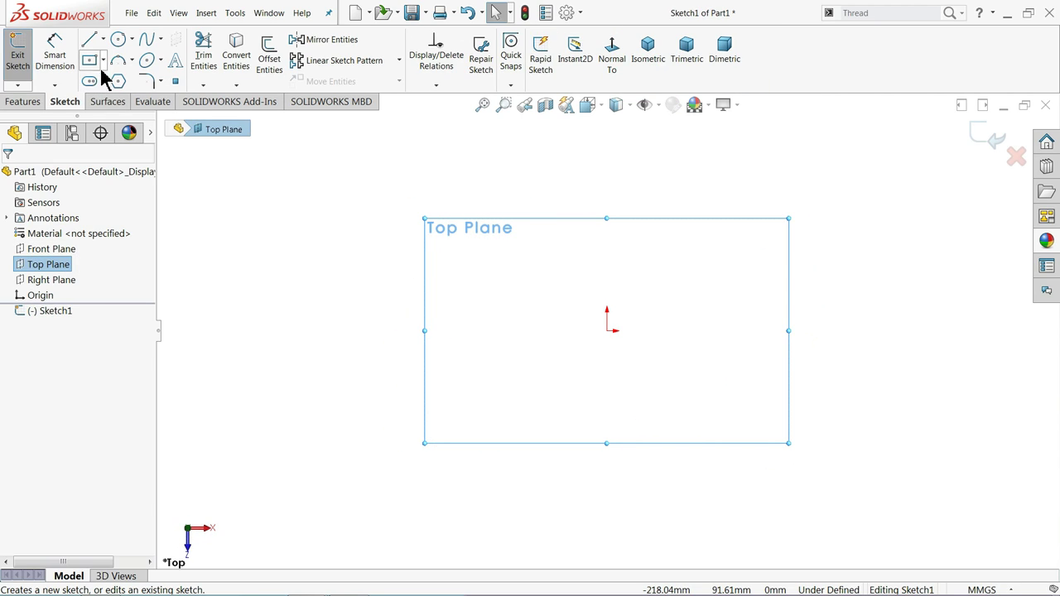
left_click(88, 40)
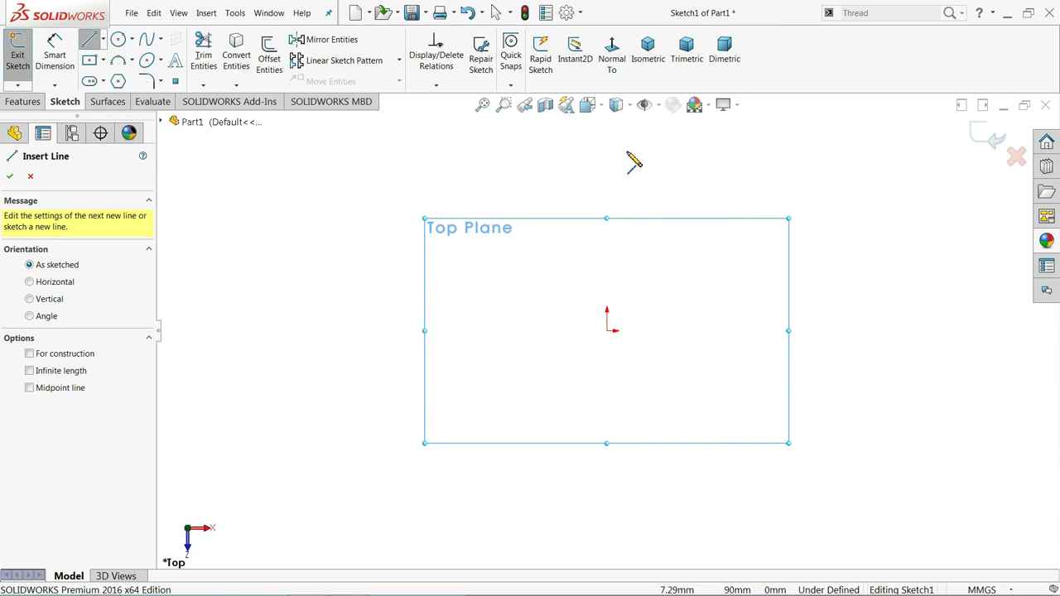
left_click(607, 137)
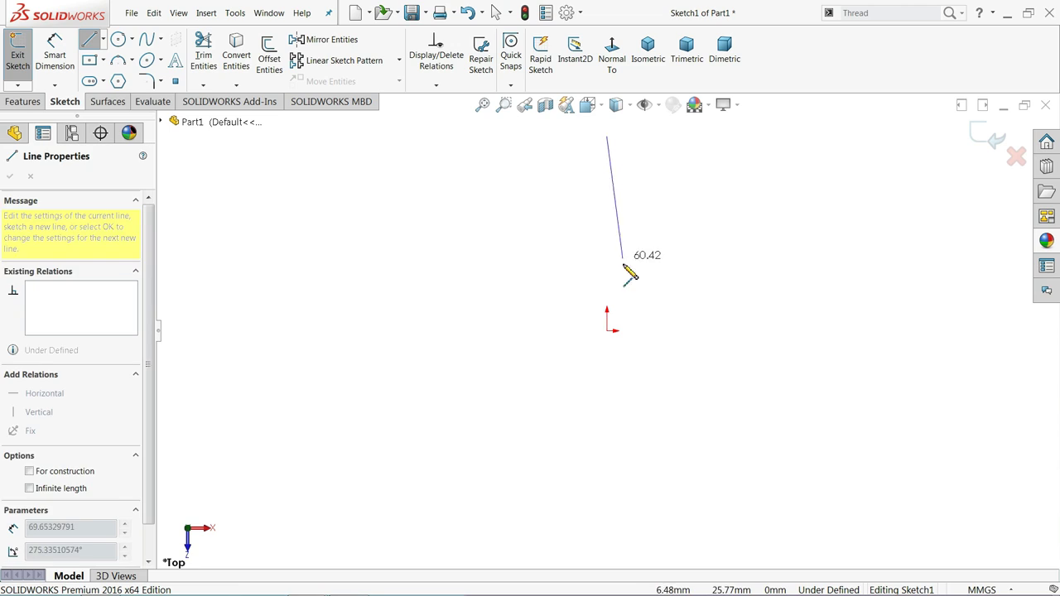
left_click(607, 331)
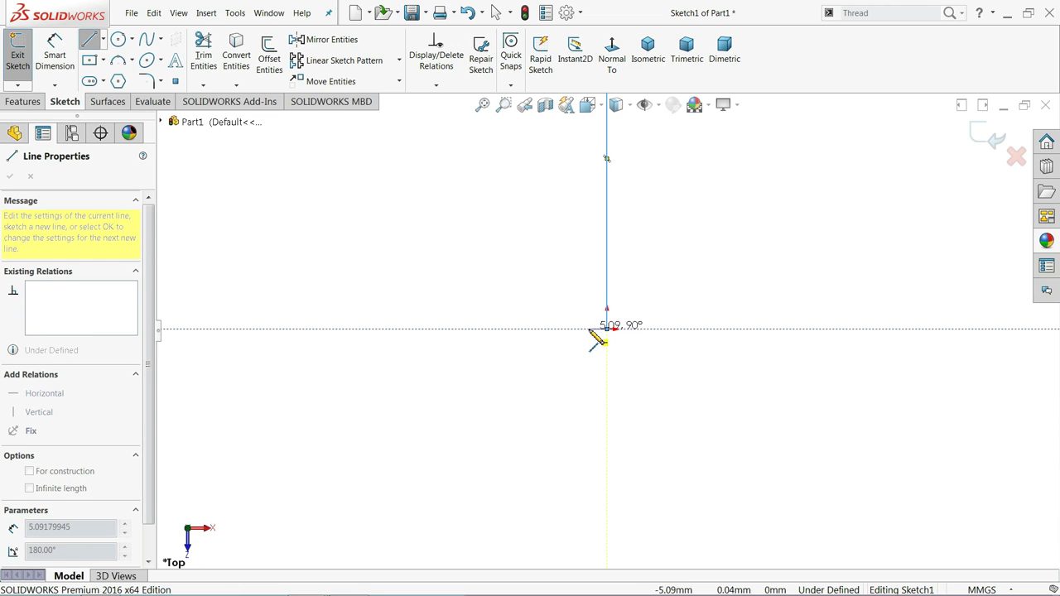
left_click(588, 329)
left_click(551, 284)
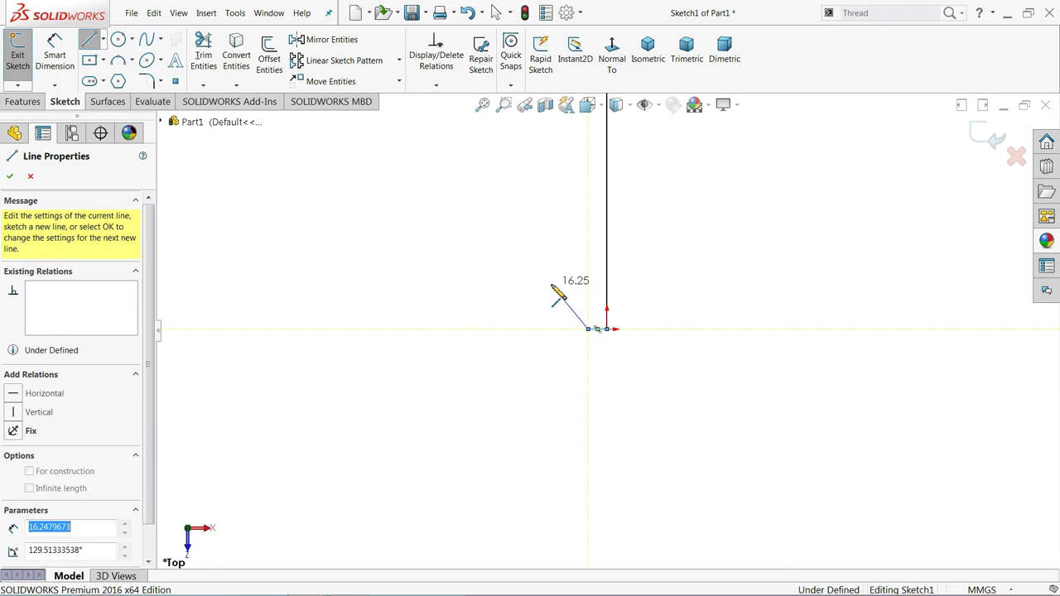
scroll(560, 240, "up", 2)
scroll(579, 190, "up", 2)
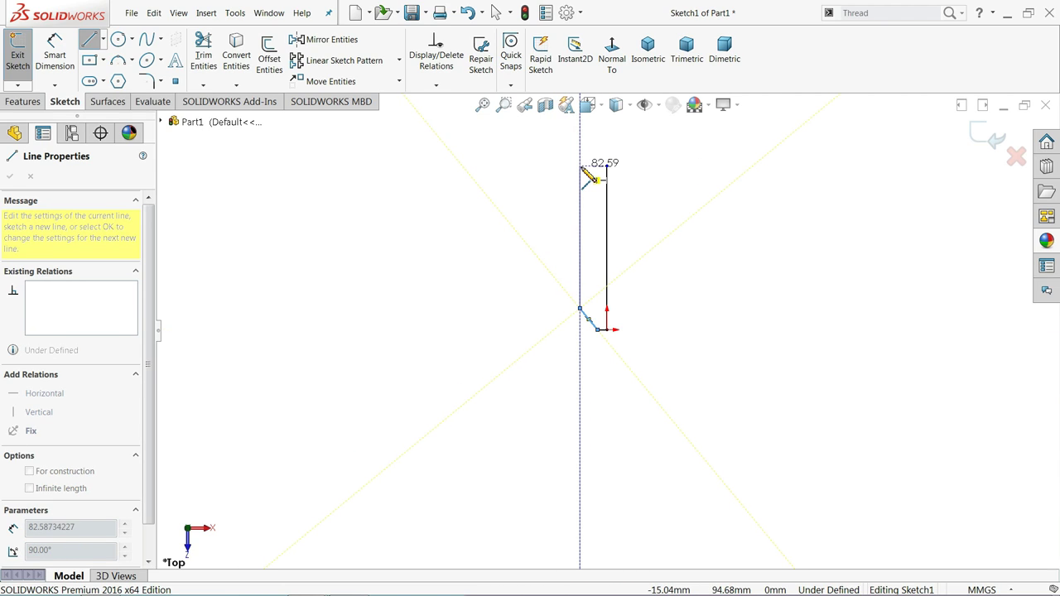
left_click(582, 168)
right_click(562, 174)
left_click(582, 179)
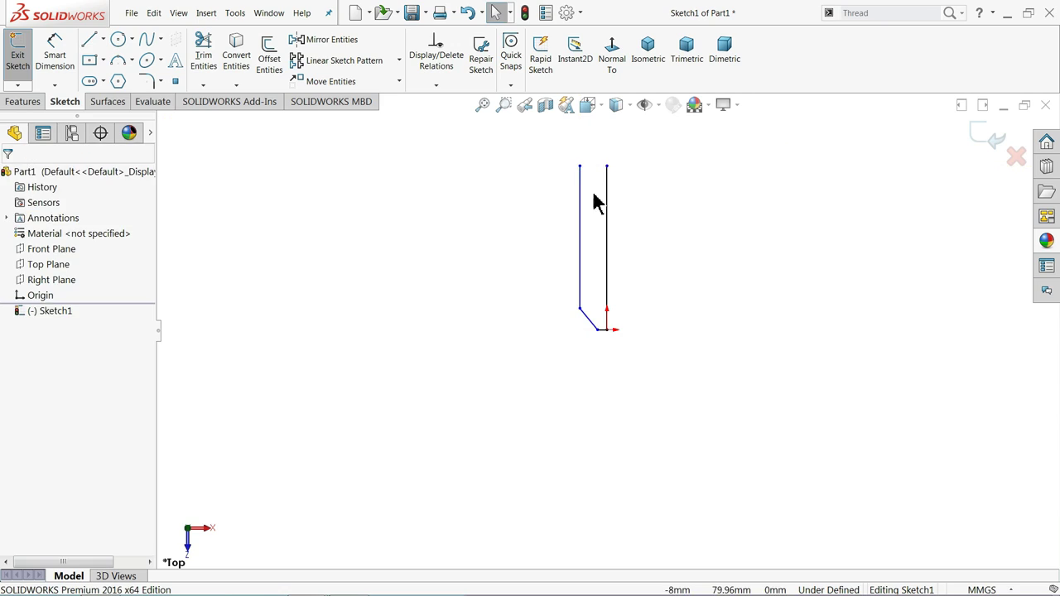
scroll(598, 203, "down", 3)
scroll(600, 203, "down", 1)
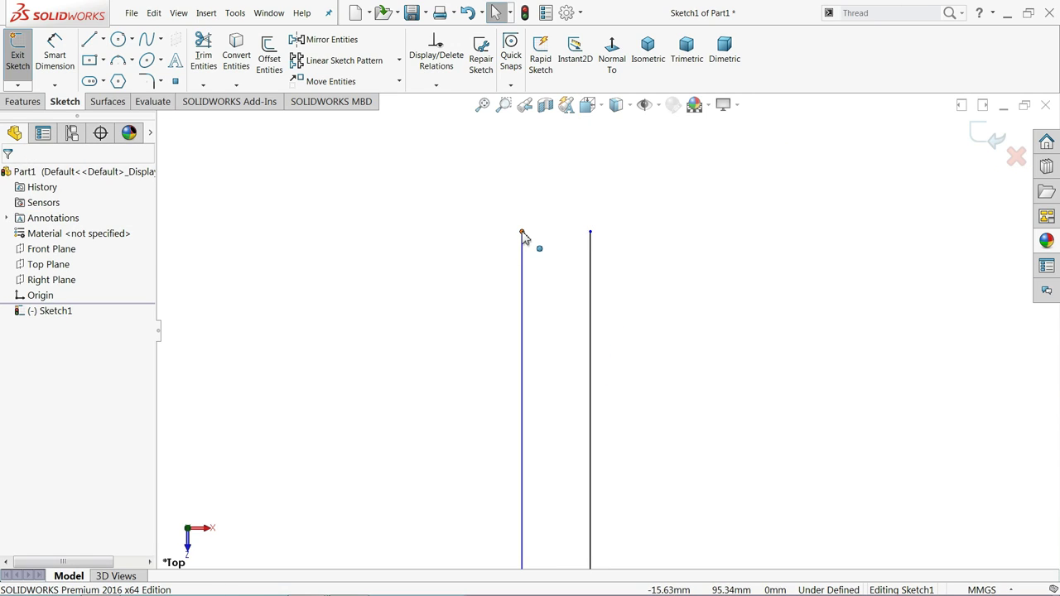
Step: Add a Horizontal relation between the two lines' top endpoints
left_click(522, 233)
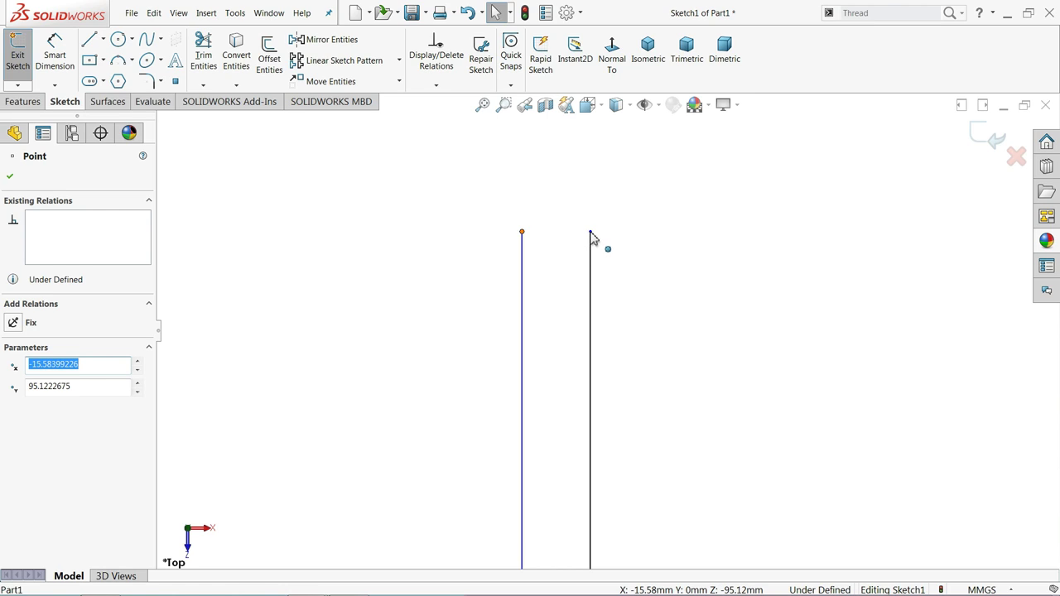
left_click(591, 233, "ctrl")
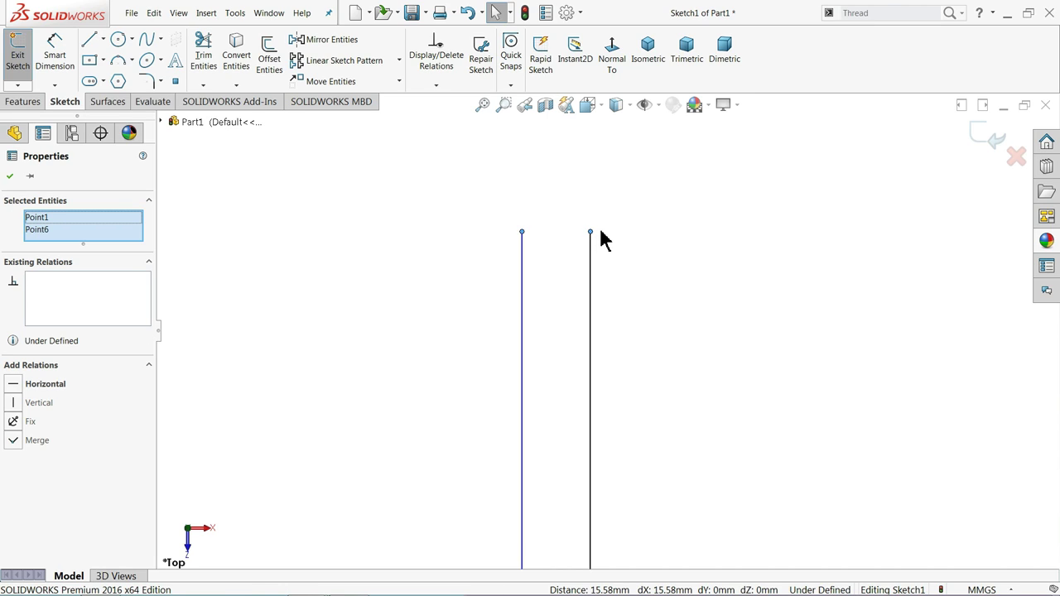
left_click(41, 385)
left_click(485, 253)
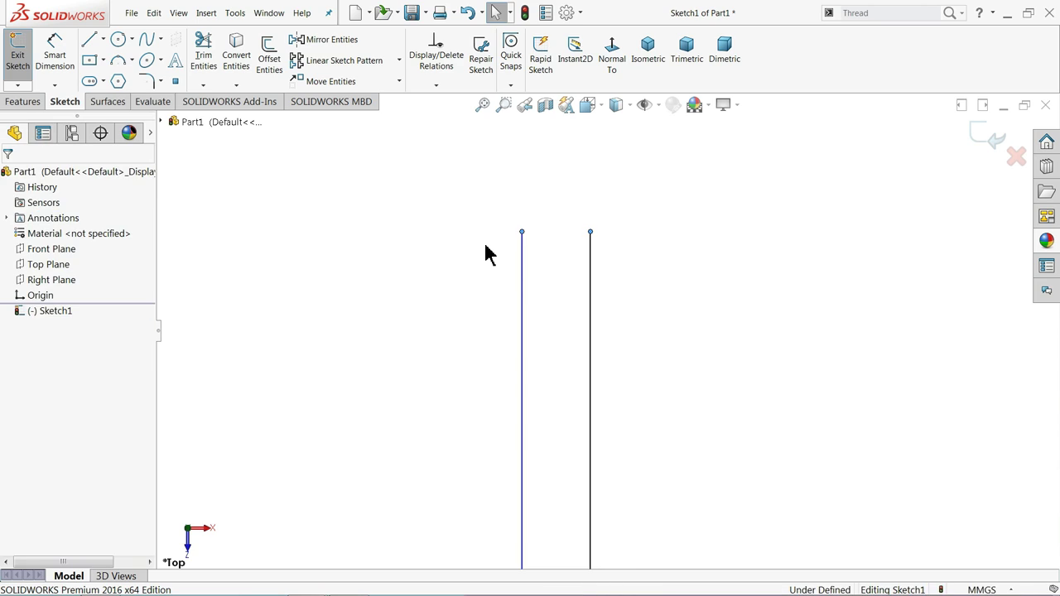
Step: Dimension the right line to 115 mm and the gap between the lines to 7 mm
left_click(70, 60)
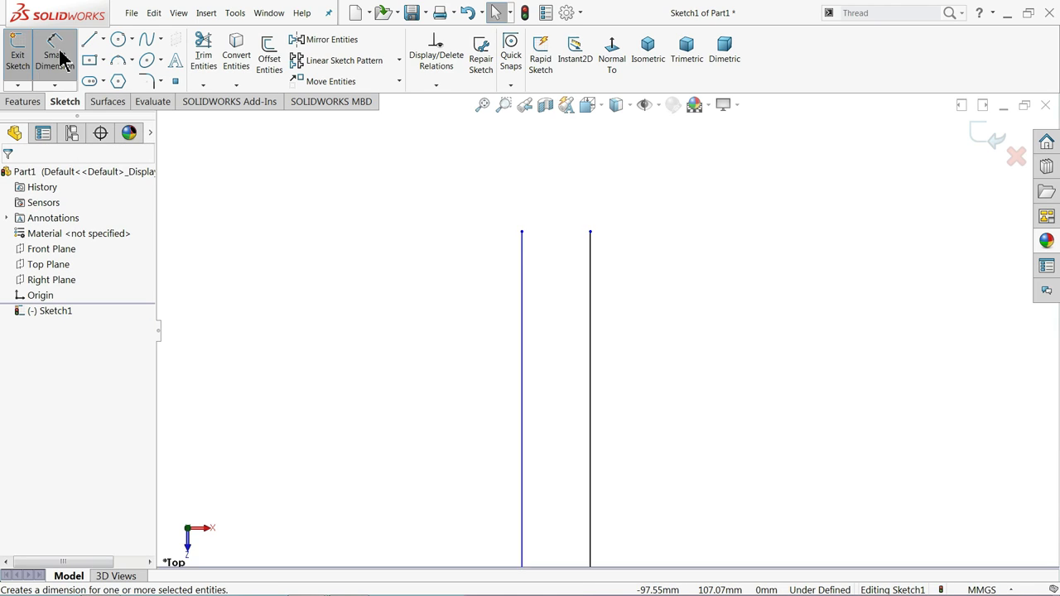
key("f")
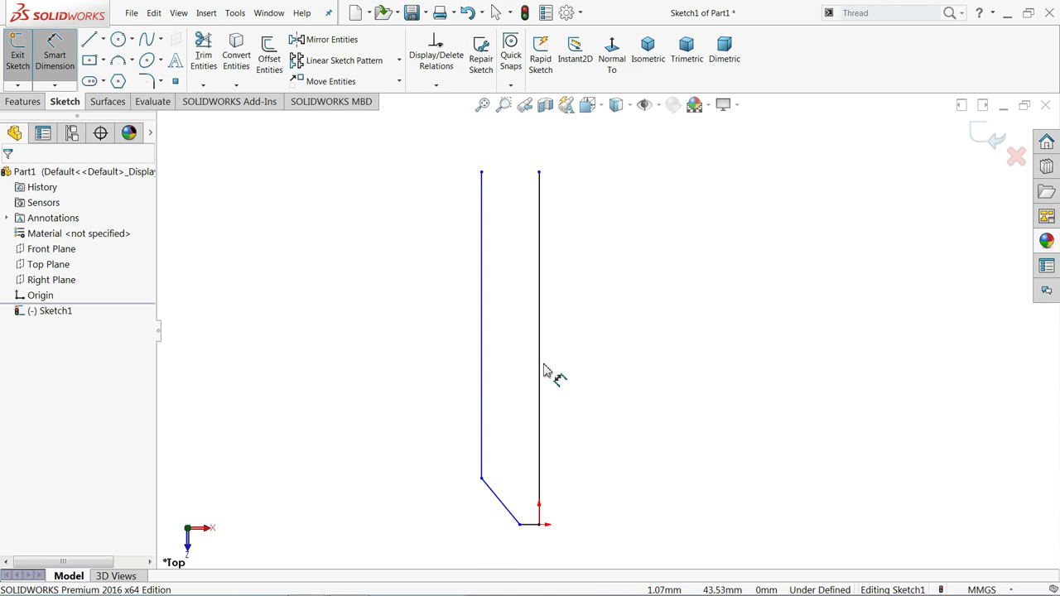
left_click(539, 362)
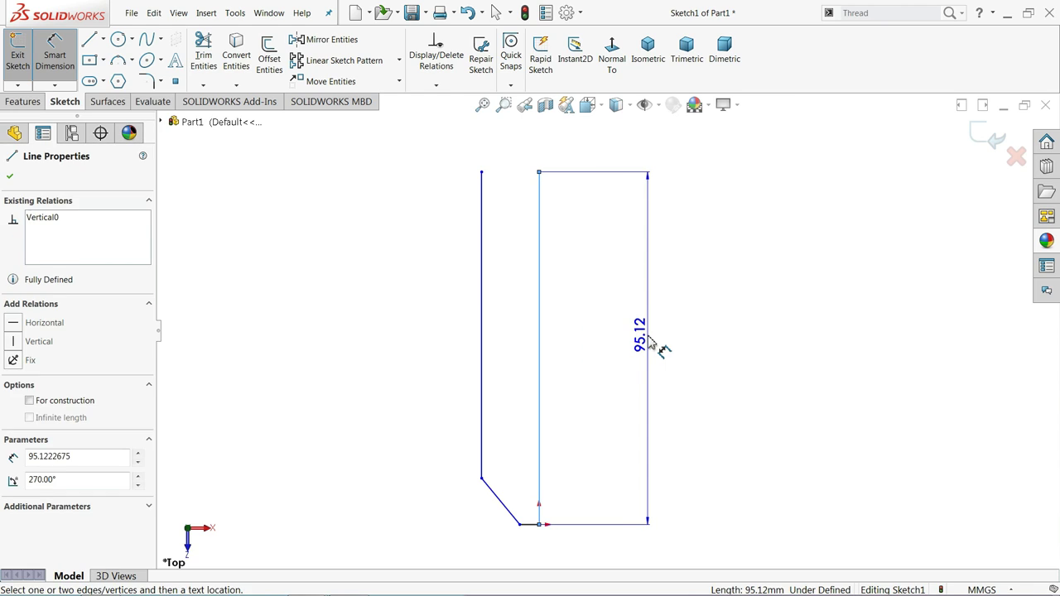
left_click(650, 342)
type("115")
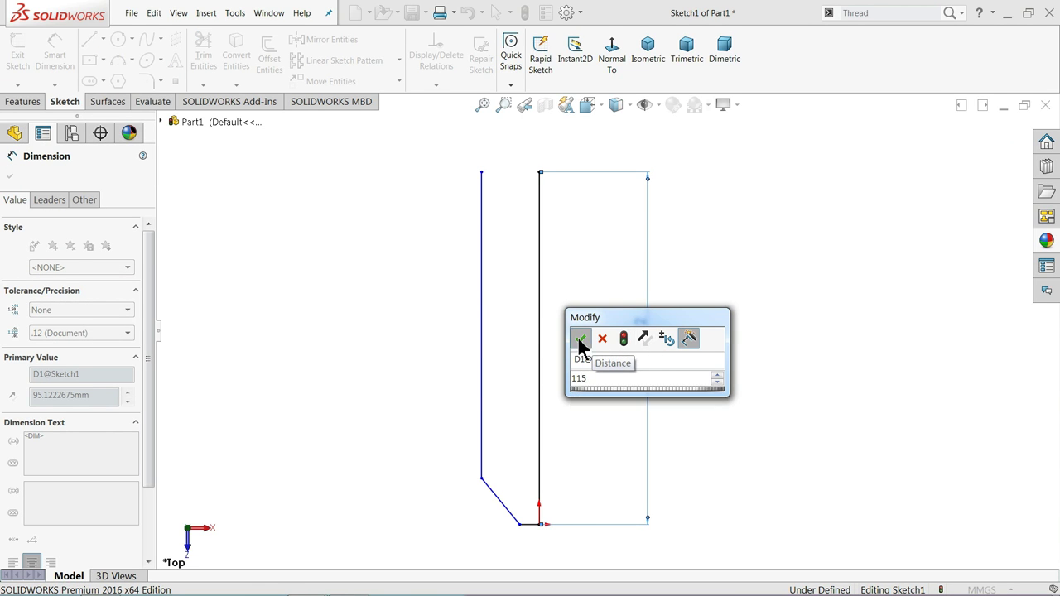
left_click(581, 339)
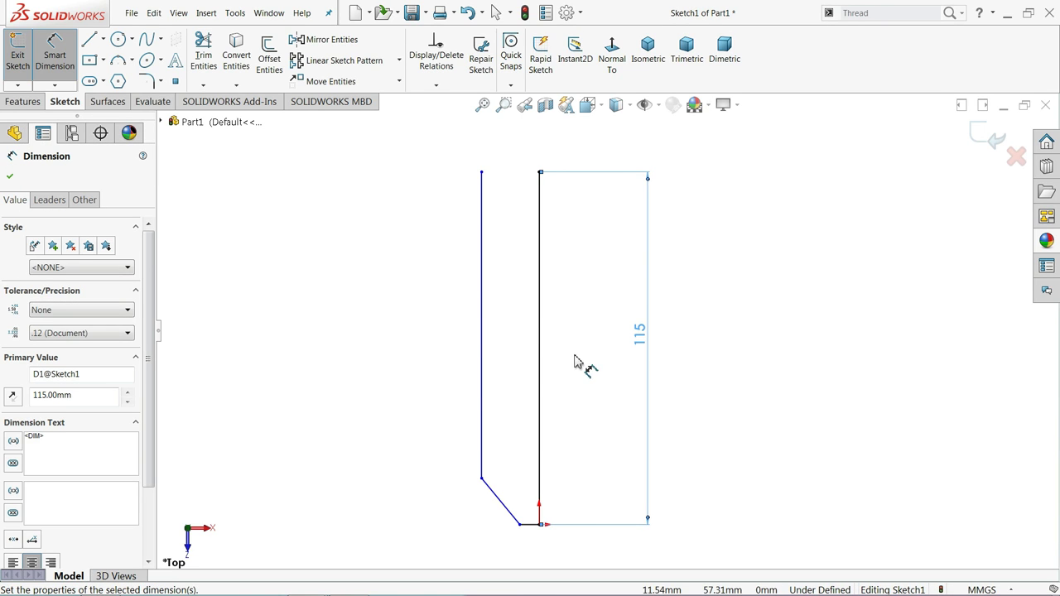
left_click(481, 304)
left_click(539, 307)
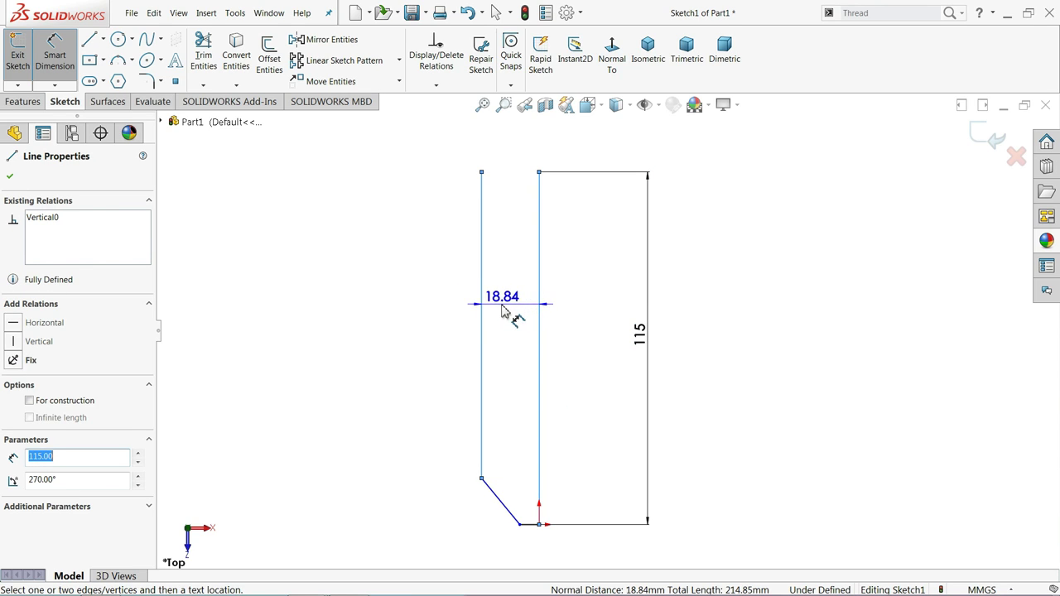
left_click(456, 318)
type("7")
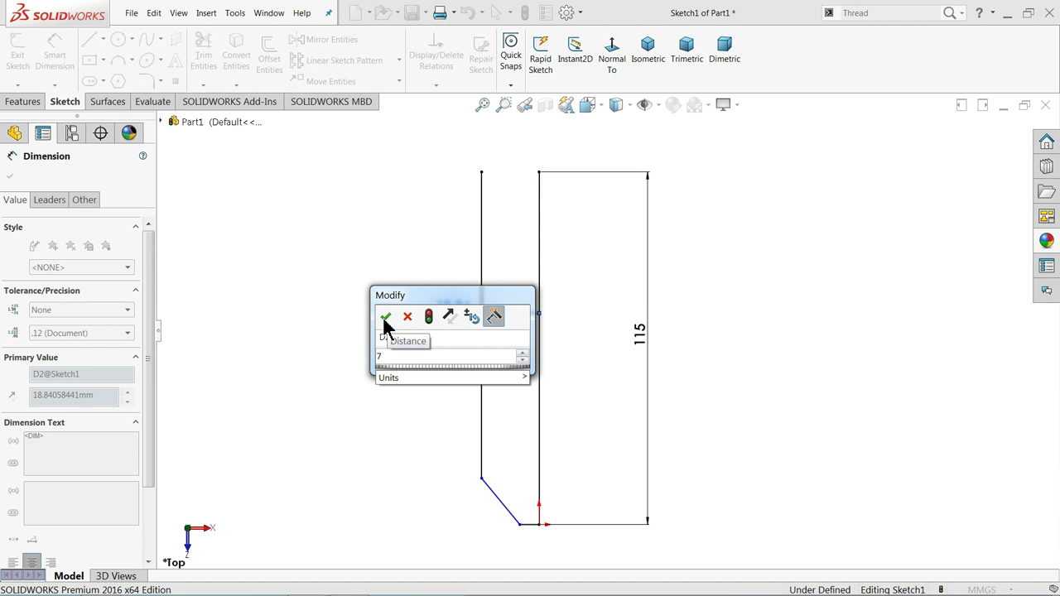
left_click(385, 318)
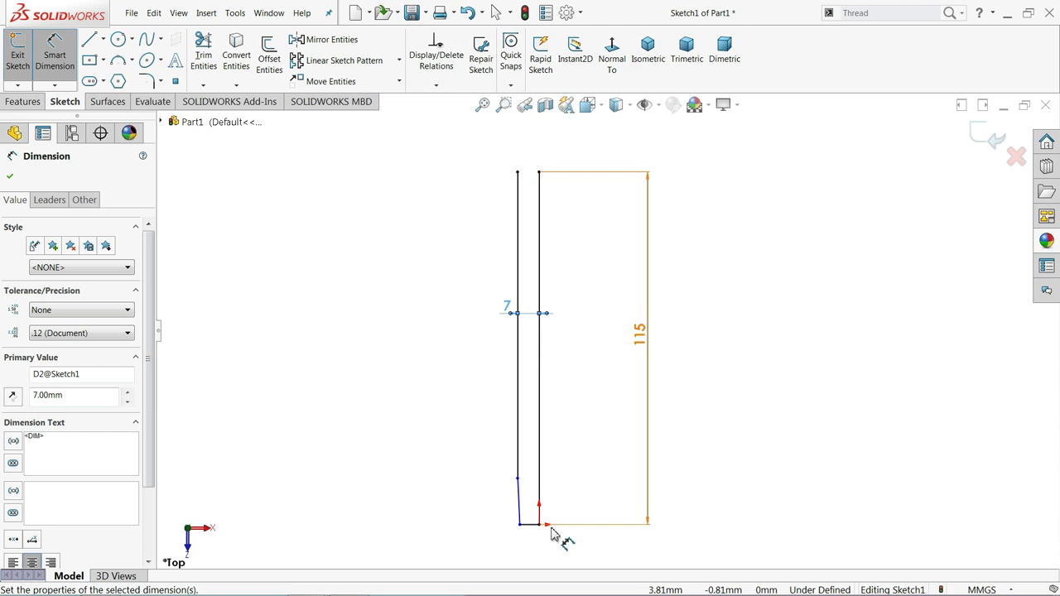
Step: Dimension the short base to 3 mm and the slanted edge to 8 mm
scroll(552, 534, "down", 2)
scroll(549, 514, "down", 2)
scroll(535, 455, "down", 2)
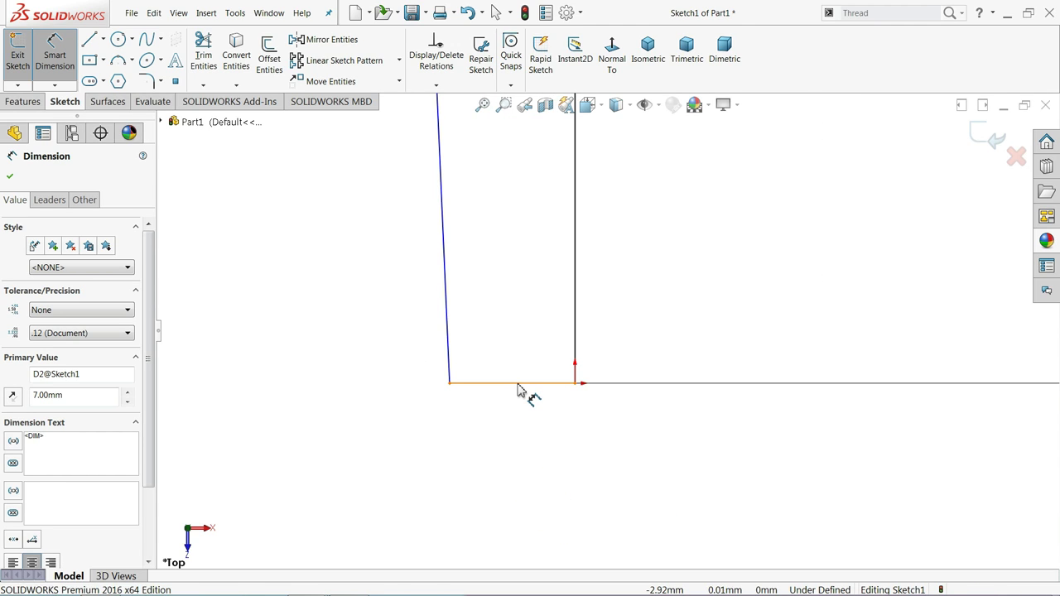
left_click(518, 385)
left_click(518, 422)
type("3")
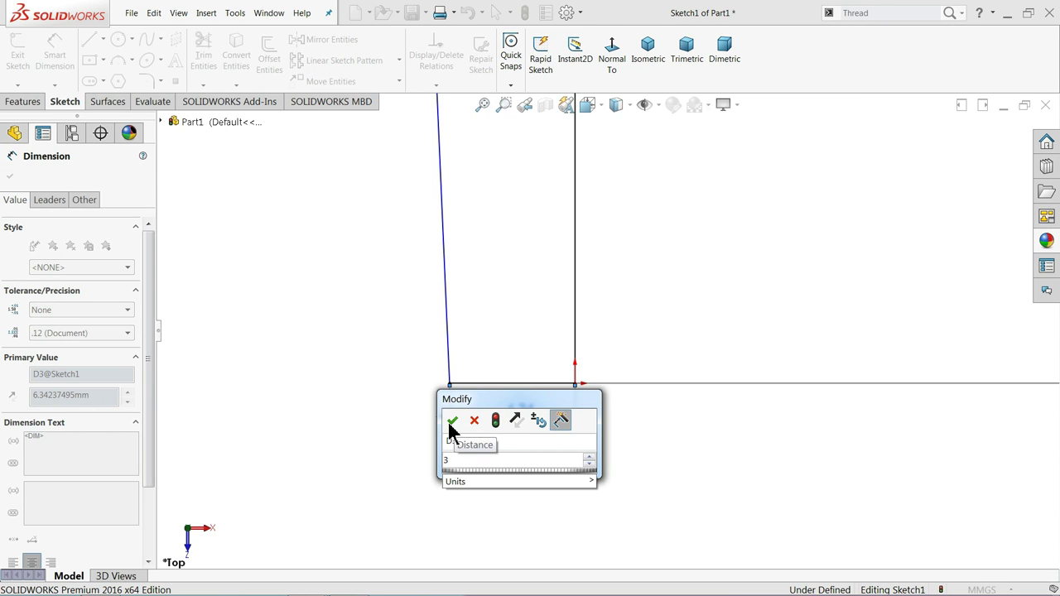
left_click(452, 421)
scroll(473, 373, "up", 1)
scroll(530, 302, "up", 1)
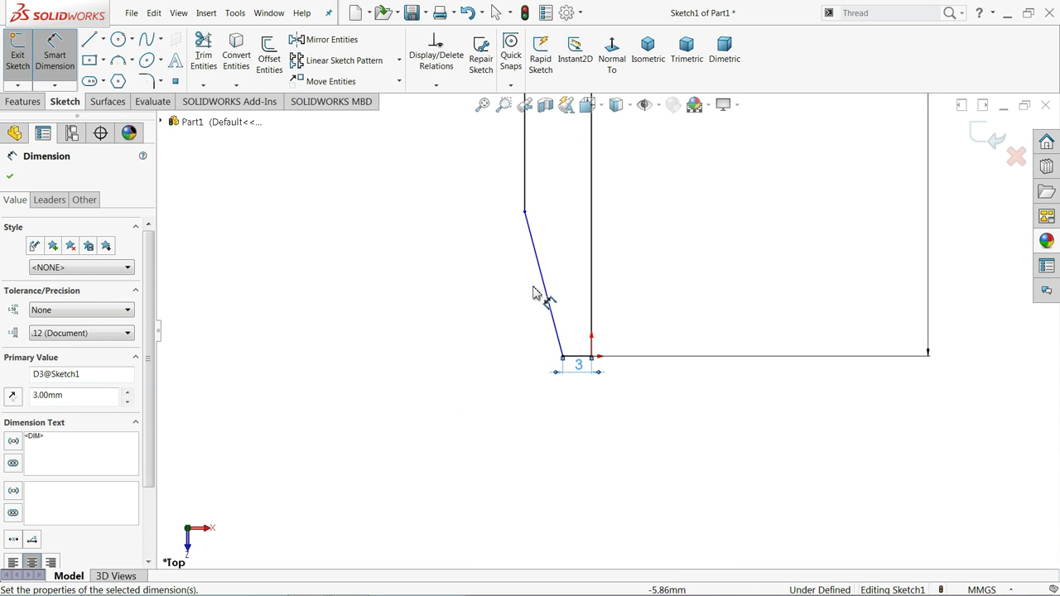
scroll(563, 262, "down", 1)
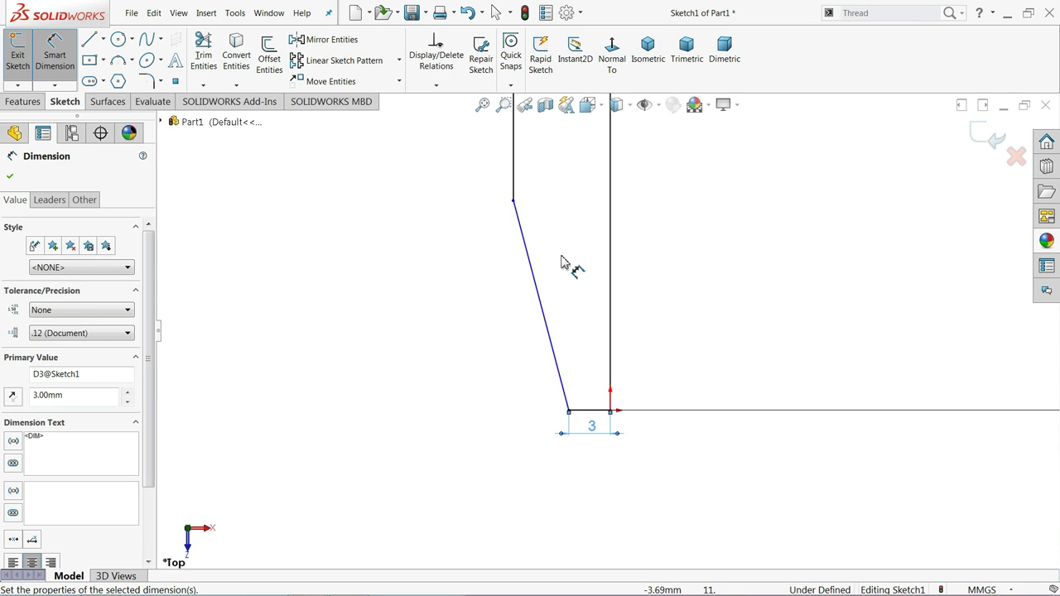
left_click(539, 296)
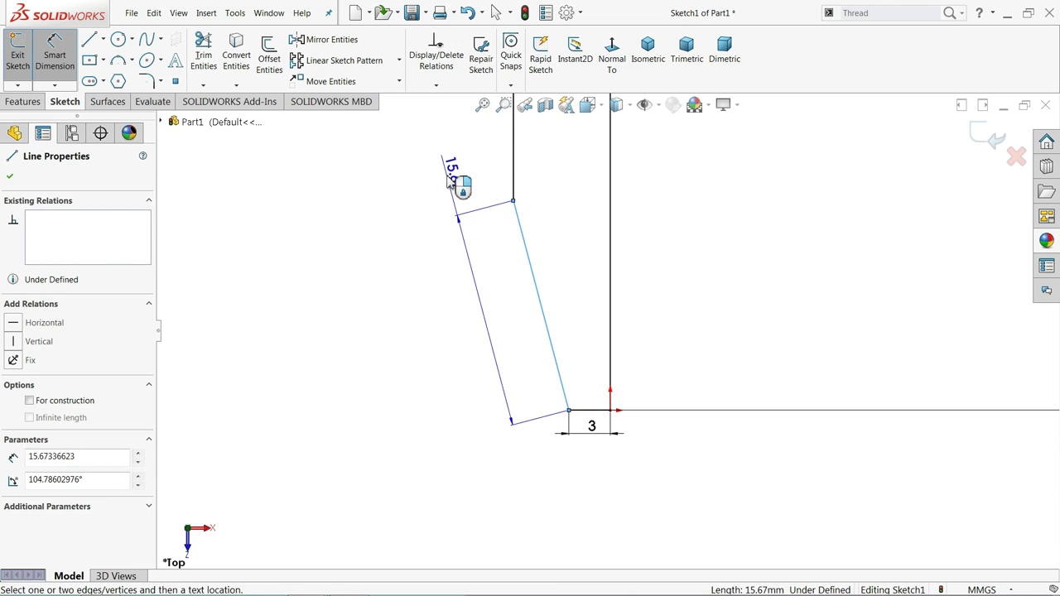
left_click(465, 184)
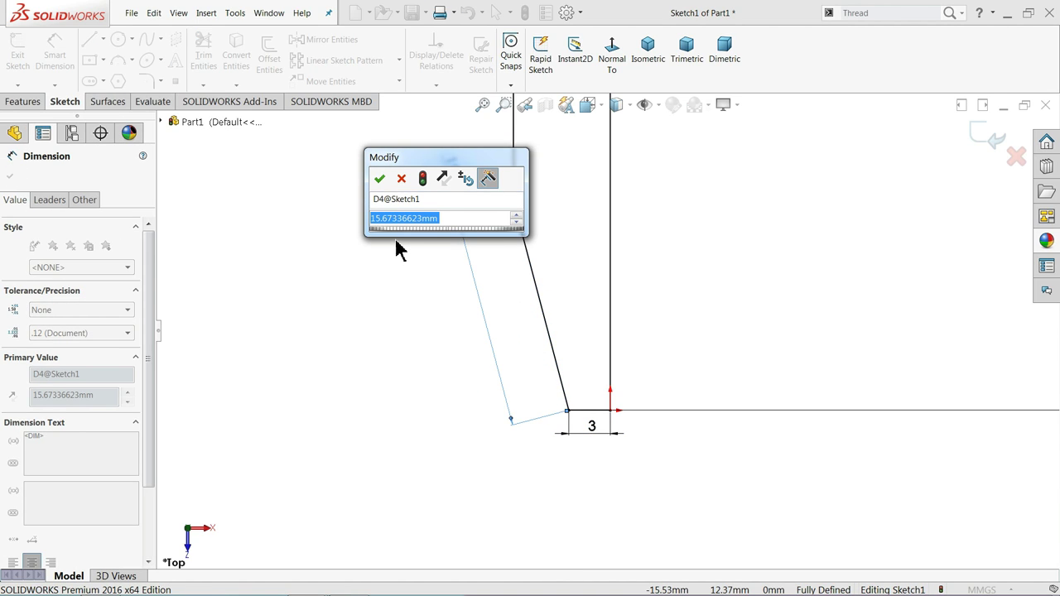
type("8")
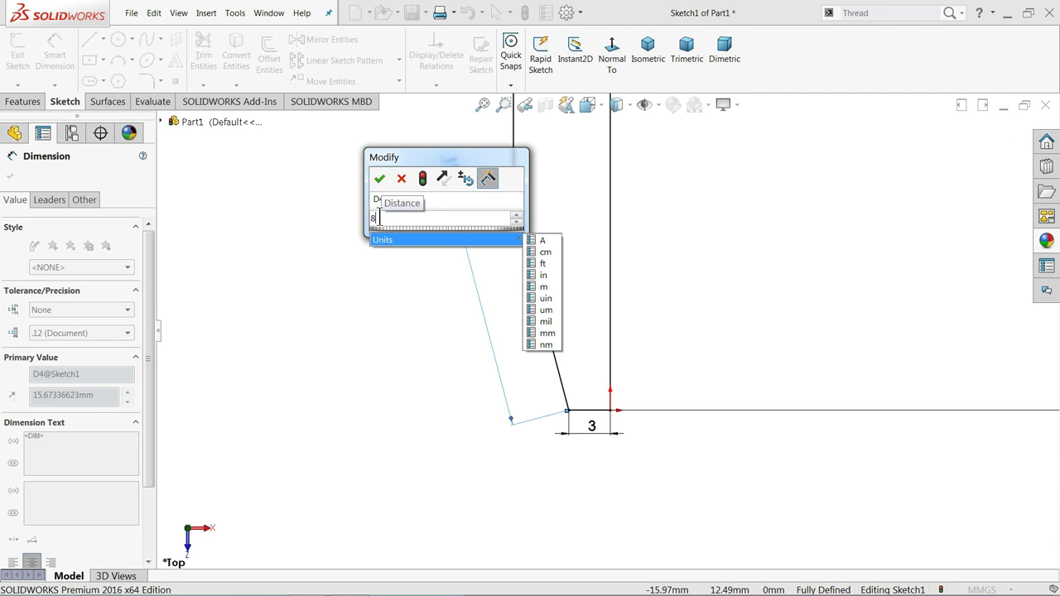
left_click(379, 178)
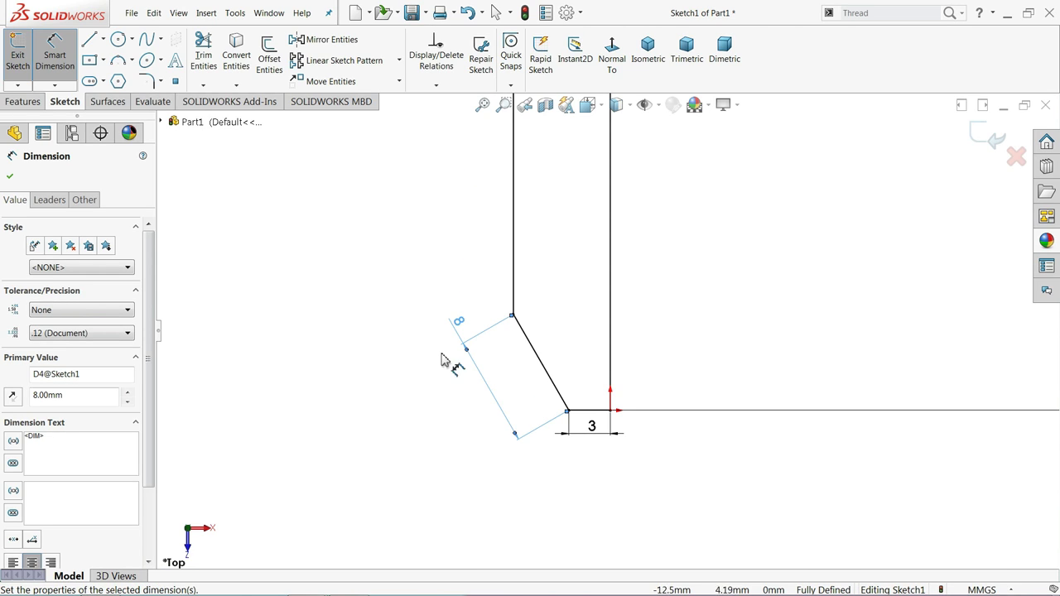
left_click(10, 178)
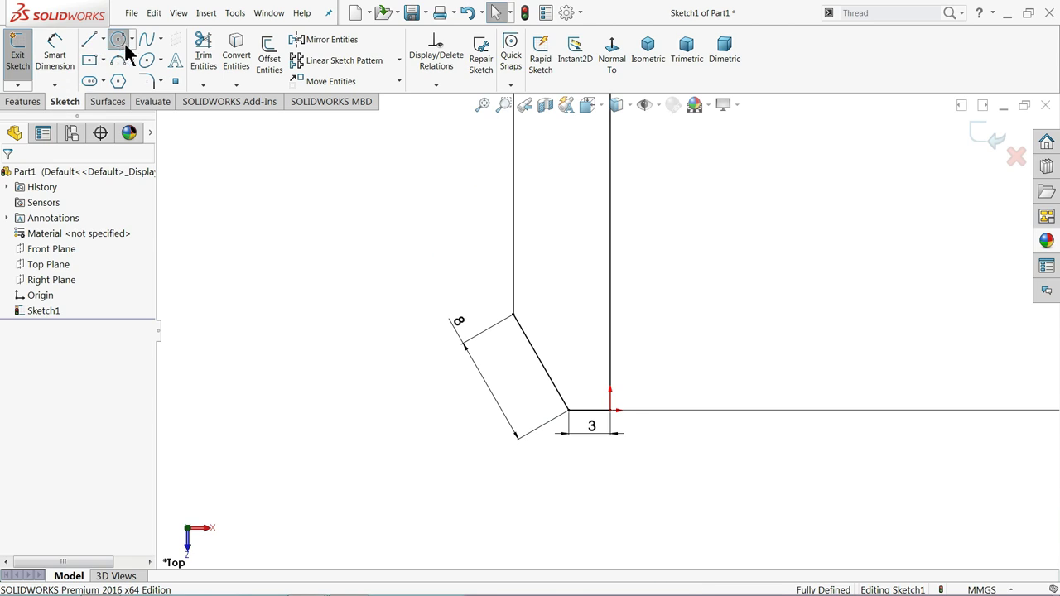
Step: Draw a small pivot-hole circle near the bottom corner
left_click(118, 39)
scroll(553, 332, "down", 3)
left_click(525, 320)
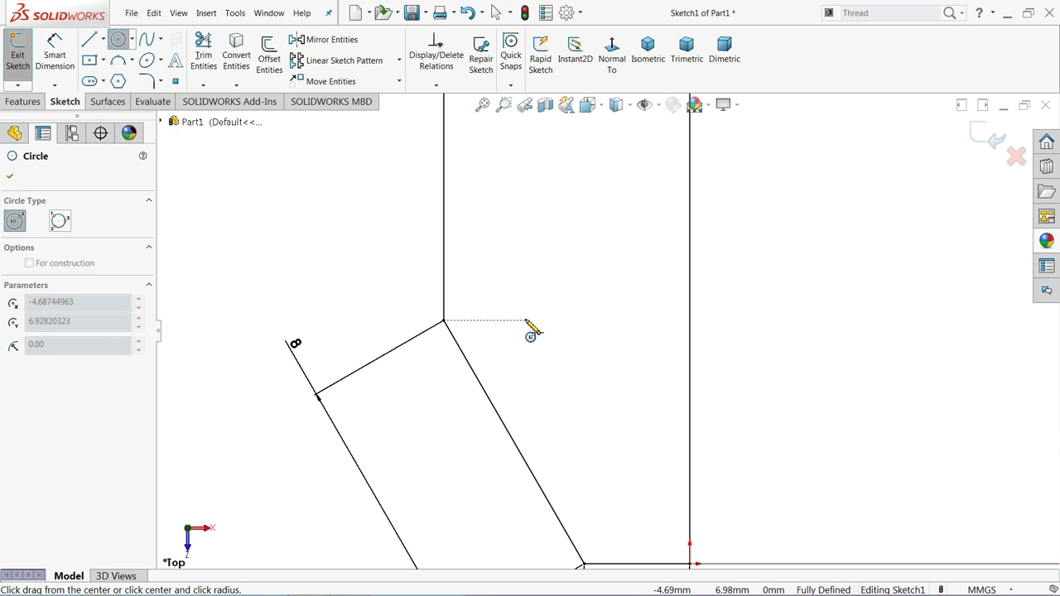
left_click(539, 285)
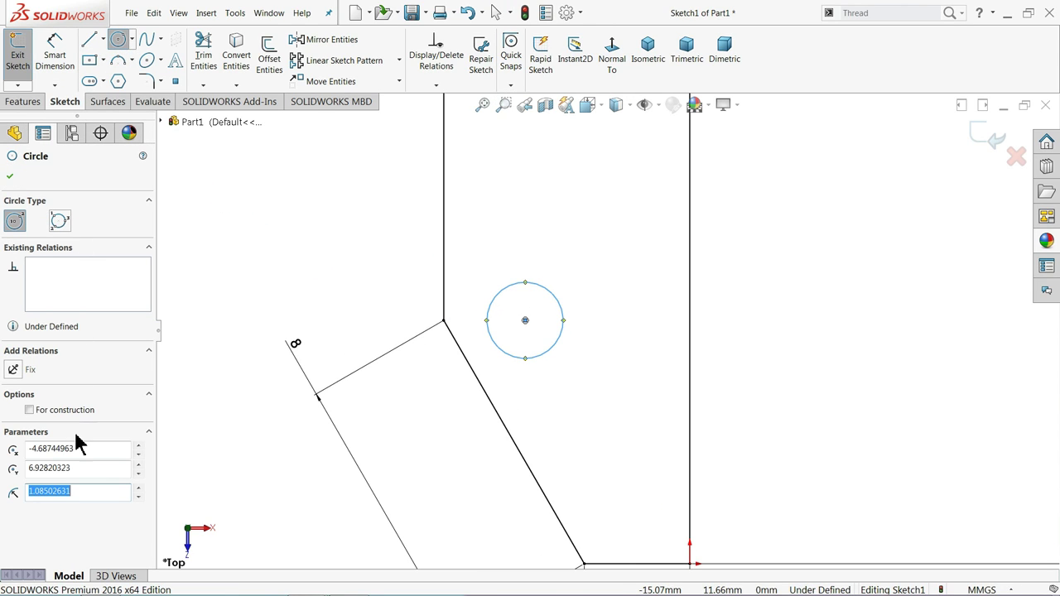
Step: Dimension the circle to 1 mm diameter, with its centre 1.5 mm from the corner
left_click(55, 54)
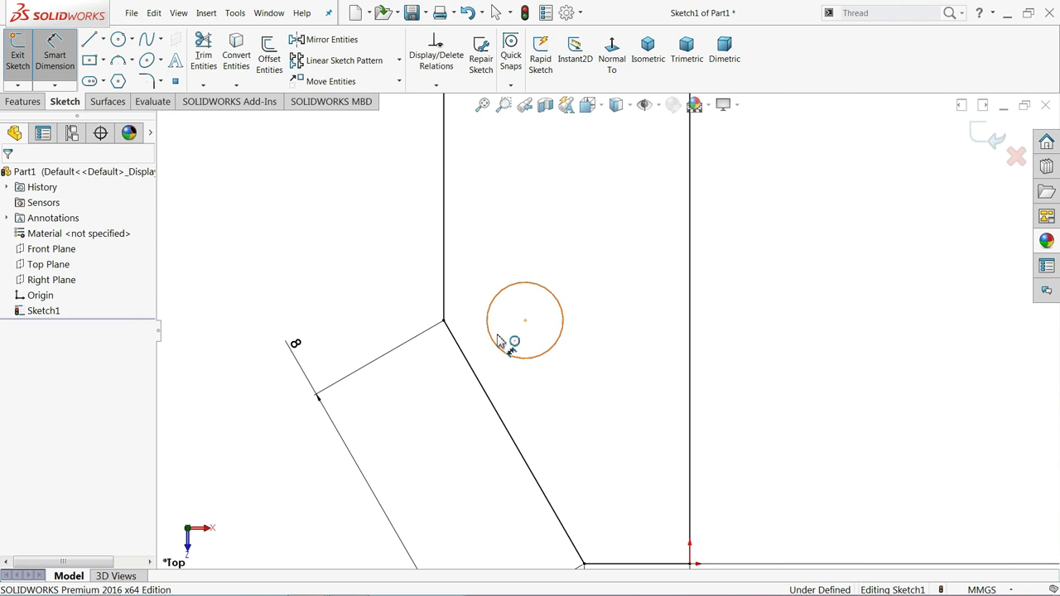
left_click(566, 328)
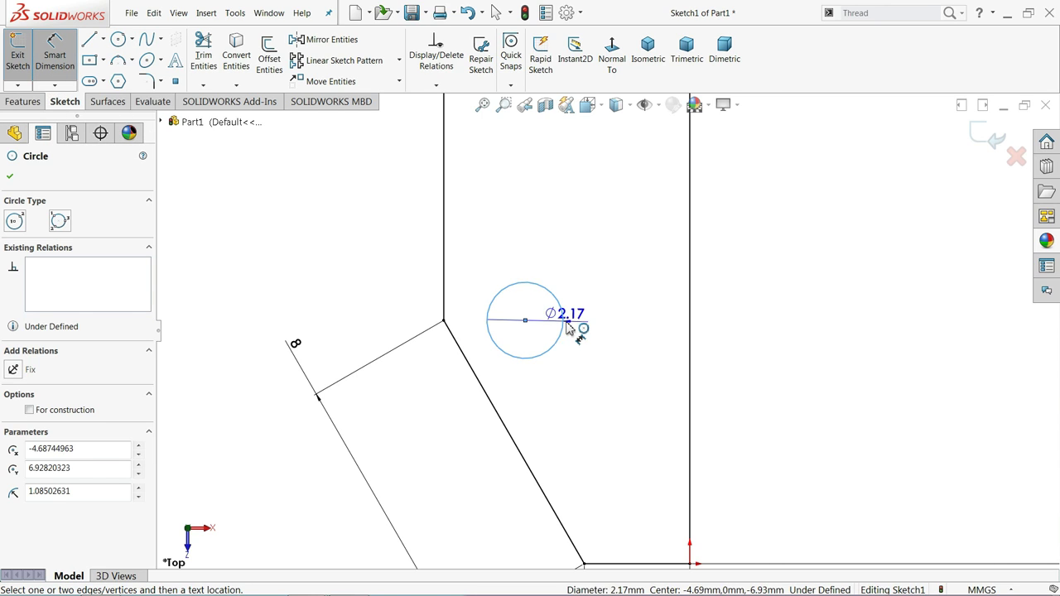
left_click(617, 327)
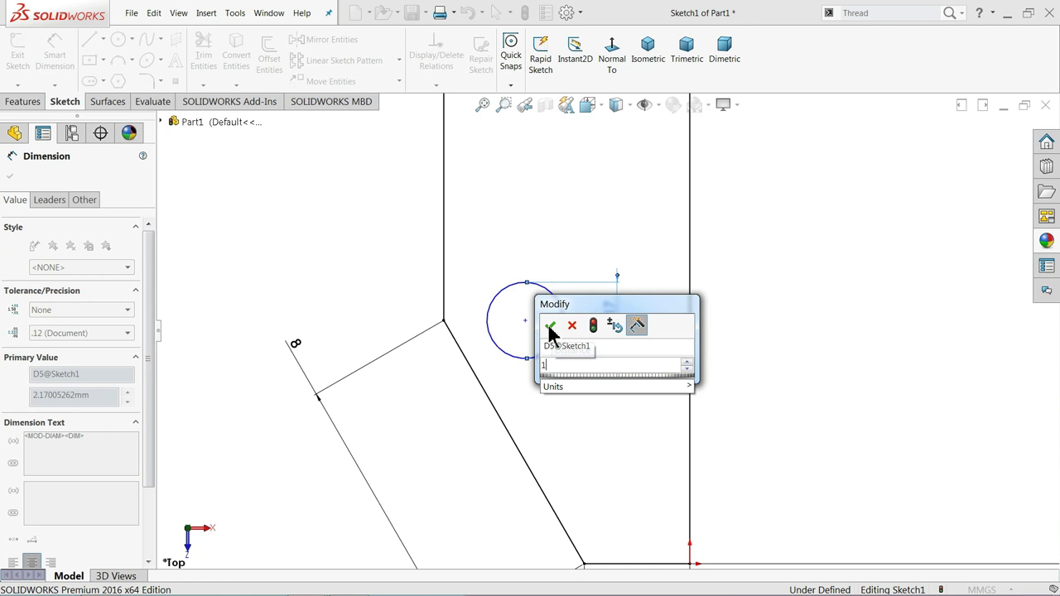
left_click(550, 326)
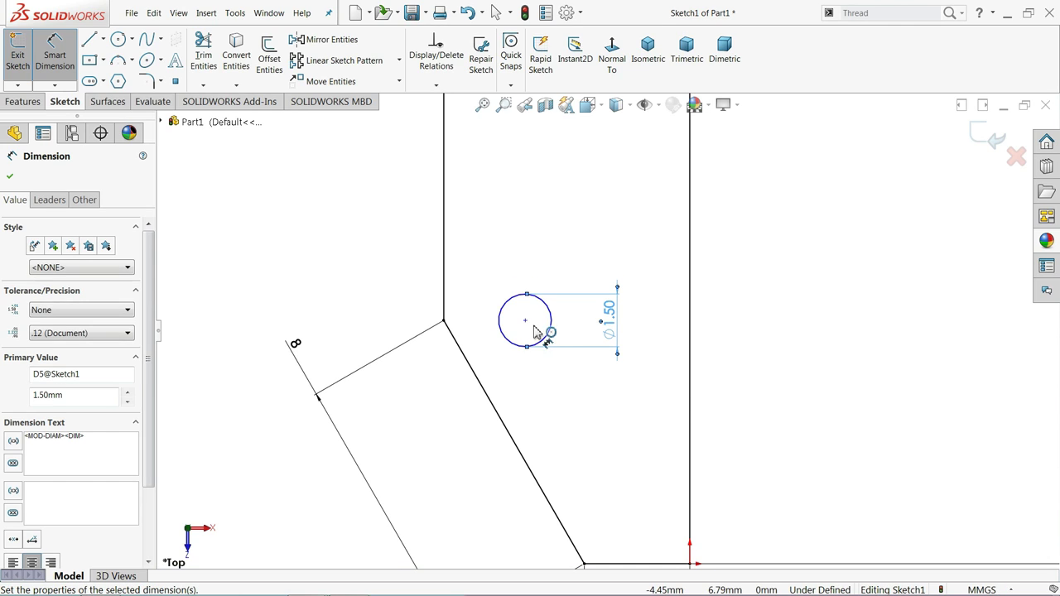
left_click(526, 322)
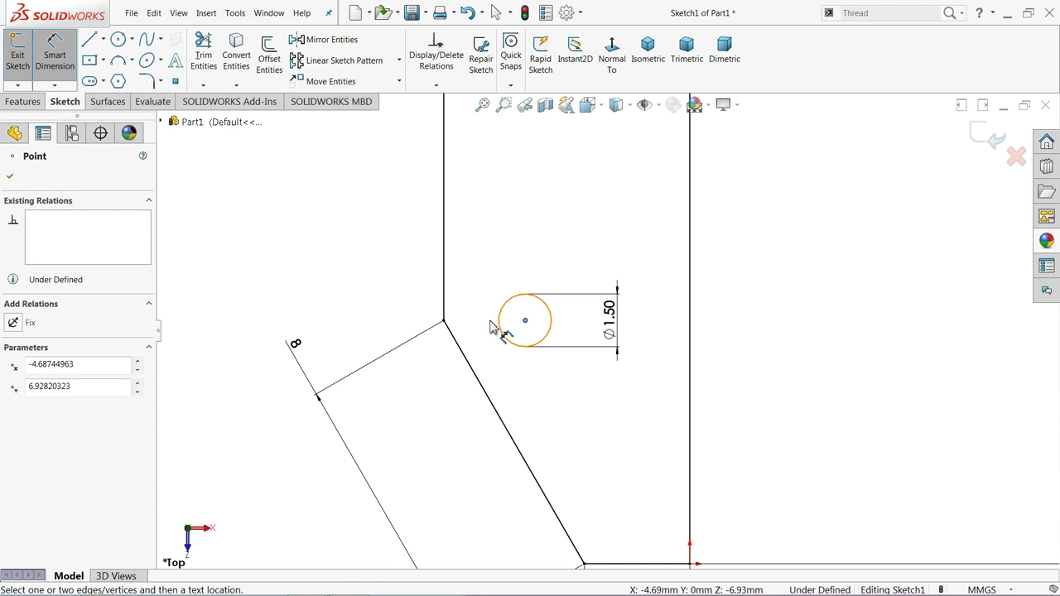
left_click(444, 323)
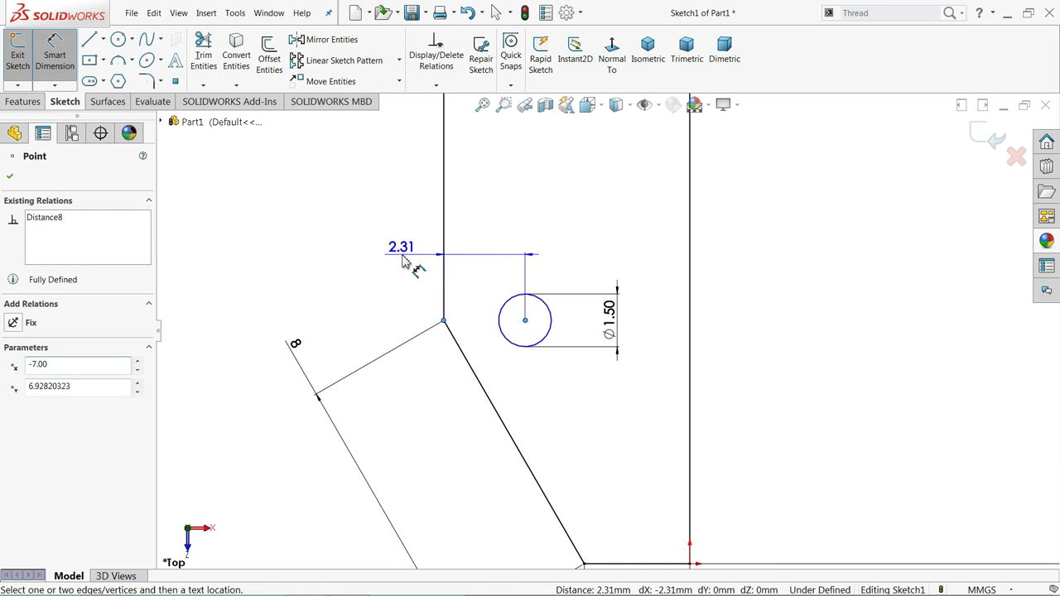
left_click(402, 260)
type("1.5")
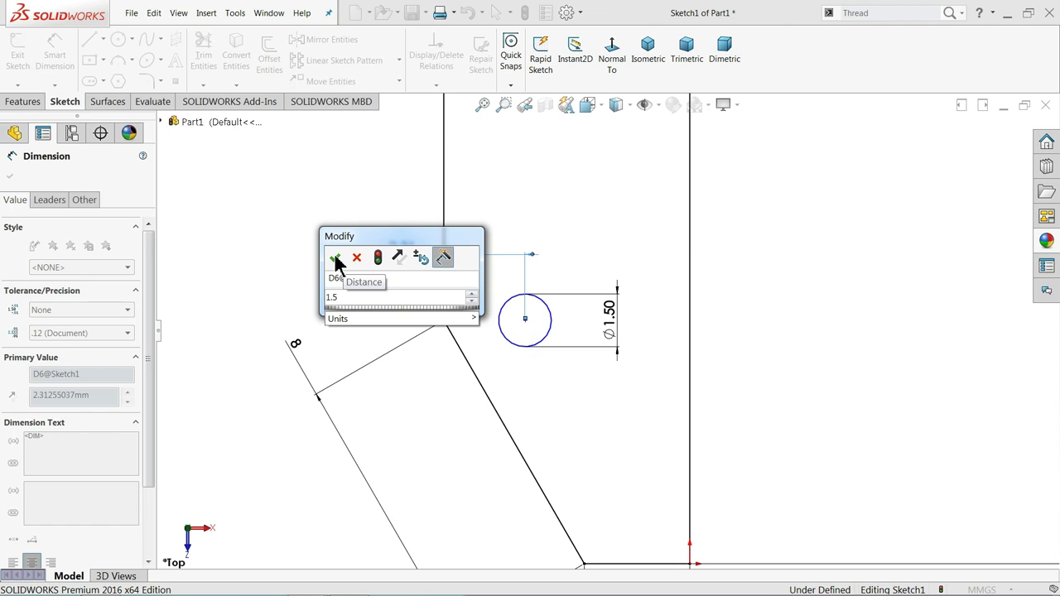
left_click(335, 259)
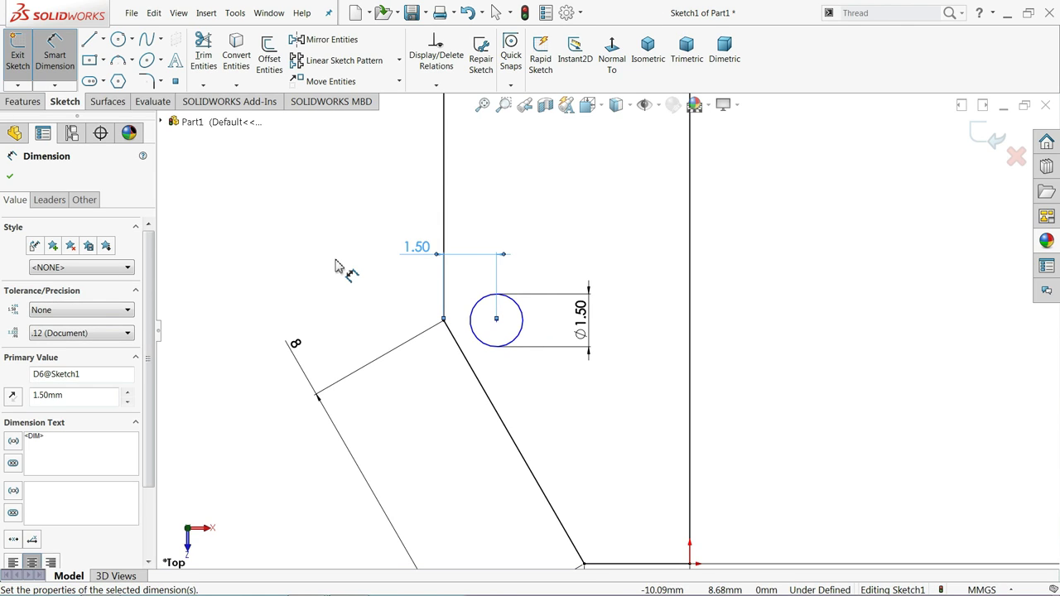
left_click(579, 311)
type("1")
left_click(514, 314)
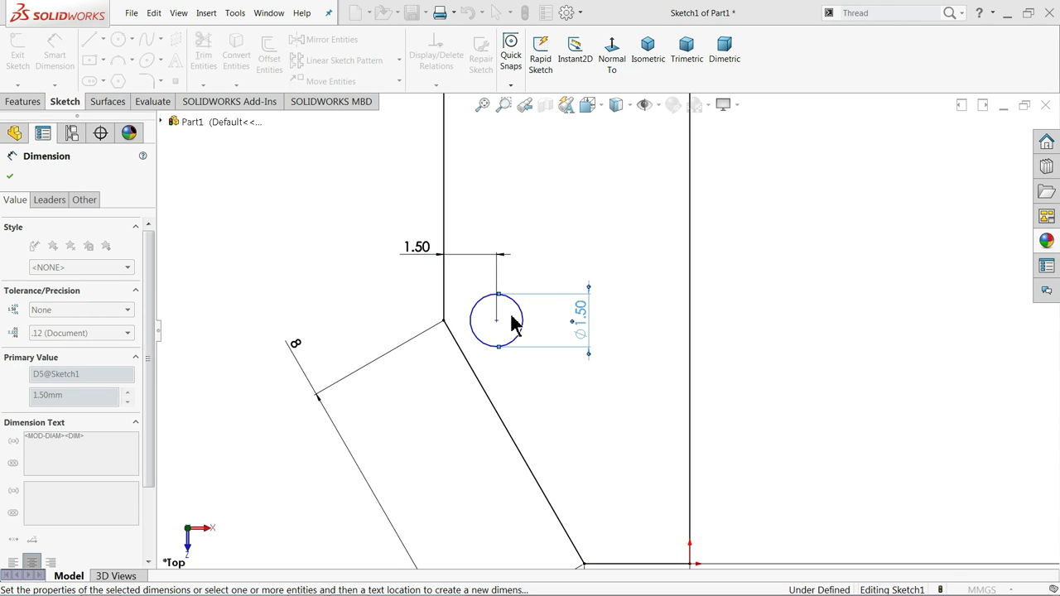
left_click(10, 177)
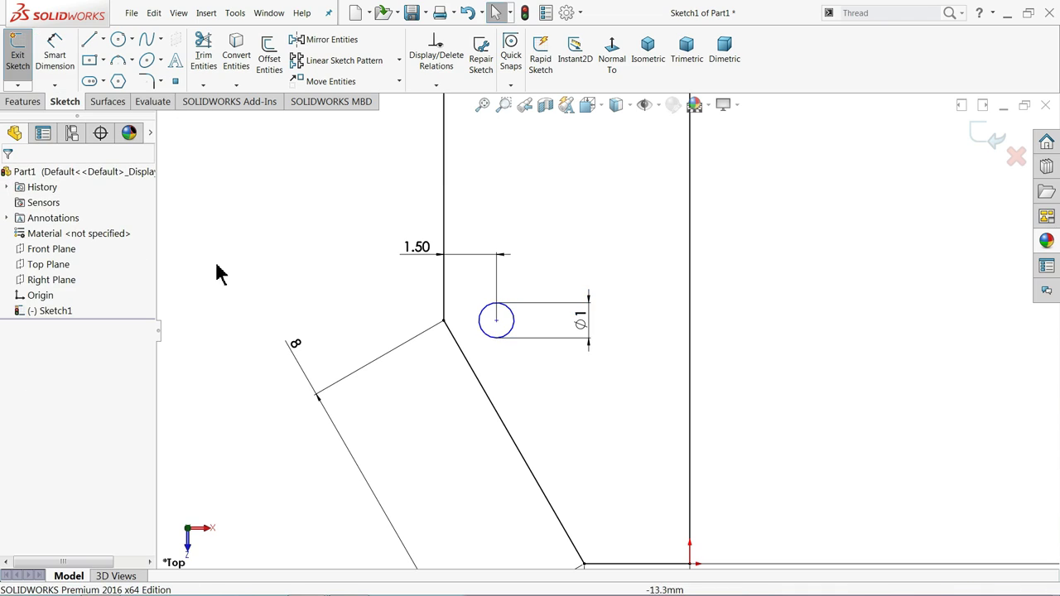
Step: Make the circle's centre horizontally level with the corner vertex
scroll(497, 368, "down", 2)
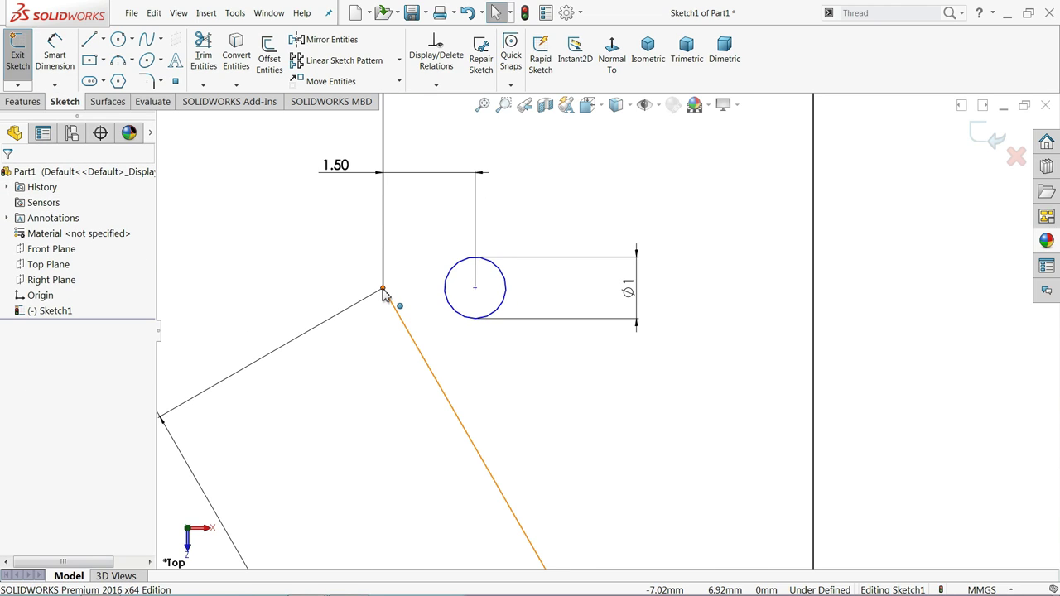
left_click(383, 290)
left_click(475, 289, "ctrl")
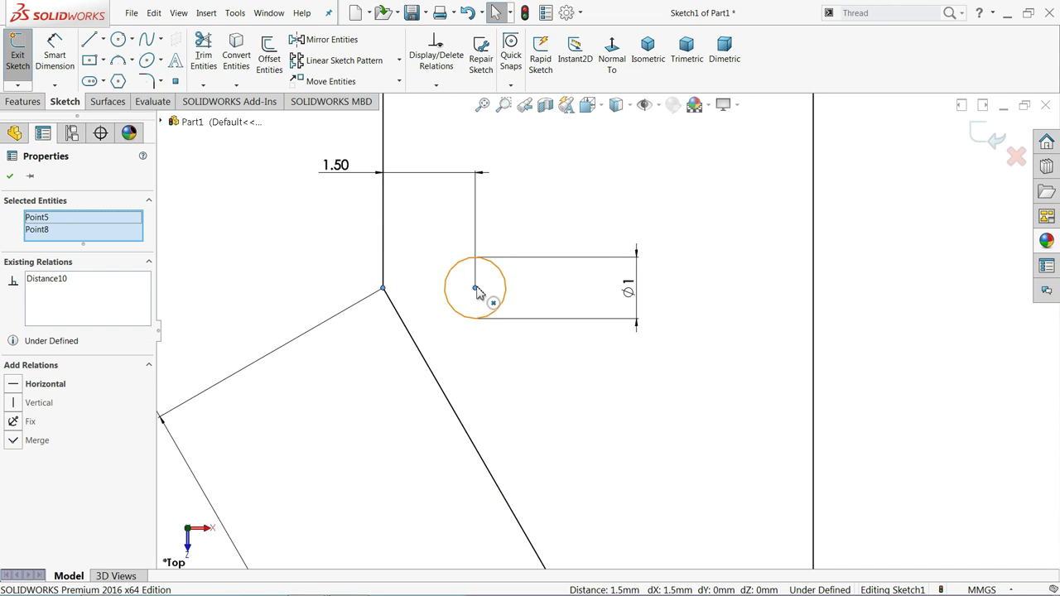
left_click(46, 385)
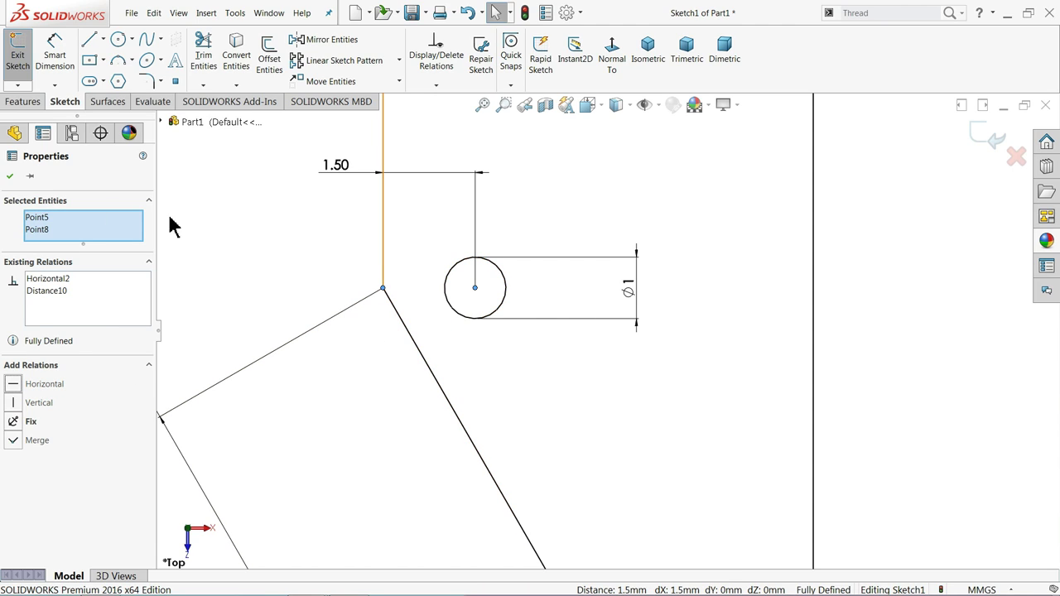
left_click(9, 176)
scroll(357, 249, "up", 2)
scroll(587, 342, "up", 2)
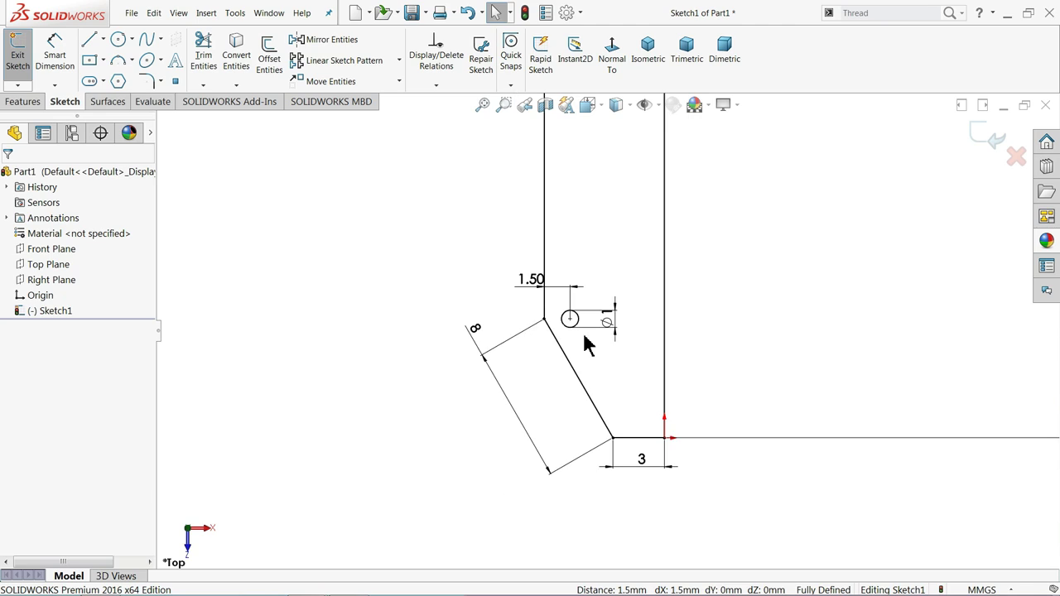
scroll(603, 348, "up", 2)
scroll(604, 339, "up", 1)
scroll(631, 319, "up", 1)
scroll(650, 256, "up", 1)
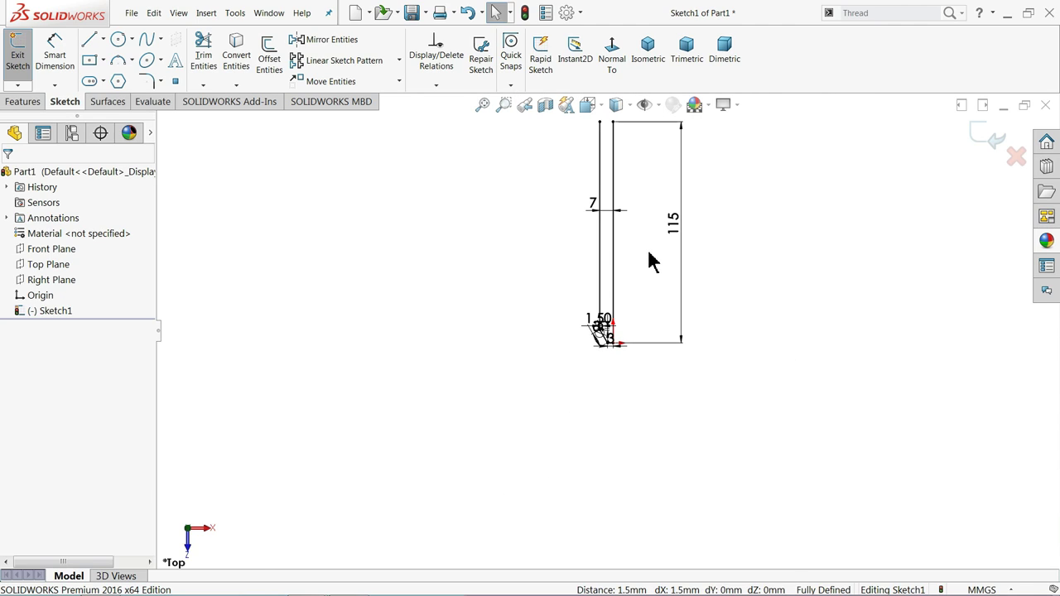
scroll(629, 182, "down", 1)
scroll(623, 153, "down", 1)
scroll(613, 166, "up", 1)
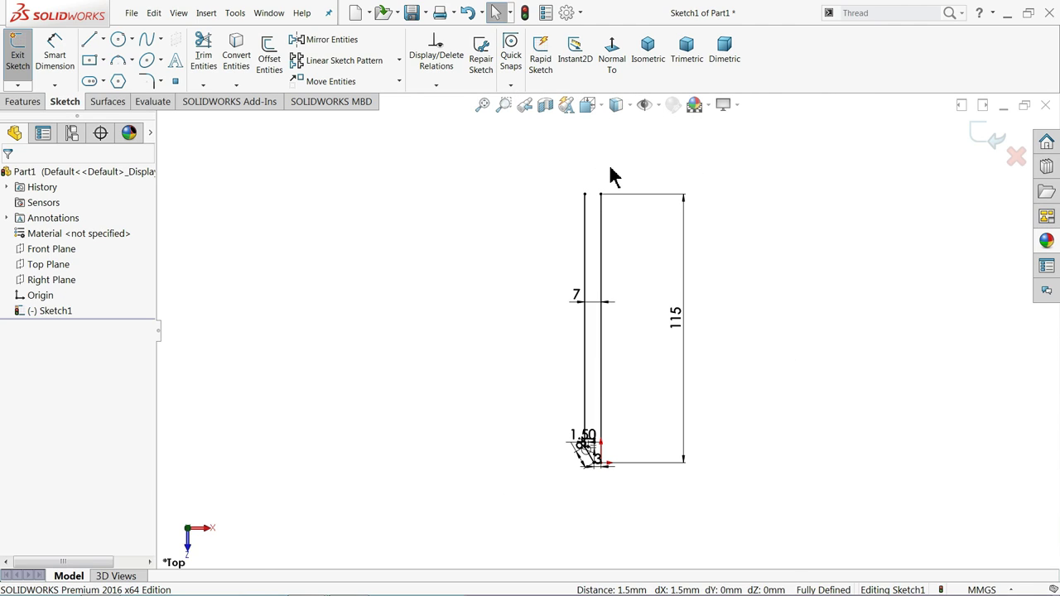
scroll(609, 216, "down", 3)
scroll(607, 269, "down", 3)
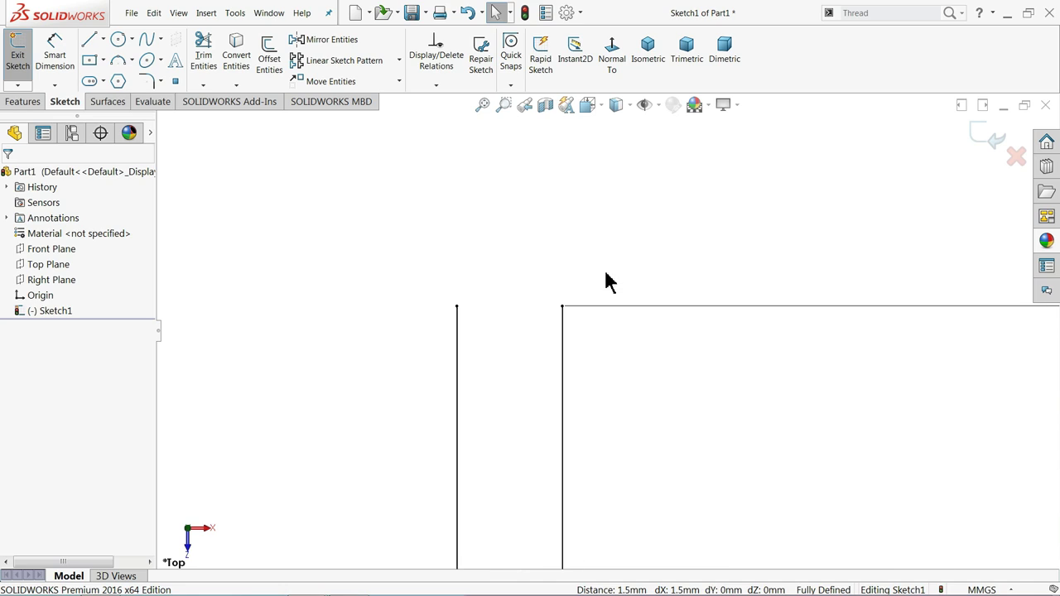
Step: Sketch a short horizontal top line, an angled line, and tangent arcs back to the left edge's top
left_click(90, 40)
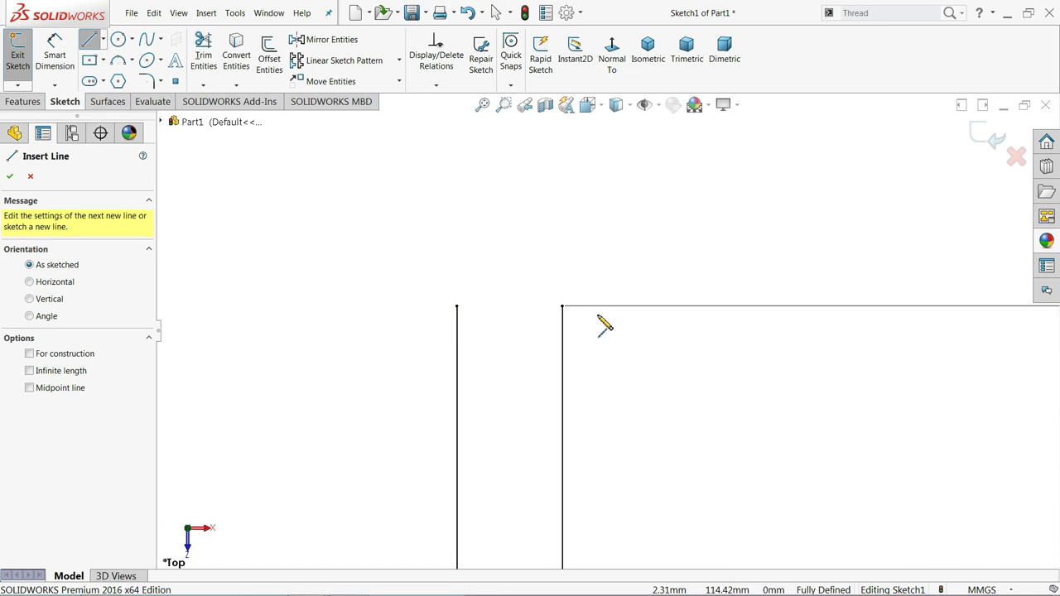
left_click(563, 306)
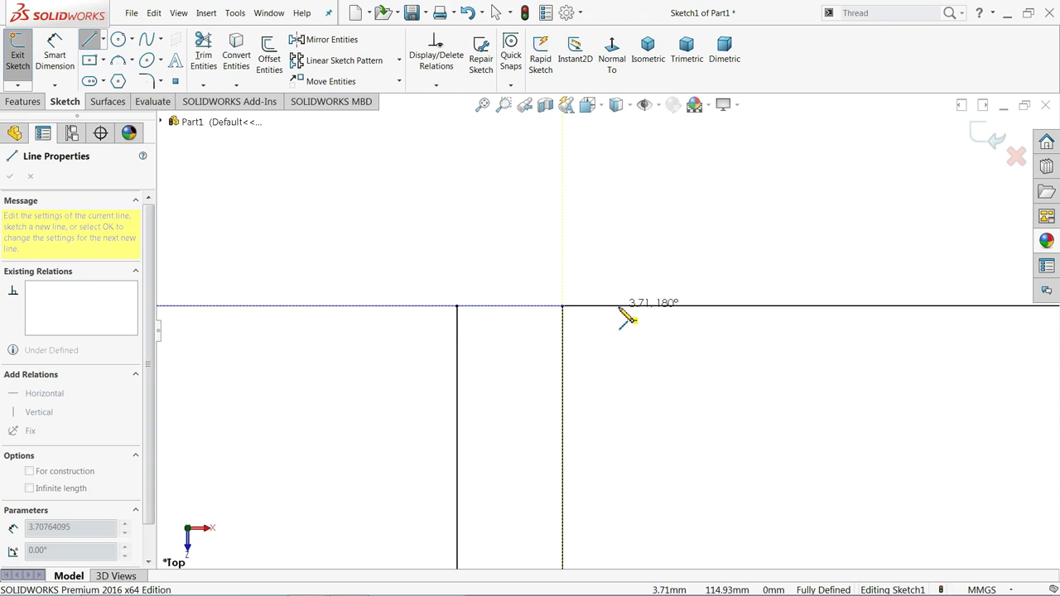
left_click(619, 306)
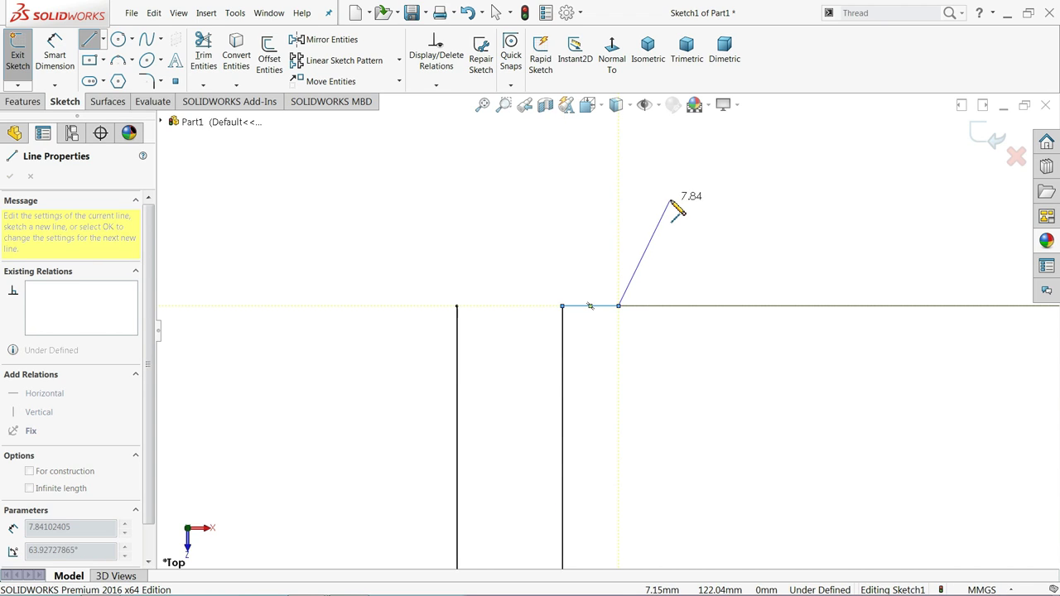
left_click(670, 200)
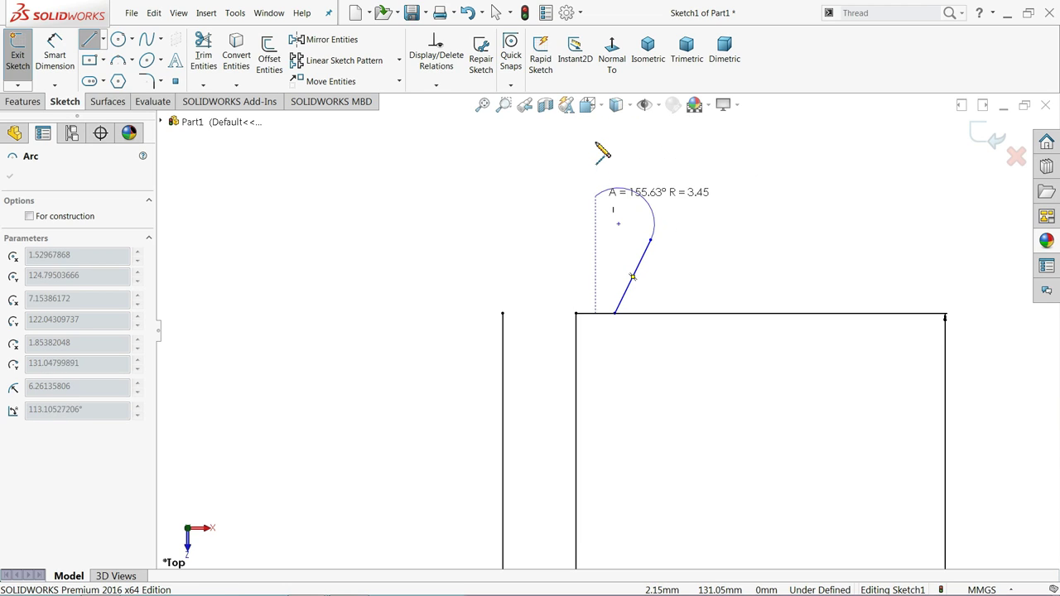
scroll(603, 152, "up", 2)
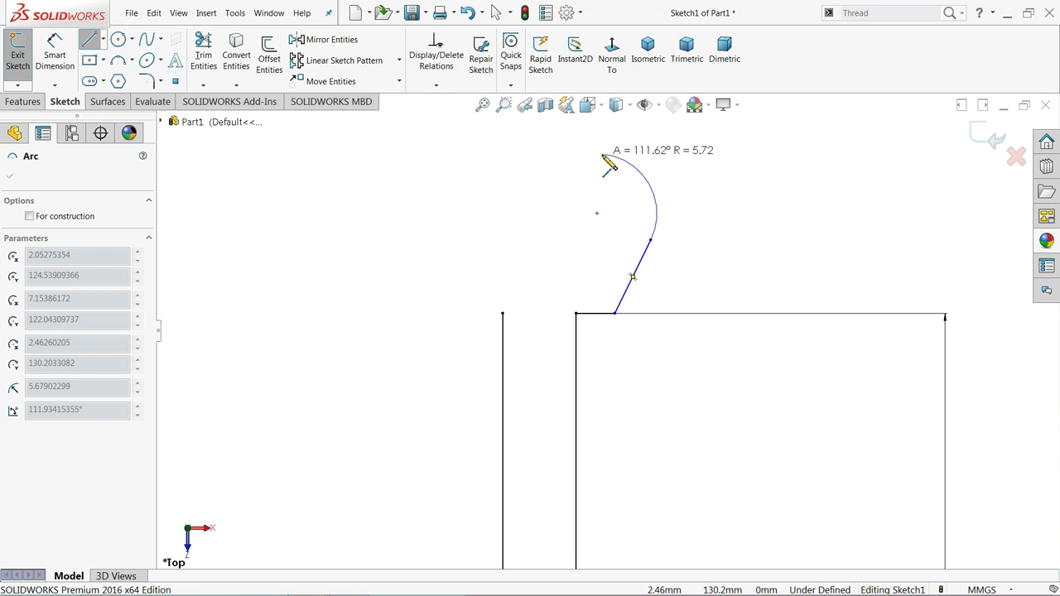
left_click(609, 153)
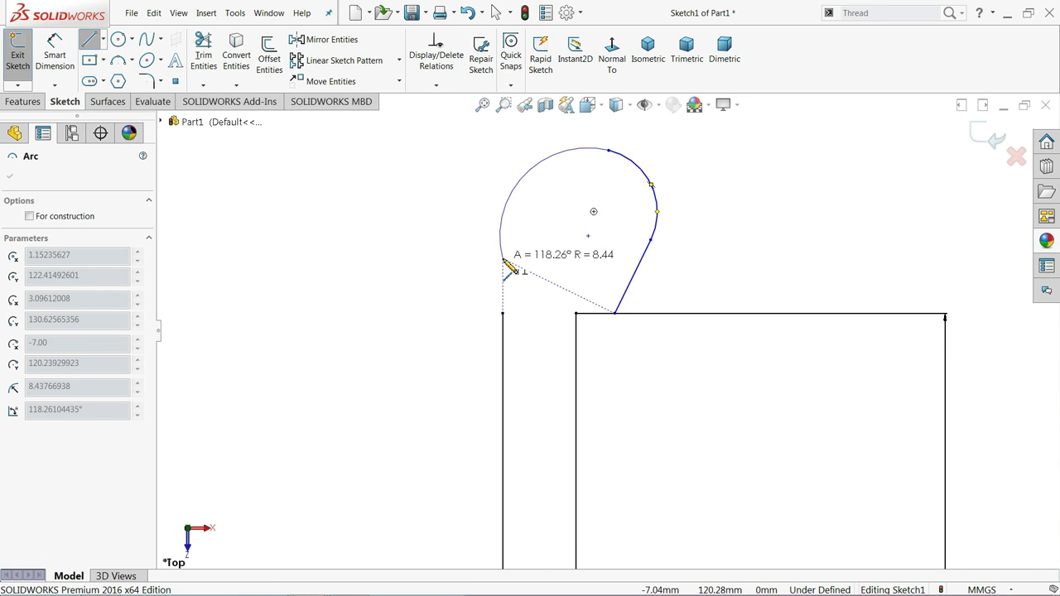
left_click(503, 315)
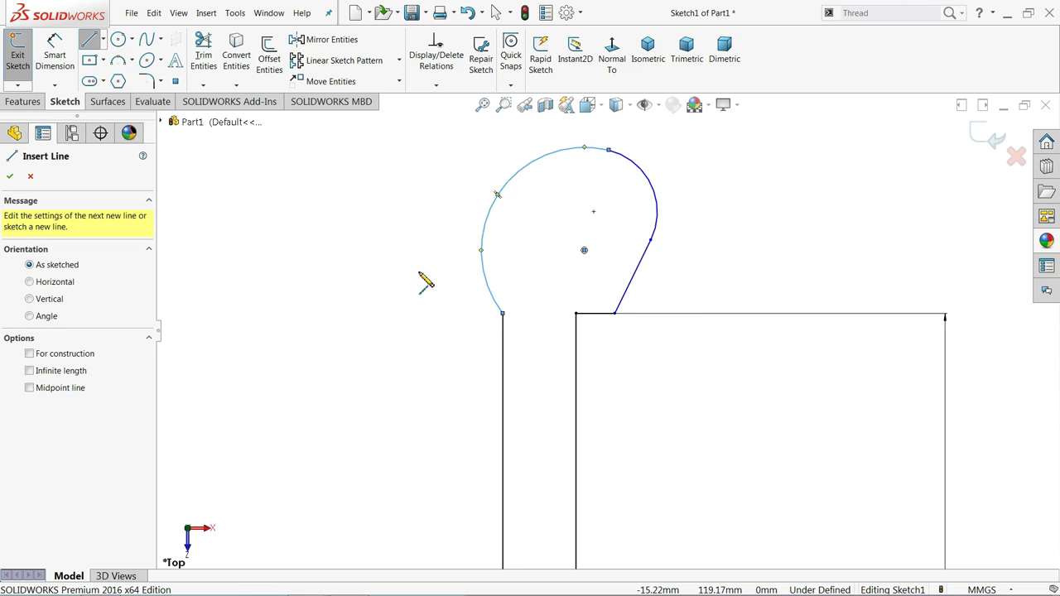
right_click(424, 280)
left_click(450, 279)
scroll(609, 277, "down", 2)
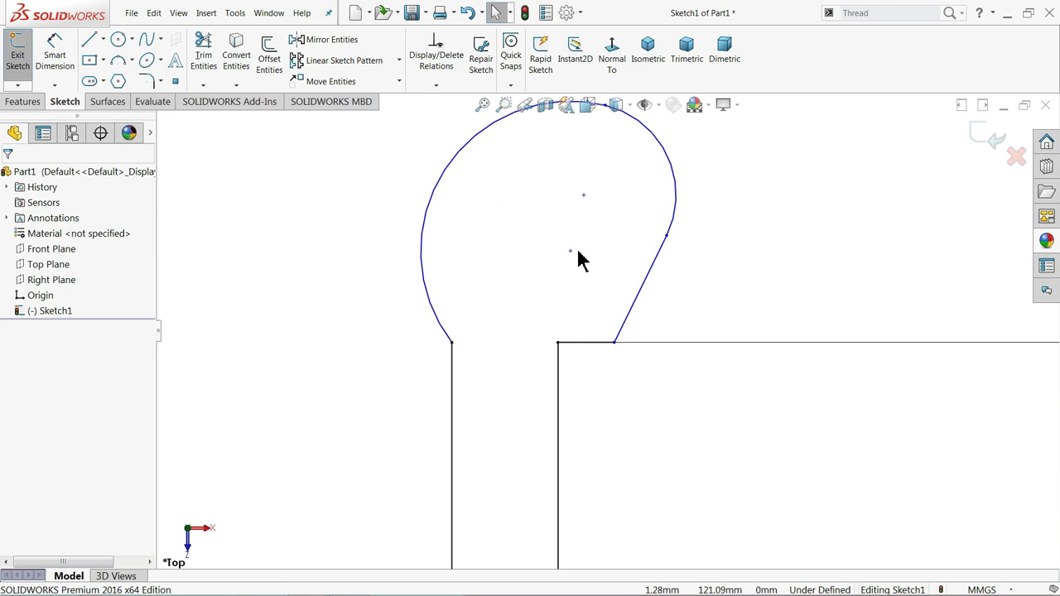
Step: Try merging the stray point with the angled line's lower end, dismissing the cannot-merge warning
left_click(570, 252)
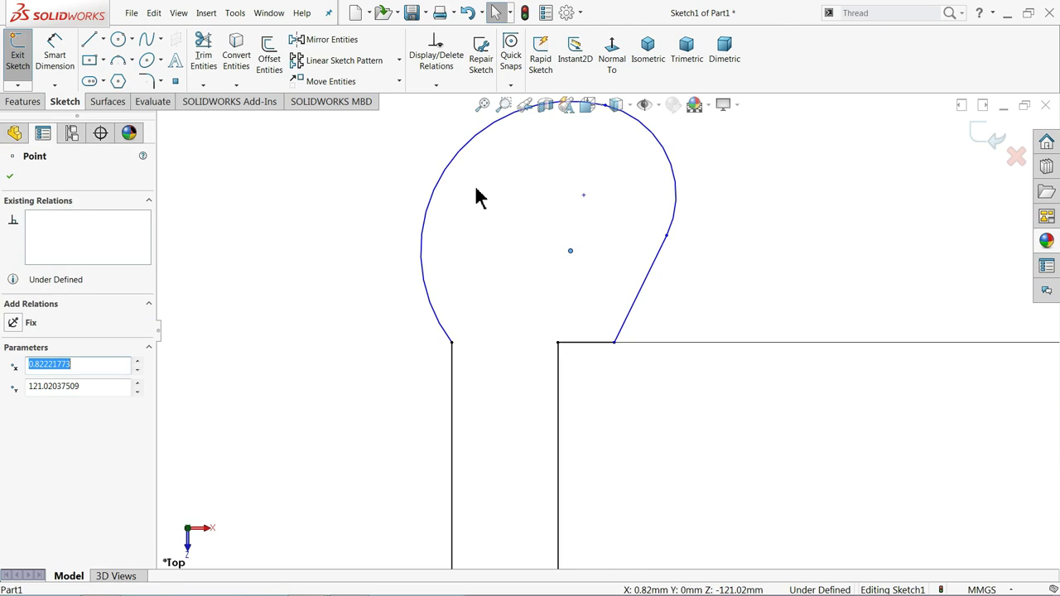
left_click(615, 343, "ctrl")
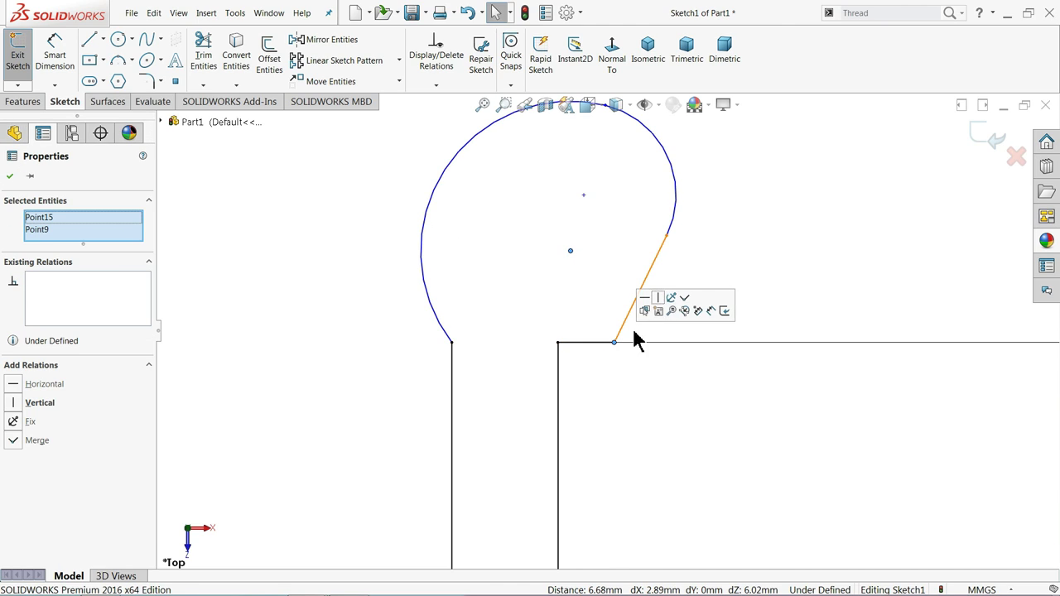
left_click(684, 300)
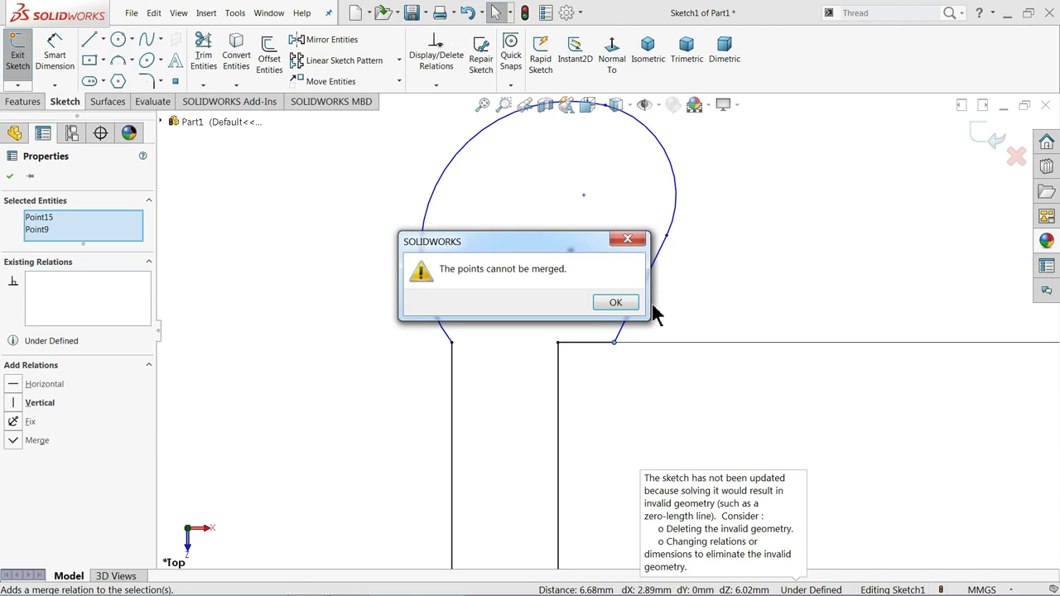
left_click(625, 305)
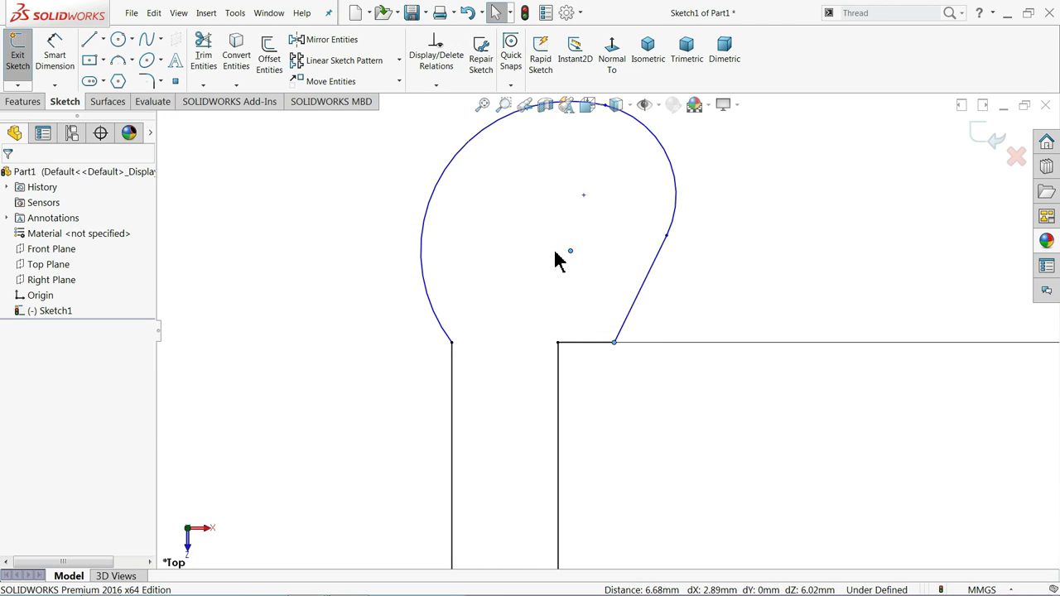
Step: Delete the left and upper stray arcs
scroll(556, 260, "up", 1)
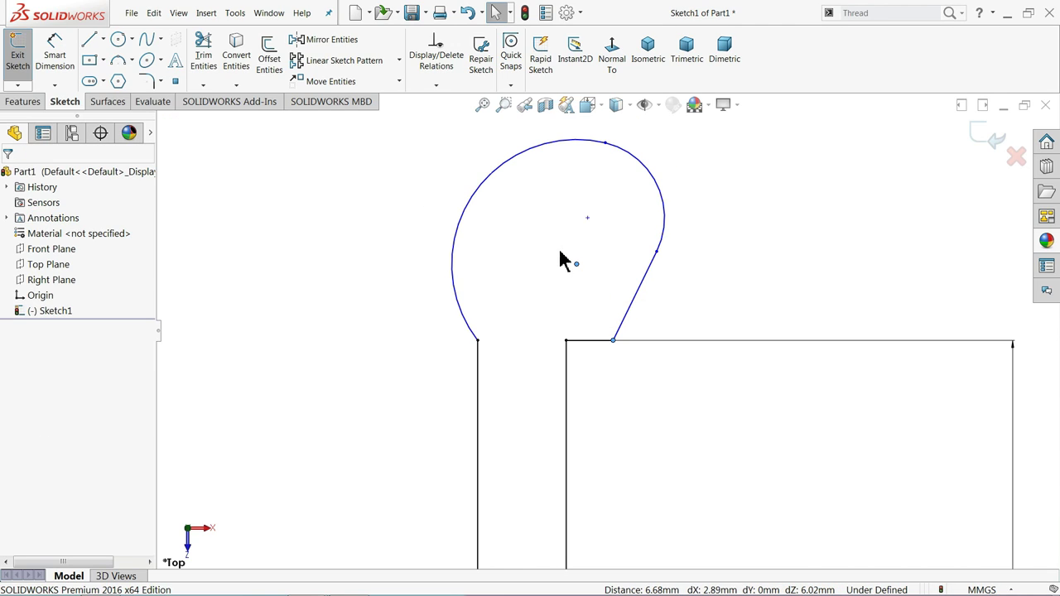
left_click(472, 206)
key("Delete")
left_click(634, 159)
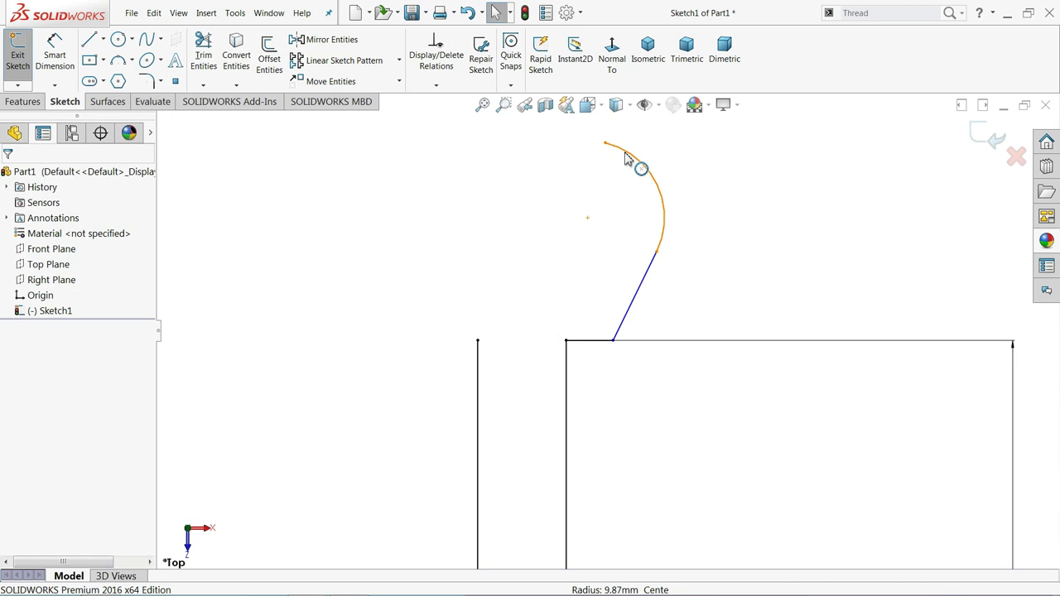
key("Delete")
Step: Dimension the short top segment to 3 mm
left_click(55, 51)
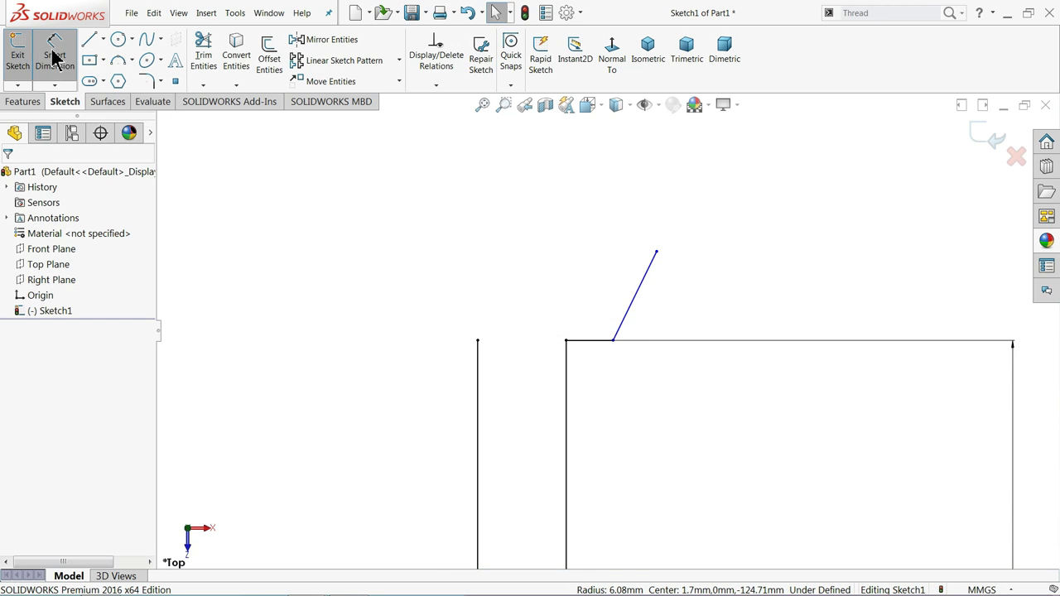
scroll(585, 350, "down", 2)
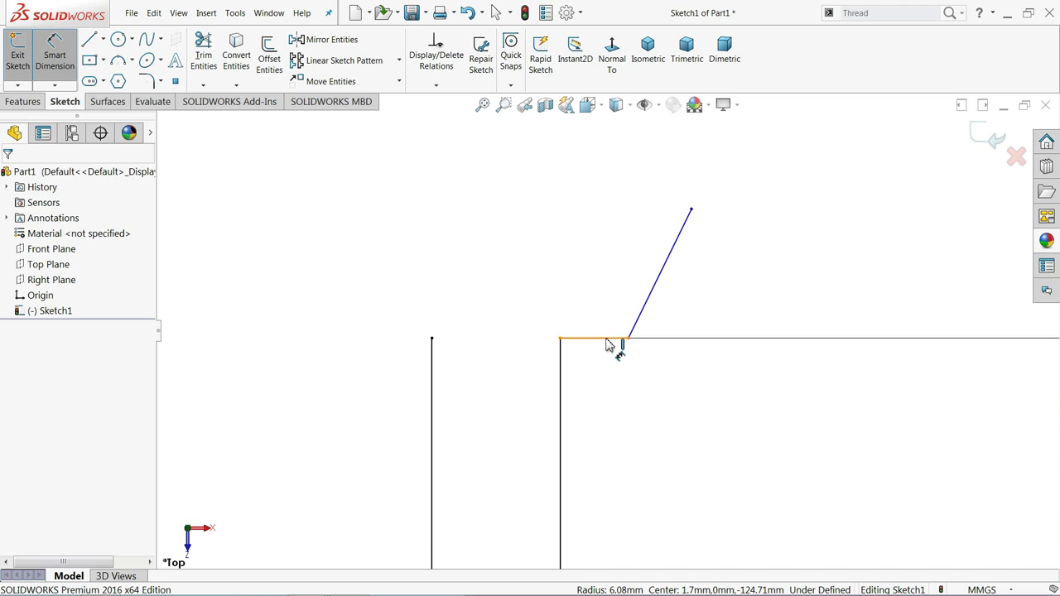
left_click(604, 344)
left_click(610, 379)
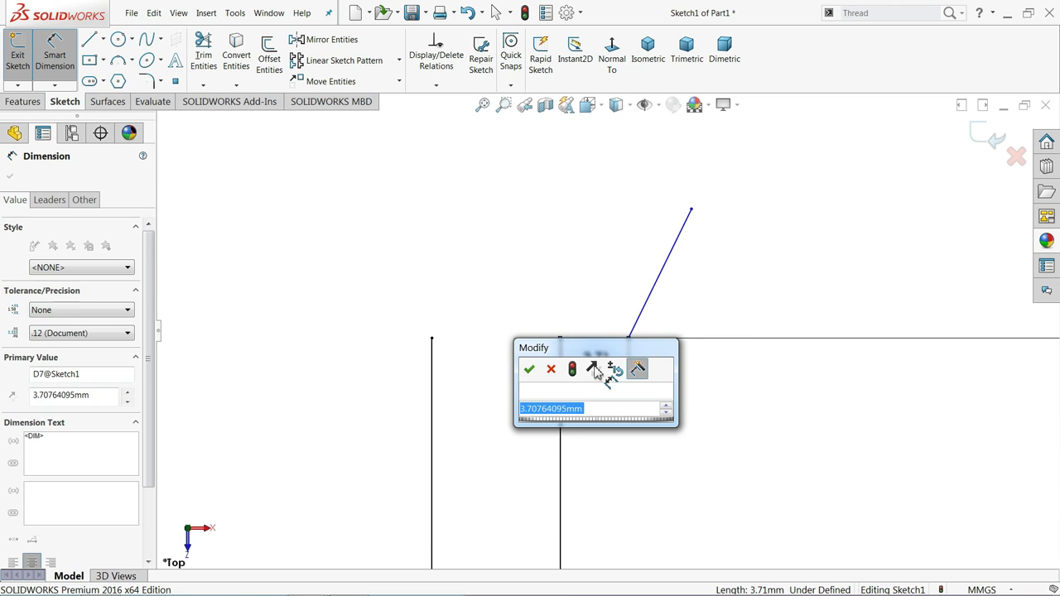
type("3")
left_click(530, 369)
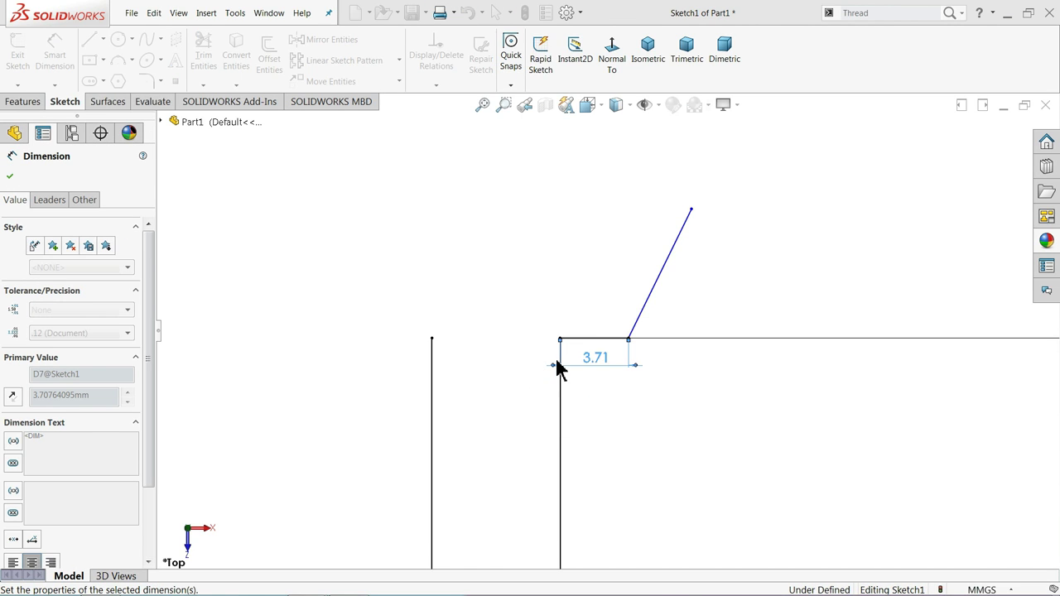
Step: Set the slanted line at 45° to the top edge and 7 mm long
left_click(648, 290)
left_click(608, 338)
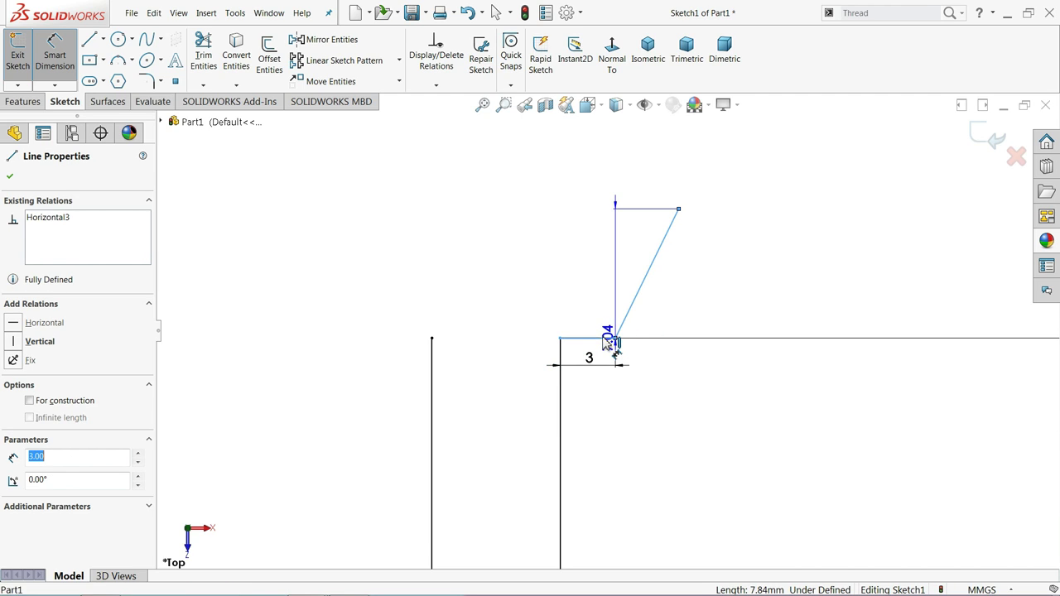
left_click(705, 305)
type("45")
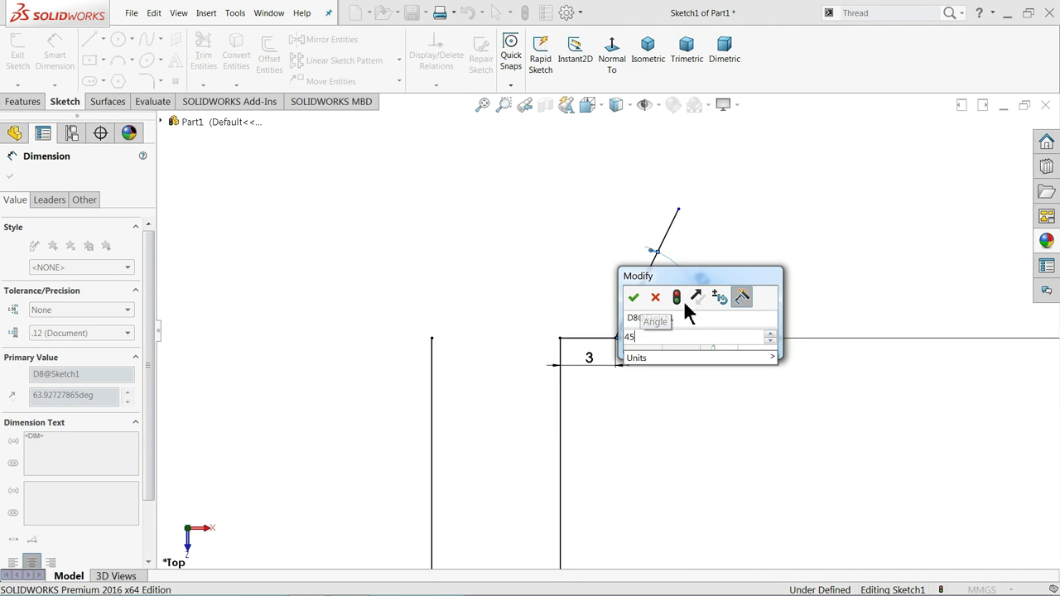
key("Return")
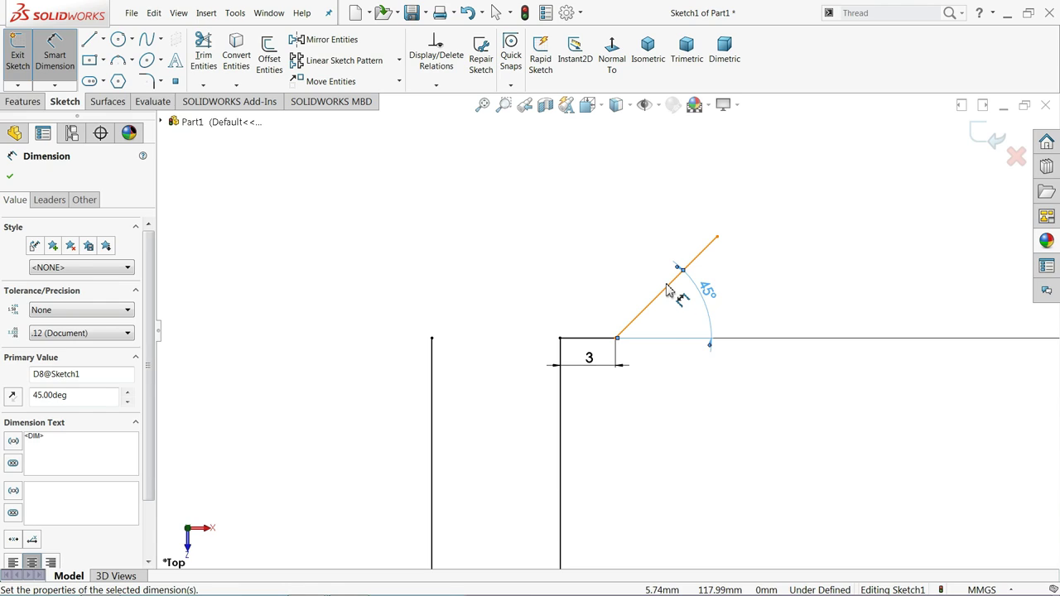
key("Escape")
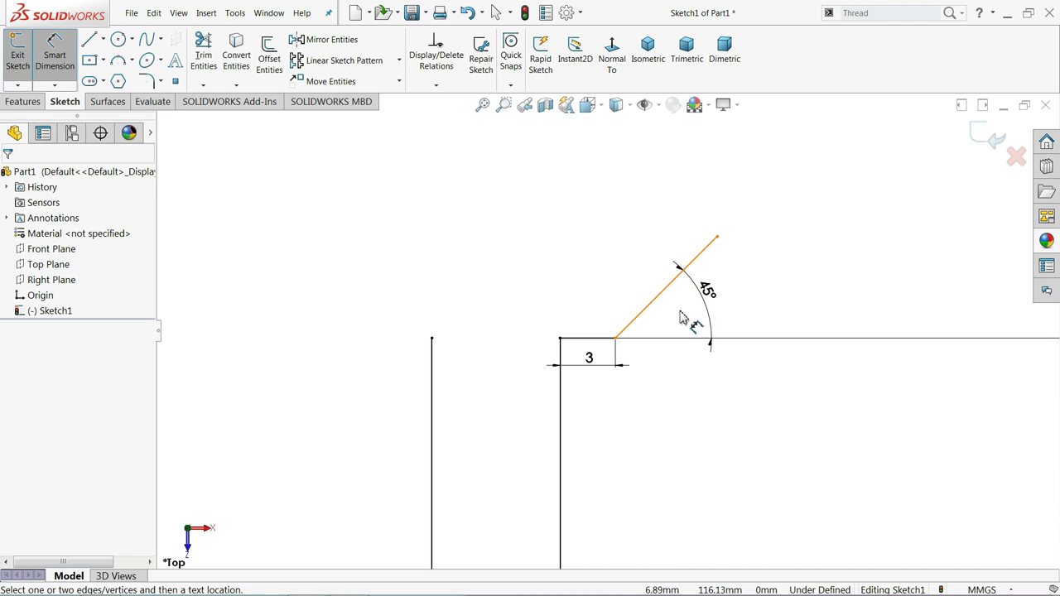
left_click(667, 298)
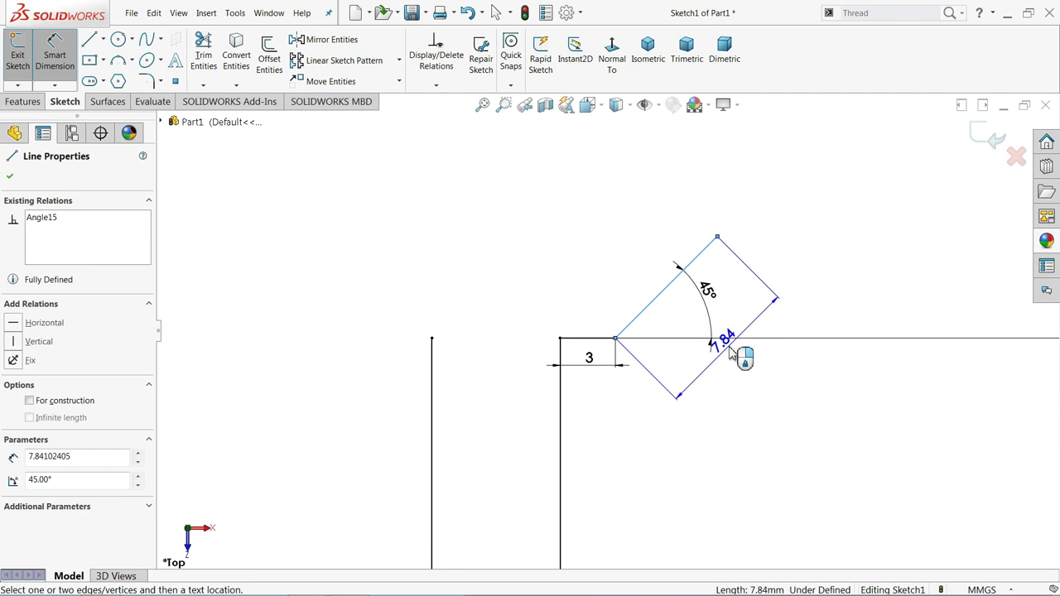
left_click(743, 370)
type("7")
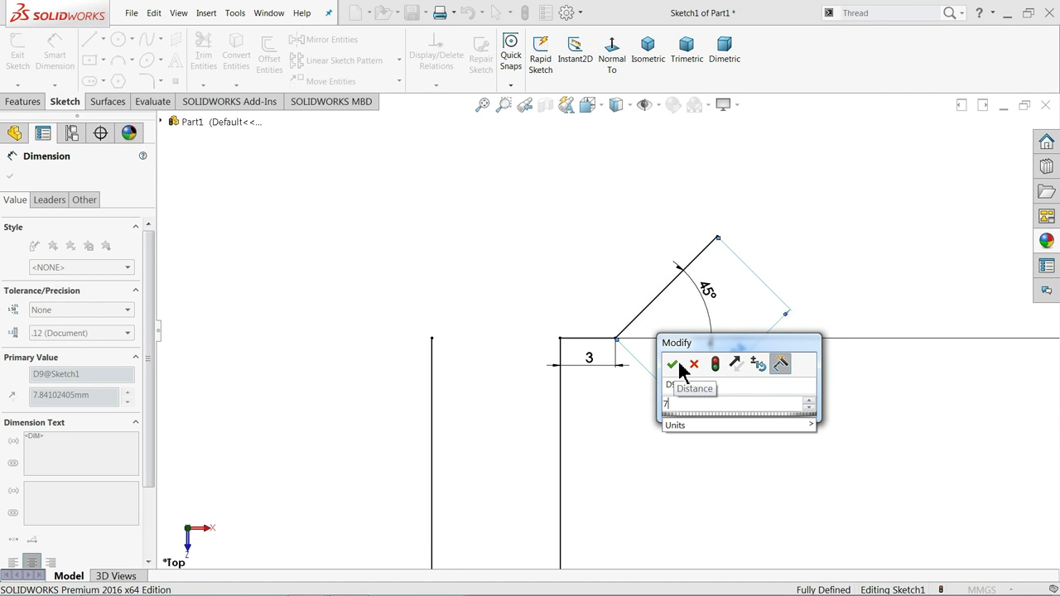
left_click(680, 363)
left_click(9, 175)
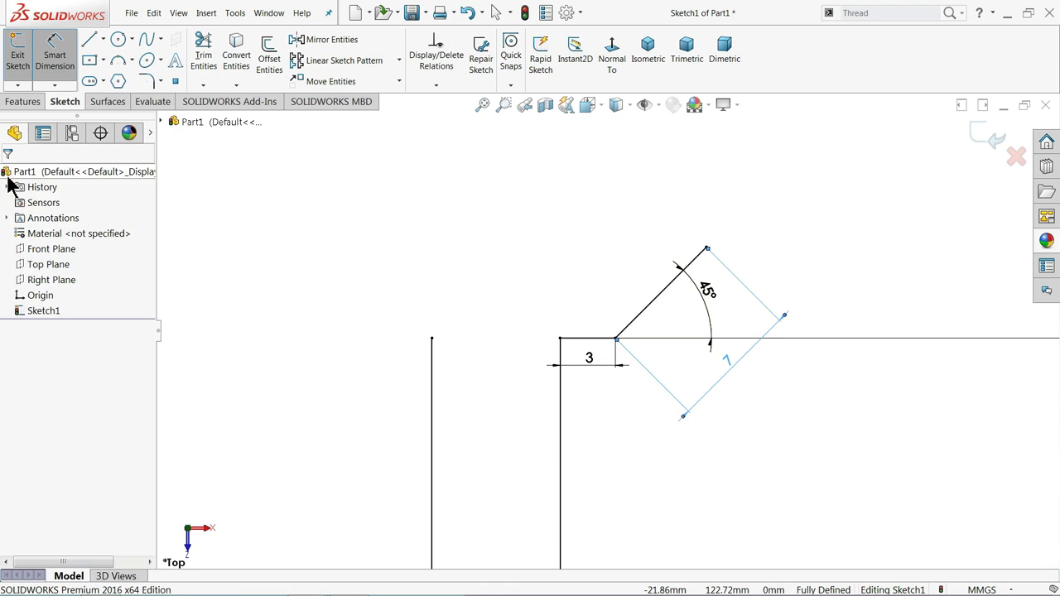
Step: Draw two tangent arcs from the left line's top to the 45° line's upper end
left_click(89, 40)
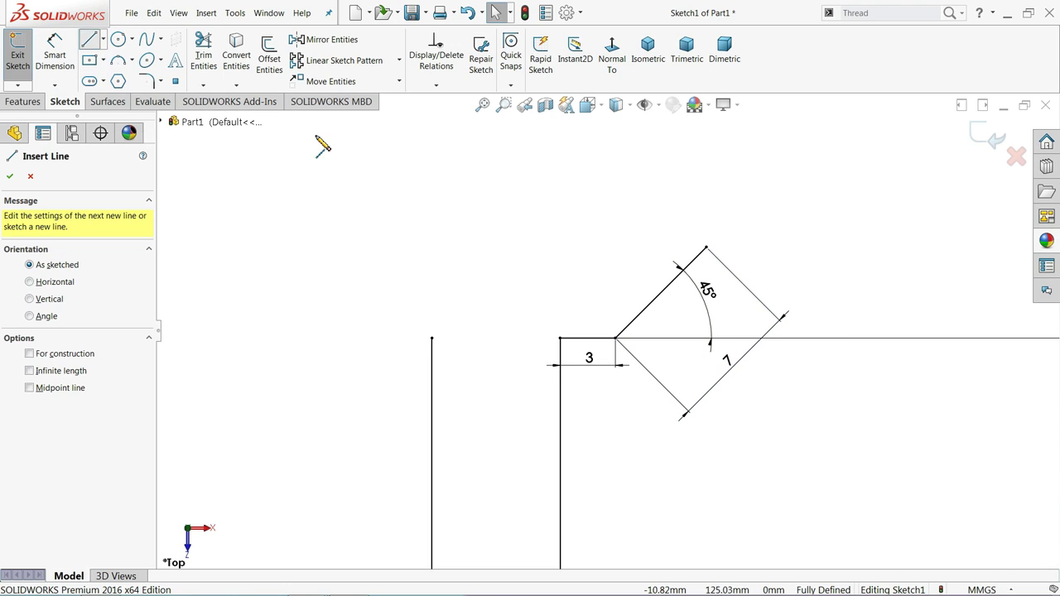
left_click(431, 338)
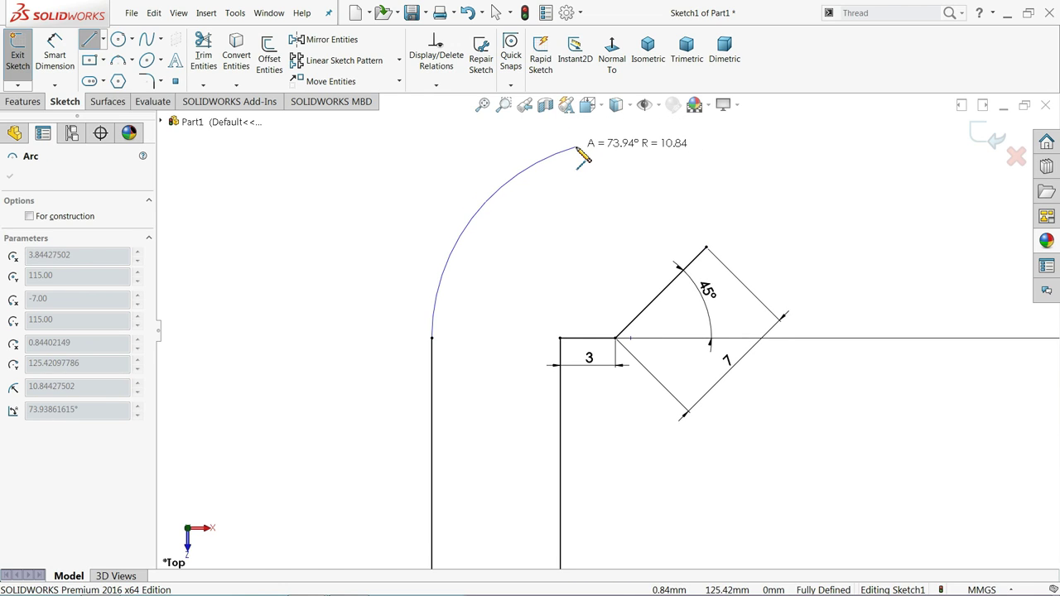
left_click(577, 149)
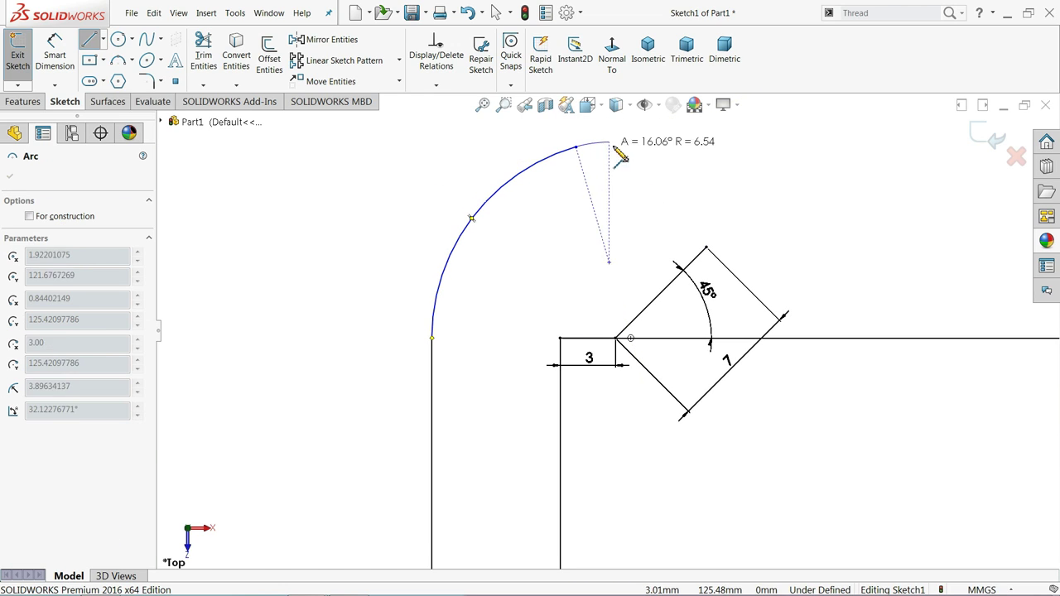
left_click(706, 247)
right_click(747, 182)
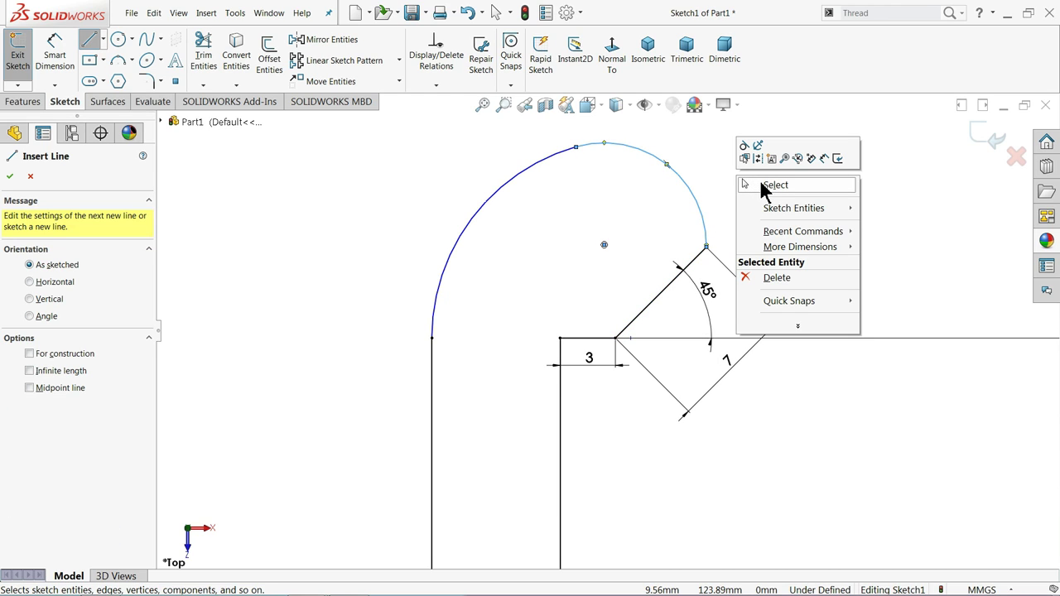
left_click(764, 186)
Step: Check the arcs' relations, then select the stray point and the 45° line's lower endpoint
left_click(591, 157)
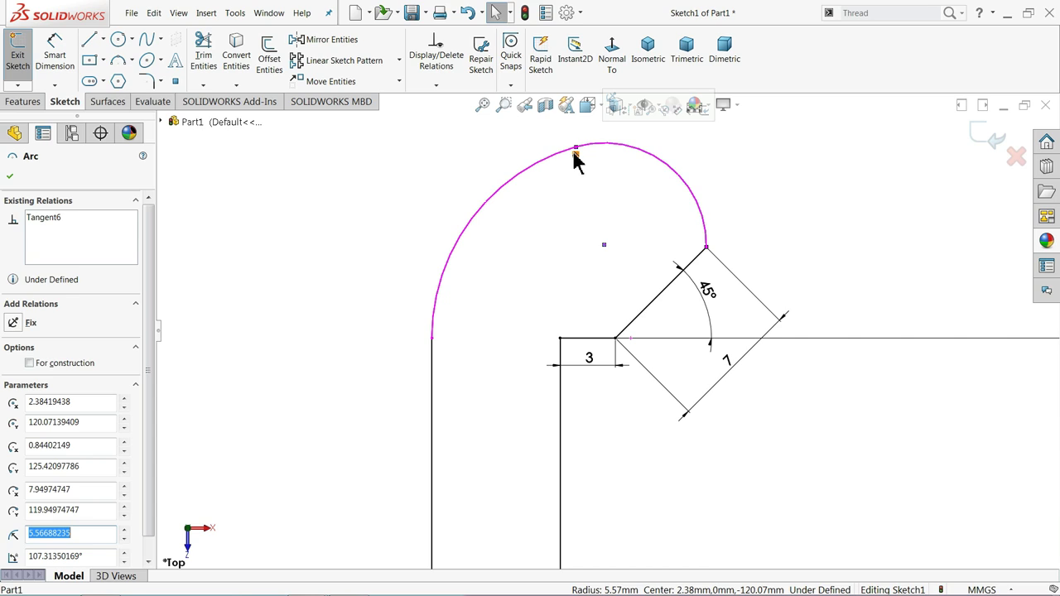
left_click(378, 230)
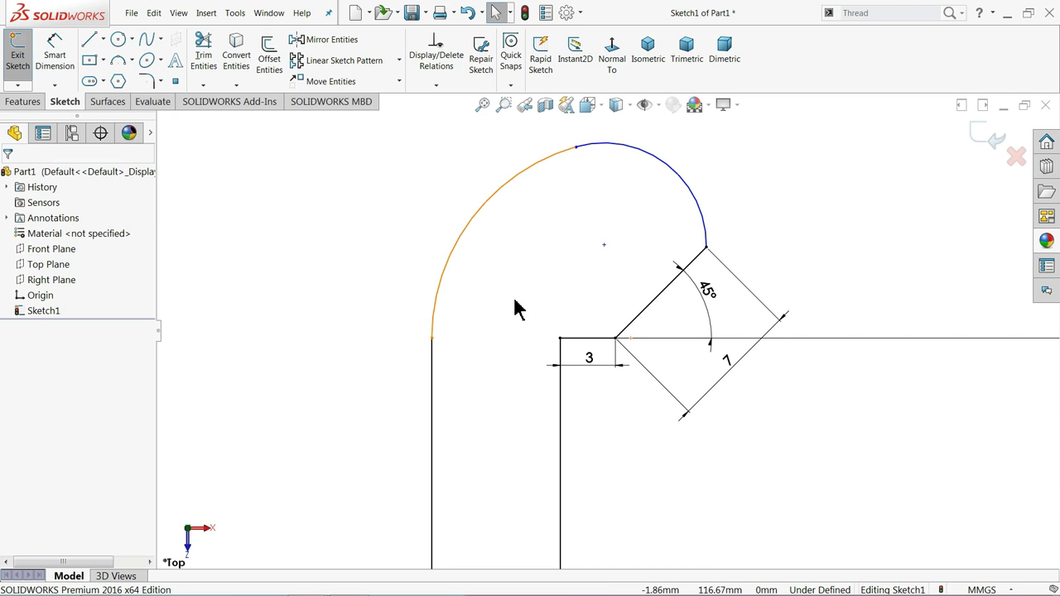
scroll(610, 350, "down", 2)
left_click(352, 230)
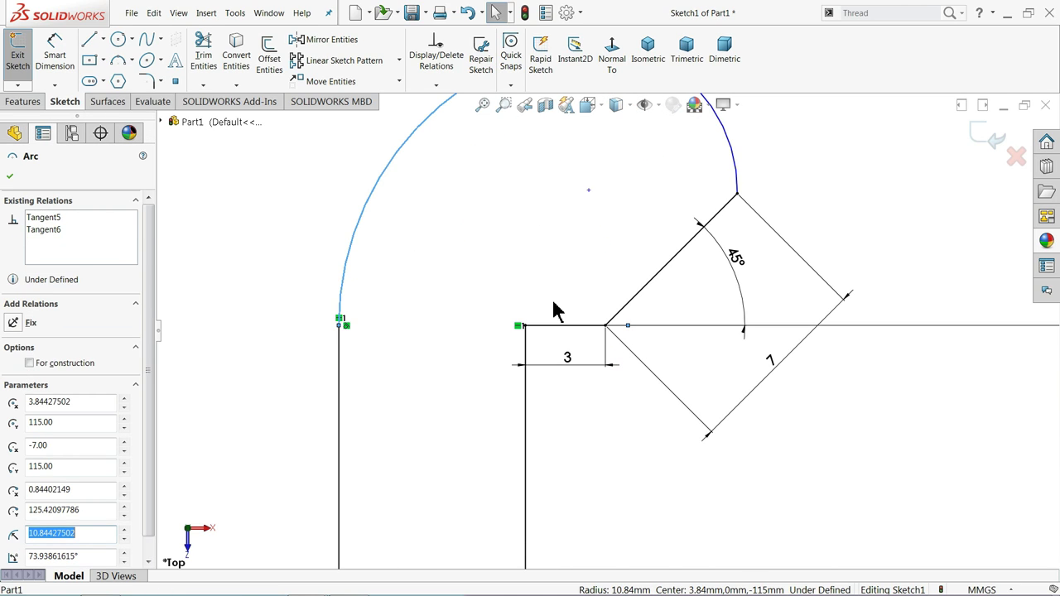
left_click(629, 327)
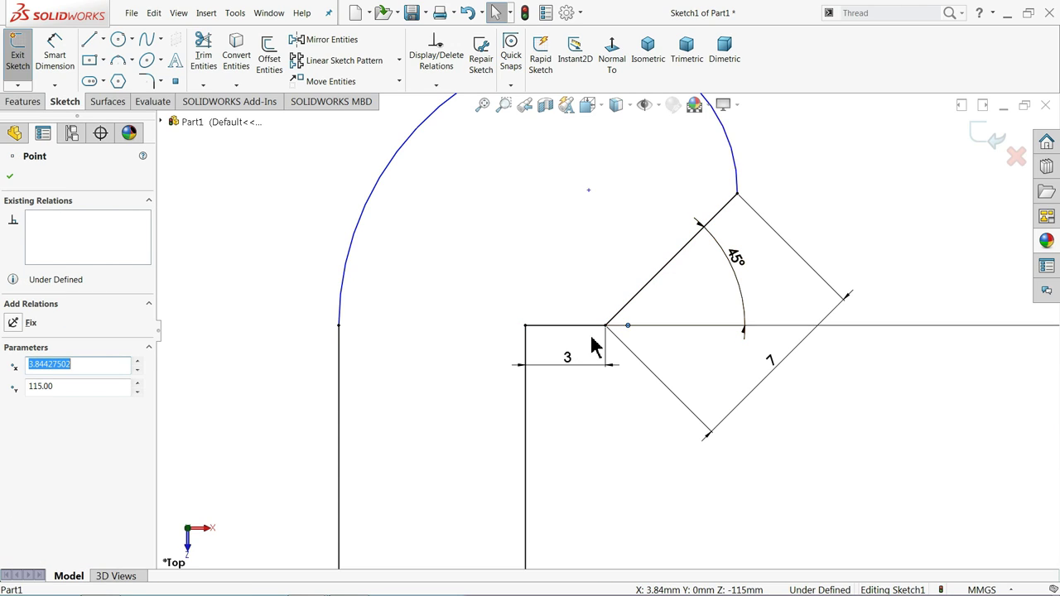
left_click(606, 327, "ctrl")
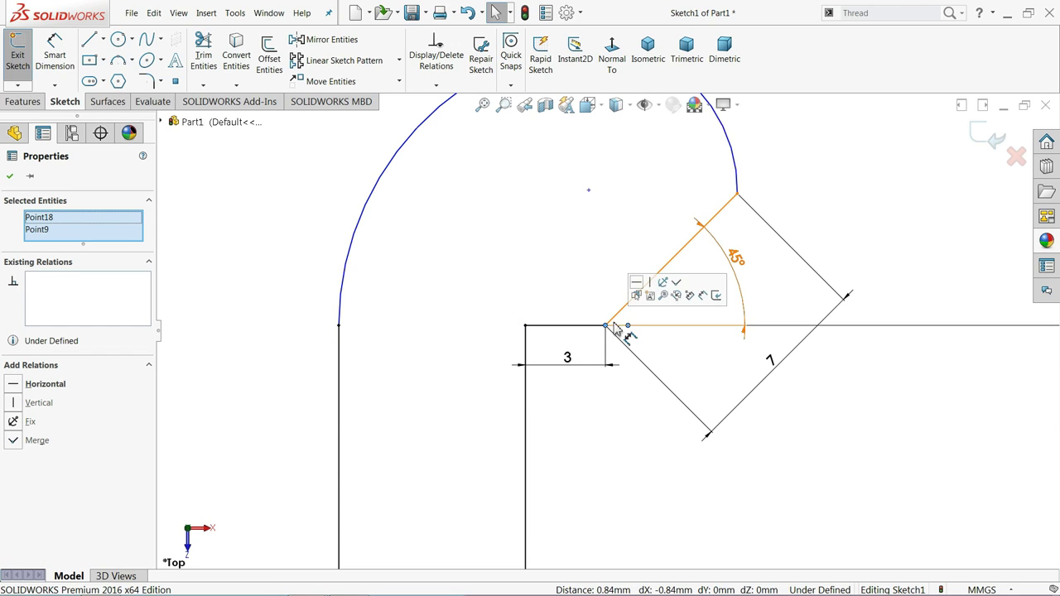
Step: Merge the two points and add a driven R10 radius dimension to the left arc
left_click(678, 284)
left_click(464, 255)
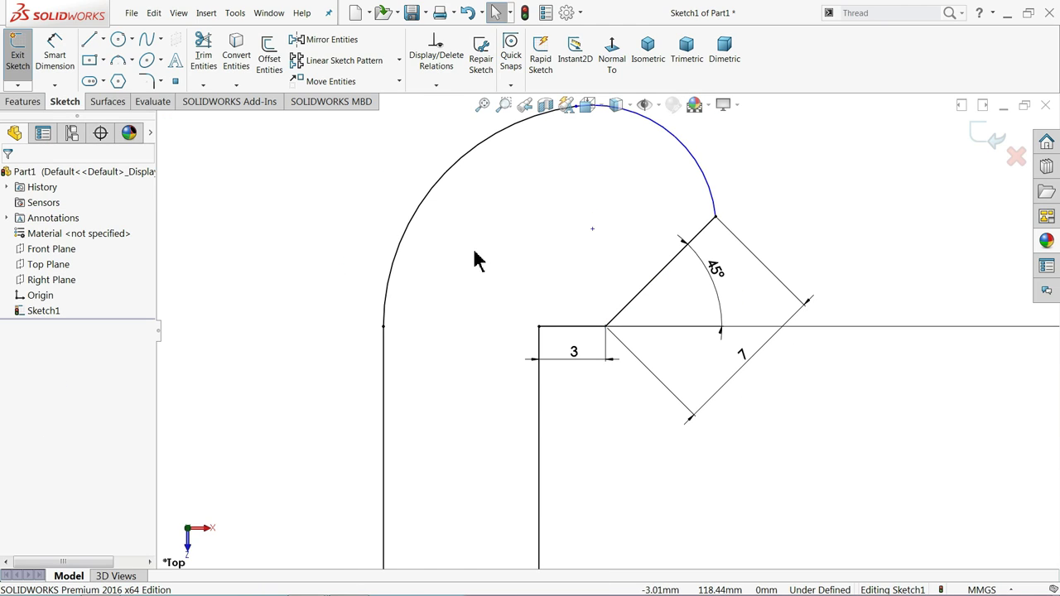
left_click(51, 58)
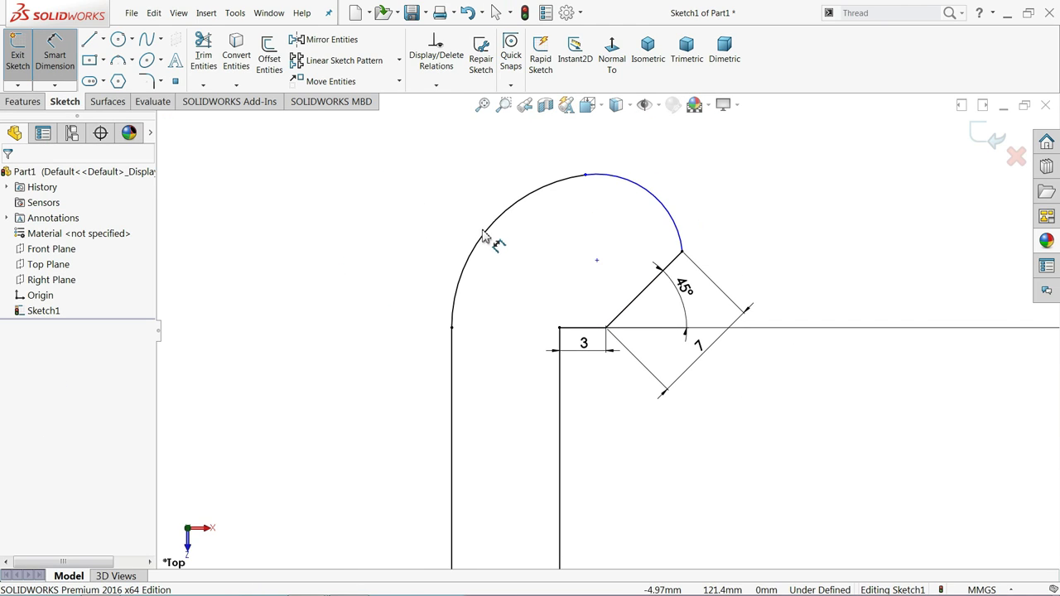
left_click(492, 234)
left_click(421, 208)
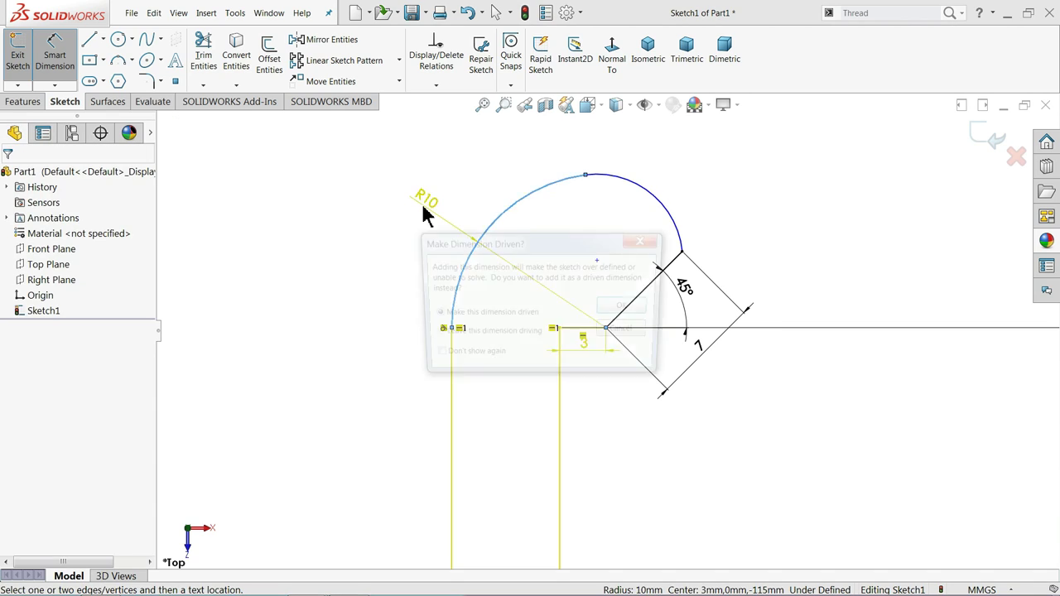
left_click(624, 309)
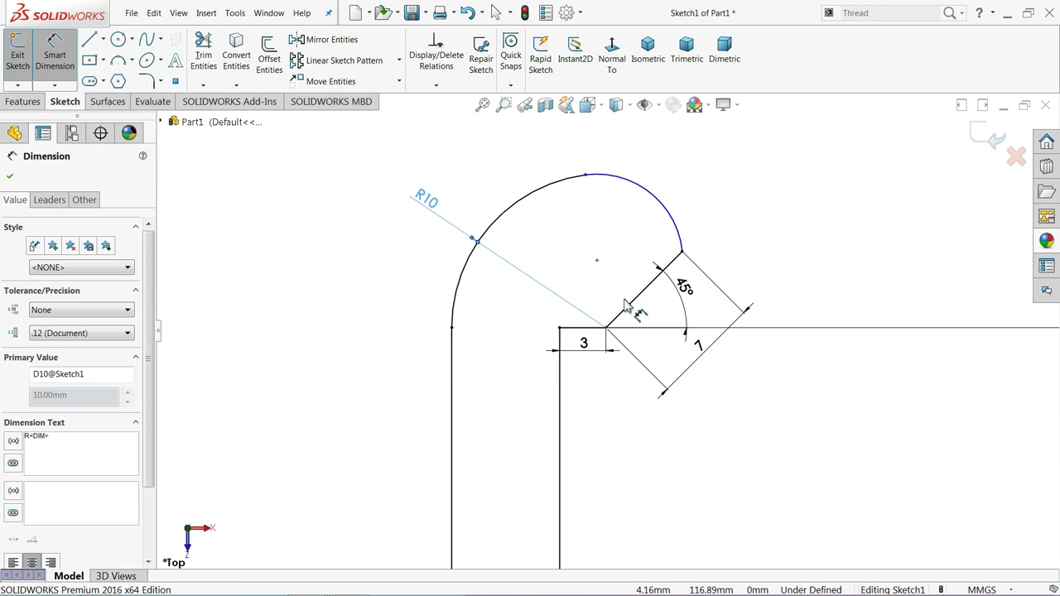
Step: Try a top-arc radius and a centre-point dimension, then discard both
scroll(654, 201, "down", 2)
left_click(643, 207)
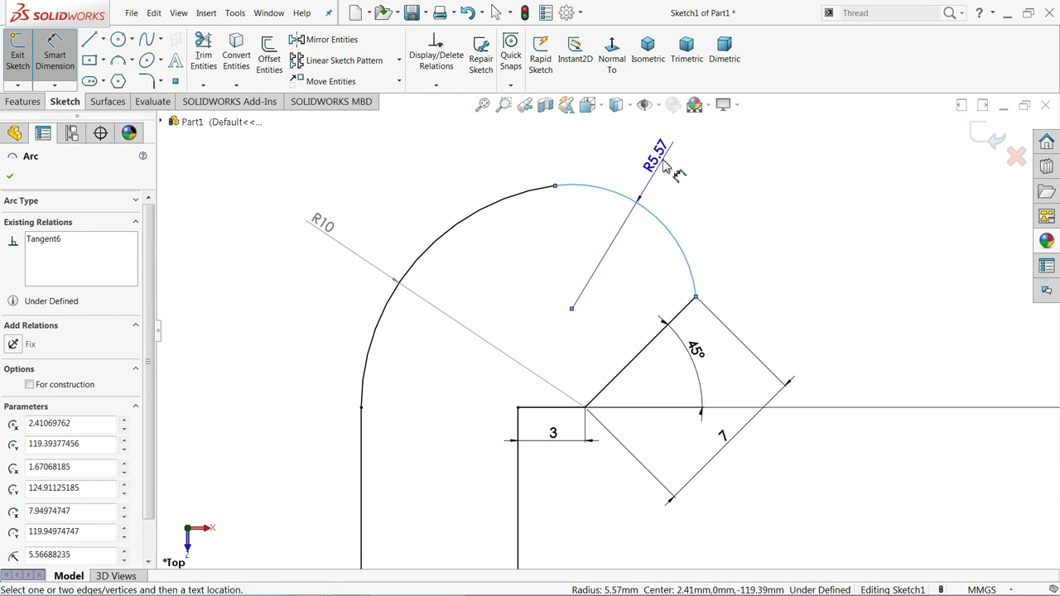
left_click(659, 170)
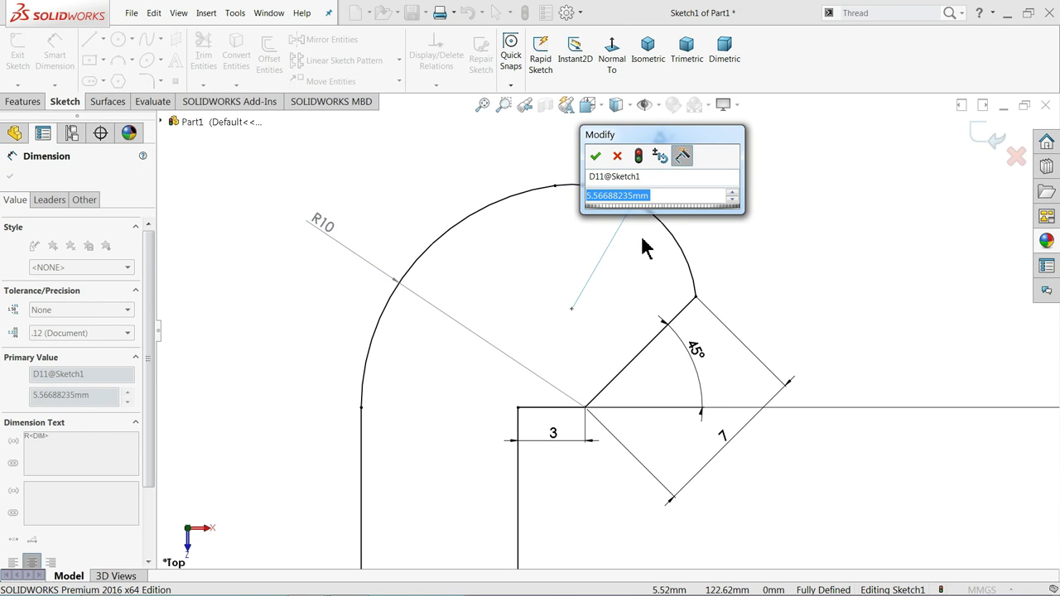
left_click(621, 160)
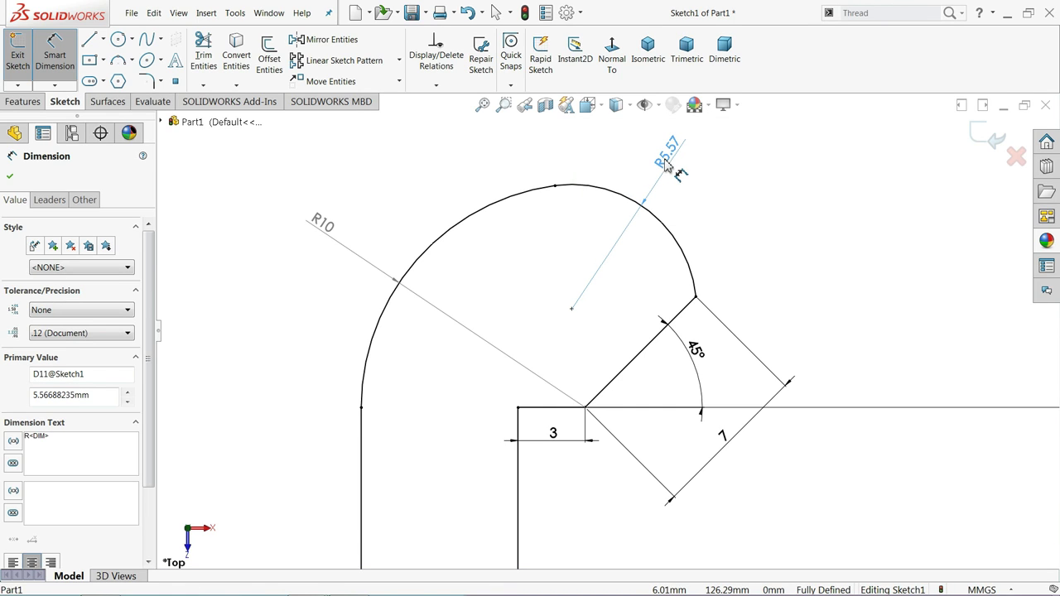
key("Delete")
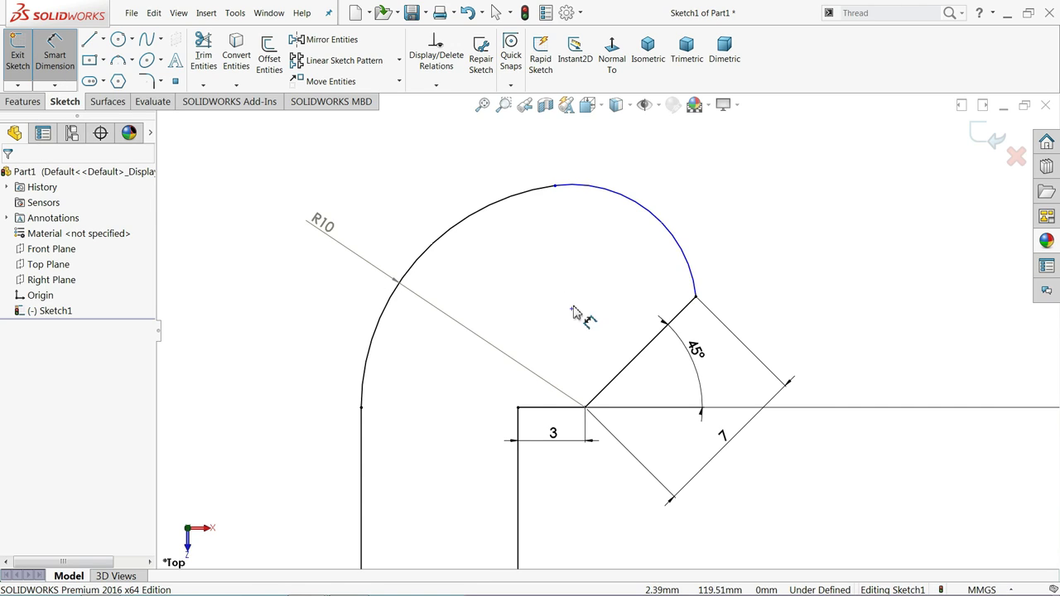
left_click(572, 310)
left_click(587, 409)
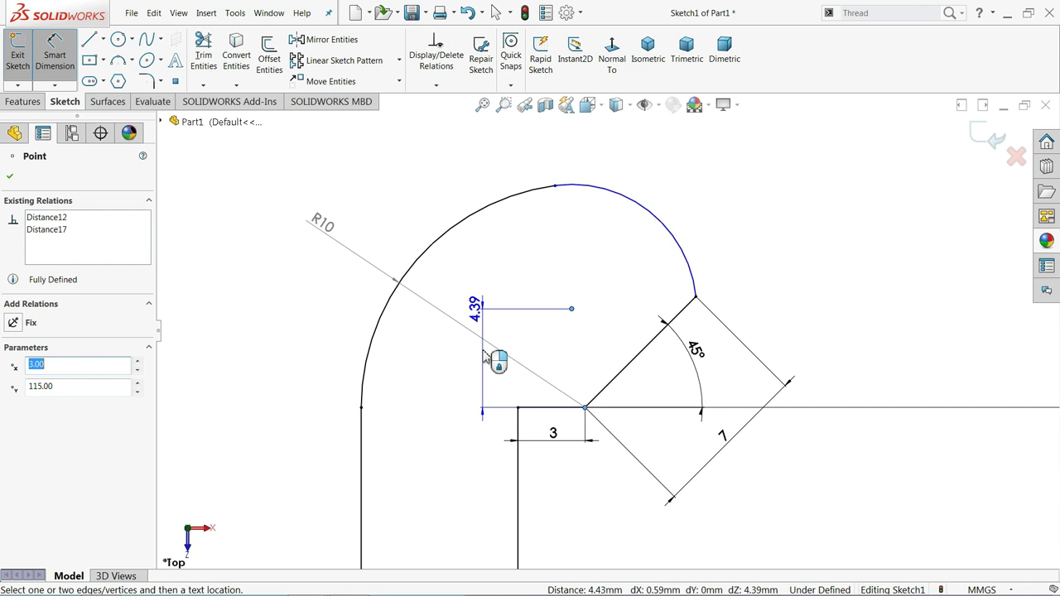
key("Escape")
key("Escape")
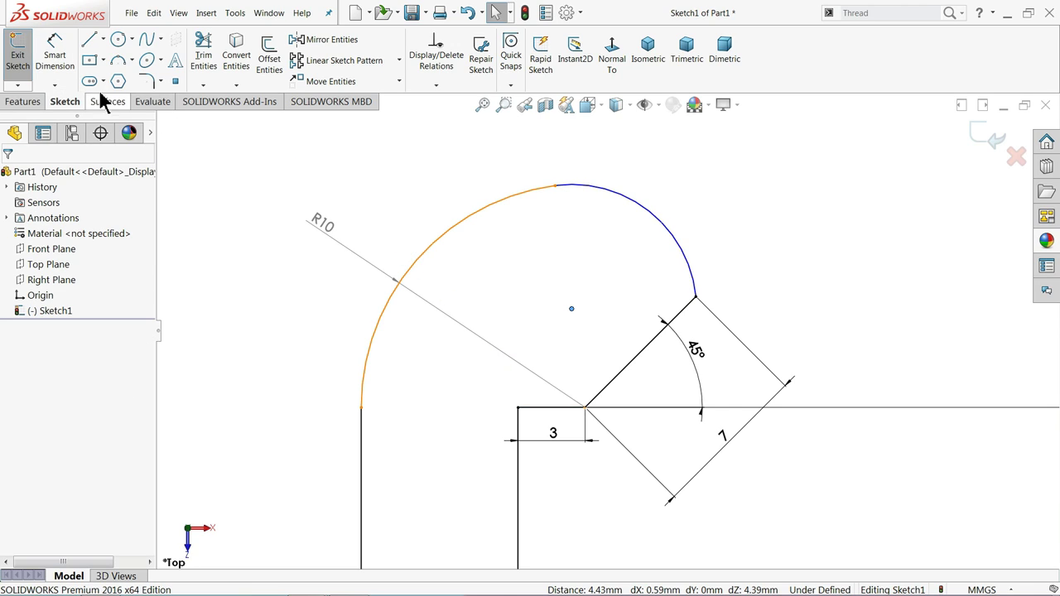
Step: Align the arc centre vertically with the 45° line's lower end point
left_click(585, 409)
scroll(601, 369, "down", 3)
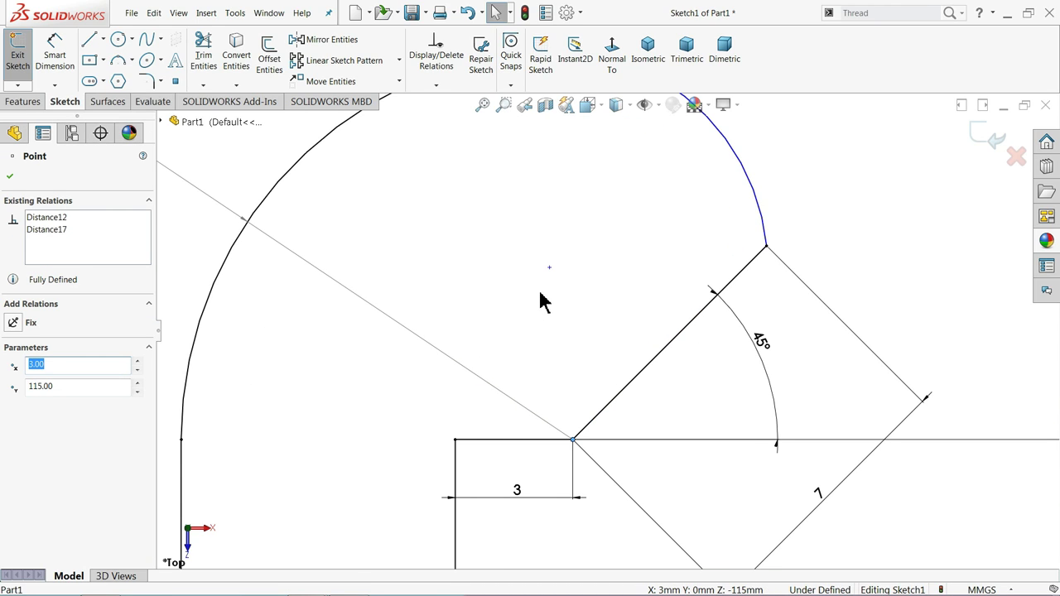
left_click(549, 269, "ctrl")
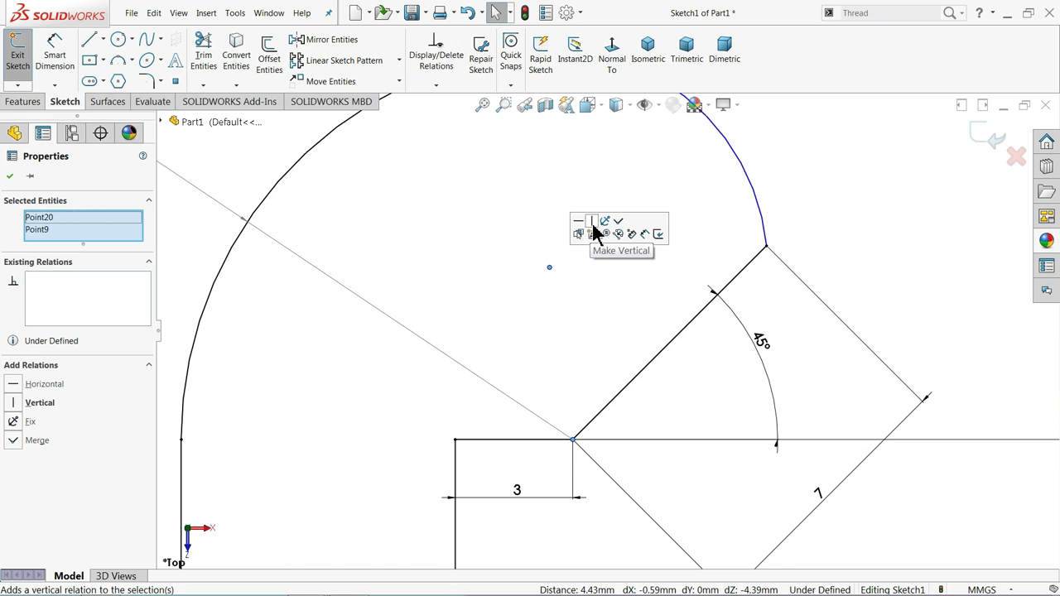
key("Escape")
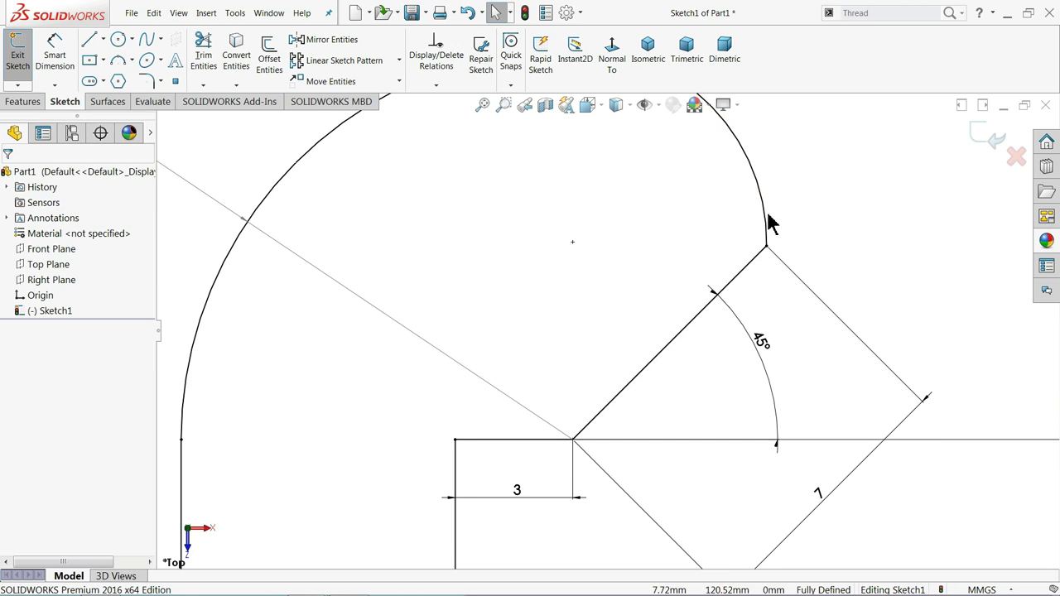
scroll(679, 261, "up", 2)
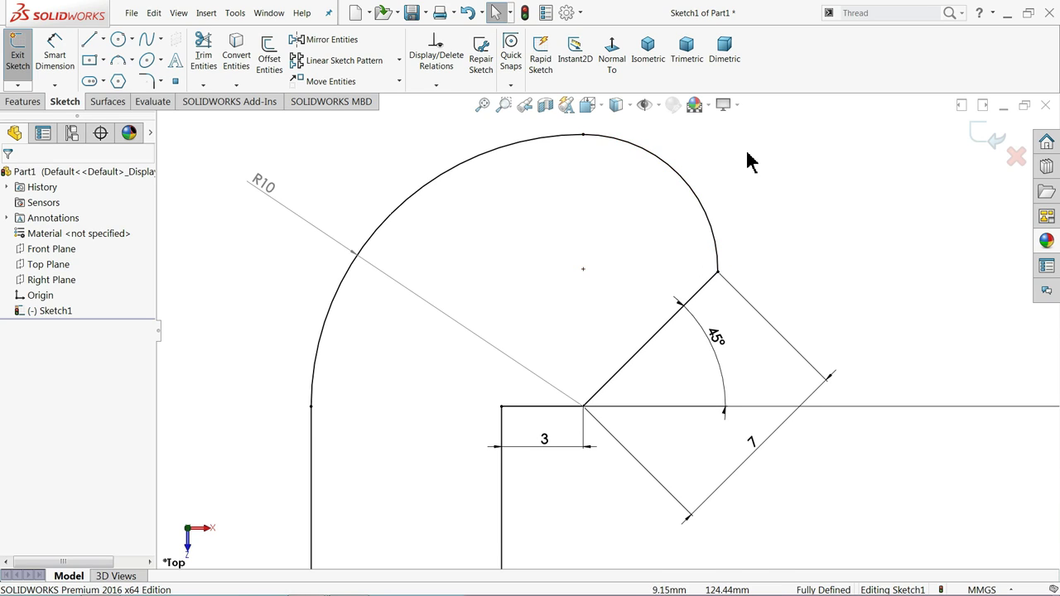
left_click(55, 58)
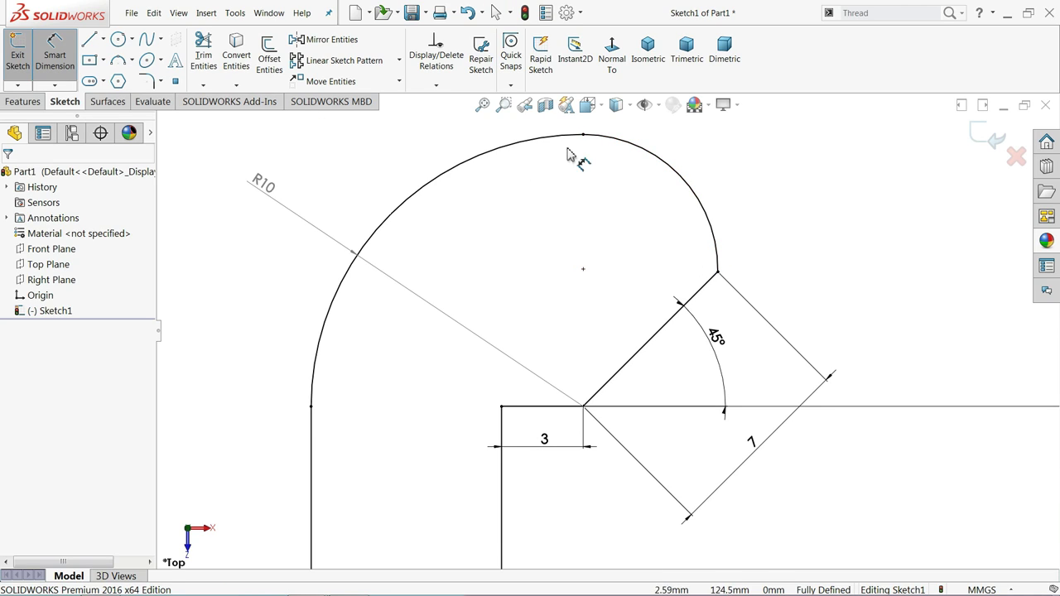
Step: Add a driven R4.95 radius to the end arc and draw a circle at its centre
left_click(674, 170)
left_click(704, 164)
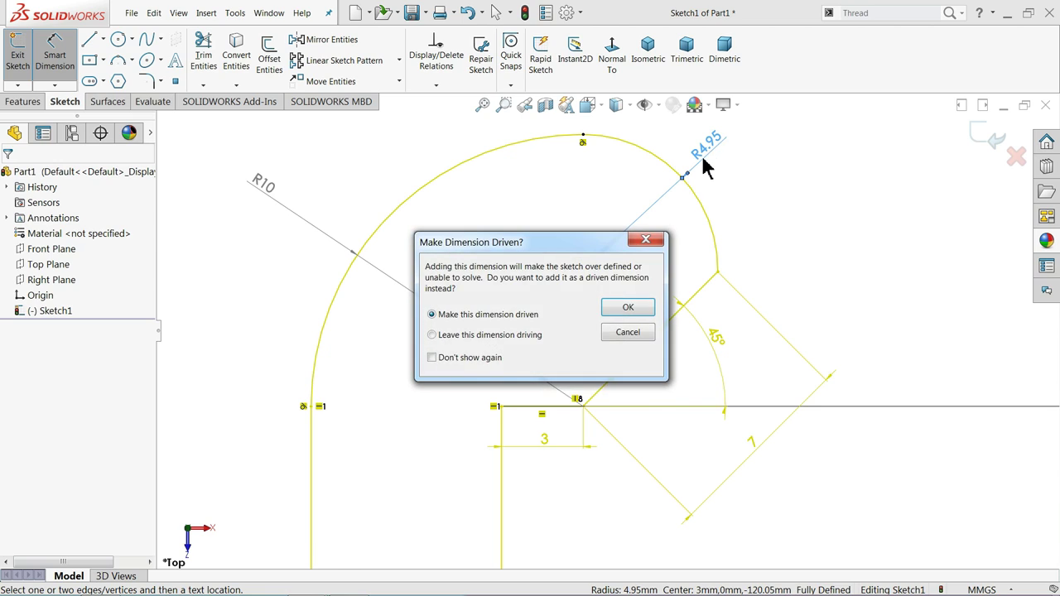
left_click(654, 309)
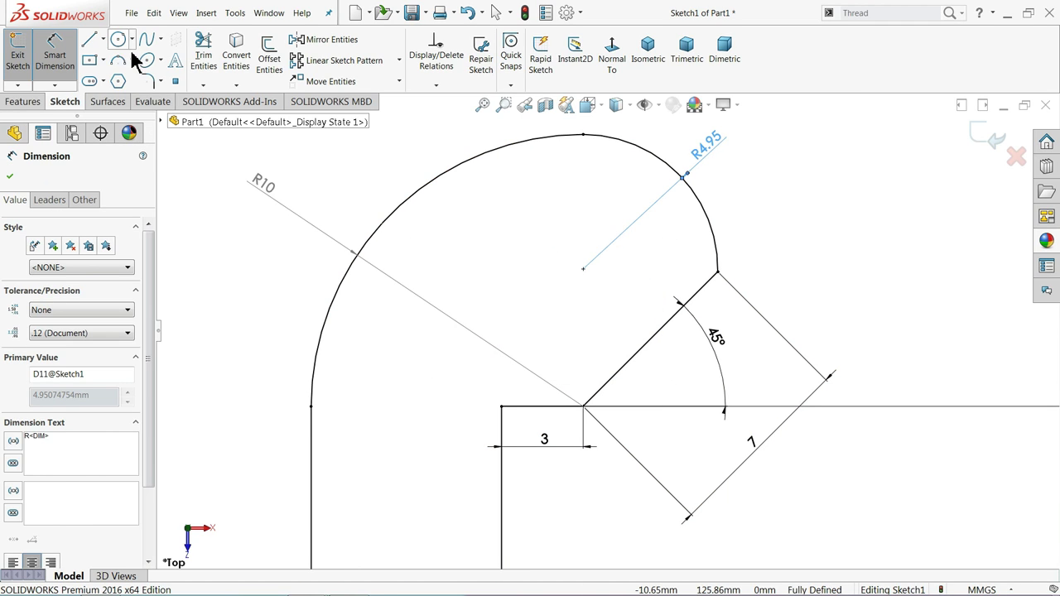
left_click(118, 40)
left_click(583, 267)
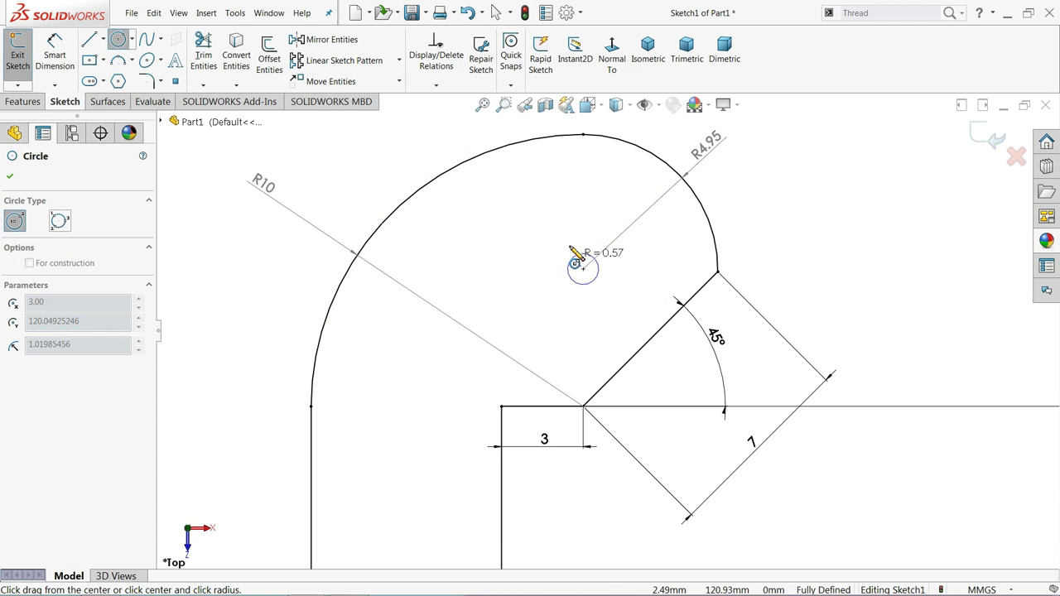
left_click(564, 214)
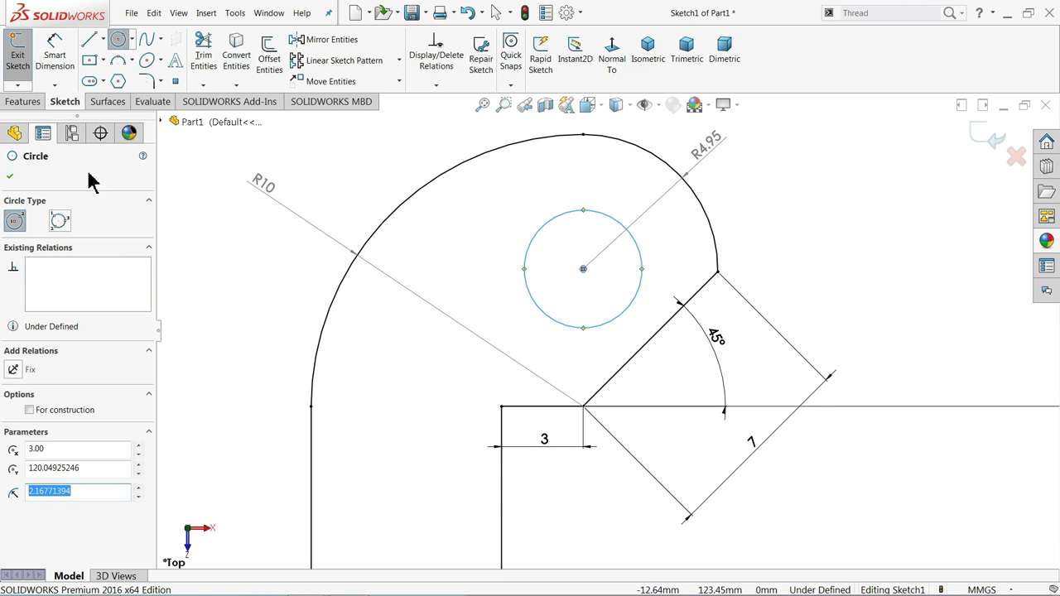
Step: Dimension the pivot-hole circle to a 2.05 mm diameter
left_click(56, 60)
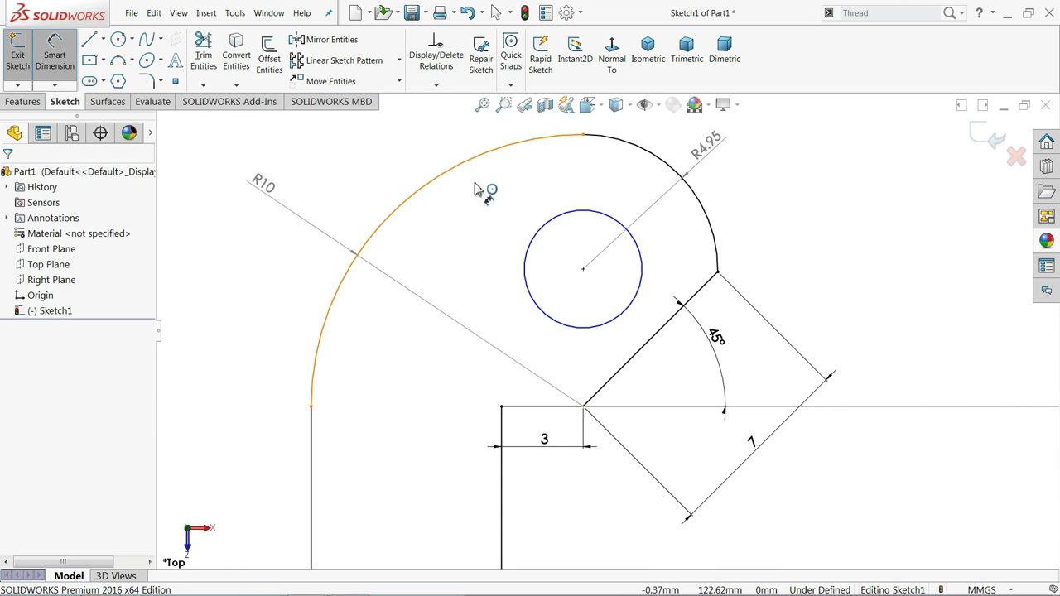
left_click(540, 245)
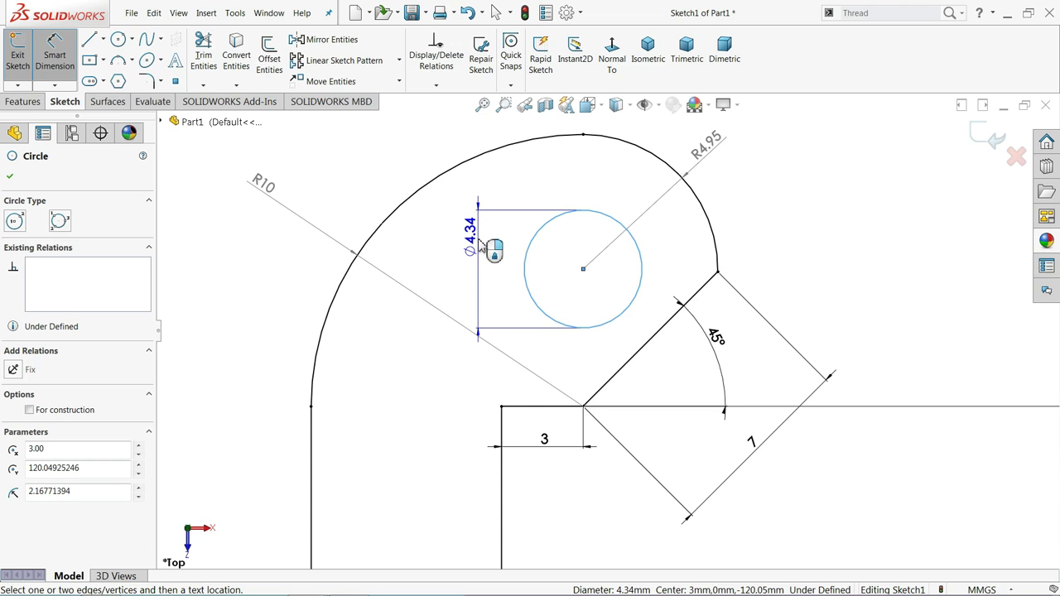
left_click(483, 246)
type("2.05")
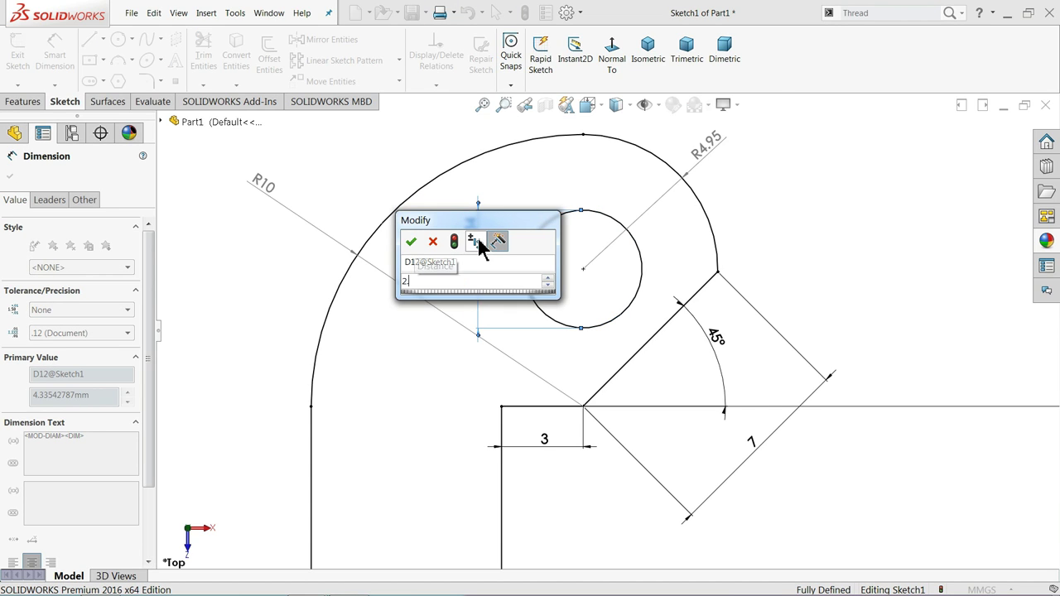
left_click(412, 241)
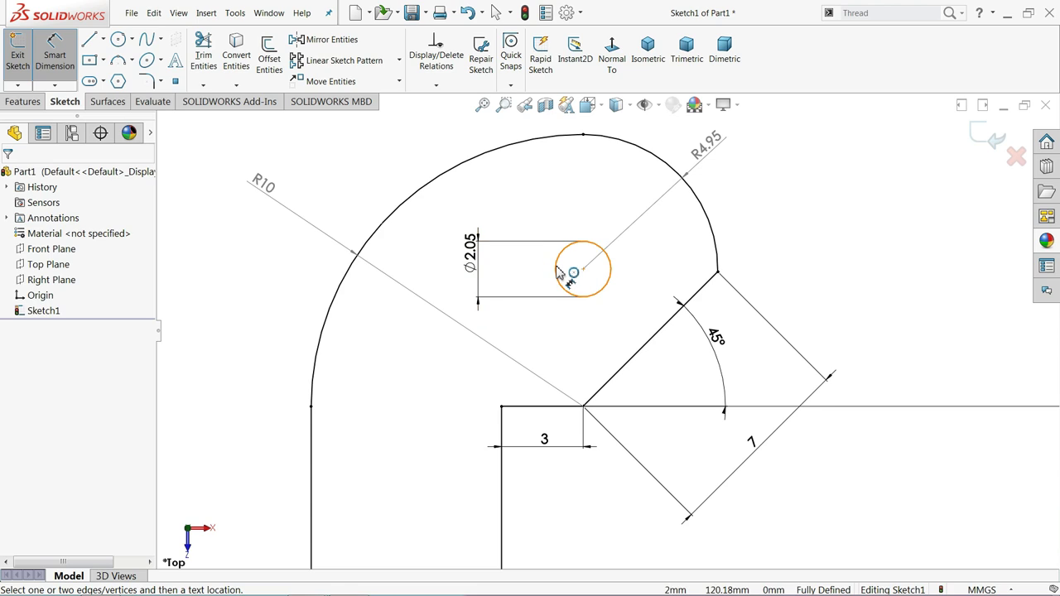
scroll(538, 265, "up", 2)
scroll(540, 314, "up", 3)
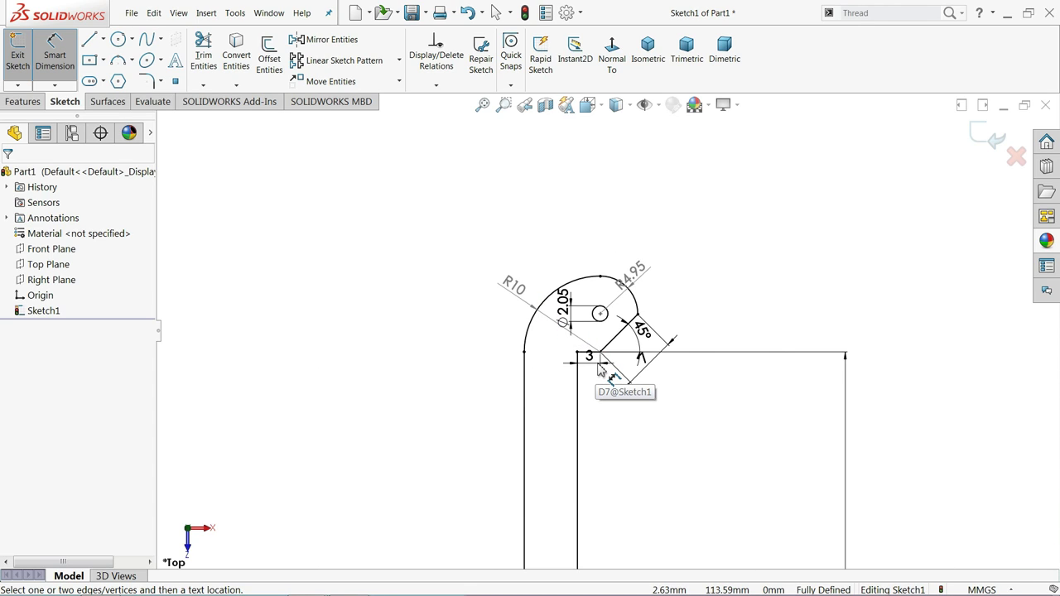
Step: In isometric view, extrude Sketch1 7 mm deep as Boss-Extrude1
scroll(600, 369, "up", 3)
mouse_move(611, 378)
middle_mouse_down()
mouse_move(627, 279)
mouse_move(610, 172)
middle_mouse_up()
left_click(648, 50)
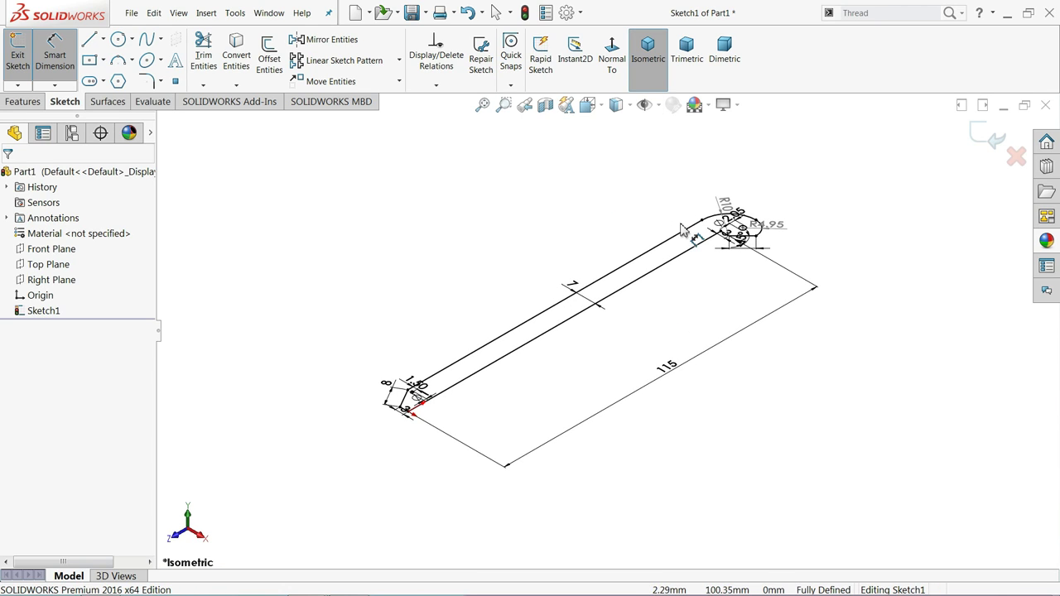
scroll(700, 294, "down", 2)
left_click(24, 102)
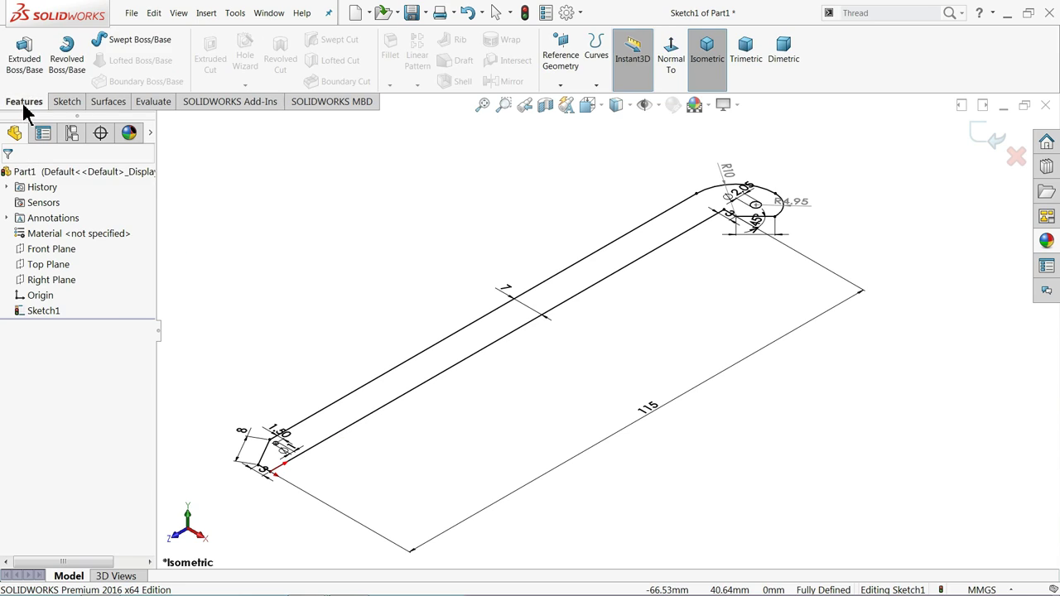
left_click(22, 66)
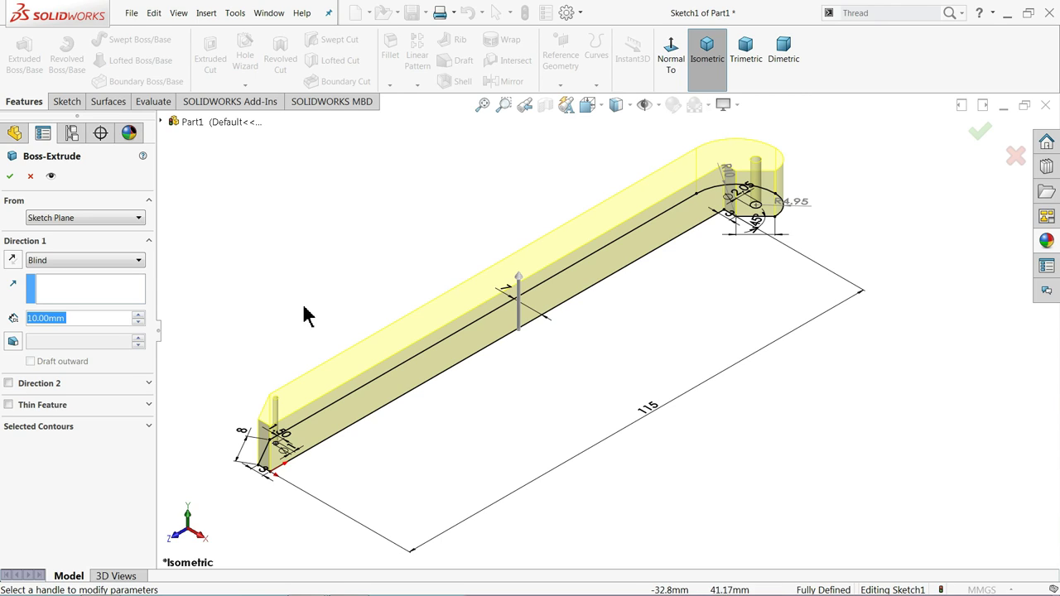
type("7")
key("Return")
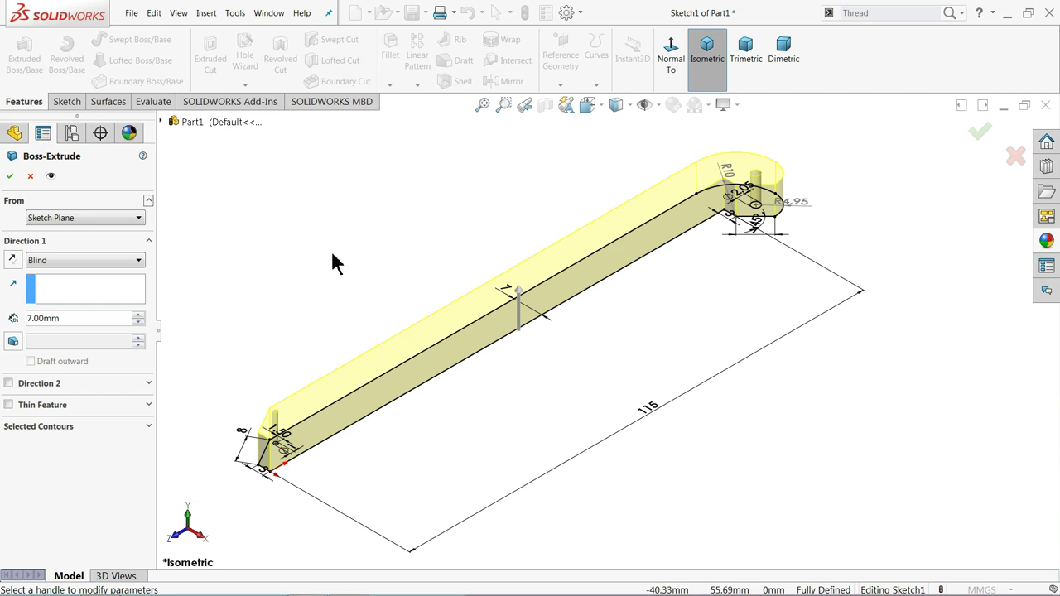
mouse_move(409, 357)
middle_mouse_down()
mouse_move(409, 310)
mouse_move(400, 347)
middle_mouse_up()
left_click(9, 178)
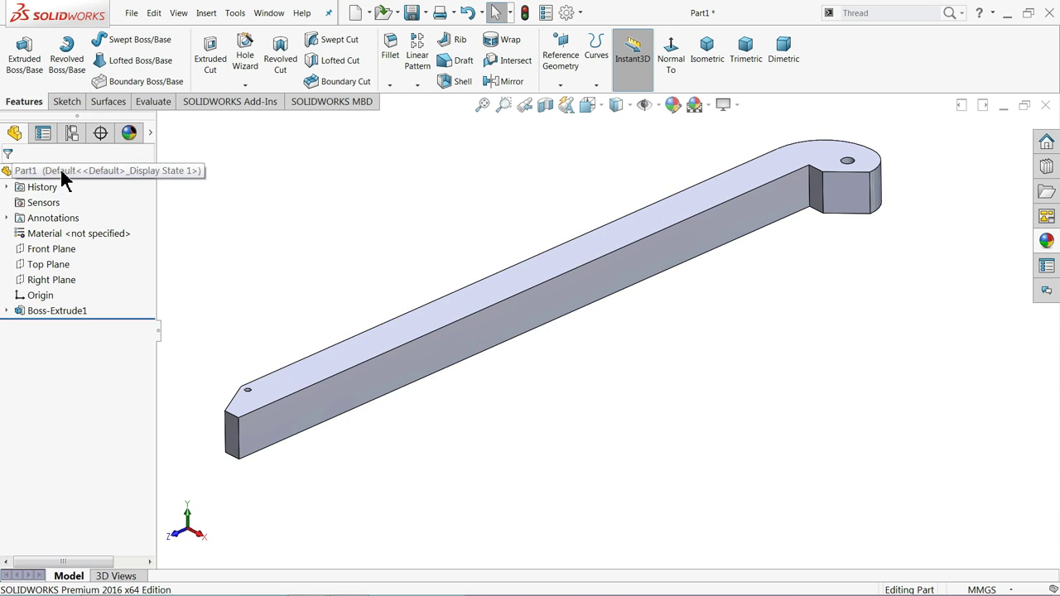
Step: Apply a bright green appearance to Part1 and orbit to view the whole leg
left_click(60, 170)
left_click(672, 103)
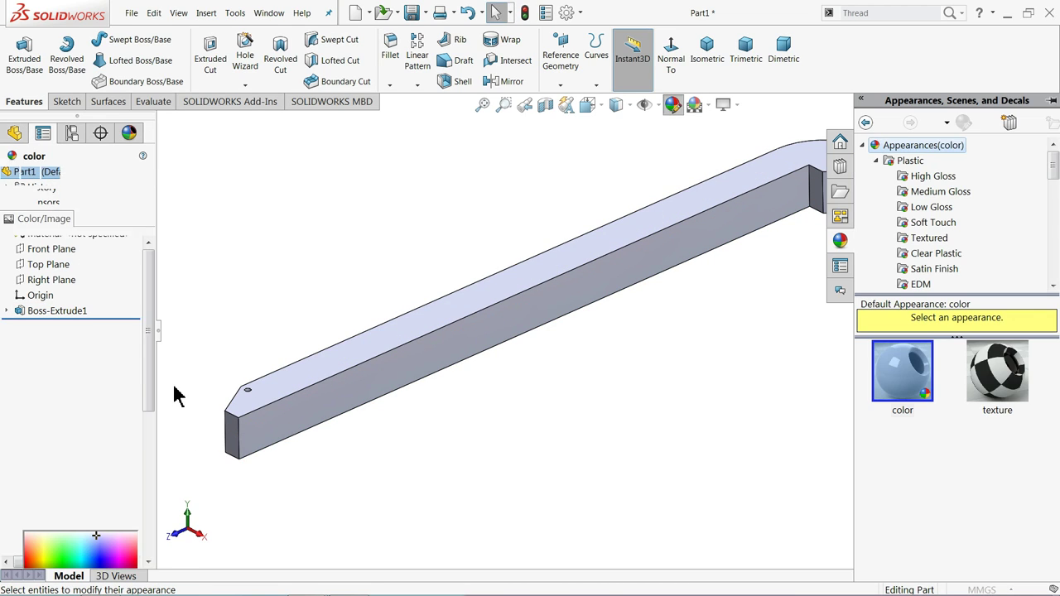
left_click(67, 489)
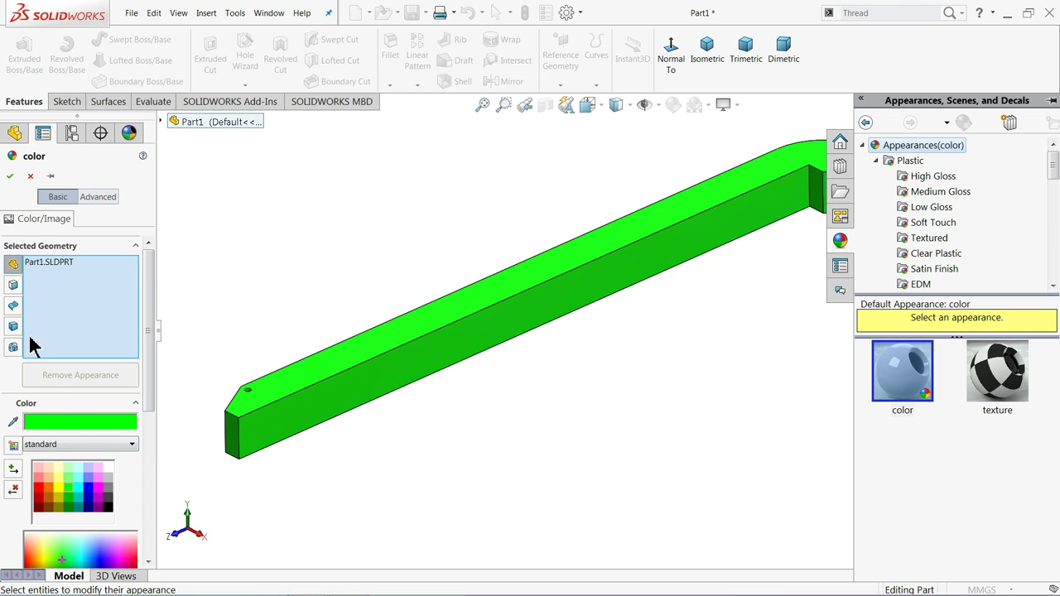
left_click(10, 177)
middle_click_drag(478, 253, 491, 217)
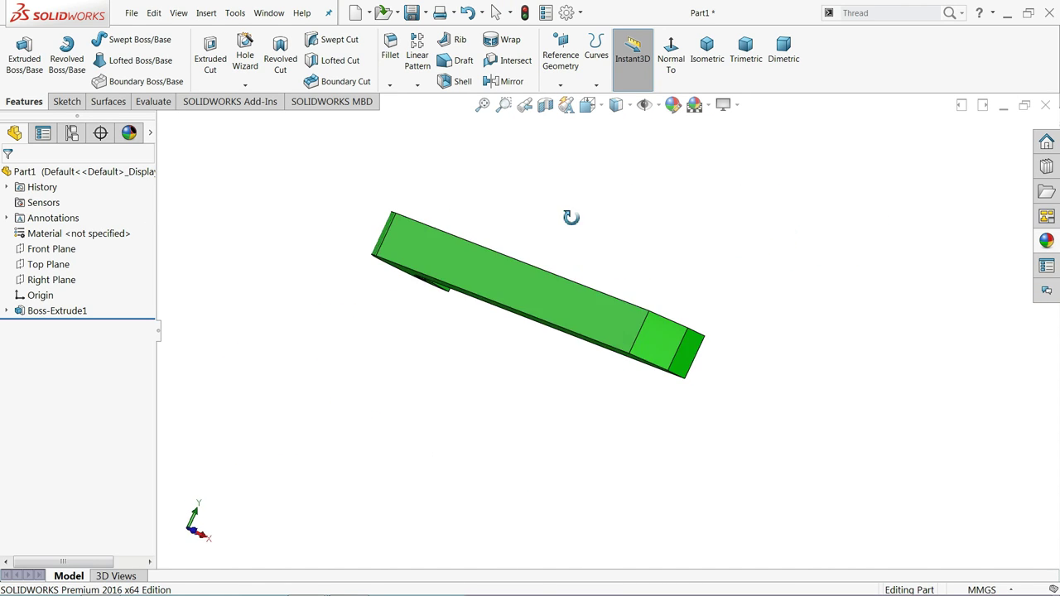
mouse_move(491, 217)
middle_mouse_down()
mouse_move(520, 306)
mouse_move(516, 372)
middle_mouse_up()
scroll(520, 305, "up", 2)
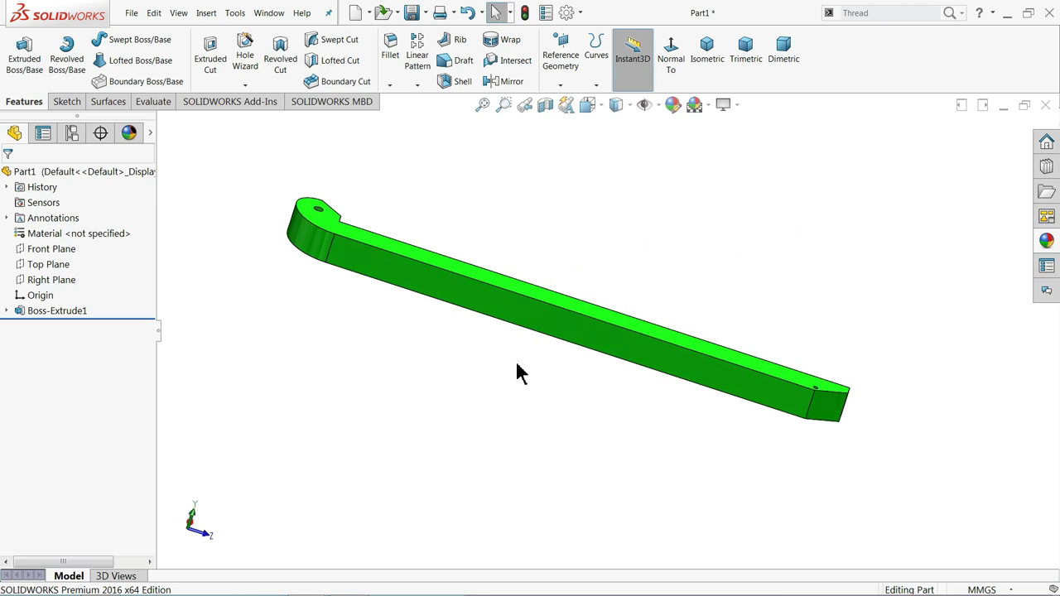
Step: Start a sketch on the leg's long side face and draw a centre rectangle
left_click(507, 313)
left_click(542, 271)
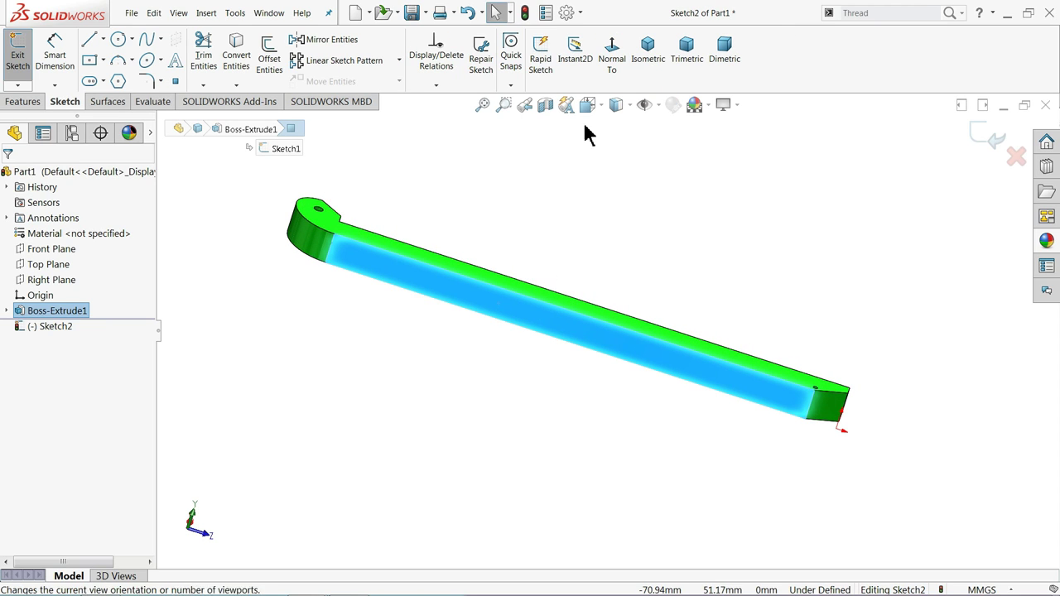
left_click(611, 56)
scroll(514, 332, "down", 2)
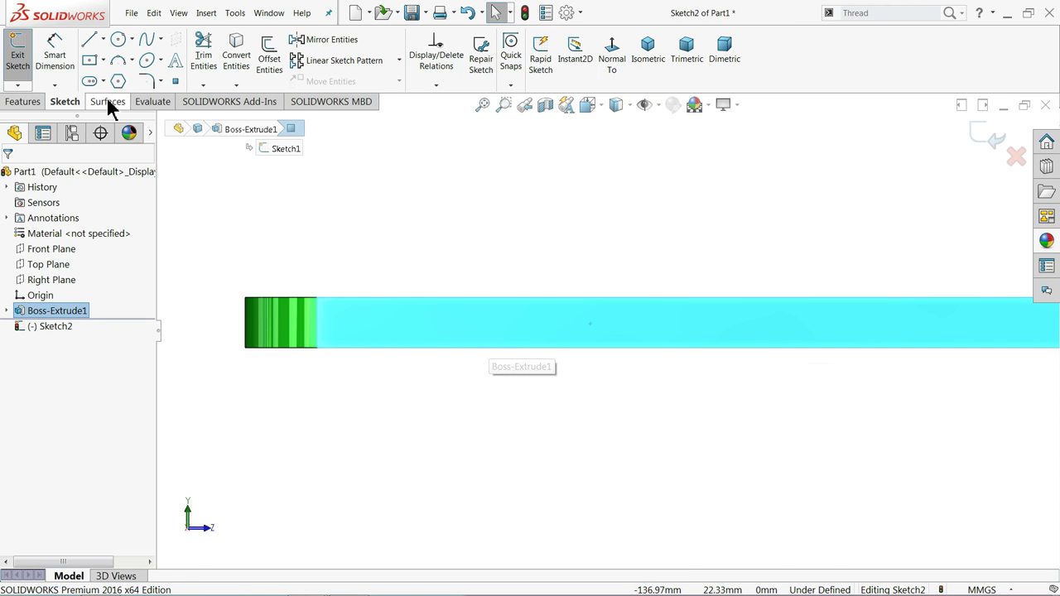
left_click(89, 60)
scroll(351, 332, "down", 1)
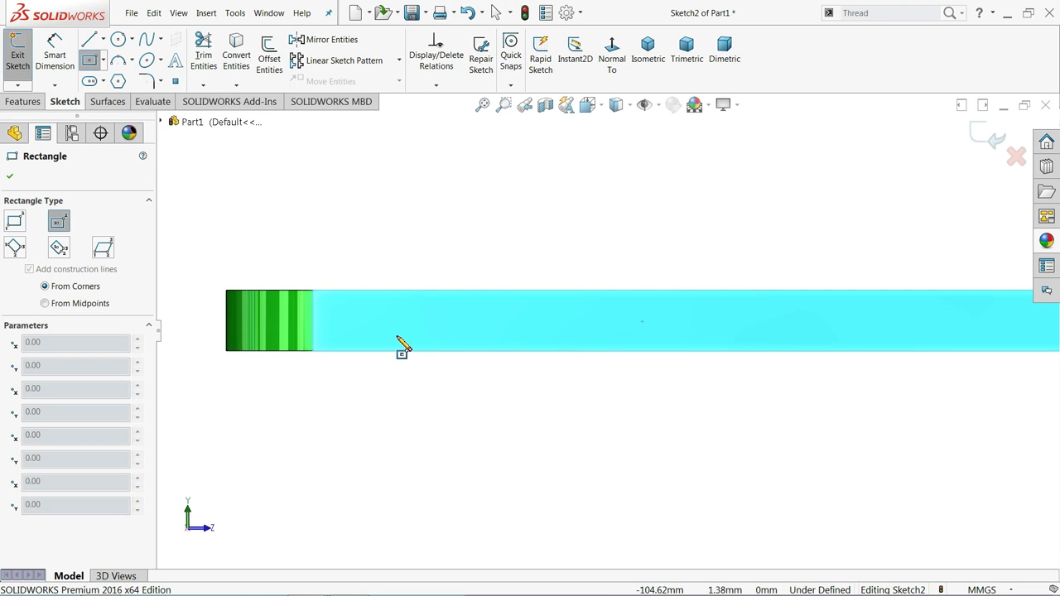
left_click(551, 319)
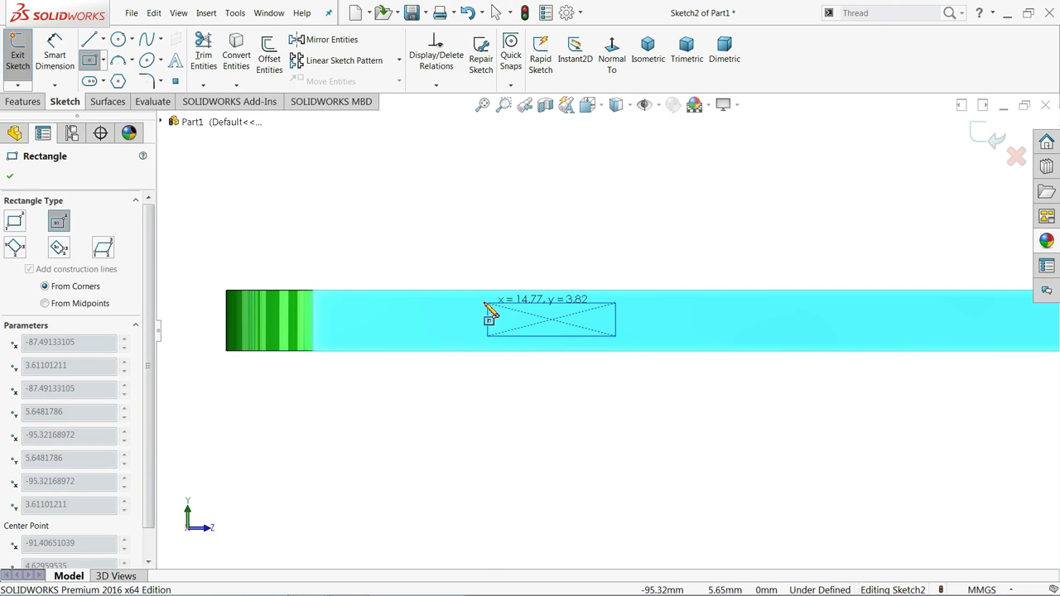
left_click(480, 301)
Step: Dimension the rectangle's length to 22 mm
left_click(54, 51)
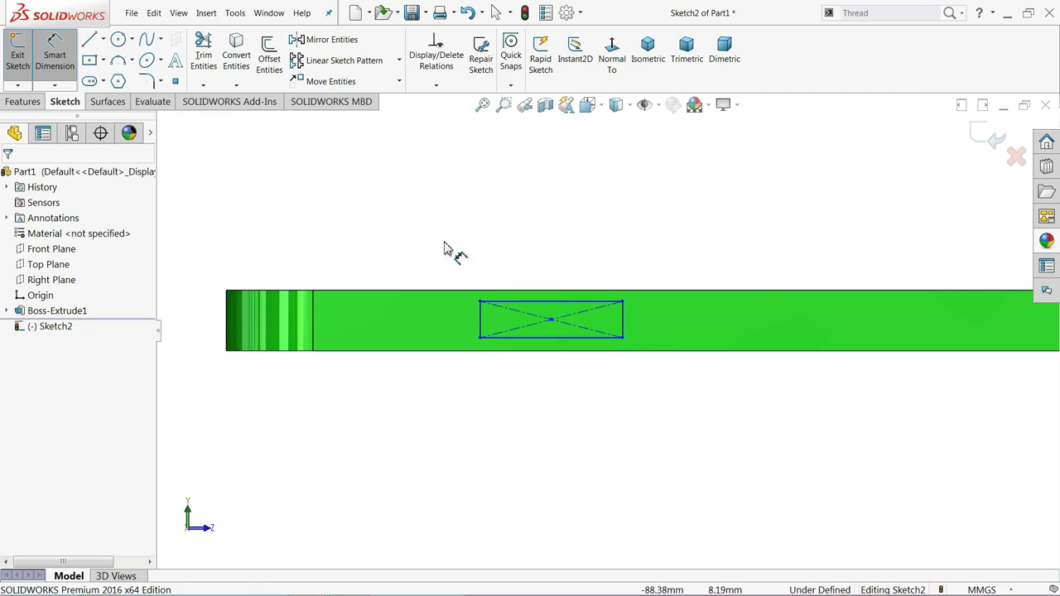
scroll(546, 348, "down", 2)
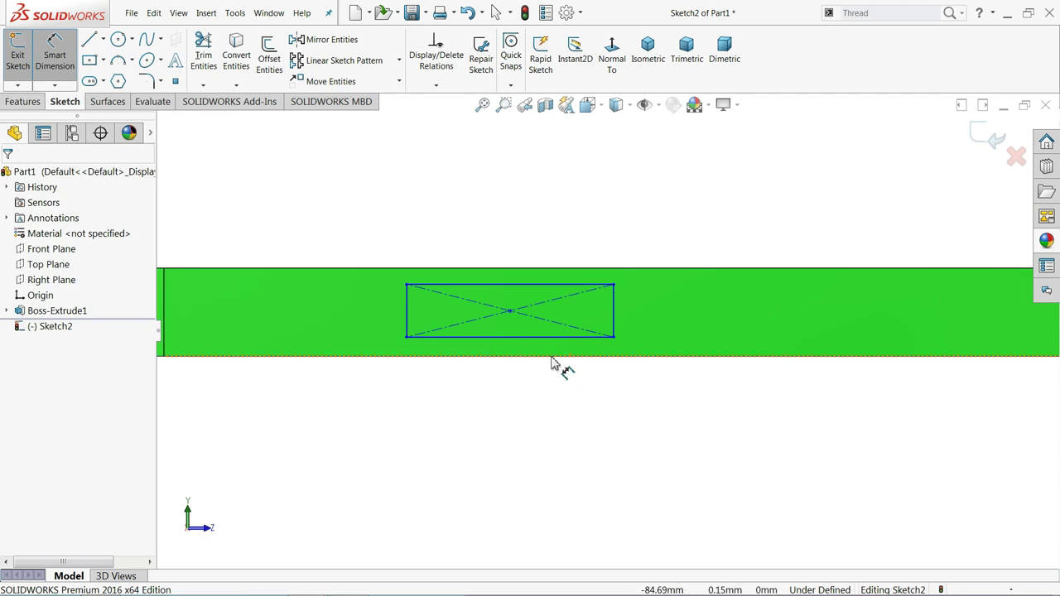
left_click(502, 341)
left_click(508, 389)
type("22")
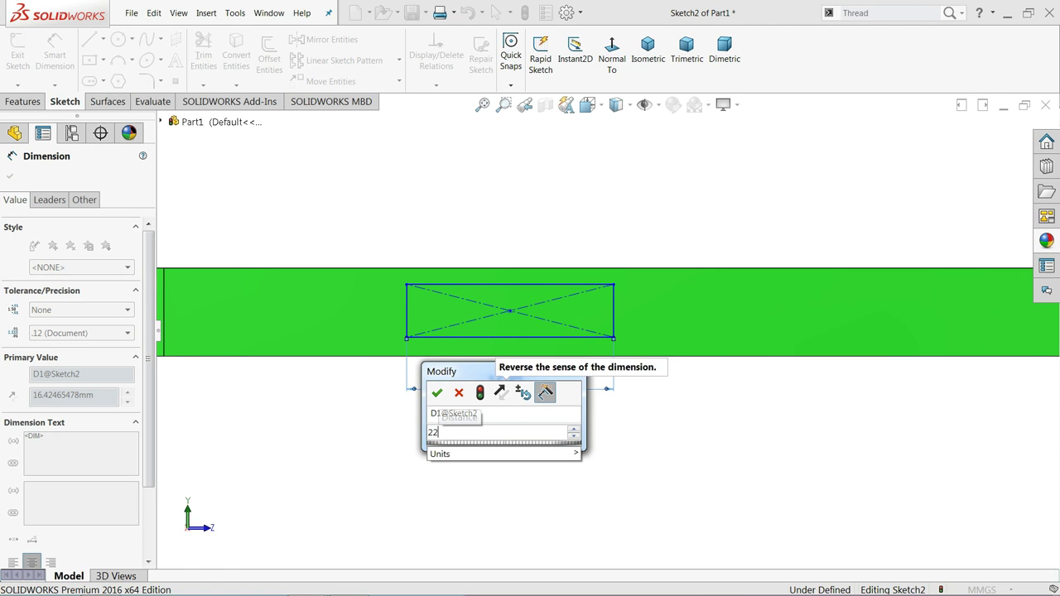
key("Return")
Step: Offset the rectangle 1 mm from both the bottom and top edges of the leg
scroll(662, 339, "down", 3)
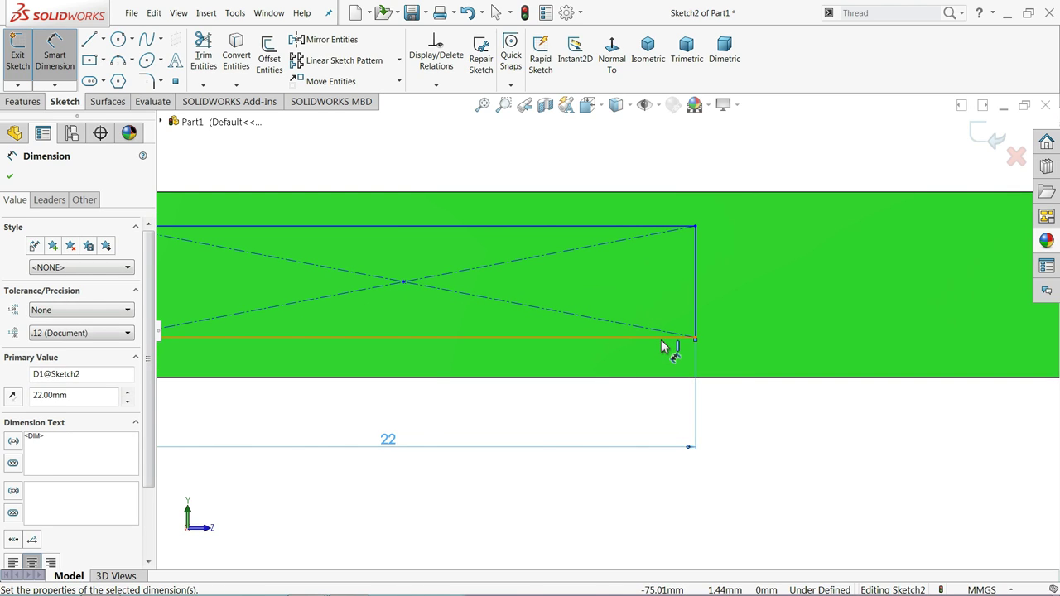
left_click(665, 340)
left_click(669, 379)
left_click(645, 418)
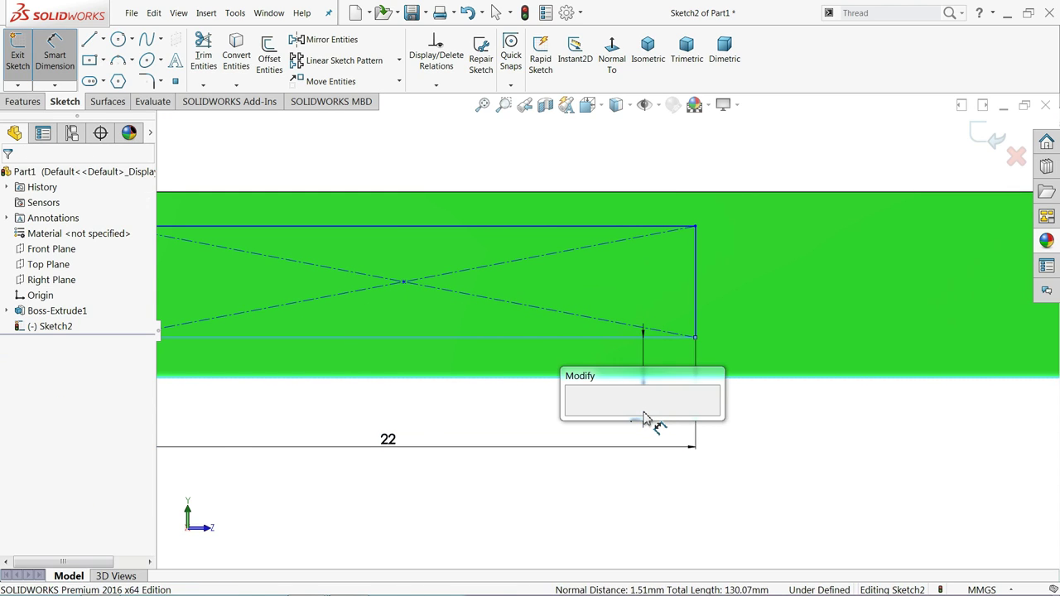
key("Return")
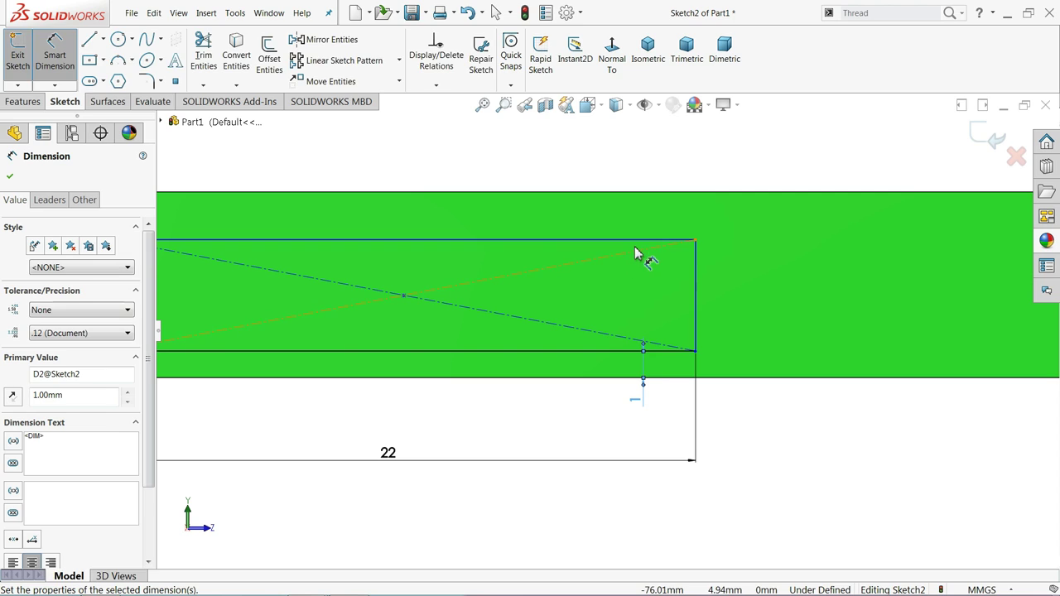
left_click(639, 241)
left_click(643, 193)
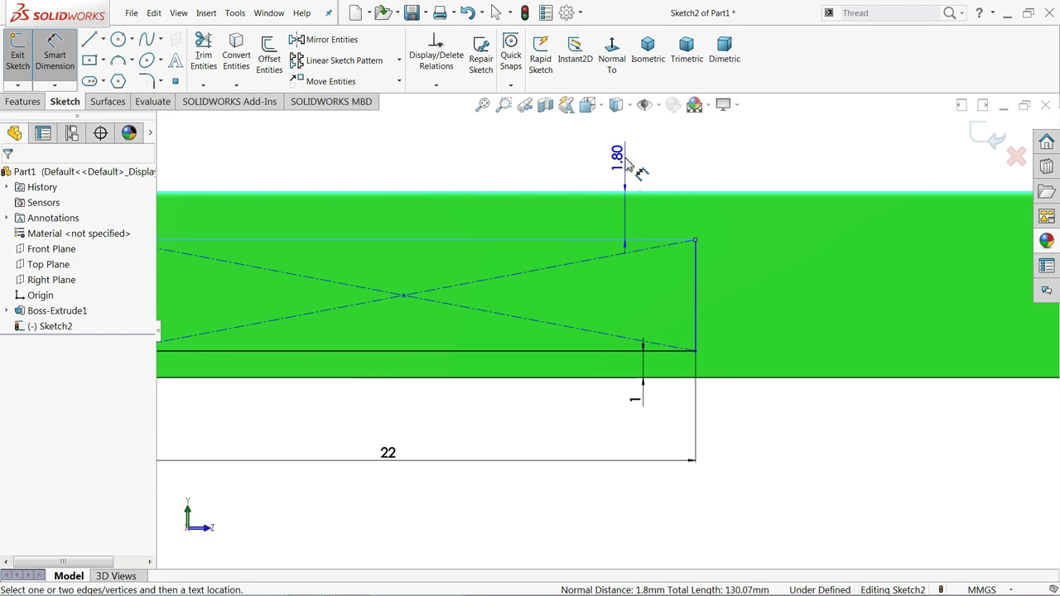
left_click(627, 163)
type("1")
key("Return")
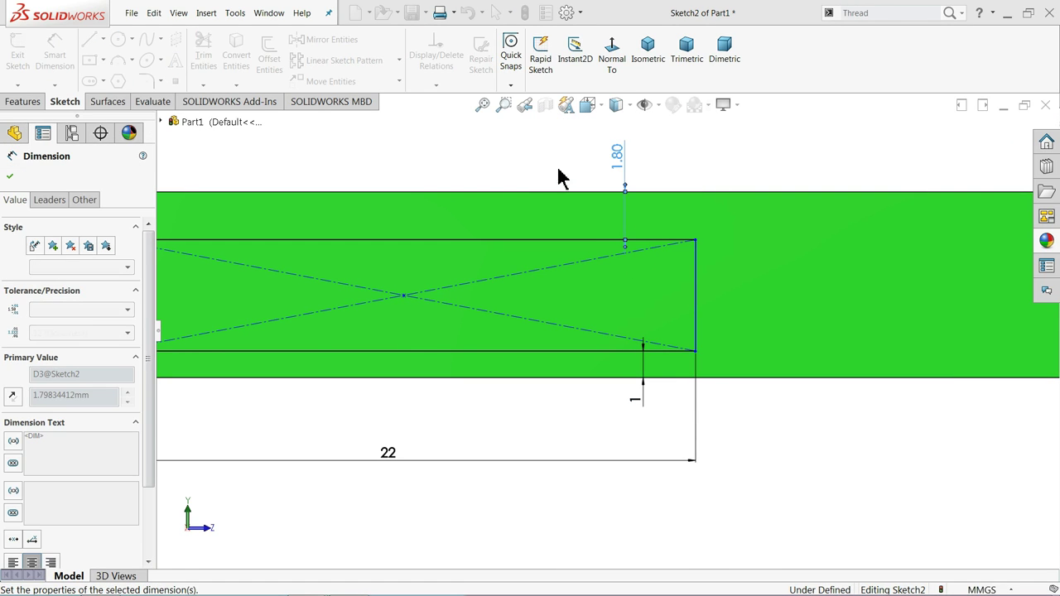
Step: Place the rectangle 86 mm from the tip end
scroll(601, 324, "up", 3)
scroll(638, 372, "up", 4)
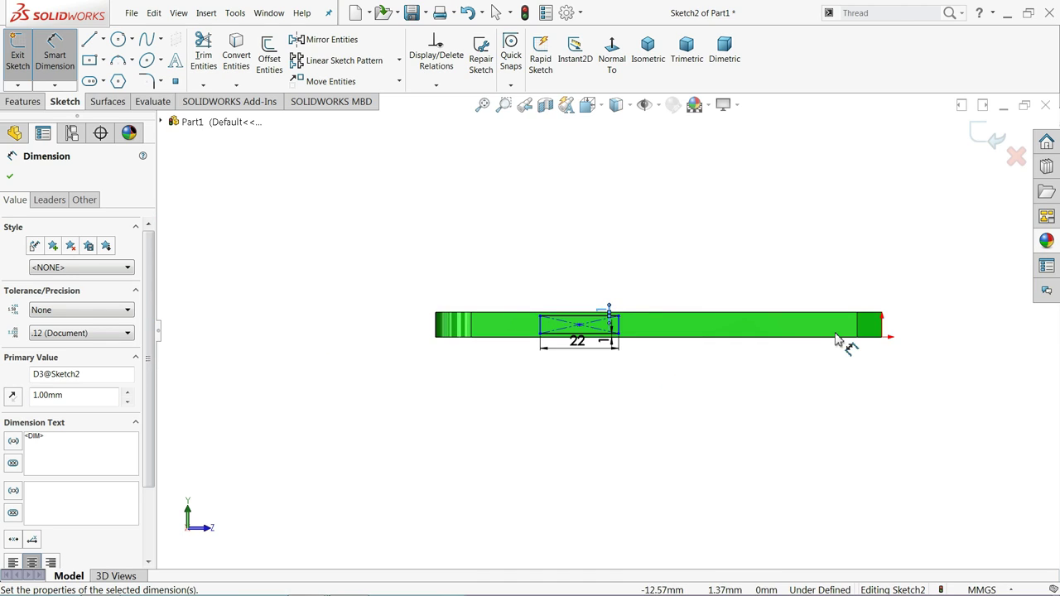
scroll(840, 348, "down", 2)
left_click_drag(386, 325, 846, 348)
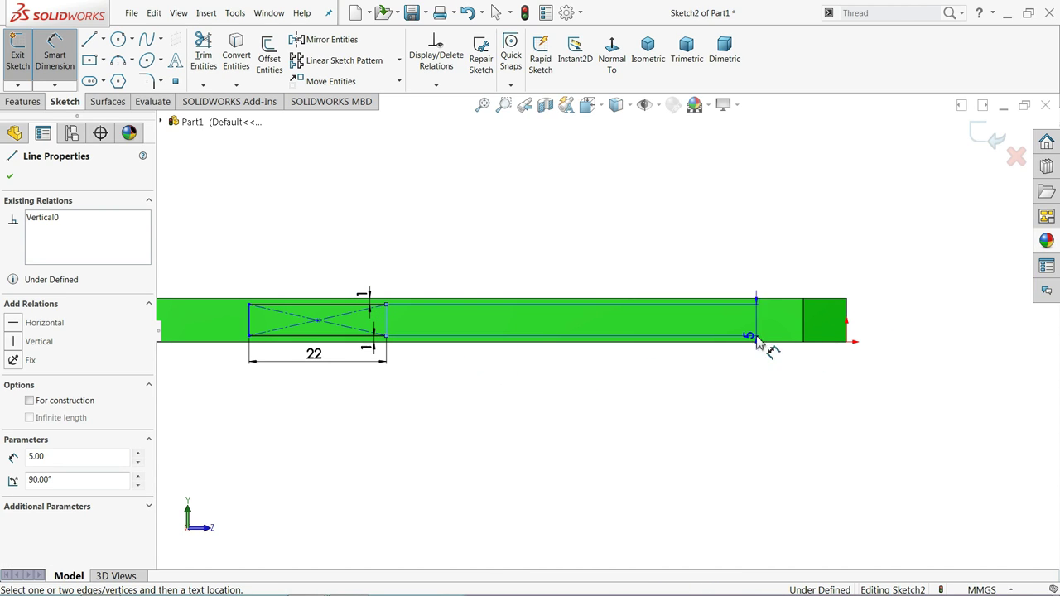
left_click(846, 346)
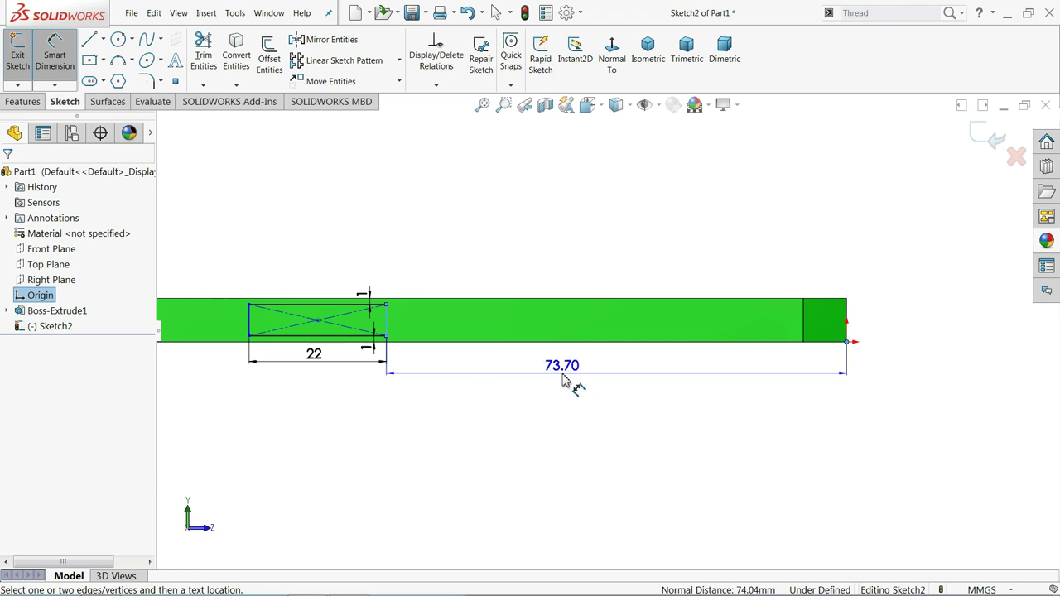
left_click(569, 380)
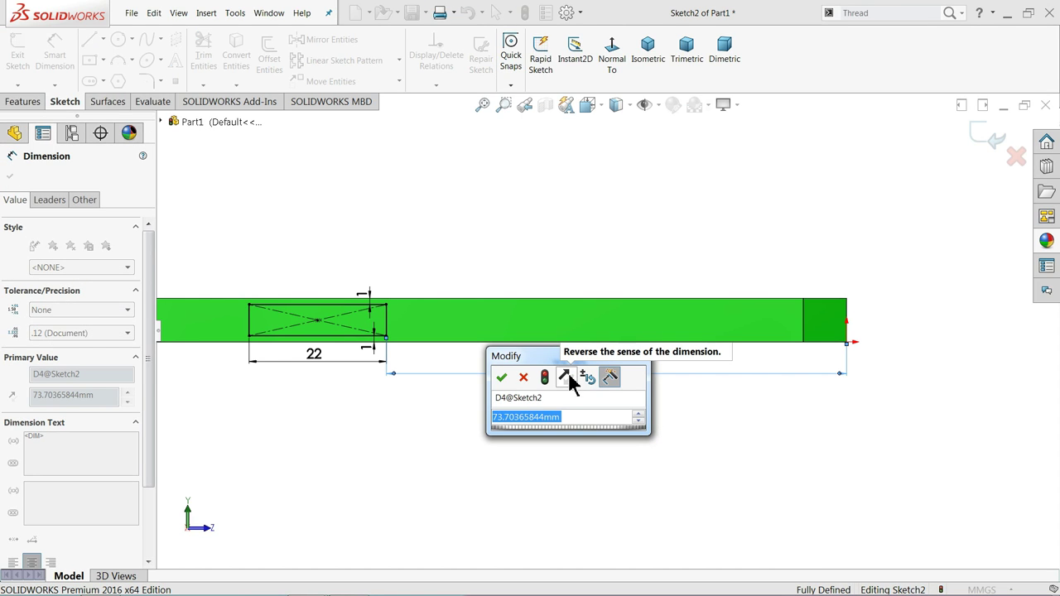
type("86")
key("Return")
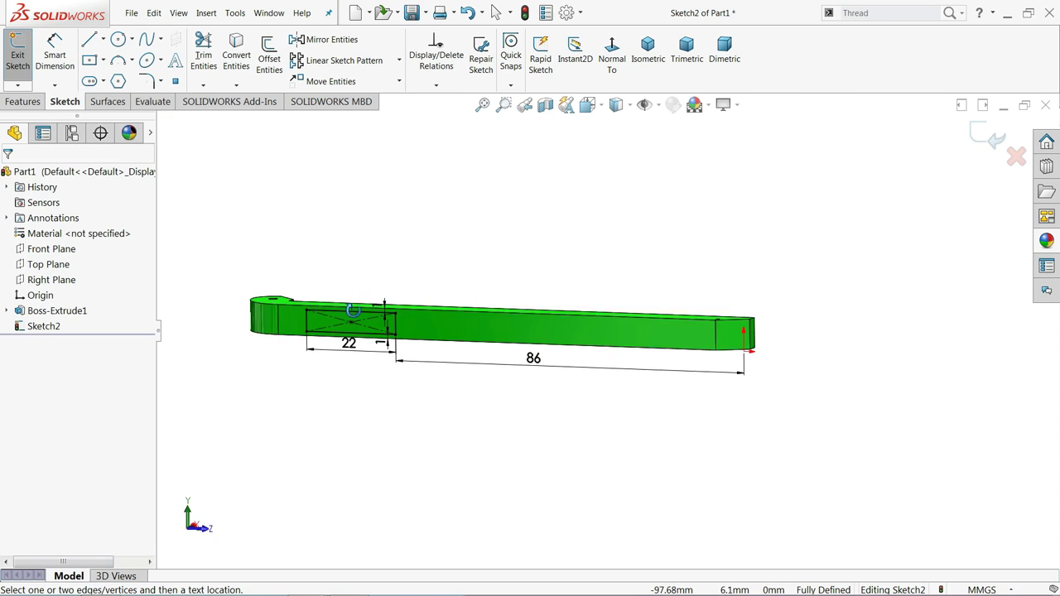
middle_click_drag(381, 323, 348, 350)
scroll(348, 350, "down", 2)
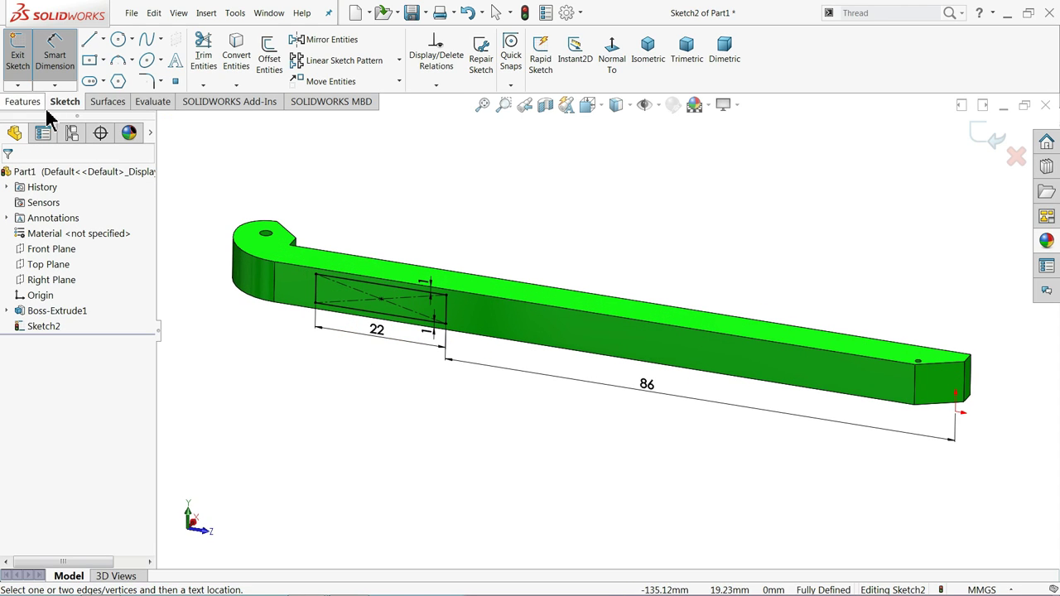
Step: Cut the rectangle 5 mm deep as a blind pocket and select the pocket floor
left_click(25, 102)
left_click(199, 71)
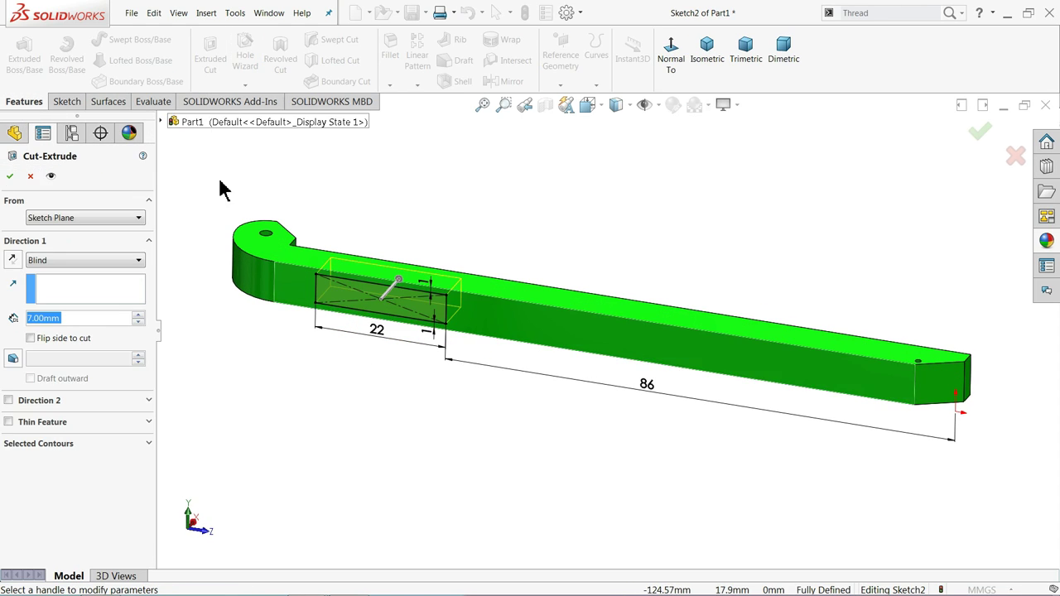
type("5")
key("Return")
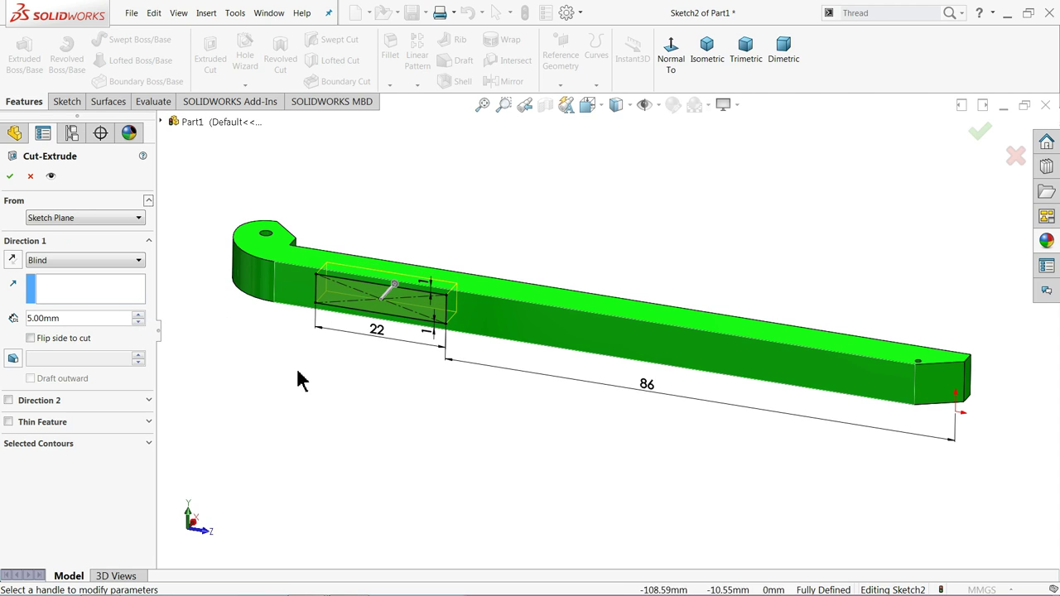
scroll(422, 331, "down", 1)
scroll(374, 323, "down", 1)
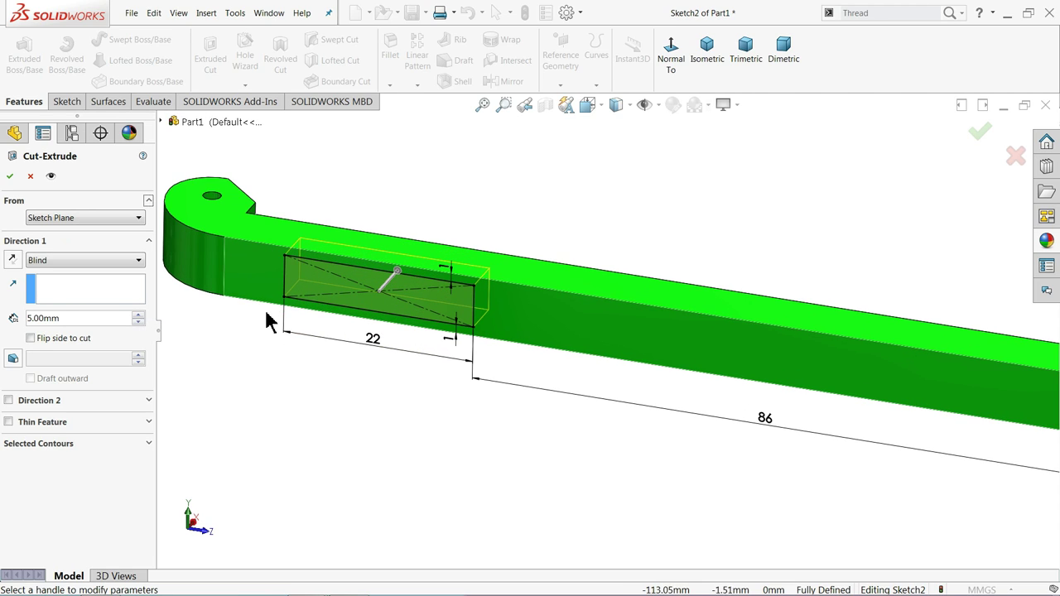
left_click(10, 176)
mouse_move(397, 190)
middle_mouse_down()
mouse_move(425, 209)
mouse_move(421, 236)
middle_mouse_up()
scroll(410, 281, "down", 2)
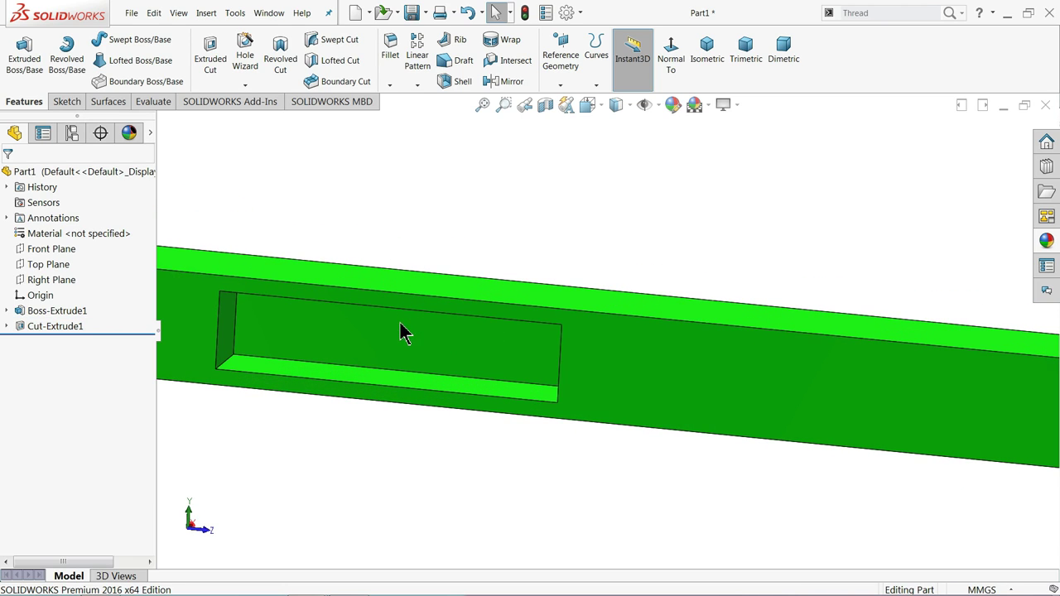
left_click(399, 332)
Step: Start a sketch on the pocket floor, view it normal, and draw a centre rectangle
left_click(442, 301)
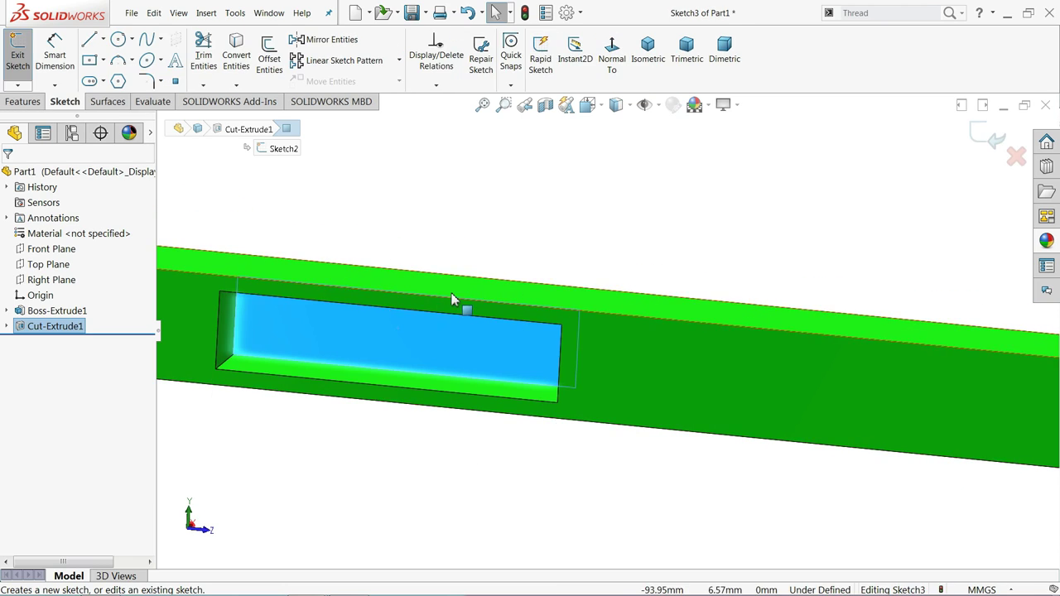
left_click(613, 56)
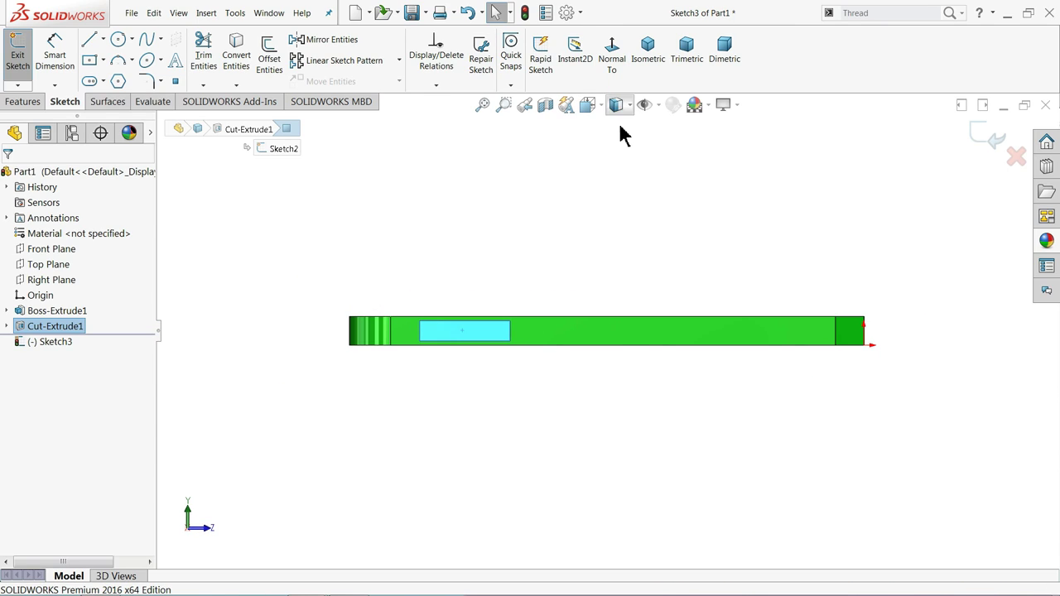
scroll(491, 328, "down", 3)
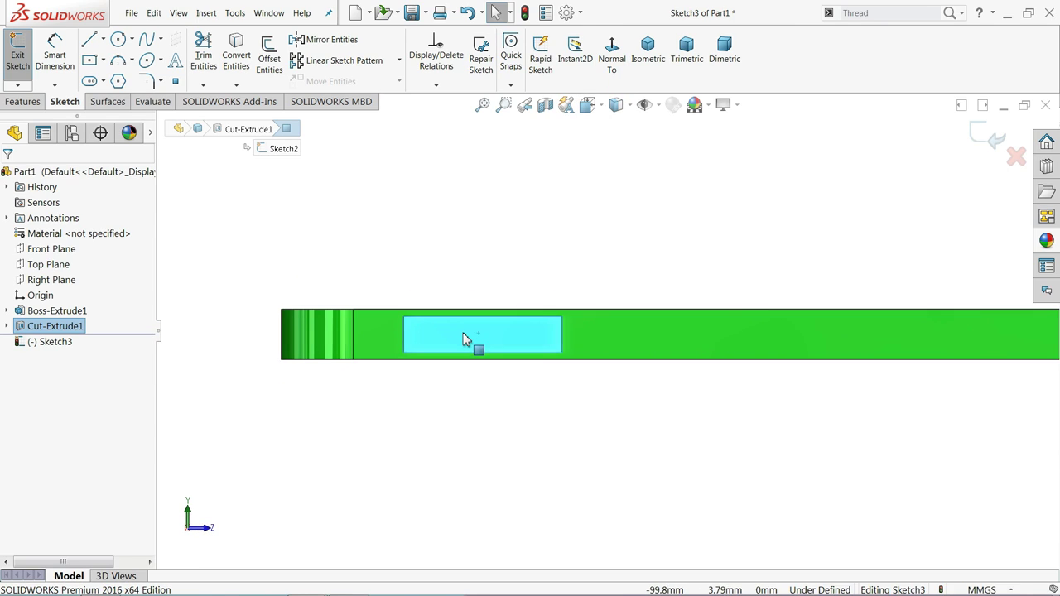
left_click(89, 61)
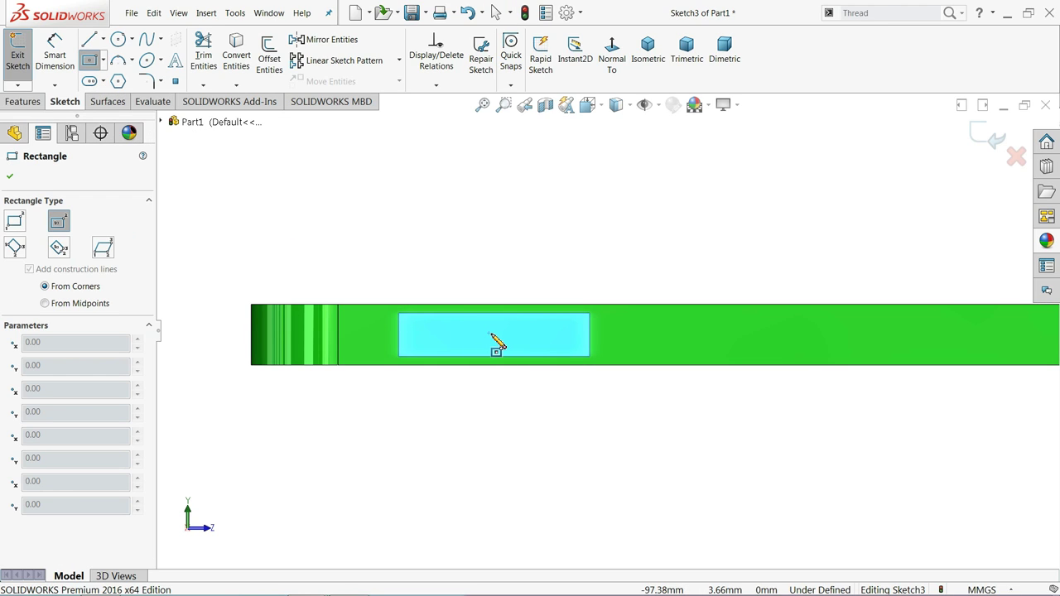
left_click(494, 342)
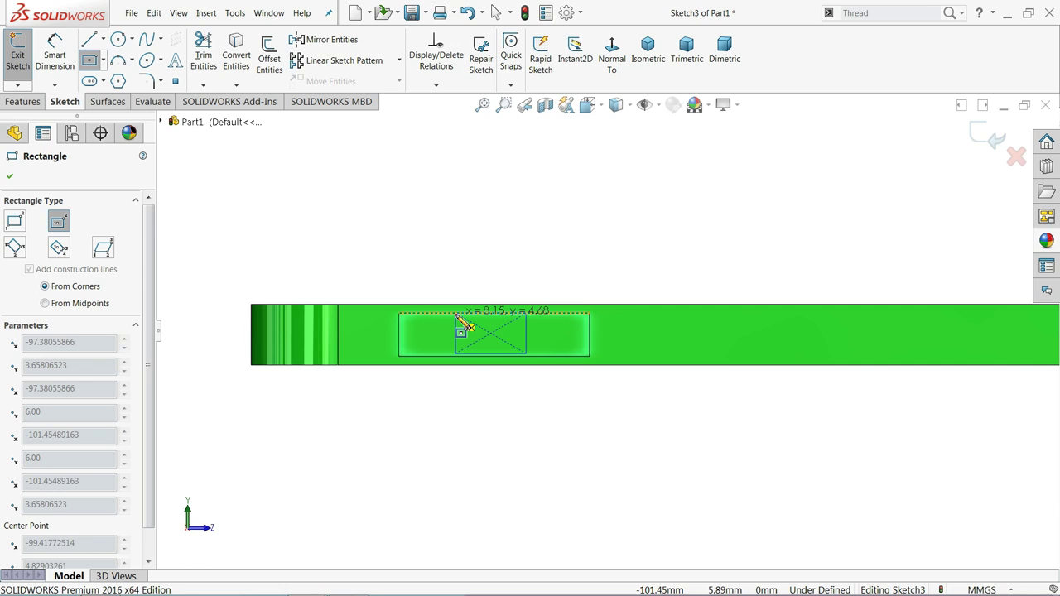
left_click(461, 325)
right_click(464, 303)
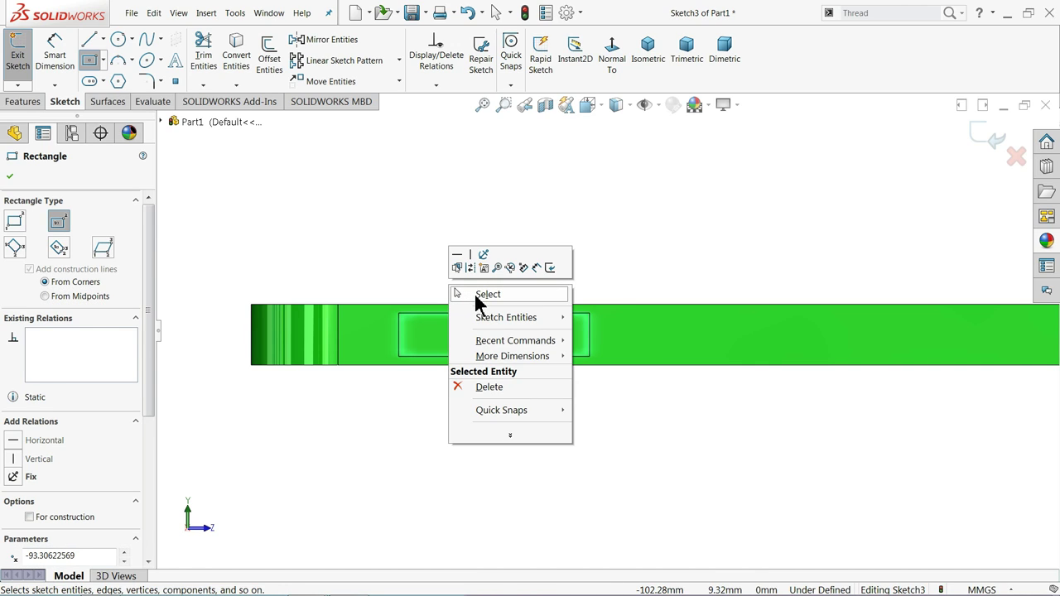
left_click(481, 295)
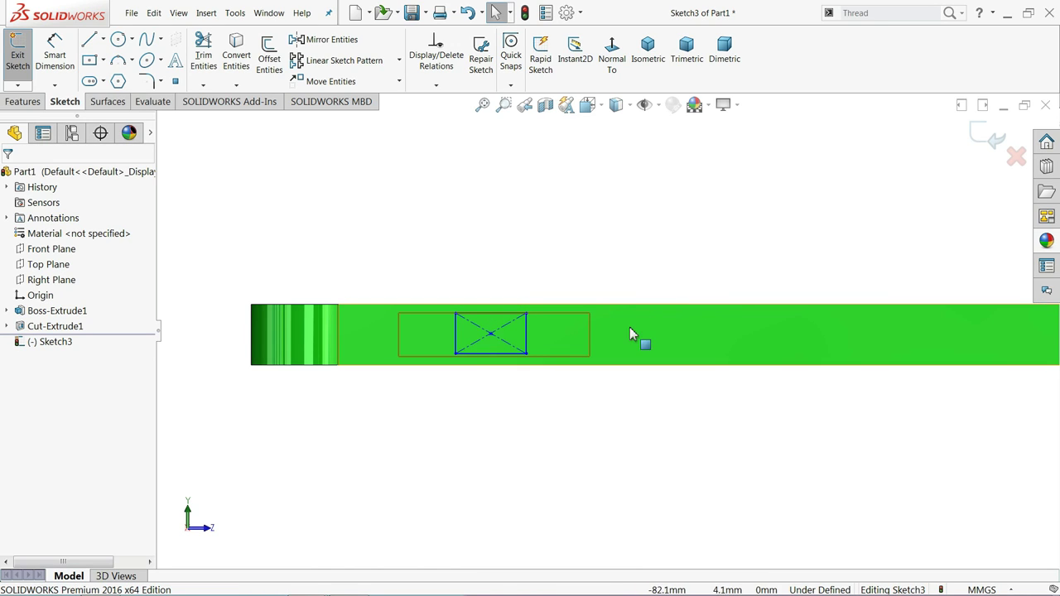
Step: Make the rectangle's bottom line collinear with the pocket's bottom edge
scroll(525, 357, "down", 2)
scroll(509, 355, "down", 1)
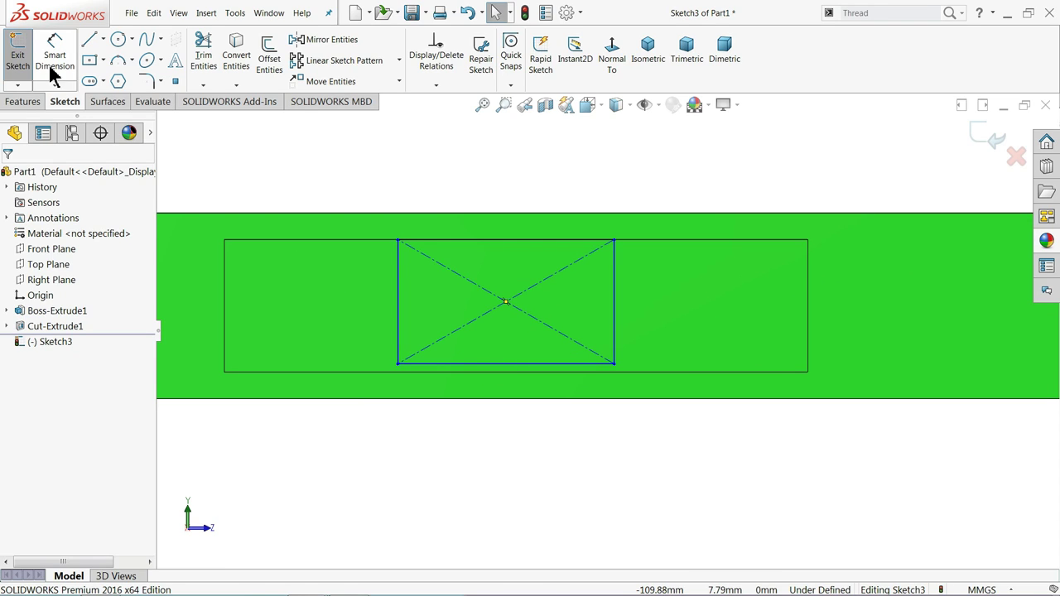
left_click(518, 364)
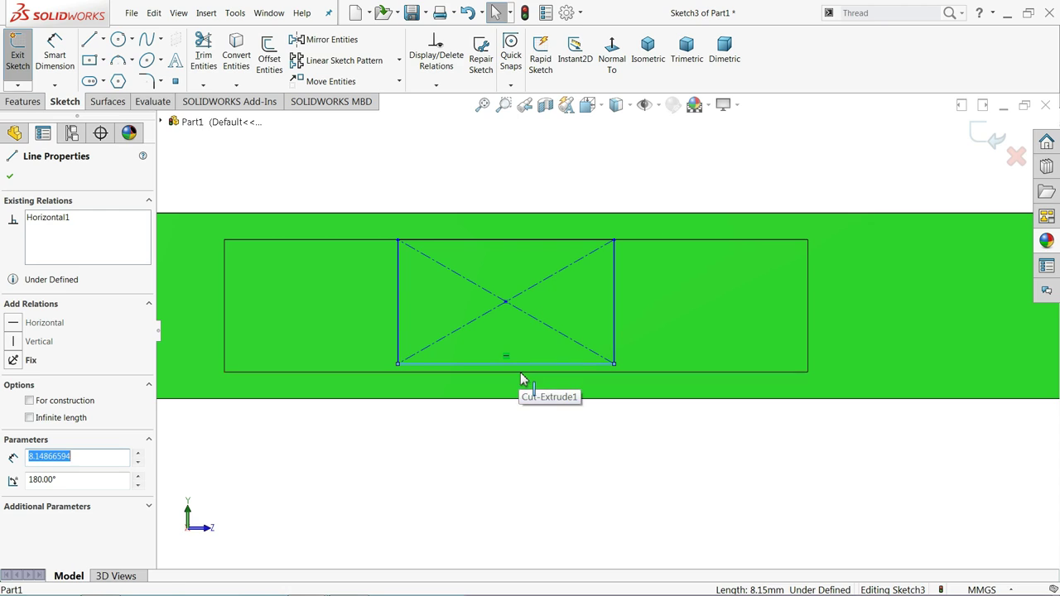
left_click(520, 372, "ctrl")
left_click(552, 329)
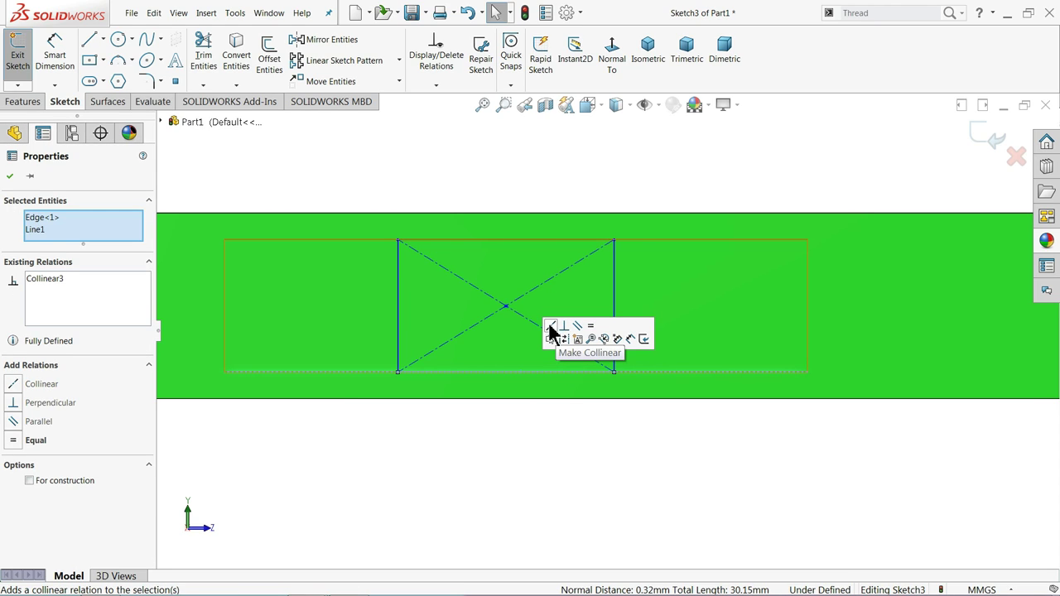
left_click(298, 179)
Step: Dimension the rectangle 5 mm from the pocket's left and right ends
left_click(52, 73)
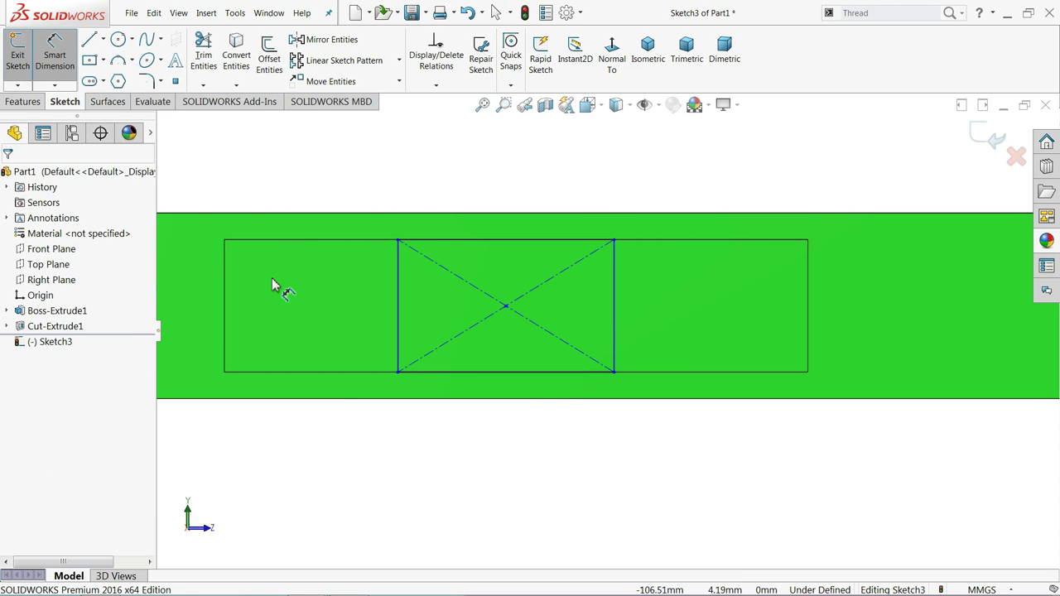
left_click(226, 304)
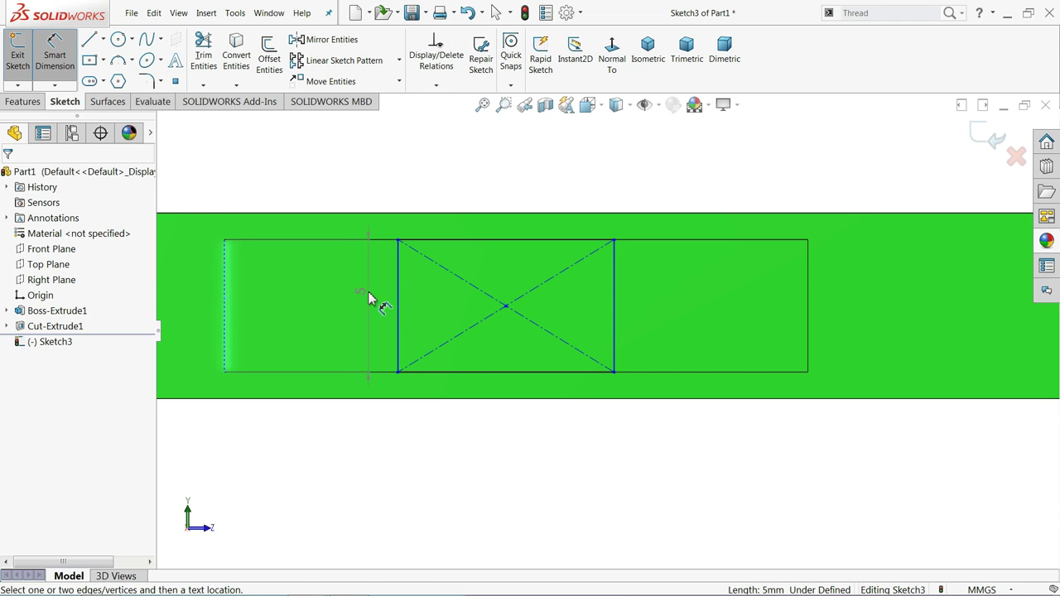
left_click(395, 305)
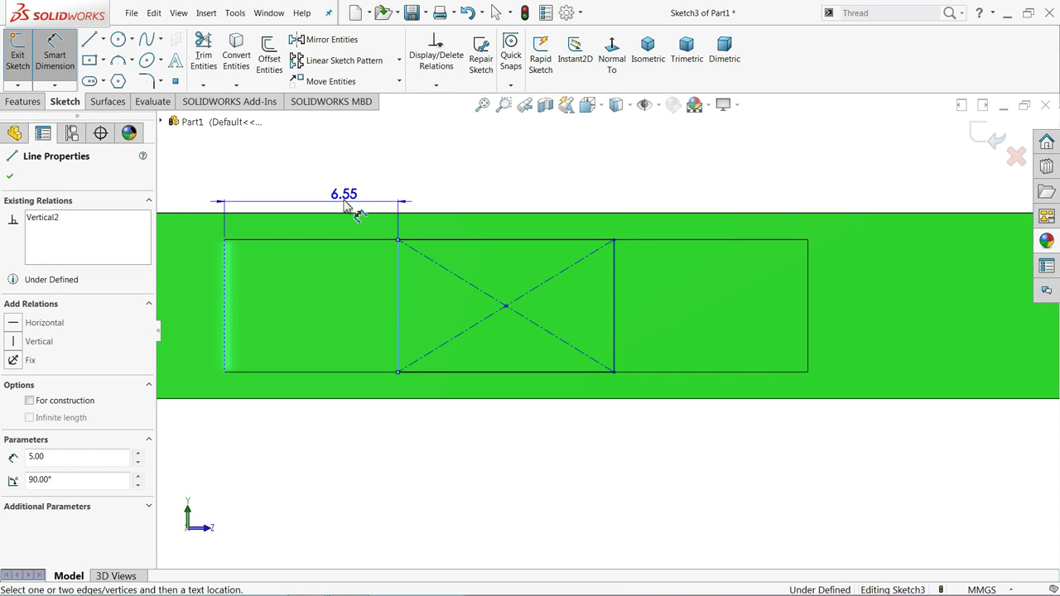
left_click(296, 189)
type("5")
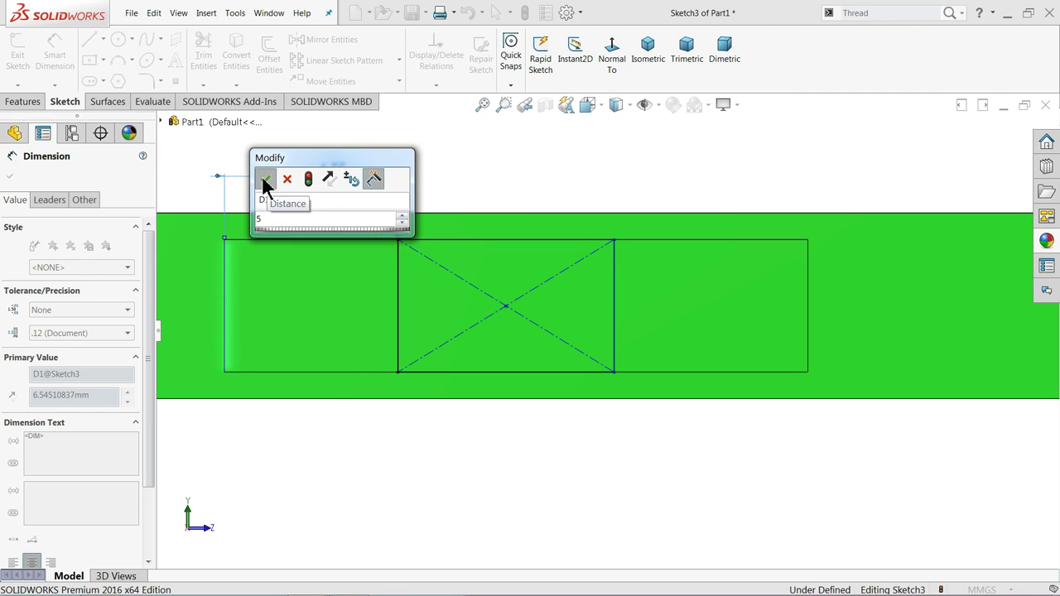
left_click(265, 179)
left_click(614, 315)
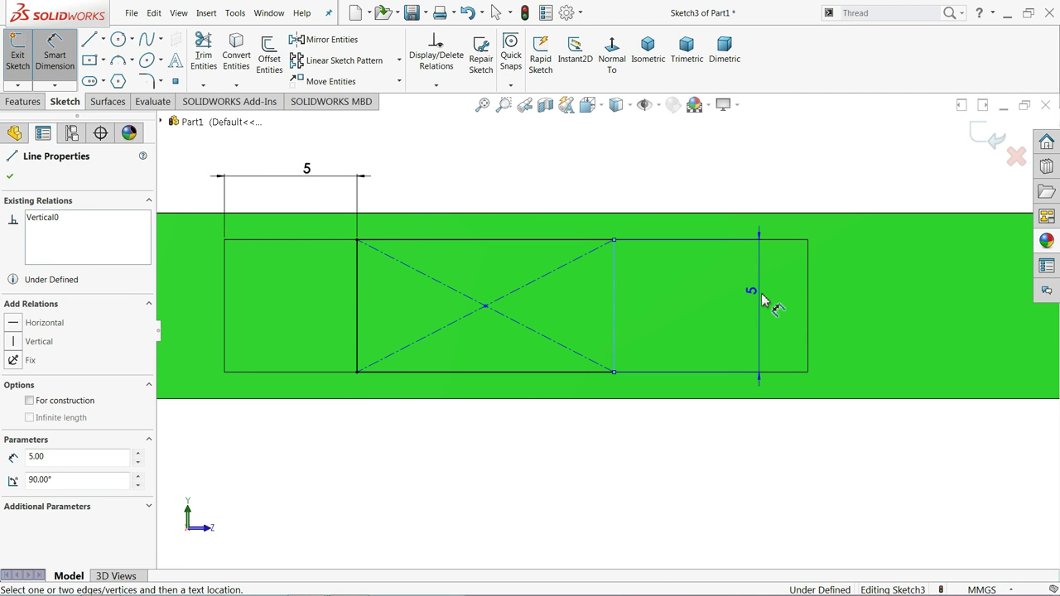
left_click(807, 317)
left_click(701, 157)
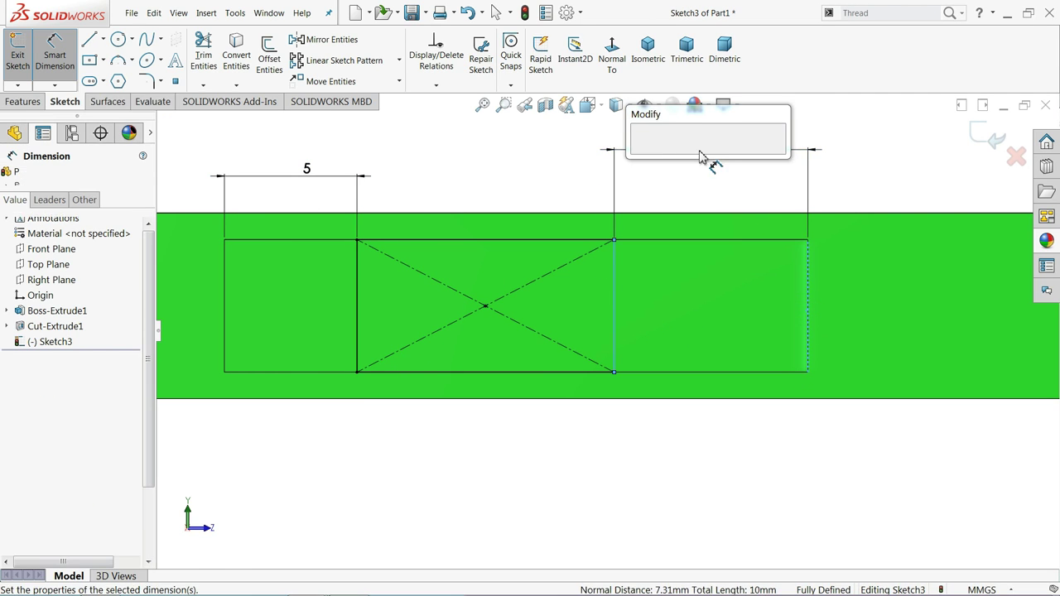
type("5")
left_click(644, 154)
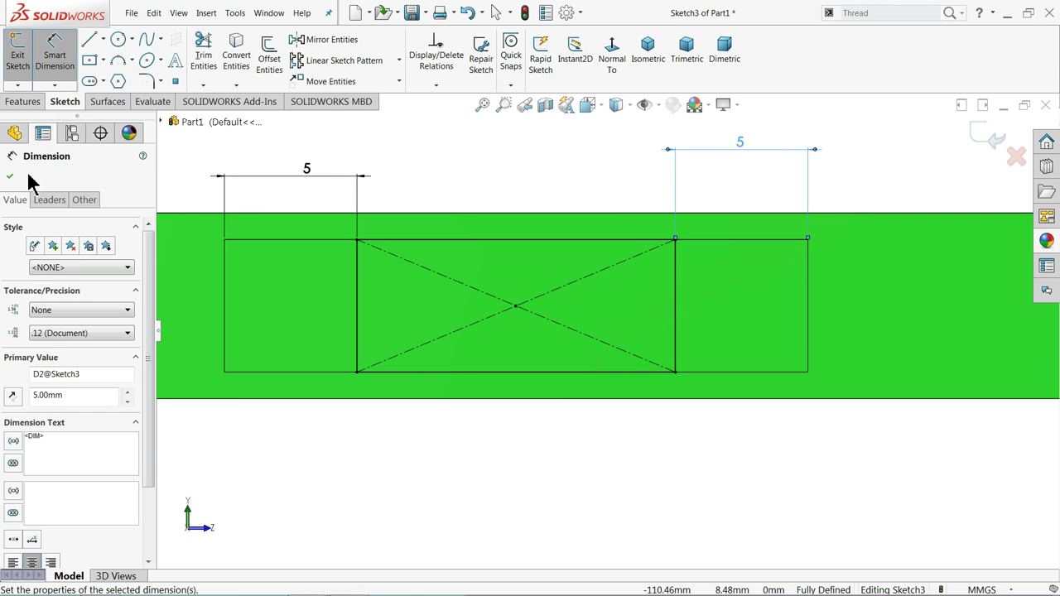
left_click(23, 103)
left_click(209, 57)
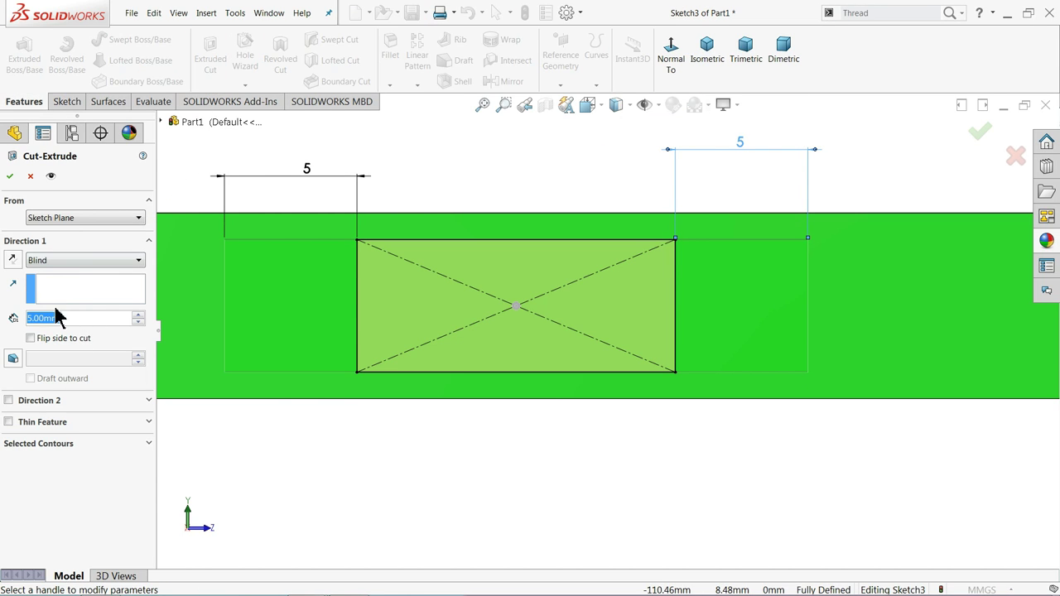
Step: Cut the slot Through All as Cut-Extrude2 and orbit to look into it
left_click(52, 262)
left_click(58, 286)
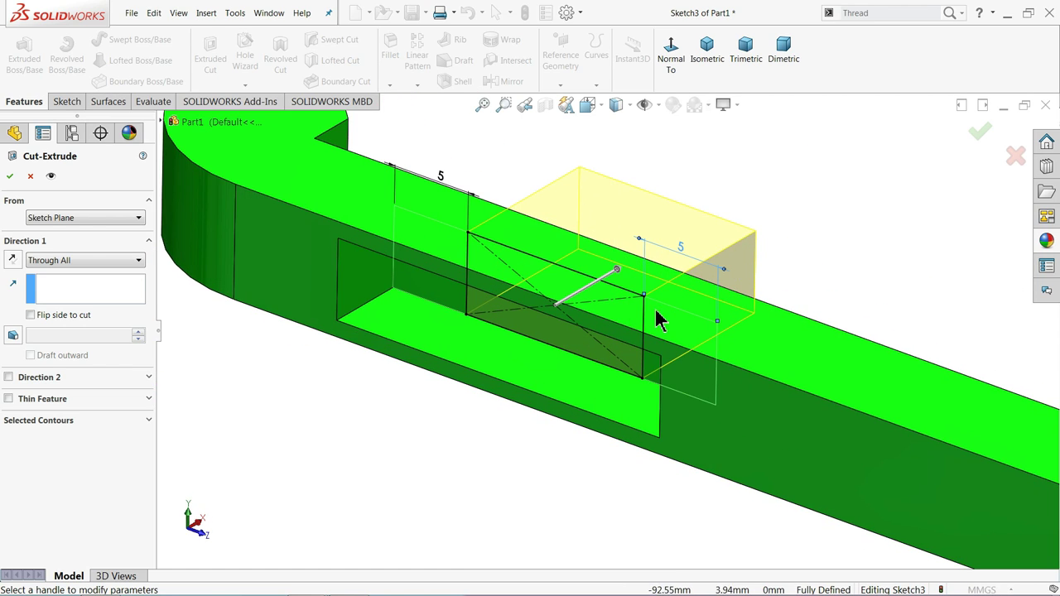
left_click(9, 177)
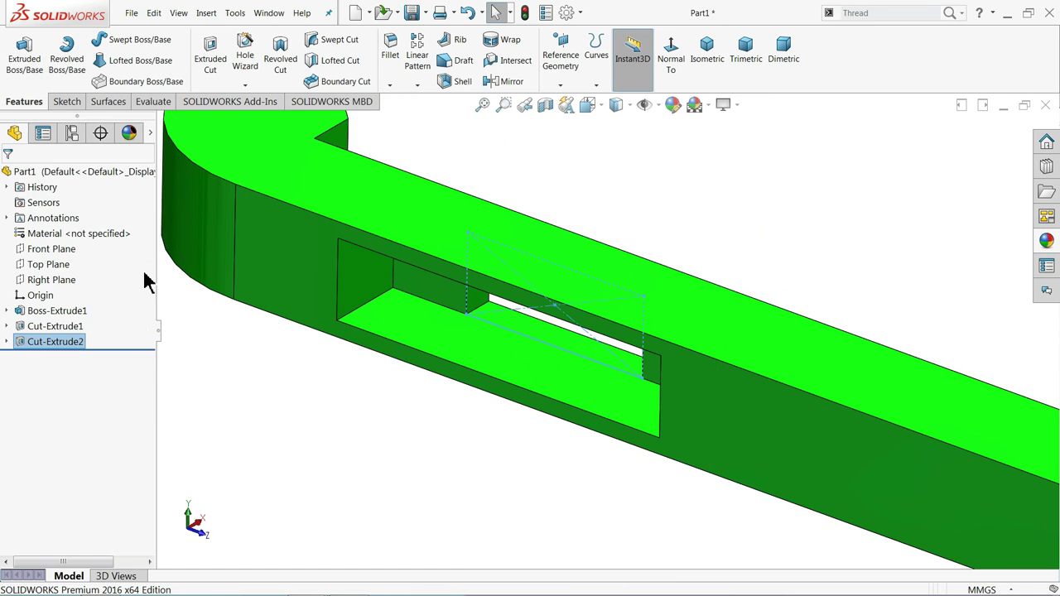
left_click(313, 421)
middle_click_drag(313, 421, 331, 386)
scroll(331, 396, "up", 3)
Step: Start a sketch on the leg's opposite side face and draw a center rectangle
scroll(330, 399, "up", 2)
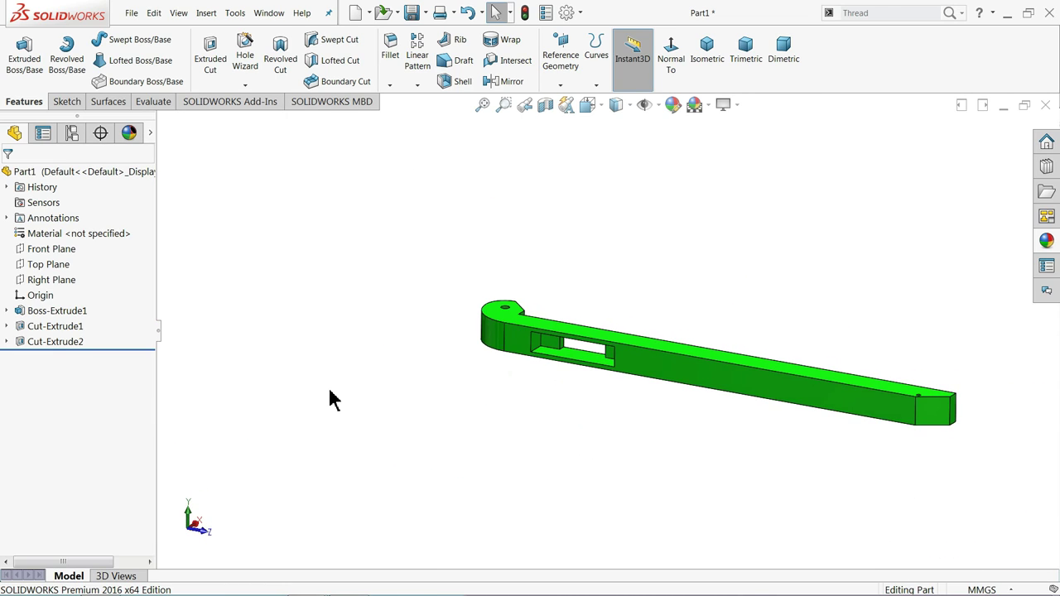
mouse_move(623, 390)
middle_mouse_down()
mouse_move(899, 386)
mouse_move(681, 407)
mouse_move(617, 449)
middle_mouse_up()
left_click(482, 384)
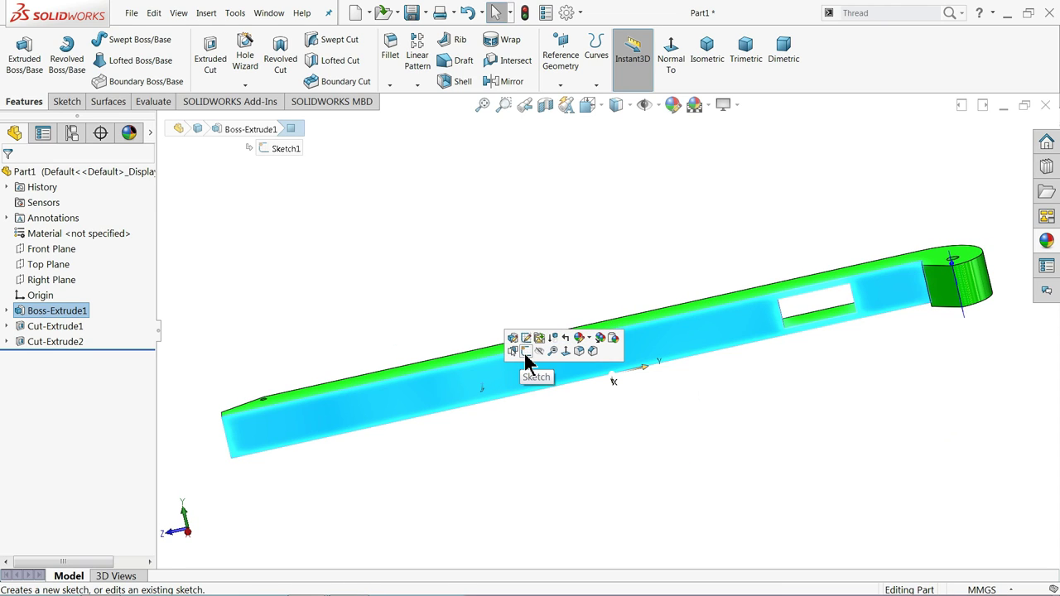
left_click(525, 366)
left_click(611, 53)
scroll(459, 372, "down", 3)
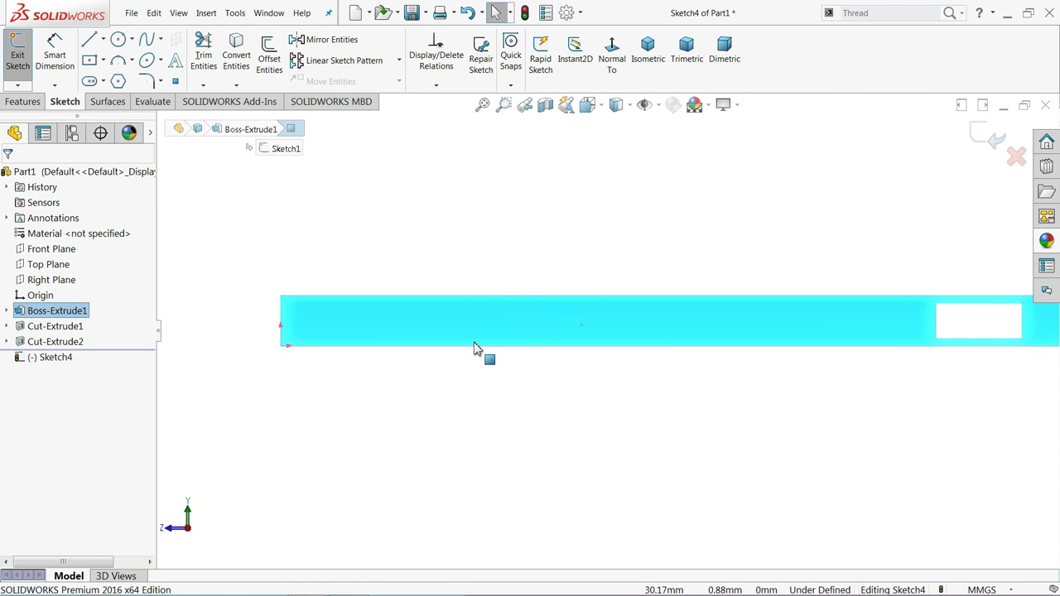
left_click(90, 60)
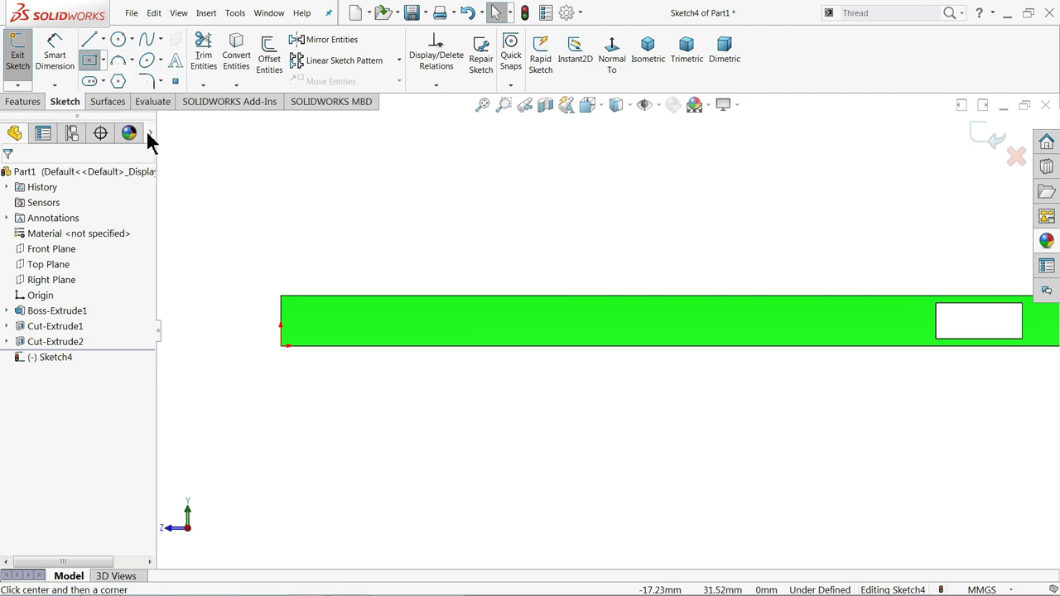
scroll(381, 323, "down", 2)
left_click(472, 316)
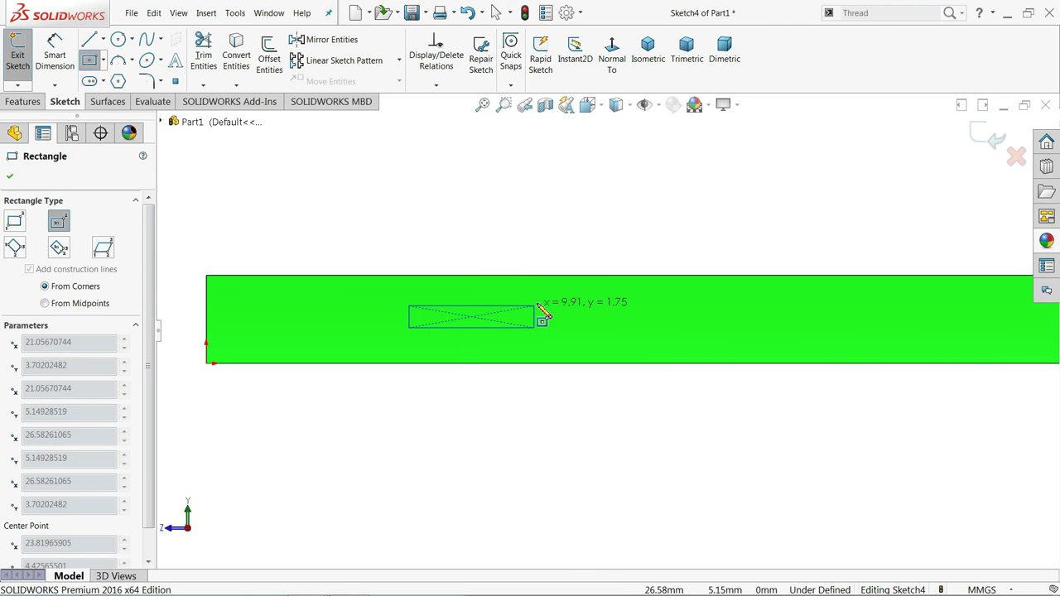
left_click(562, 291)
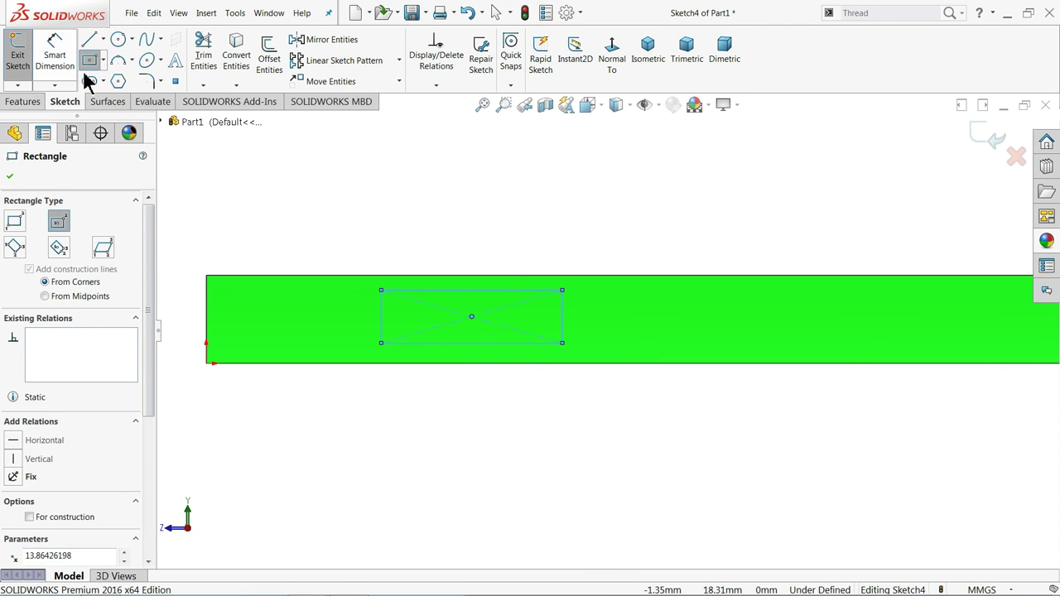
Step: Dimension the rectangle's width to 16 mm
left_click(55, 54)
scroll(298, 266, "down", 2)
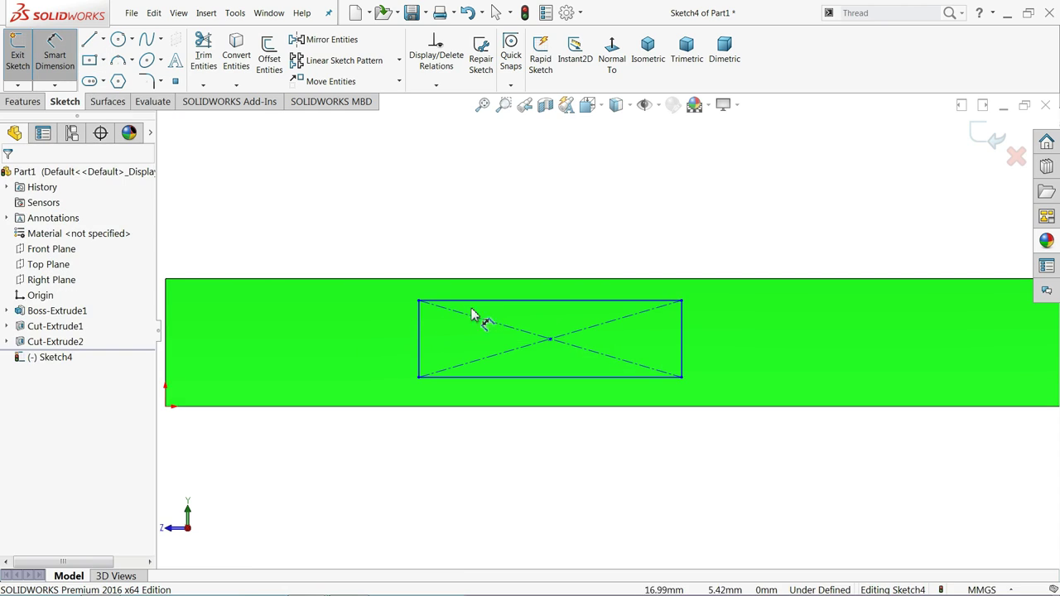
left_click(519, 303)
left_click(522, 244)
type("16")
key("Return")
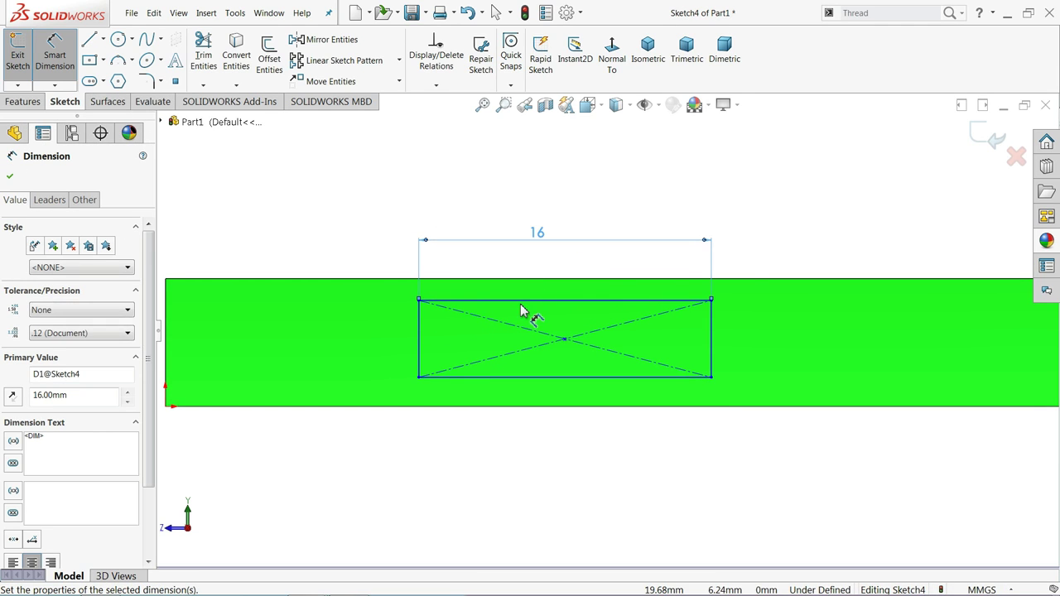
Step: Inset the rectangle 1 mm from the leg's top and bottom edges
scroll(522, 310, "down", 1)
left_click(528, 300)
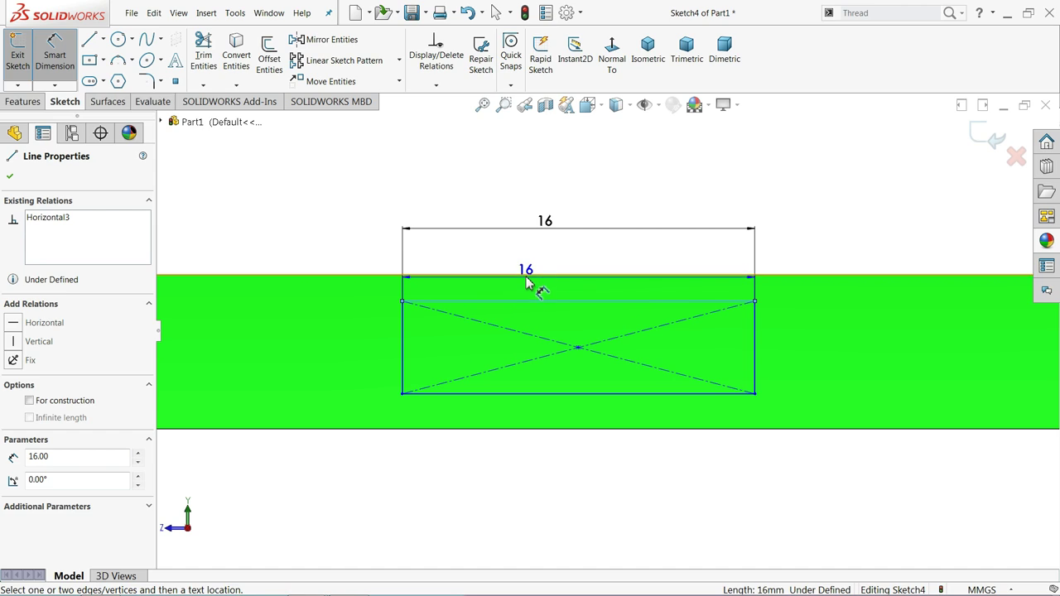
left_click(534, 277)
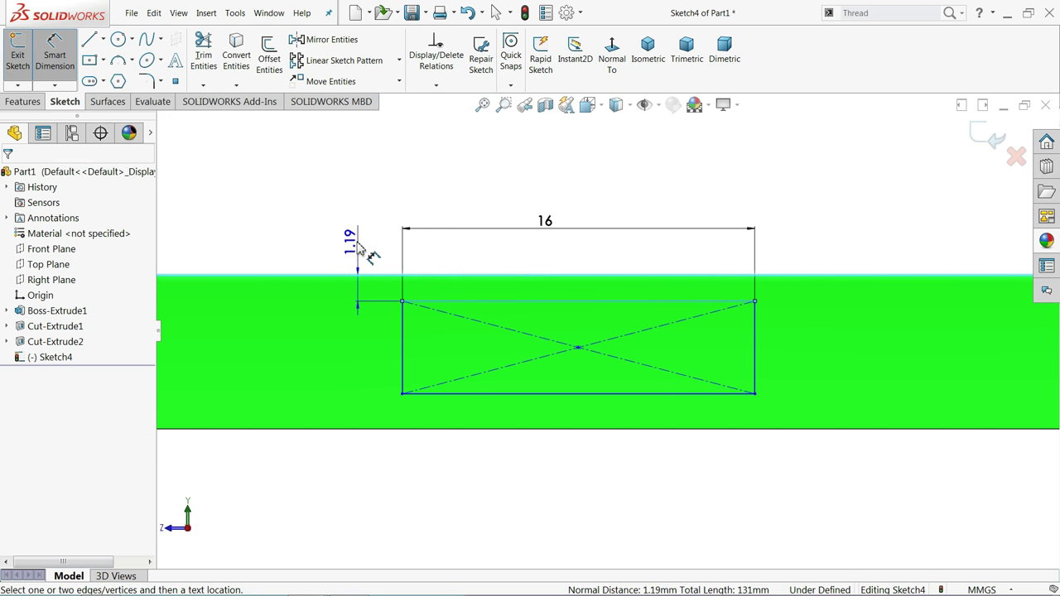
left_click(358, 250)
type("1")
key("Return")
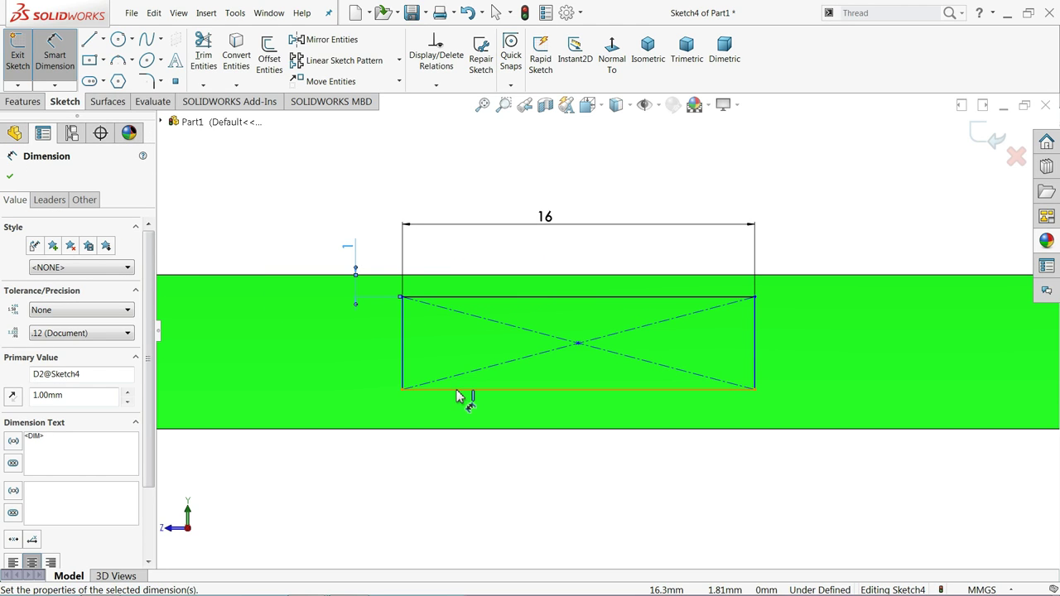
left_click(457, 393)
left_click(456, 429)
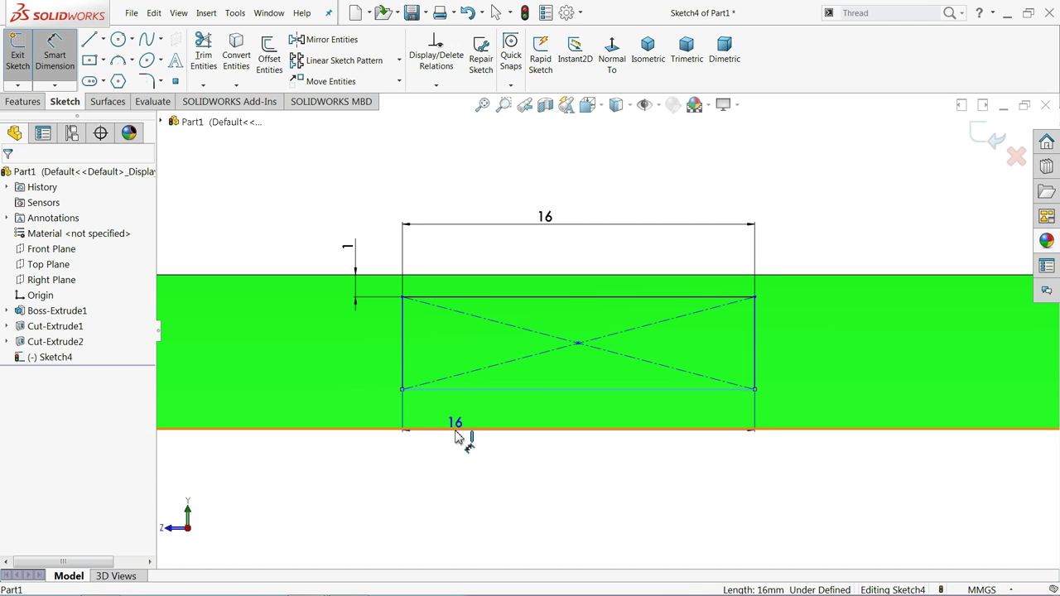
left_click(386, 454)
left_click(312, 450)
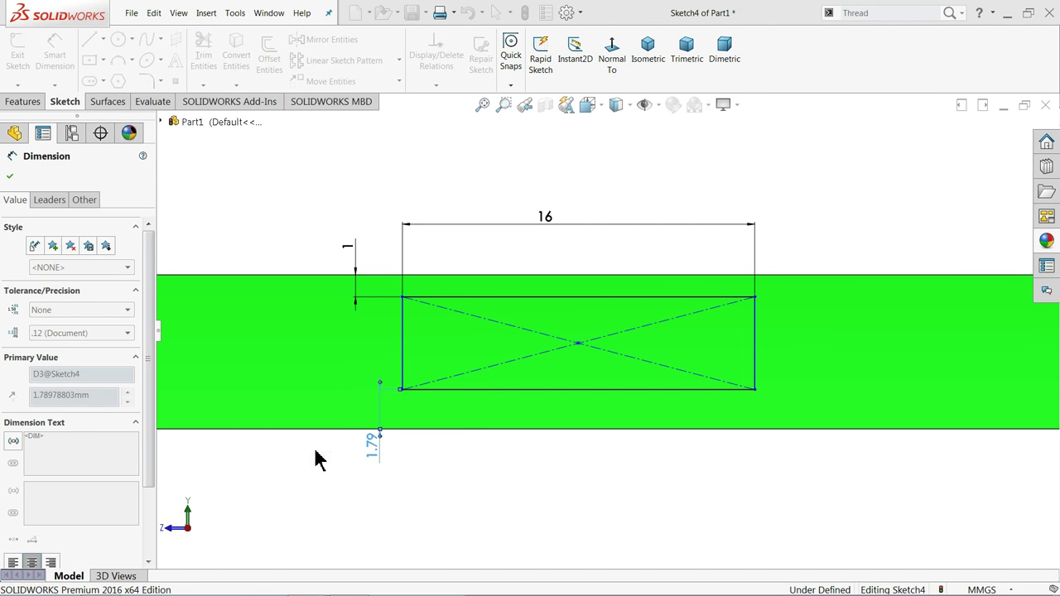
Step: Place the rectangle 10 mm from the leg's end
scroll(421, 361, "up", 2)
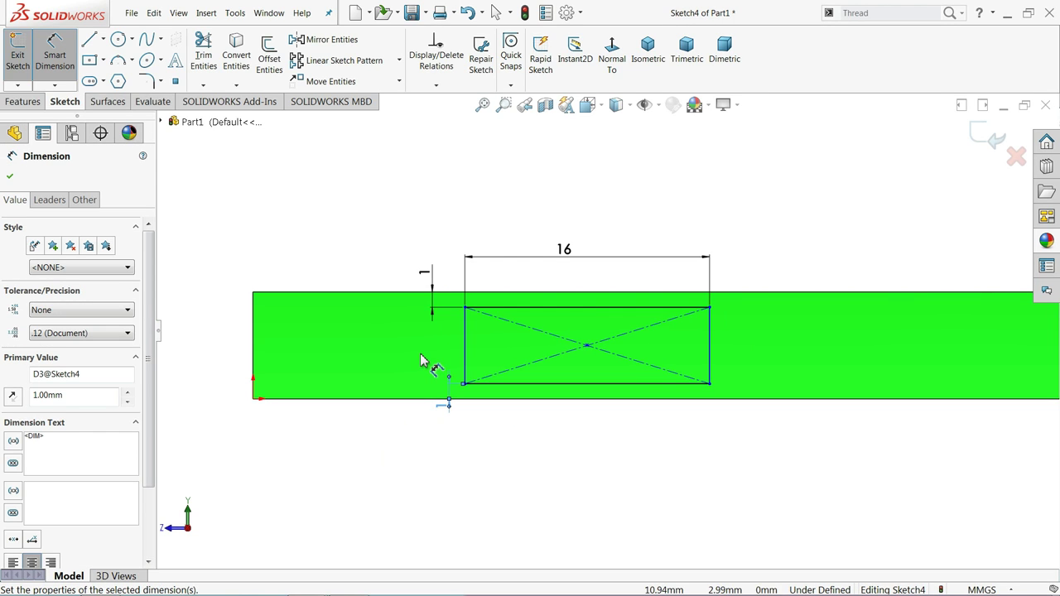
left_click(465, 347)
left_click(253, 348)
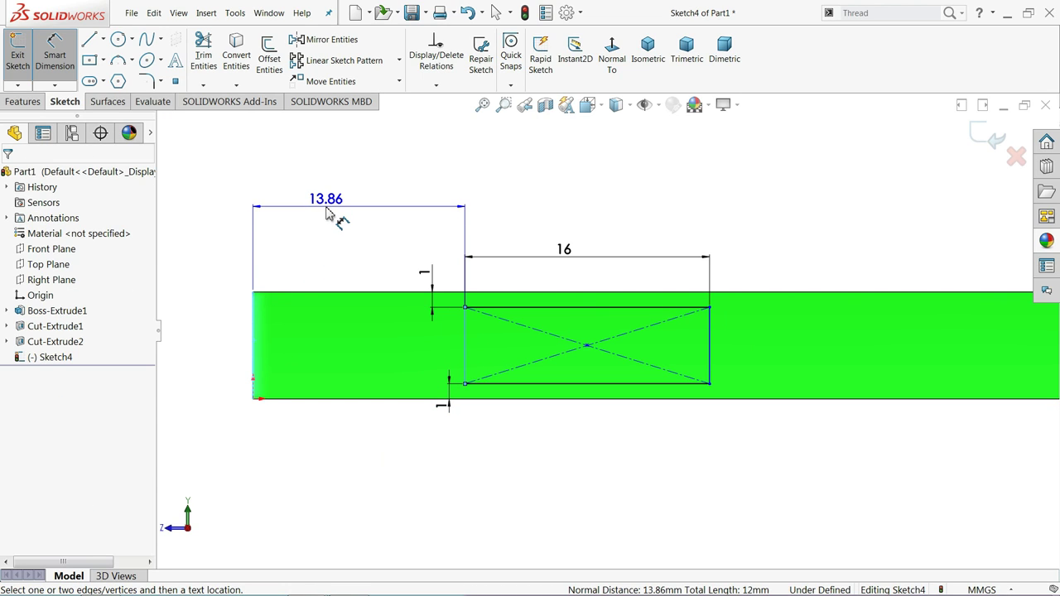
left_click(329, 214)
type("10")
left_click(257, 209)
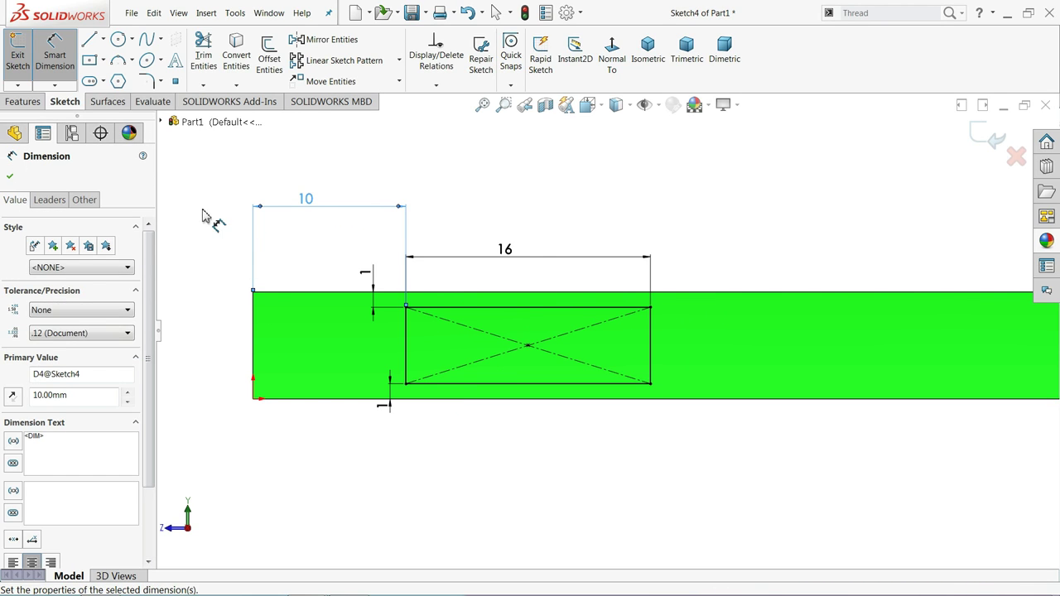
left_click(24, 103)
Step: Cut the 16 mm rectangle 5 mm deep (Blind) as Cut-Extrude3 and inspect the pocket
left_click(212, 59)
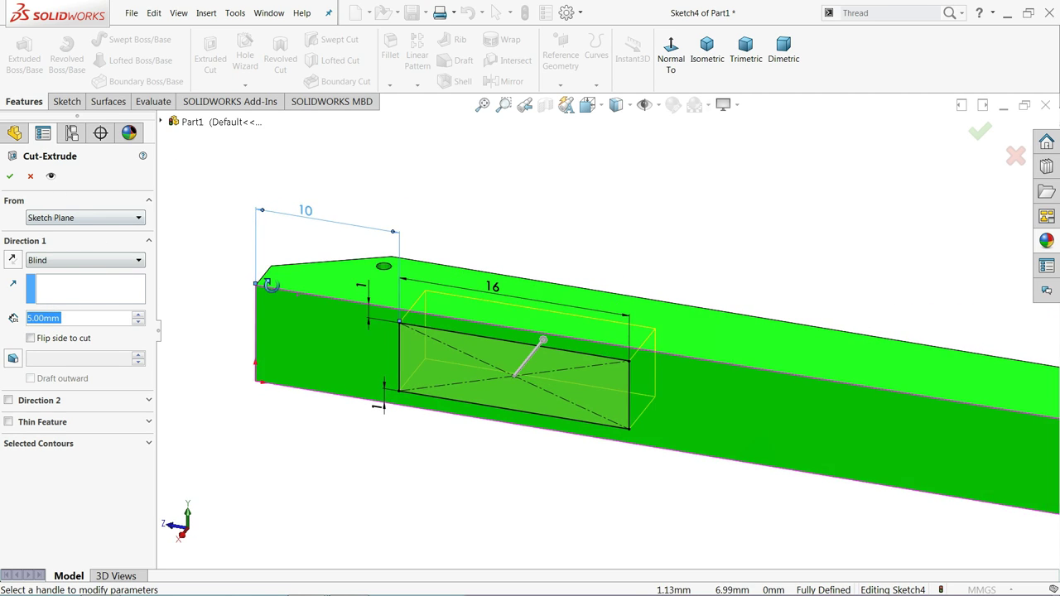
left_click(10, 176)
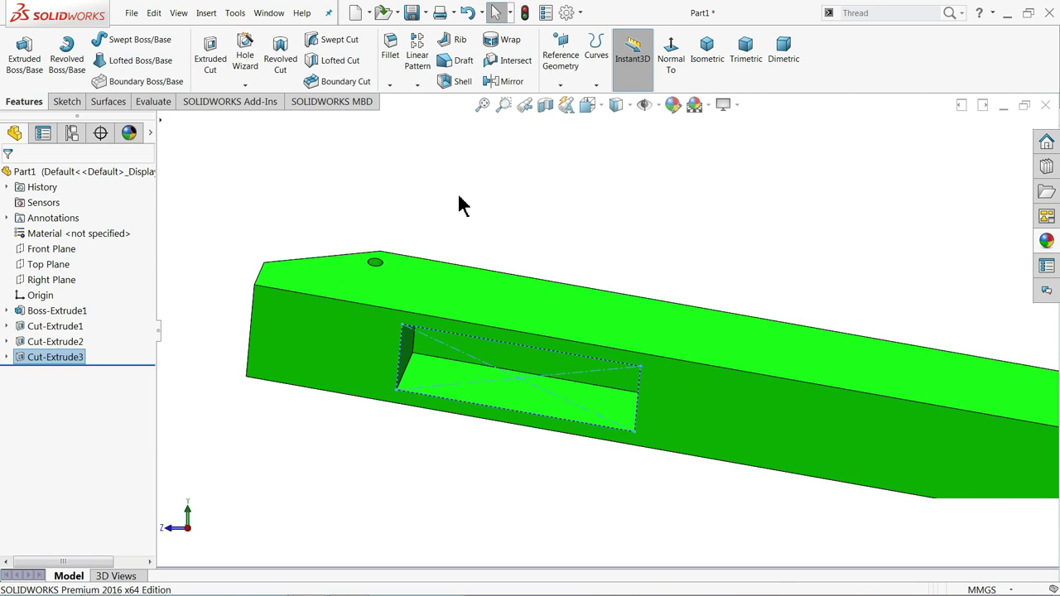
mouse_move(488, 158)
middle_mouse_down()
mouse_move(496, 142)
mouse_move(488, 187)
middle_mouse_up()
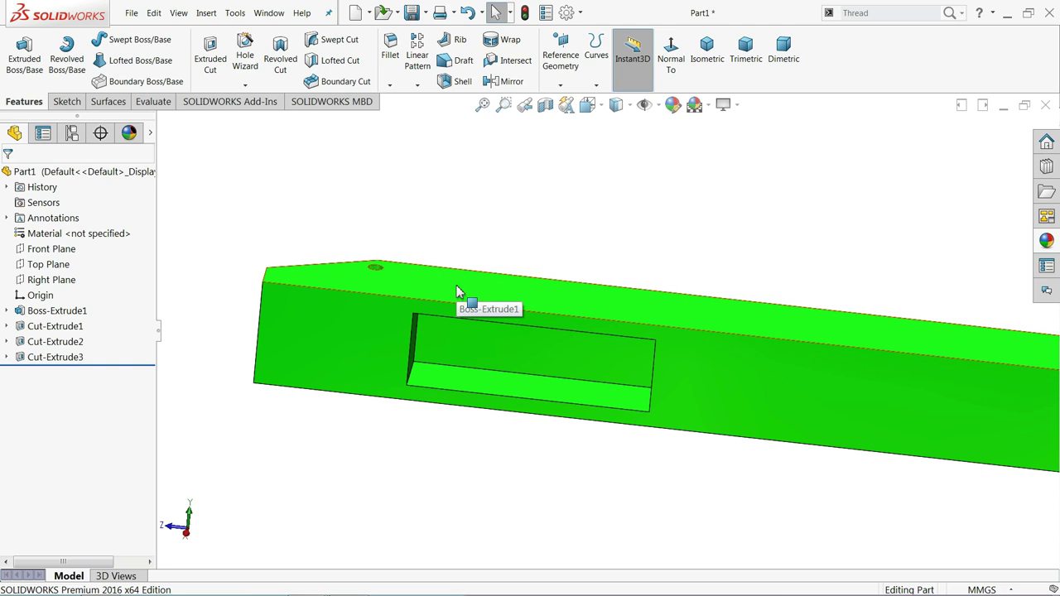
Step: Sketch a long thin corner rectangle from the leg's end across the pocketed side face
left_click(389, 358)
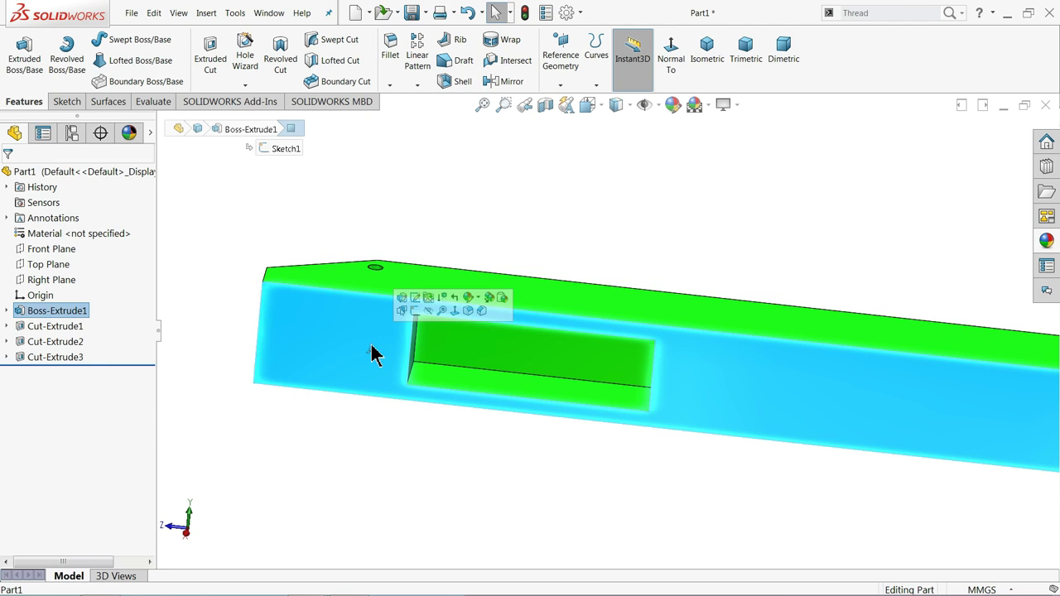
left_click(415, 311)
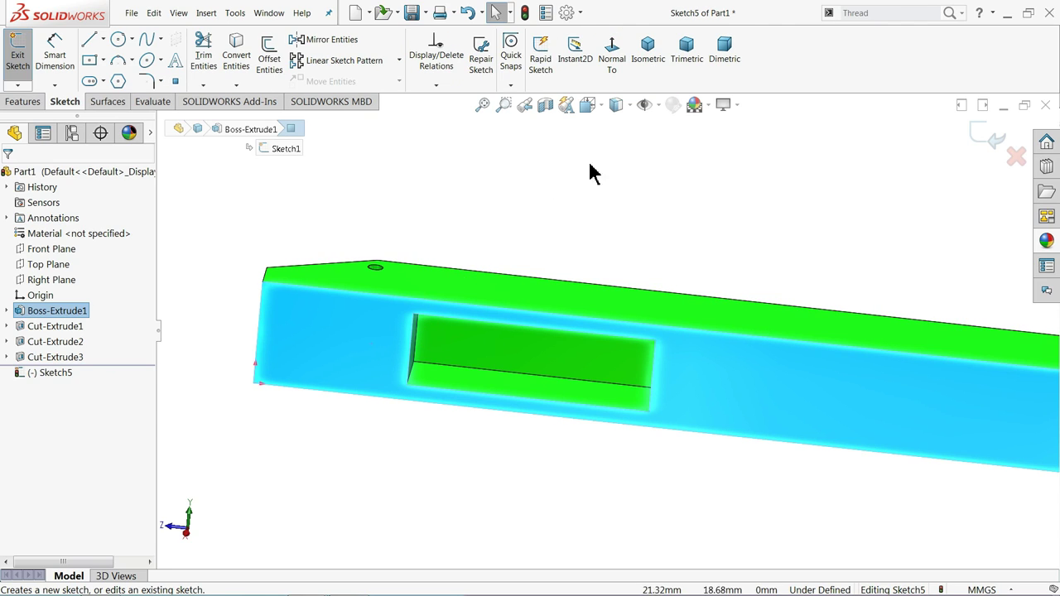
left_click(615, 56)
scroll(431, 346, "down", 3)
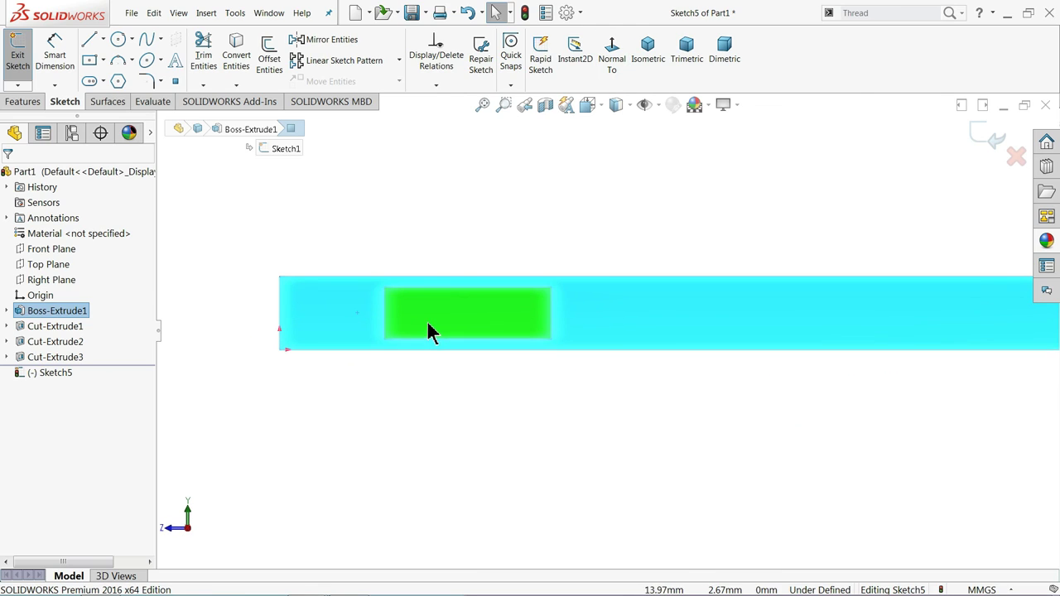
left_click(103, 61)
left_click(104, 80)
scroll(281, 340, "down", 2)
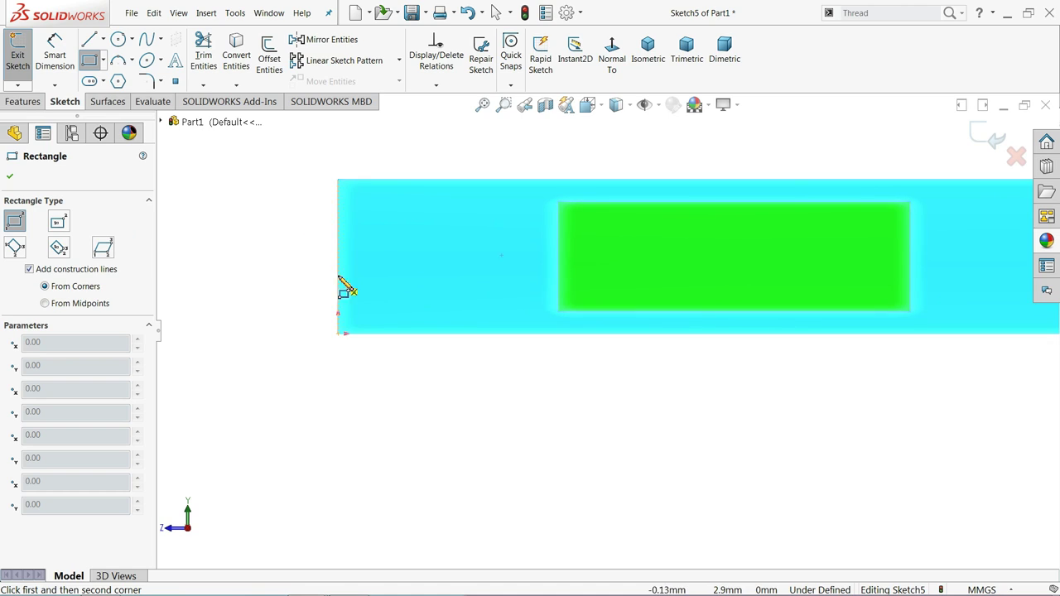
left_click(338, 227)
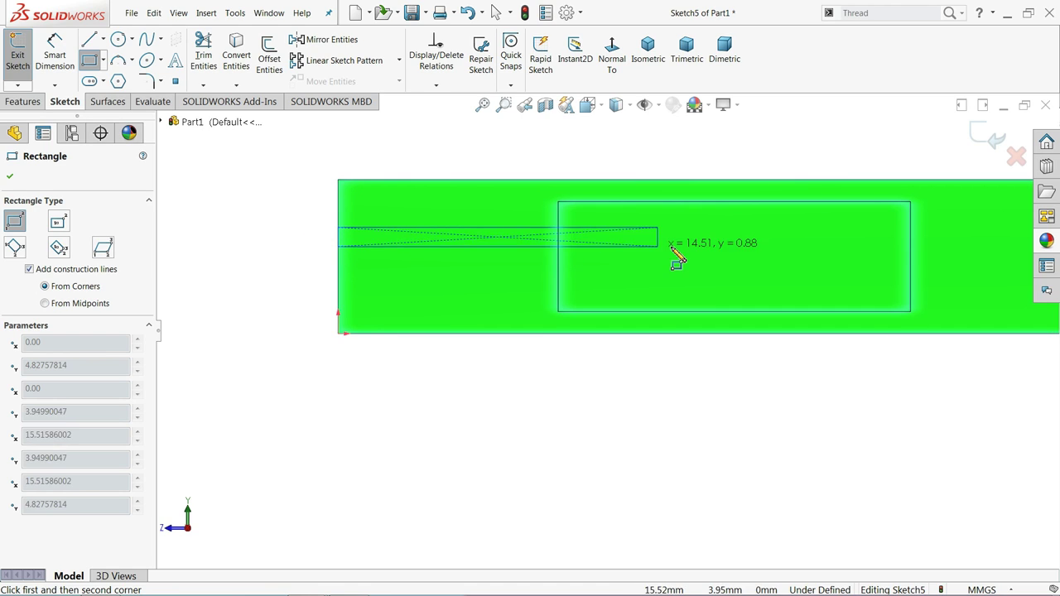
left_click(911, 279)
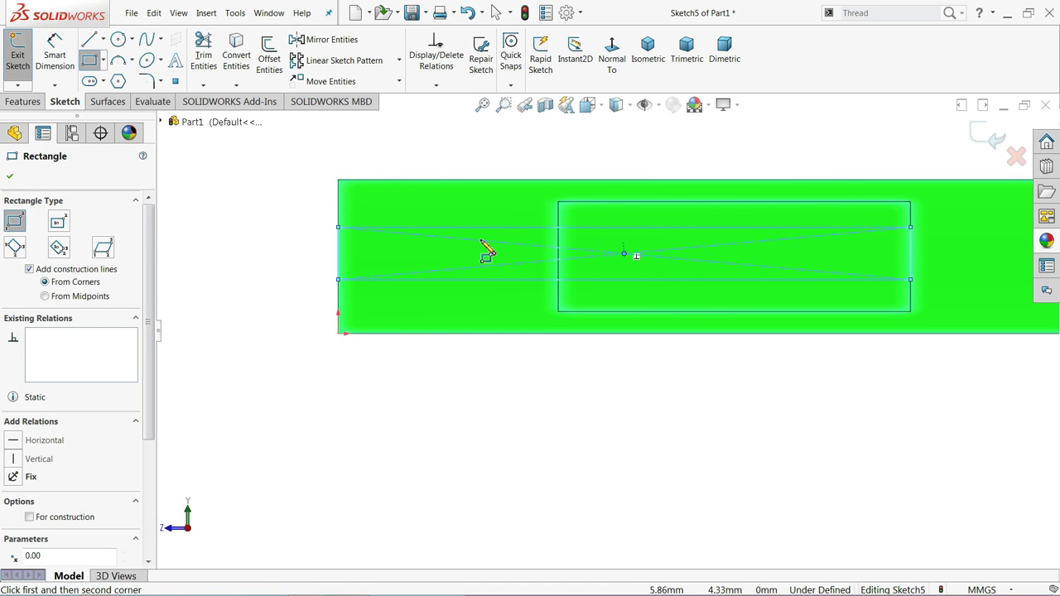
Step: Dimension the slot rectangle's height to 1 mm
left_click(54, 55)
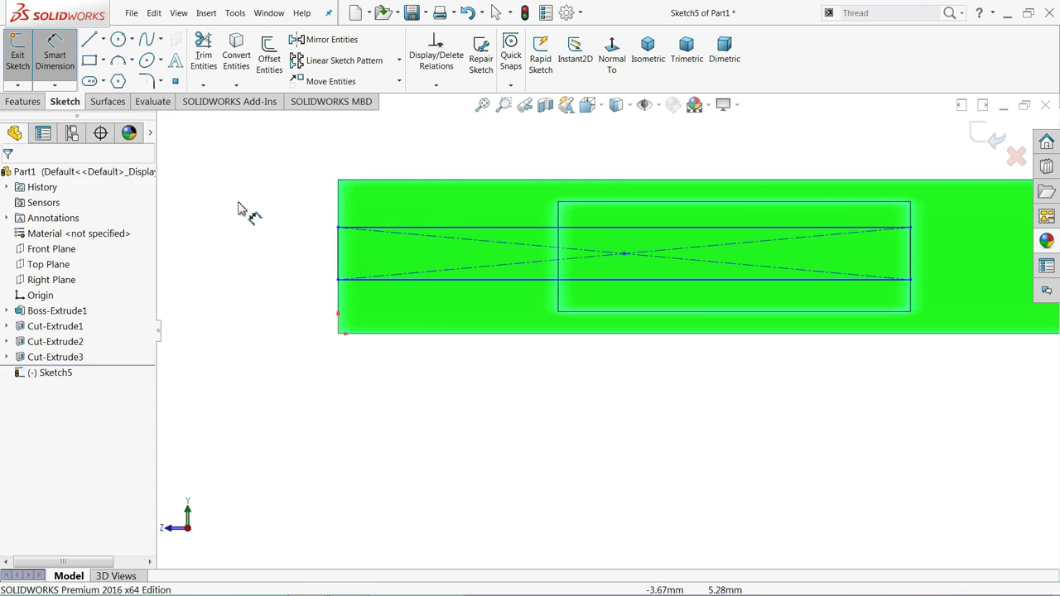
left_click(338, 262)
left_click(306, 261)
type("1")
key("Return")
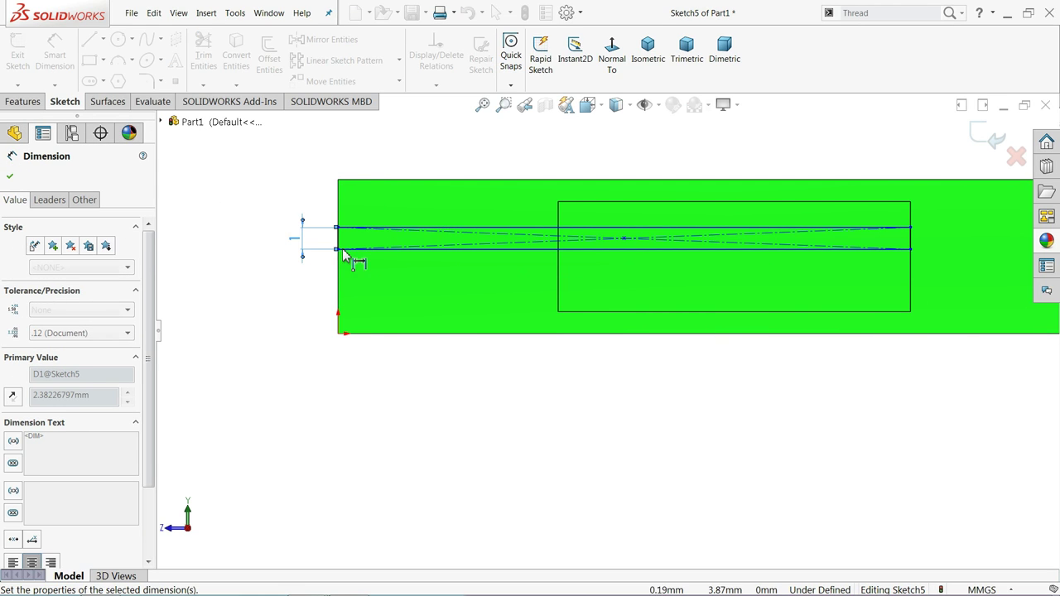
Step: Set the slot's top line 2.5 mm below the leg's top edge
scroll(389, 232, "down", 2)
scroll(356, 248, "down", 2)
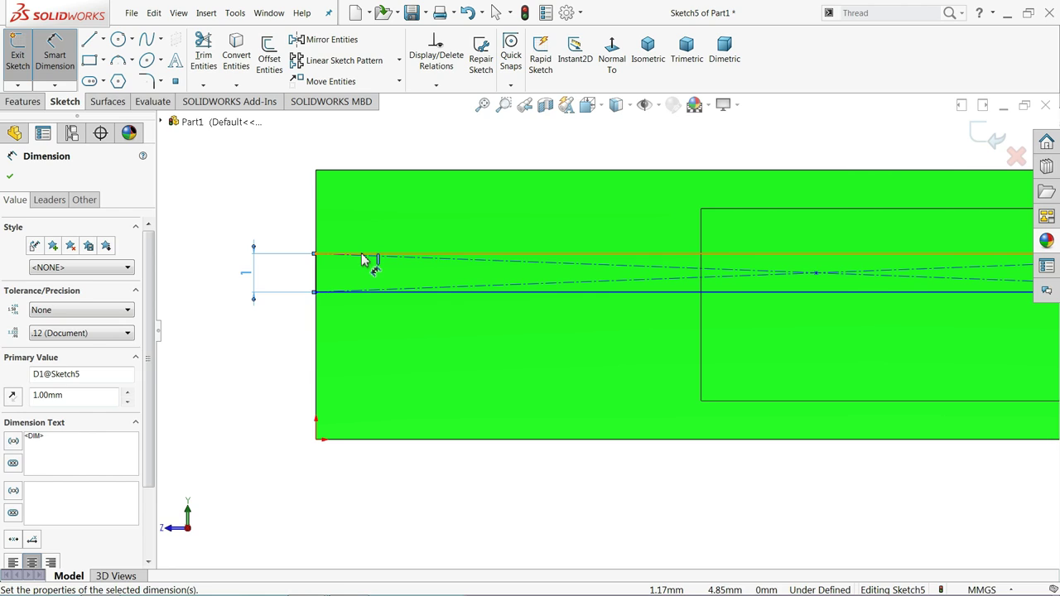
left_click(362, 259)
left_click(365, 172)
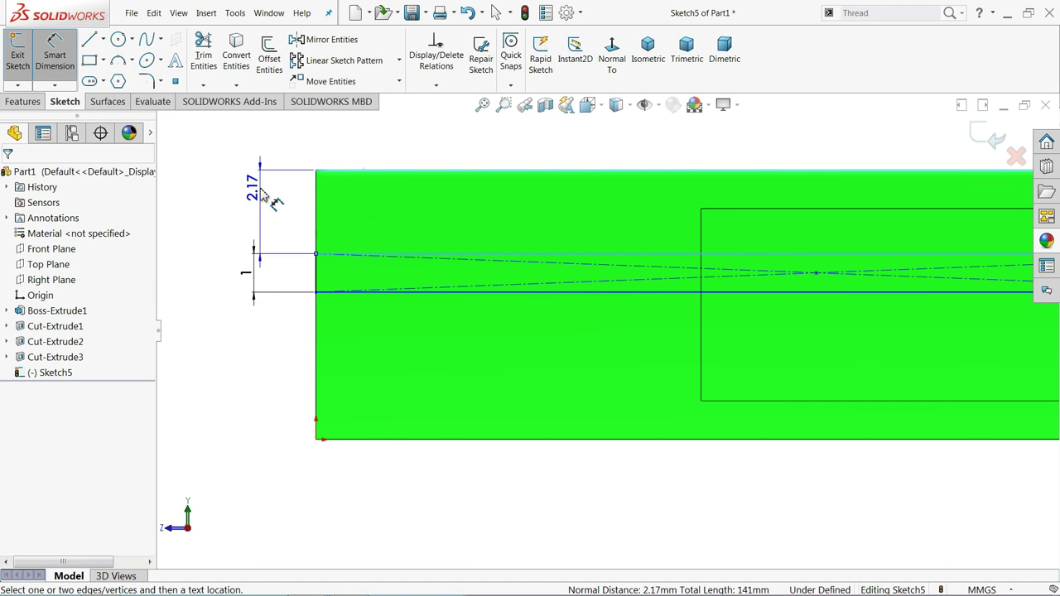
left_click(263, 195)
type("2.5")
key("Return")
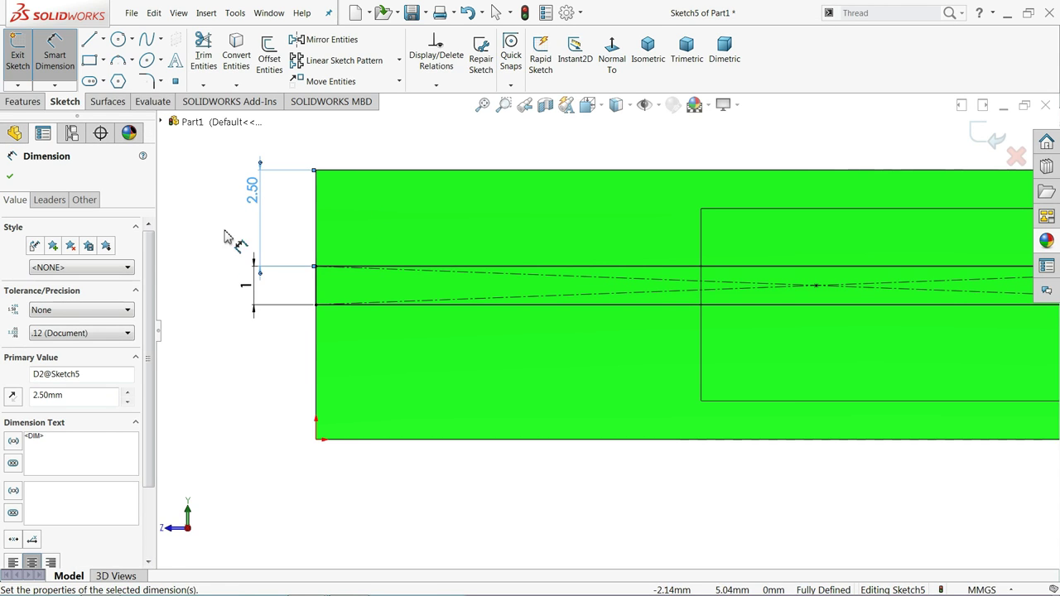
Step: Cut the slot sketch Through All as Cut-Extrude4, splitting the tip into two prongs
key("z")
key("z")
left_click(37, 104)
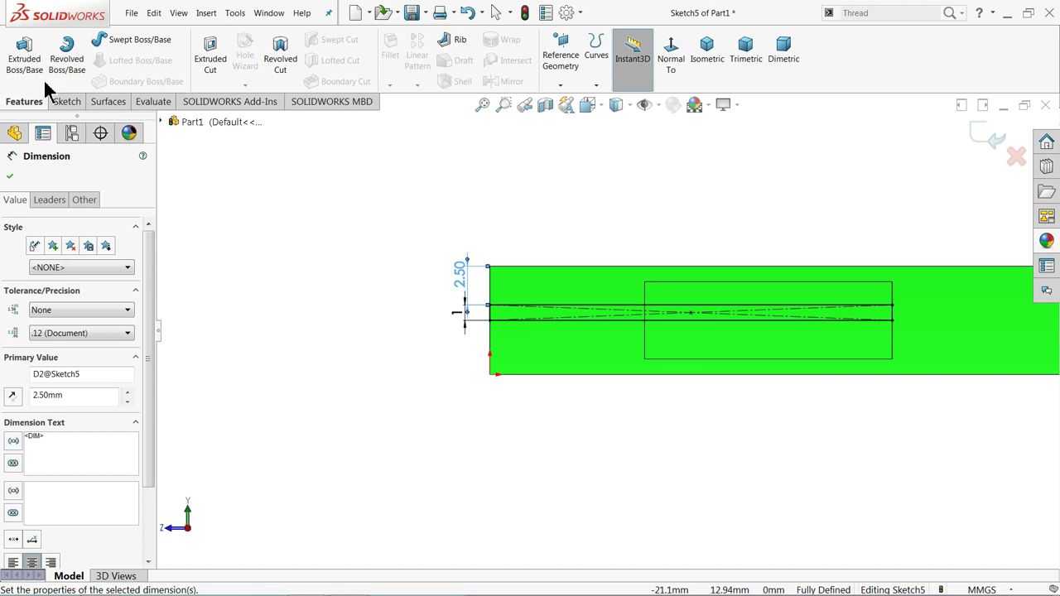
left_click(209, 58)
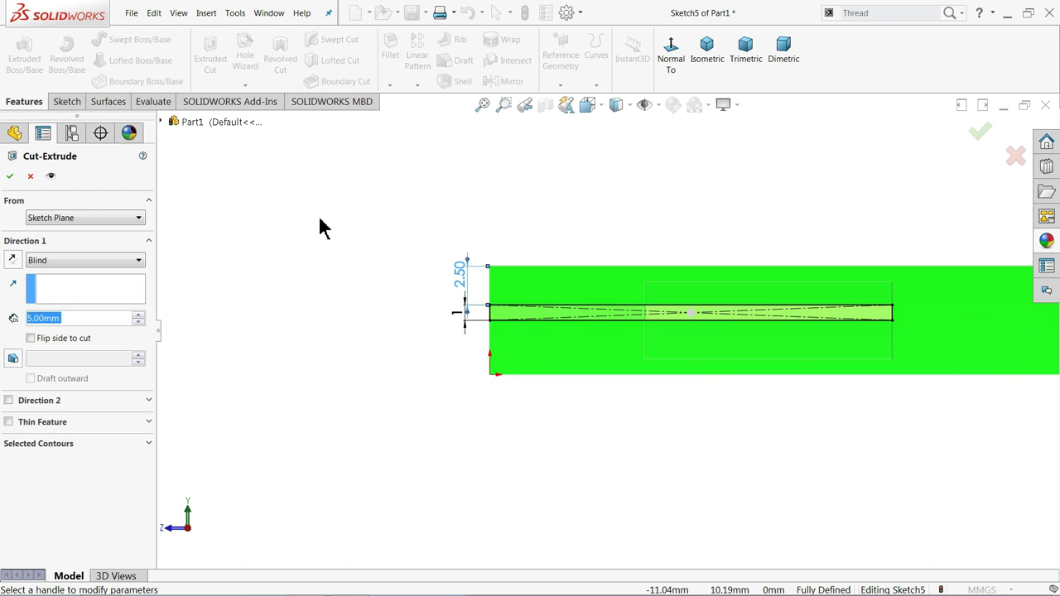
left_click(77, 261)
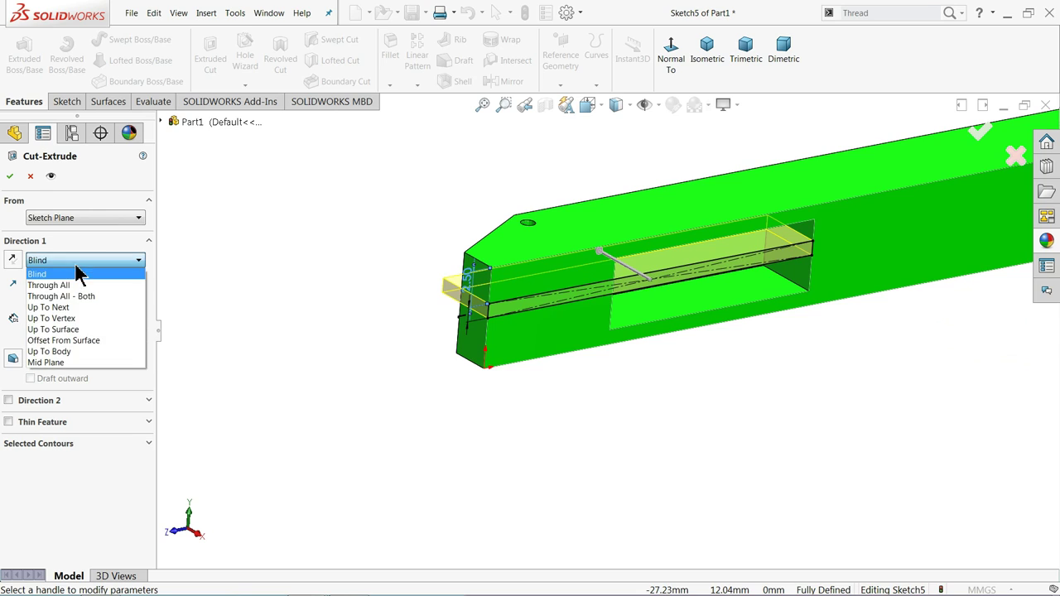
left_click(66, 291)
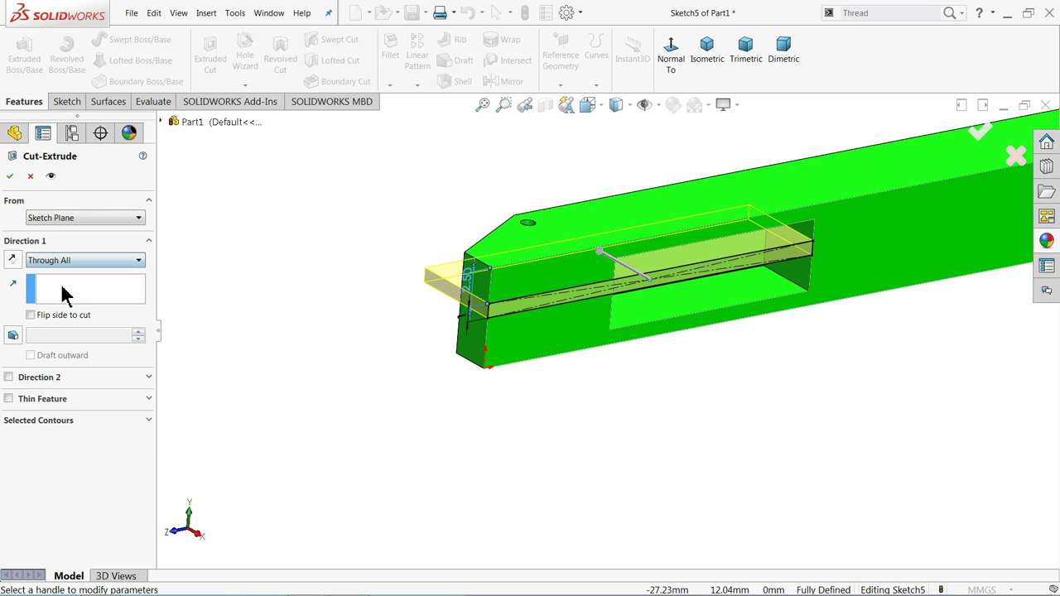
left_click(10, 175)
mouse_move(364, 331)
middle_mouse_down()
mouse_move(350, 265)
mouse_move(381, 265)
mouse_move(372, 240)
mouse_move(360, 299)
mouse_move(367, 274)
mouse_move(359, 295)
mouse_move(357, 287)
mouse_move(409, 319)
mouse_move(386, 319)
middle_mouse_up()
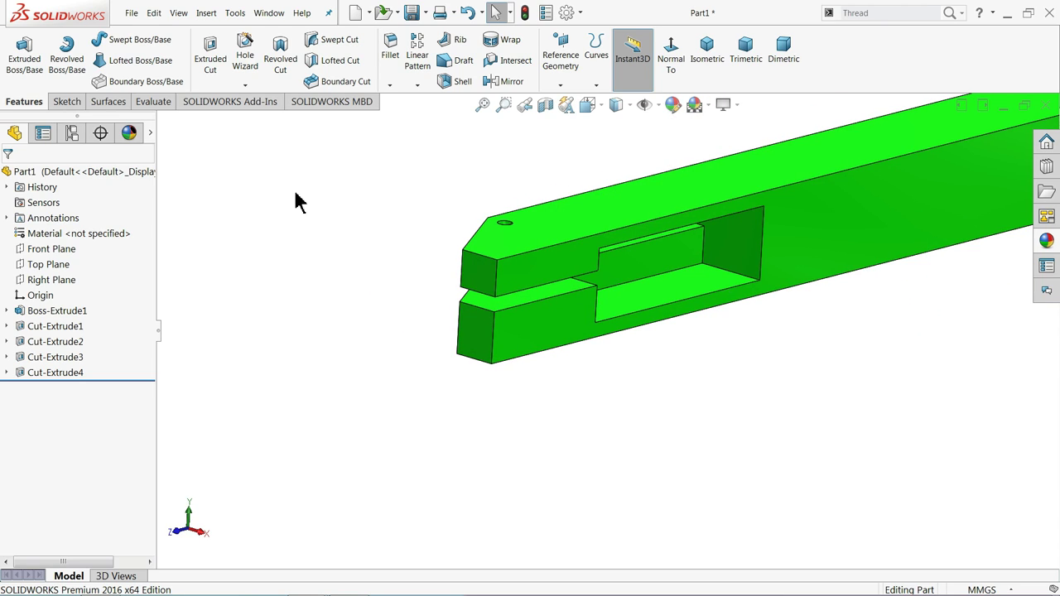
Step: Start a 0.5 mm fillet and select the first six underside edges, including the bottom loop
left_click(389, 60)
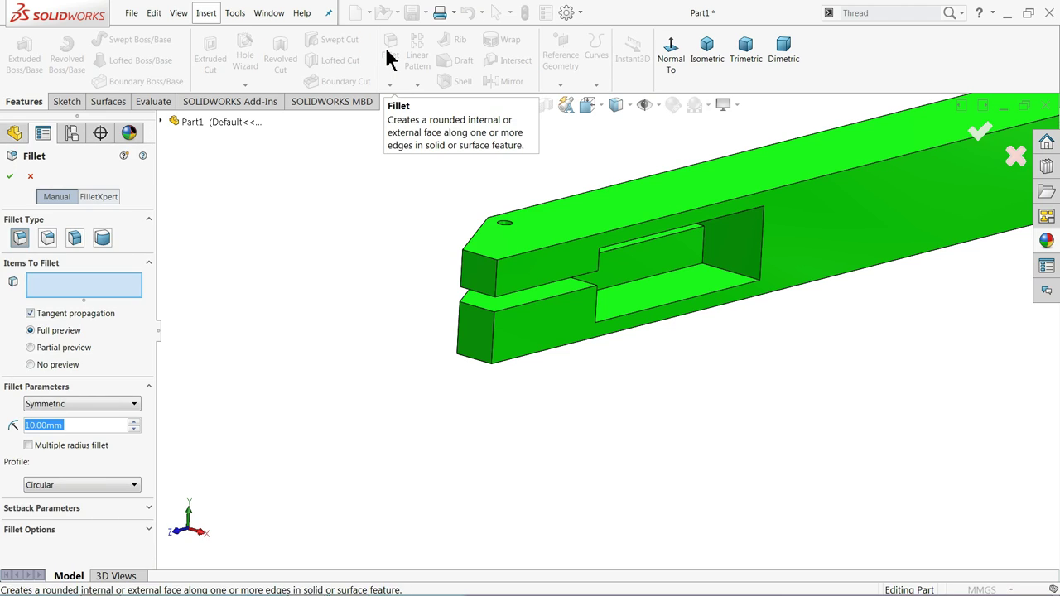
type("0.5")
key("Return")
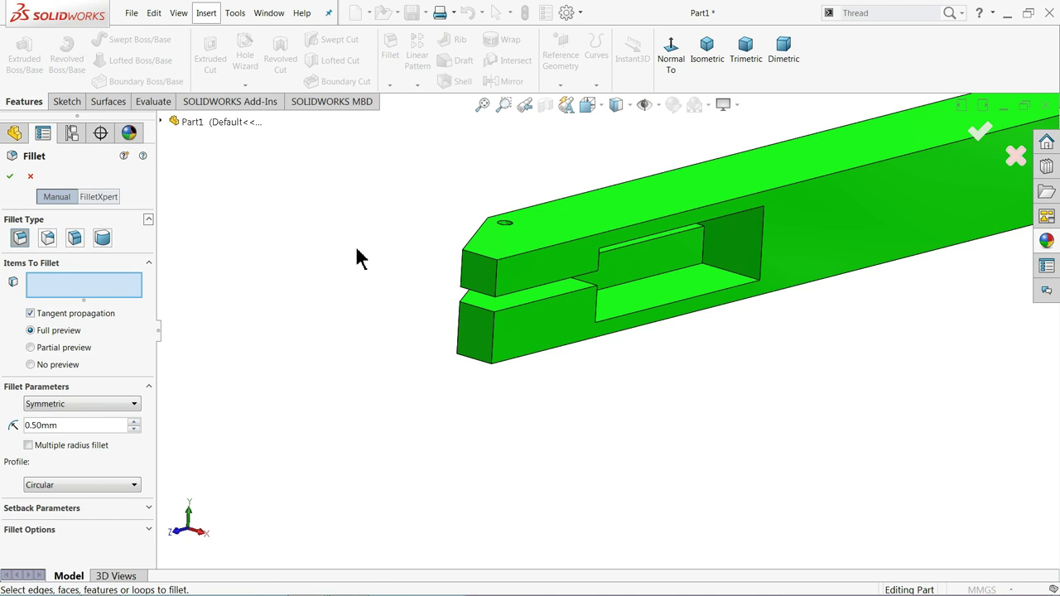
mouse_move(572, 373)
middle_mouse_down()
mouse_move(544, 205)
mouse_move(515, 323)
middle_mouse_up()
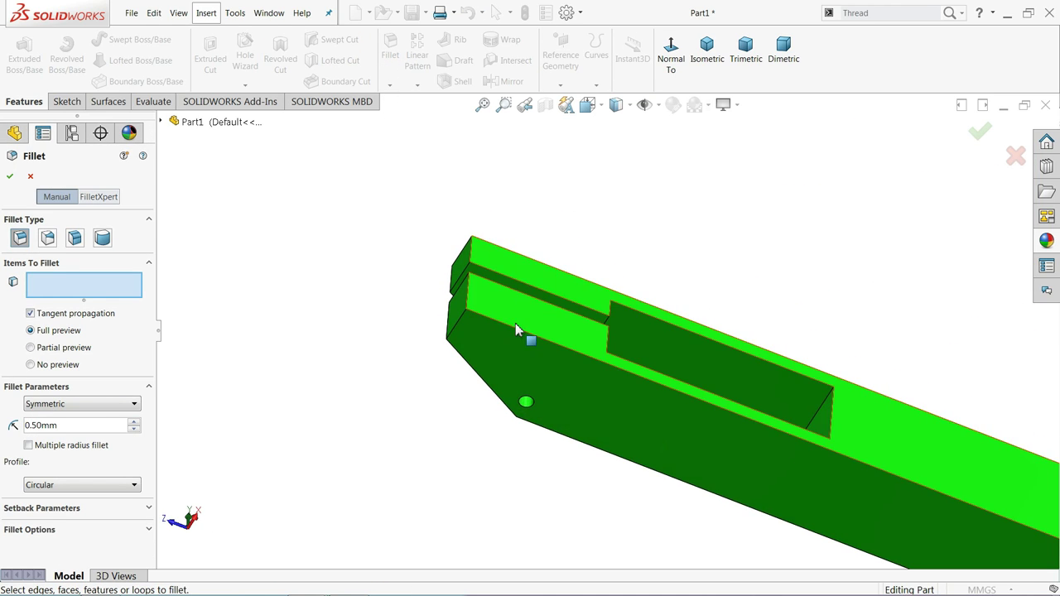
left_click(533, 341)
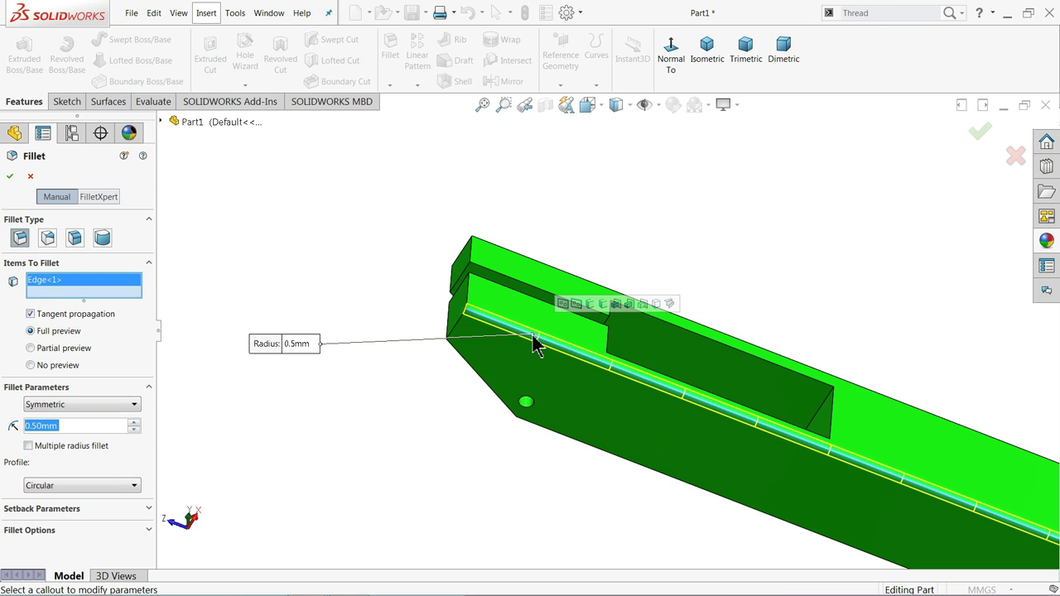
left_click(452, 331)
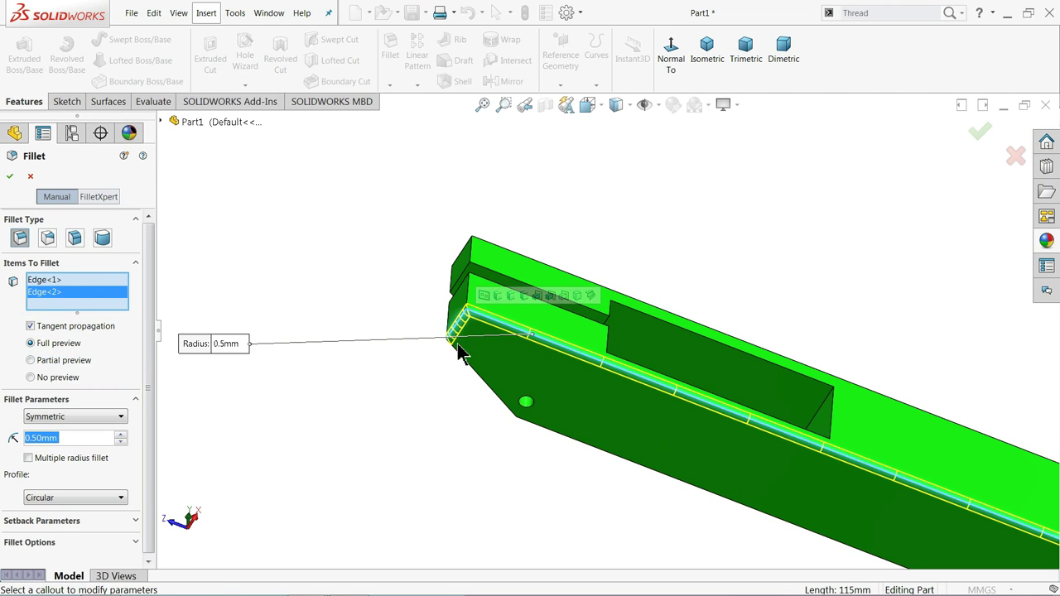
left_click(475, 371)
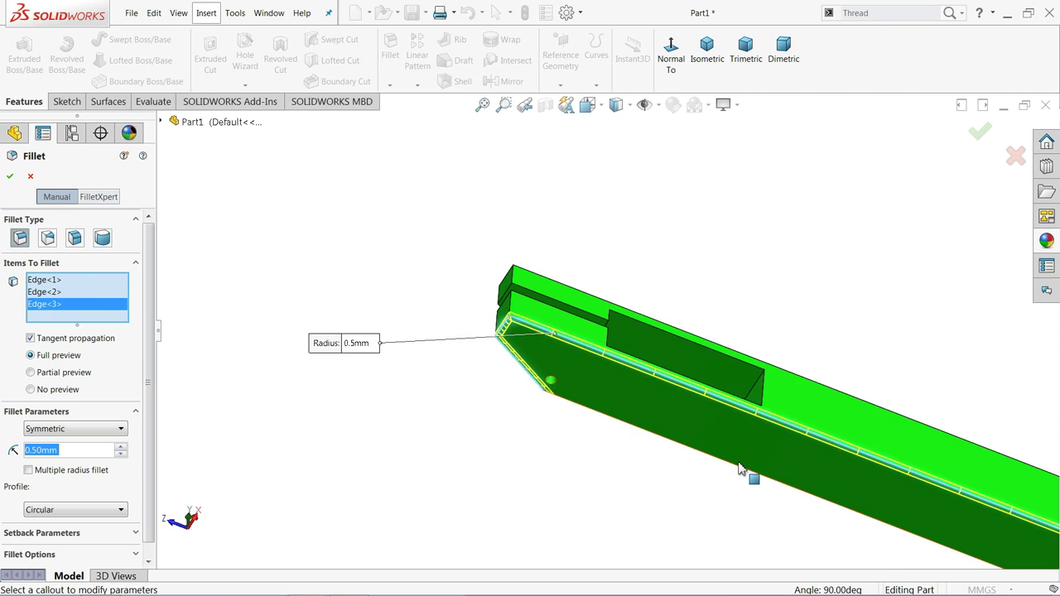
scroll(747, 471, "up", 6)
scroll(816, 466, "down", 2)
scroll(866, 449, "down", 2)
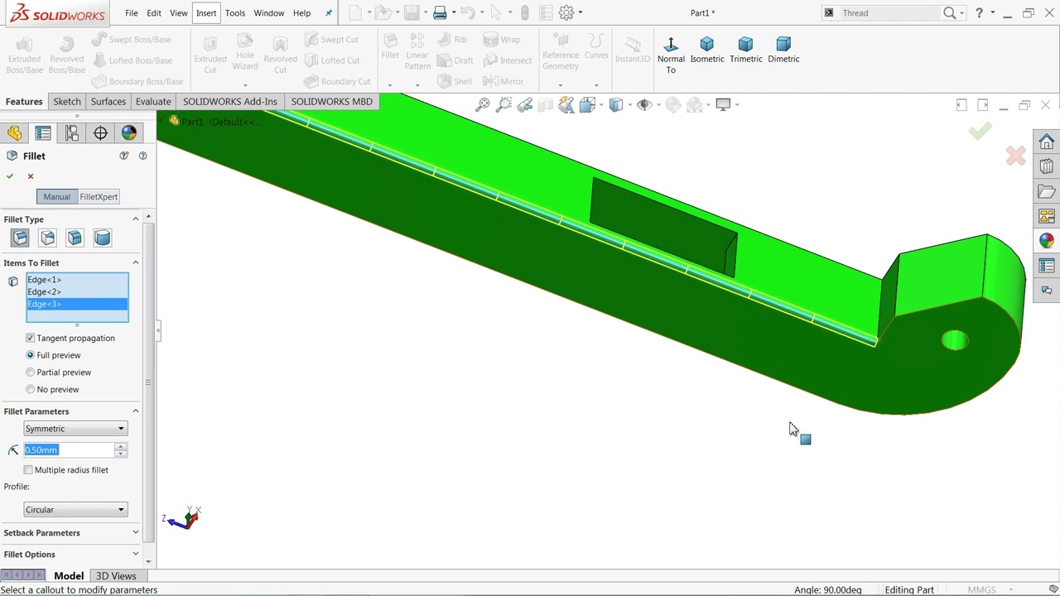
scroll(793, 428, "down", 4)
left_click(887, 420)
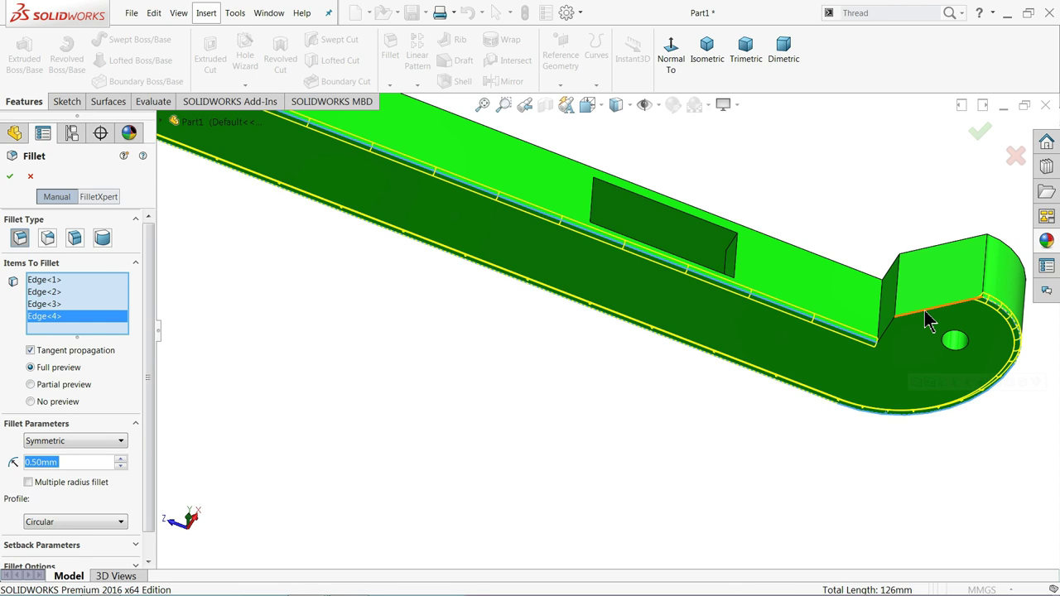
left_click(925, 315)
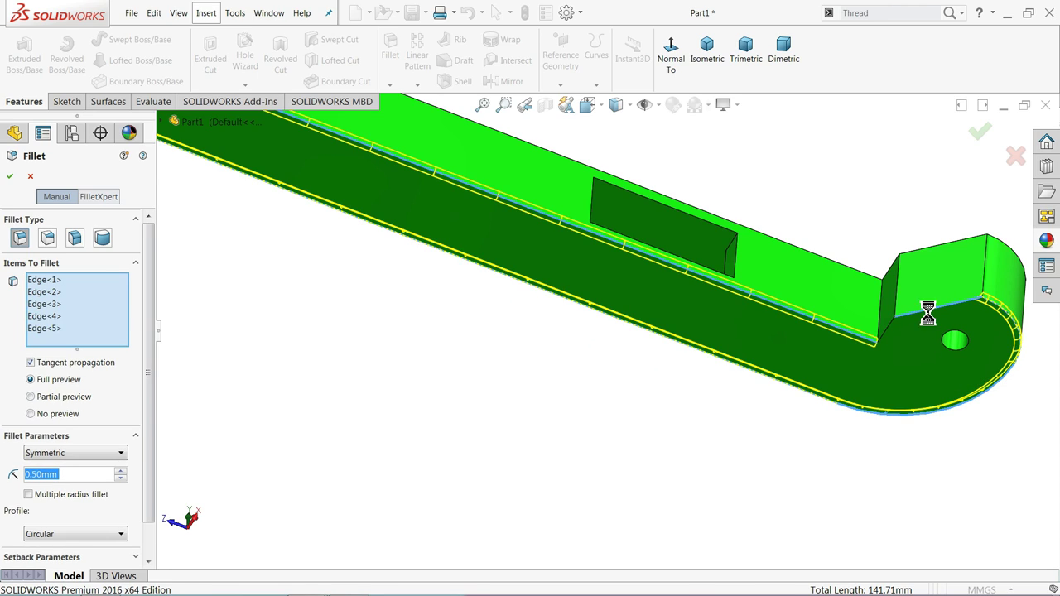
left_click(886, 343)
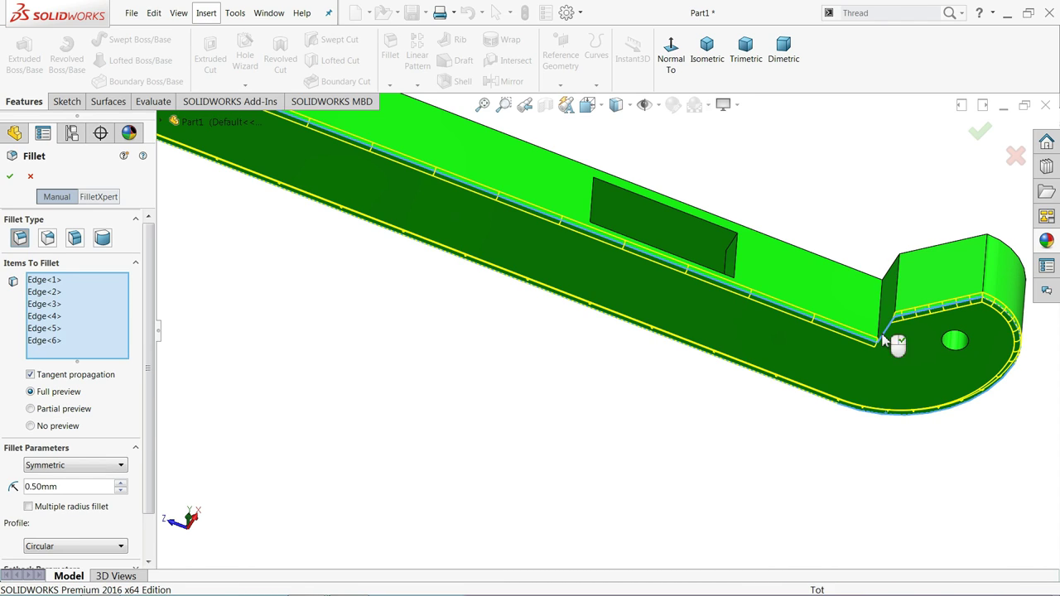
Step: Add the long and slanted top edges, front vertical edge and end-tab edges to the fillet
scroll(906, 359, "up", 2)
scroll(364, 240, "up", 1)
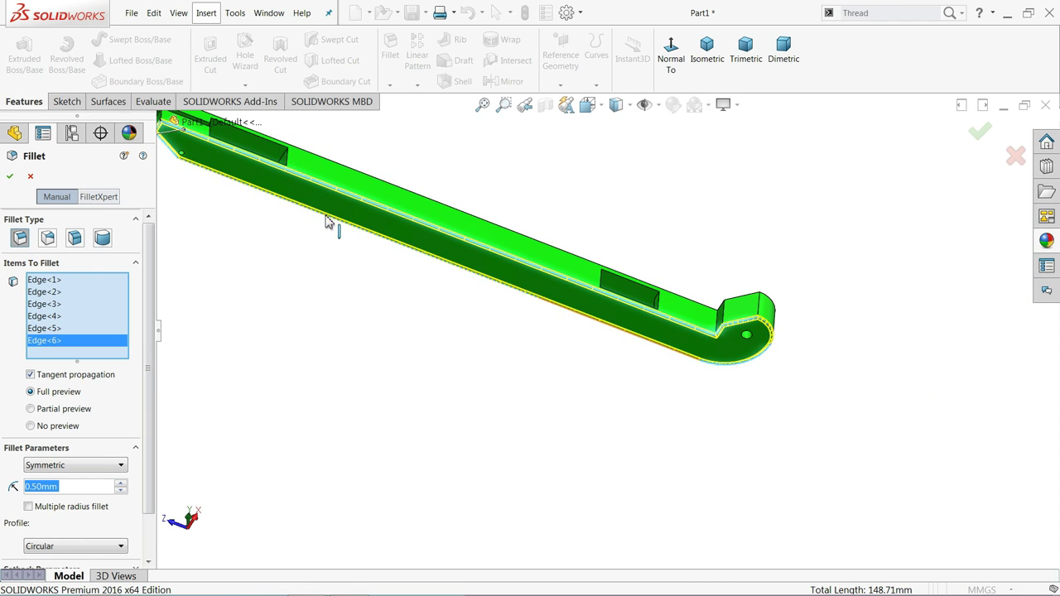
scroll(398, 214, "up", 2)
middle_click_drag(466, 206, 461, 416)
scroll(398, 308, "down", 4)
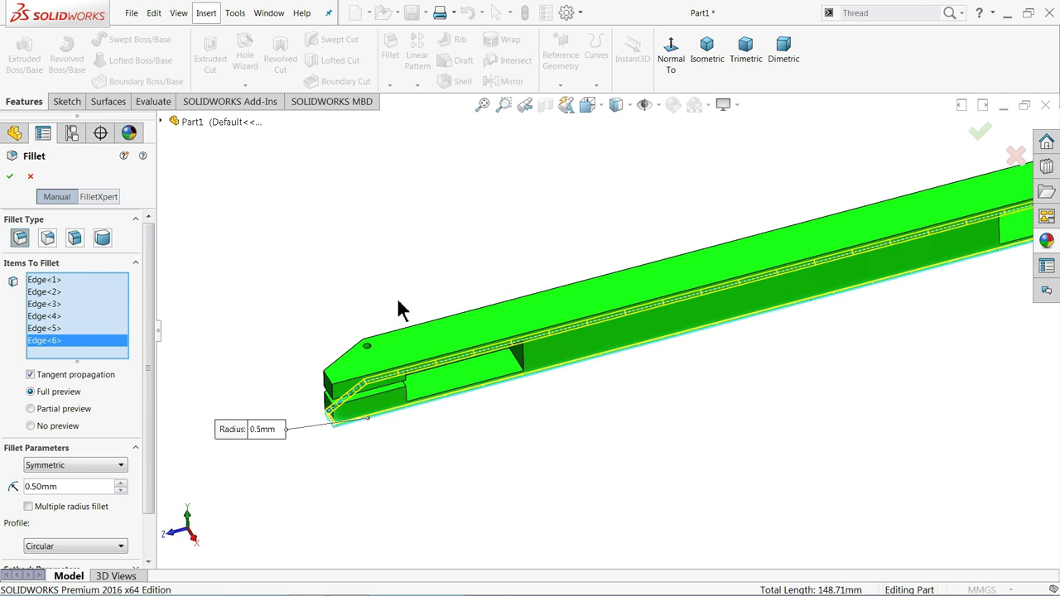
scroll(397, 308, "down", 2)
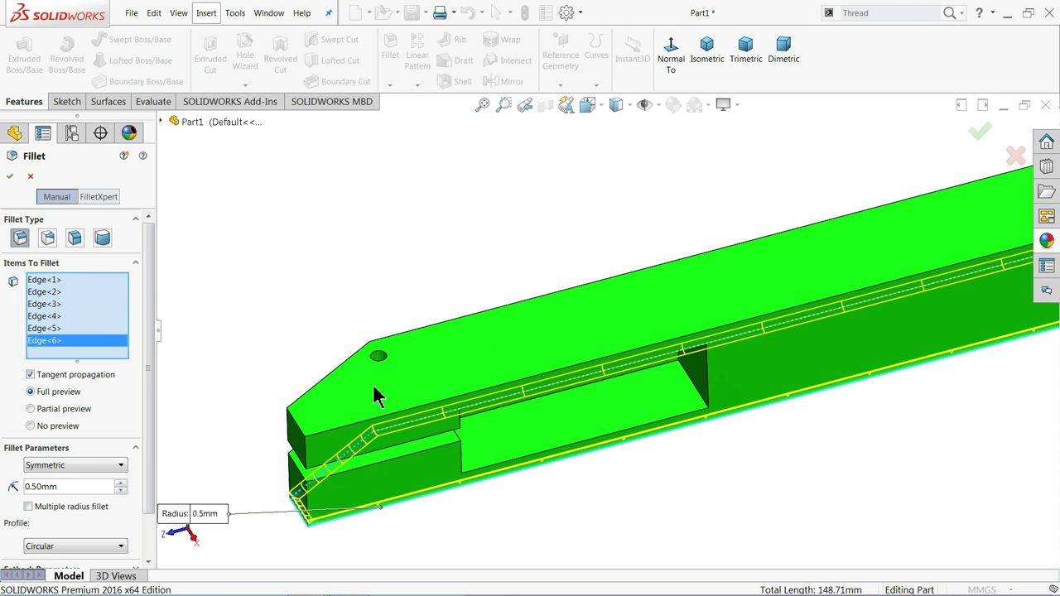
left_click(342, 433)
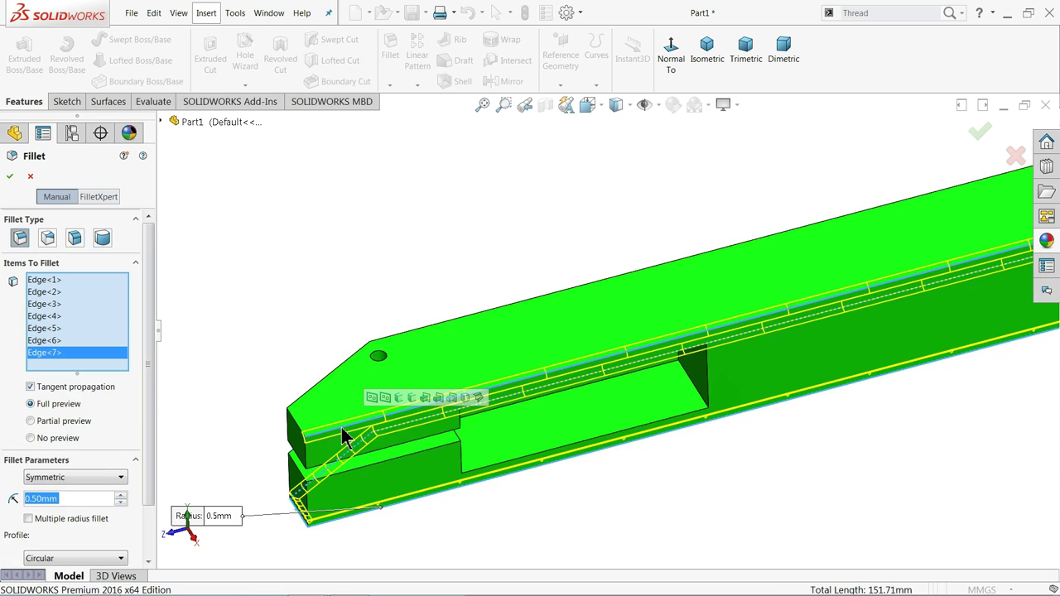
left_click(328, 375)
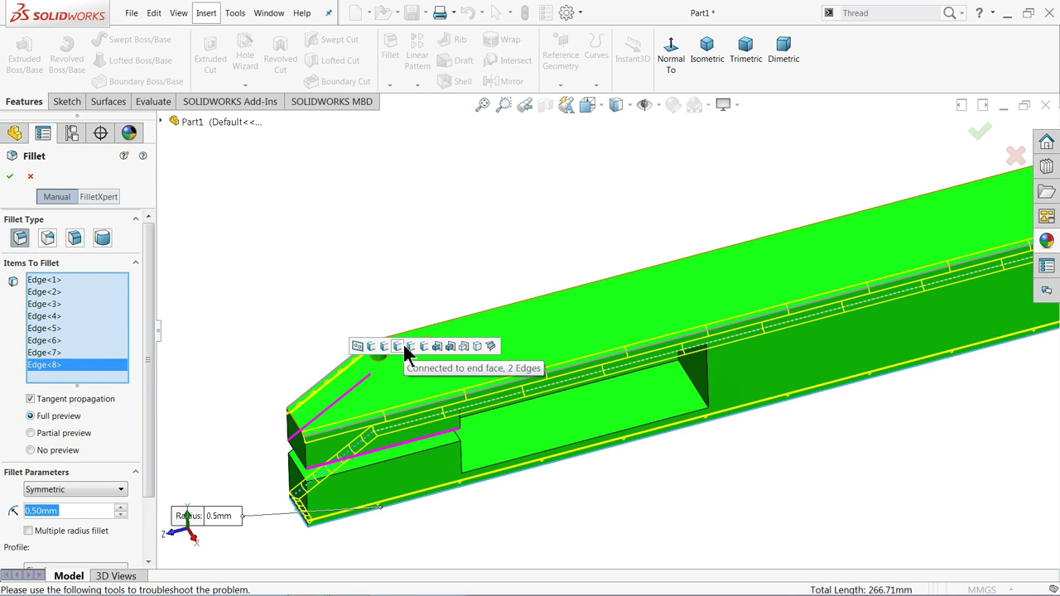
left_click(469, 329)
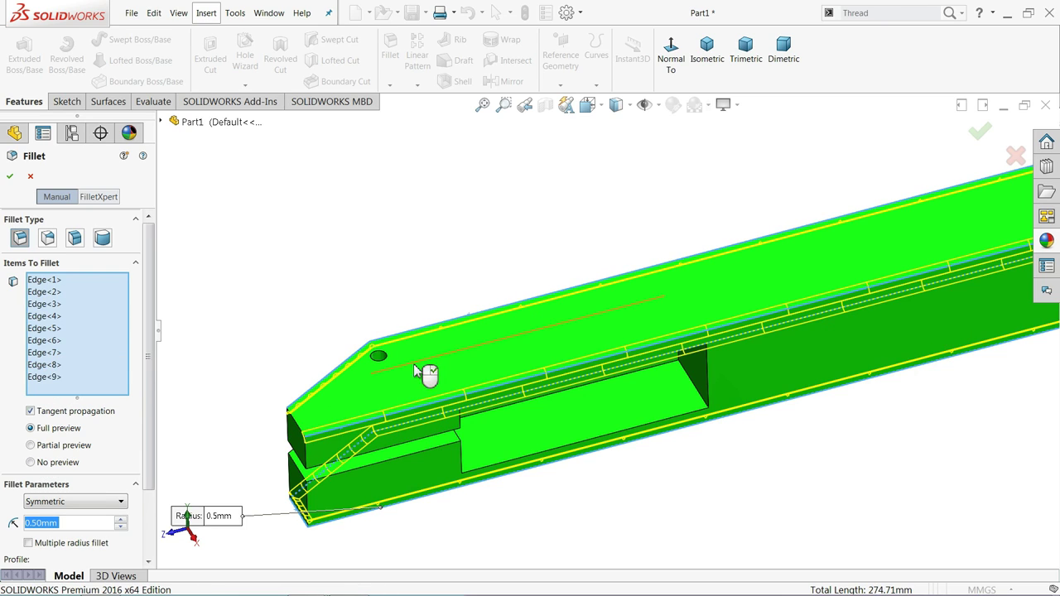
left_click(298, 431)
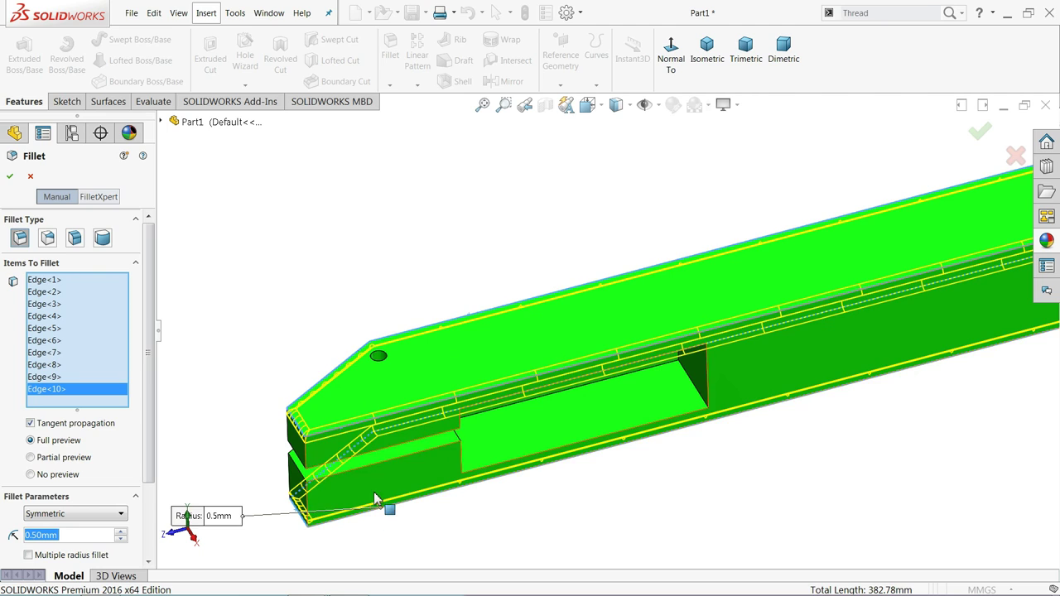
scroll(387, 487, "up", 3)
scroll(600, 404, "up", 2)
scroll(880, 303, "down", 3)
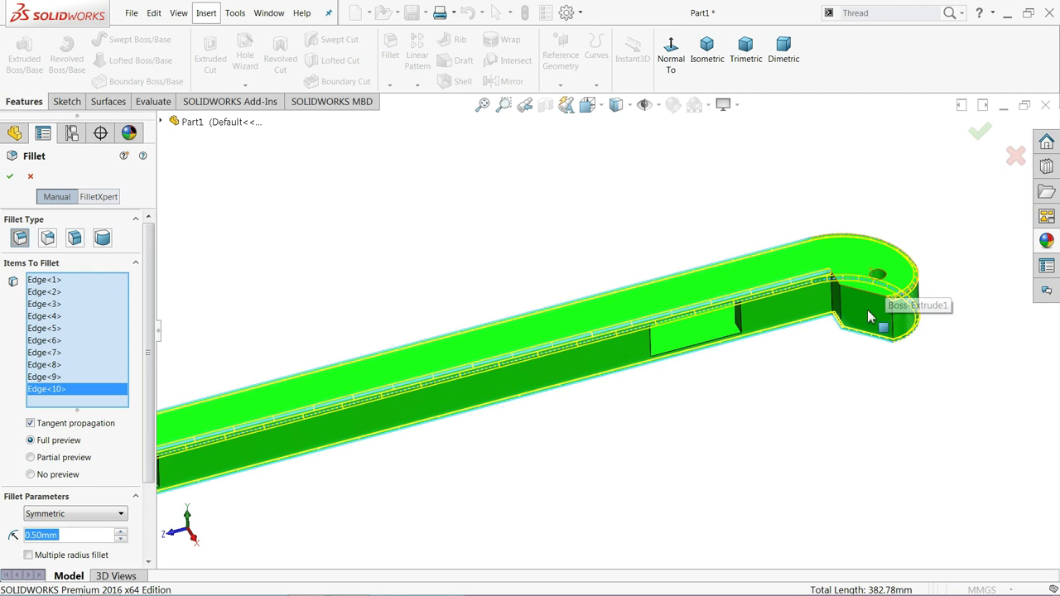
scroll(793, 319, "down", 2)
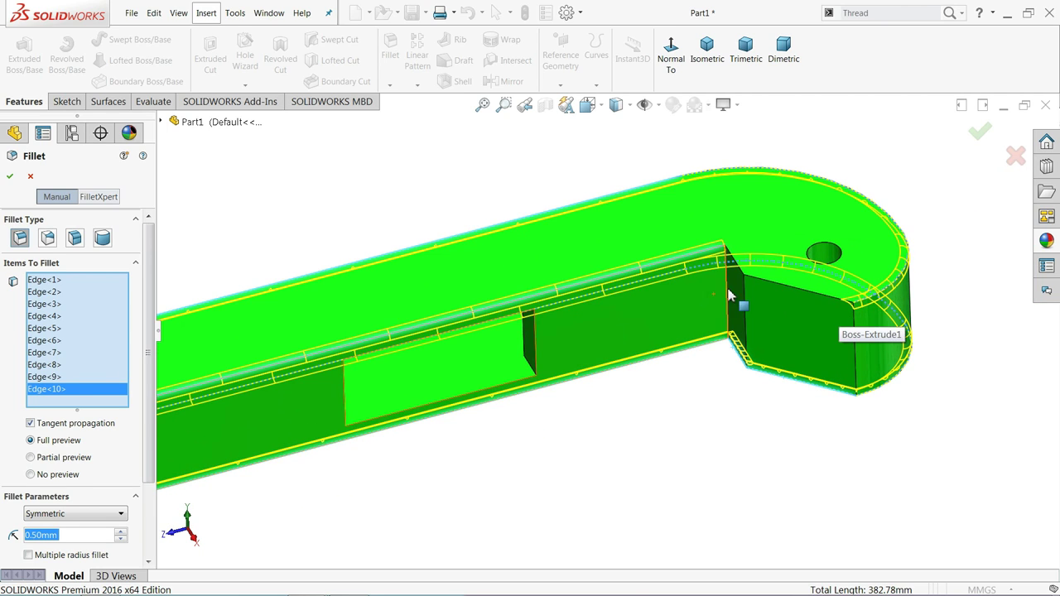
scroll(757, 294, "down", 2)
scroll(738, 280, "down", 2)
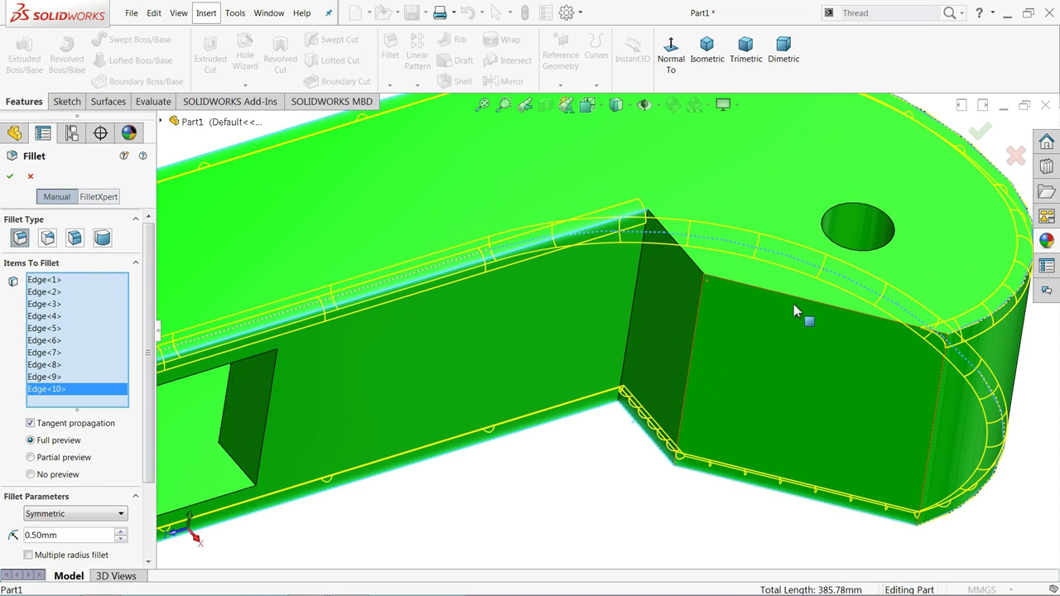
left_click(811, 303)
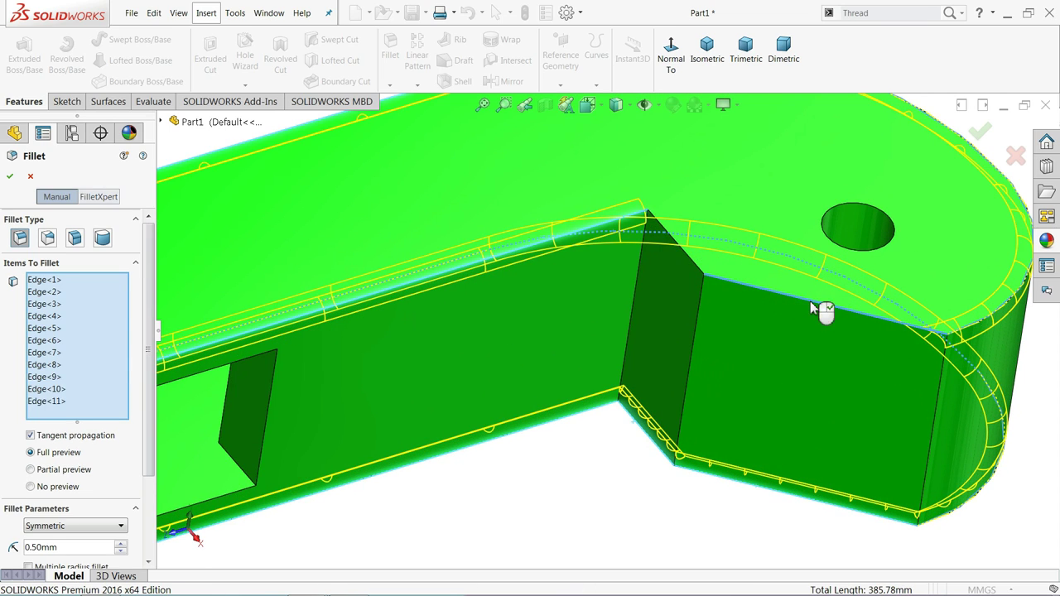
left_click(691, 261)
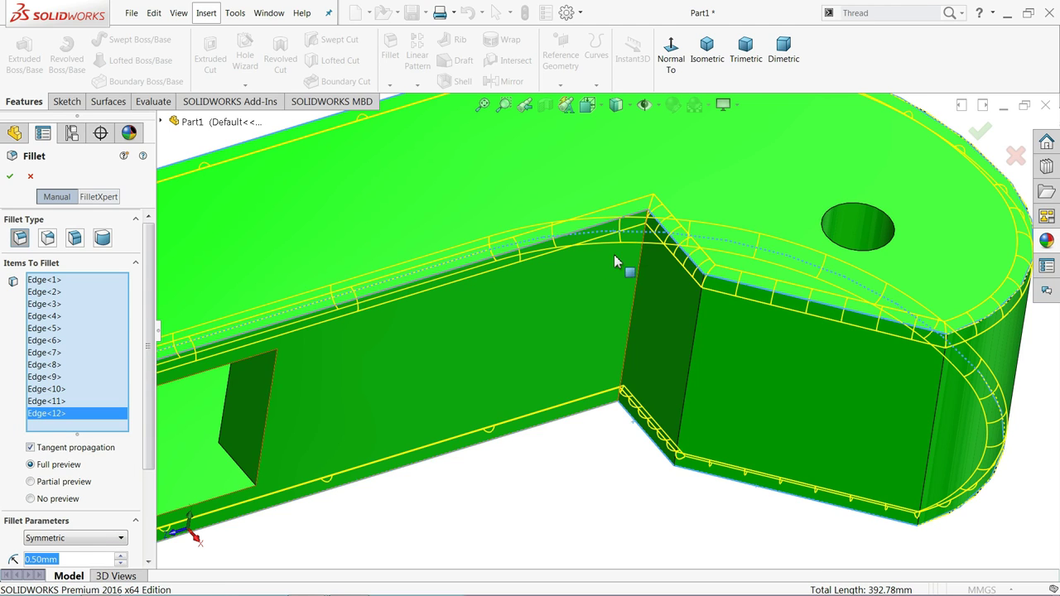
Step: Add the four vertical tip edges and apply the 0.5 mm Fillet1
scroll(627, 265, "up", 3)
scroll(591, 301, "up", 3)
scroll(546, 375, "up", 2)
mouse_move(535, 384)
middle_mouse_down()
mouse_move(326, 439)
mouse_move(383, 416)
mouse_move(398, 267)
mouse_move(386, 405)
mouse_move(395, 422)
middle_mouse_up()
scroll(385, 427, "down", 3)
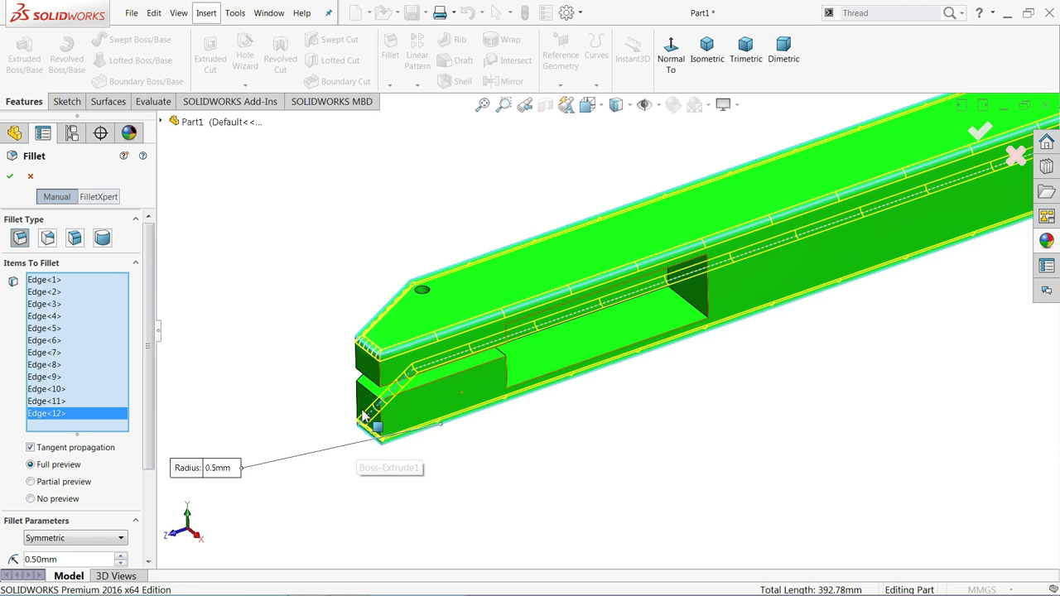
scroll(422, 397, "down", 3)
scroll(475, 355, "down", 3)
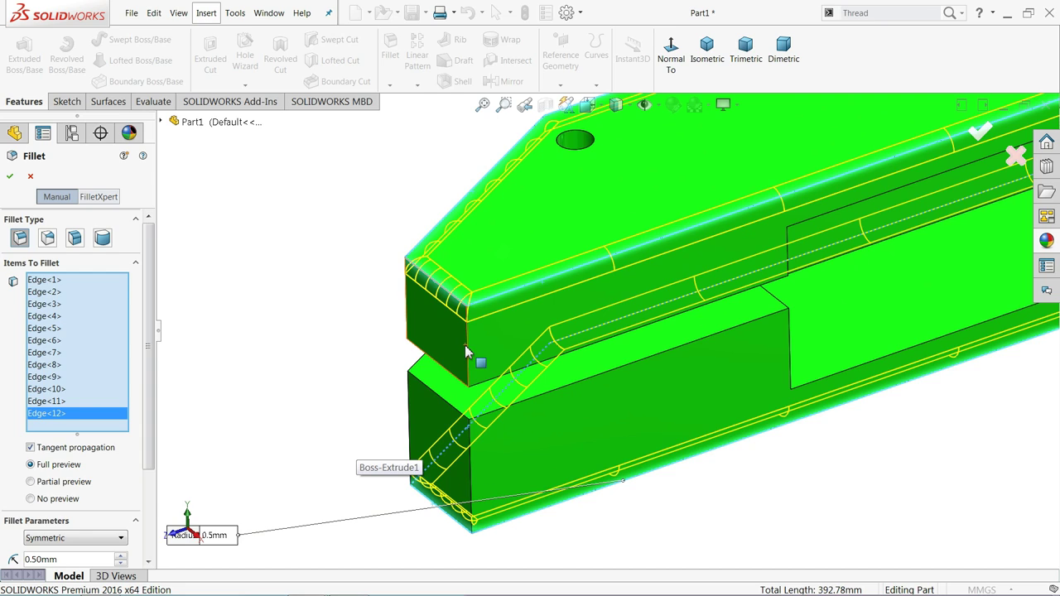
left_click(469, 355)
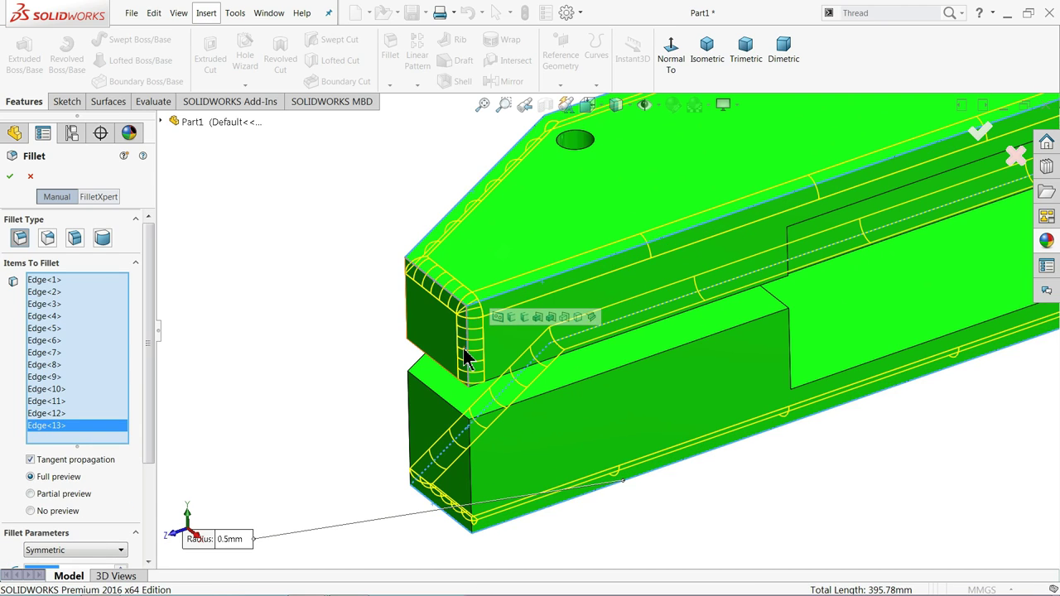
left_click(407, 317)
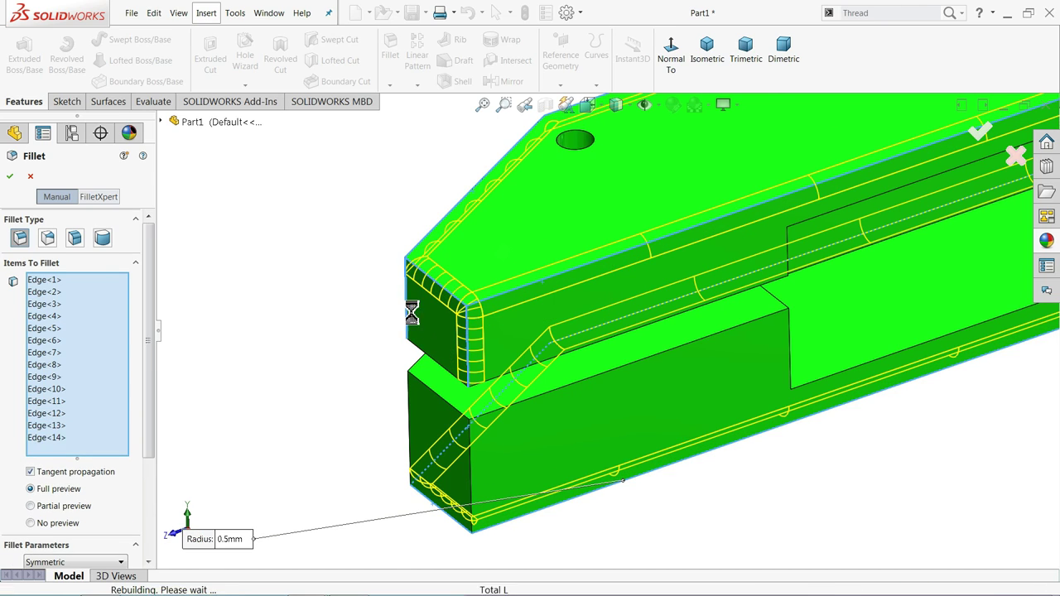
left_click(472, 483)
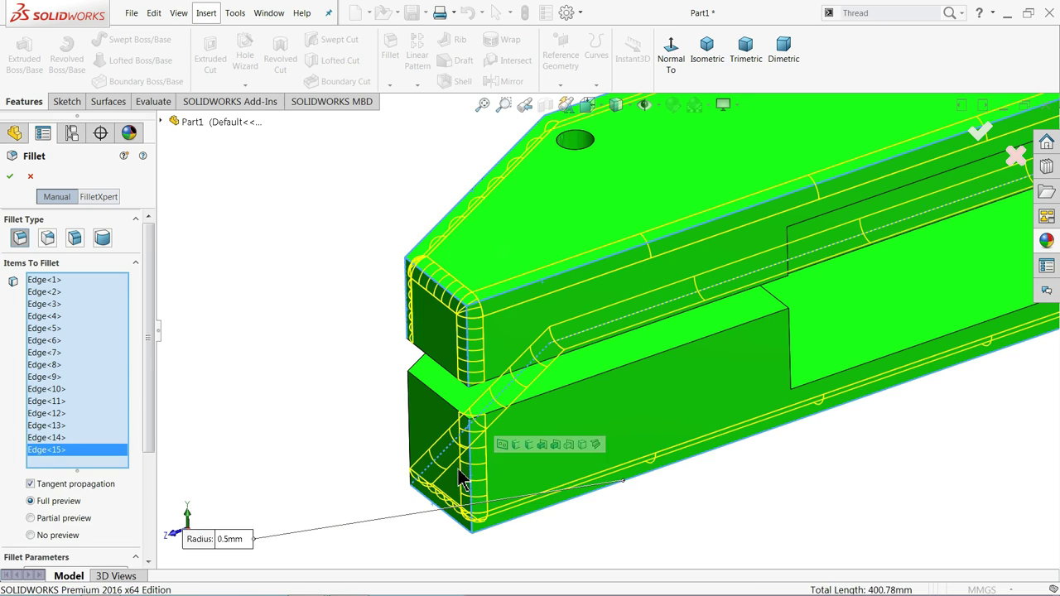
left_click(411, 433)
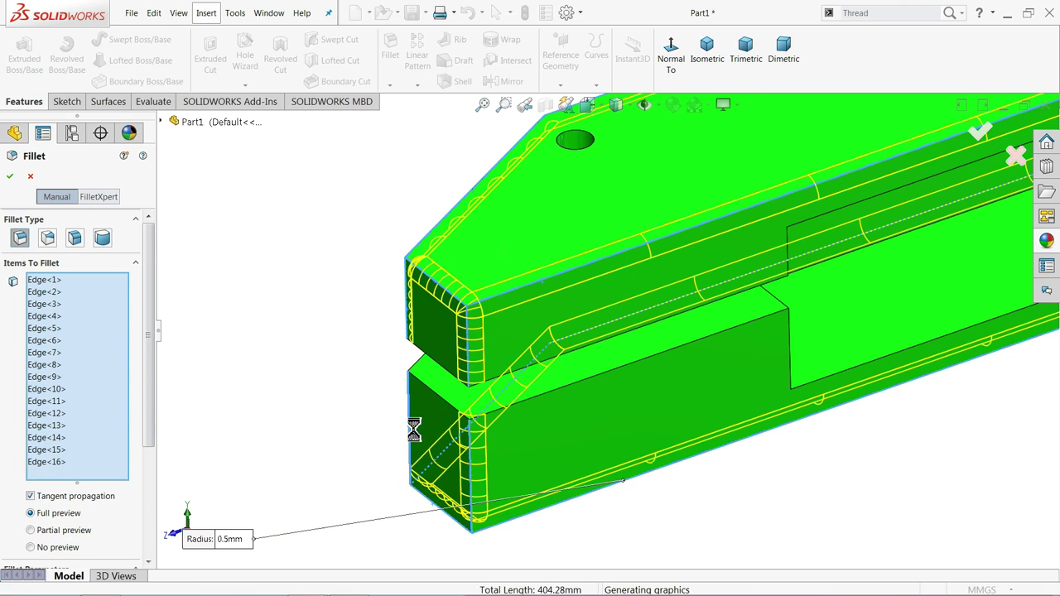
left_click(10, 177)
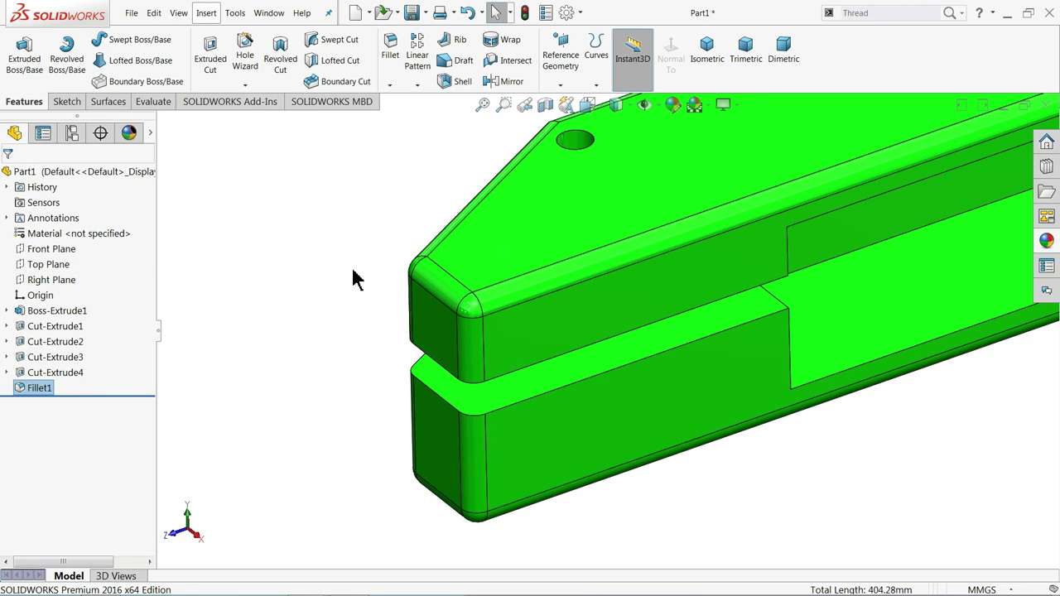
scroll(355, 279, "up", 3)
scroll(356, 282, "up", 2)
scroll(372, 291, "up", 1)
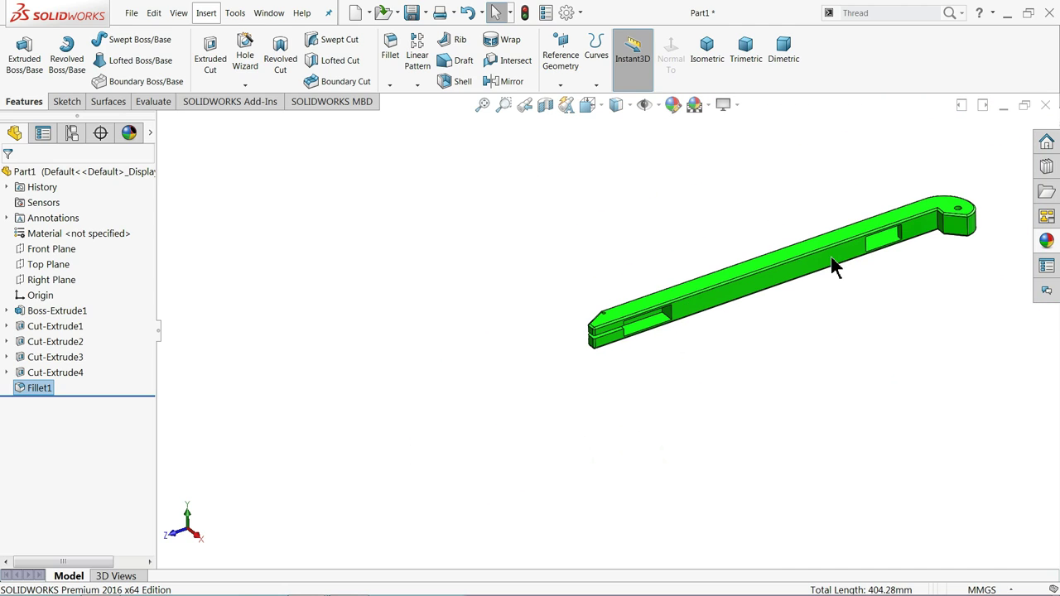
scroll(828, 265, "down", 2)
mouse_move(802, 301)
middle_mouse_down()
mouse_move(759, 268)
mouse_move(793, 337)
mouse_move(761, 315)
mouse_move(773, 337)
middle_mouse_up()
scroll(379, 379, "down", 3)
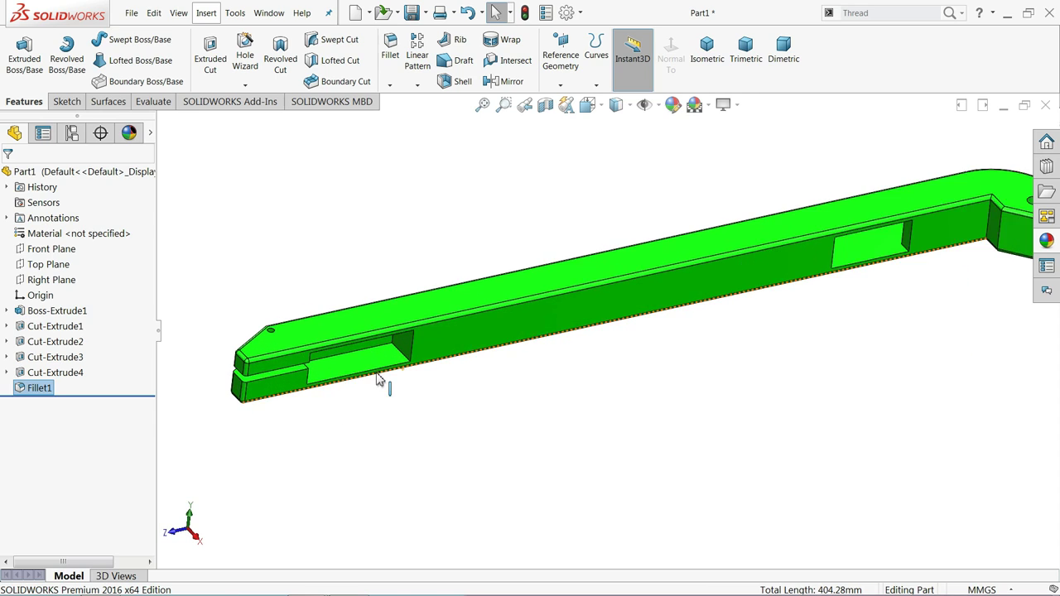
scroll(331, 372, "down", 3)
scroll(296, 362, "down", 3)
scroll(319, 300, "down", 3)
mouse_move(320, 300)
middle_mouse_down()
mouse_move(355, 270)
mouse_move(351, 301)
mouse_move(341, 293)
mouse_move(351, 373)
mouse_move(359, 362)
middle_mouse_up()
scroll(521, 389, "down", 3)
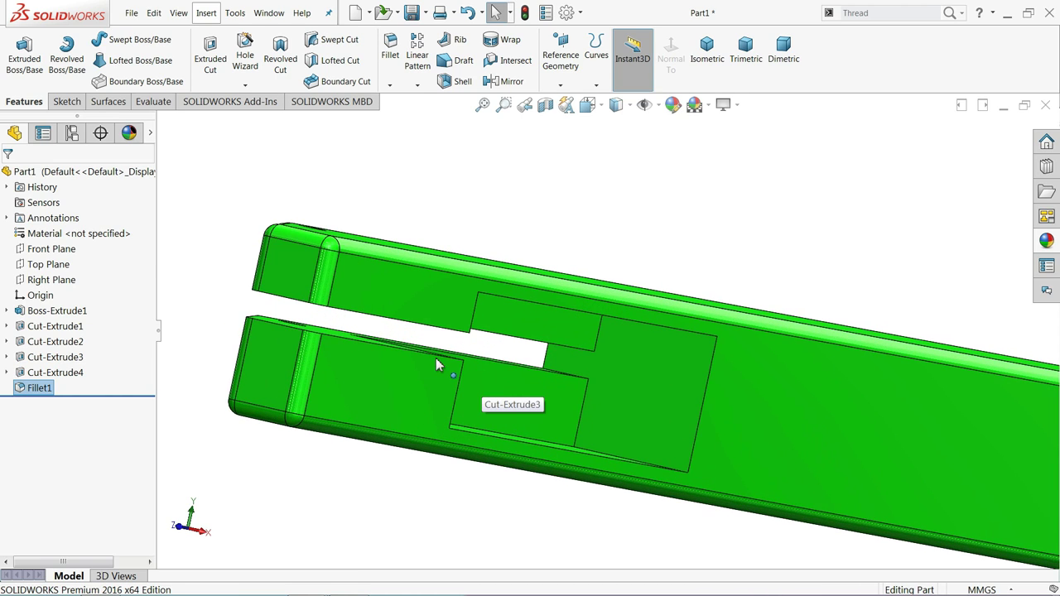
mouse_move(435, 357)
middle_mouse_down()
mouse_move(398, 331)
mouse_move(425, 360)
middle_mouse_up()
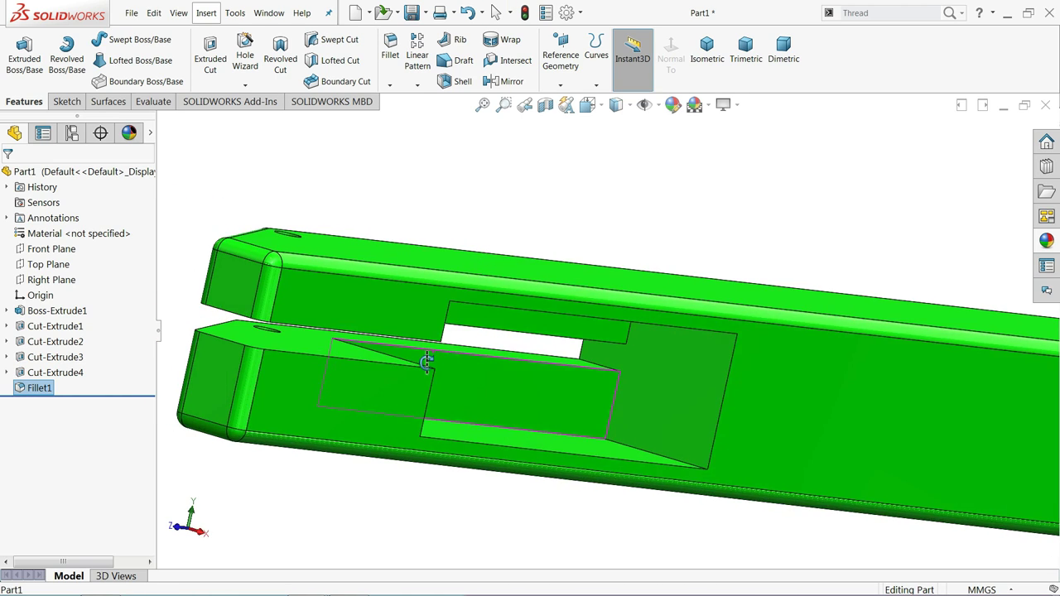
left_click(48, 375)
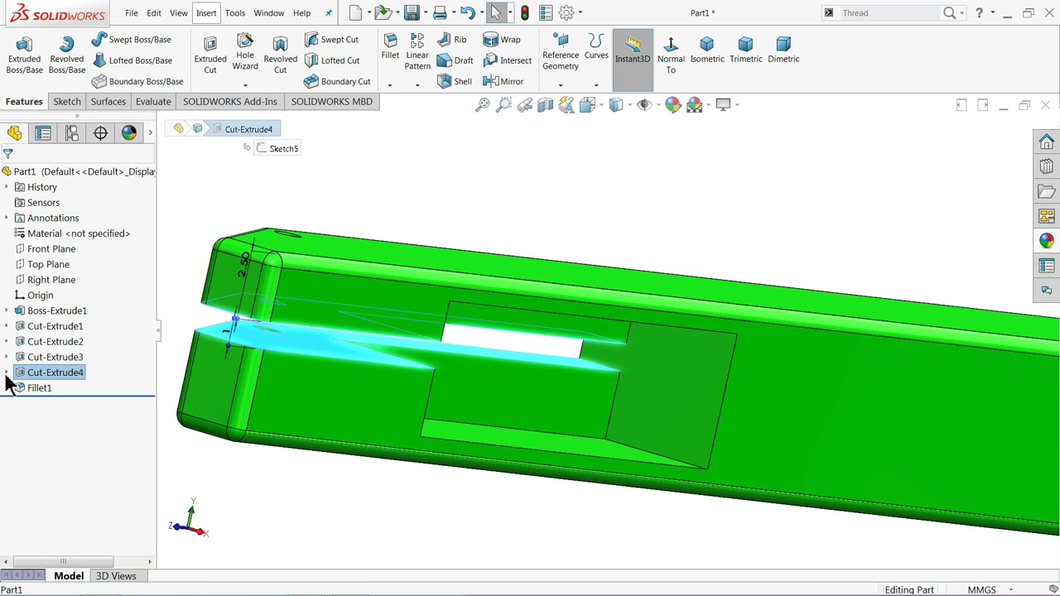
left_click(7, 372)
left_click(38, 386)
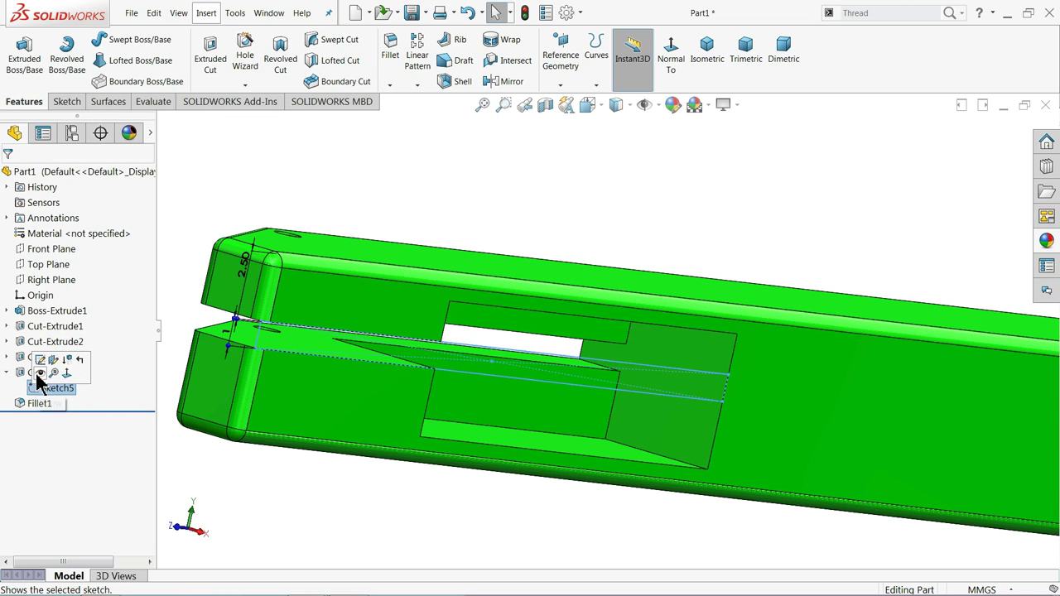
left_click(59, 373)
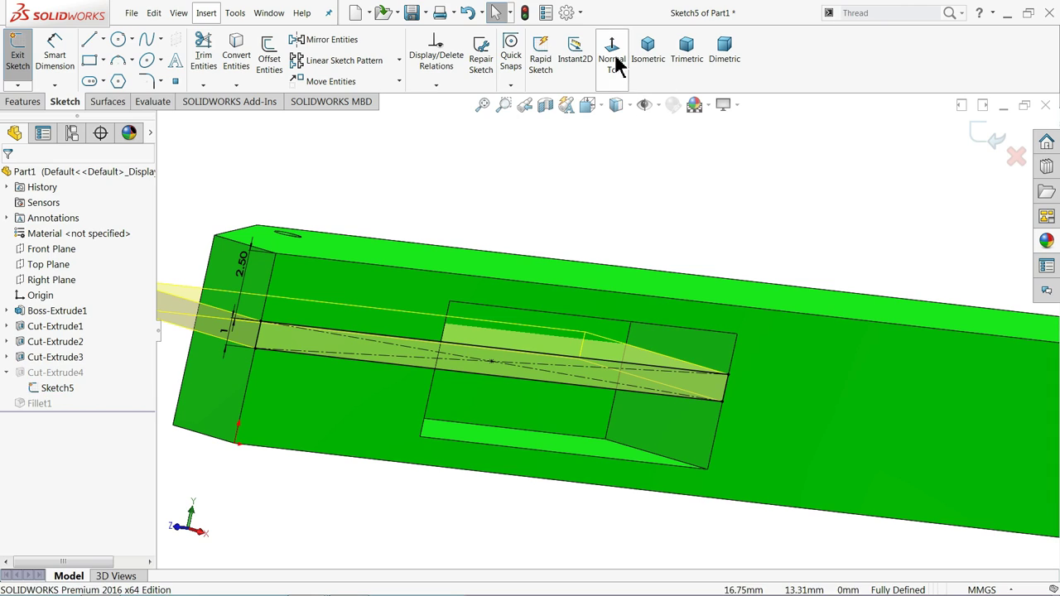
left_click(612, 54)
scroll(371, 322, "down", 1)
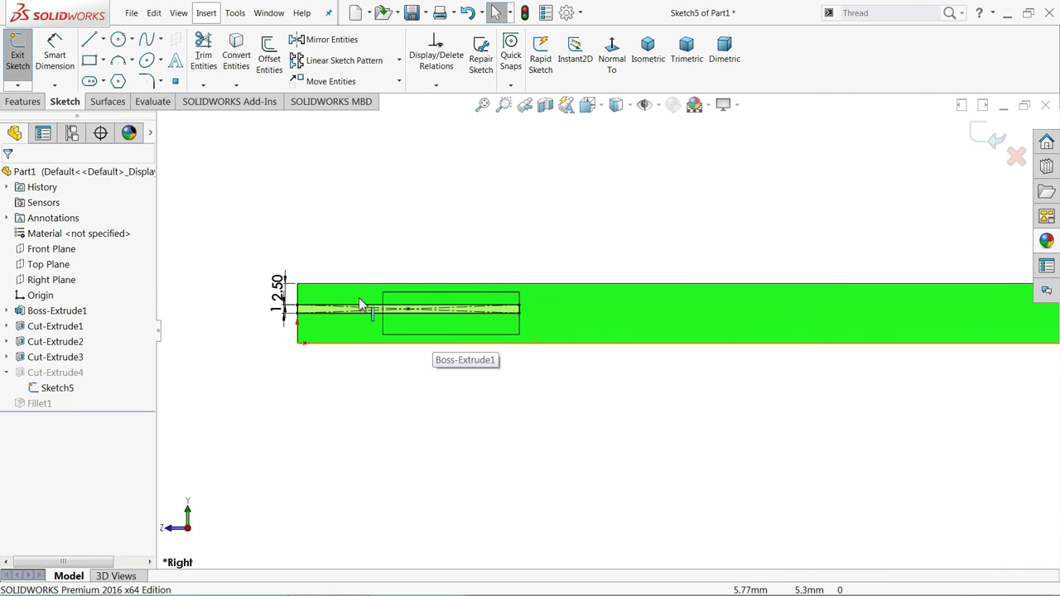
scroll(372, 322, "down", 1)
scroll(372, 322, "down", 1)
scroll(312, 329, "down", 1)
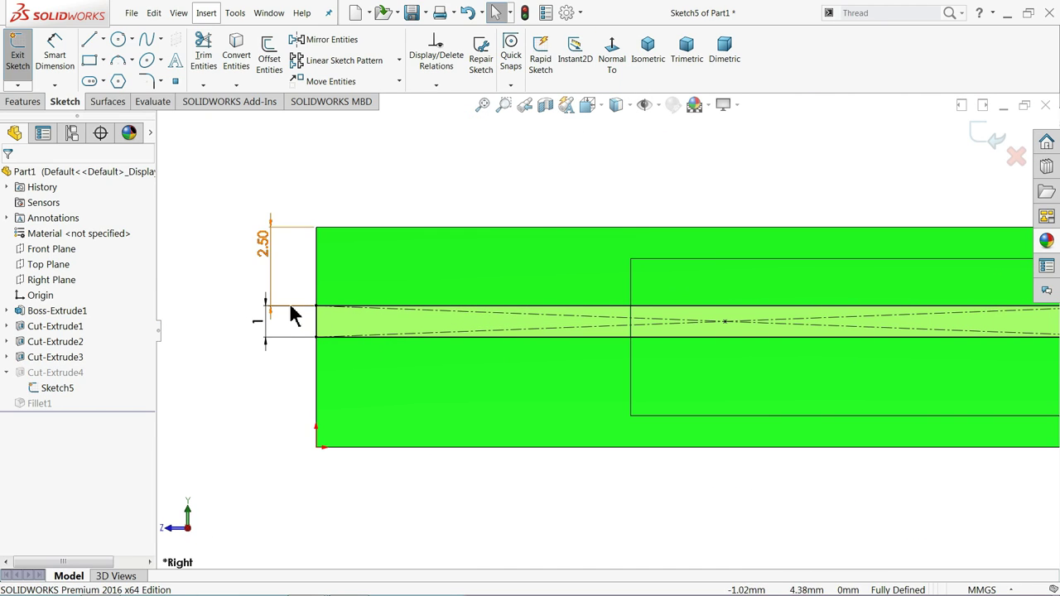
left_click(259, 326)
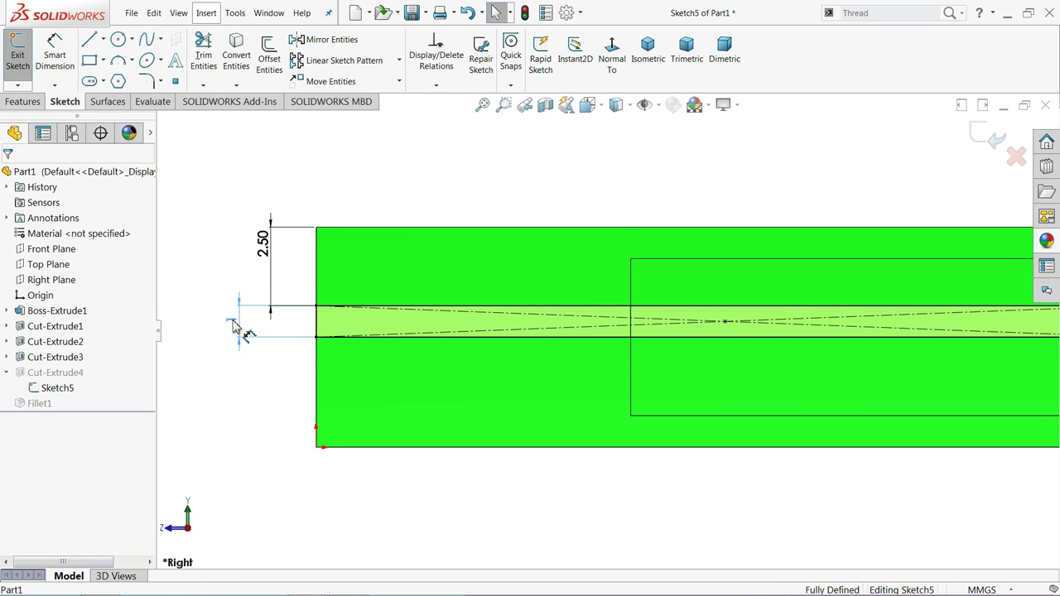
scroll(307, 344, "up", 2)
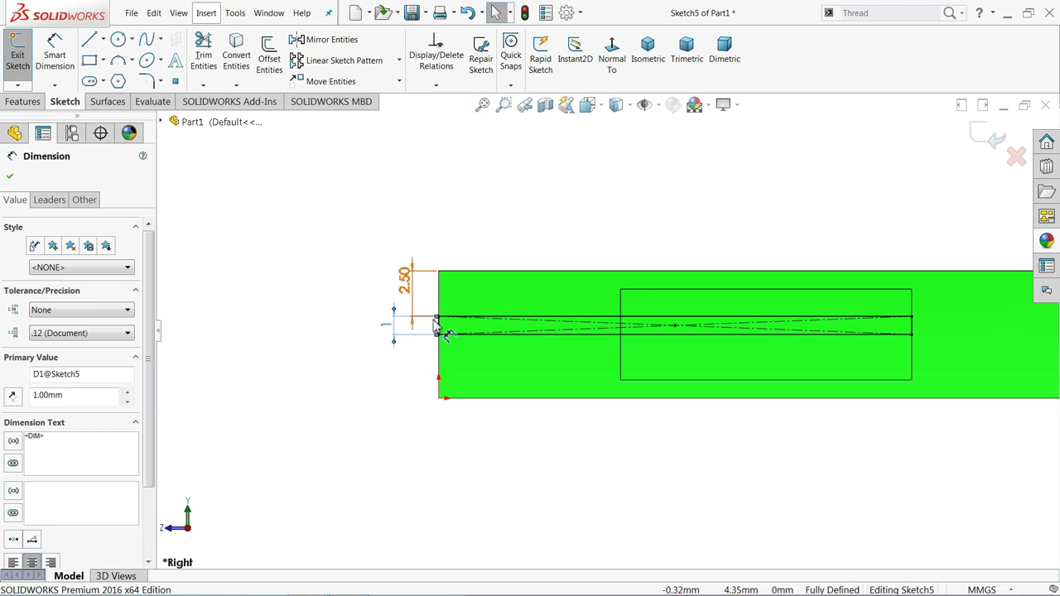
scroll(497, 311, "up", 2)
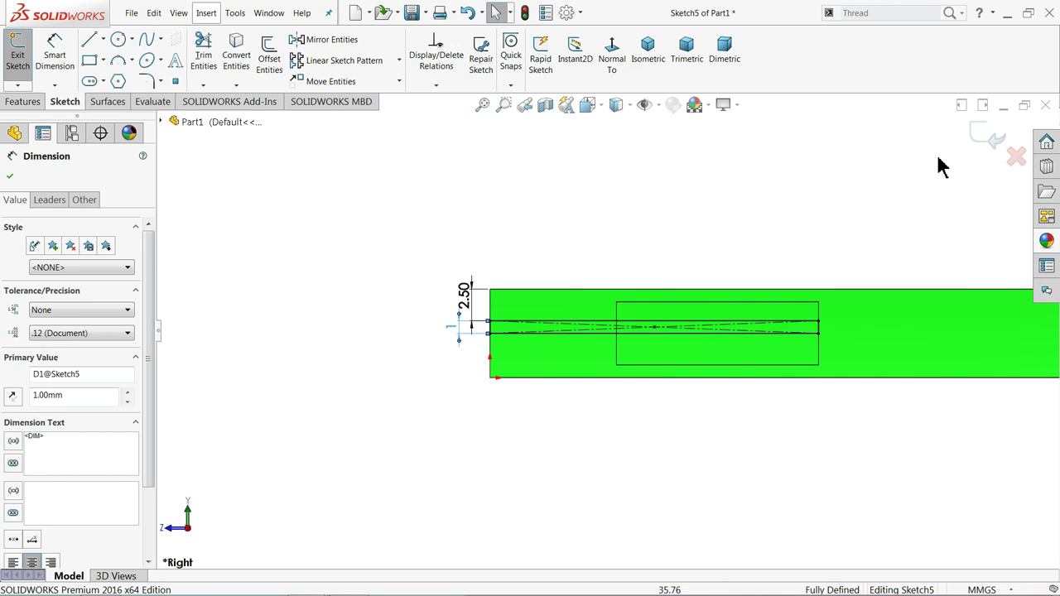
left_click(985, 141)
Step: Open a new sketch on the tip's end face, viewed normal to it
scroll(499, 286, "up", 2)
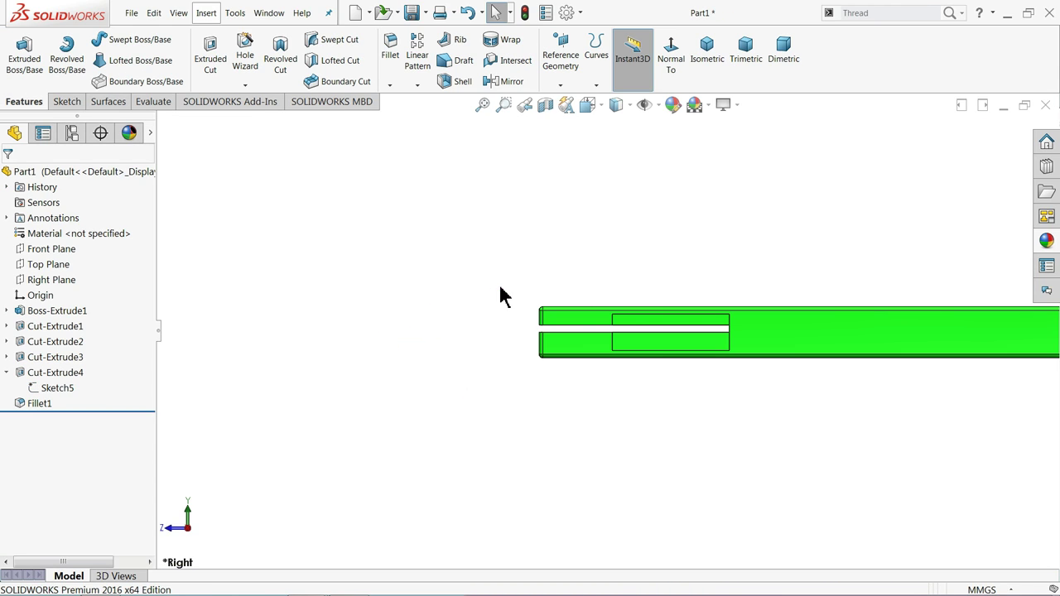
middle_click_drag(506, 290, 559, 354)
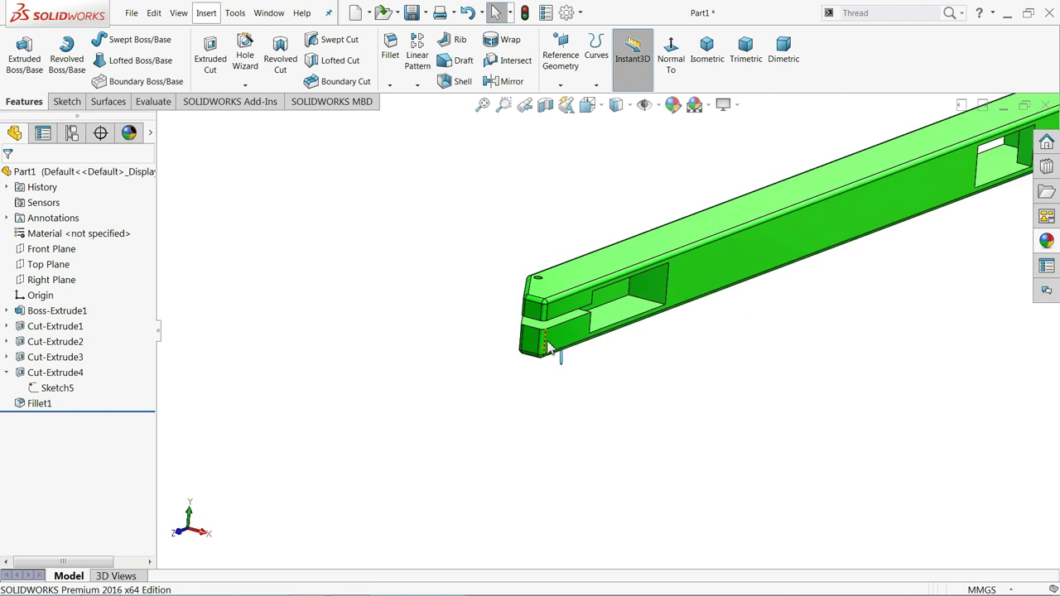
scroll(555, 331, "down", 5)
left_click(531, 290)
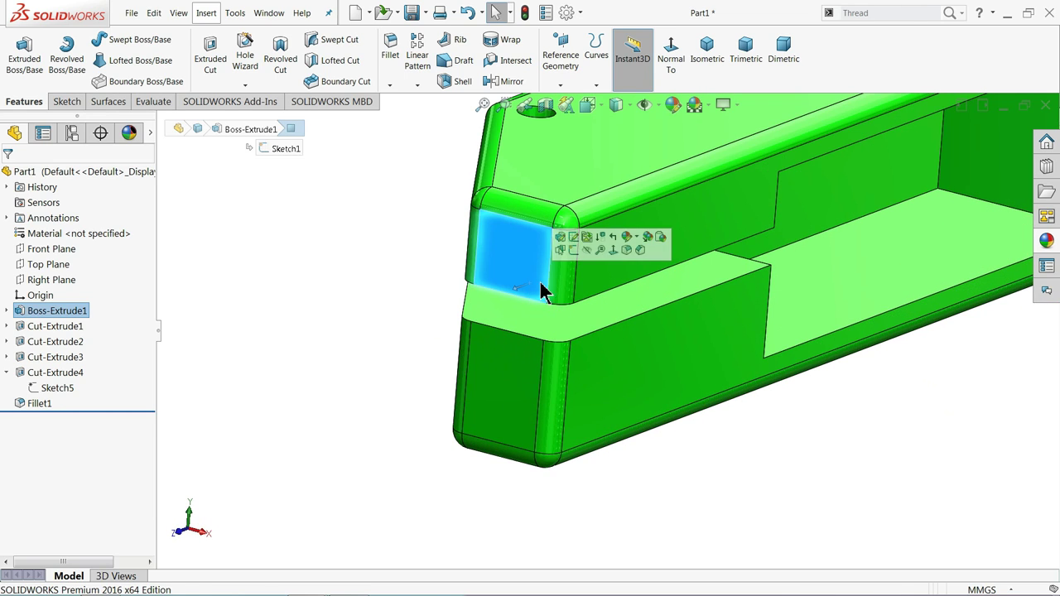
left_click(570, 247)
left_click(610, 51)
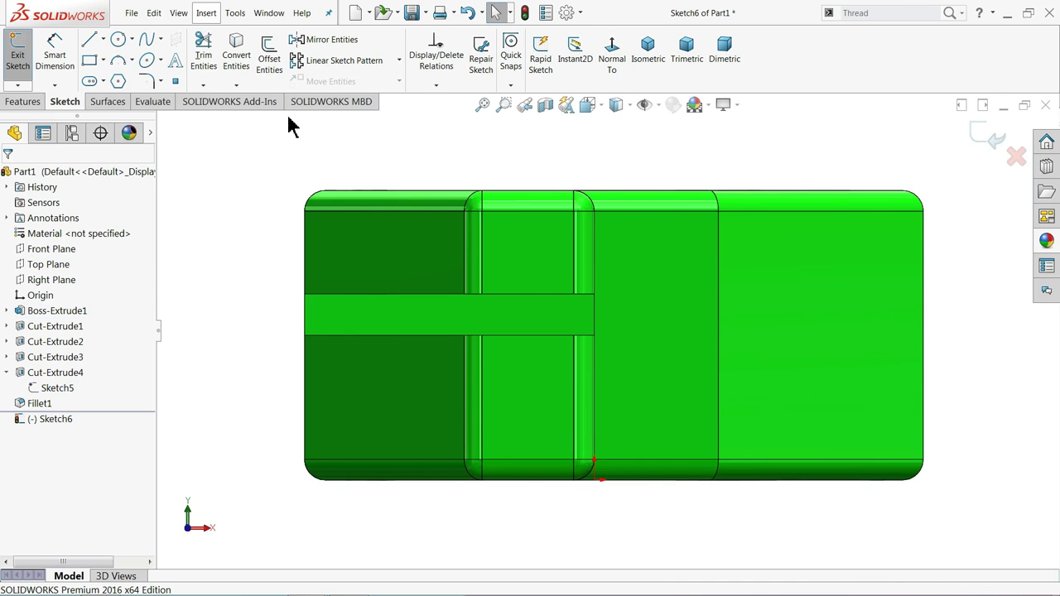
Step: Choose the Centerline tool from the Line dropdown
left_click(116, 47)
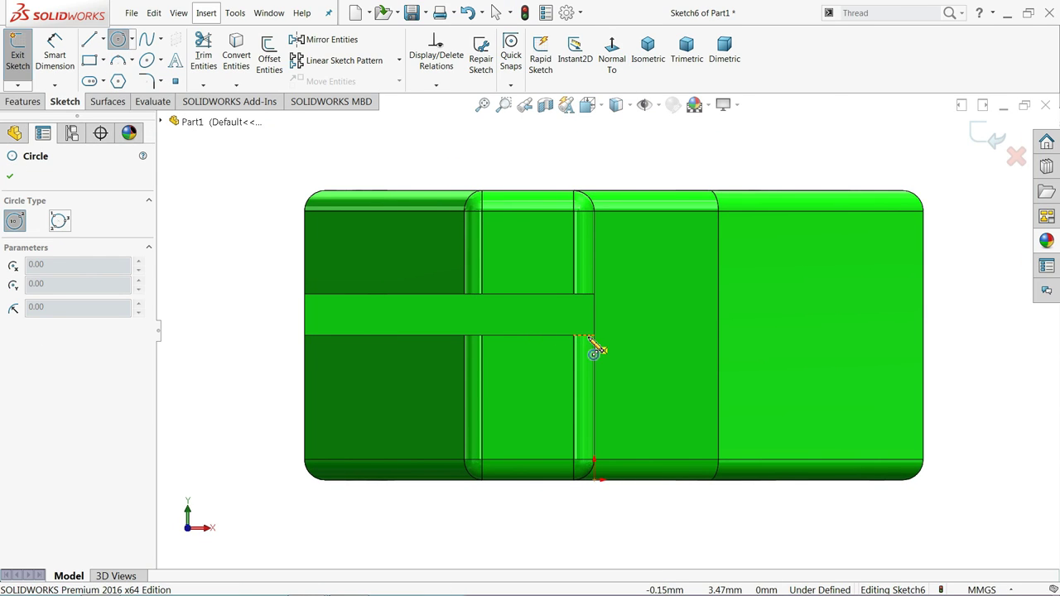
left_click(103, 40)
left_click(106, 73)
scroll(625, 339, "down", 1)
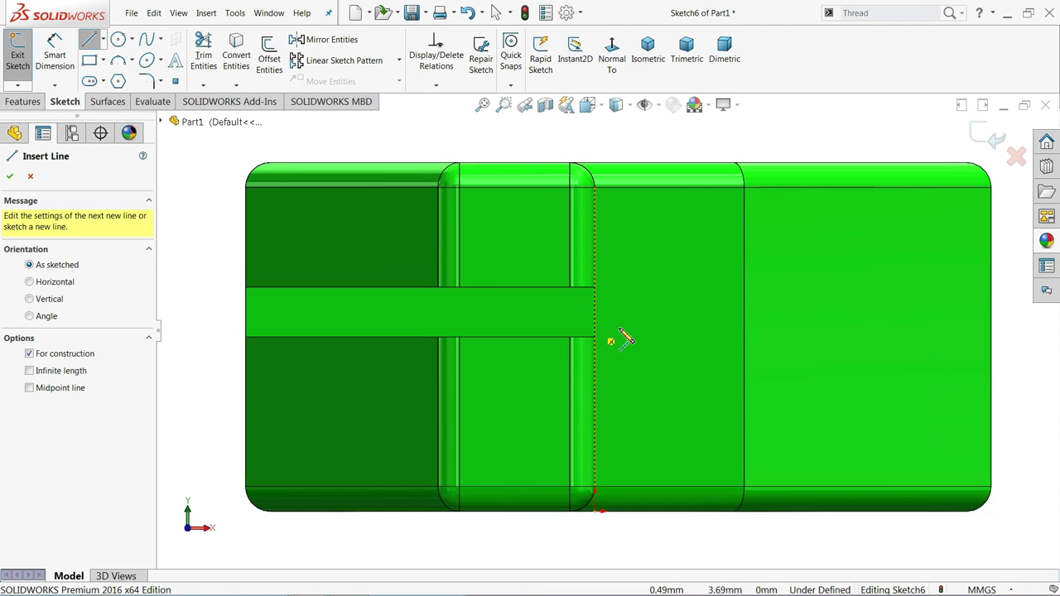
scroll(612, 327, "down", 1)
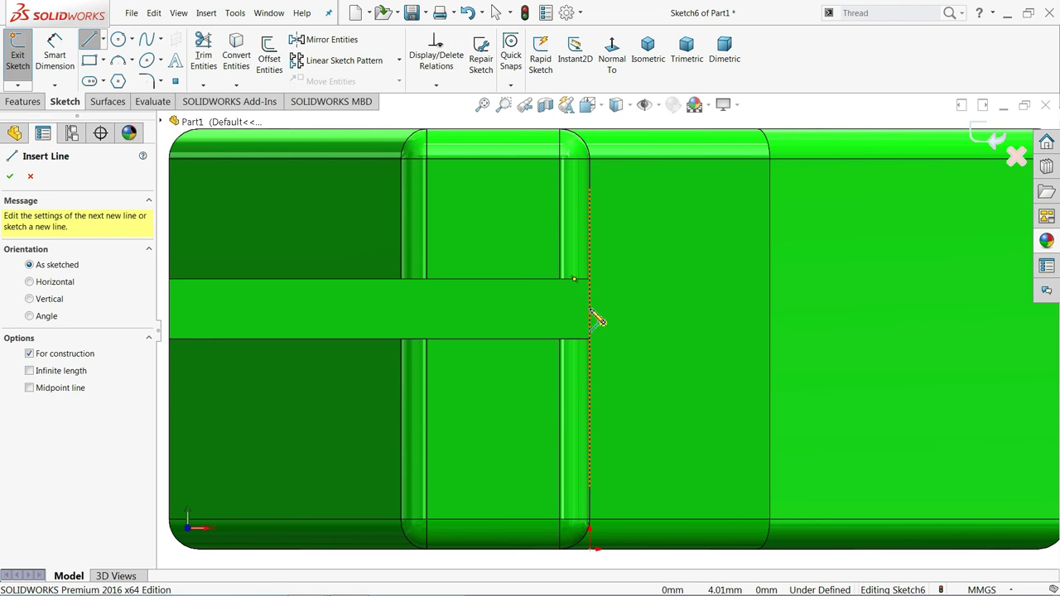
Step: Finish the construction line and draw a circle centred on the slot edge at the hook end
left_click(56, 58)
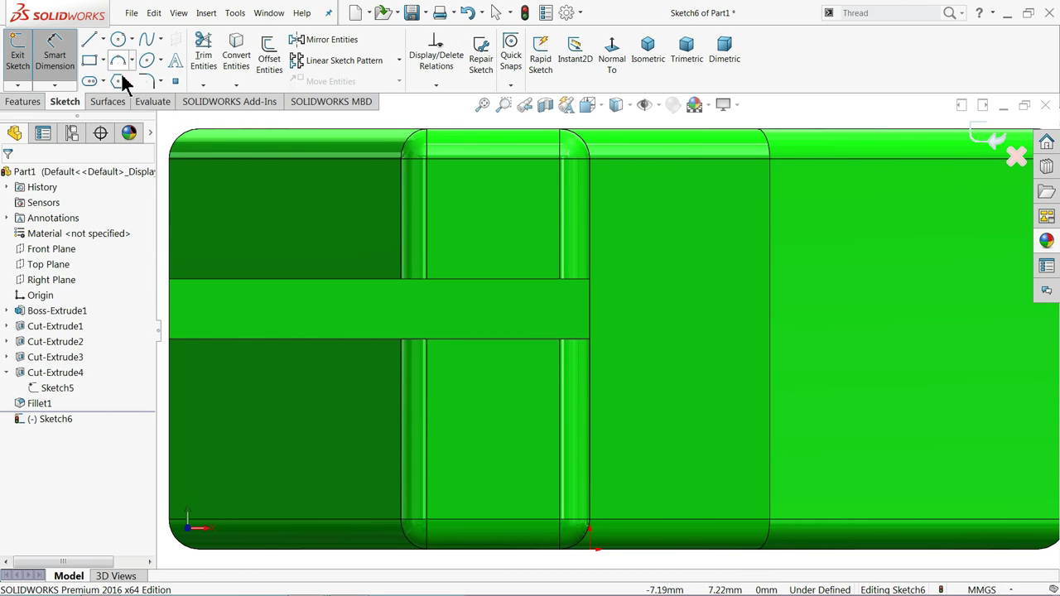
left_click(117, 38)
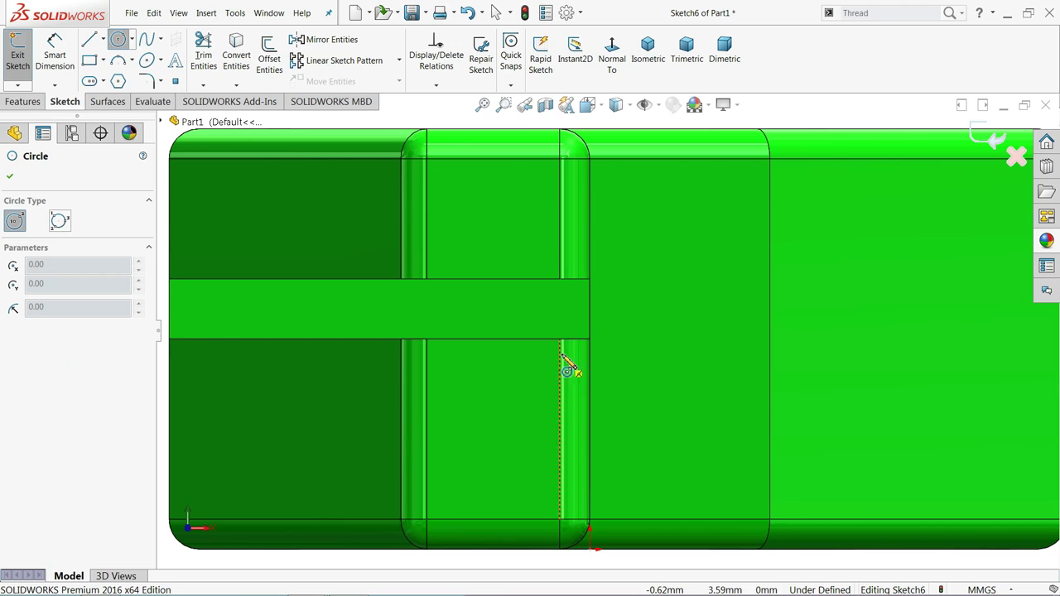
left_click(547, 311)
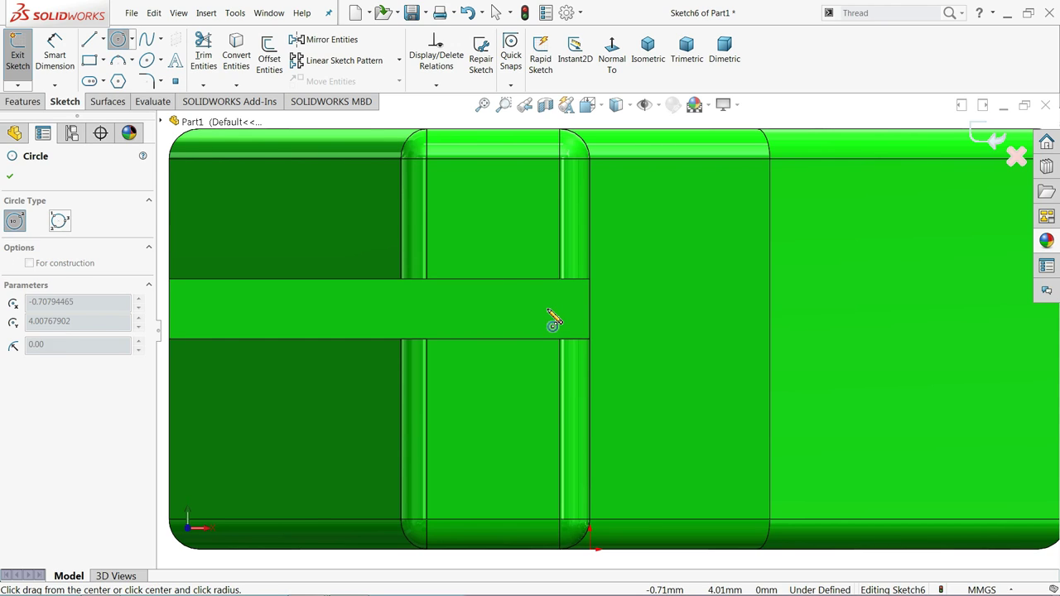
left_click(540, 262)
Step: Dimension the circle's diameter to 2 mm
left_click(55, 54)
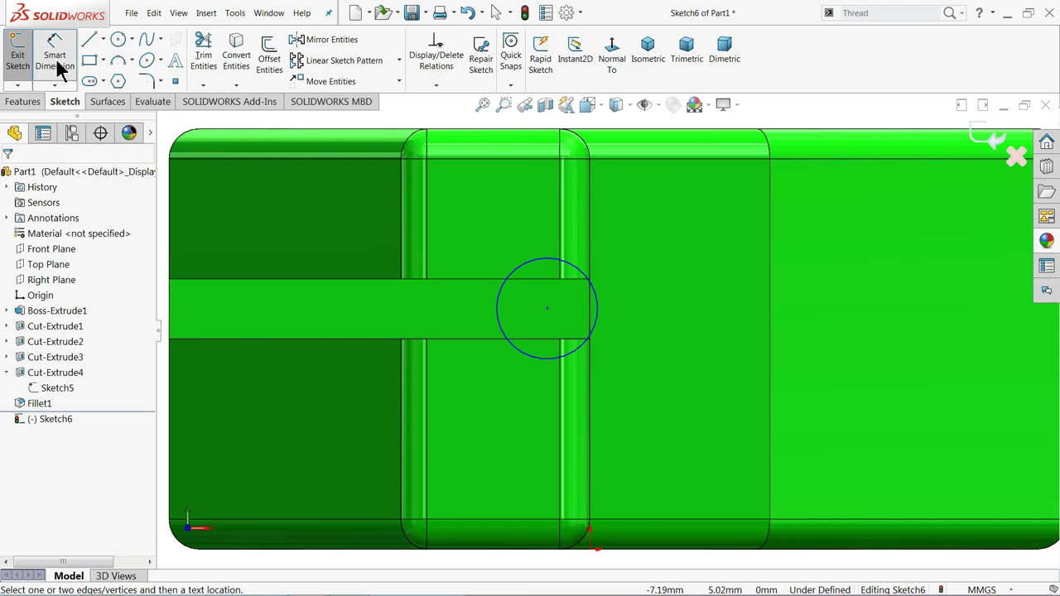
left_click(598, 323)
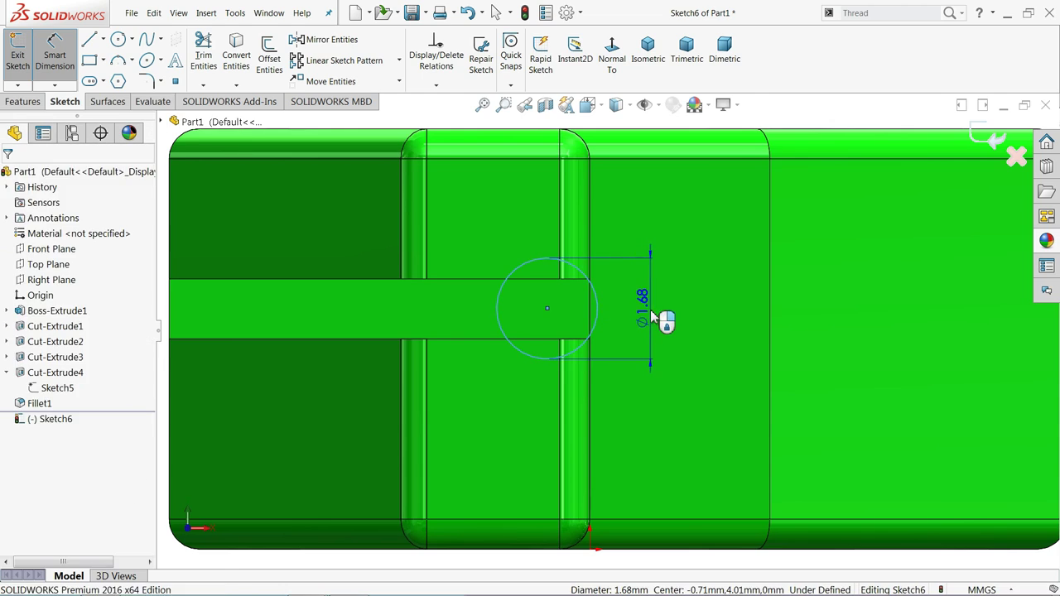
left_click(651, 318)
type("2")
key("Return")
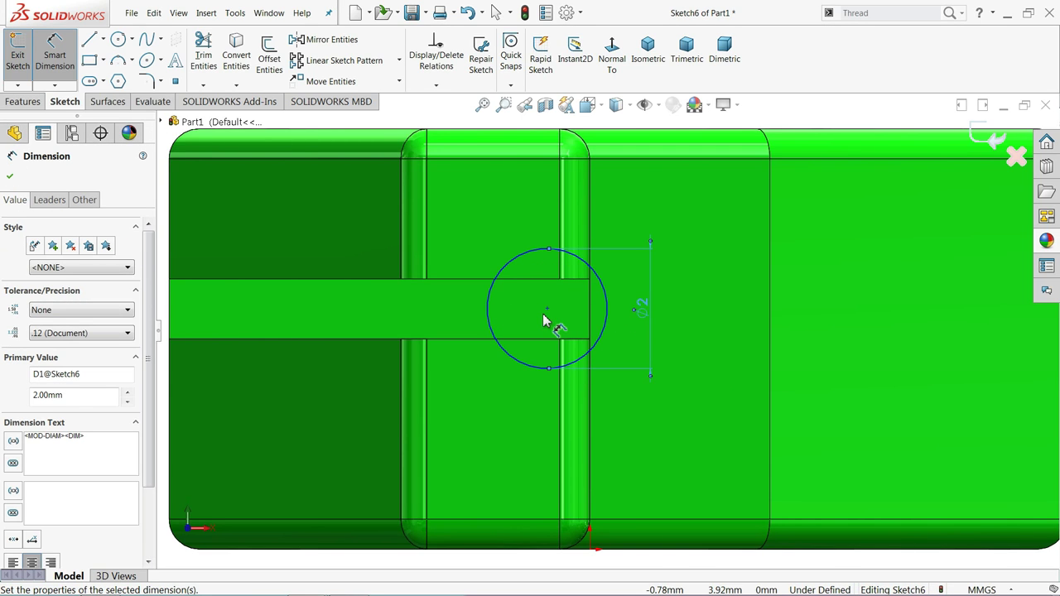
Step: Locate the circle centre 0.95 mm from the vertical pad edge
left_click(546, 309)
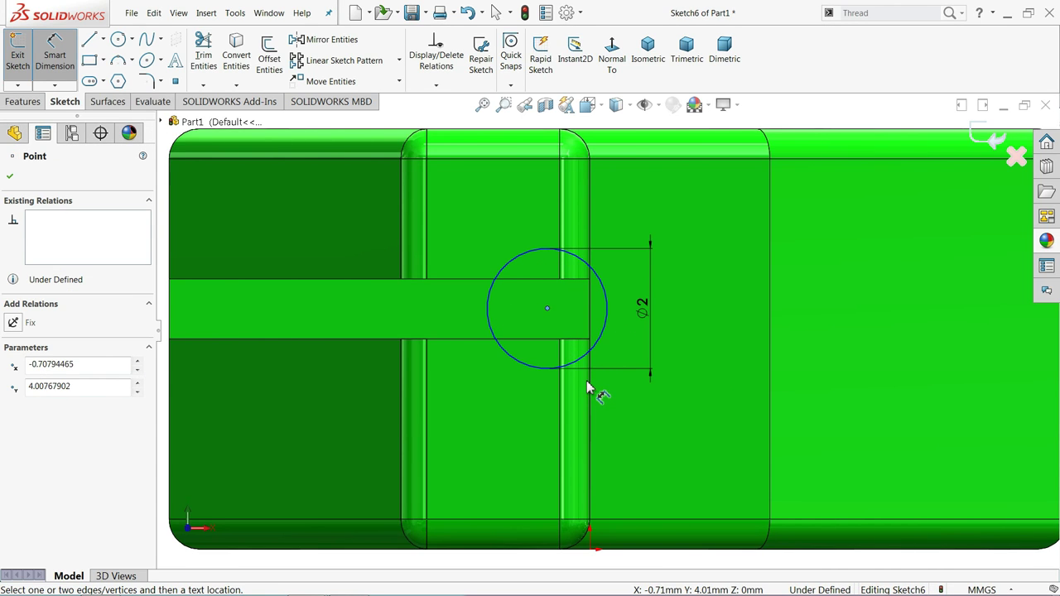
left_click(591, 396)
scroll(588, 323, "up", 2)
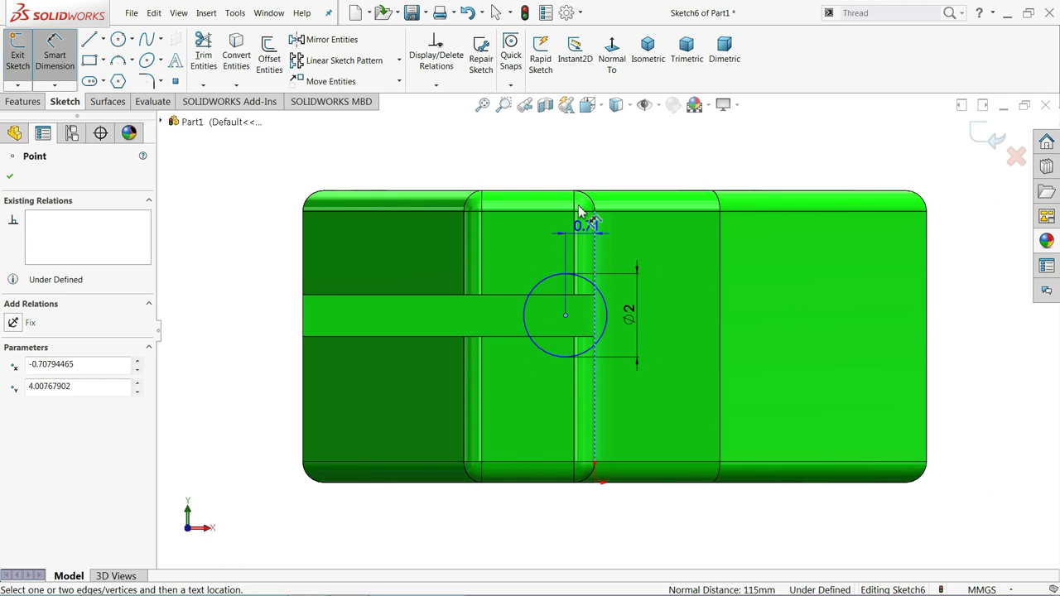
left_click(582, 145)
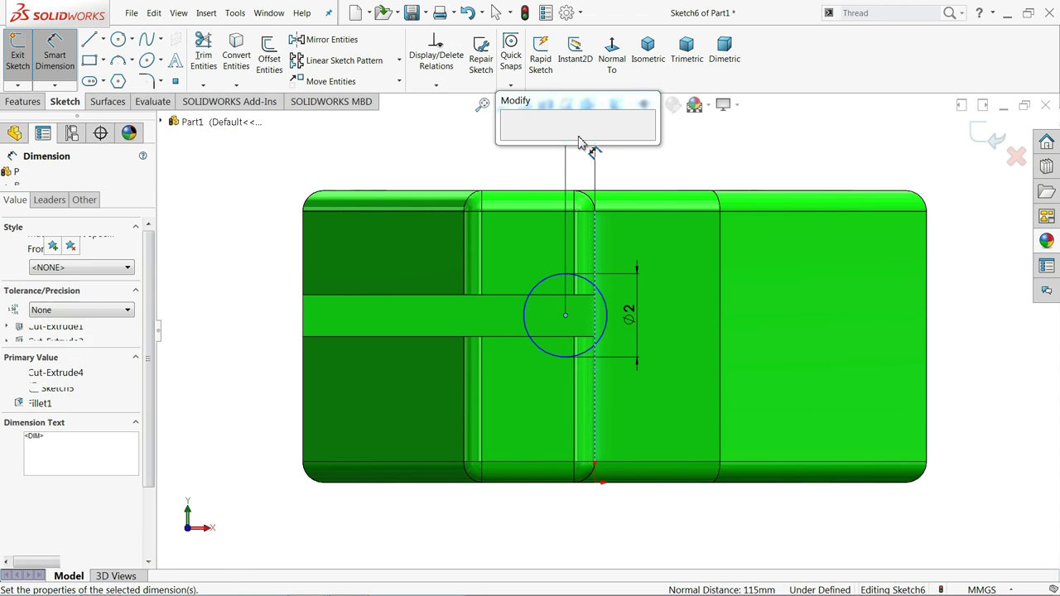
type("0.95")
key("Return")
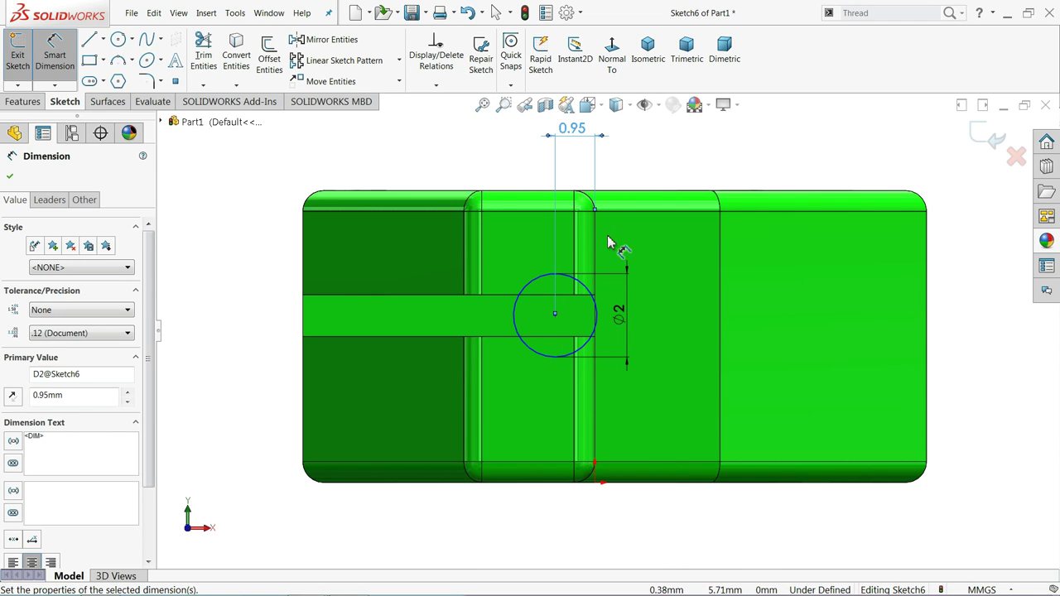
Step: Locate the circle centre 0.50 mm from the slot edge, fully defining the sketch
scroll(610, 273, "down", 1)
scroll(571, 339, "down", 2)
scroll(546, 350, "down", 1)
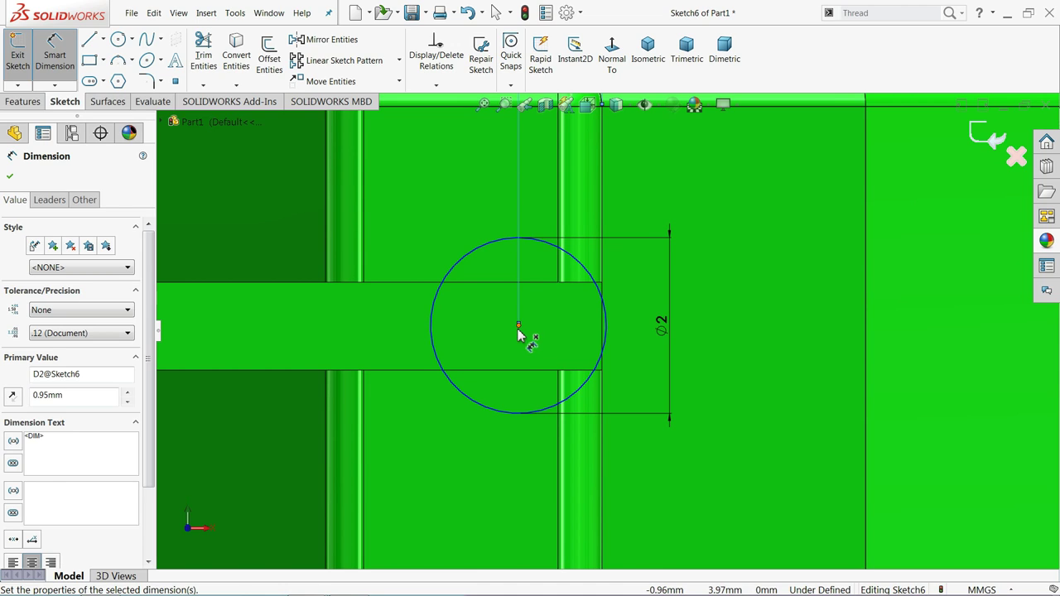
left_click(518, 327)
left_click(548, 284)
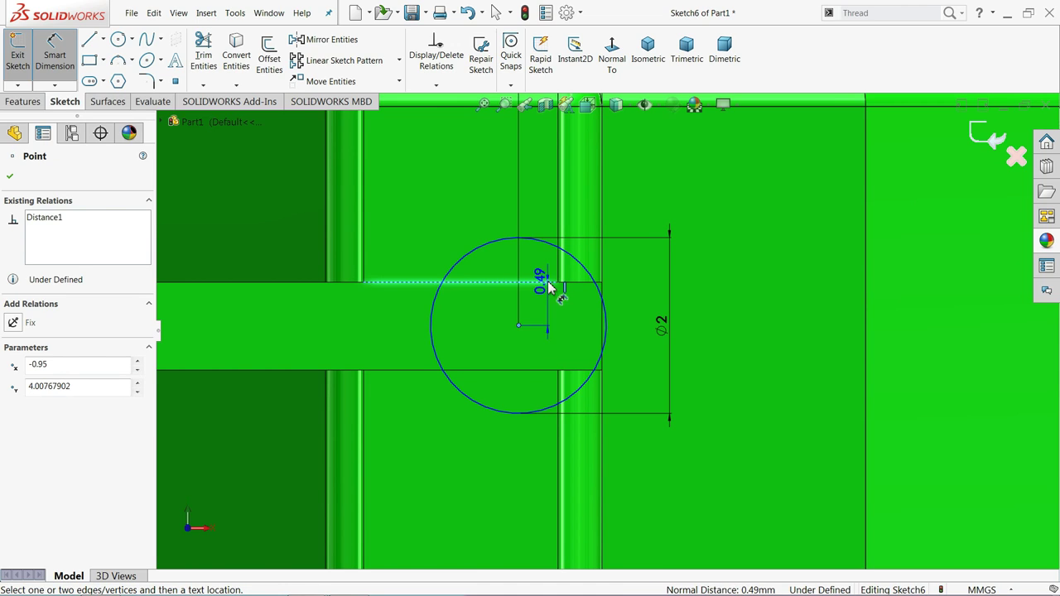
left_click(357, 308)
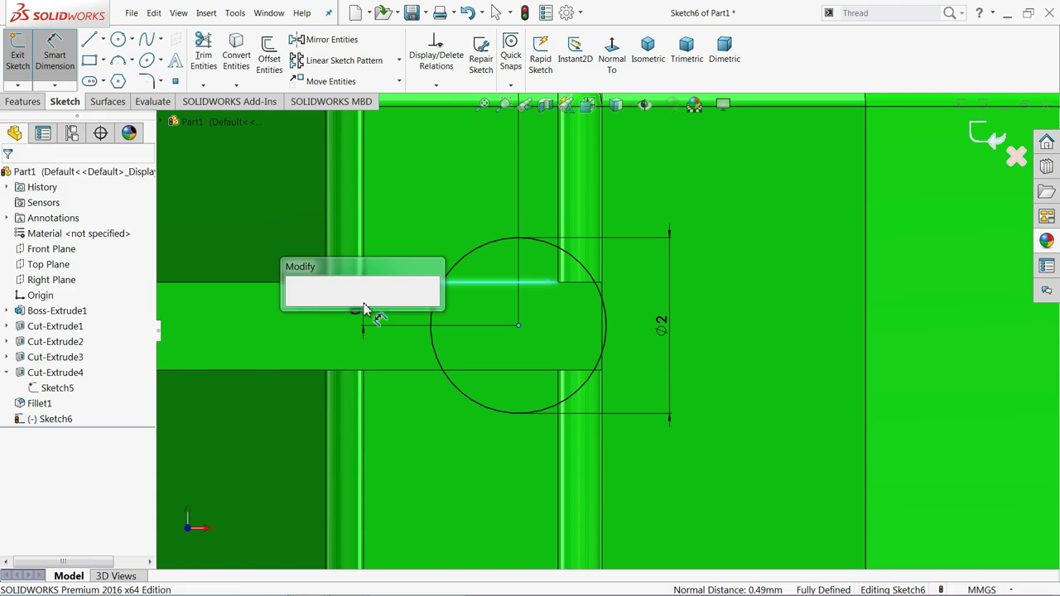
type("0.5")
key("Return")
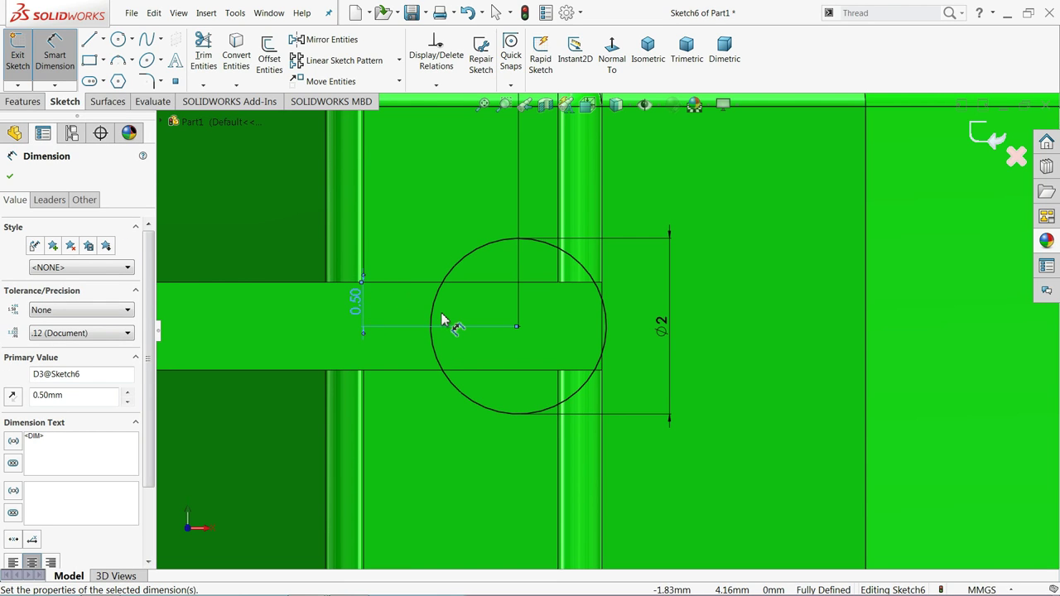
scroll(547, 337, "up", 2)
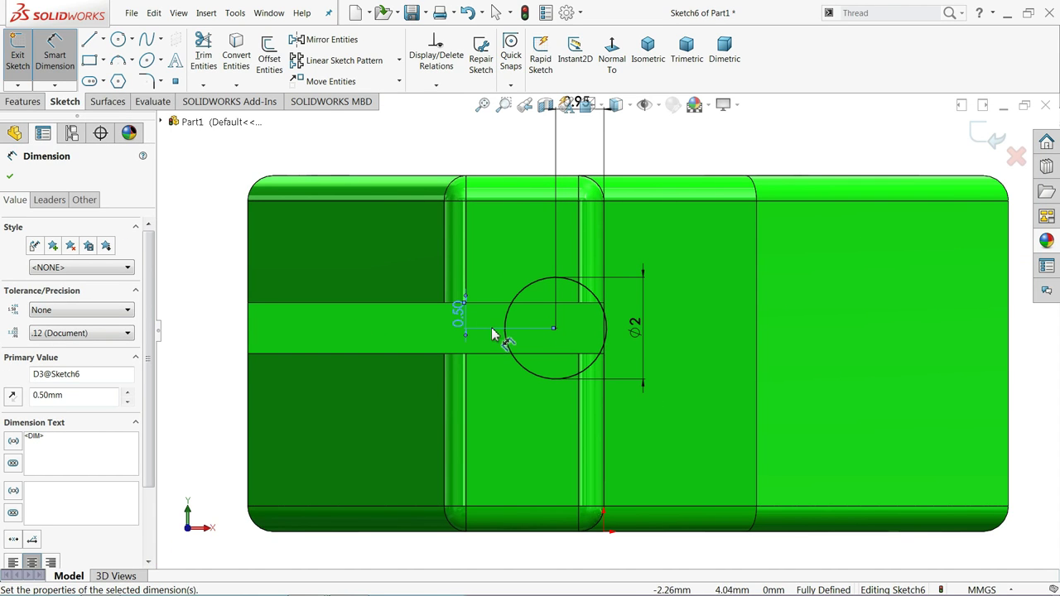
left_click(432, 161)
Step: Extrude-cut the circle Up To Surface, ending at the inner slot face
left_click(22, 101)
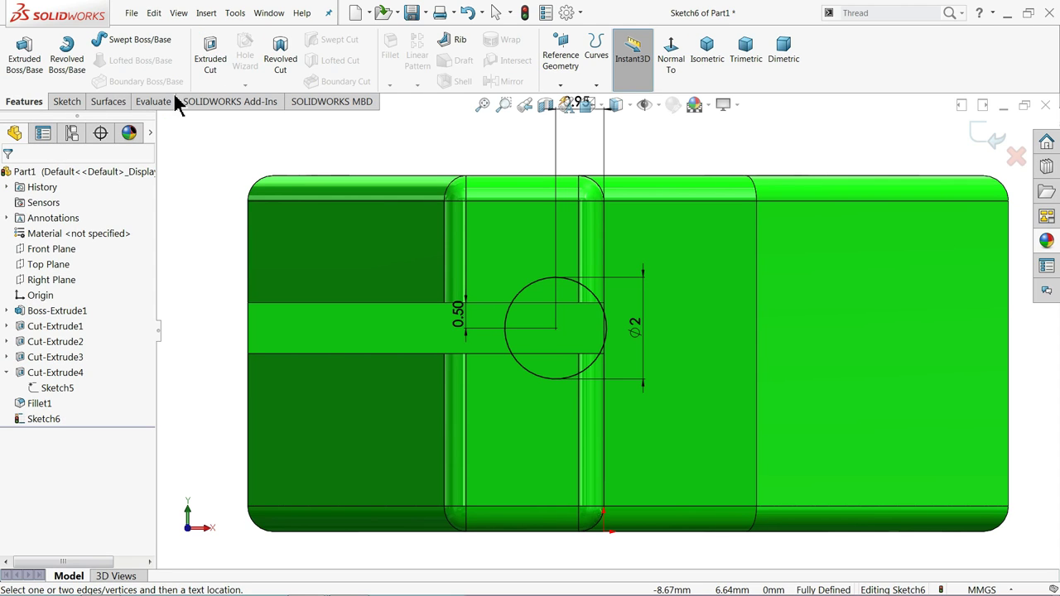
left_click(210, 58)
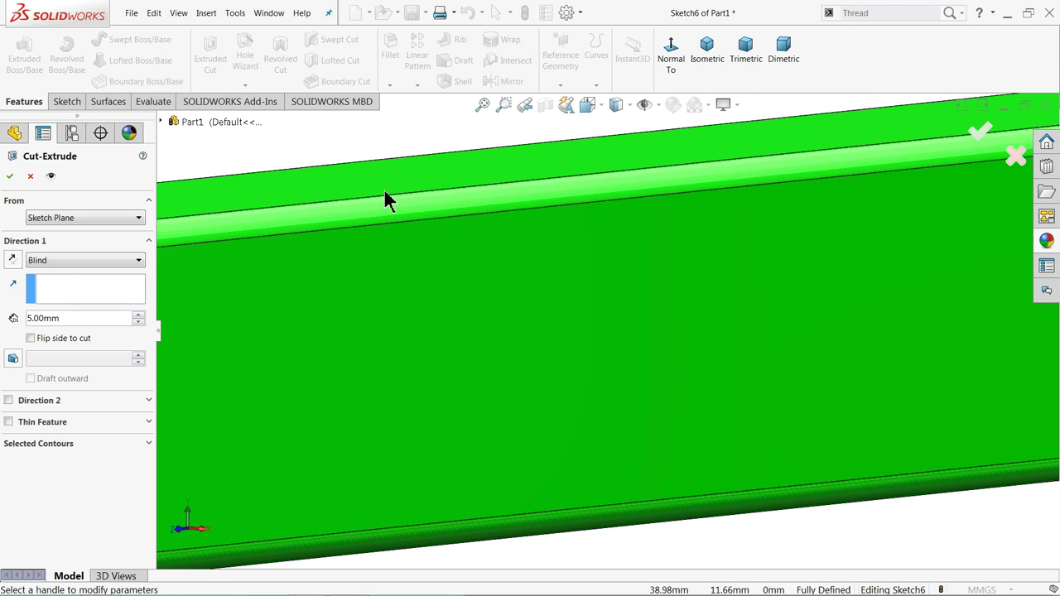
scroll(424, 375, "down", 3)
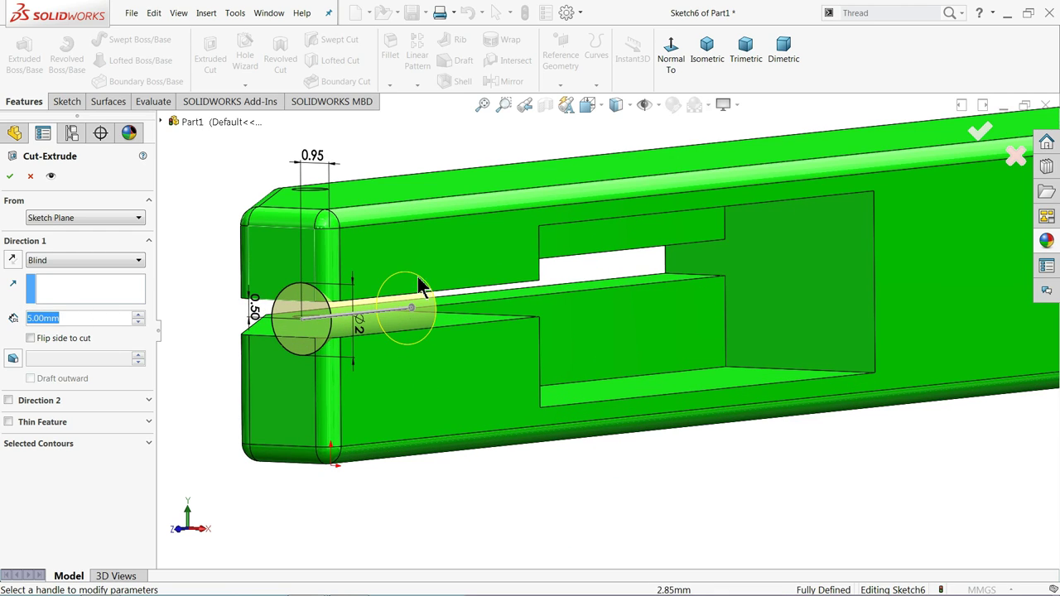
mouse_move(420, 284)
middle_mouse_down()
mouse_move(362, 279)
mouse_move(257, 313)
middle_mouse_up()
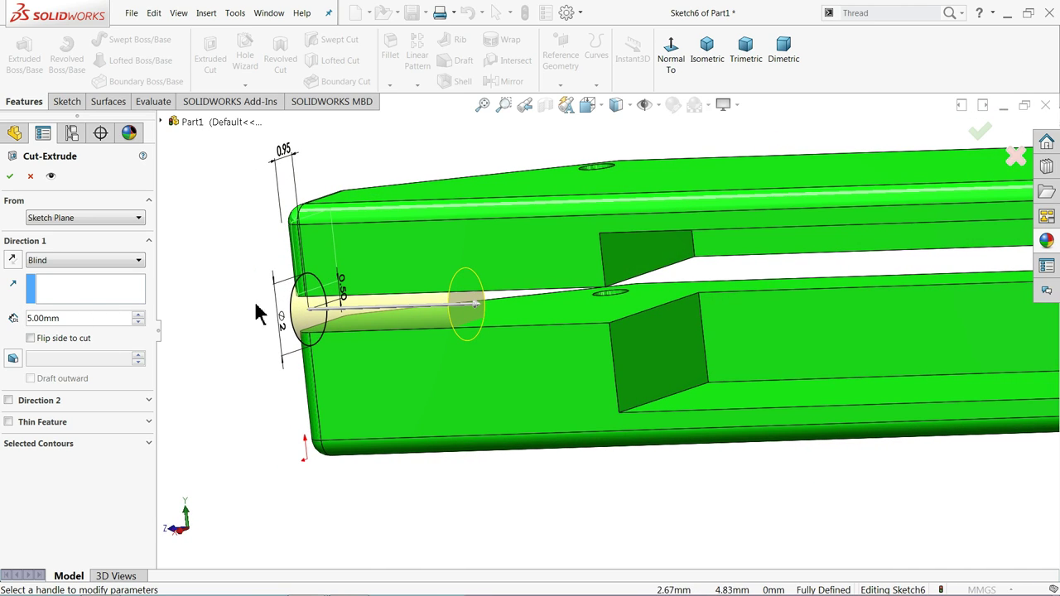
left_click(95, 261)
left_click(66, 327)
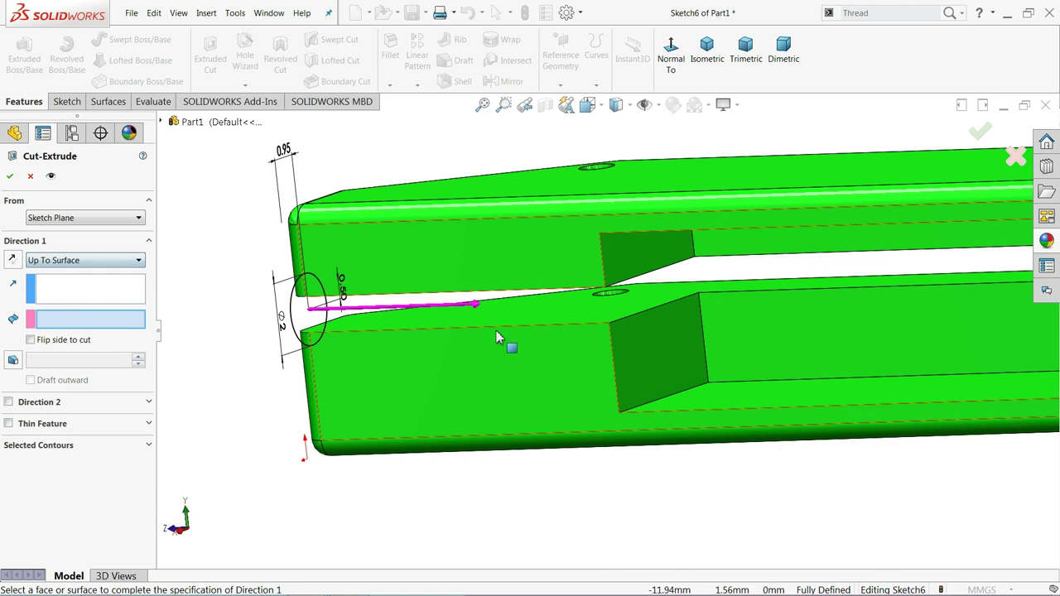
left_click(658, 348)
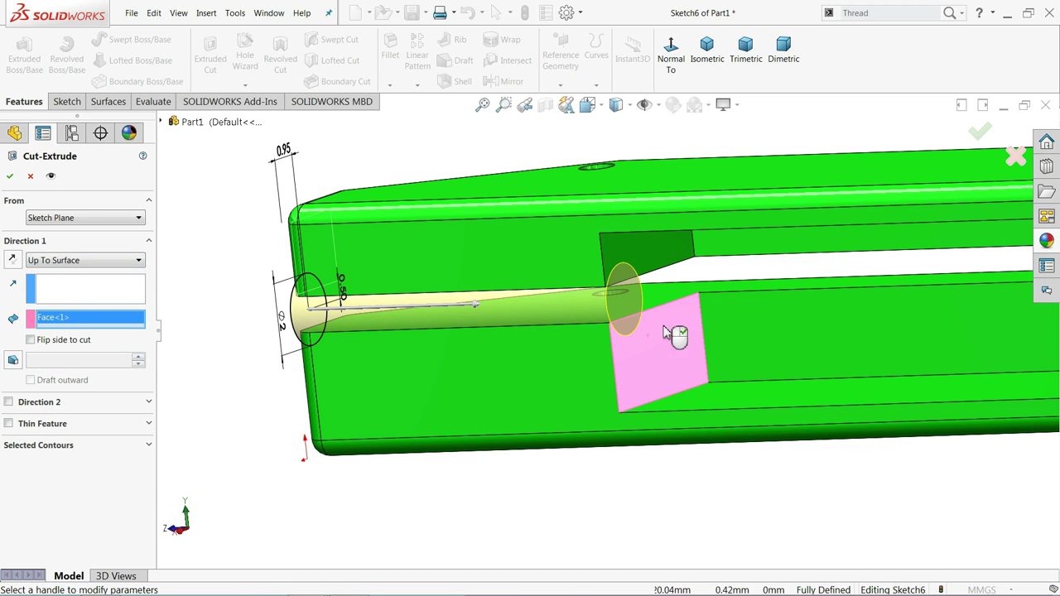
left_click(12, 177)
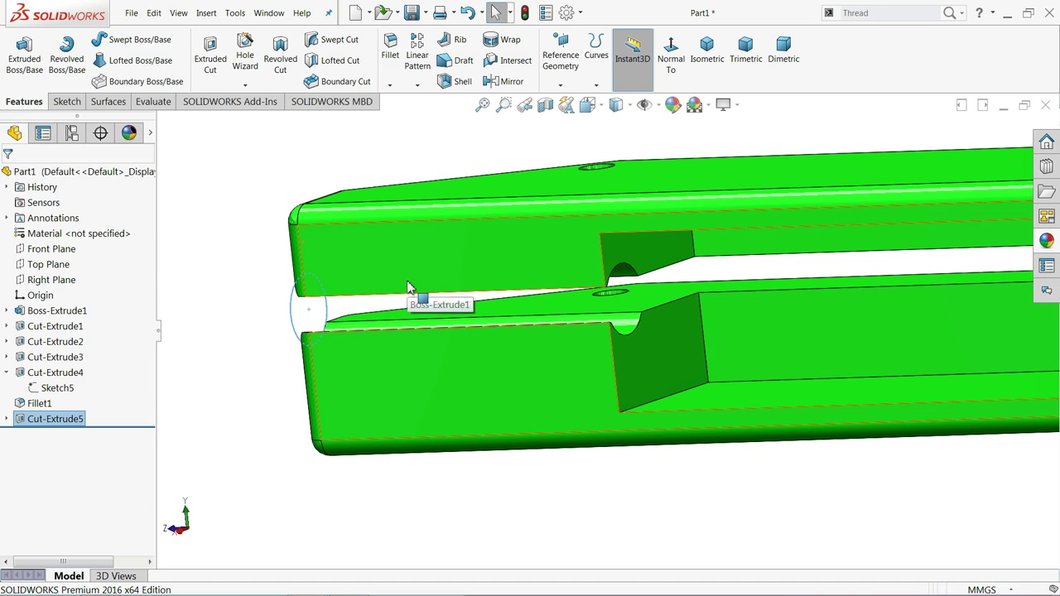
Step: Orbit and zoom to inspect the new groove, ending on a closer side view of the arm
mouse_move(415, 301)
middle_mouse_down()
mouse_move(499, 287)
mouse_move(451, 304)
mouse_move(447, 338)
middle_mouse_up()
left_click(214, 208)
scroll(447, 301, "up", 2)
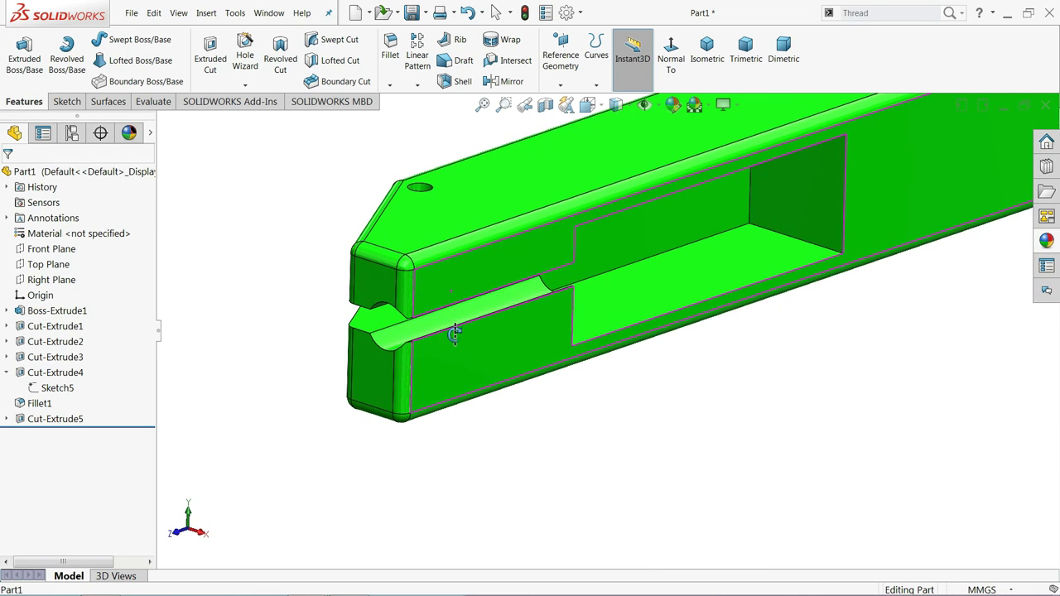
scroll(447, 331, "up", 1)
scroll(445, 323, "up", 1)
scroll(446, 324, "up", 1)
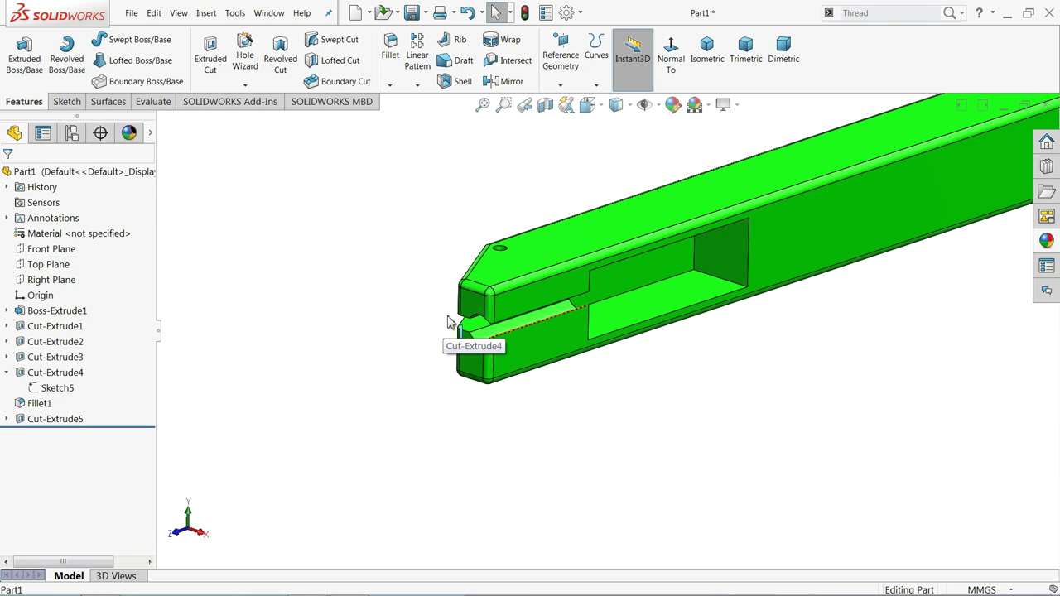
scroll(448, 323, "up", 1)
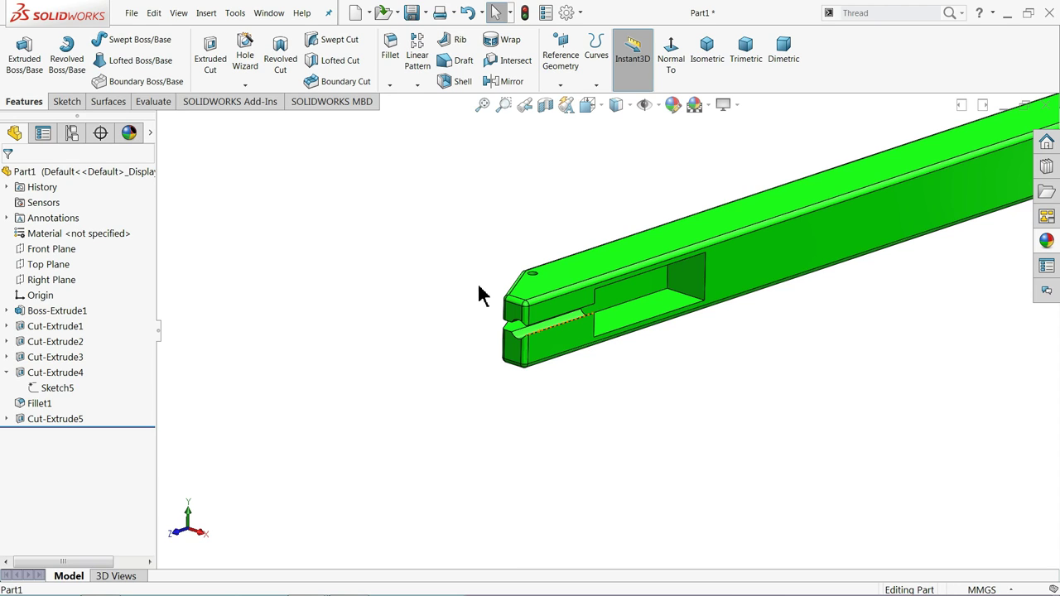
scroll(717, 319, "up", 1)
scroll(729, 309, "up", 1)
scroll(839, 237, "down", 1)
scroll(769, 284, "down", 2)
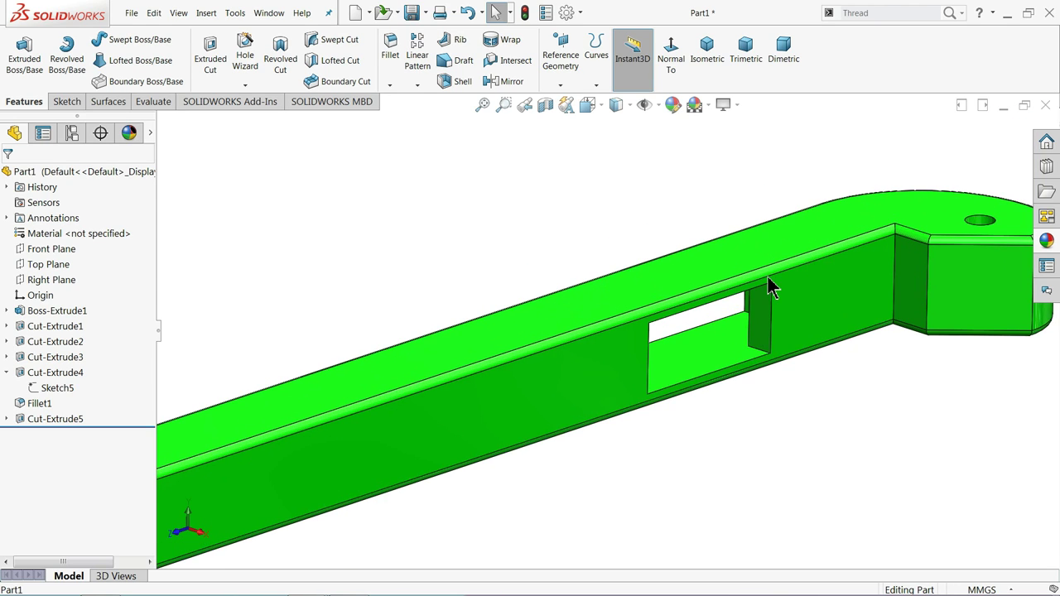
mouse_move(769, 284)
middle_mouse_down()
mouse_move(754, 251)
mouse_move(695, 281)
middle_mouse_up()
Step: Start a sketch on the arm's top face, view it normal, and draw a corner rectangle across the shaft
left_click(691, 273)
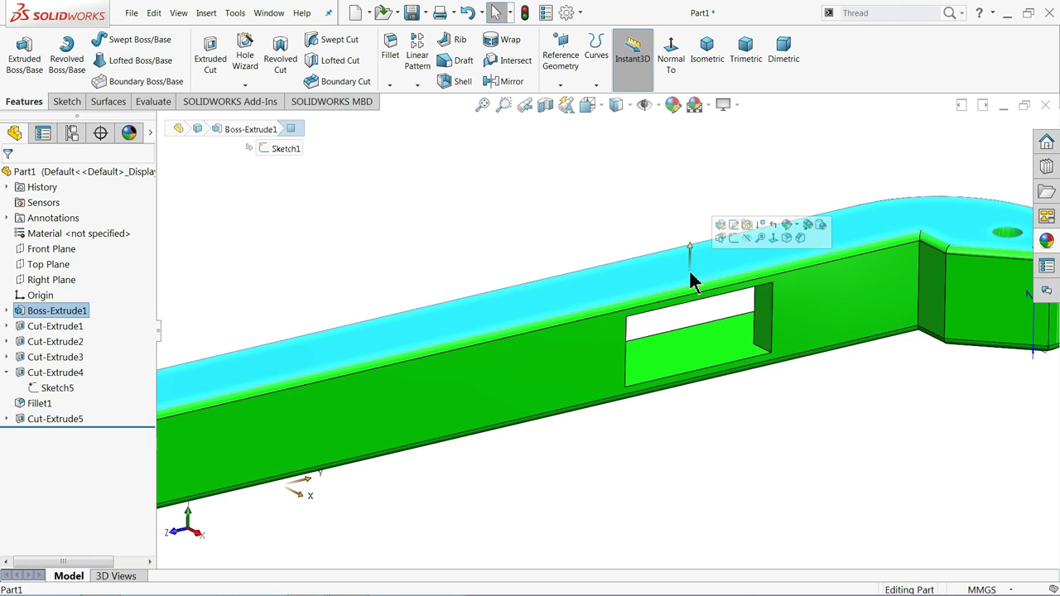
left_click(732, 238)
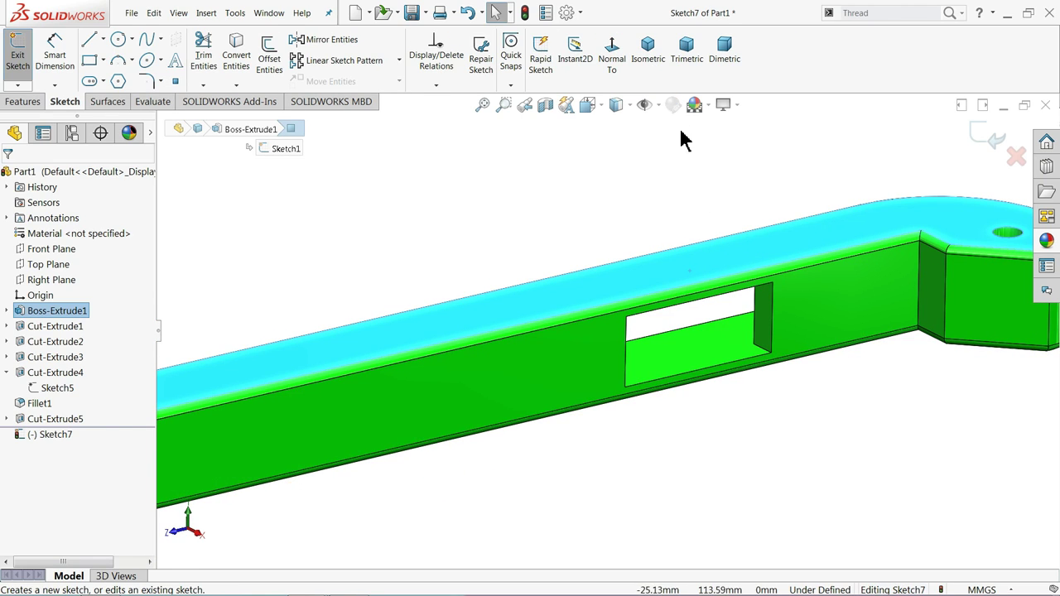
left_click(611, 50)
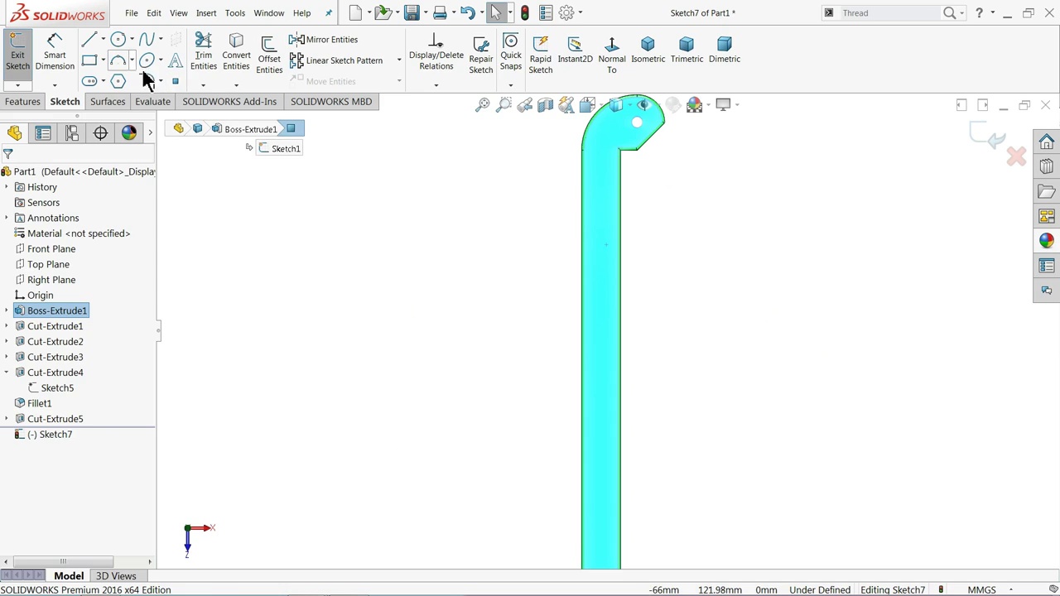
left_click(104, 61)
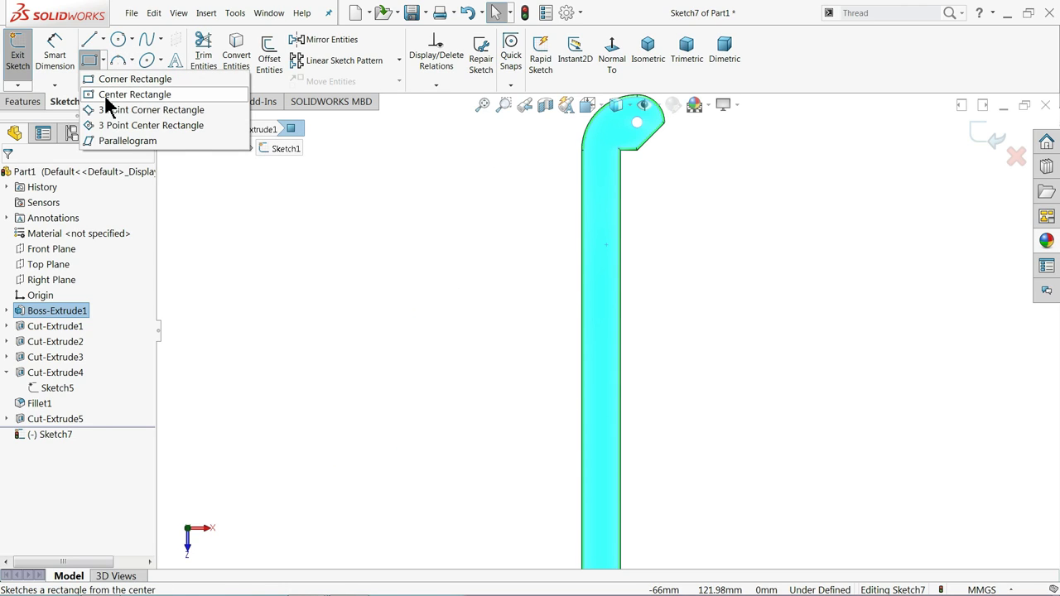
left_click(108, 78)
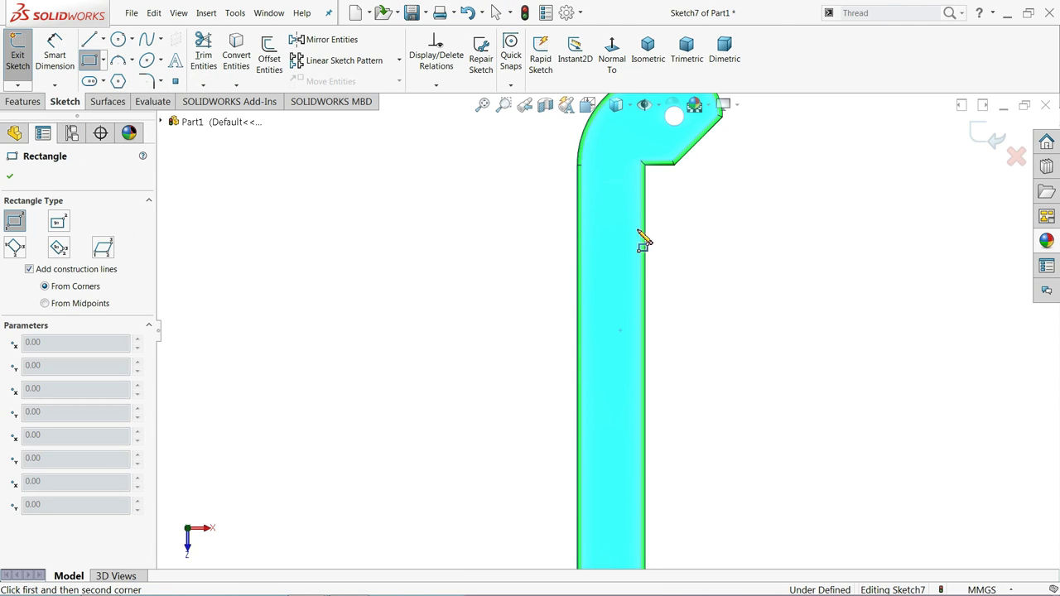
left_click(641, 244)
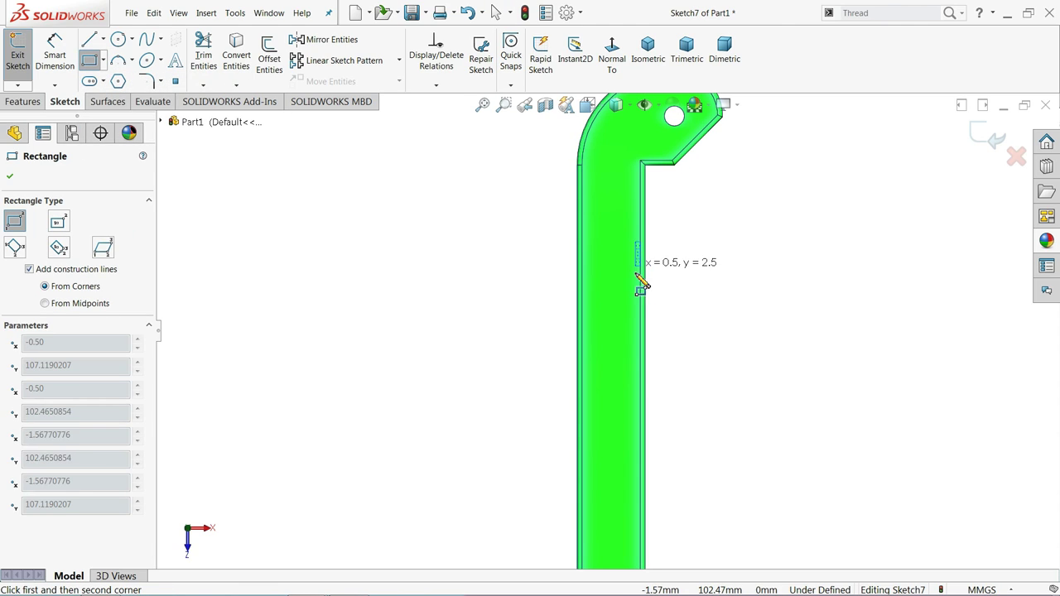
left_click(583, 436)
Step: Dimension the rectangle's height to 22 mm
left_click(55, 52)
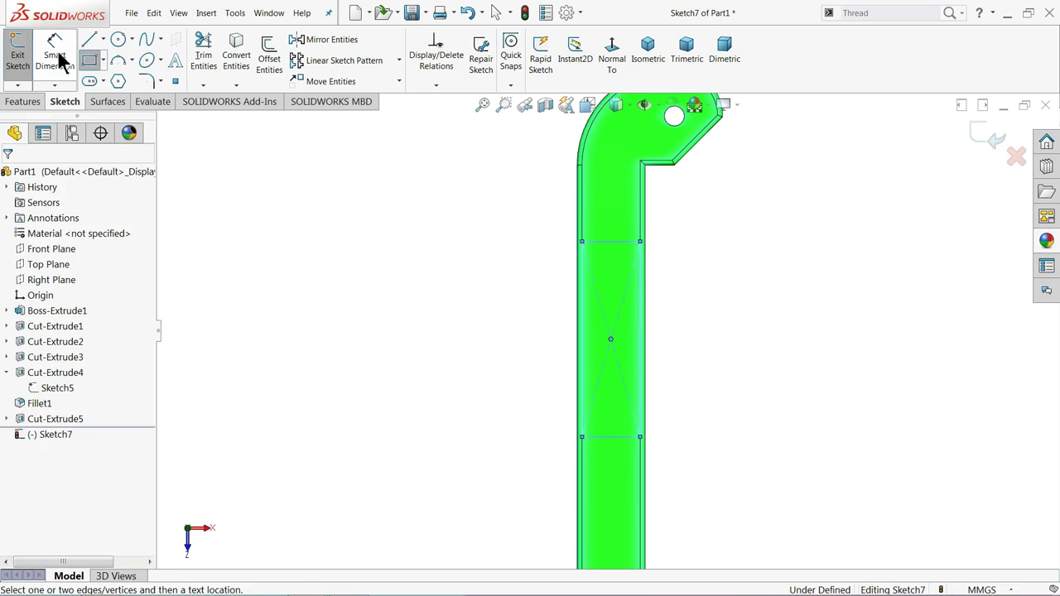
left_click(643, 338)
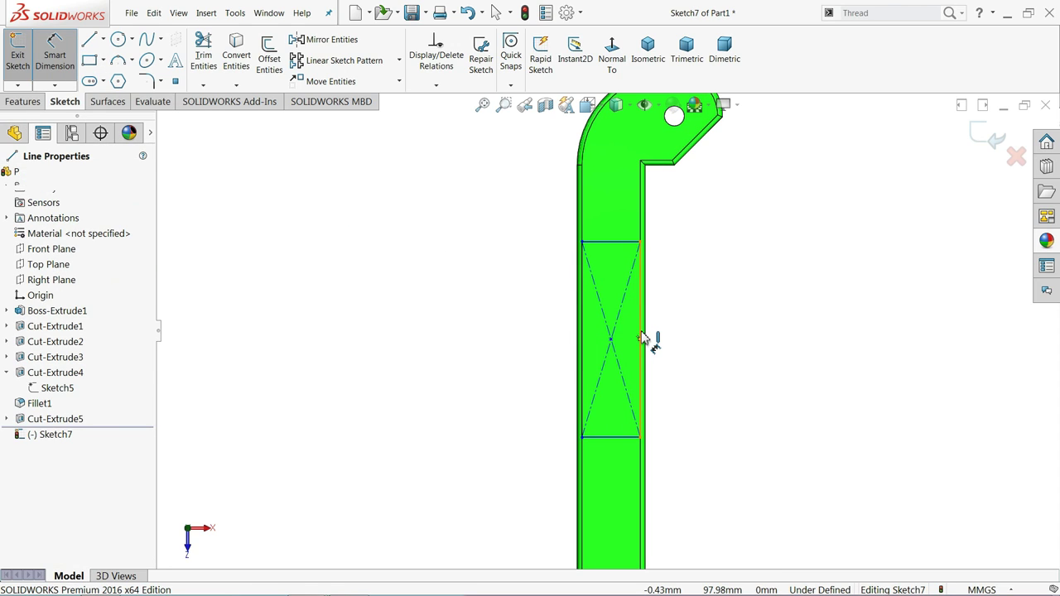
left_click(687, 336)
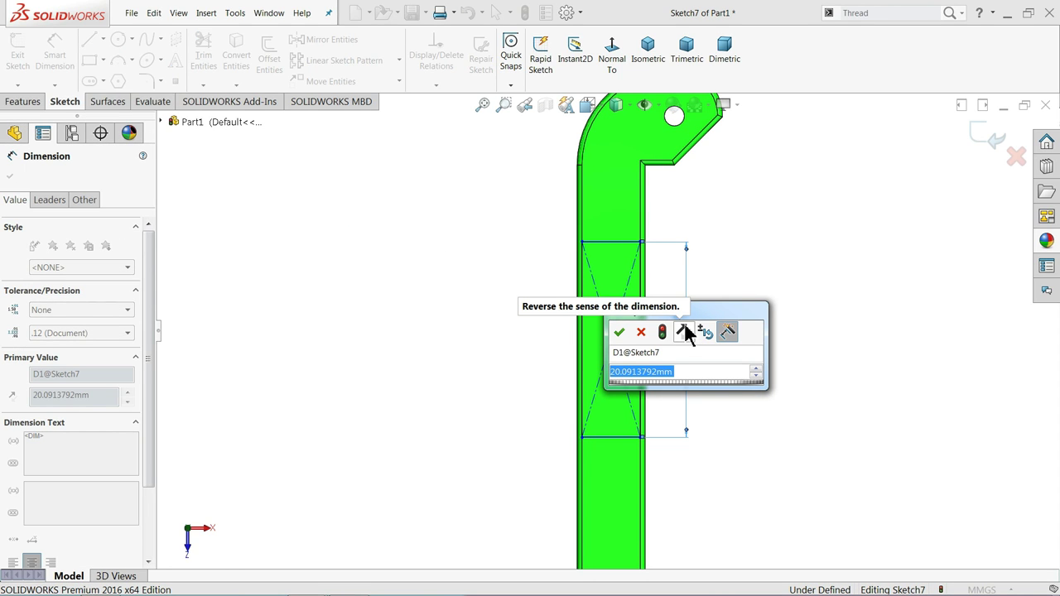
type("22")
key("Return")
Step: Set the rectangle's distance from the arm's bottom edge to 86 mm
scroll(654, 320, "up", 3)
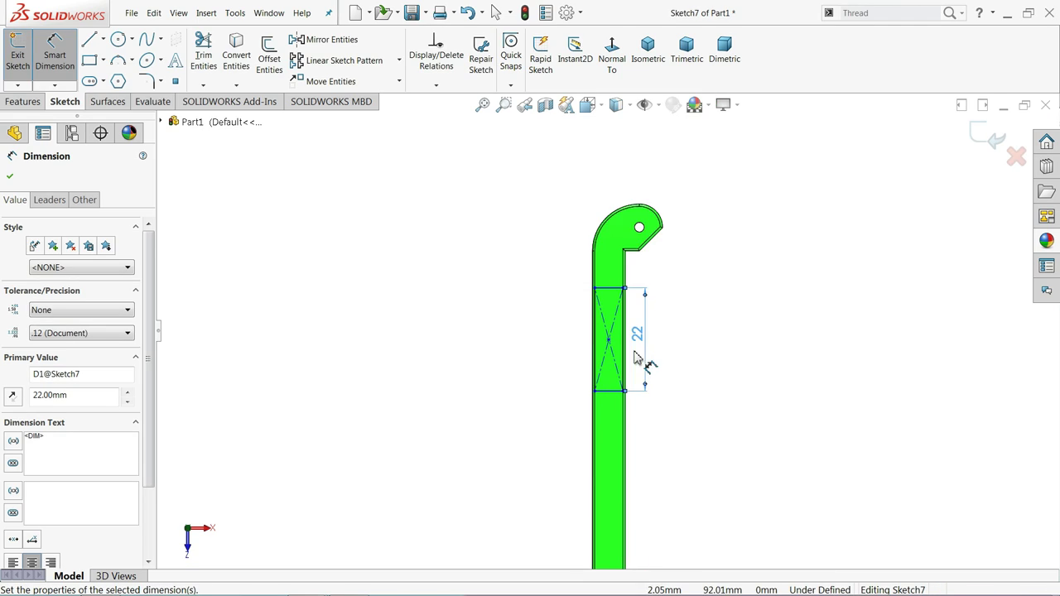
scroll(634, 356, "up", 1)
scroll(634, 390, "up", 1)
scroll(638, 414, "up", 1)
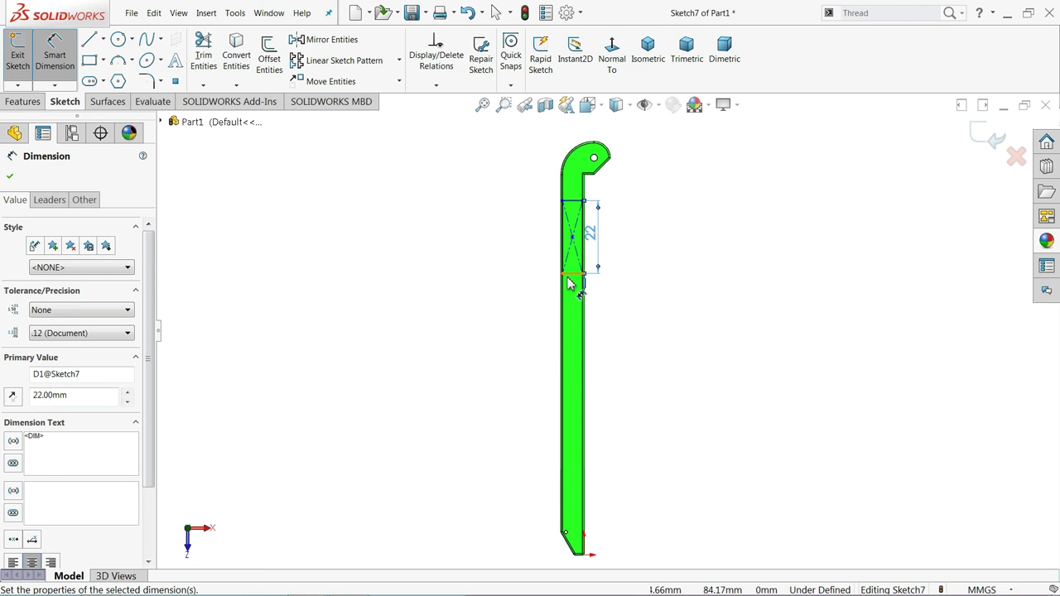
left_click(584, 529)
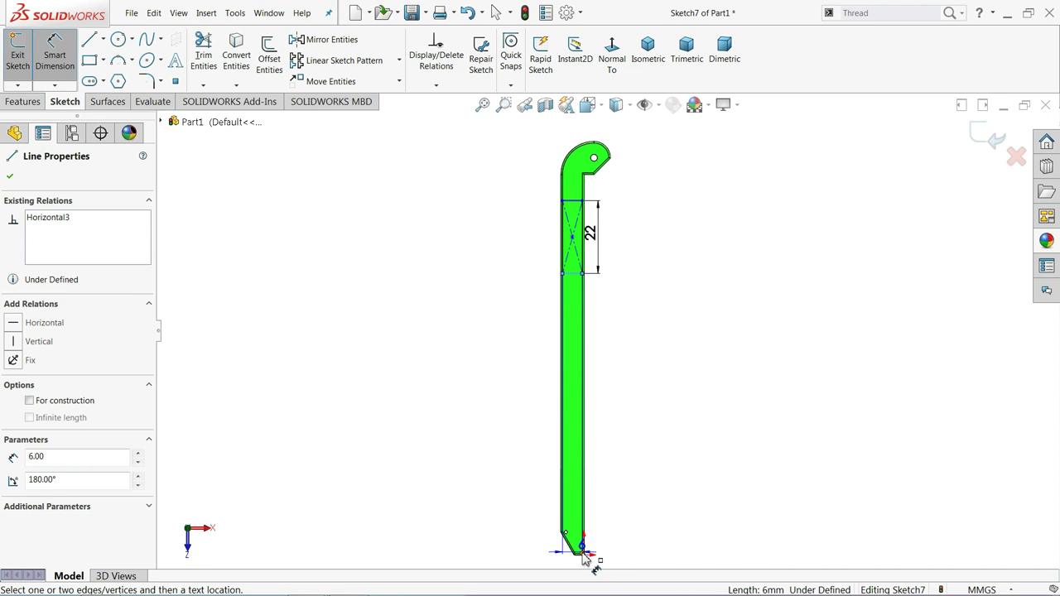
scroll(584, 562, "down", 2)
scroll(591, 500, "down", 3)
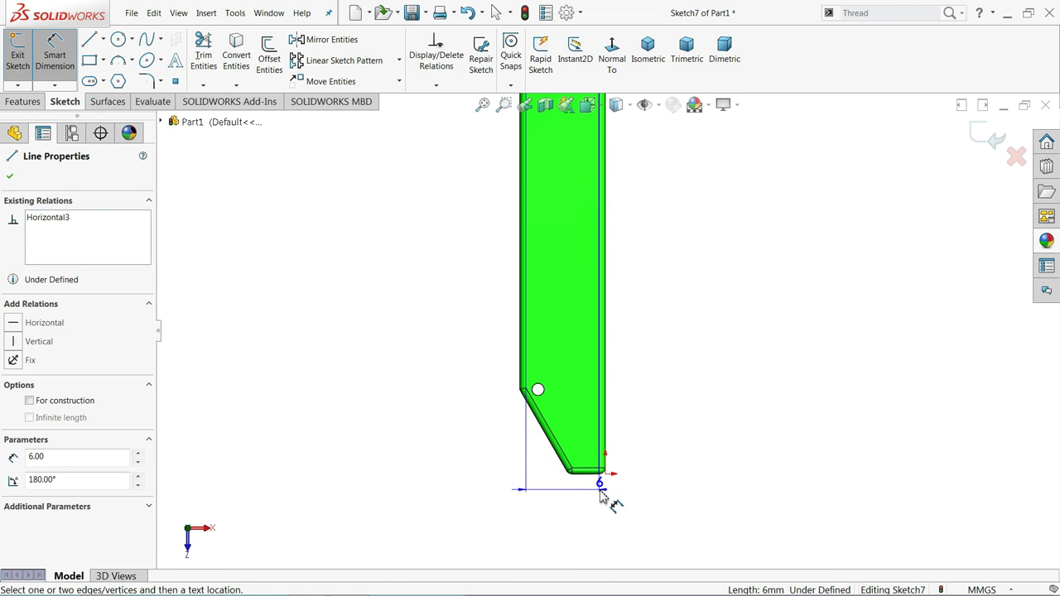
left_click(606, 474)
scroll(579, 331, "up", 2)
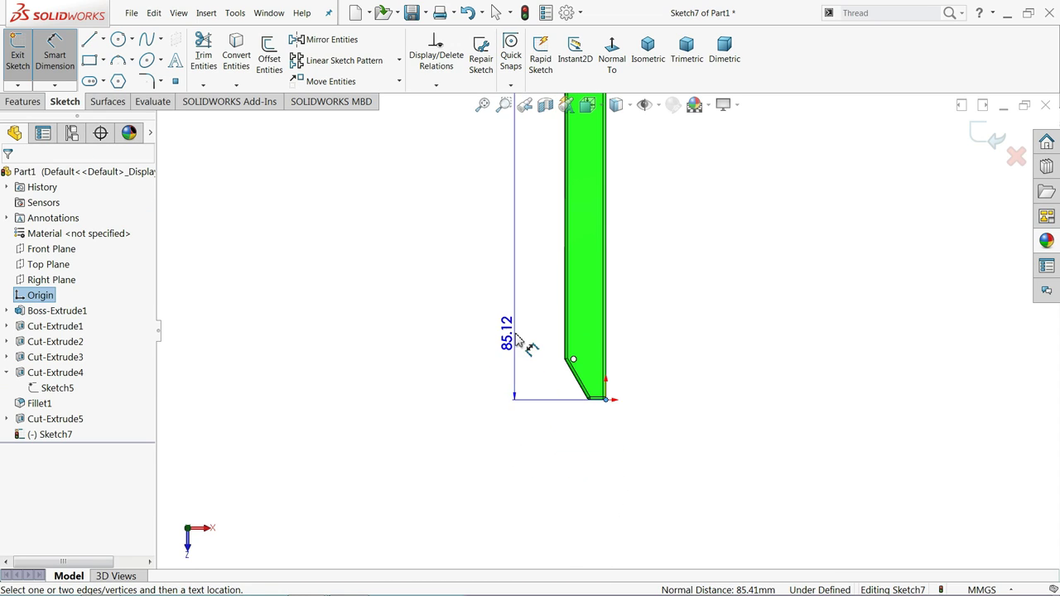
scroll(568, 248, "up", 2)
scroll(571, 245, "up", 2)
scroll(571, 244, "down", 1)
left_click(568, 259)
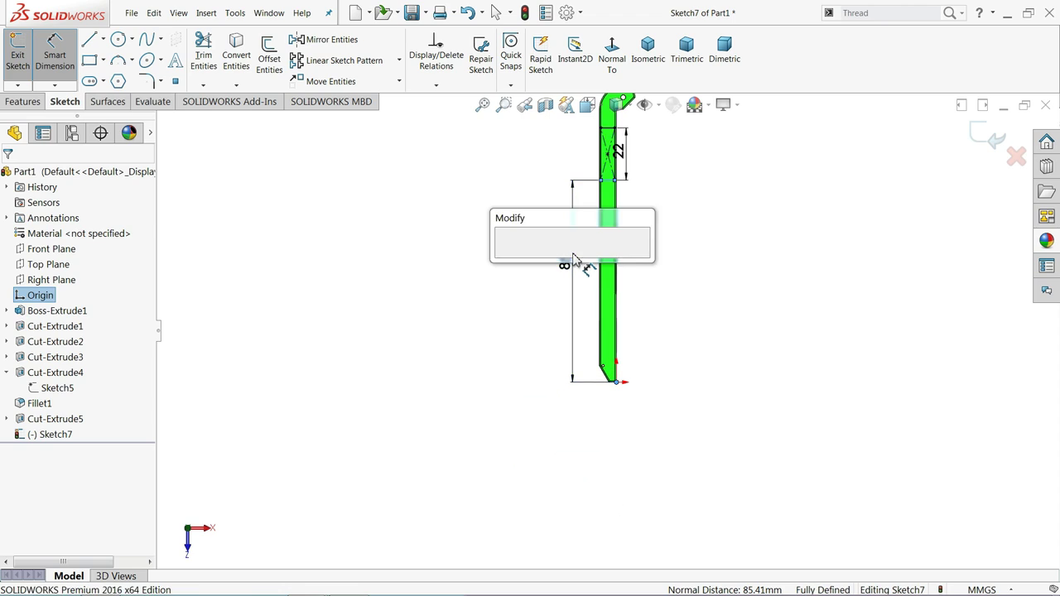
type("86")
key("Return")
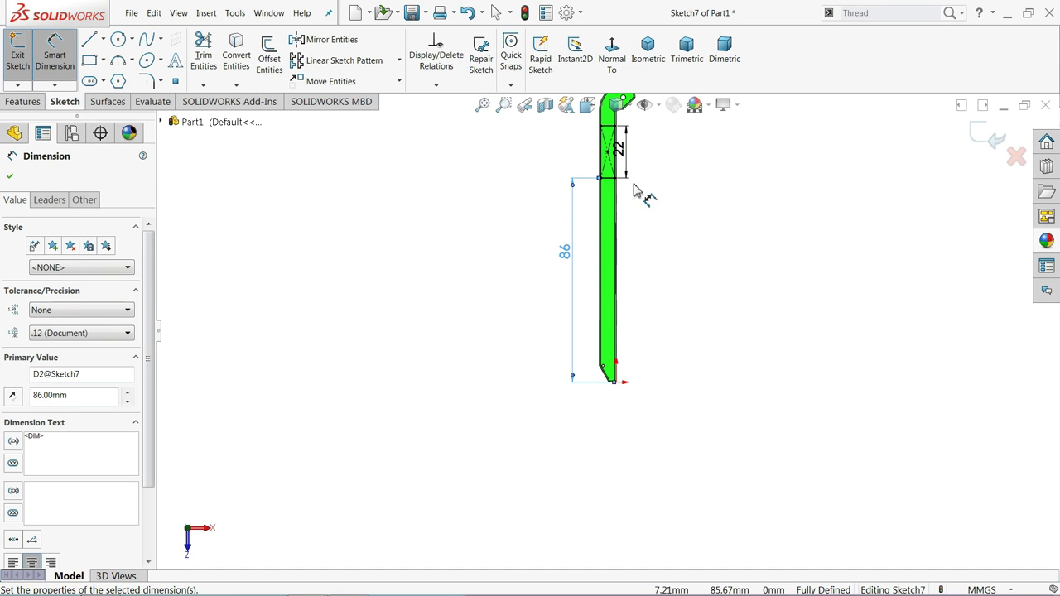
Step: Start a width dimension between the rectangle's top corners, then abandon it
scroll(629, 183, "down", 3)
scroll(594, 282, "down", 3)
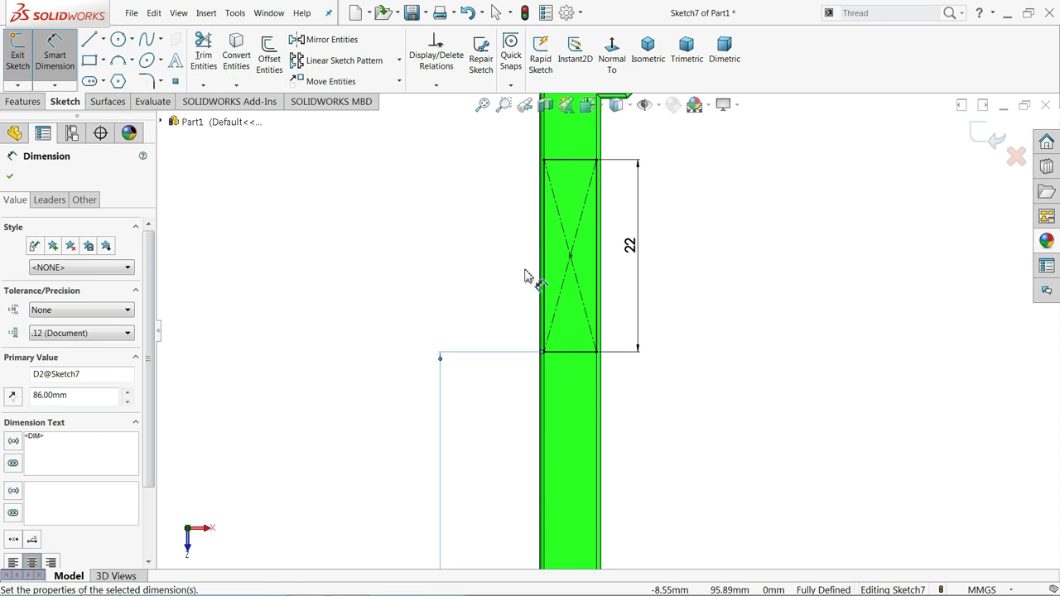
scroll(570, 207, "down", 3)
scroll(634, 196, "up", 1)
scroll(565, 191, "down", 3)
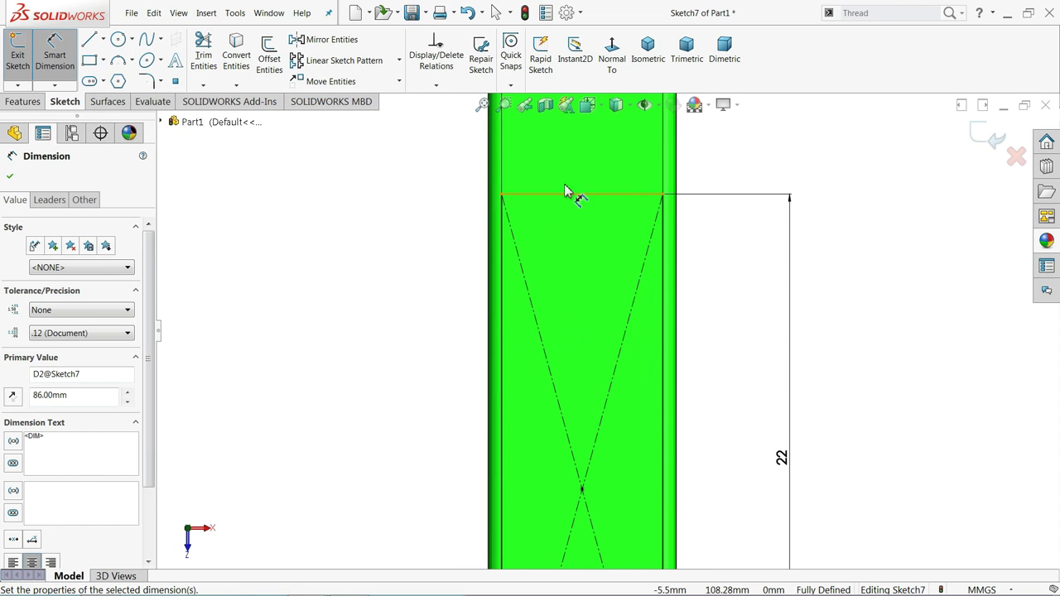
left_click(502, 198)
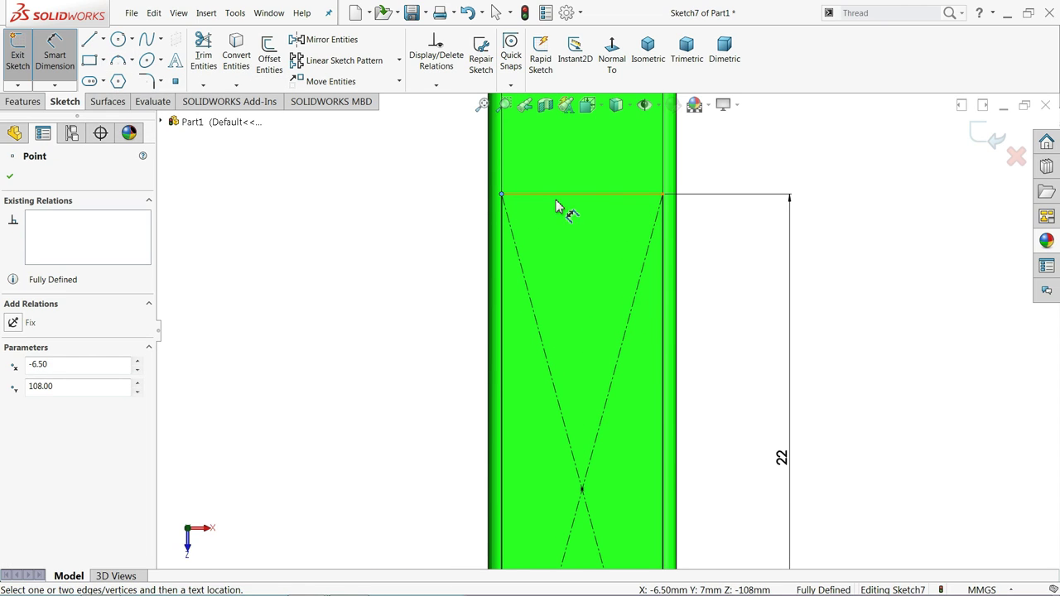
left_click(665, 199)
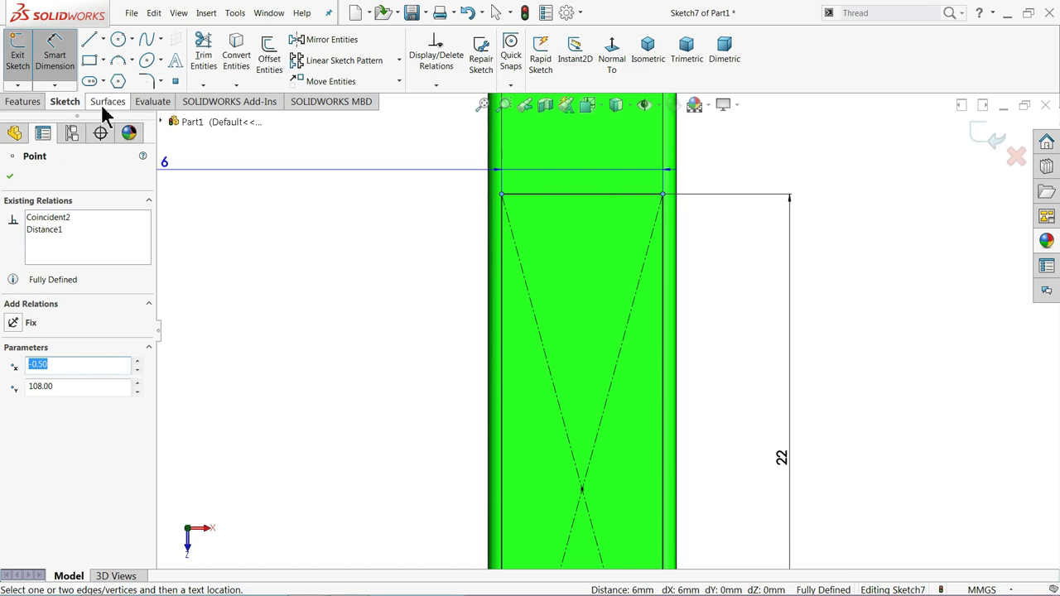
left_click(55, 51)
left_click(134, 63)
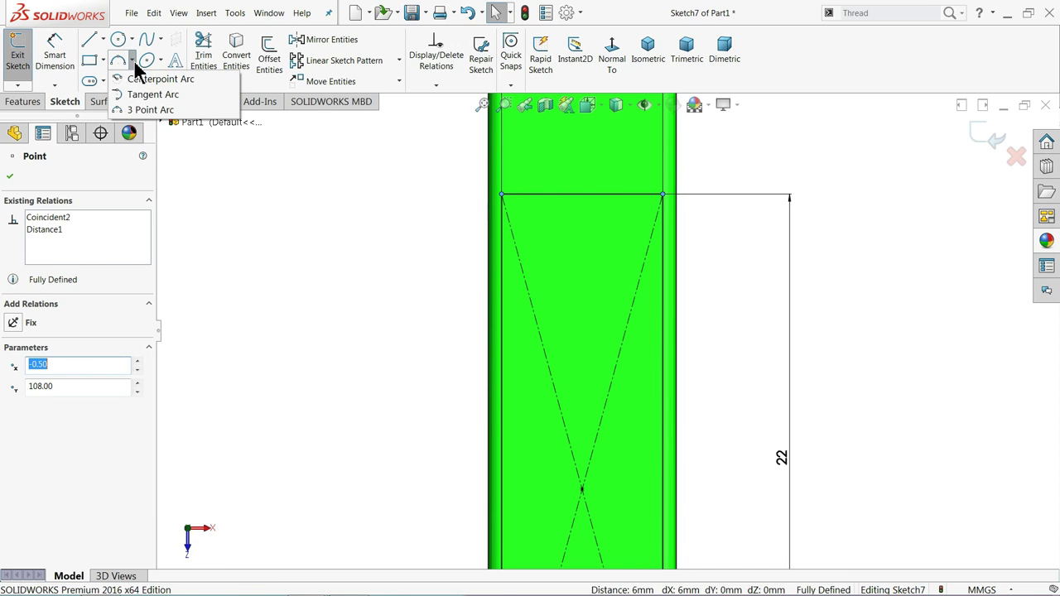
left_click(137, 109)
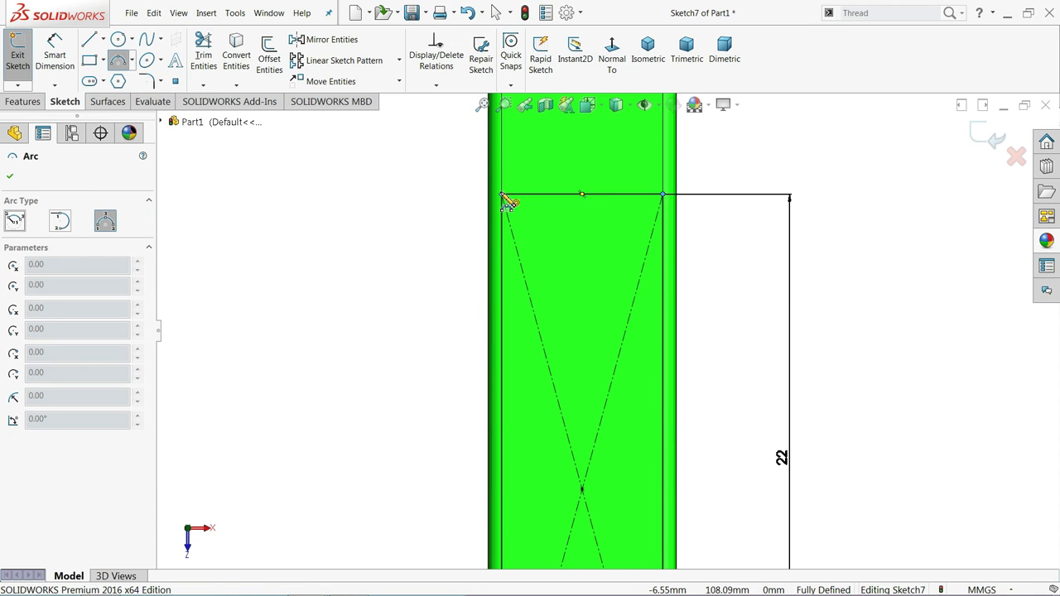
Step: Draw three-point arcs bowing up over the top edge and down below the bottom edge
left_click(502, 194)
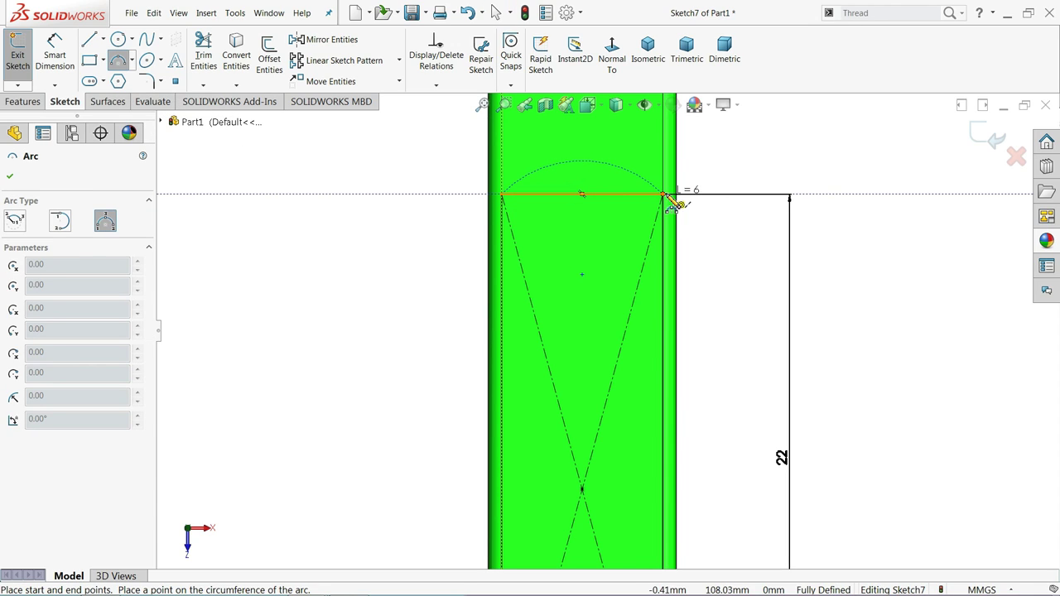
left_click(664, 195)
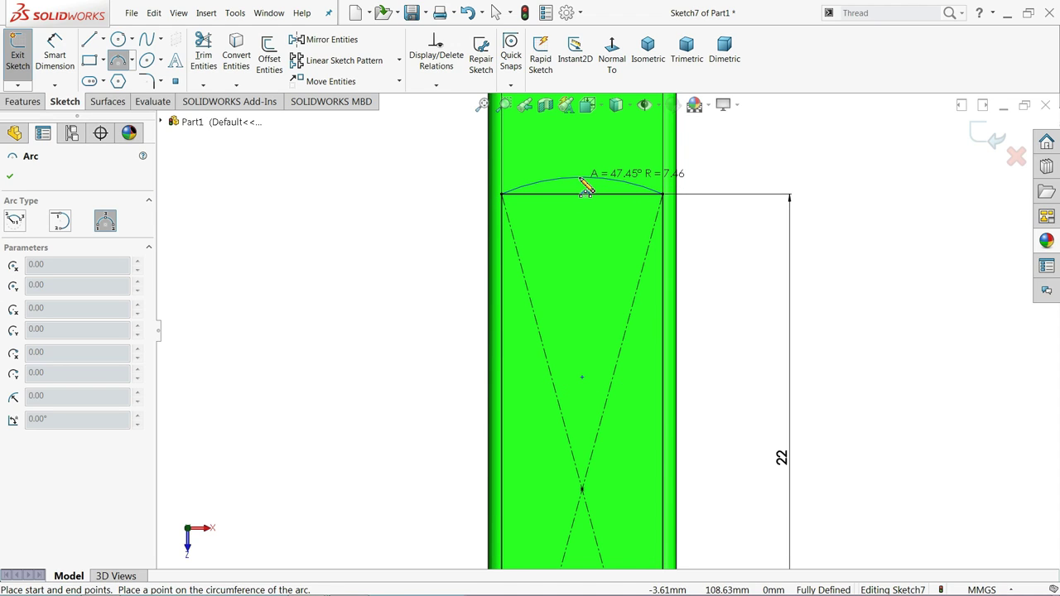
left_click(582, 178)
scroll(588, 249, "up", 3)
scroll(609, 339, "up", 2)
scroll(615, 398, "down", 1)
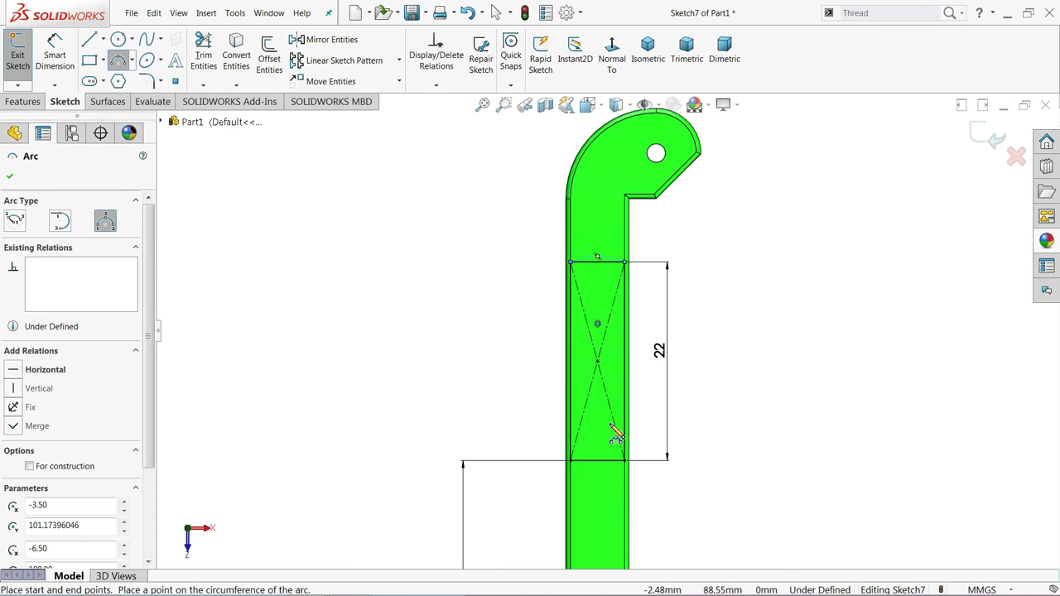
scroll(613, 463, "down", 4)
scroll(606, 476, "down", 1)
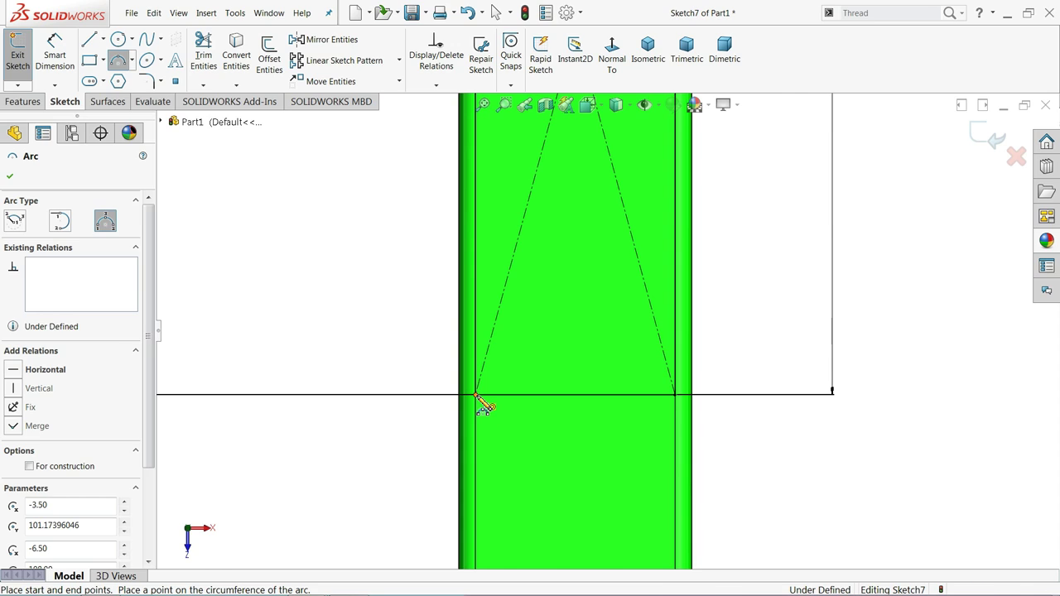
left_click(476, 396)
left_click(676, 396)
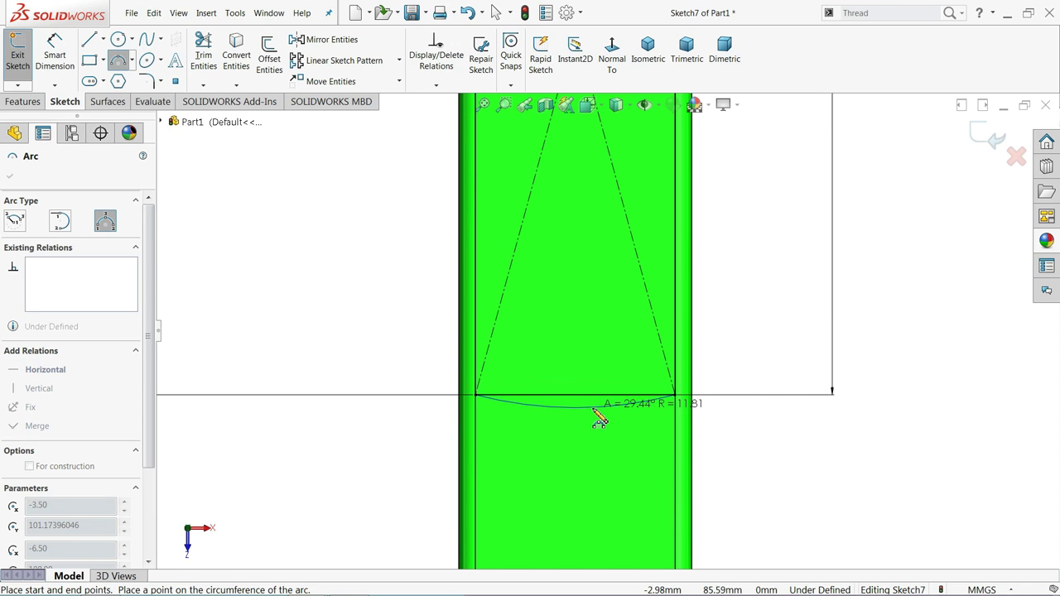
left_click(601, 418)
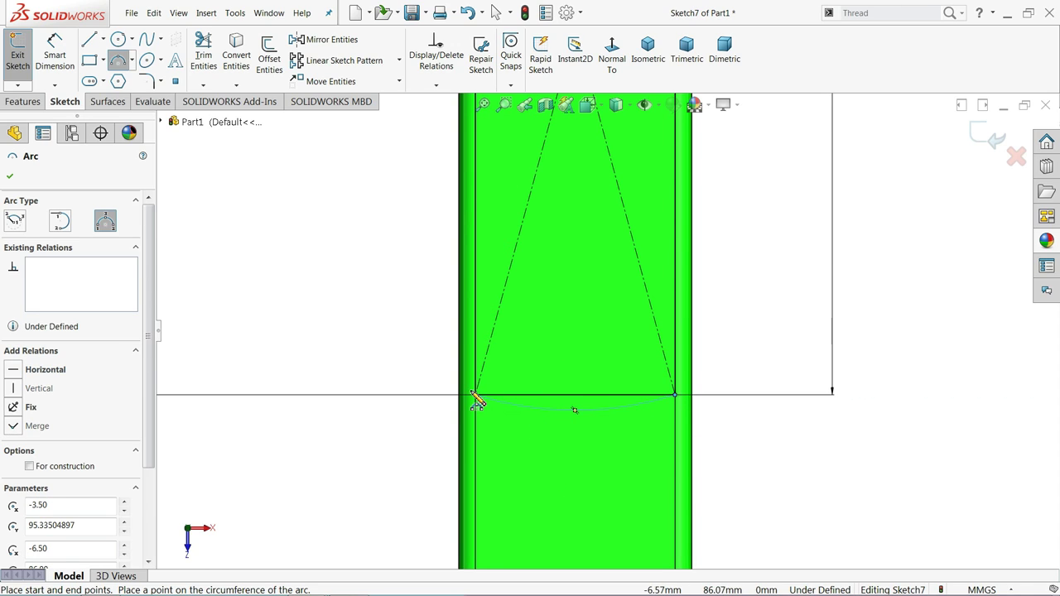
right_click(260, 229)
left_click(296, 234)
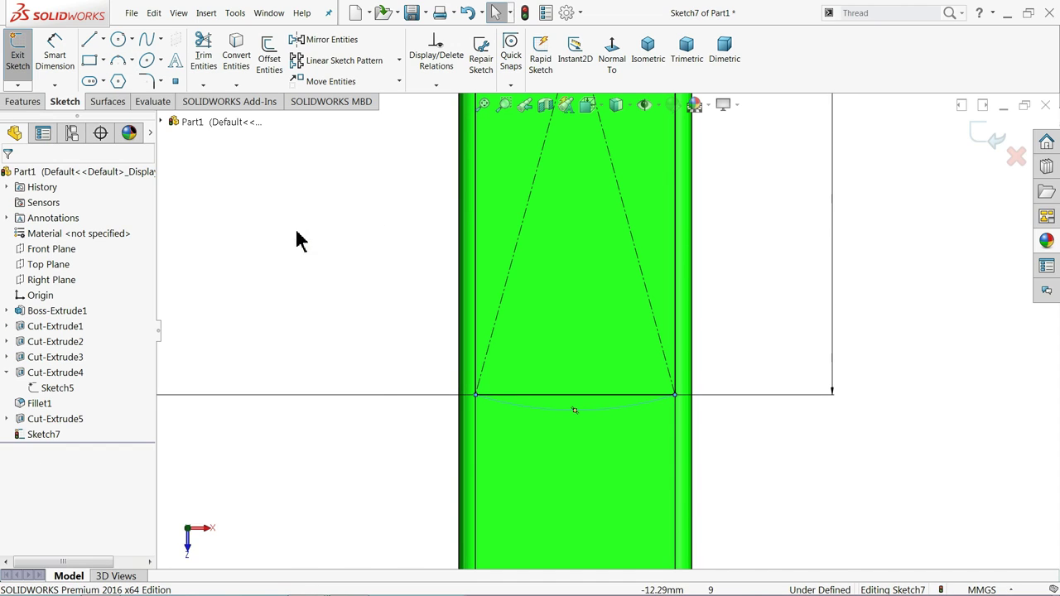
Step: Dimension both the bottom and top arc radii to 11 mm
left_click(55, 51)
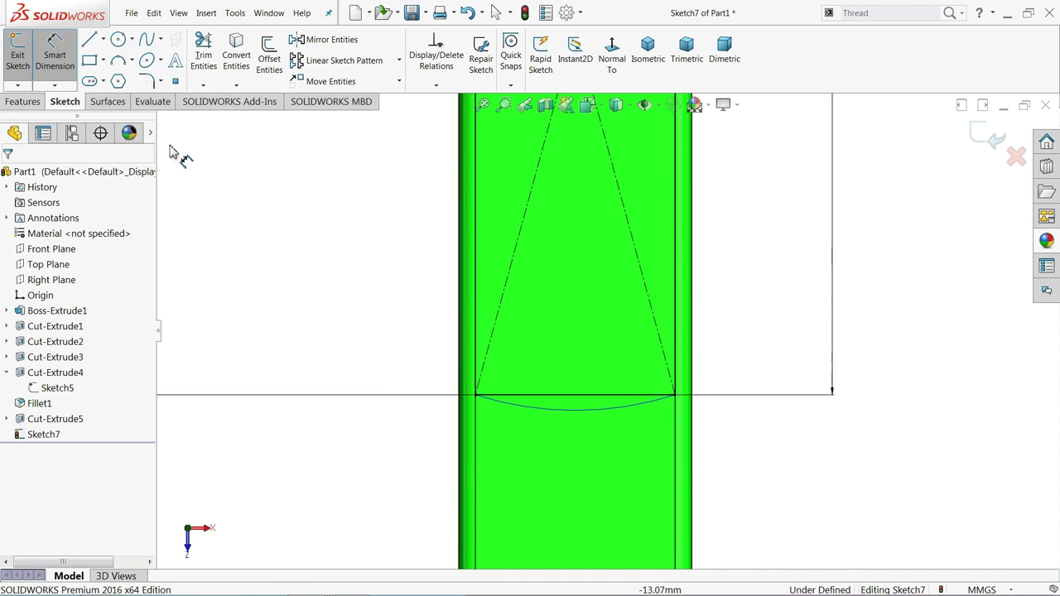
left_click(572, 410)
left_click(626, 447)
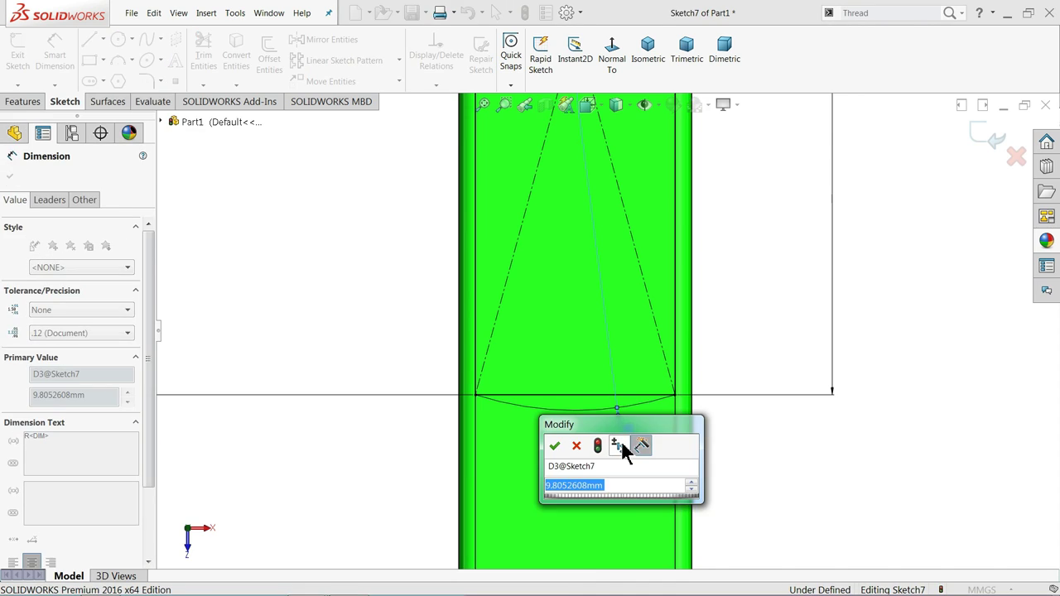
left_click(554, 447)
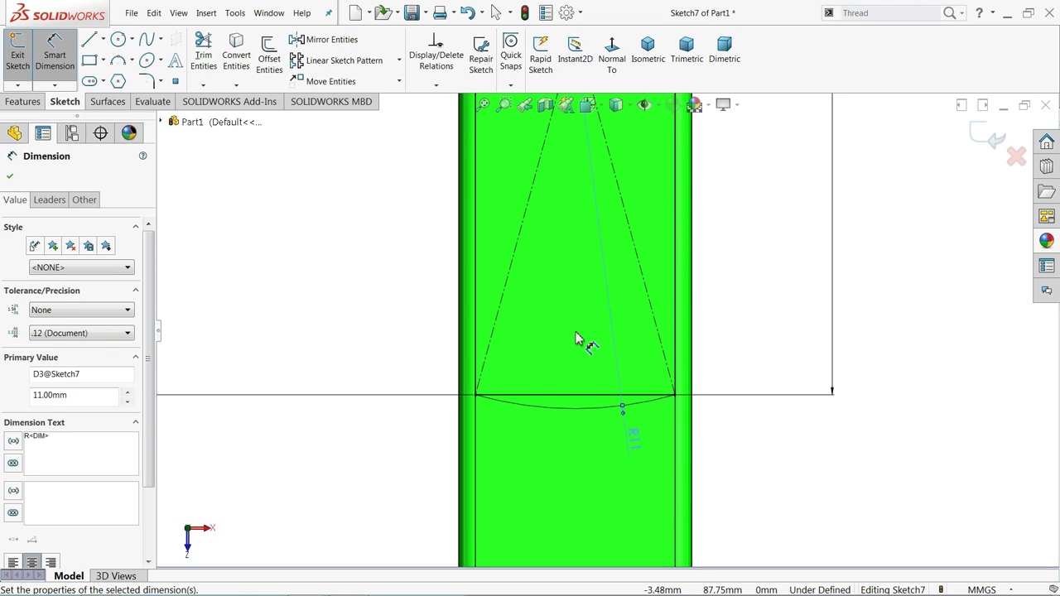
scroll(580, 338, "up", 3)
scroll(605, 253, "up", 2)
scroll(609, 240, "down", 2)
scroll(609, 240, "down", 3)
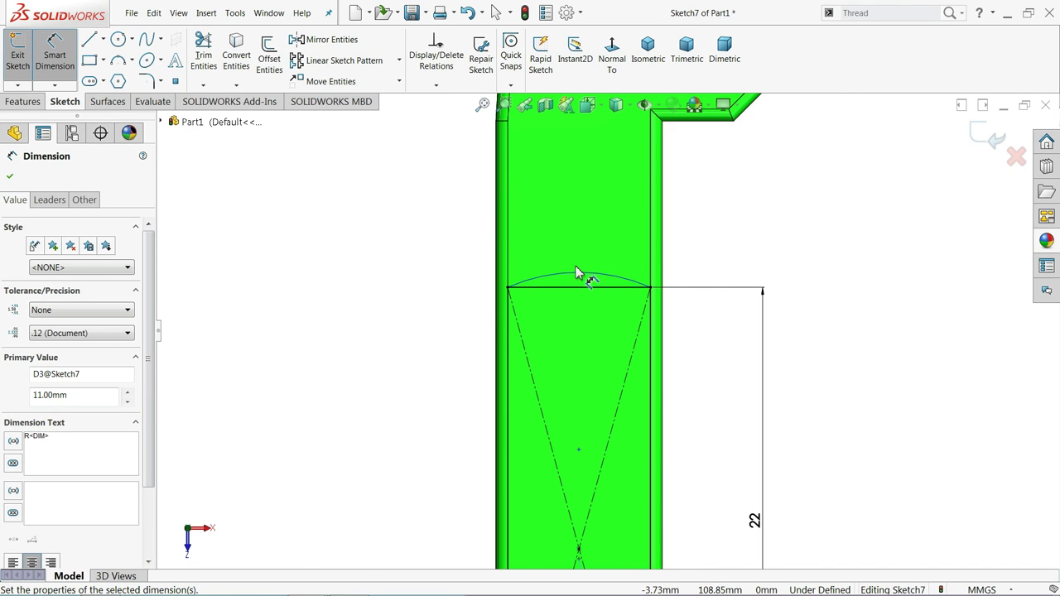
left_click(579, 278)
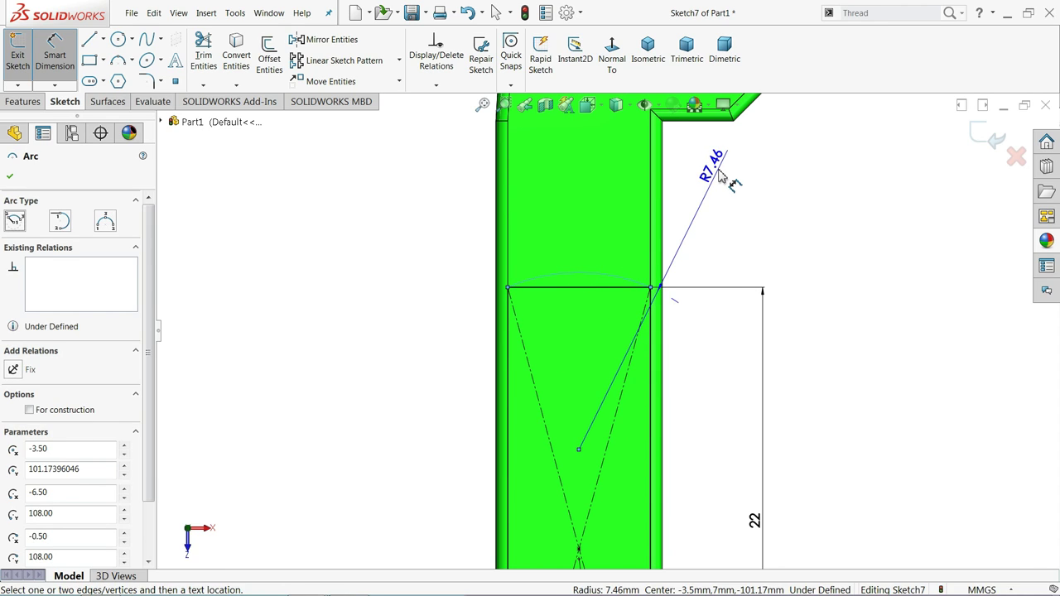
left_click(720, 177)
type("11")
key("Return")
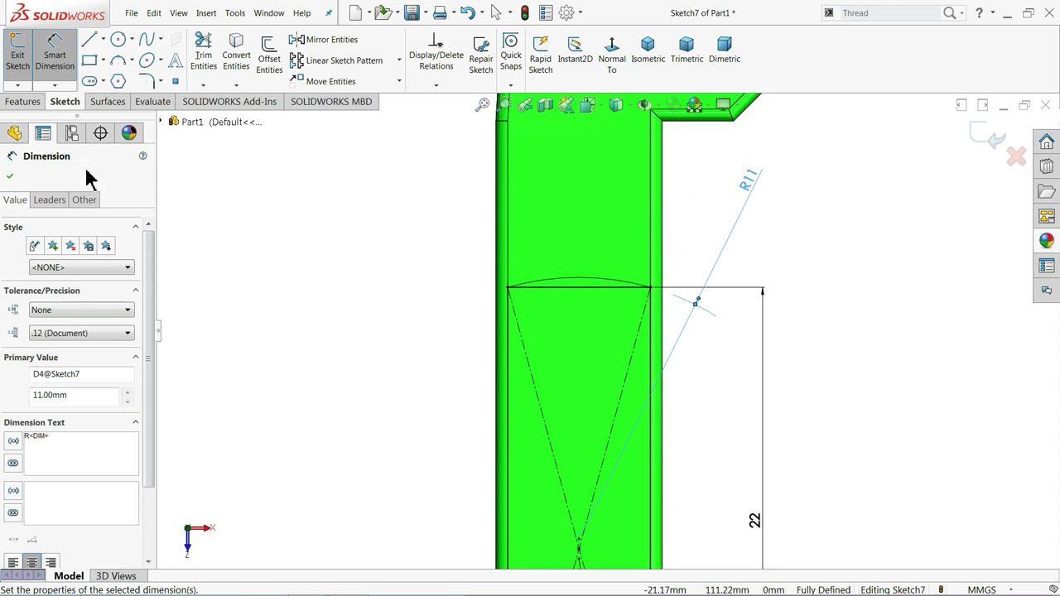
left_click(10, 175)
left_click(22, 101)
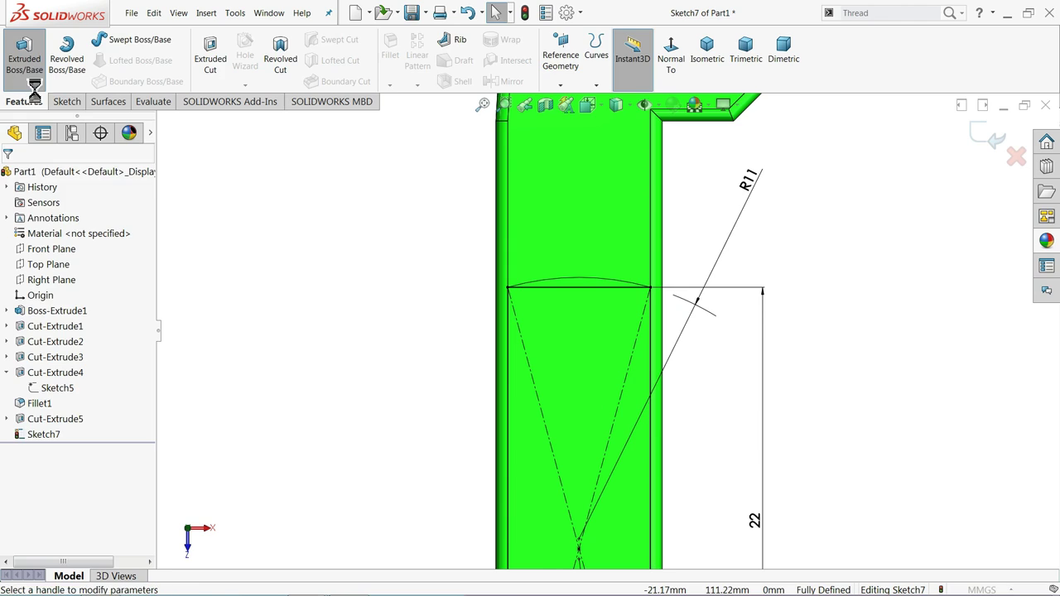
Step: Start a boss extrude and select the three Sketch7 regions beside the slot
left_click(24, 58)
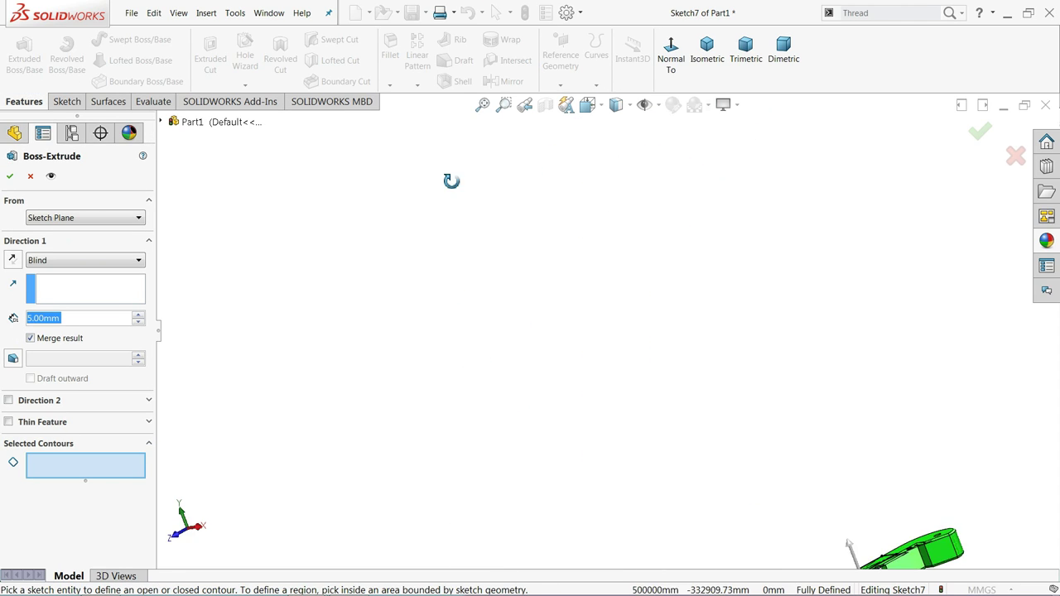
scroll(456, 251, "up", 2)
scroll(671, 448, "down", 2)
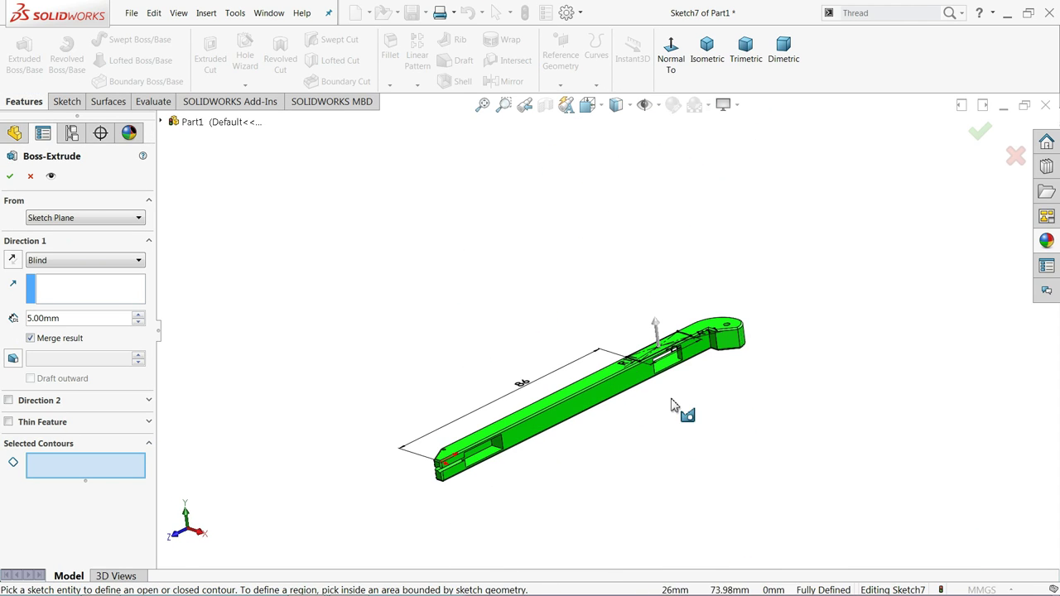
scroll(646, 331, "down", 2)
scroll(638, 308, "down", 3)
scroll(628, 310, "up", 3)
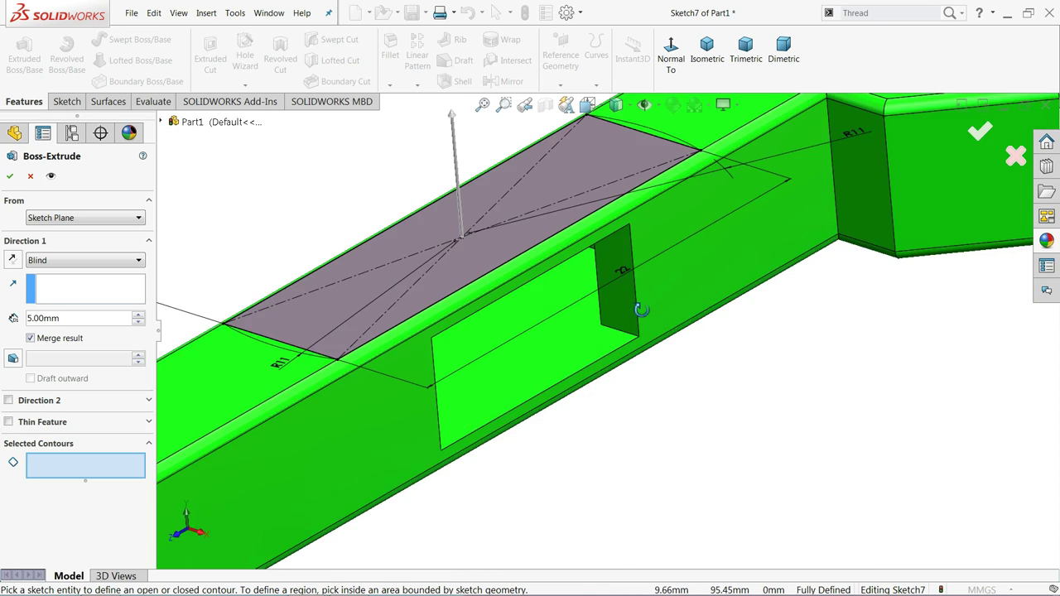
scroll(627, 310, "up", 2)
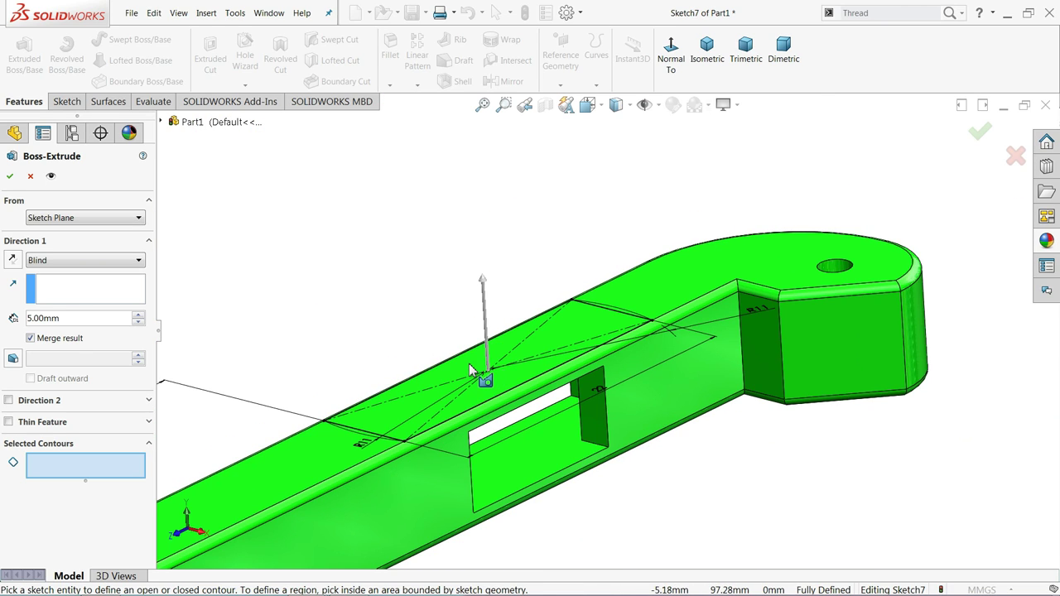
left_click(487, 383)
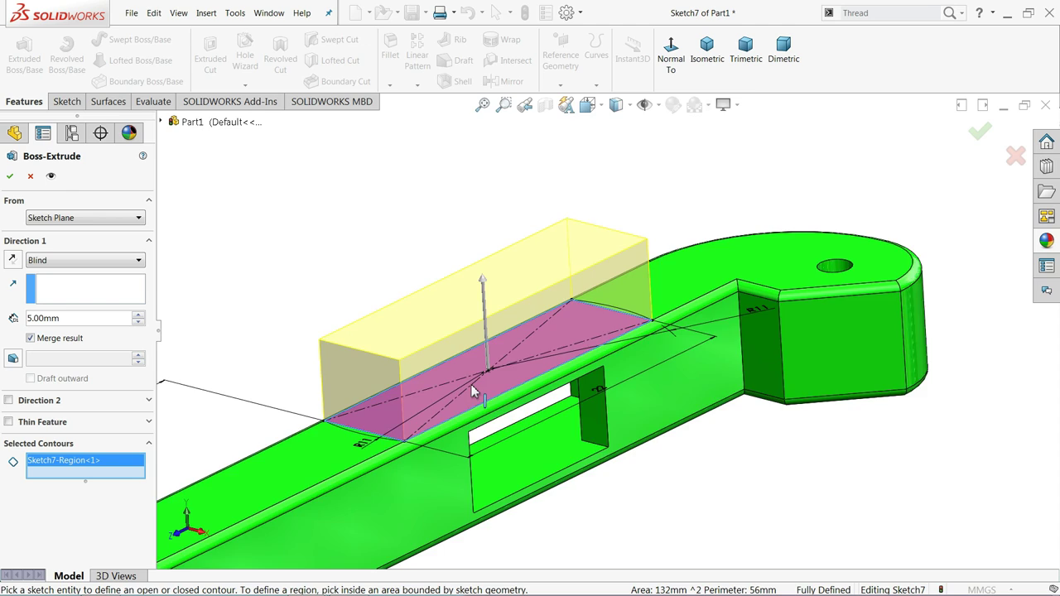
scroll(471, 385, "down", 3)
scroll(373, 338, "up", 3)
scroll(530, 315, "down", 2)
scroll(507, 356, "down", 1)
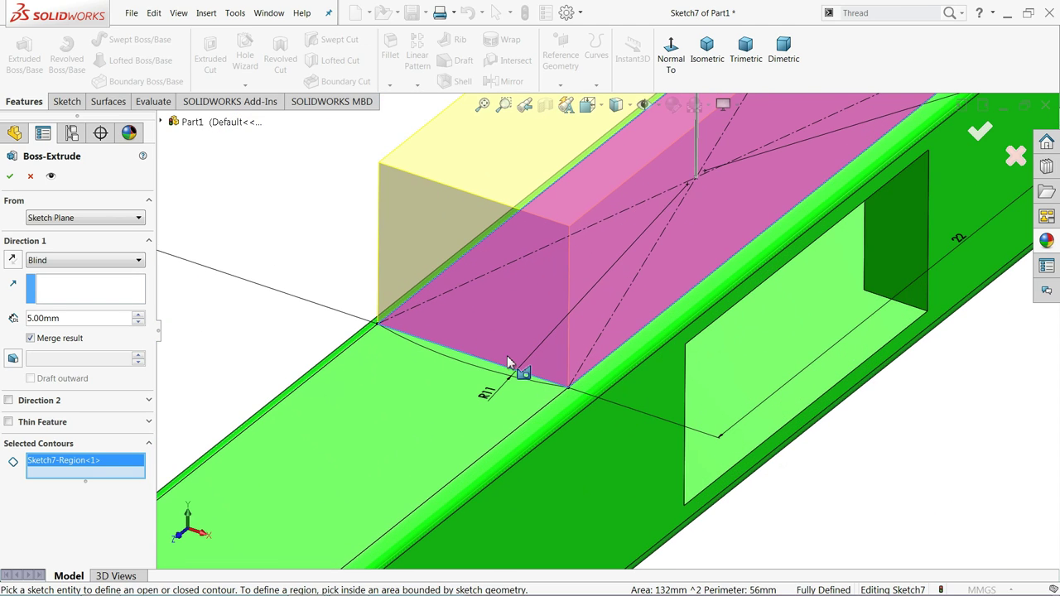
left_click(497, 375)
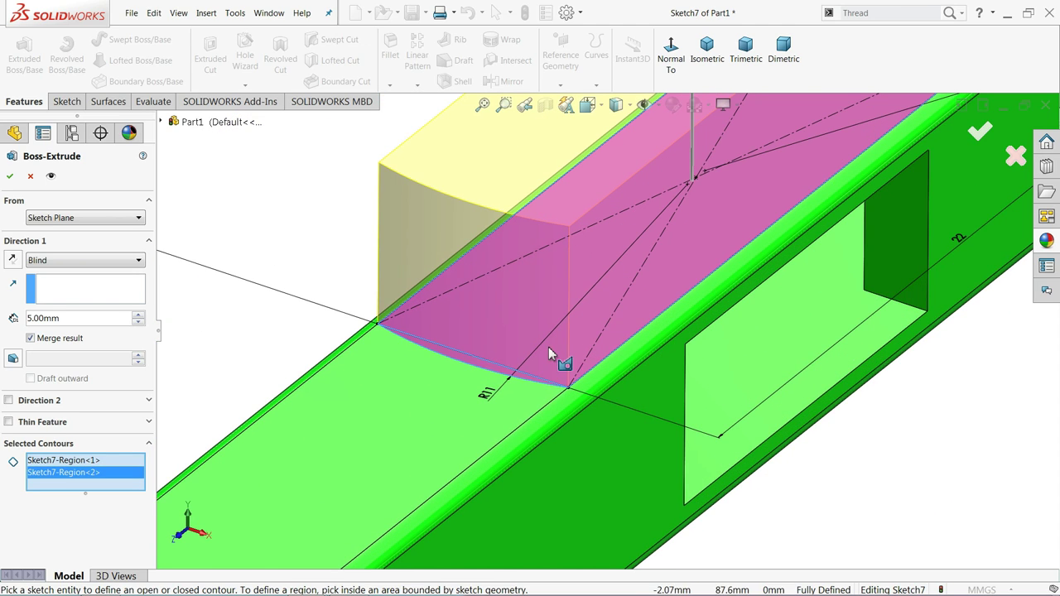
scroll(613, 327, "up", 2)
scroll(712, 247, "up", 2)
scroll(740, 230, "up", 2)
scroll(734, 250, "down", 3)
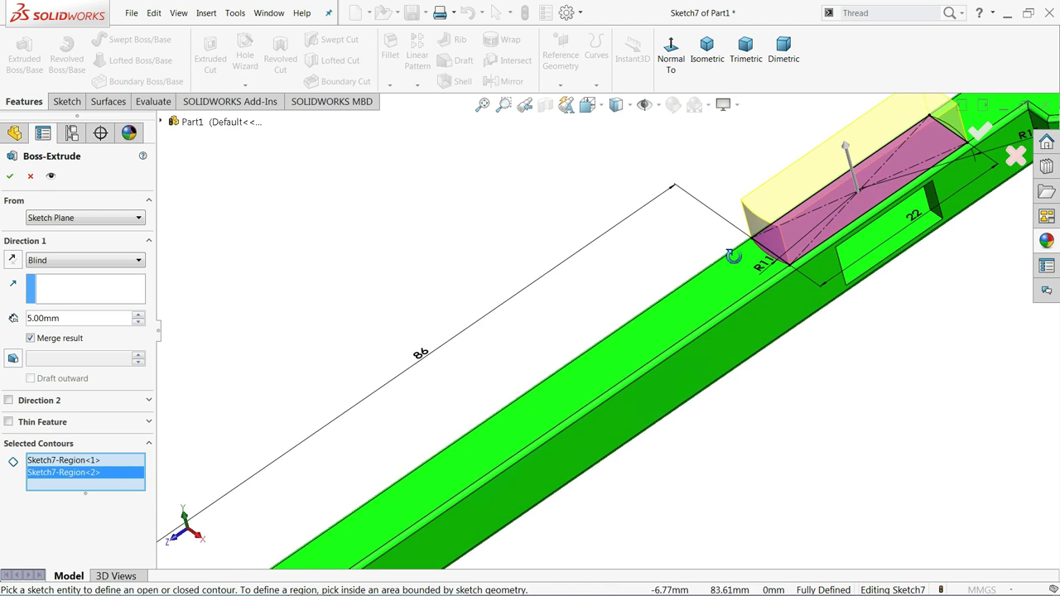
scroll(797, 231, "up", 2)
scroll(800, 227, "down", 4)
scroll(679, 257, "down", 4)
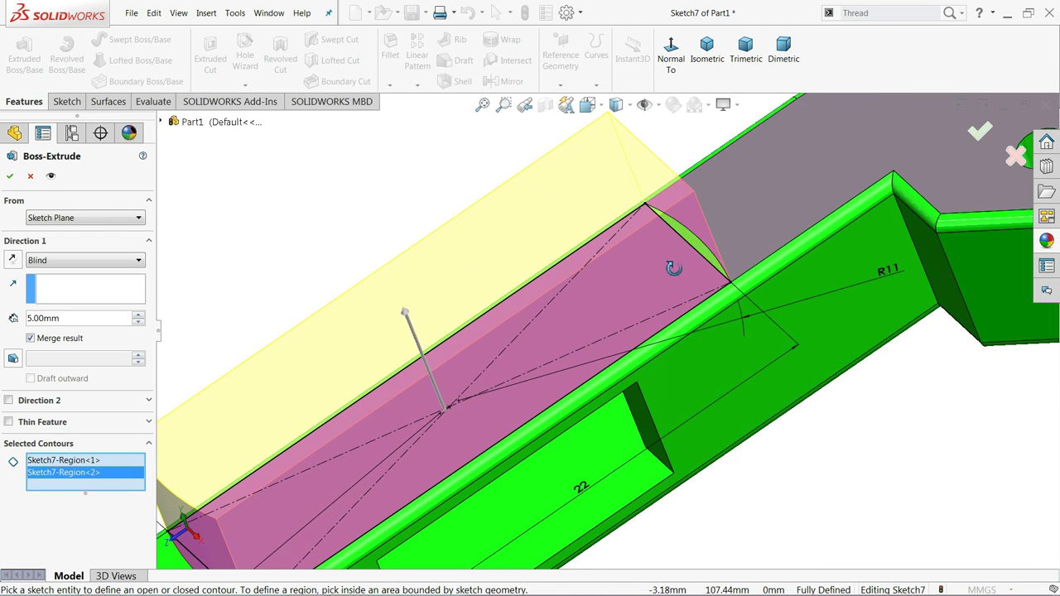
middle_click_drag(670, 290, 683, 230)
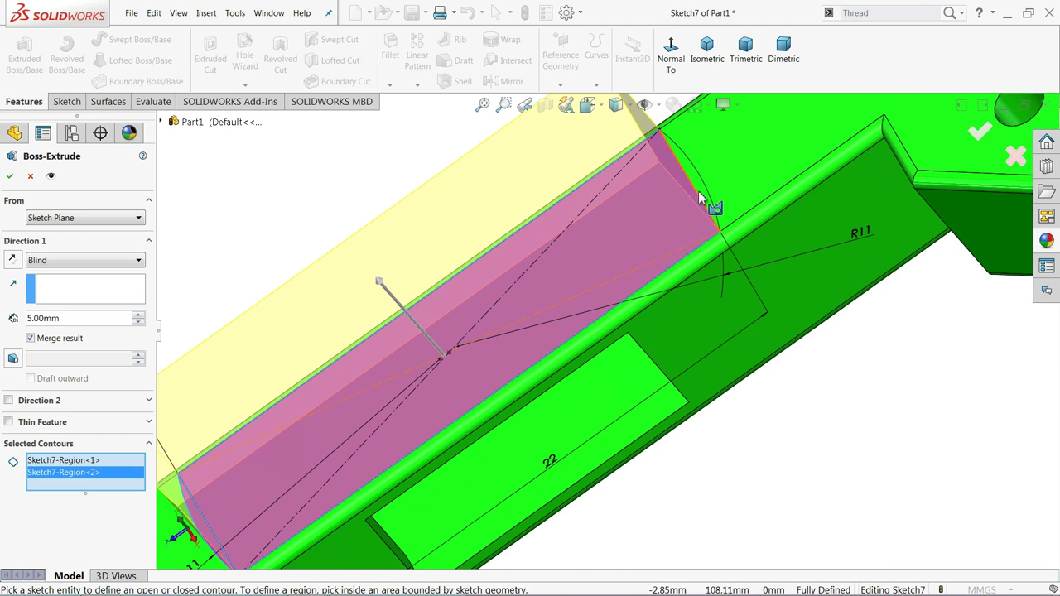
left_click(702, 195)
scroll(680, 222, "up", 3)
scroll(636, 264, "up", 3)
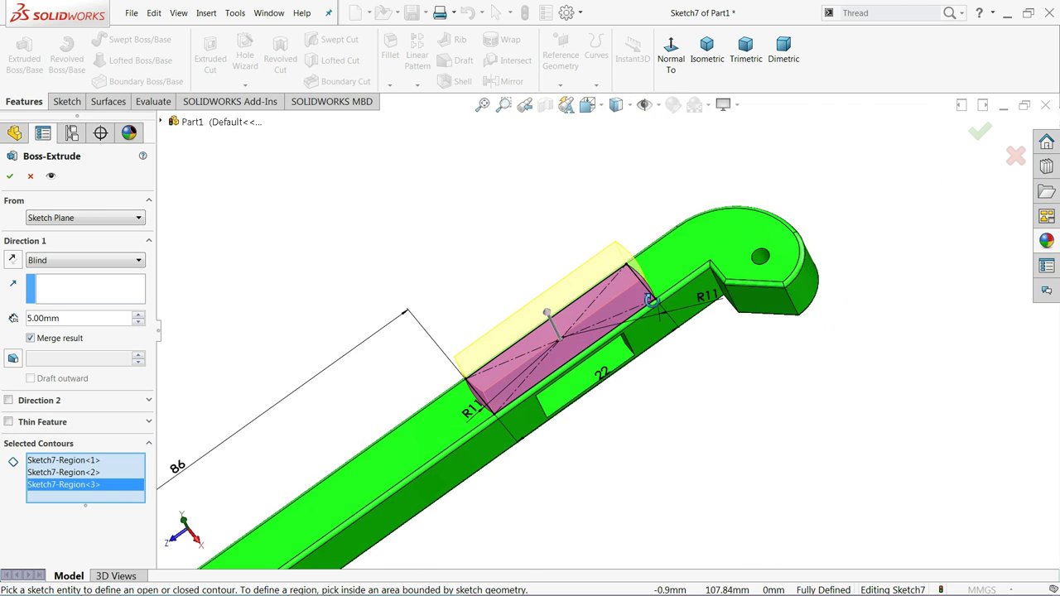
middle_click_drag(636, 264, 687, 253)
scroll(503, 503, "down", 3)
scroll(433, 461, "down", 3)
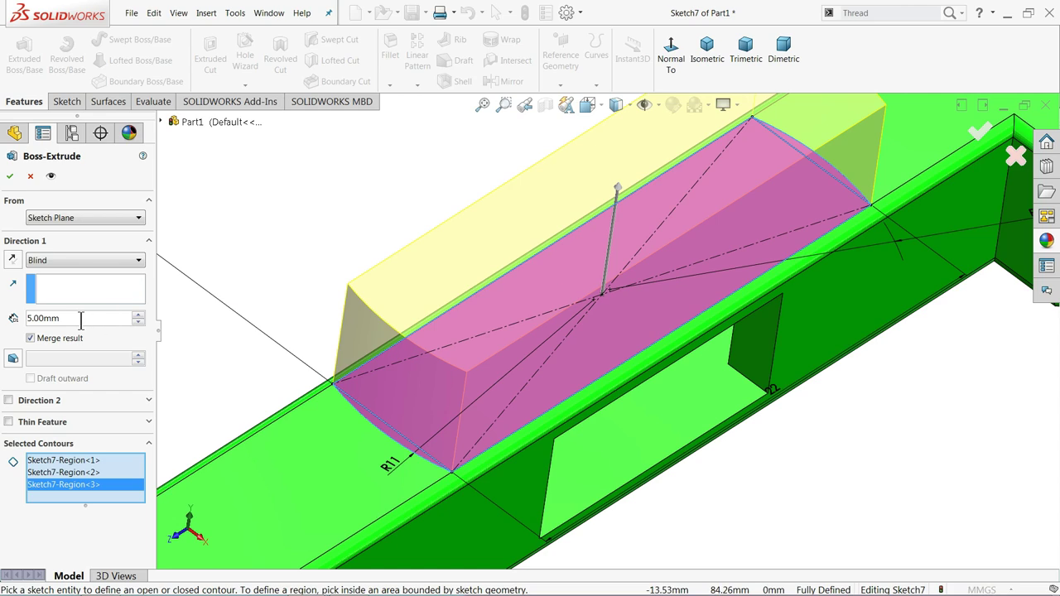
Step: Set the extrusion depth to 0.5 mm and accept the raised pad
left_click_drag(80, 319, 11, 315)
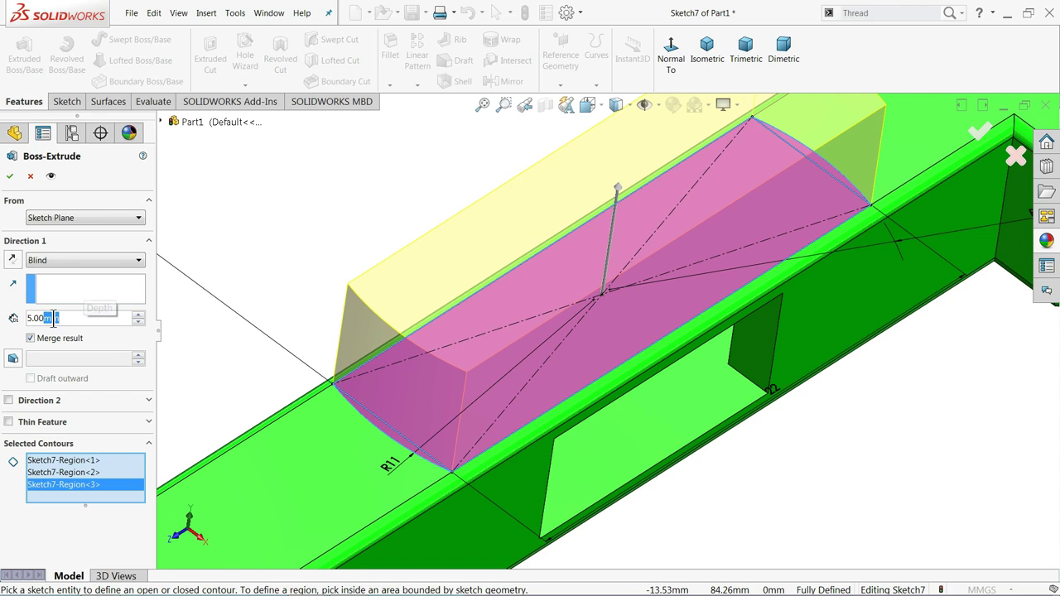
type("0.5")
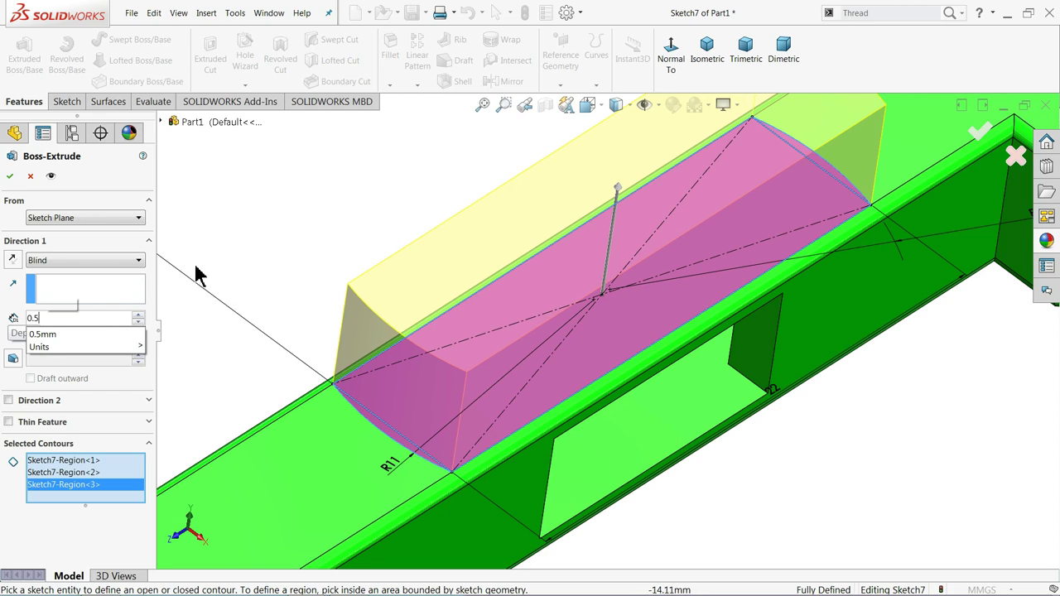
key("Return")
mouse_move(362, 263)
middle_mouse_down()
mouse_move(367, 296)
mouse_move(355, 266)
mouse_move(544, 425)
middle_mouse_up()
left_click(8, 177)
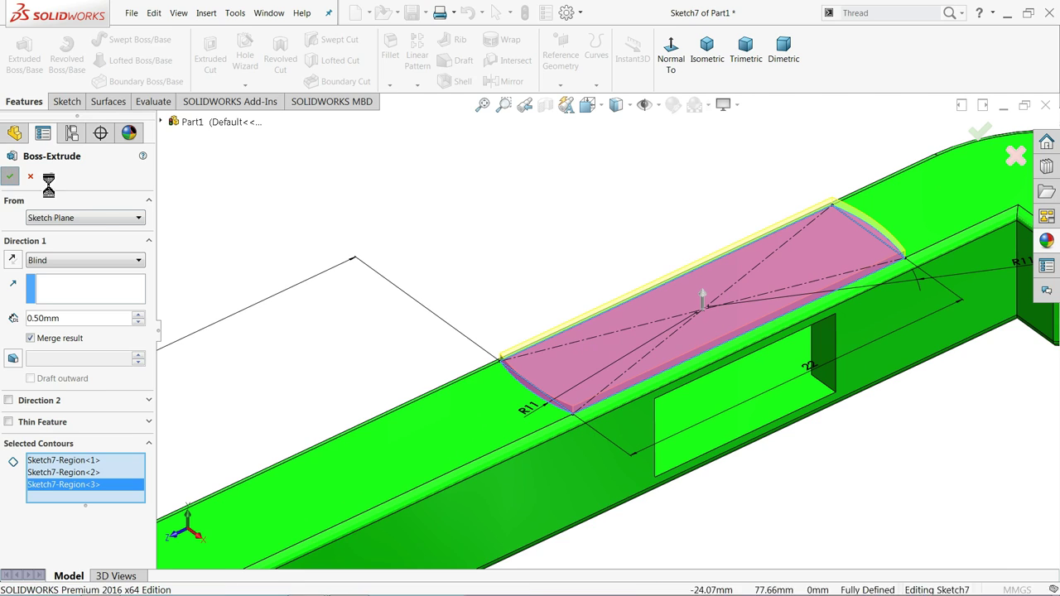
Step: Orbit the finished part around to a side-on view
scroll(412, 236, "up", 5)
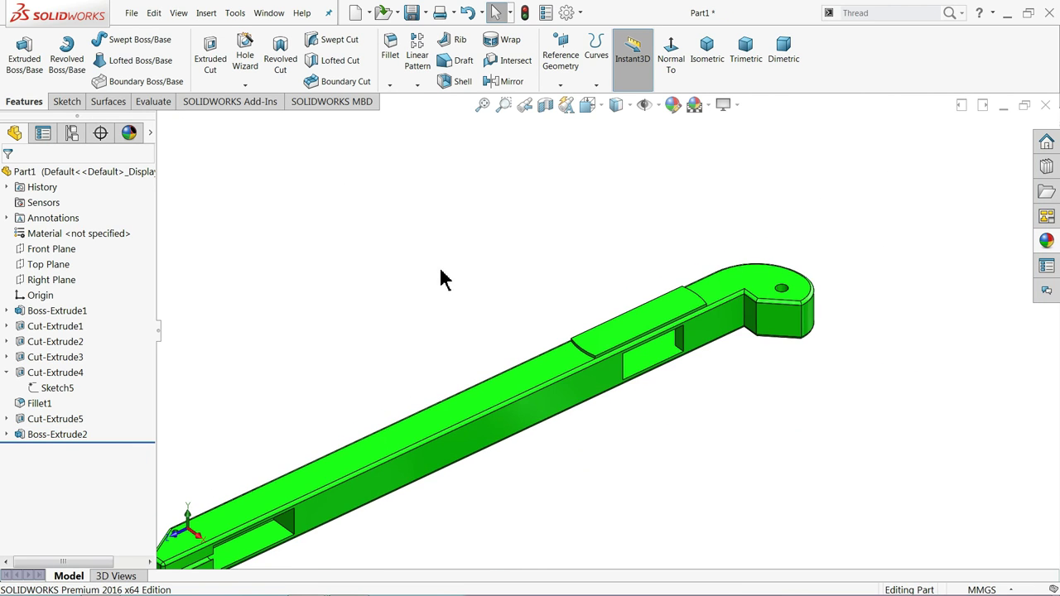
mouse_move(439, 279)
middle_mouse_down()
mouse_move(452, 254)
mouse_move(474, 288)
middle_mouse_up()
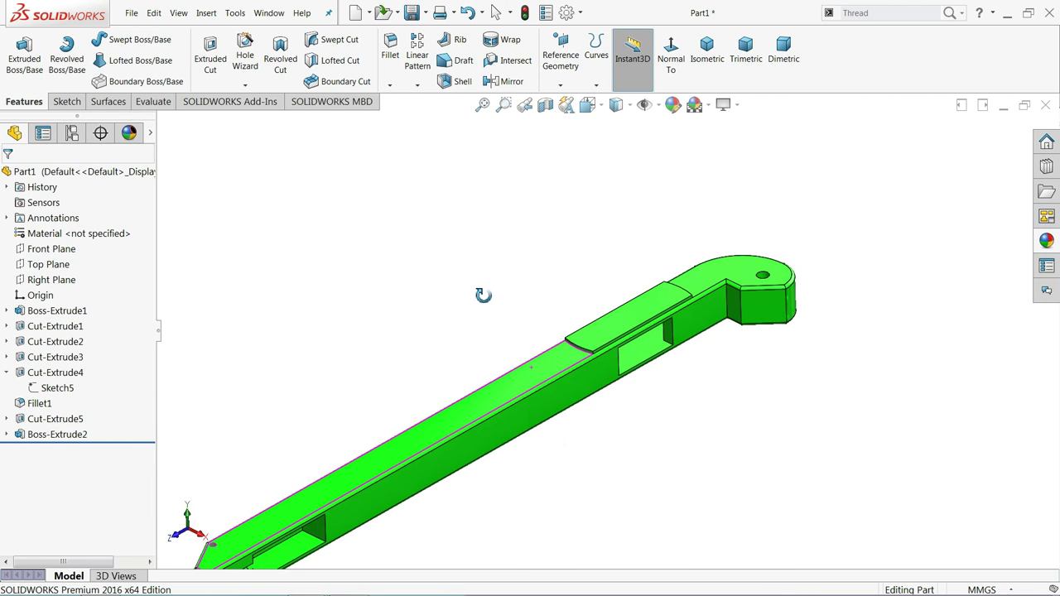
scroll(612, 385, "down", 3)
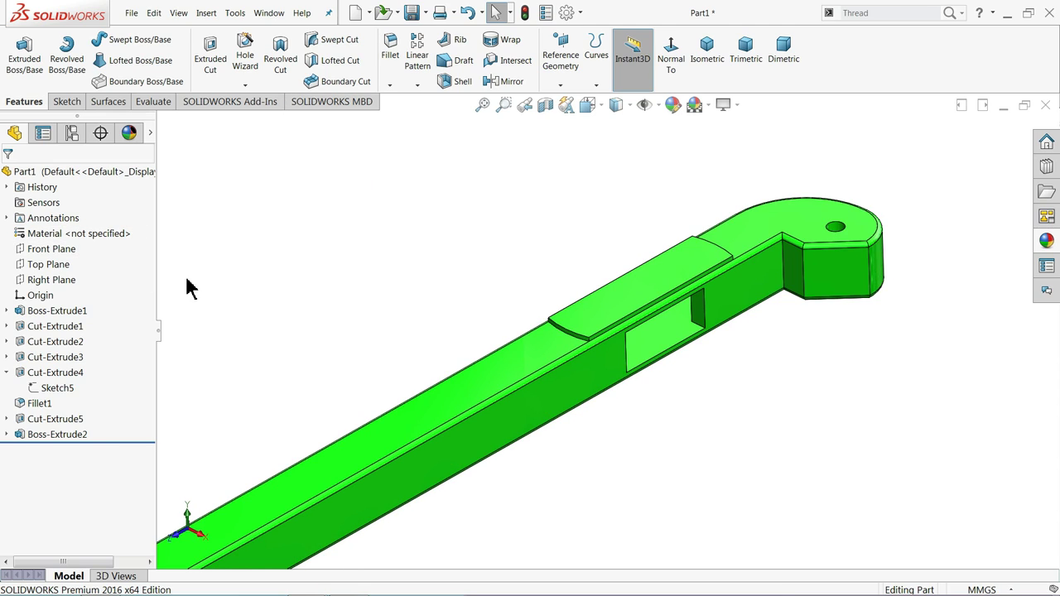
scroll(190, 288, "up", 3)
mouse_move(397, 326)
middle_mouse_down()
mouse_move(499, 327)
mouse_move(458, 138)
mouse_move(471, 265)
mouse_move(457, 190)
middle_mouse_up()
scroll(608, 378, "down", 3)
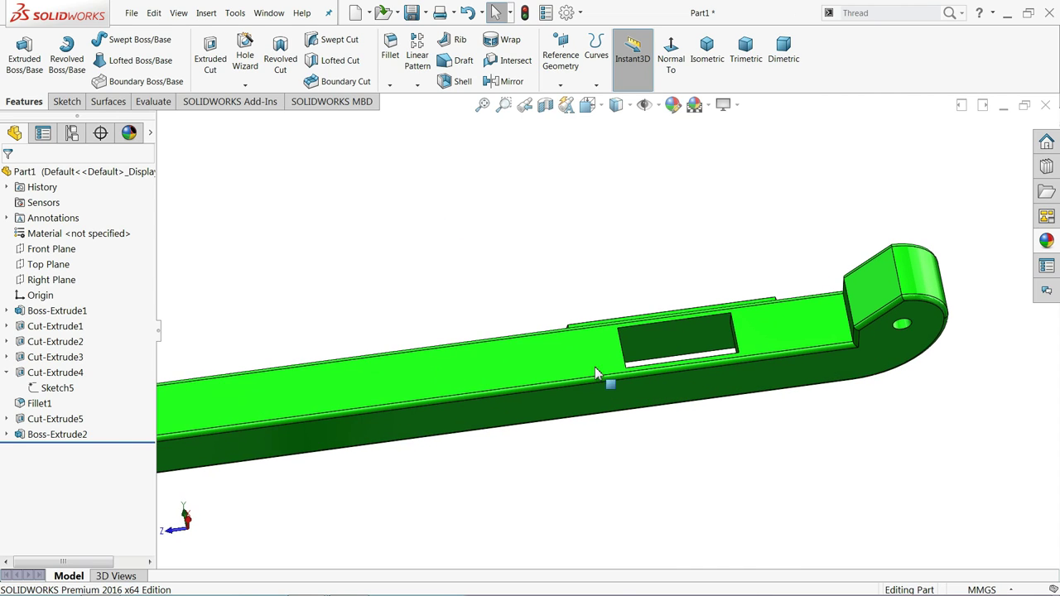
Step: Start a new boss extrude from Sketch7 under Boss-Extrude2 and open the From start conditions
left_click(6, 434)
left_click(36, 450)
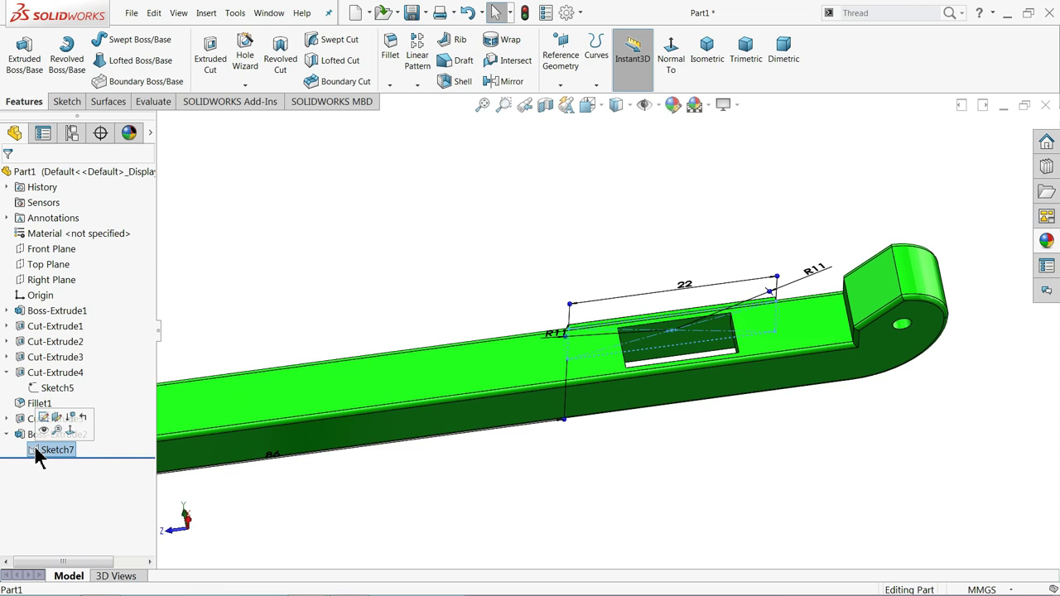
left_click(22, 66)
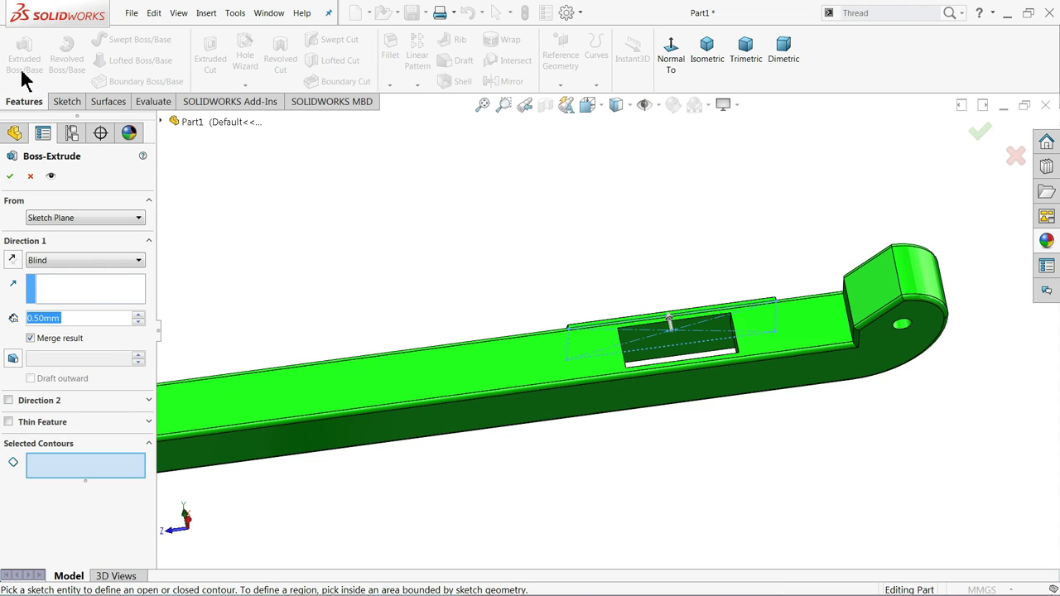
left_click(34, 223)
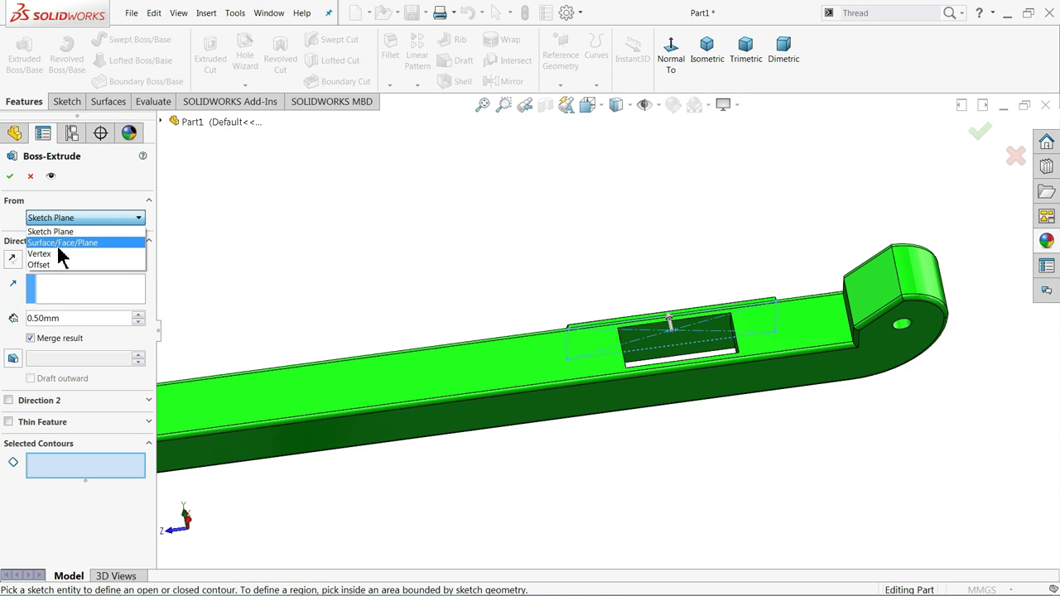
Step: Start the extrusion from Surface/Face/Plane using the arm's lower side face, Face<1>
left_click(62, 242)
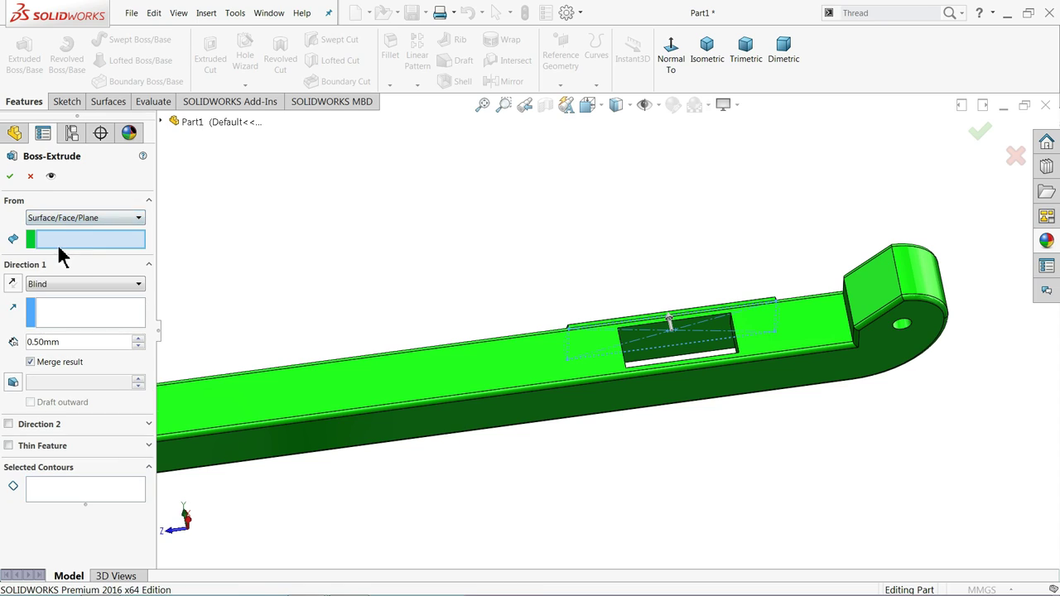
left_click(651, 387)
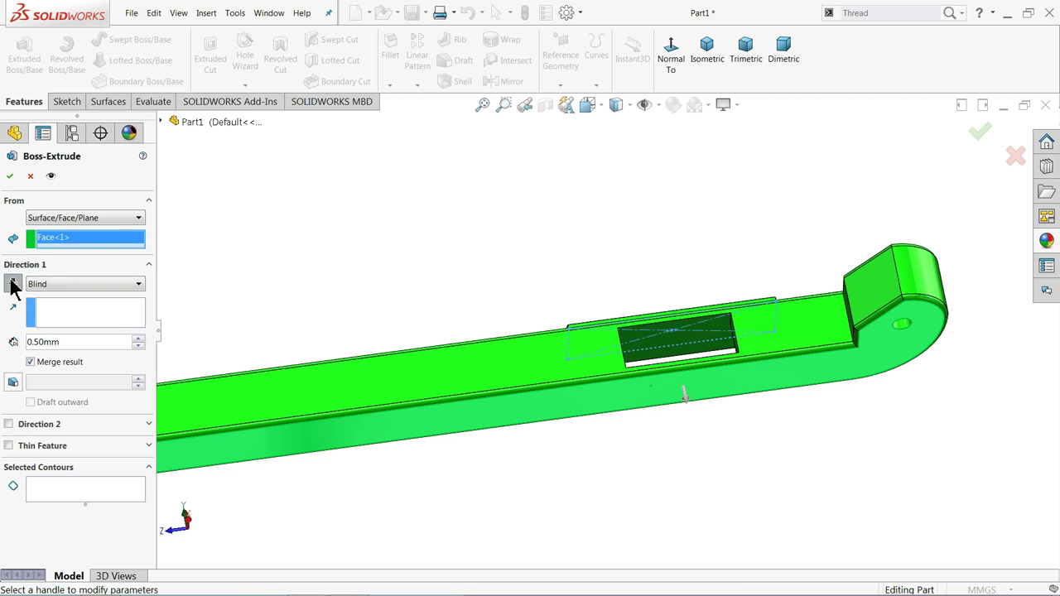
mouse_move(380, 338)
middle_mouse_down()
mouse_move(545, 343)
mouse_move(568, 440)
mouse_move(554, 361)
middle_mouse_up()
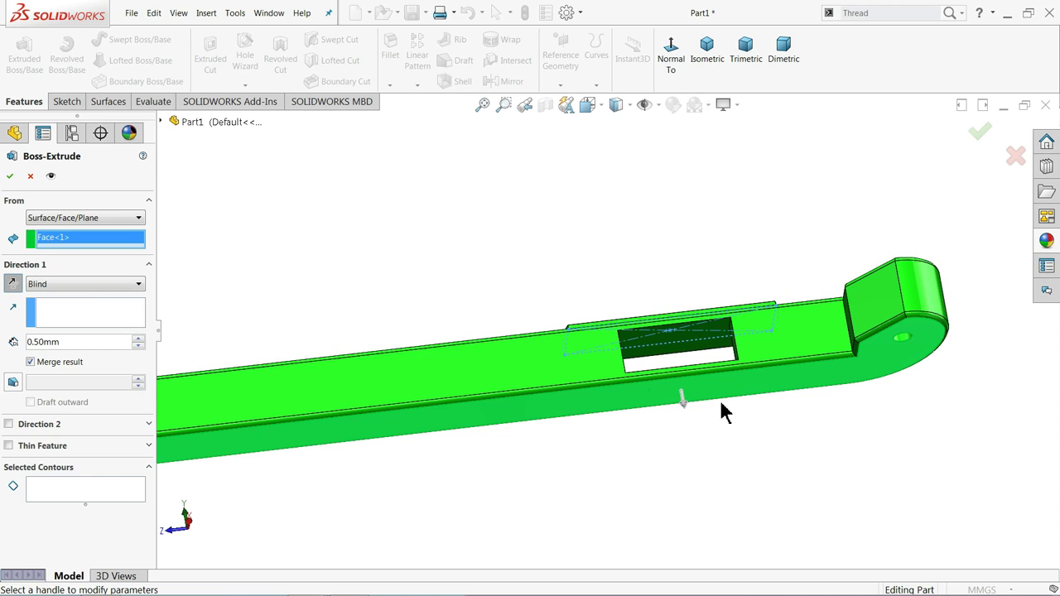
scroll(696, 406, "down", 3)
mouse_move(638, 372)
middle_mouse_down()
mouse_move(669, 430)
mouse_move(661, 413)
middle_mouse_up()
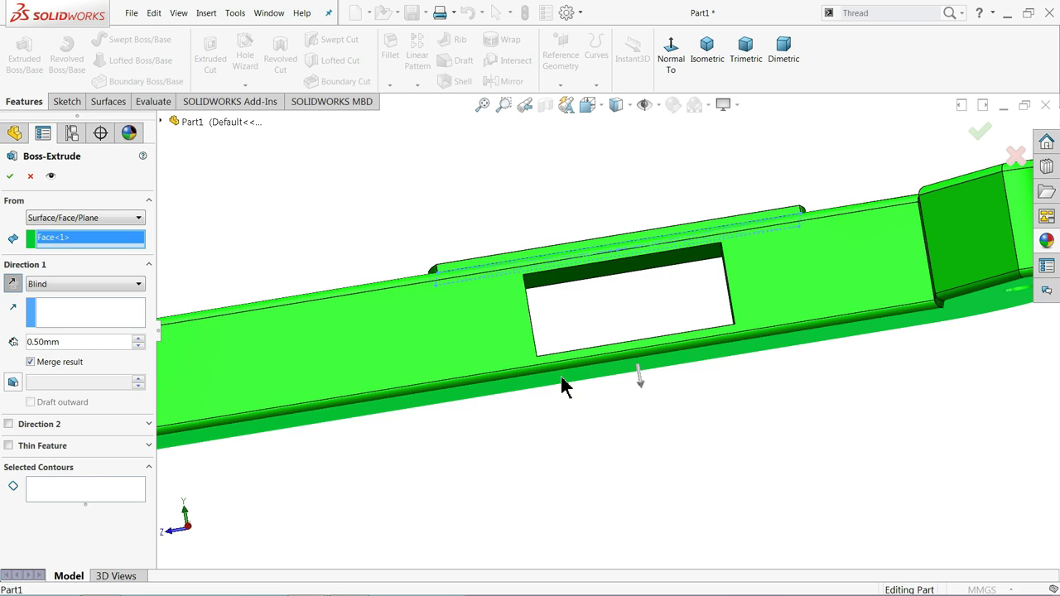
left_click(9, 176)
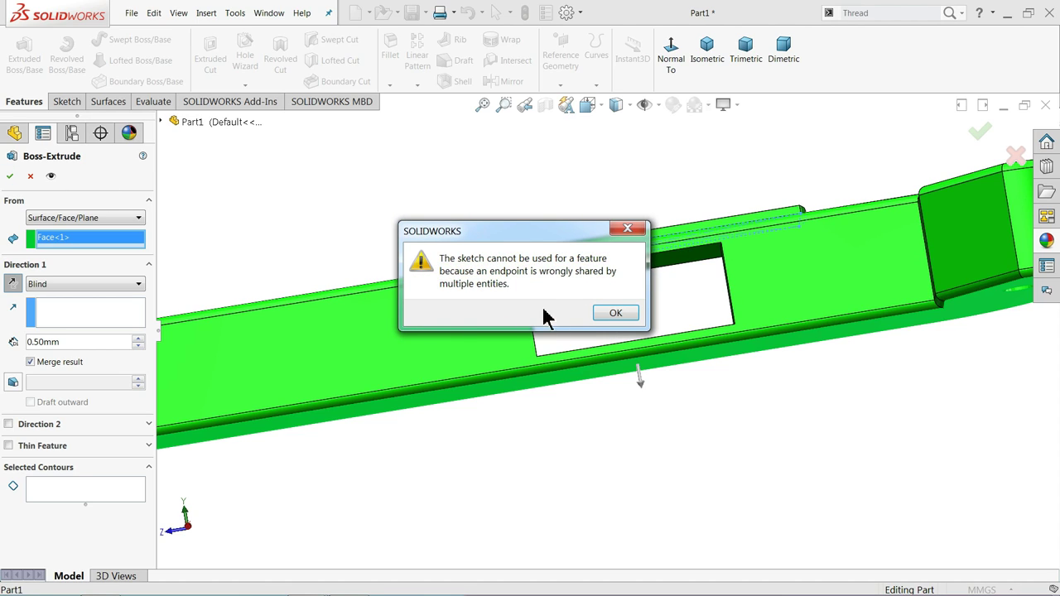
Step: Dismiss the sketch endpoint error and change the extrusion start to a 7 mm offset
left_click(616, 313)
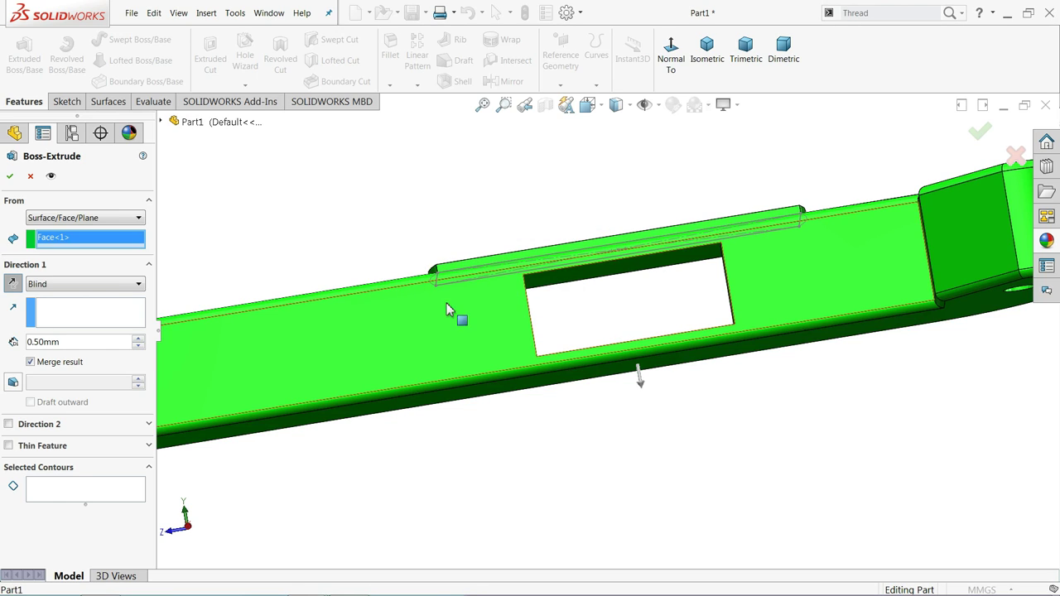
left_click(50, 221)
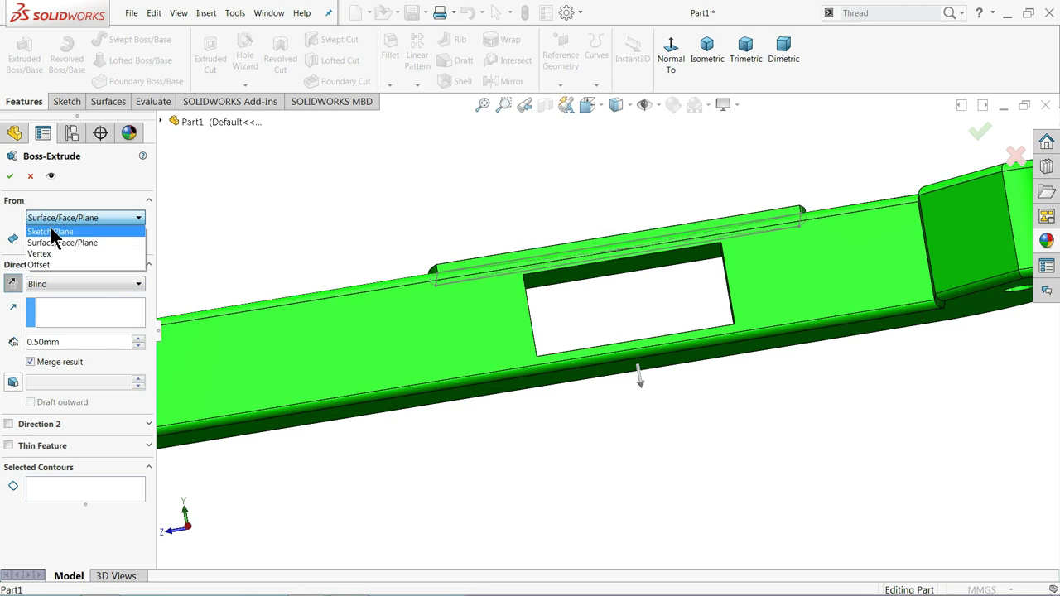
left_click(50, 265)
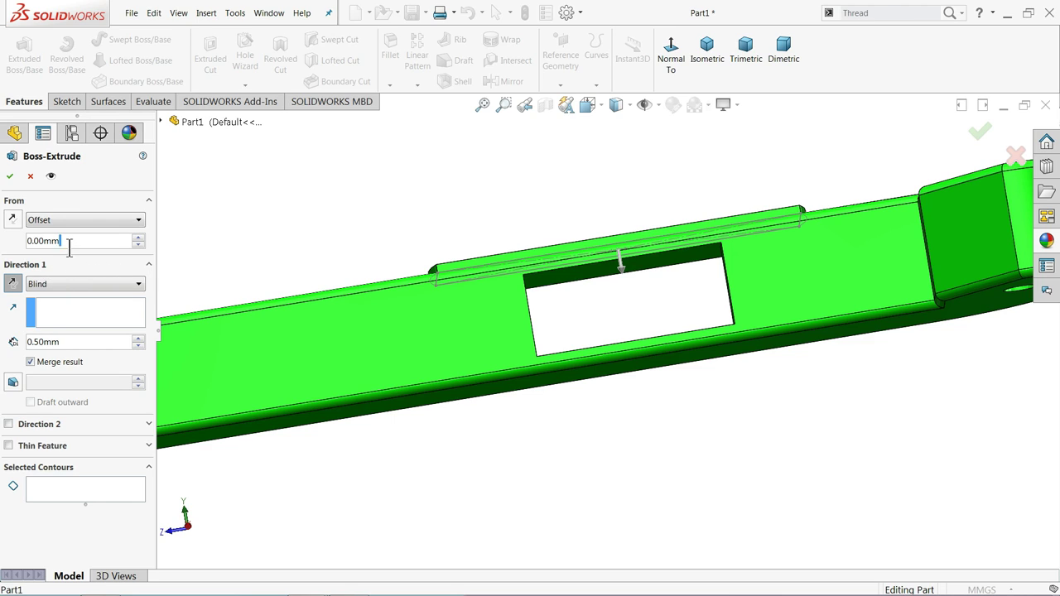
mouse_move(407, 298)
middle_mouse_down()
mouse_move(397, 308)
mouse_move(395, 293)
middle_mouse_up()
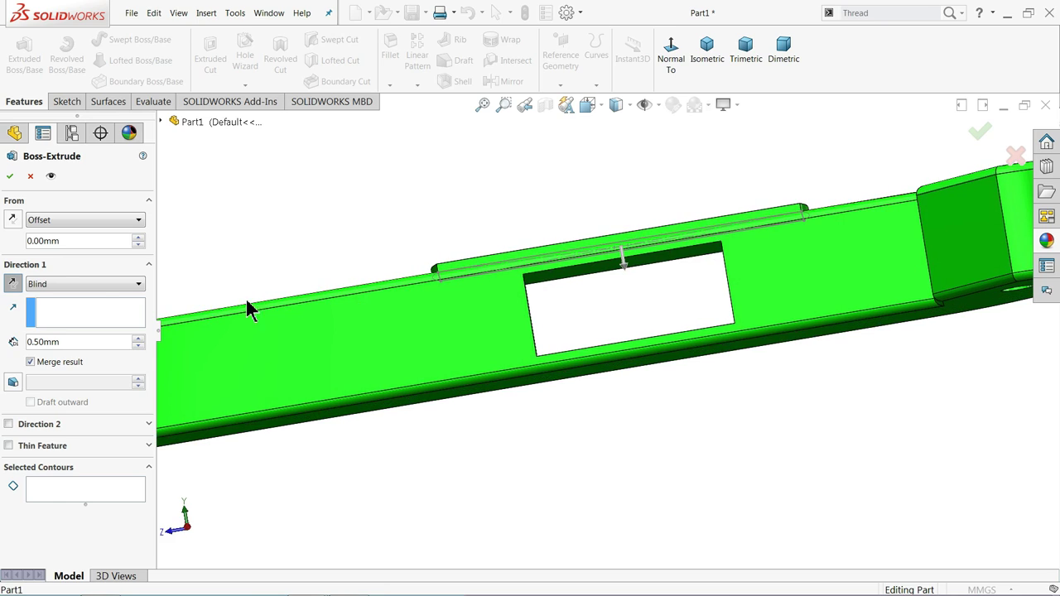
type("7")
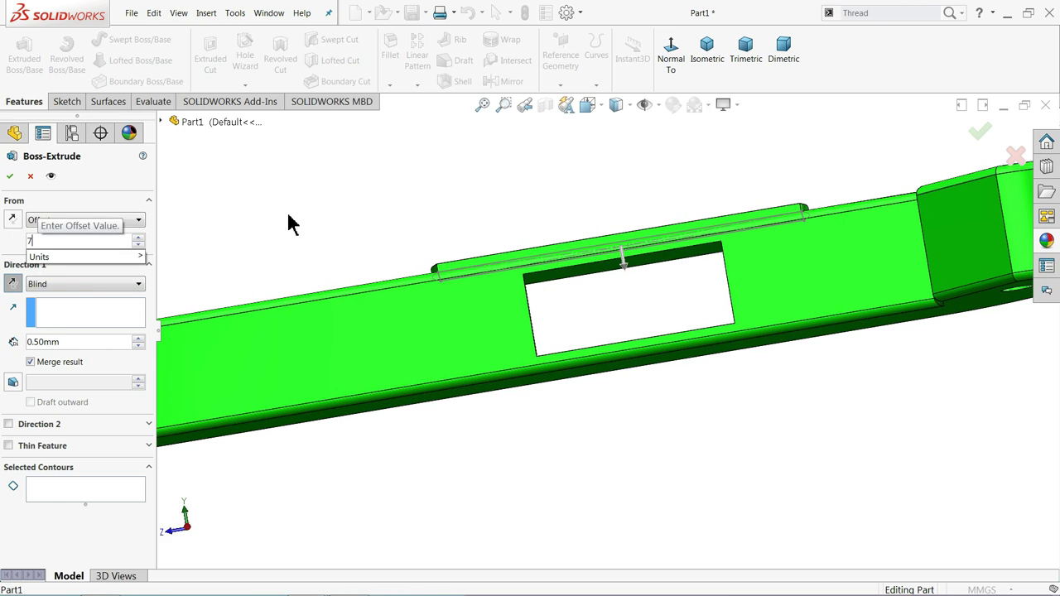
key("Return")
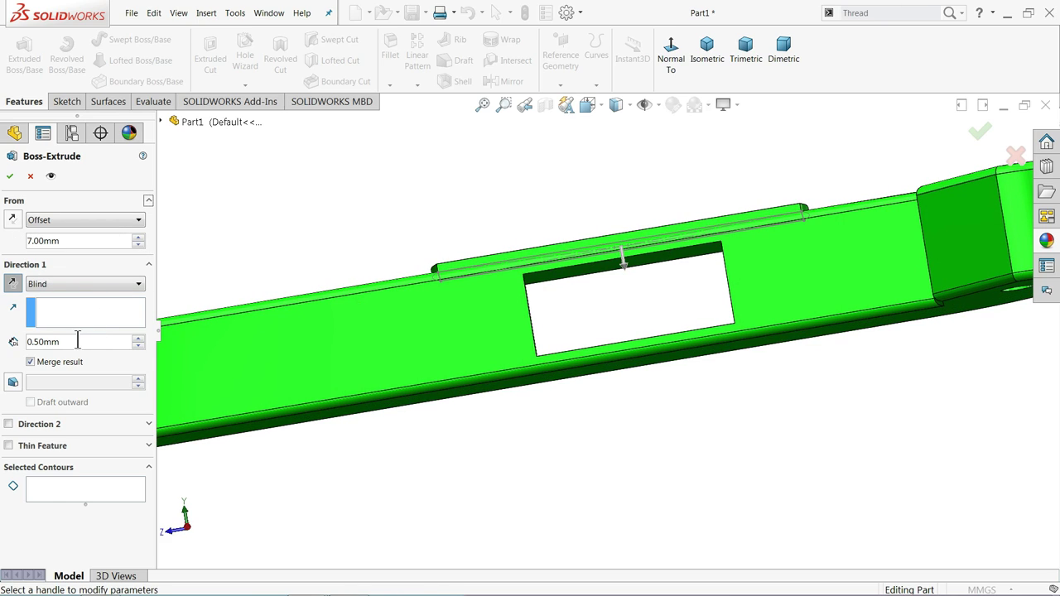
Step: Cancel the unfinished extrude, keeping Boss-Extrude2 as the only pad
mouse_move(371, 262)
middle_mouse_down()
mouse_move(367, 224)
mouse_move(381, 308)
mouse_move(403, 344)
mouse_move(372, 351)
mouse_move(398, 433)
mouse_move(396, 310)
mouse_move(403, 317)
middle_mouse_up()
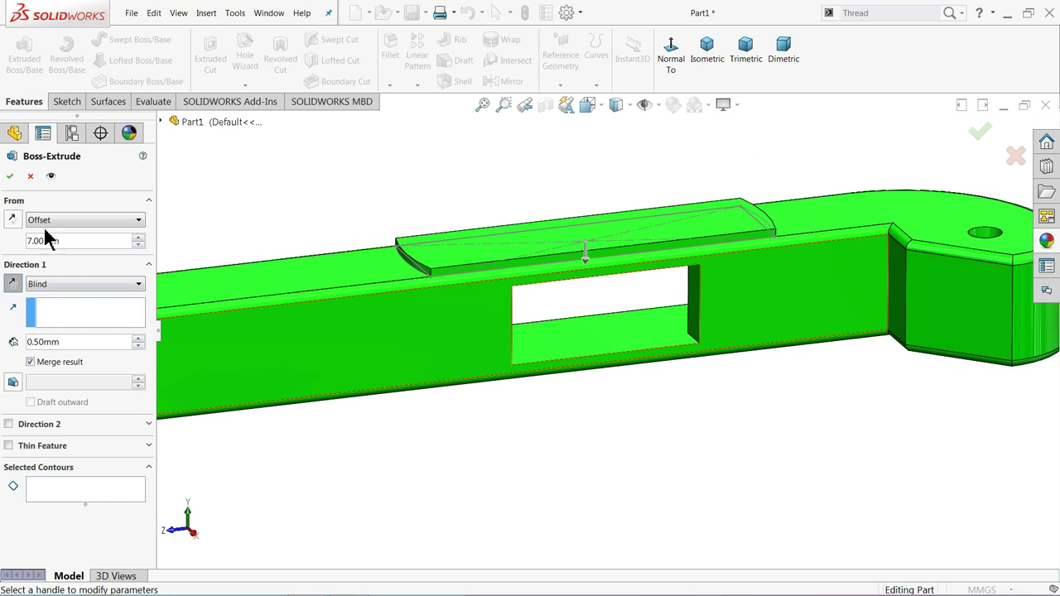
left_click(58, 492)
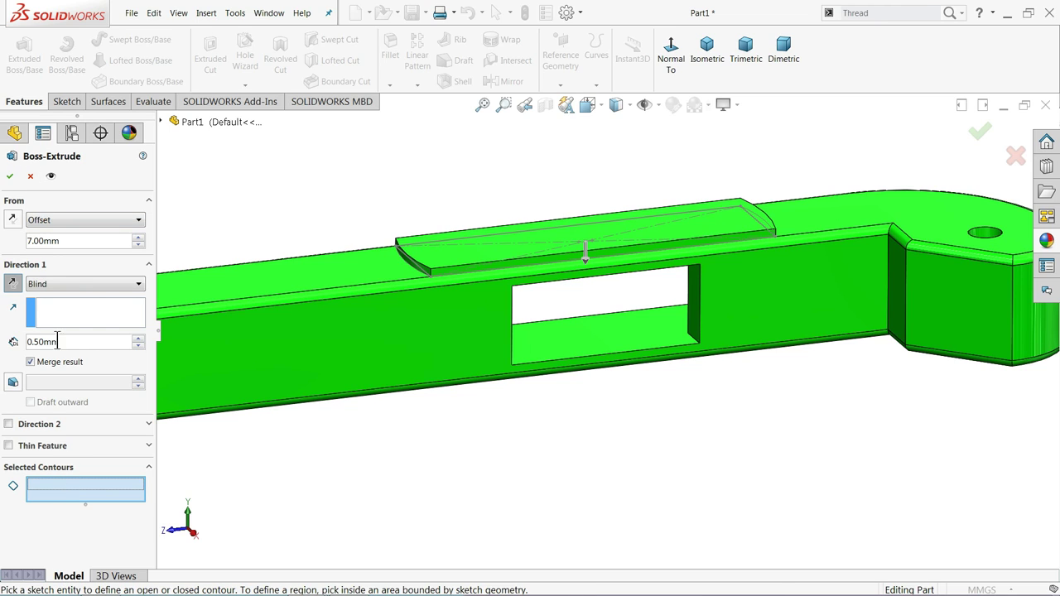
left_click(30, 175)
Step: Start a new boss extrude from Sketch7 beginning at a 7 mm offset
left_click(44, 447)
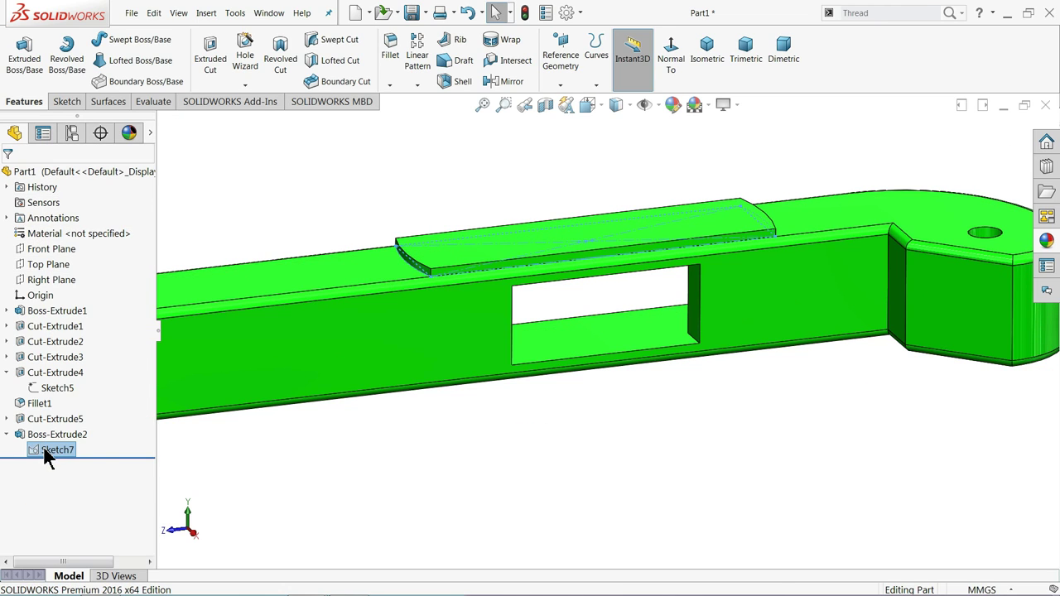
left_click(72, 450)
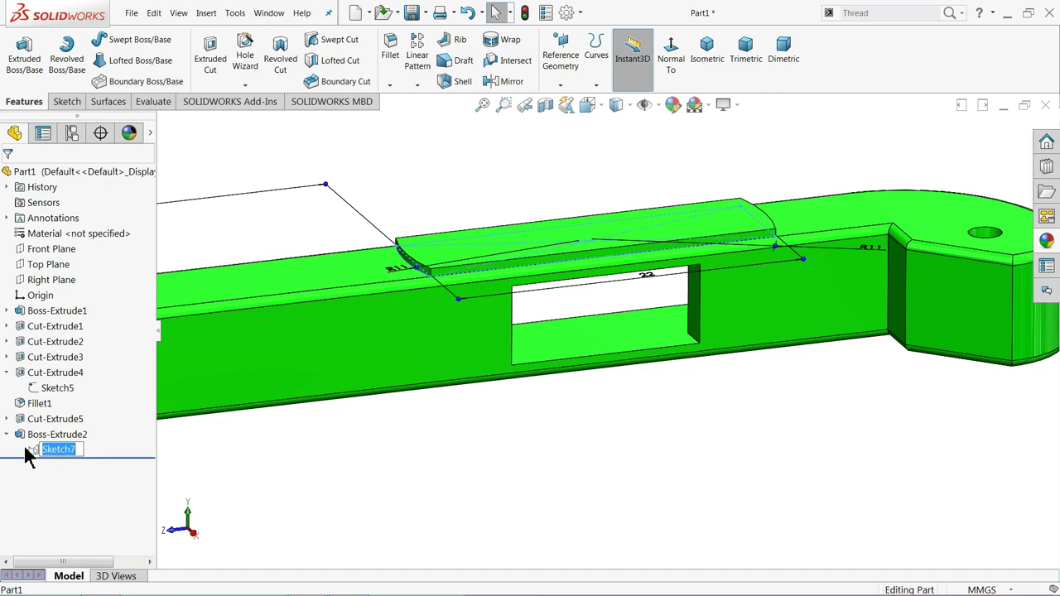
key("Return")
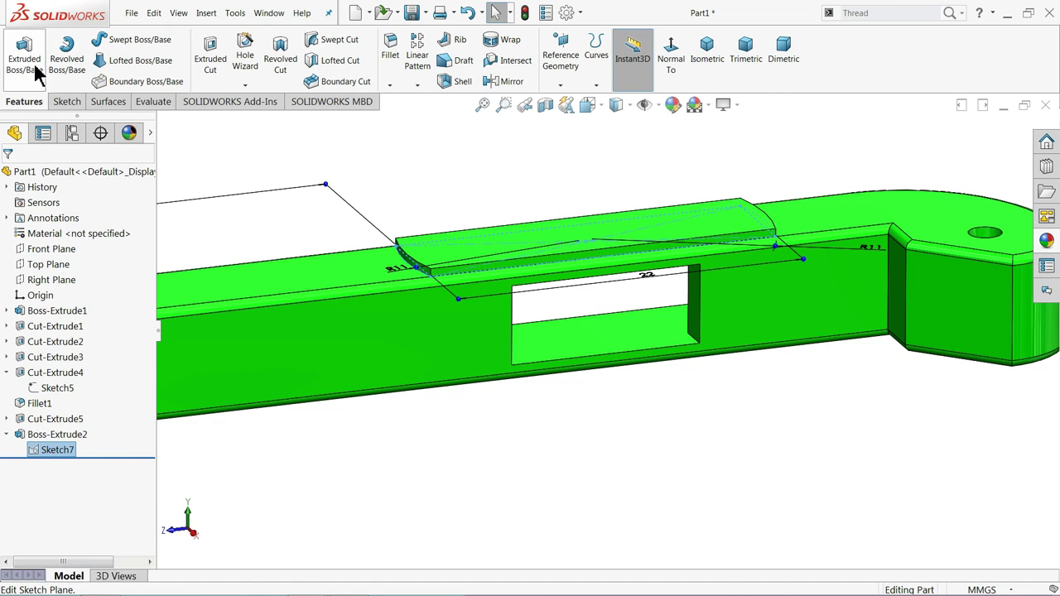
left_click(25, 70)
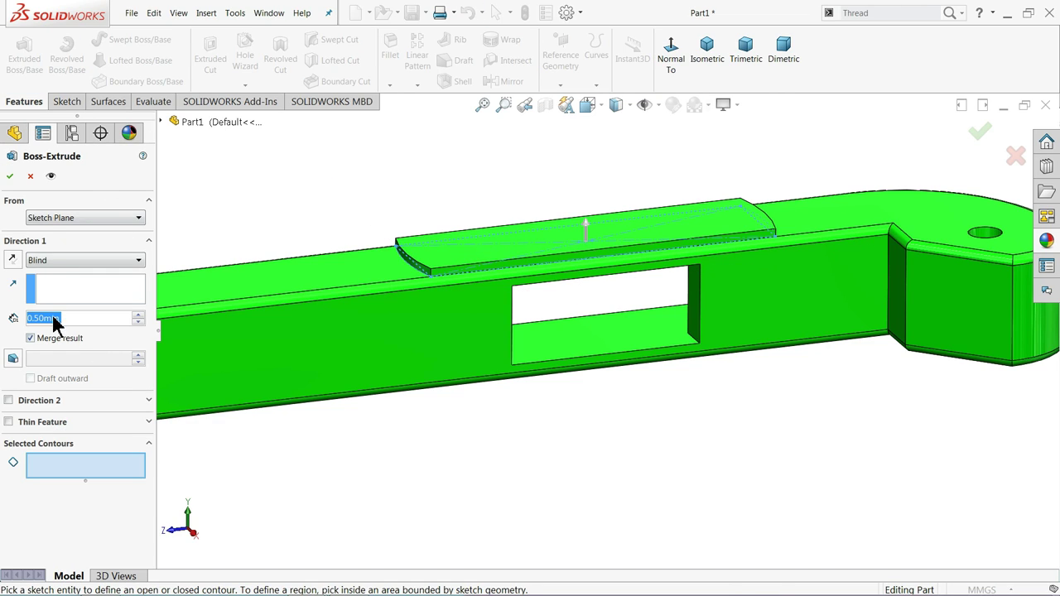
left_click(47, 220)
left_click(47, 265)
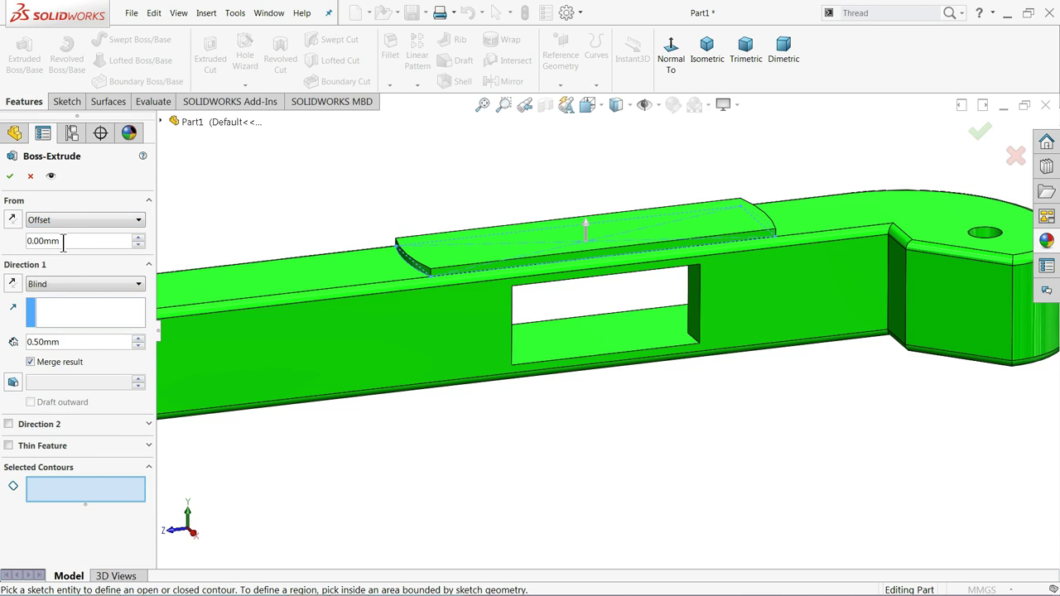
type("7")
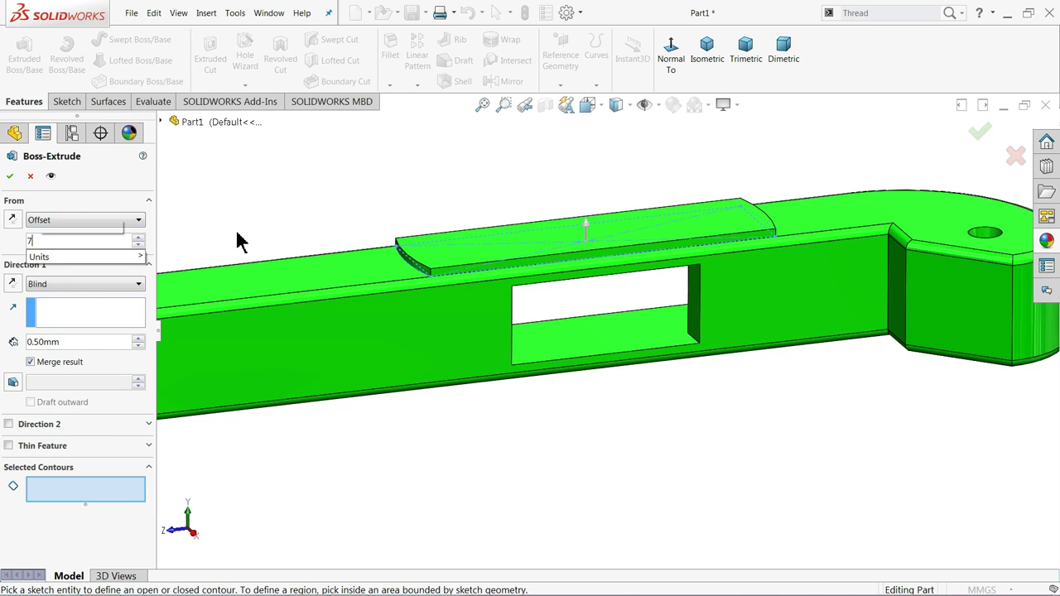
key("Return")
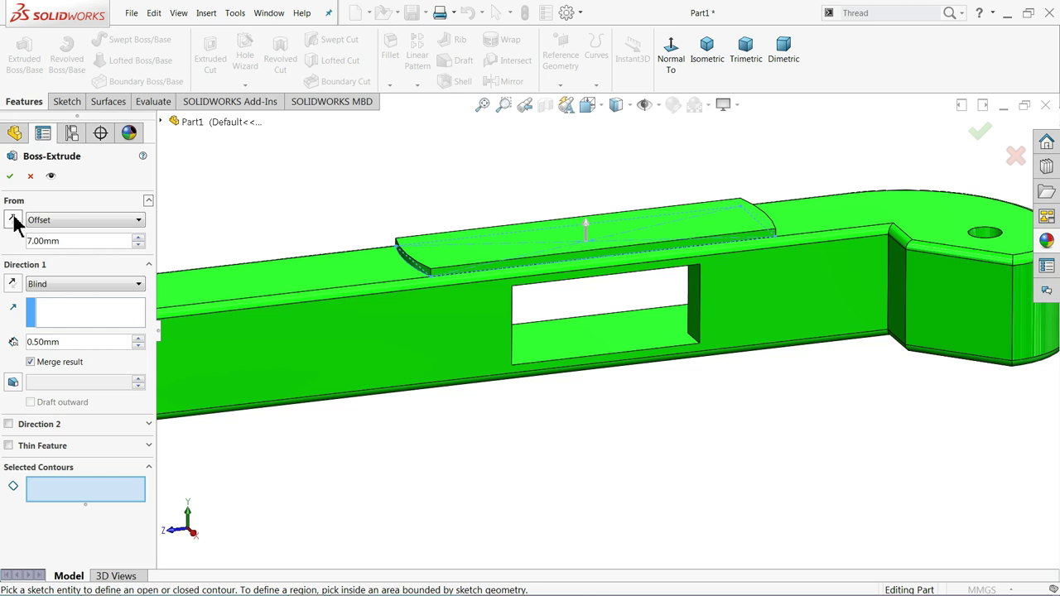
Step: From the isometric view, select three Sketch7 regions, including the arc-edged one, as contours
middle_click_drag(339, 389, 315, 330)
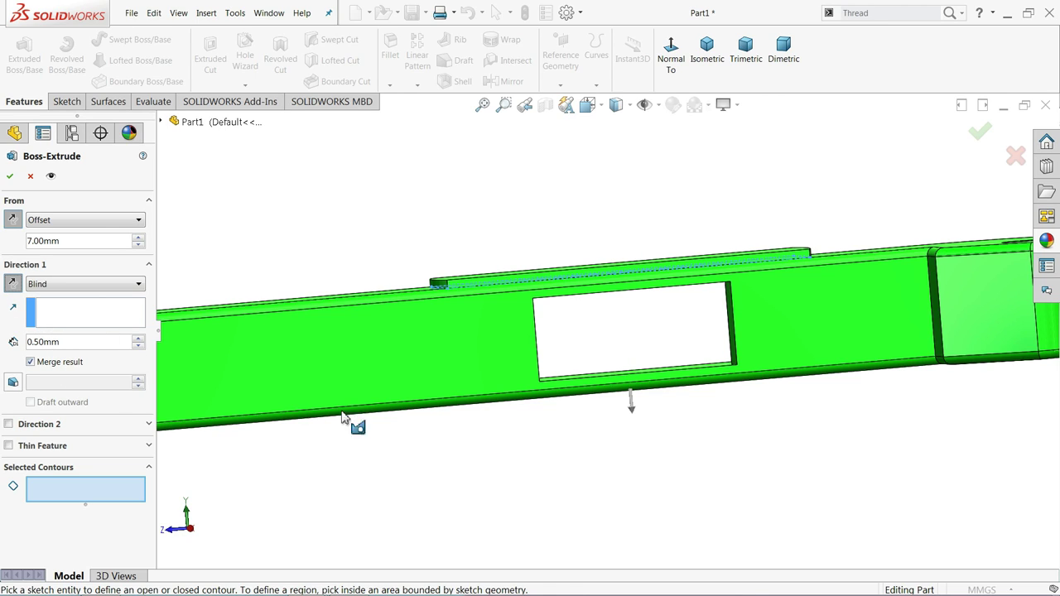
middle_click_drag(479, 310, 481, 349)
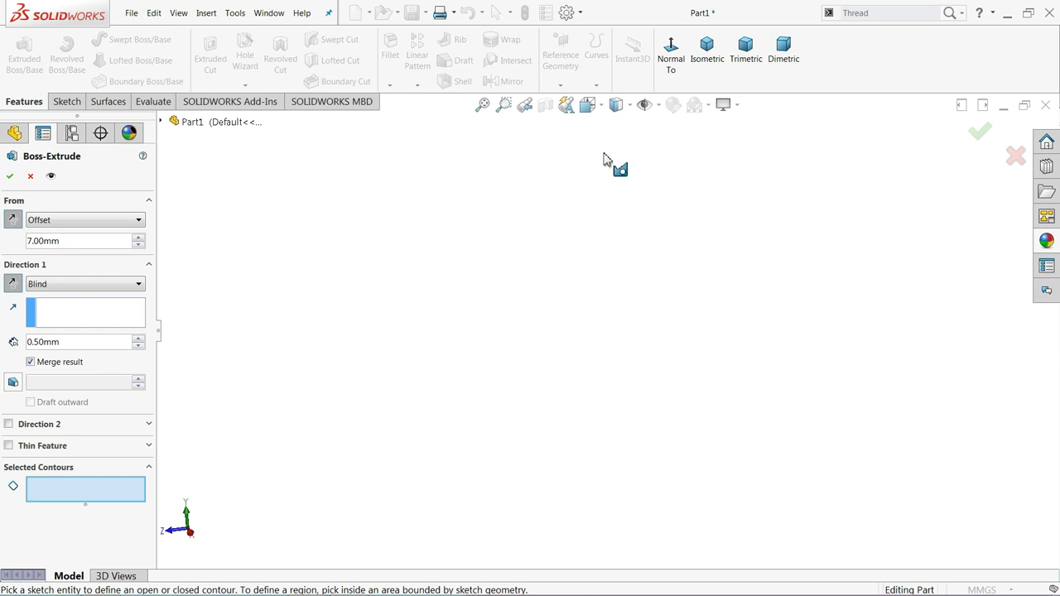
left_click(702, 77)
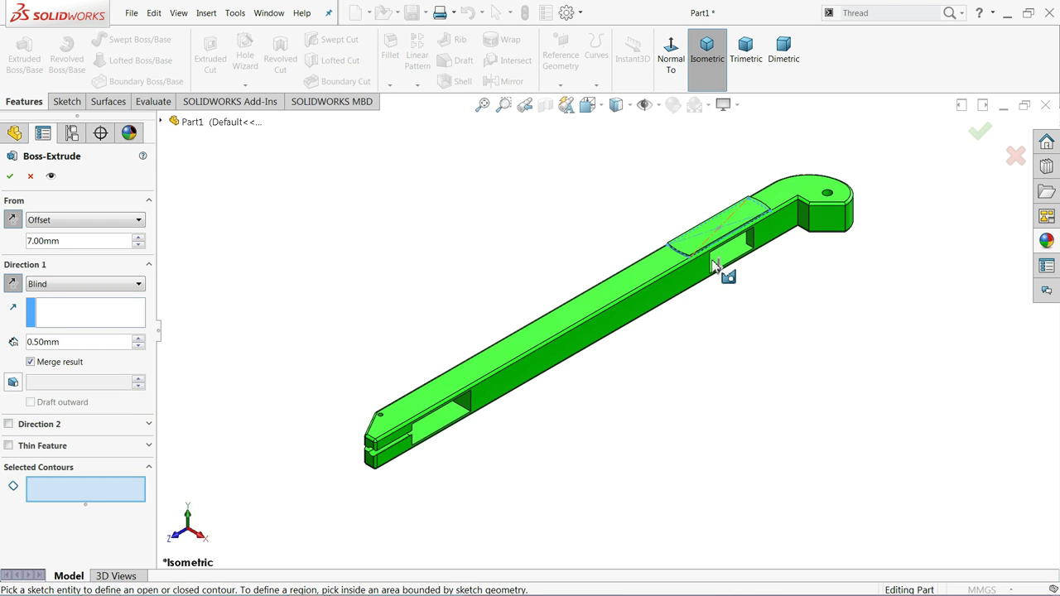
scroll(712, 267, "down", 3)
scroll(704, 265, "down", 3)
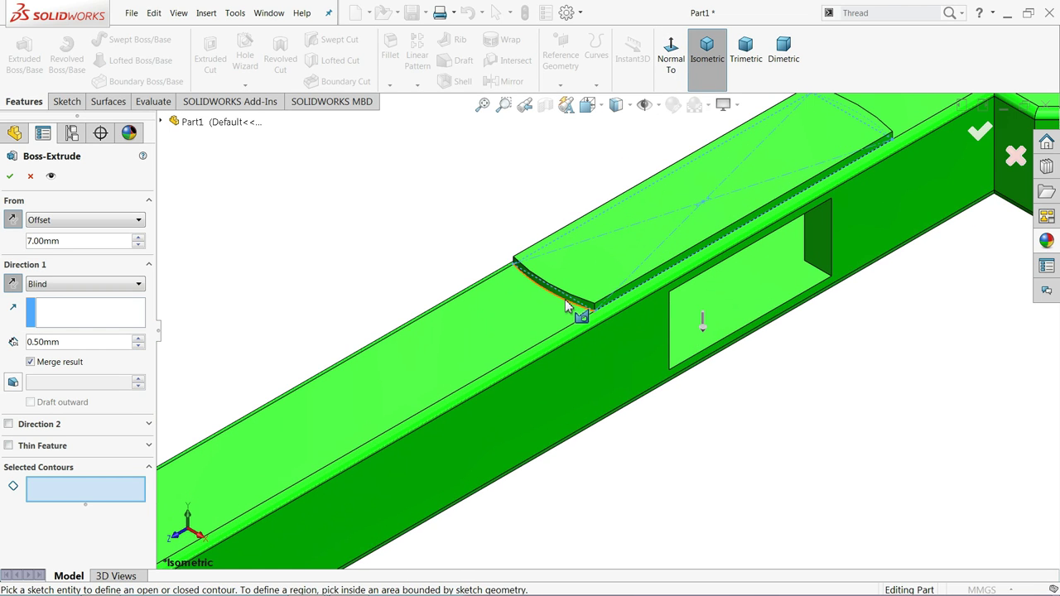
left_click(605, 267)
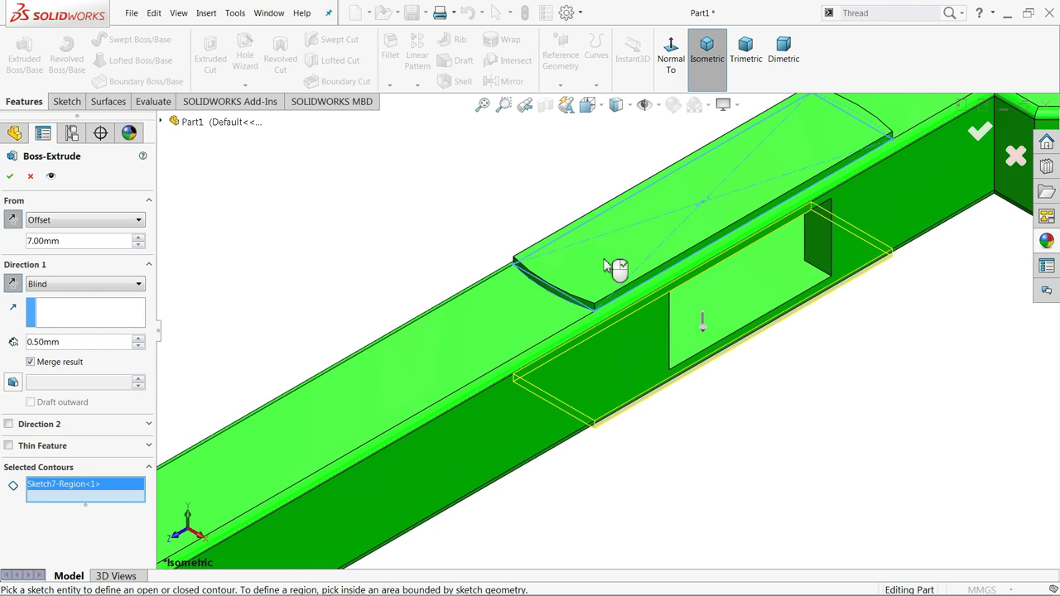
scroll(571, 307, "down", 3)
left_click(572, 305)
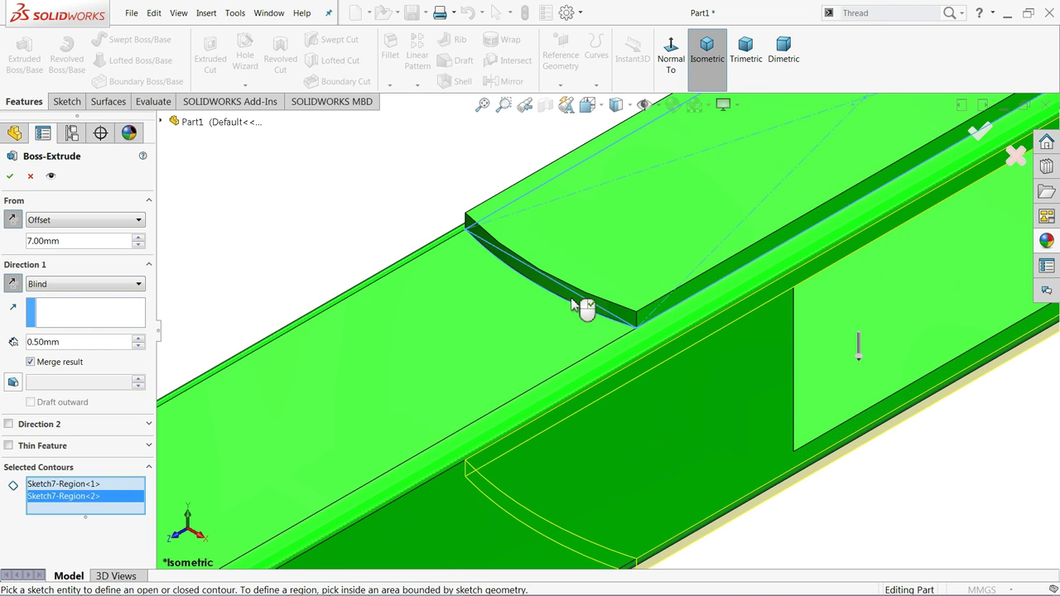
scroll(613, 303, "up", 3)
scroll(746, 249, "up", 2)
scroll(730, 246, "down", 3)
scroll(731, 245, "down", 2)
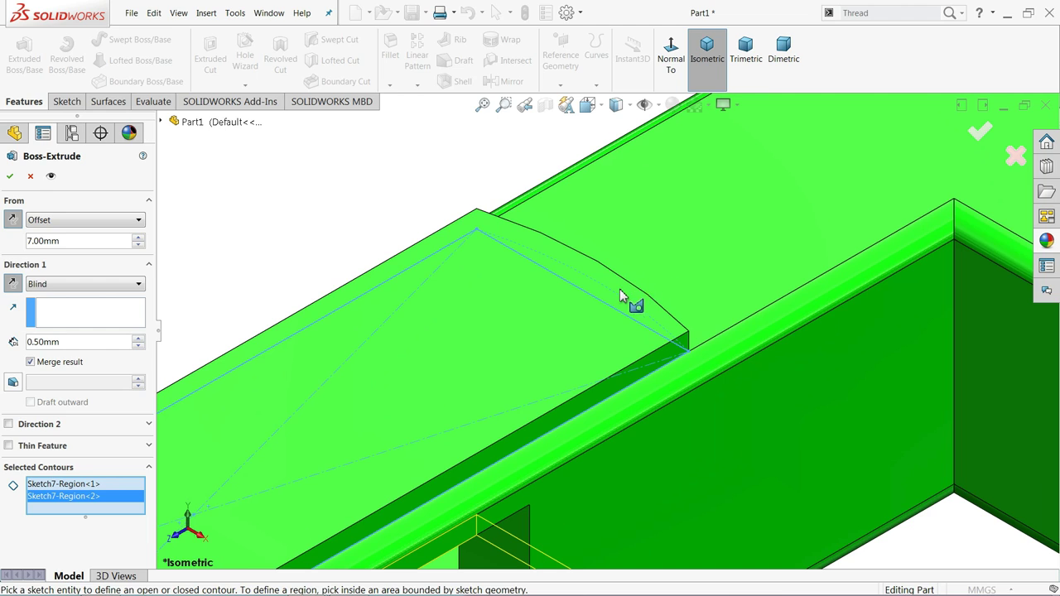
left_click(615, 303)
scroll(584, 321, "up", 3)
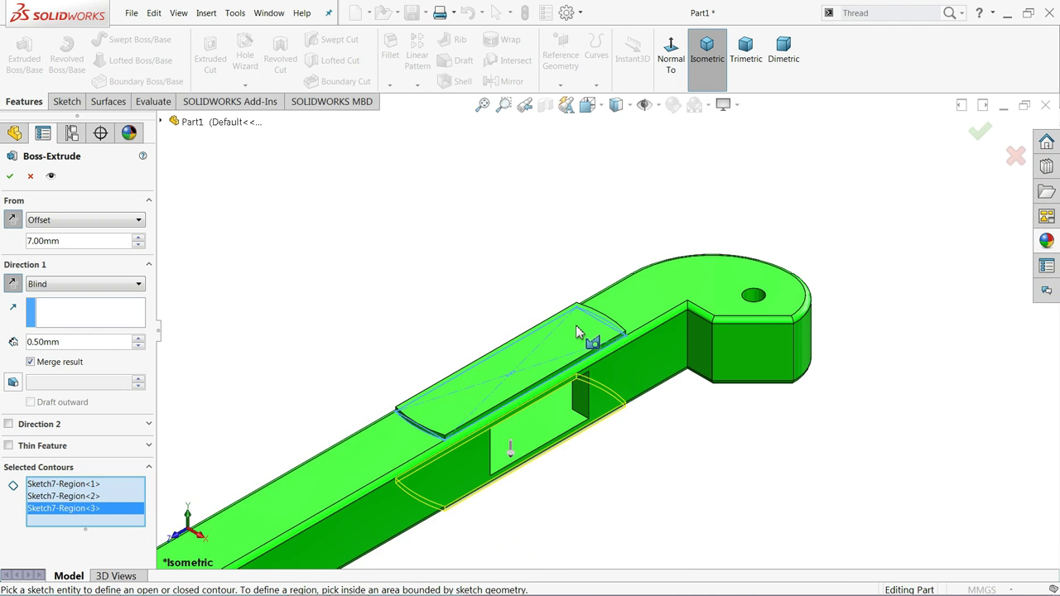
scroll(549, 455, "up", 2)
scroll(546, 414, "down", 3)
scroll(544, 378, "down", 3)
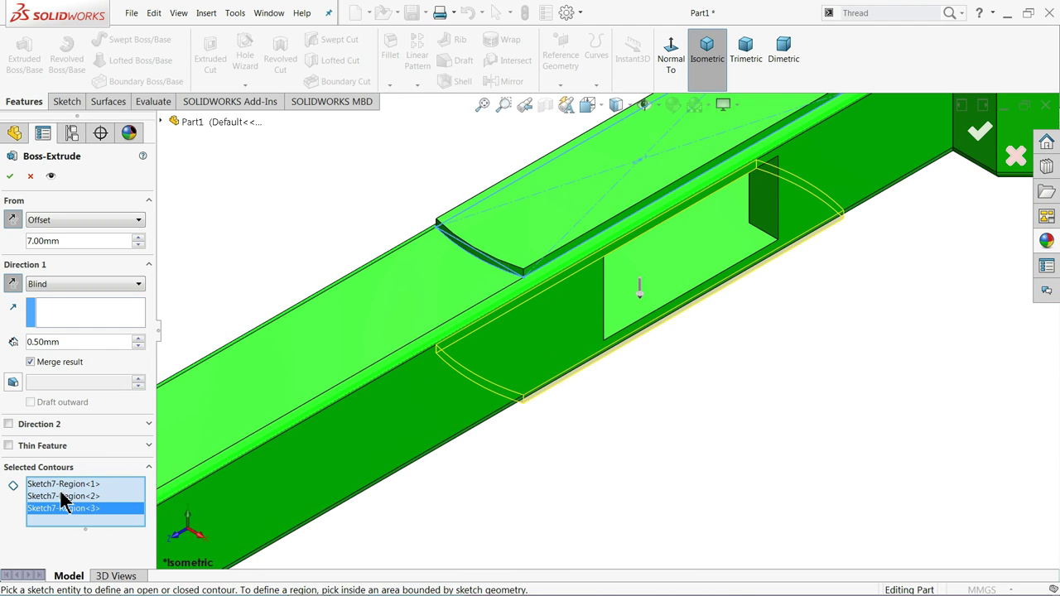
Step: Check the 0.5 mm pad preview below the window and accept it as Boss-Extrude3
middle_click_drag(625, 410, 580, 296)
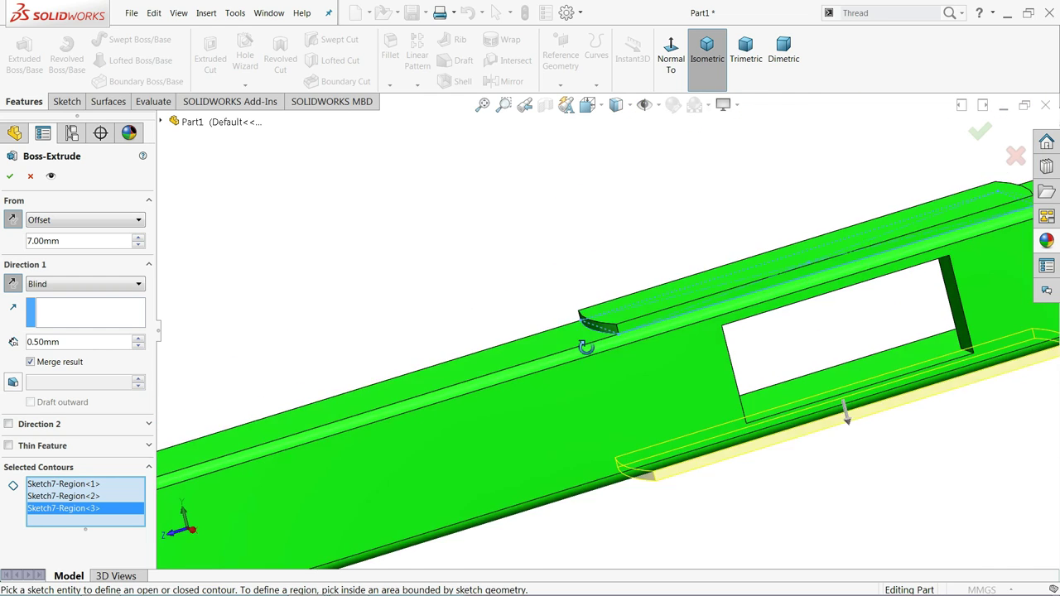
scroll(620, 378, "up", 1)
scroll(762, 431, "down", 1)
scroll(762, 429, "down", 2)
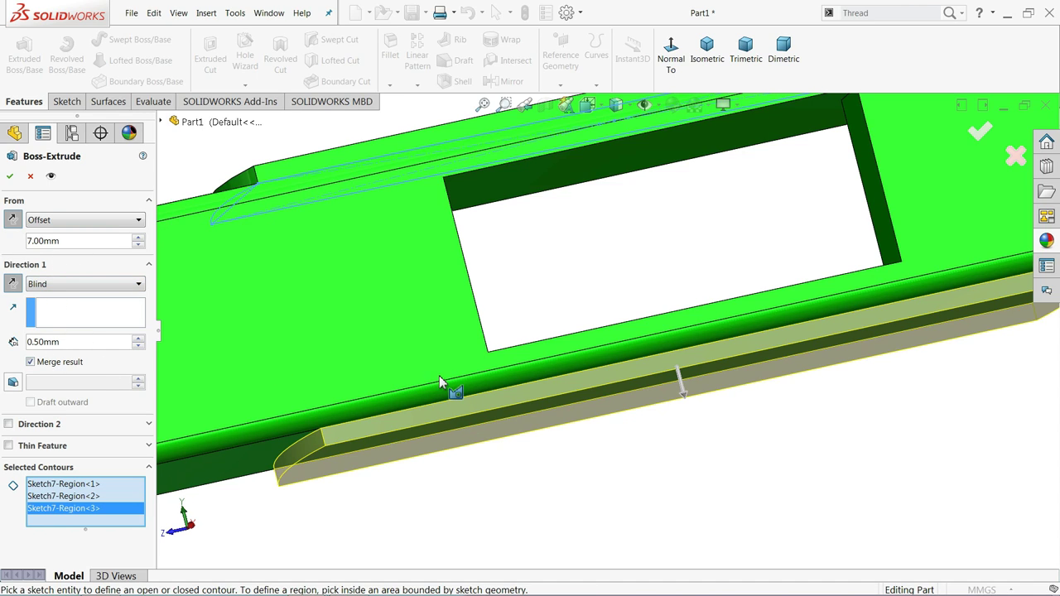
middle_click_drag(440, 383, 440, 401)
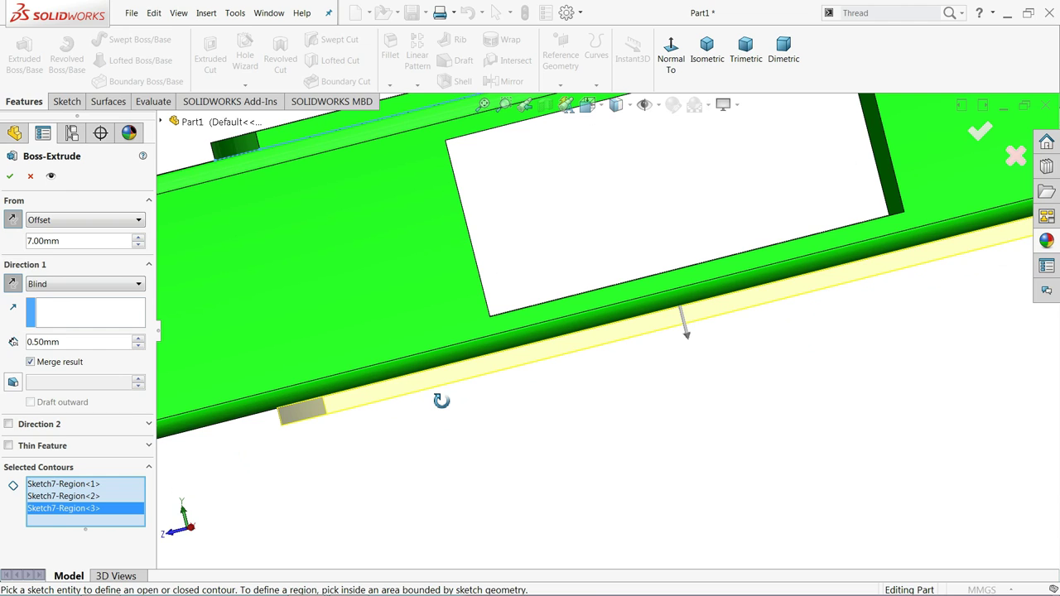
left_click(11, 177)
scroll(645, 285, "up", 3)
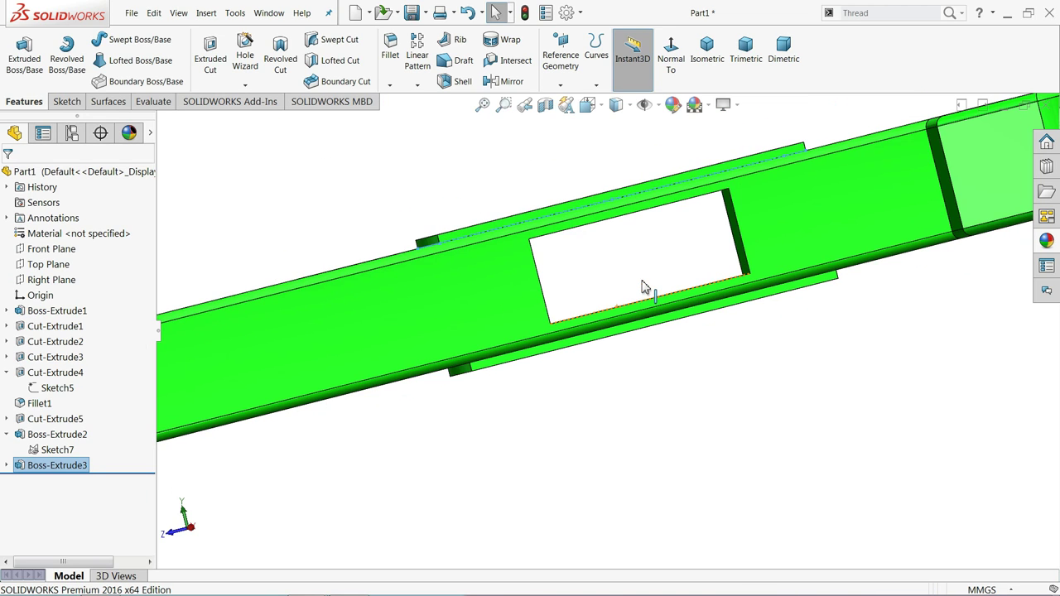
middle_click_drag(614, 263, 630, 369)
left_click(698, 377)
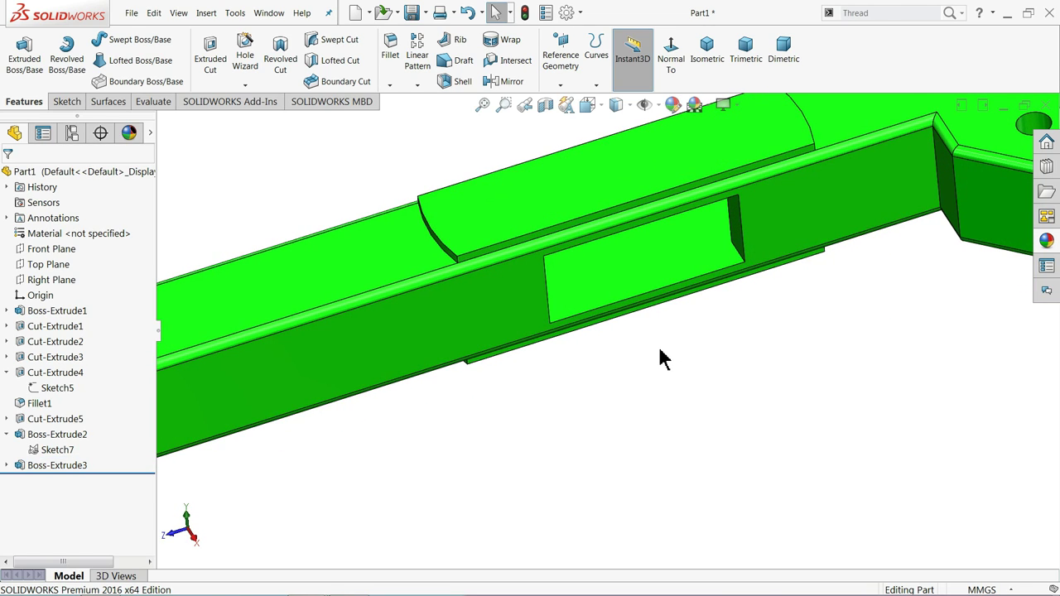
scroll(662, 357, "up", 2)
middle_click_drag(629, 319, 657, 304)
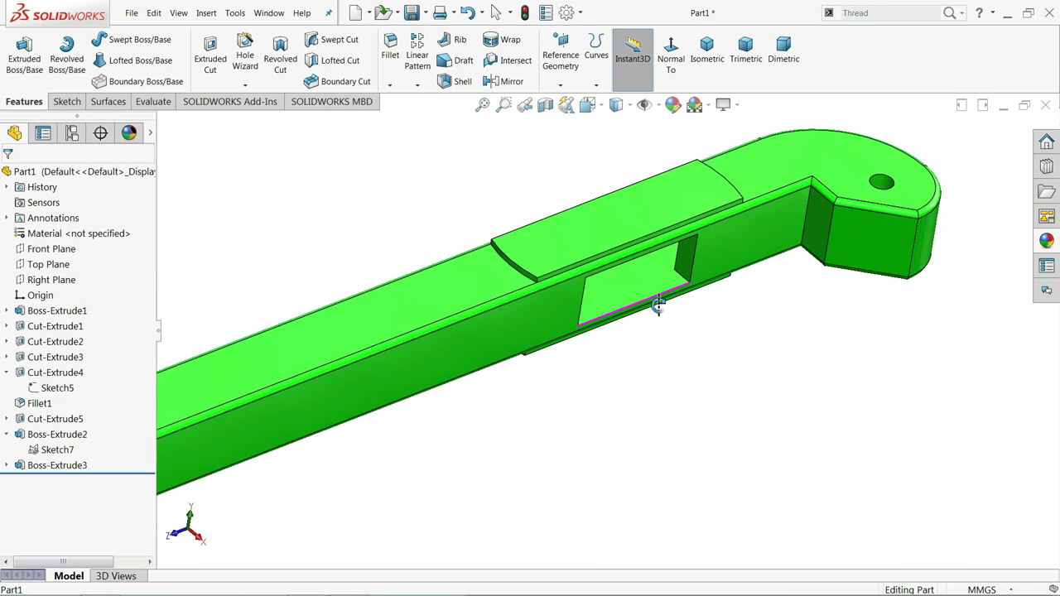
scroll(658, 305, "up", 2)
scroll(619, 306, "up", 2)
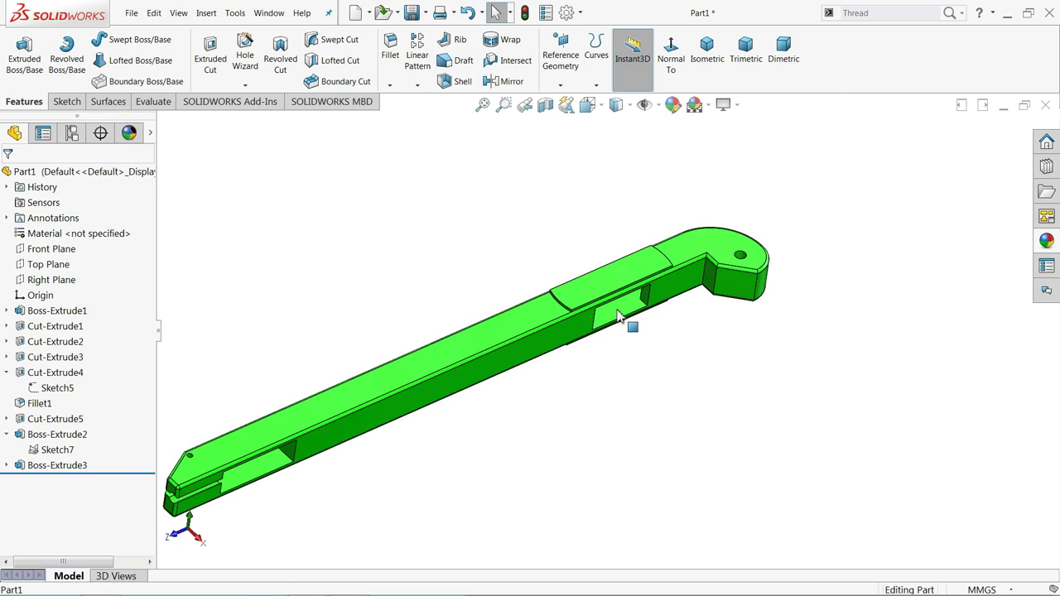
scroll(617, 316, "up", 2)
scroll(549, 416, "down", 1)
scroll(575, 307, "down", 2)
scroll(534, 385, "down", 1)
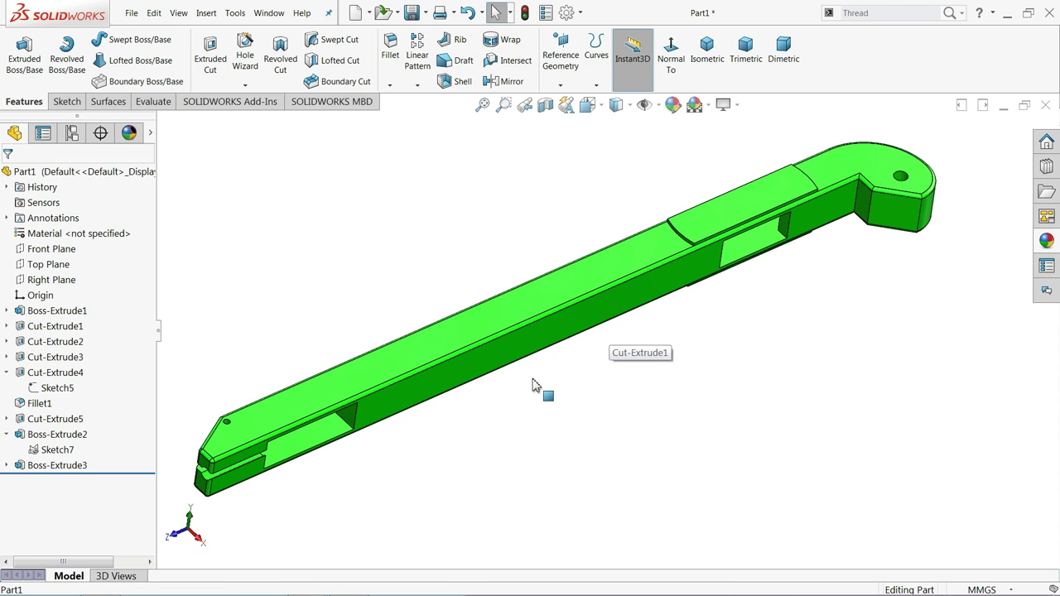
middle_click_drag(533, 385, 525, 359)
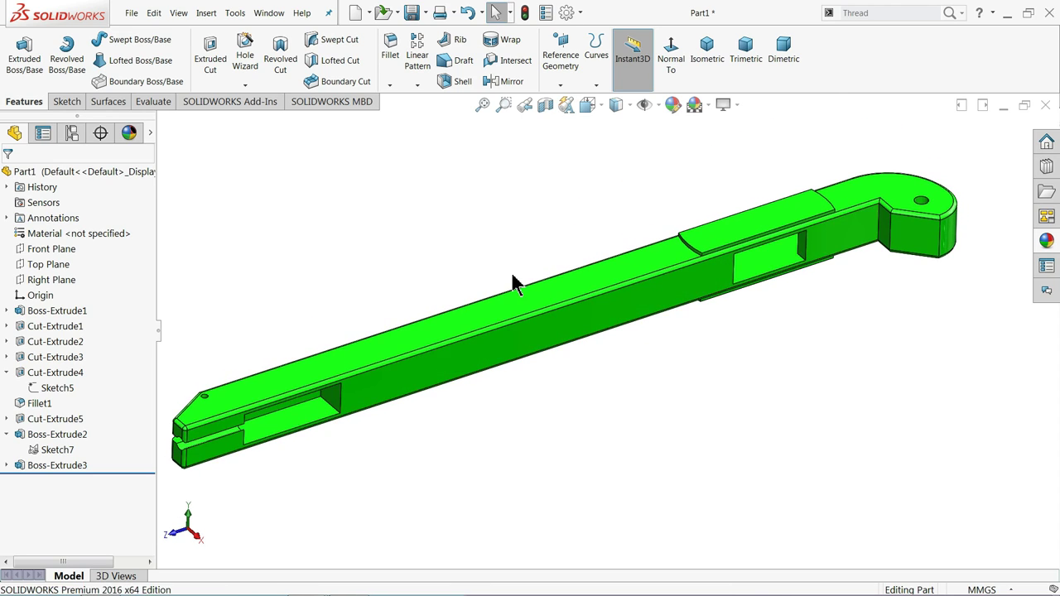
scroll(223, 442, "down", 2)
scroll(367, 417, "down", 2)
mouse_move(367, 416)
middle_mouse_down()
mouse_move(362, 327)
mouse_move(356, 371)
middle_mouse_up()
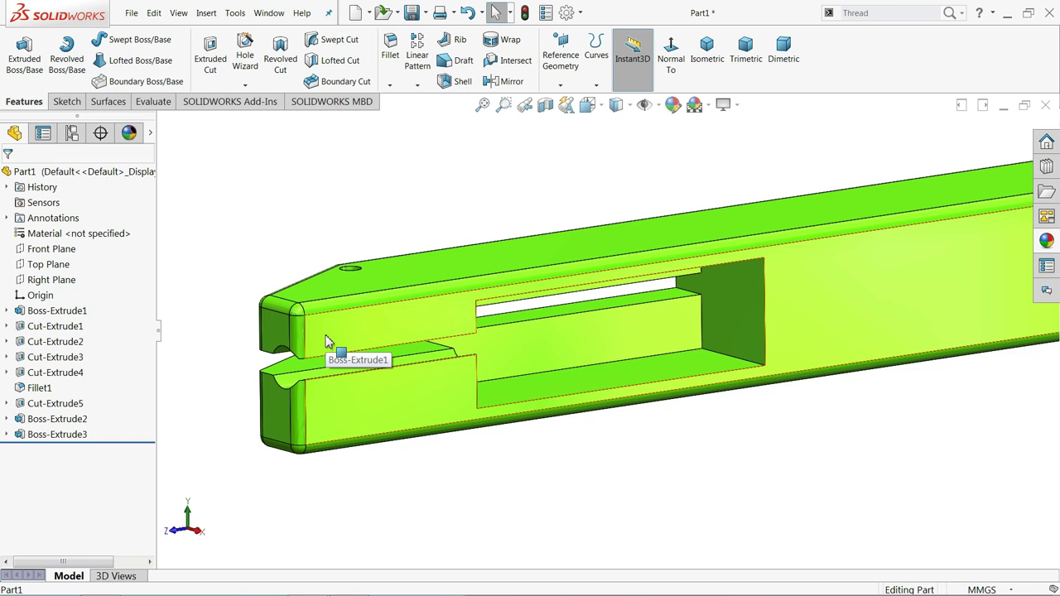
Step: Edit Boss-Extrude1 and change its blind depth from 7 mm to 6 mm
left_click(43, 311)
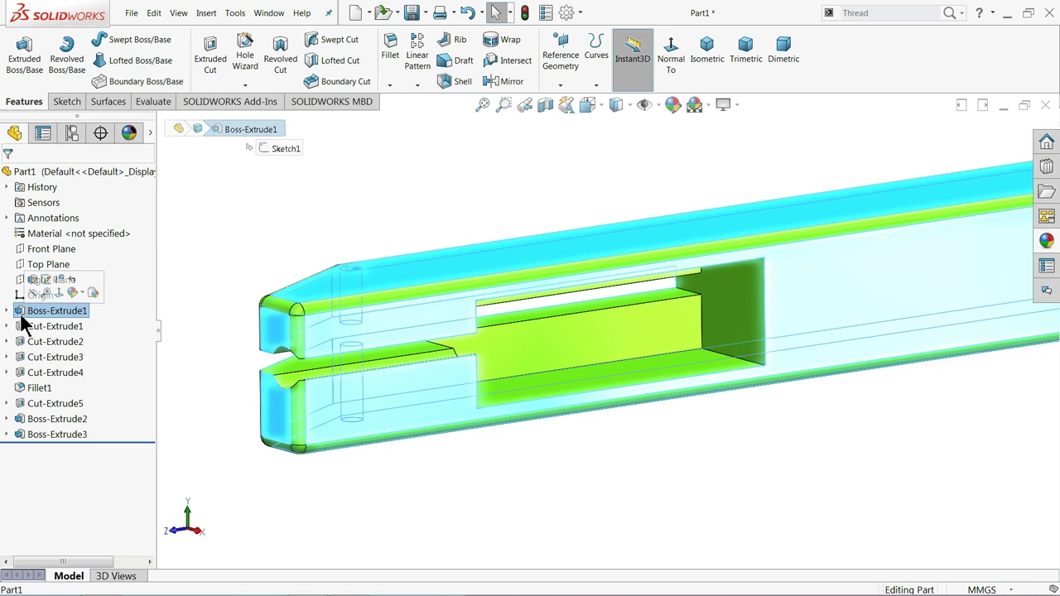
left_click(32, 281)
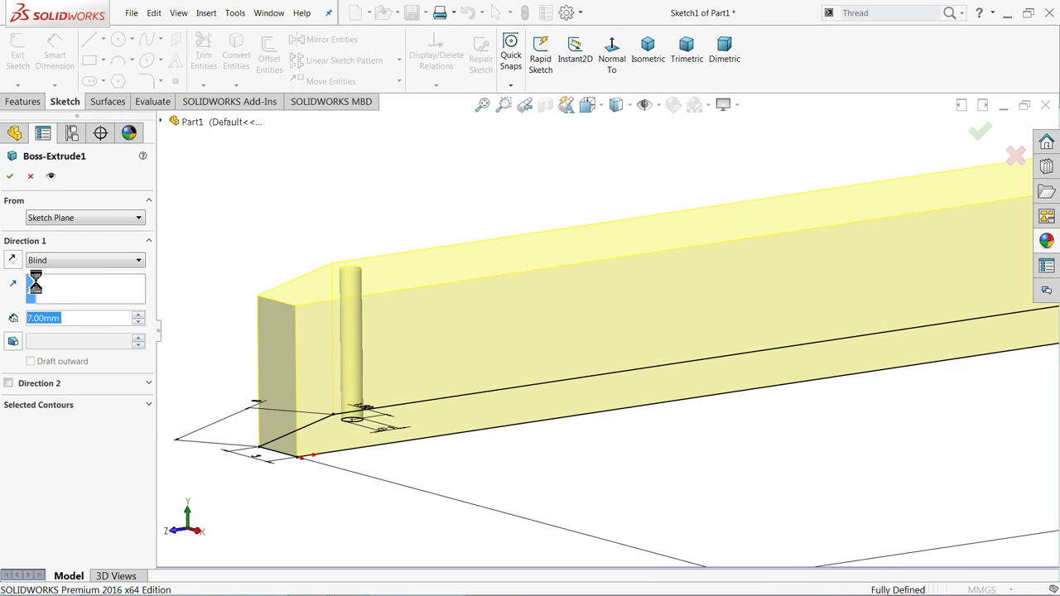
type("6")
key("Return")
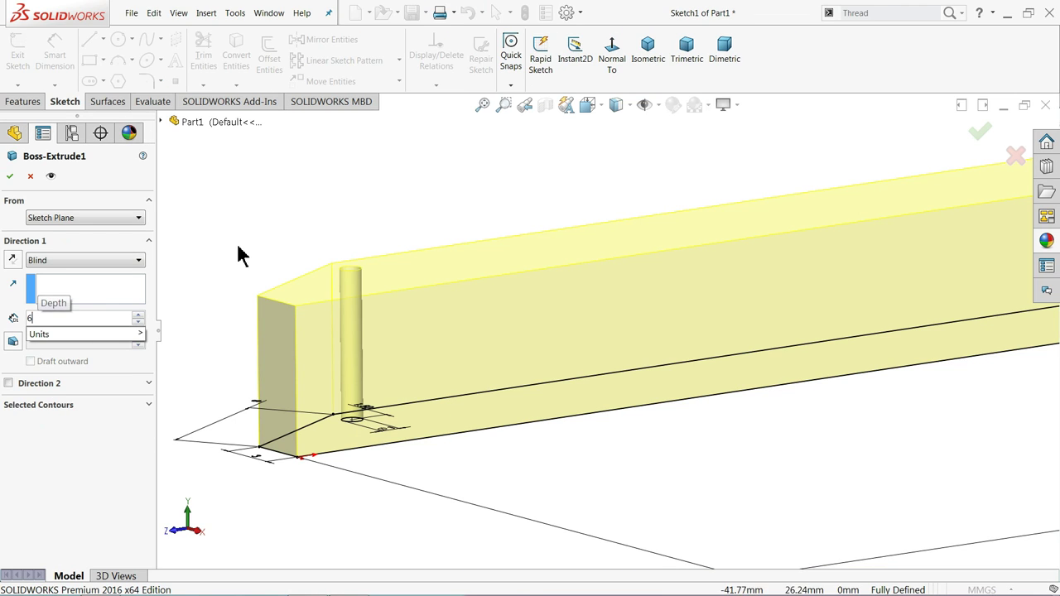
scroll(278, 284, "down", 2)
scroll(291, 290, "down", 1)
scroll(805, 324, "up", 2)
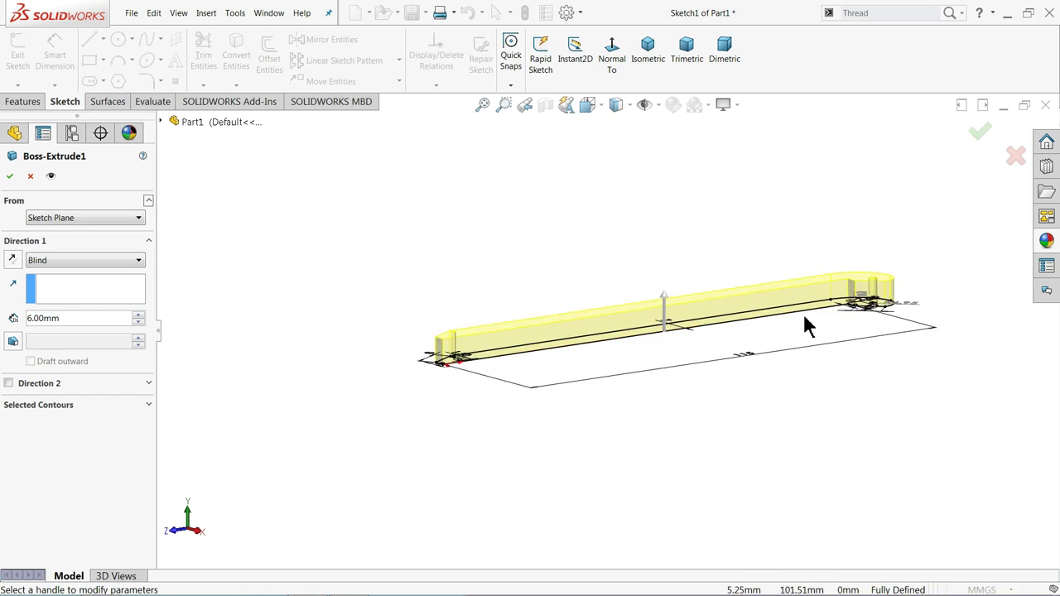
scroll(770, 326, "up", 2)
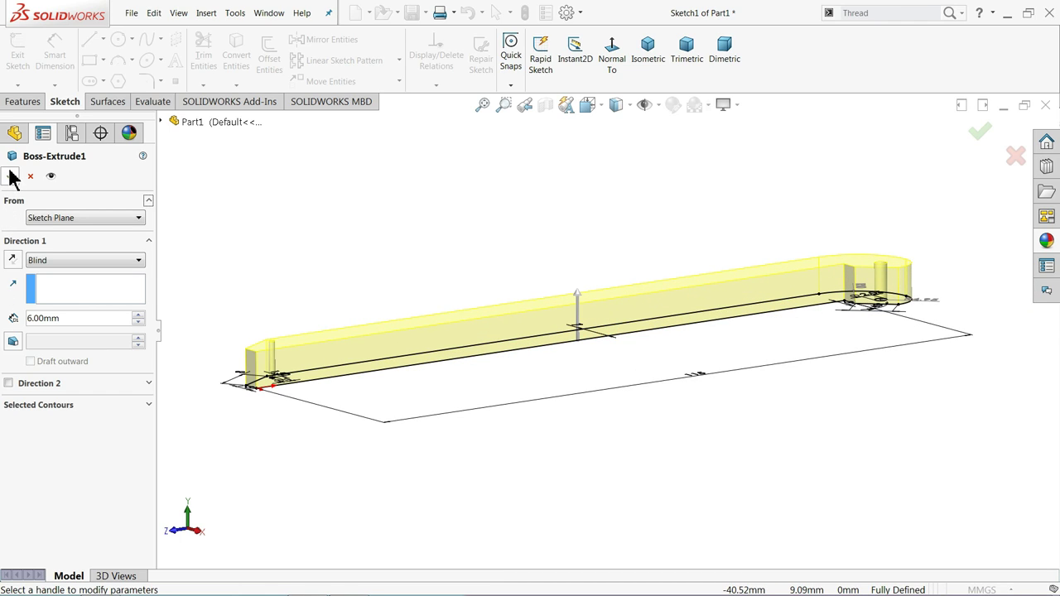
Step: Edit Boss-Extrude3, reduce its start offset from 7.00 mm to 6.00 mm, and accept
scroll(304, 347, "up", 2)
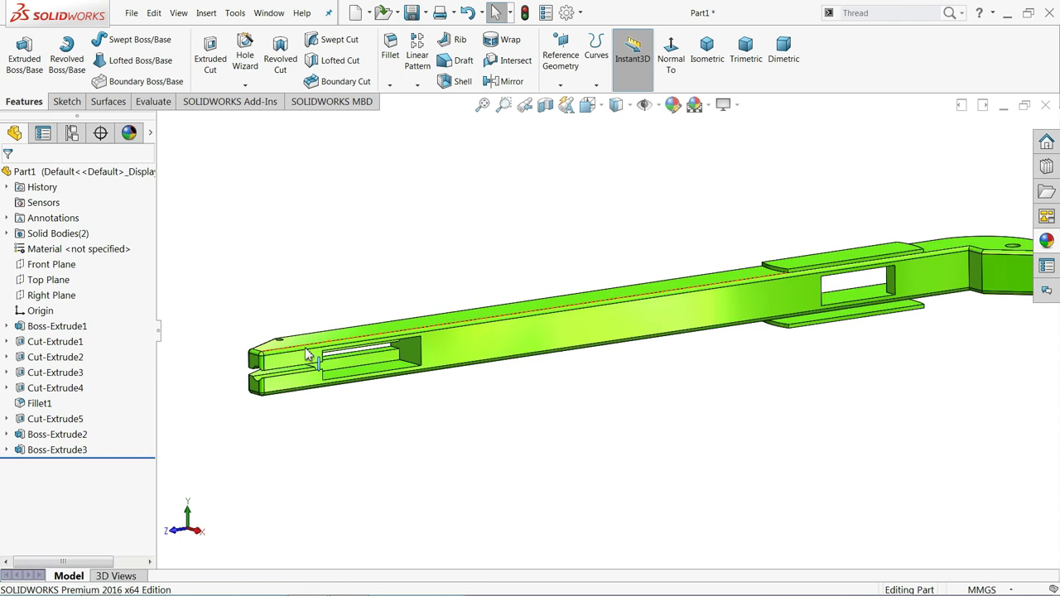
scroll(307, 387, "up", 3)
scroll(346, 382, "down", 1)
scroll(464, 402, "down", 2)
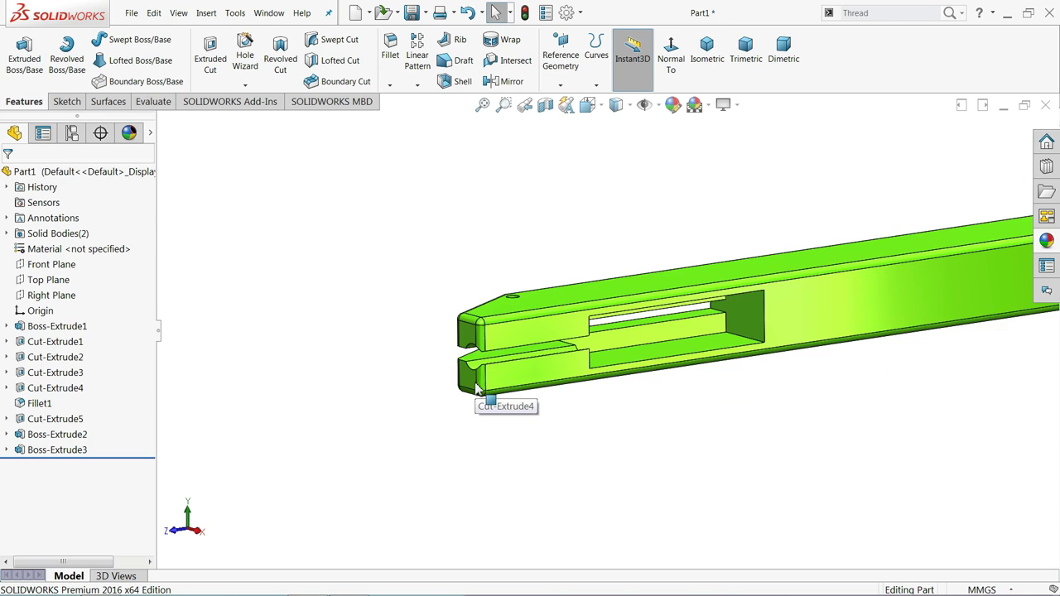
scroll(776, 374, "down", 2)
scroll(901, 343, "down", 2)
scroll(838, 321, "up", 2)
scroll(738, 272, "up", 2)
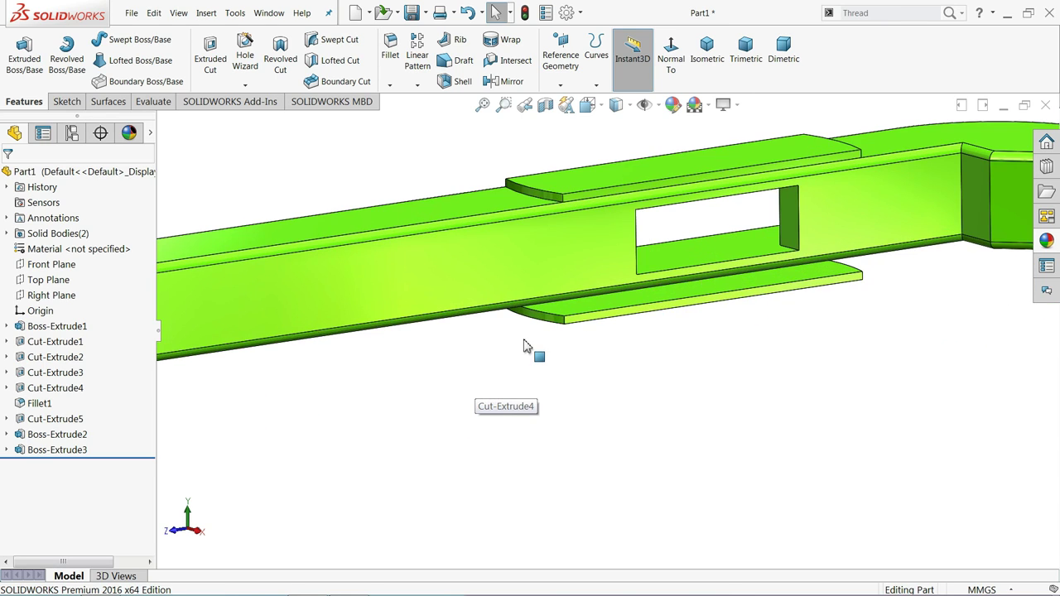
scroll(537, 355, "up", 2)
scroll(509, 290, "up", 1)
scroll(511, 298, "up", 2)
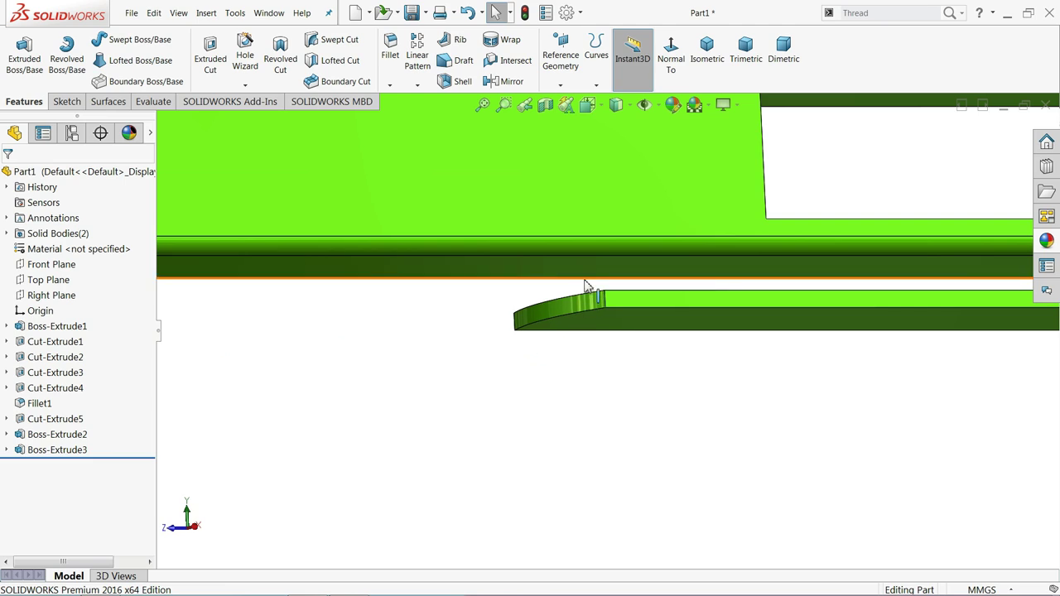
left_click(584, 312)
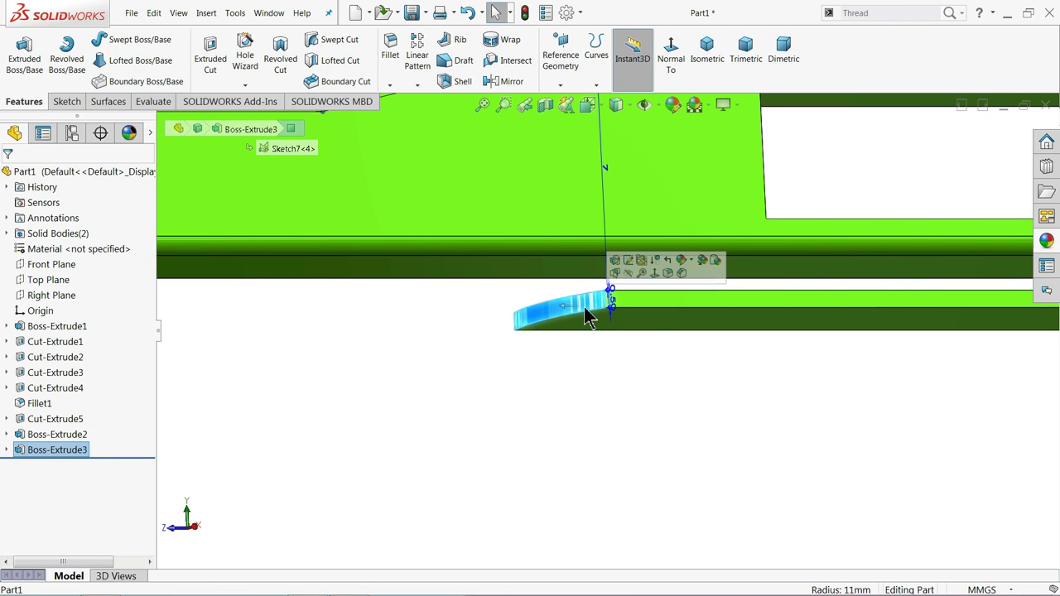
left_click(31, 451)
left_click(34, 421)
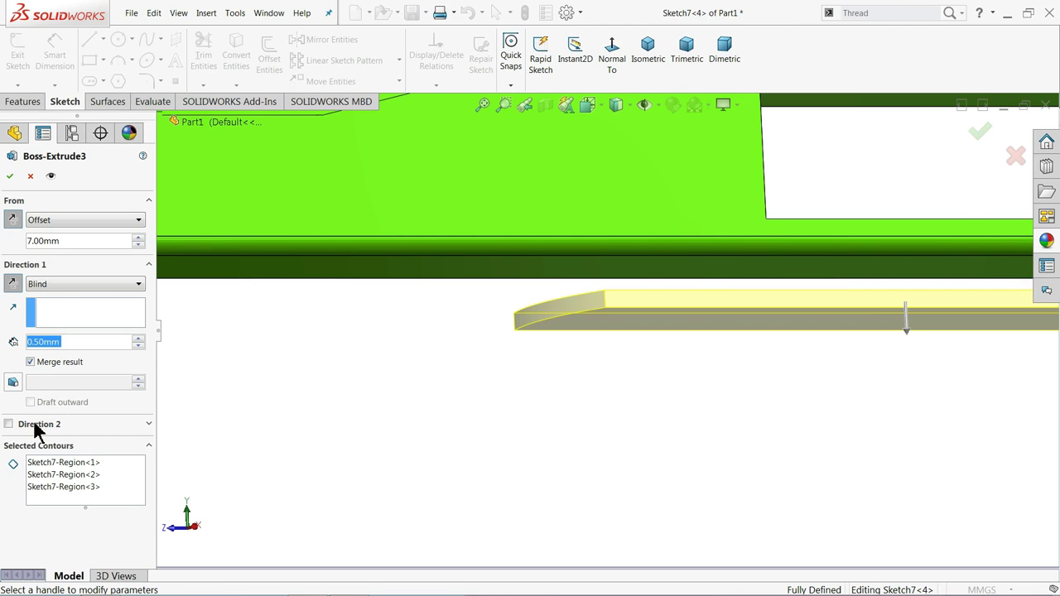
type("6")
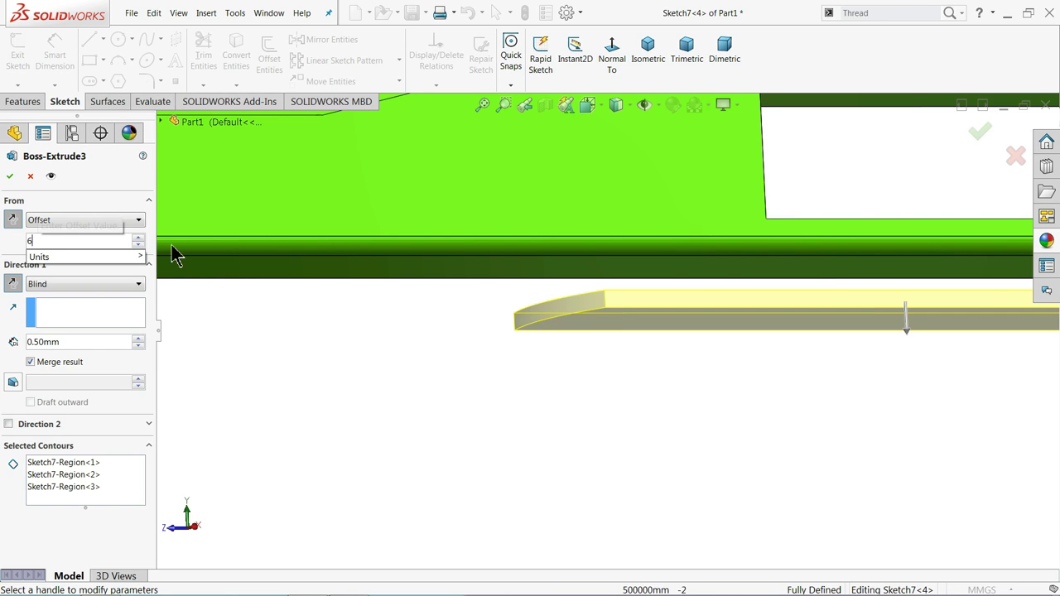
key("Return")
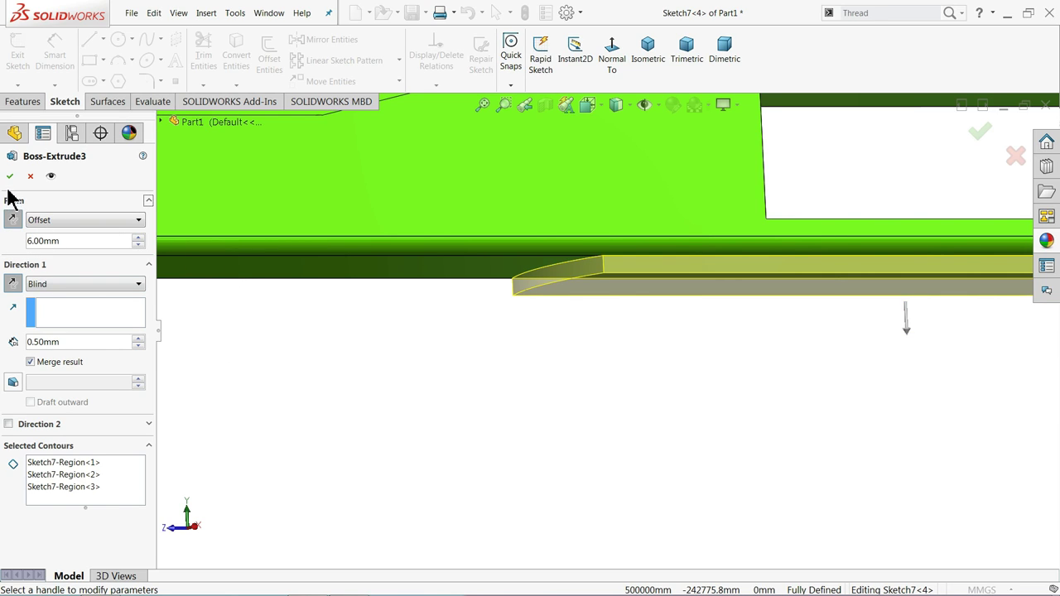
left_click(9, 176)
scroll(551, 296, "up", 3)
scroll(545, 294, "up", 2)
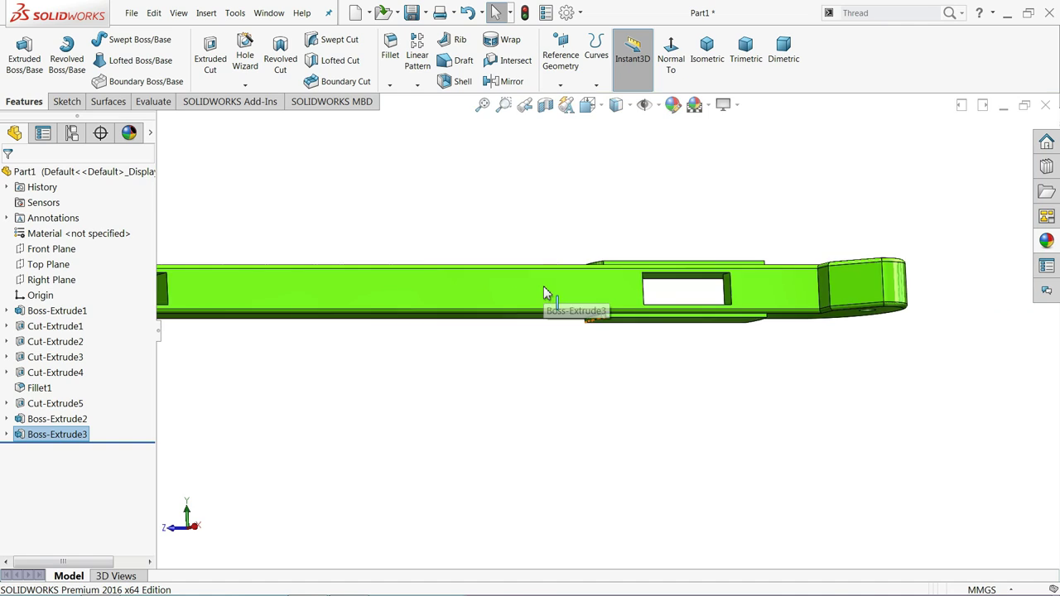
scroll(540, 290, "up", 2)
middle_click_drag(535, 287, 574, 291)
Step: Start a sketch on the upper pad's top face, view it Normal To, and draw a circle
scroll(649, 266, "down", 3)
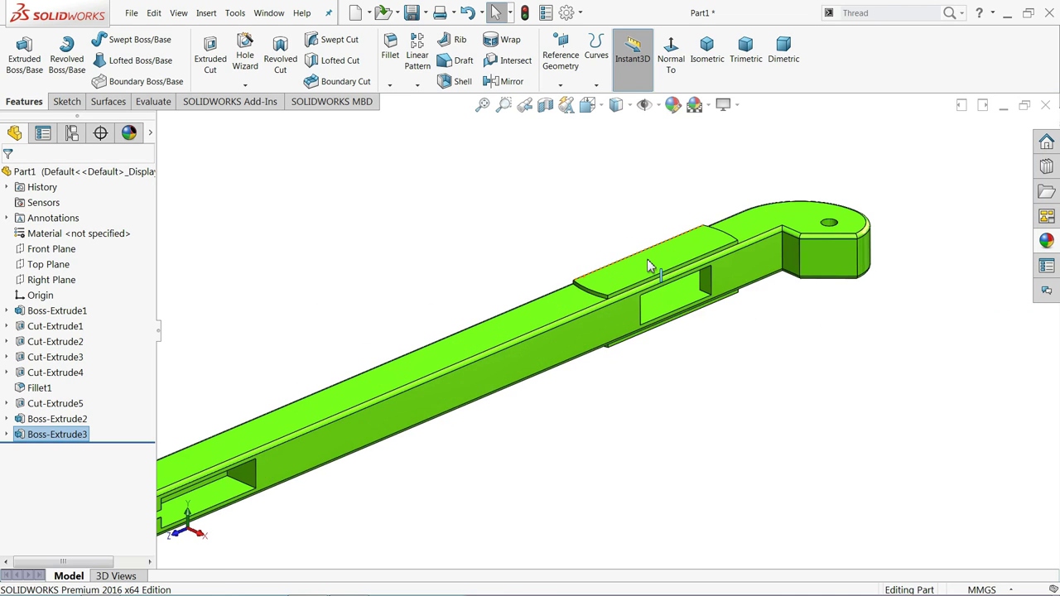
scroll(650, 266, "down", 2)
left_click(650, 290)
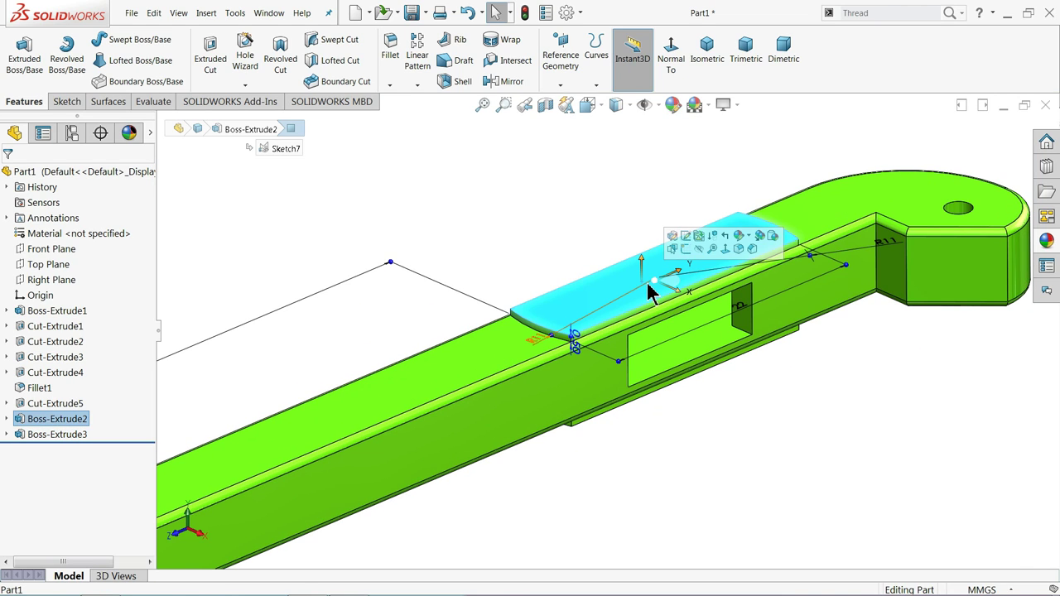
left_click(687, 249)
left_click(611, 52)
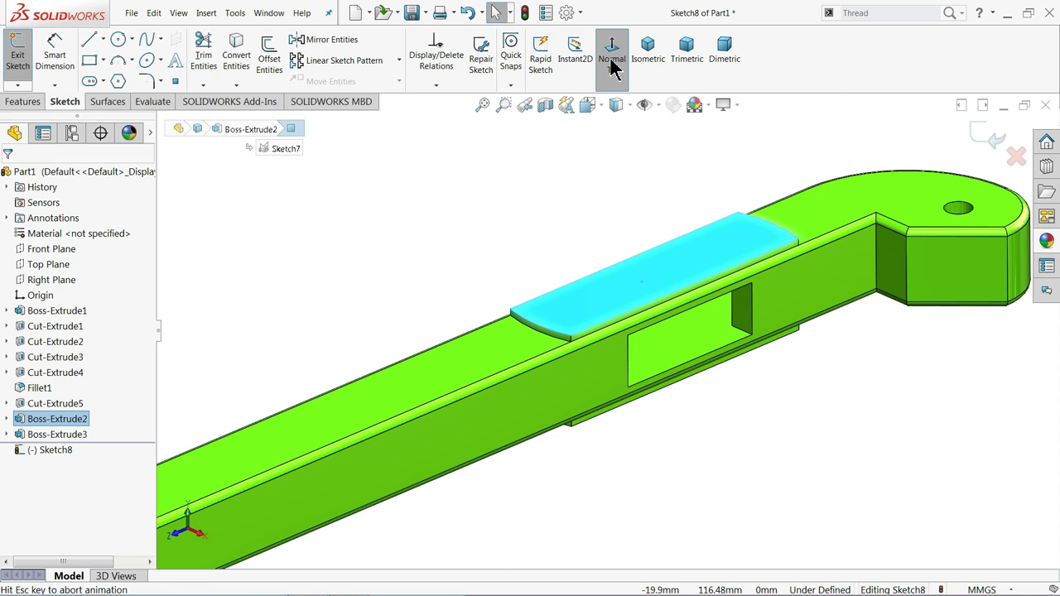
left_click(118, 40)
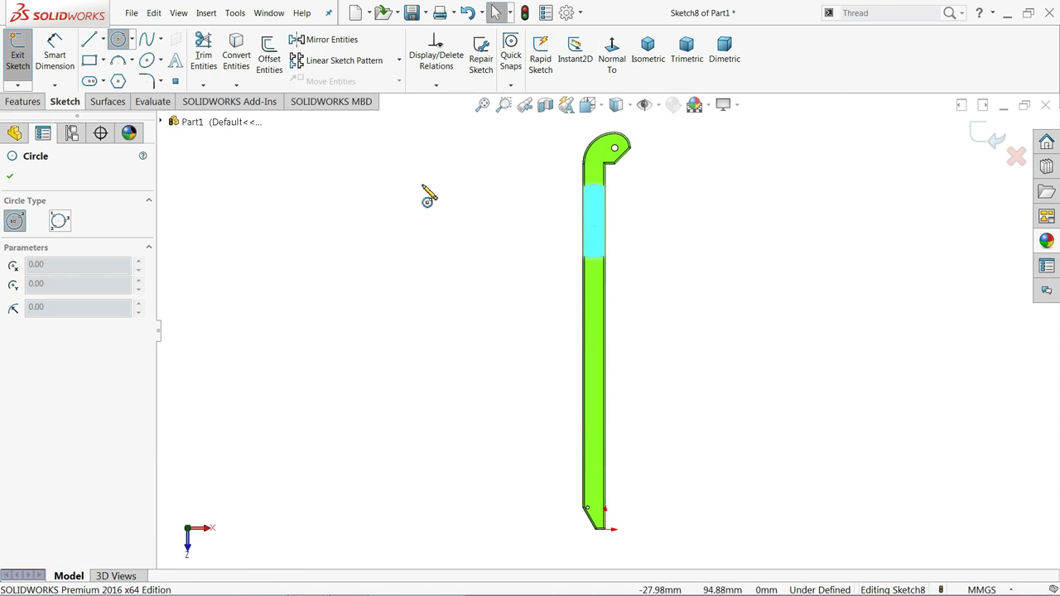
scroll(591, 230, "down", 3)
scroll(551, 206, "down", 2)
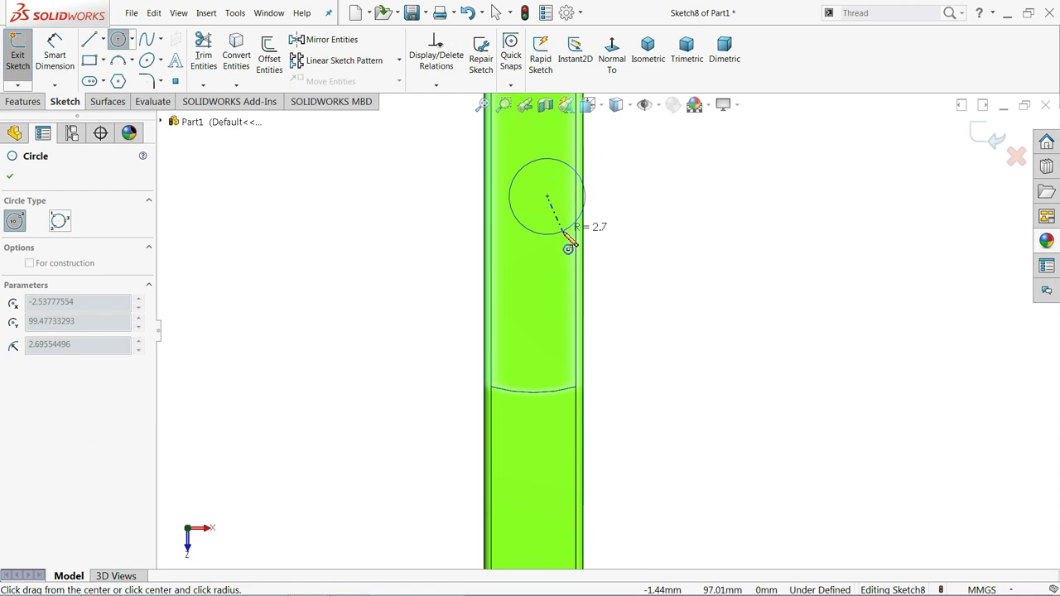
left_click(568, 227)
Step: Dimension the circle to Ø4 and place its centre 4 mm from the arm's edge
left_click(54, 51)
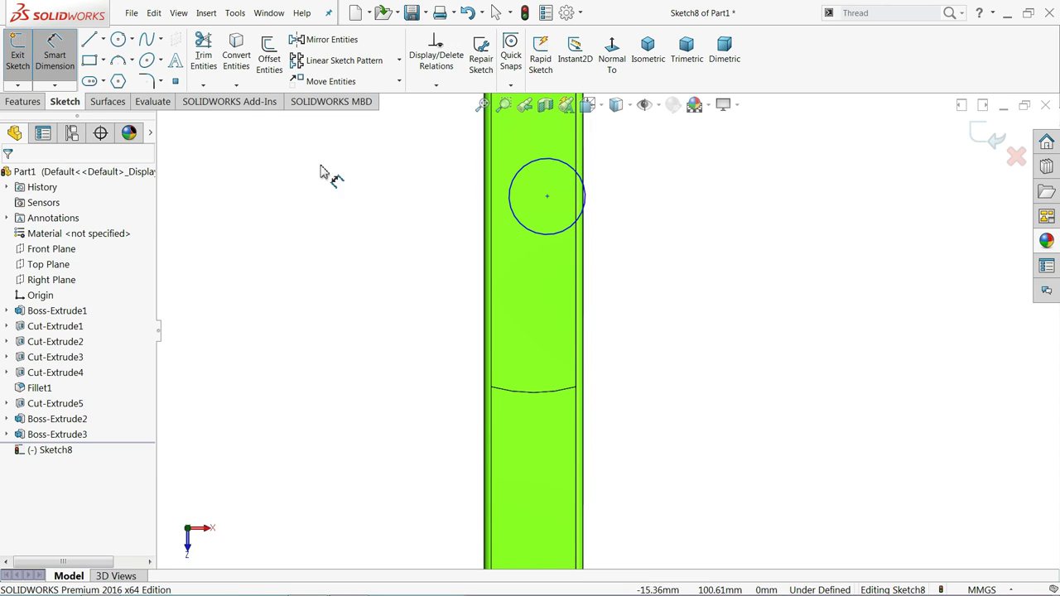
left_click(511, 202)
left_click(617, 201)
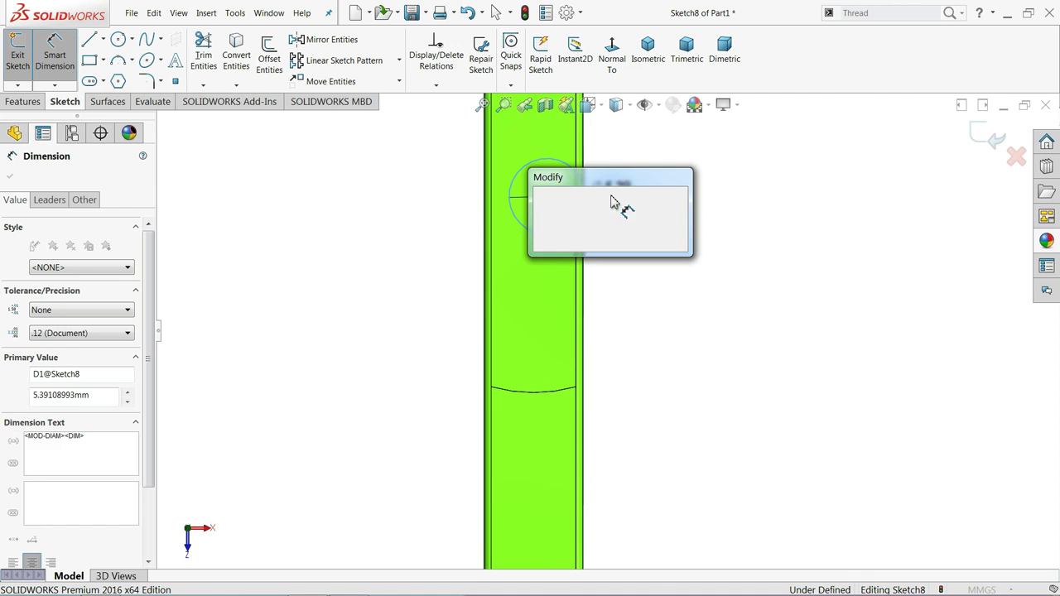
type("4")
key("Return")
left_click(548, 198)
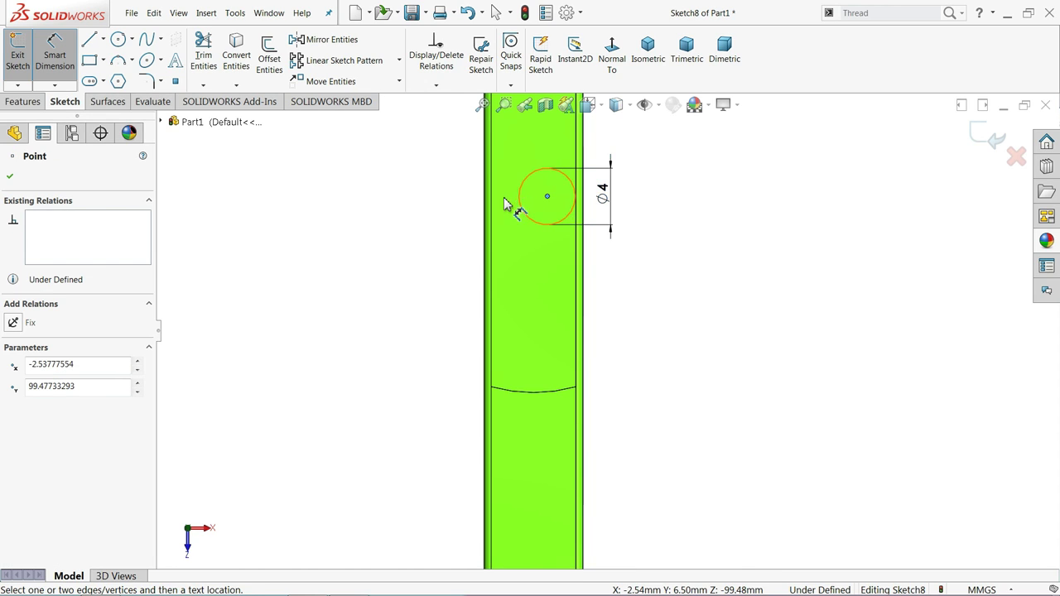
scroll(509, 207, "down", 3)
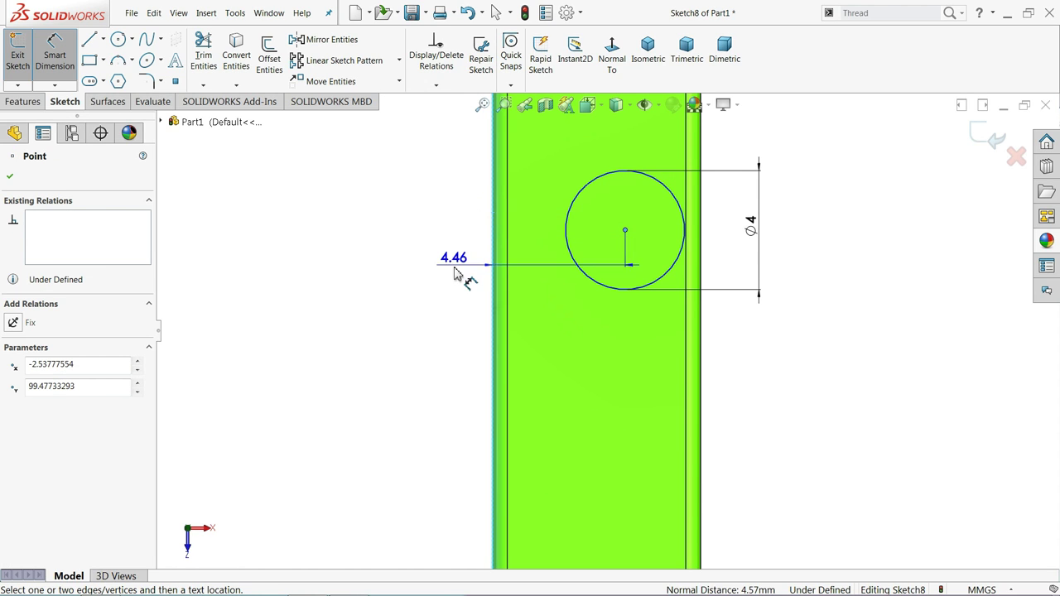
left_click(453, 346)
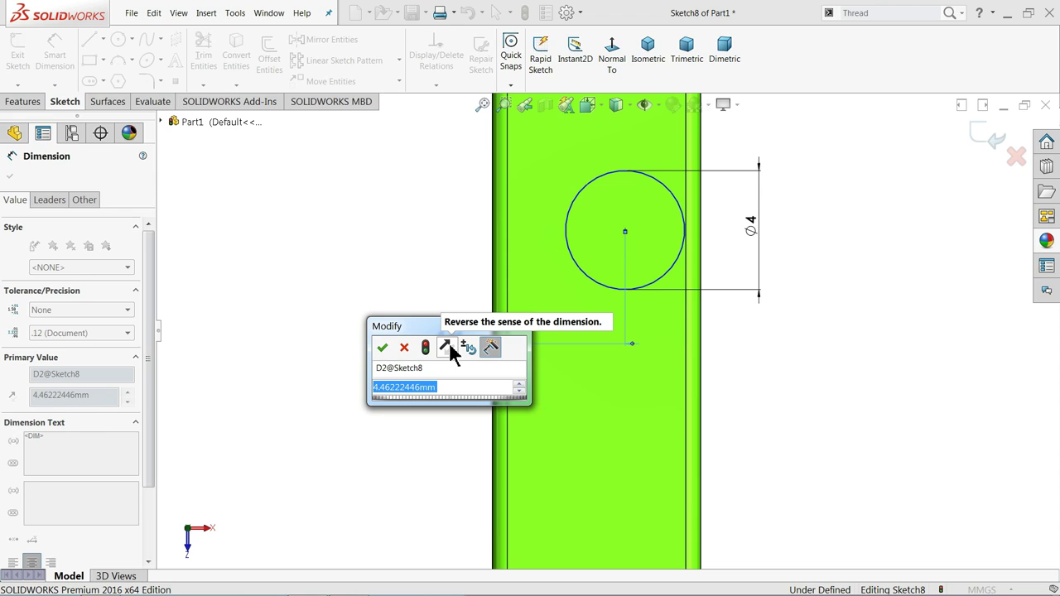
type("4")
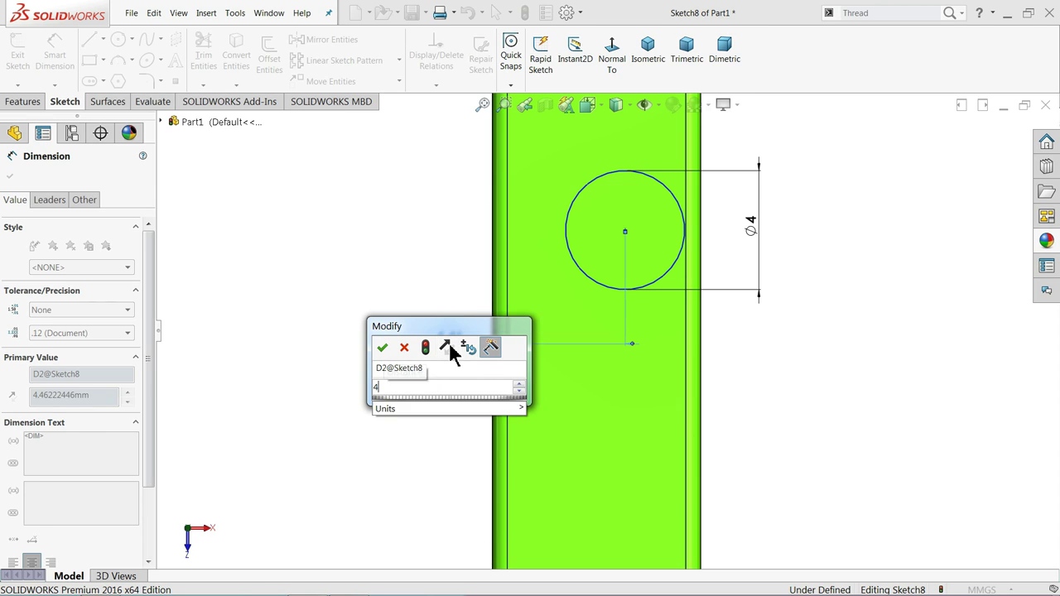
key("Return")
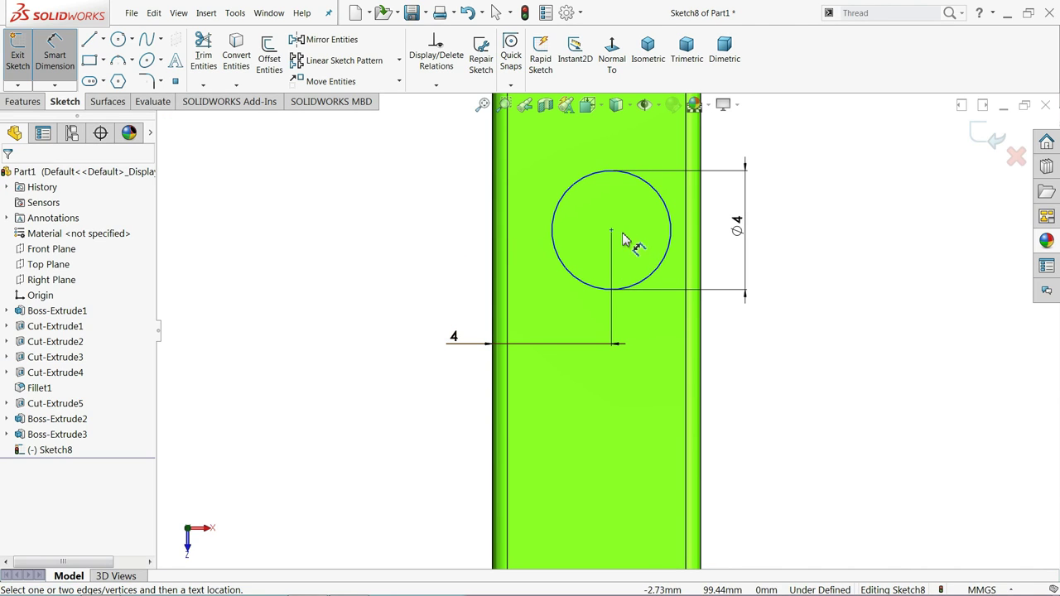
Step: Locate the circle centre 97 mm from the origin to fully define the sketch
left_click(612, 233)
scroll(630, 303, "up", 3)
scroll(621, 348, "up", 3)
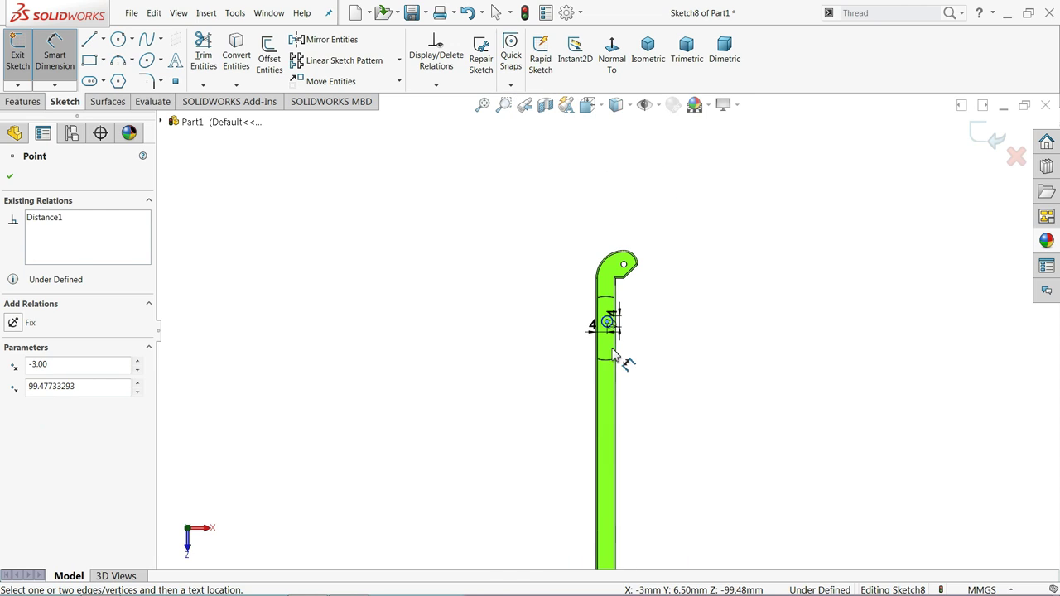
scroll(619, 381, "up", 1)
scroll(618, 447, "down", 2)
scroll(600, 439, "down", 2)
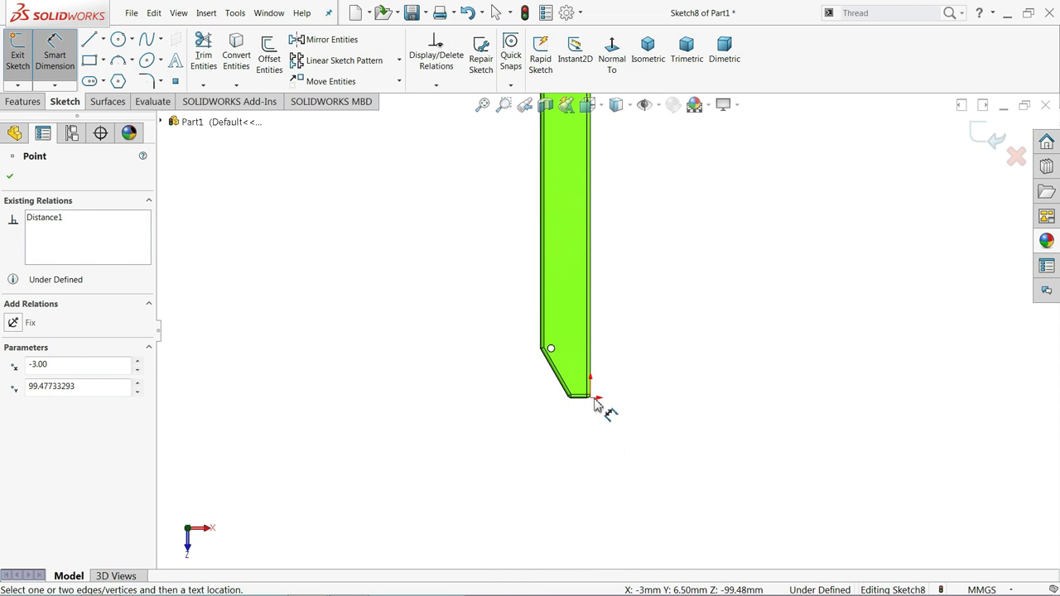
scroll(601, 397, "down", 3)
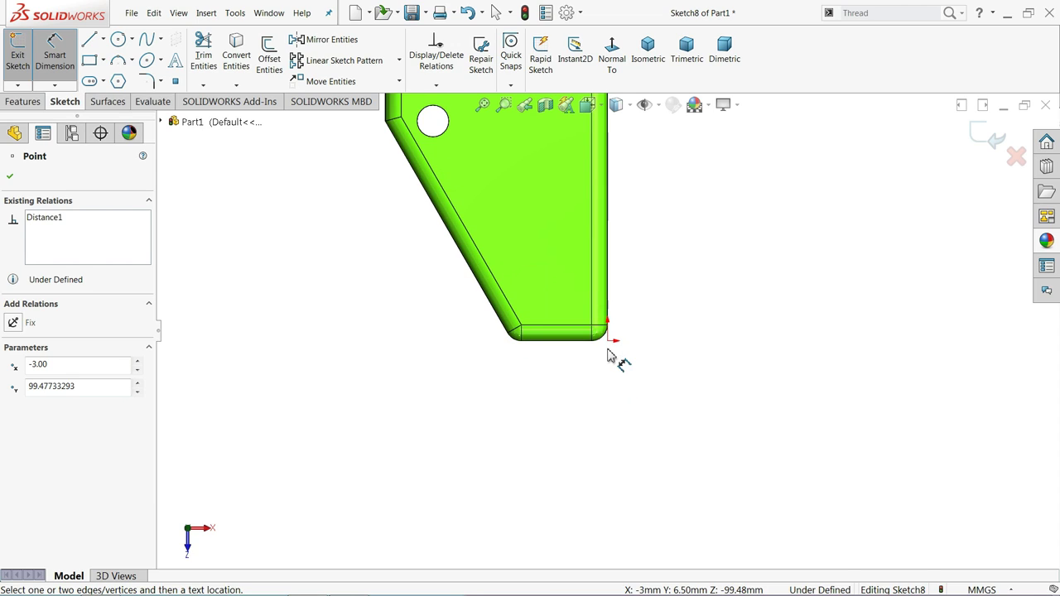
key("Escape")
mouse_move(610, 342)
middle_mouse_down()
mouse_move(705, 327)
mouse_move(658, 267)
middle_mouse_up()
scroll(636, 297, "down", 3)
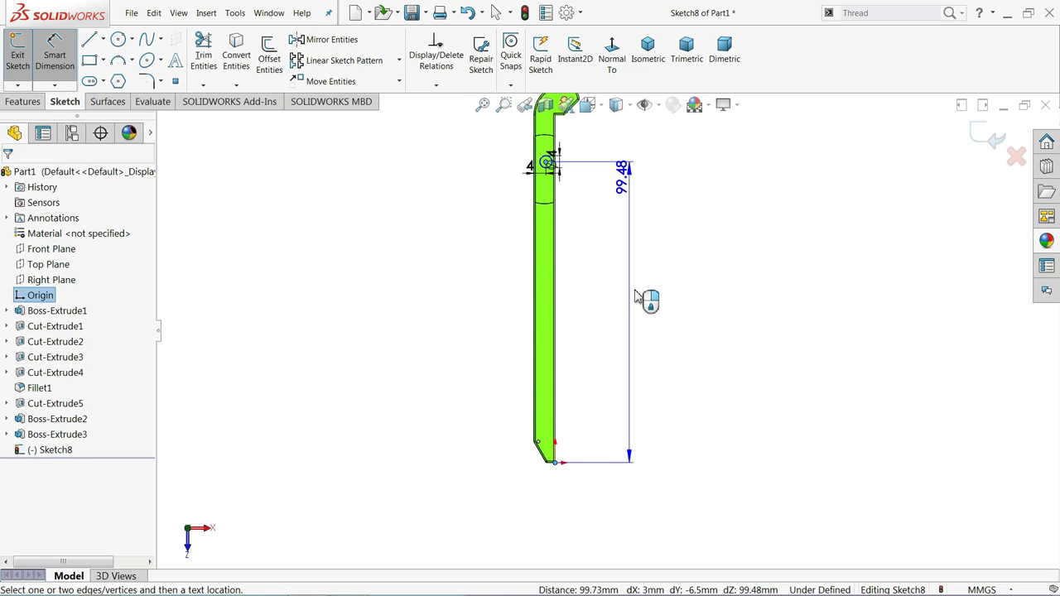
left_click(637, 296)
type("97")
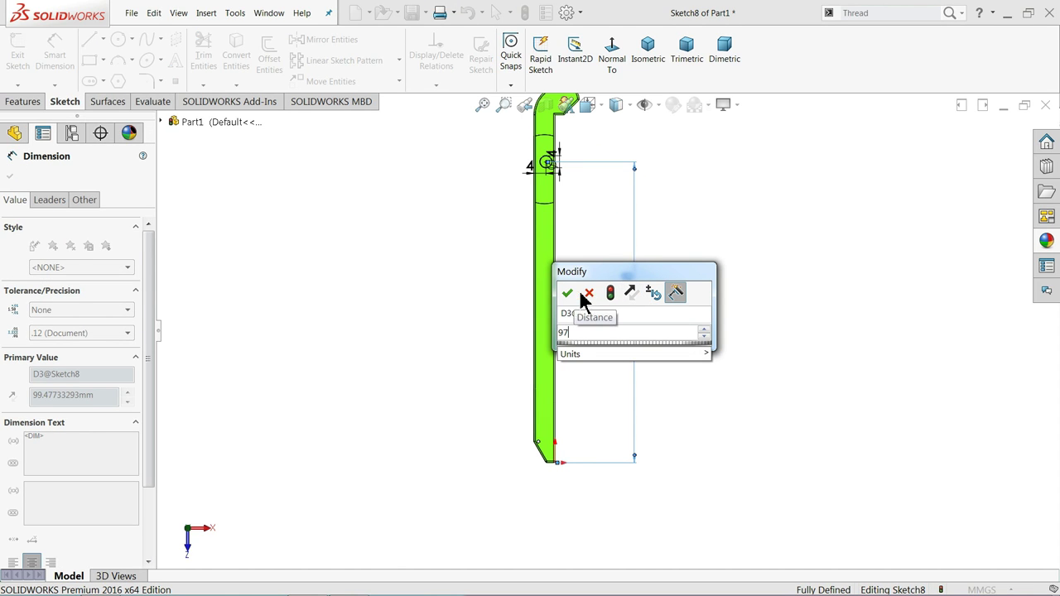
left_click(567, 294)
scroll(567, 199, "down", 2)
scroll(516, 217, "down", 2)
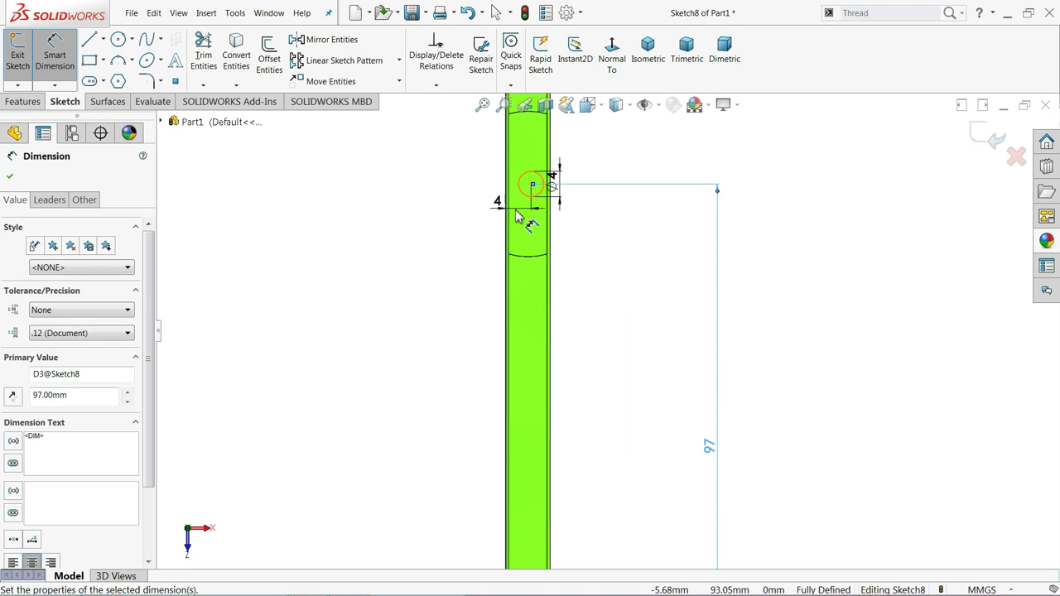
left_click(22, 102)
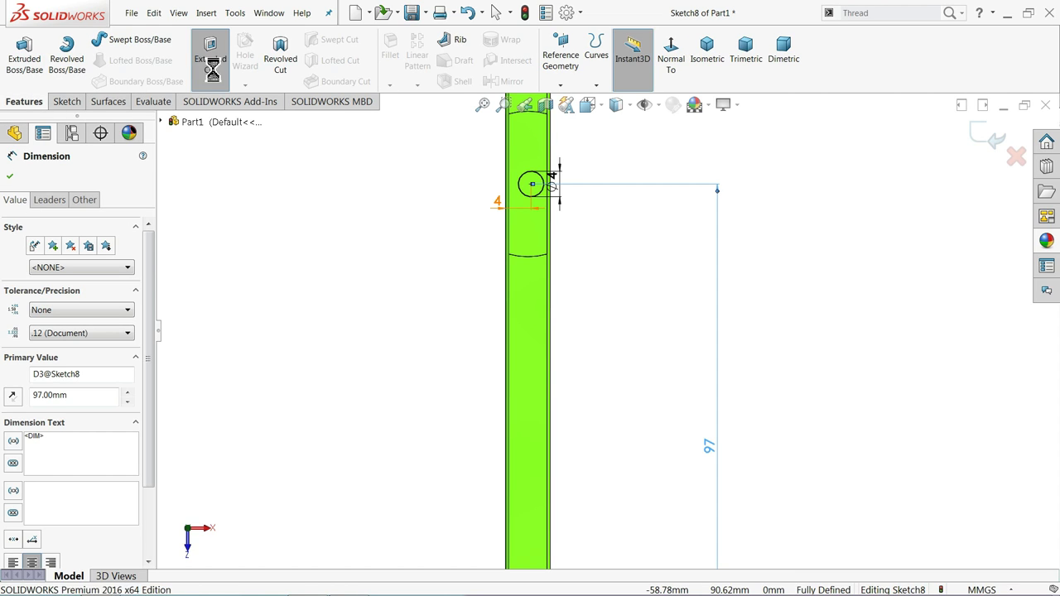
left_click(209, 63)
scroll(560, 214, "down", 2)
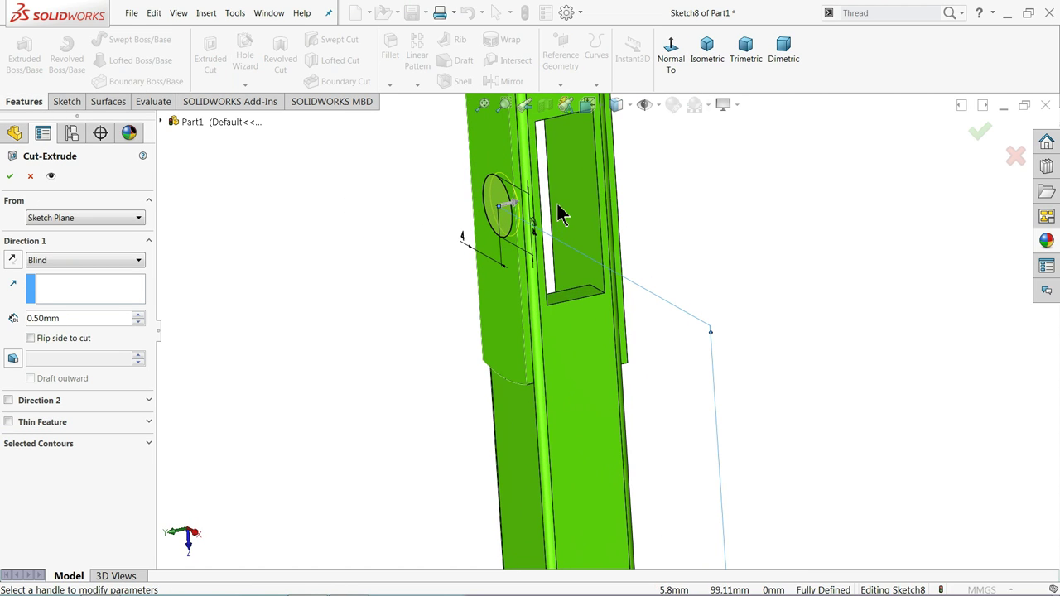
left_click(70, 285)
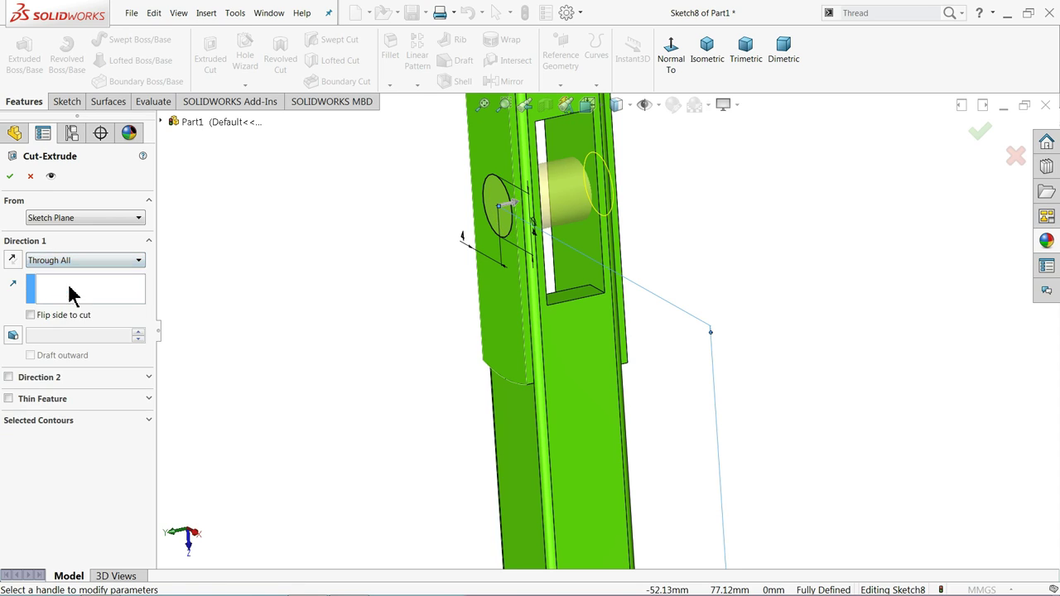
left_click(9, 176)
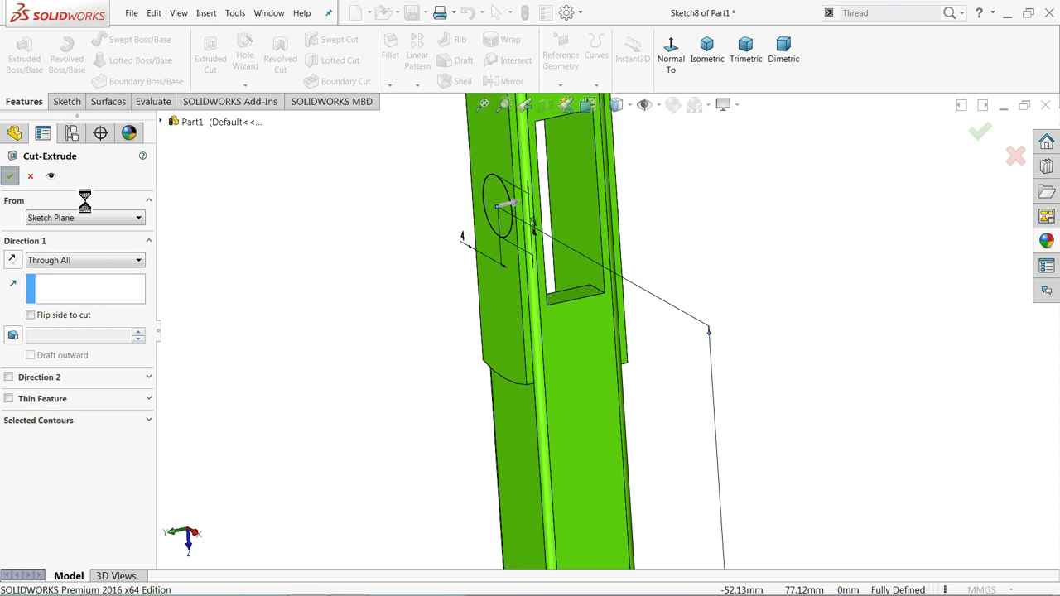
mouse_move(378, 251)
middle_mouse_down()
mouse_move(381, 237)
mouse_move(334, 232)
mouse_move(376, 243)
mouse_move(411, 232)
mouse_move(405, 222)
middle_mouse_up()
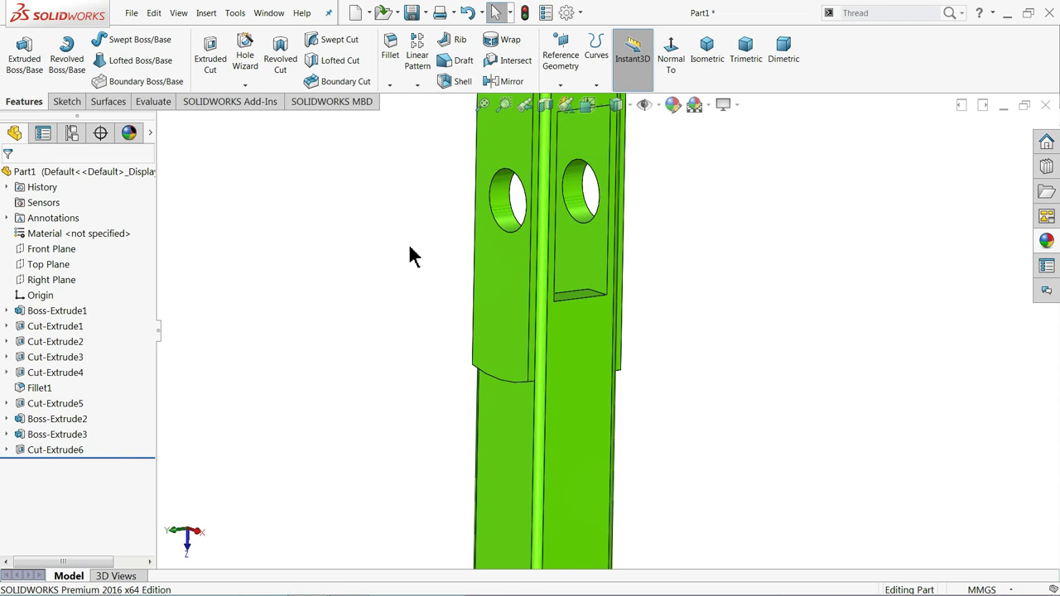
scroll(414, 257, "up", 2)
scroll(480, 285, "up", 2)
scroll(550, 331, "up", 1)
scroll(551, 327, "down", 1)
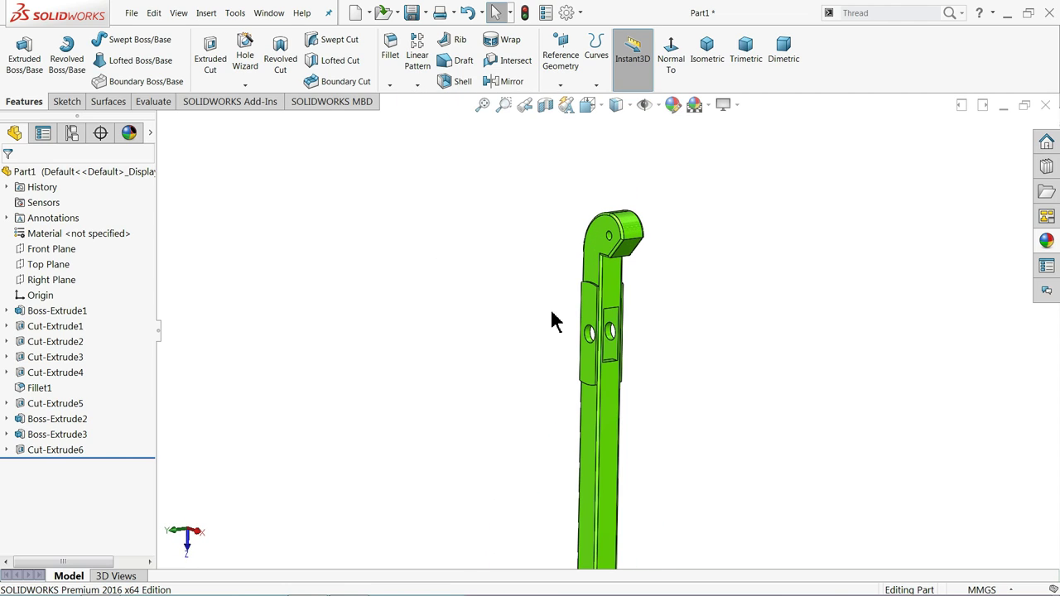
Step: Start a new sketch on the arm's front face, viewed Normal To
scroll(598, 341, "down", 1)
left_click(605, 269)
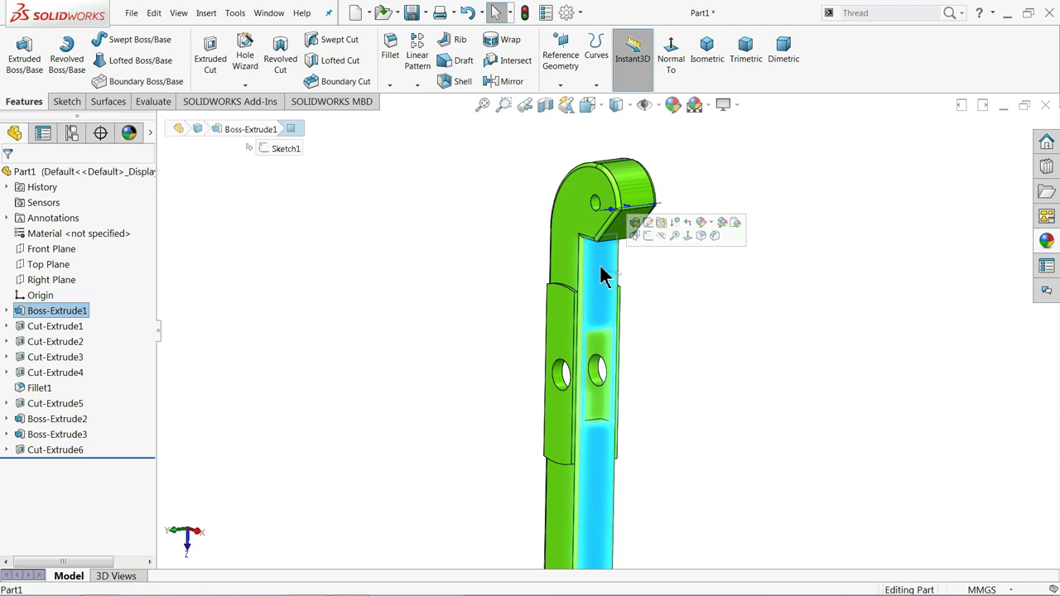
left_click(648, 237)
left_click(613, 53)
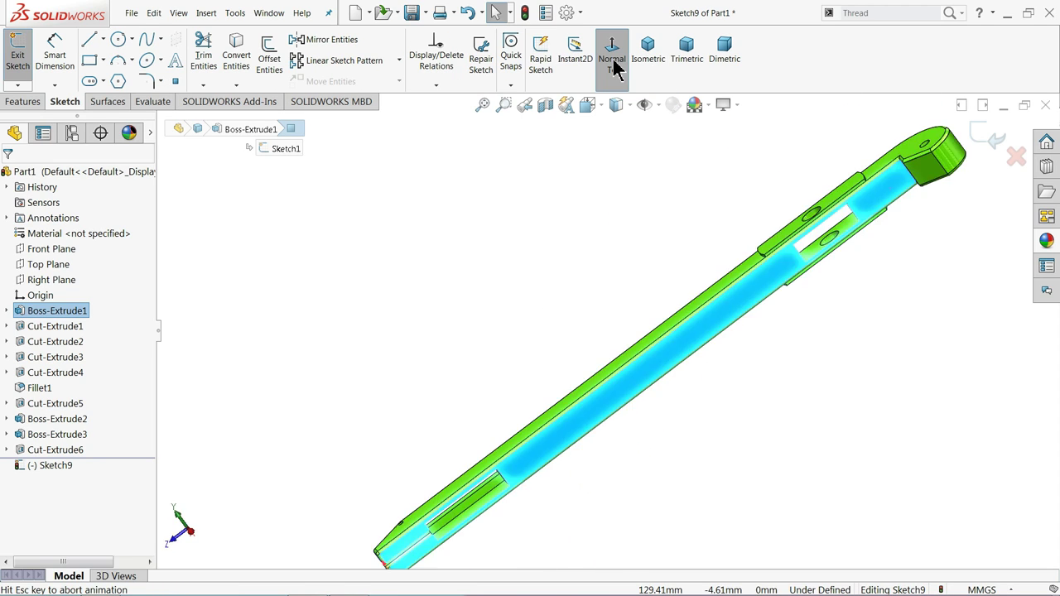
scroll(830, 345, "down", 2)
scroll(778, 355, "down", 2)
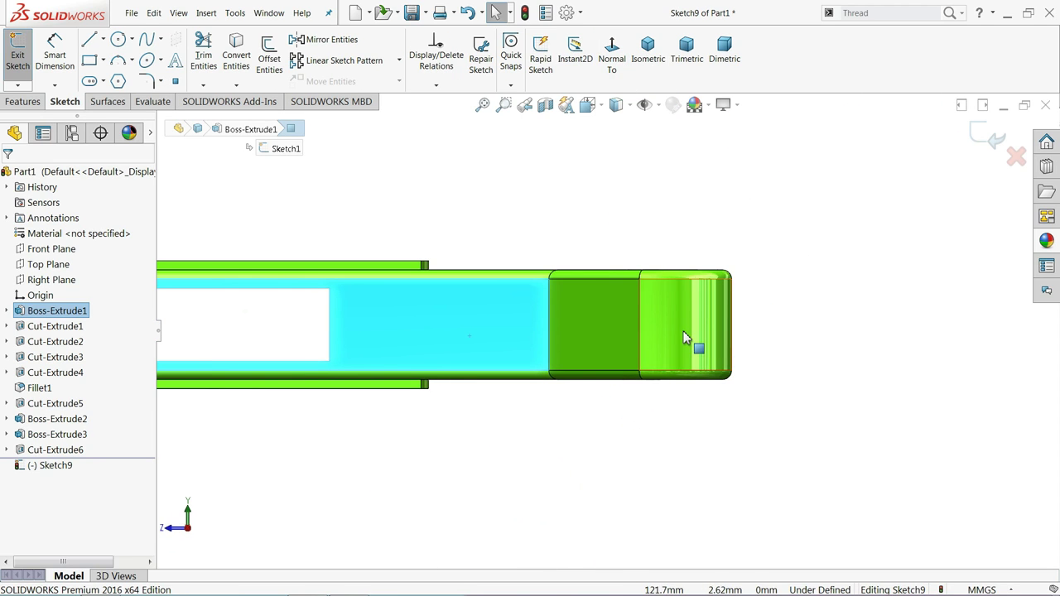
scroll(625, 327, "down", 1)
Step: Draw two narrow corner rectangles across the hook end, extending past its tip
left_click(89, 62)
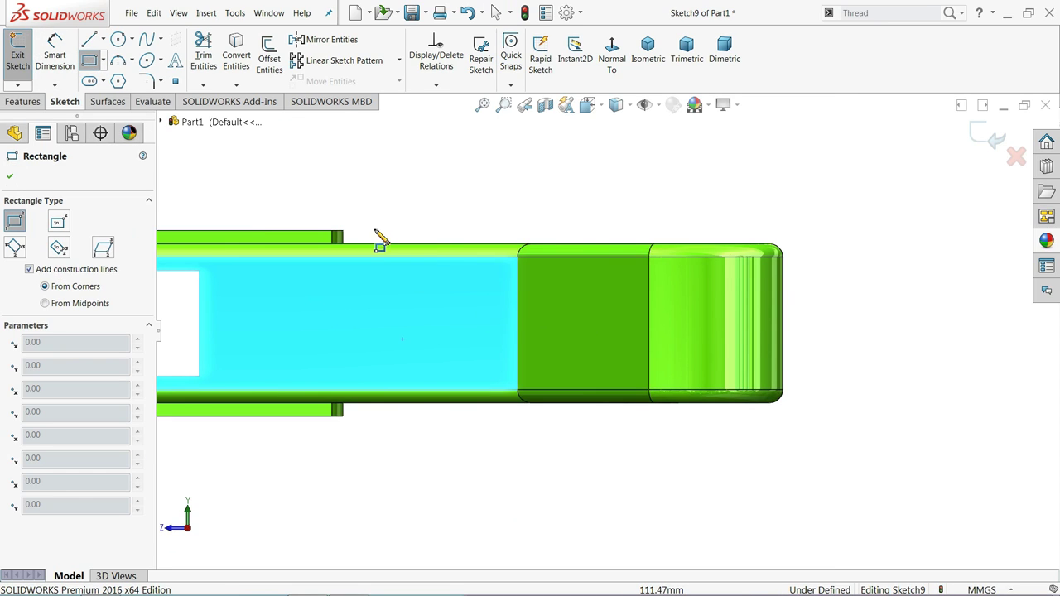
left_click(519, 293)
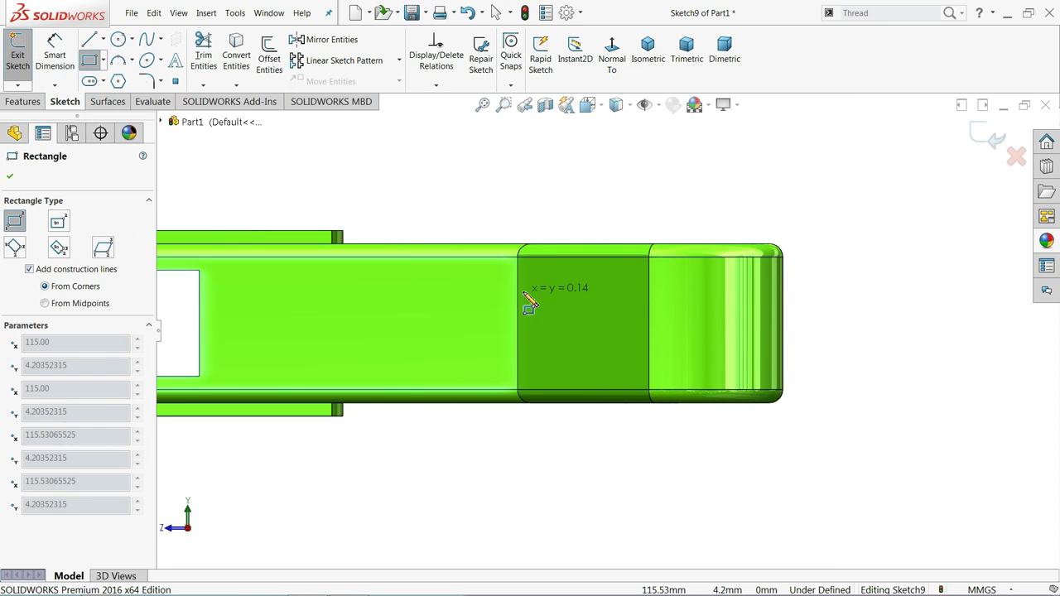
left_click(801, 313)
scroll(799, 331, "down", 2)
scroll(795, 315, "down", 1)
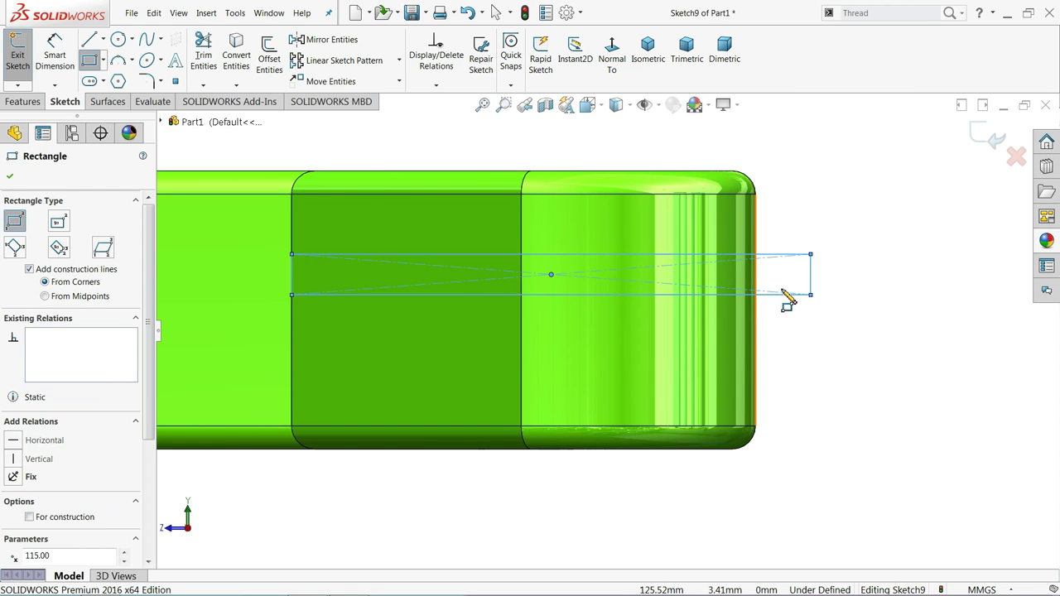
left_click(292, 339)
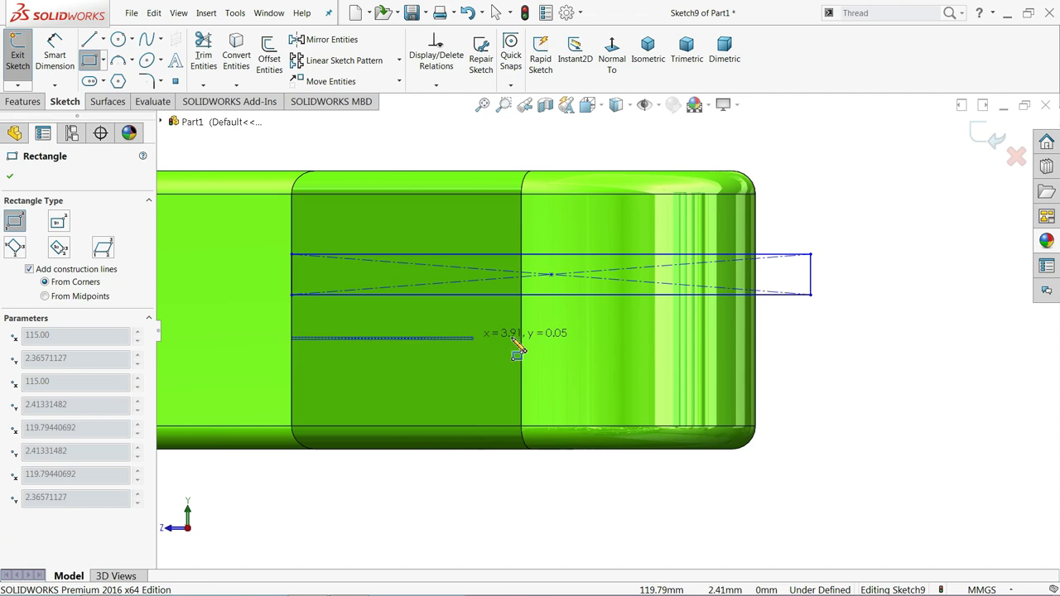
left_click(812, 370)
right_click(863, 210)
left_click(879, 217)
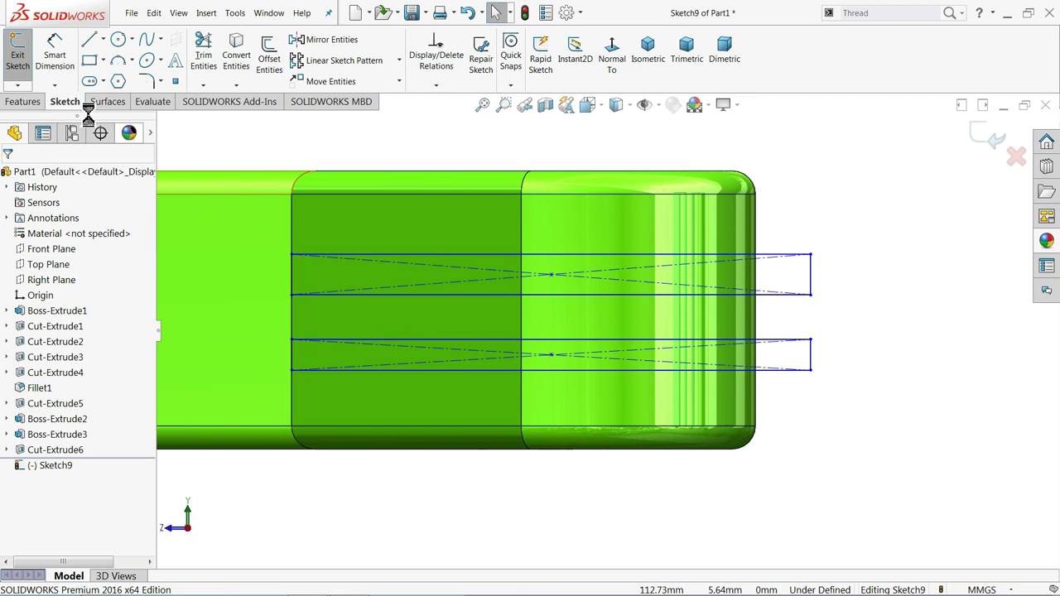
left_click(54, 55)
scroll(703, 414, "down", 2)
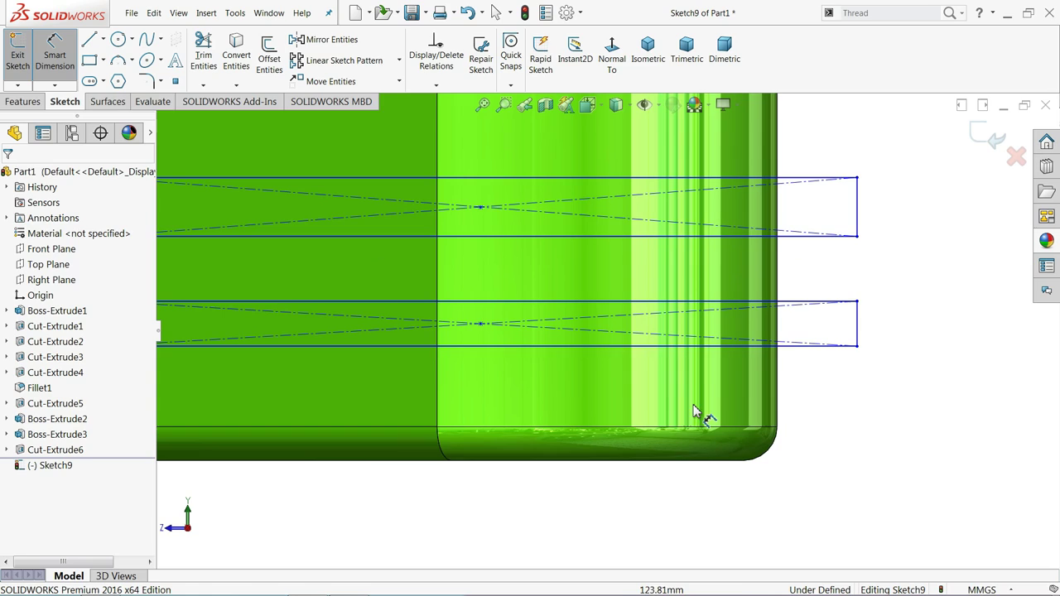
Step: Add a Collinear relation between the lower rectangle's bottom line and the part's lower edge
left_click(741, 348)
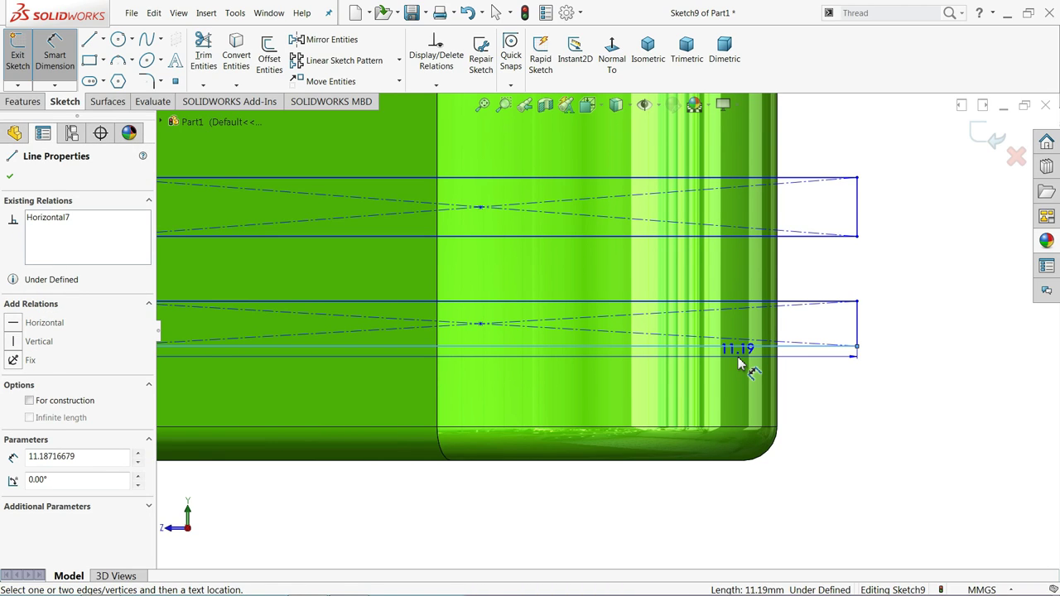
key("Escape")
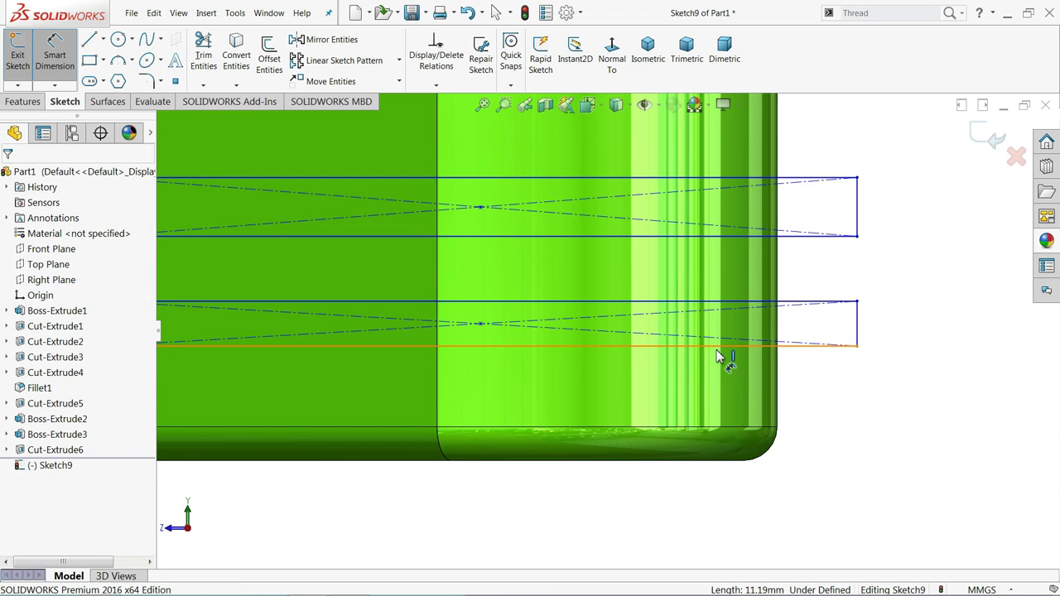
scroll(621, 352, "up", 2)
key("Escape")
scroll(257, 335, "down", 2)
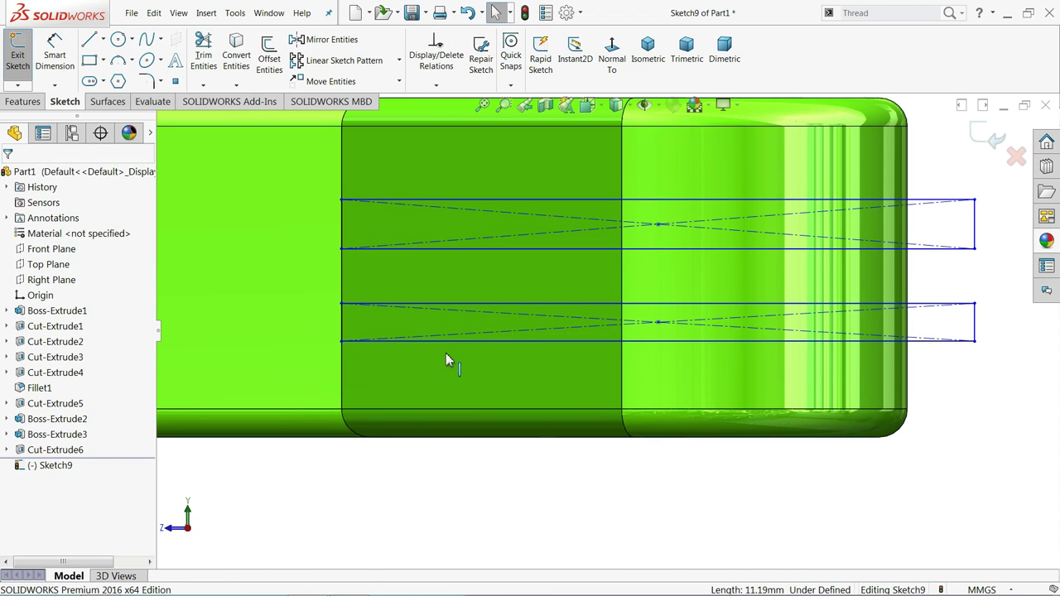
left_click(510, 350)
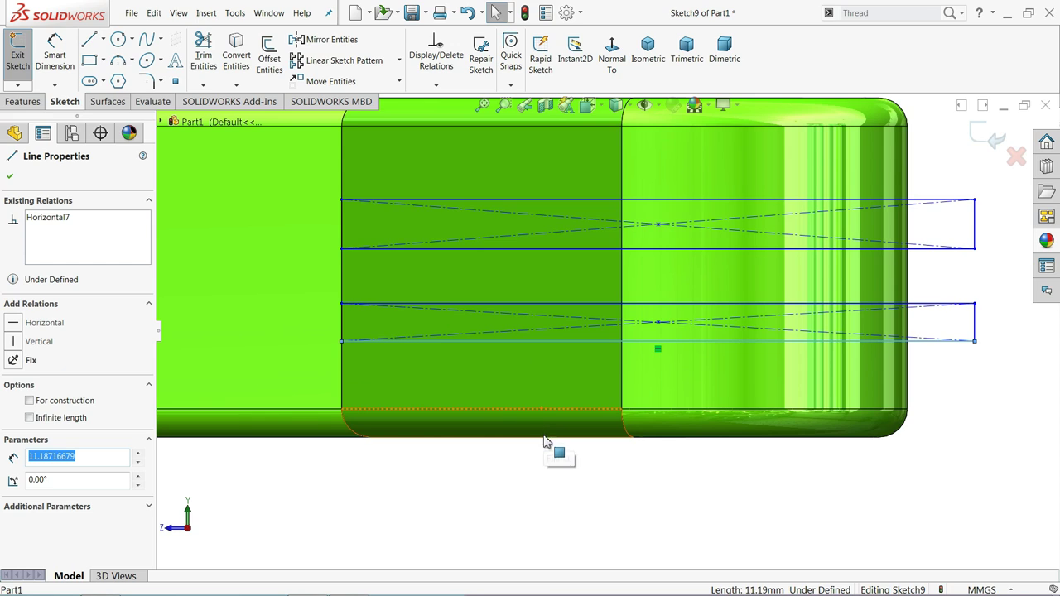
left_click(545, 444, "ctrl")
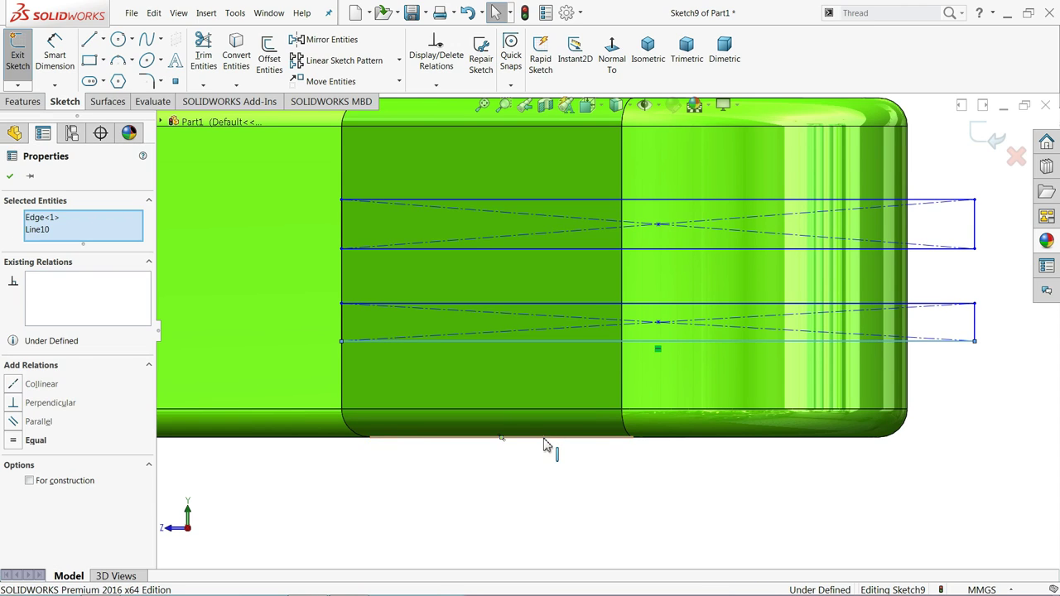
left_click(577, 399)
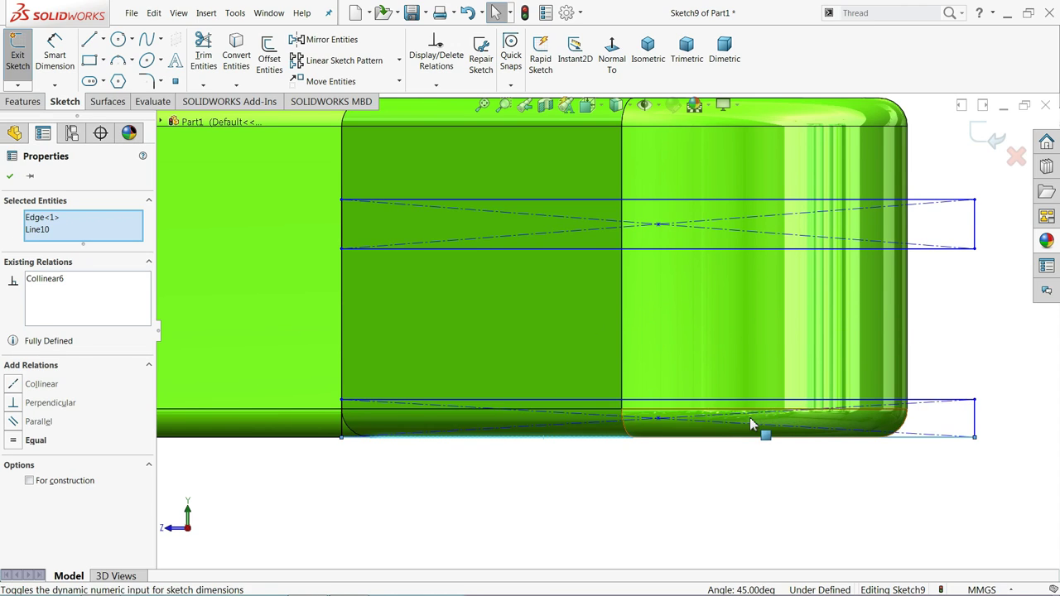
scroll(662, 441, "down", 2)
key("z")
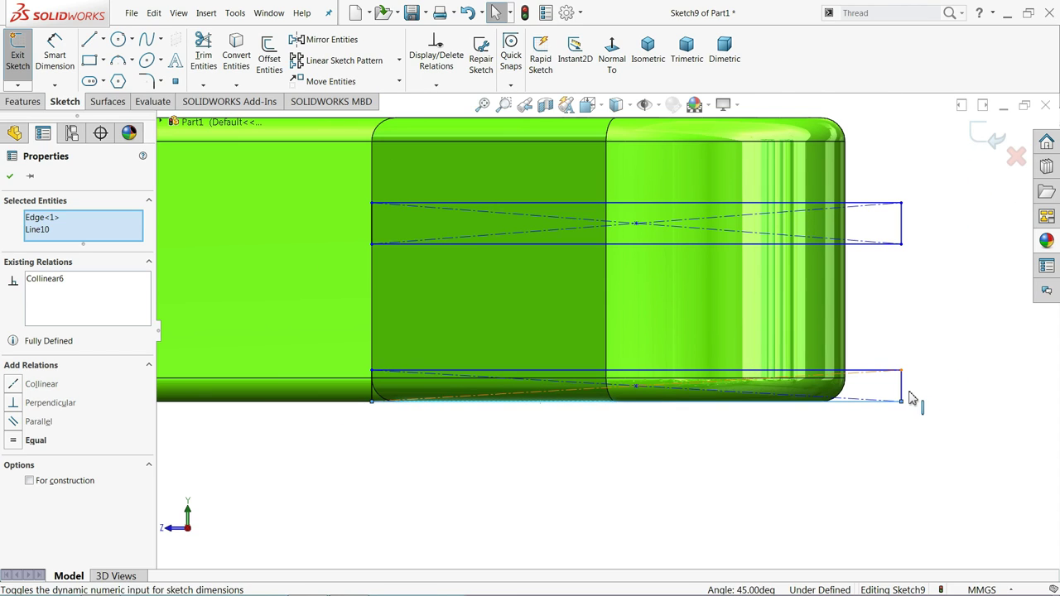
key("Escape")
scroll(882, 397, "down", 2)
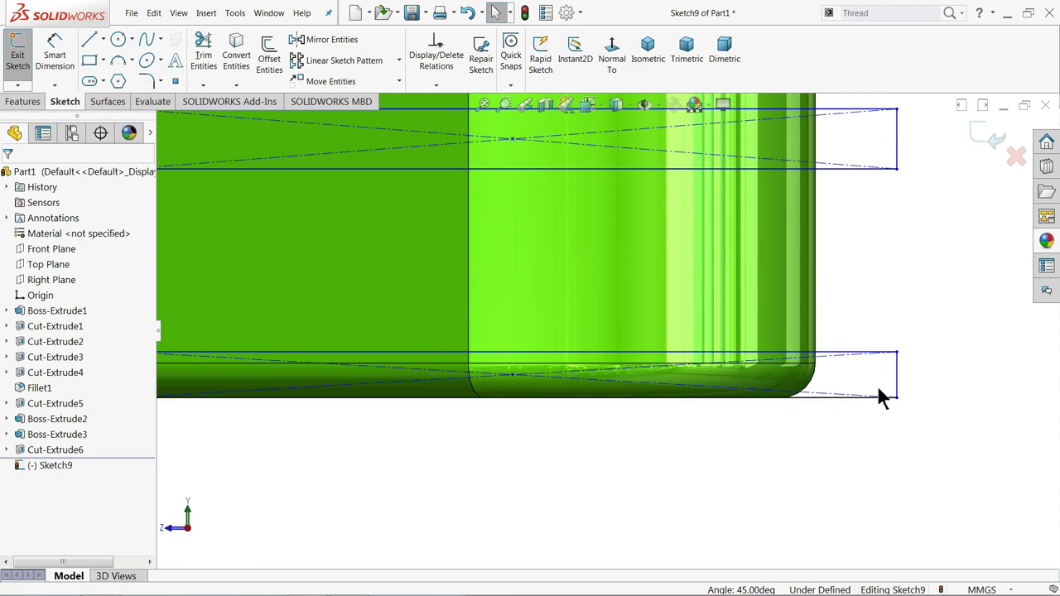
Step: Dimension both rectangle heights to 1.5 and the gap between them to 1.5
left_click(56, 73)
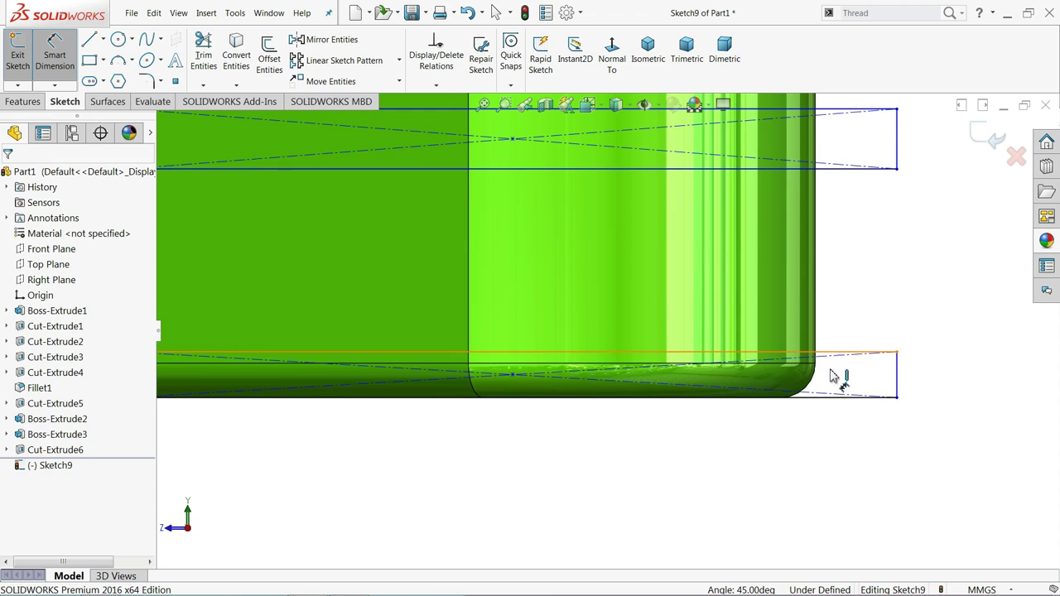
left_click(896, 389)
left_click(934, 390)
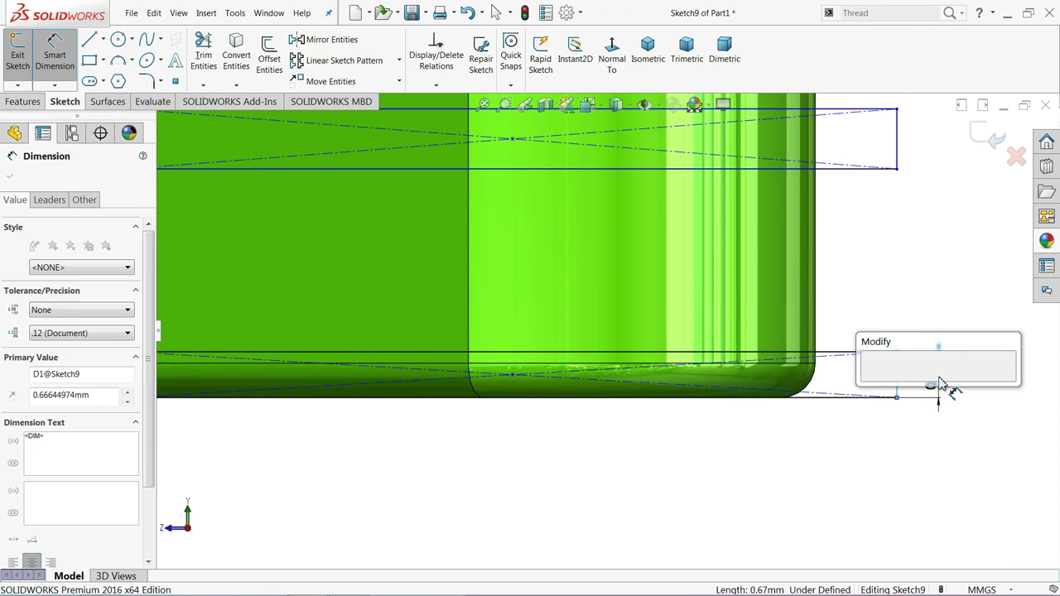
type("1.5")
key("Return")
scroll(799, 274, "up", 2)
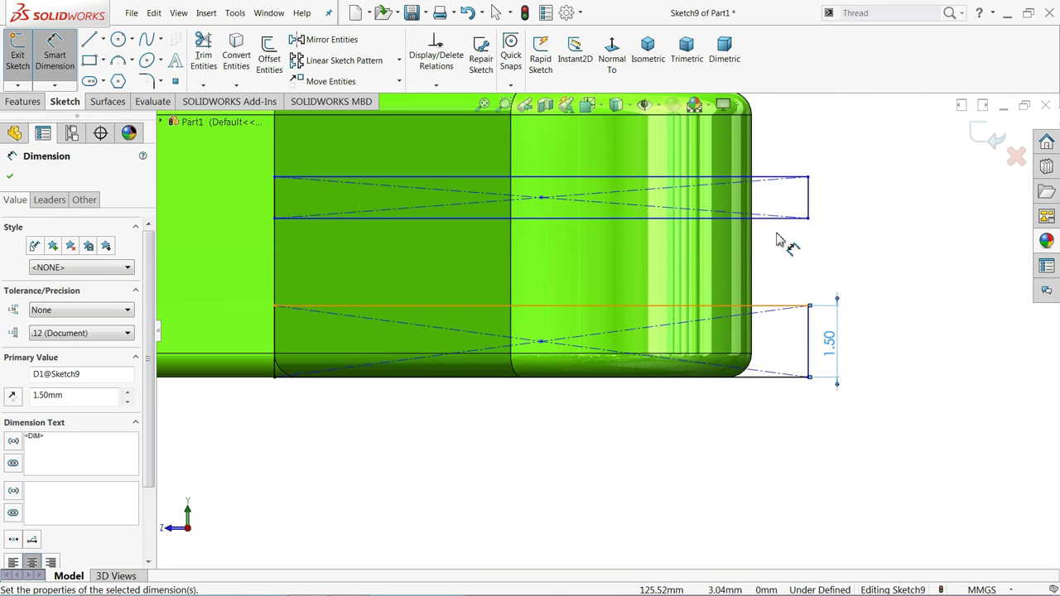
left_click(778, 219)
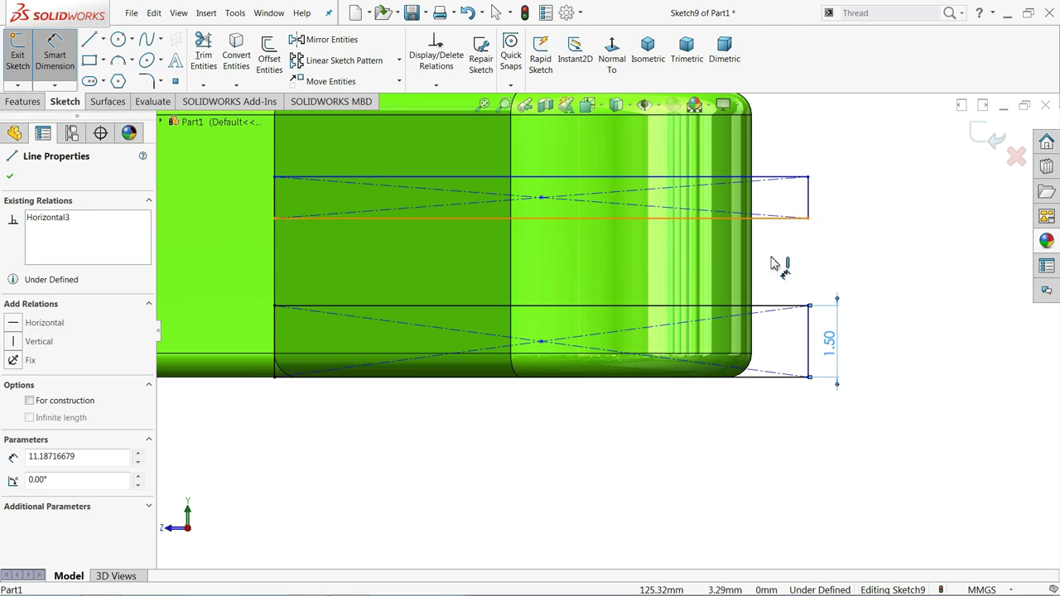
left_click(783, 306)
left_click(827, 263)
type("1.5")
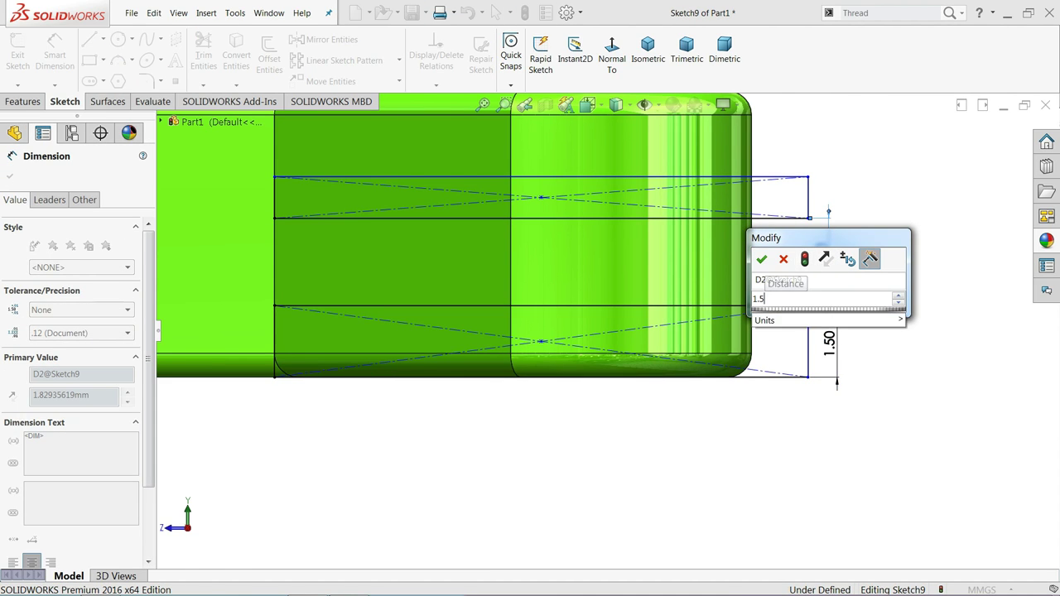
key("Return")
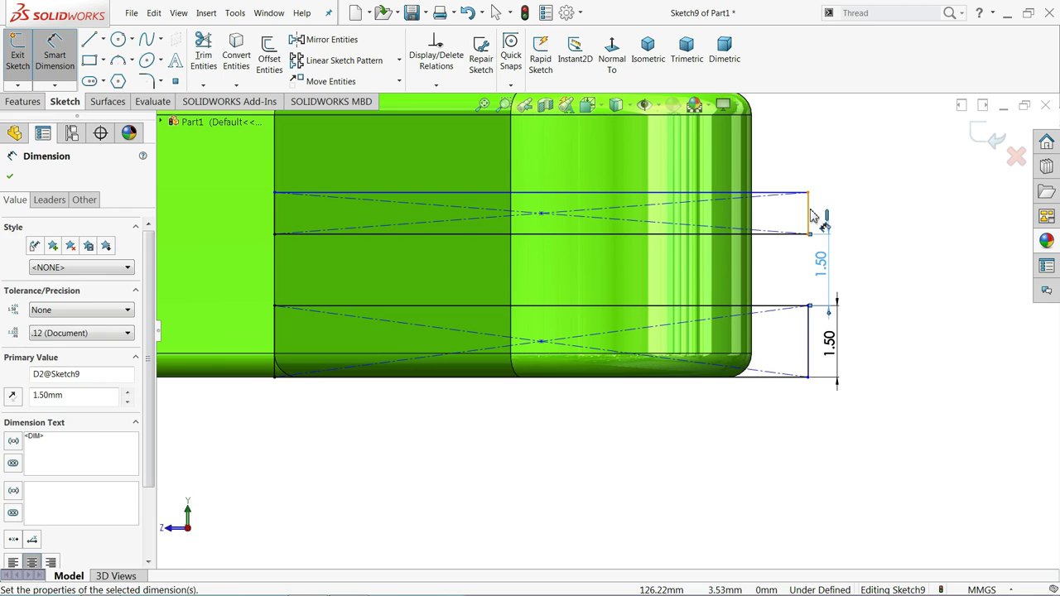
left_click(809, 213)
left_click(859, 212)
type("1.5")
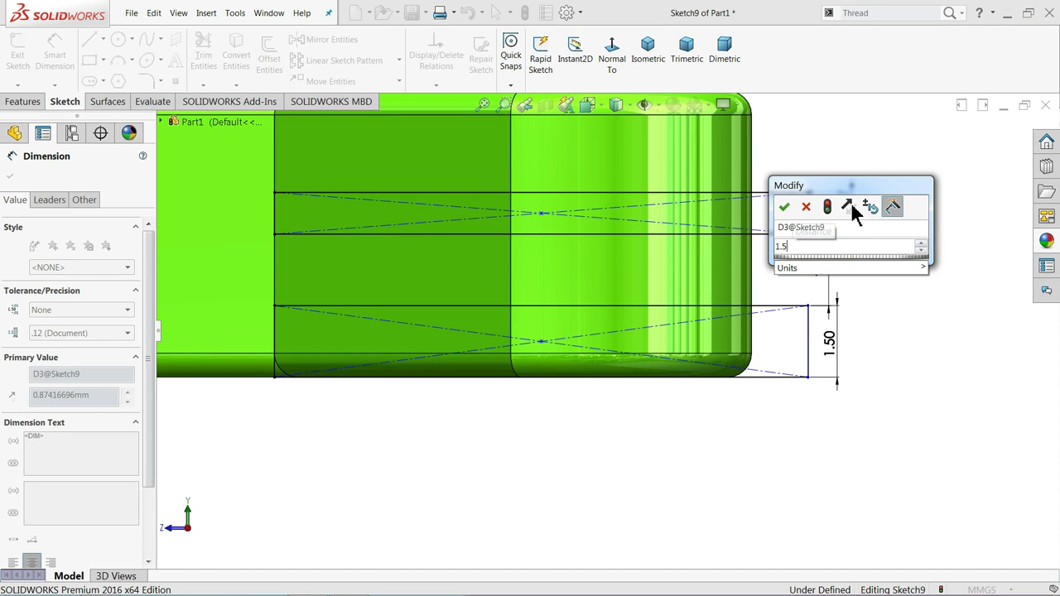
key("Return")
Step: Set the bottom rectangle's length to 11 and add an 11 length on the top line
scroll(539, 220, "up", 1)
scroll(563, 204, "down", 1)
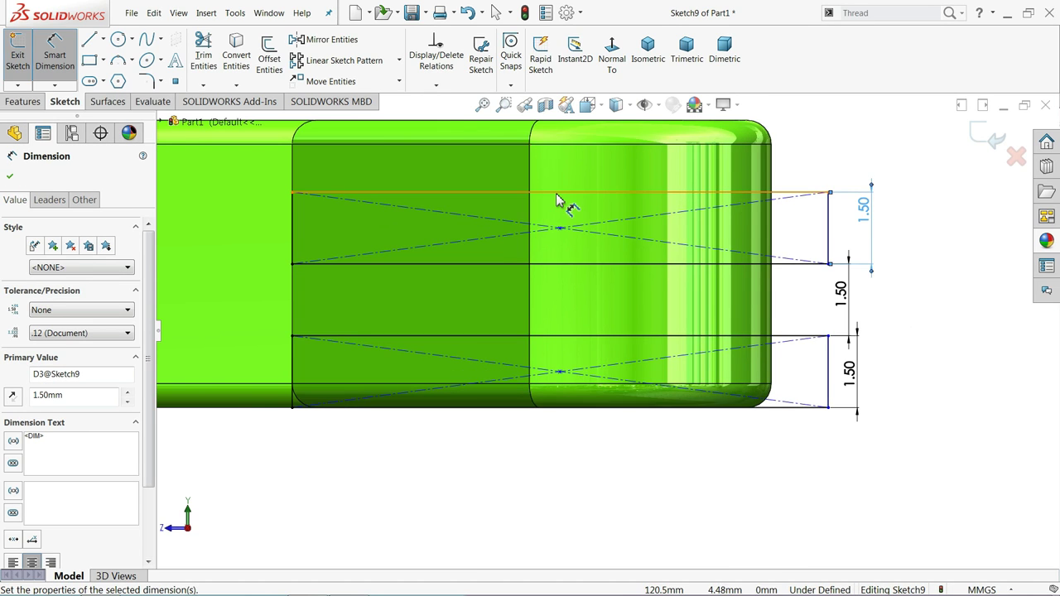
scroll(576, 346, "up", 1)
left_click(753, 399)
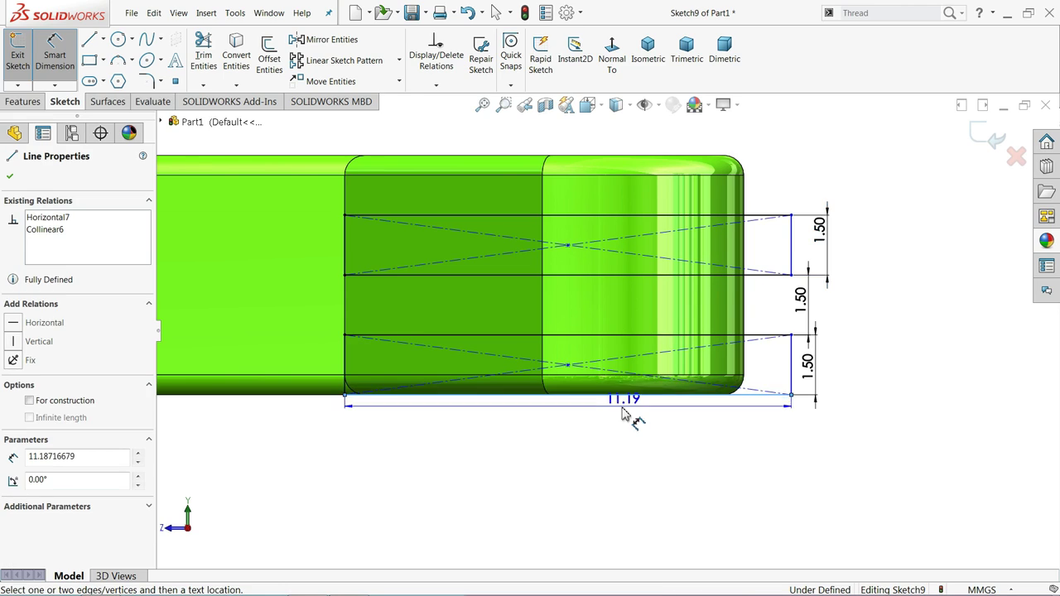
left_click(589, 419)
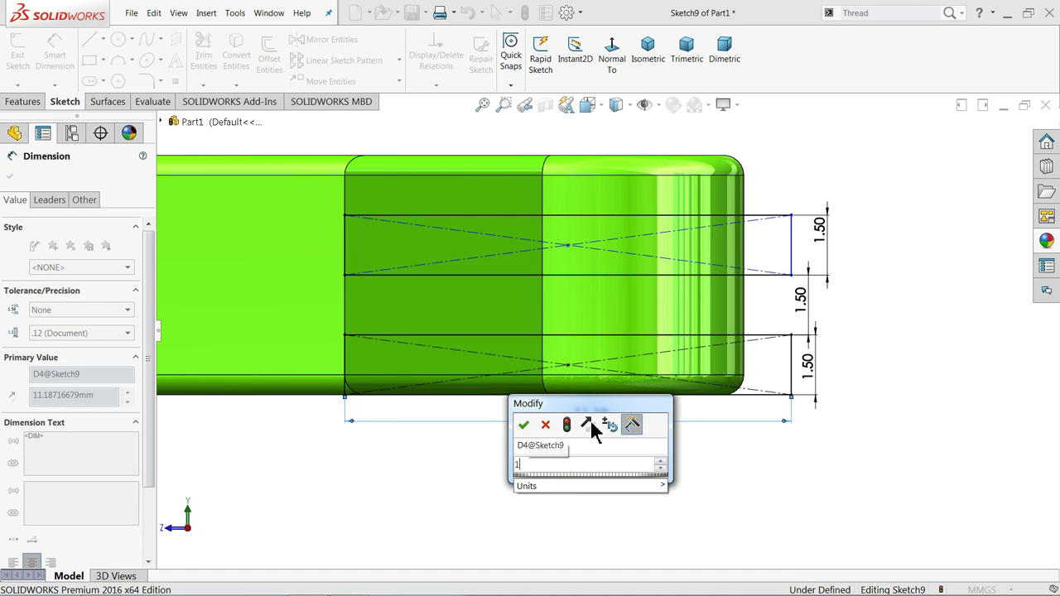
type("10")
key("Return")
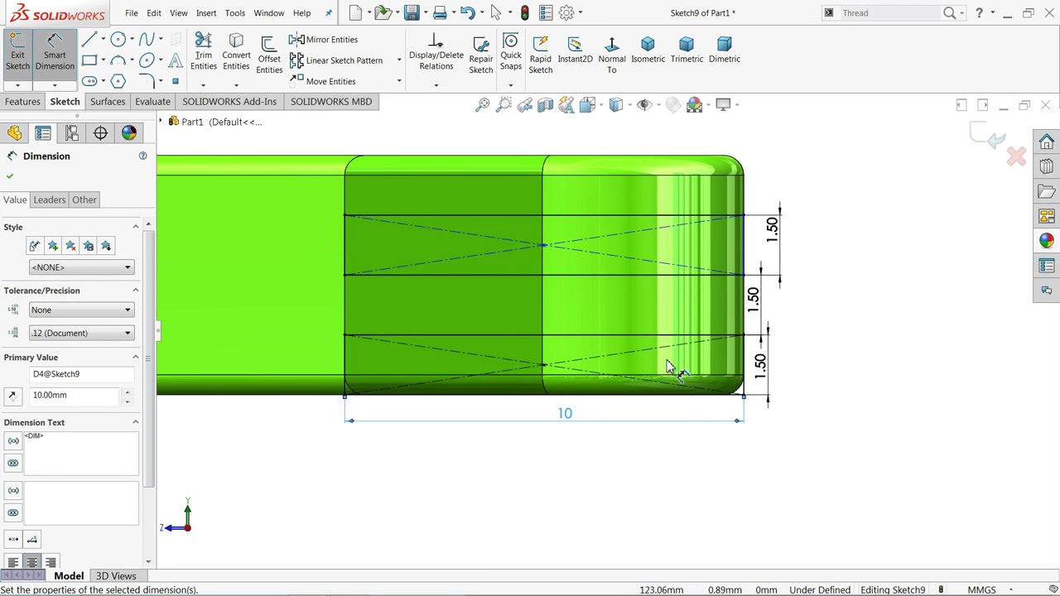
double_click(564, 414)
type("14")
key("Return")
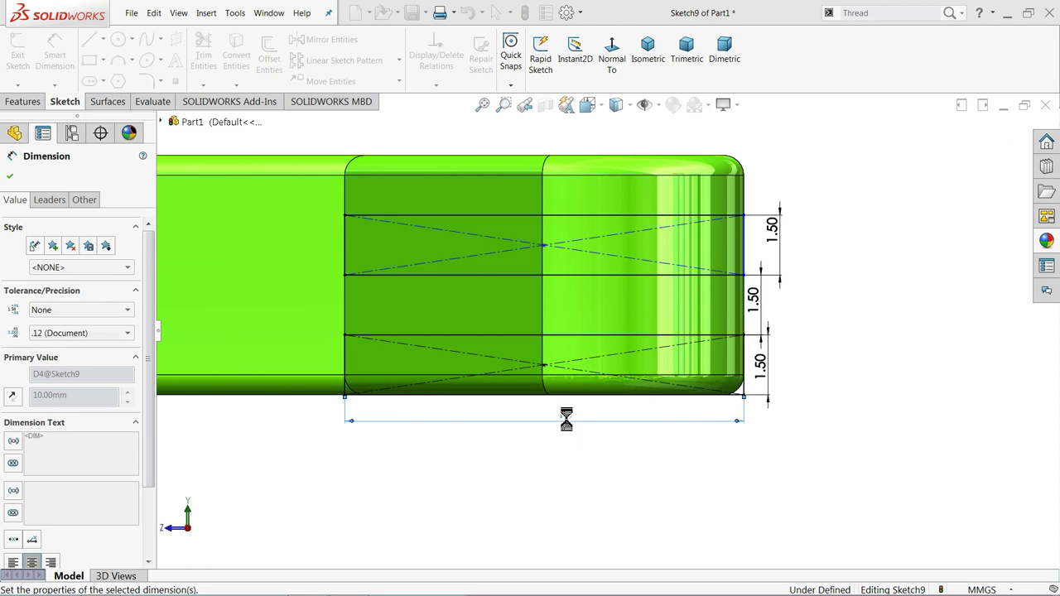
left_click(759, 217)
left_click(684, 142)
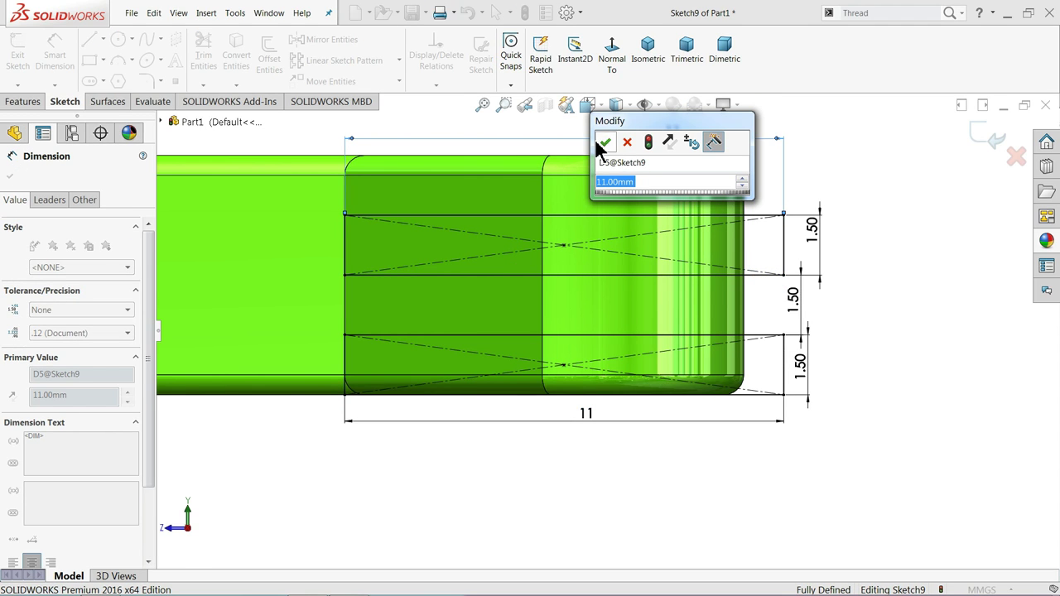
left_click(604, 143)
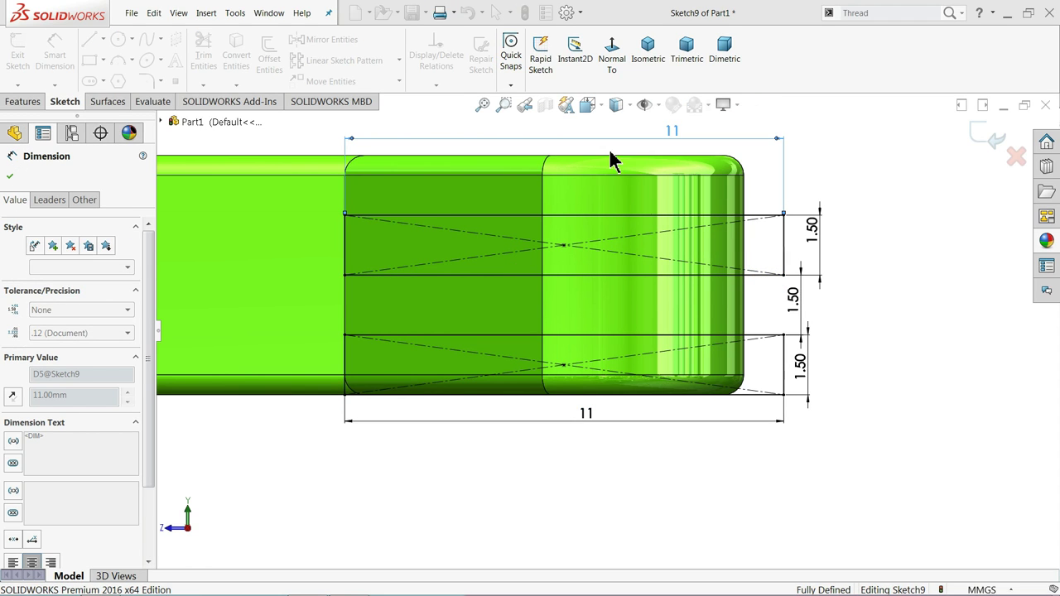
Step: Extrude-cut the two-rectangle sketch Through All in the reversed direction, creating Cut-Extrude7
left_click(44, 106)
left_click(209, 66)
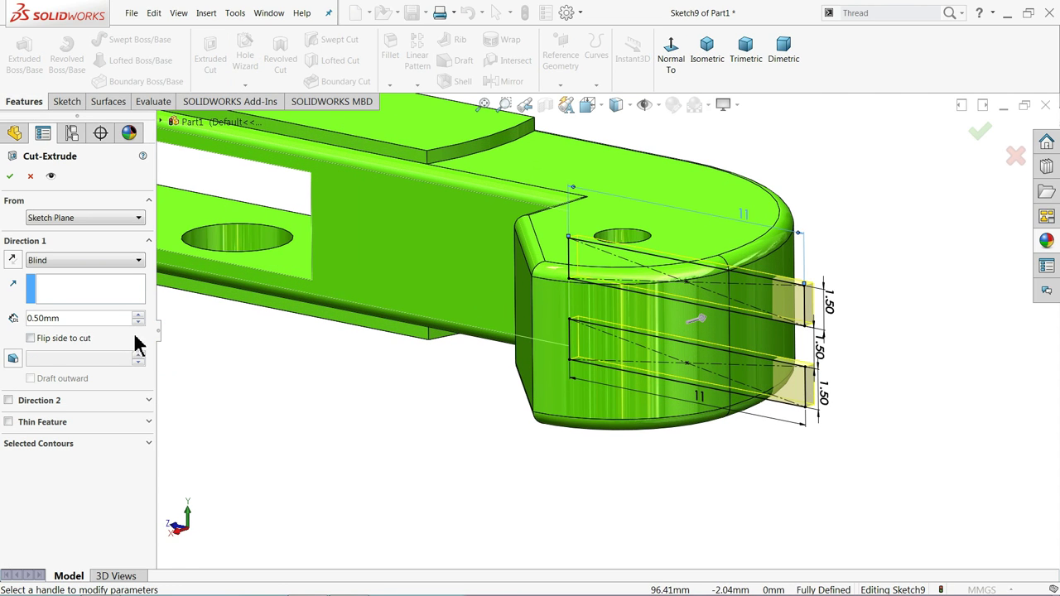
left_click(12, 260)
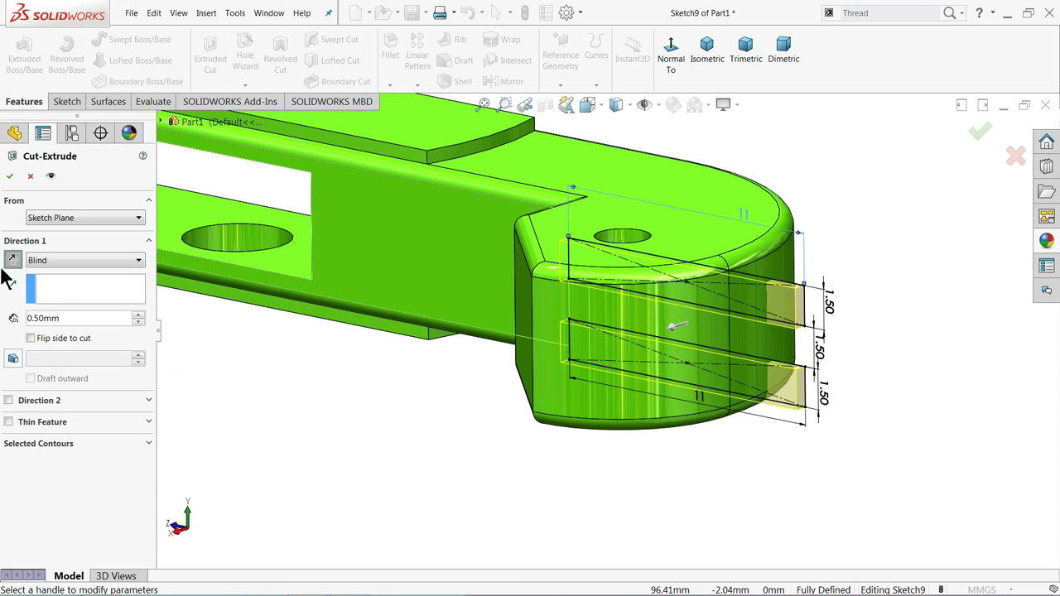
left_click(63, 262)
left_click(63, 289)
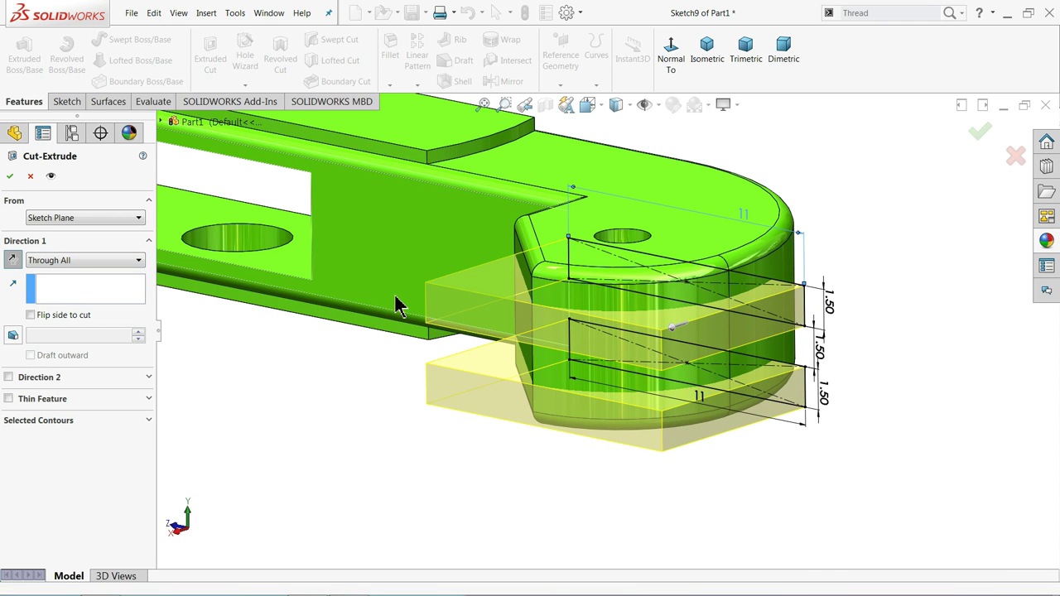
middle_click_drag(396, 305, 342, 303)
middle_click_drag(380, 303, 288, 308)
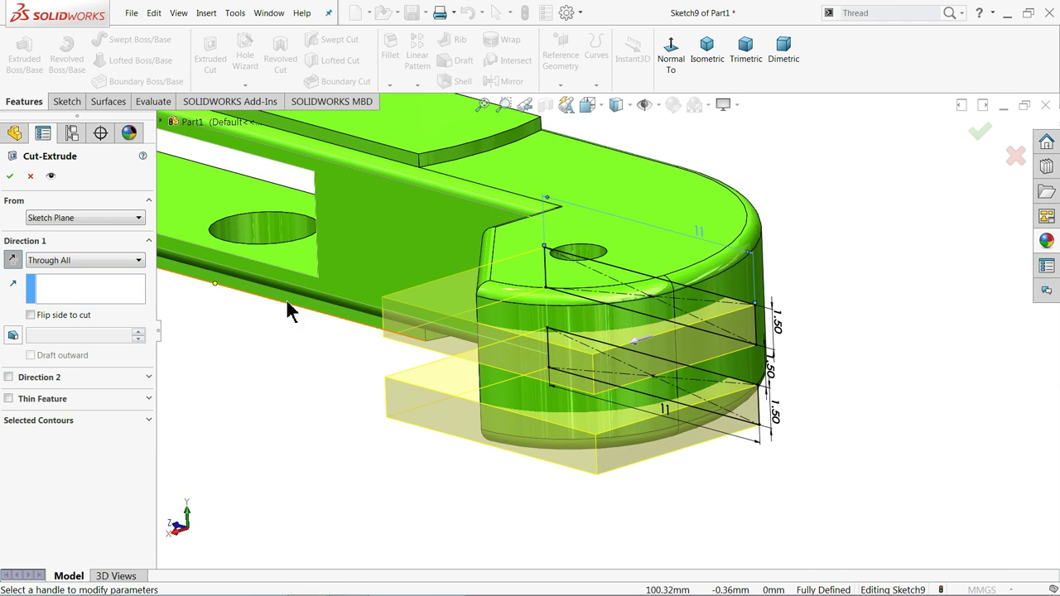
left_click(10, 175)
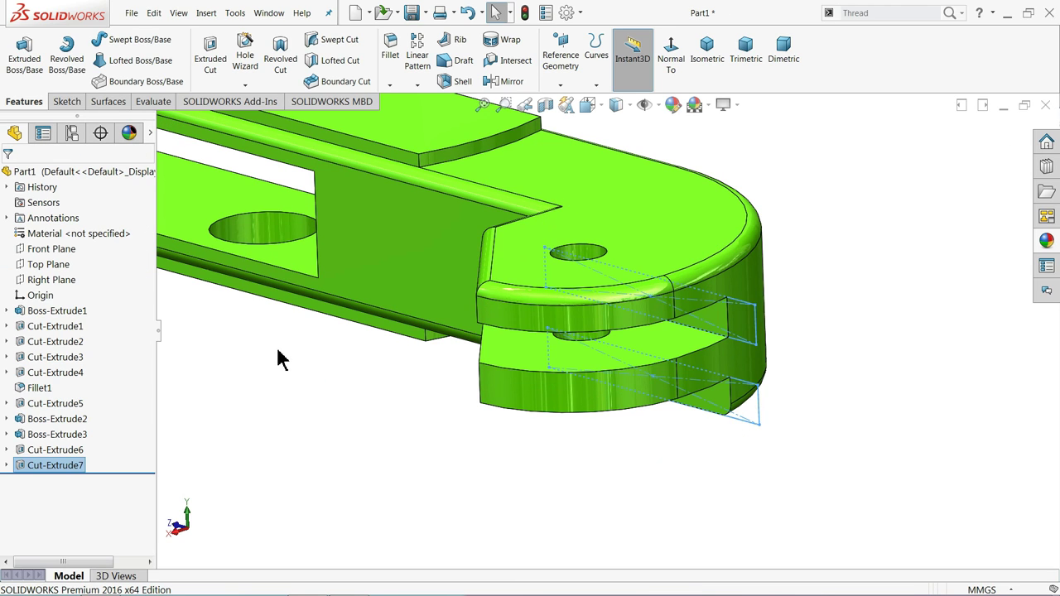
mouse_move(369, 342)
middle_mouse_down()
mouse_move(407, 260)
mouse_move(410, 344)
mouse_move(409, 229)
mouse_move(418, 348)
mouse_move(422, 298)
mouse_move(485, 315)
middle_mouse_up()
Step: Start a new sketch on the arm's side face, viewed Normal To
scroll(666, 286, "down", 3)
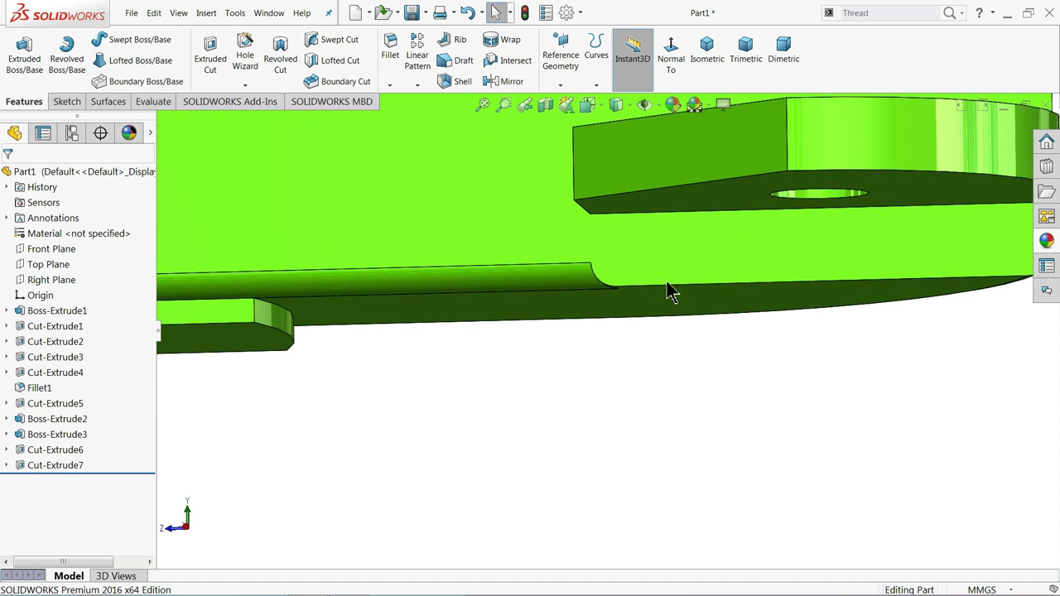
left_click(670, 258)
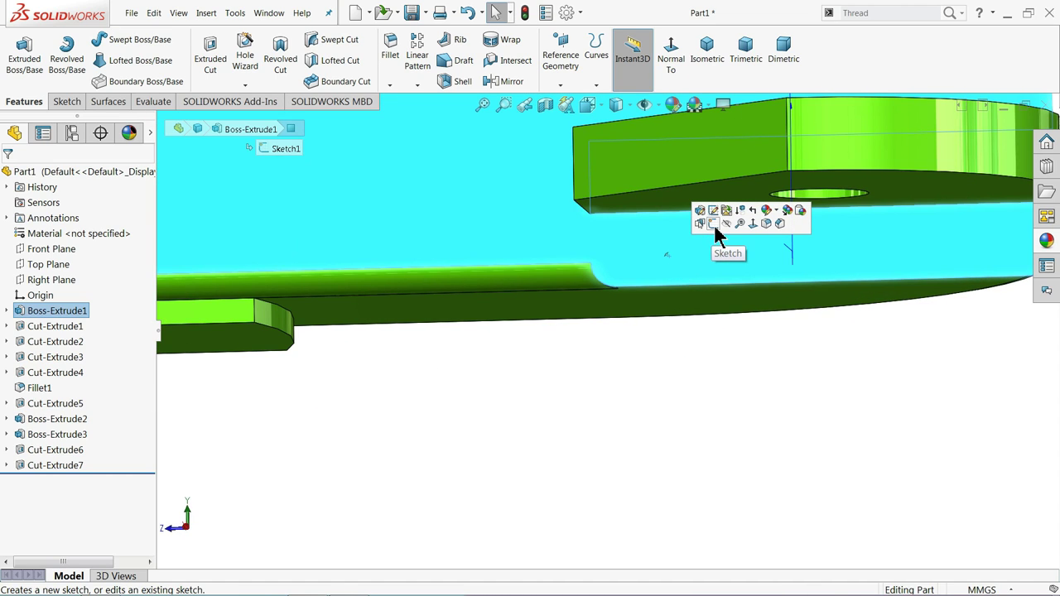
mouse_move(686, 265)
middle_mouse_down()
mouse_move(588, 311)
mouse_move(563, 289)
middle_mouse_up()
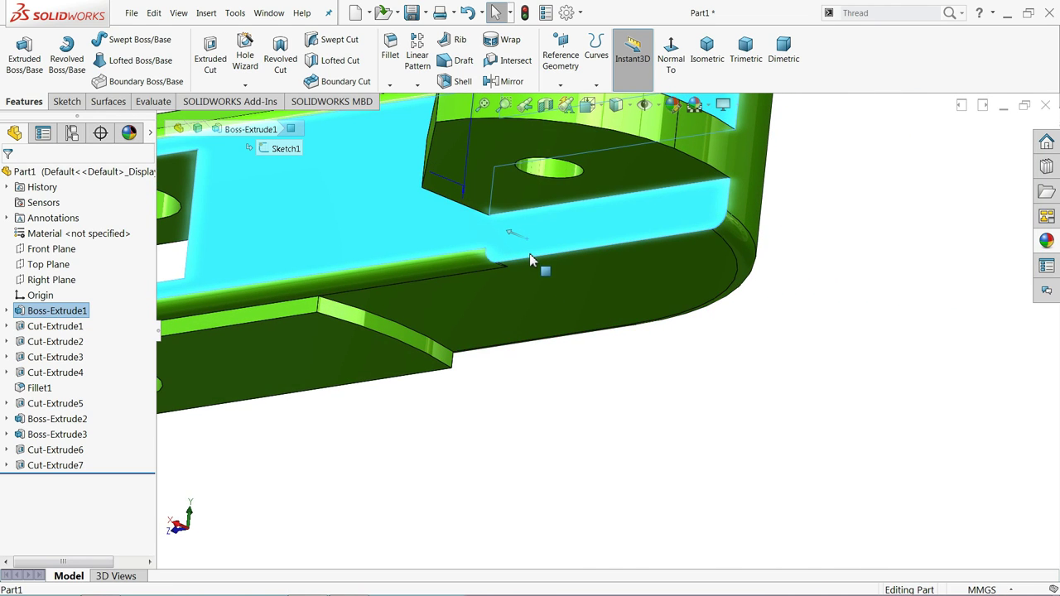
mouse_move(591, 249)
middle_mouse_down()
mouse_move(618, 285)
mouse_move(598, 226)
middle_mouse_up()
left_click(598, 224)
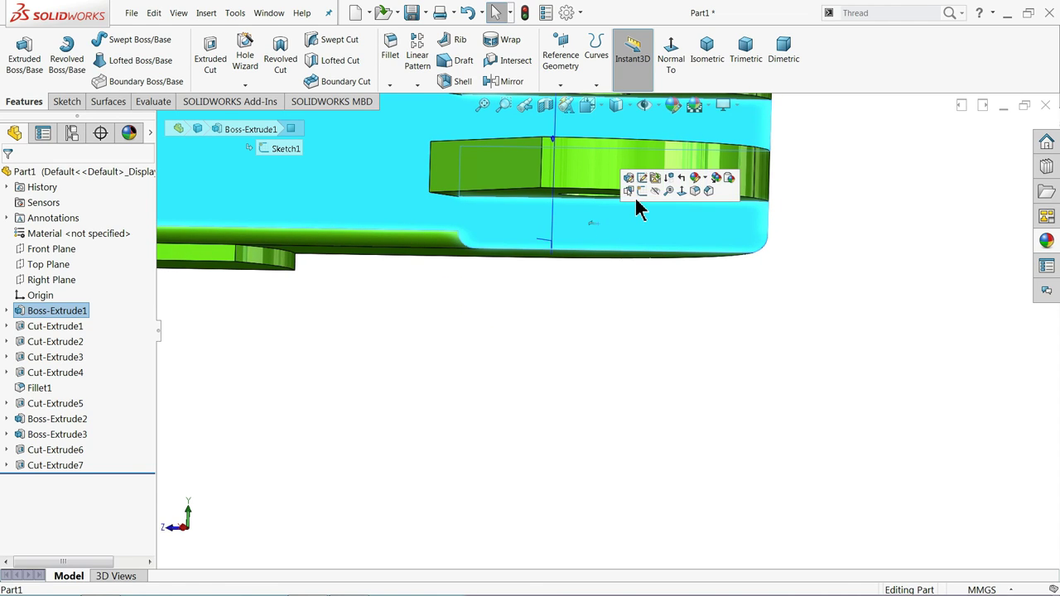
left_click(638, 200)
left_click(612, 54)
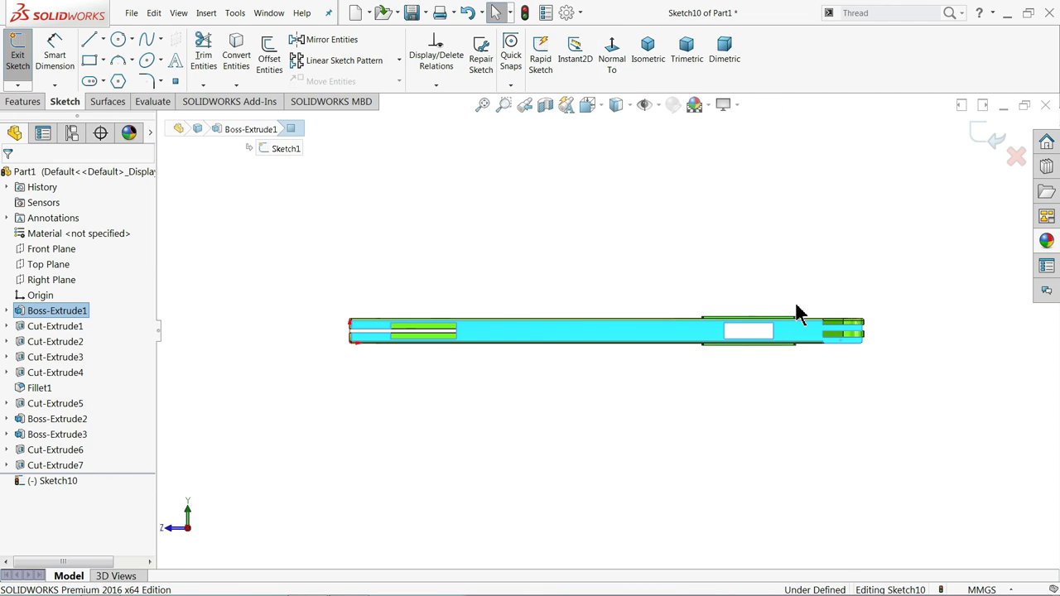
scroll(828, 354, "down", 1)
scroll(779, 354, "down", 1)
scroll(712, 352, "down", 1)
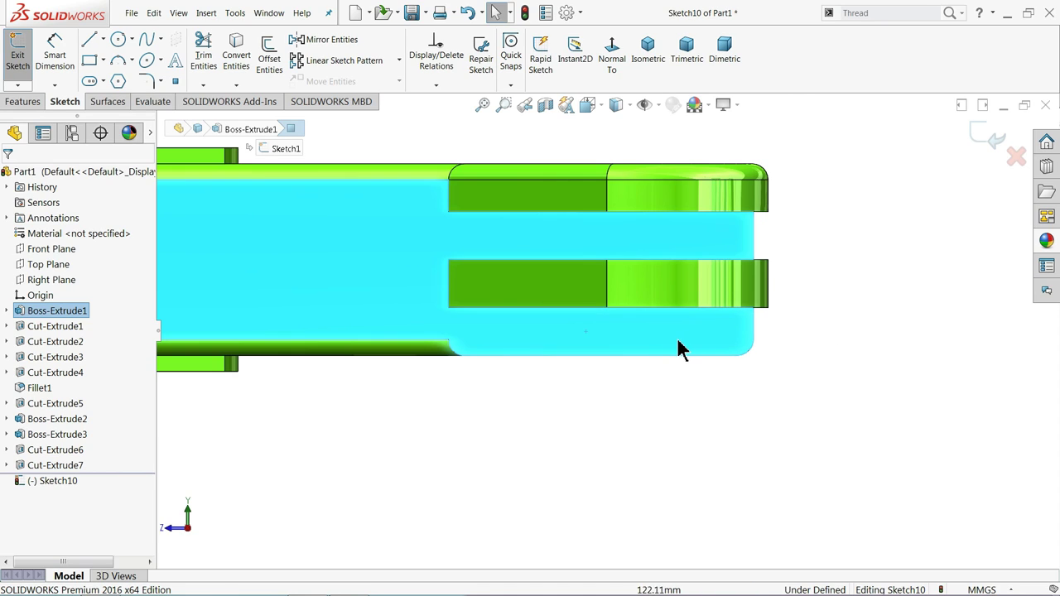
scroll(504, 351, "down", 1)
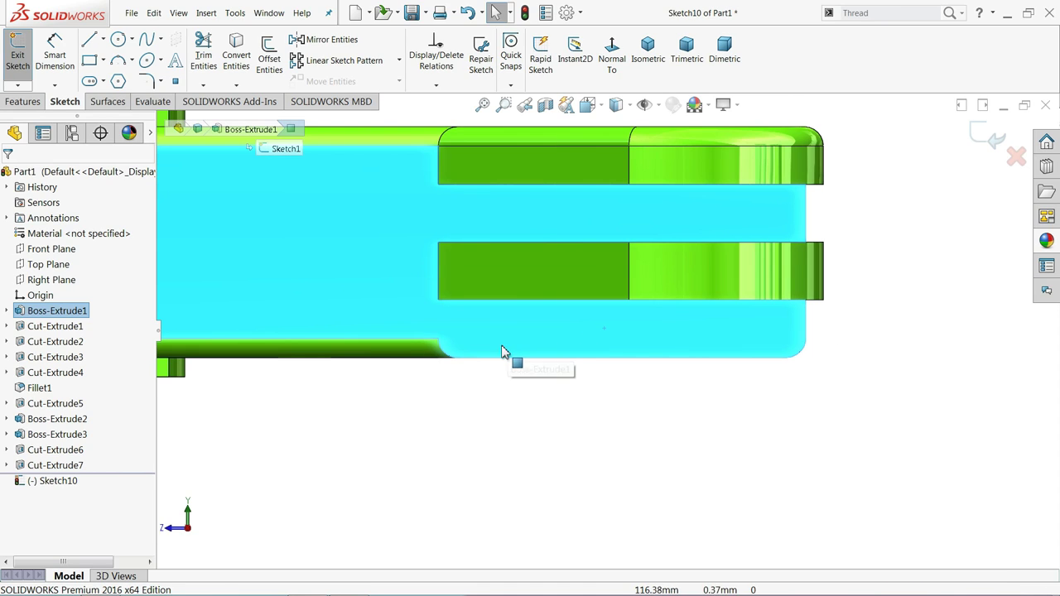
Step: Draw a corner rectangle along the lower hook tip and dimension its width to 10 mm
left_click(89, 60)
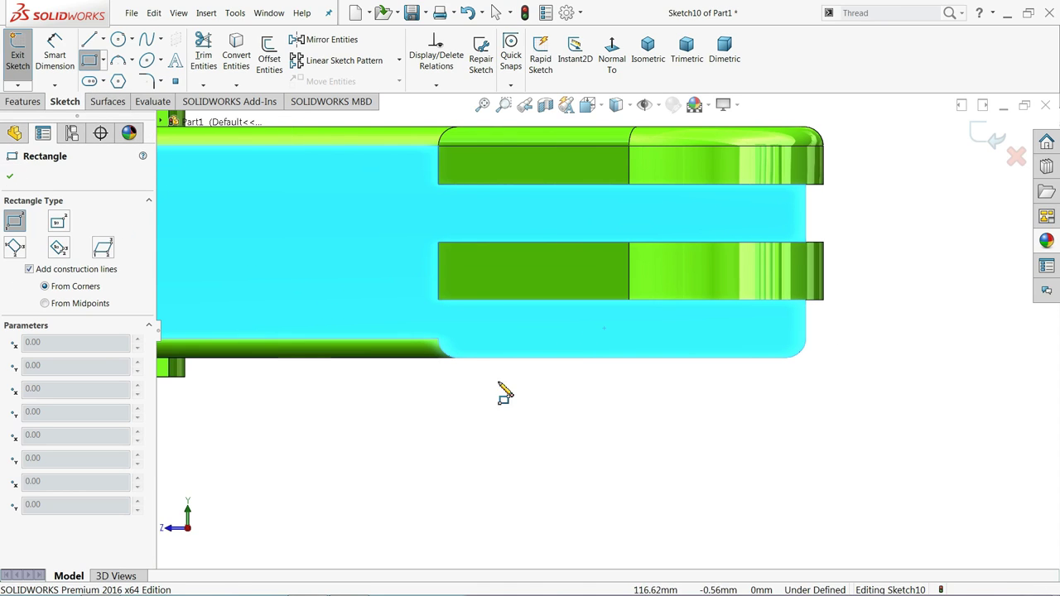
left_click(438, 301)
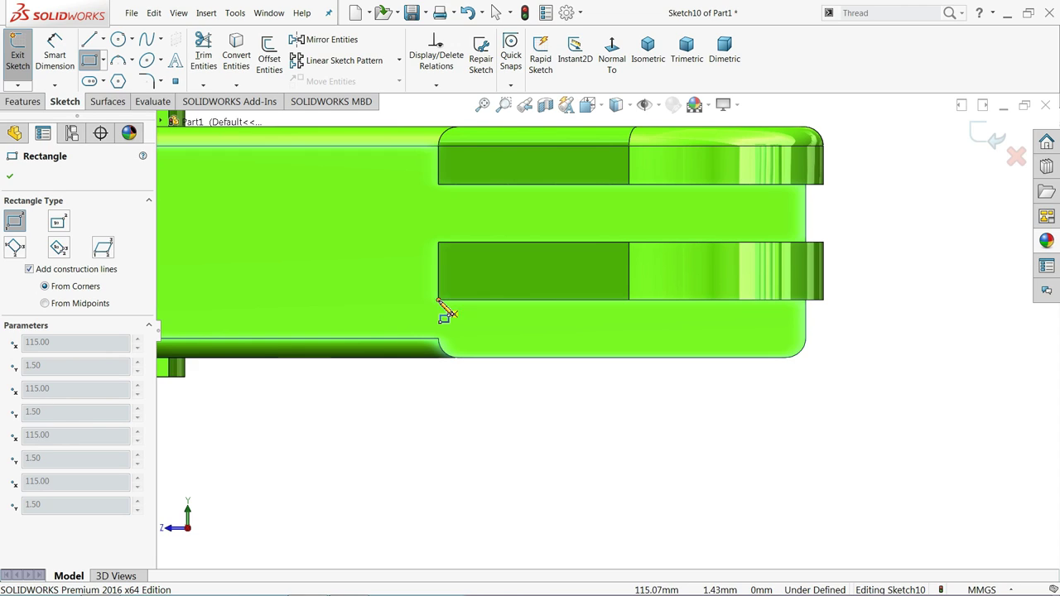
left_click(834, 358)
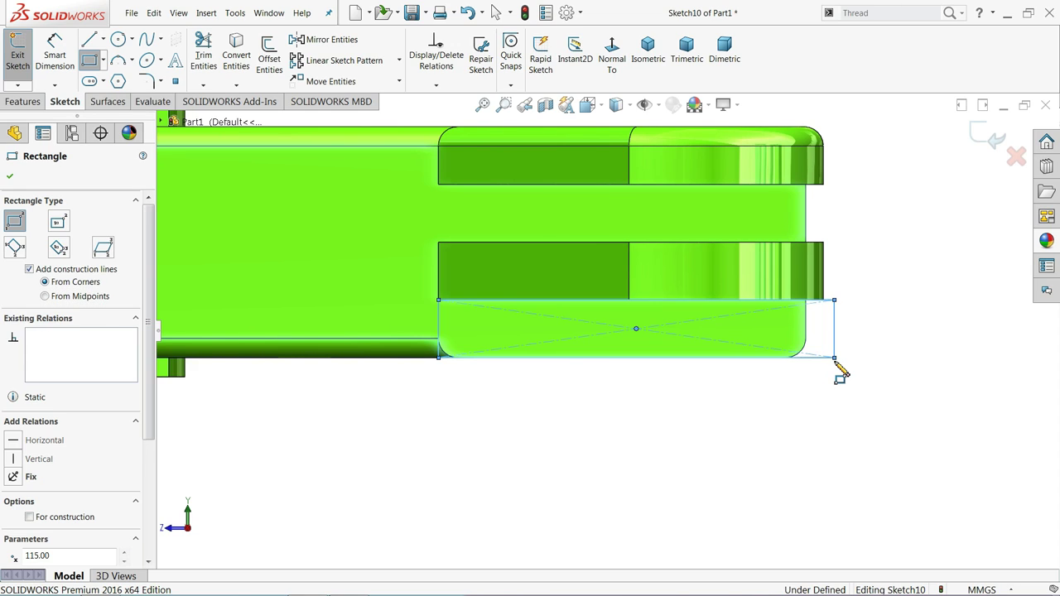
left_click(58, 69)
left_click(730, 358)
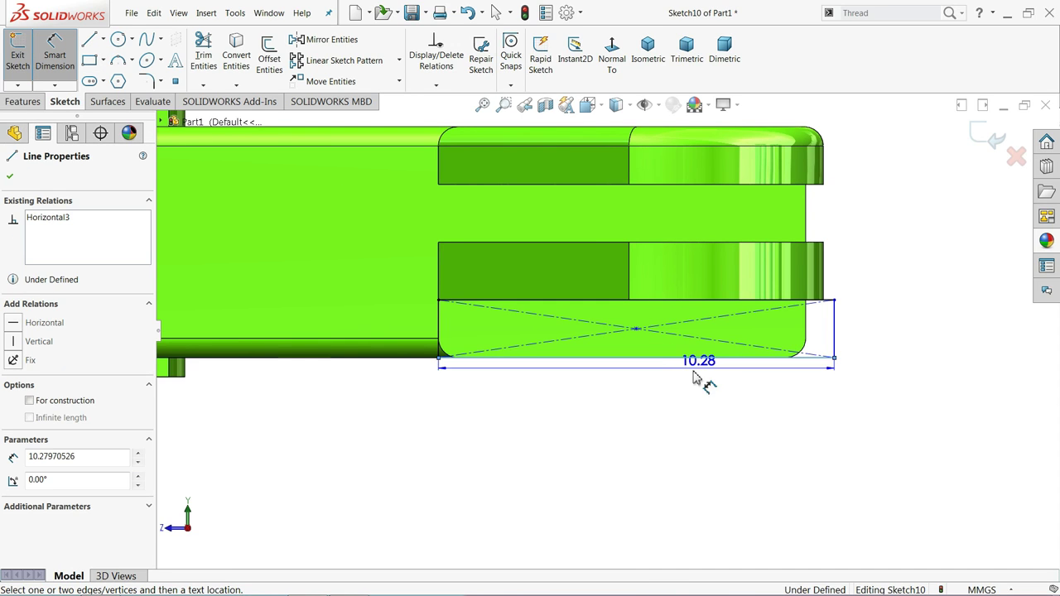
left_click(661, 398)
type("10")
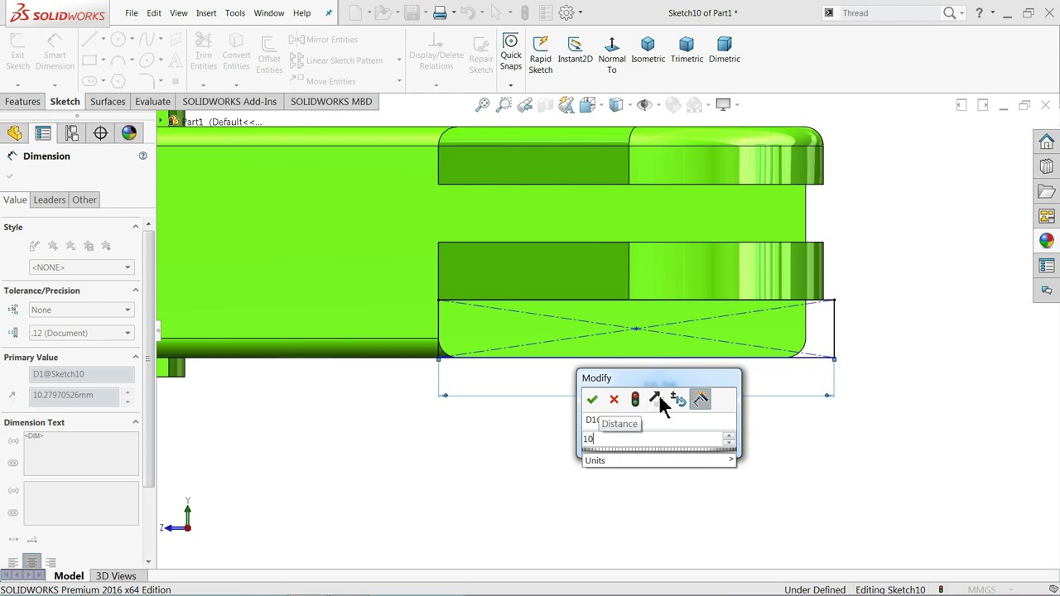
key("Return")
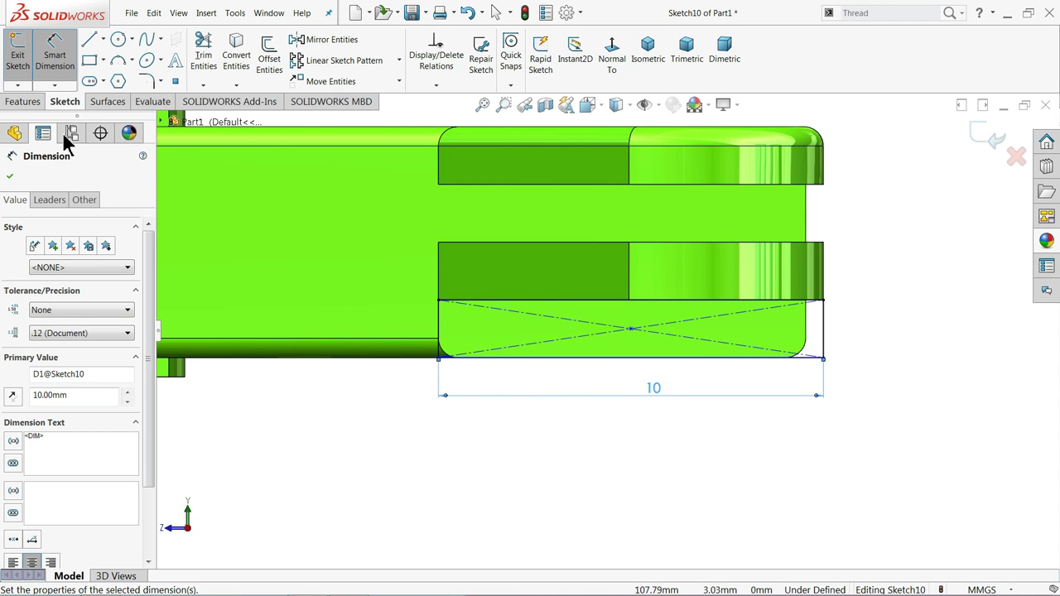
left_click(13, 100)
left_click(210, 55)
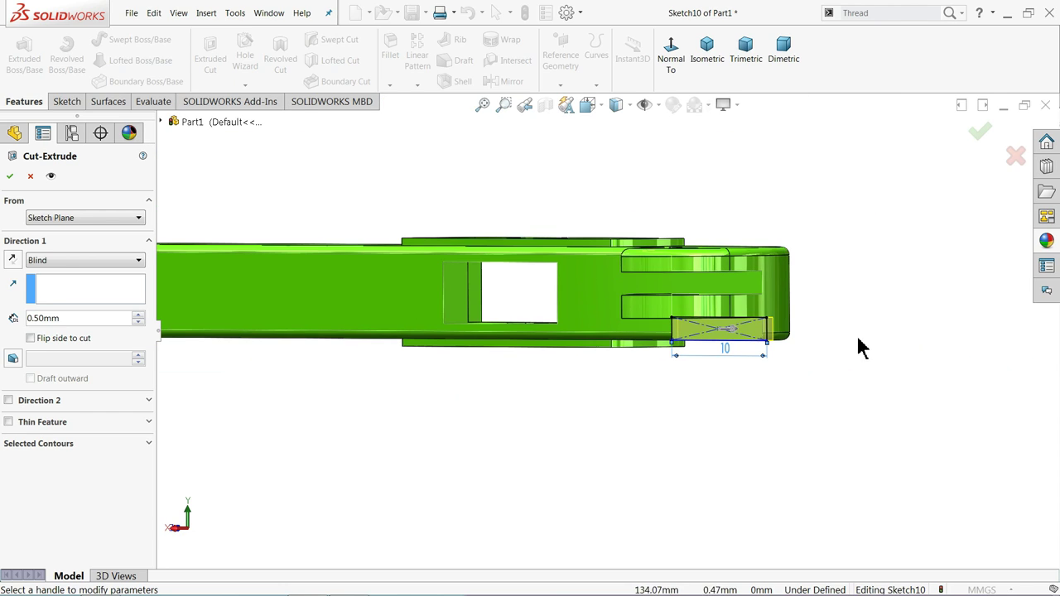
Step: Cut the hook-tip rectangle 1.5 mm deep (Blind), creating Cut-Extrude8
scroll(783, 347, "down", 2)
scroll(717, 339, "down", 3)
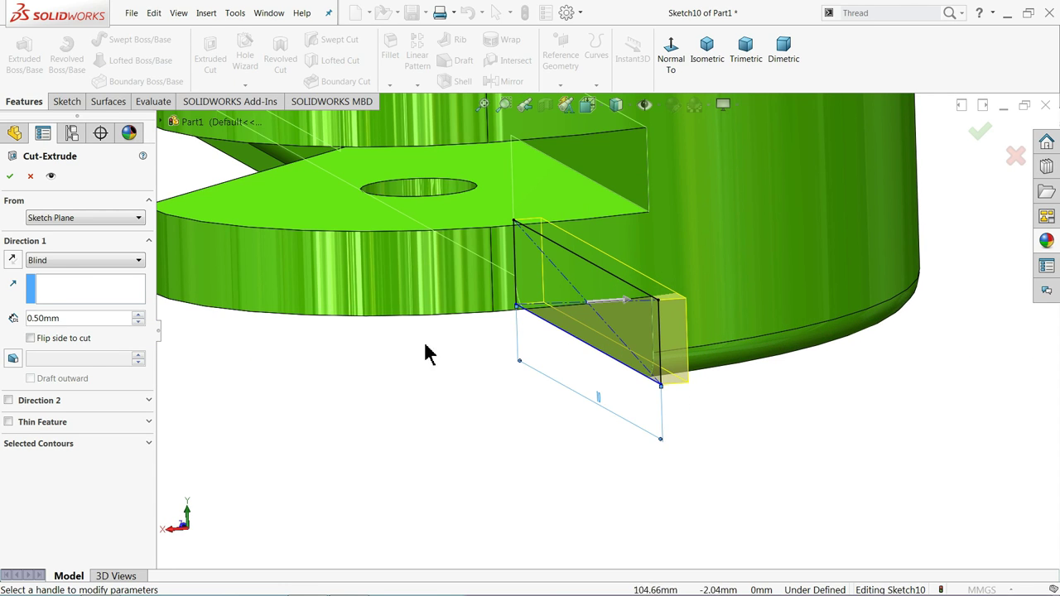
type("1")
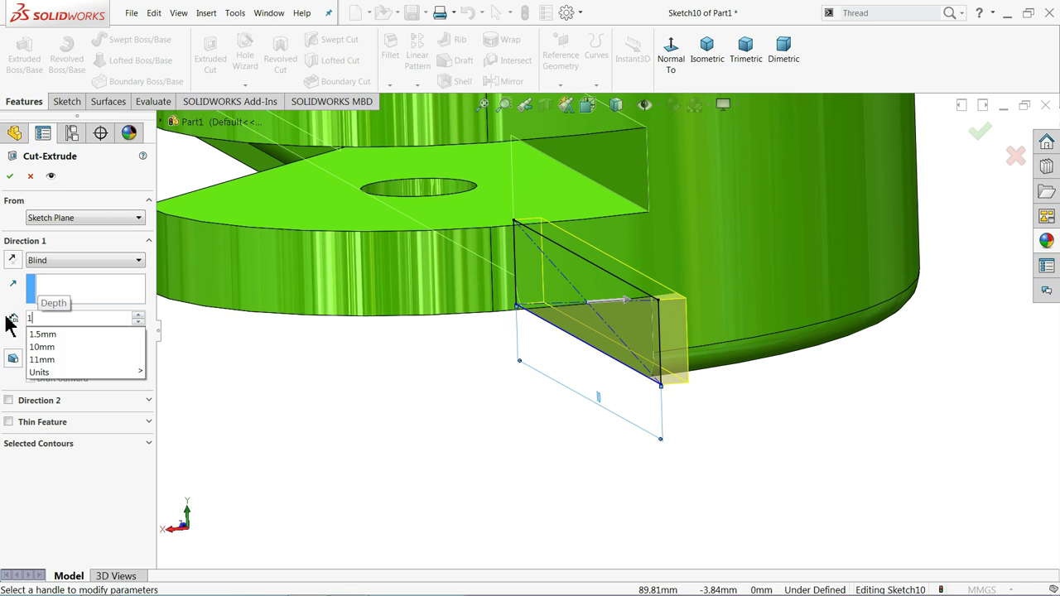
type(".5")
key("Return")
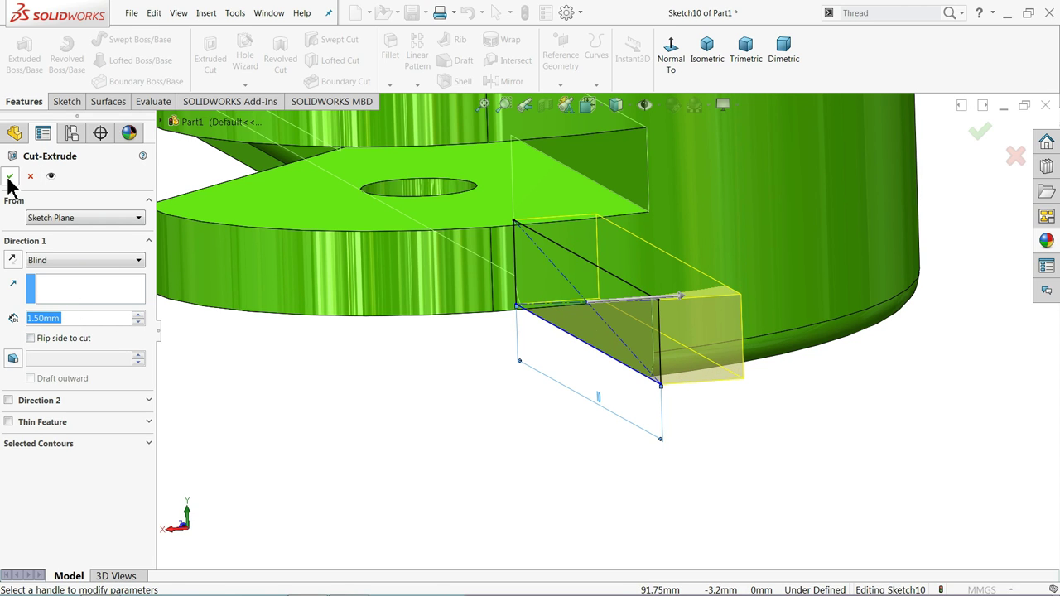
left_click(10, 179)
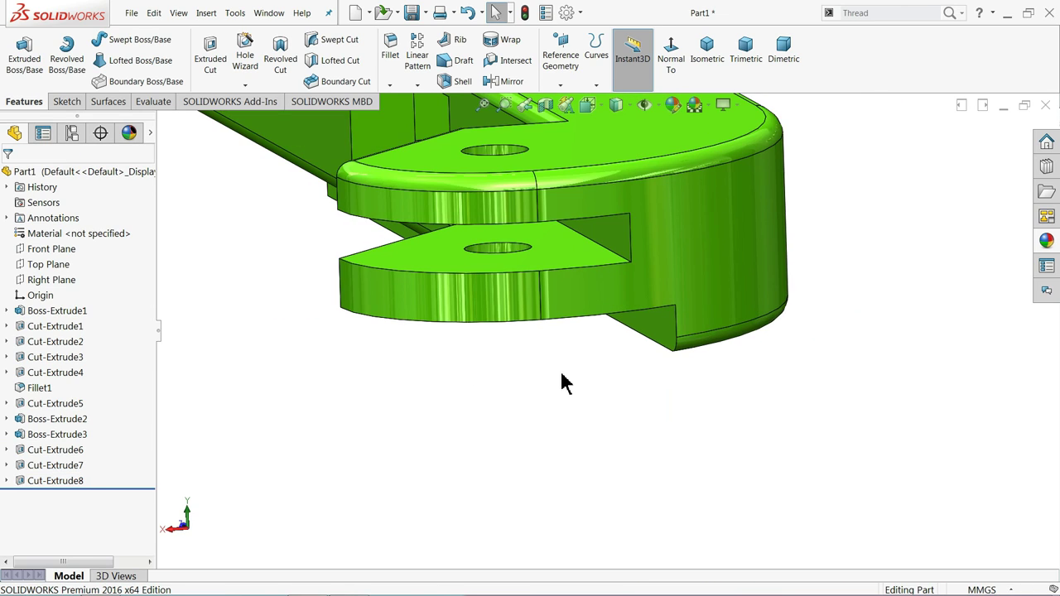
mouse_move(616, 350)
middle_mouse_down()
mouse_move(617, 257)
mouse_move(665, 378)
middle_mouse_up()
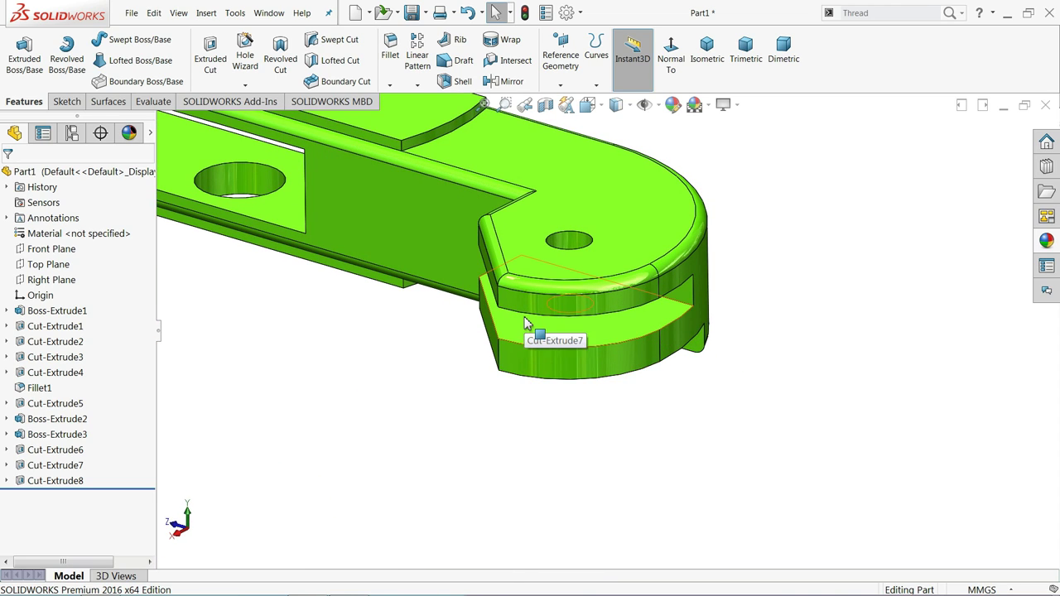
Step: Start a sketch on the hook end's top face and draw a circle near the inner corner
scroll(546, 290, "down", 2)
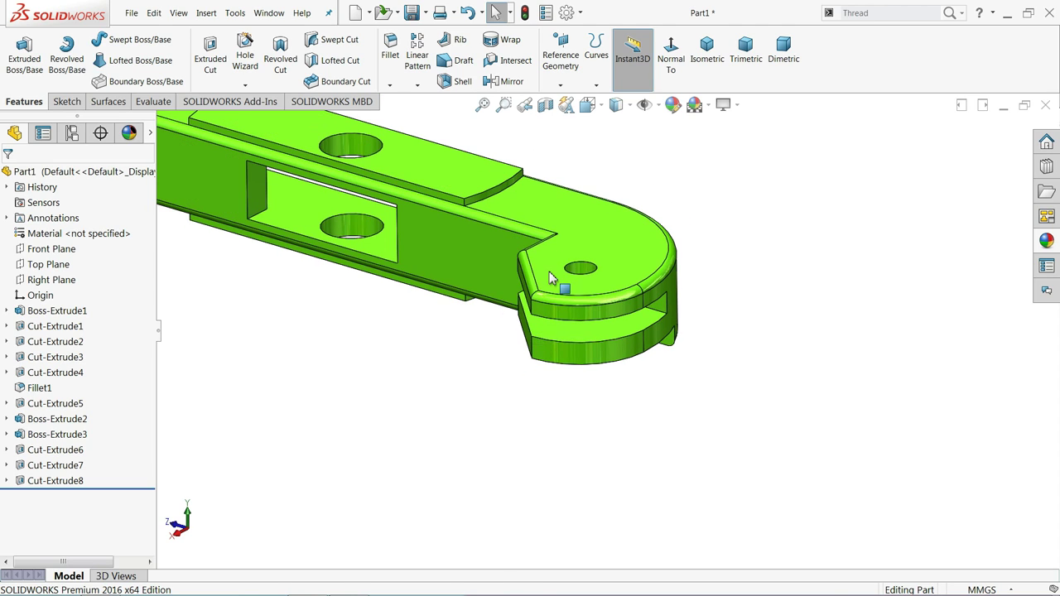
scroll(575, 267, "down", 2)
scroll(575, 266, "down", 2)
left_click(576, 266)
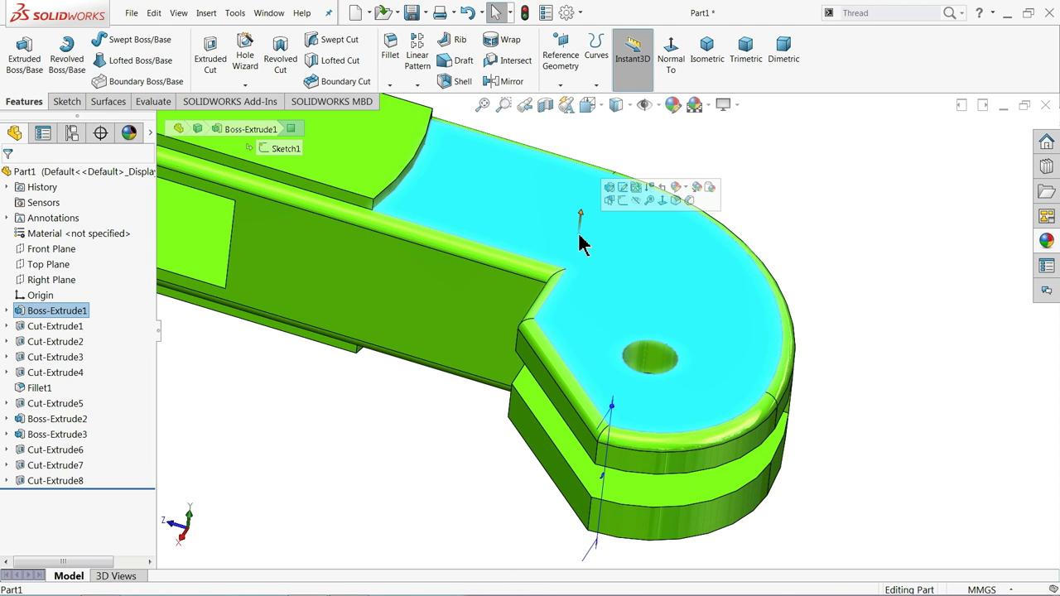
left_click(626, 207)
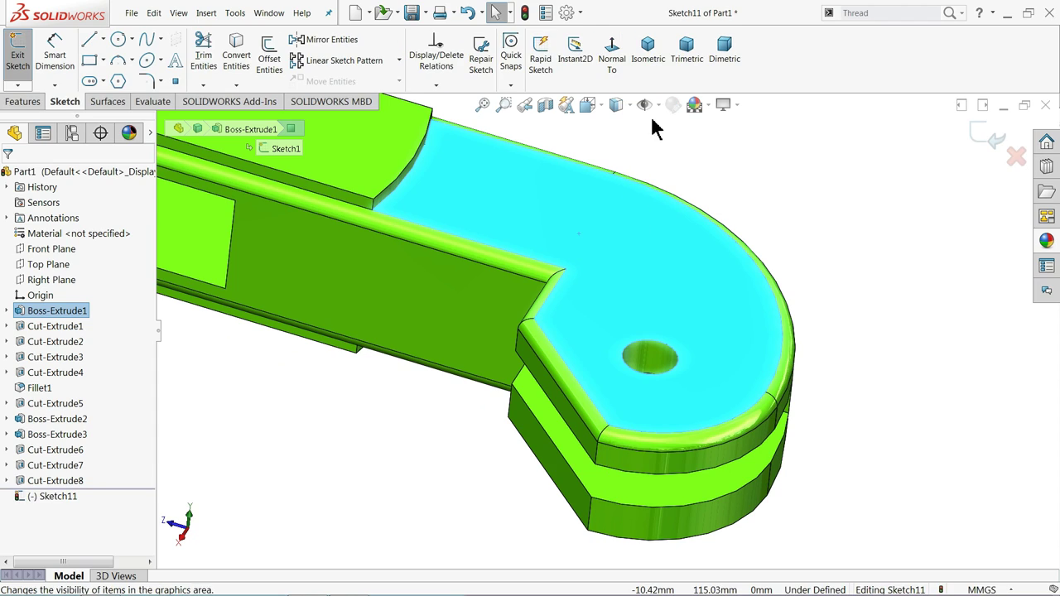
left_click(616, 70)
scroll(605, 202, "down", 4)
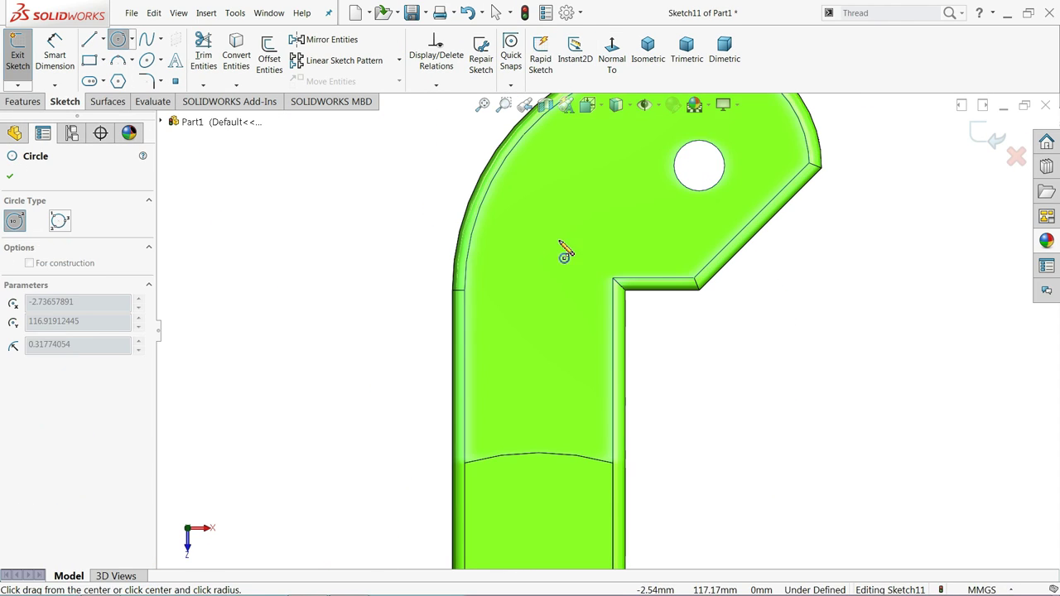
left_click(558, 243)
left_click(579, 200)
Step: Dimension the circle's centre 3 mm from the arm's inner edge and 1 mm from the inner ledge
left_click(69, 61)
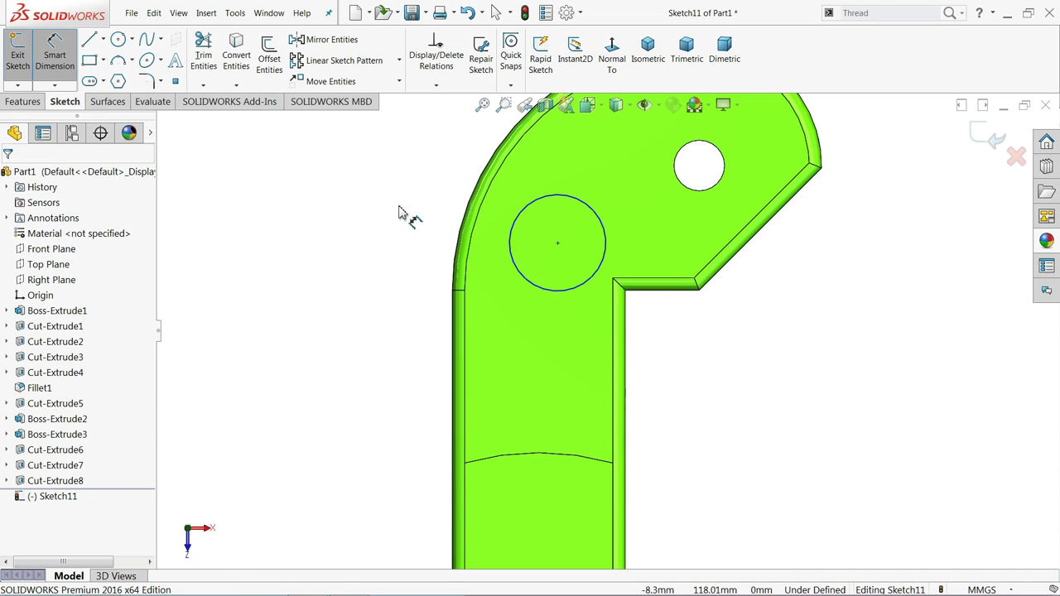
left_click(559, 246)
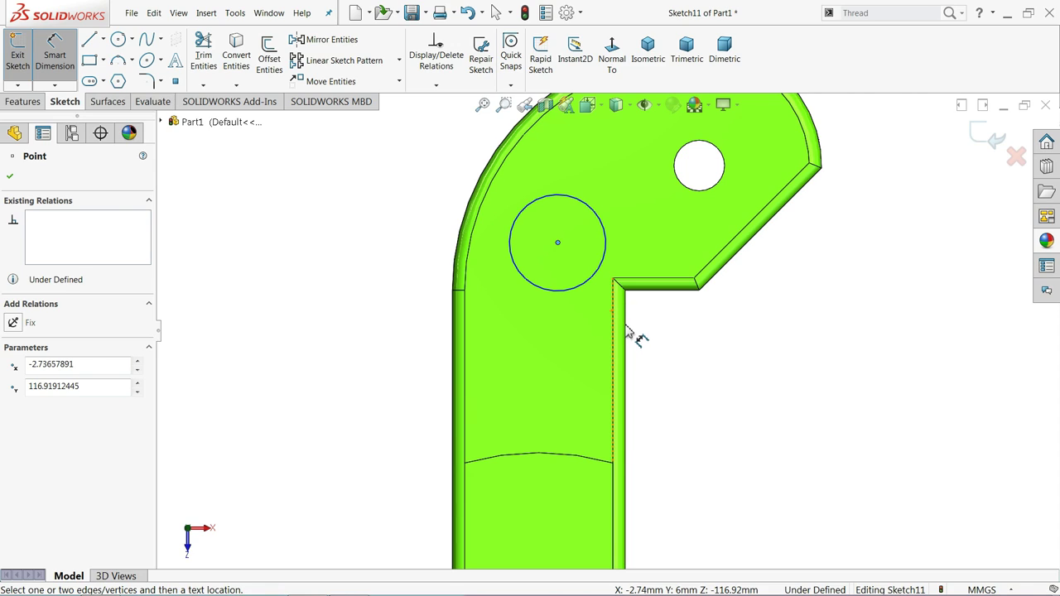
left_click(626, 336)
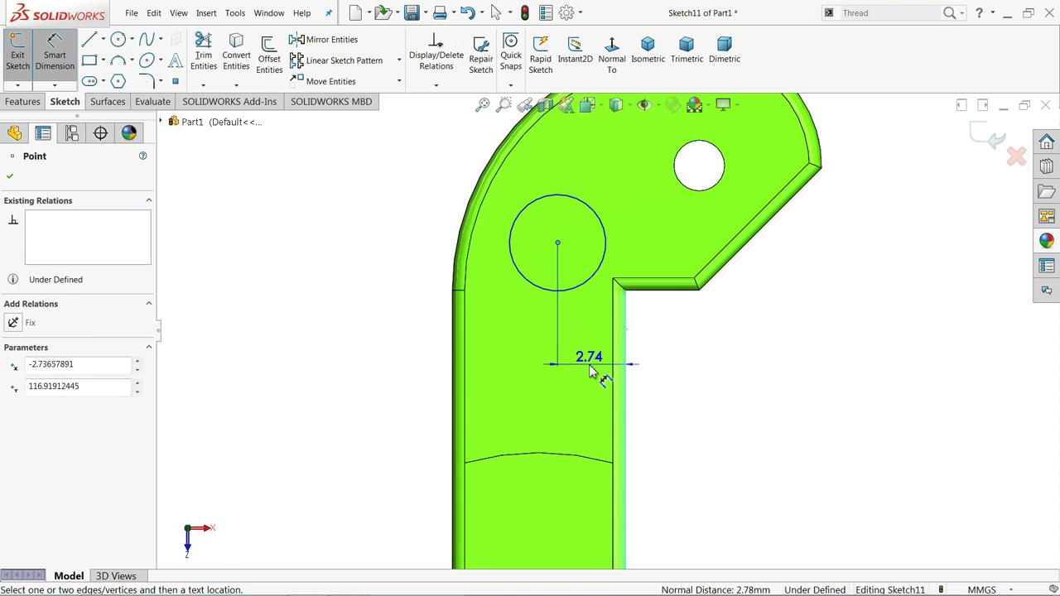
left_click(590, 371)
type("3")
key("Return")
scroll(532, 284, "down", 2)
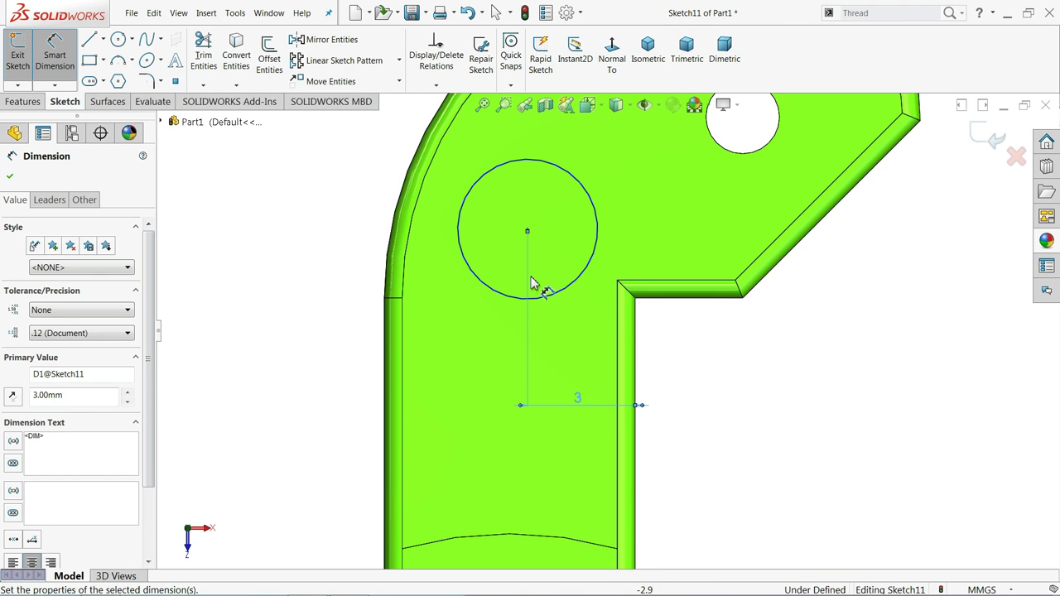
left_click(528, 231)
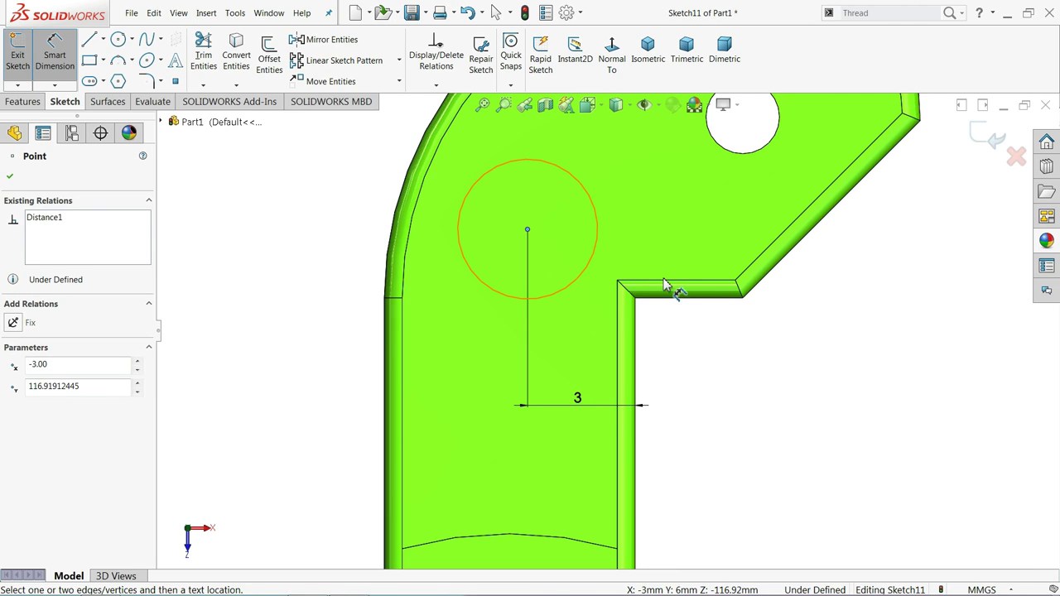
left_click(667, 286)
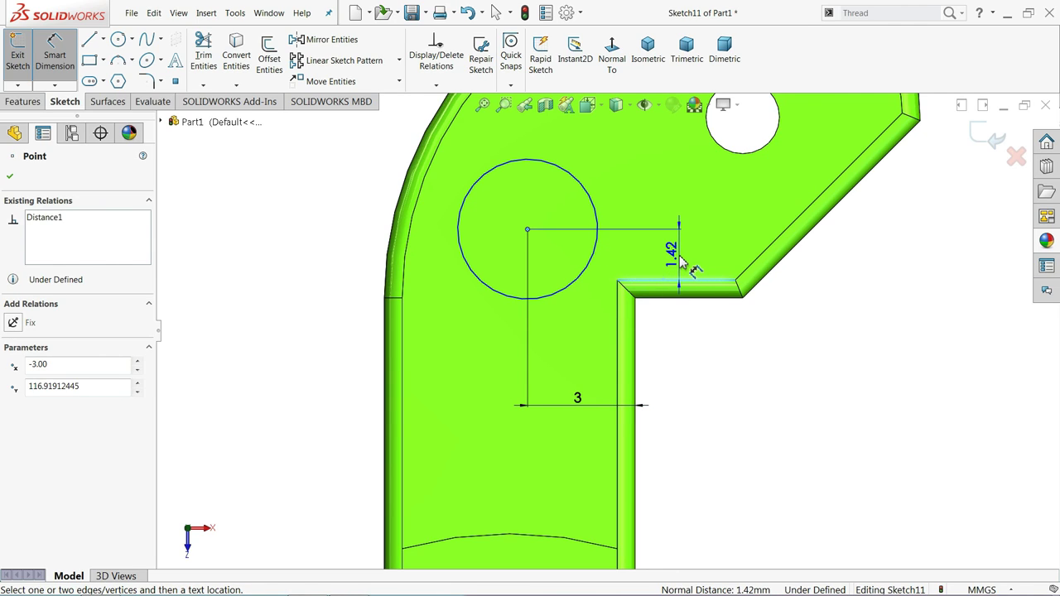
left_click(681, 263)
type("1")
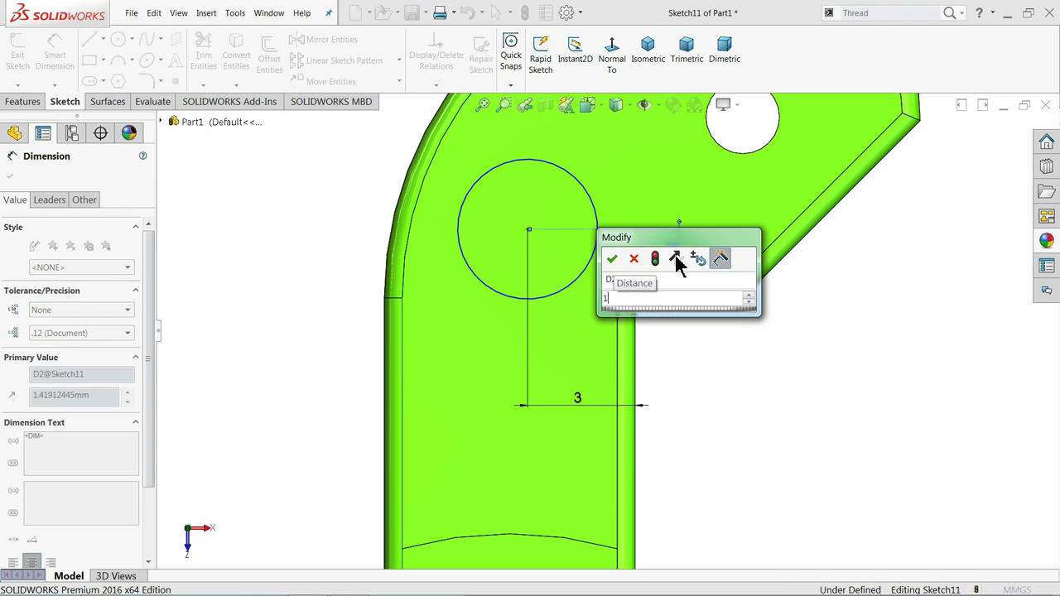
key("Return")
Step: Set the circle's diameter to 2.05 mm
left_click(466, 249)
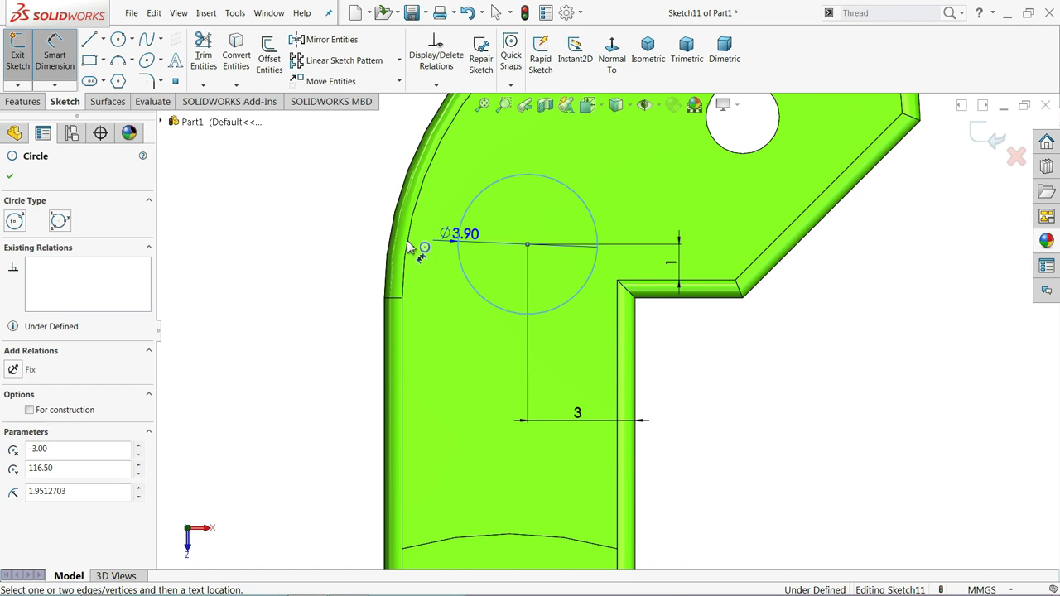
left_click(331, 248)
type("2.0")
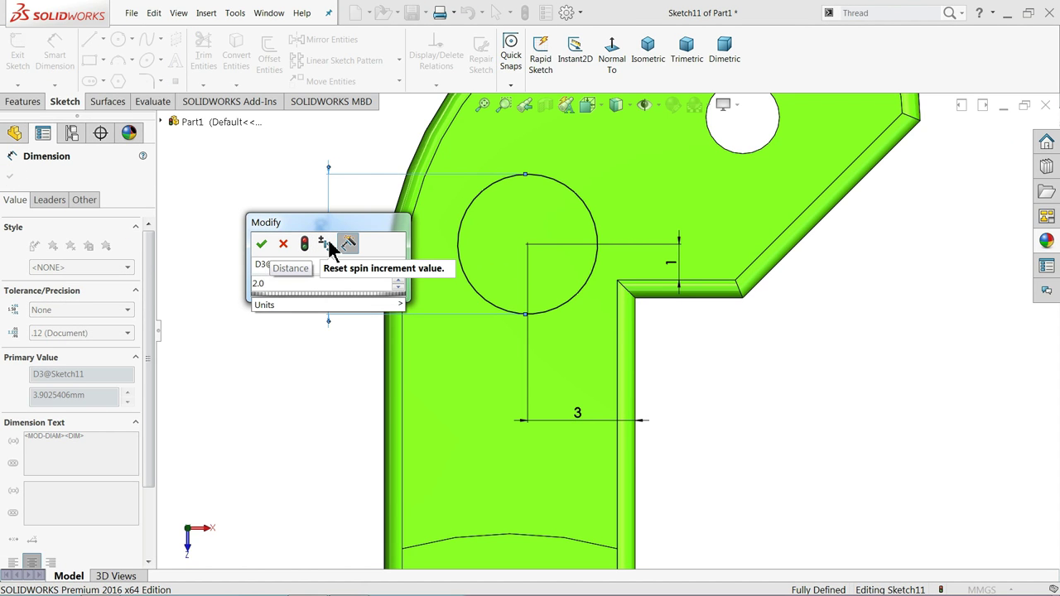
type("5")
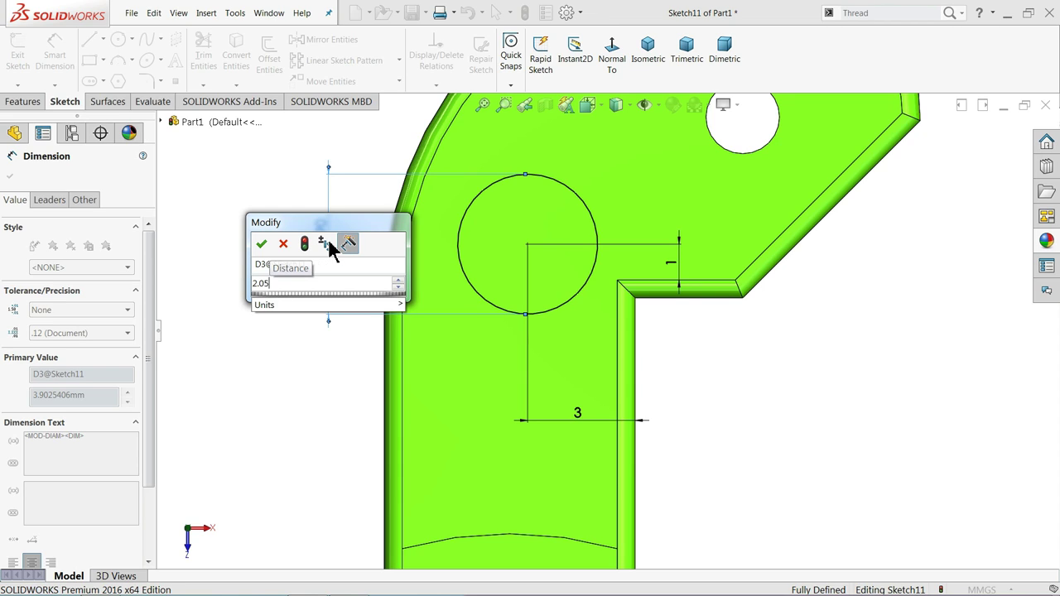
left_click(263, 246)
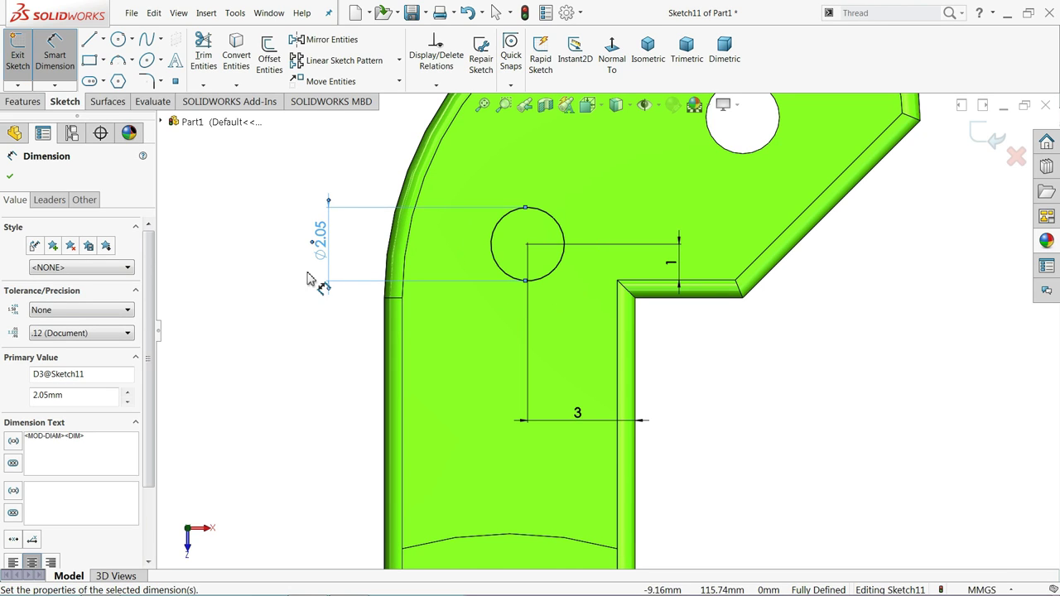
left_click(22, 101)
Step: Extrude-cut the 2.05 mm circle Through All to make the hole Cut-Extrude9
left_click(210, 62)
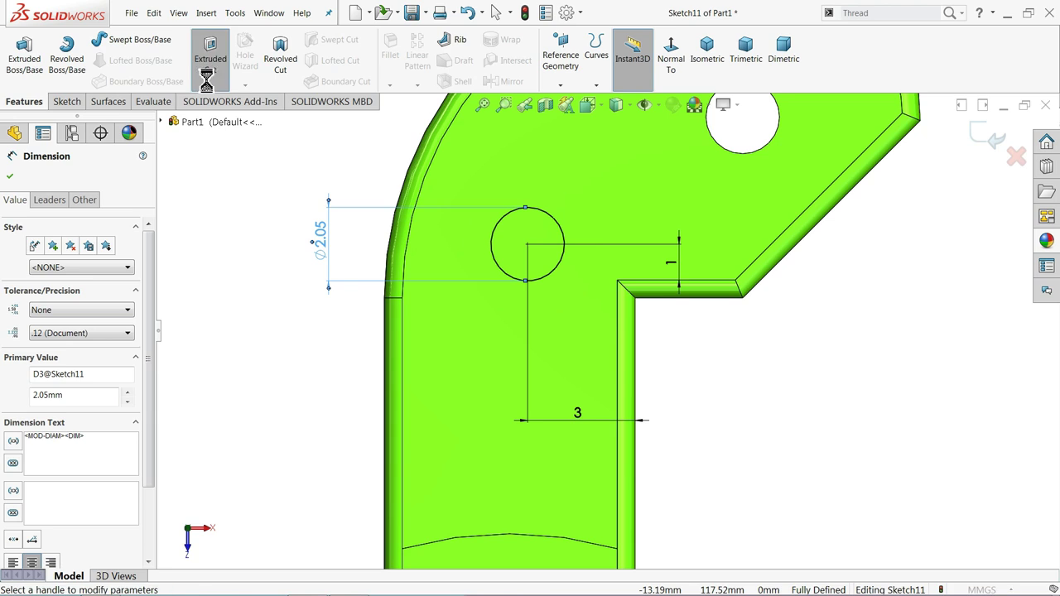
left_click(73, 260)
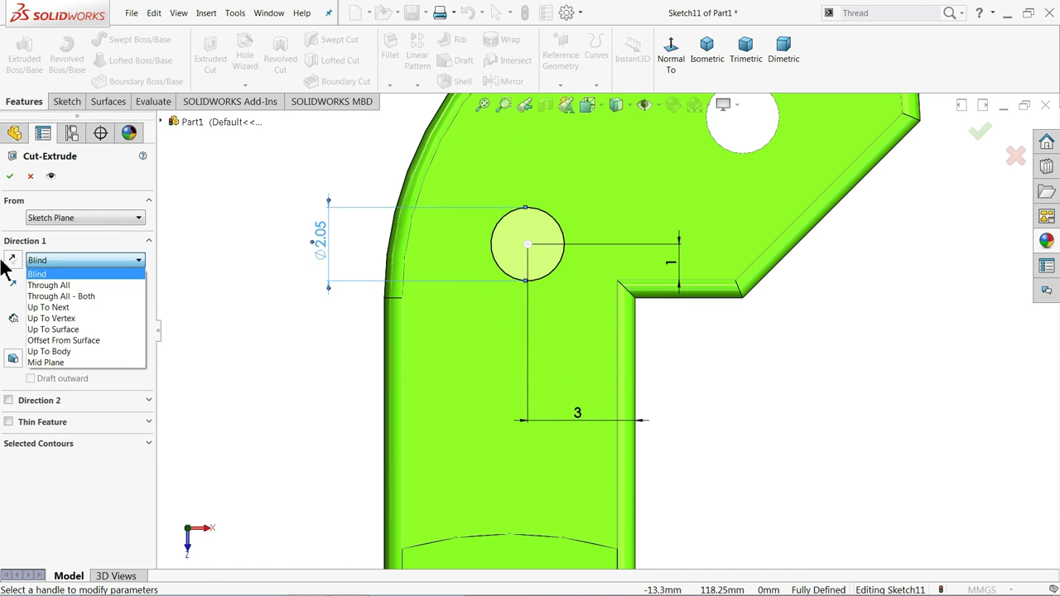
left_click(58, 289)
middle_click_drag(358, 253, 289, 286)
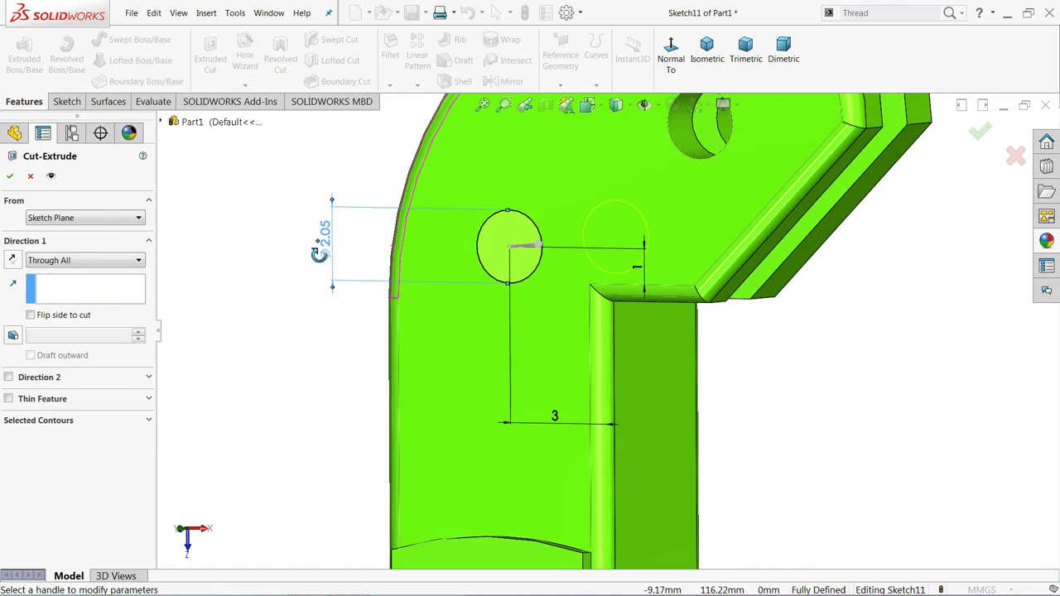
left_click(10, 176)
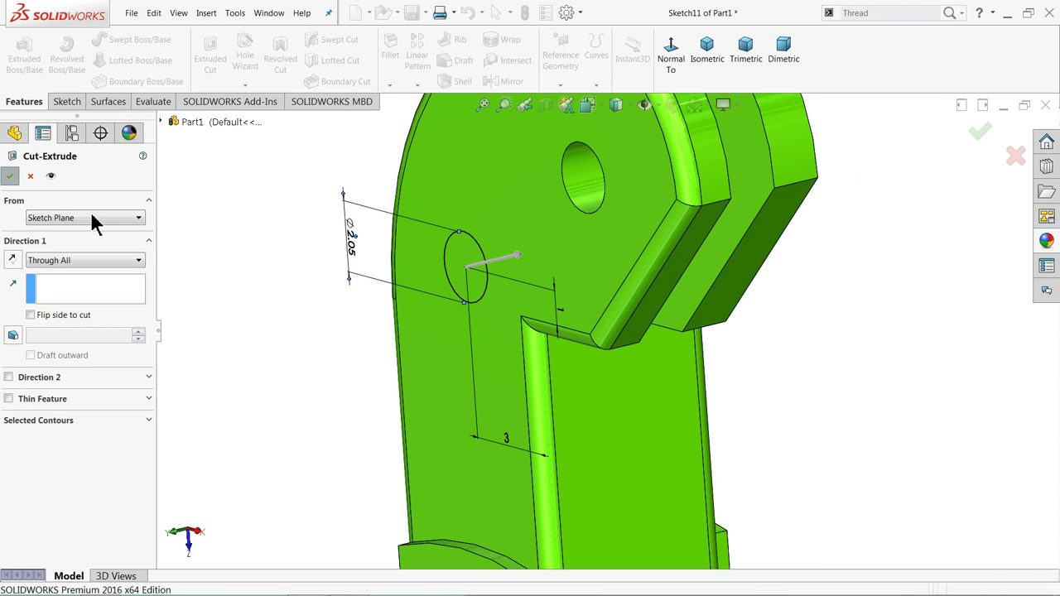
Step: Orbit and zoom the part to inspect the new hole in the hook end
mouse_move(471, 261)
middle_mouse_down()
mouse_move(403, 251)
mouse_move(417, 265)
mouse_move(514, 250)
mouse_move(438, 229)
mouse_move(416, 236)
mouse_move(448, 242)
mouse_move(509, 221)
mouse_move(500, 200)
middle_mouse_up()
scroll(493, 236, "up", 3)
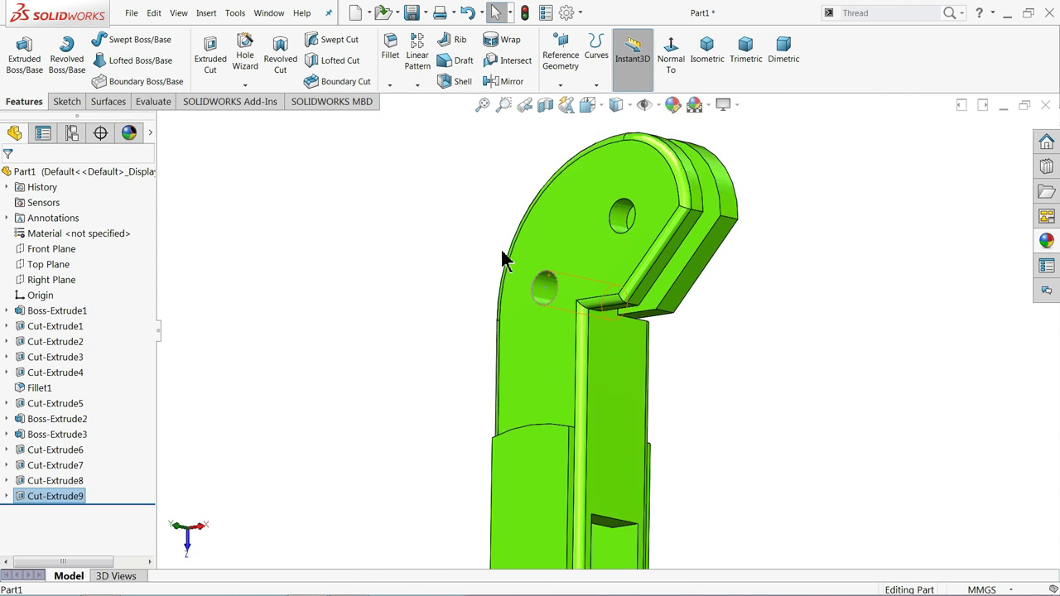
scroll(503, 256, "up", 2)
scroll(522, 289, "up", 2)
scroll(542, 348, "up", 1)
mouse_move(542, 348)
middle_mouse_down()
mouse_move(563, 246)
mouse_move(538, 398)
middle_mouse_up()
scroll(629, 385, "down", 3)
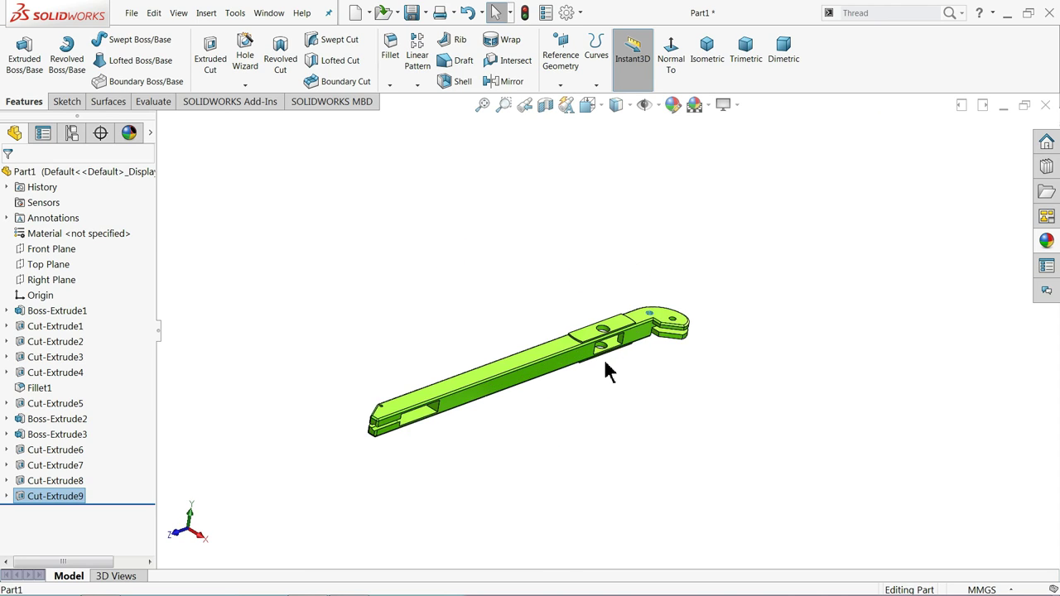
scroll(605, 371, "down", 4)
Step: Start a new sketch, Sketch12, on the hook's top face
key("Escape")
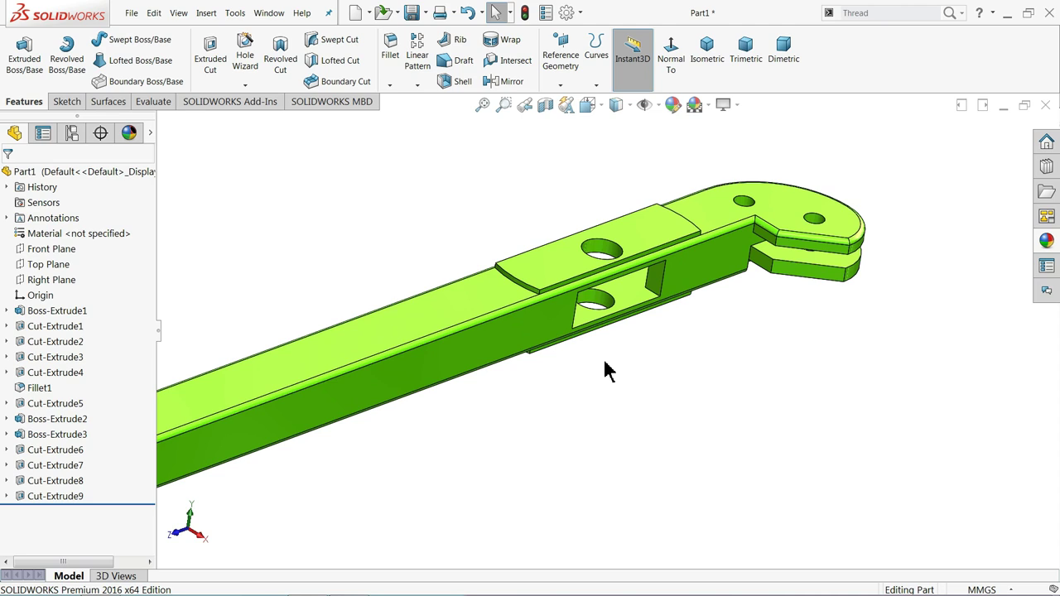
middle_click_drag(605, 371, 589, 362)
scroll(766, 327, "down", 2)
scroll(816, 253, "down", 2)
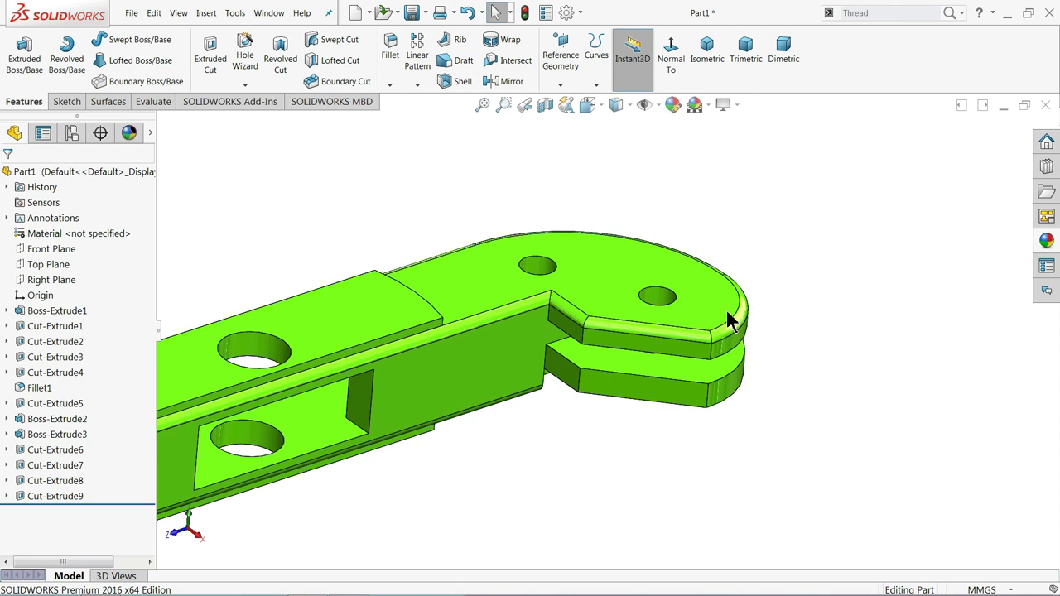
left_click(729, 321)
left_click(762, 278)
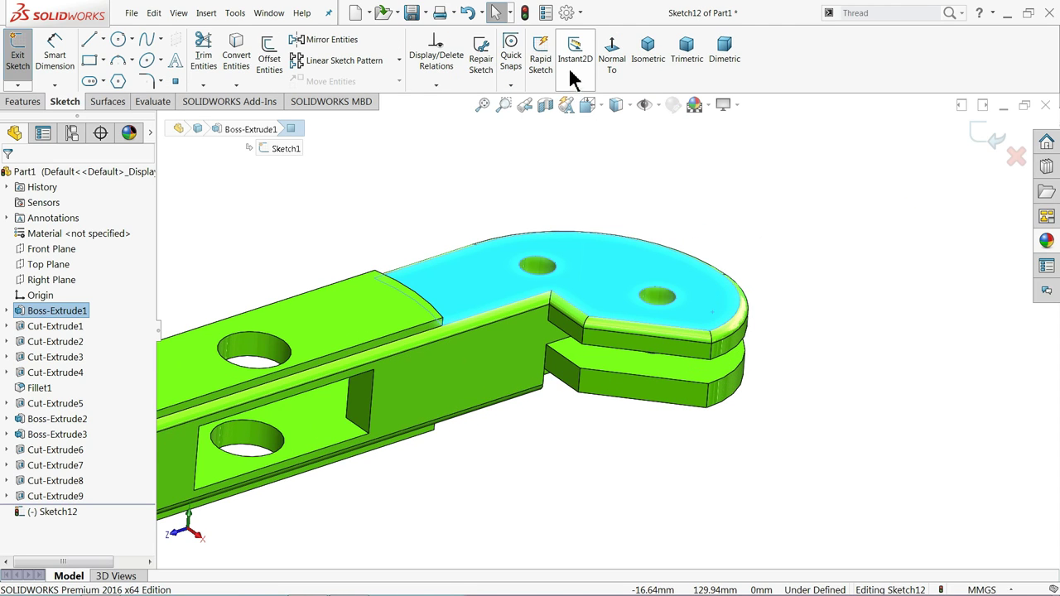
Step: Look normal to the face and draw a corner rectangle over the hook tip
left_click(611, 58)
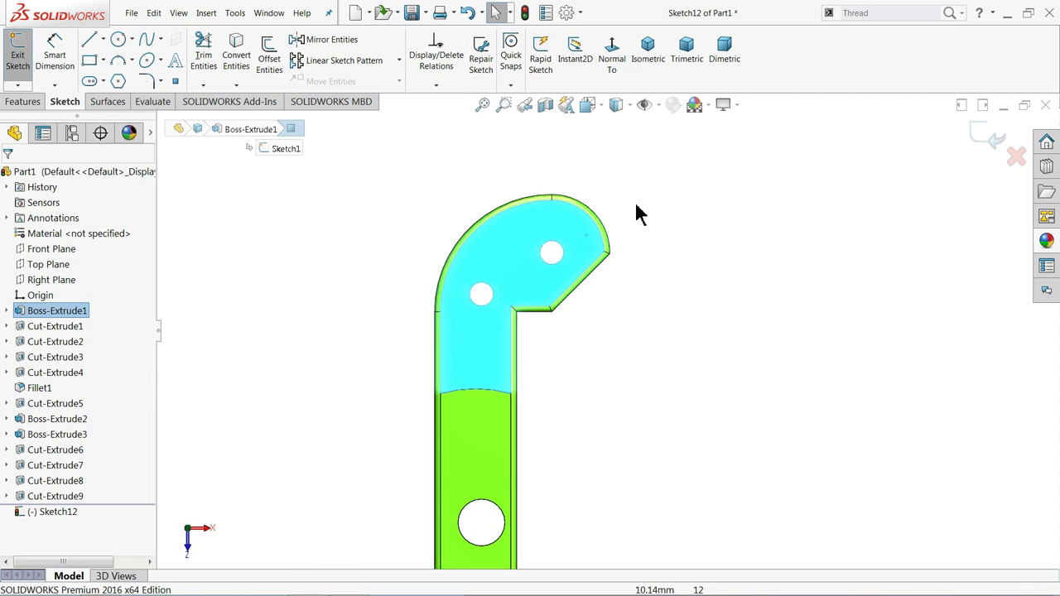
left_click(89, 61)
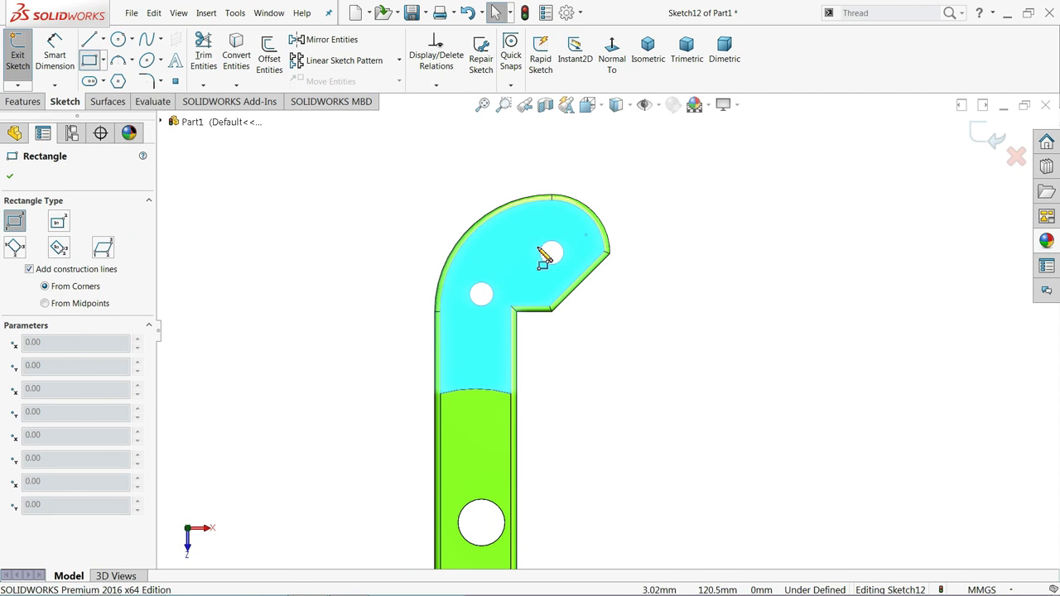
left_click(596, 184)
left_click(639, 333)
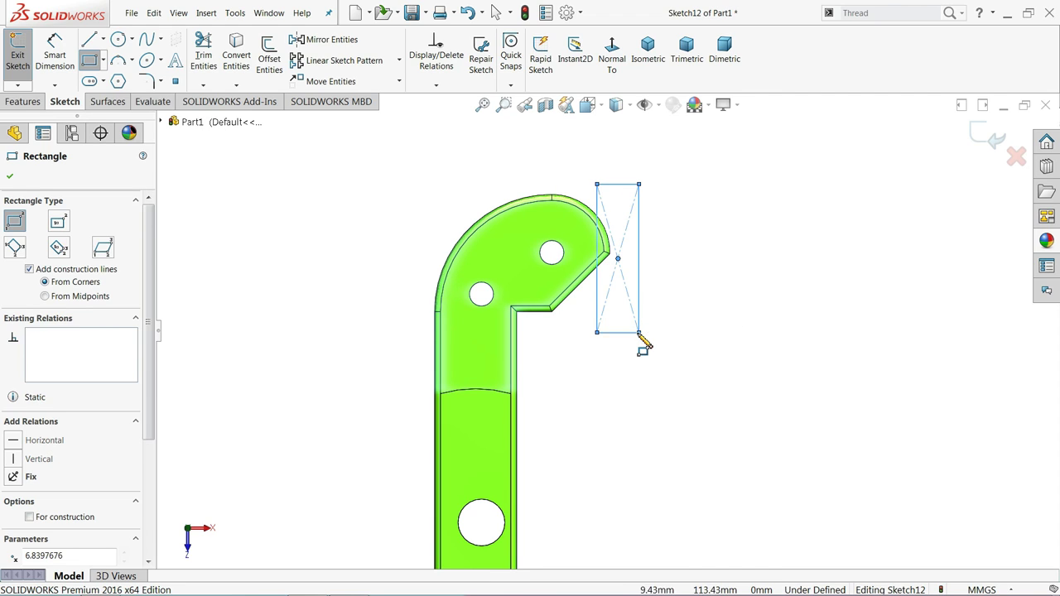
Step: Dimension the rectangle's left edge 7 mm from the arm's inner edge
left_click(68, 73)
scroll(426, 321, "down", 3)
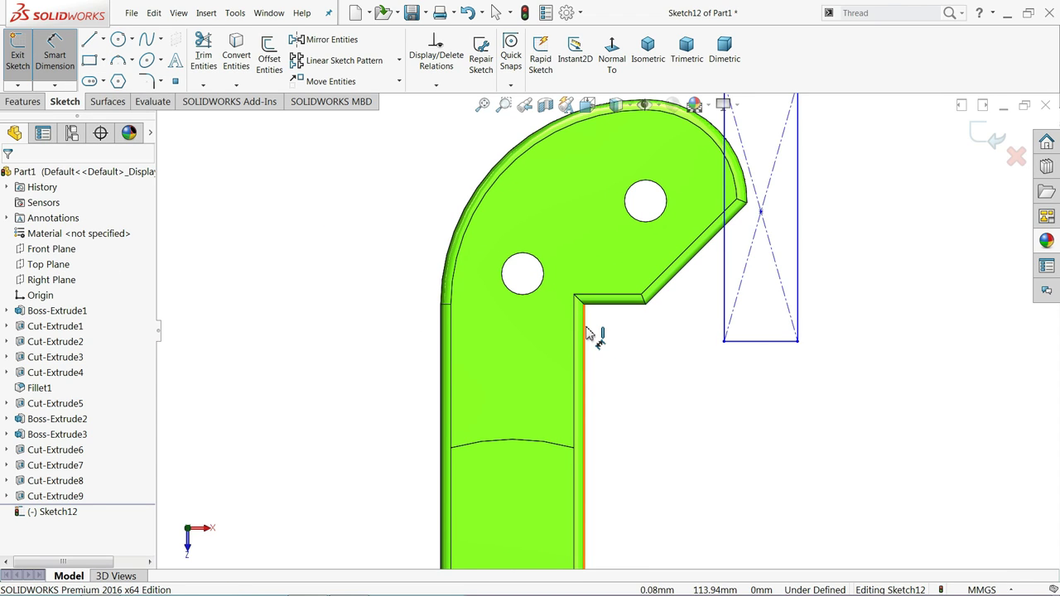
left_click(586, 333)
left_click(726, 323)
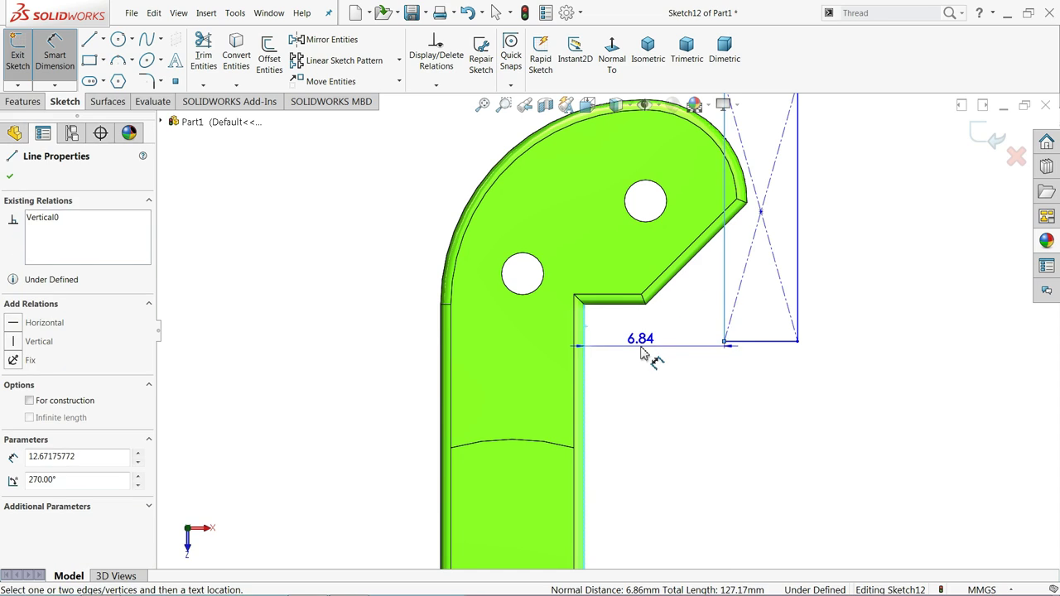
left_click(649, 352)
type("7676mm")
key("Return")
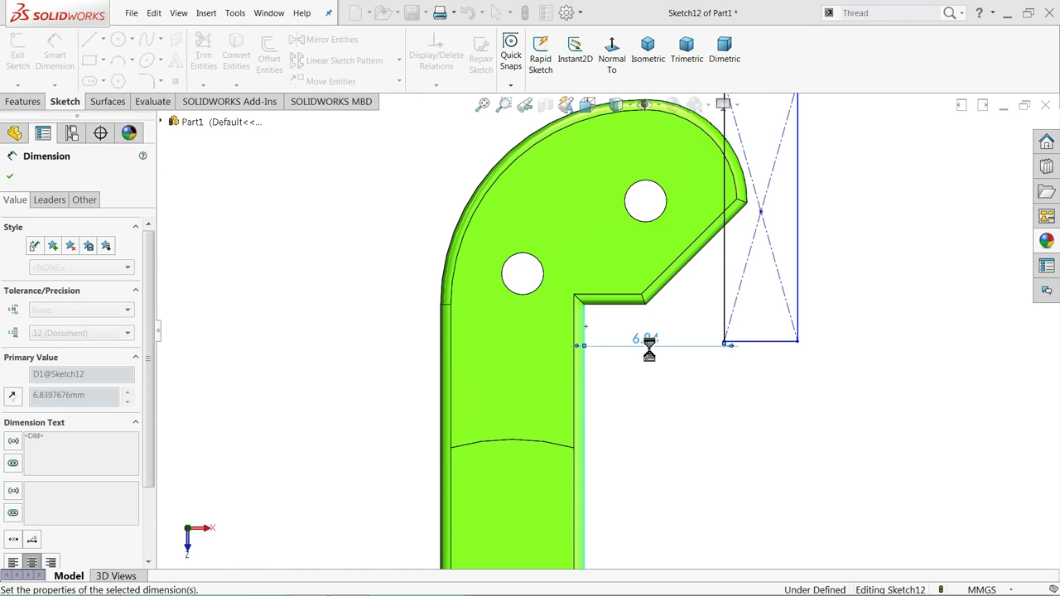
scroll(679, 247, "up", 2)
scroll(679, 241, "down", 3)
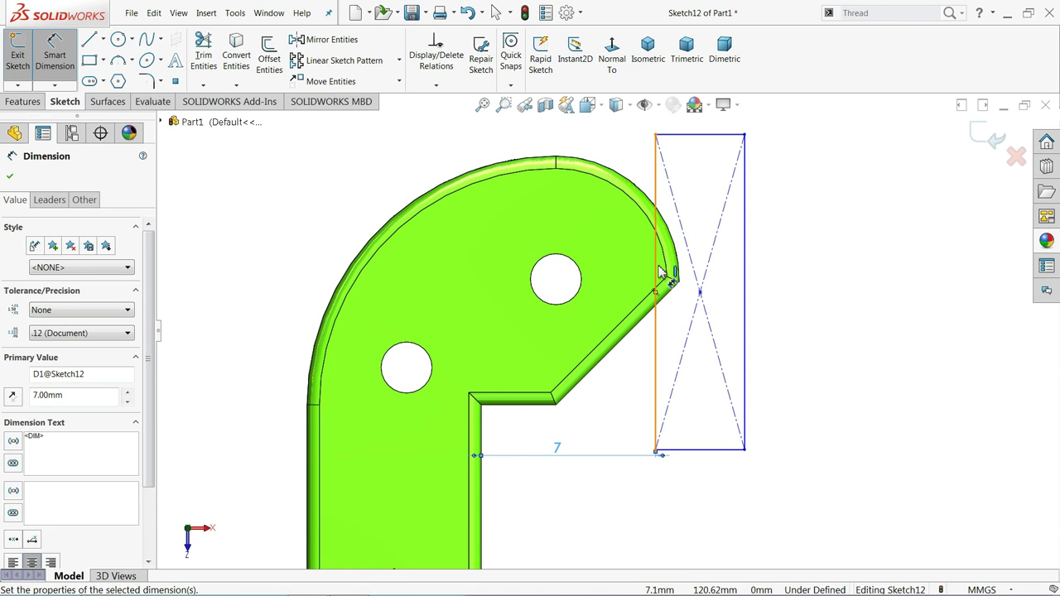
Step: Dimension the rectangle 12 mm tall and 3 mm wide
left_click(751, 224)
left_click(787, 232)
type("12")
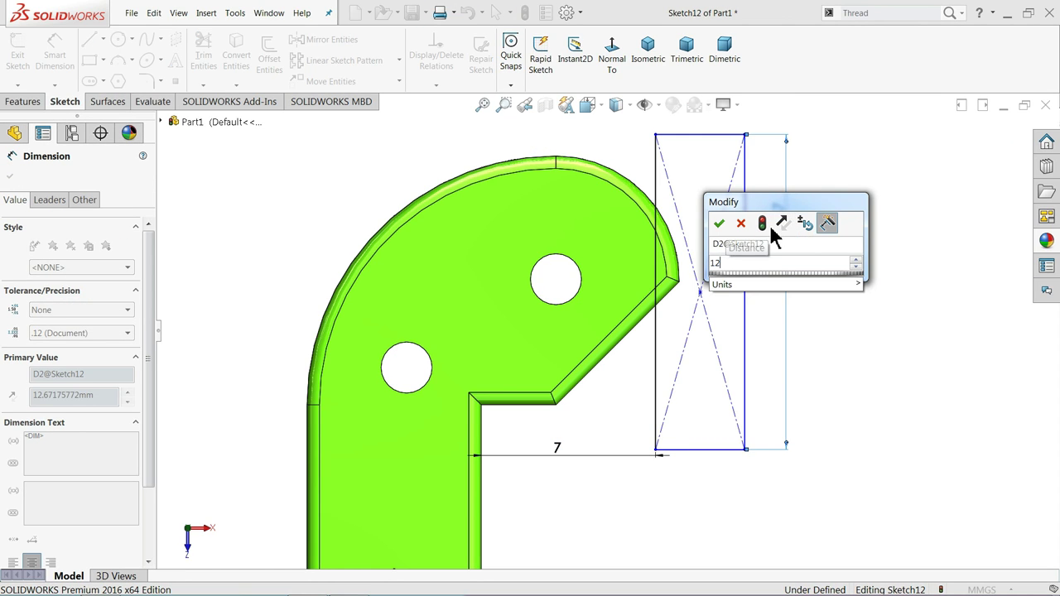
key("Return")
left_click(708, 450)
left_click(702, 495)
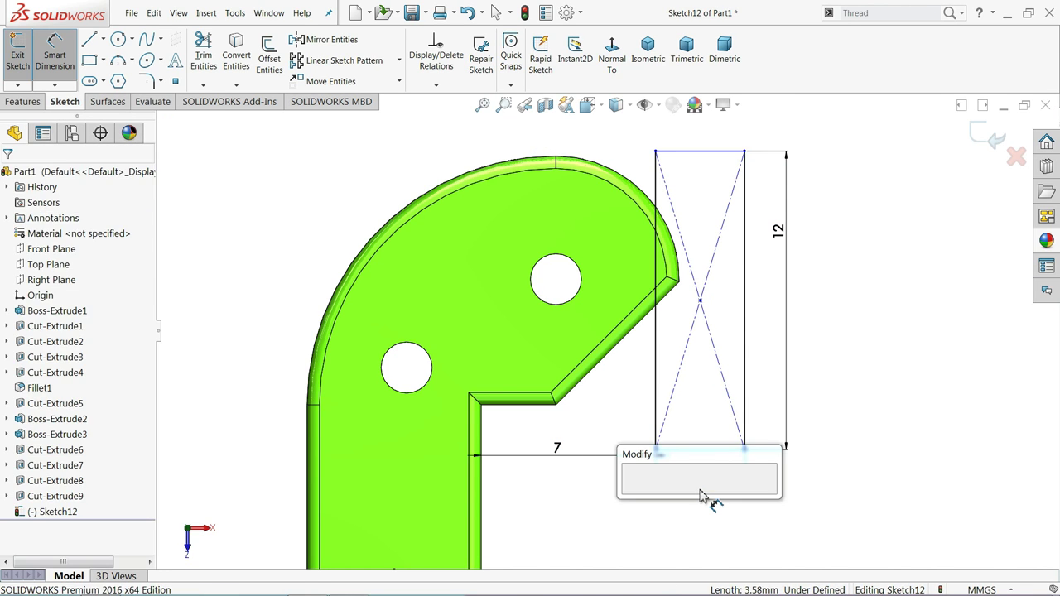
type("3.00mm")
key("Return")
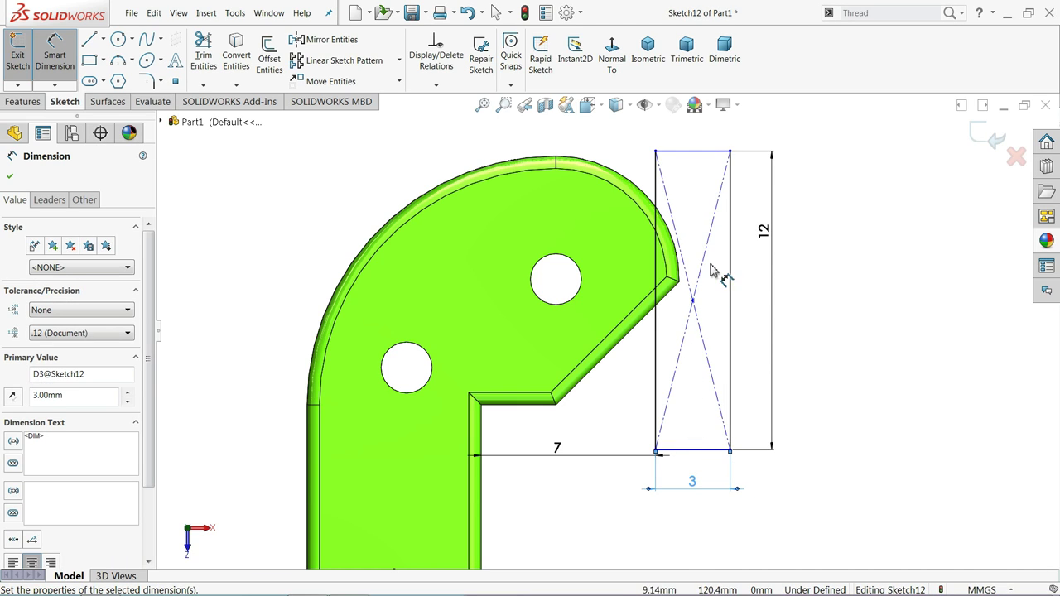
Step: Set the rectangle's bottom edge 2 mm from the hook's inner ledge
left_click(809, 327)
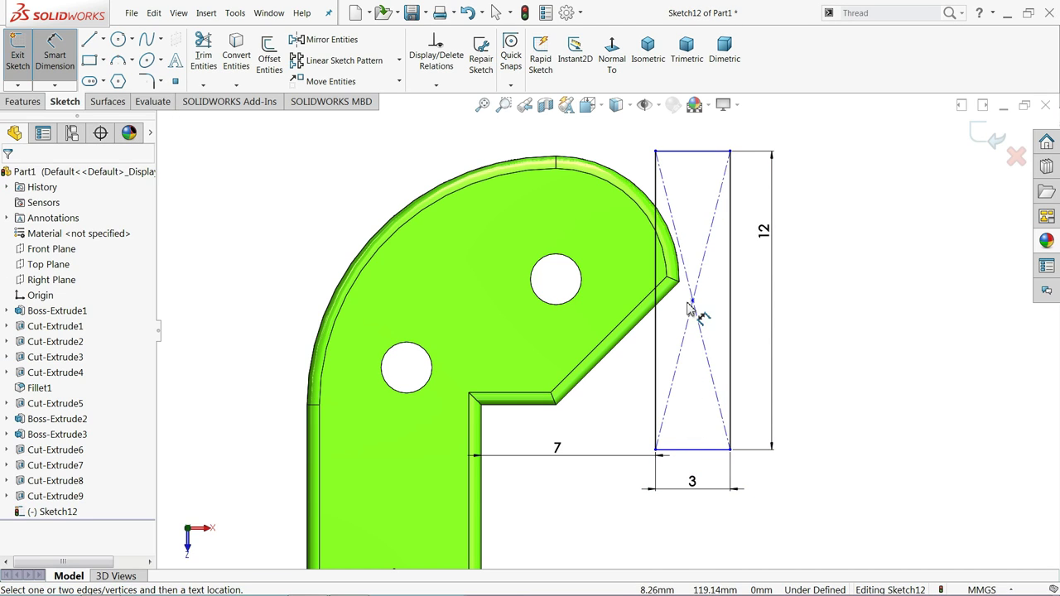
left_click(534, 407)
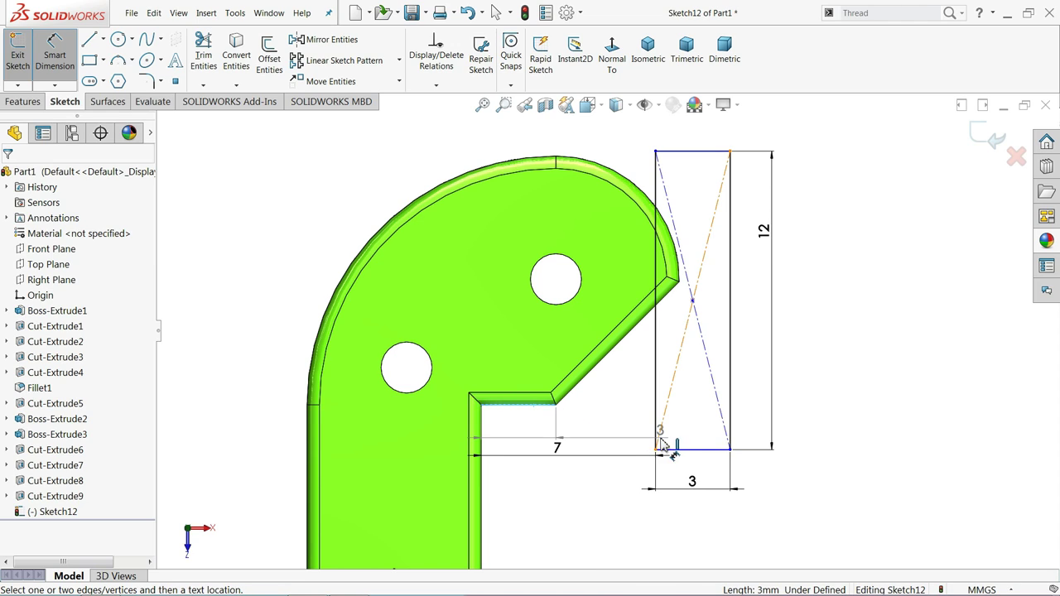
left_click(680, 453)
left_click(617, 434)
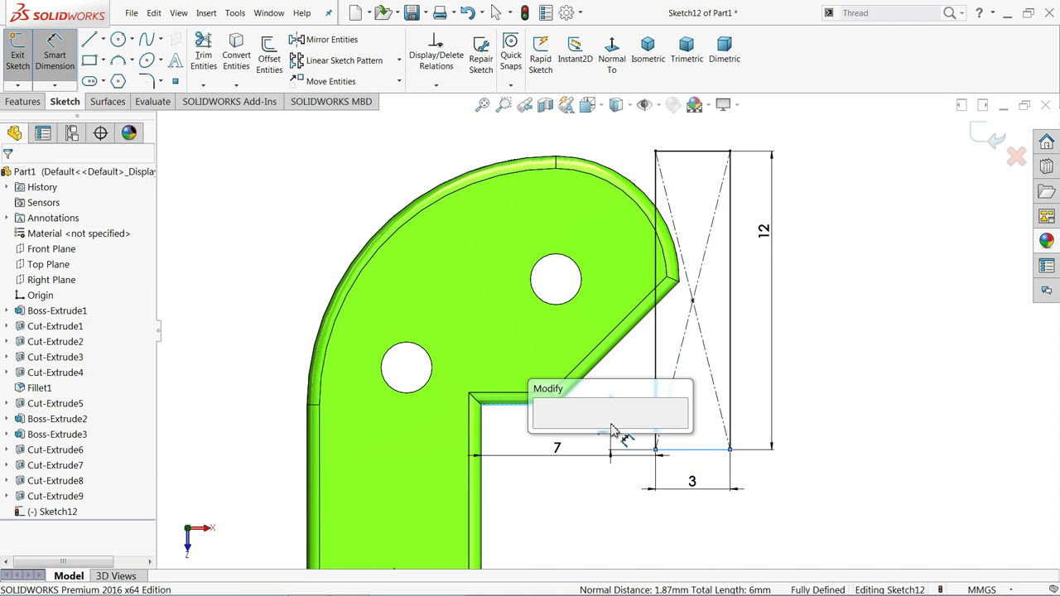
type("2")
key("Return")
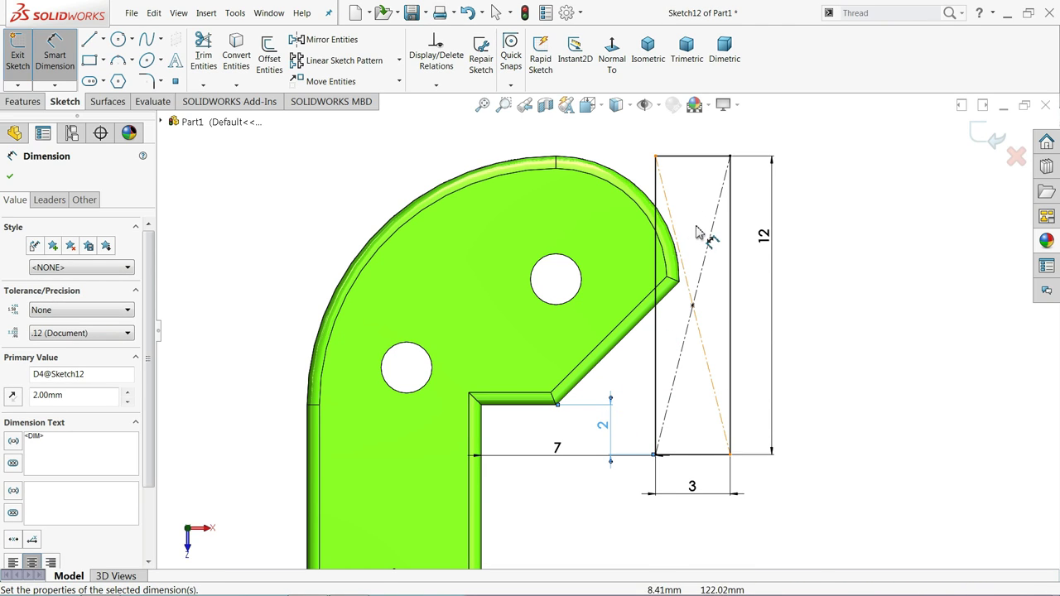
left_click(32, 102)
Step: Cut the rectangle Through All to trim the hook tip, then select the hook's front face
left_click(210, 66)
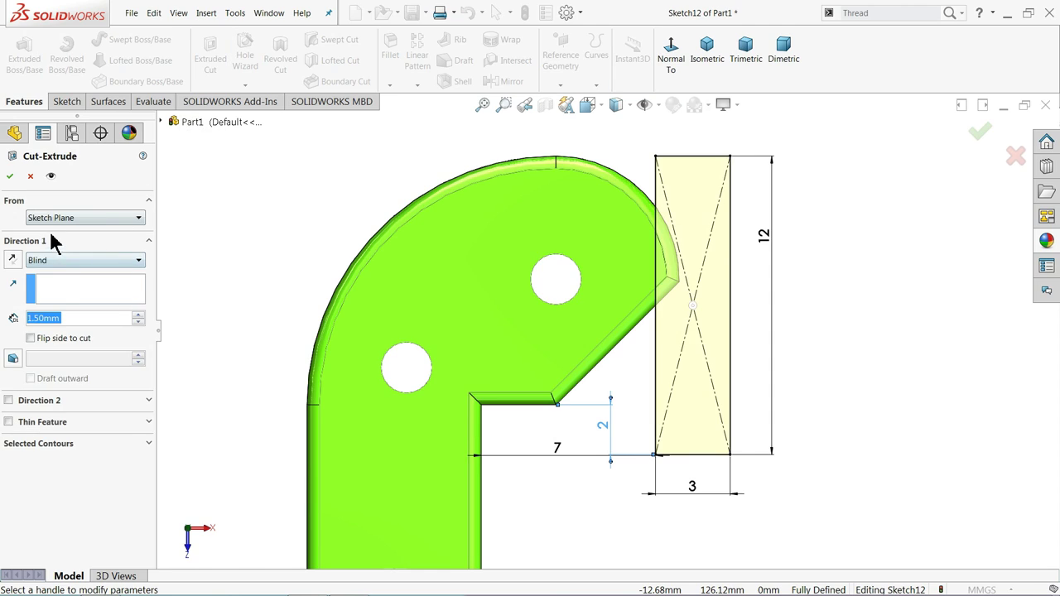
left_click(56, 270)
left_click(70, 292)
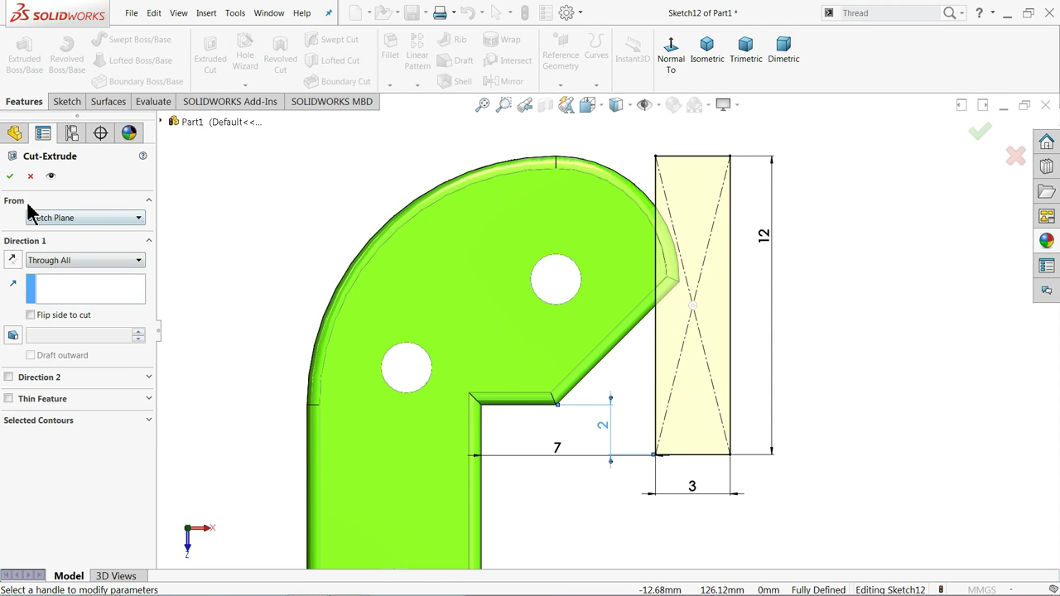
left_click(10, 176)
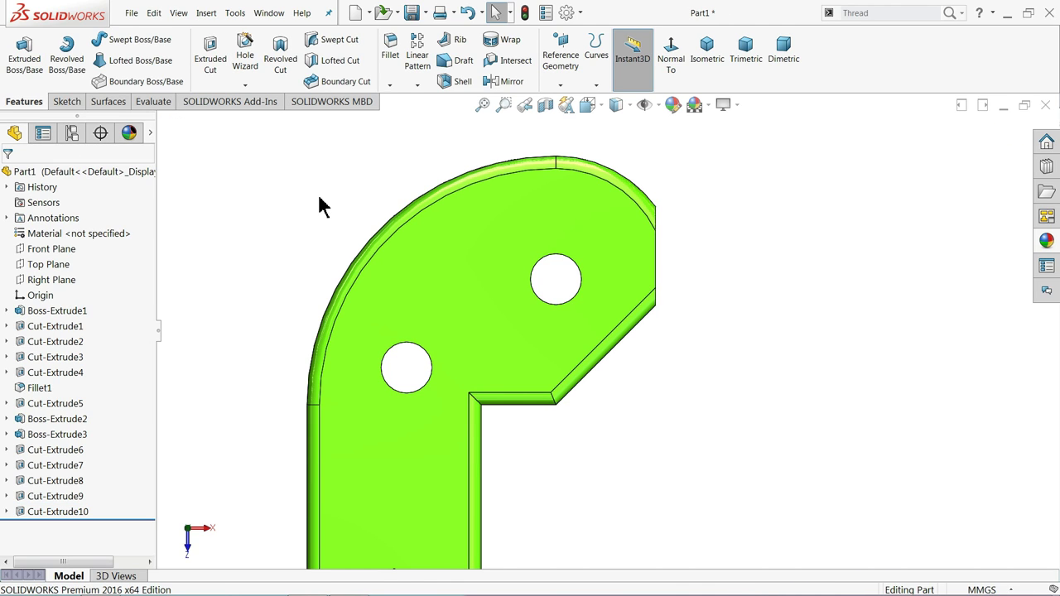
middle_click_drag(321, 207, 284, 196)
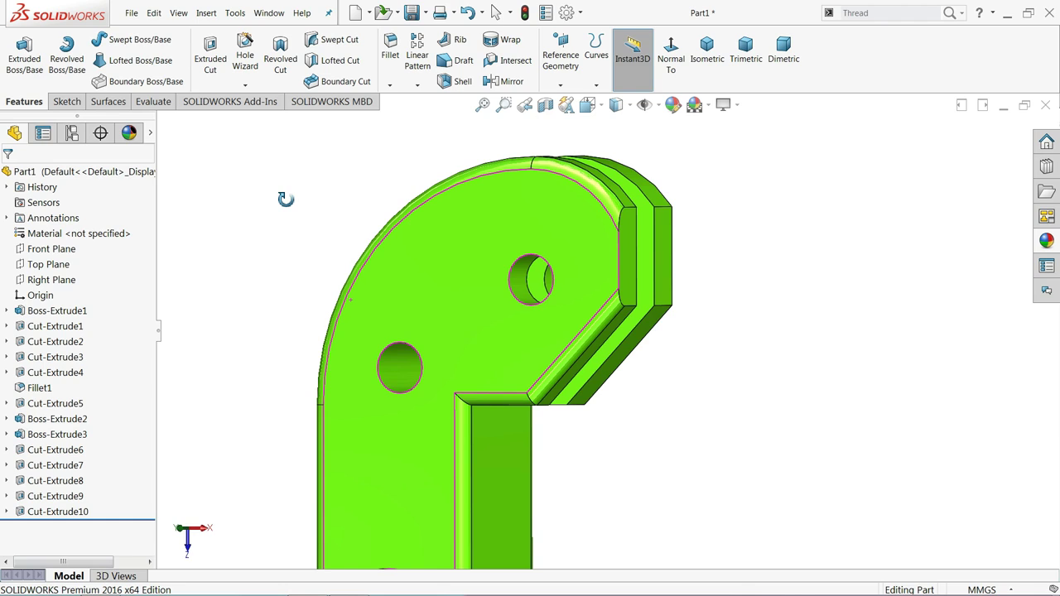
left_click(533, 228)
Step: Start a sketch on the front face, view it normal, and convert the rim's inner arc
left_click(572, 196)
left_click(611, 63)
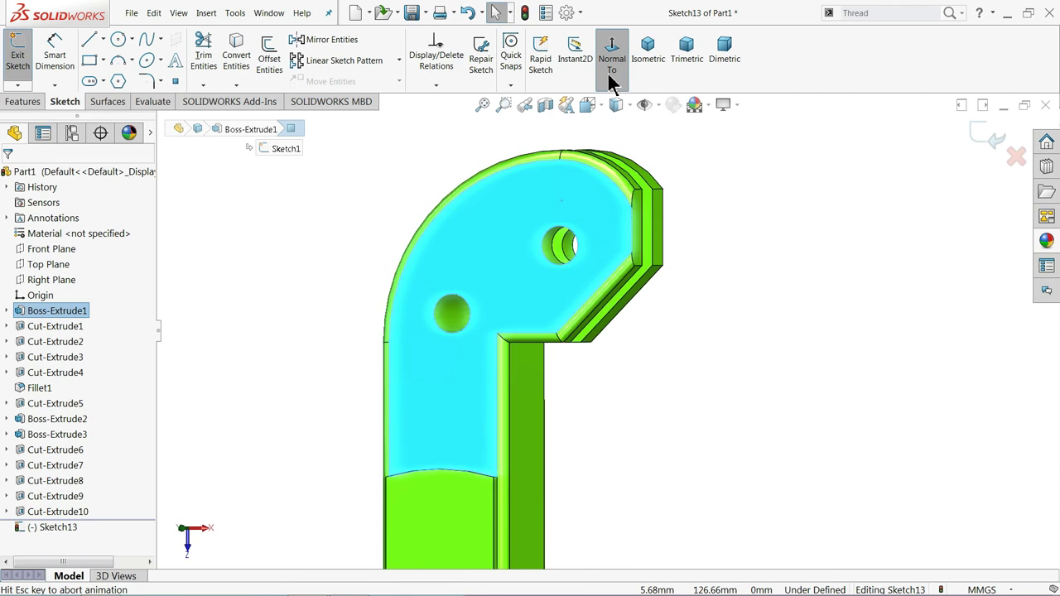
scroll(583, 215, "down", 5)
scroll(571, 265, "down", 2)
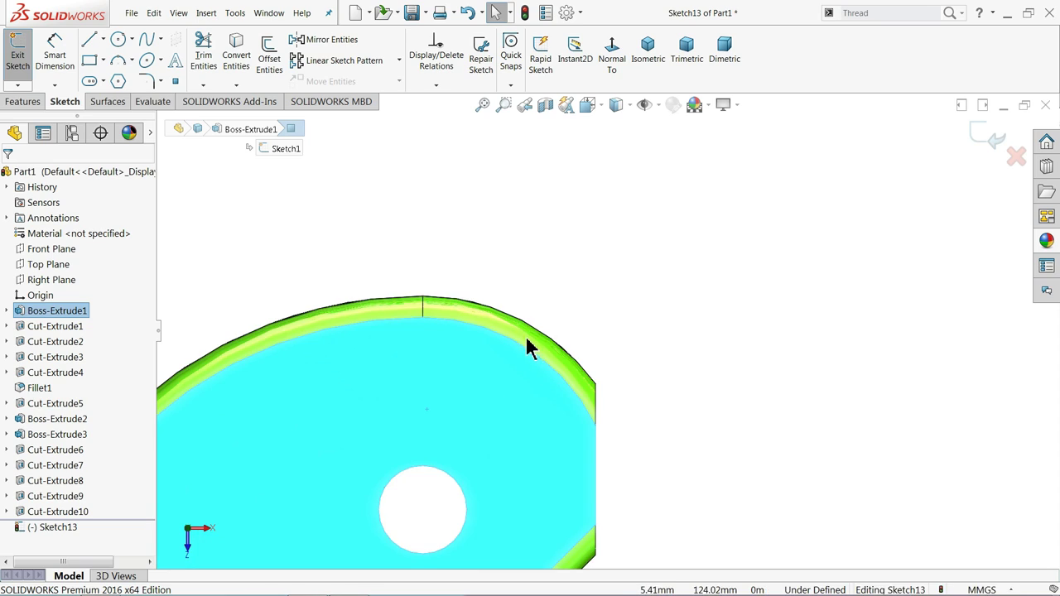
left_click(537, 362)
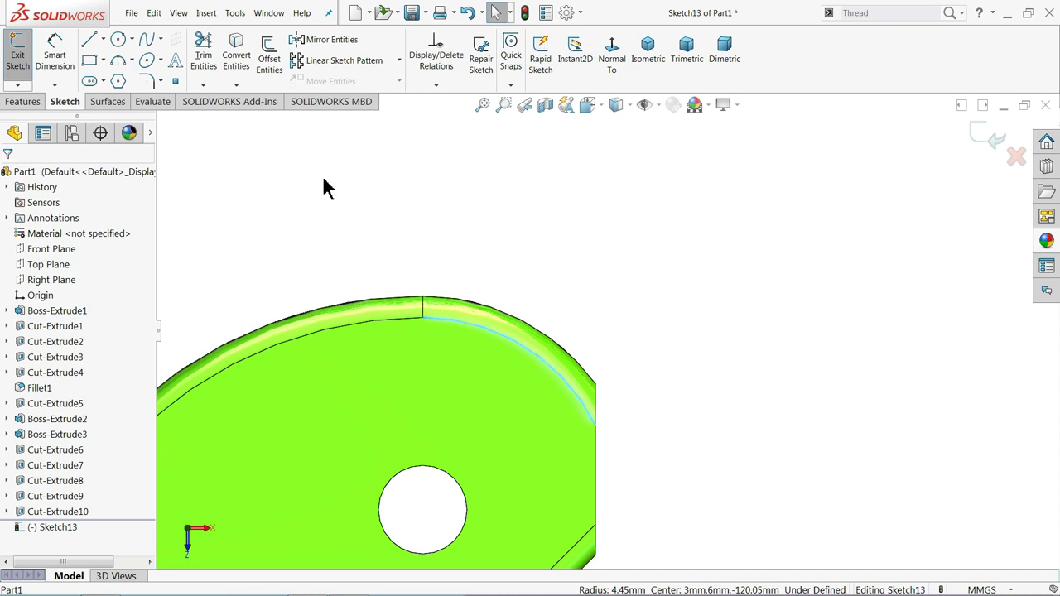
left_click(240, 58)
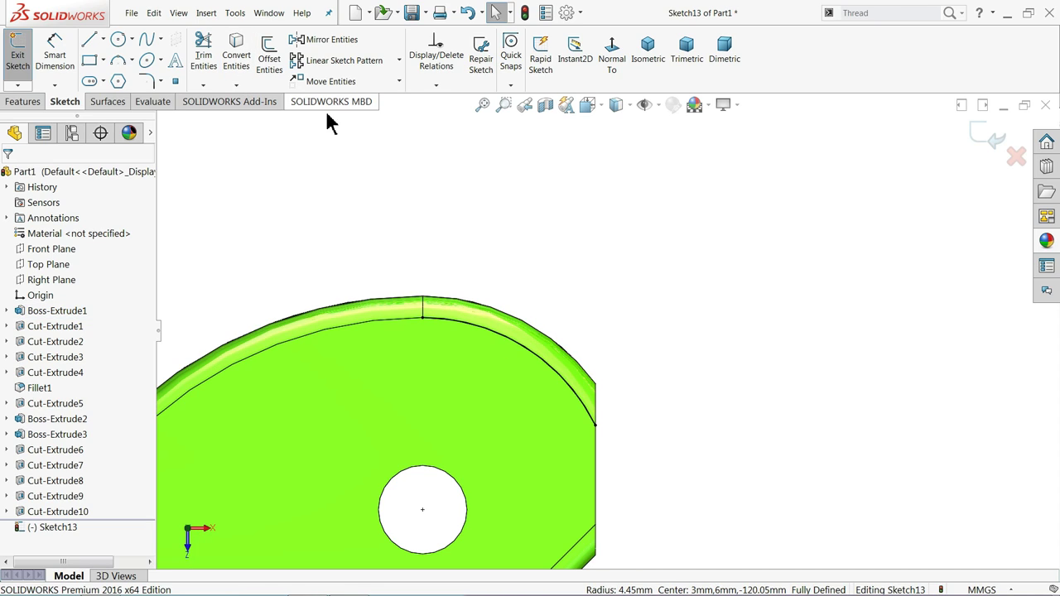
Step: Convert the rim's outer arc and its two short edges into sketch geometry
left_click(479, 309)
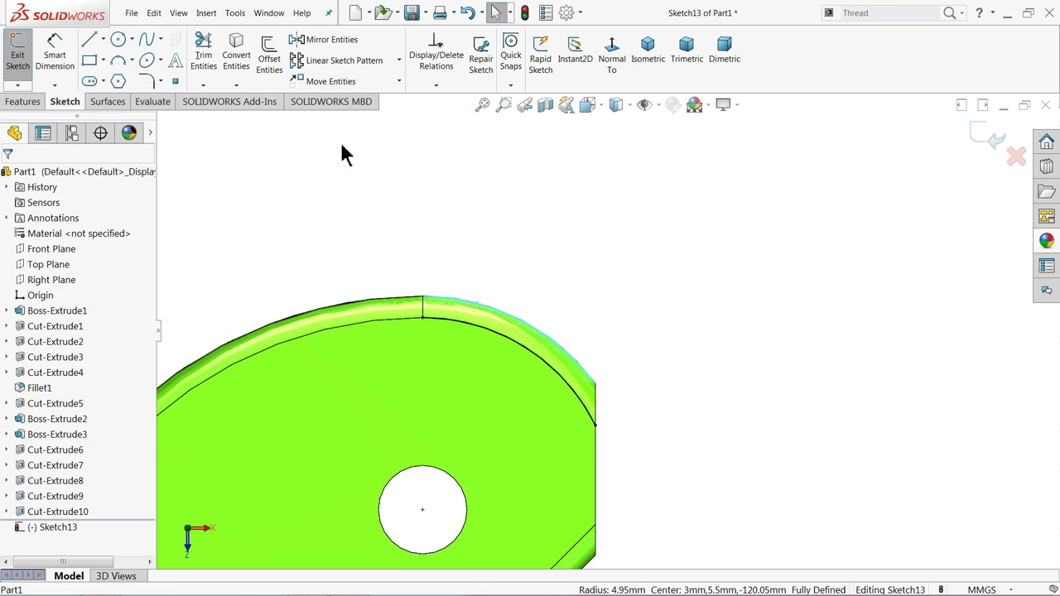
left_click(240, 66)
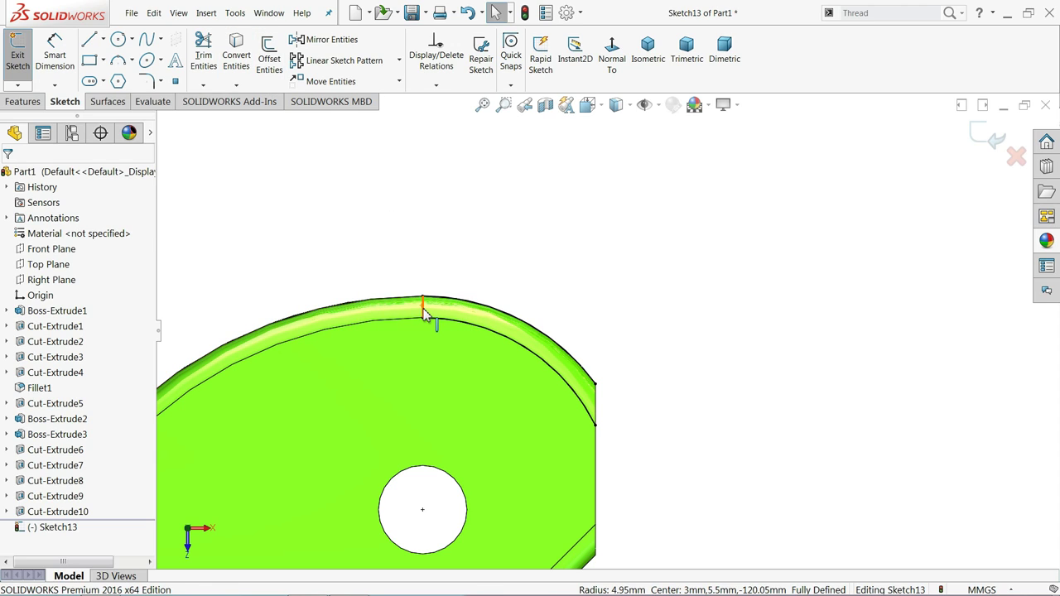
left_click(423, 307)
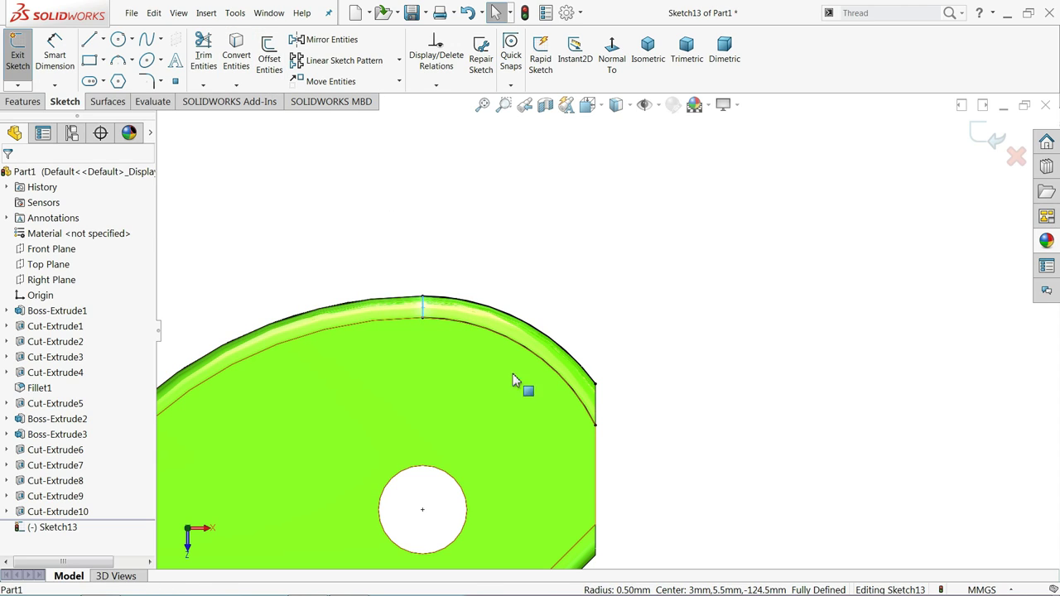
left_click(596, 406)
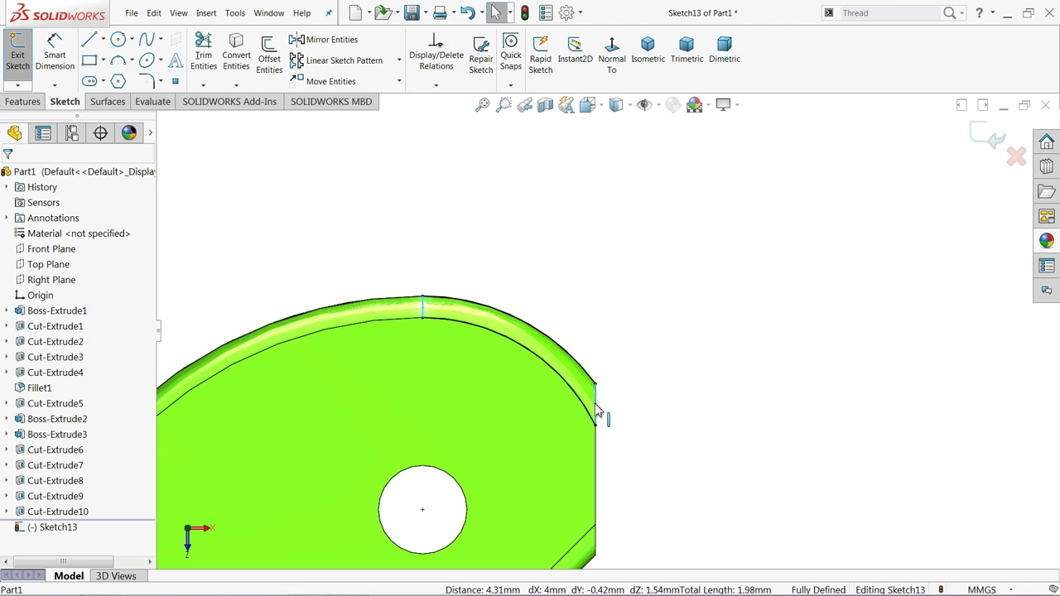
left_click(235, 65)
middle_click_drag(454, 273, 466, 290)
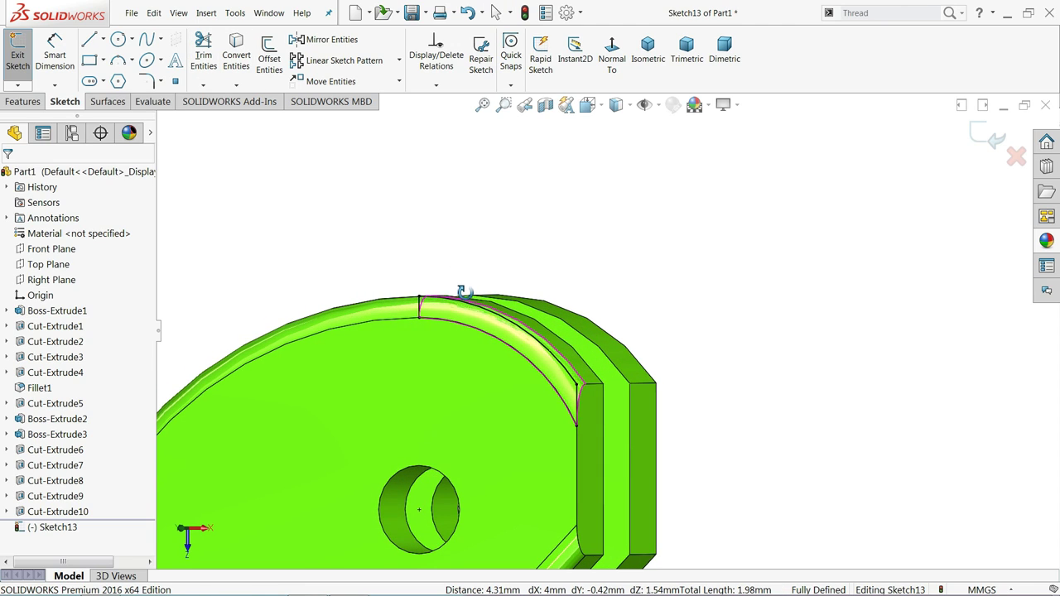
scroll(559, 393, "down", 3)
scroll(521, 365, "down", 1)
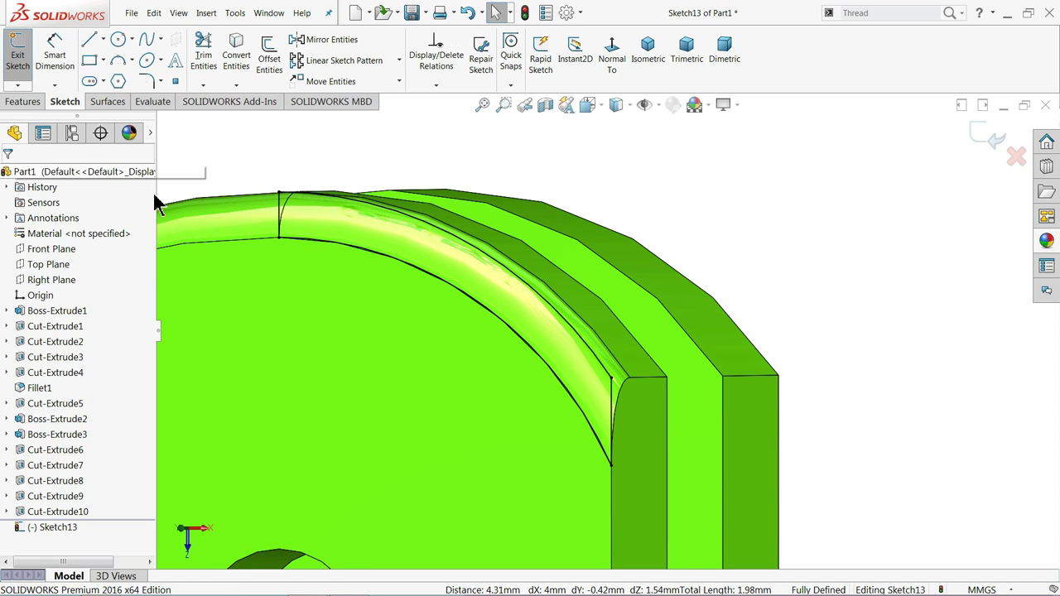
left_click(24, 101)
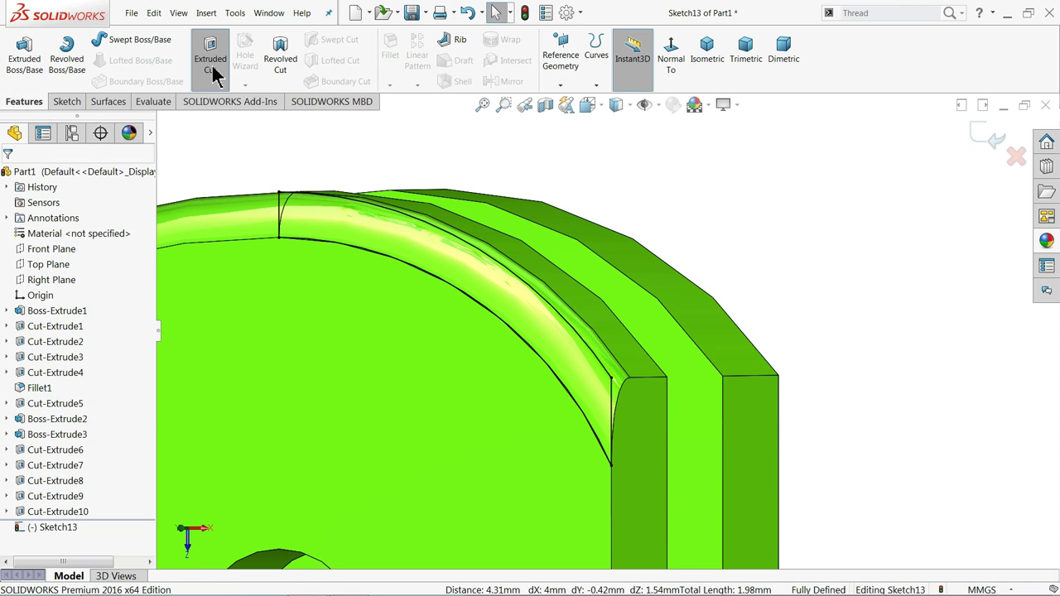
Step: Cut the rim sketch Through All to notch the hook rim as Cut-Extrude11
left_click(211, 62)
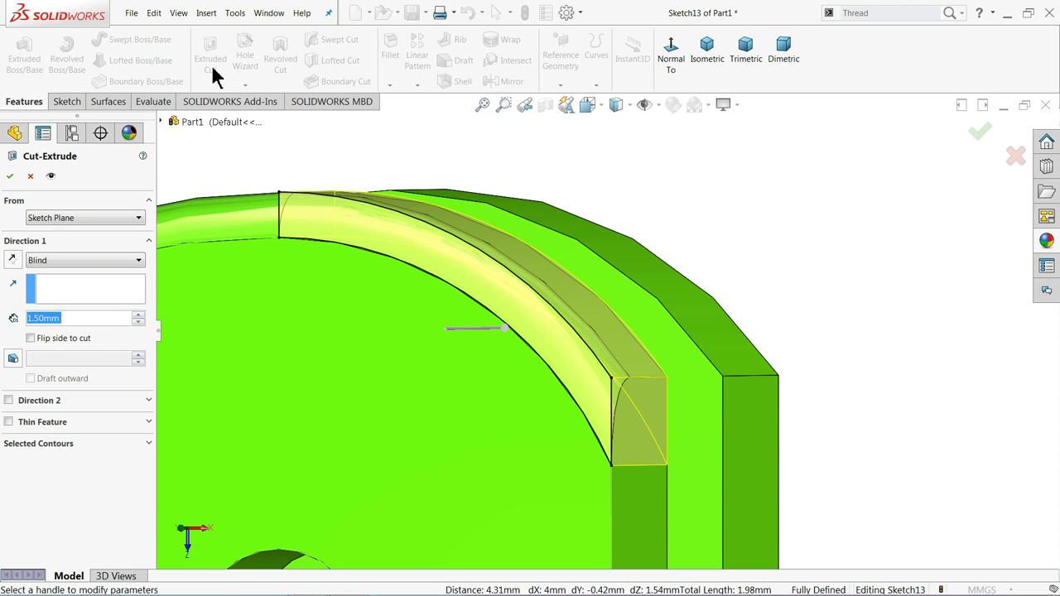
left_click(41, 263)
left_click(62, 284)
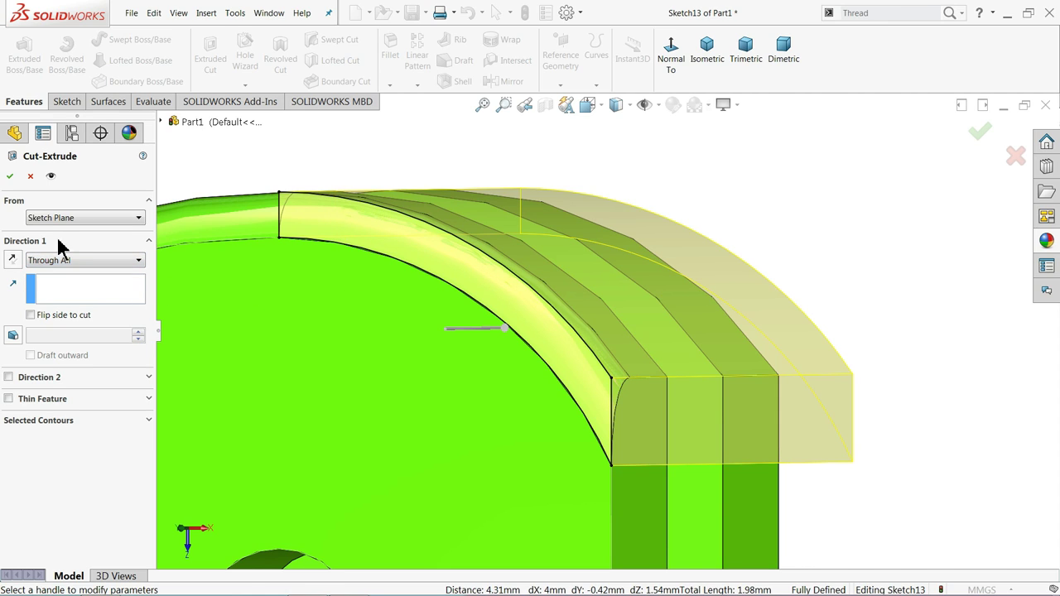
left_click(10, 177)
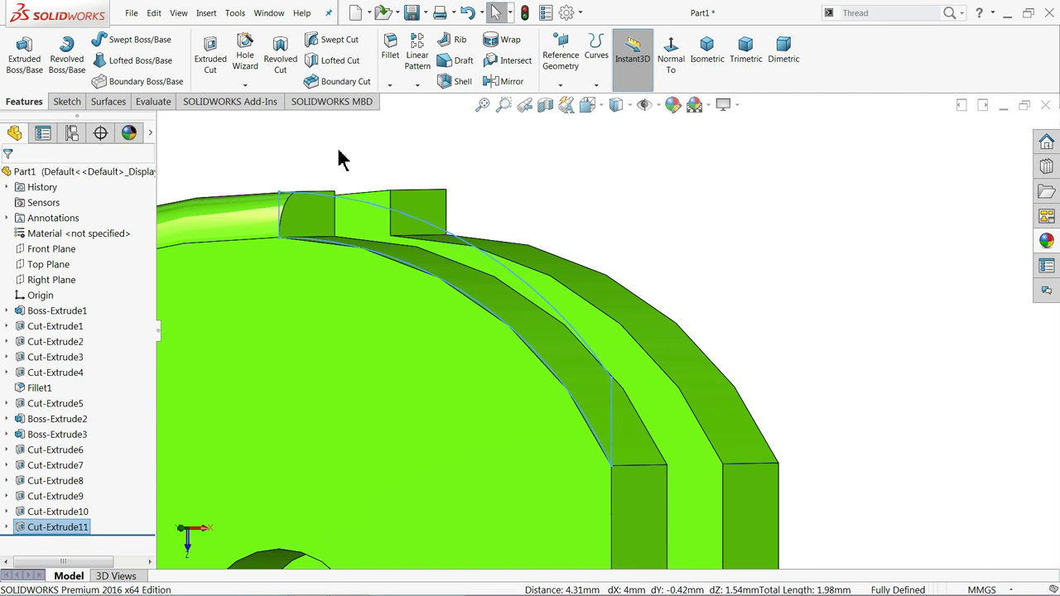
scroll(367, 154, "up", 3)
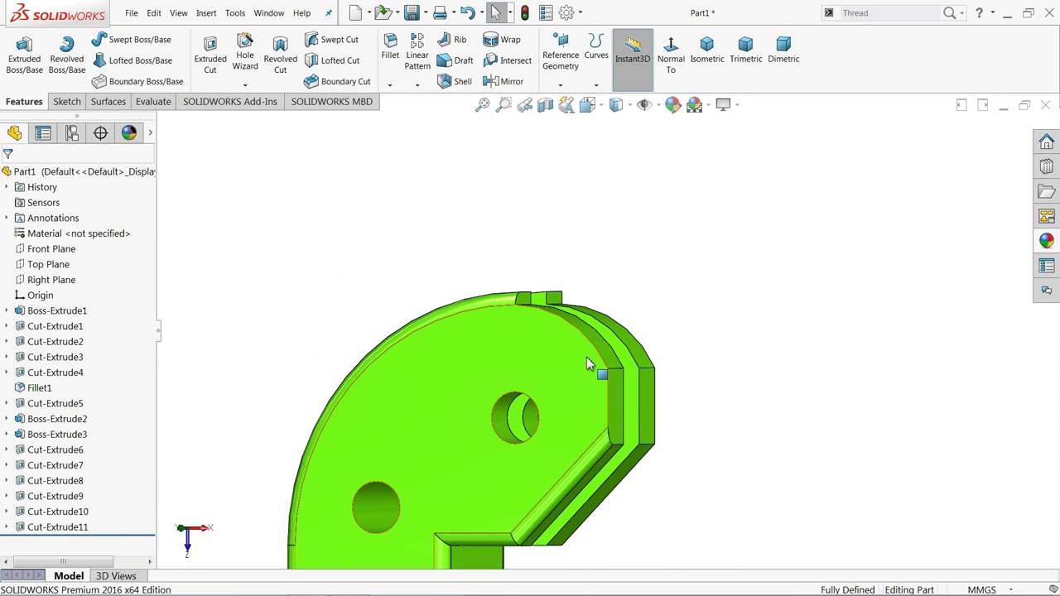
scroll(608, 352, "down", 3)
mouse_move(609, 352)
middle_mouse_down()
mouse_move(568, 331)
mouse_move(575, 359)
mouse_move(568, 319)
middle_mouse_up()
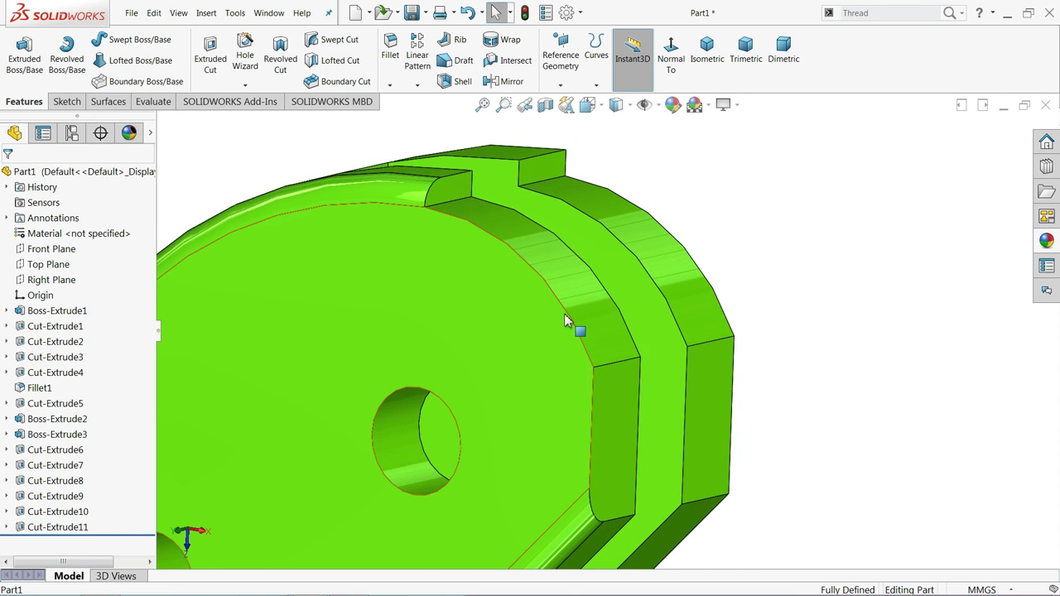
scroll(454, 244, "down", 3)
scroll(561, 303, "up", 2)
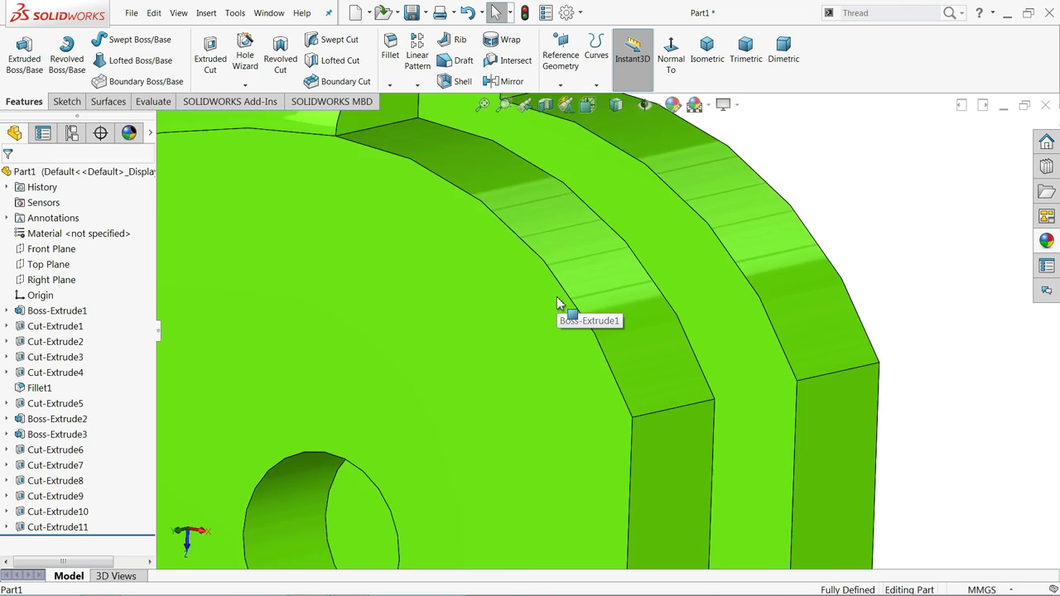
scroll(564, 295, "up", 2)
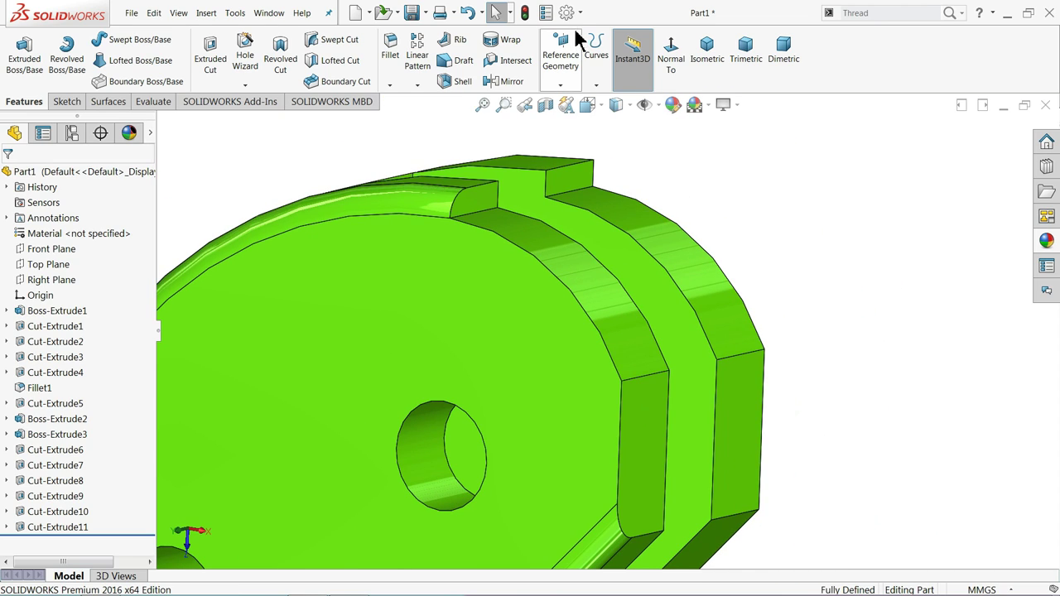
Step: Raise the part's shaded and wireframe image quality to maximum in Document Properties
left_click(566, 12)
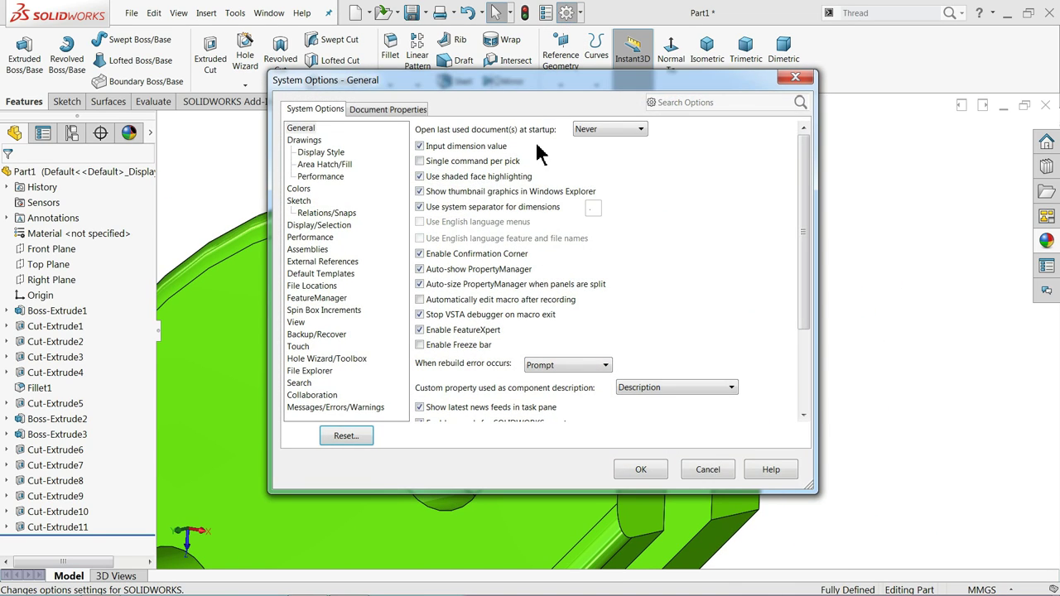
left_click(392, 114)
left_click(320, 263)
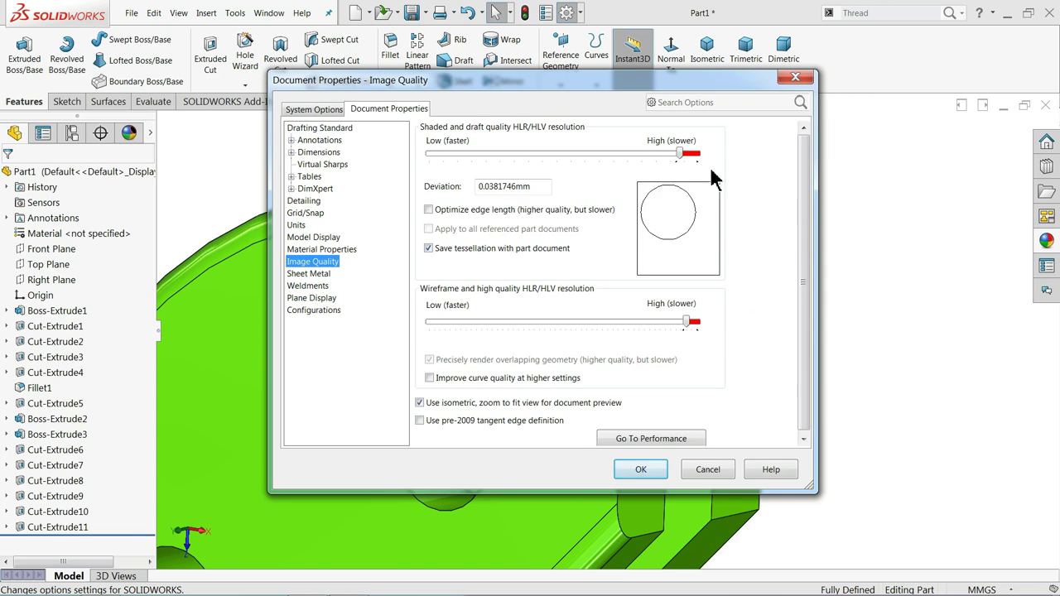
left_click_drag(681, 157, 691, 162)
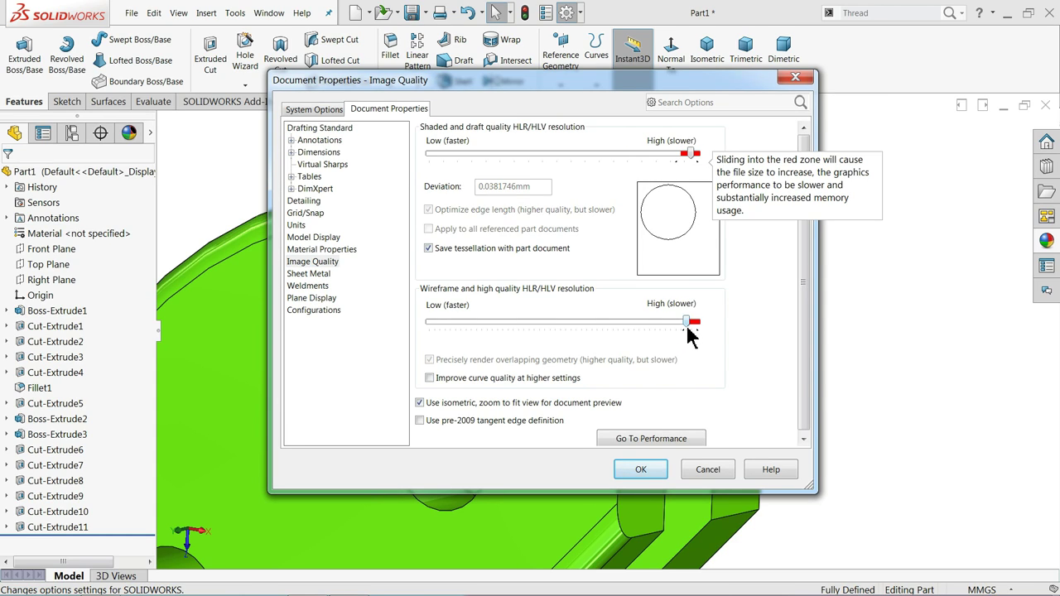
left_click_drag(687, 328, 692, 322)
left_click(650, 469)
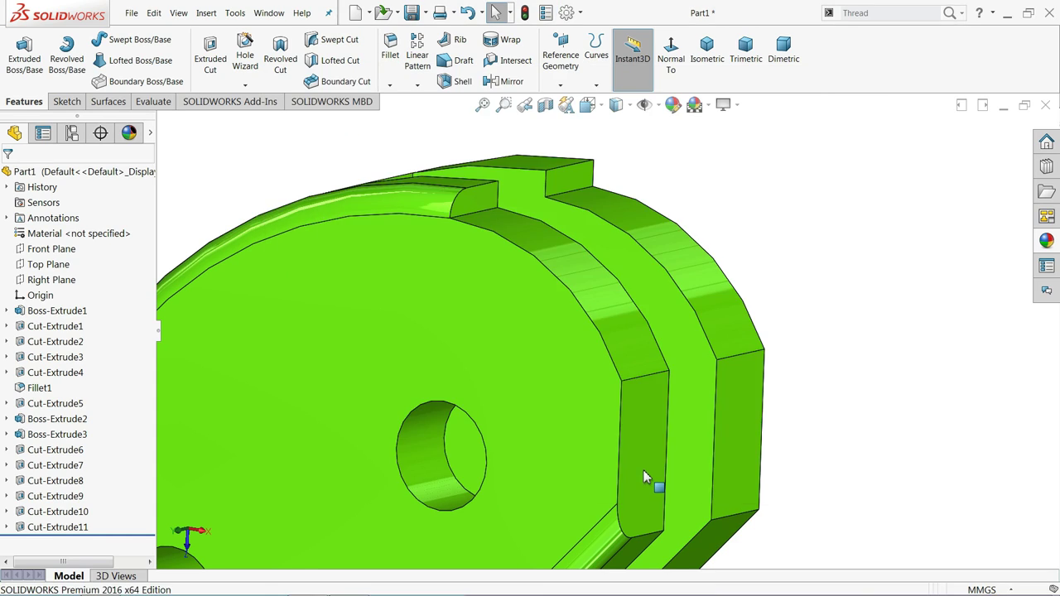
scroll(571, 298, "down", 2)
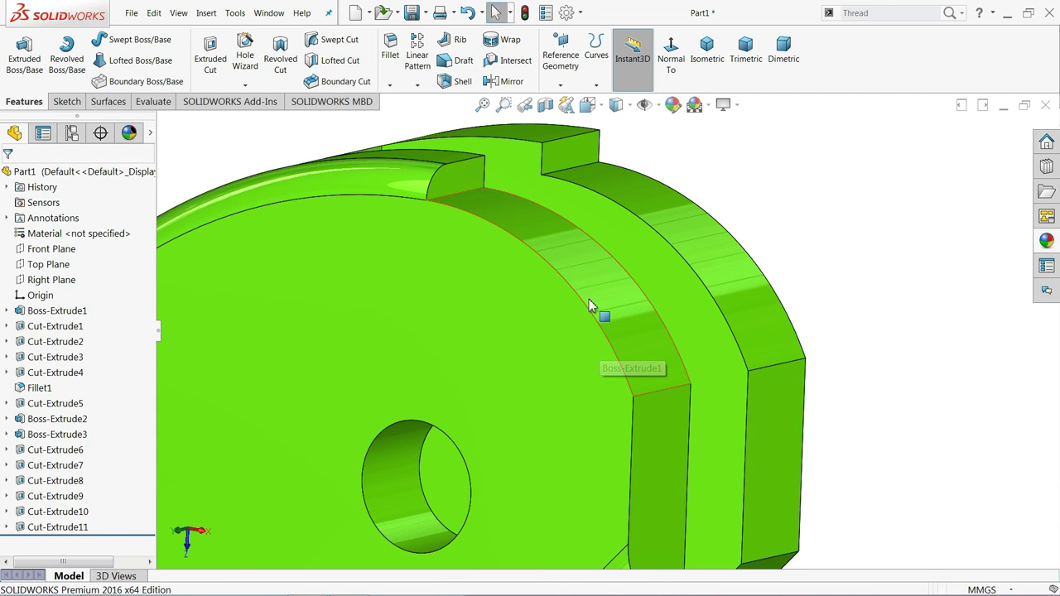
key("ctrl+3")
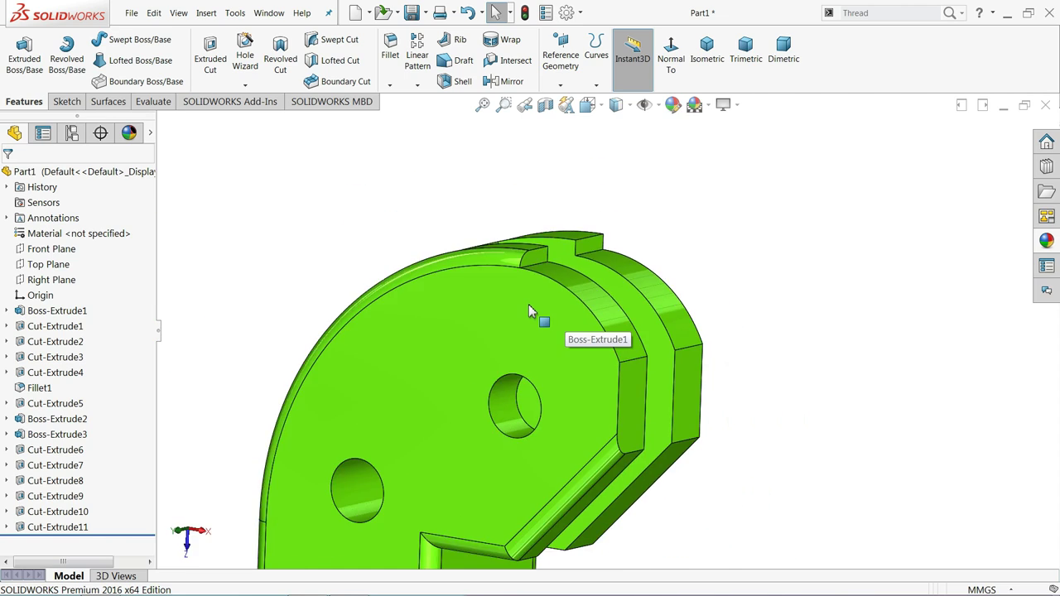
mouse_move(558, 356)
middle_mouse_down()
mouse_move(562, 213)
mouse_move(539, 291)
middle_mouse_up()
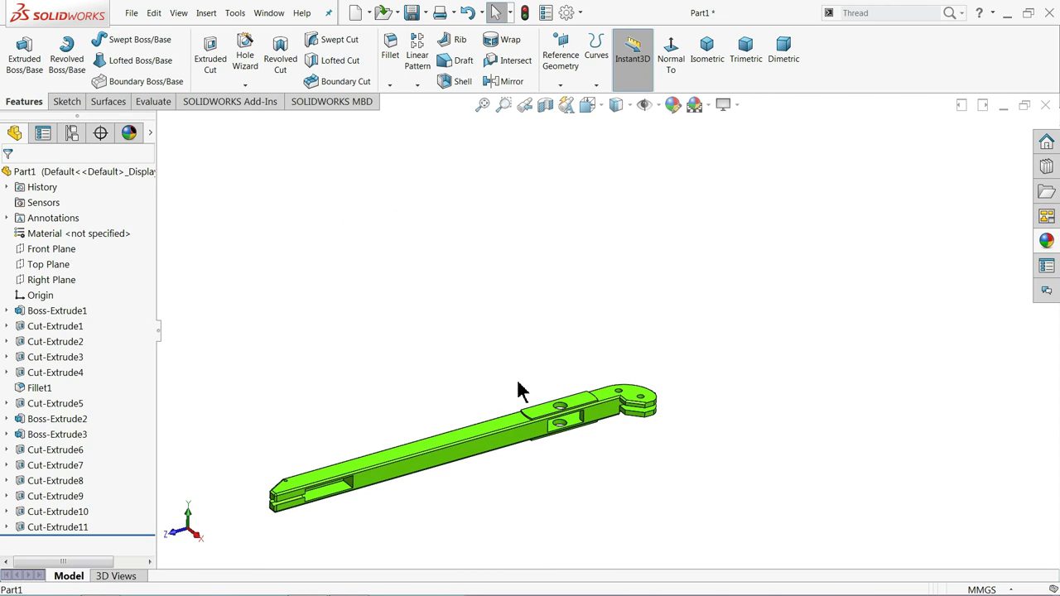
key("ctrl+7")
middle_click_drag(586, 348, 636, 341)
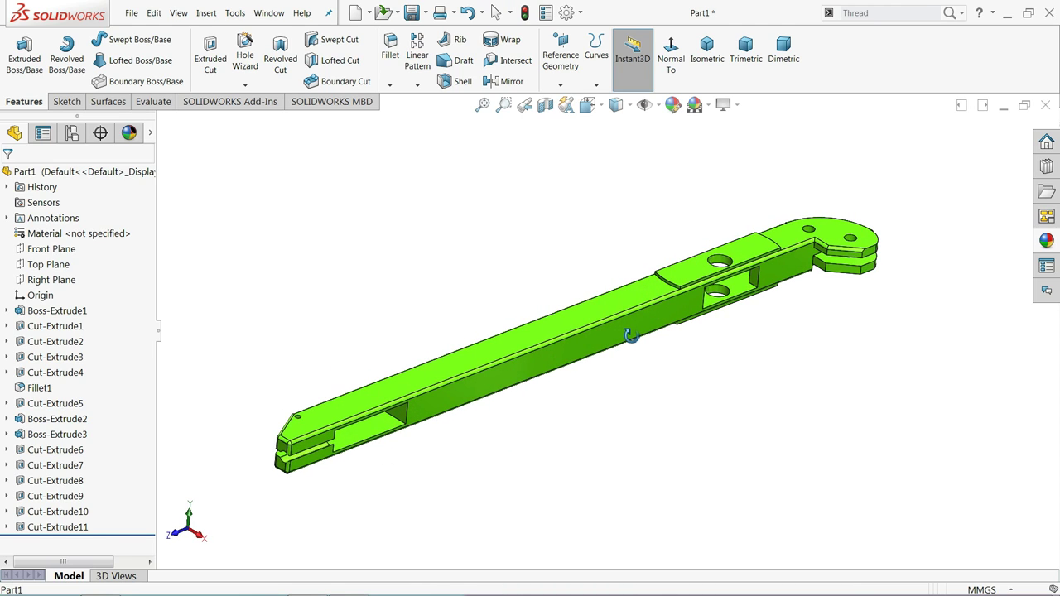
scroll(622, 339, "down", 2)
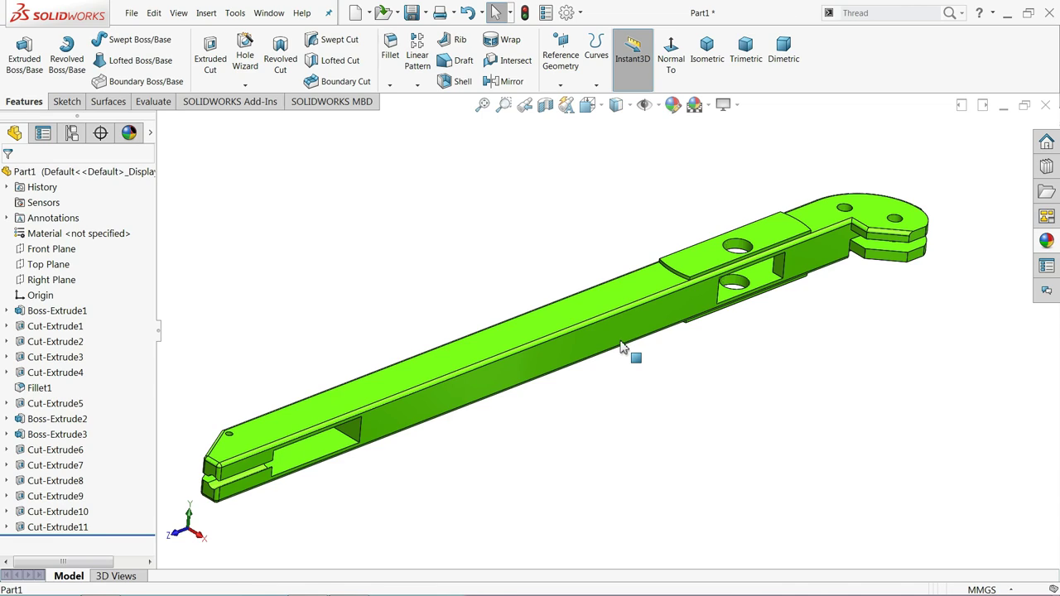
Step: Create a Compass-Divider folder on the Desktop and save the arm part in it as 1.Arms
mouse_move(831, 294)
middle_mouse_down()
mouse_move(771, 160)
mouse_move(779, 218)
mouse_move(766, 191)
mouse_move(482, 178)
middle_mouse_up()
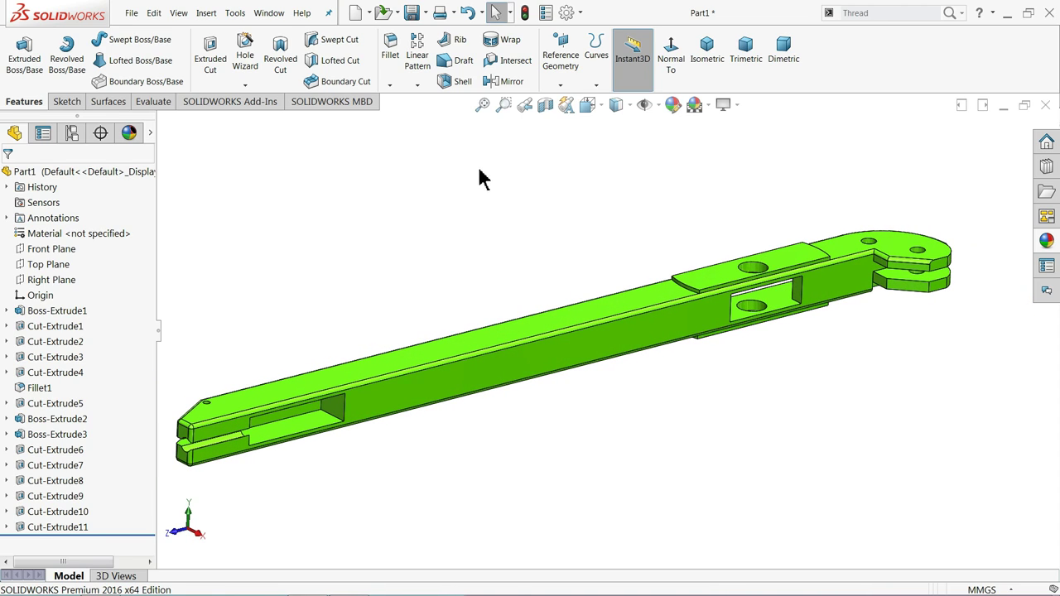
left_click(412, 18)
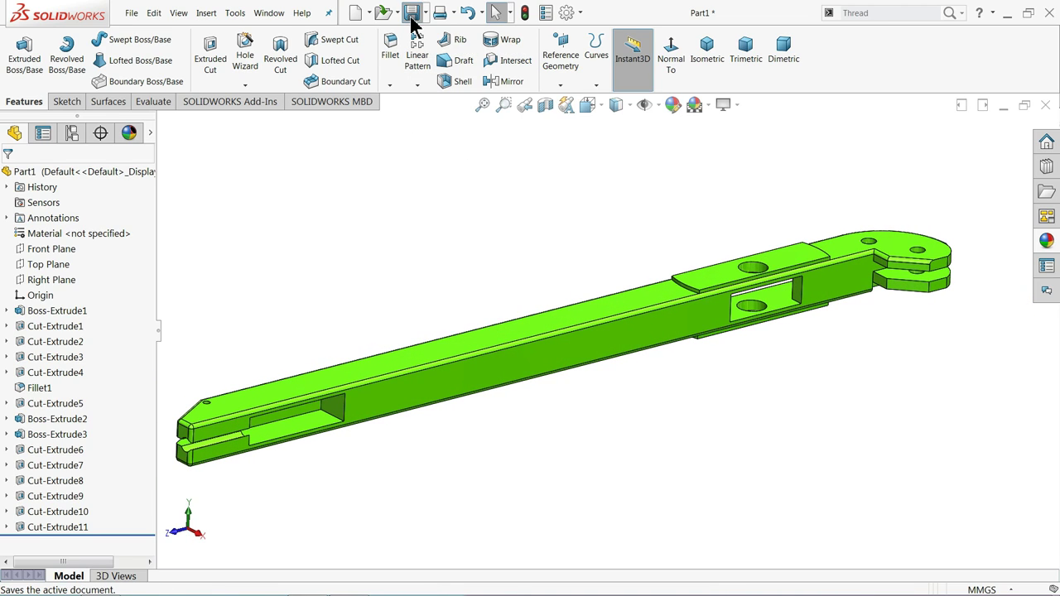
left_click(386, 170)
type("1.Arms")
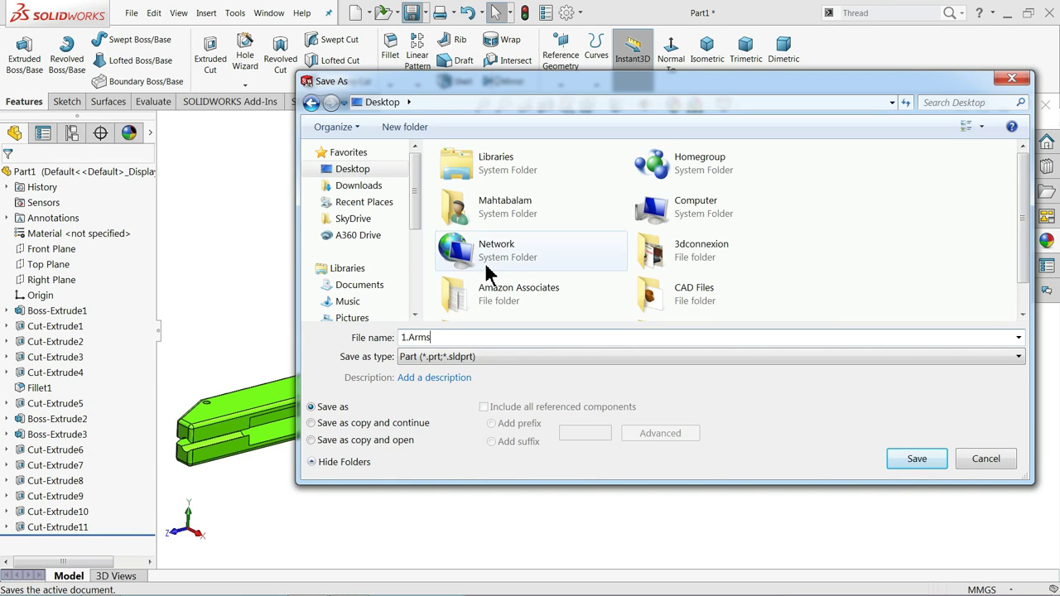
left_click(409, 130)
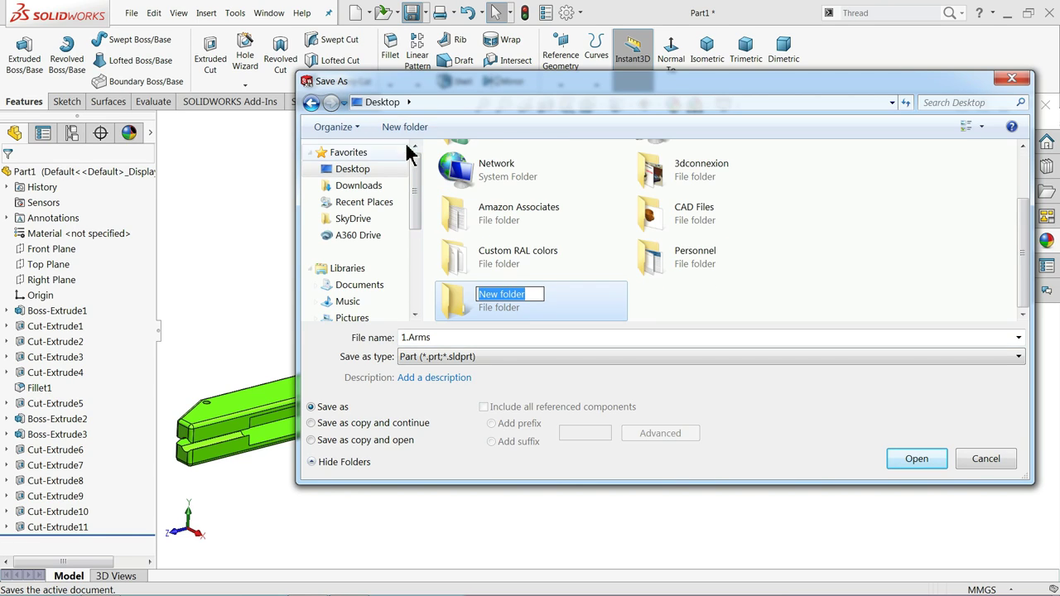
type("C")
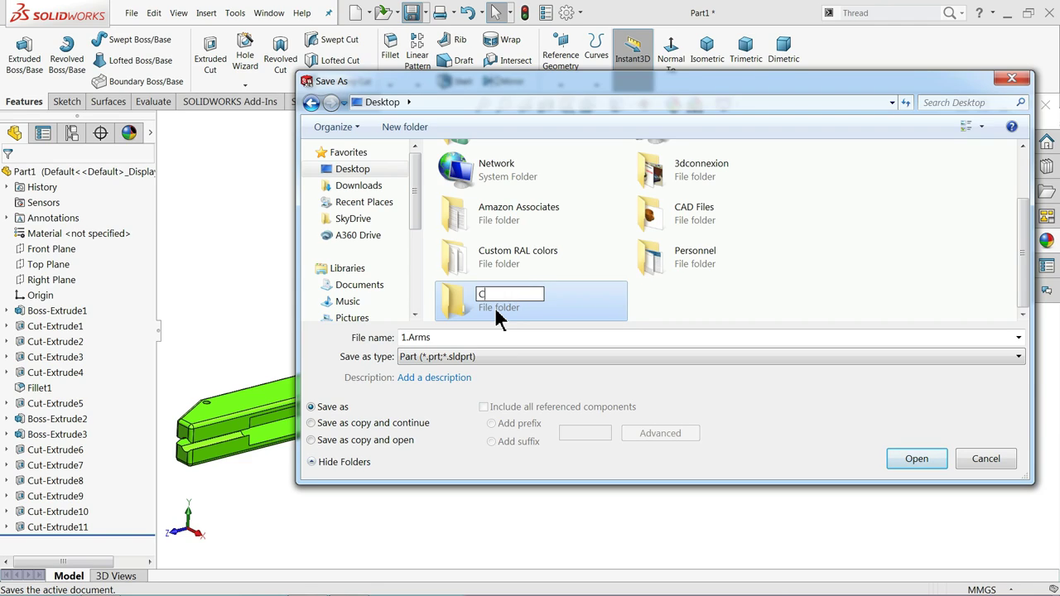
type("ompa")
type("/")
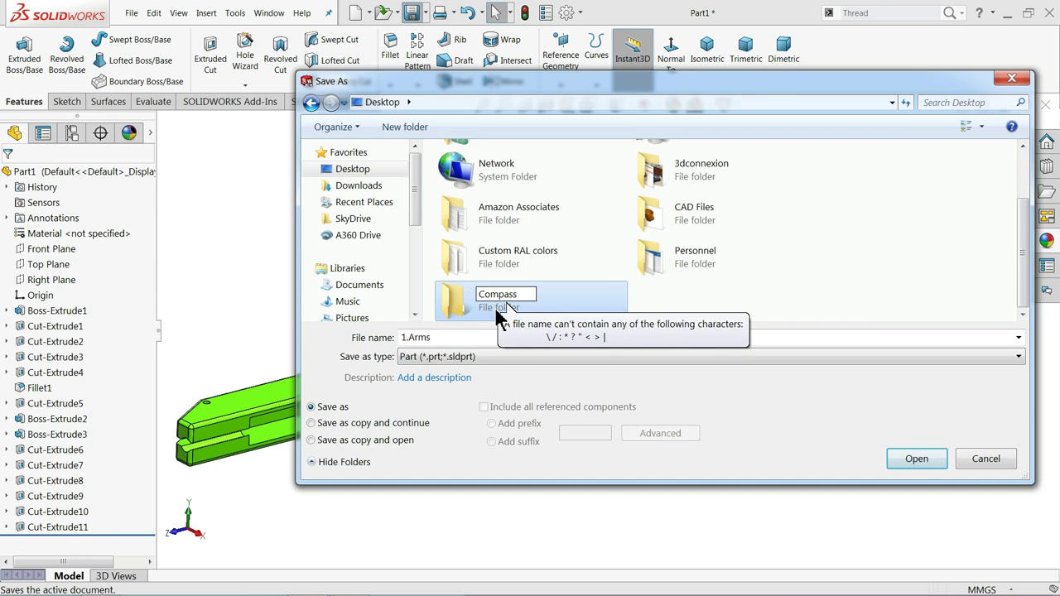
type("-Divider")
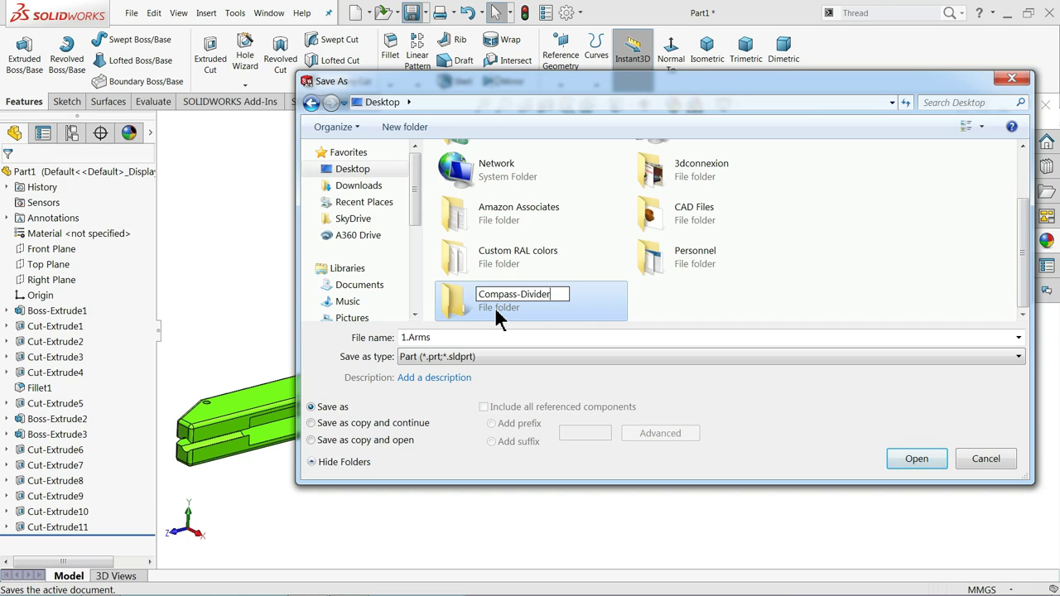
key("Return")
double_click(580, 311)
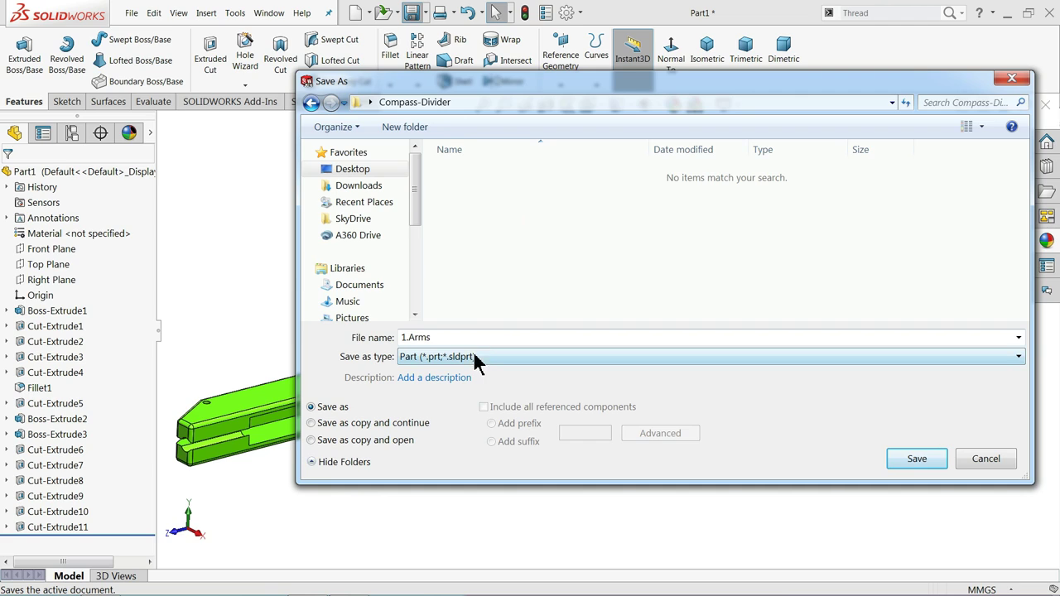
left_click(911, 463)
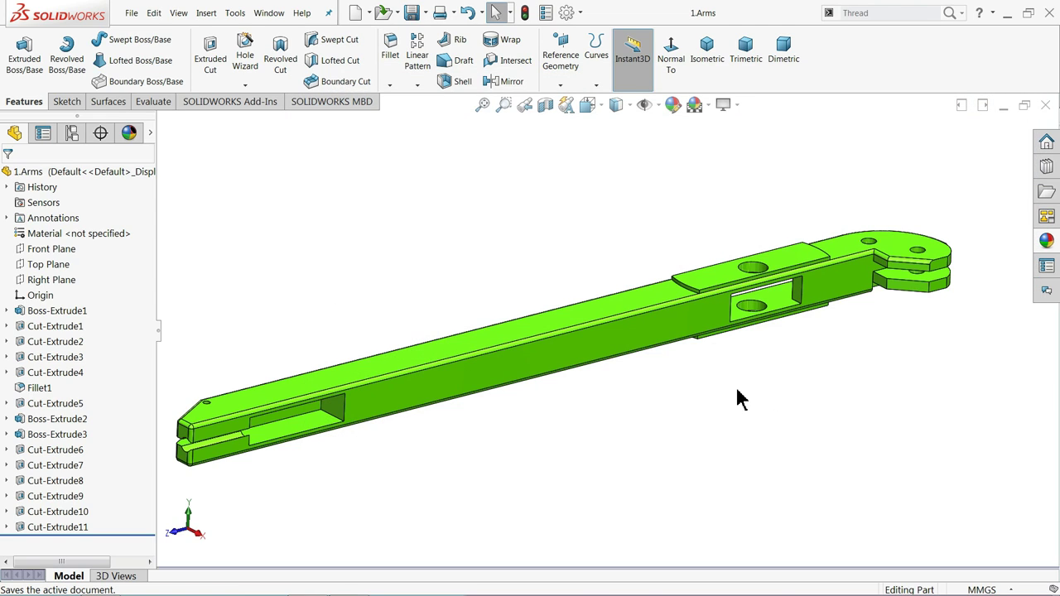
Step: Orbit the saved 1.Arms part slightly and zoom out
middle_click_drag(662, 354, 644, 336)
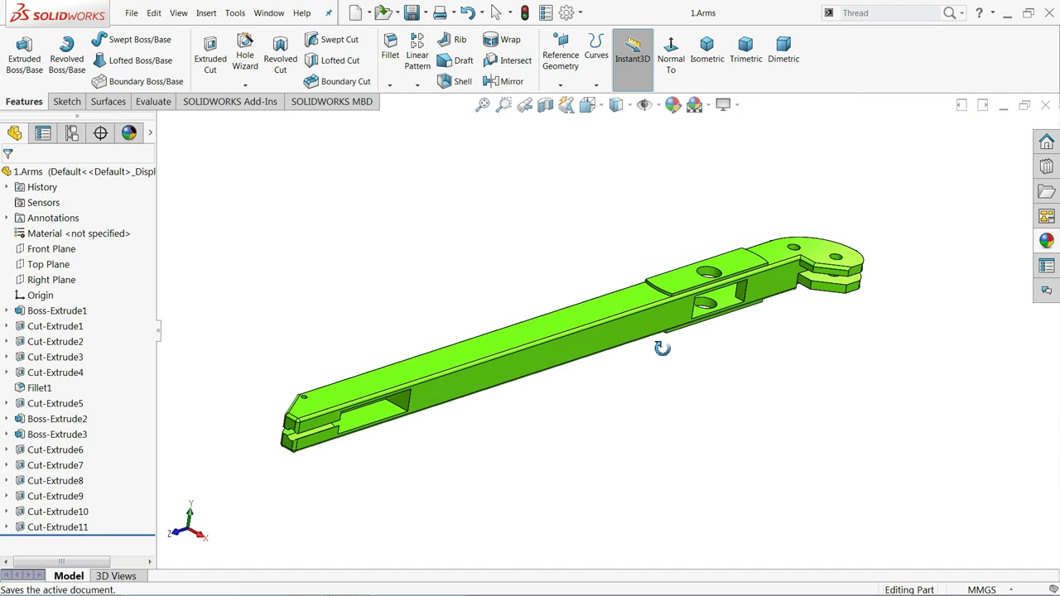
scroll(645, 336, "down", 2)
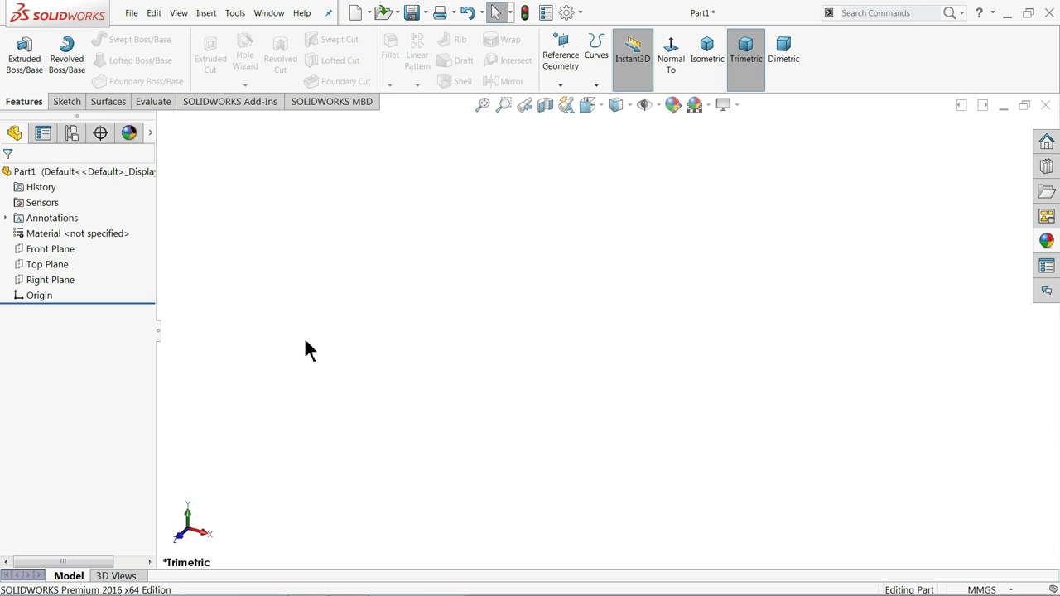
Step: Start a Top Plane sketch and draw a vertical centerline through the origin
left_click(33, 269)
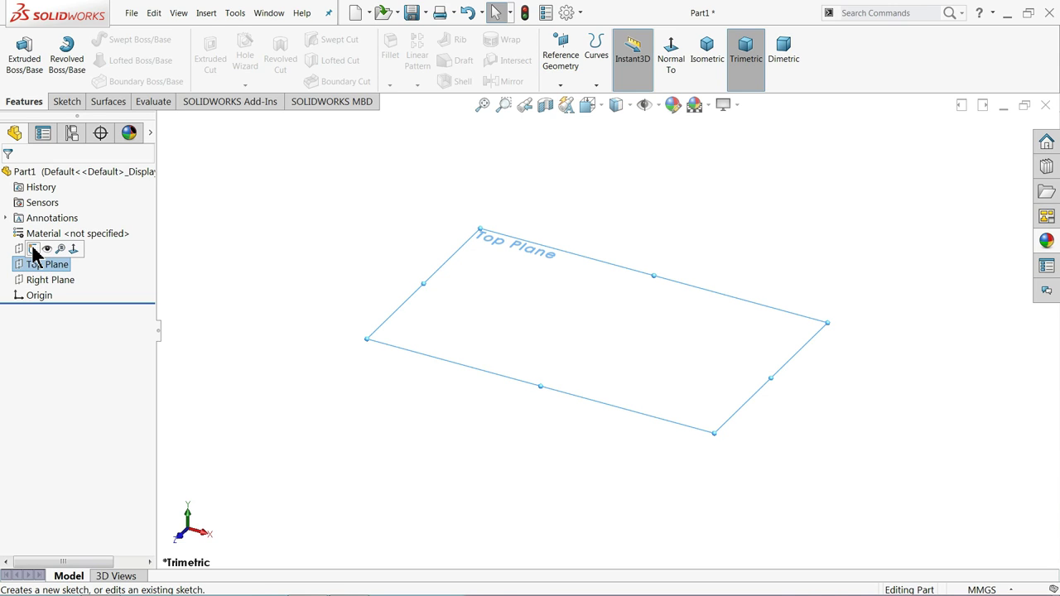
left_click(33, 250)
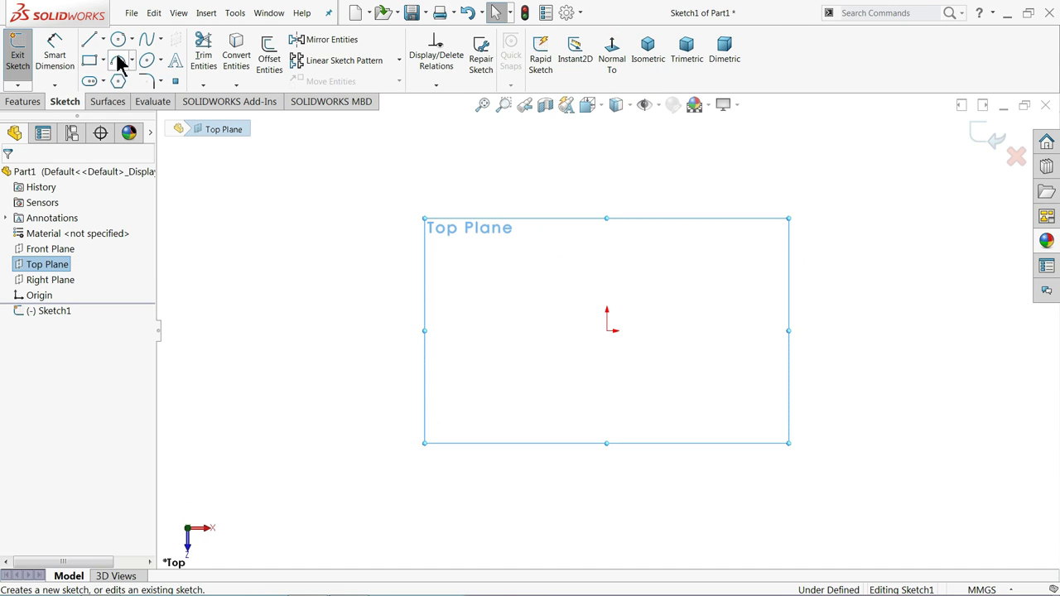
left_click(133, 61)
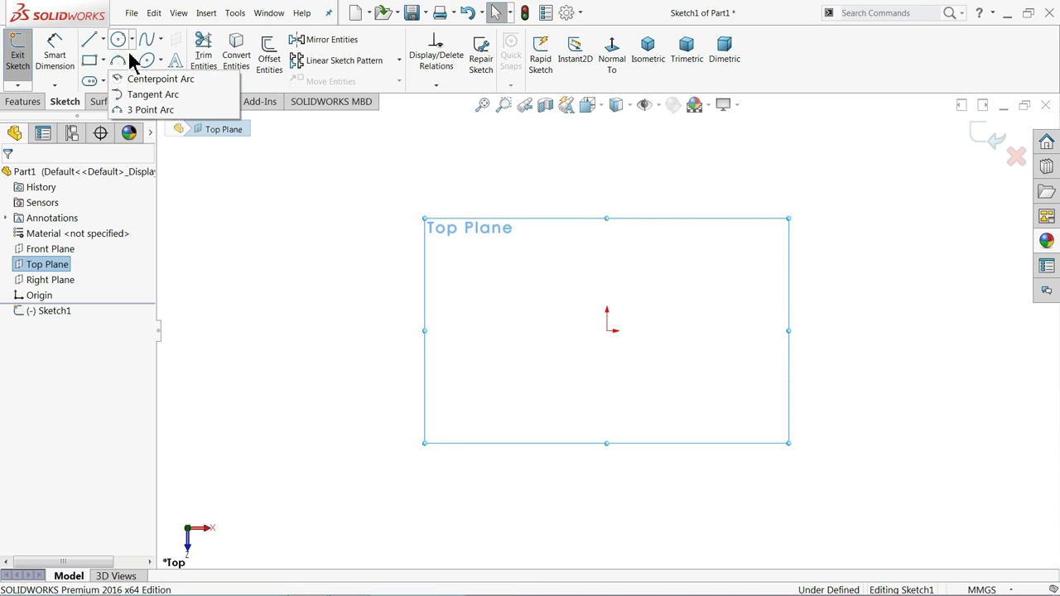
left_click(102, 39)
left_click(116, 73)
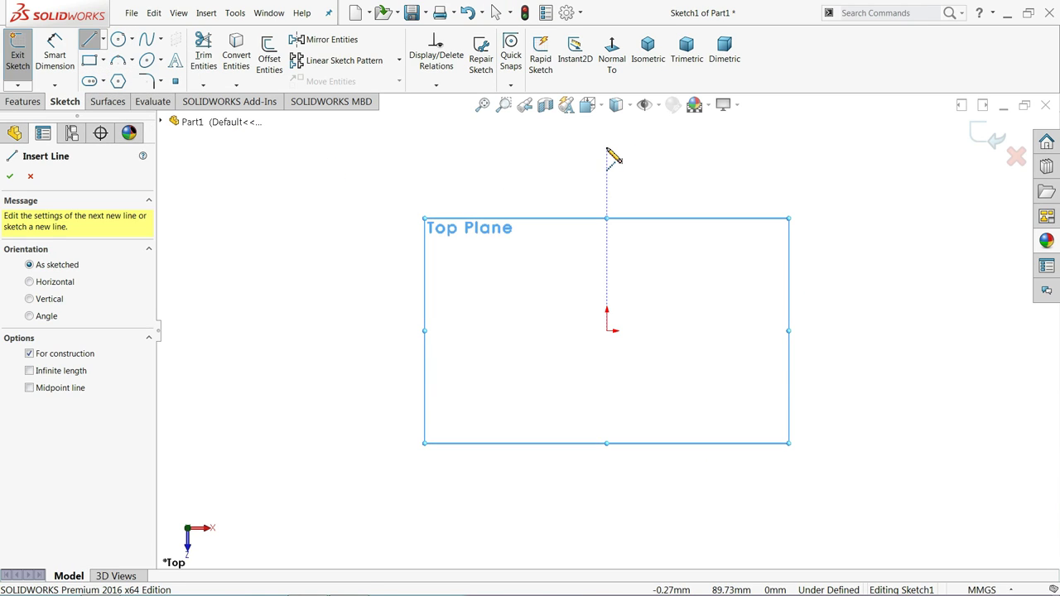
left_click(607, 149)
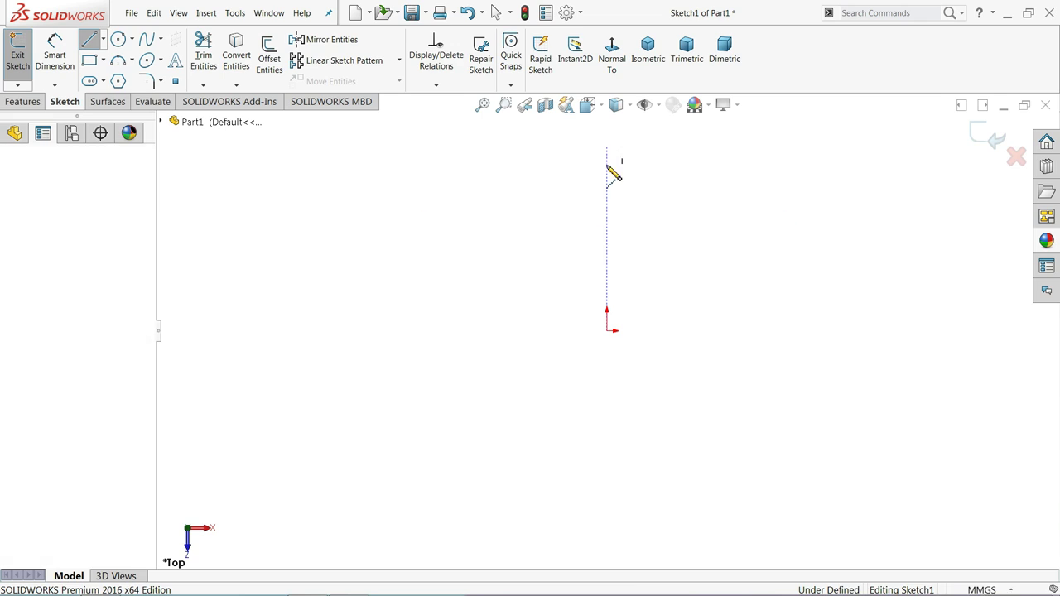
left_click(607, 528)
right_click(663, 385)
left_click(711, 391)
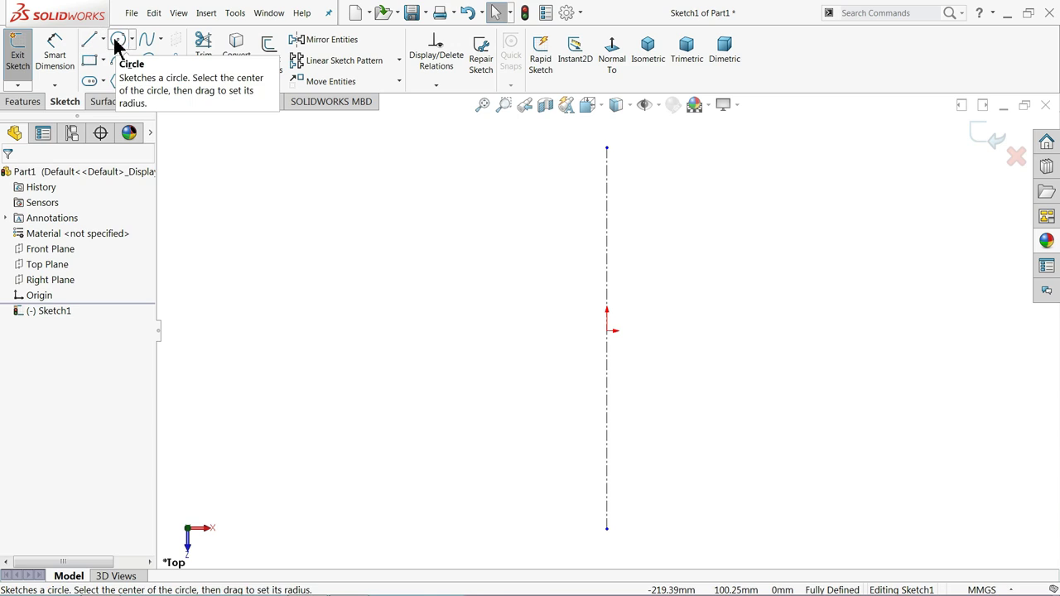
Step: Draw a centre-point arc at the origin, open at the bottom
left_click(132, 61)
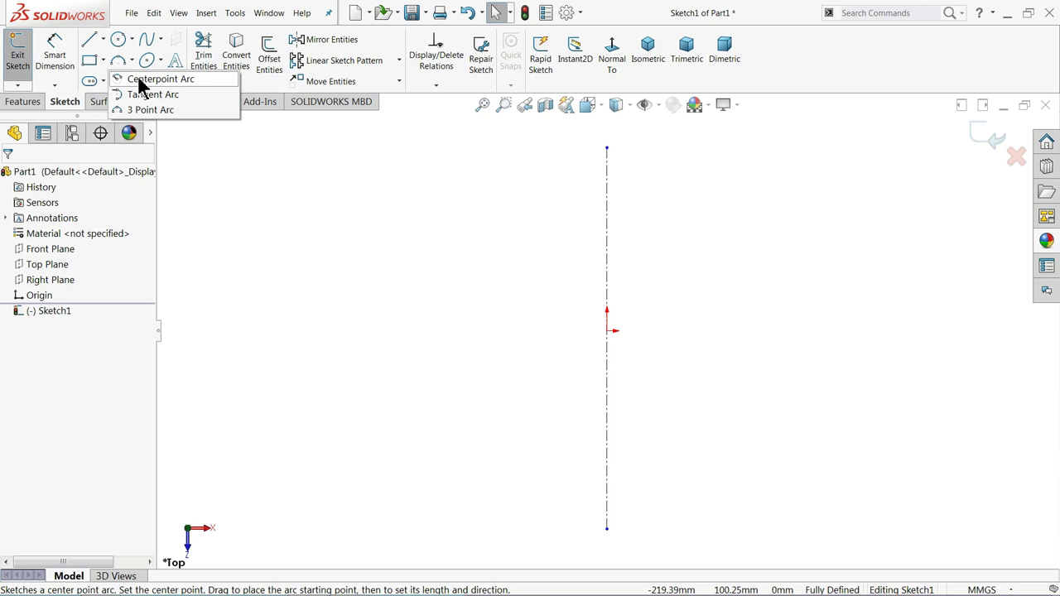
left_click(166, 80)
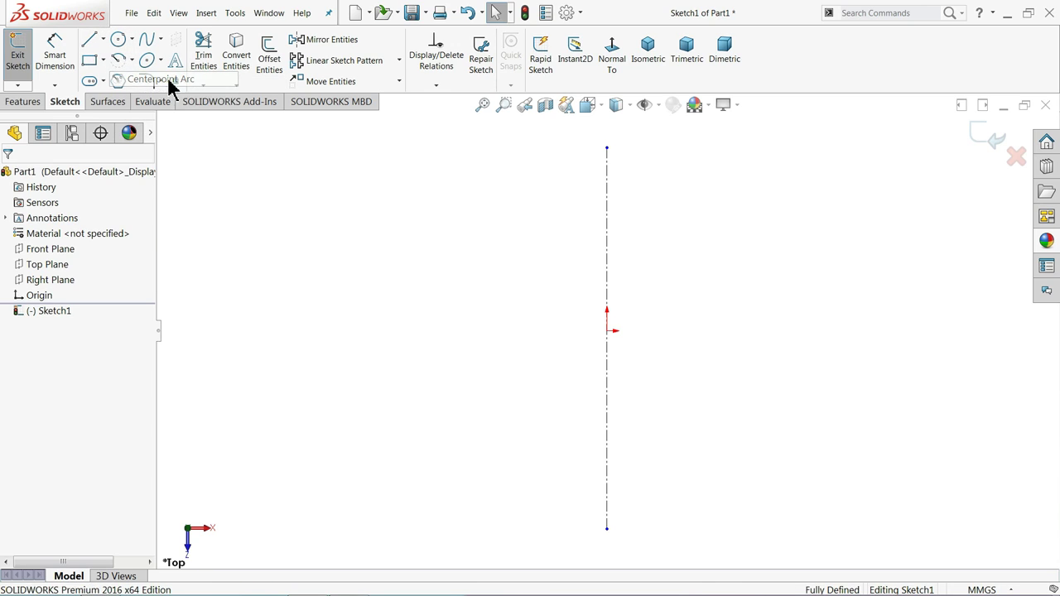
left_click(606, 331)
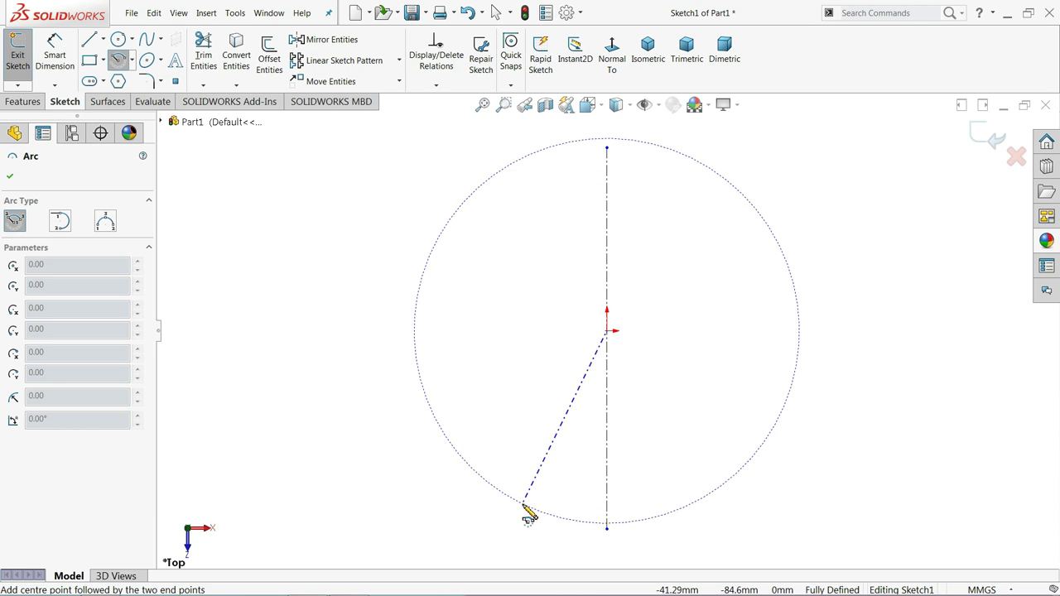
left_click(523, 505)
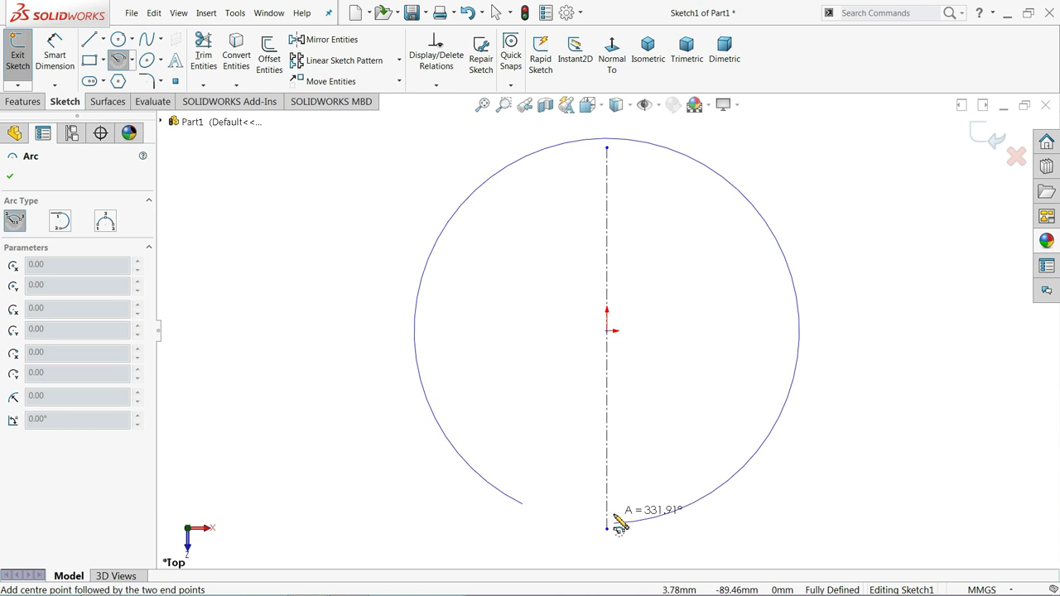
left_click(702, 504)
right_click(693, 412)
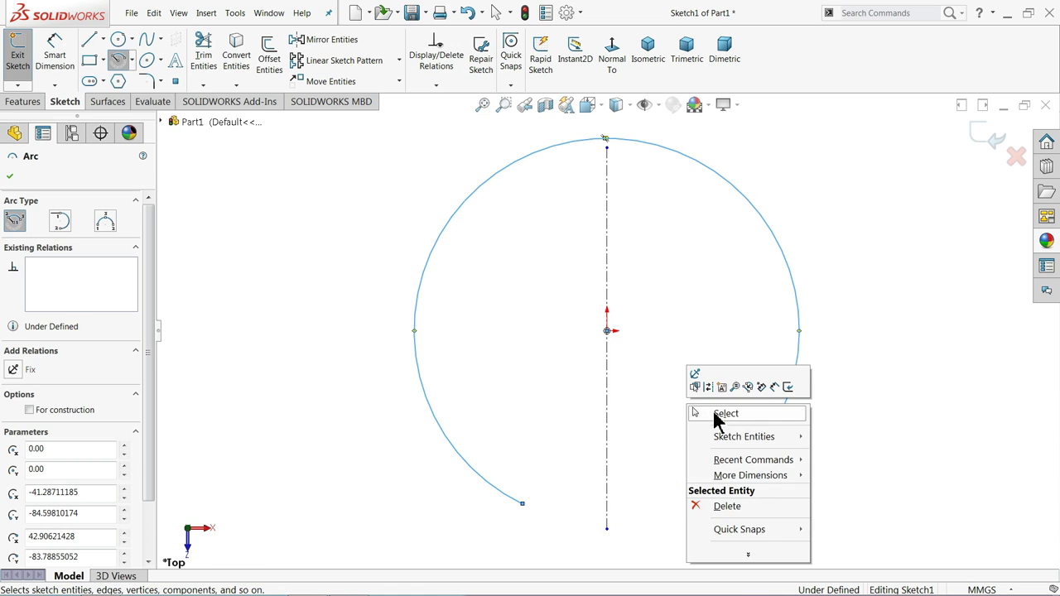
left_click(717, 413)
scroll(701, 428, "up", 2)
scroll(701, 450, "down", 2)
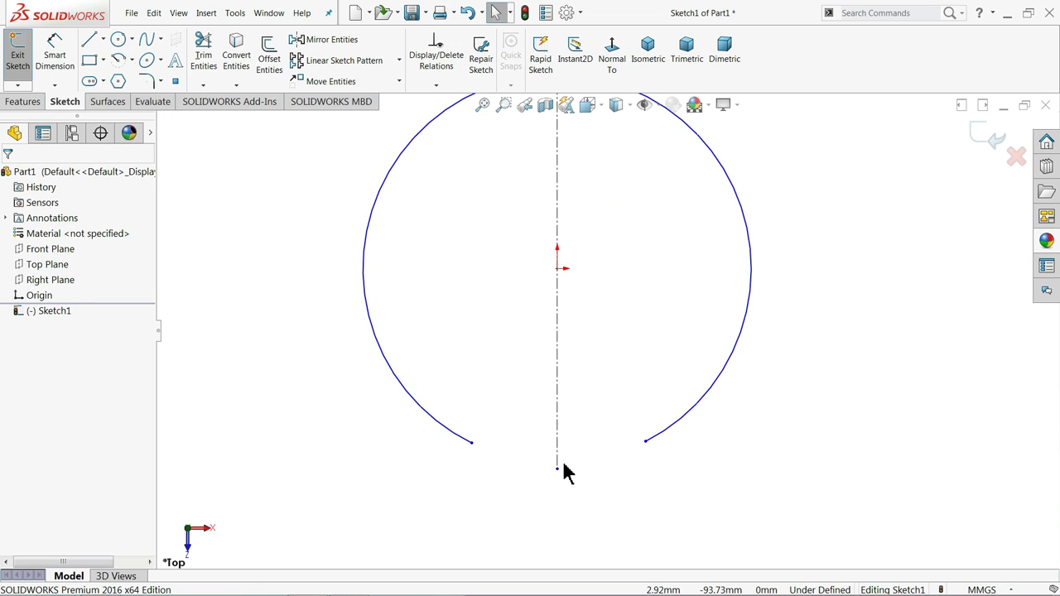
Step: Make the arc's two endpoints symmetric about the centerline
left_click(472, 443)
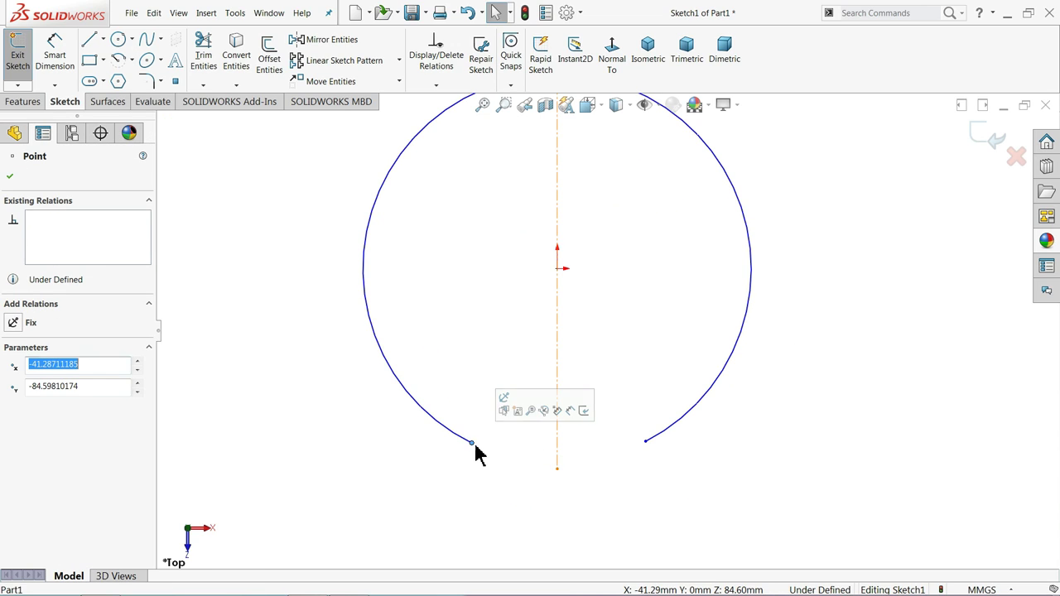
left_click(647, 442, "ctrl")
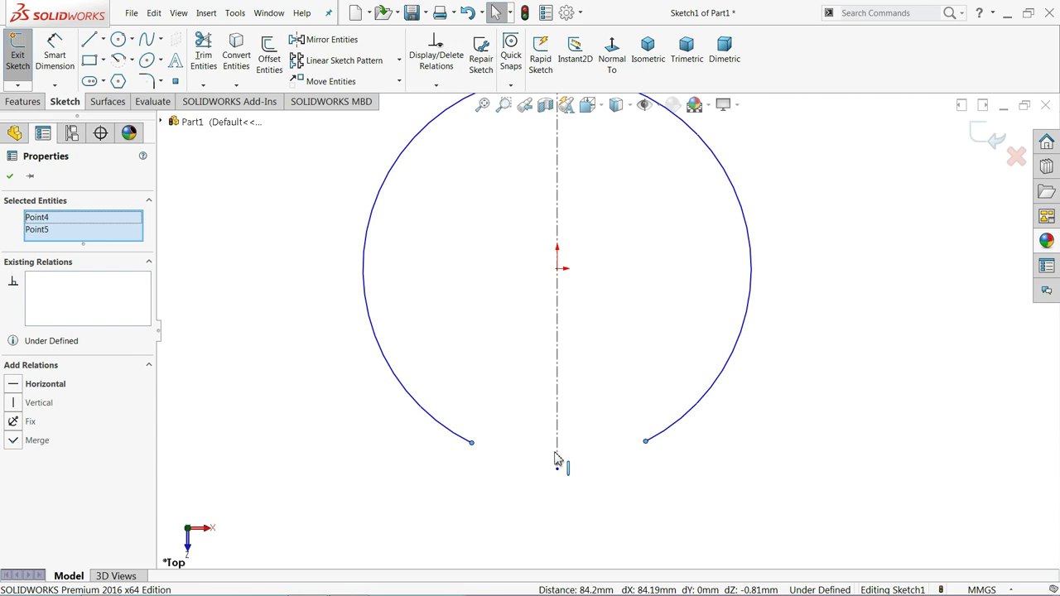
left_click(557, 453, "ctrl")
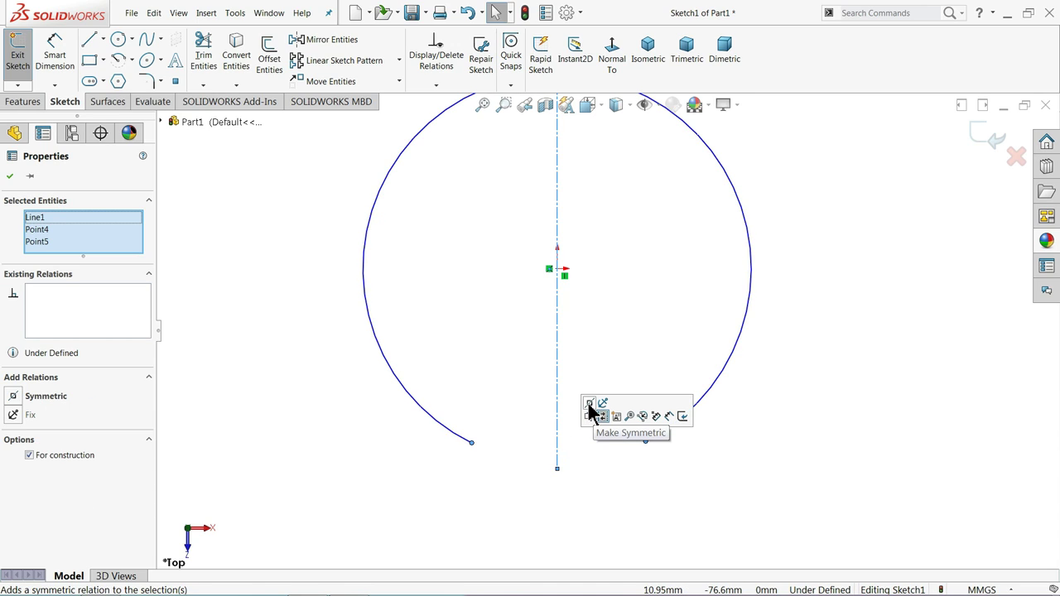
left_click(589, 412)
left_click(745, 406)
scroll(609, 332, "up", 2)
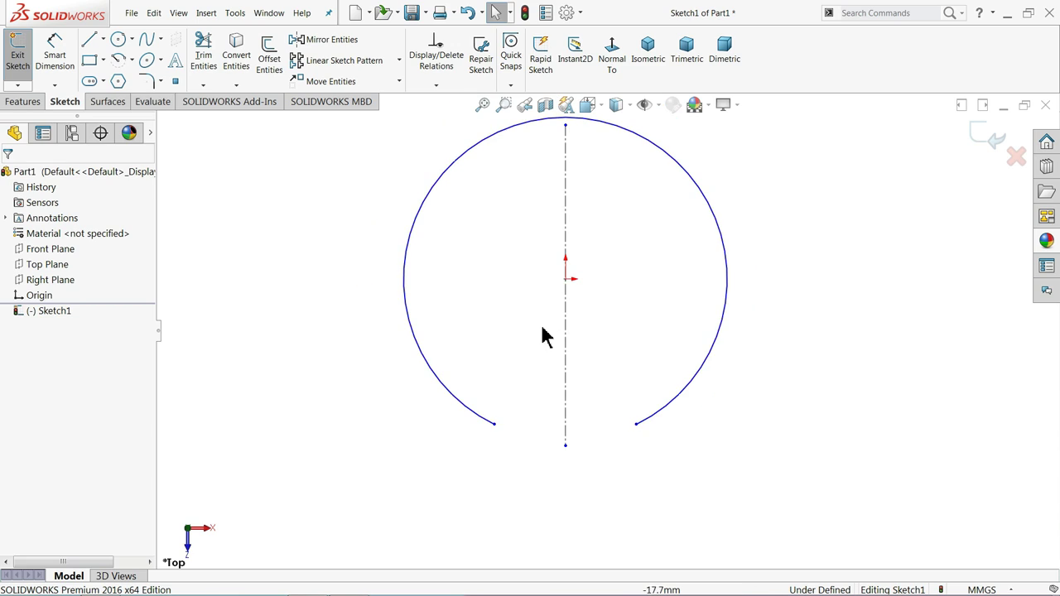
left_click(404, 265)
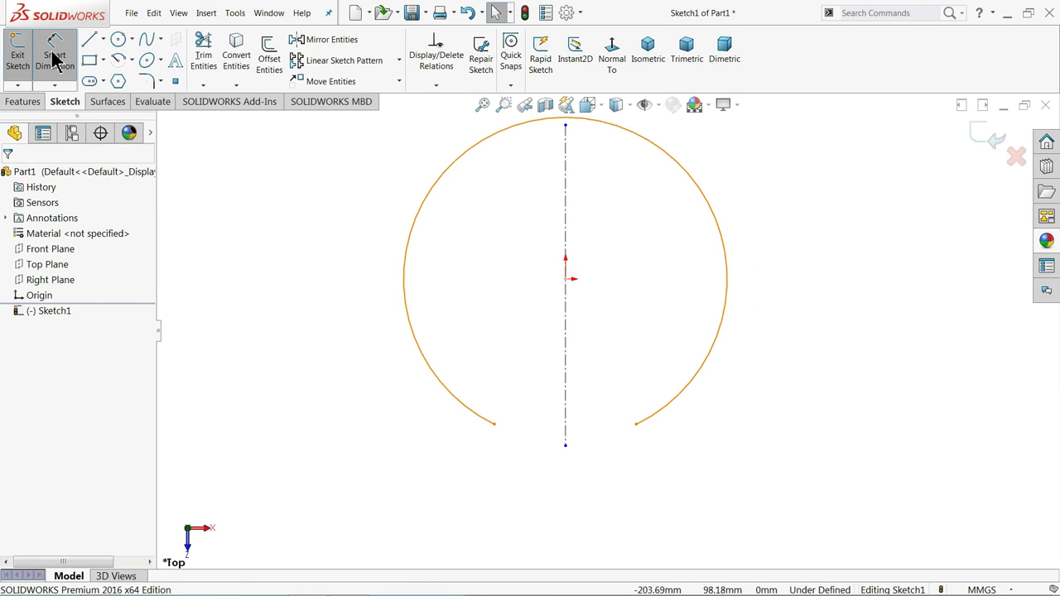
Step: Dimension the outer arc's radius to 12.5 mm
left_click(55, 60)
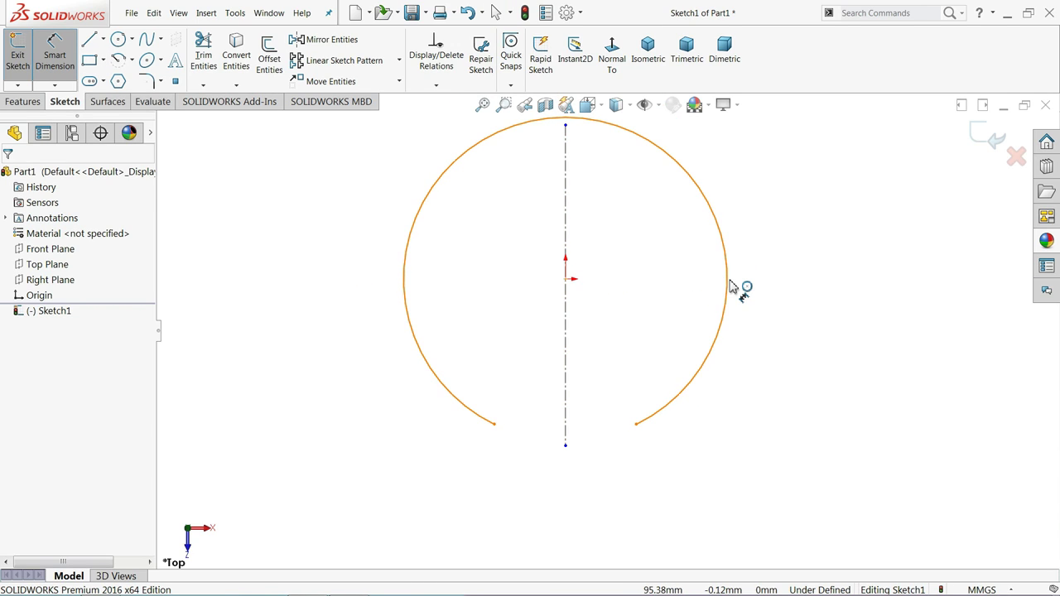
left_click(732, 287)
left_click(827, 232)
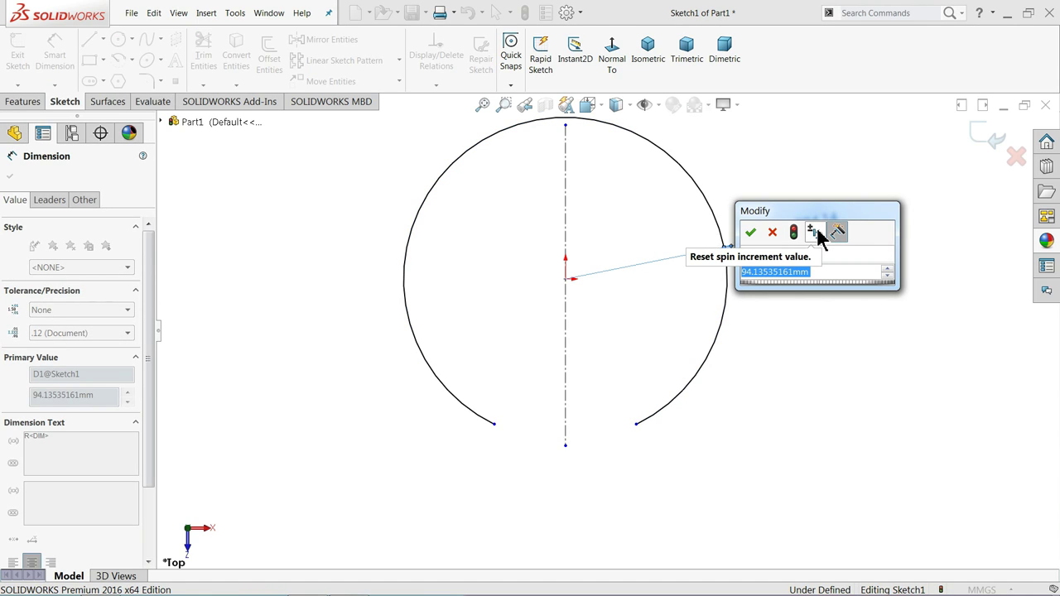
type("12.5")
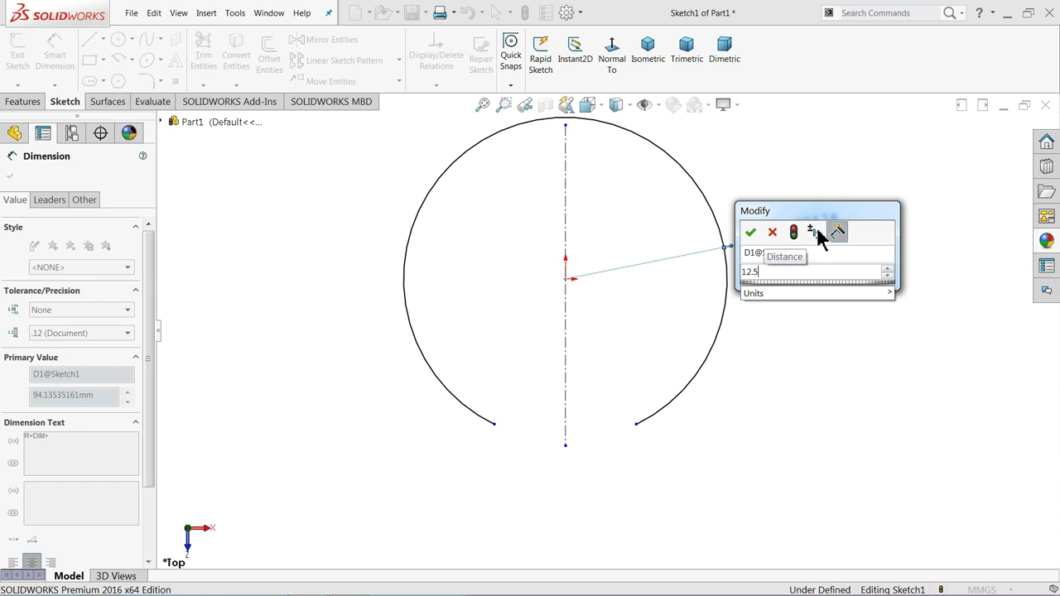
key("Return")
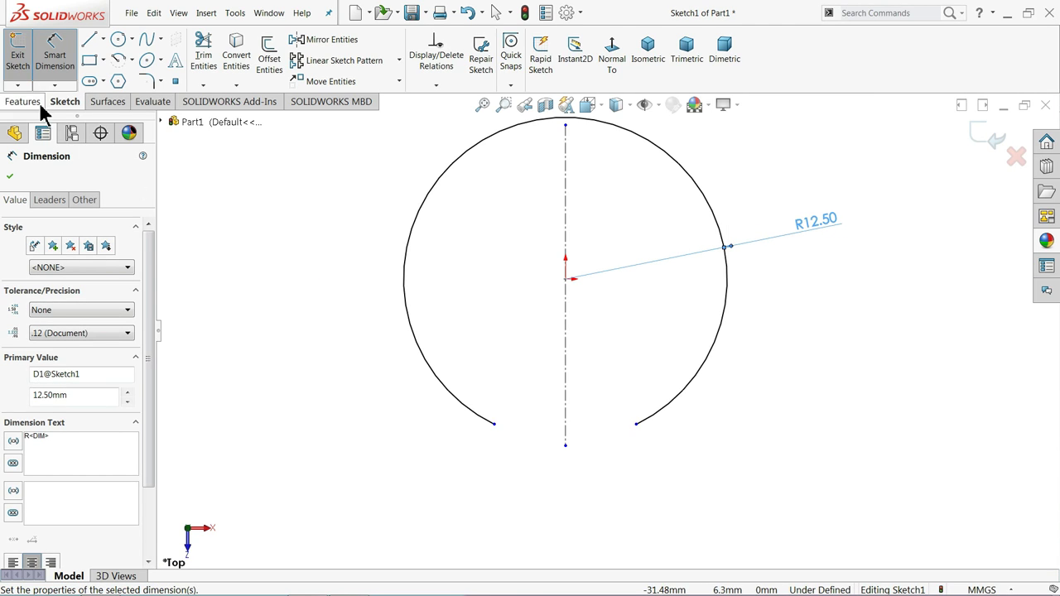
key("l")
scroll(535, 426, "down", 3)
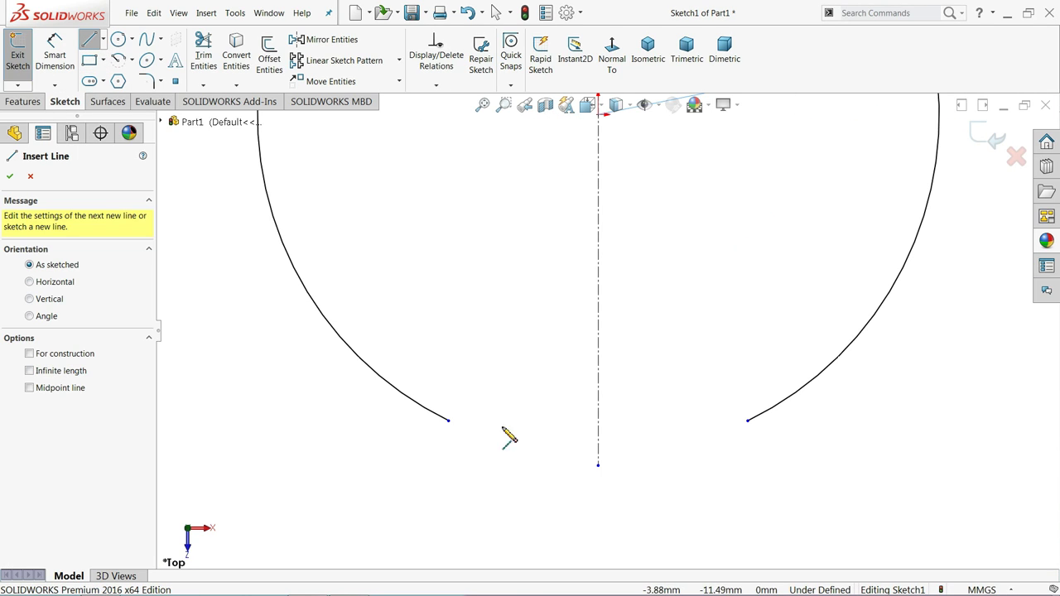
Step: Draw a small tangent arc curling inward from the outer arc's lower-left endpoint
left_click(448, 421)
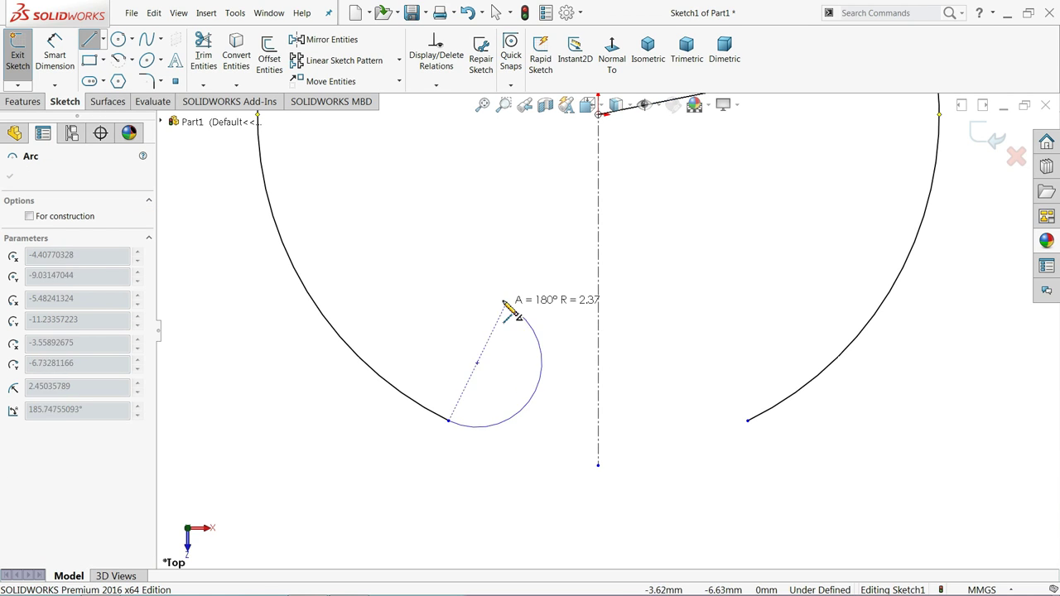
left_click(461, 288)
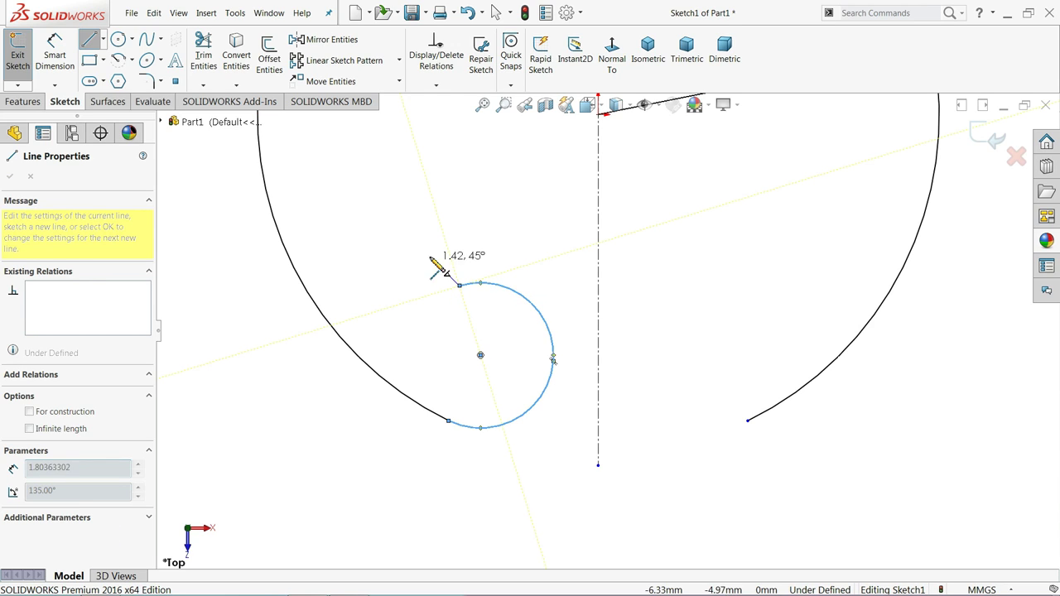
right_click(428, 245)
left_click(454, 246)
scroll(449, 248, "up", 2)
scroll(530, 254, "up", 1)
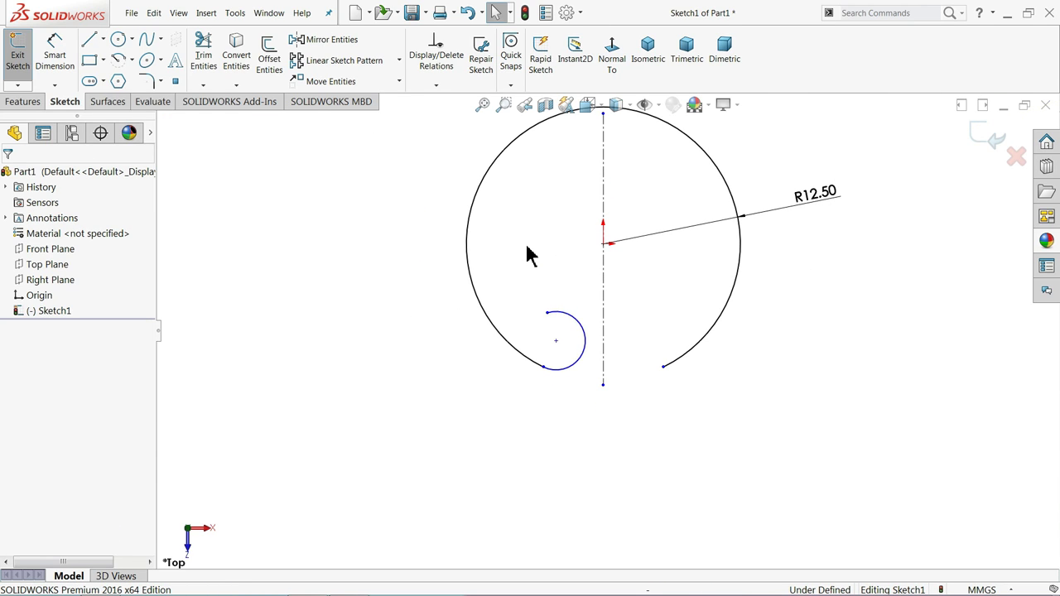
scroll(620, 243, "down", 1)
scroll(679, 214, "up", 1)
scroll(679, 214, "down", 2)
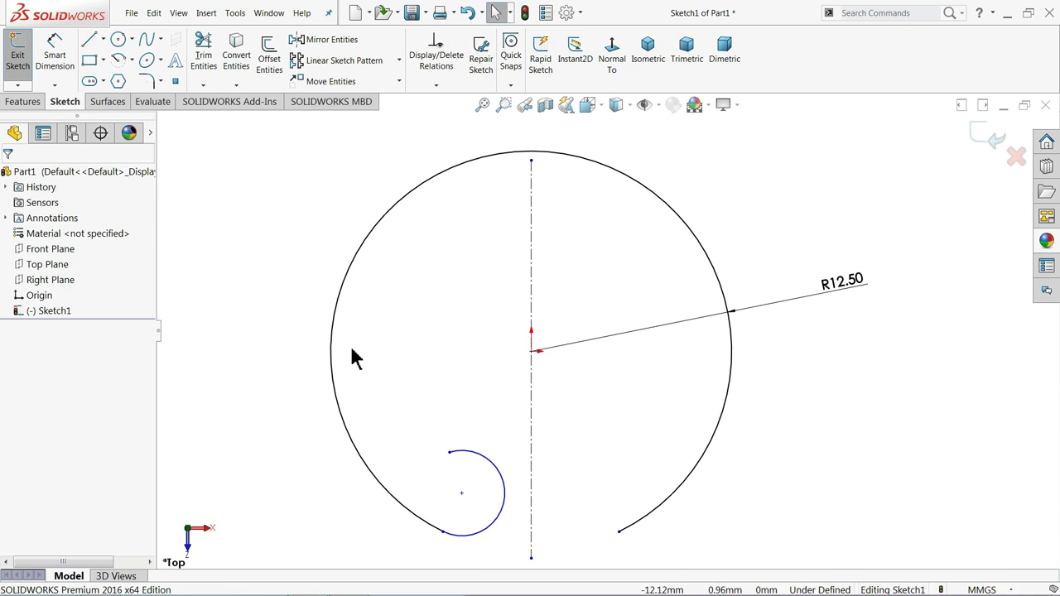
Step: Draw a longer three-point arc sweeping upward from the small arc's top end
left_click(133, 60)
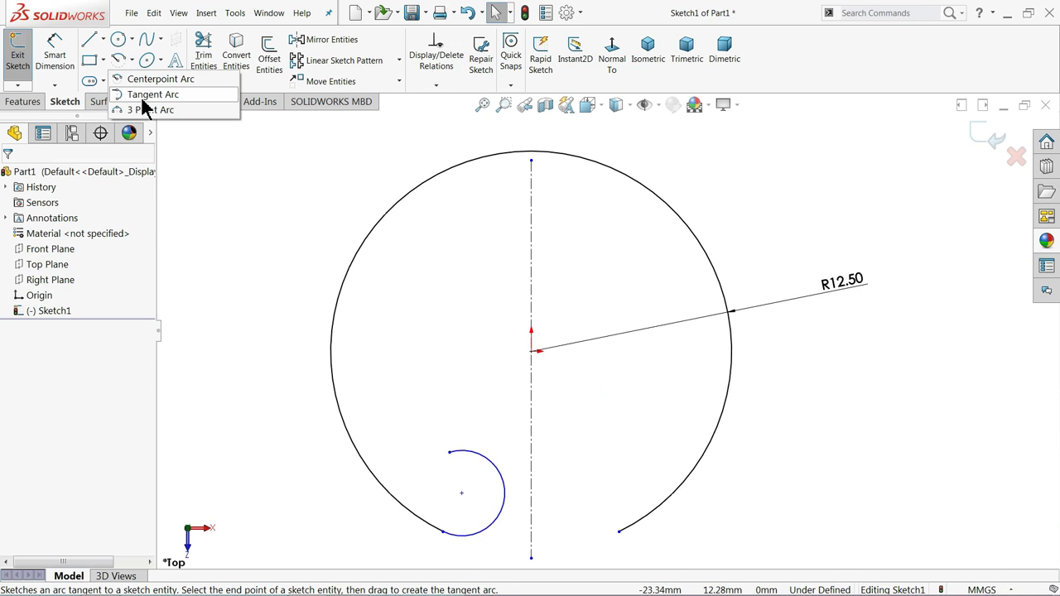
left_click(145, 110)
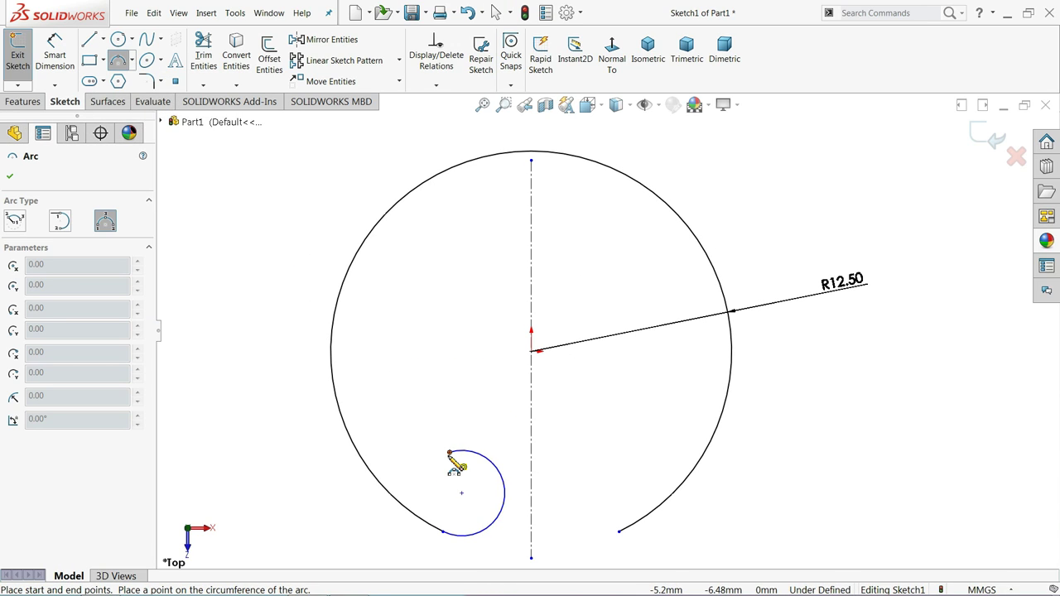
left_click(449, 452)
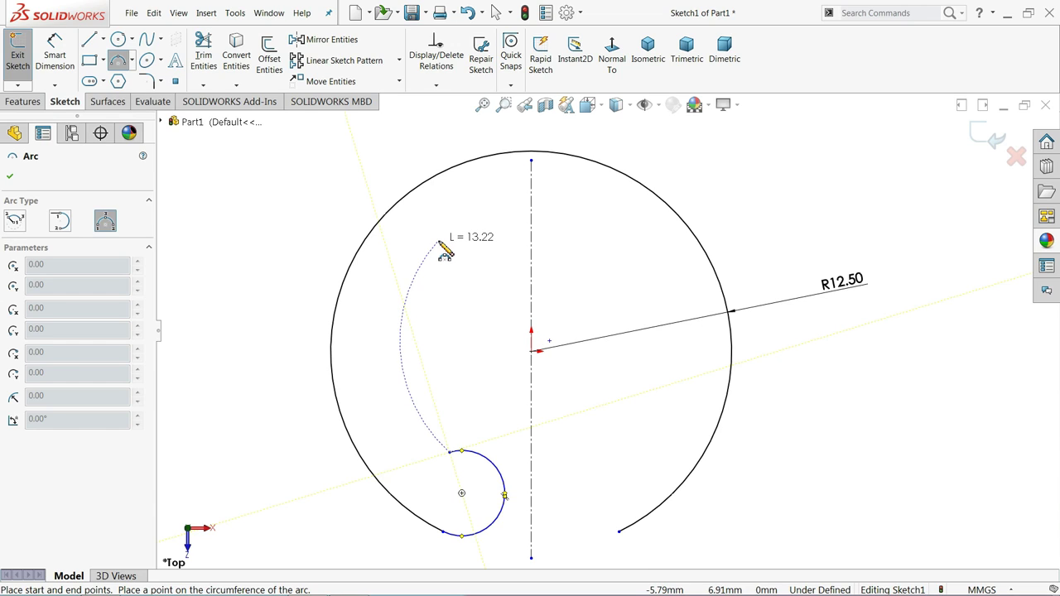
left_click(437, 242)
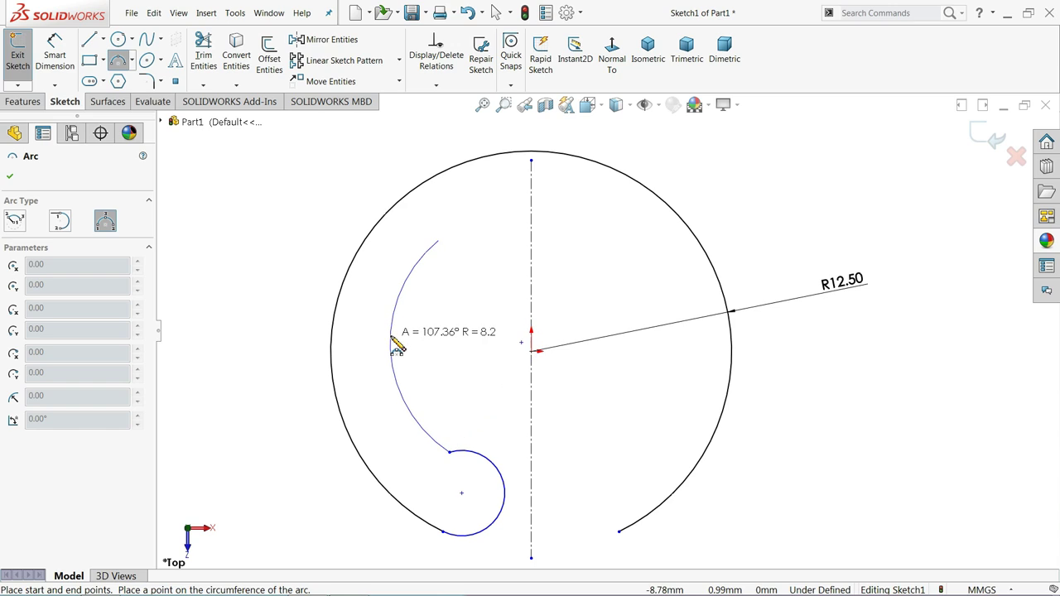
left_click(396, 347)
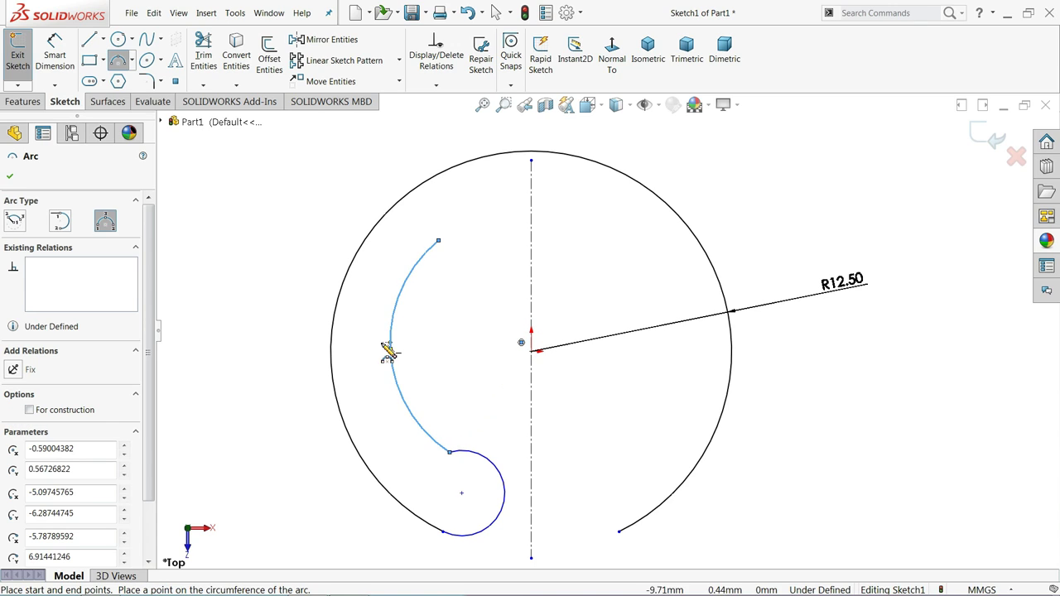
right_click(279, 277)
left_click(291, 279)
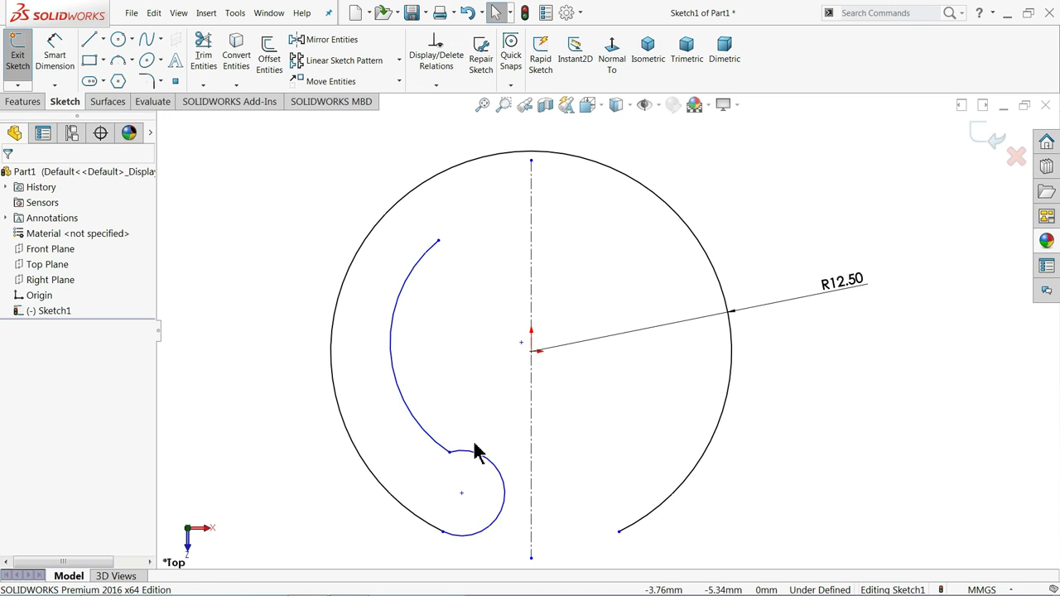
Step: Place the small arc's centre 5 mm from the centreline and give it radius 2.5
key("f")
left_click(55, 52)
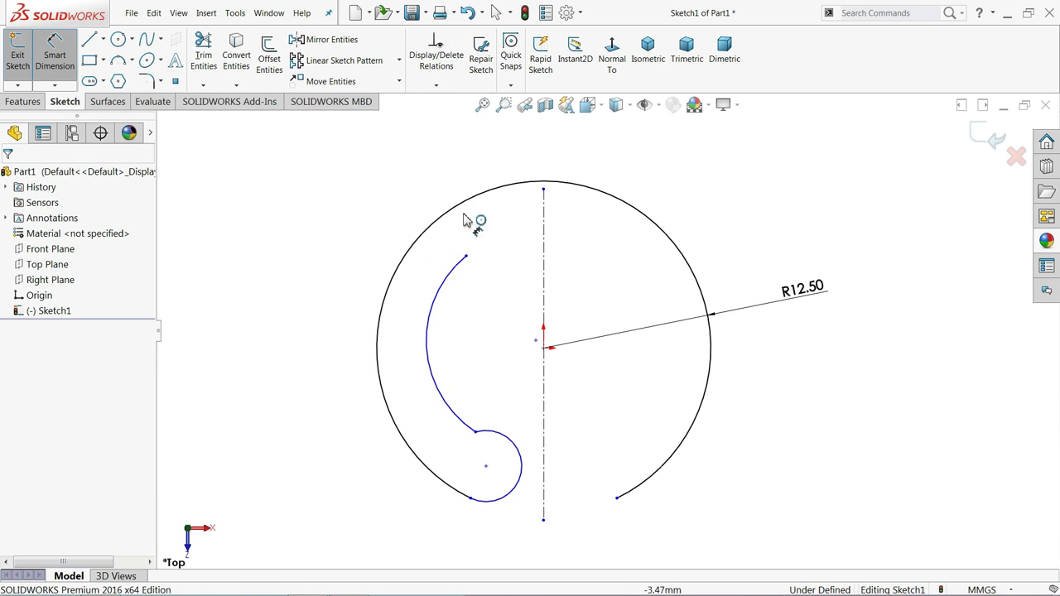
scroll(514, 232, "down", 1)
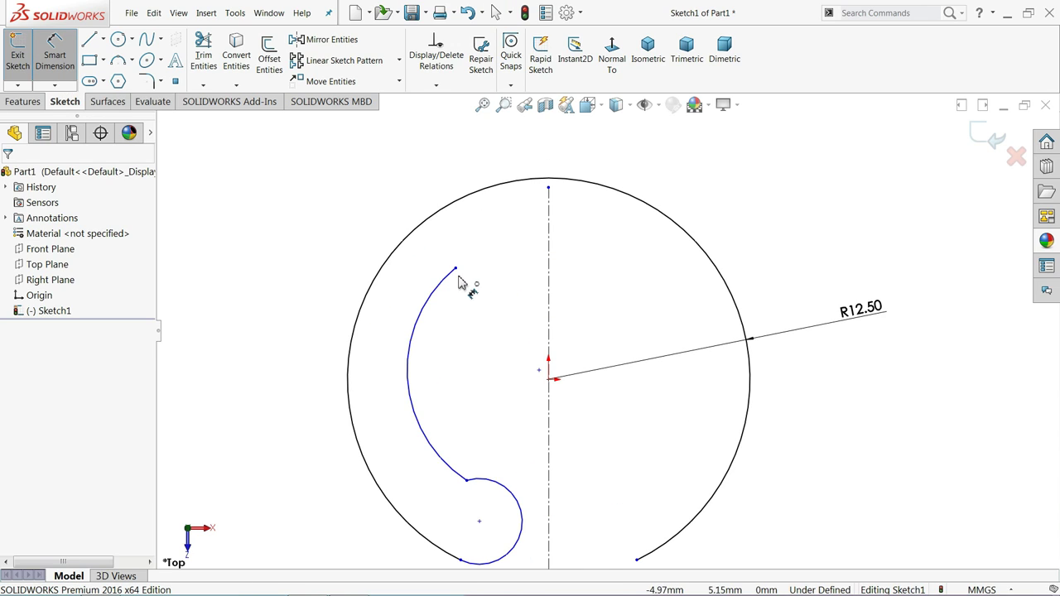
scroll(530, 357, "up", 2)
scroll(574, 475, "down", 3)
left_click(495, 368)
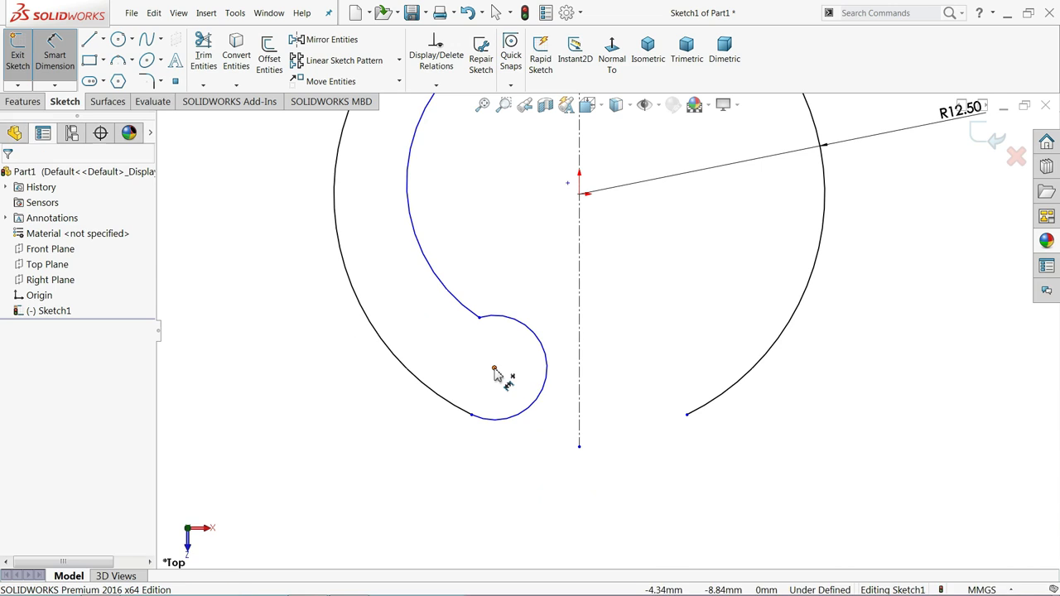
left_click(581, 383)
left_click(543, 482)
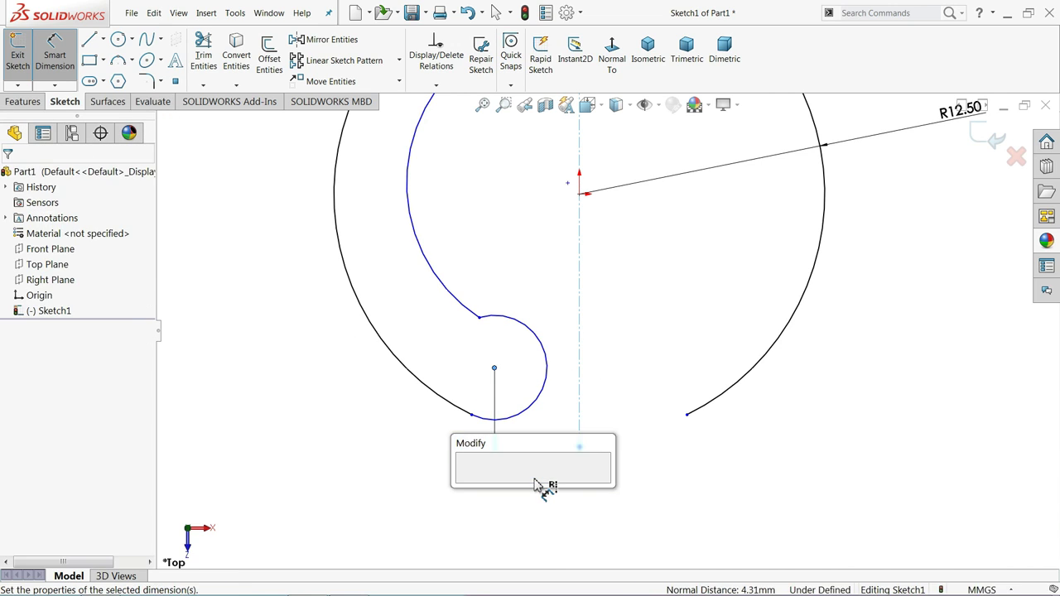
type("5")
key("Return")
left_click(509, 405)
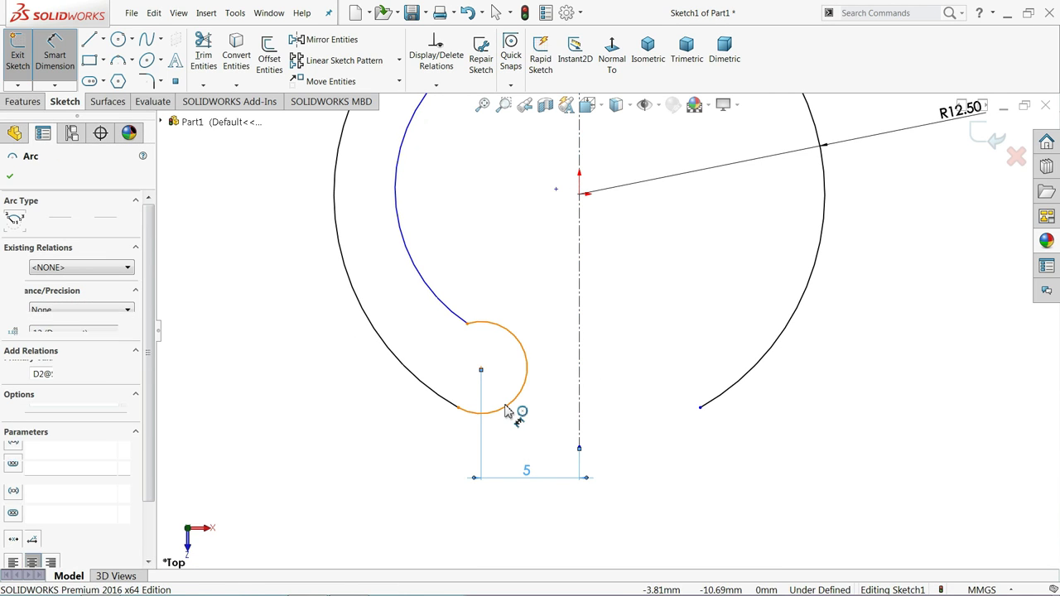
left_click(431, 464)
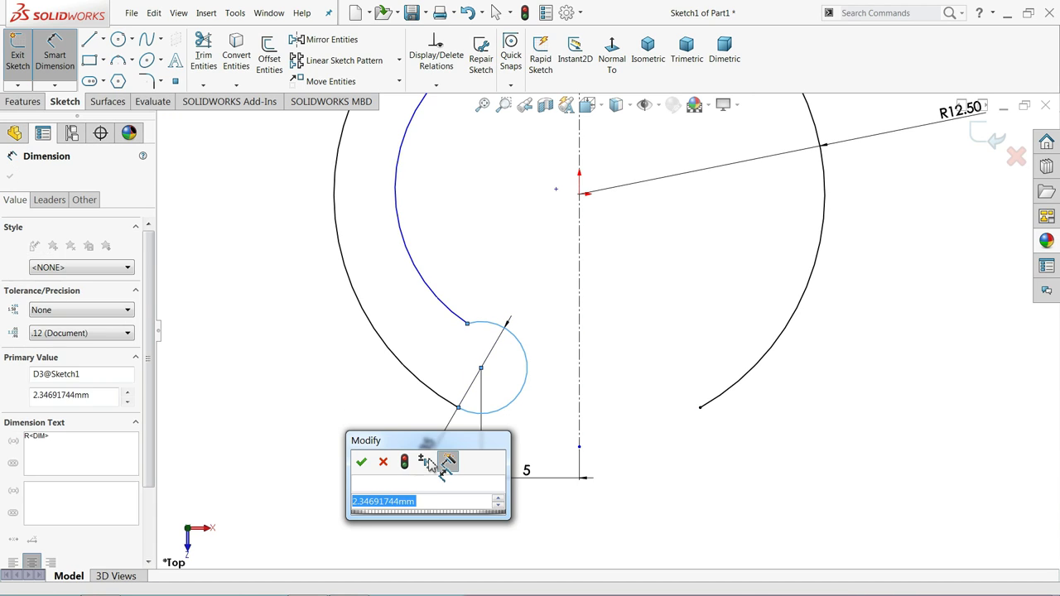
type("2.5")
key("Return")
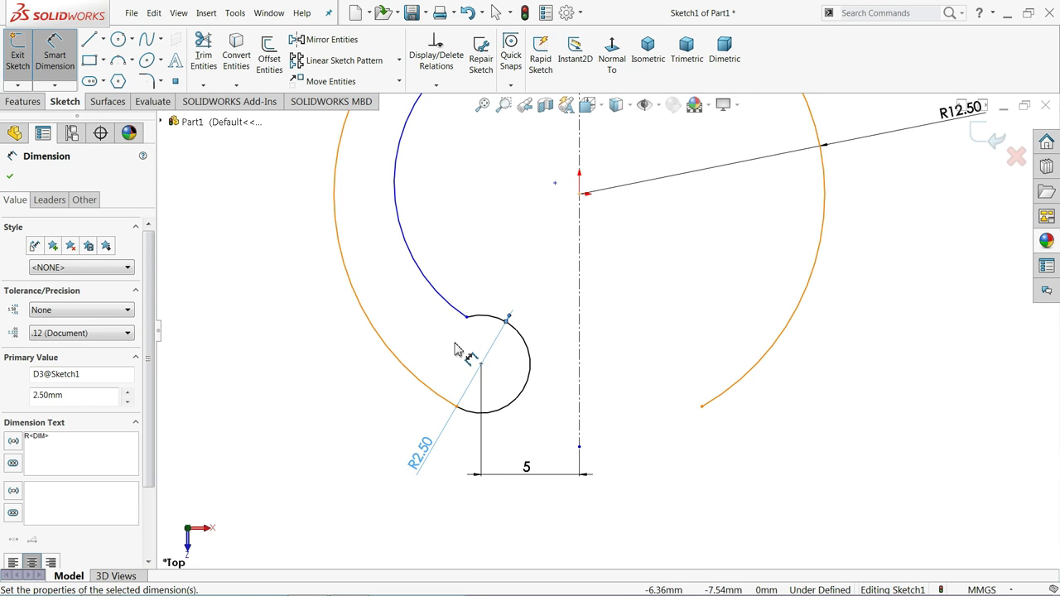
Step: Locate the long arc's upper endpoint 6 mm from the centreline and 6.5 mm above the origin
scroll(580, 237, "up", 3)
scroll(570, 205, "down", 2)
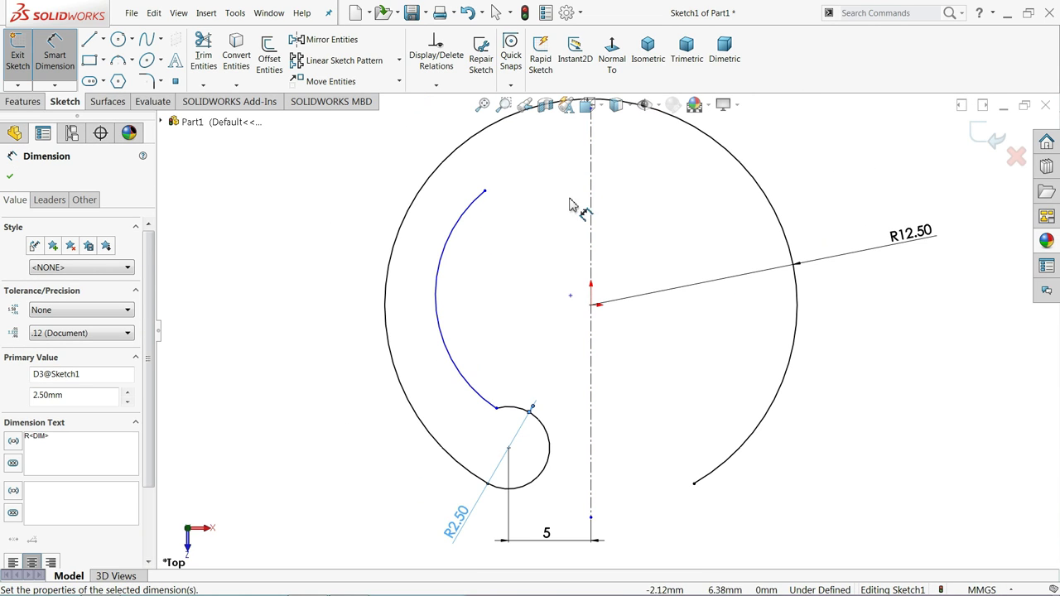
left_click(484, 191)
left_click(591, 206)
scroll(589, 211, "up", 3)
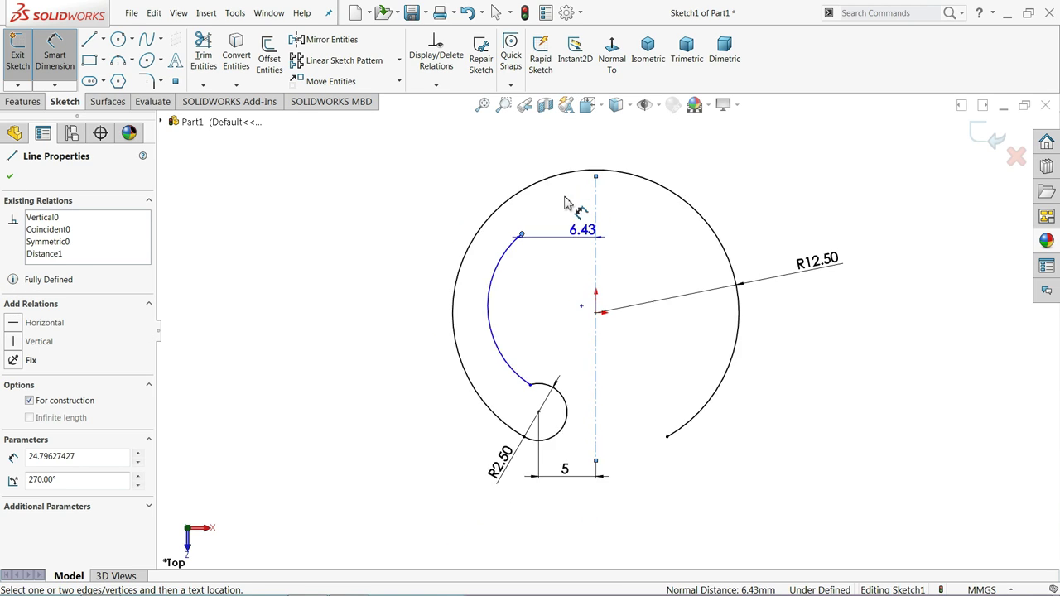
type("6")
key("Return")
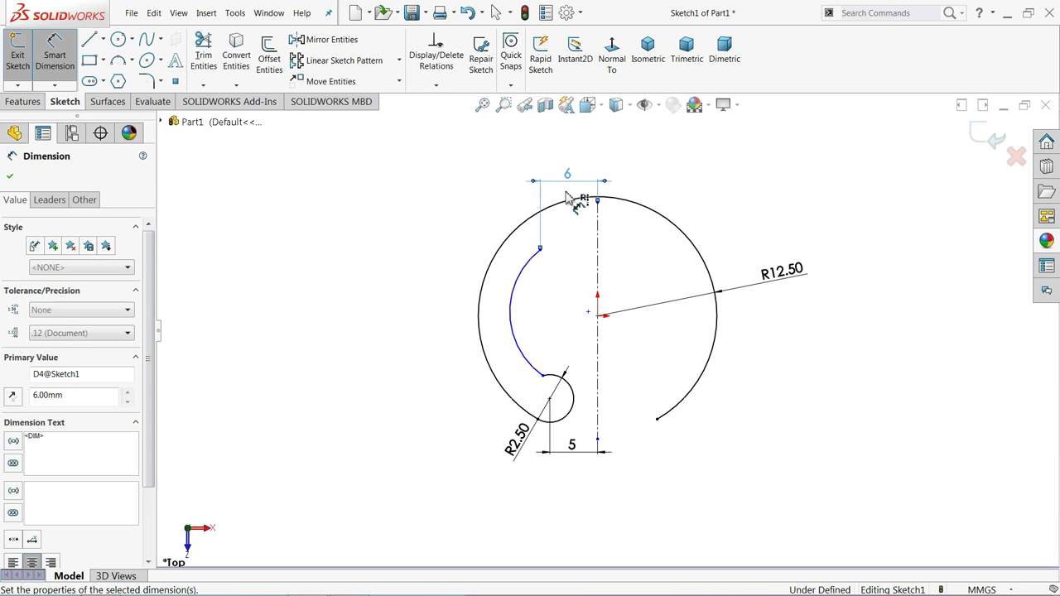
scroll(563, 257, "down", 5)
key("Escape")
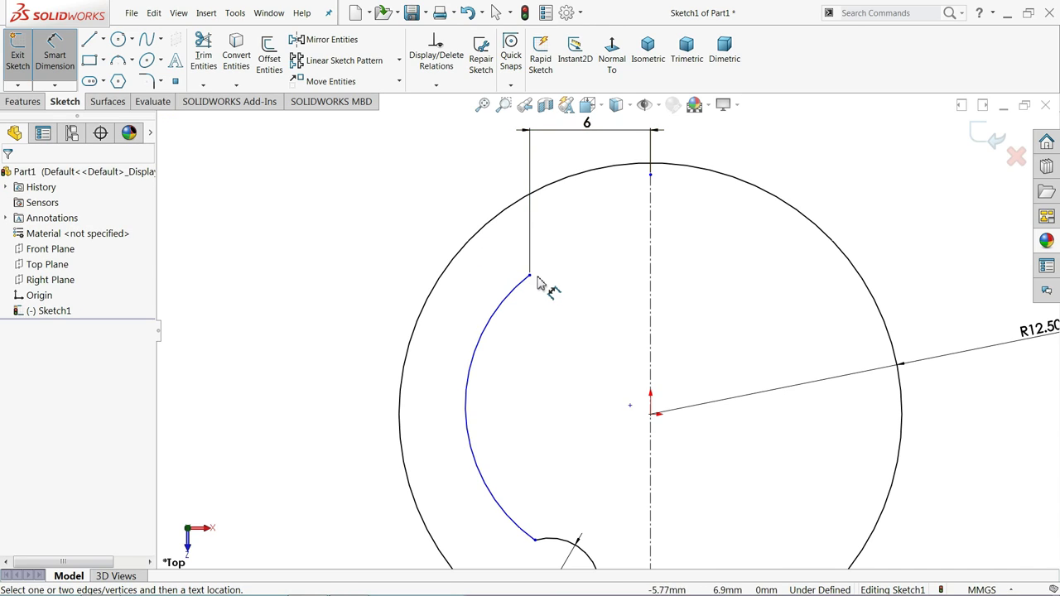
left_click(529, 277)
left_click(650, 414)
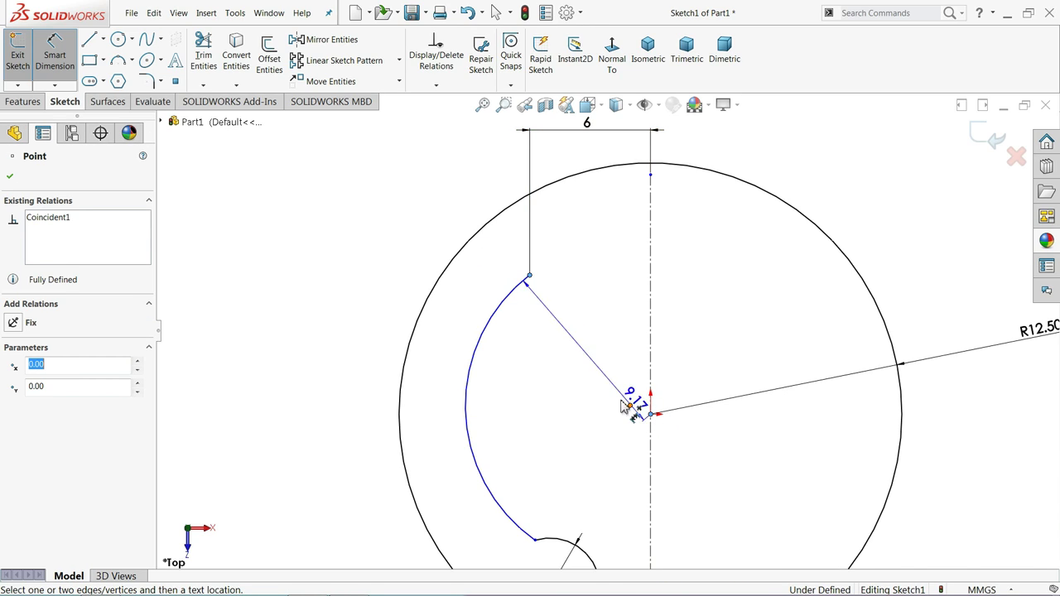
left_click(346, 357)
type("6.5")
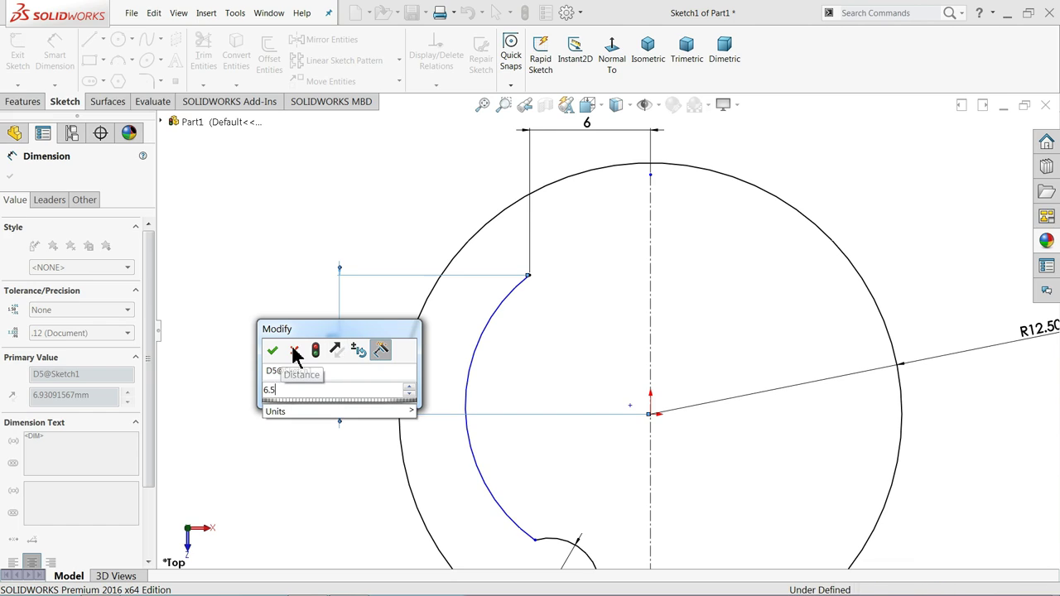
left_click(272, 350)
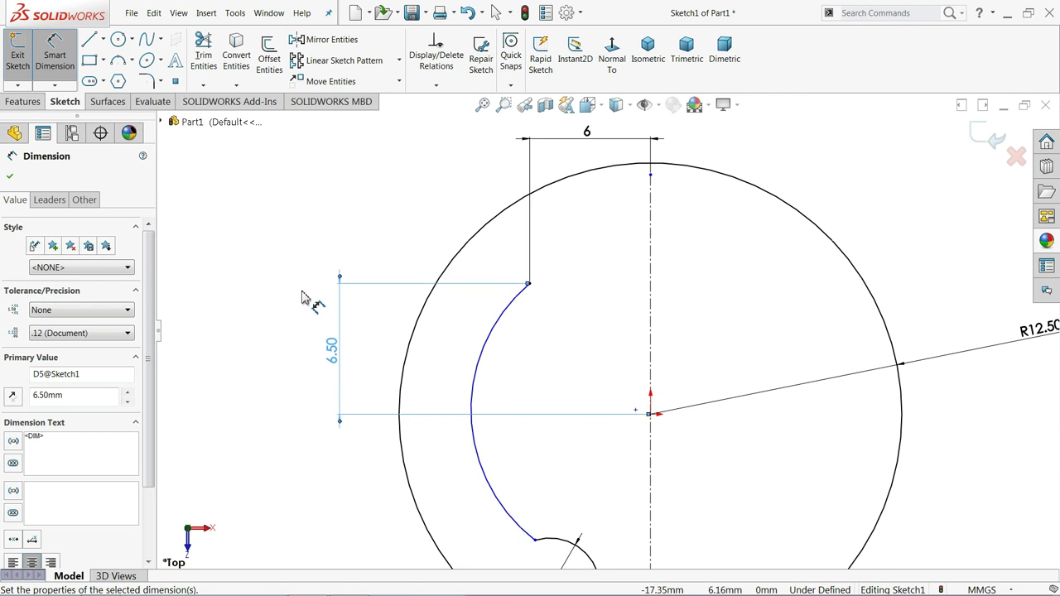
left_click(55, 55)
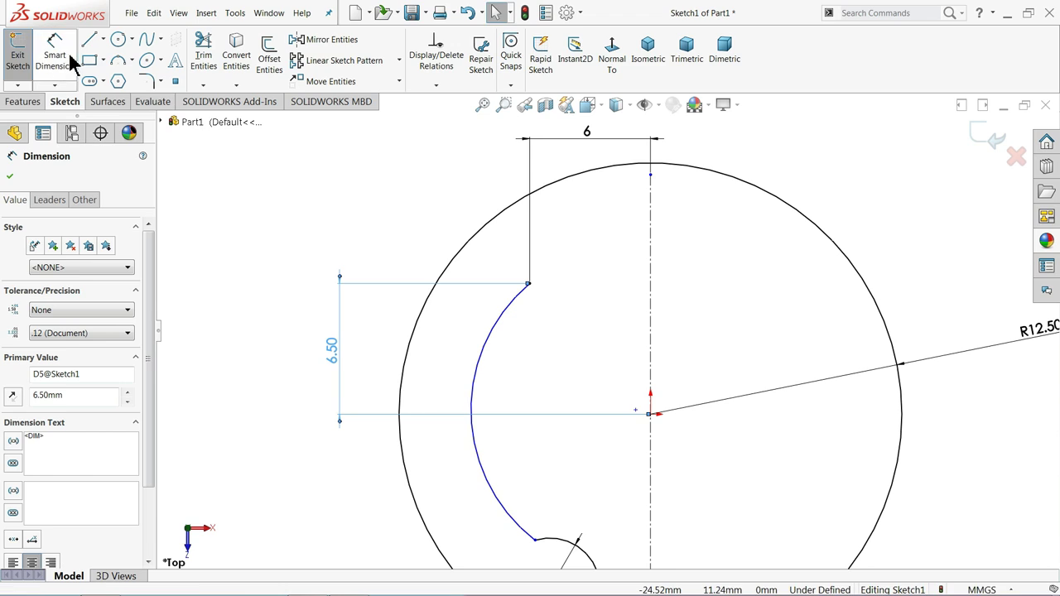
Step: Draw a small three-point end-cap arc off the long arc's upper end
left_click(120, 67)
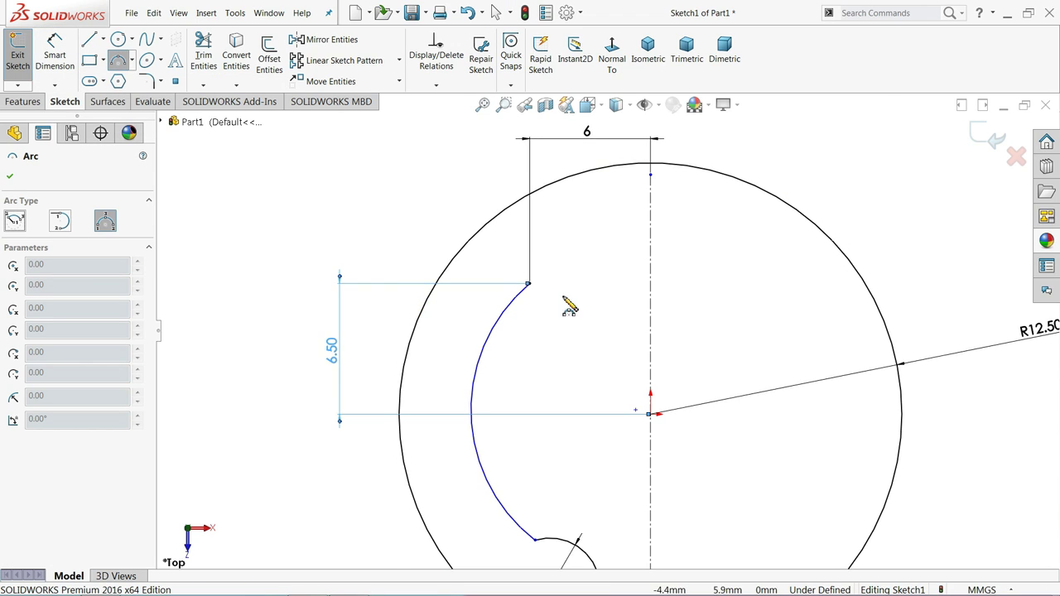
scroll(528, 287, "down", 3)
left_click(503, 275)
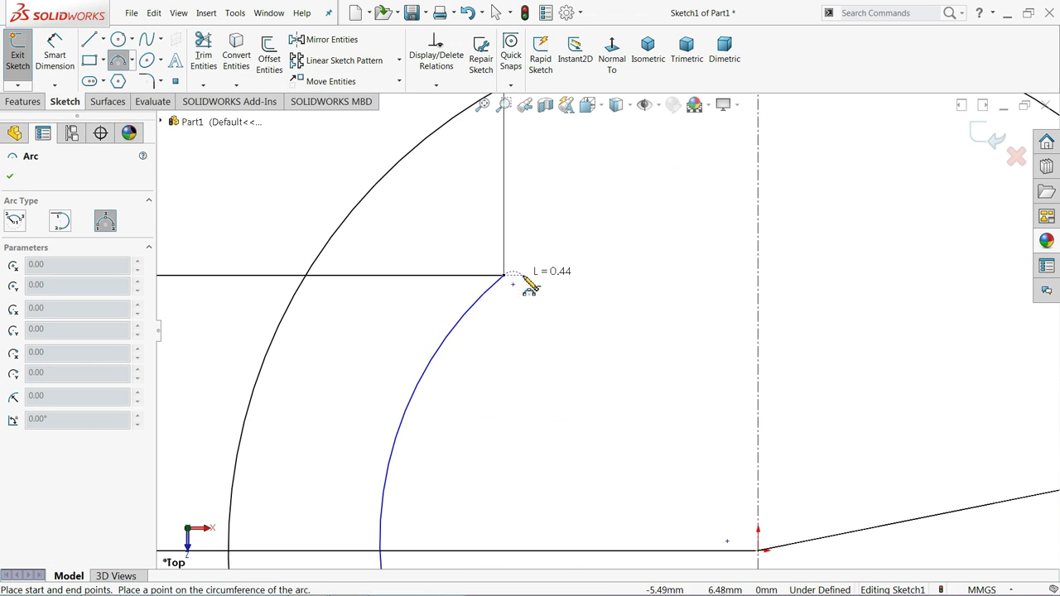
left_click(575, 323)
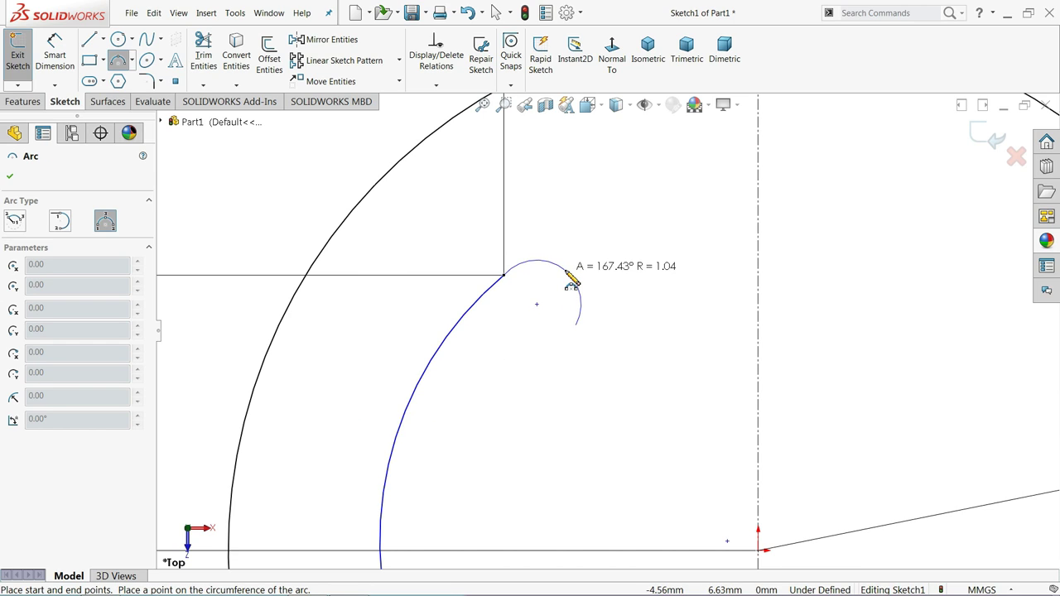
left_click(571, 284)
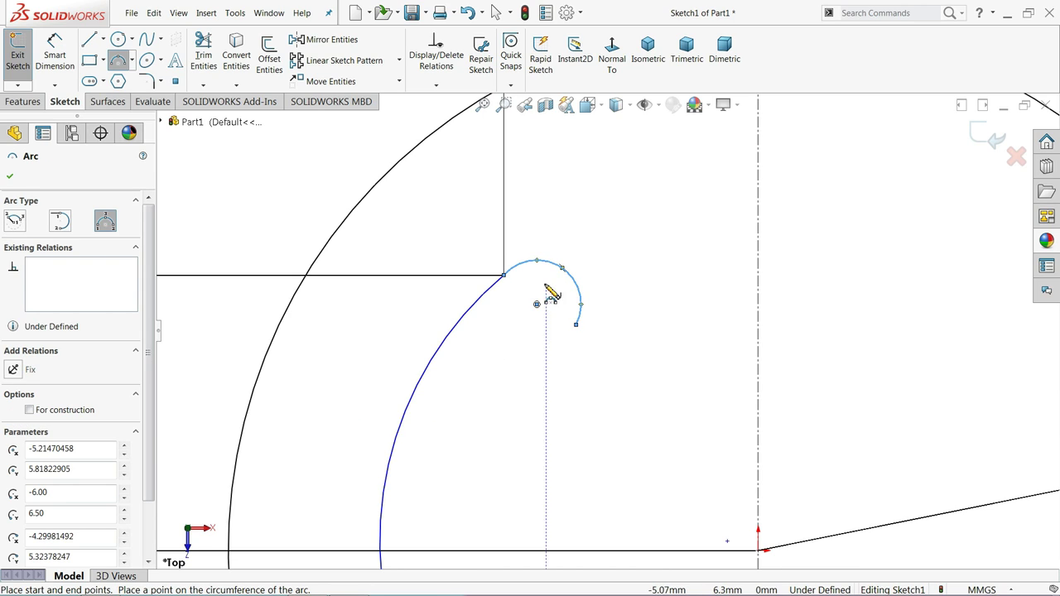
right_click(270, 185)
left_click(300, 192)
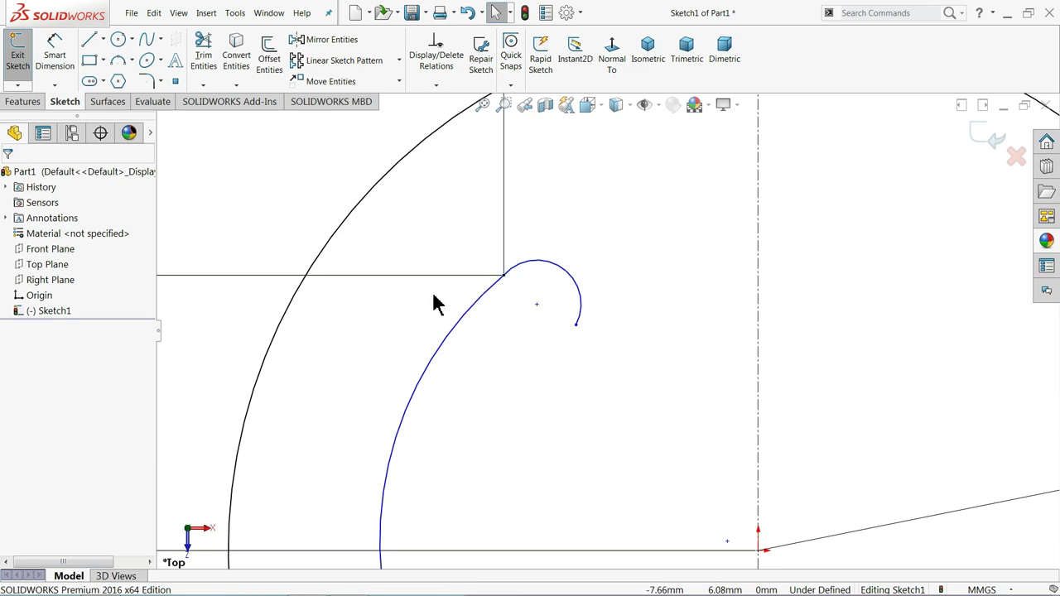
Step: Draw the slot's inner three-point arc starting from the end cap's free endpoint
left_click(119, 58)
key("f")
scroll(682, 450, "down", 2)
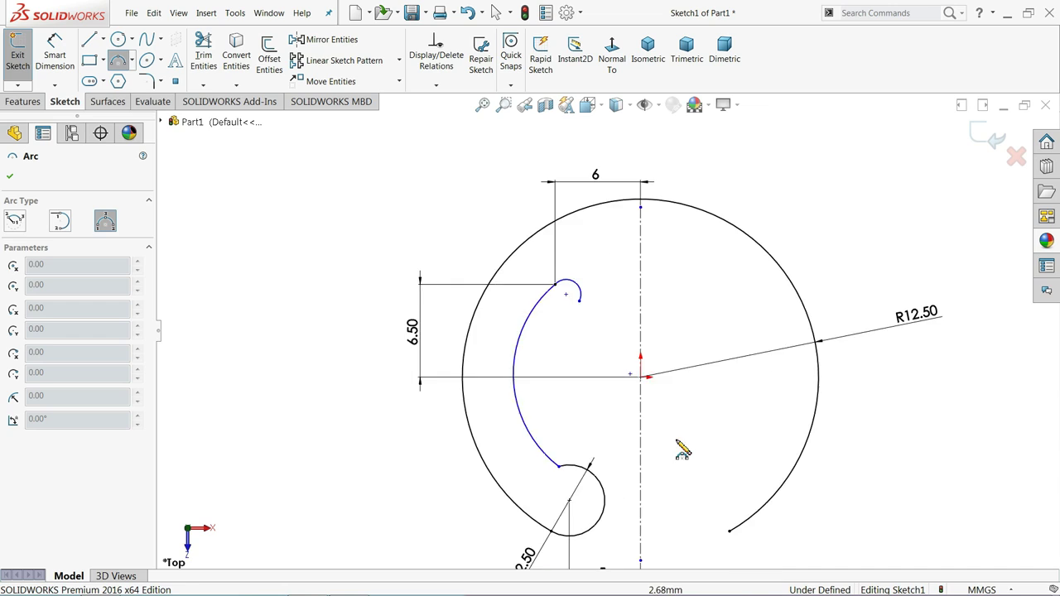
scroll(679, 439, "down", 1)
scroll(592, 335, "down", 2)
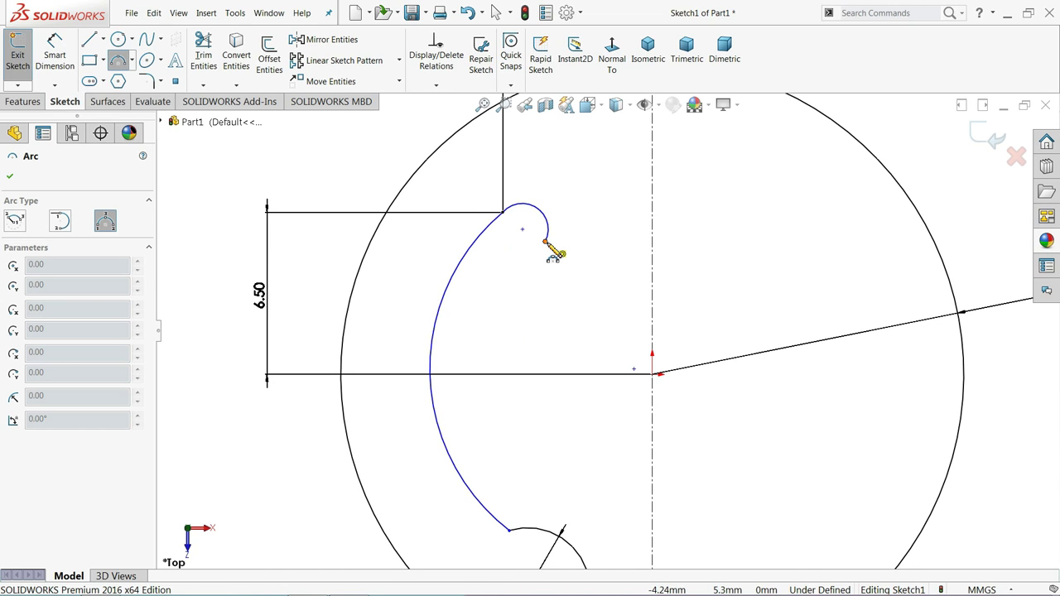
left_click(546, 241)
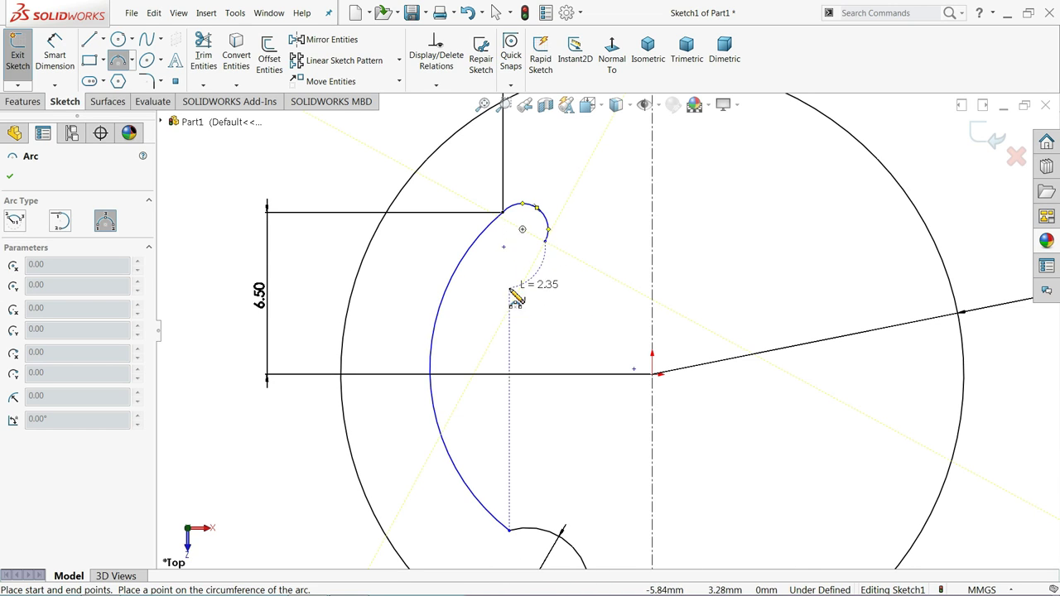
left_click(515, 448)
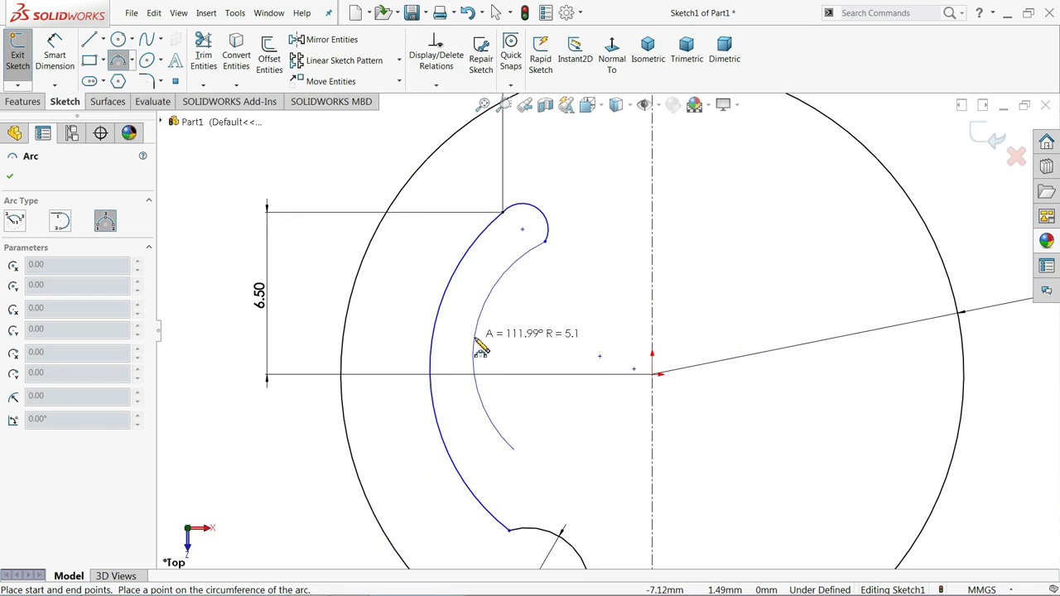
left_click(482, 342)
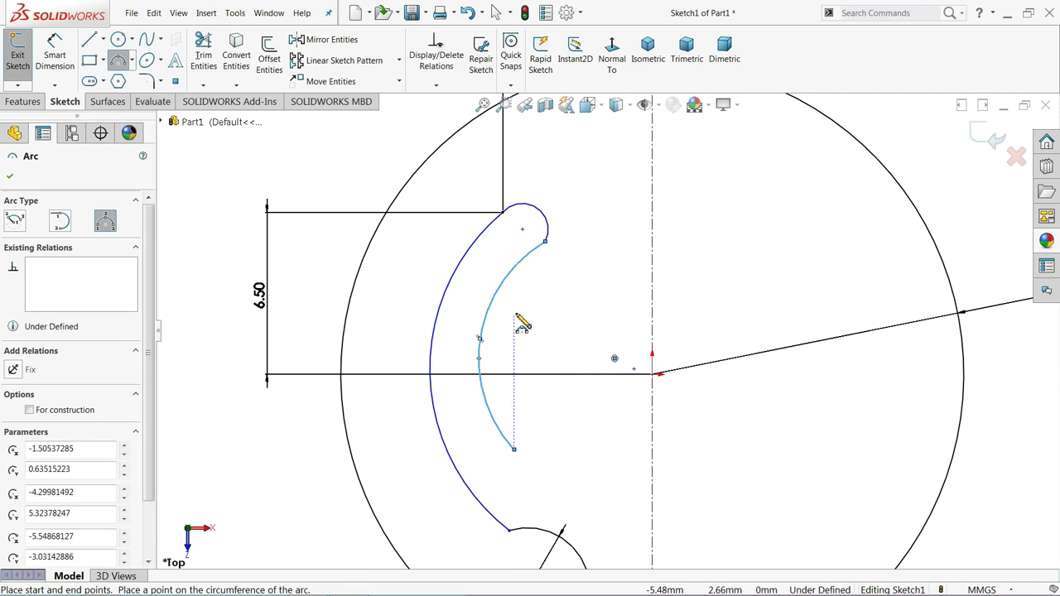
right_click(332, 149)
left_click(358, 161)
scroll(531, 212, "down", 2)
scroll(542, 231, "down", 1)
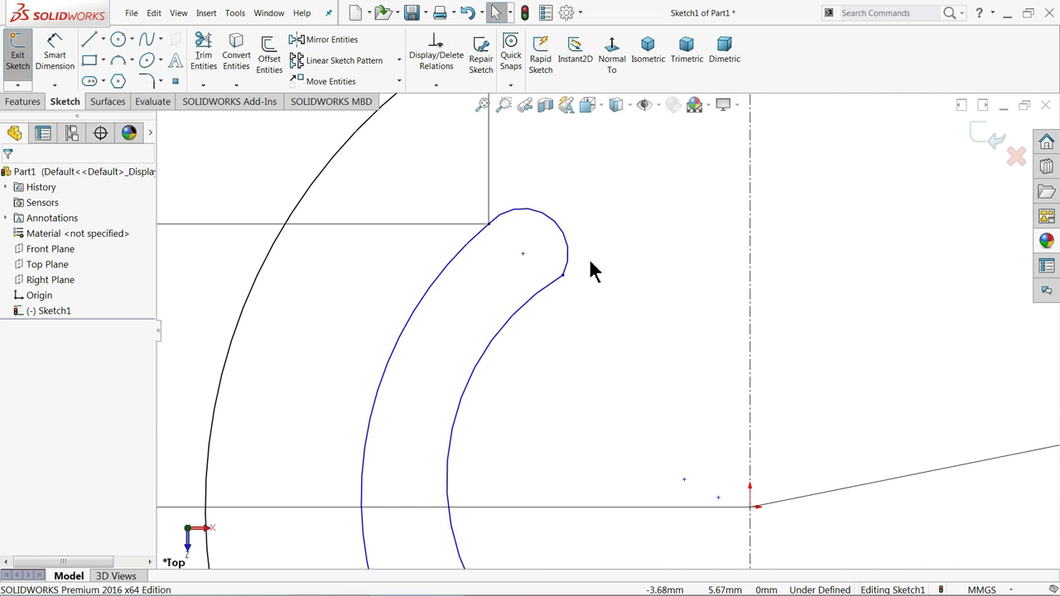
Step: Make the end-cap arc tangent to both the inner and outer slot arcs
left_click(540, 294)
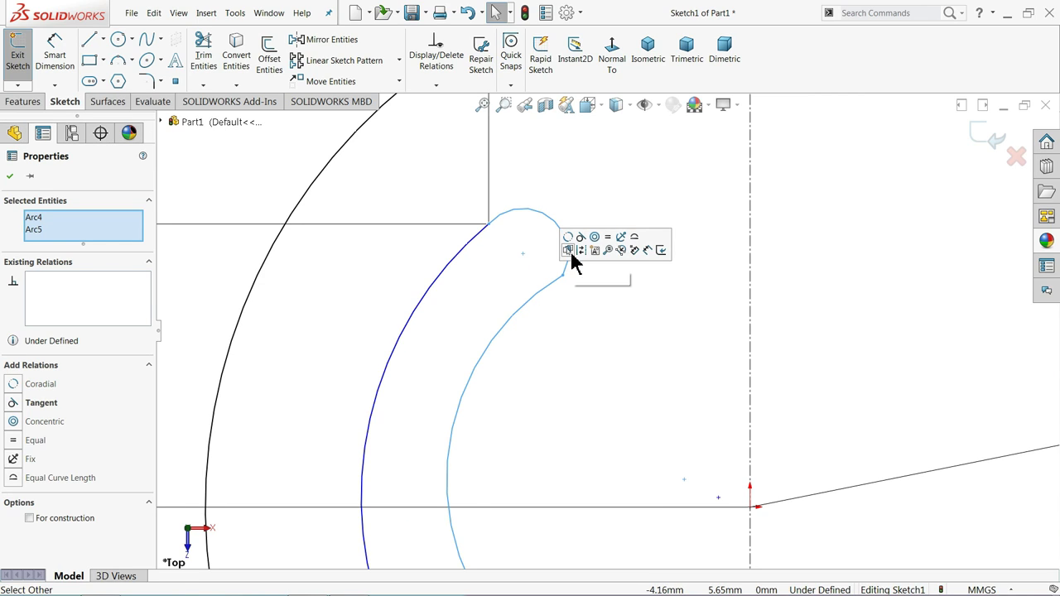
left_click(506, 208)
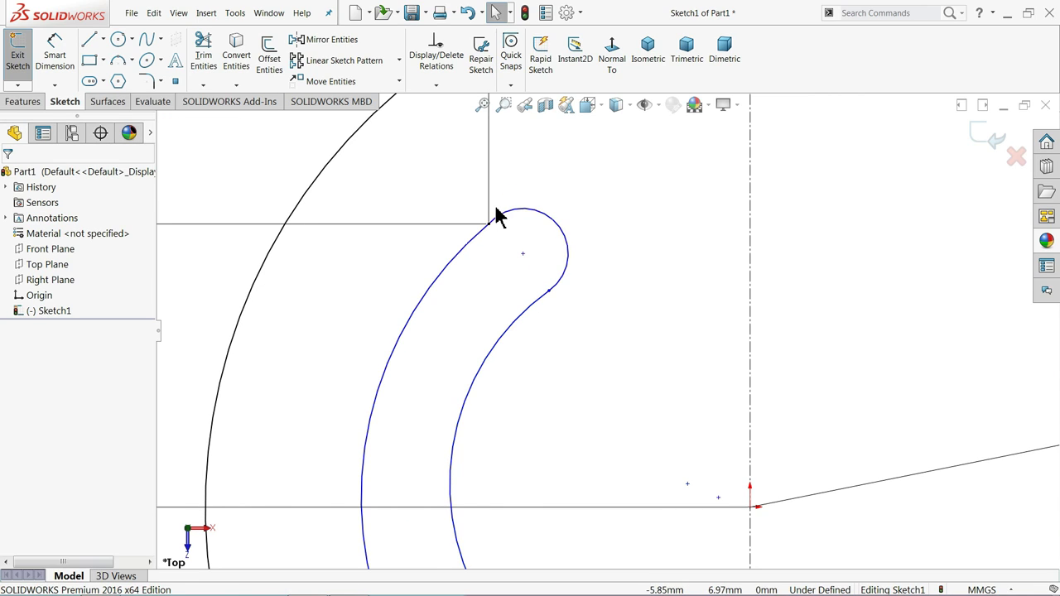
left_click(479, 241)
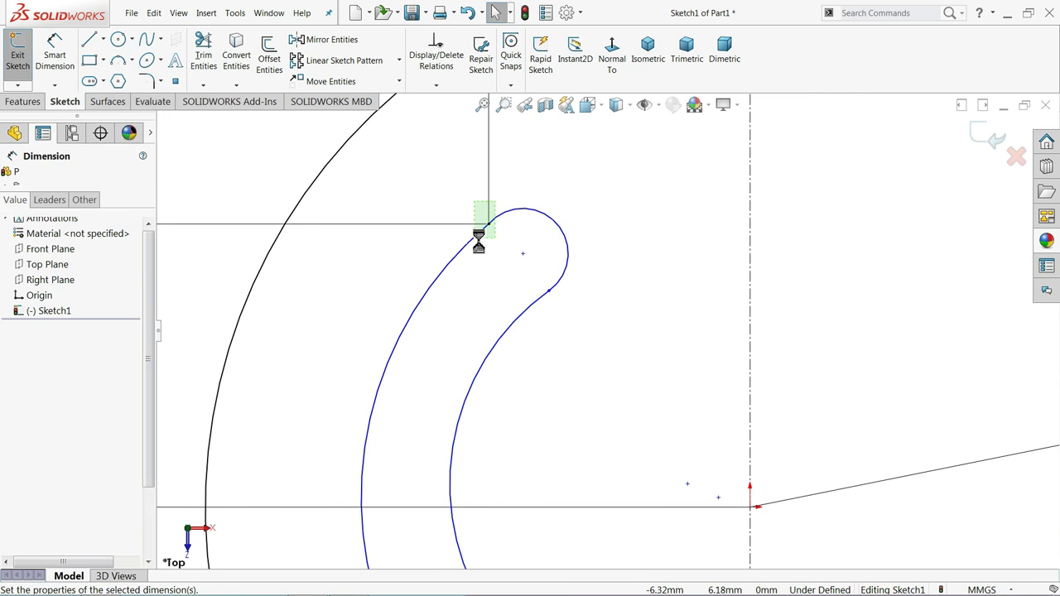
left_click(536, 190)
left_click(477, 241)
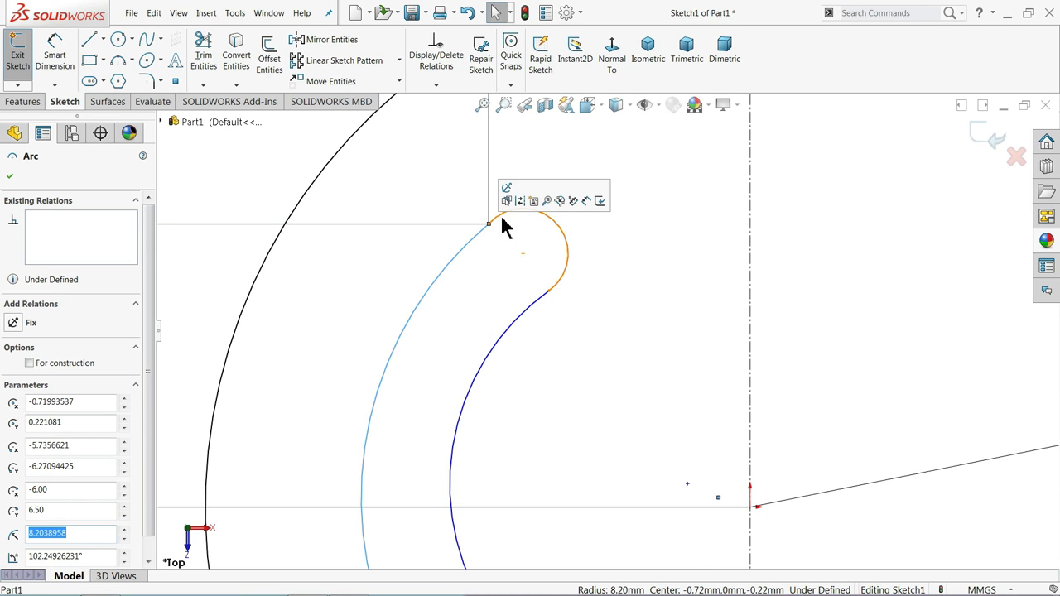
left_click(505, 220, "ctrl")
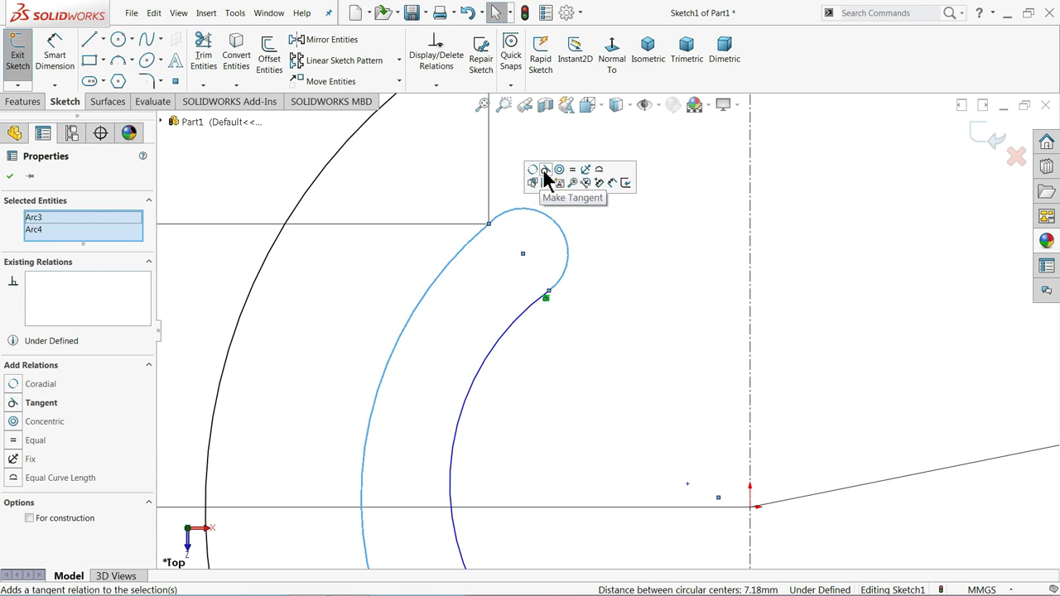
left_click(588, 256)
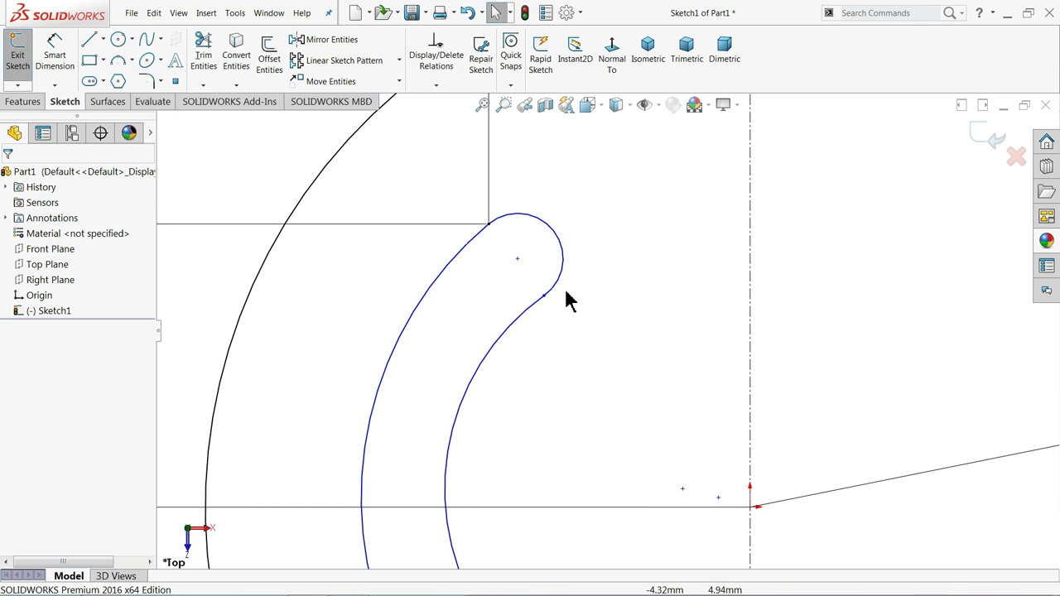
left_click(544, 304)
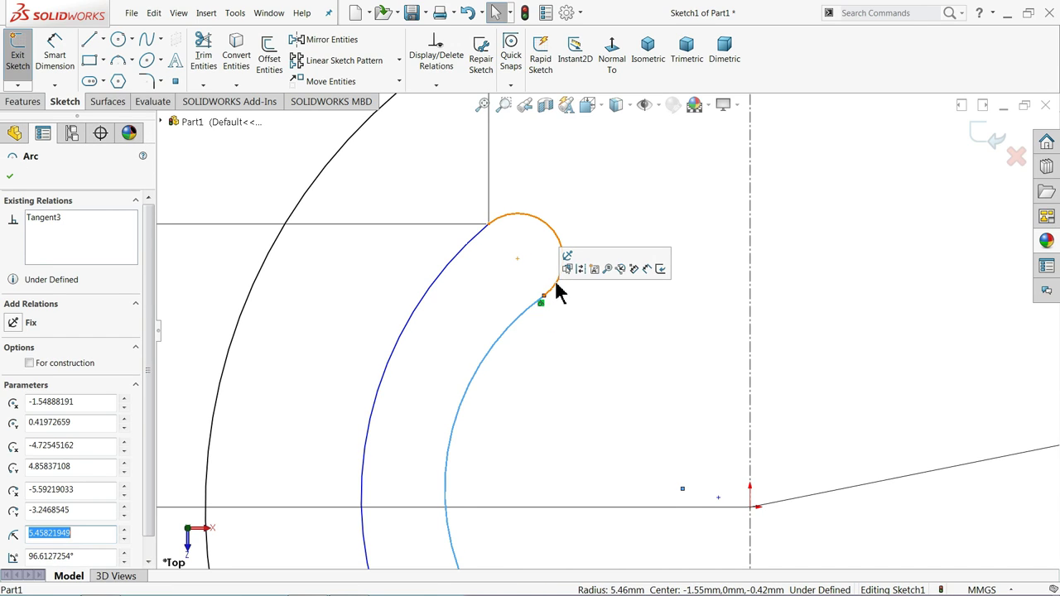
left_click(537, 256)
scroll(558, 286, "up", 3)
Step: Merge the two slot arcs' centre points beside the origin into one shared point
scroll(657, 389, "up", 2)
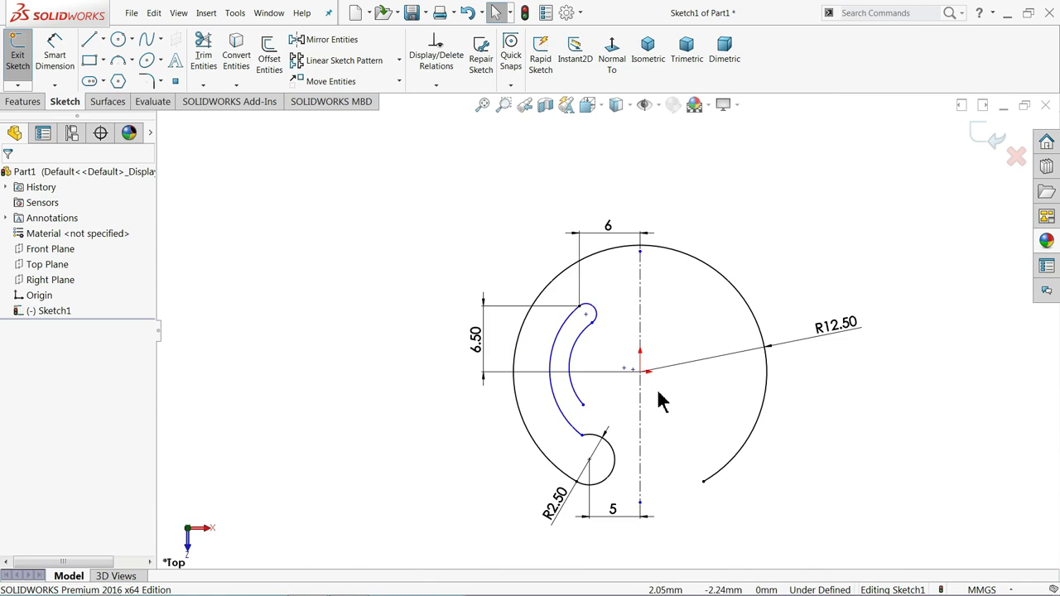
scroll(654, 412, "down", 2)
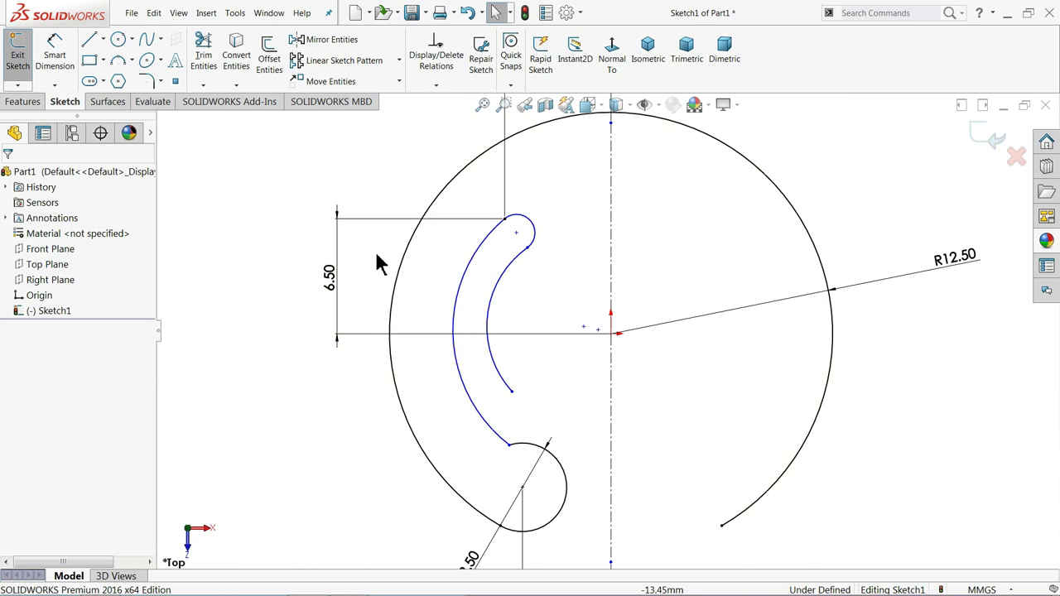
scroll(551, 344, "down", 2)
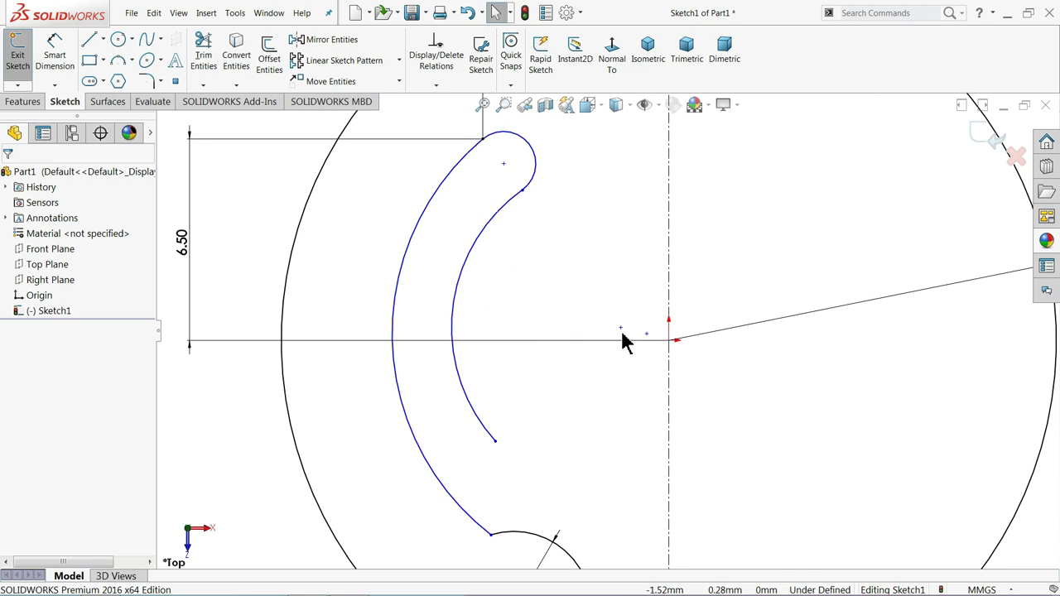
left_click(621, 329)
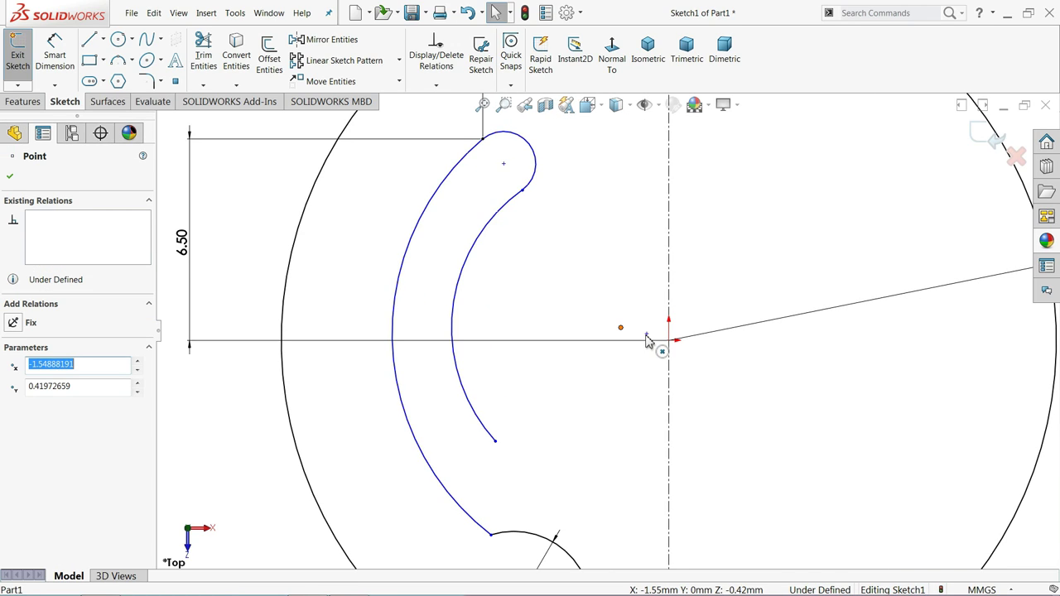
left_click(647, 335, "ctrl")
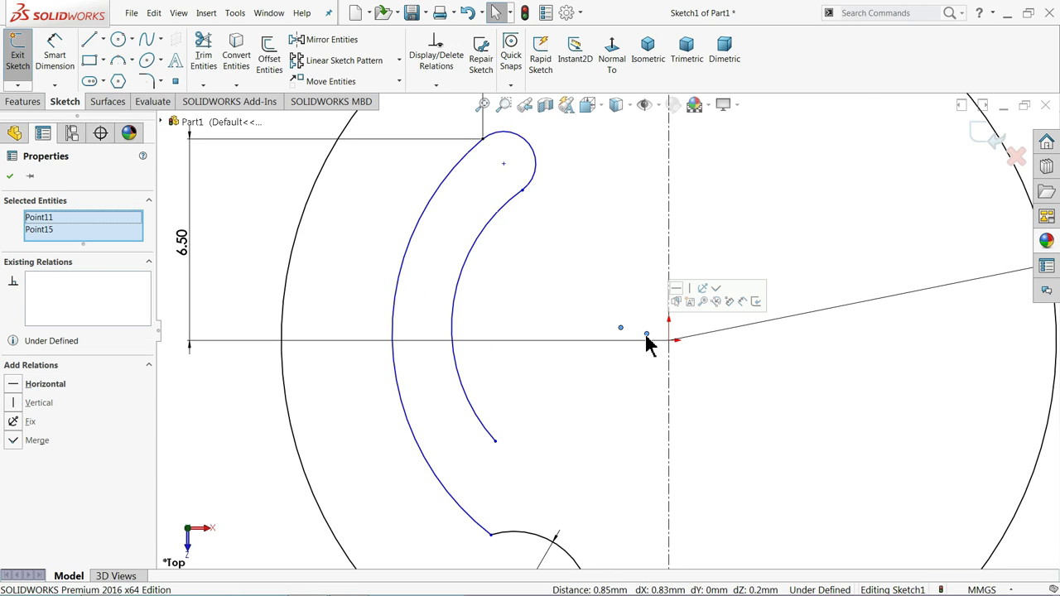
left_click(717, 289)
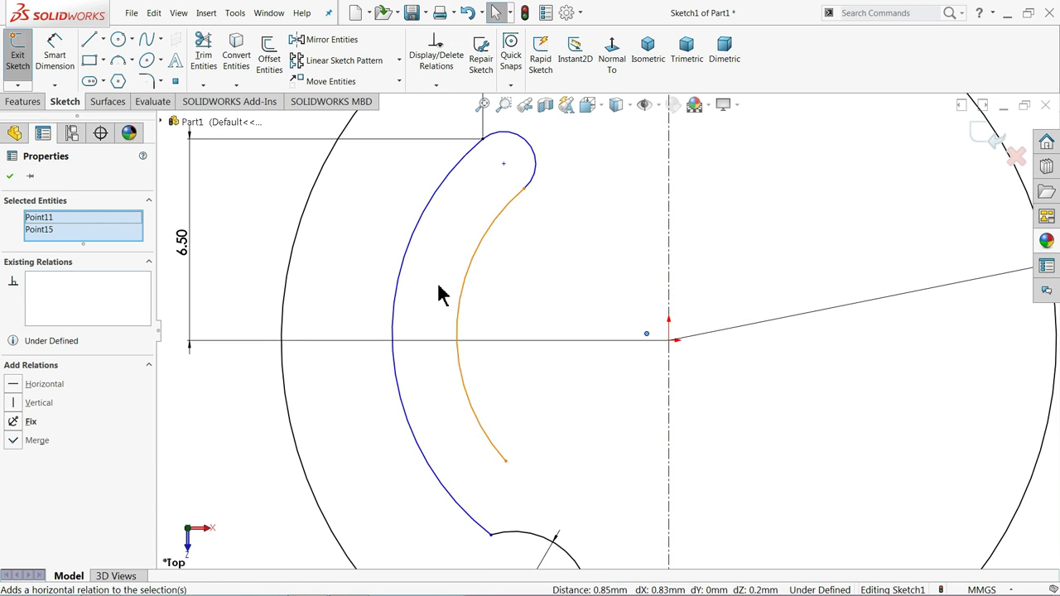
key("z")
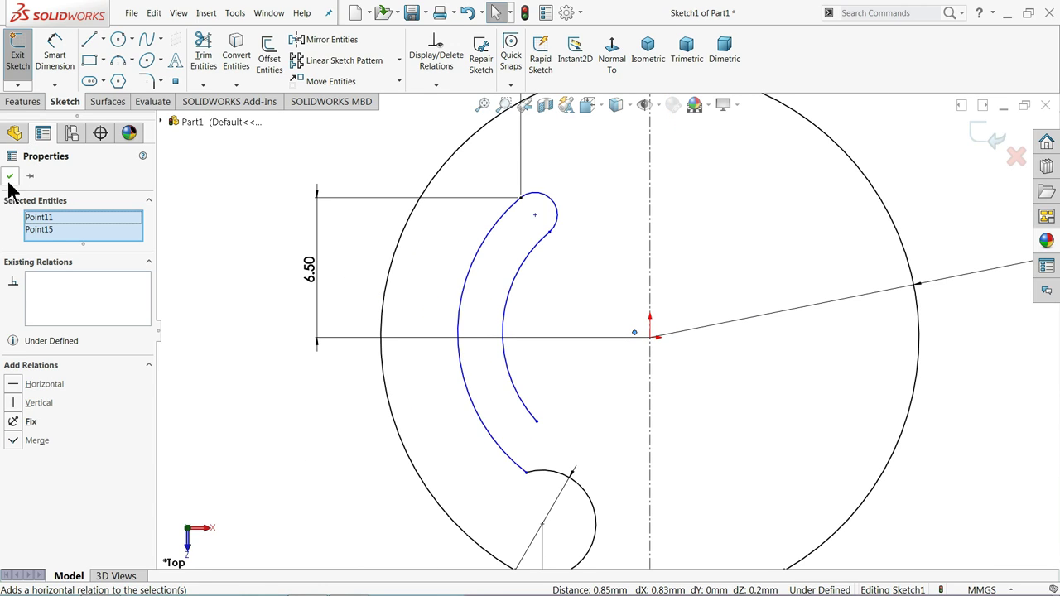
left_click(9, 176)
left_click(55, 54)
Step: Dimension the end-cap arc to radius 1 and the outer slot arc to radius 8.5
key("z")
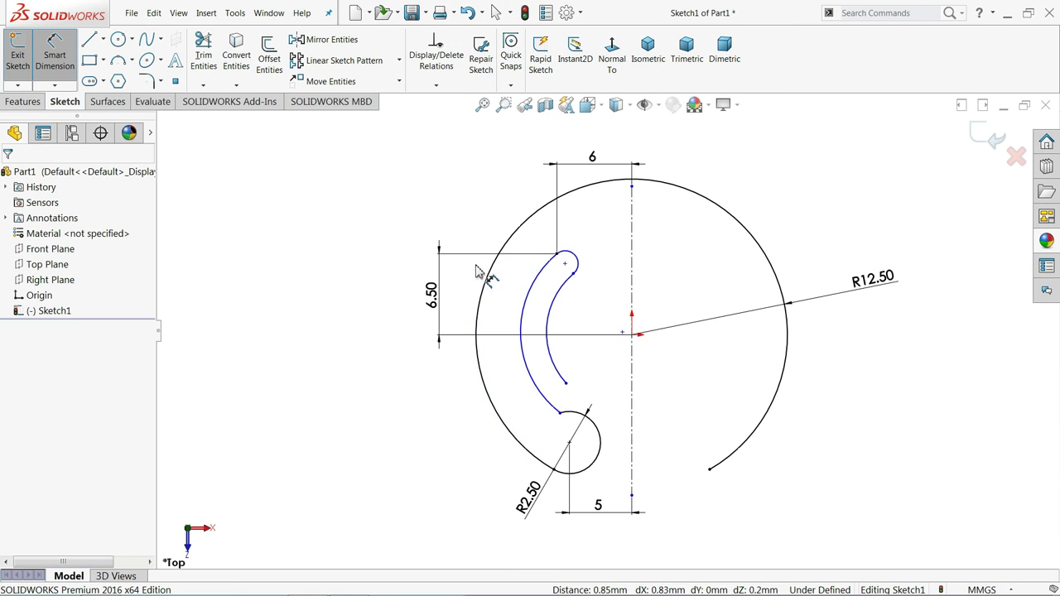
scroll(586, 272, "down", 3)
left_click(571, 270)
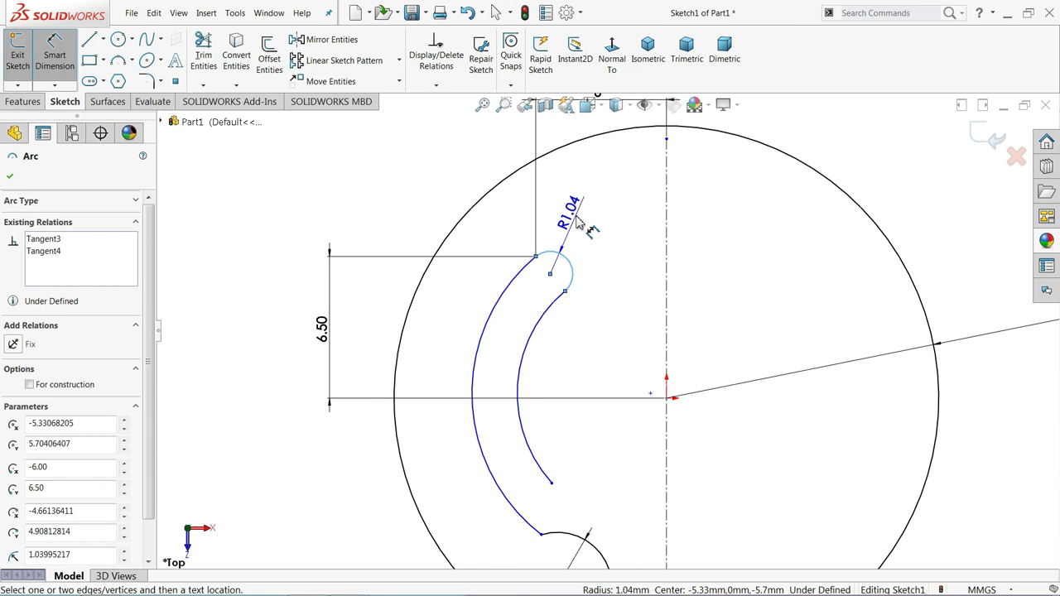
left_click(582, 173)
left_click(509, 219)
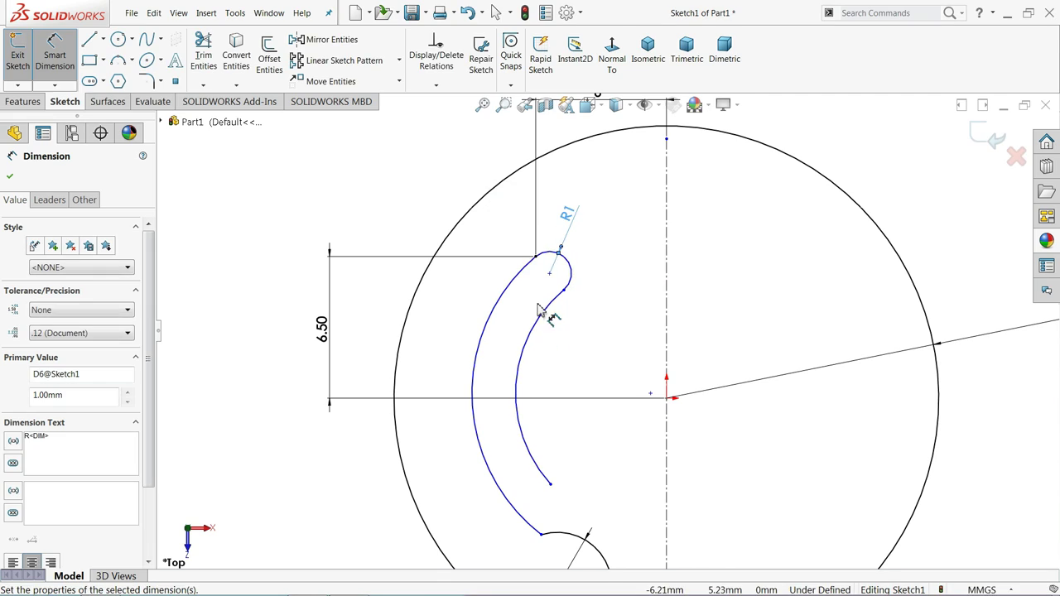
scroll(588, 372, "up", 2)
scroll(588, 373, "down", 3)
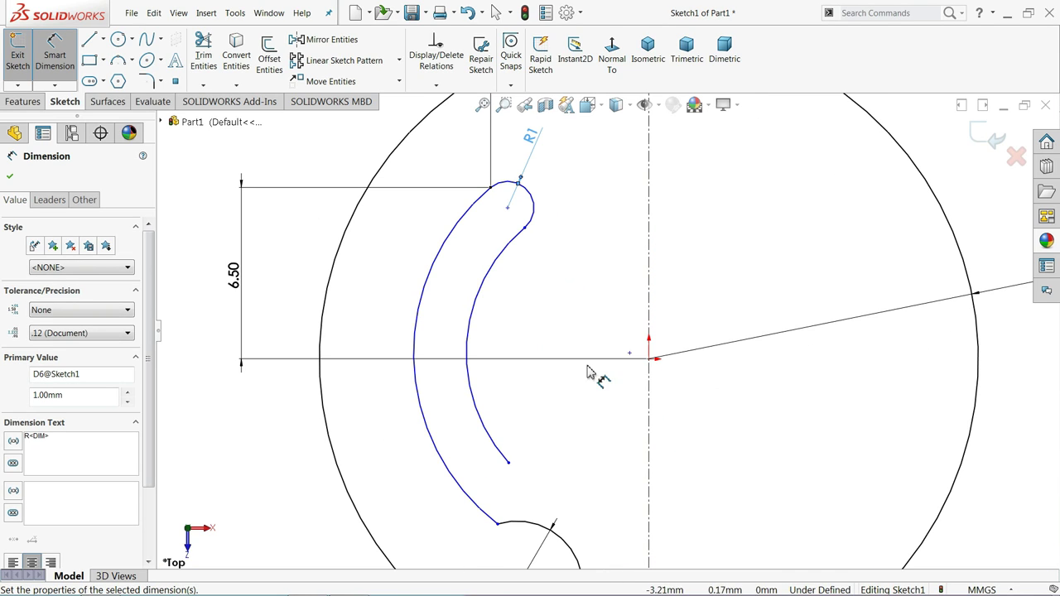
left_click(432, 290)
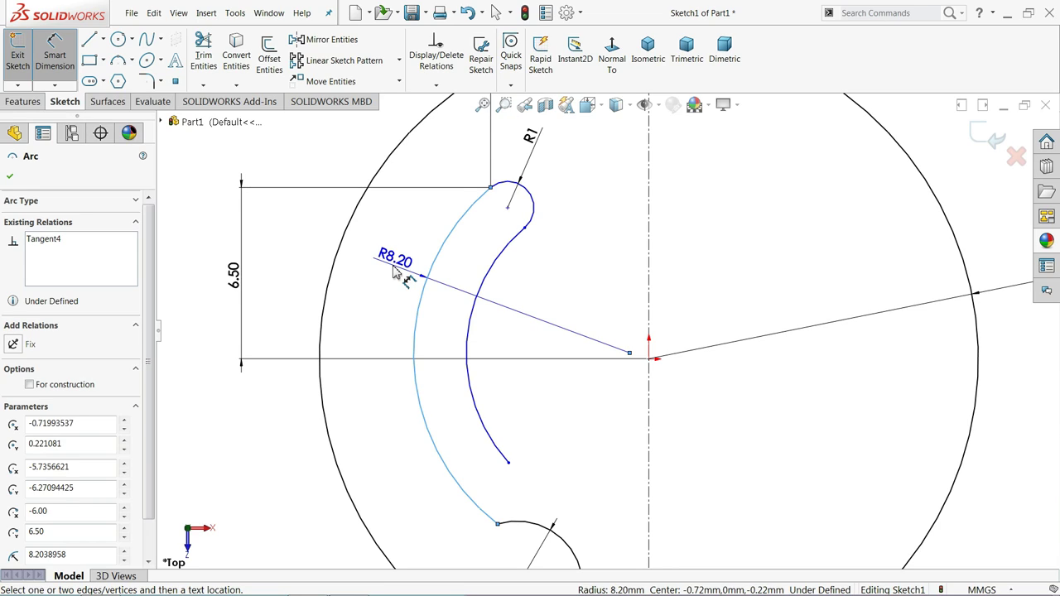
left_click(392, 274)
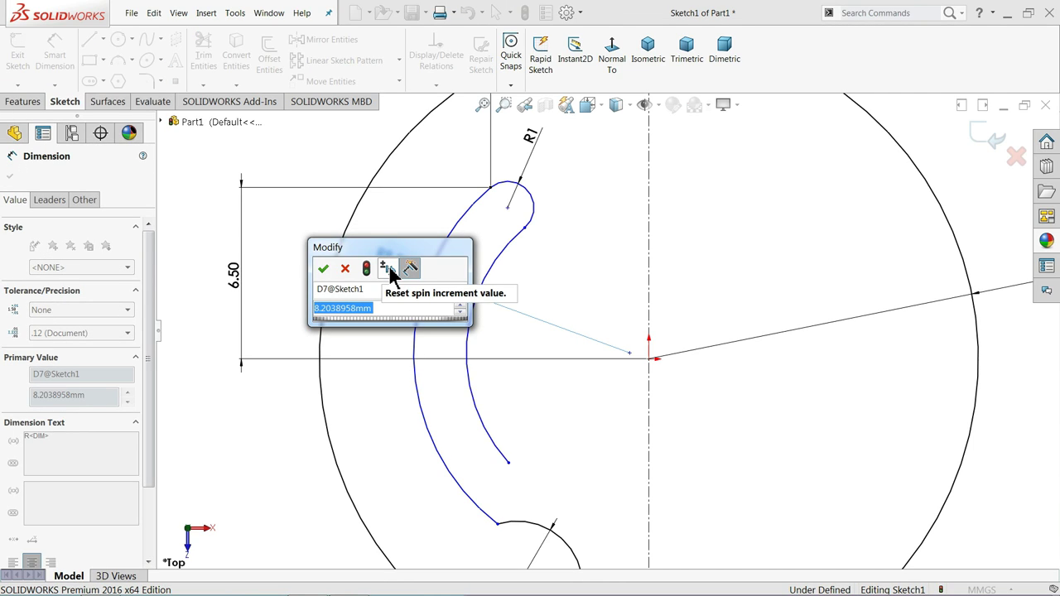
type("8.5")
key("Return")
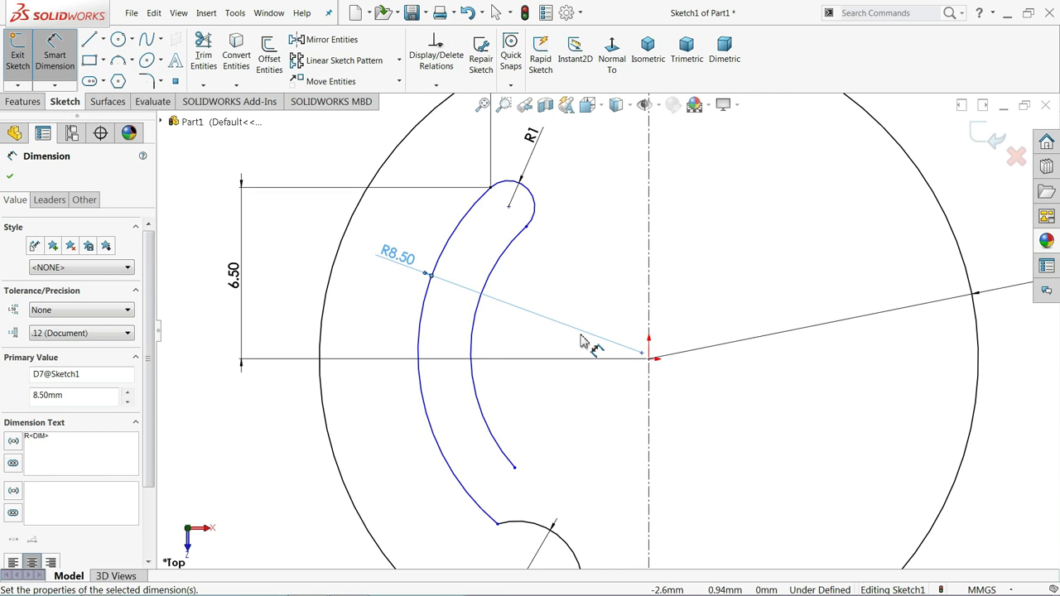
scroll(549, 325, "up", 3)
scroll(627, 367, "up", 2)
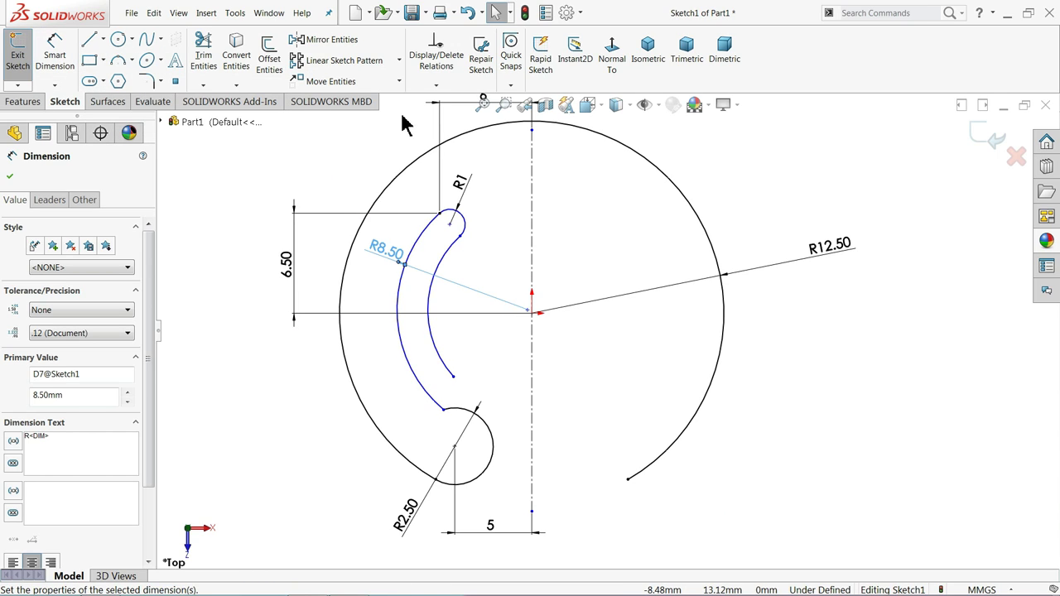
Step: Mirror the end-cap, inner, outer and R2.50 slot arcs (Arc2–Arc5) about the vertical centreline
left_click(323, 40)
left_click(462, 217)
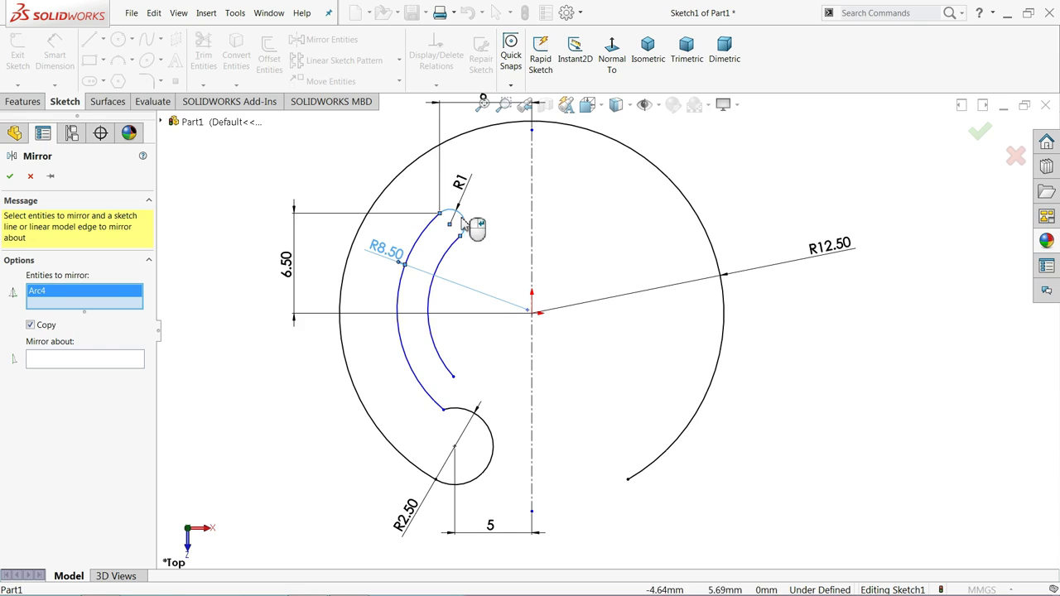
left_click(455, 242)
left_click(418, 243)
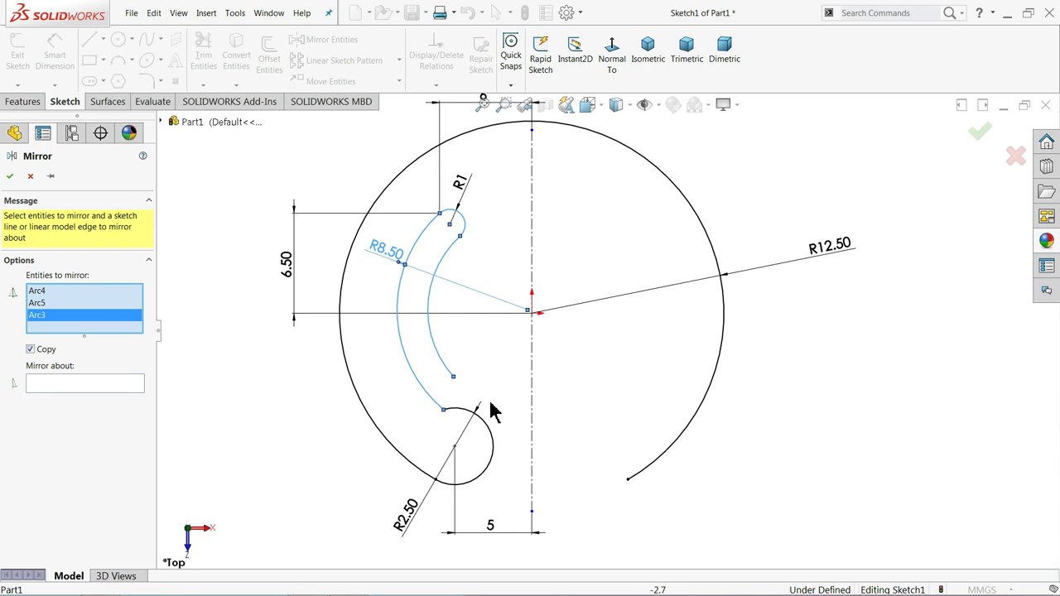
left_click(497, 441)
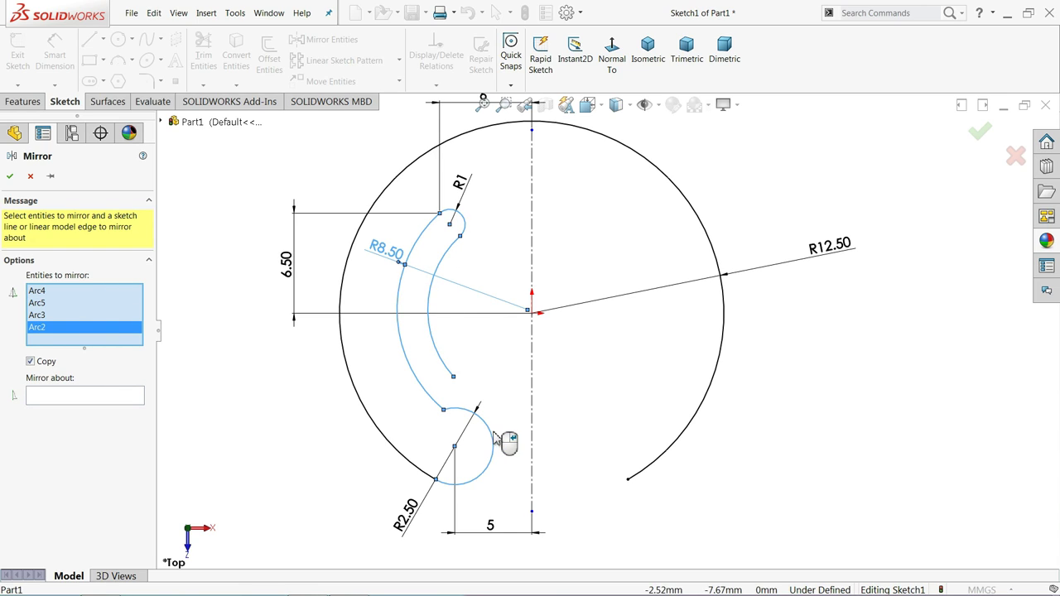
left_click(90, 396)
left_click(535, 276)
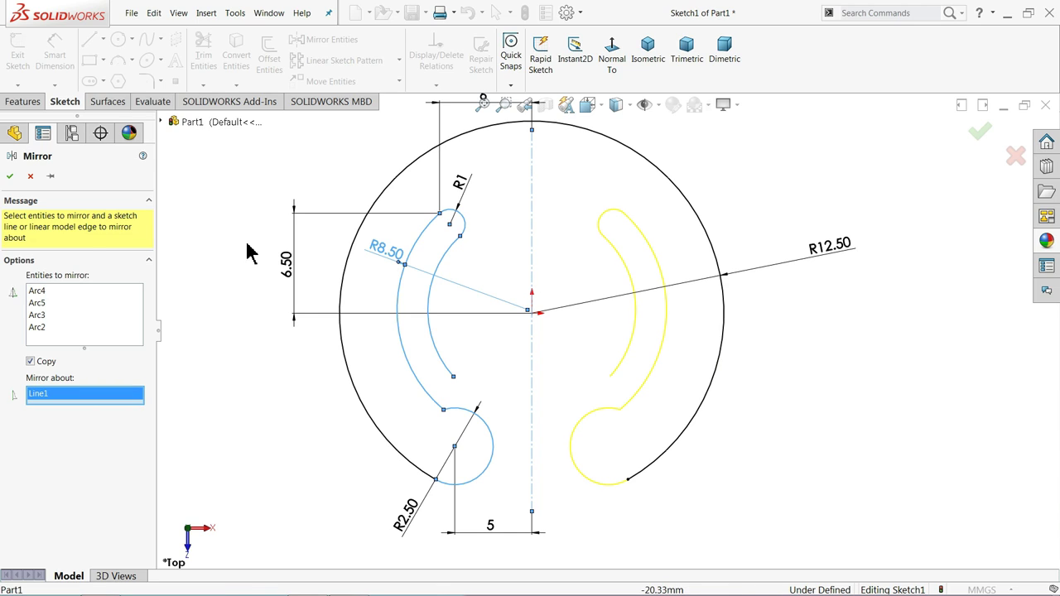
left_click(9, 178)
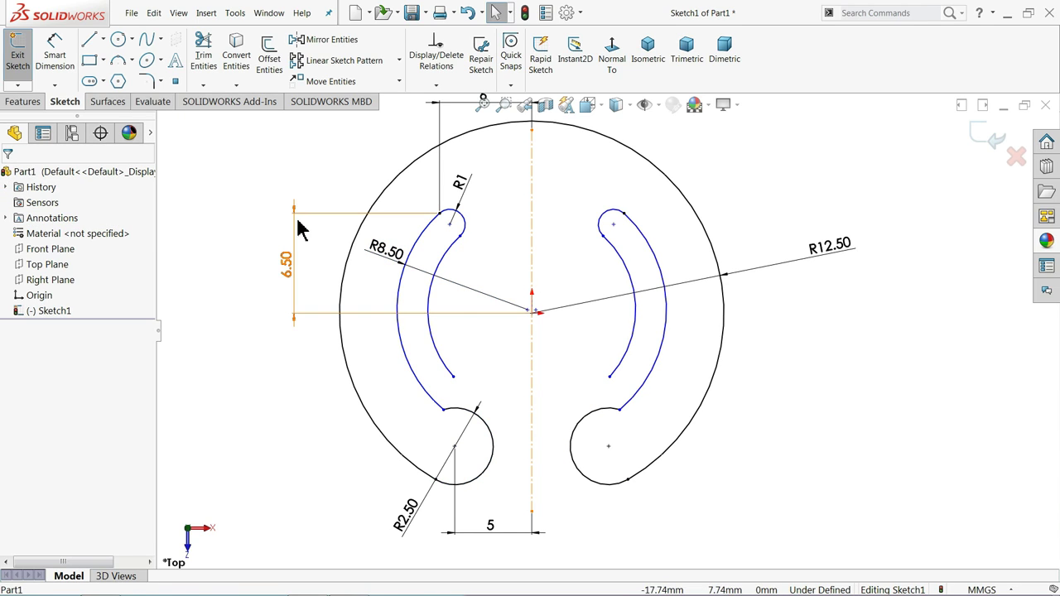
Step: Draw a horizontal line joining the left and right inner arcs
left_click(86, 41)
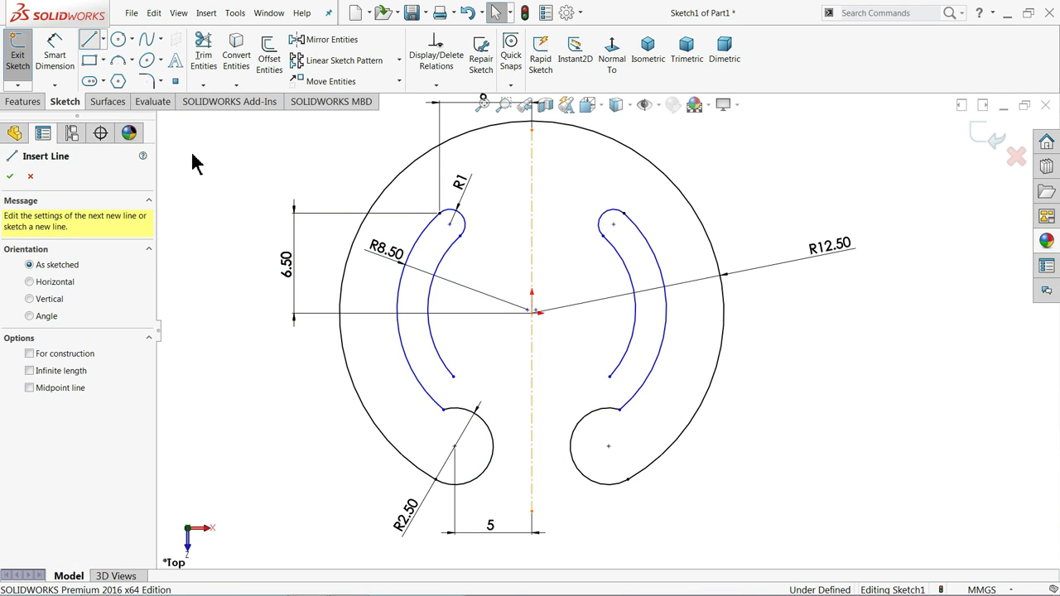
left_click(454, 378)
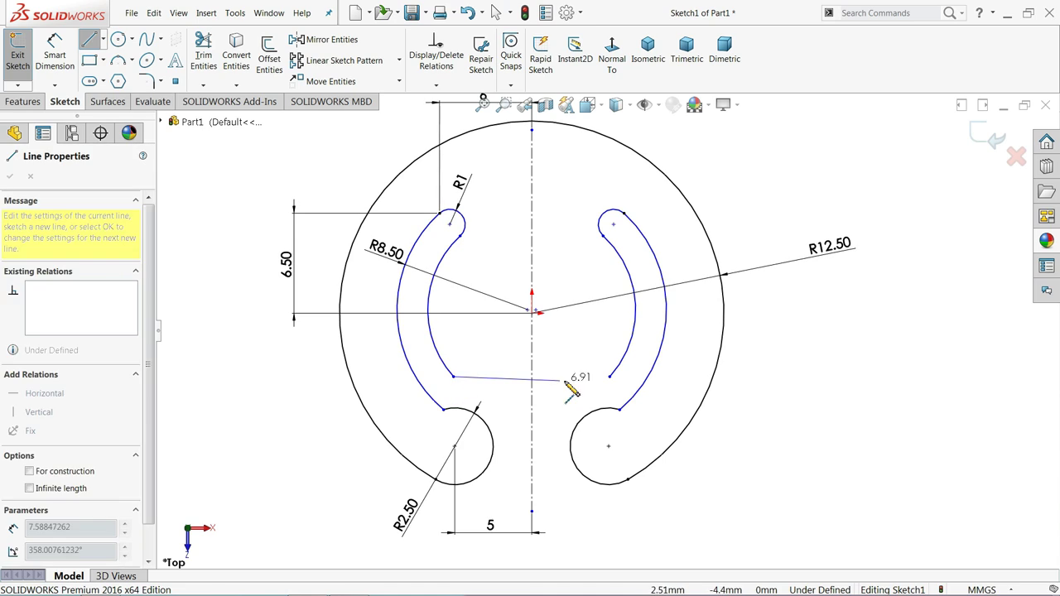
left_click(609, 377)
right_click(590, 331)
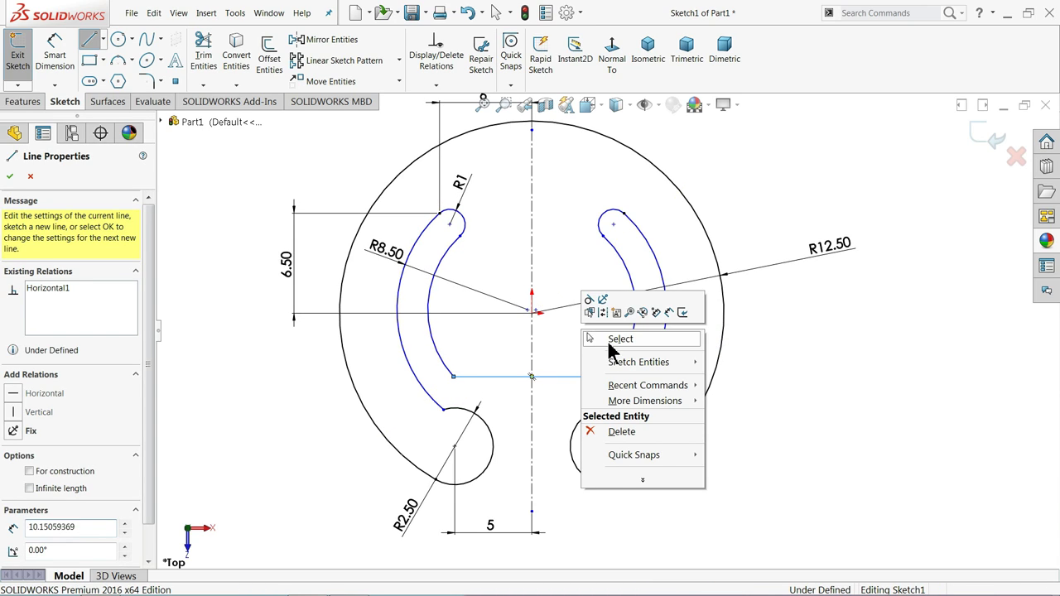
left_click(613, 339)
Step: Dimension the horizontal line 2.5 below the sketch origin
left_click(54, 52)
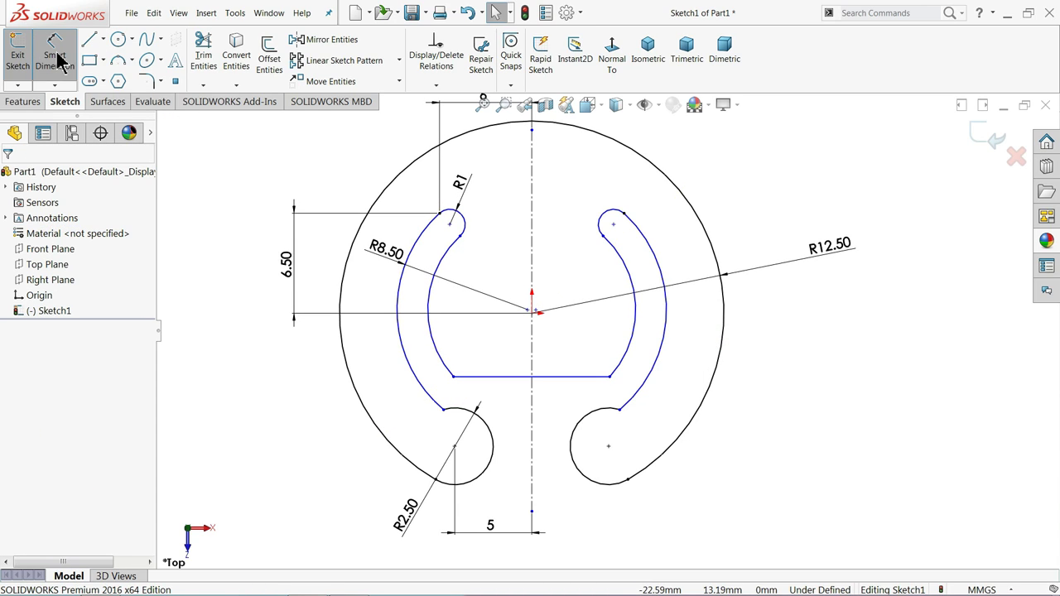
left_click(532, 312)
left_click(556, 377)
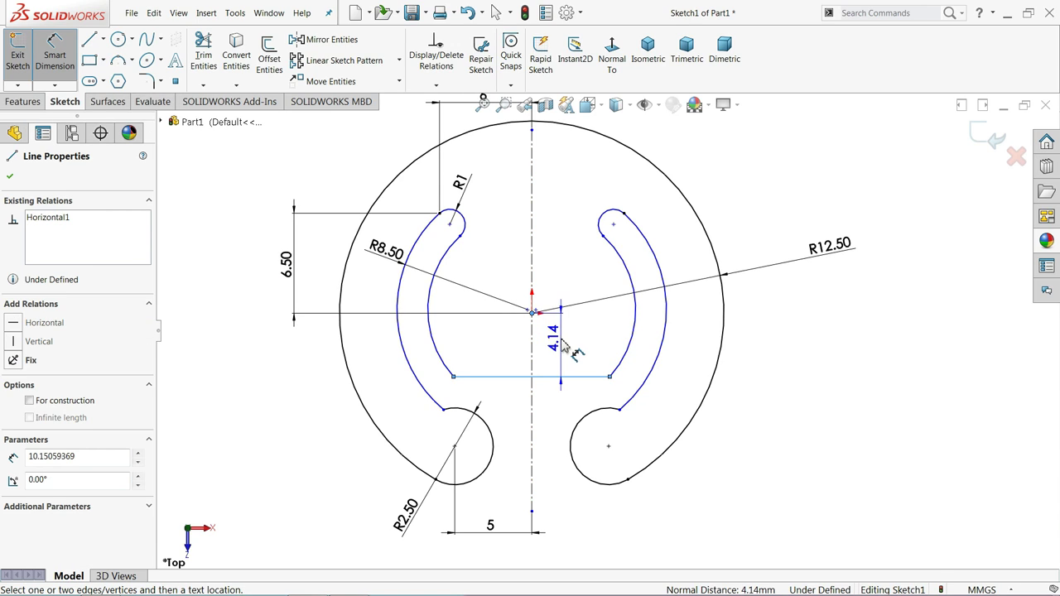
left_click(802, 352)
type("2.5")
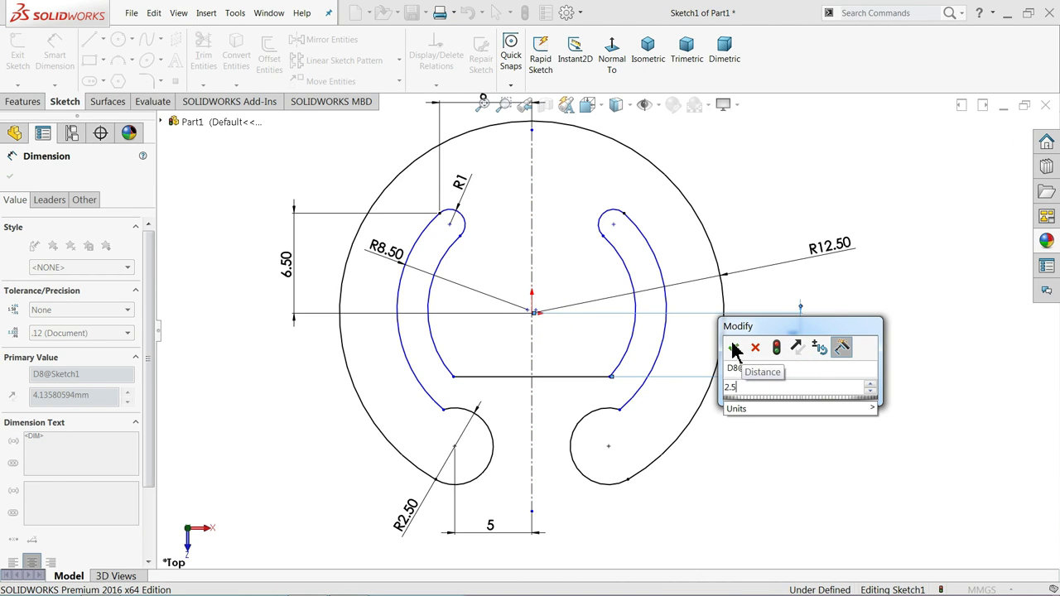
left_click(734, 348)
Step: Dimension the lower arc endpoint 6 from the centreline, fully defining the sketch
scroll(510, 329, "down", 1)
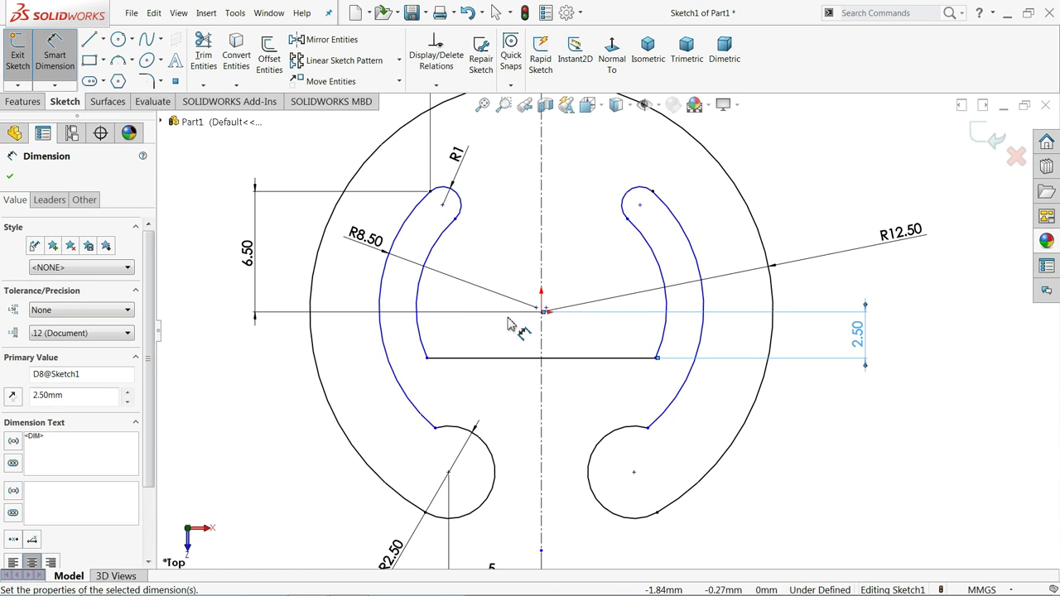
scroll(510, 325, "up", 1)
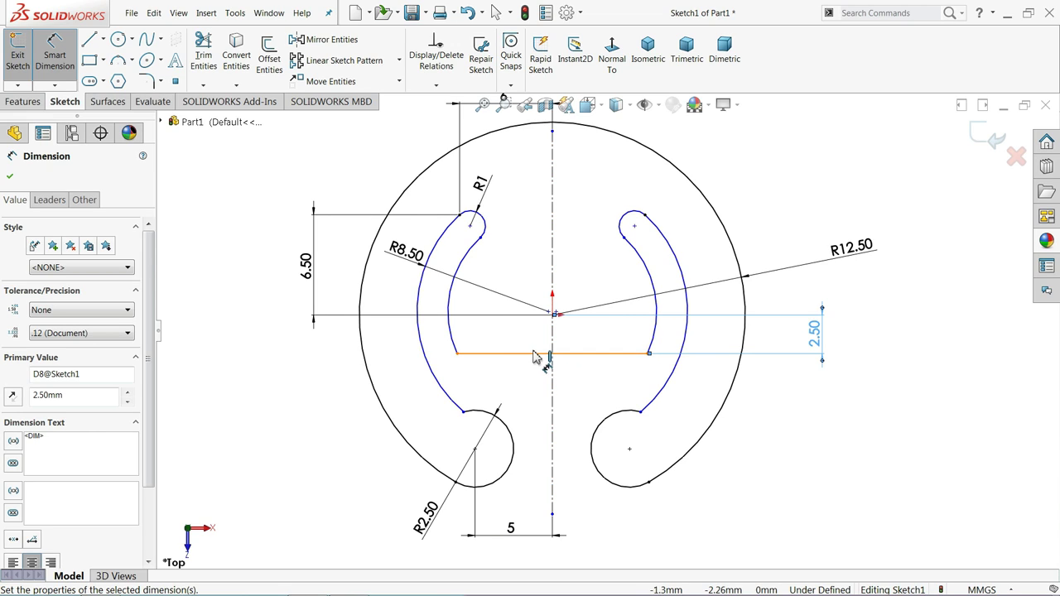
scroll(534, 358, "down", 1)
scroll(523, 350, "down", 1)
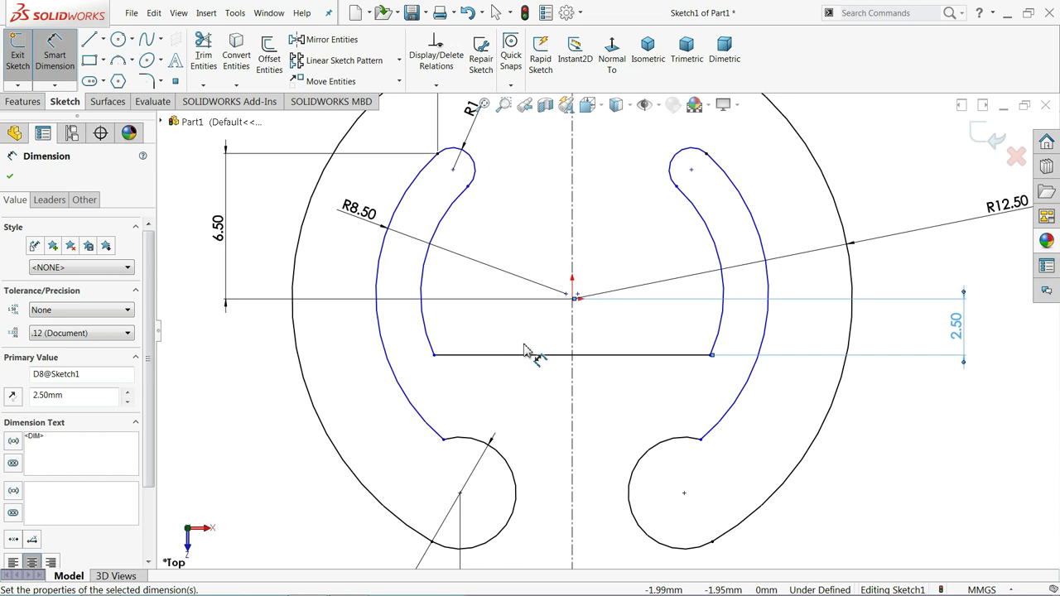
scroll(523, 349, "up", 1)
scroll(530, 355, "up", 1)
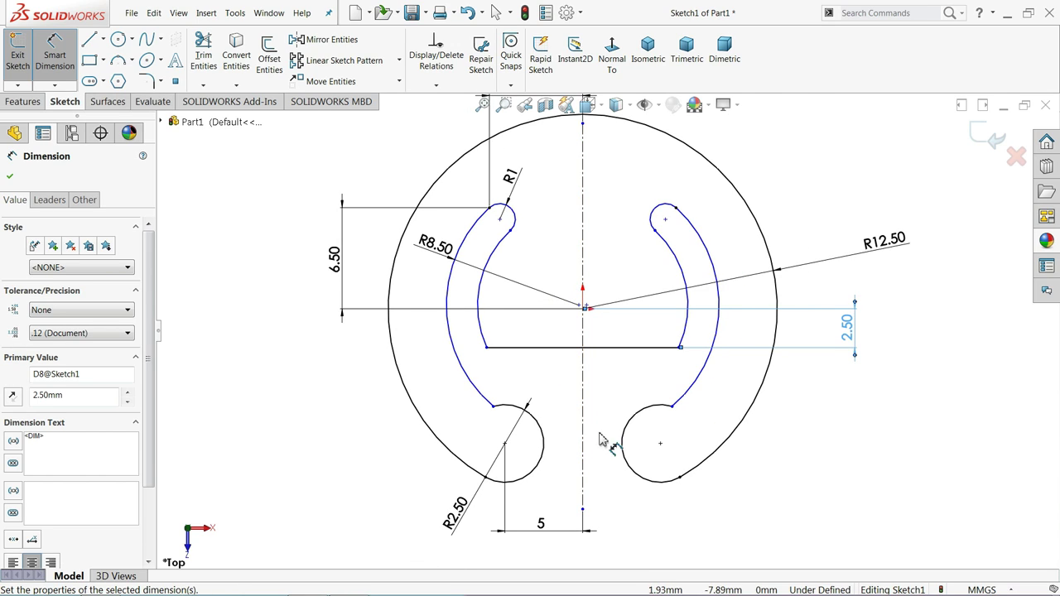
scroll(602, 439, "down", 2)
left_click(437, 383)
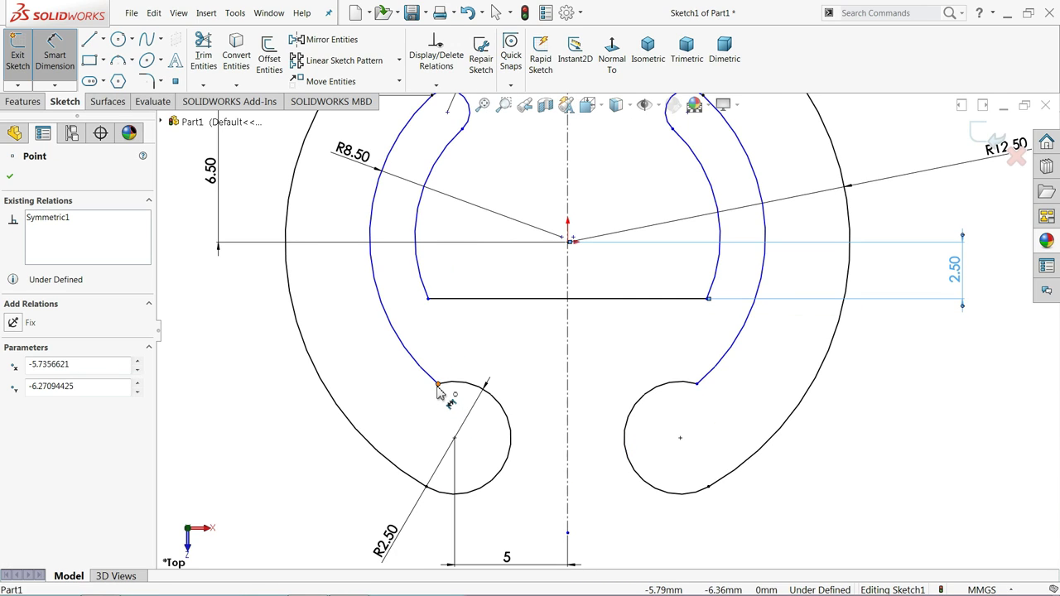
left_click(567, 385)
left_click(507, 348)
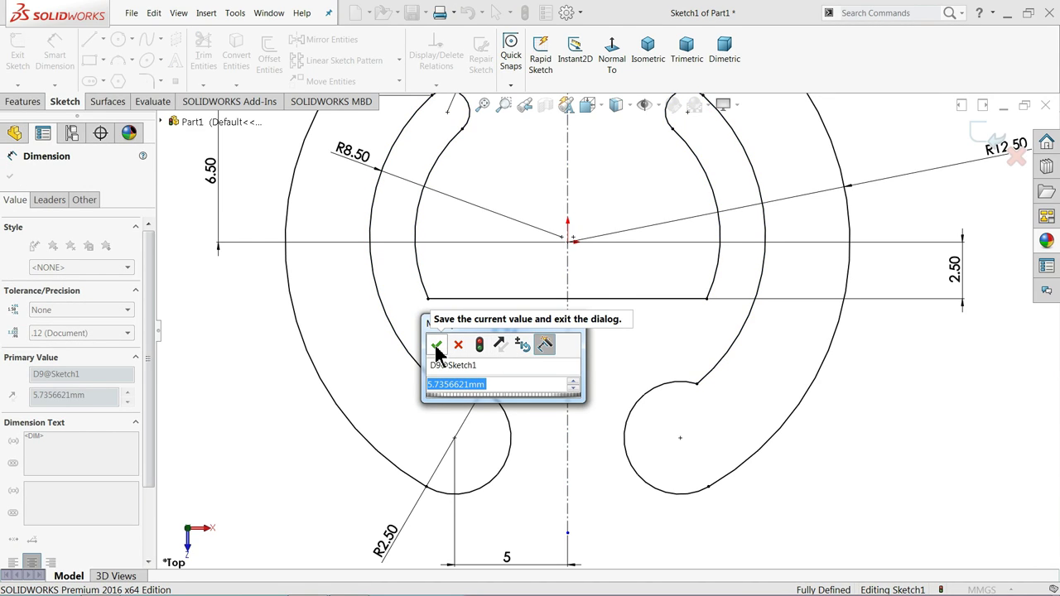
type("6")
left_click(436, 344)
key("f")
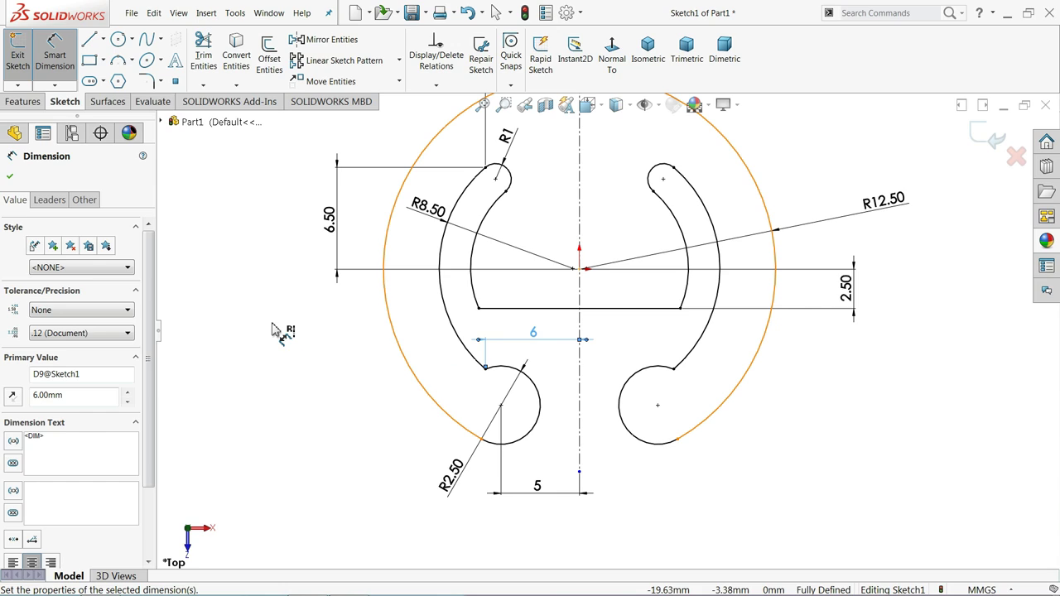
left_click(10, 177)
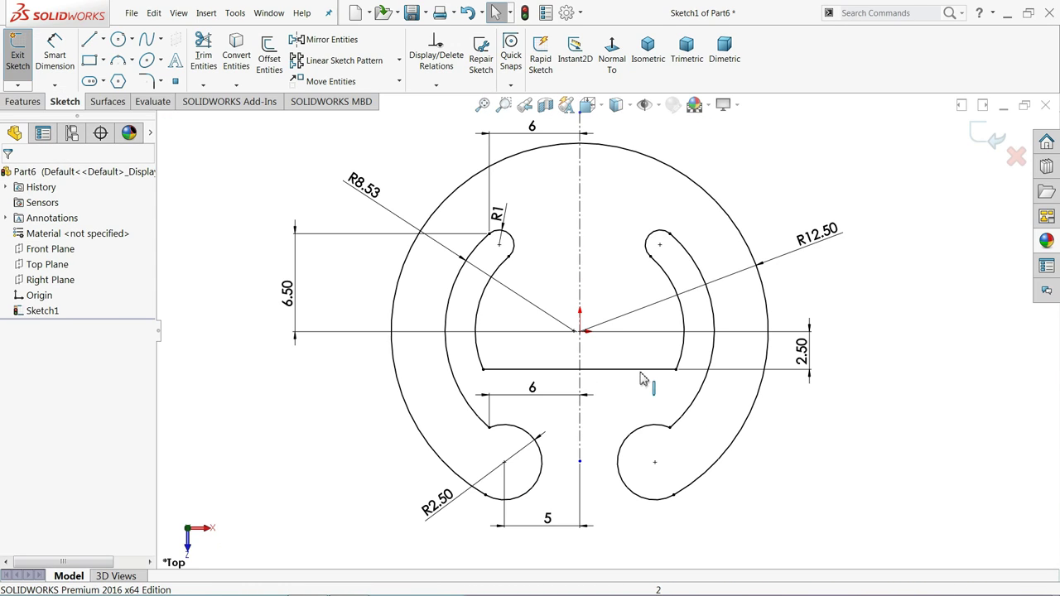
Step: Draw a three-point arc between the line's ends, bowing down to the centreline
left_click(118, 73)
scroll(601, 410, "down", 3)
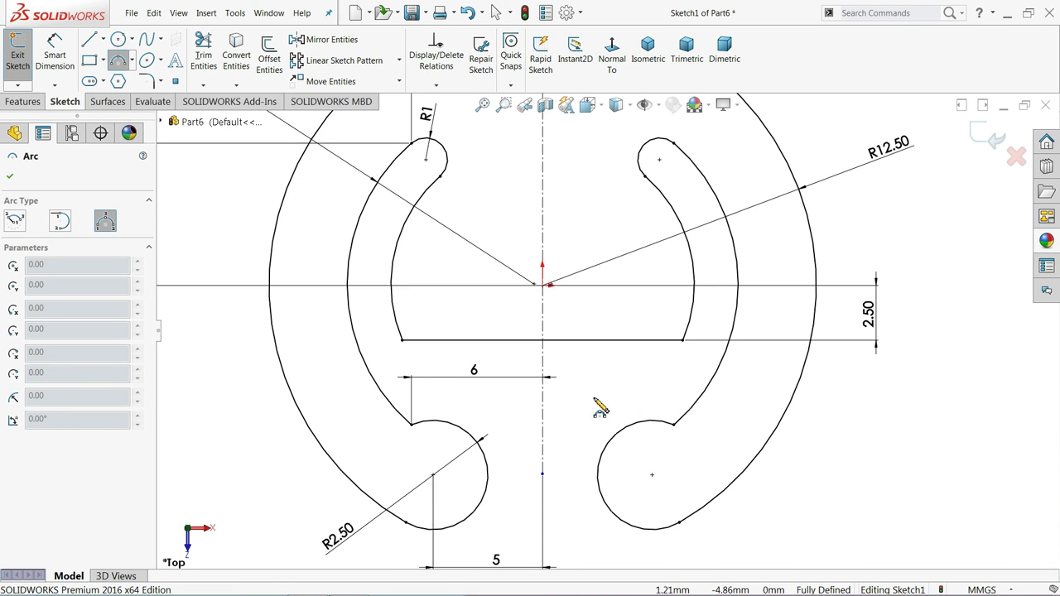
left_click(402, 340)
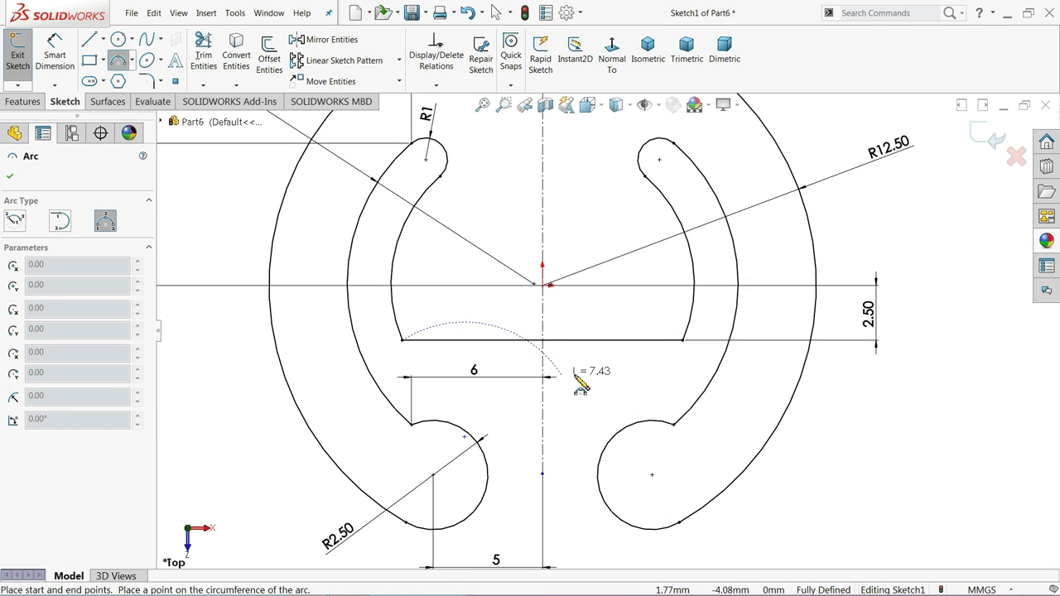
left_click(684, 340)
left_click(542, 407)
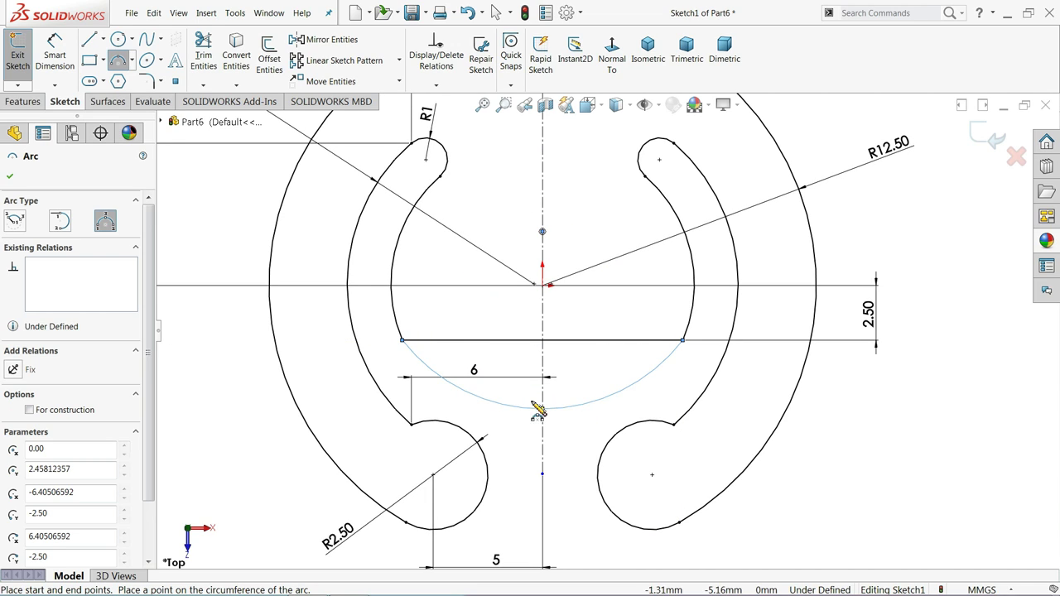
right_click(535, 376)
left_click(538, 379)
Step: Make the bottom arc tangent to both the right and left inner arcs
scroll(675, 367, "down", 3)
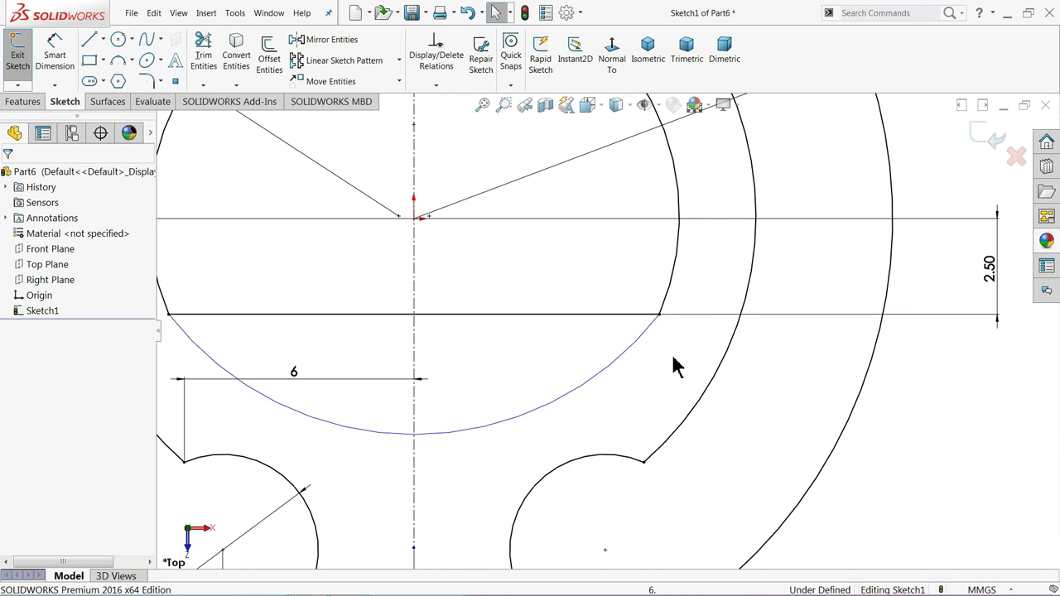
left_click(673, 307)
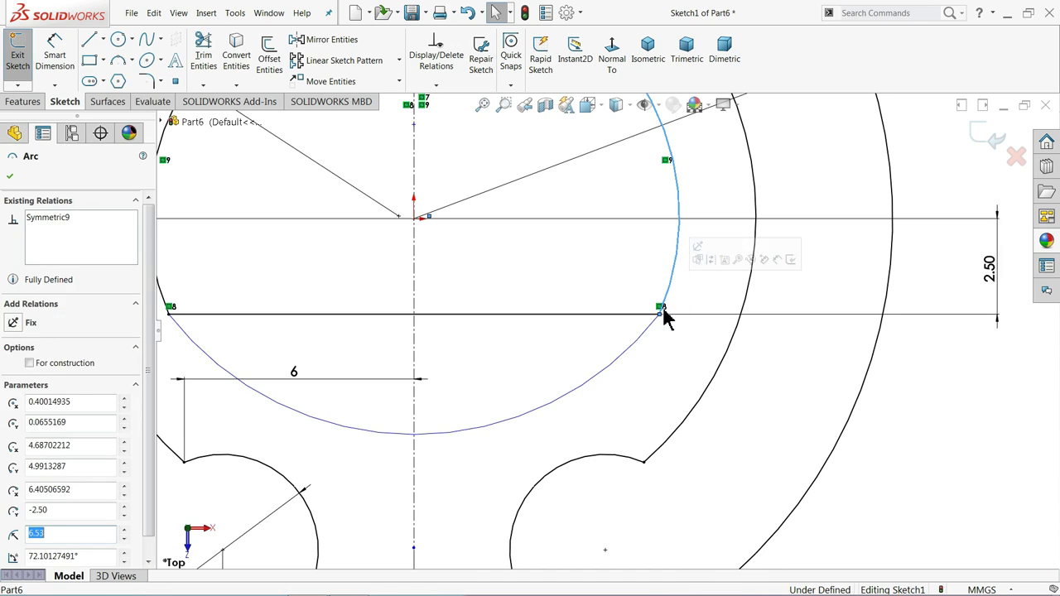
left_click(626, 358, "ctrl")
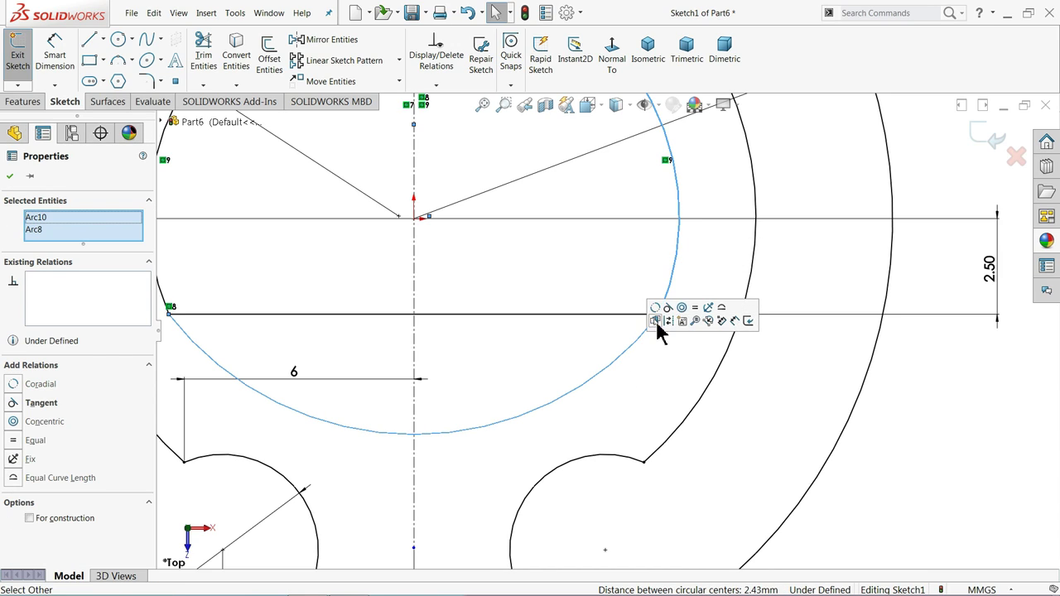
left_click(667, 310)
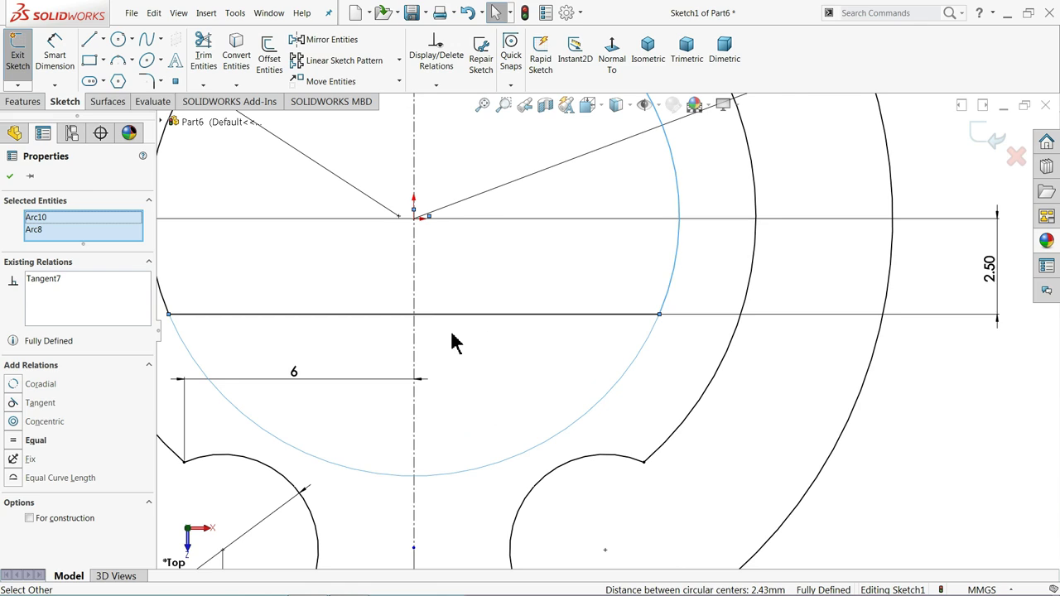
scroll(389, 352, "up", 2)
key("Escape")
left_click(300, 308)
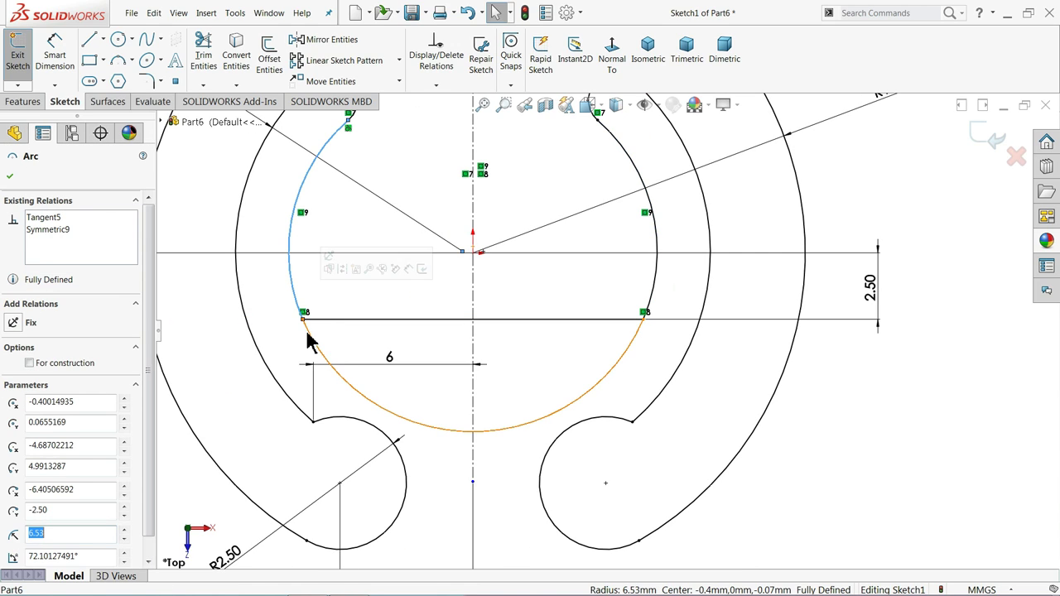
left_click(324, 344, "ctrl")
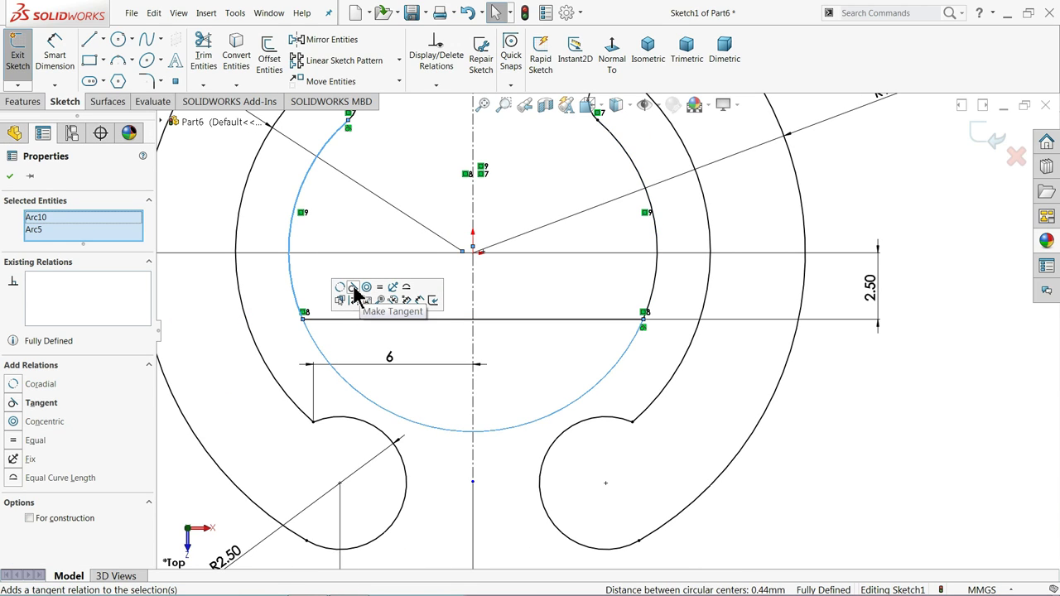
left_click(352, 287)
key("Escape")
Step: Trim away the horizontal line beneath the new arc
left_click(214, 51)
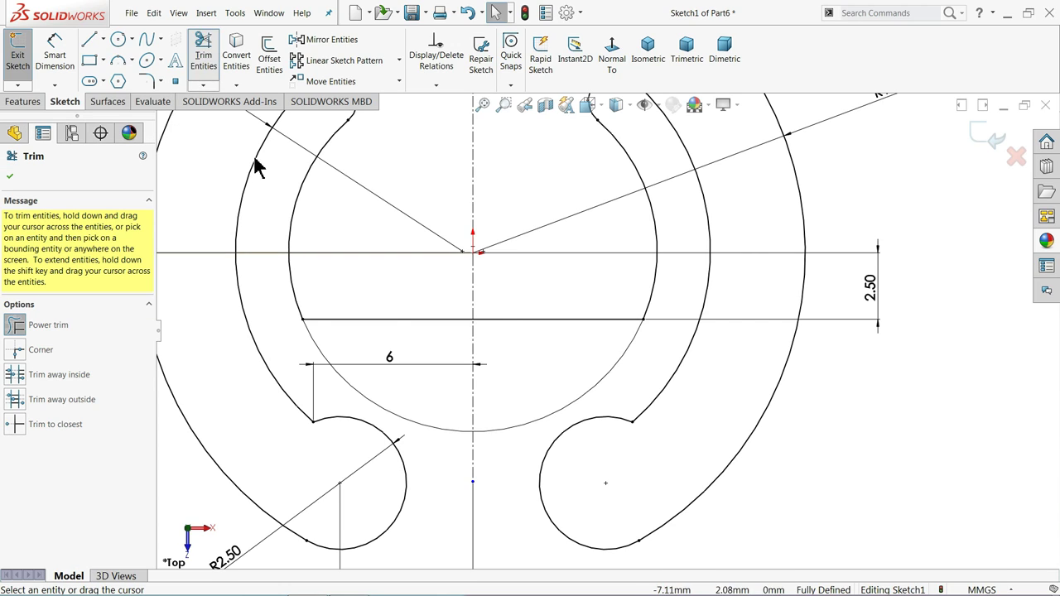
left_click_drag(495, 334, 525, 326)
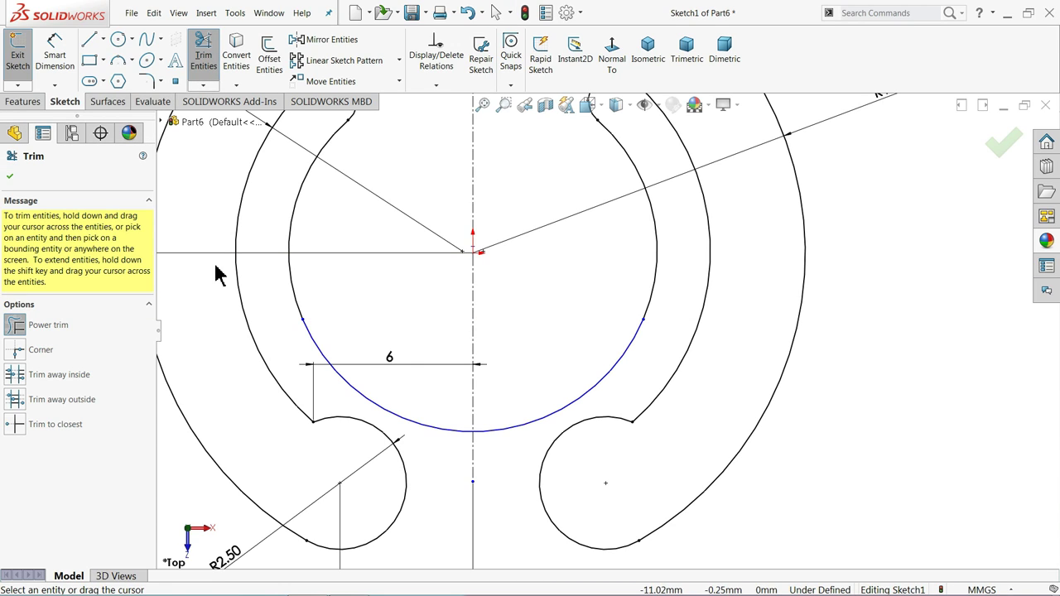
left_click(11, 176)
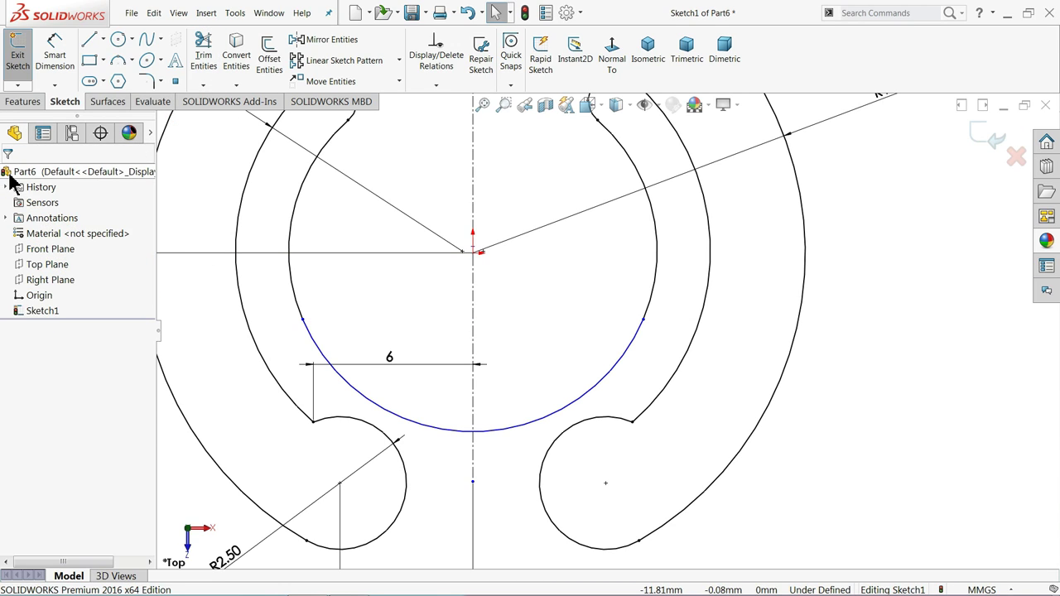
Step: Draw a ⌀2 circle centred on the centreline below the origin
left_click(118, 39)
left_click(473, 355)
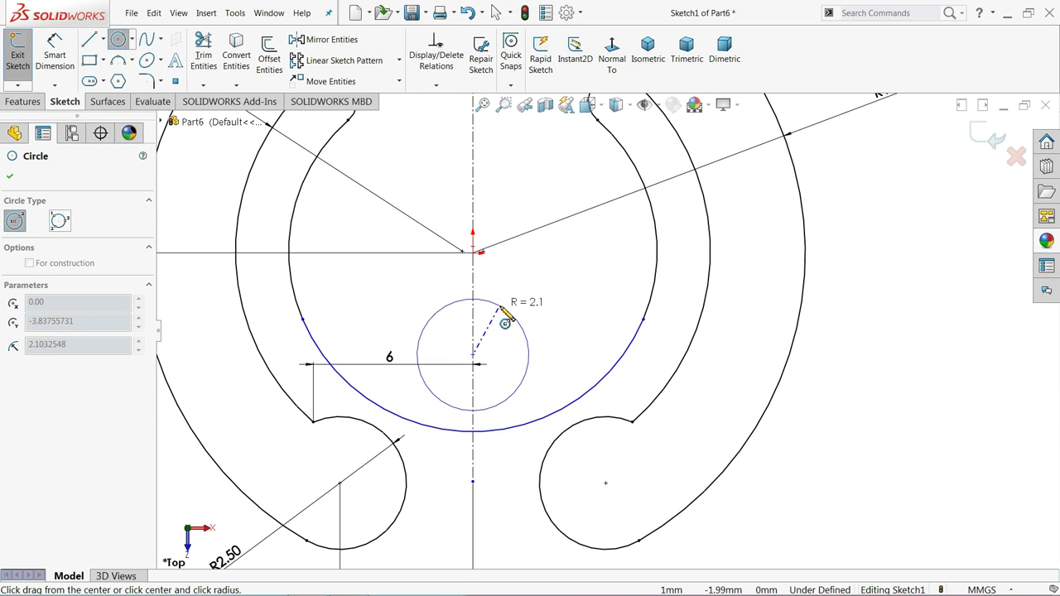
left_click(514, 317)
left_click(55, 51)
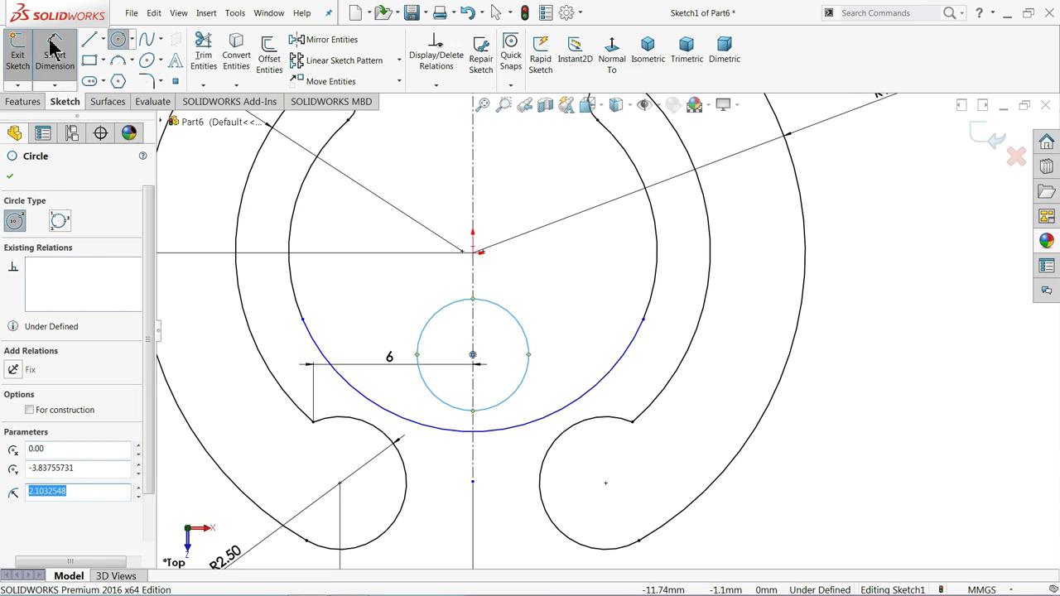
left_click(525, 350)
left_click(543, 350)
type("2")
key("Return")
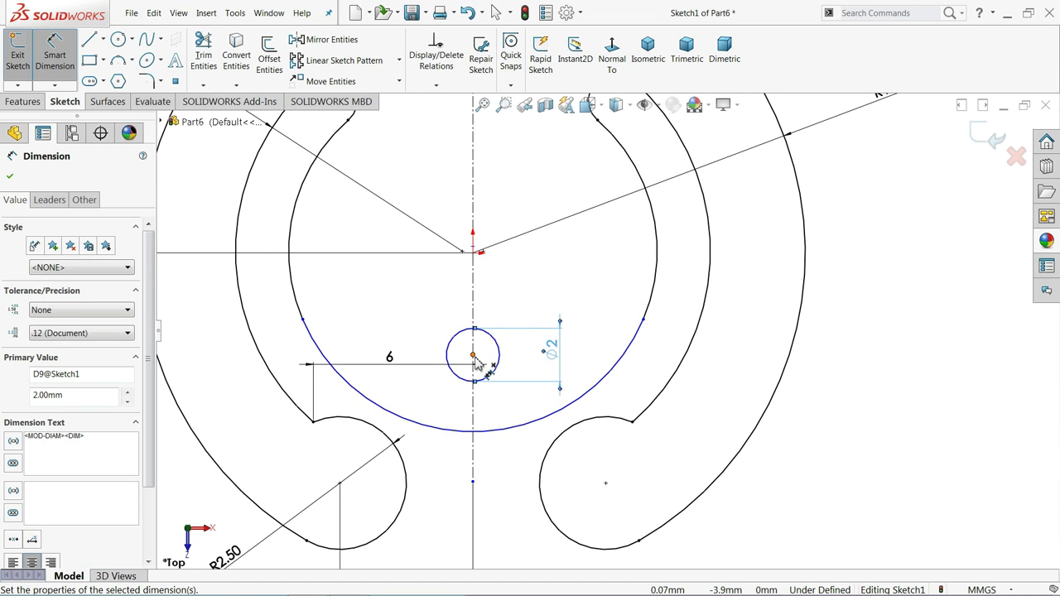
Step: Dimension the circle centre 5 mm below the origin
left_click(473, 355)
left_click(473, 253)
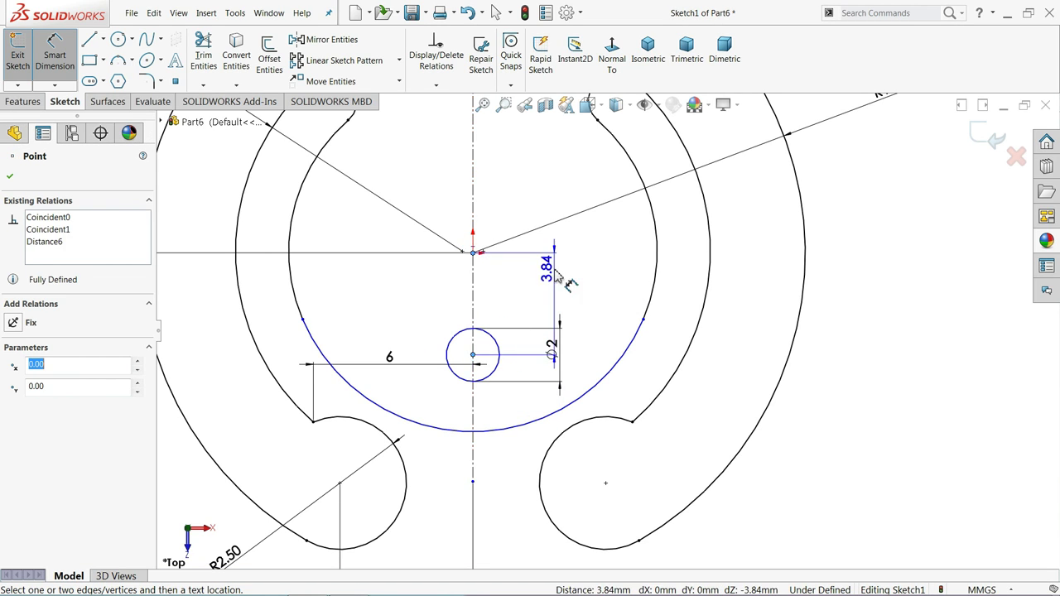
left_click(886, 305)
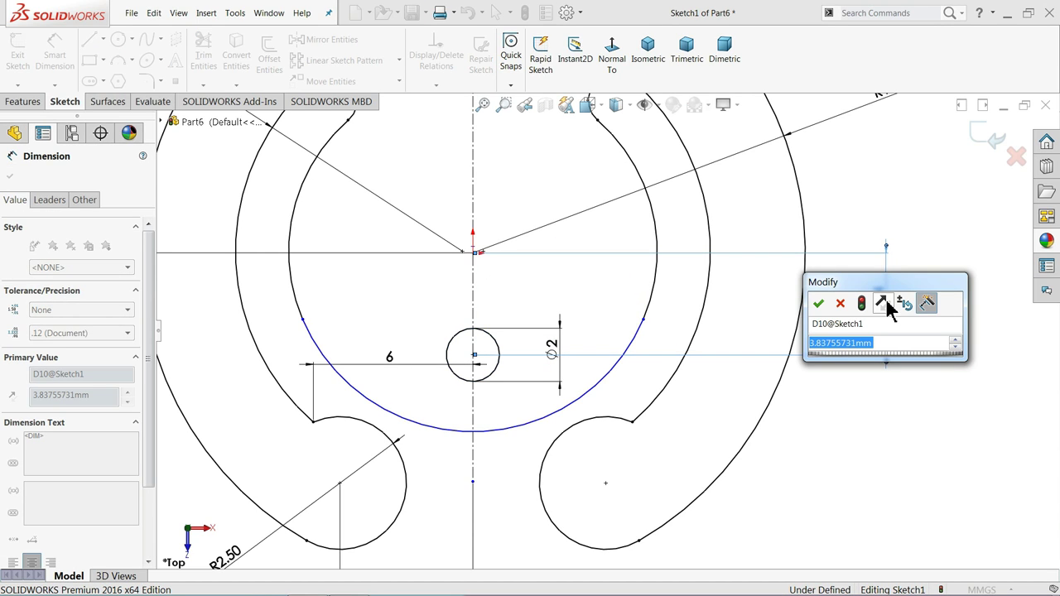
type("5")
key("Return")
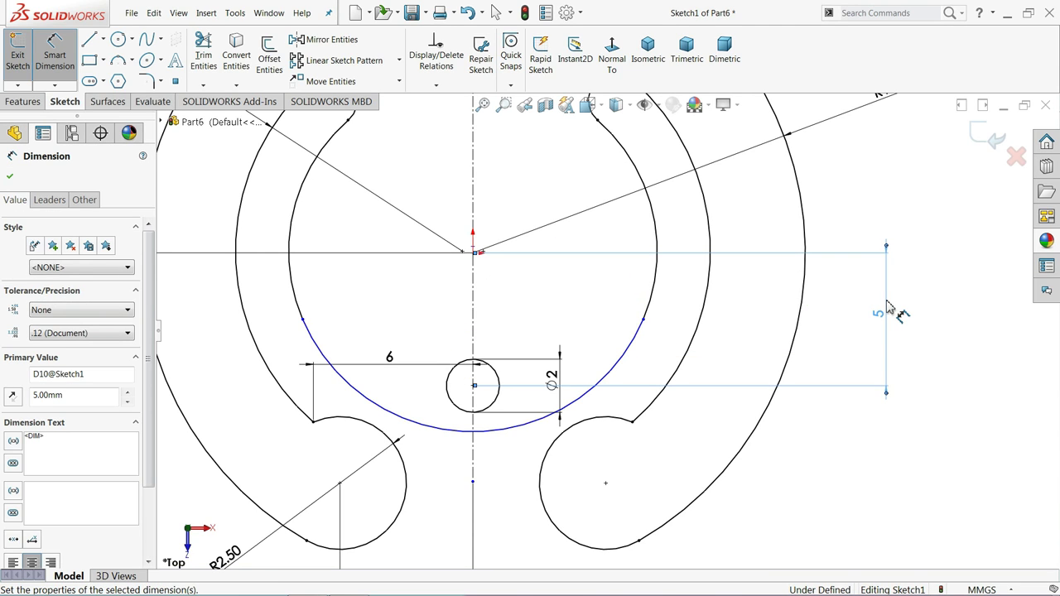
Step: Dimension the inner arc radius, accepting R6.97
left_click(627, 354)
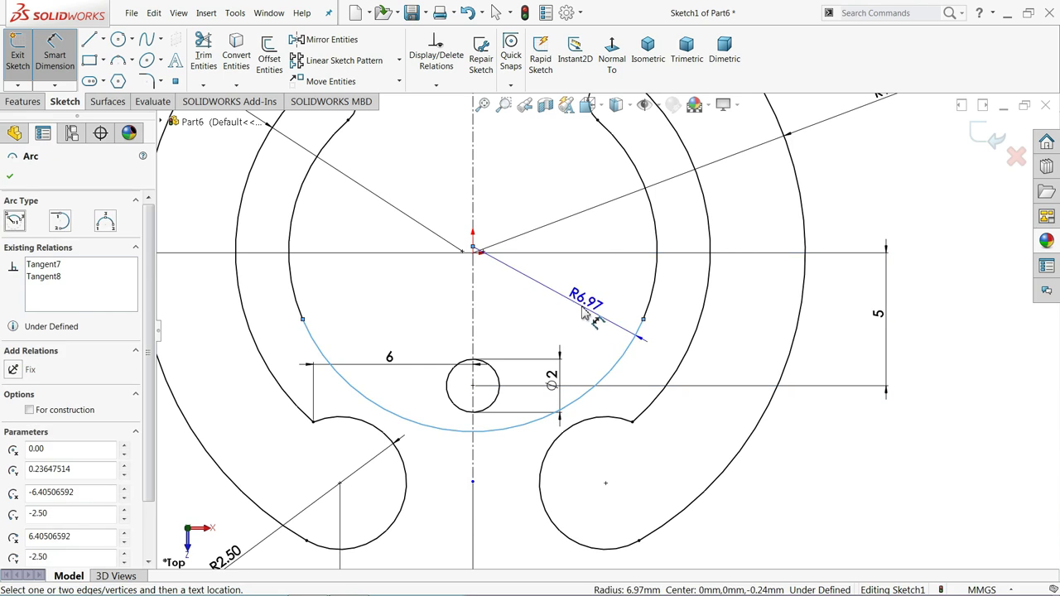
left_click(517, 308)
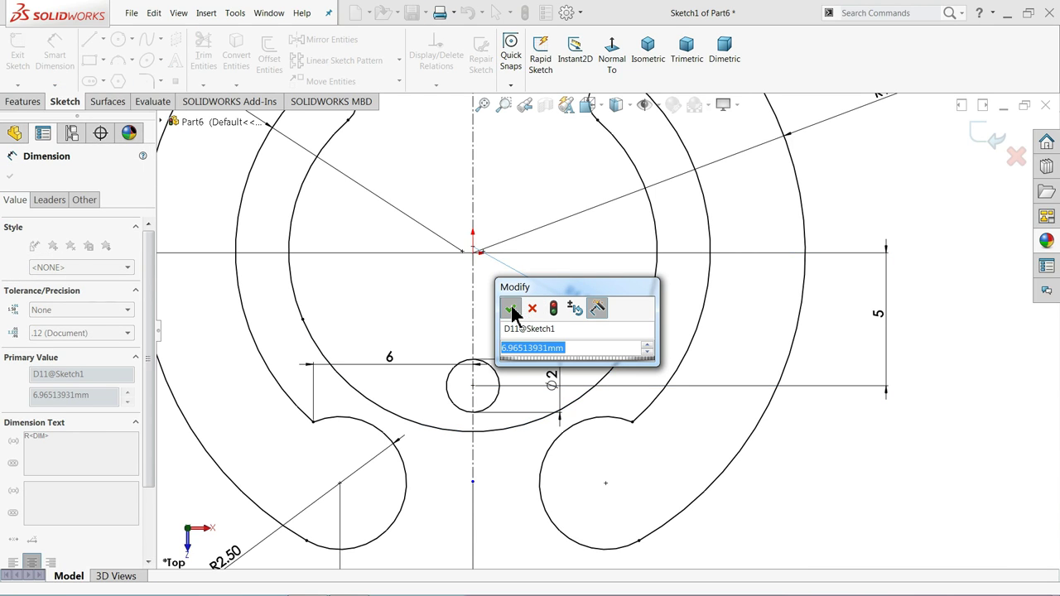
left_click(511, 308)
Step: Move the ⌀2 dimension below the hole and place the 6 mm dimension beneath the part
scroll(613, 337, "up", 3)
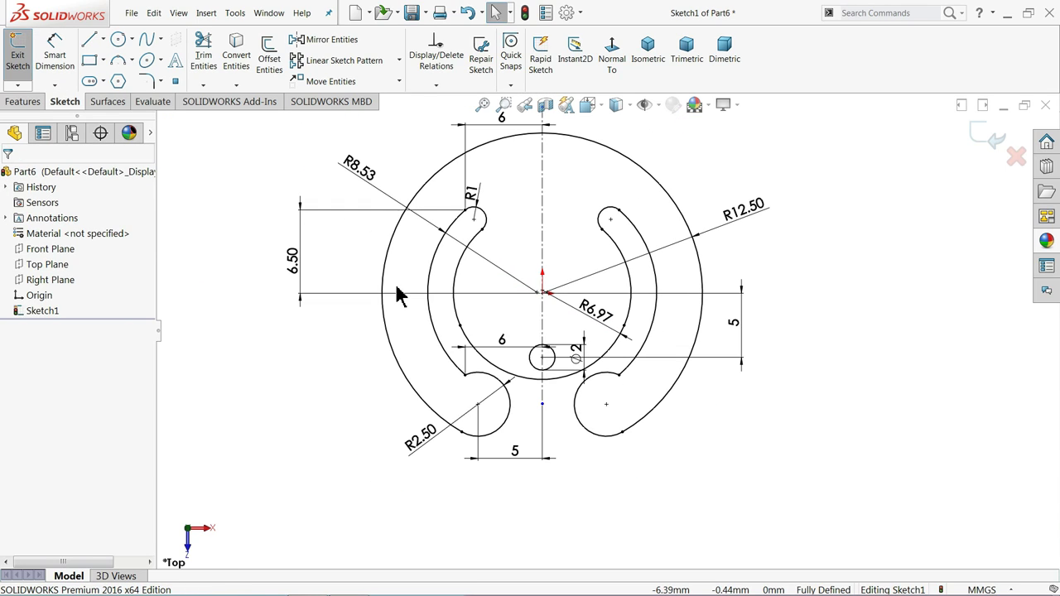
scroll(402, 295, "up", 1)
scroll(580, 364, "down", 1)
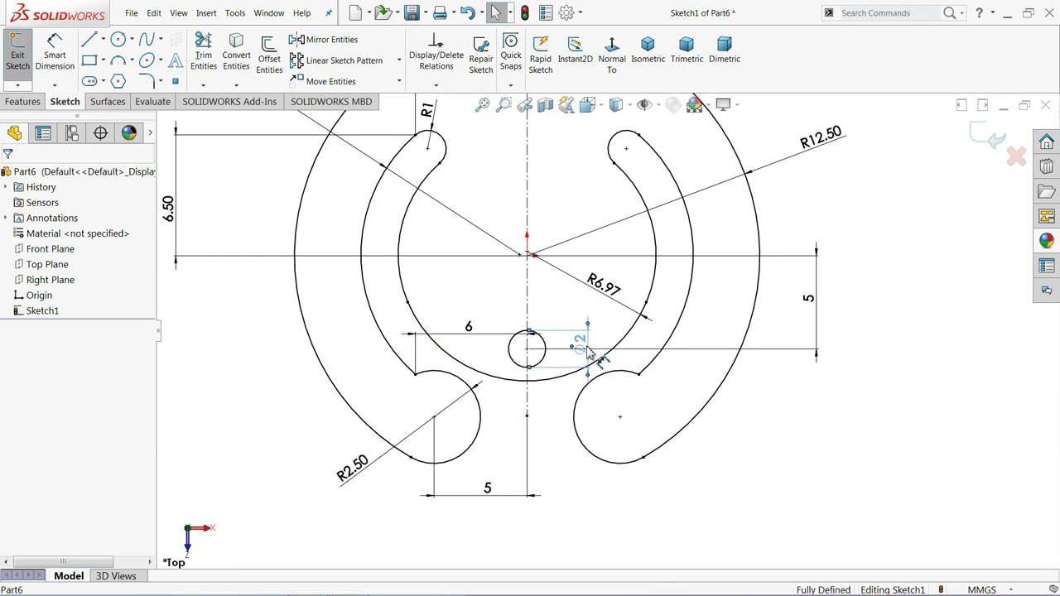
left_click_drag(588, 352, 555, 460)
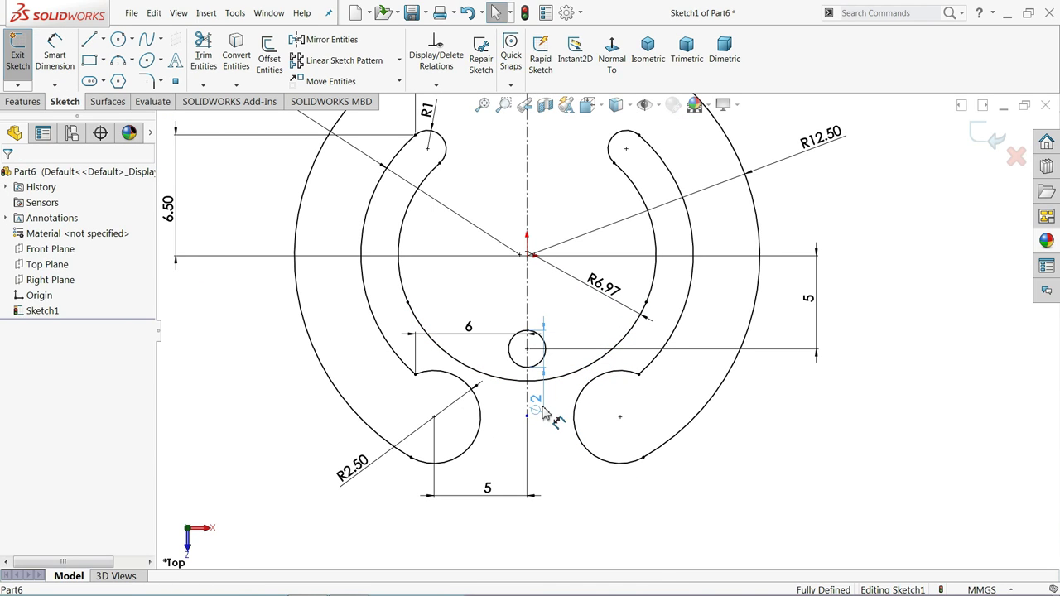
left_click(553, 461)
left_click_drag(472, 507, 476, 526)
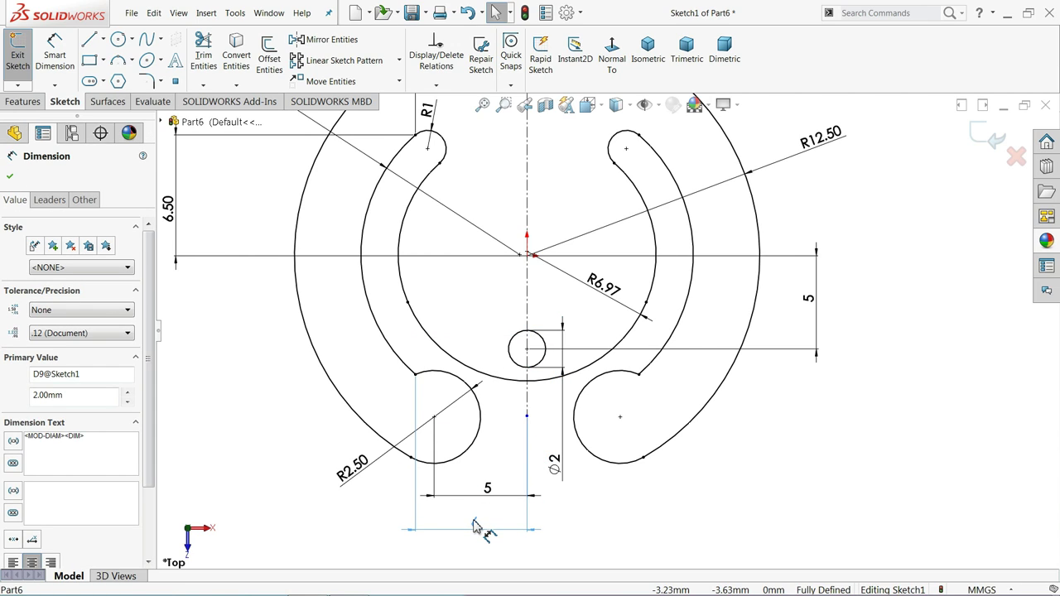
left_click(476, 529)
left_click(306, 410)
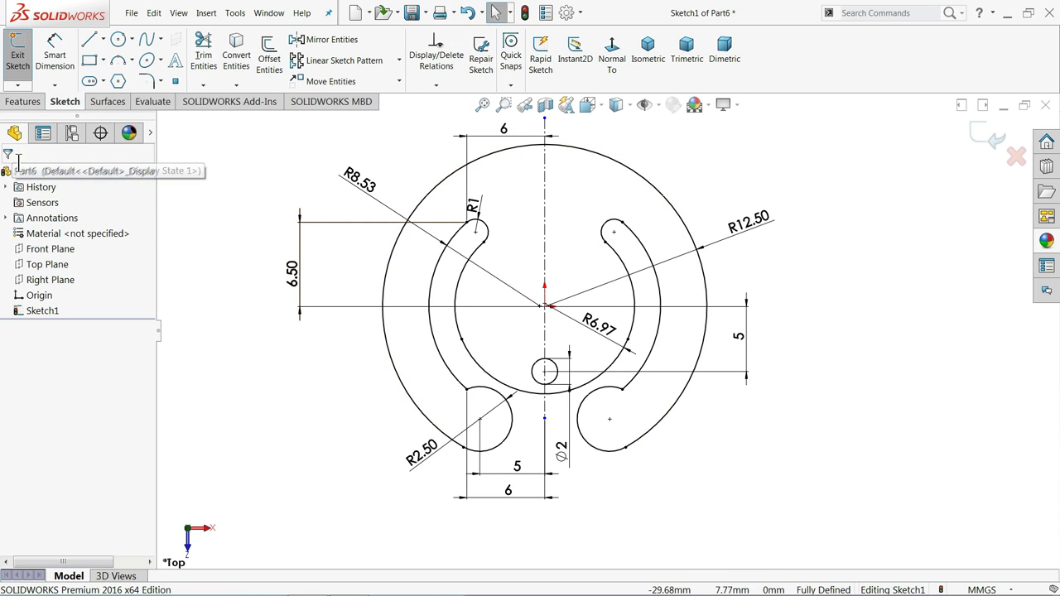
Step: Extrude the compass-head sketch 4 mm in the reversed, downward direction
left_click(23, 102)
left_click(29, 71)
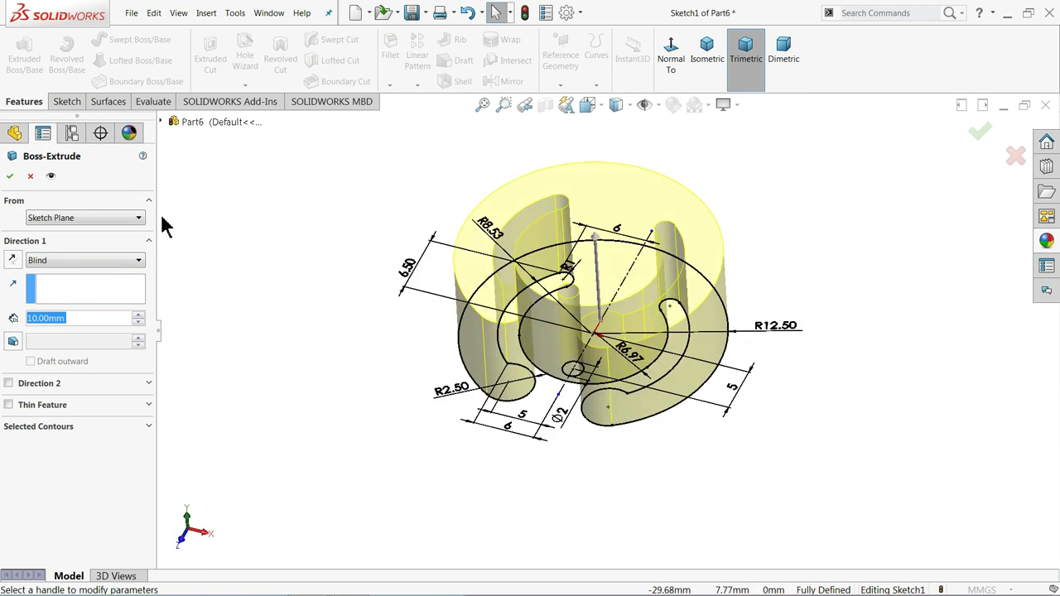
left_click(13, 262)
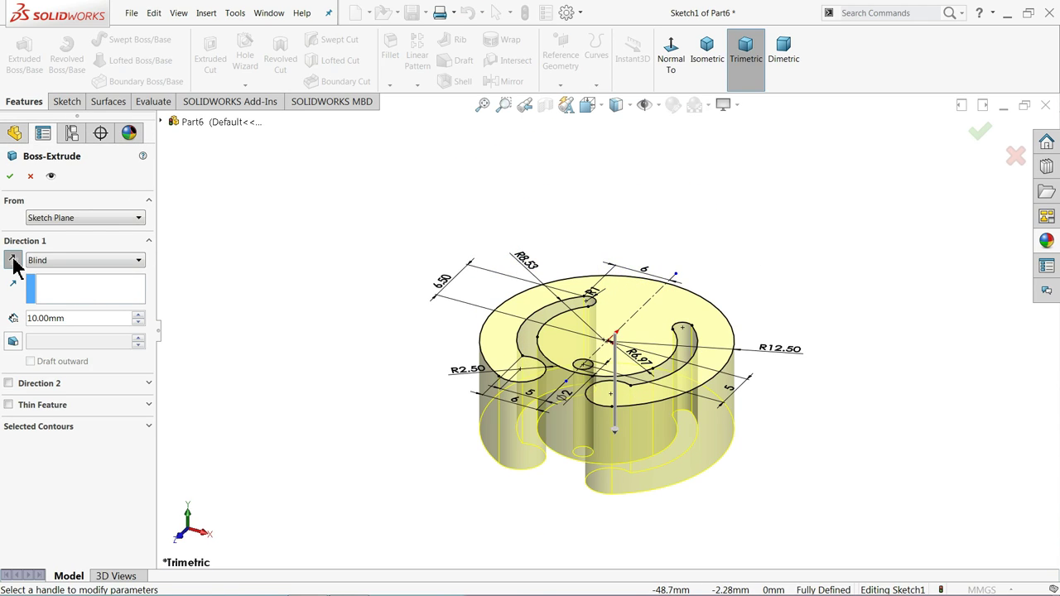
double_click(75, 319)
type("4")
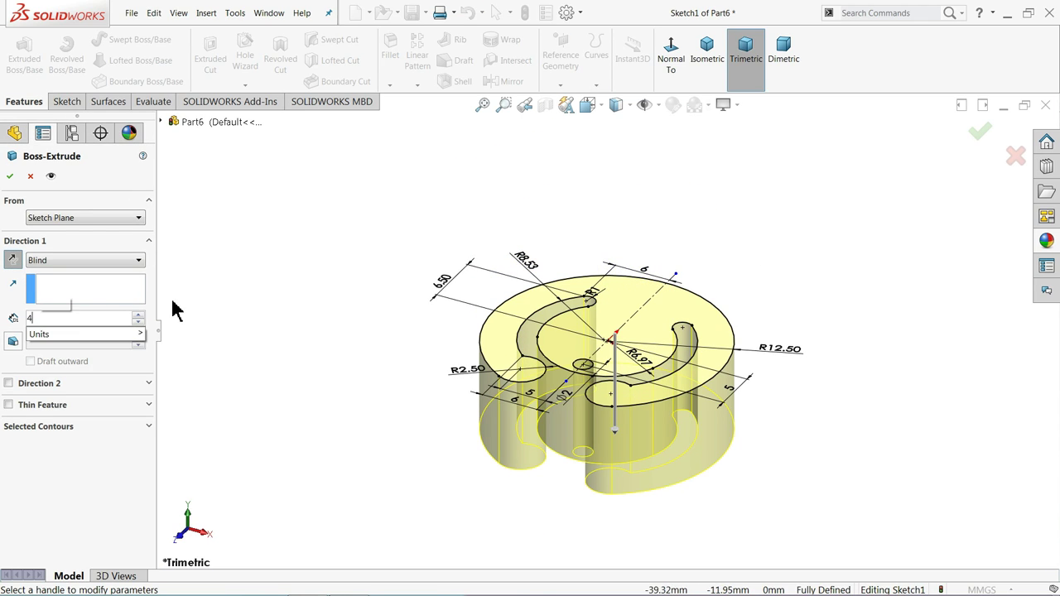
key("Return")
scroll(646, 430, "down", 2)
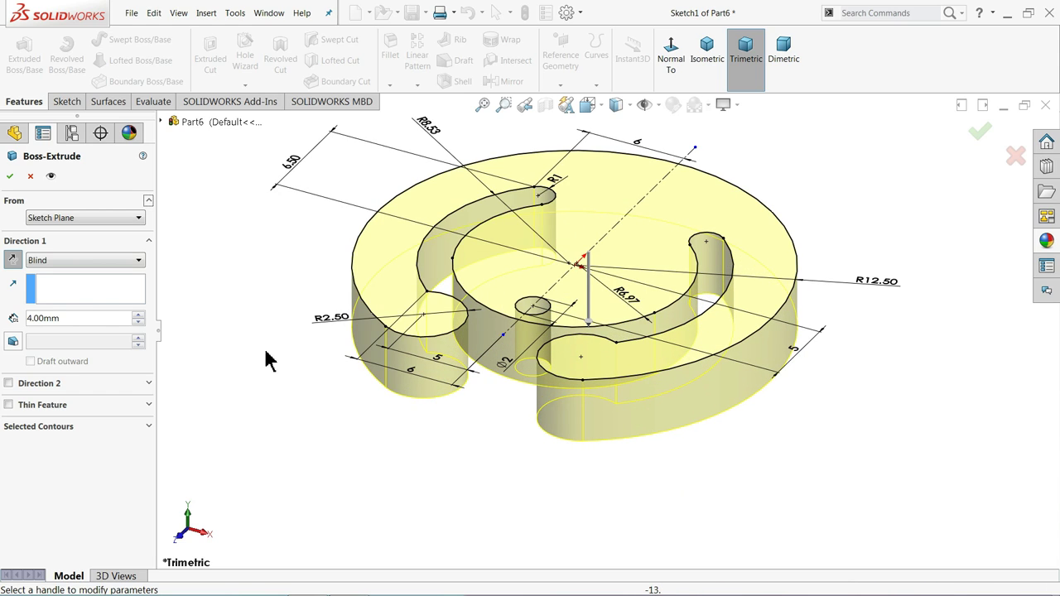
left_click(11, 177)
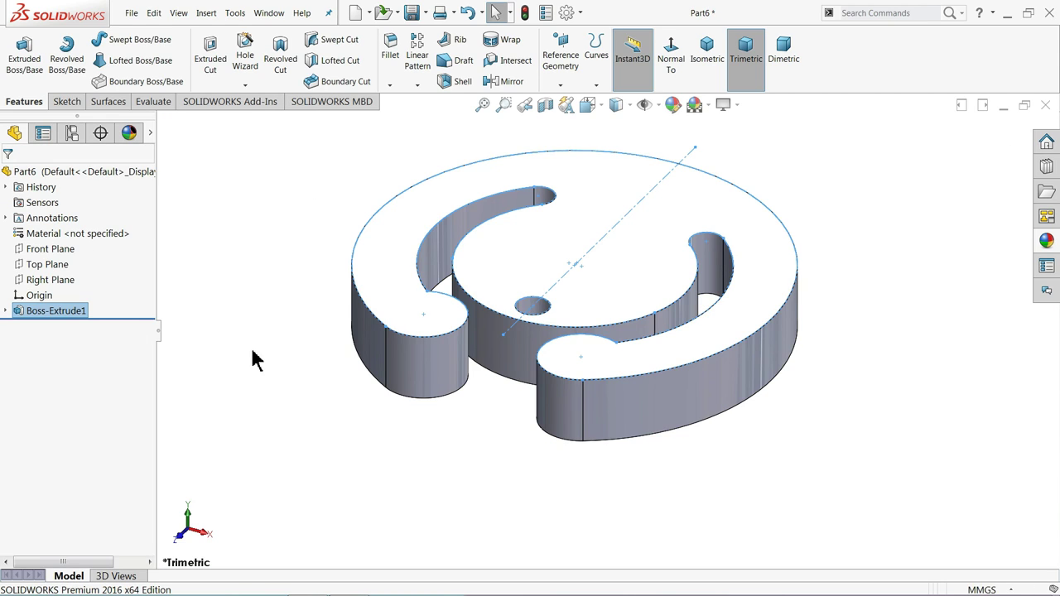
middle_click_drag(346, 394, 348, 147)
Step: Start a sketch on the top face and convert its edges into the sketch
left_click(547, 287)
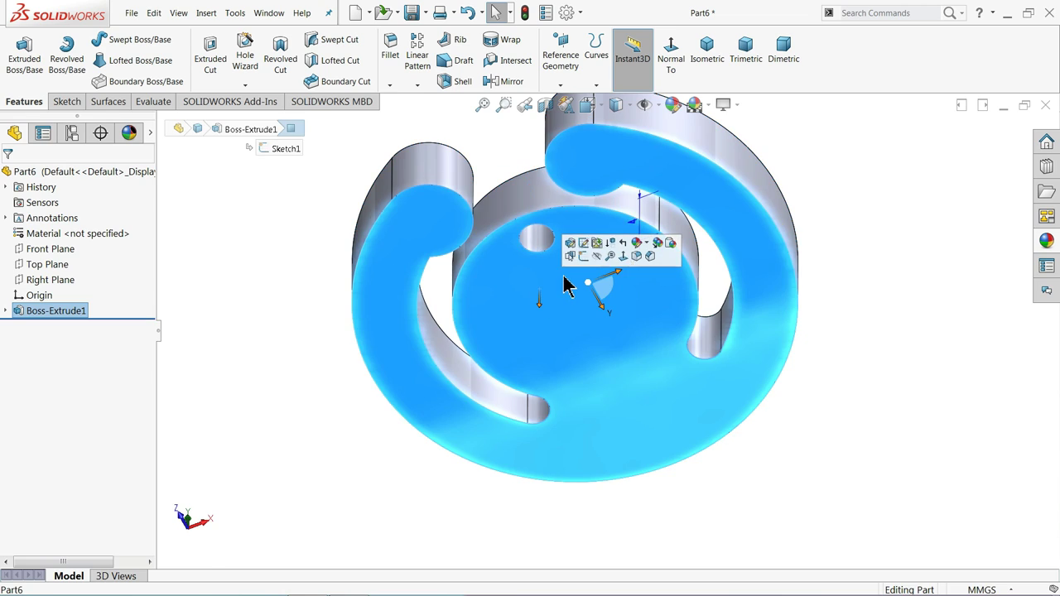
left_click(590, 261)
left_click(612, 50)
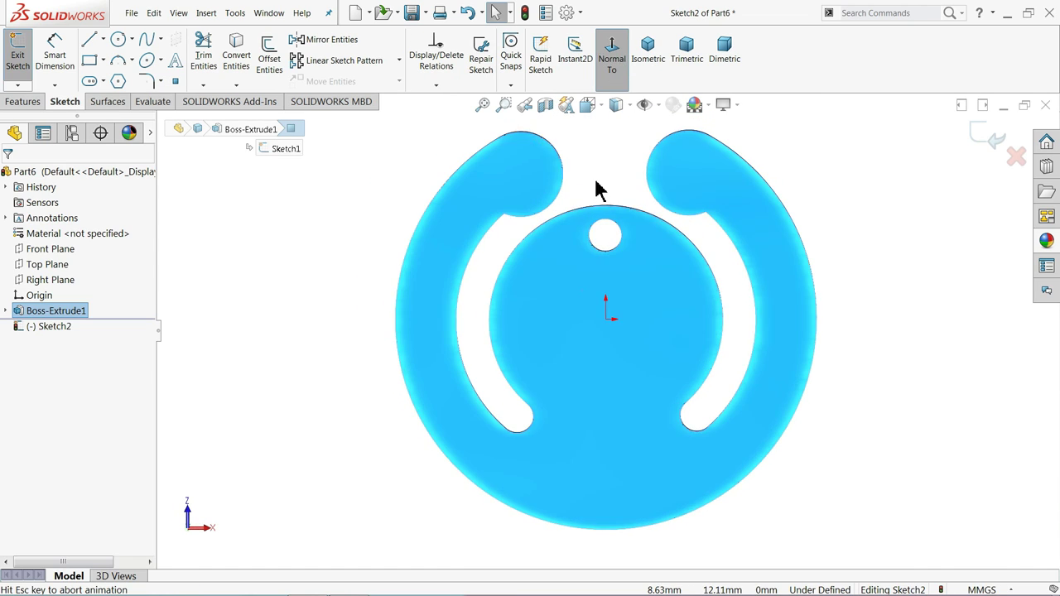
left_click(236, 54)
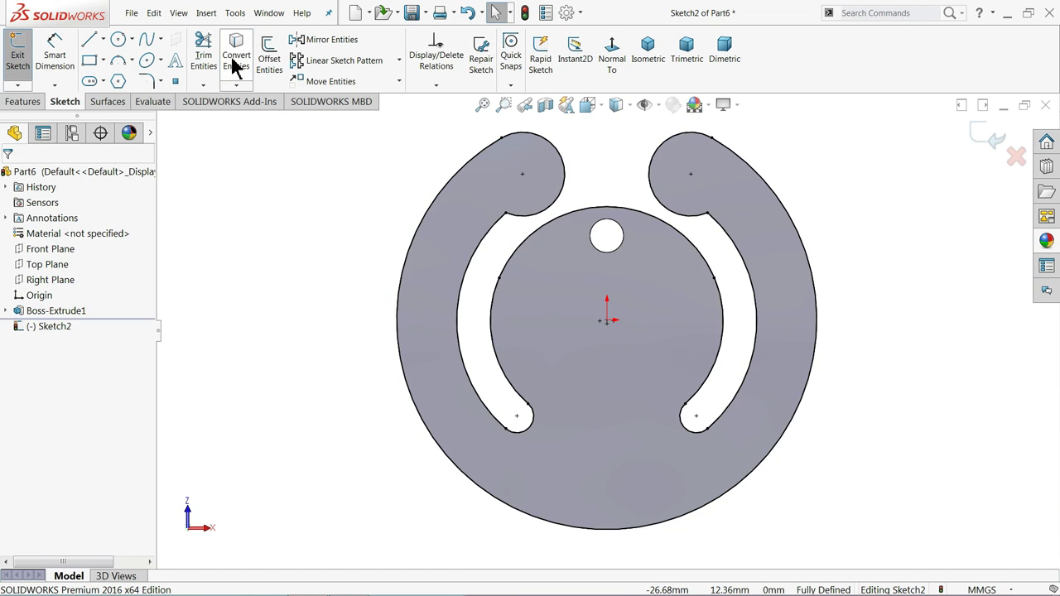
Step: Draw two horizontal lines crossing the left and right ring walls
left_click(91, 45)
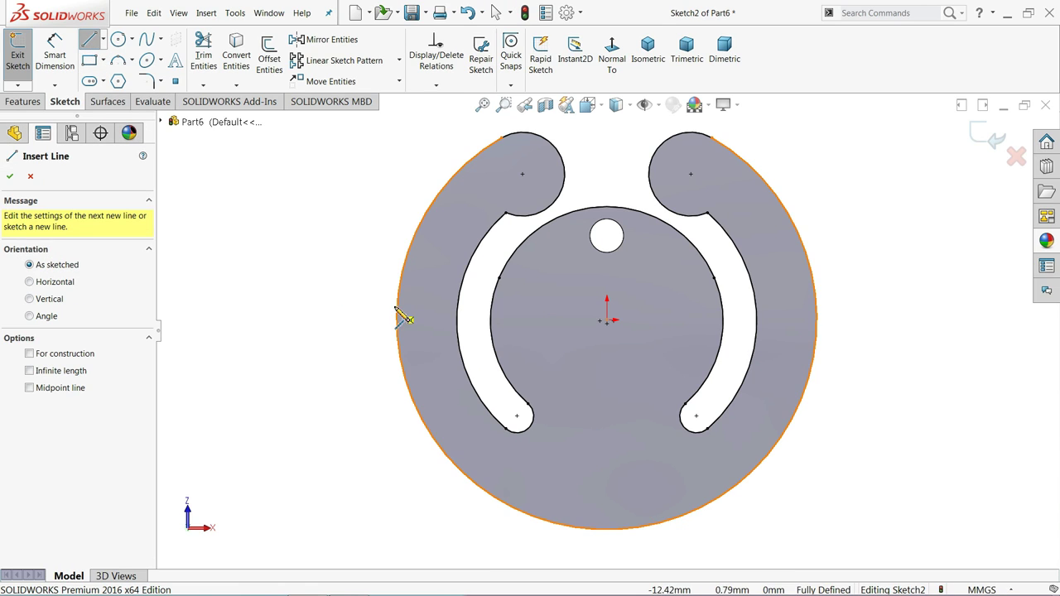
left_click(401, 282)
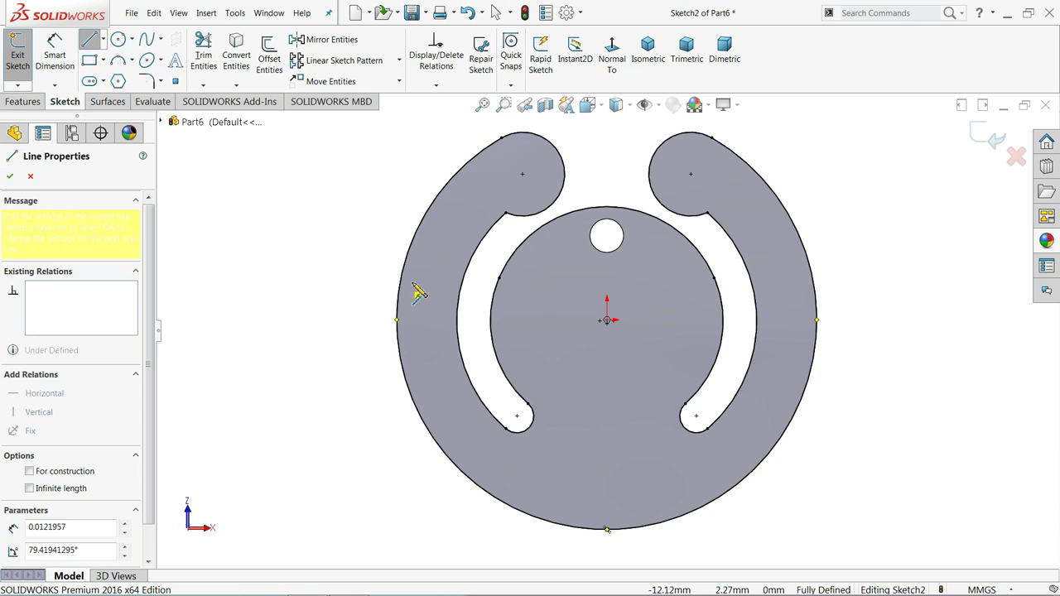
left_click(464, 282)
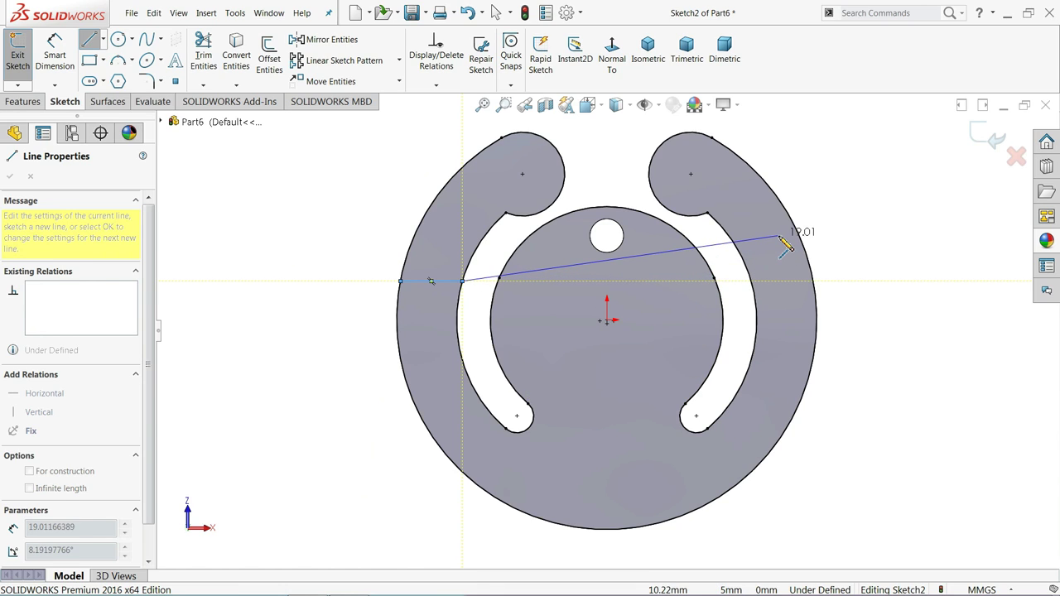
key("Escape")
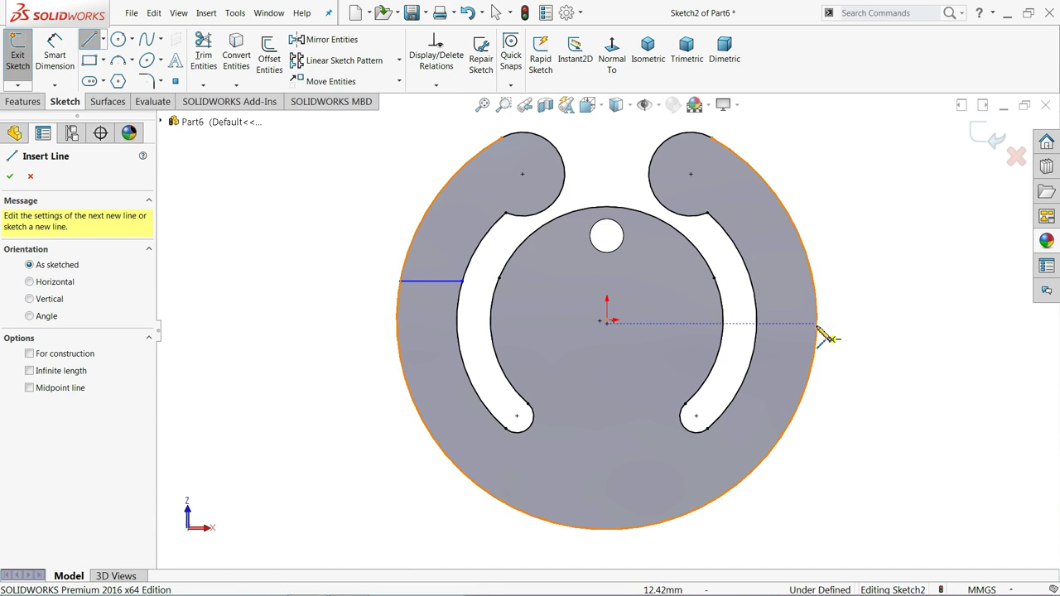
left_click(719, 291)
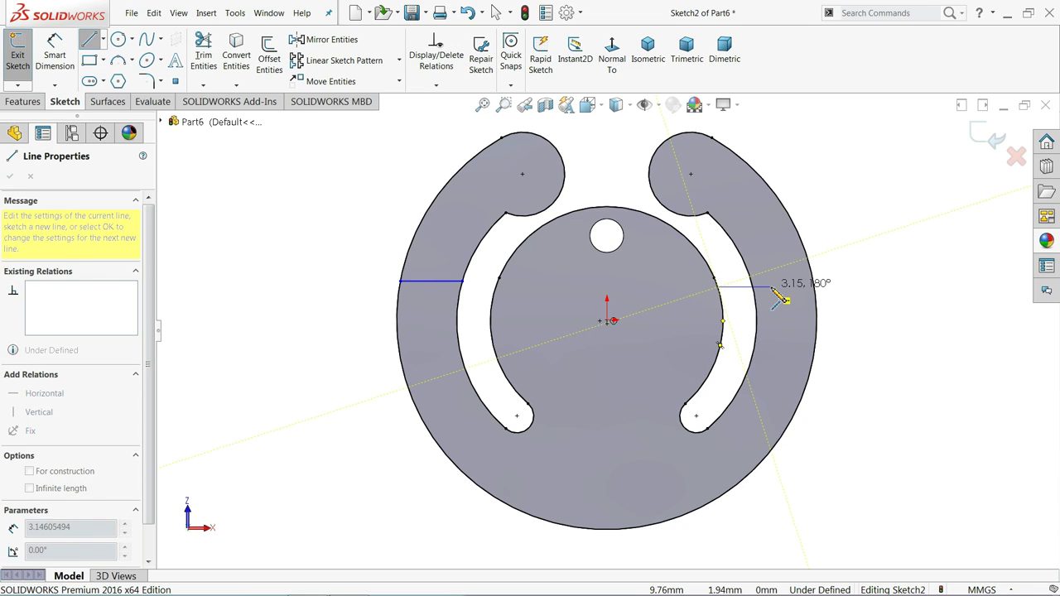
key("Escape")
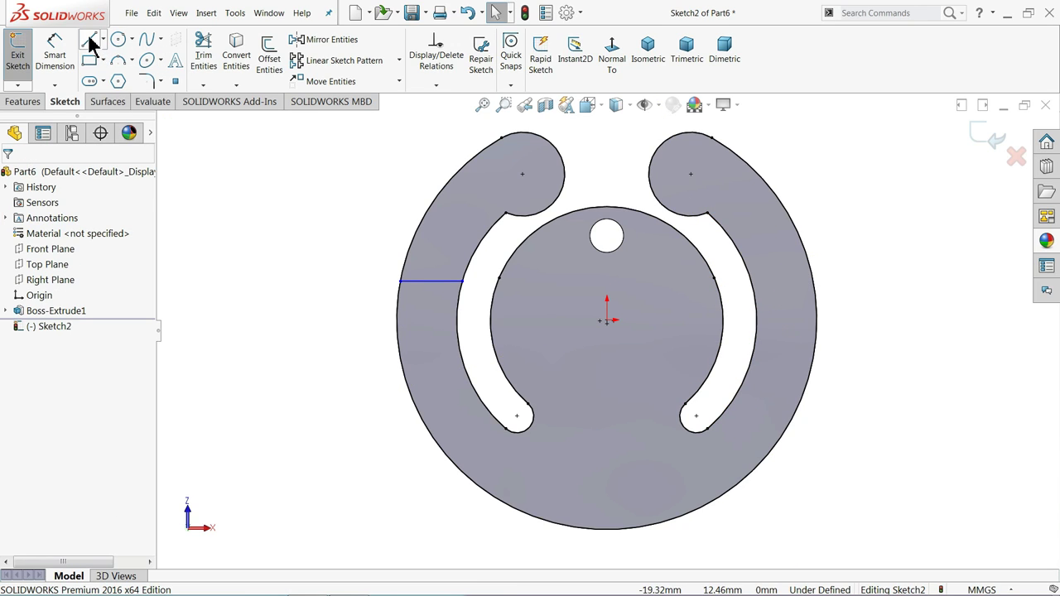
left_click(91, 44)
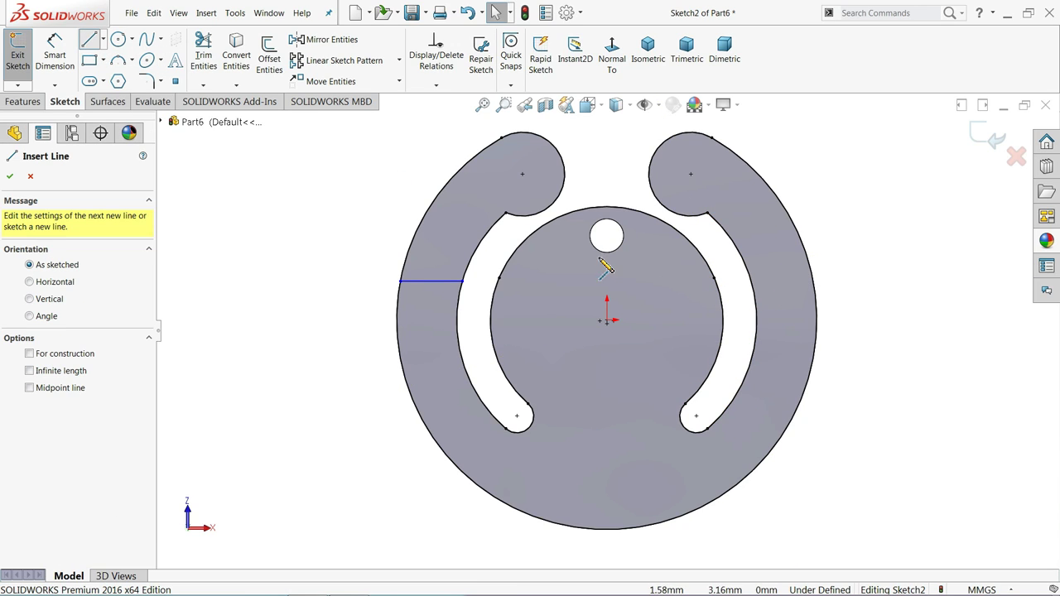
left_click(752, 282)
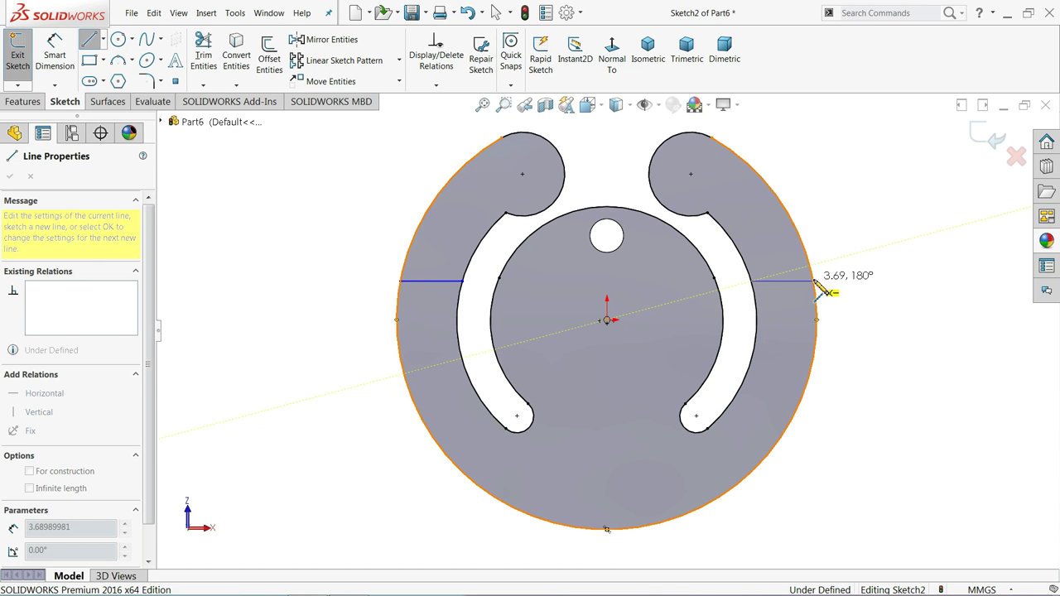
left_click(816, 282)
right_click(816, 220)
left_click(845, 232)
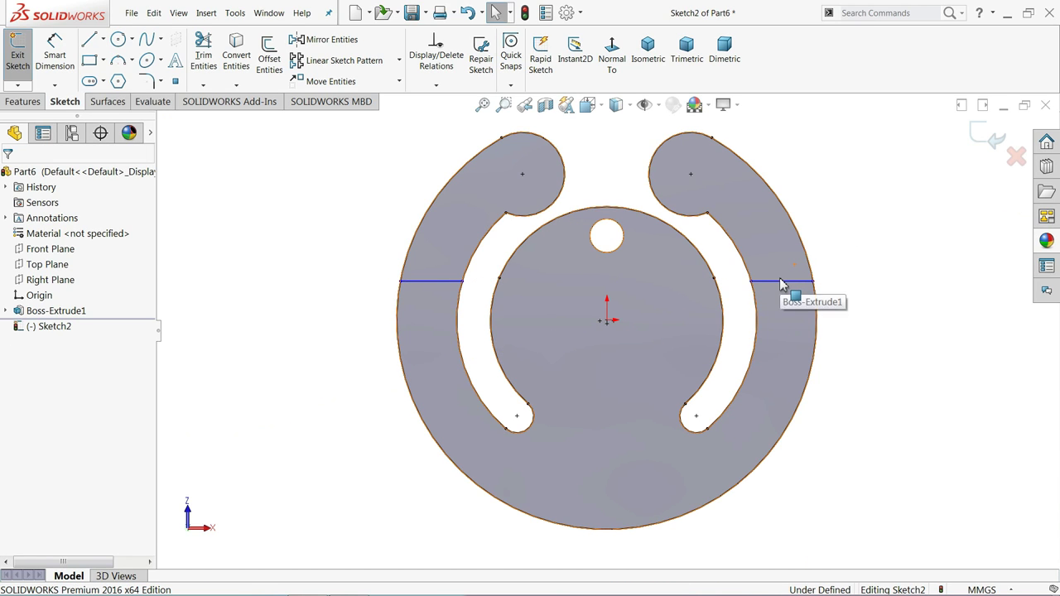
Step: Add a Collinear relation between the left and right horizontal lines
left_click(782, 283)
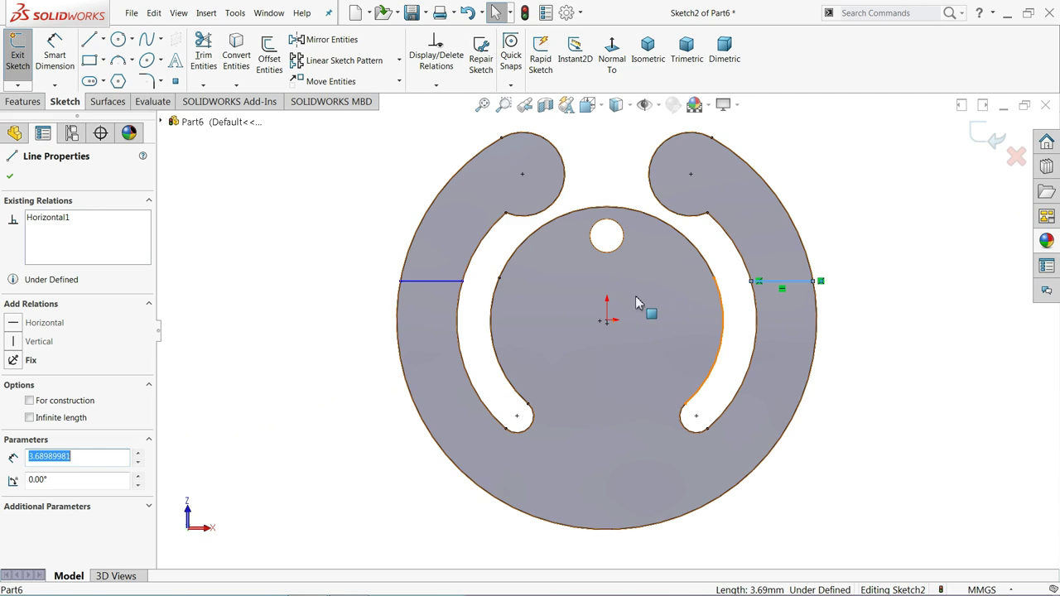
left_click(448, 292)
left_click(317, 260)
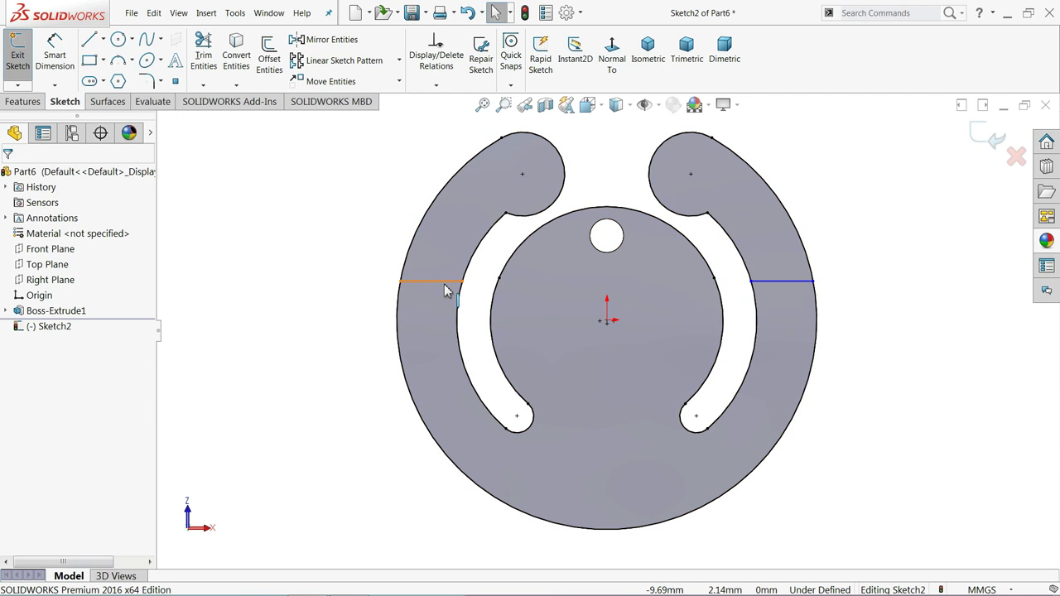
left_click(444, 290)
left_click(775, 282, "ctrl")
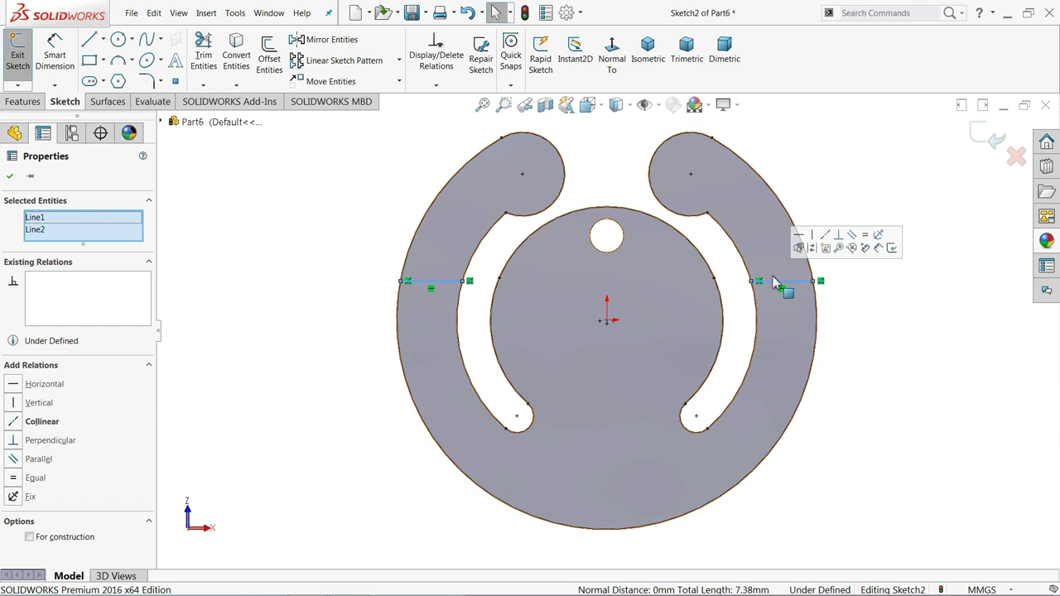
left_click(825, 235)
left_click(840, 184)
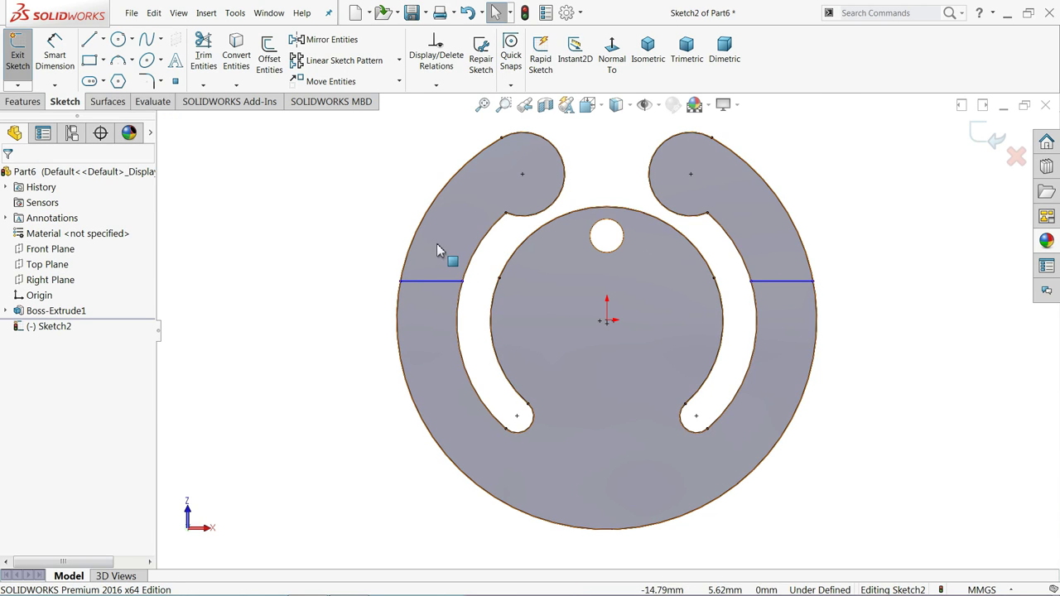
left_click(55, 52)
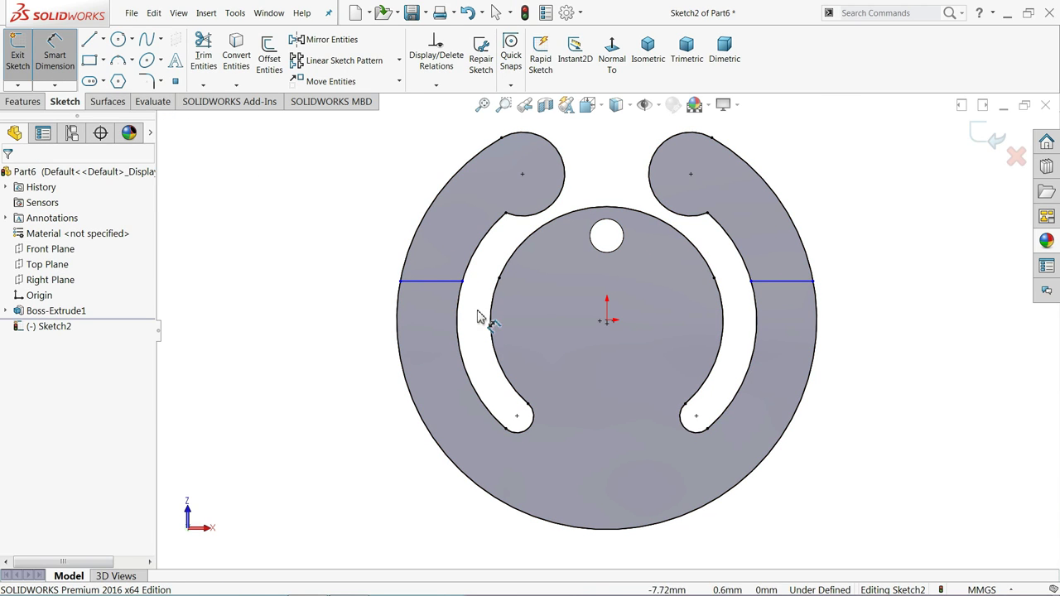
Step: Dimension the left line 2.5 mm above the centre, fully defining Sketch2
left_click(440, 283)
left_click(607, 322)
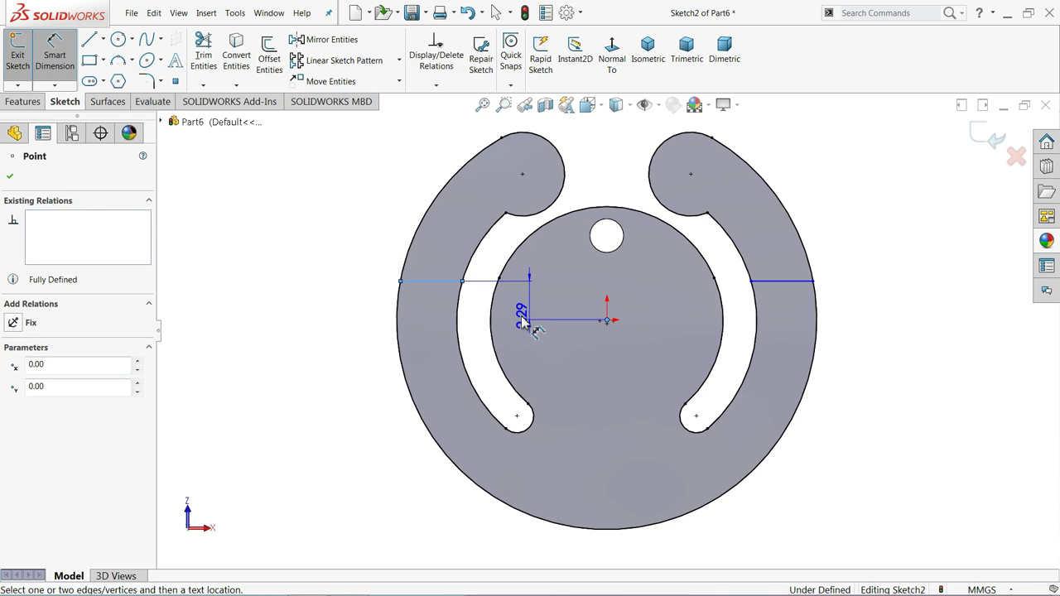
left_click(299, 308)
type("2.5")
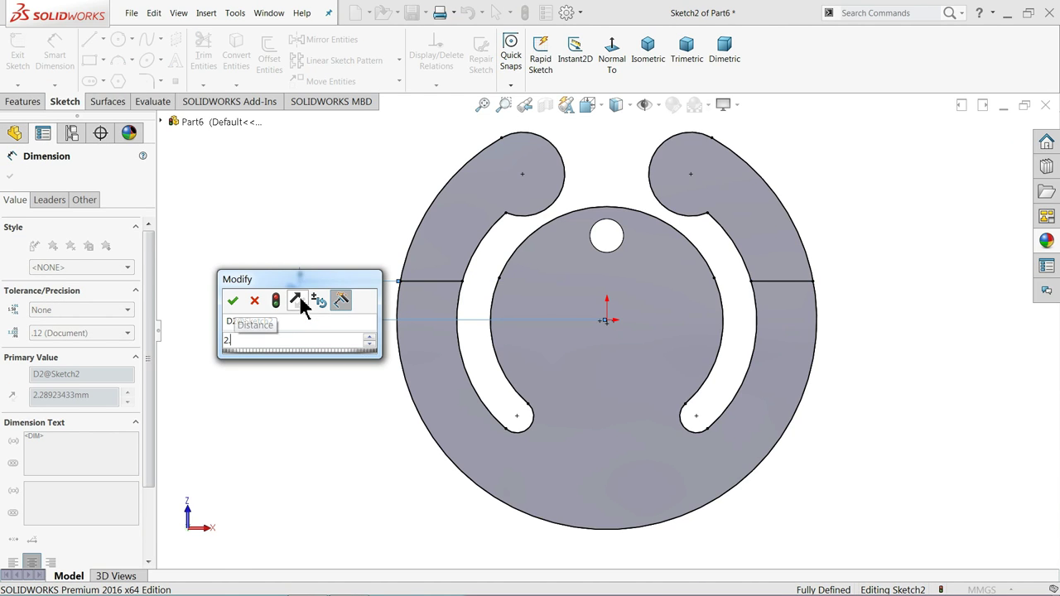
key("Return")
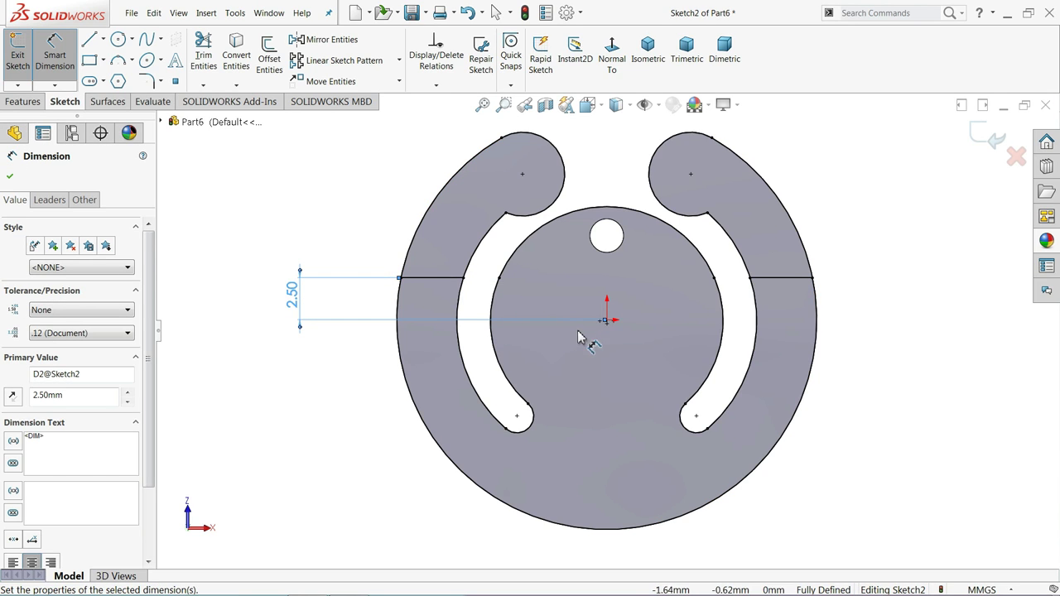
left_click(240, 209)
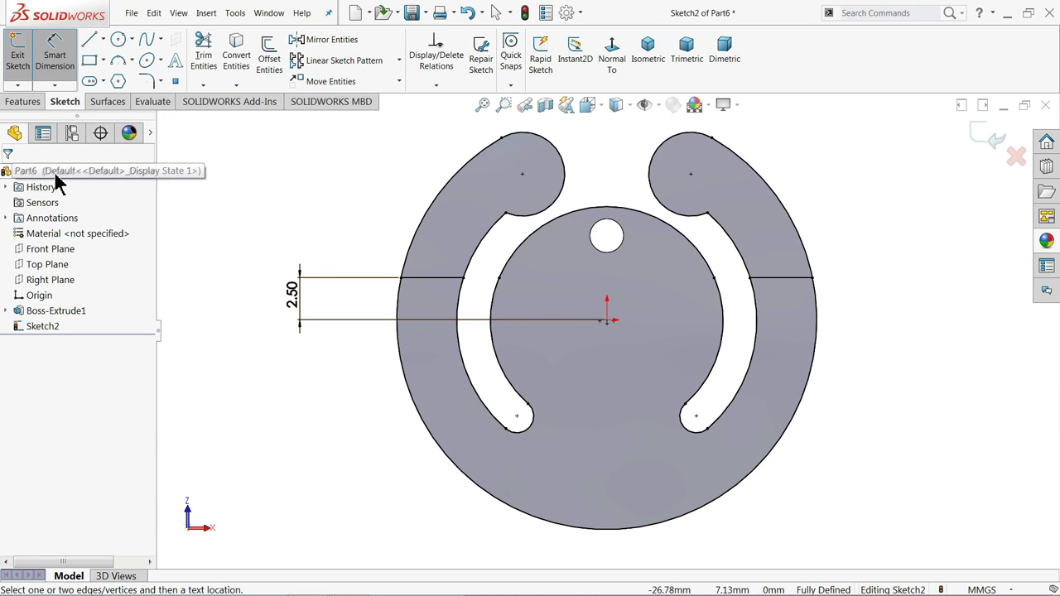
left_click(55, 71)
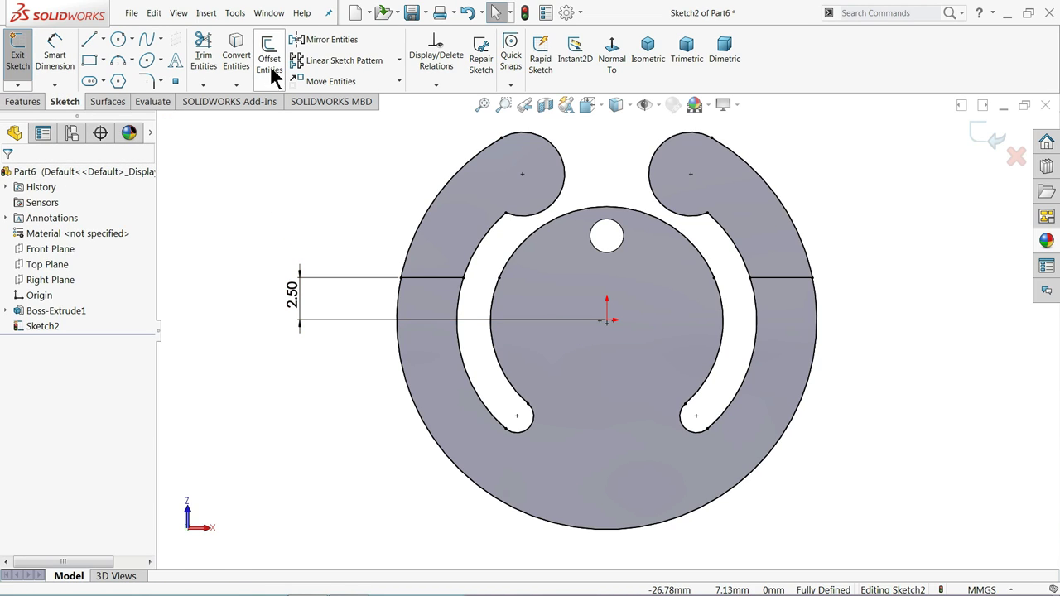
Step: Power-trim the unwanted segments around the slots, the upper lobes and between the slot ends
left_click(208, 70)
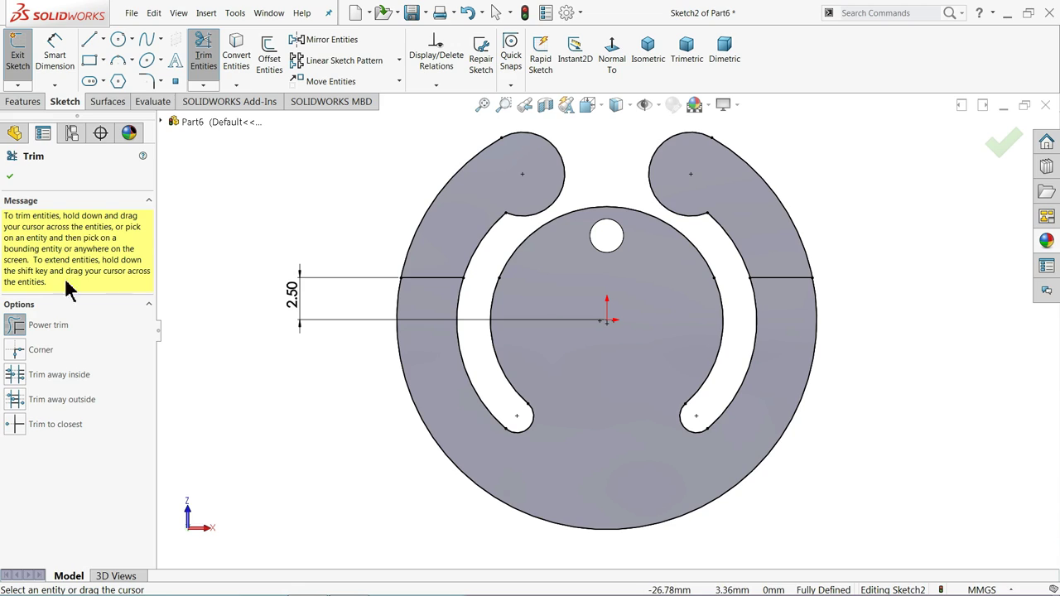
mouse_move(389, 184)
left_mouse_down()
mouse_move(486, 237)
mouse_move(547, 182)
left_mouse_up()
left_click_drag(606, 207, 590, 241)
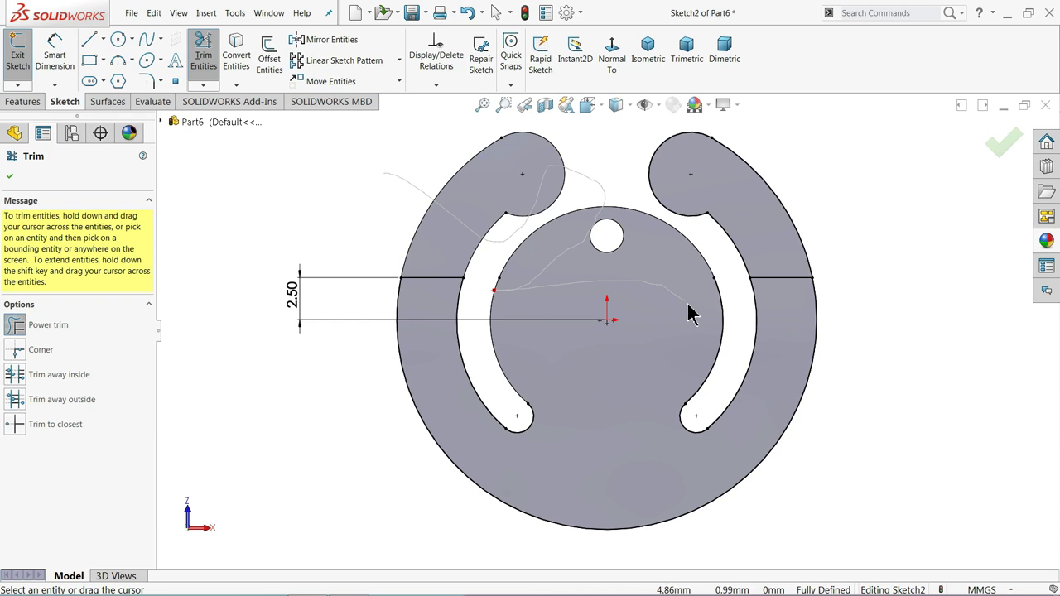
mouse_move(725, 245)
left_mouse_down()
mouse_move(781, 177)
mouse_move(662, 157)
left_mouse_up()
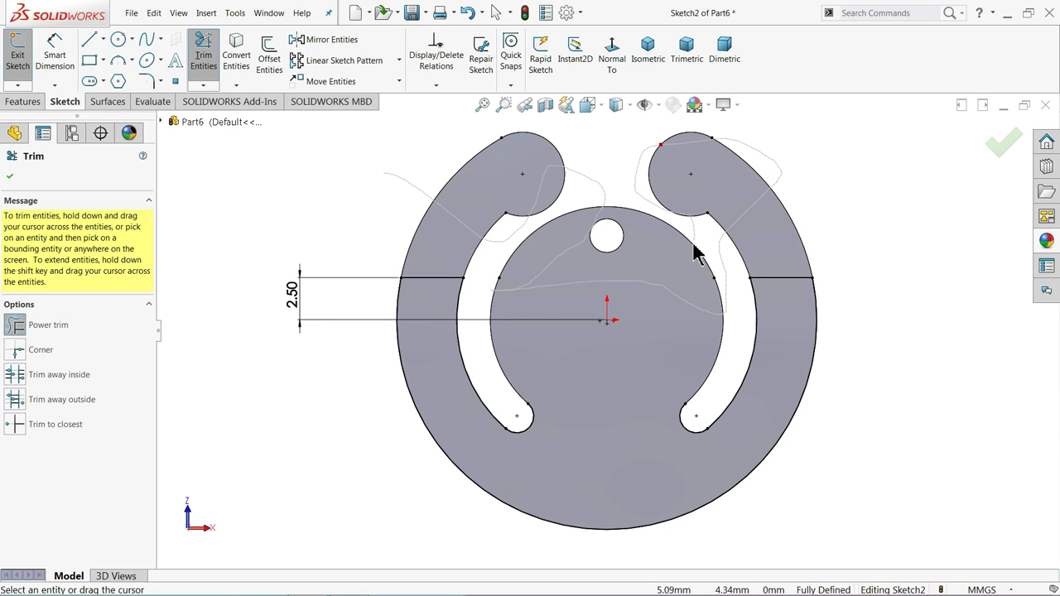
left_click_drag(696, 253, 692, 265)
scroll(583, 439, "down", 3)
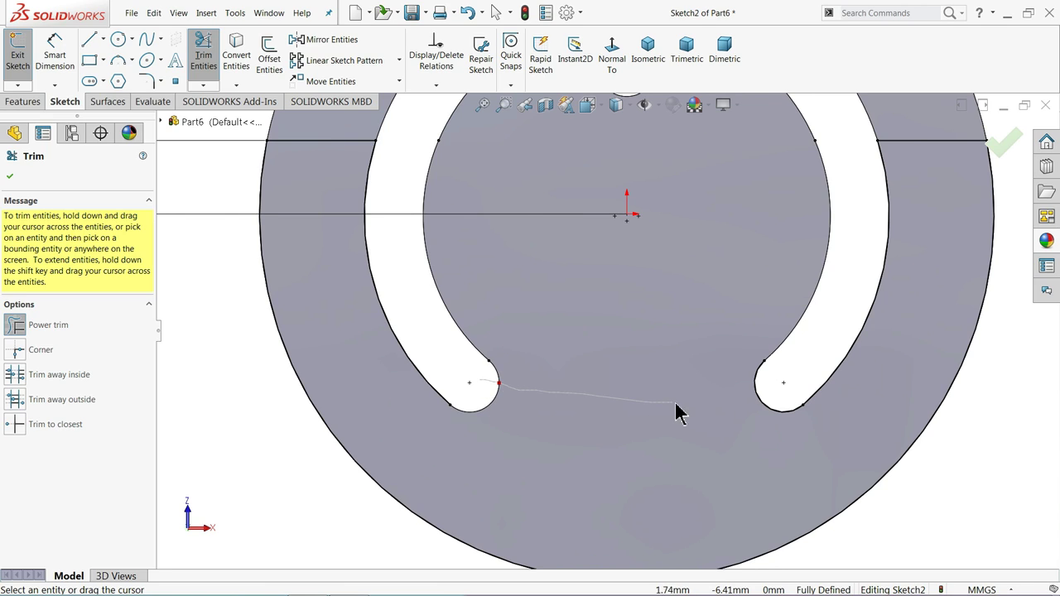
left_click_drag(766, 400, 551, 368)
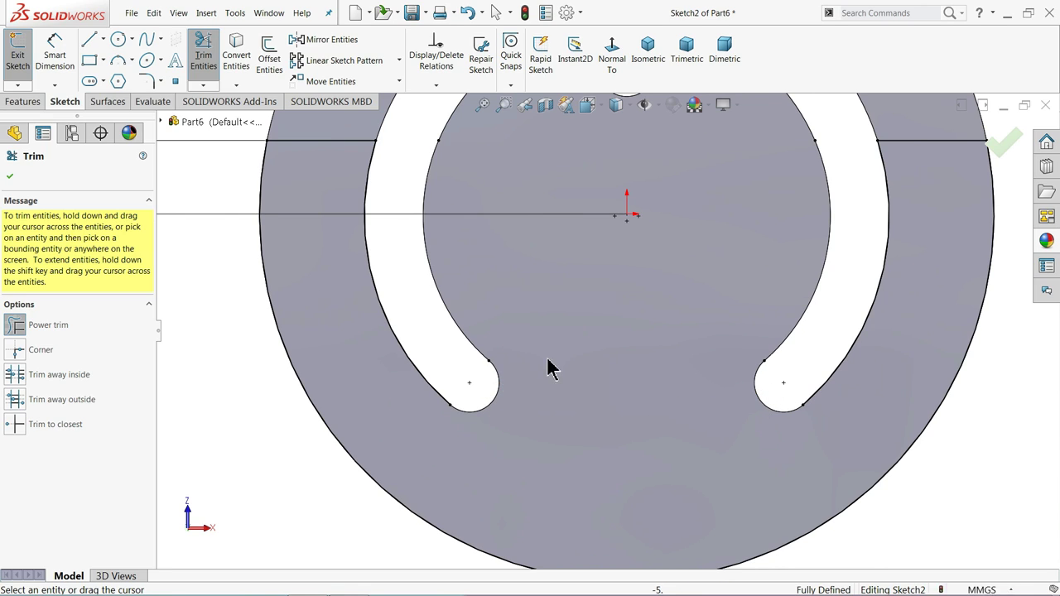
left_click(10, 179)
Step: Draw a 3-point arc bulging downward from the left slot end to the right slot end
left_click(118, 60)
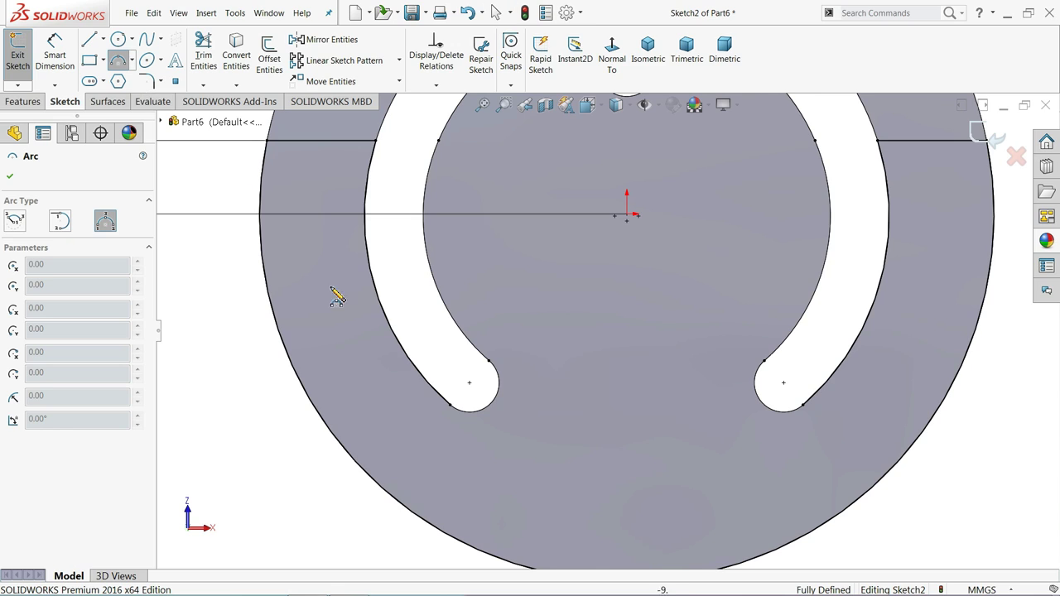
left_click(451, 407)
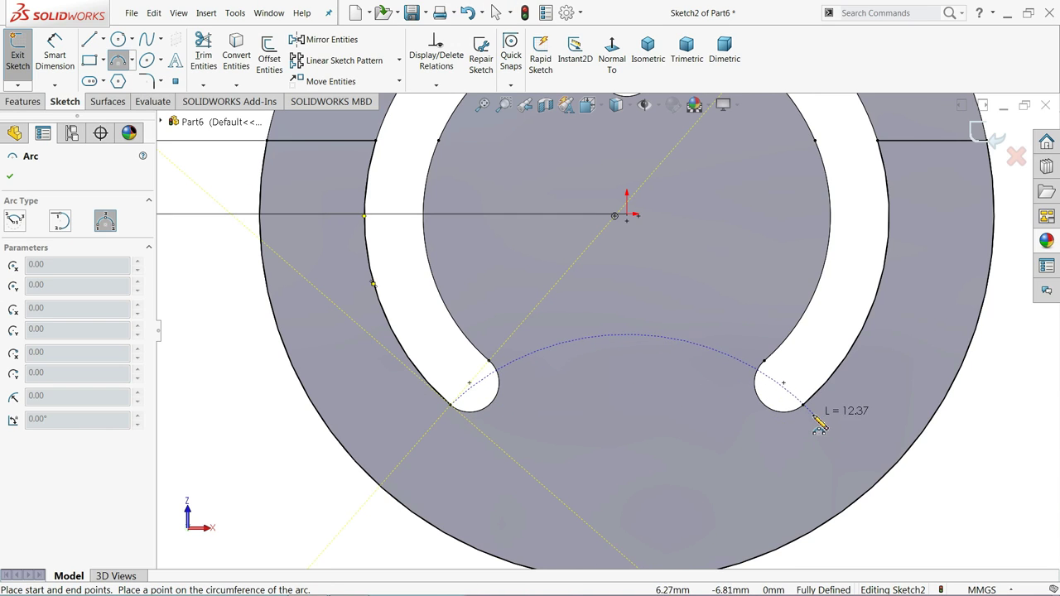
left_click(802, 405)
left_click(658, 460)
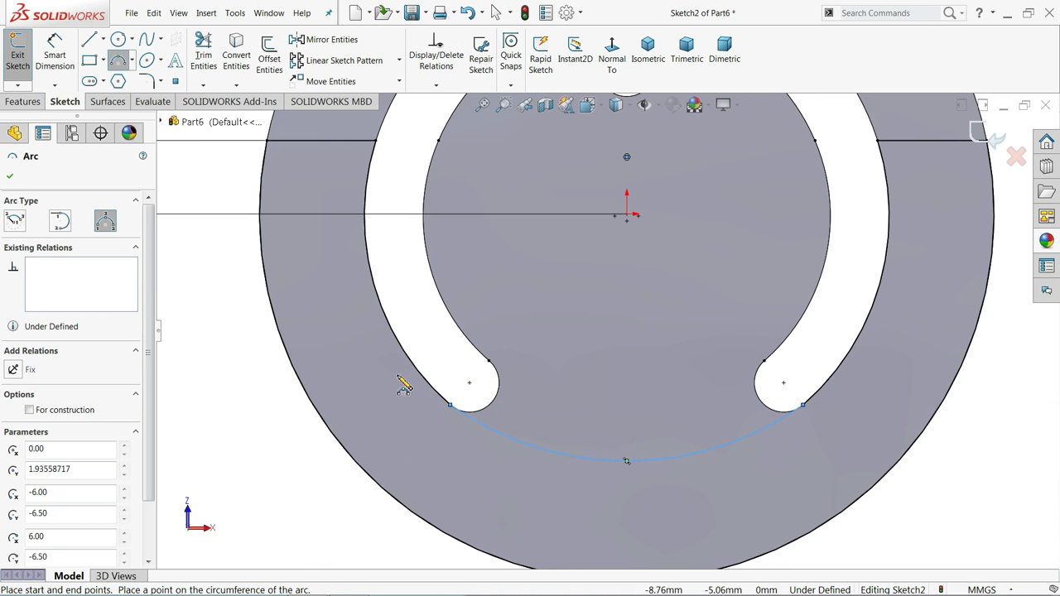
right_click(188, 288)
left_click(221, 291)
Step: Make the new arc tangent to both the left and right slot-end arcs
scroll(449, 413, "down", 5)
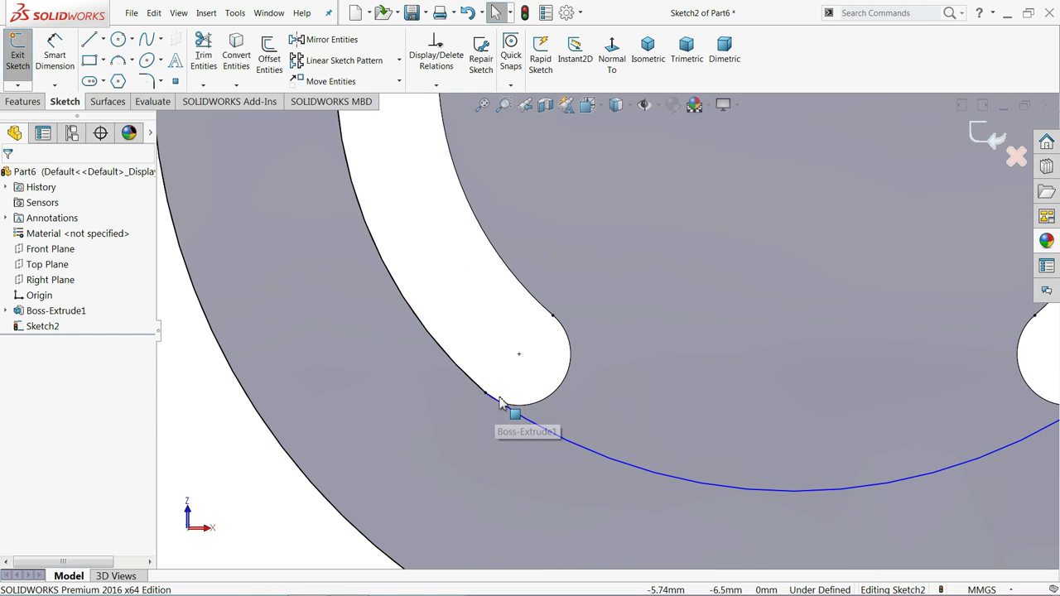
left_click_drag(506, 374, 462, 421)
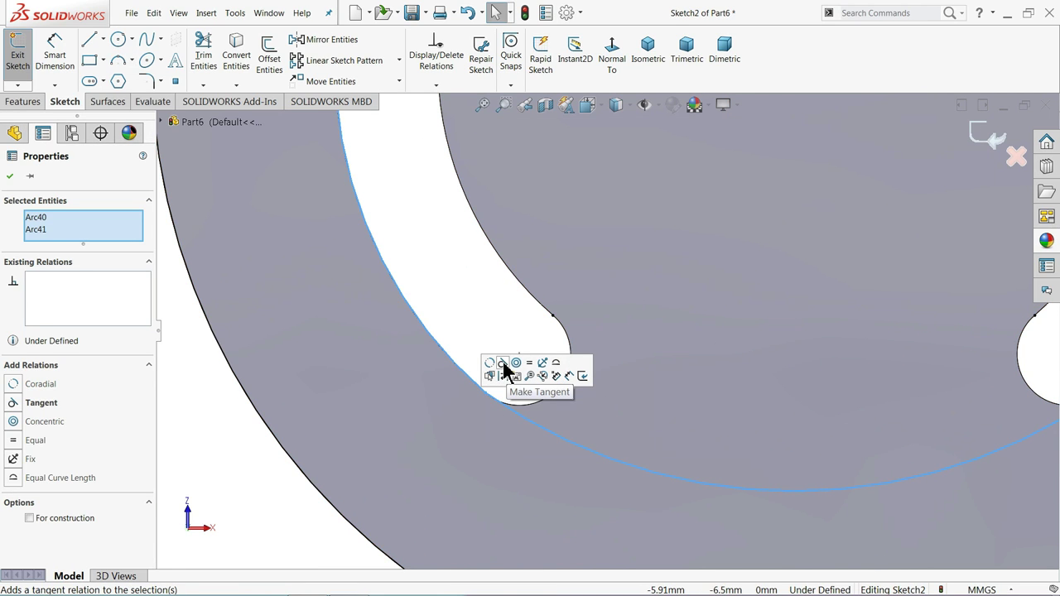
left_click(503, 362)
scroll(551, 352, "up", 5)
scroll(857, 371, "down", 4)
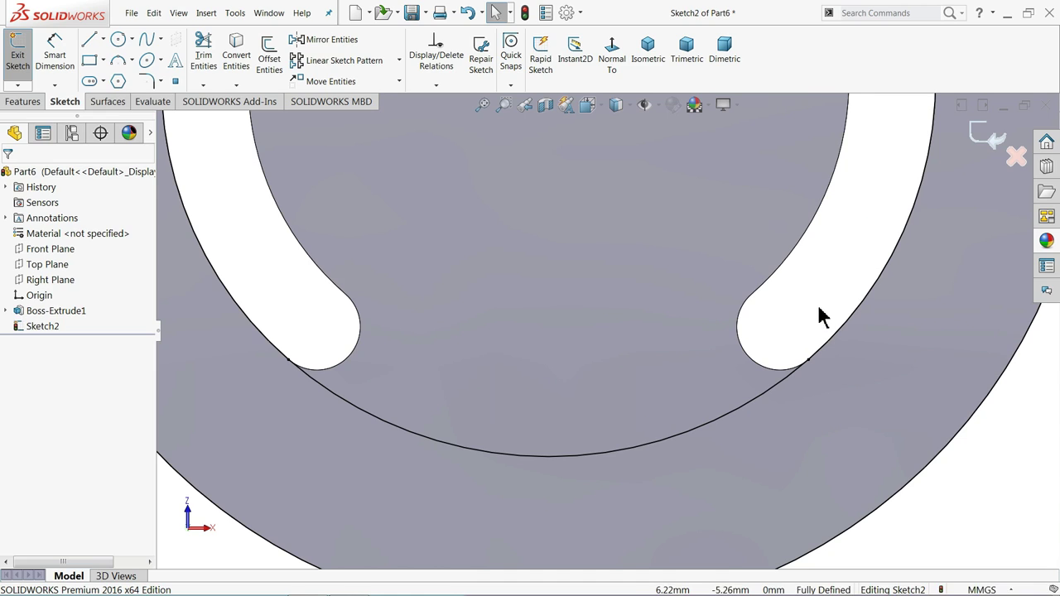
left_click_drag(818, 317, 786, 414)
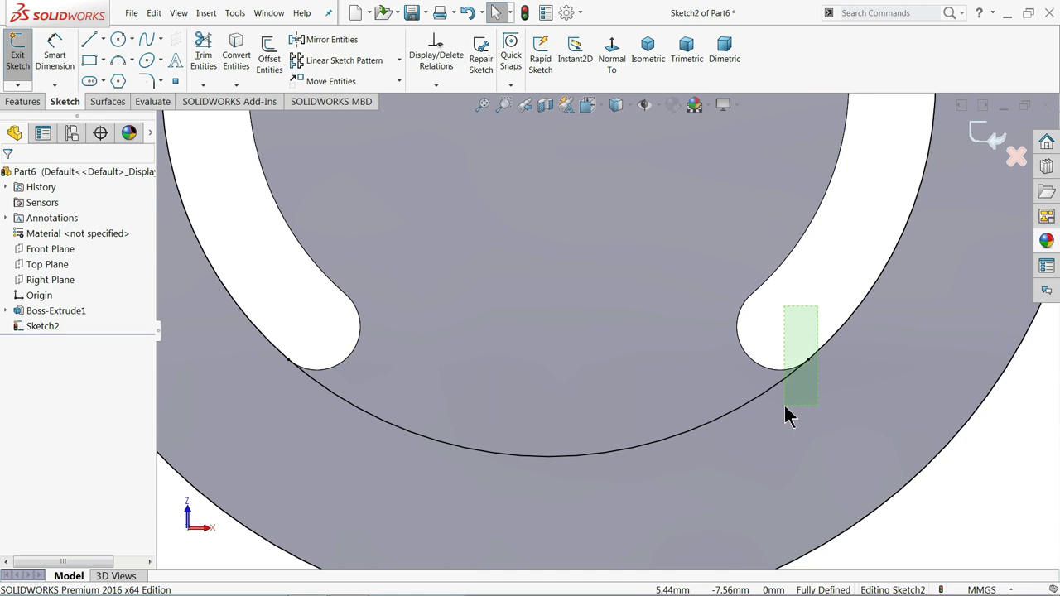
left_click(814, 337)
scroll(569, 307, "up", 3)
scroll(560, 314, "up", 2)
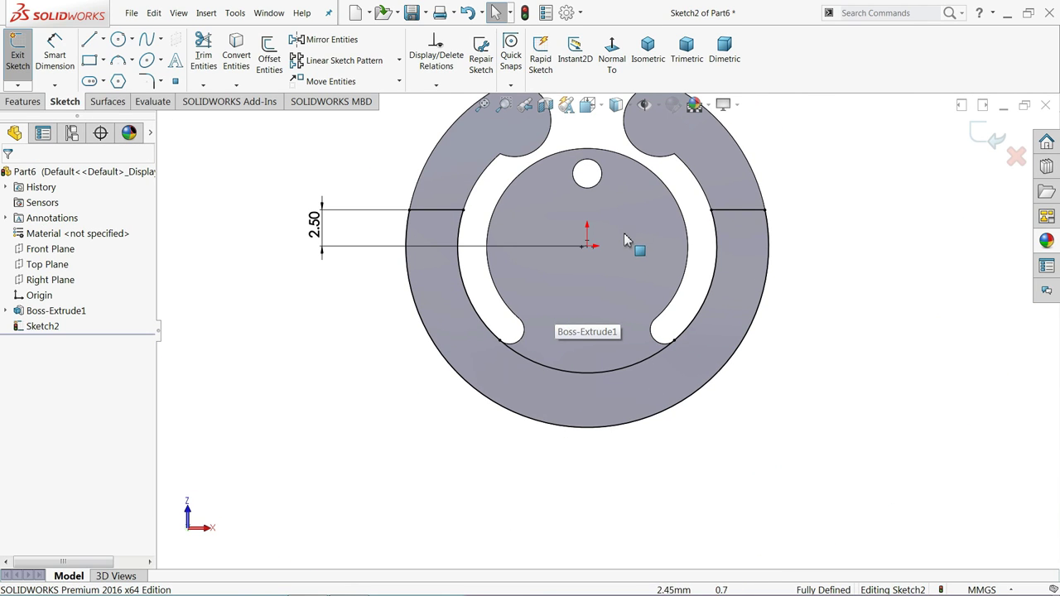
scroll(626, 240, "down", 1)
left_click(24, 101)
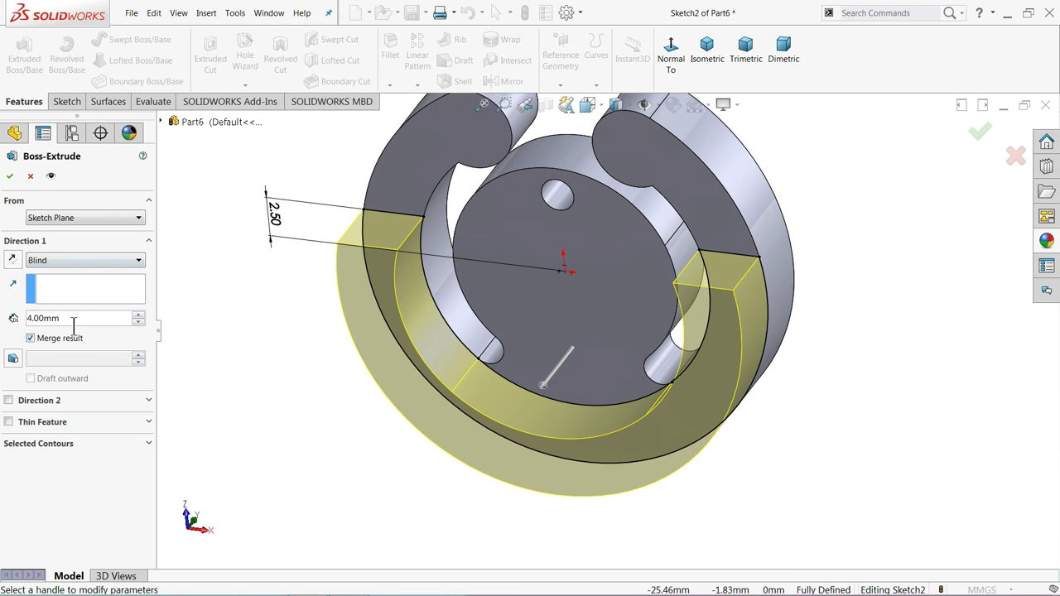
Step: Extrude the lower ring region to a 6 mm blind depth and accept Boss-Extrude2
type("3")
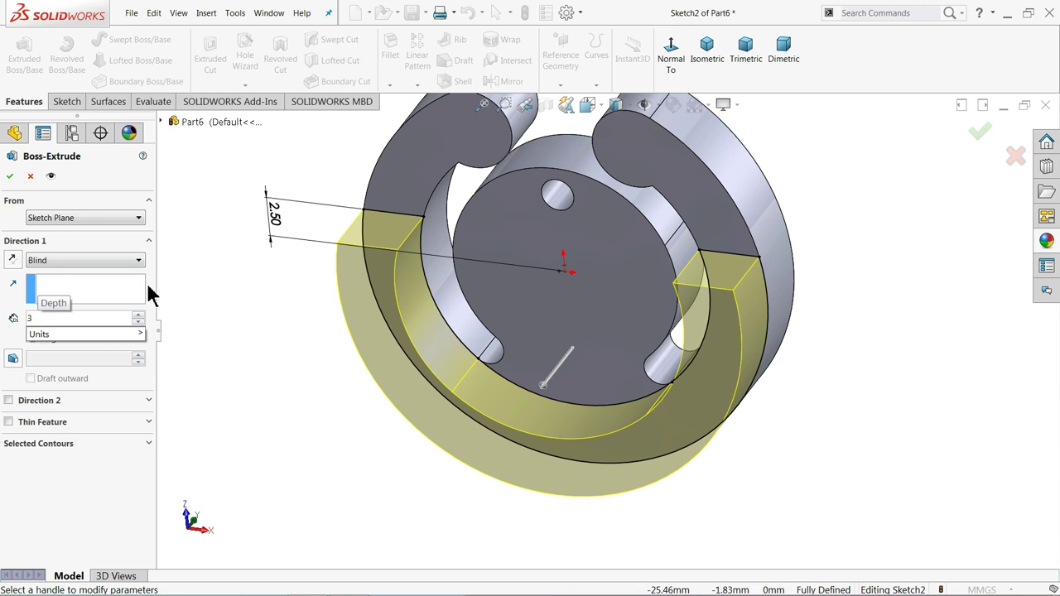
key("BackSpace")
type("6")
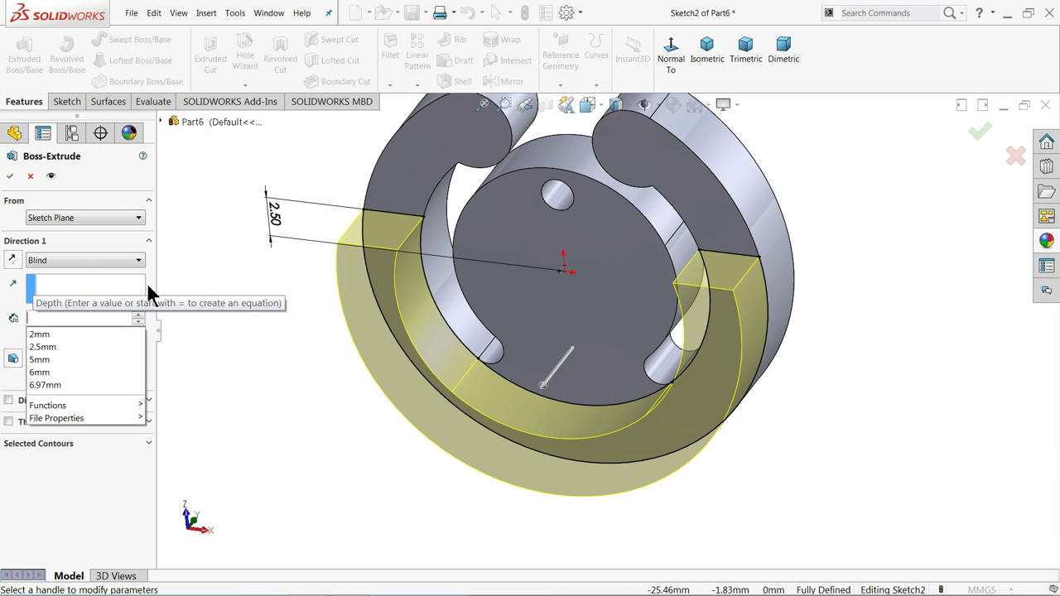
key("Return")
middle_click_drag(213, 265, 254, 283)
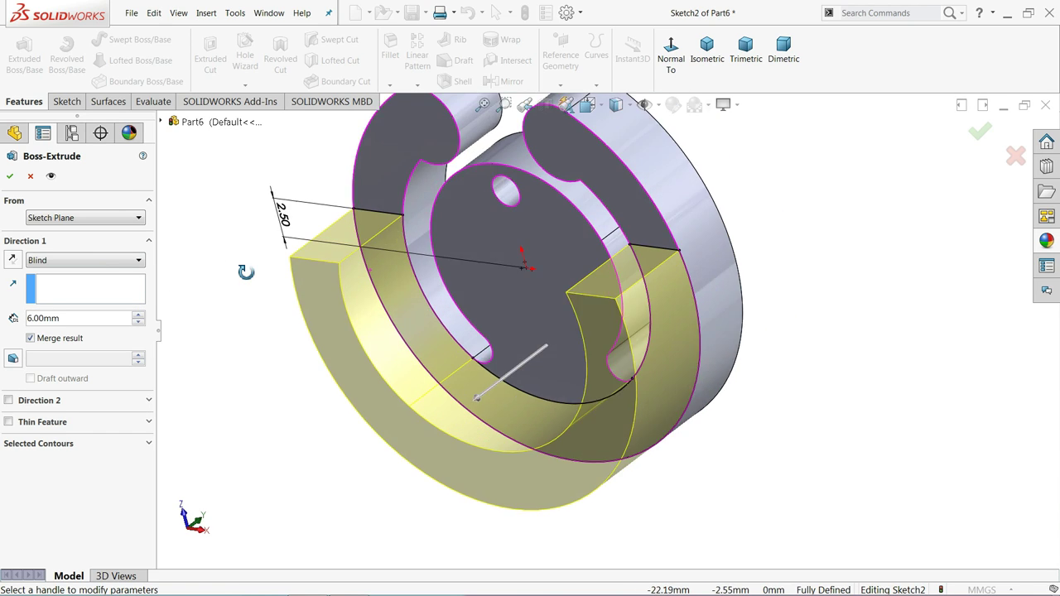
left_click(10, 177)
mouse_move(114, 237)
middle_mouse_down()
mouse_move(283, 321)
mouse_move(322, 279)
mouse_move(376, 329)
mouse_move(343, 289)
mouse_move(340, 313)
middle_mouse_up()
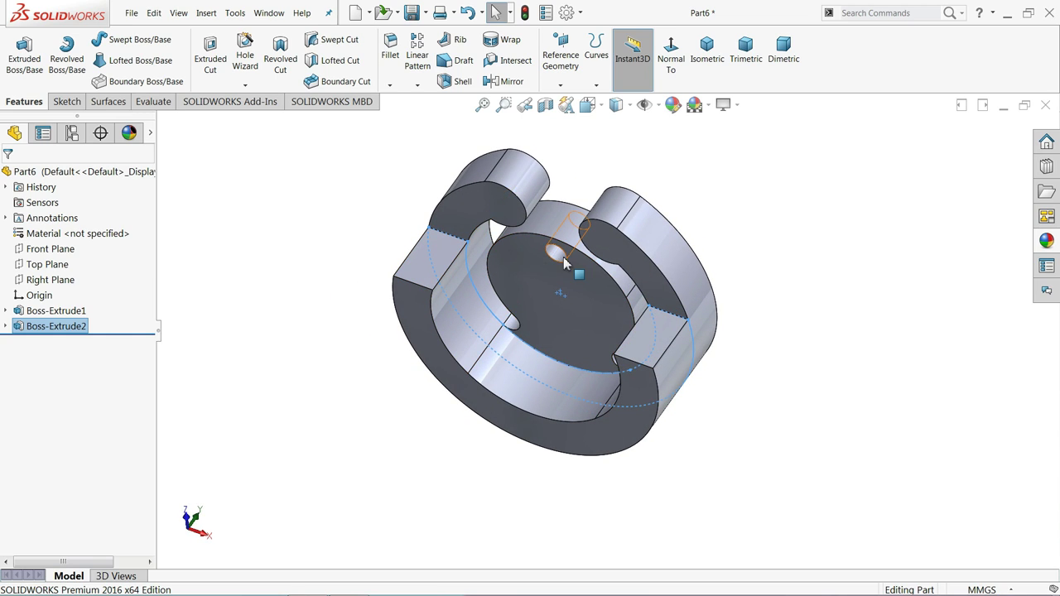
Step: Reuse Sketch1 for a new boss starting from a flipped offset, 4 mm deep in the reversed direction
left_click(7, 311)
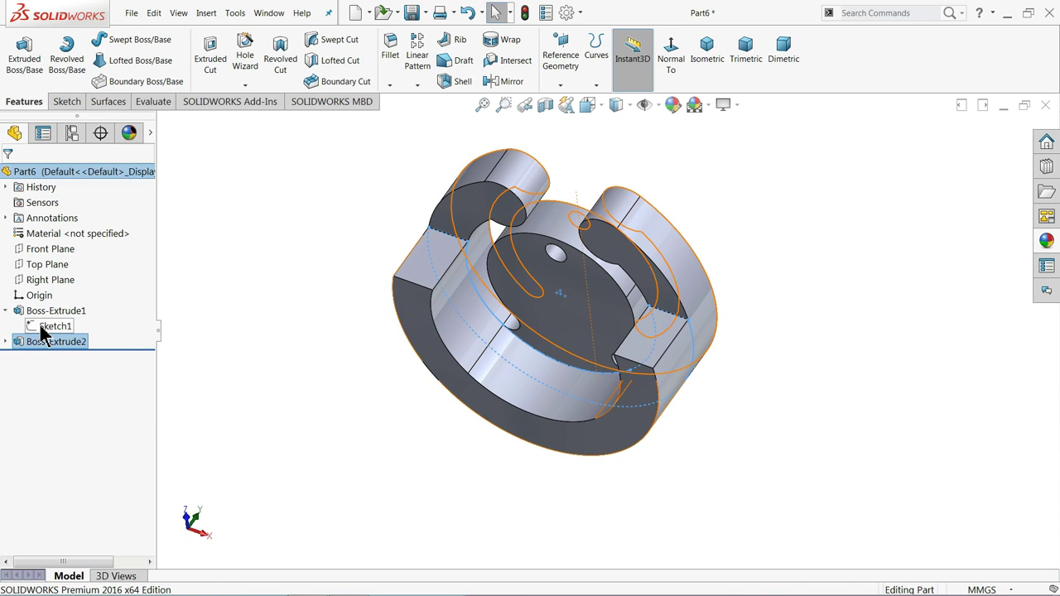
left_click(46, 327)
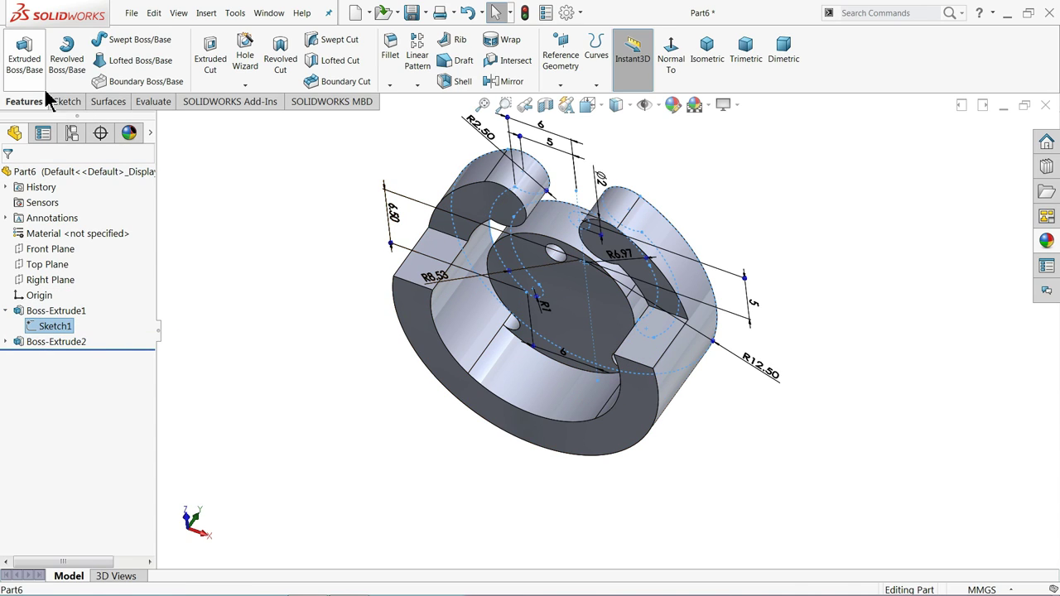
left_click(24, 57)
left_click(55, 221)
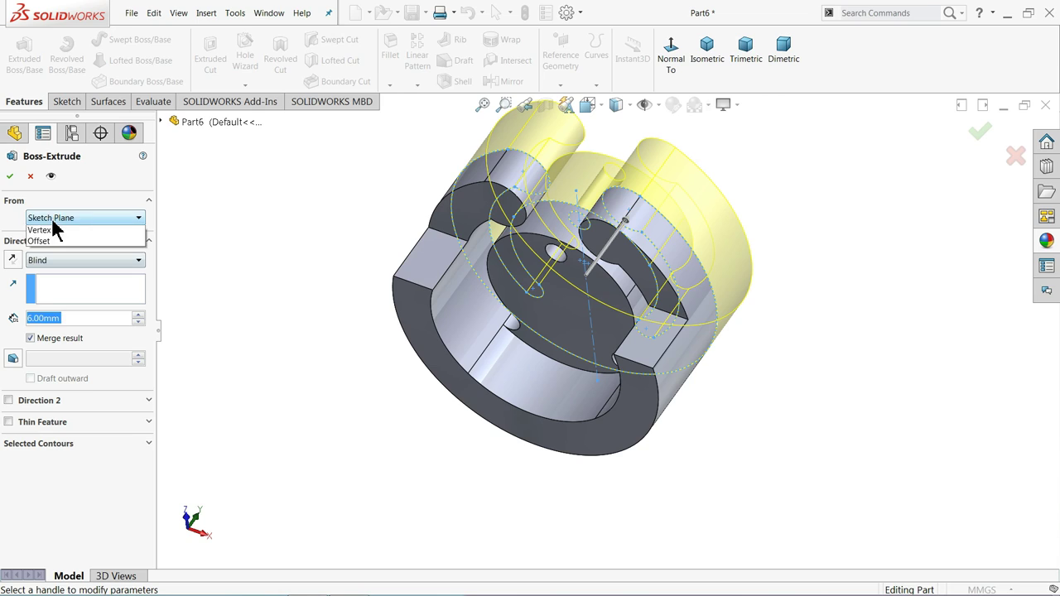
left_click(58, 265)
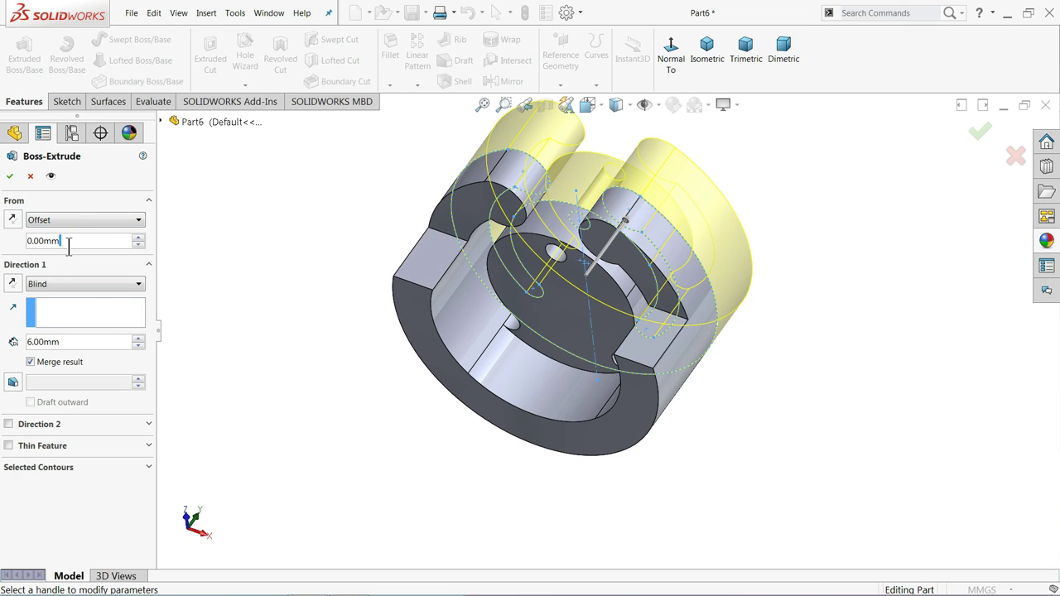
type("6")
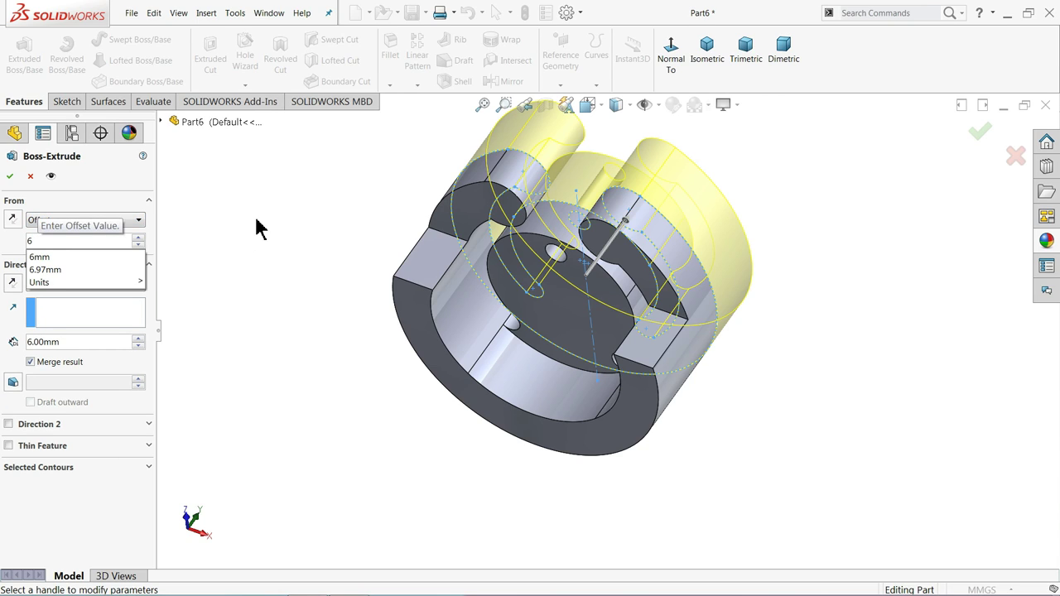
key("Return")
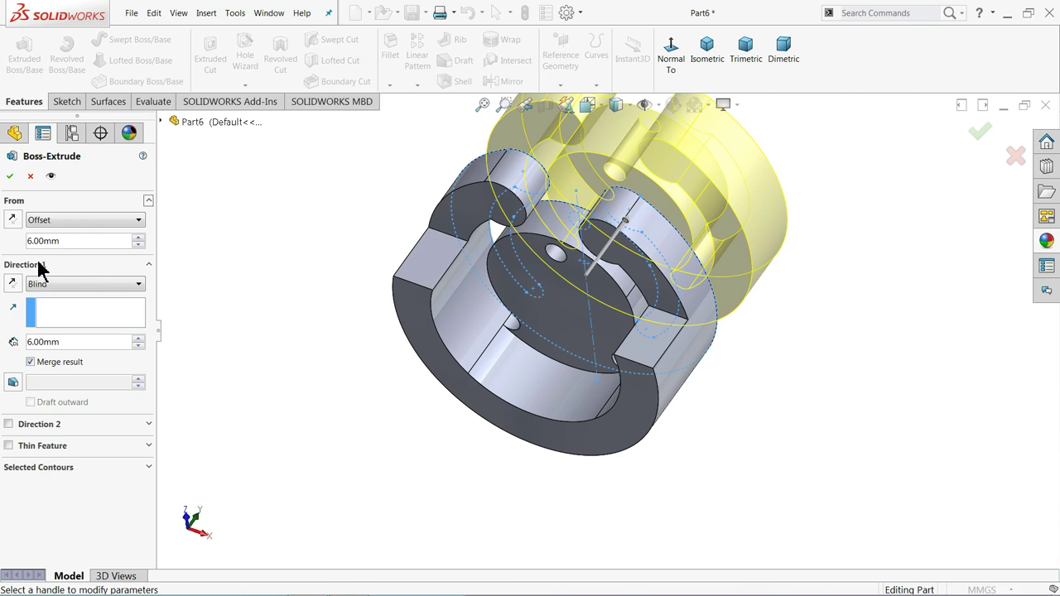
left_click(17, 223)
type("3")
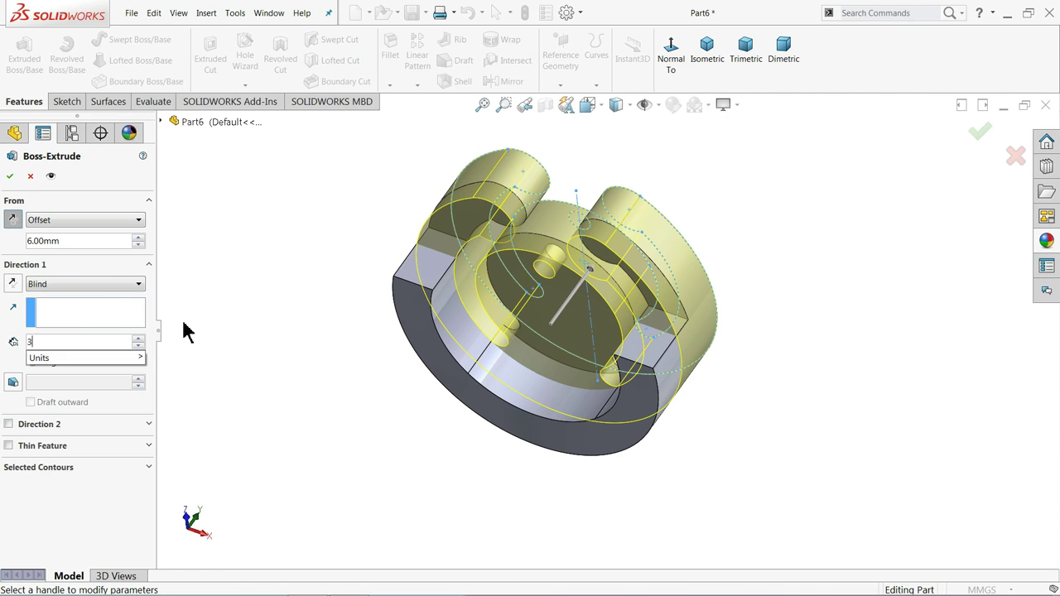
type("4")
key("Return")
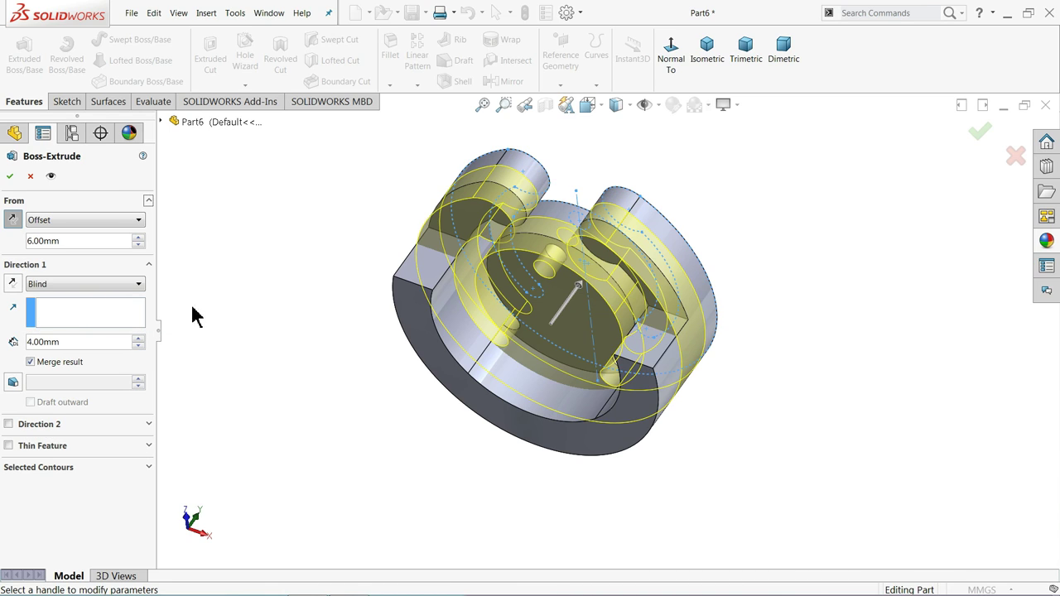
left_click(12, 283)
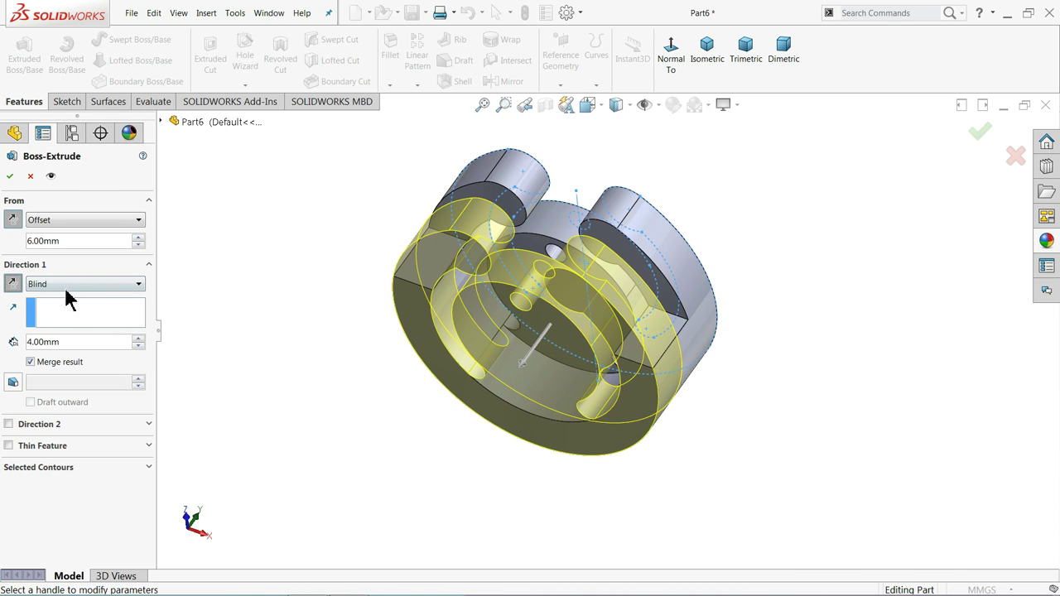
Step: Adjust the start offset from 9 mm to 10 mm and accept Boss-Extrude3
mouse_move(293, 274)
middle_mouse_down()
mouse_move(266, 282)
mouse_move(475, 353)
mouse_move(547, 345)
mouse_move(478, 365)
mouse_move(493, 365)
middle_mouse_up()
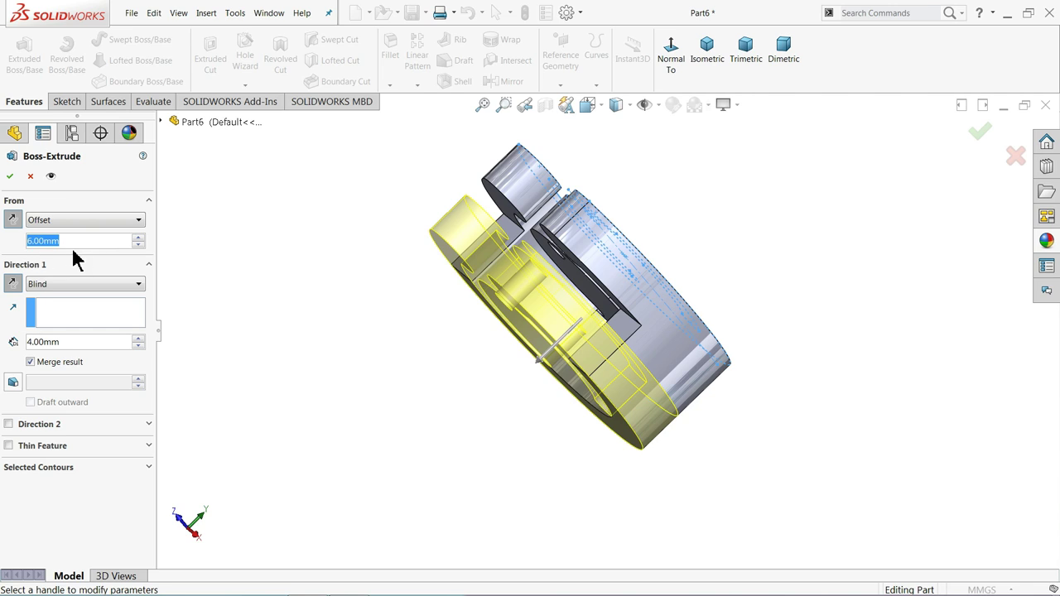
type("9")
key("Return")
mouse_move(313, 271)
middle_mouse_down()
mouse_move(296, 265)
mouse_move(307, 274)
middle_mouse_up()
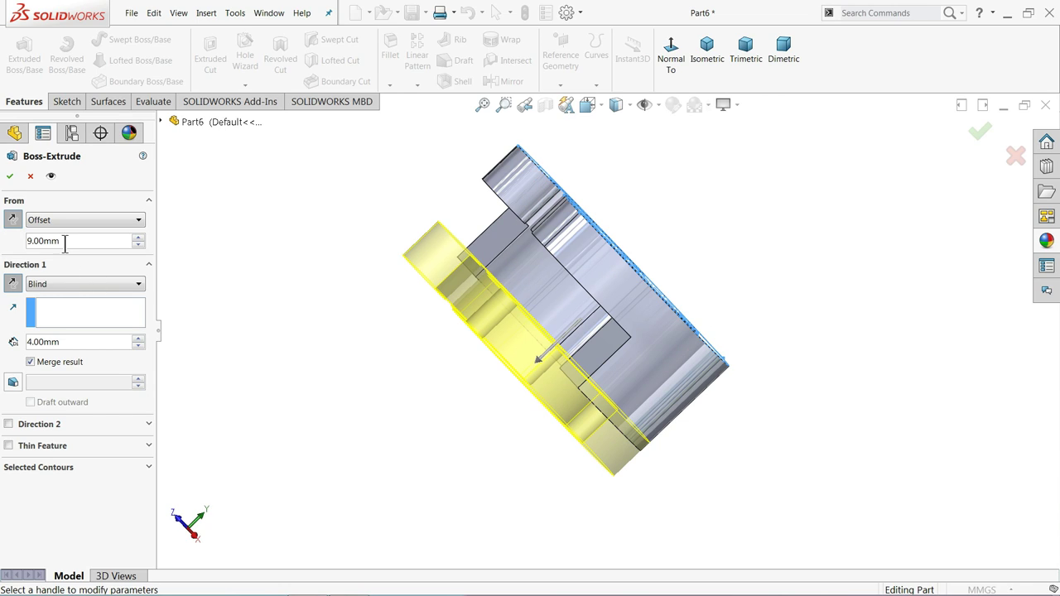
type("10")
key("Return")
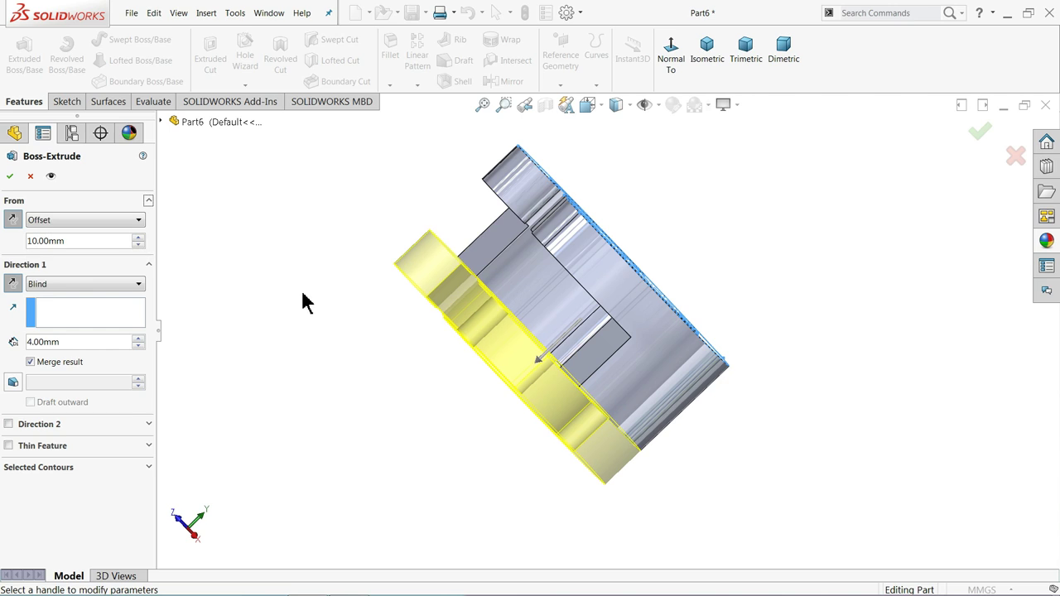
mouse_move(302, 302)
middle_mouse_down()
mouse_move(287, 284)
mouse_move(336, 320)
middle_mouse_up()
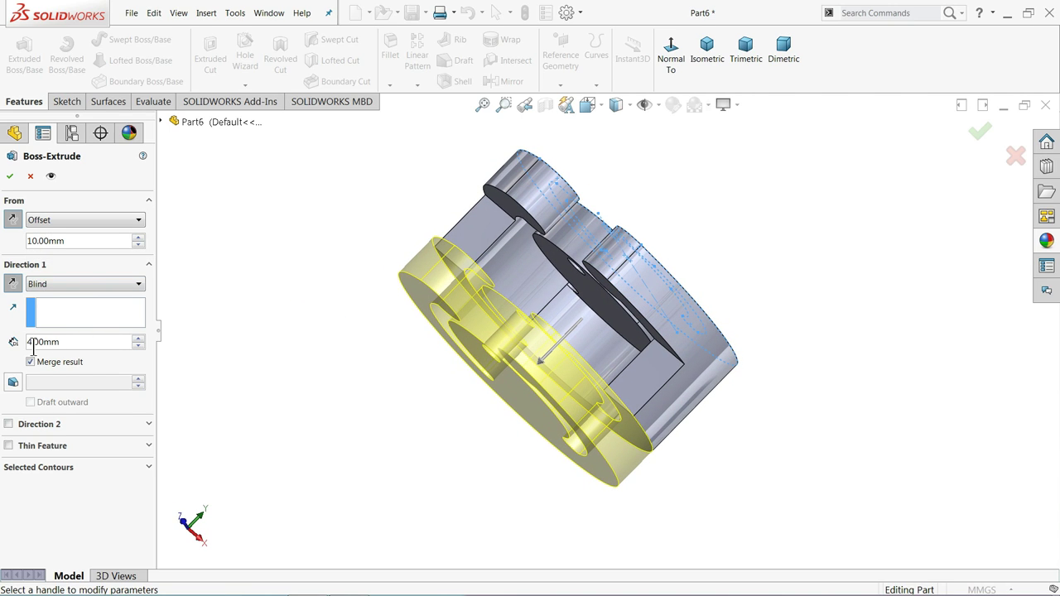
left_click(11, 176)
mouse_move(310, 315)
middle_mouse_down()
mouse_move(304, 376)
mouse_move(360, 196)
mouse_move(403, 225)
mouse_move(356, 421)
mouse_move(324, 308)
mouse_move(211, 343)
mouse_move(267, 324)
mouse_move(255, 343)
mouse_move(431, 367)
middle_mouse_up()
middle_click_drag(701, 326, 689, 344)
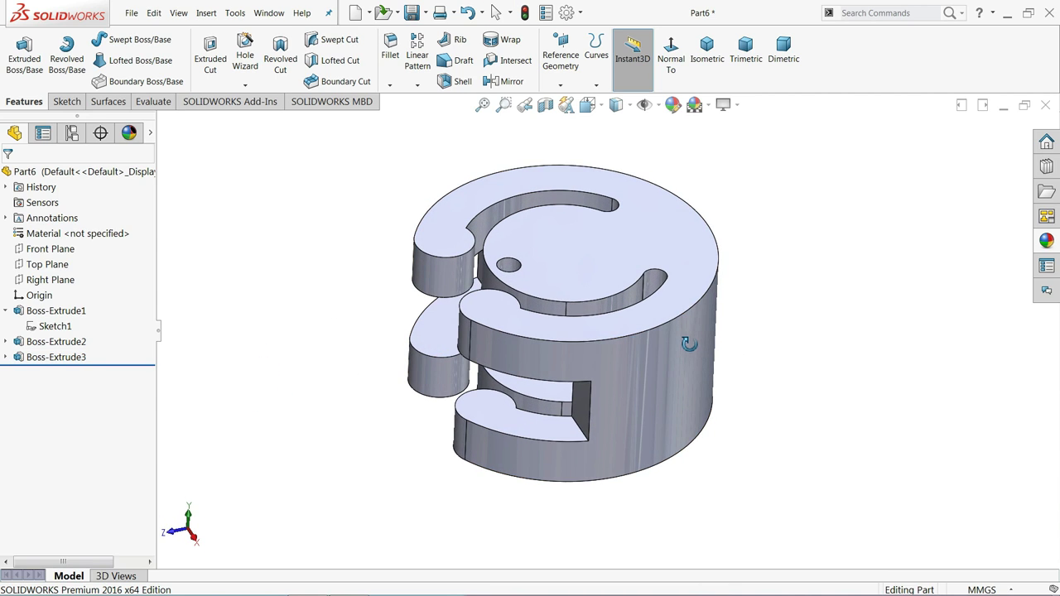
Step: Create reference Point1 at the centre of the outer cylindrical face
left_click(561, 85)
left_click(579, 149)
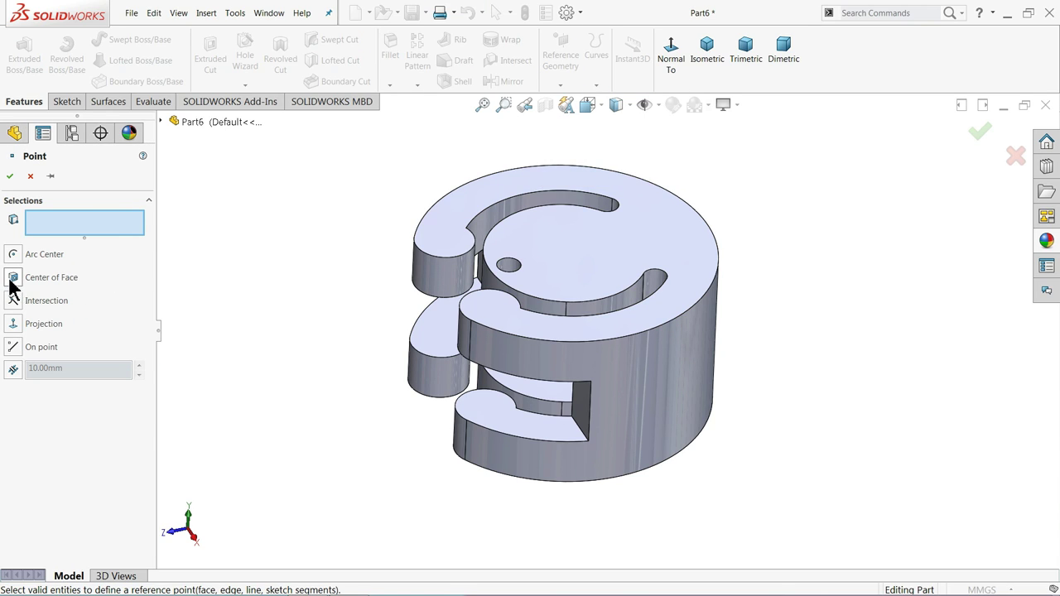
left_click(52, 279)
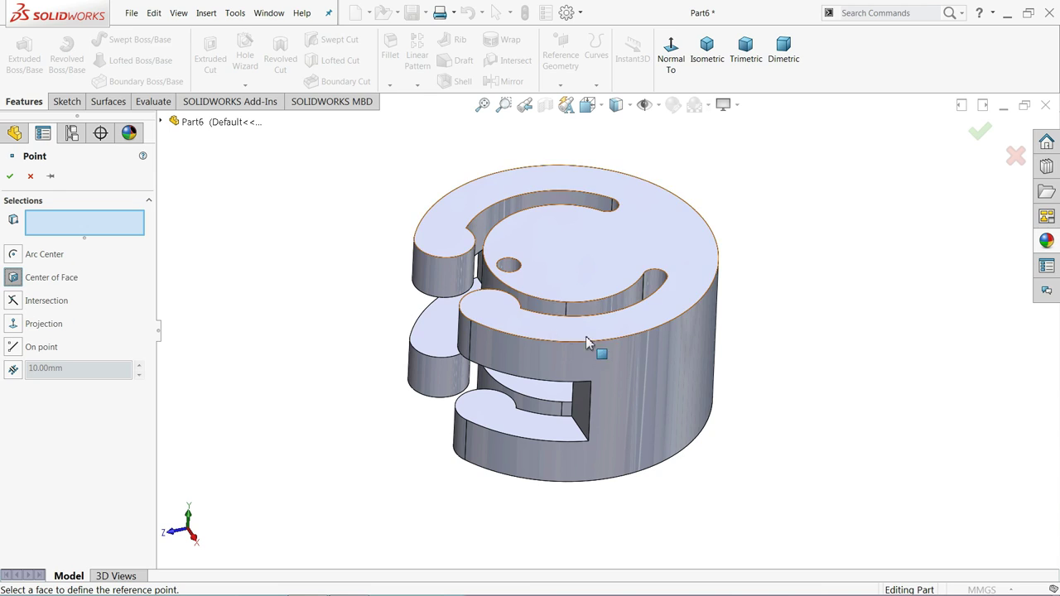
left_click(694, 366)
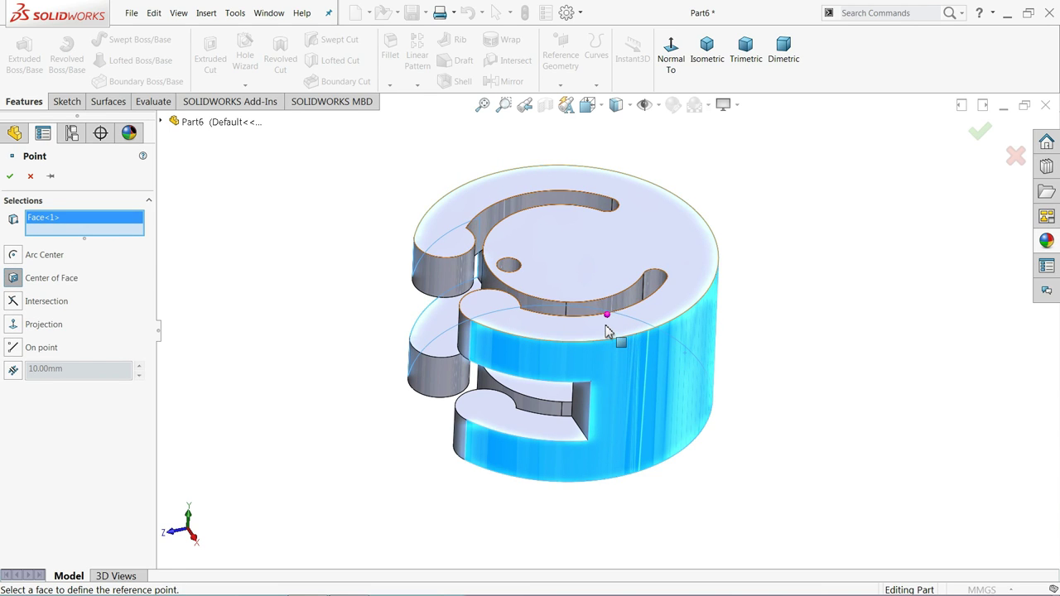
middle_click_drag(639, 386, 622, 397)
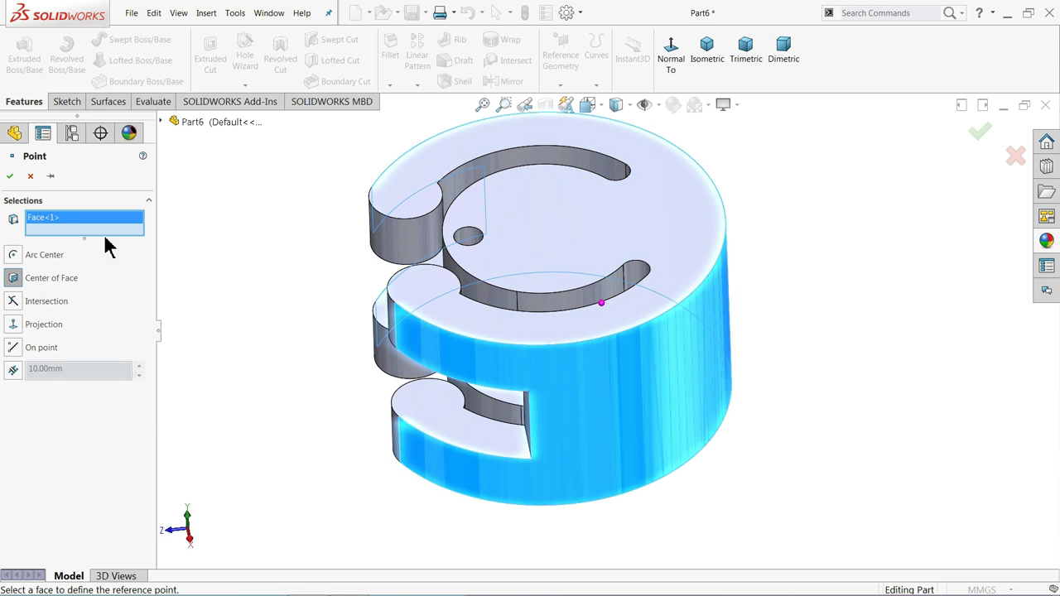
left_click(10, 177)
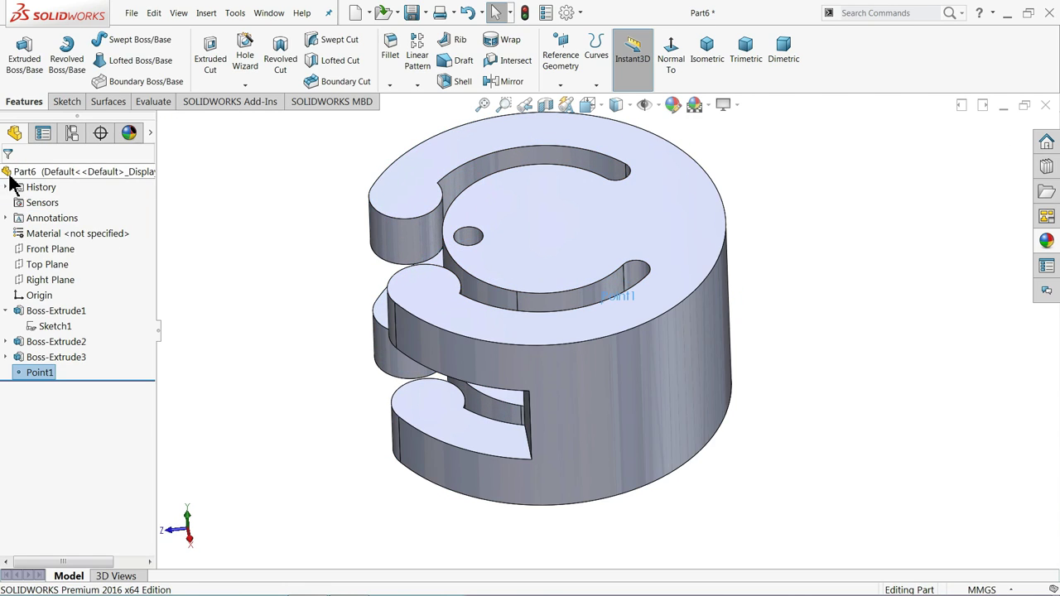
Step: Add reference Plane1 through Point1, tangent to the cylindrical face
left_click(563, 86)
left_click(572, 101)
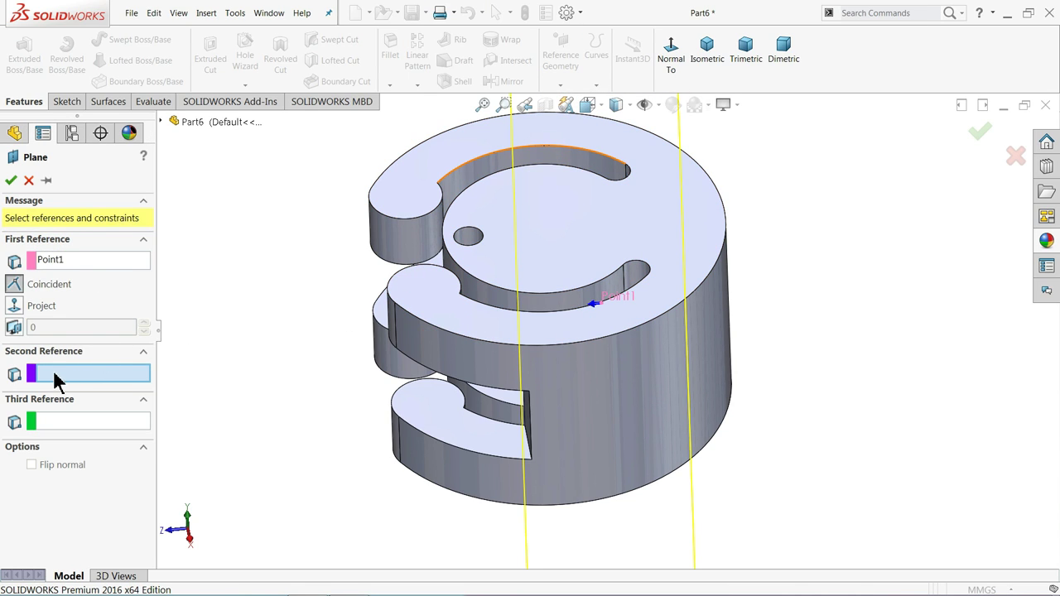
left_click(723, 317)
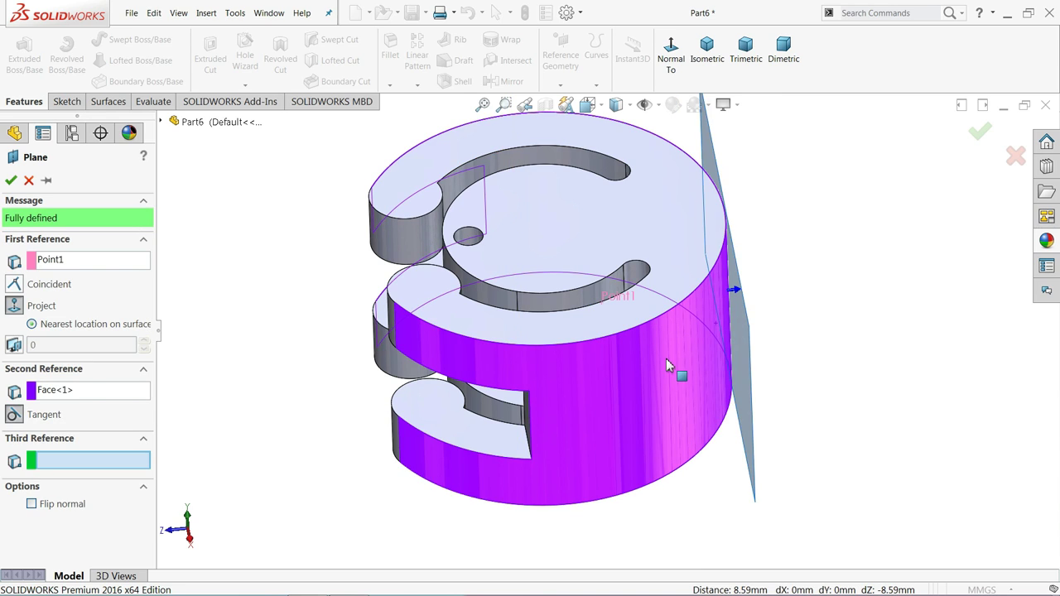
middle_click_drag(668, 366, 626, 362)
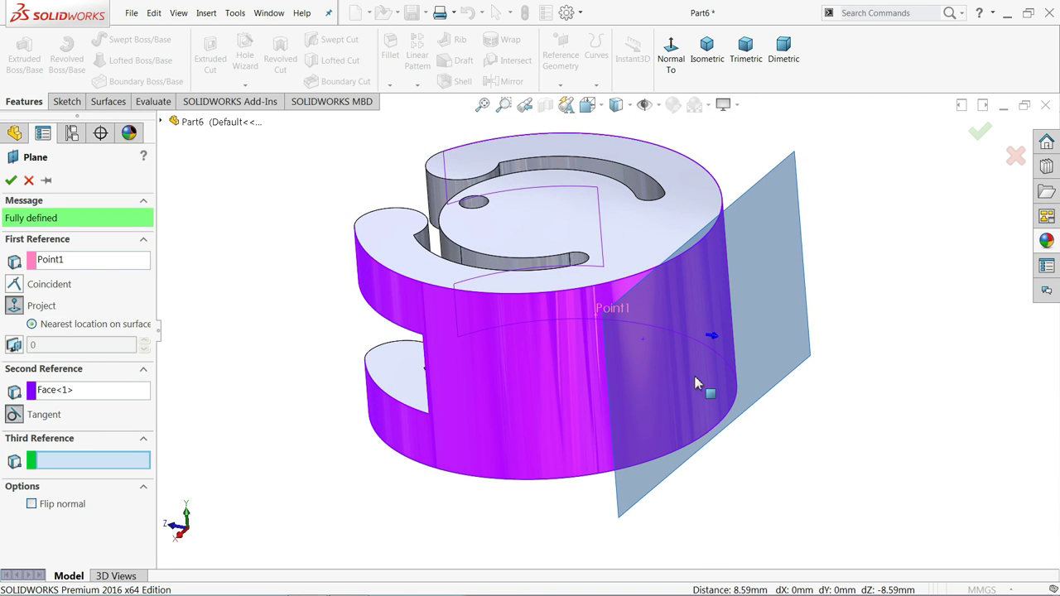
mouse_move(700, 317)
middle_mouse_down()
mouse_move(695, 502)
mouse_move(698, 356)
middle_mouse_up()
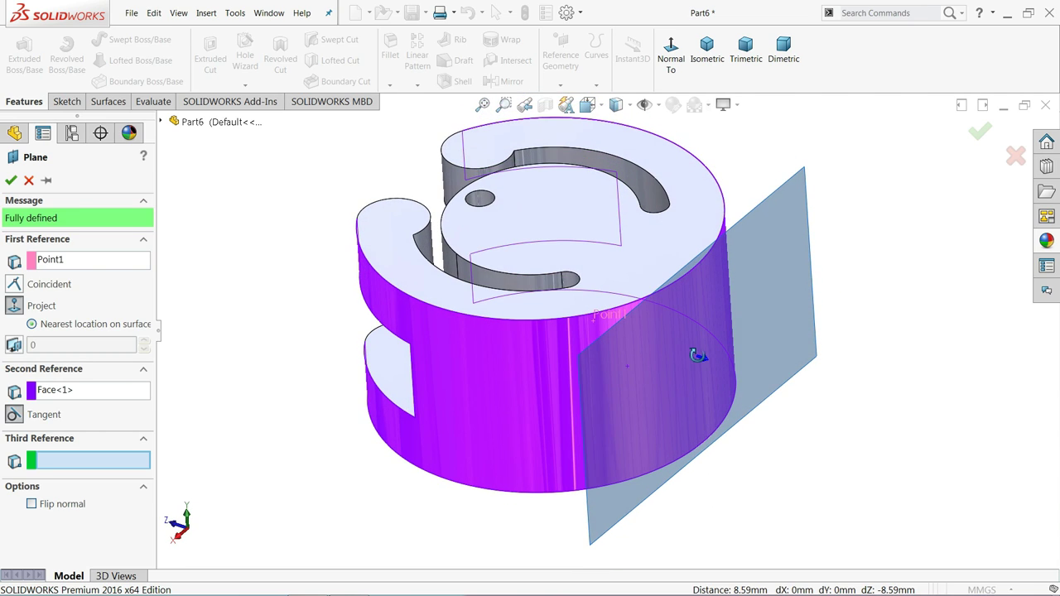
left_click(11, 182)
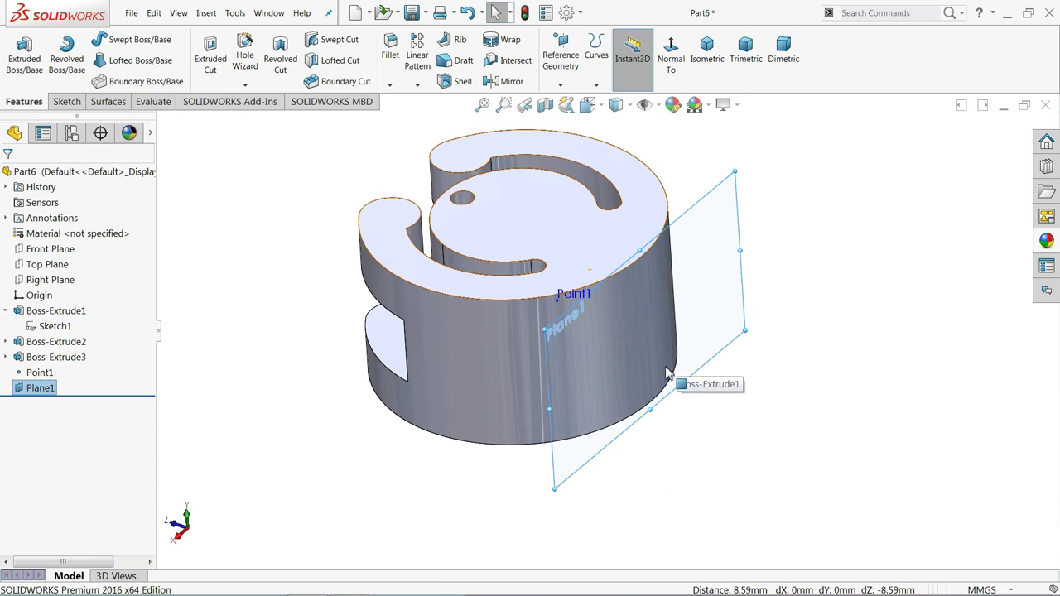
Step: On Plane1, sketch a circle centred on Point1 and dimension it Ø7 mm
left_click(719, 257)
left_click(755, 215)
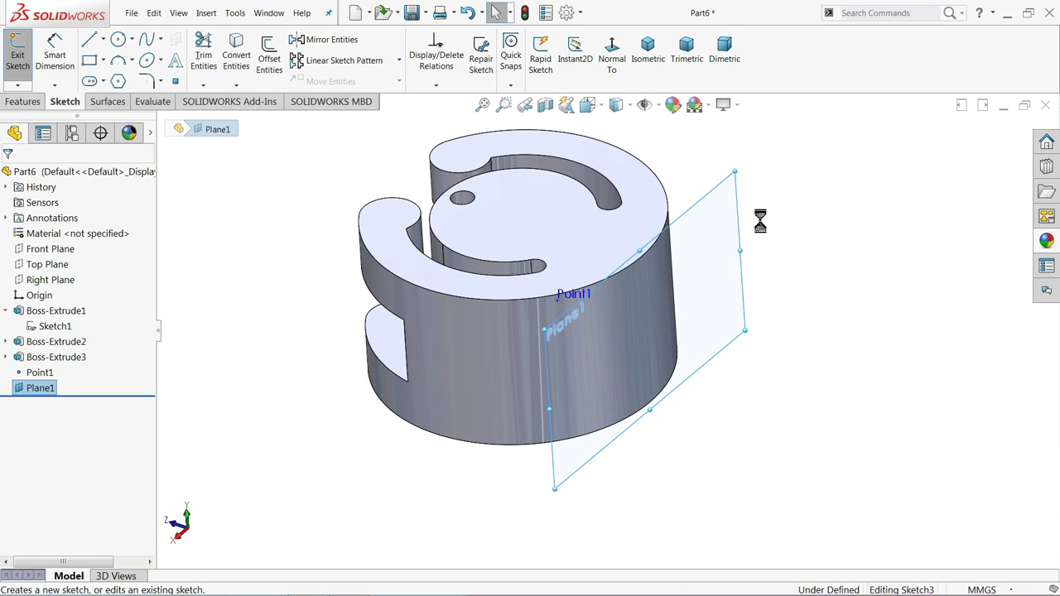
left_click(623, 71)
left_click(118, 39)
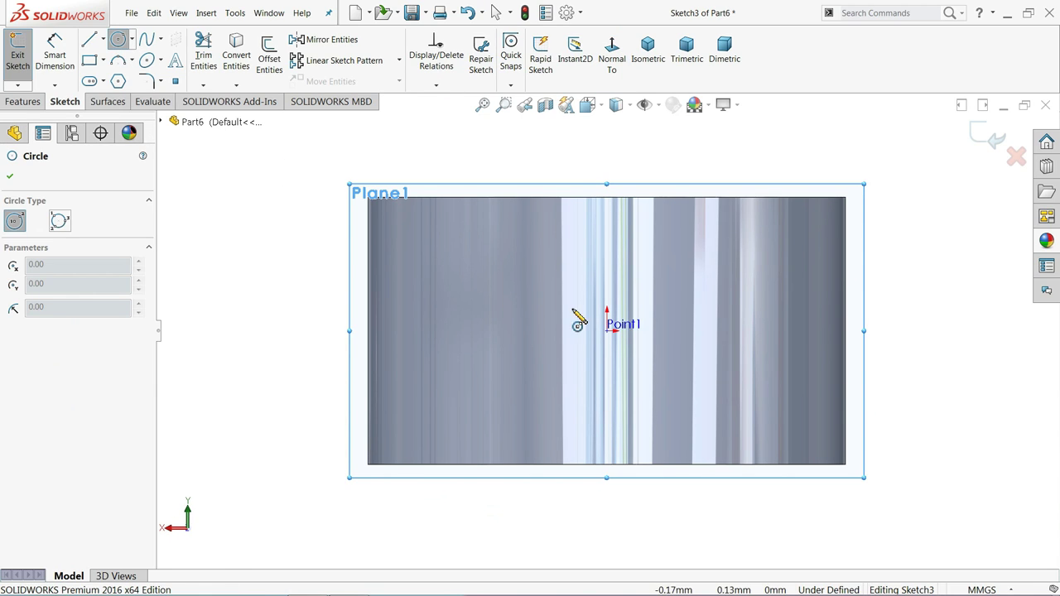
left_click(608, 331)
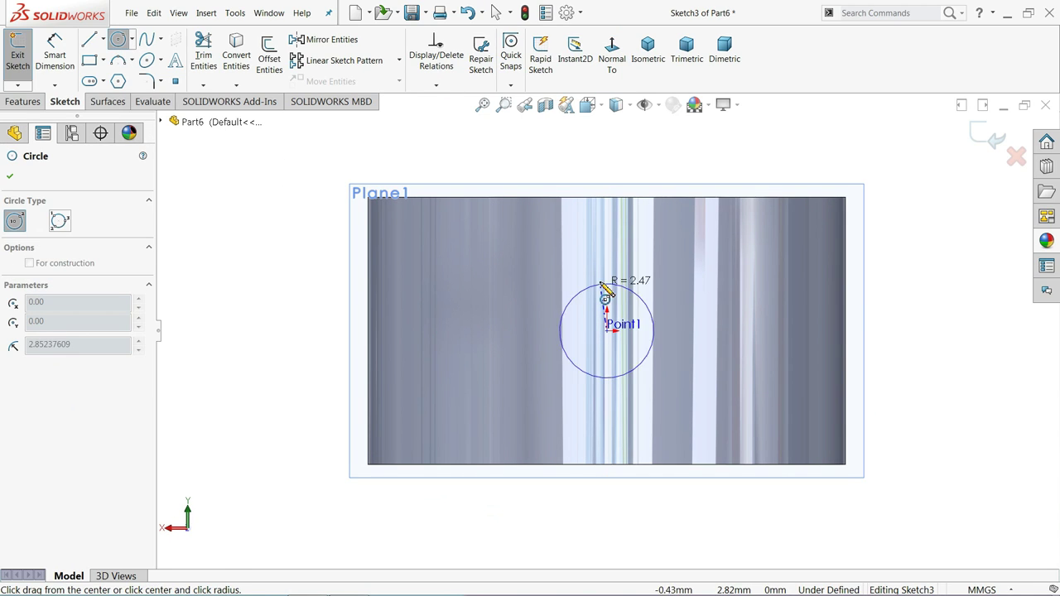
left_click(610, 242)
left_click(41, 51)
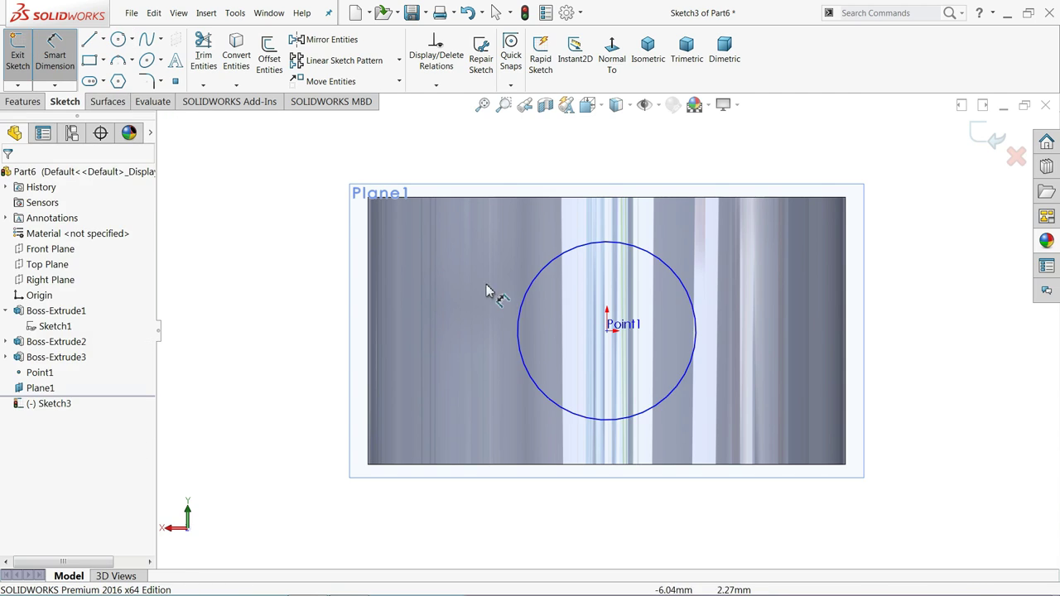
left_click(518, 322)
left_click(327, 312)
type("7")
key("Return")
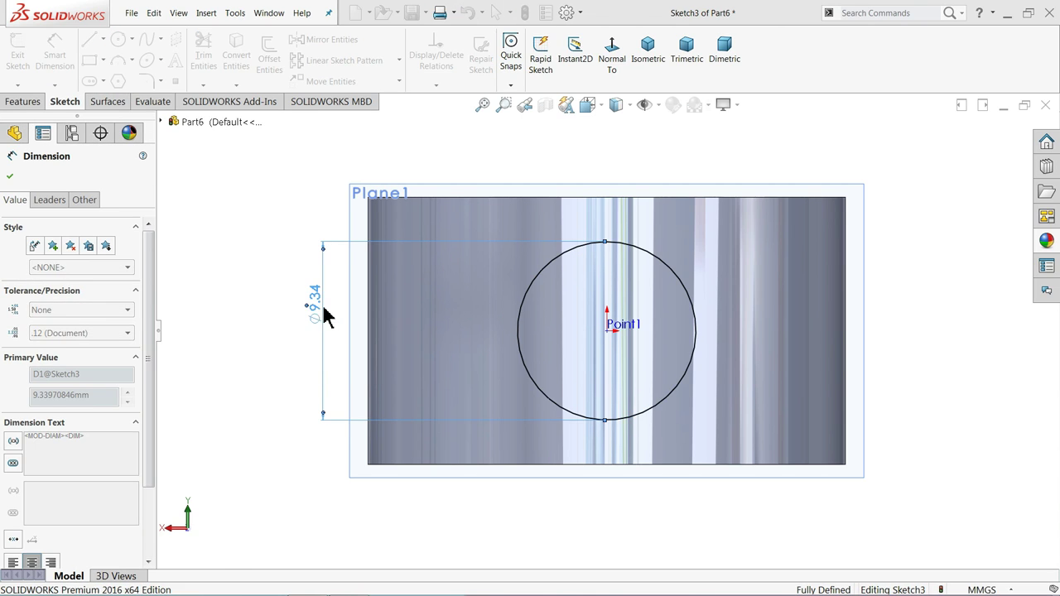
Step: Extrude the circle 20 mm, with Direction 2 Up To Surface on the cylinder's outer face
left_click(25, 101)
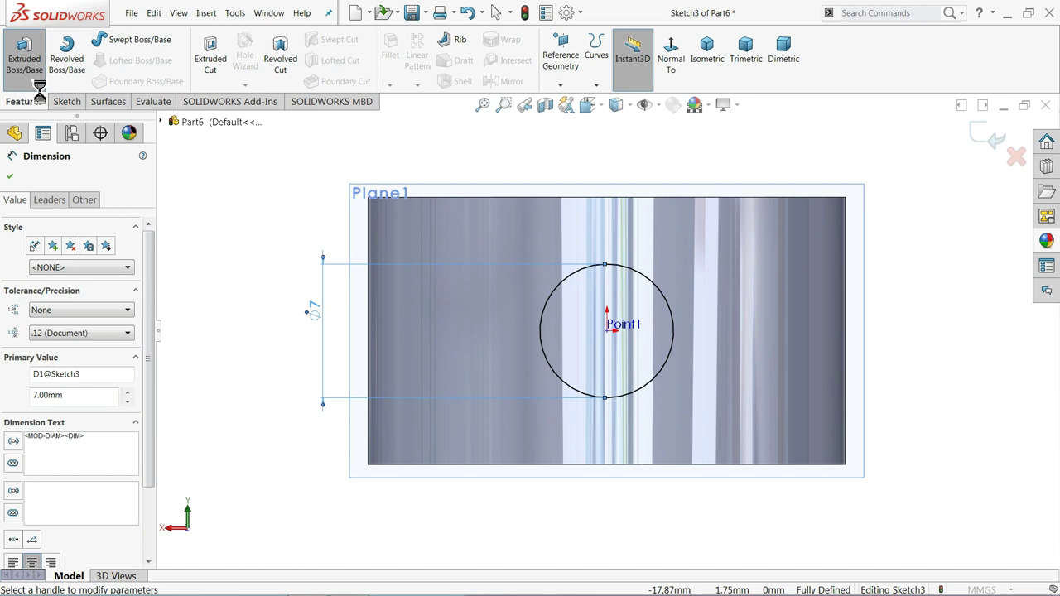
left_click(25, 59)
middle_click_drag(367, 288, 346, 322)
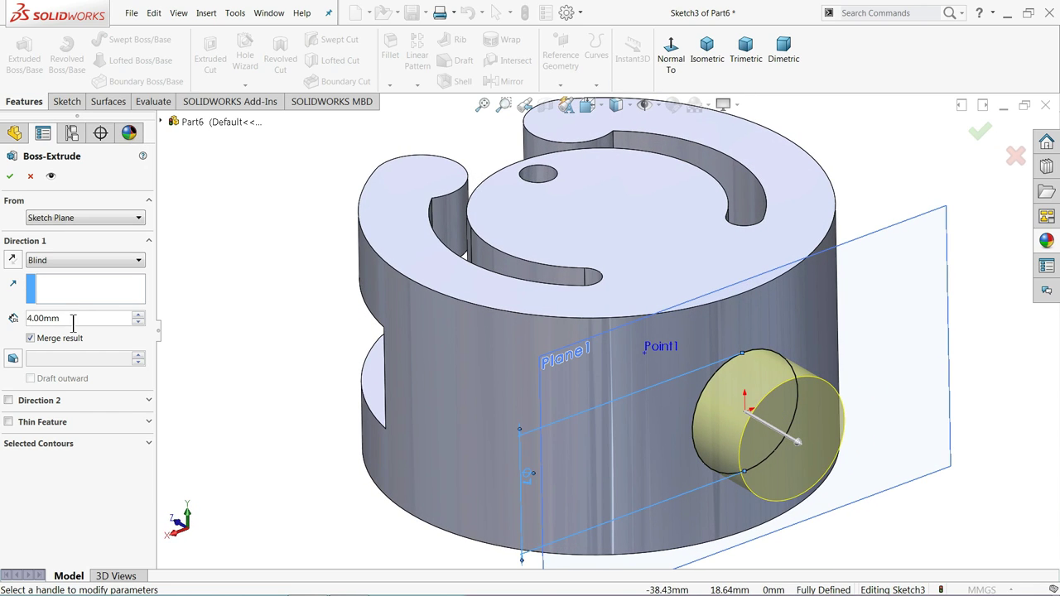
type("20")
key("Return")
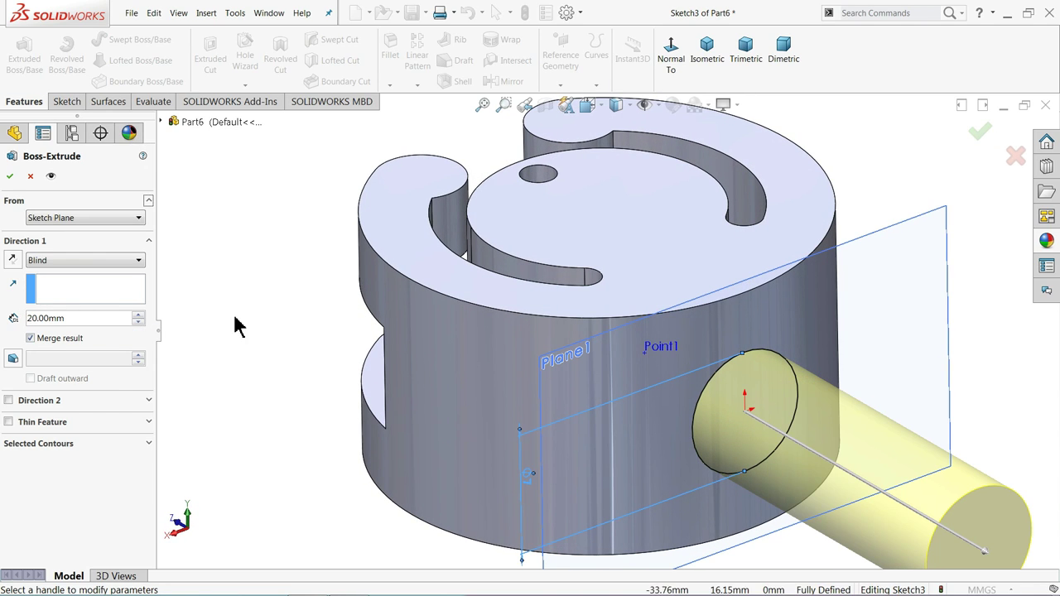
left_click(9, 400)
left_click(60, 419)
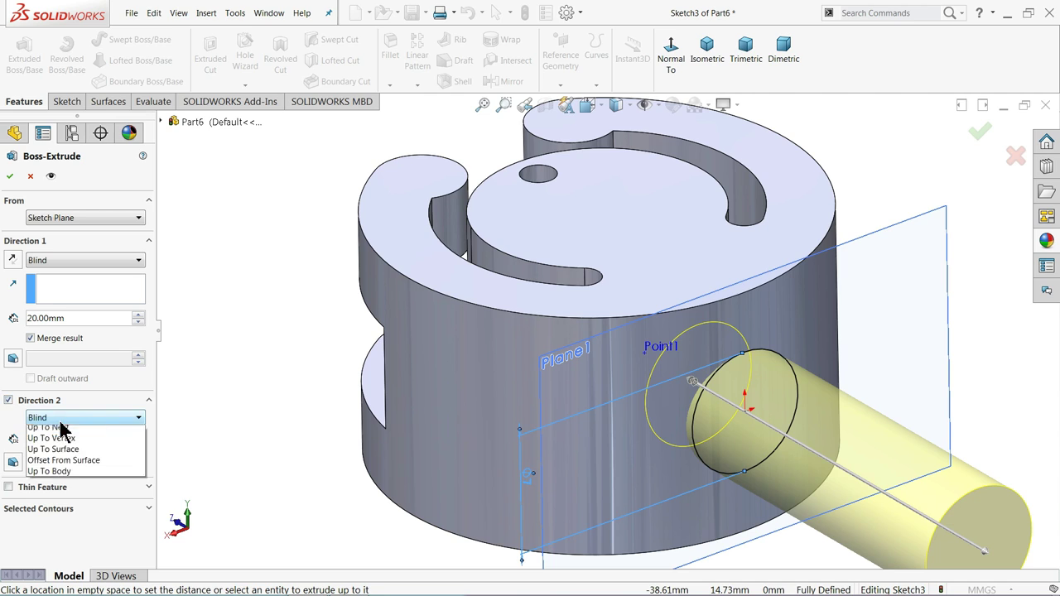
left_click(59, 475)
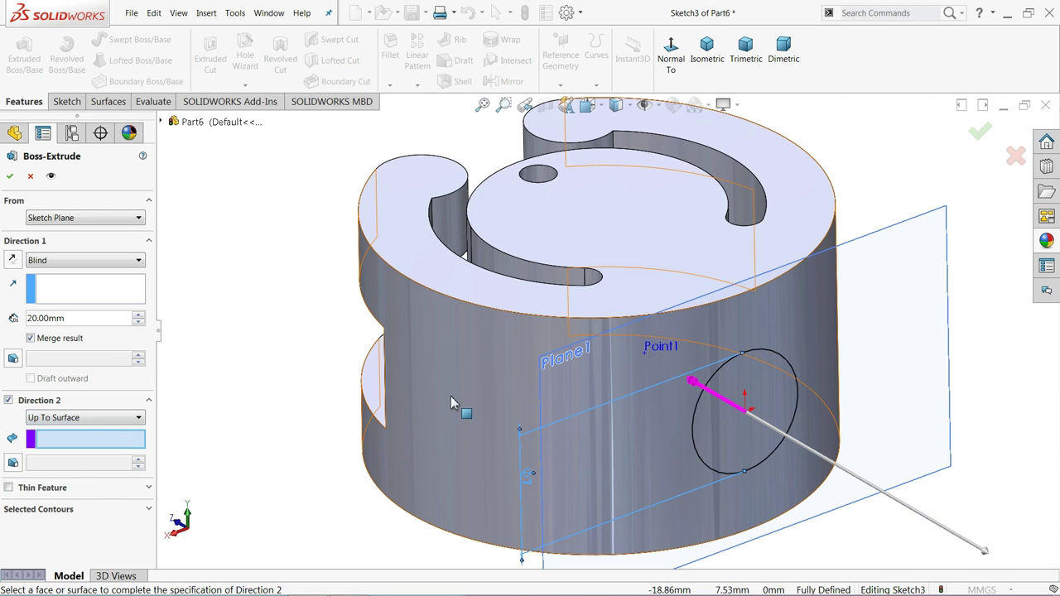
left_click(450, 396)
scroll(725, 424, "down", 2)
scroll(677, 411, "down", 3)
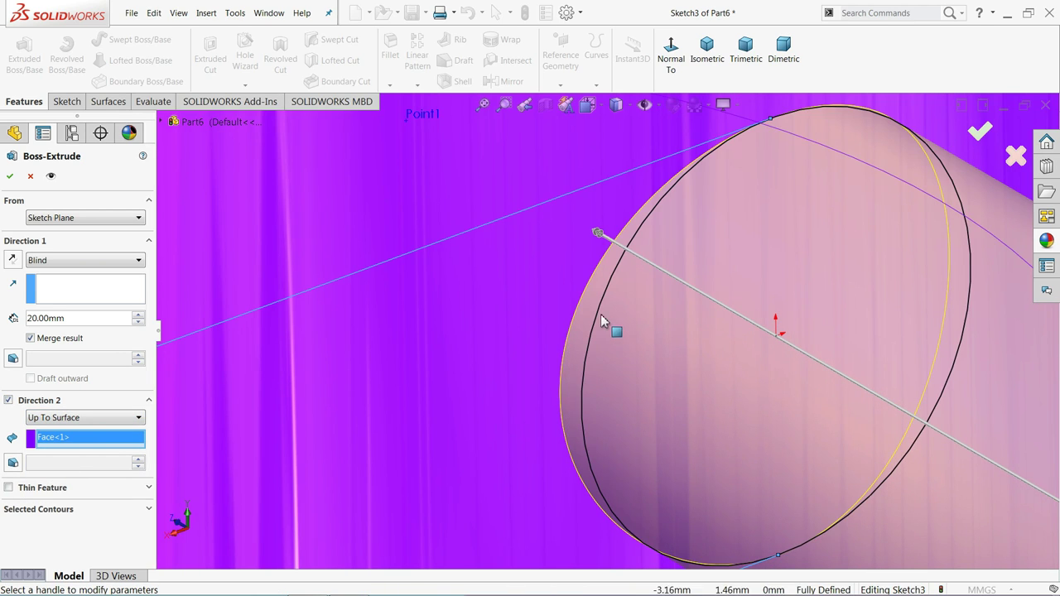
left_click(10, 178)
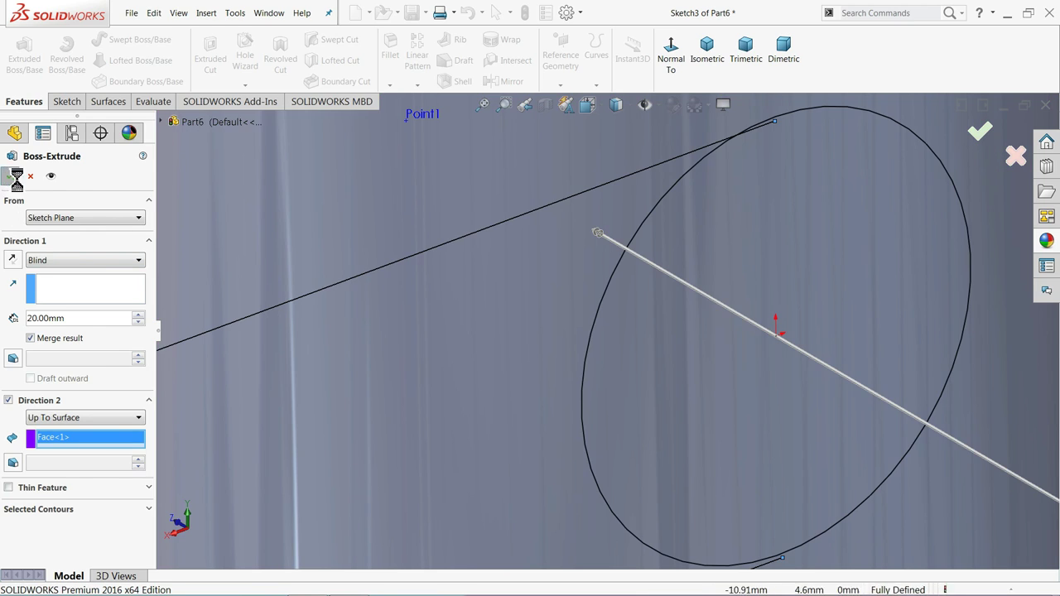
scroll(546, 338, "up", 5)
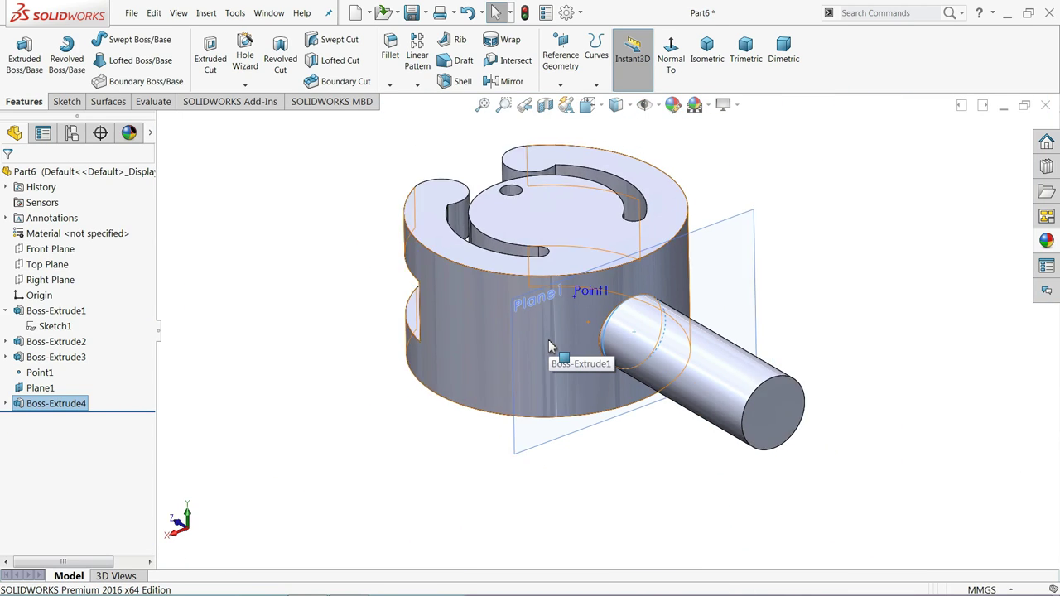
Step: Hide Plane1 and start a sketch on the Right Plane, viewed normal to it
left_click(721, 281)
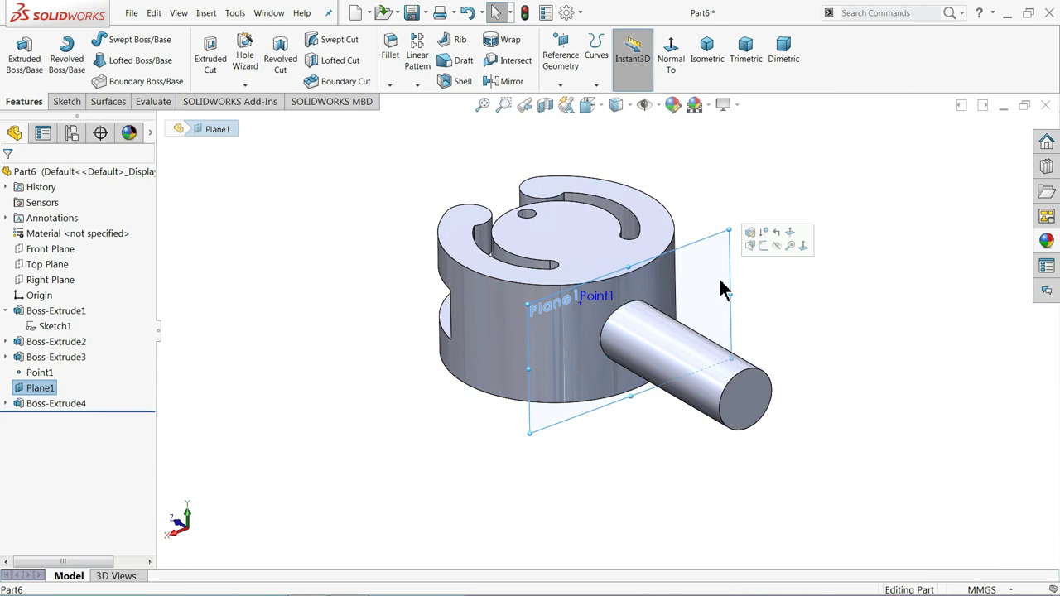
left_click(776, 245)
scroll(717, 367, "down", 2)
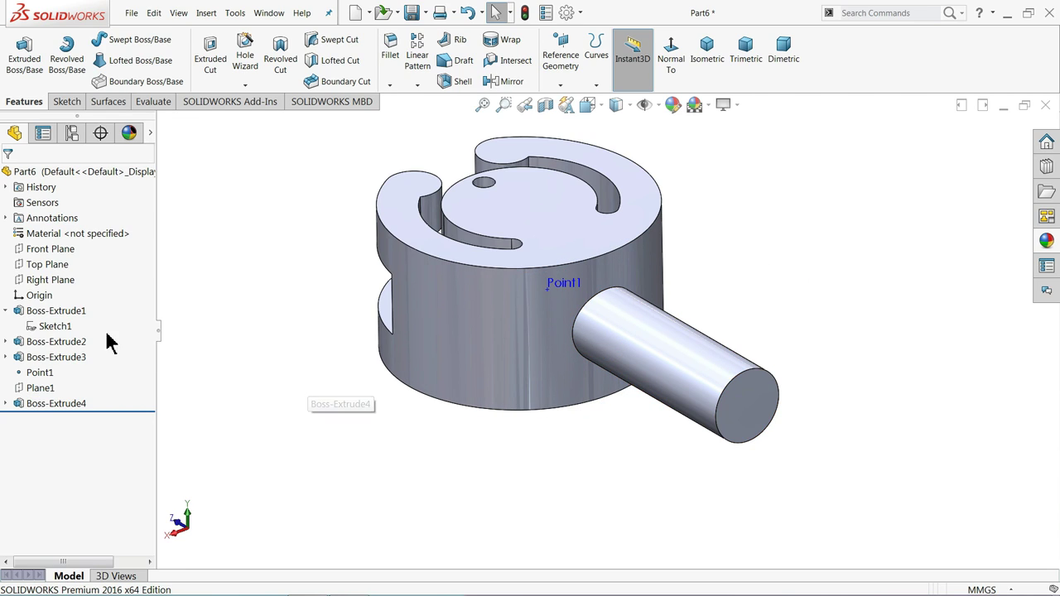
left_click(41, 280)
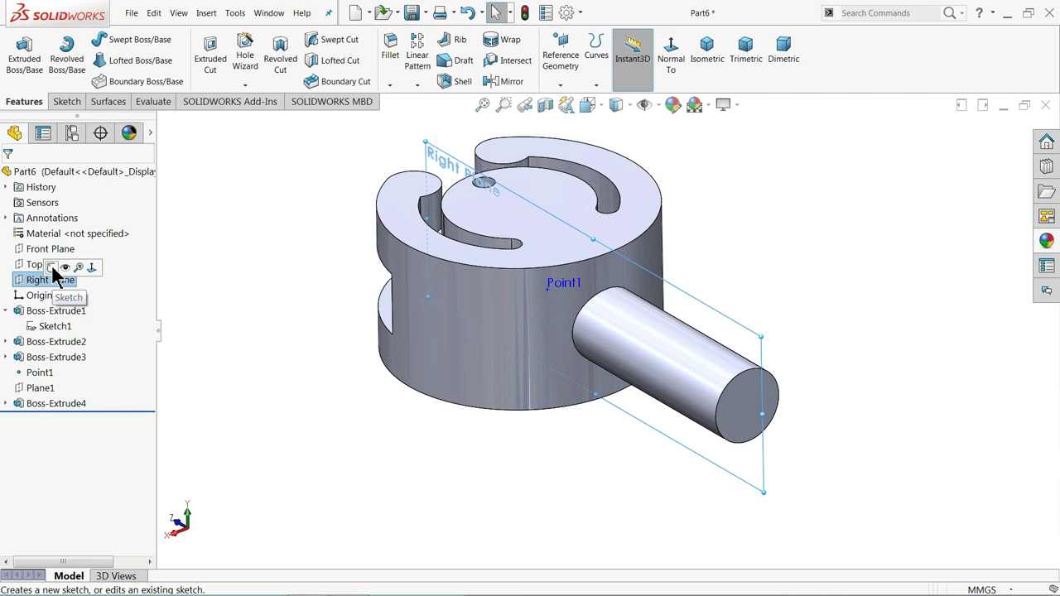
left_click(51, 268)
left_click(612, 60)
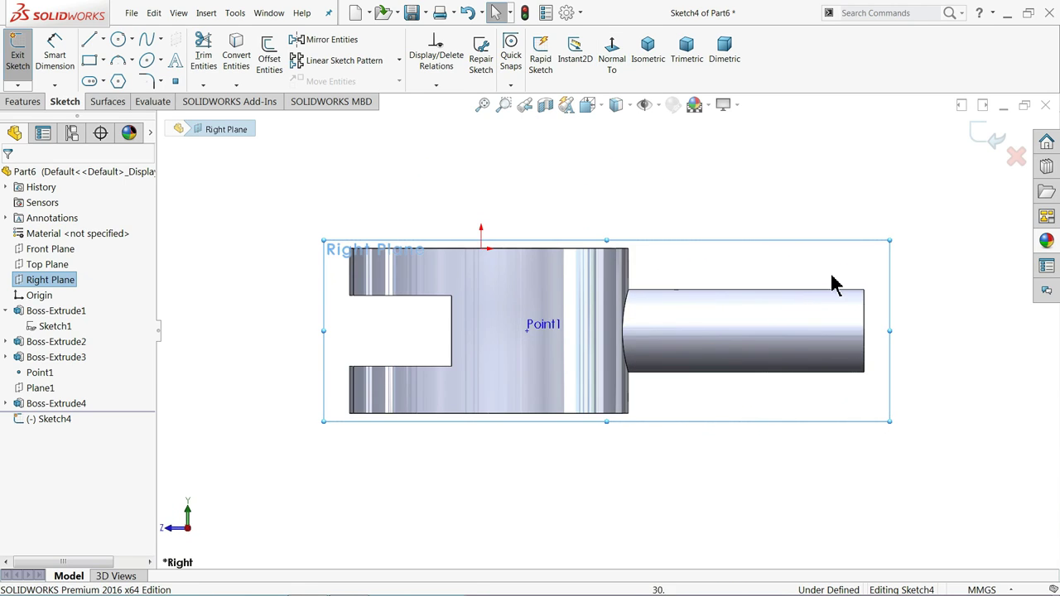
scroll(835, 284, "down", 2)
Step: Draw a large rectangle at the edge's right end and five narrow rectangles to its left
left_click(89, 60)
scroll(694, 281, "down", 2)
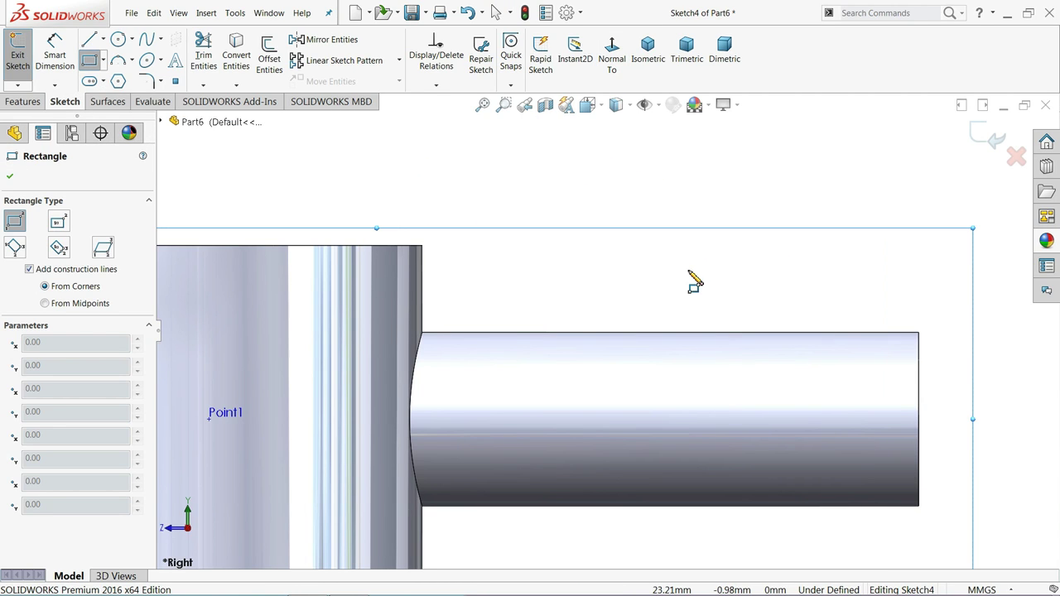
scroll(851, 356, "down", 2)
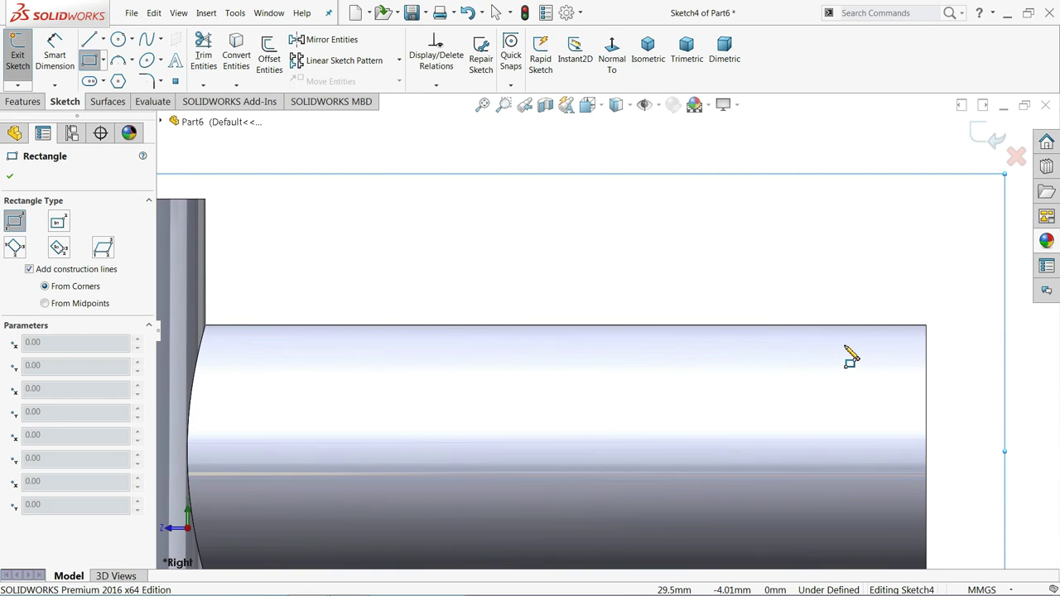
left_click(926, 325)
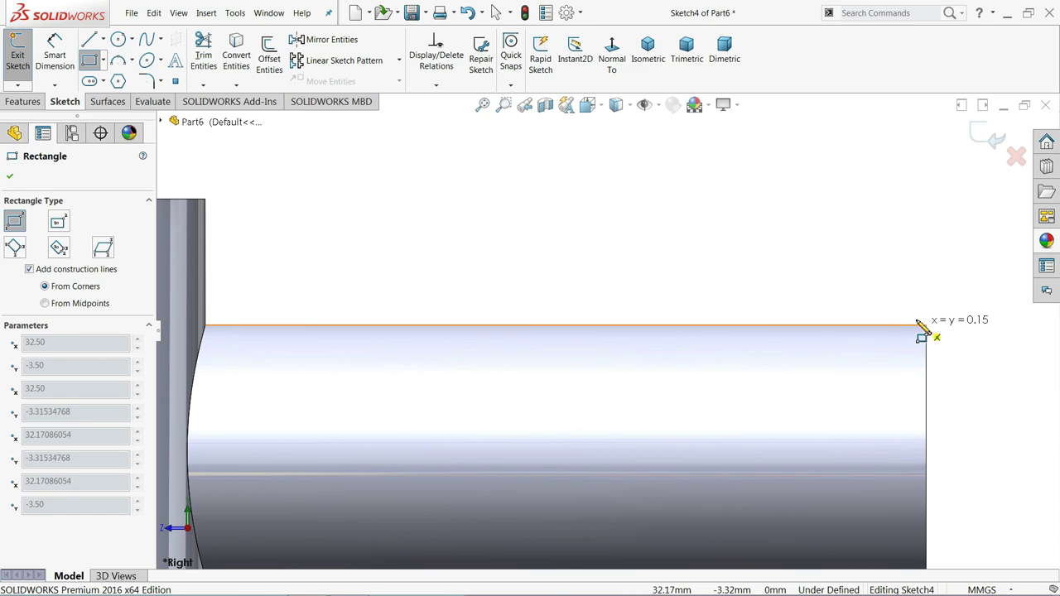
left_click(784, 233)
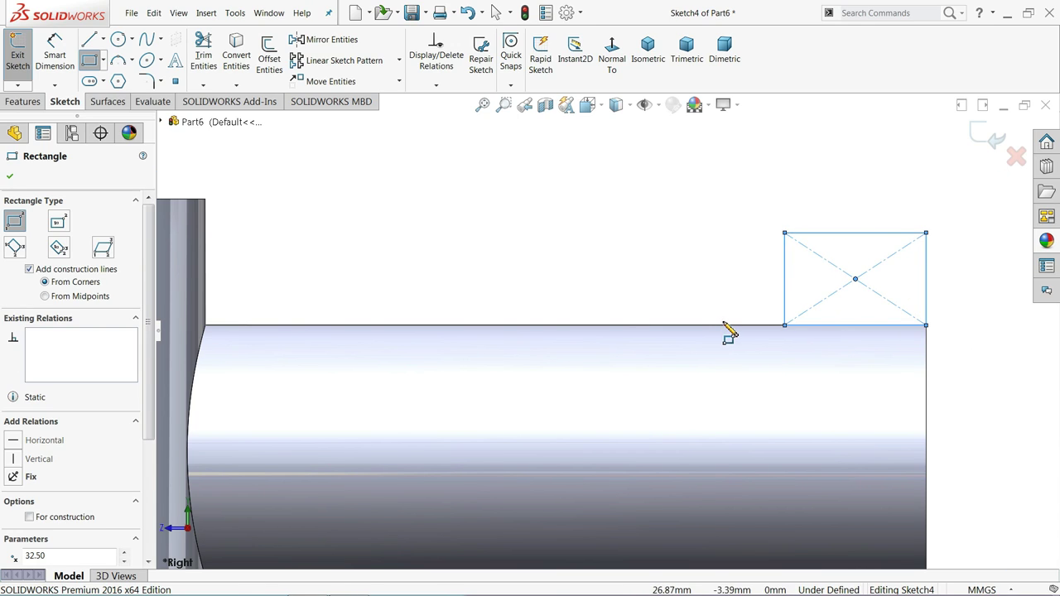
left_click(730, 324)
left_click(698, 250)
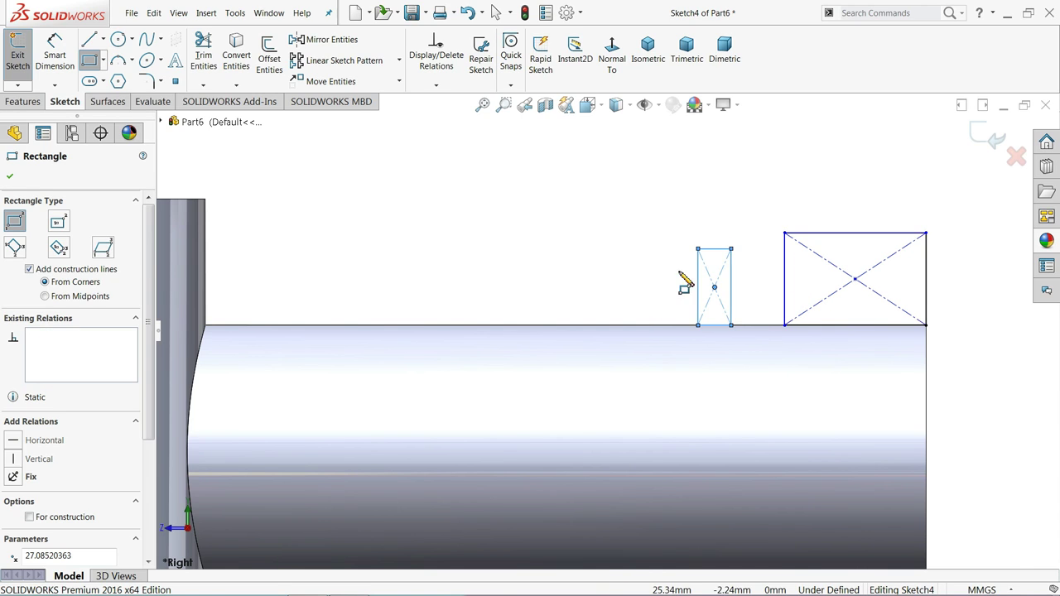
left_click(646, 325)
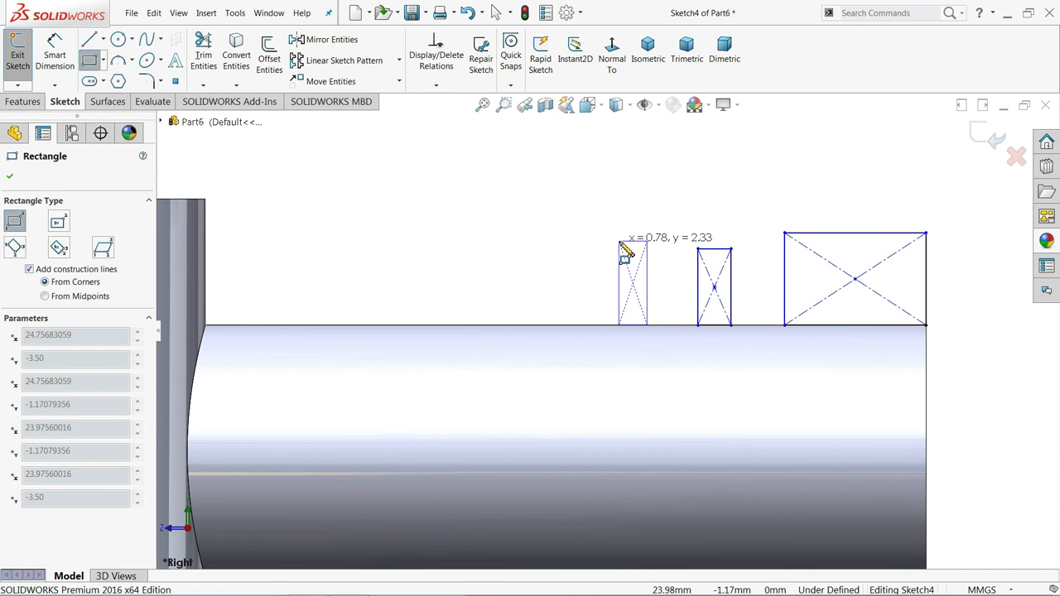
left_click(618, 241)
left_click(576, 324)
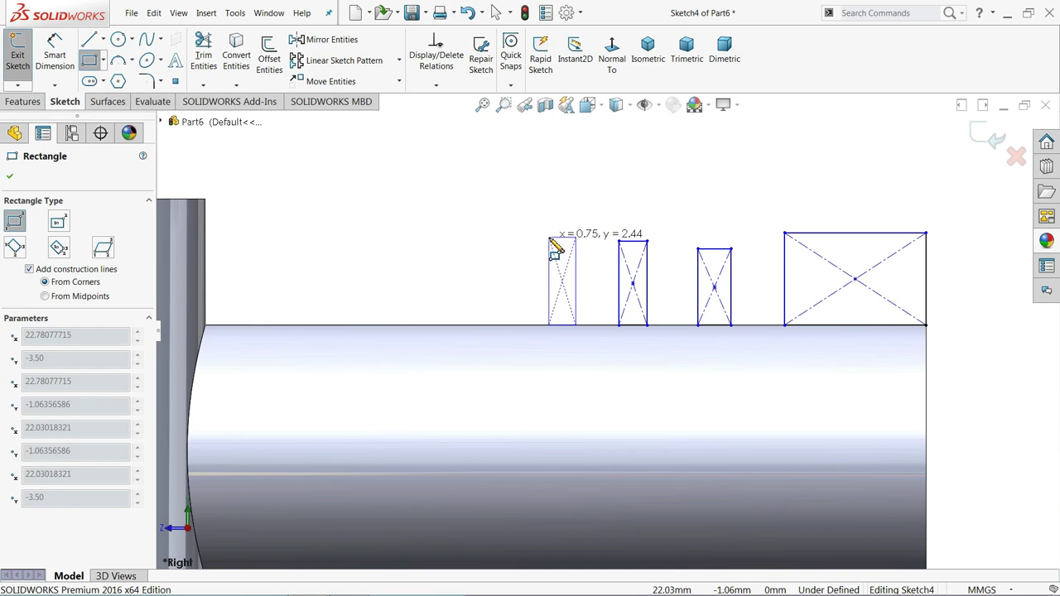
left_click(549, 237)
left_click(498, 324)
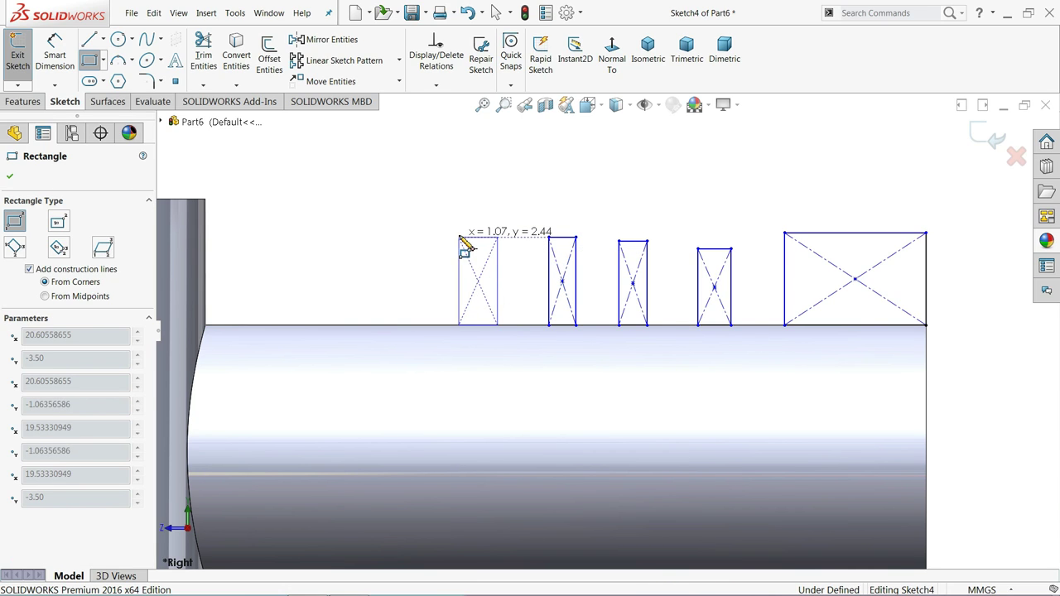
left_click(458, 238)
left_click(407, 325)
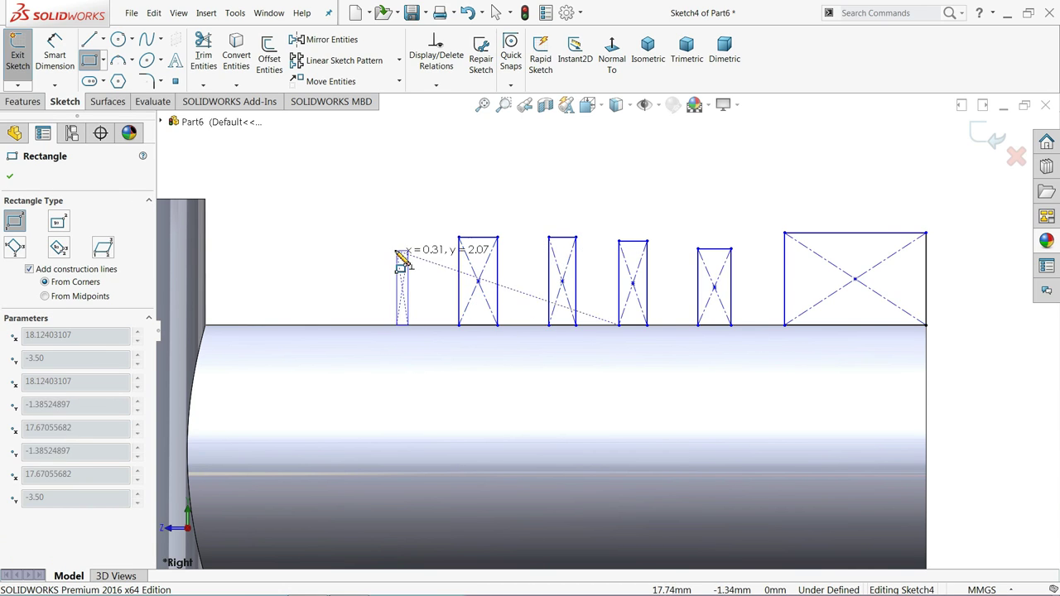
left_click(379, 225)
right_click(415, 158)
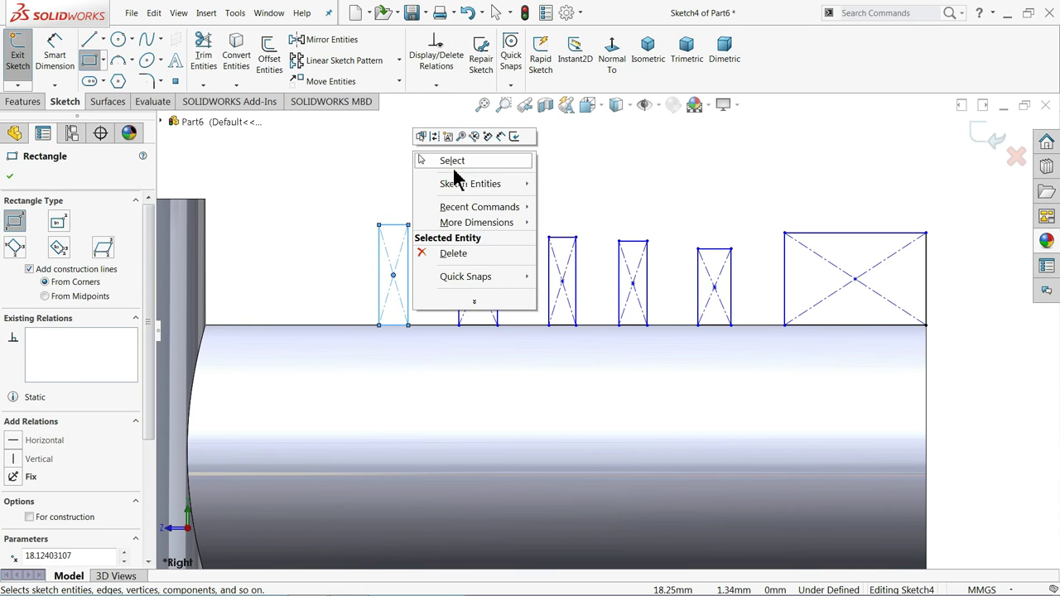
left_click(464, 163)
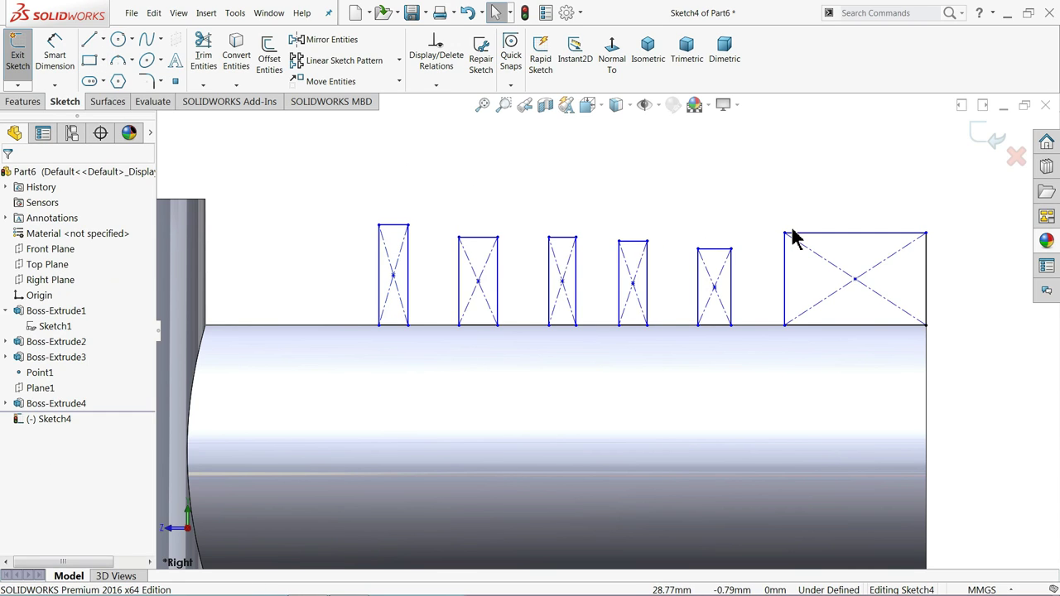
Step: Make the top edges of all six rectangles collinear
left_click(851, 237)
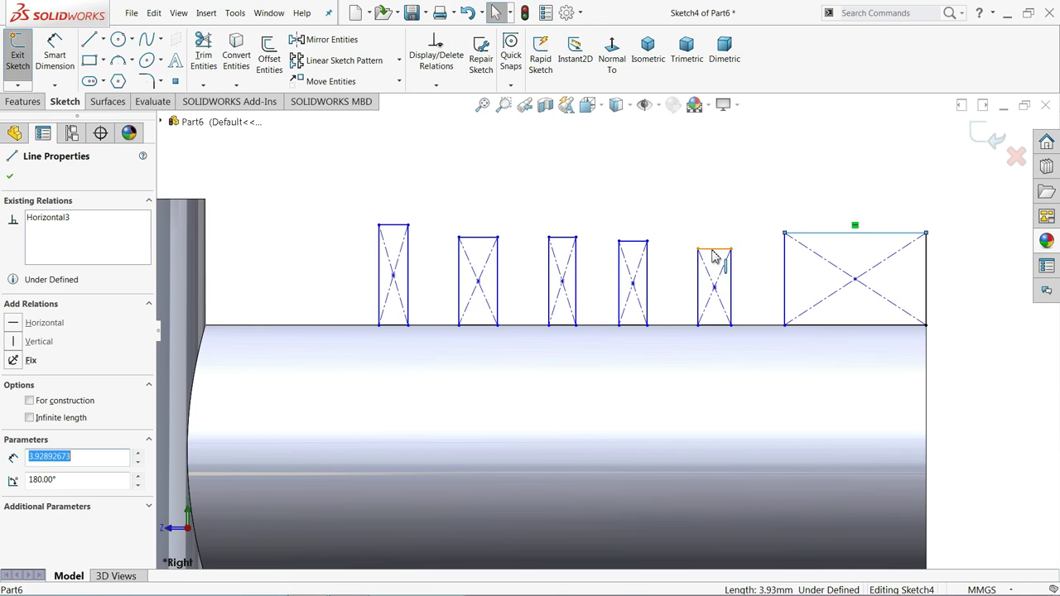
left_click(712, 249, "ctrl")
left_click(639, 242, "ctrl")
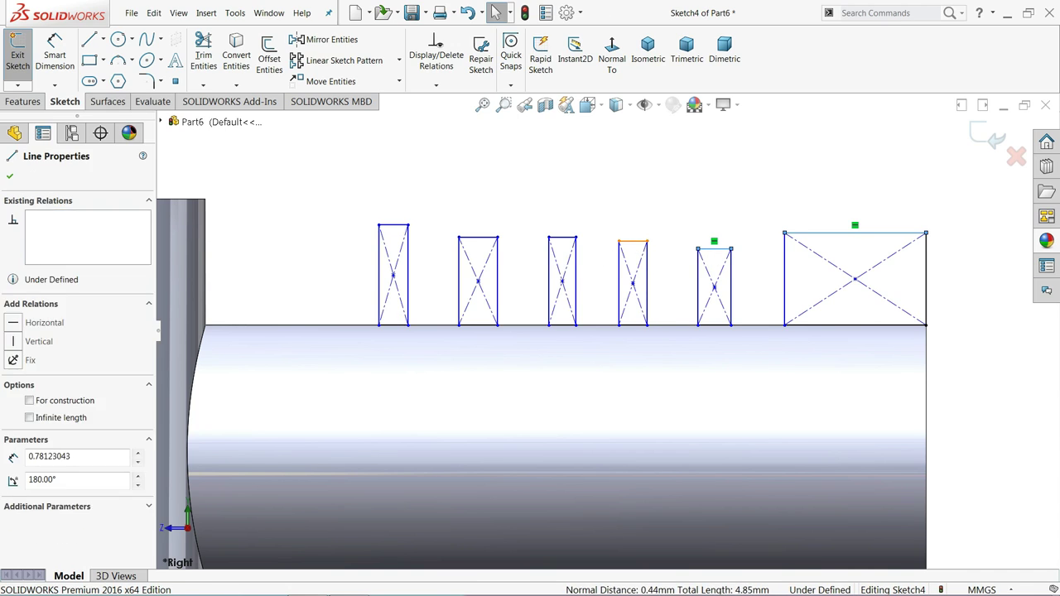
left_click(566, 237, "ctrl")
left_click(481, 238, "ctrl")
left_click(398, 226, "ctrl")
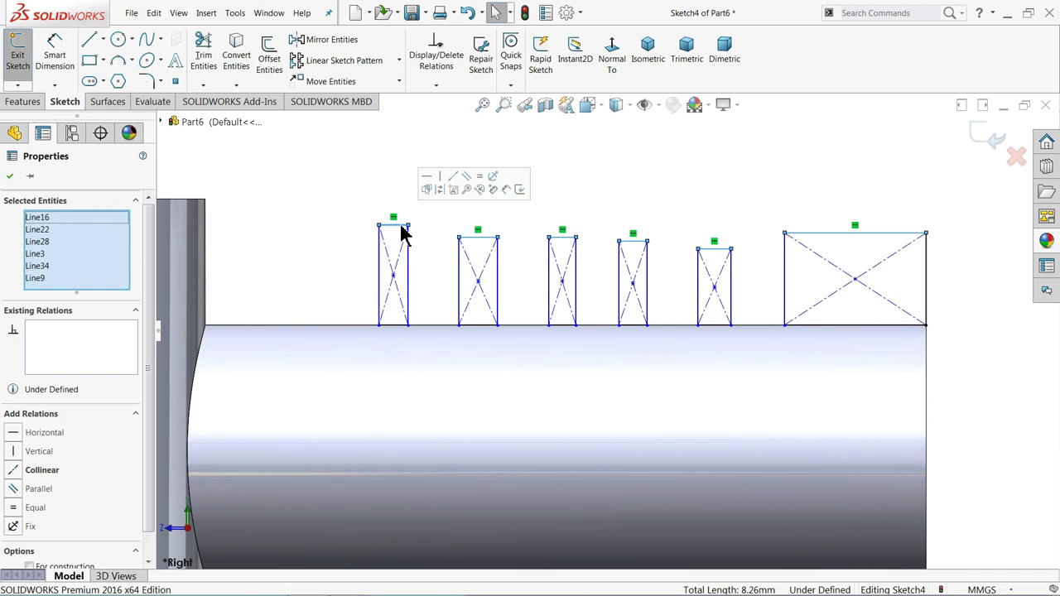
left_click(454, 176)
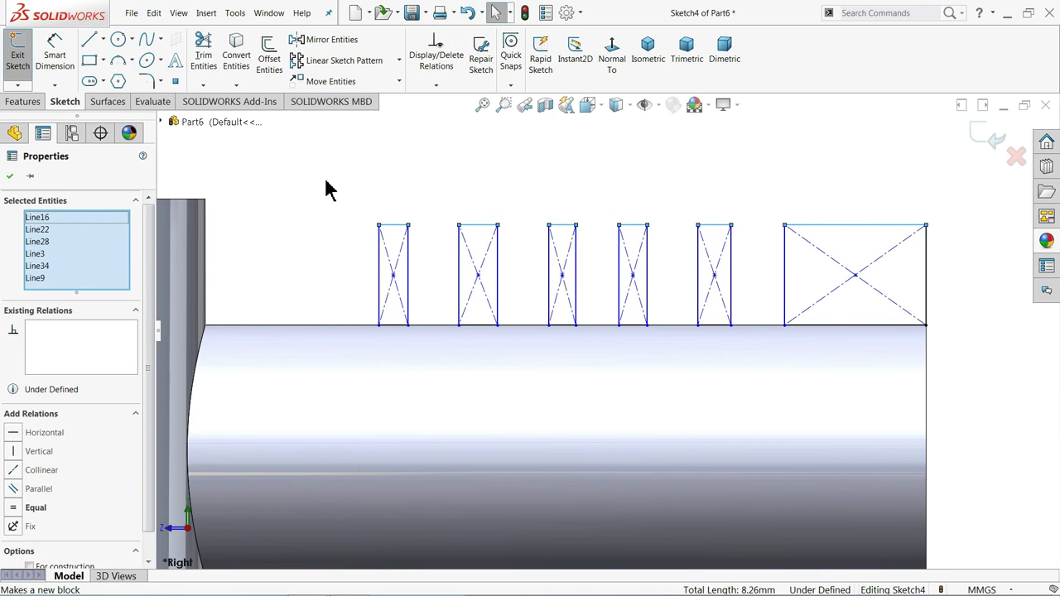
left_click(359, 154)
Step: Make the five narrow rectangles equal in width
left_click(715, 232)
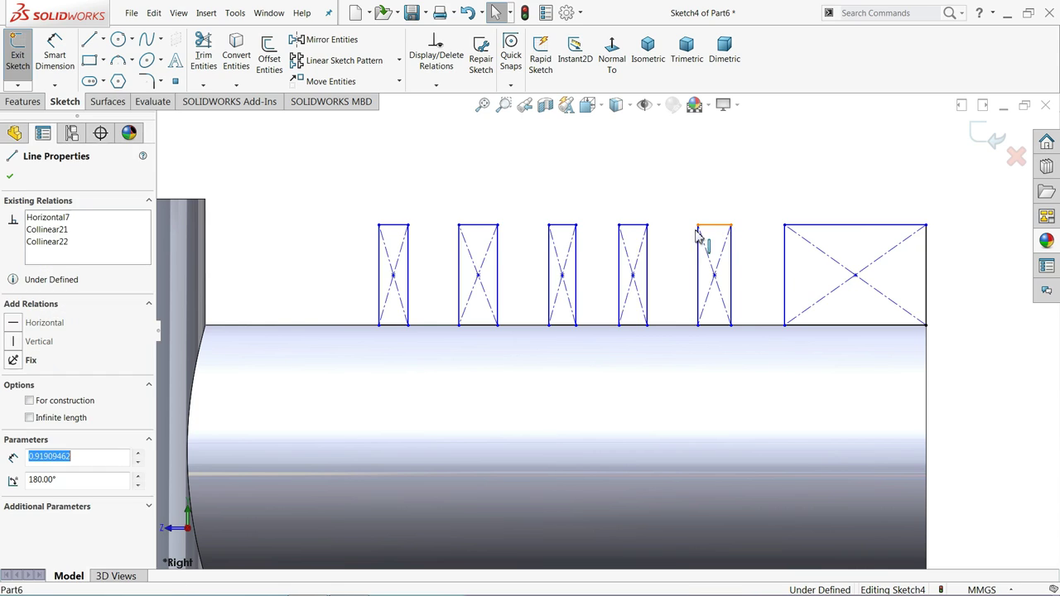
left_click(632, 225, "ctrl")
left_click(568, 230, "ctrl")
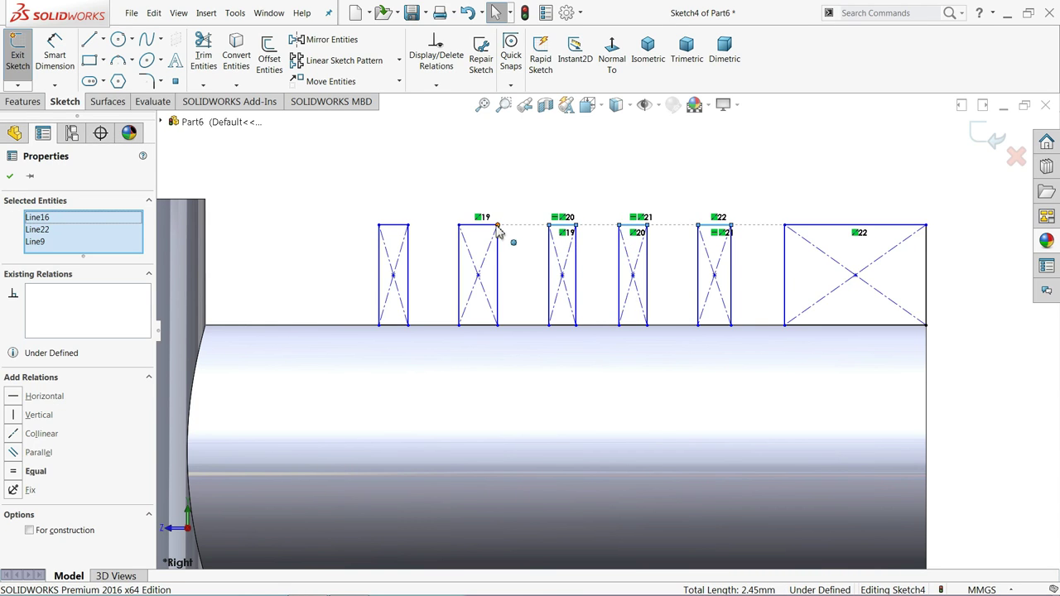
left_click(485, 227, "ctrl")
left_click(409, 228, "ctrl")
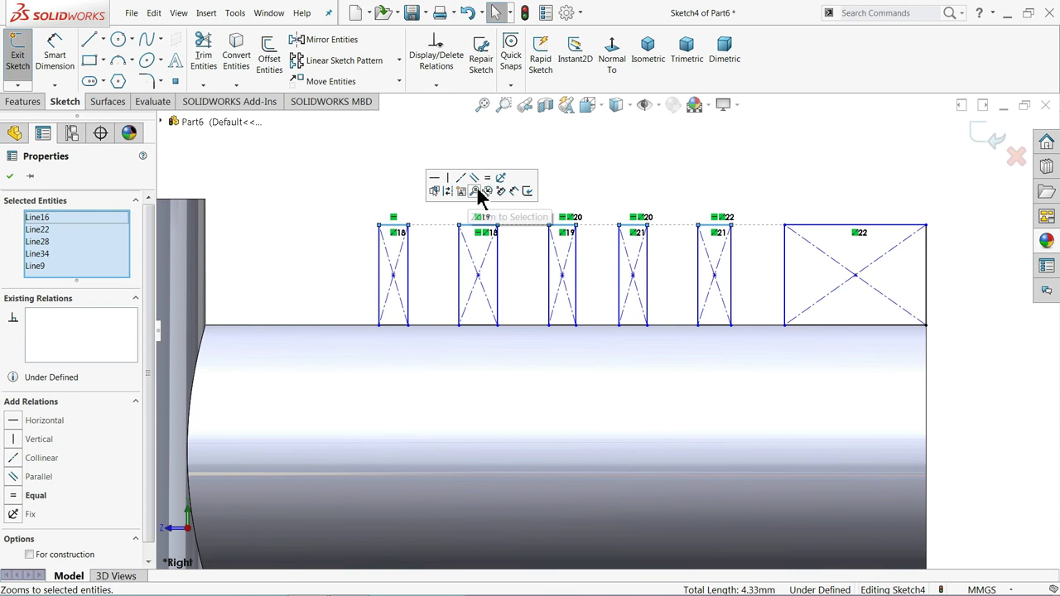
left_click(487, 179)
left_click(393, 171)
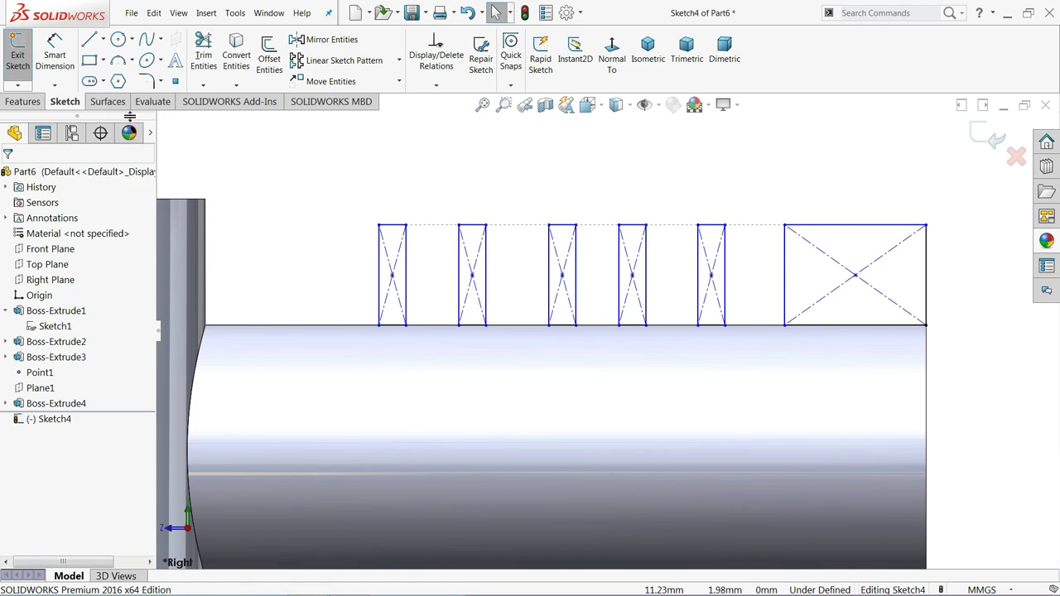
Step: Dimension the large rectangle 3 mm wide and the narrow rectangles 1 mm wide
left_click(58, 60)
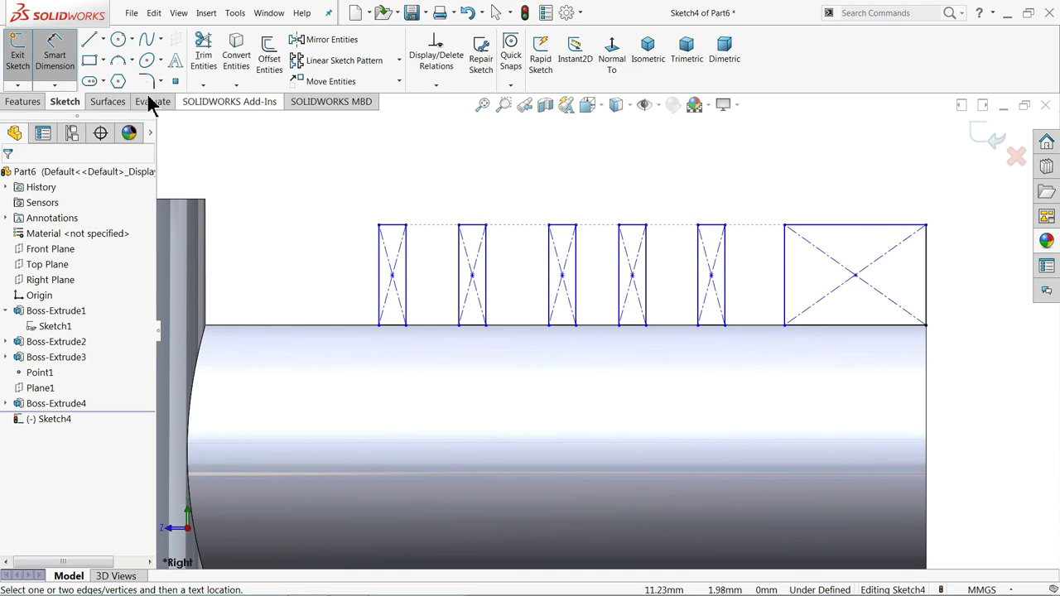
left_click(836, 231)
left_click(845, 203)
type("3")
key("Return")
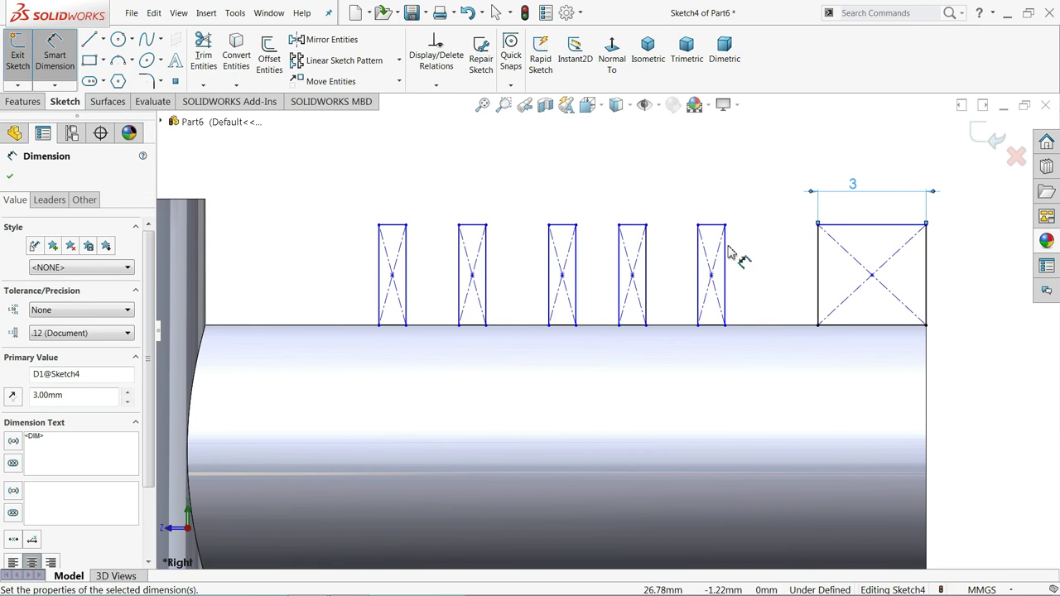
left_click(712, 232)
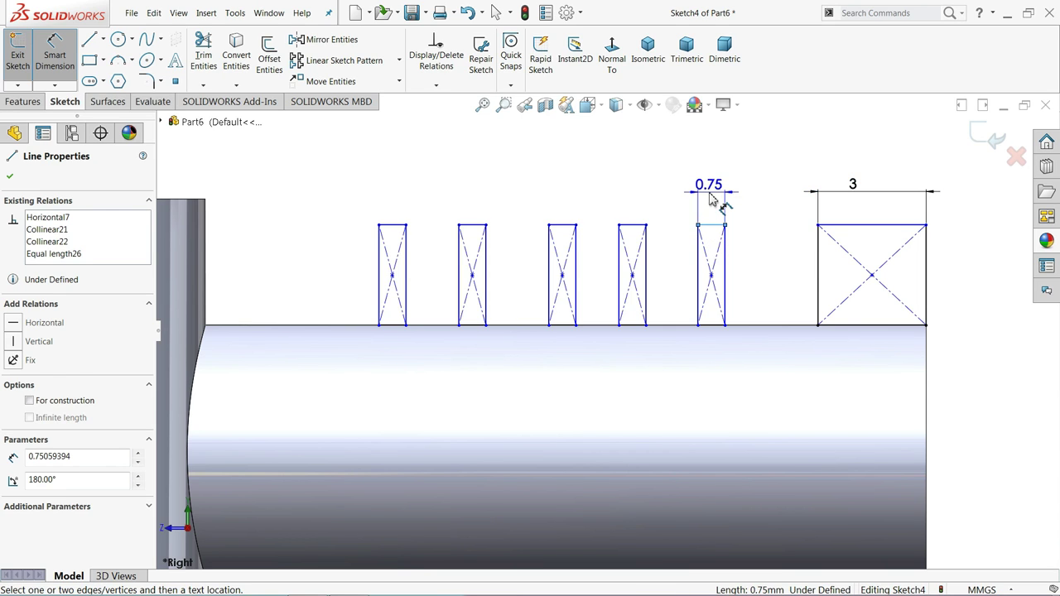
left_click(708, 190)
type("1")
key("Return")
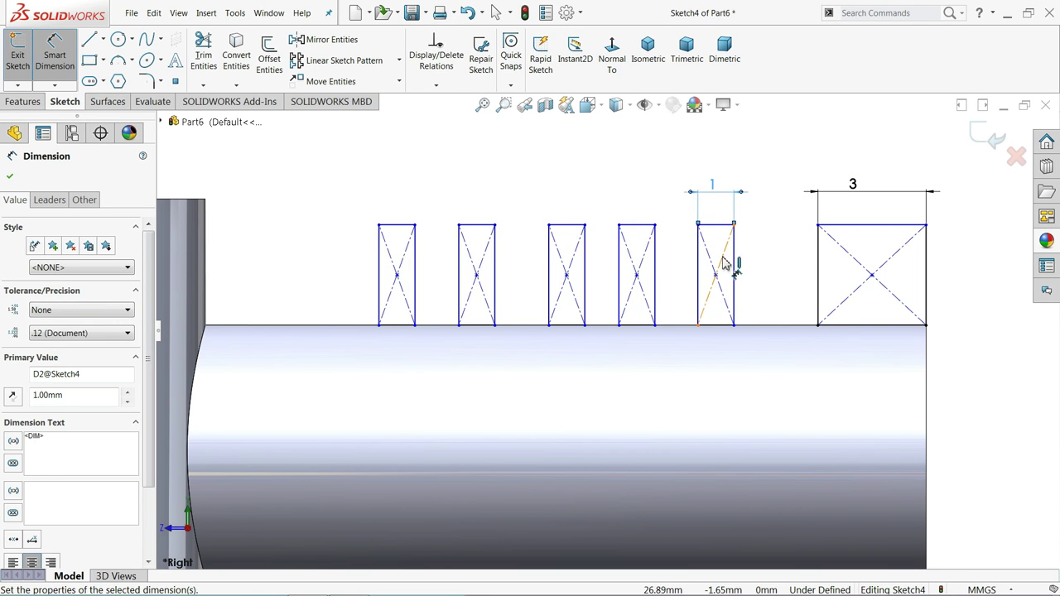
Step: Set 2 mm gaps between the first two rectangles and before the large rectangle
scroll(620, 323, "down", 2)
scroll(613, 321, "up", 1)
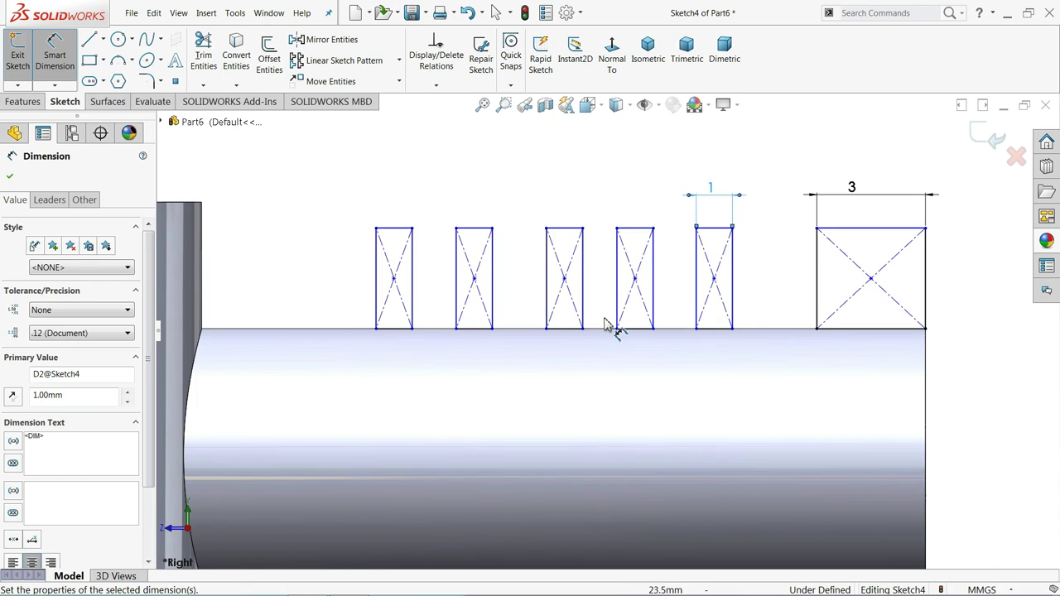
left_click(455, 273)
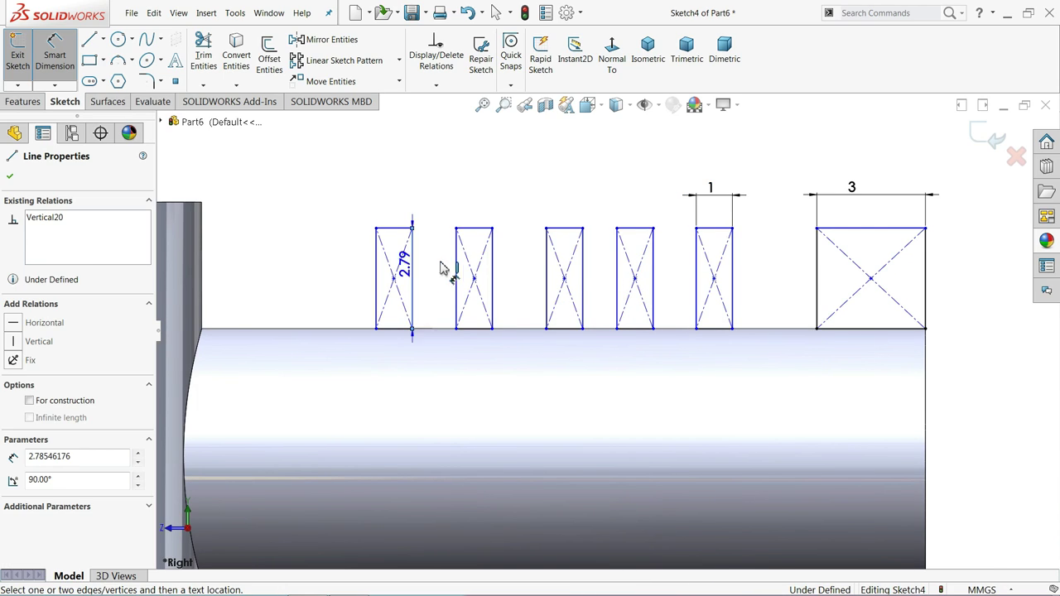
left_click(457, 274)
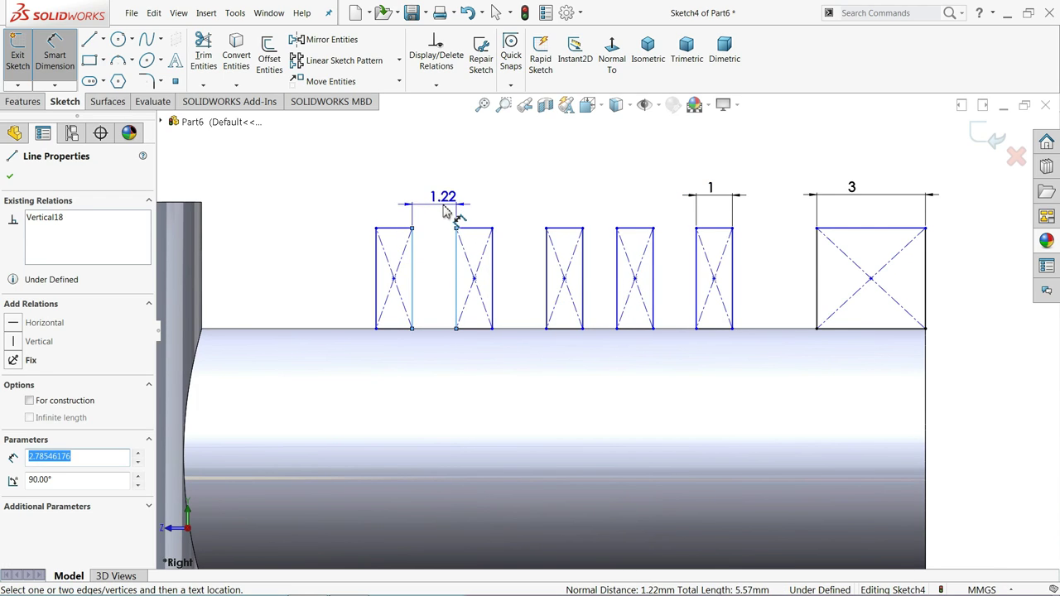
left_click(445, 213)
type("2")
key("Return")
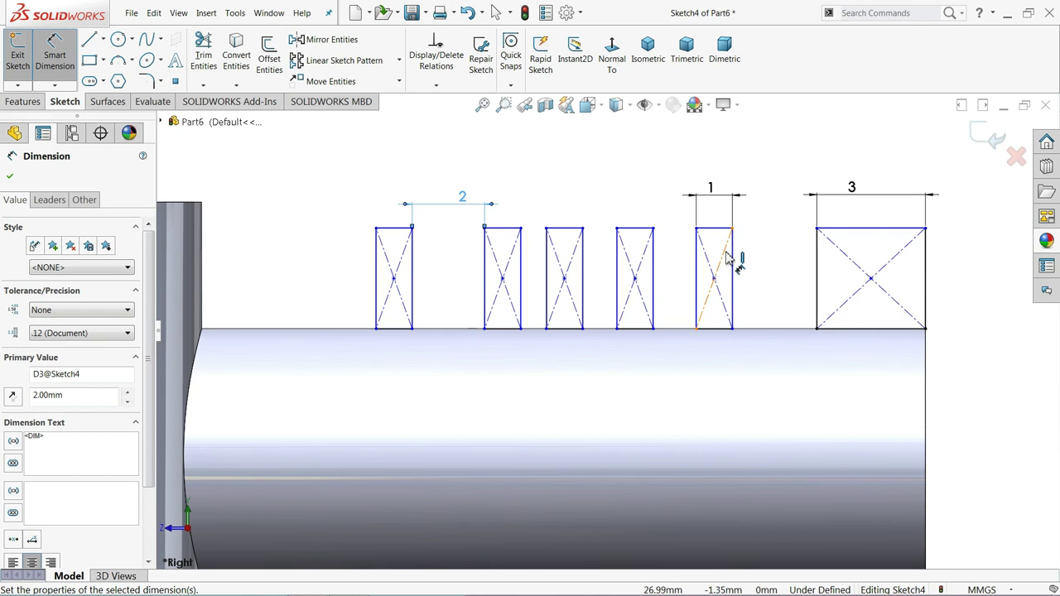
left_click(732, 261)
left_click(816, 269)
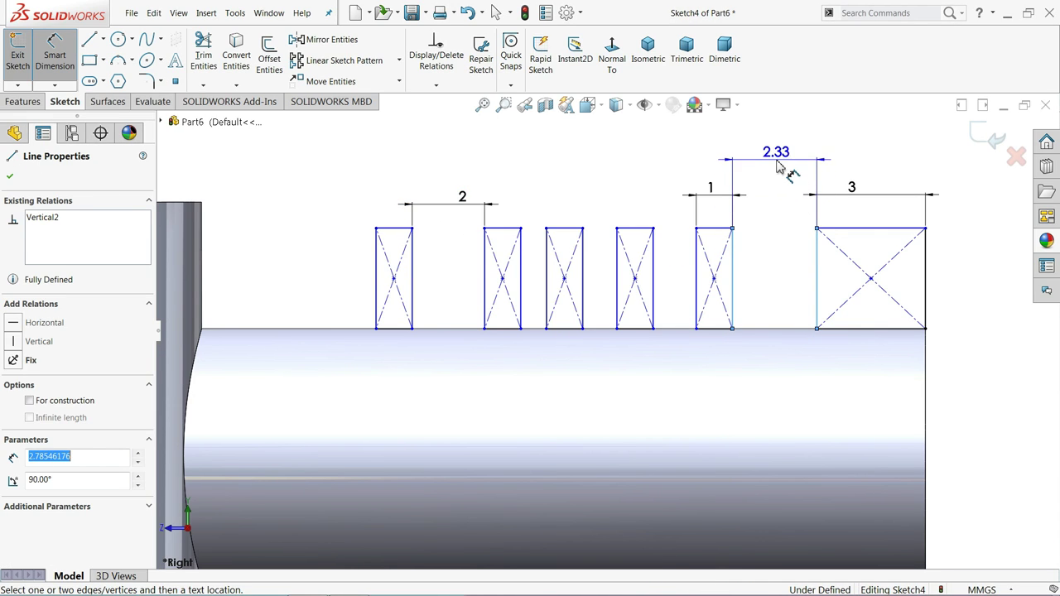
left_click(777, 158)
type("2")
key("Return")
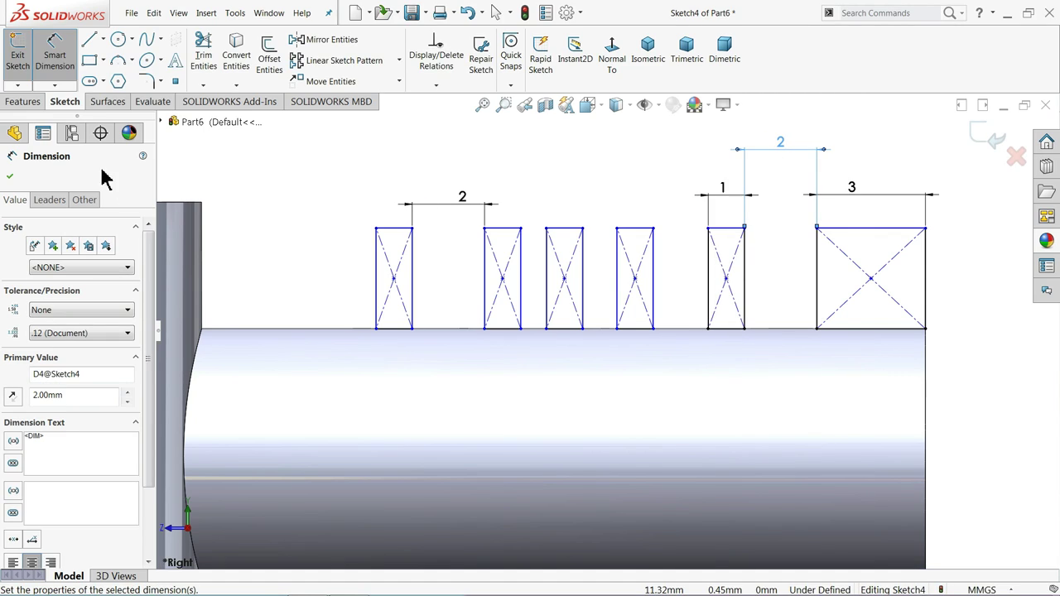
Step: Drag the first two rectangles left and set a 2 mm gap after the second
left_click(51, 62)
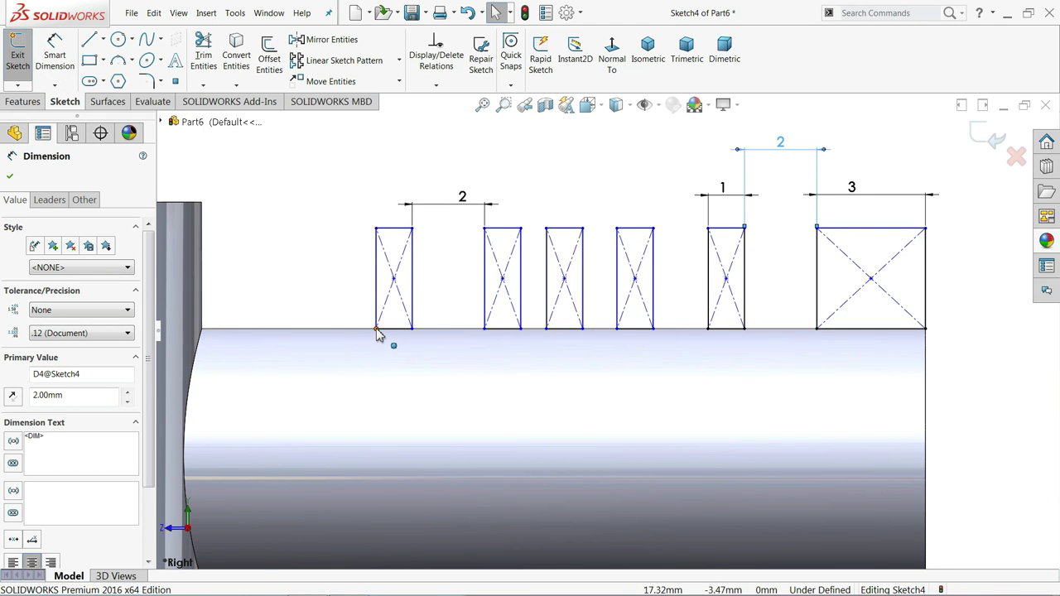
left_click_drag(377, 329, 264, 328)
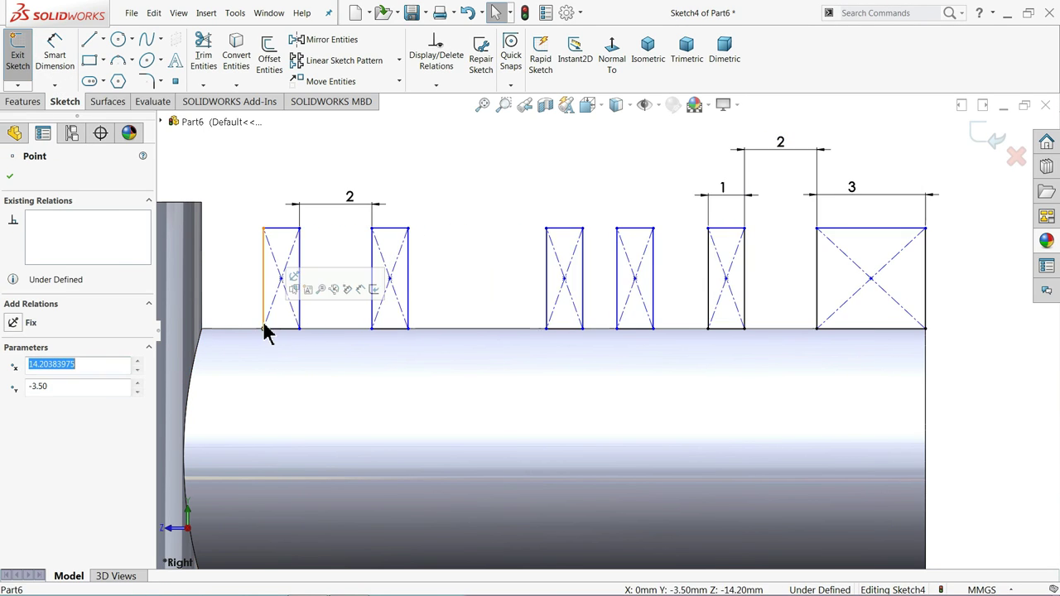
left_click(303, 170)
left_click(58, 59)
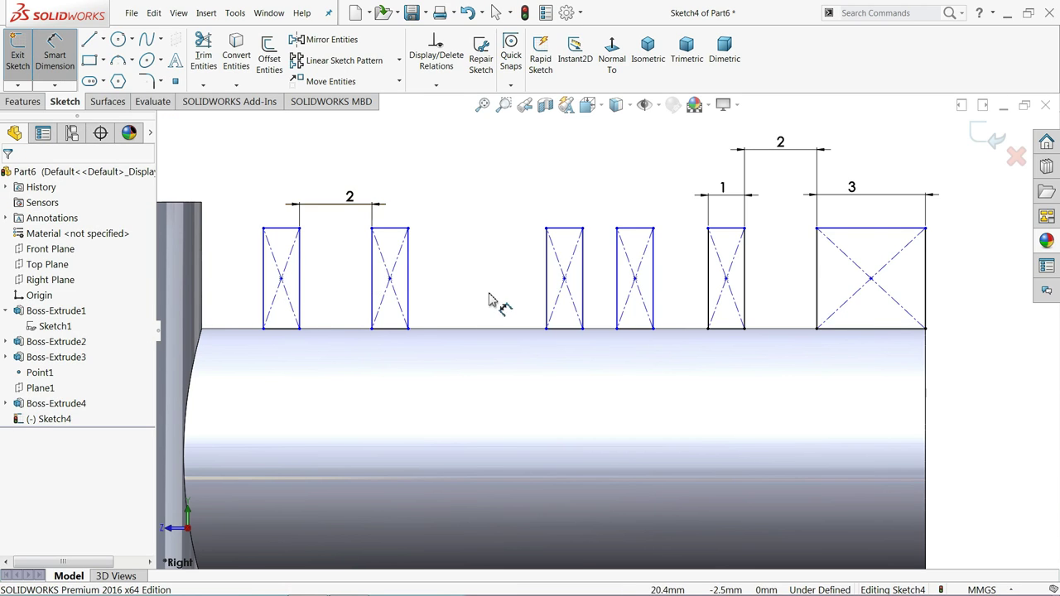
left_click(411, 283)
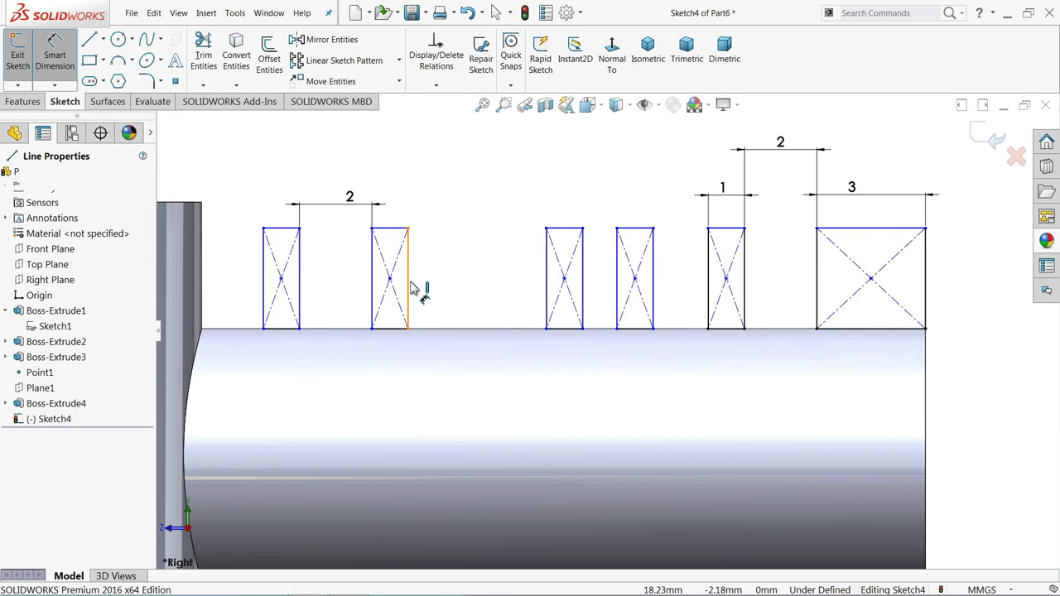
left_click(546, 286)
left_click(480, 203)
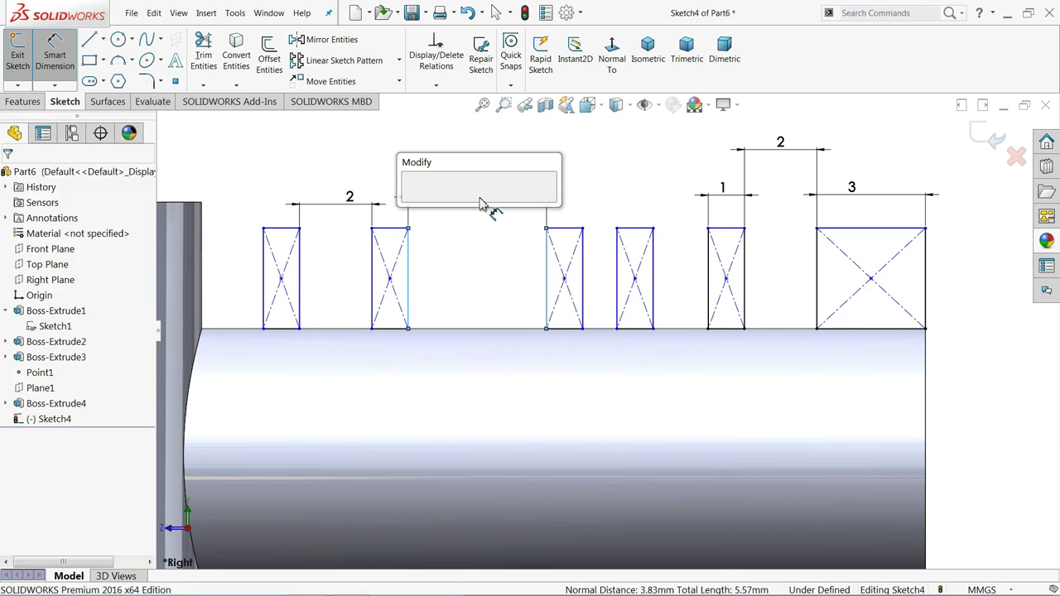
type("2")
key("Return")
Step: Set the remaining gaps between the third, fourth and fifth grooves to 2 mm
left_click(517, 269)
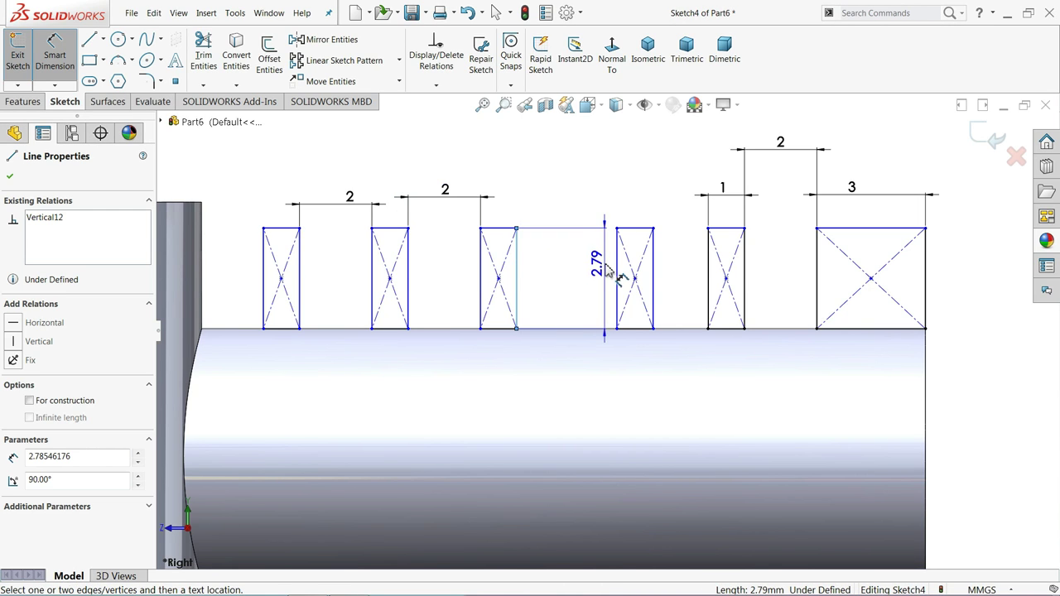
left_click(617, 269)
left_click(588, 199)
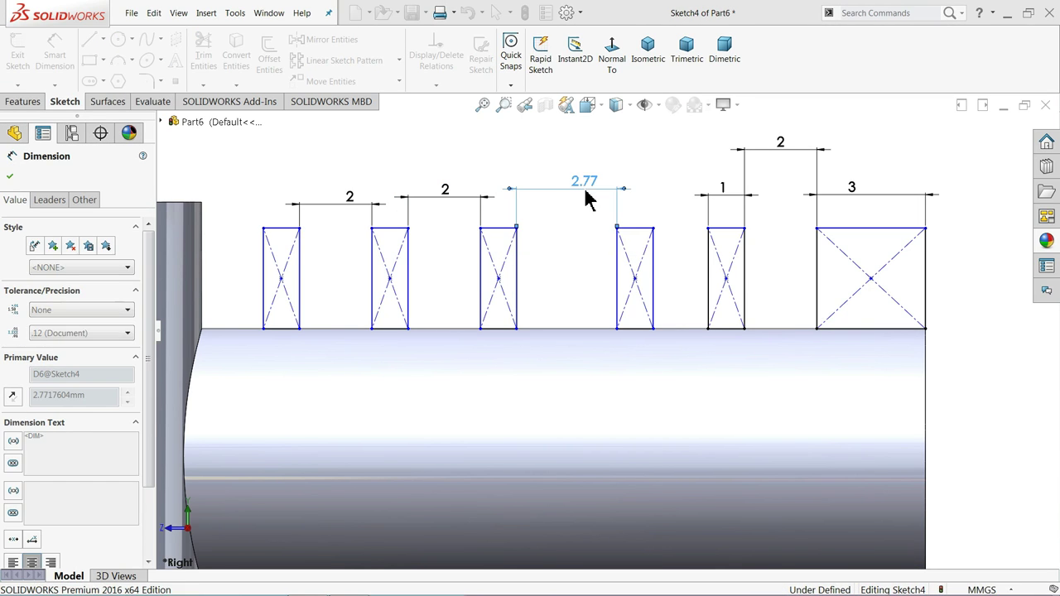
type("2")
key("Return")
left_click(626, 261)
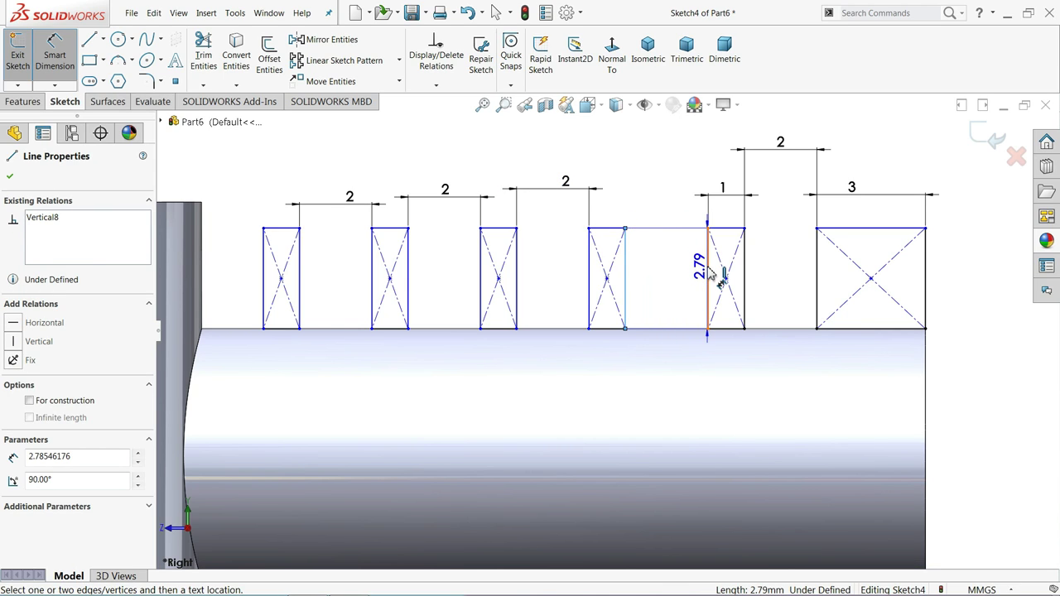
left_click(709, 273)
left_click(669, 167)
type("2")
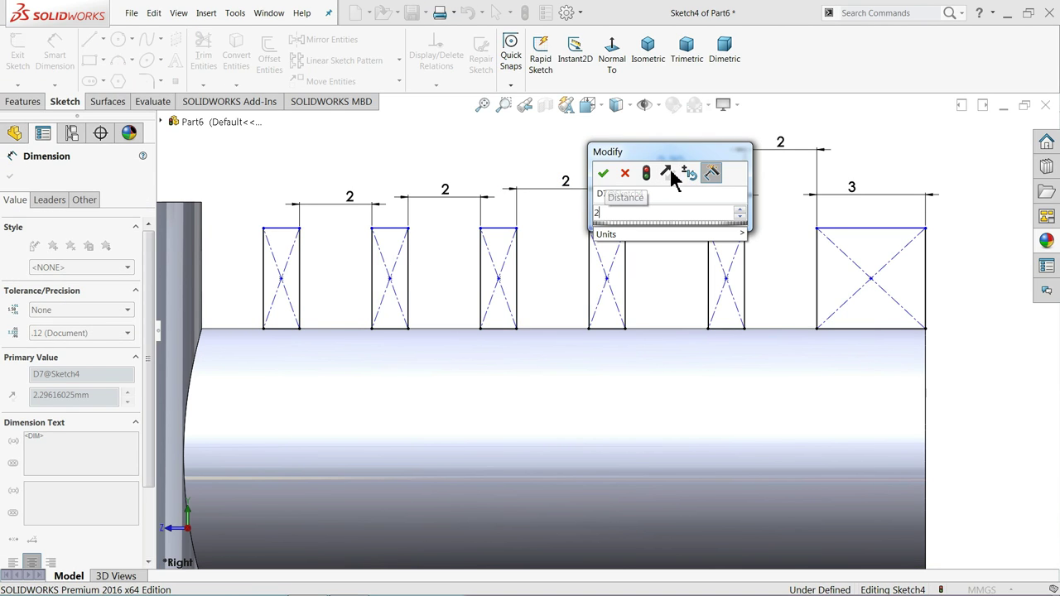
key("Return")
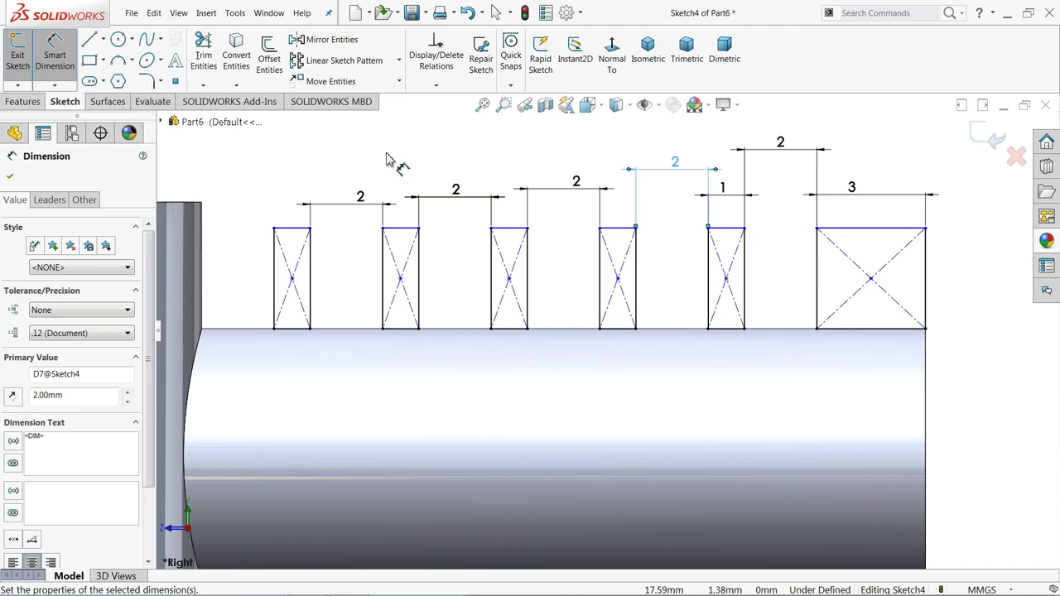
Step: Dimension the last groove's height to 0.5 mm, fully defining Sketch4
left_click(926, 281)
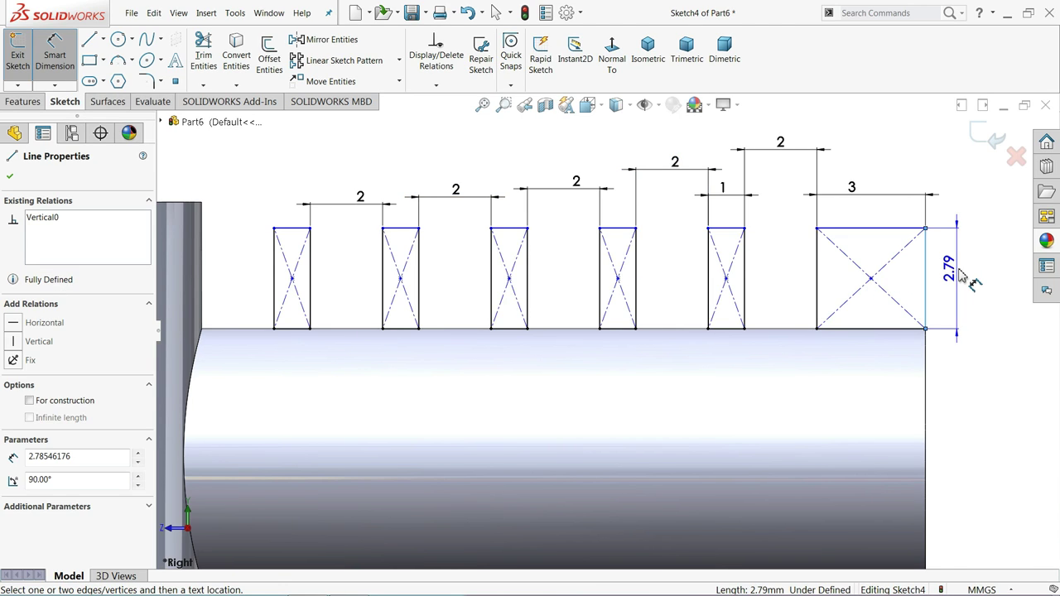
left_click(956, 278)
type("0.5")
key("Return")
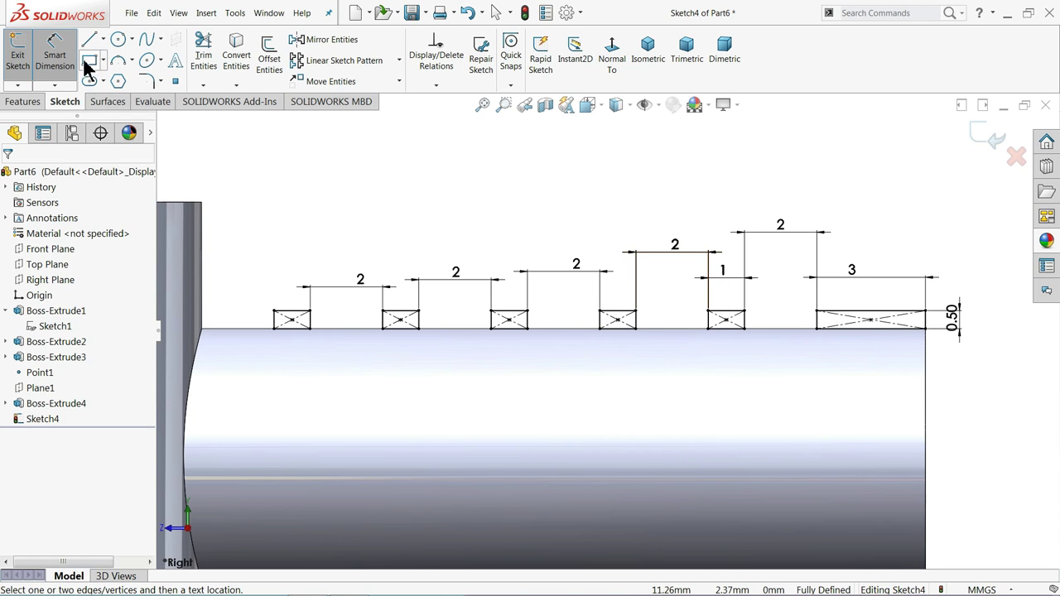
Step: Draw a horizontal centerline along the pin's axis from its right end toward the left
left_click(103, 39)
left_click(116, 71)
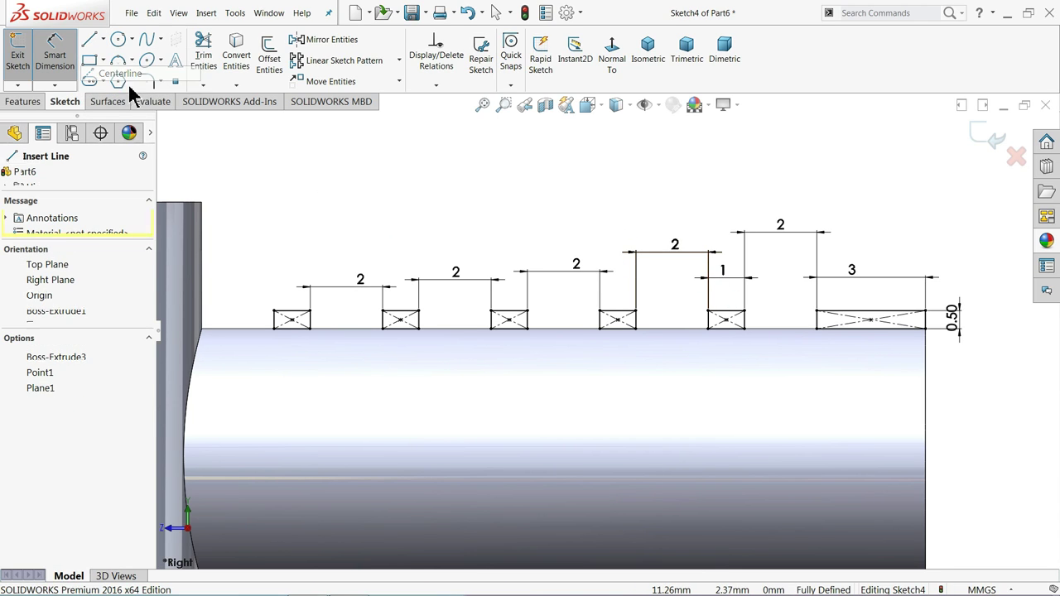
scroll(414, 284, "up", 2)
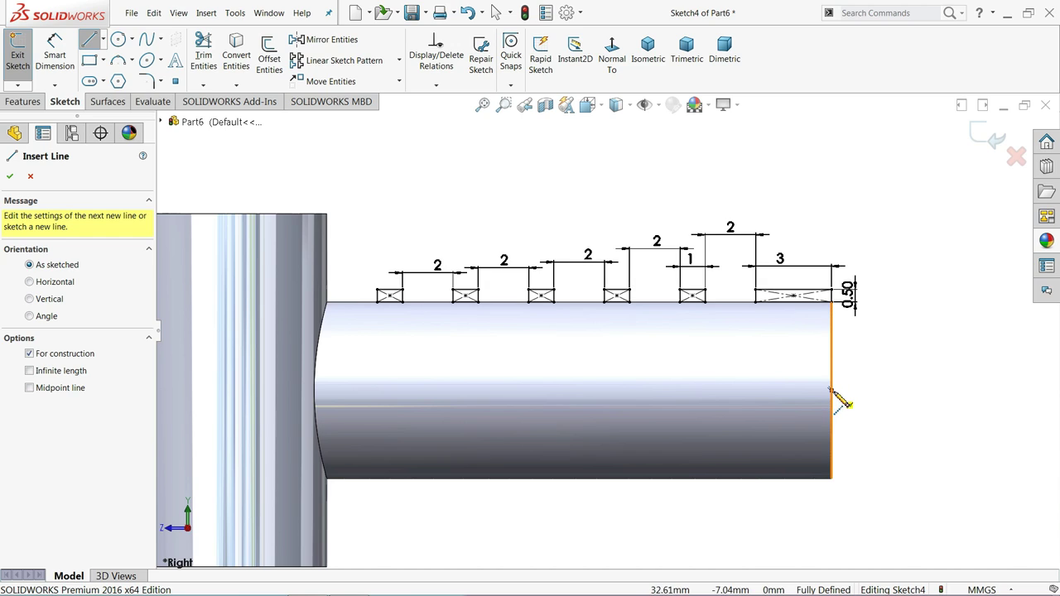
left_click(832, 390)
left_click(433, 390)
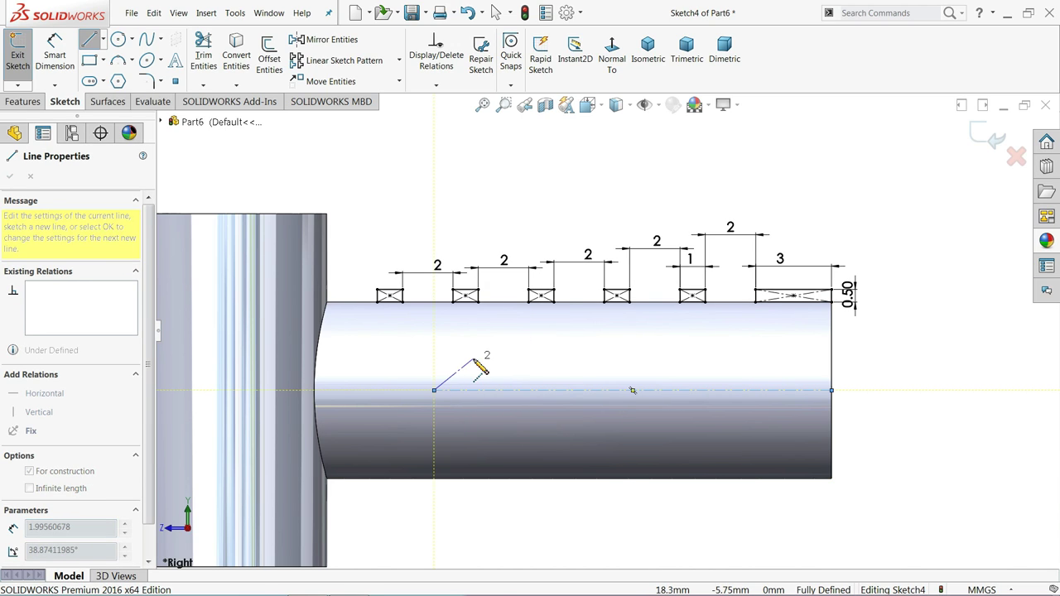
right_click(485, 352)
left_click(505, 367)
left_click(565, 397)
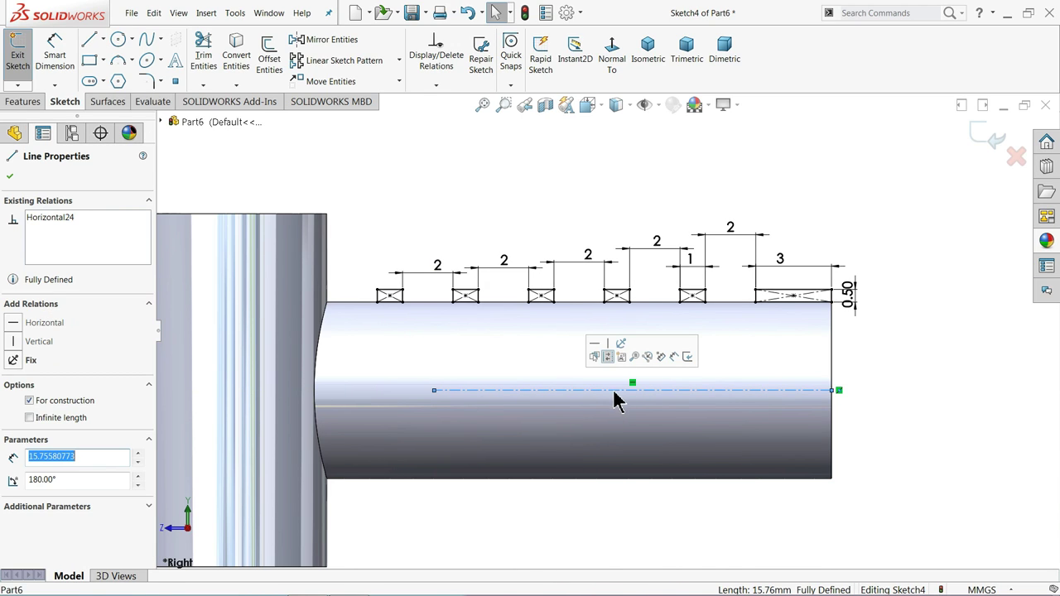
key("Escape")
Step: Revolve Sketch4's rectangles 360° around the centerline to form rings on the pin
left_click(25, 101)
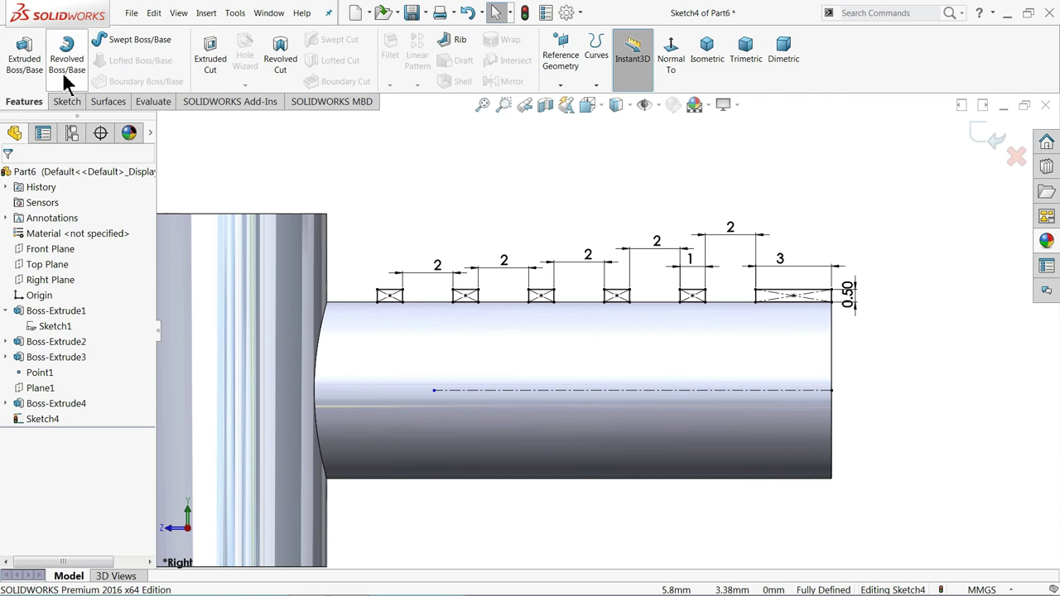
left_click(67, 58)
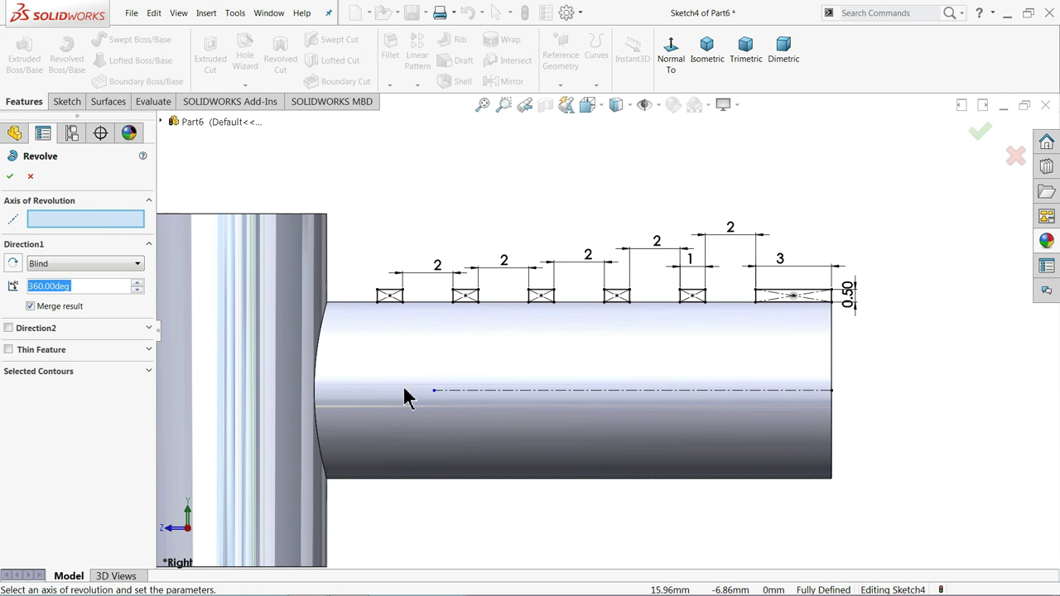
left_click(466, 391)
middle_click_drag(535, 286, 502, 343)
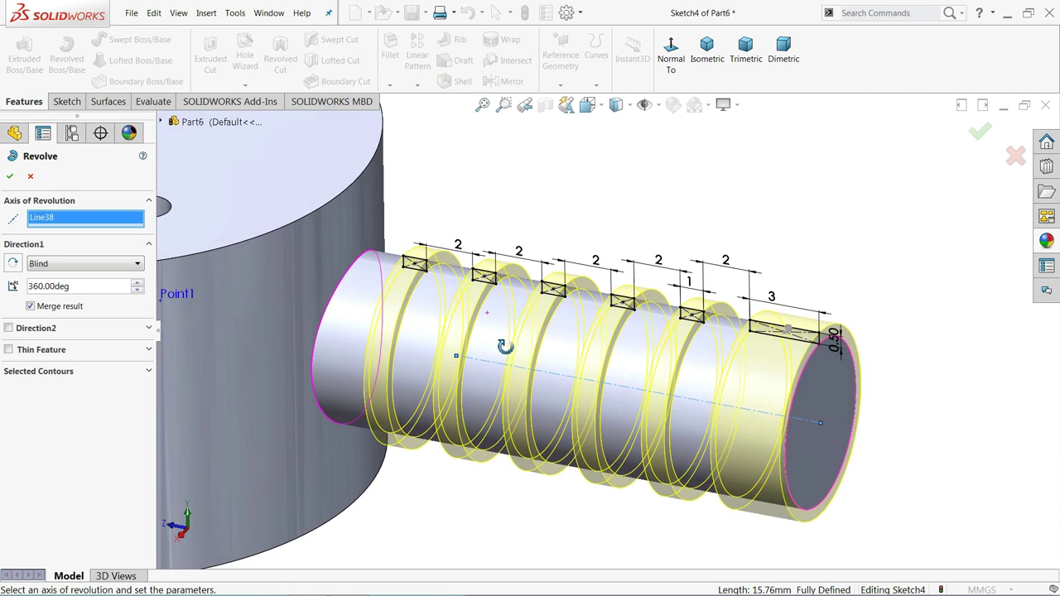
left_click(9, 176)
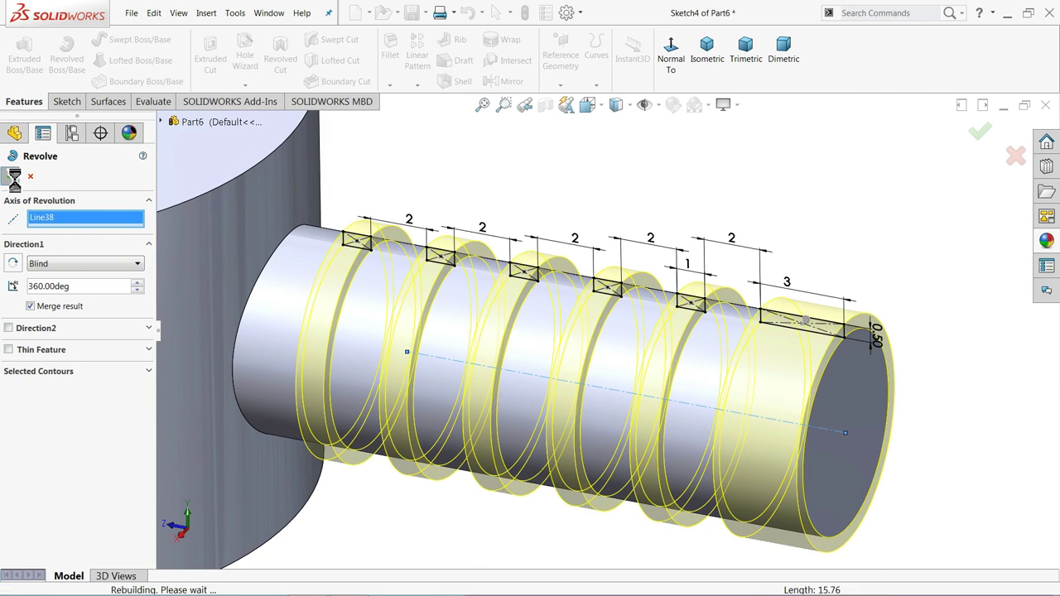
Step: Round the pin's end face with a 1 mm fillet
left_click(686, 252)
left_click(390, 60)
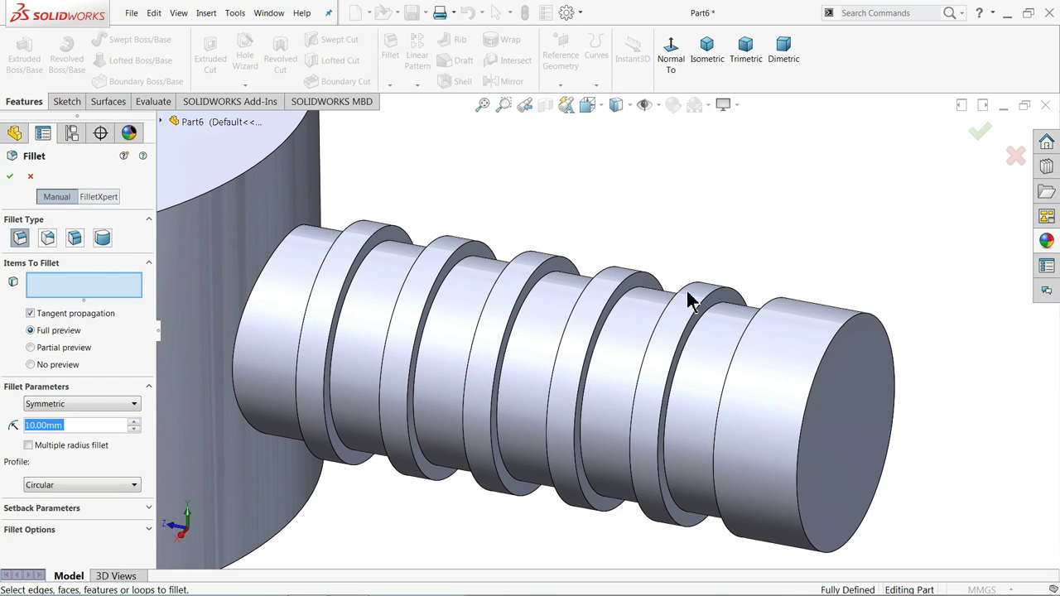
type("1")
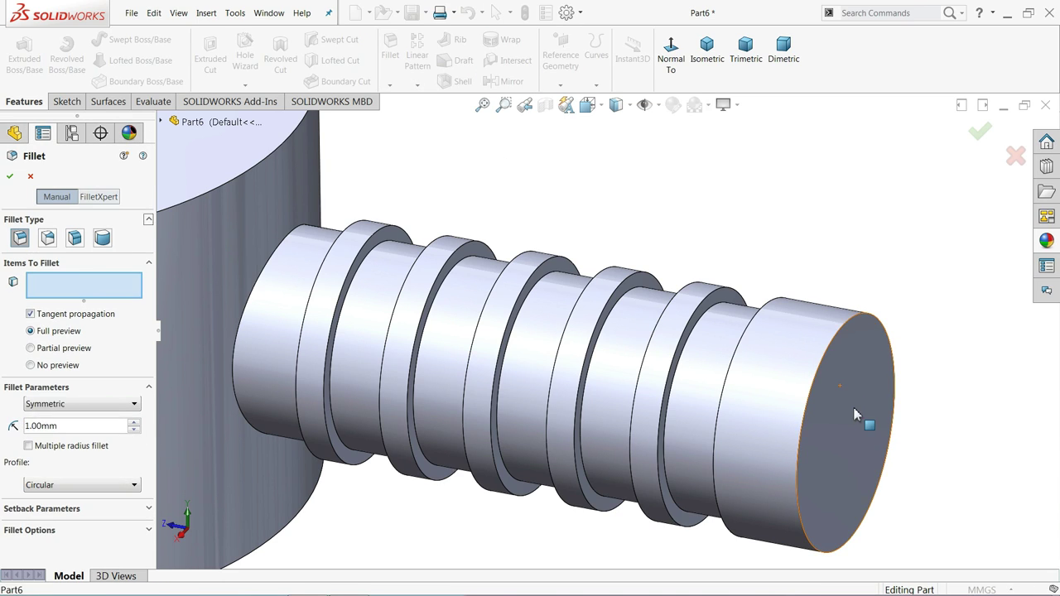
left_click(858, 414)
left_click(10, 178)
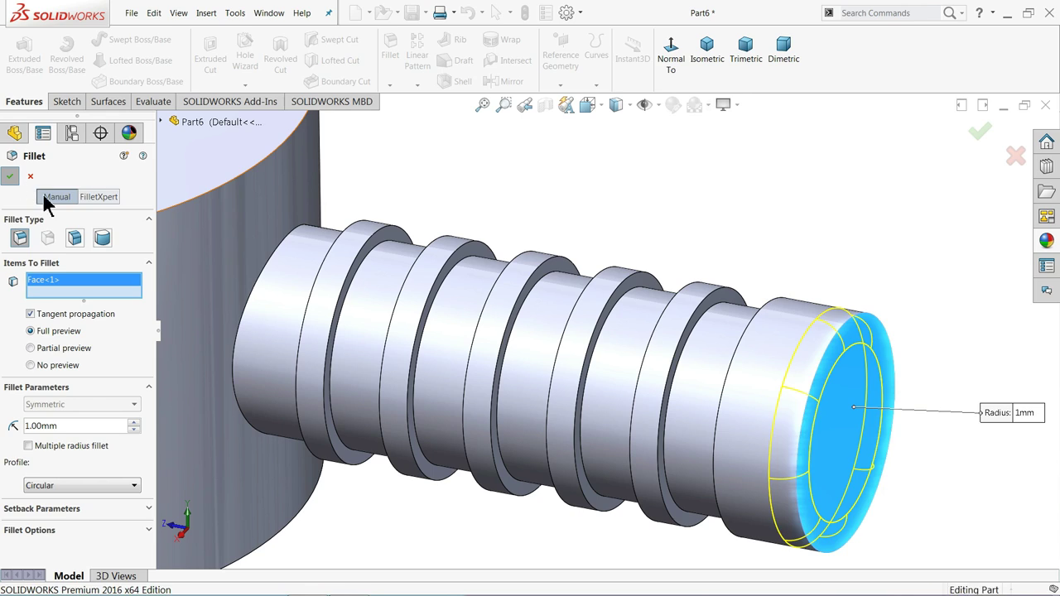
scroll(535, 224, "up", 5)
scroll(514, 265, "up", 3)
middle_click_drag(497, 302, 514, 227)
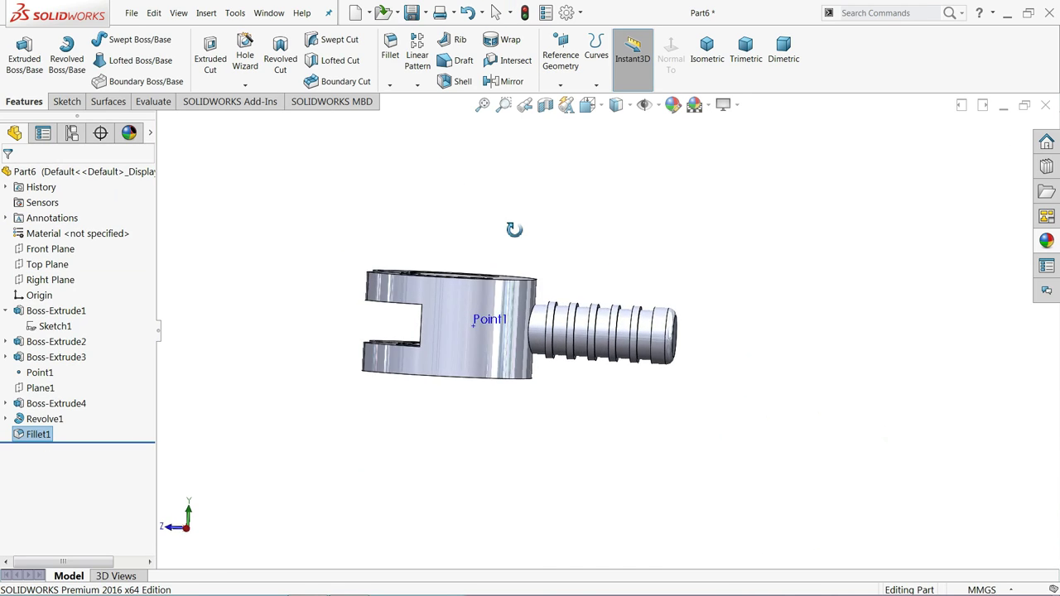
Step: Hide Point1 in the design tree and orbit to an elevated isometric view
left_click(37, 374)
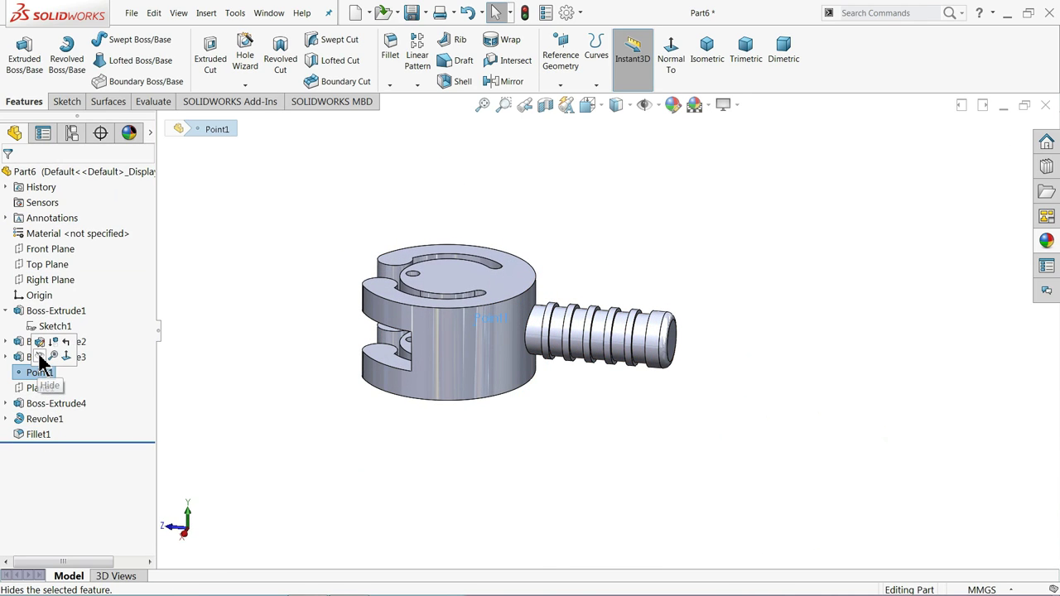
left_click(39, 349)
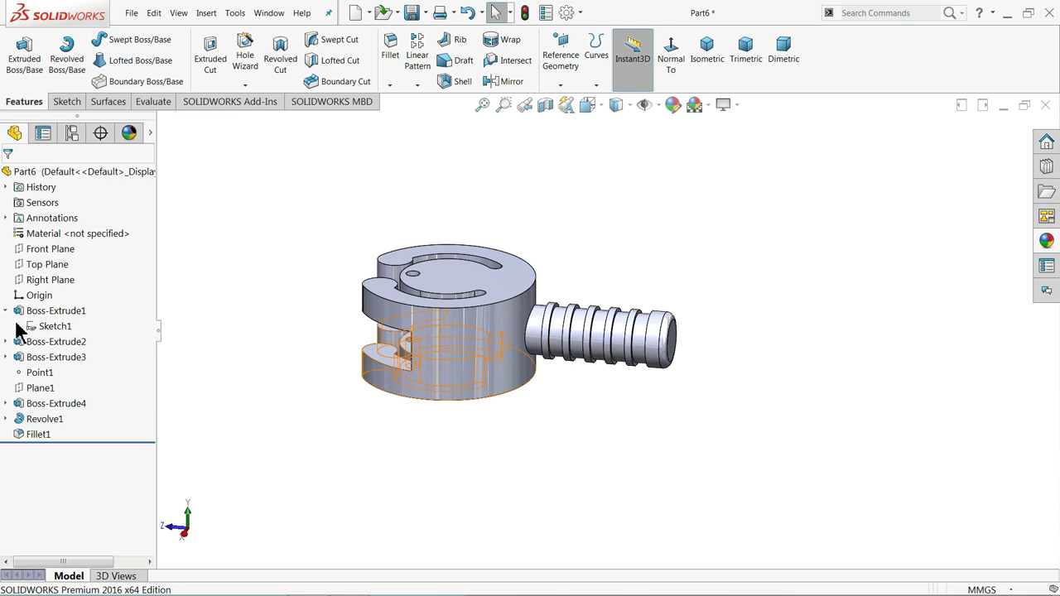
left_click(5, 312)
mouse_move(292, 302)
middle_mouse_down()
mouse_move(381, 376)
mouse_move(372, 372)
middle_mouse_up()
scroll(530, 370, "down", 2)
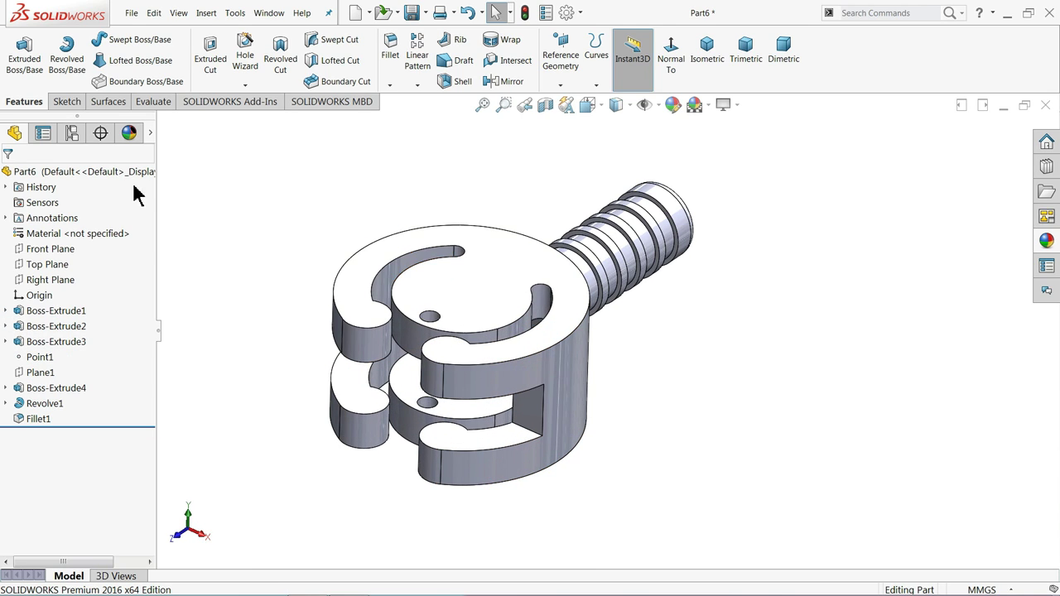
left_click(115, 172)
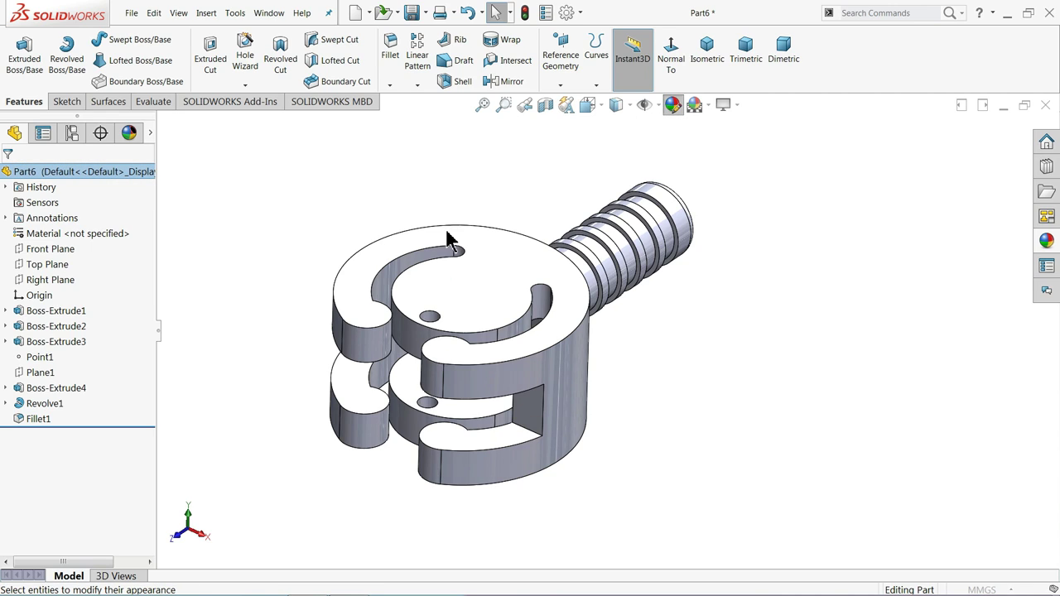
Step: Colour the whole part lime green with RGB 103, 255, 0
left_click(70, 494)
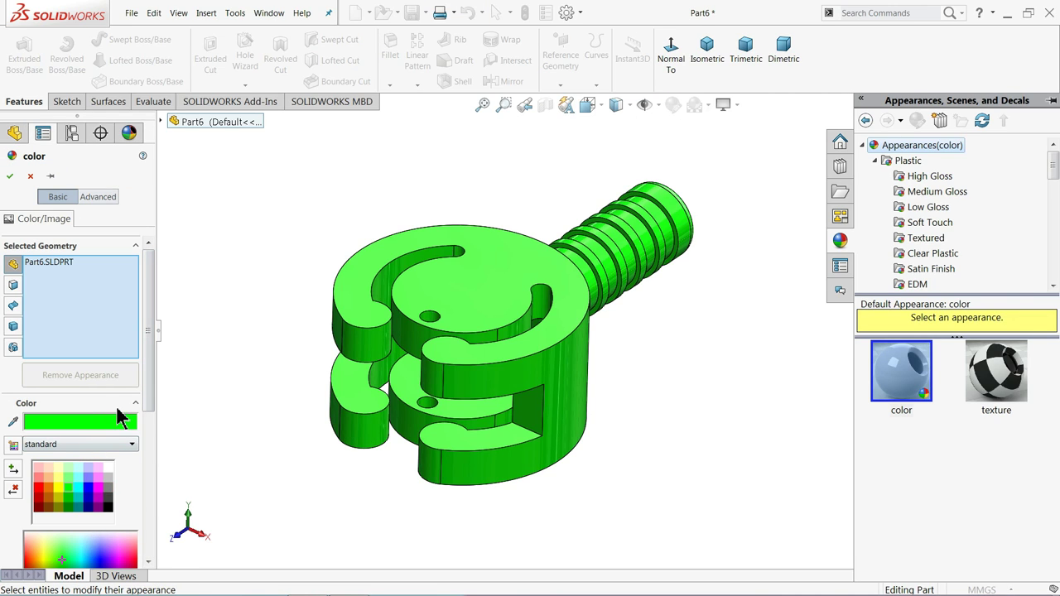
left_click_drag(151, 394, 152, 480)
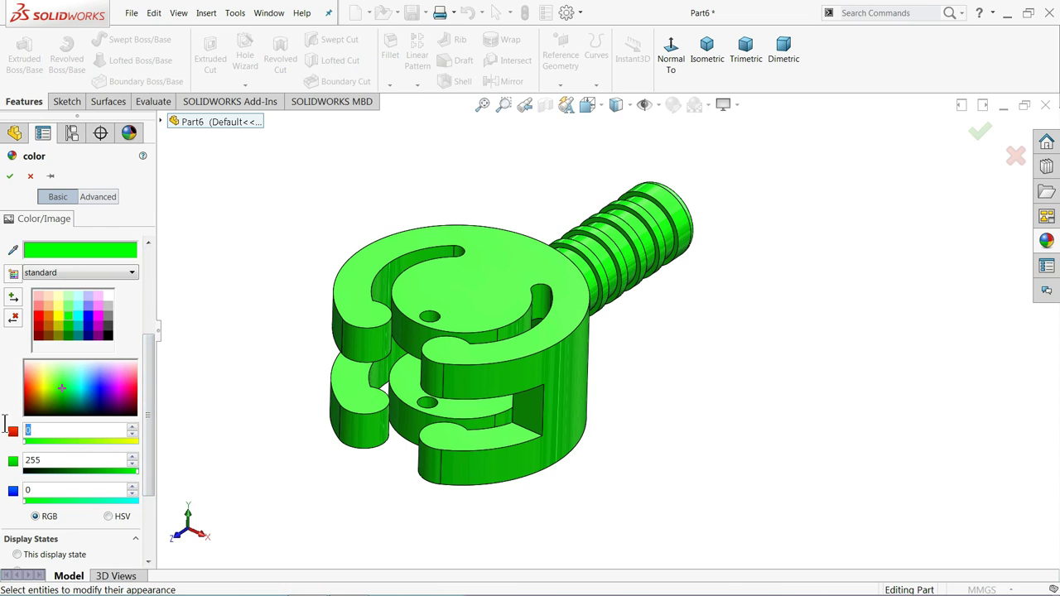
type("103")
key("Return")
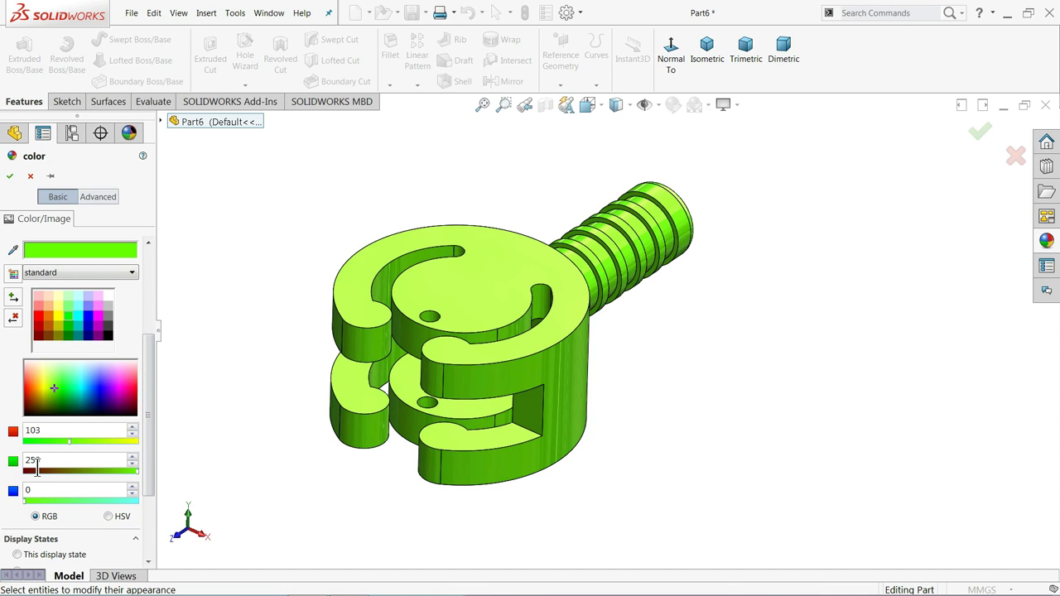
left_click(10, 176)
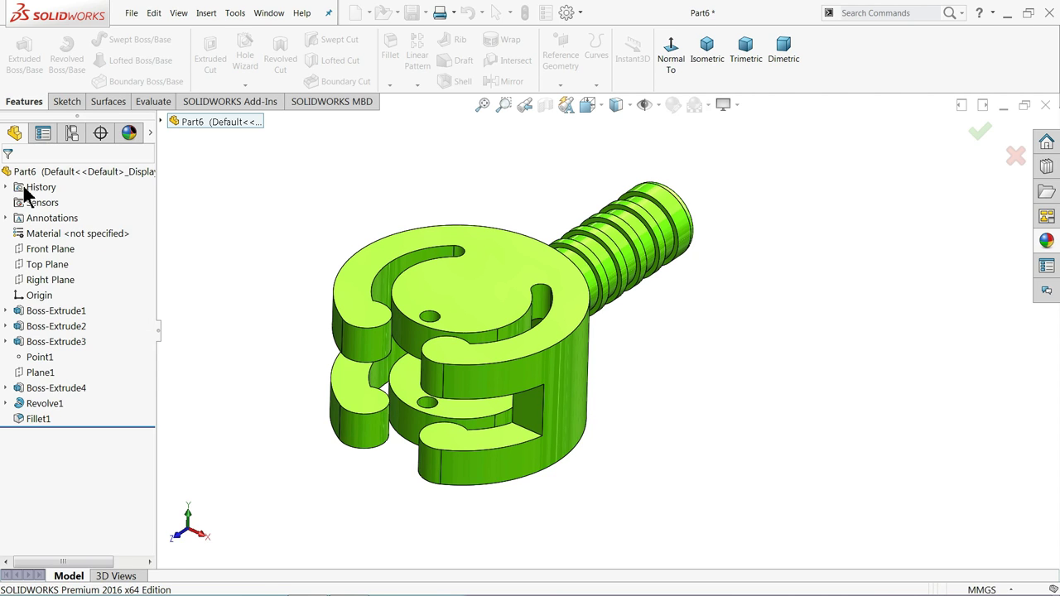
mouse_move(209, 258)
middle_mouse_down()
mouse_move(240, 131)
mouse_move(208, 243)
middle_mouse_up()
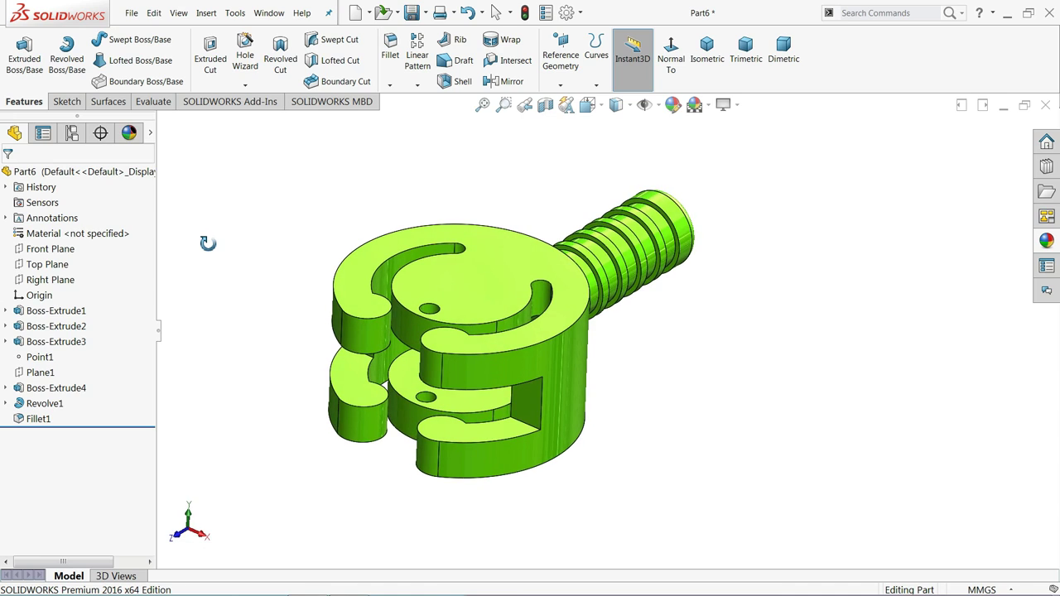
scroll(437, 362, "down", 2)
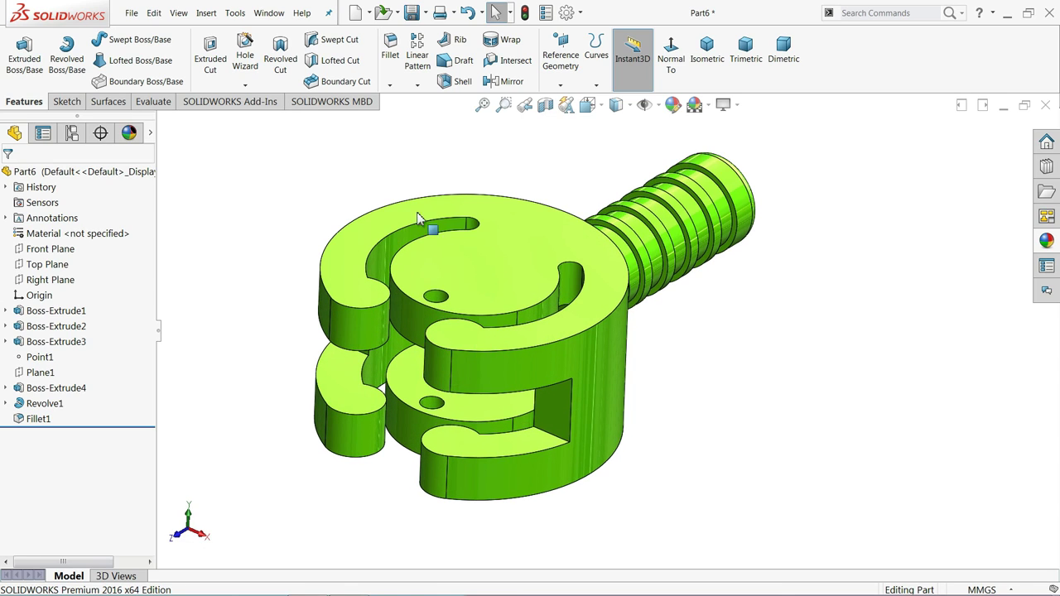
Step: Save the part as 2.Head in the Compass-Divider folder
left_click(414, 17)
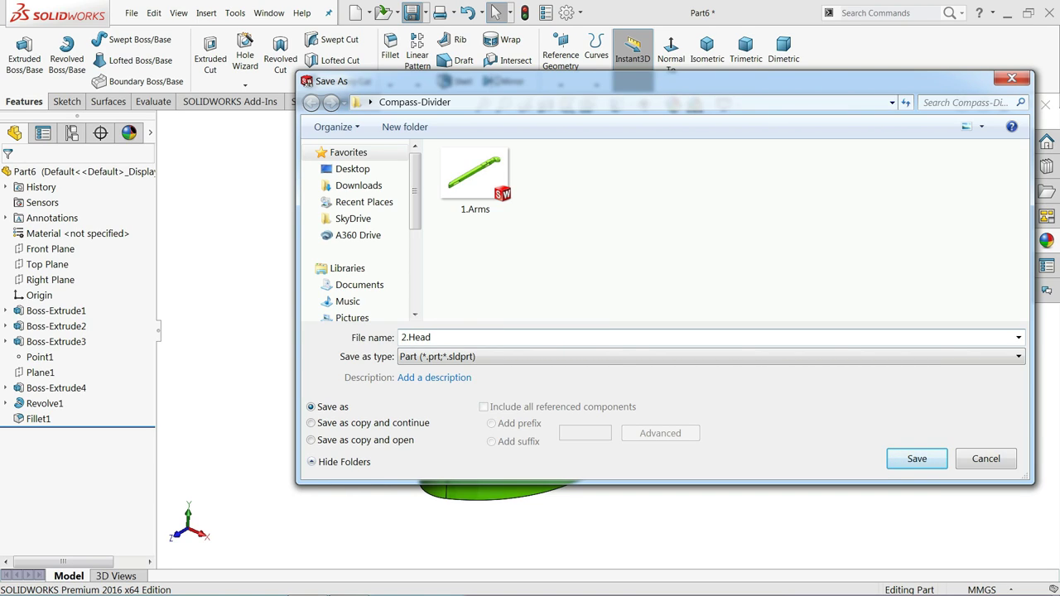
left_click(918, 459)
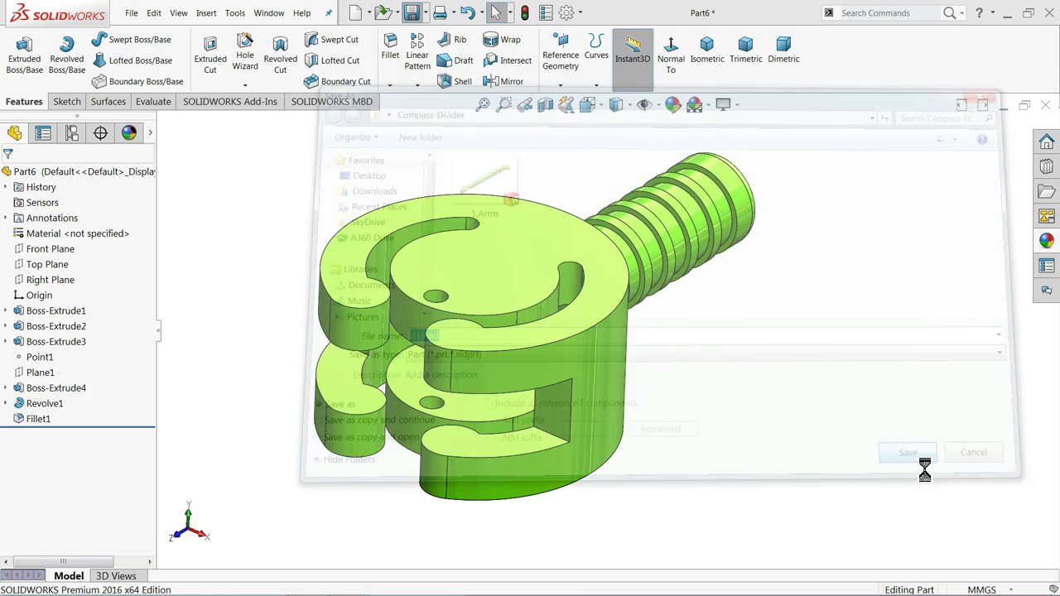
mouse_move(527, 342)
middle_mouse_down()
mouse_move(508, 339)
mouse_move(523, 360)
middle_mouse_up()
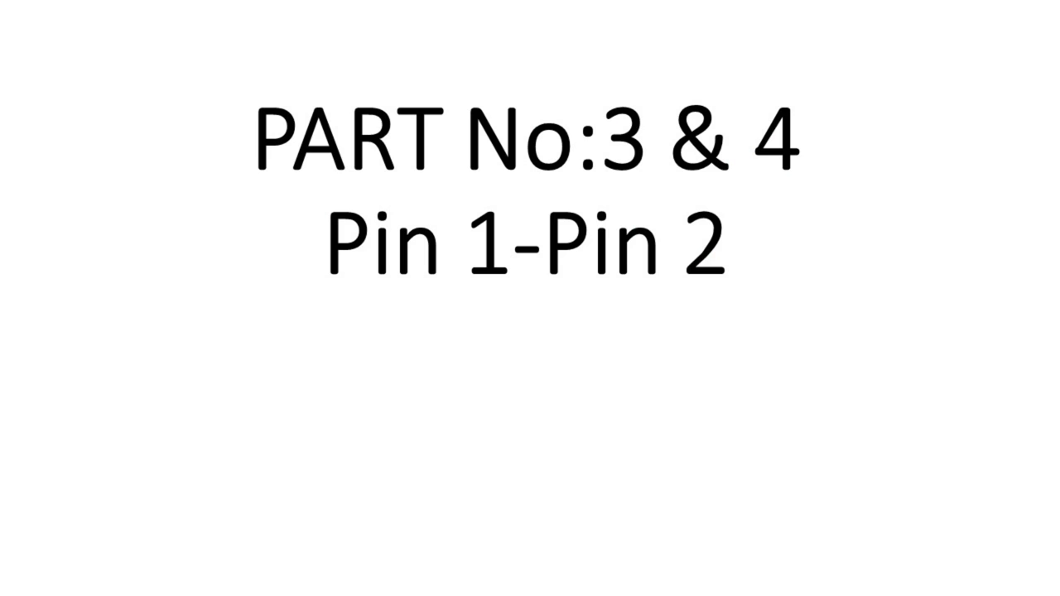
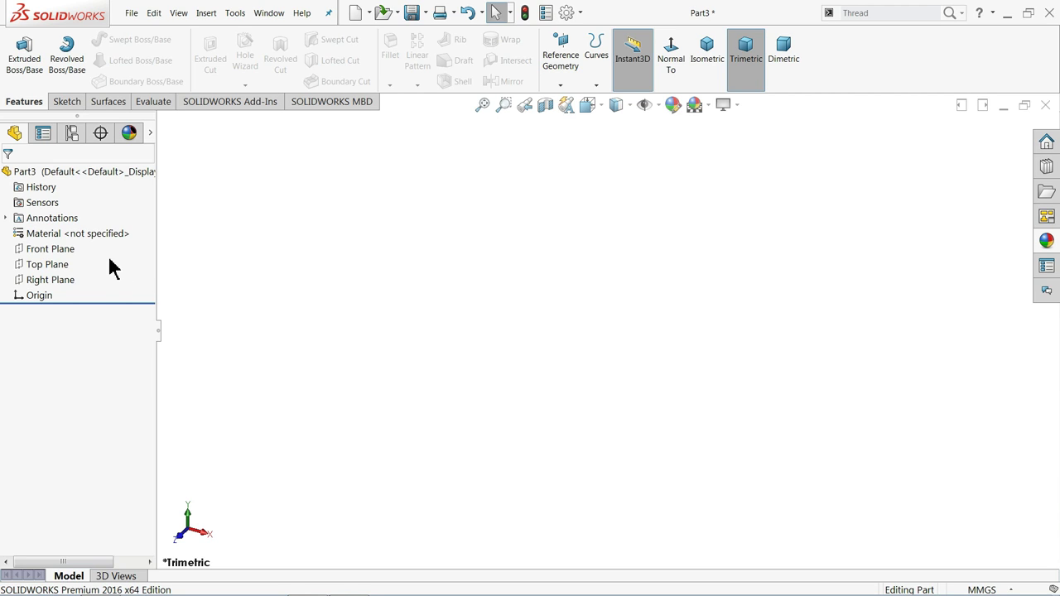
Step: Sketch a circle at the origin on the Top Plane and dimension it Ø2 mm
left_click(27, 267)
left_click(32, 249)
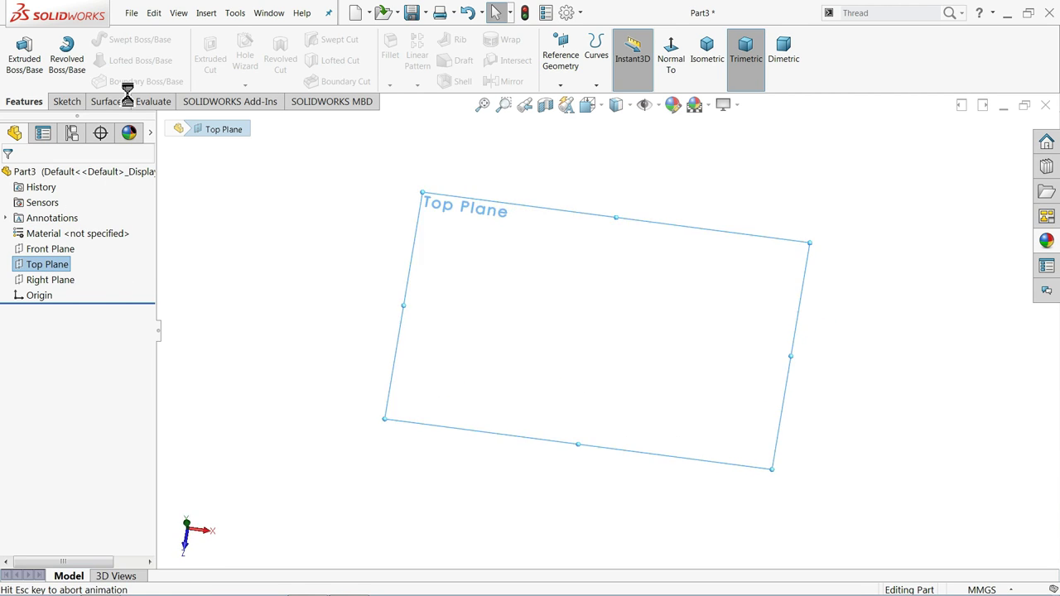
left_click(119, 42)
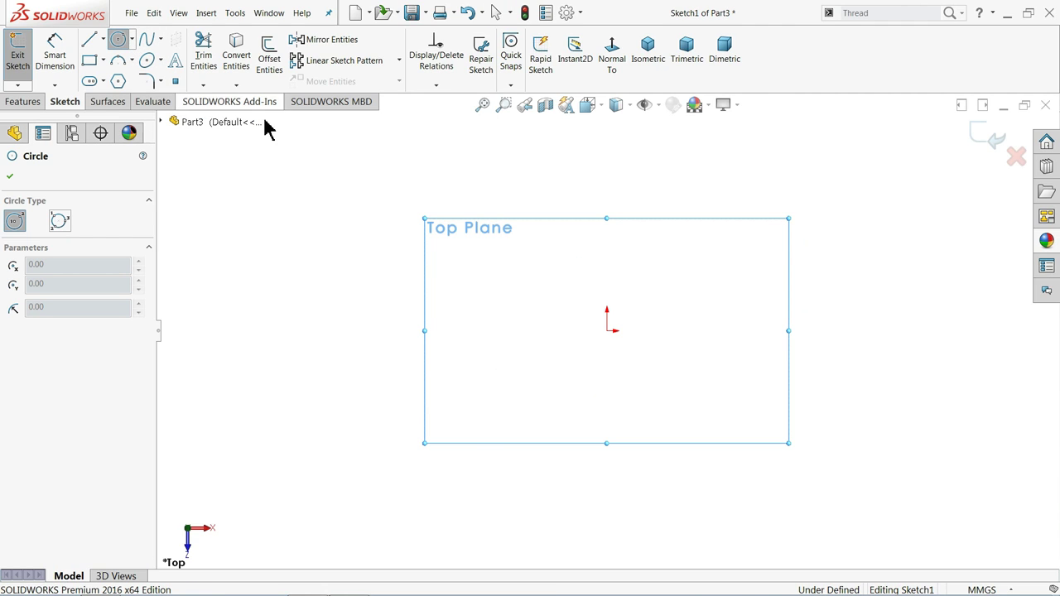
left_click(607, 331)
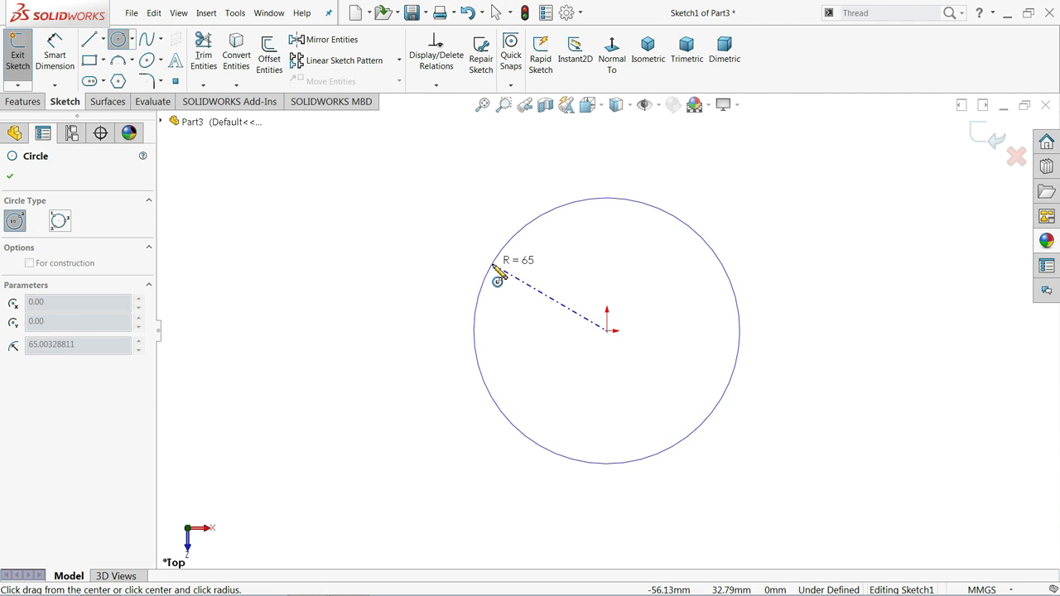
left_click(491, 273)
left_click(53, 58)
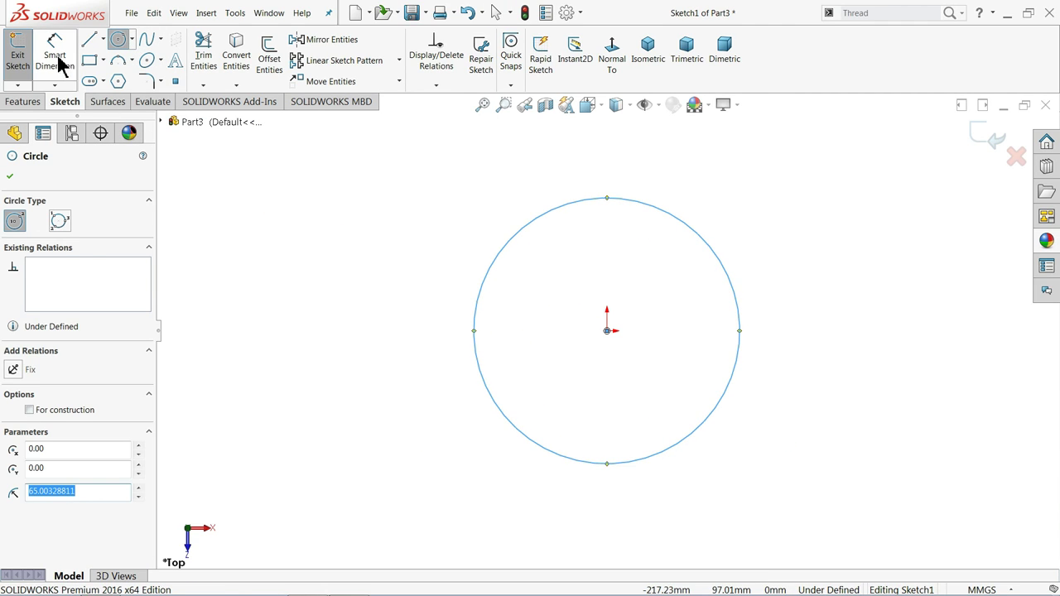
left_click(474, 331)
left_click(427, 322)
type("2")
key("Return")
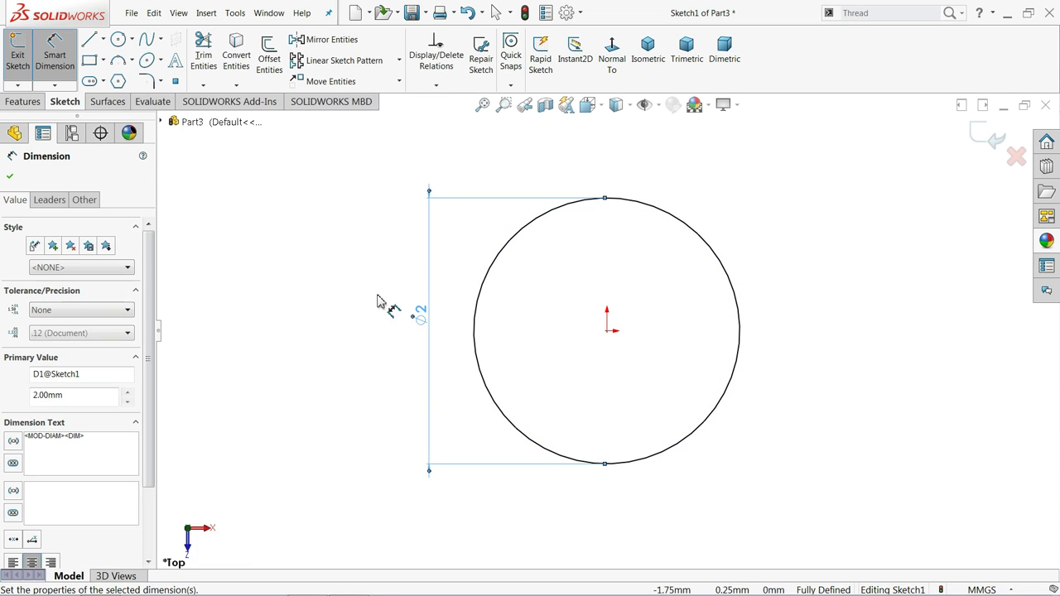
Step: Extrude the circle 14 mm with a Mid Plane end condition
left_click(22, 101)
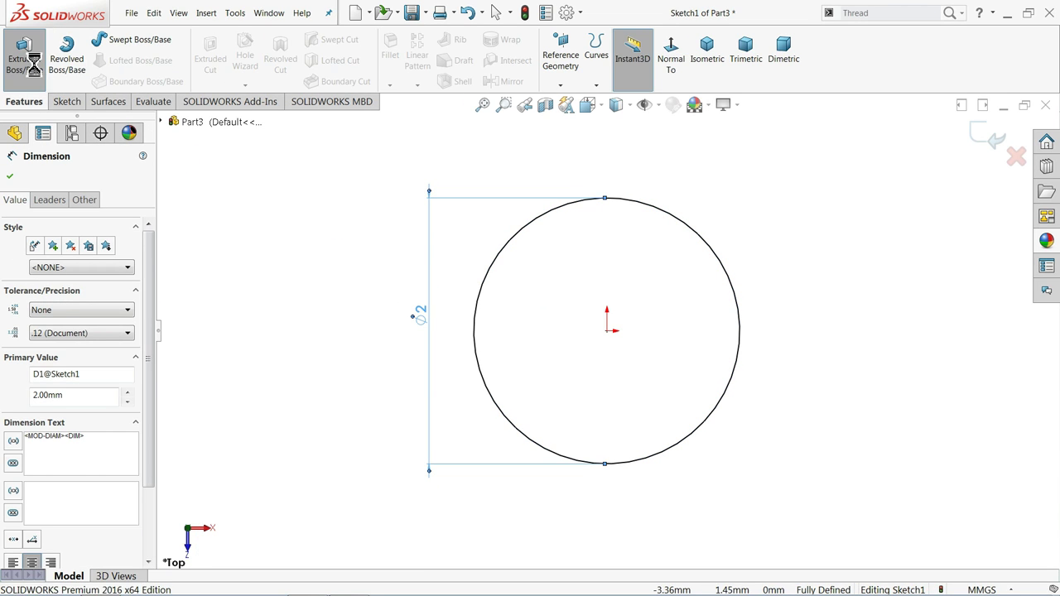
left_click(24, 58)
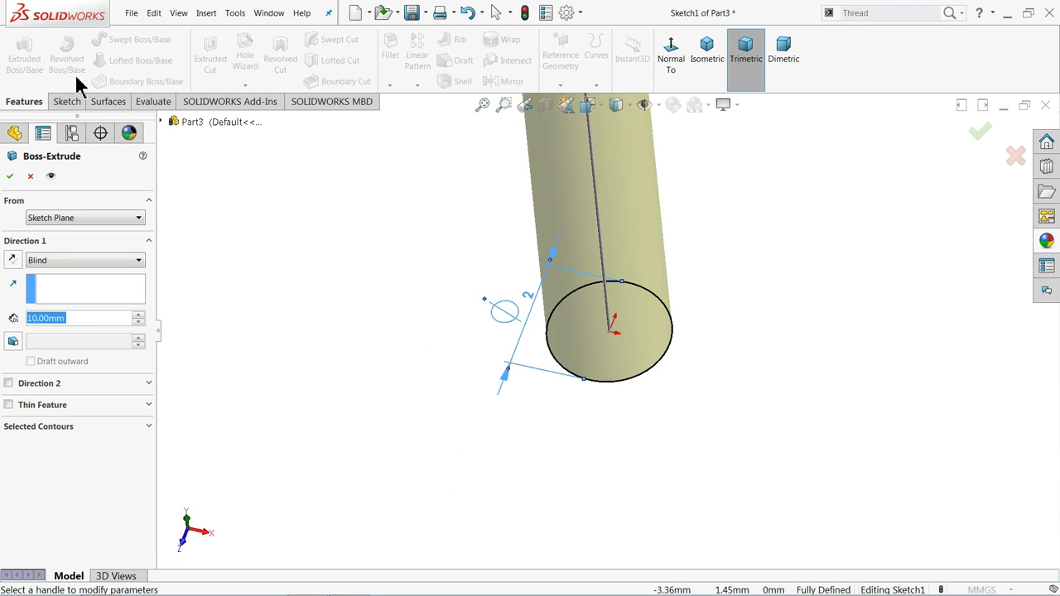
left_click(57, 258)
left_click(66, 329)
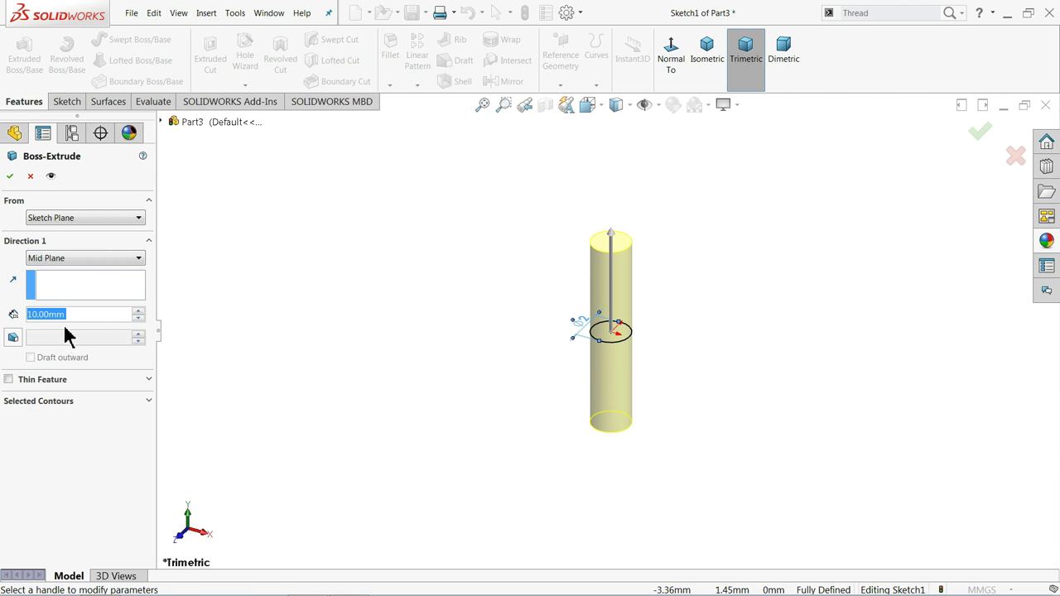
type("14")
key("Return")
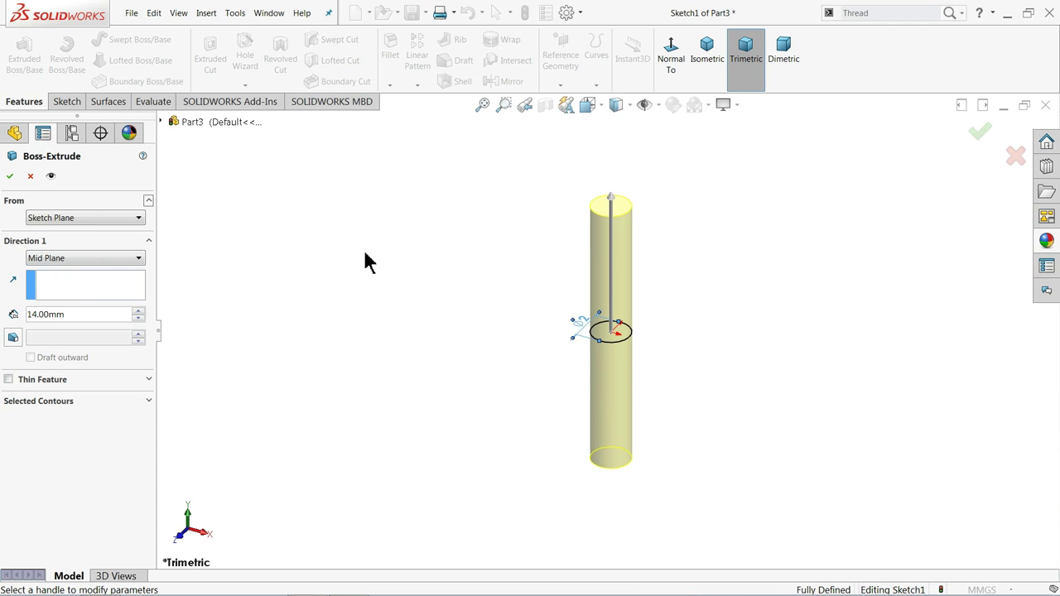
left_click(9, 175)
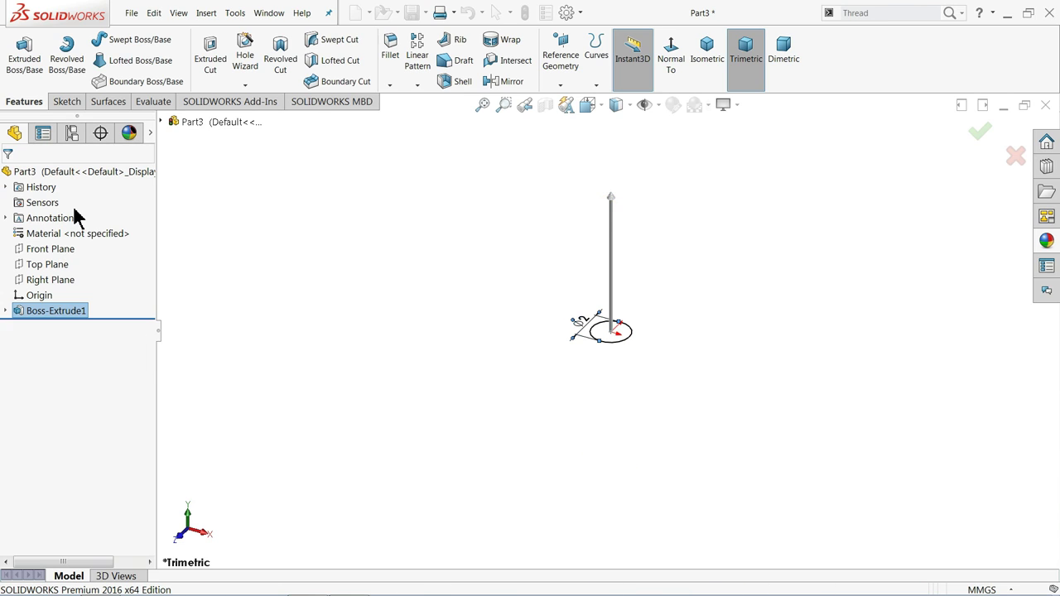
Step: Apply the brushed steel appearance from the Metal > Steel library to the rod
left_click(1047, 241)
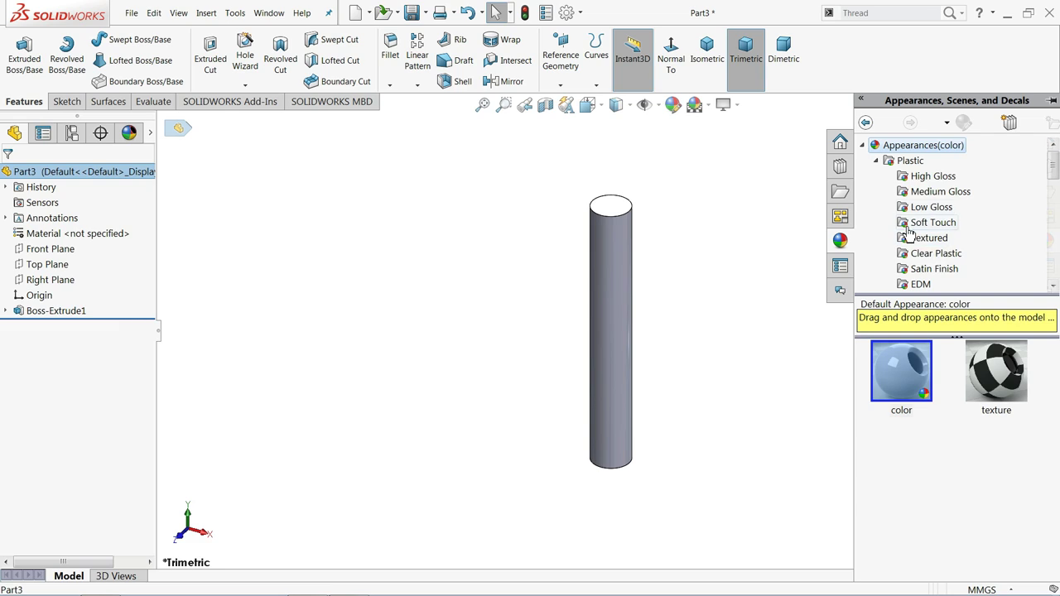
left_click(877, 161)
left_click(919, 195)
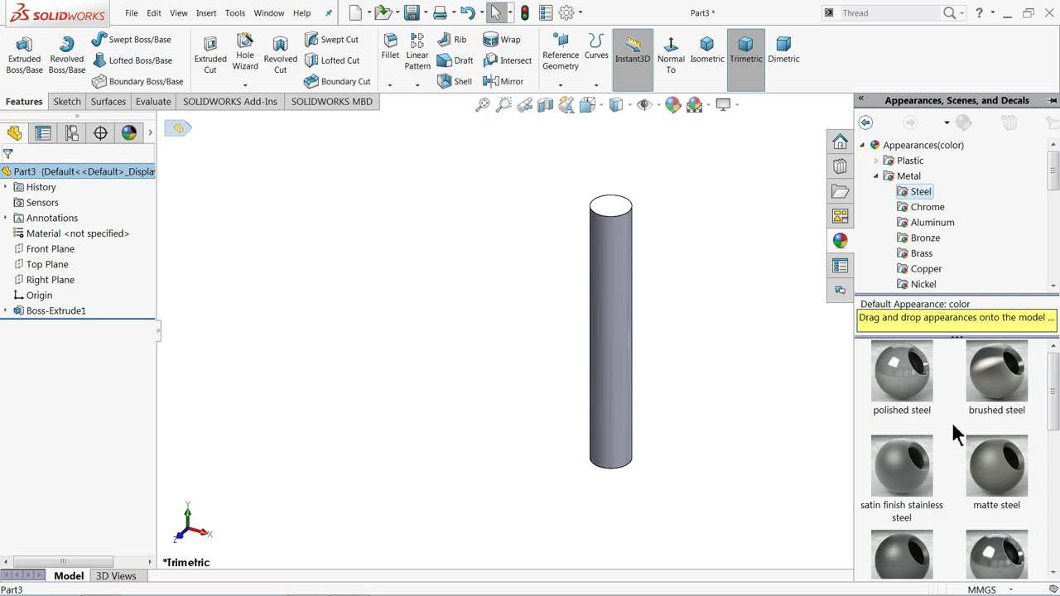
double_click(905, 487)
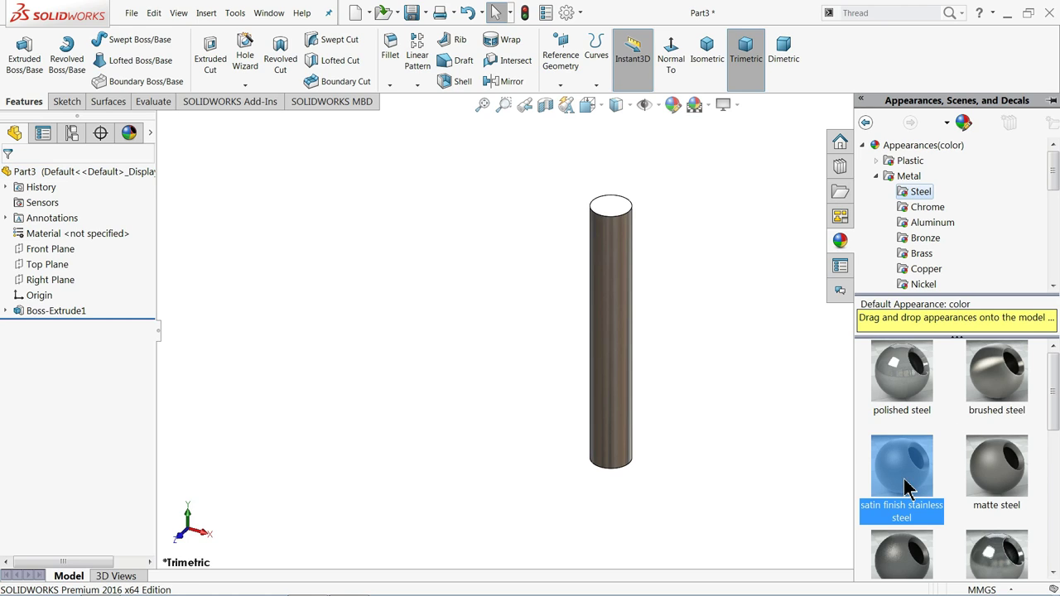
middle_click_drag(755, 393, 760, 349)
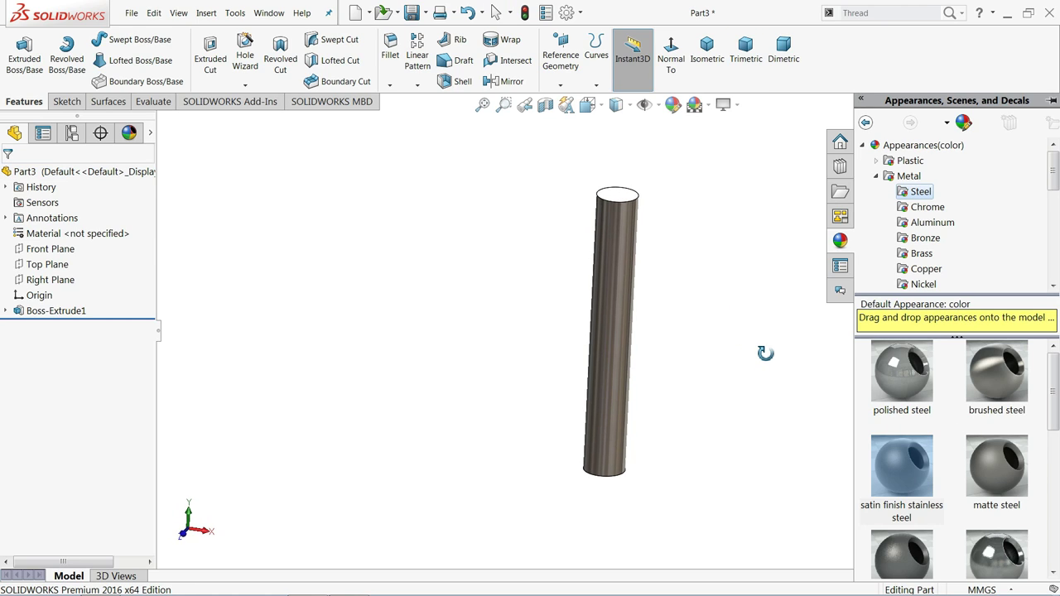
double_click(992, 388)
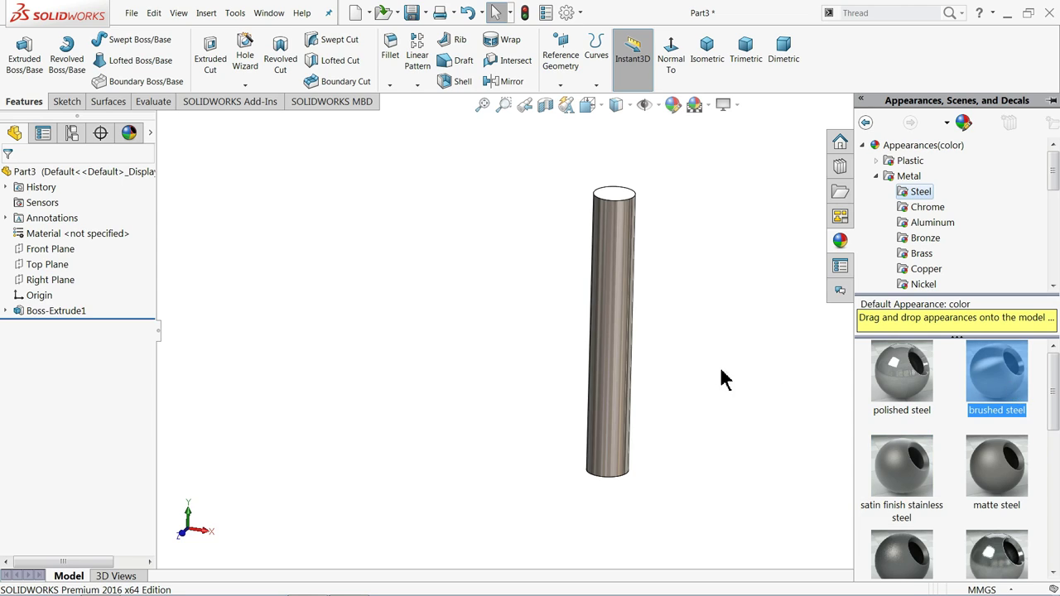
mouse_move(725, 379)
middle_mouse_down()
mouse_move(622, 342)
mouse_move(665, 363)
middle_mouse_up()
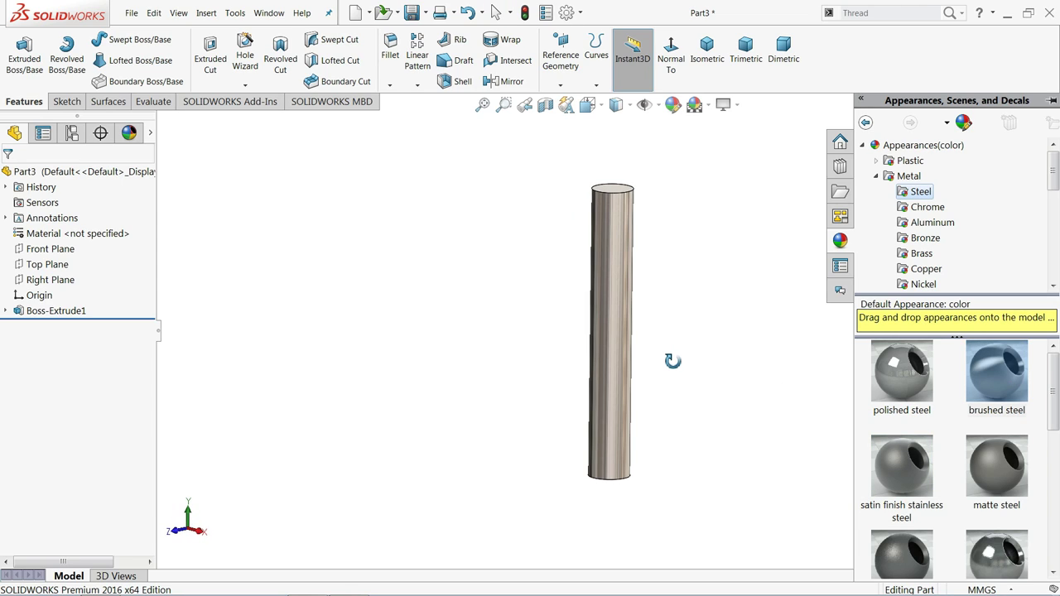
scroll(717, 359, "down", 1)
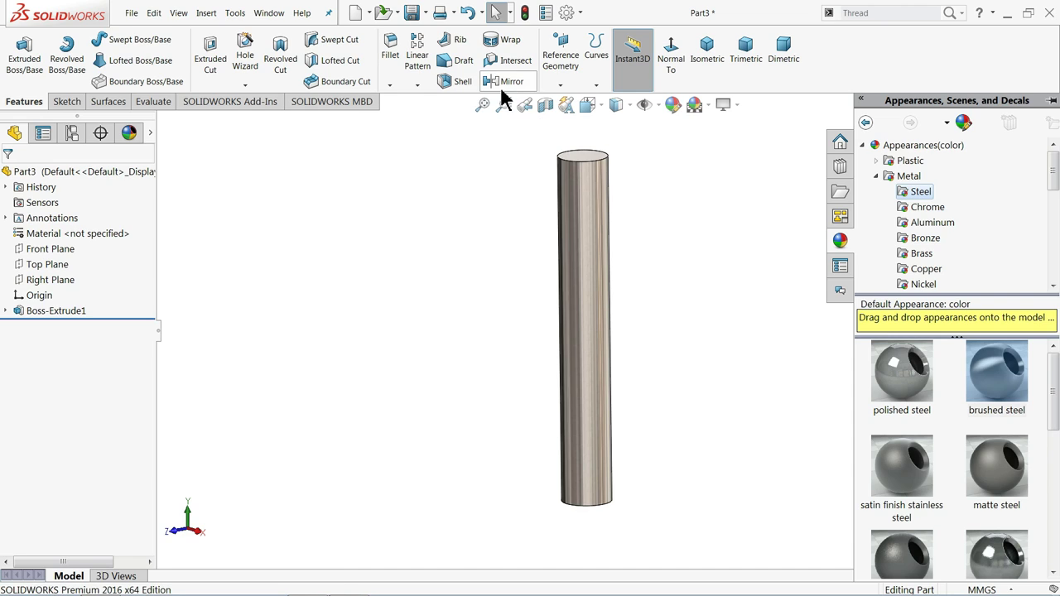
Step: Save the part, navigating from the Desktop into the Compass-Divider folder
left_click(413, 13)
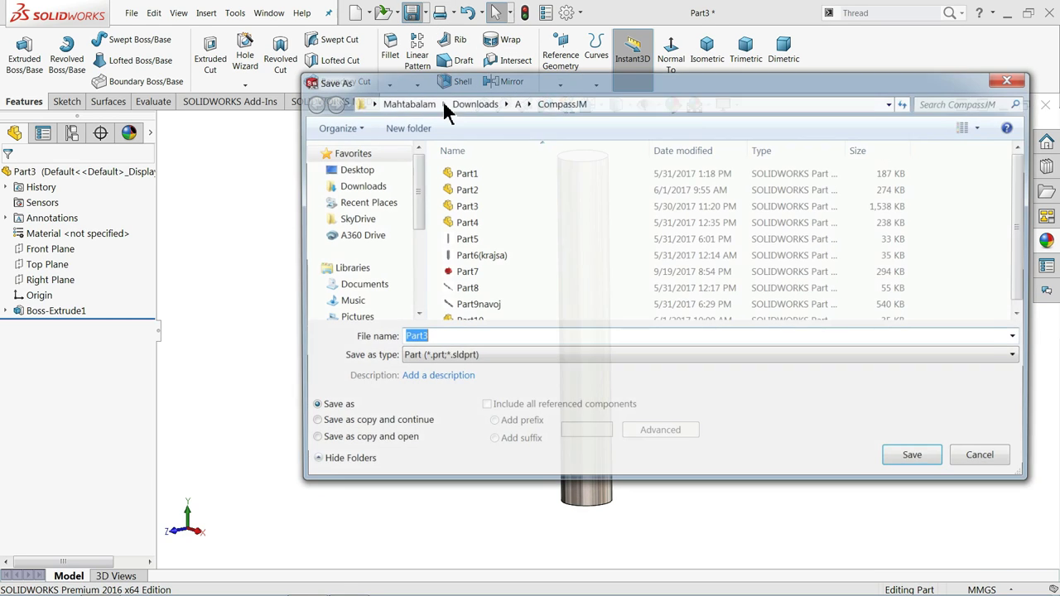
left_click(352, 169)
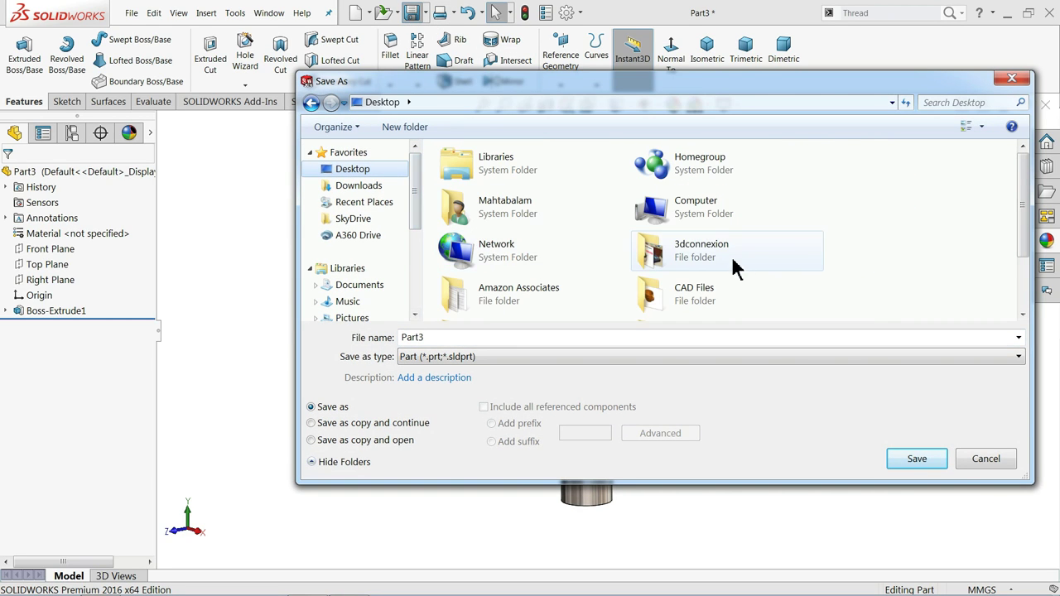
left_click(815, 292)
scroll(804, 267, "down", 2)
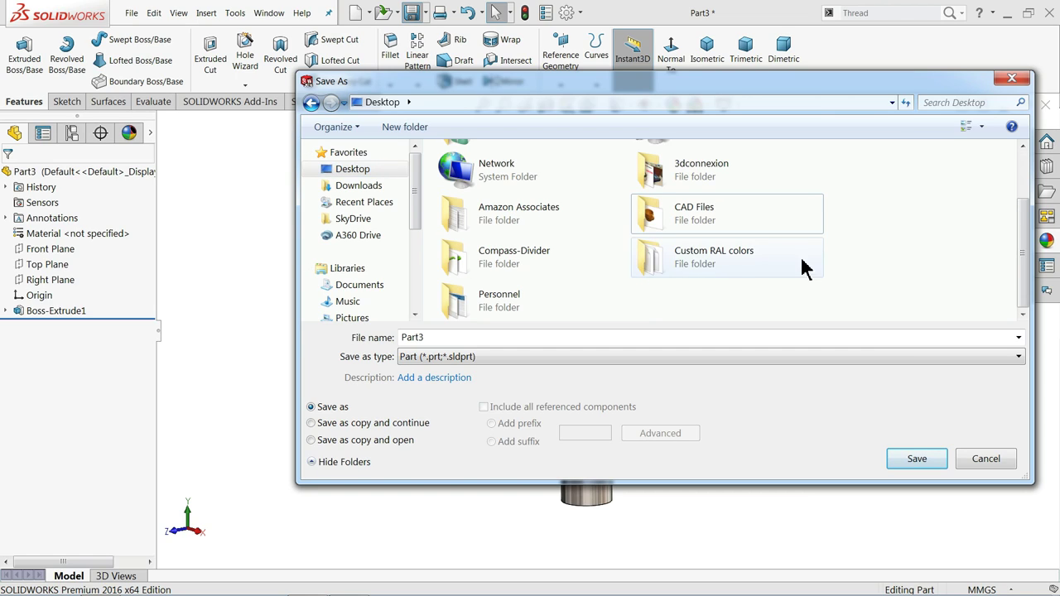
double_click(533, 263)
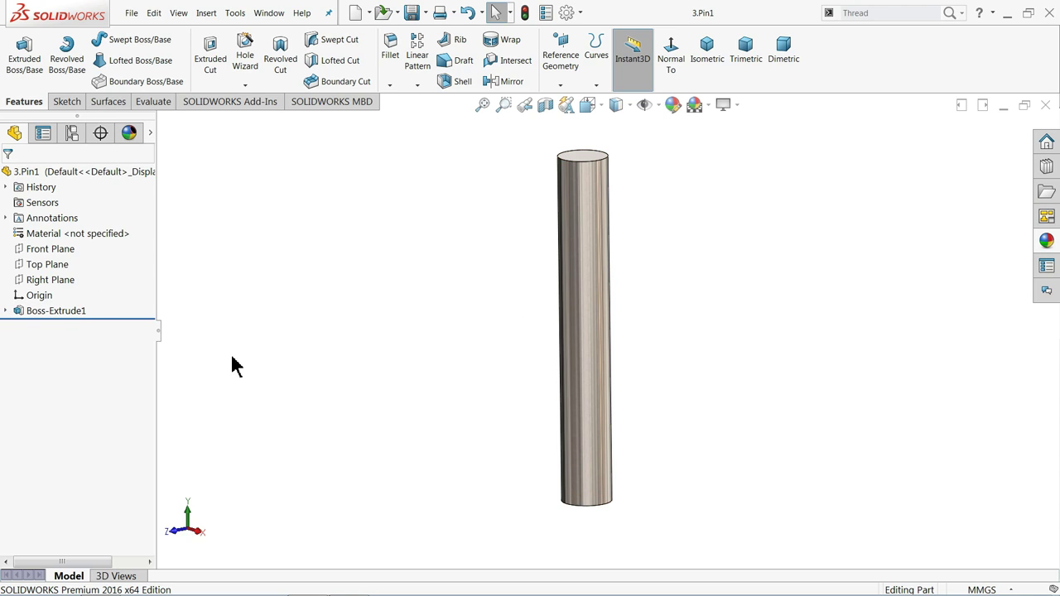
Step: Edit Boss-Extrude1 to shorten the pin to a 6 mm depth
middle_click_drag(577, 246, 586, 277)
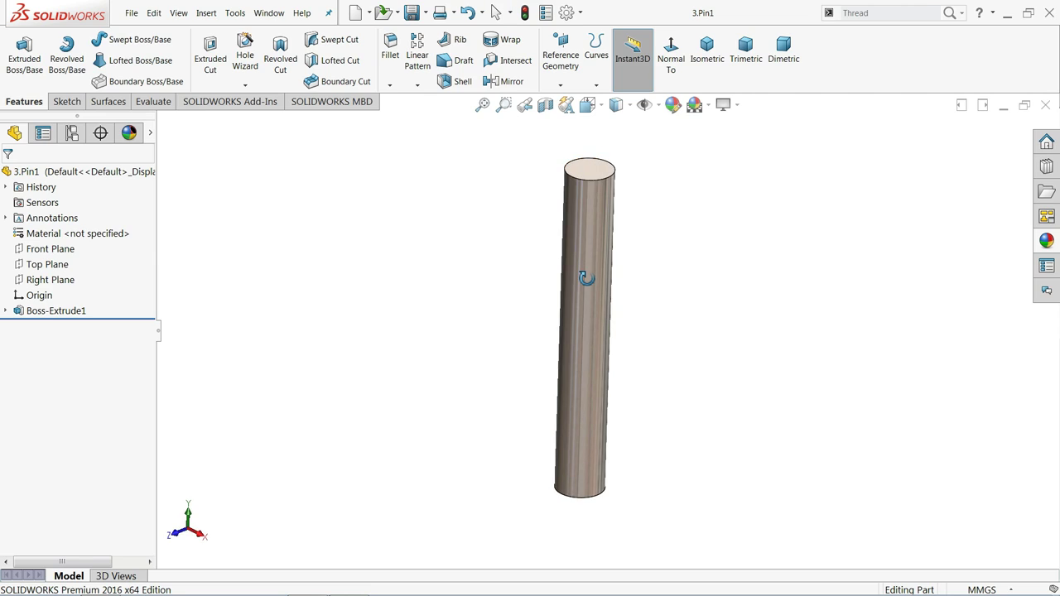
left_click(28, 314)
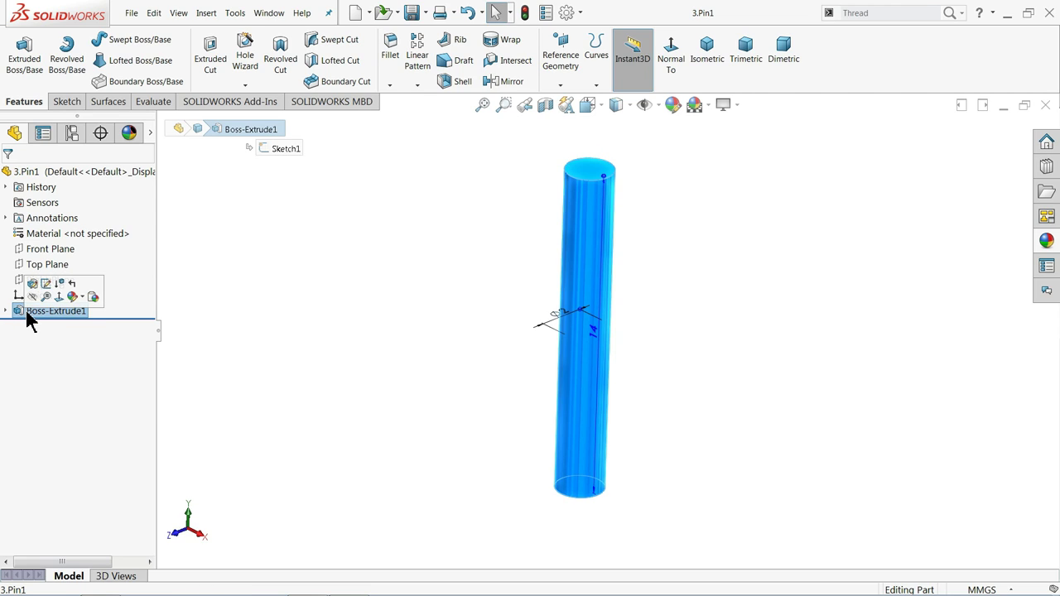
left_click(33, 284)
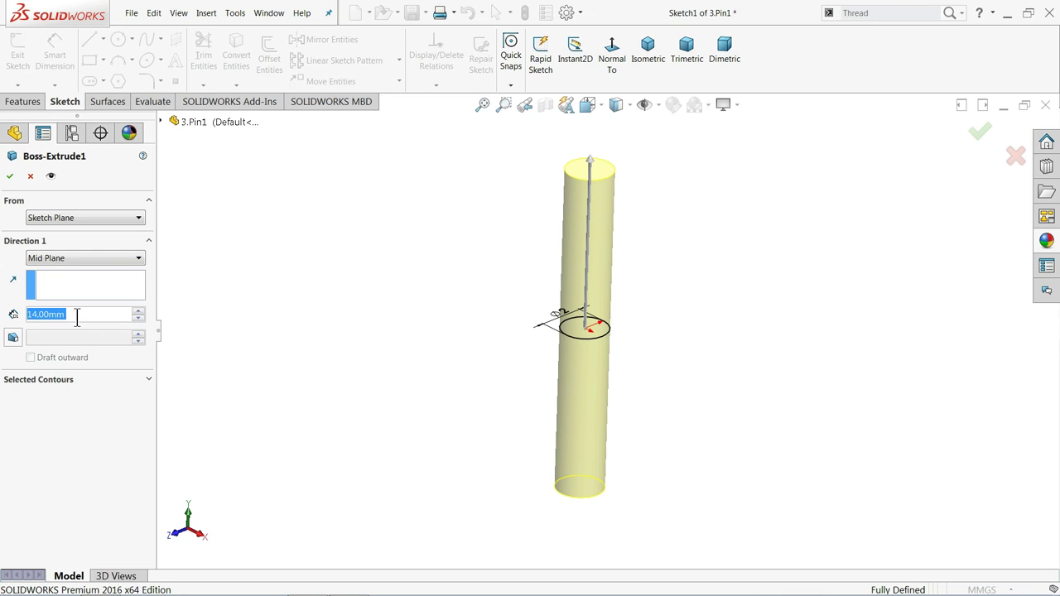
type("6")
key("Return")
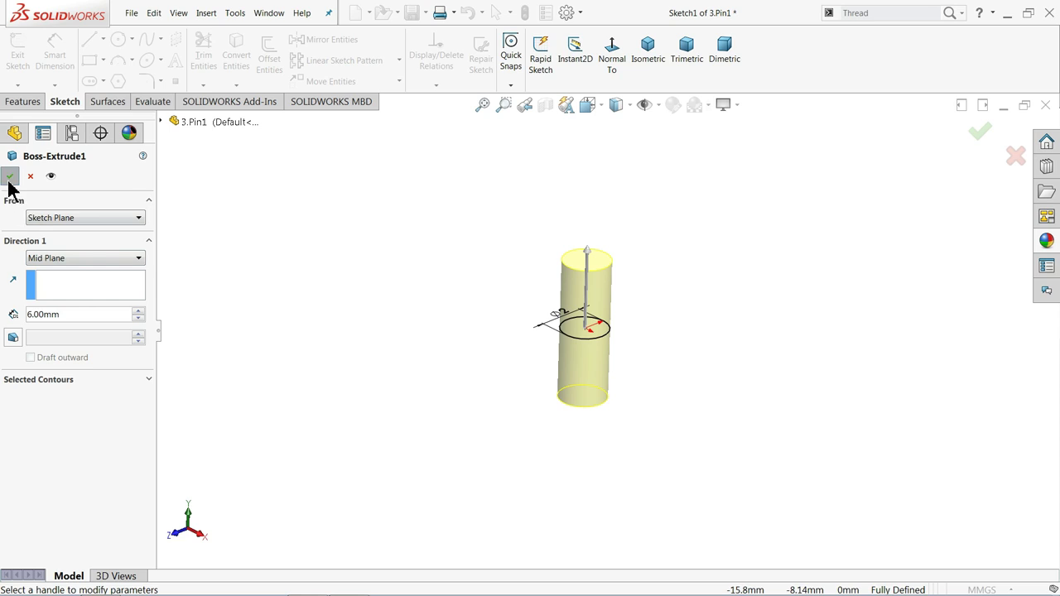
left_click(10, 175)
Step: Save the shortened pin under a new name as 4.Pin2
left_click(426, 14)
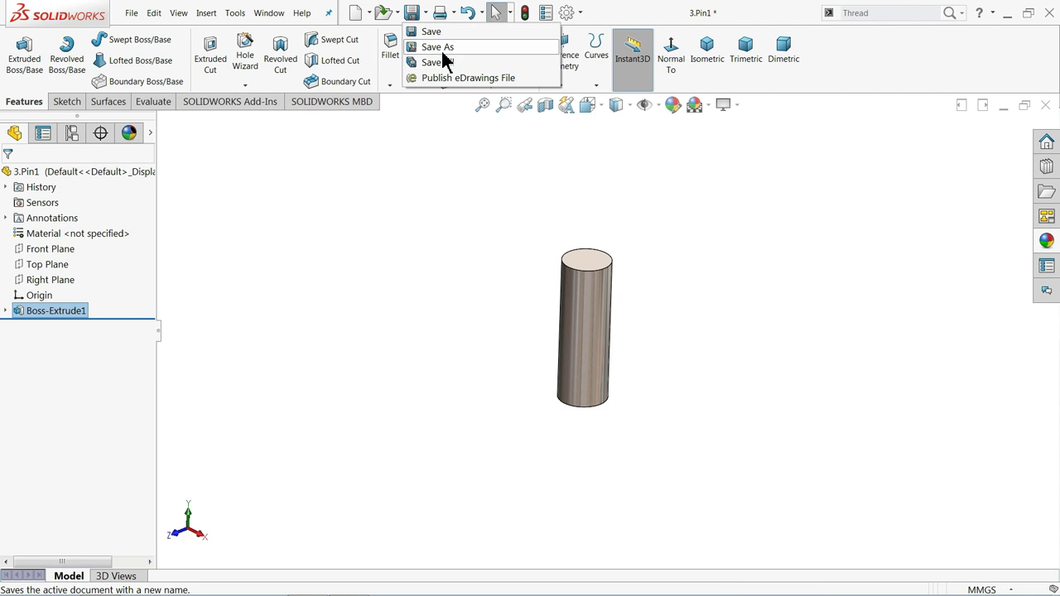
left_click(439, 47)
type("4.Pin2")
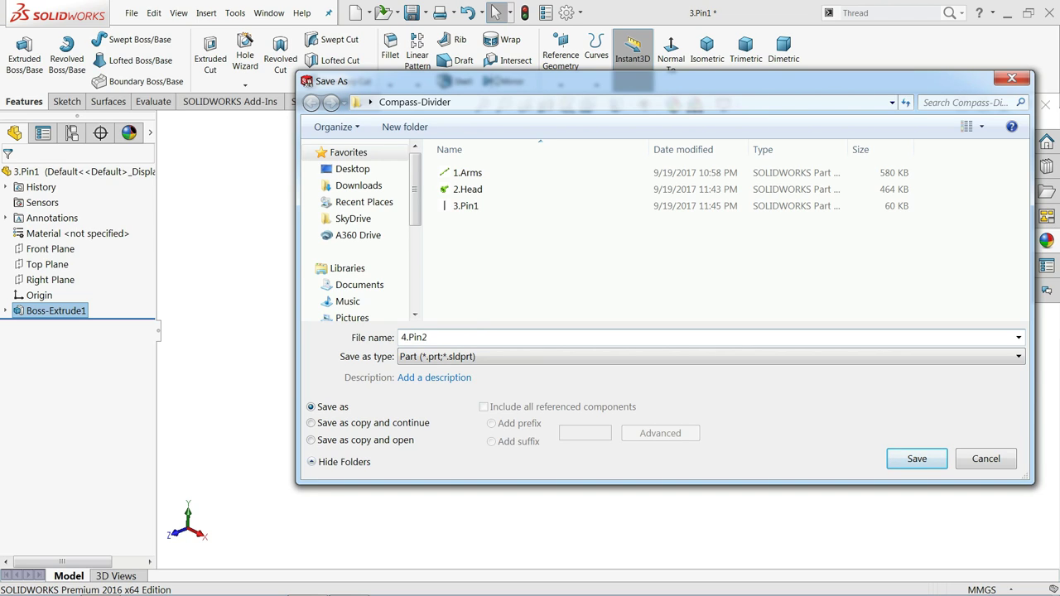
left_click(919, 467)
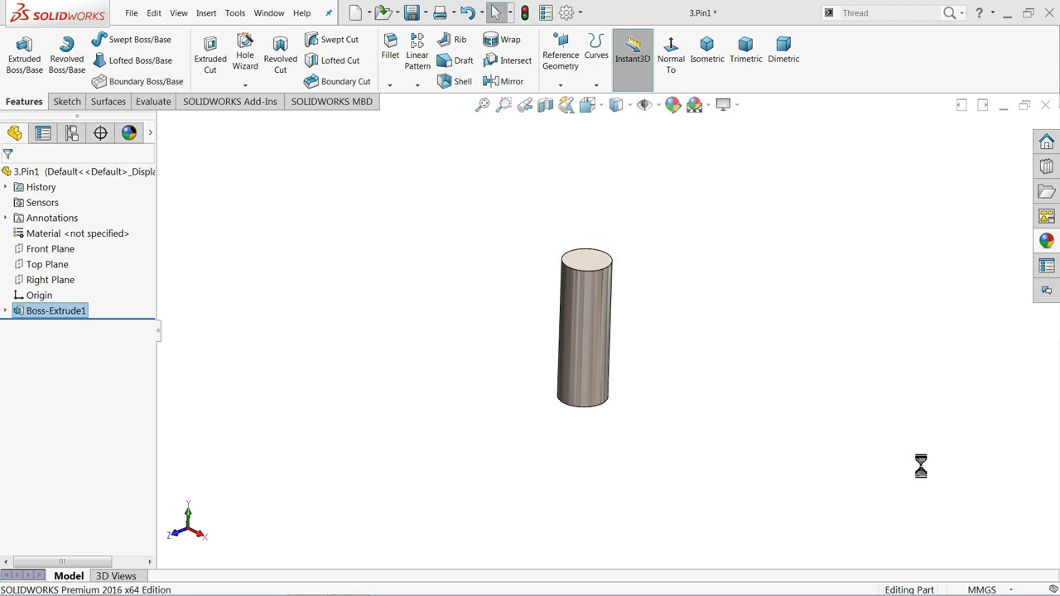
scroll(609, 337, "down", 2)
scroll(595, 350, "down", 1)
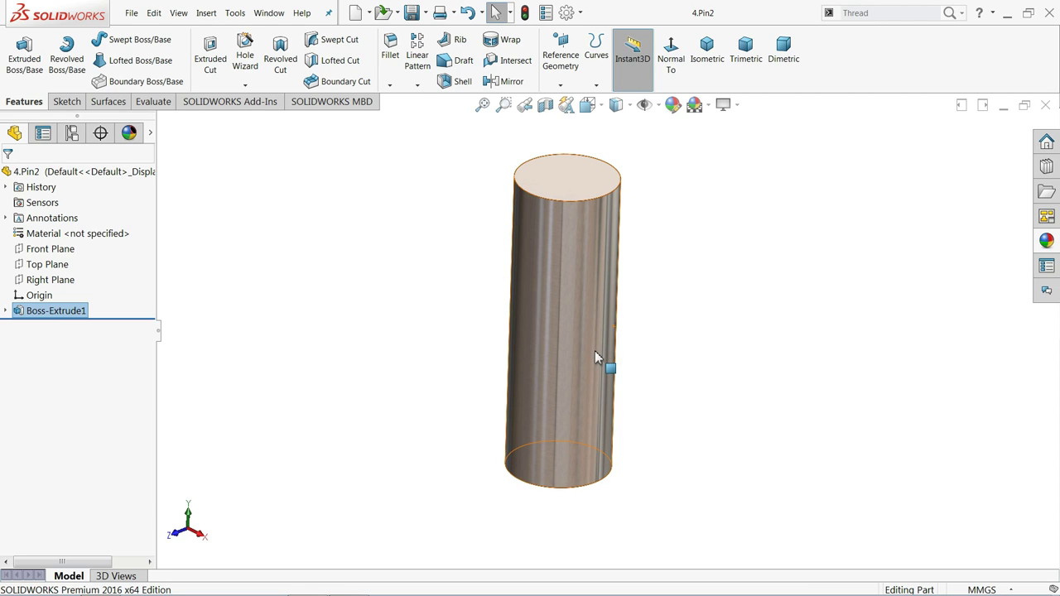
middle_click_drag(594, 351, 539, 322)
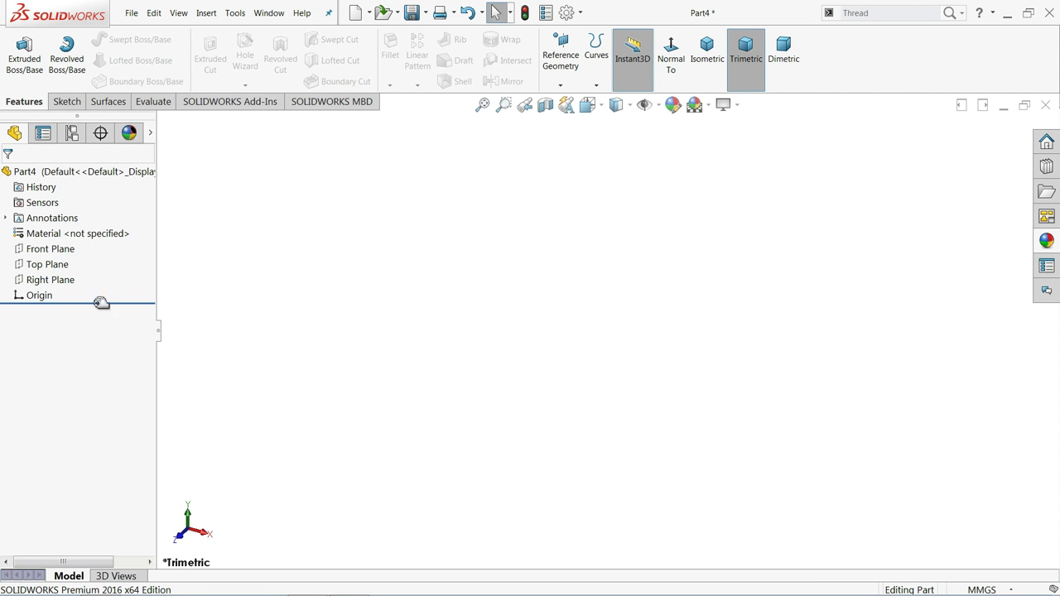
Step: Sketch a circle centred at the origin on the Top Plane and dimension its diameter
left_click(24, 264)
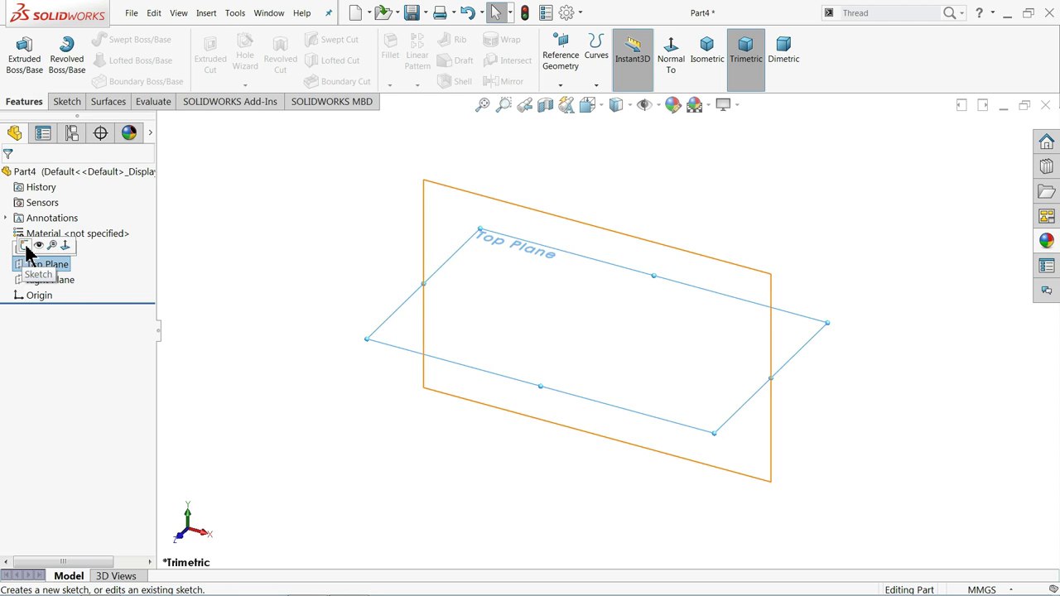
left_click(26, 246)
left_click(119, 38)
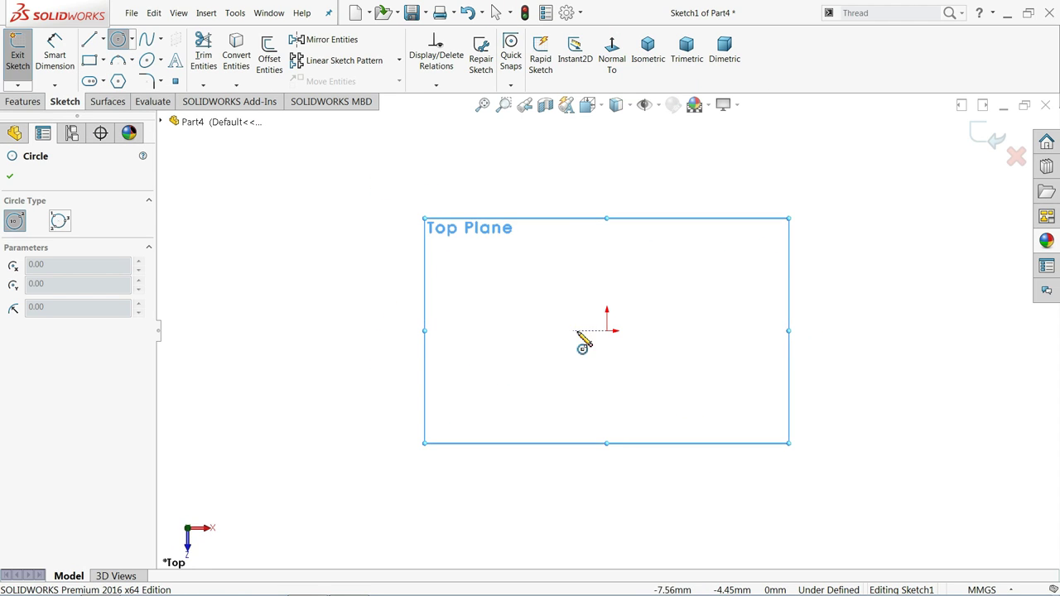
left_click(606, 330)
left_click(496, 314)
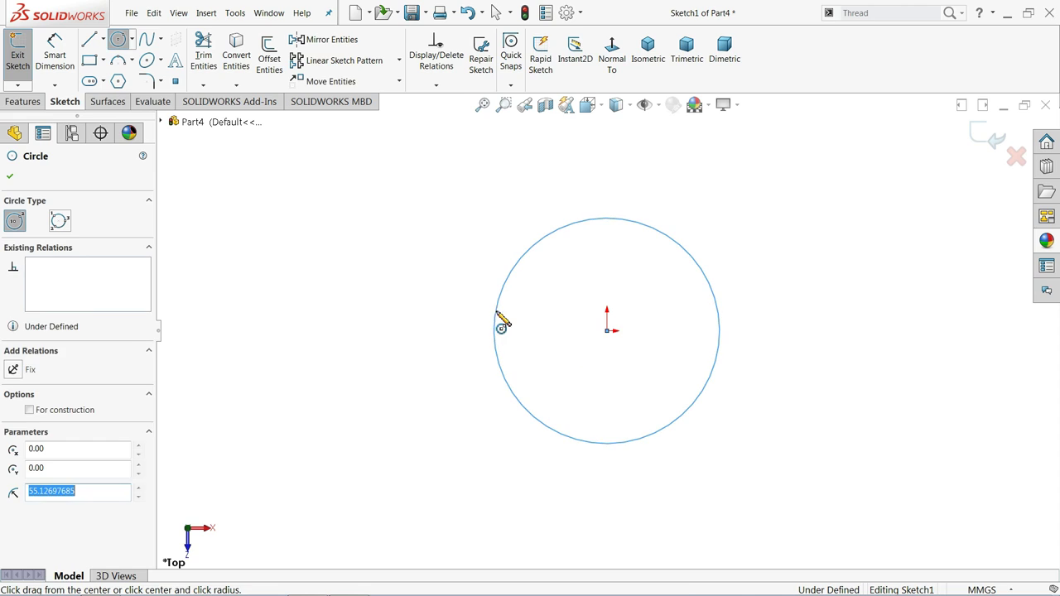
left_click(55, 56)
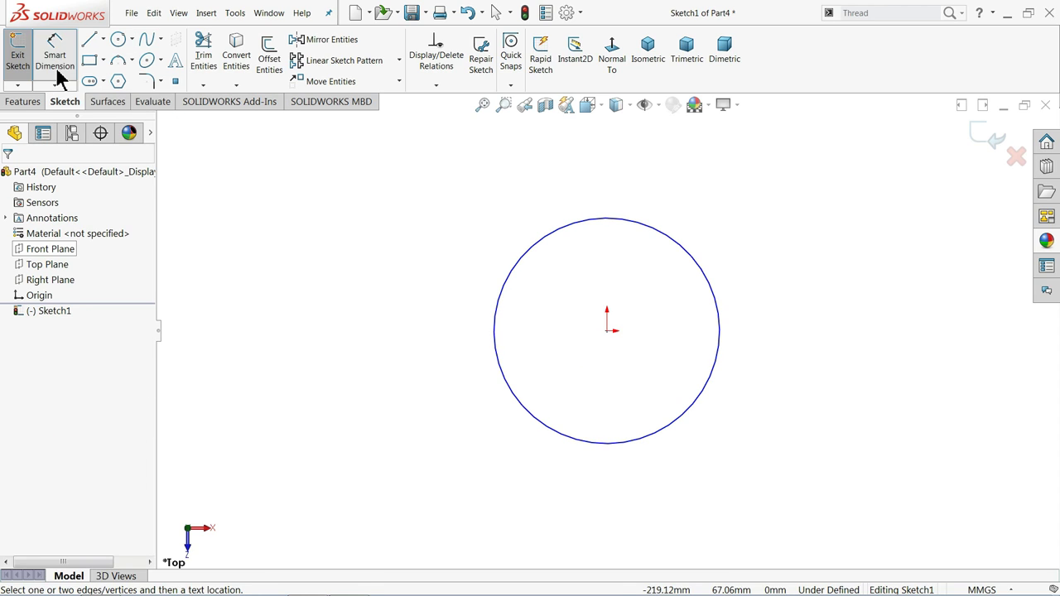
left_click(496, 340)
left_click(424, 339)
left_click(351, 332)
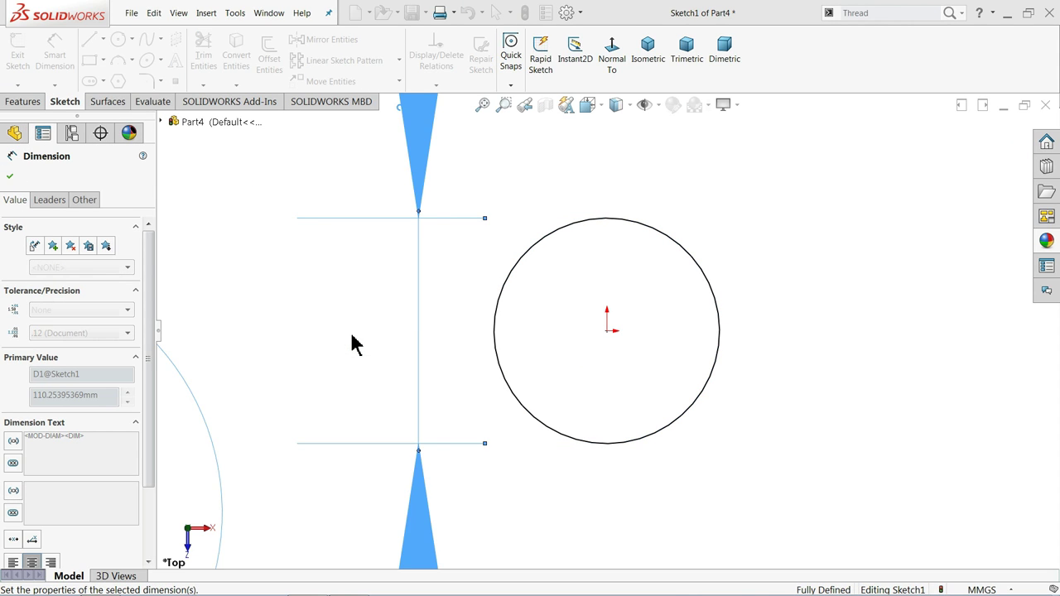
Step: Extrude the circle 18 mm into a solid cylinder
left_click(24, 101)
left_click(24, 60)
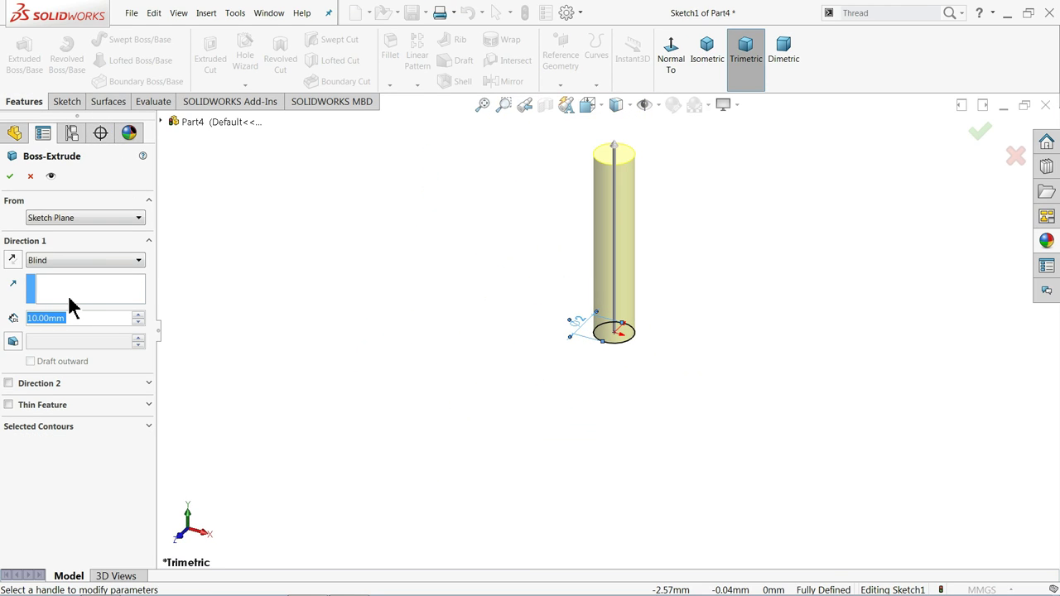
type("18")
key("Return")
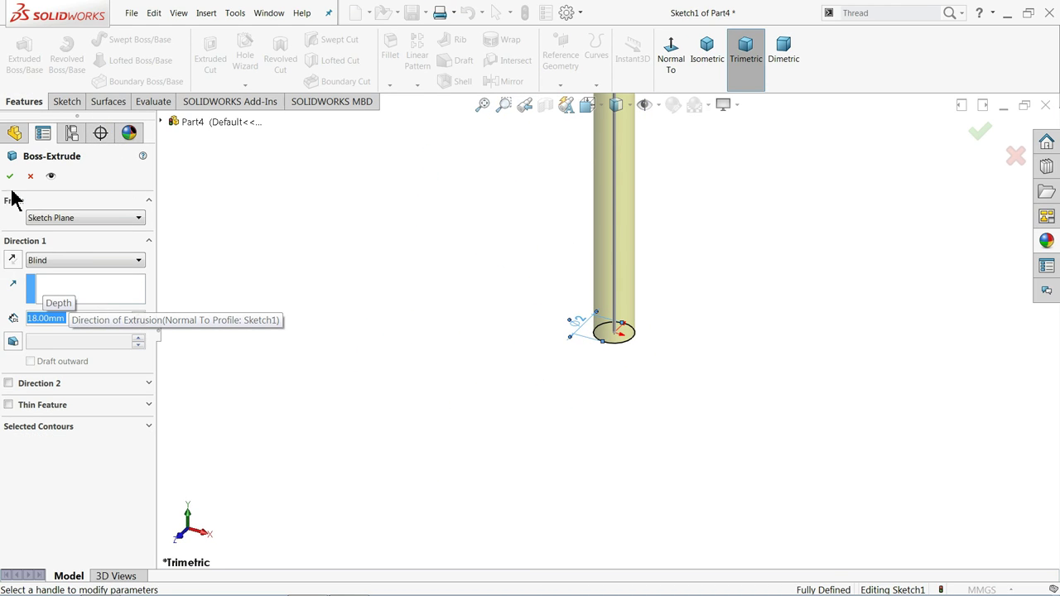
left_click(714, 51)
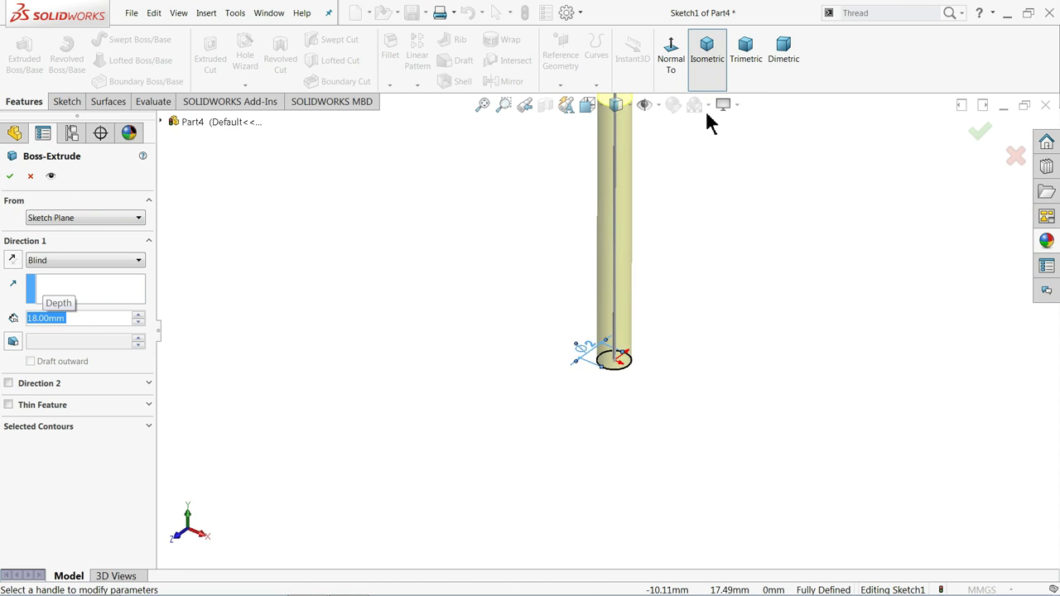
left_click(9, 177)
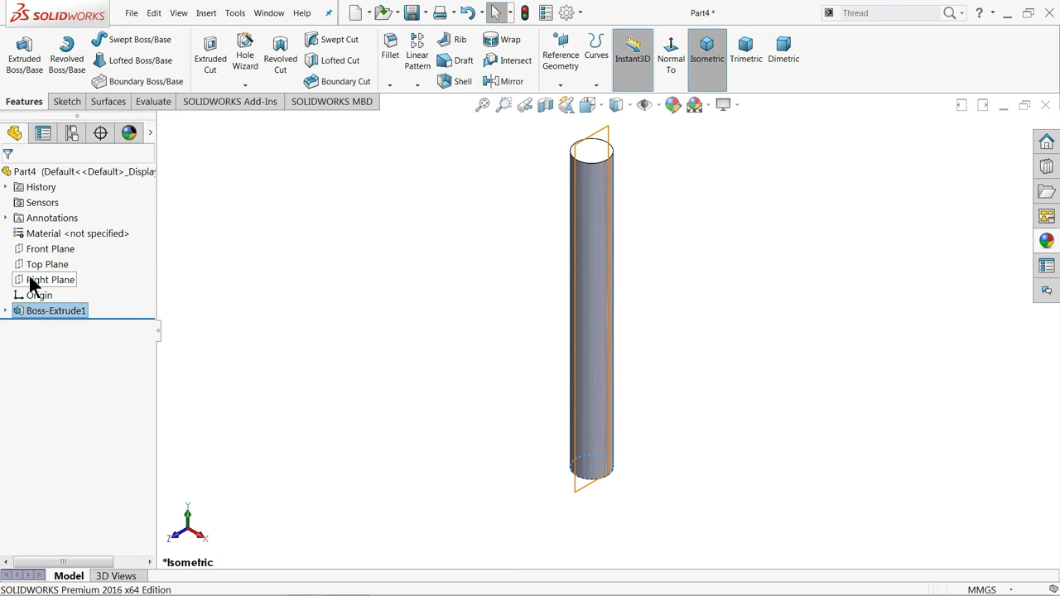
Step: On the Right Plane, draw a closed triangle at the cylinder's top corners
left_click(33, 282)
left_click(34, 267)
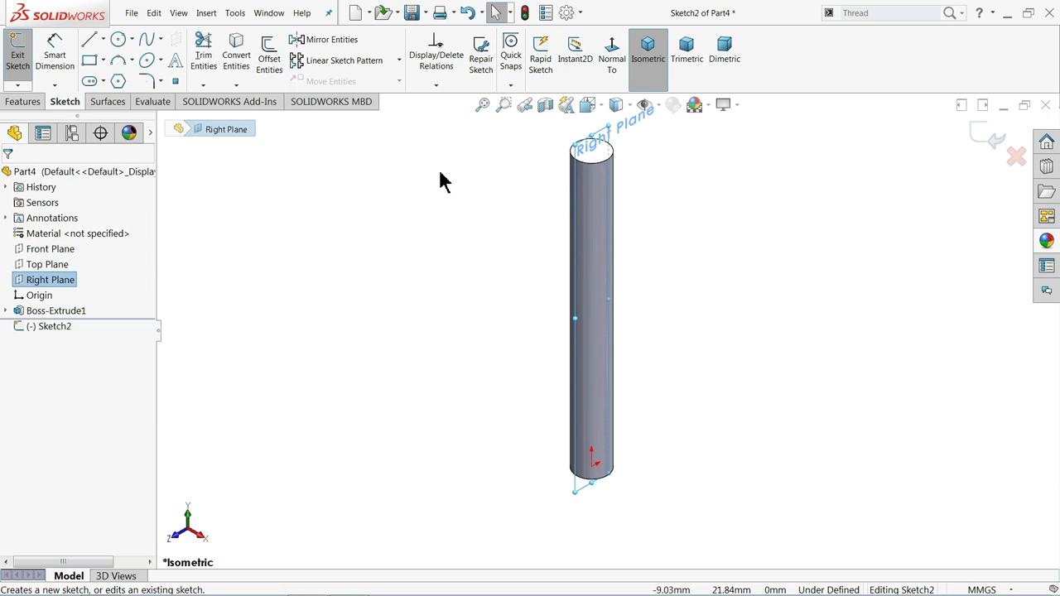
left_click(612, 52)
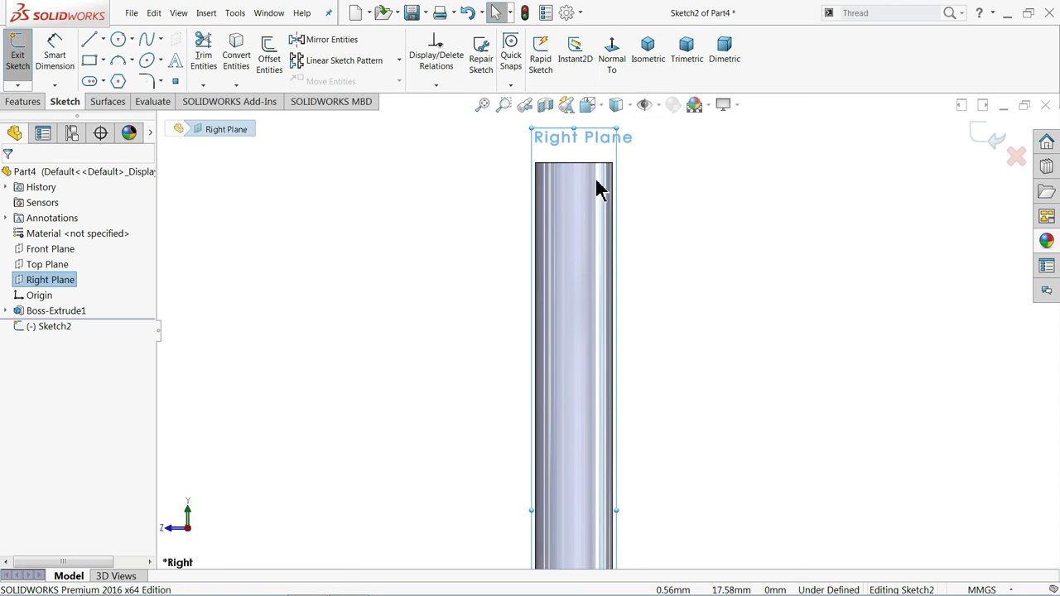
left_click(89, 39)
scroll(439, 125, "down", 3)
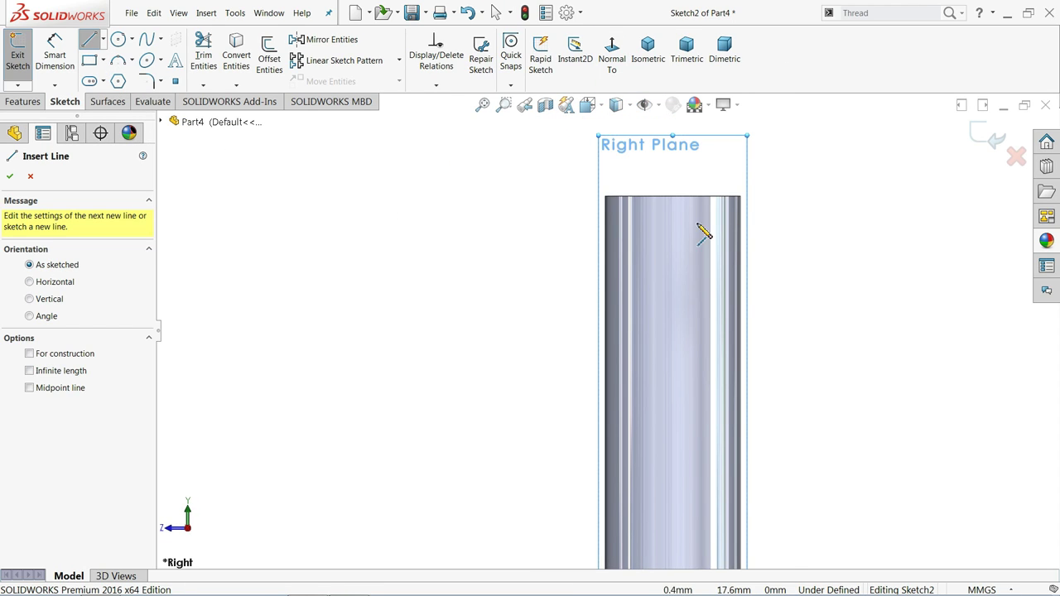
left_click(739, 198)
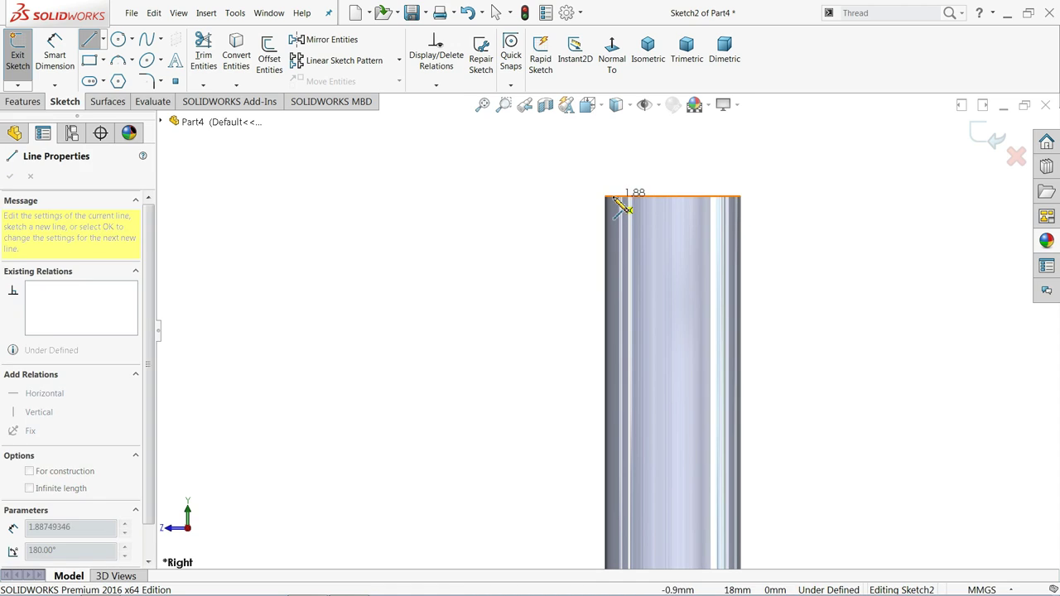
left_click(605, 197)
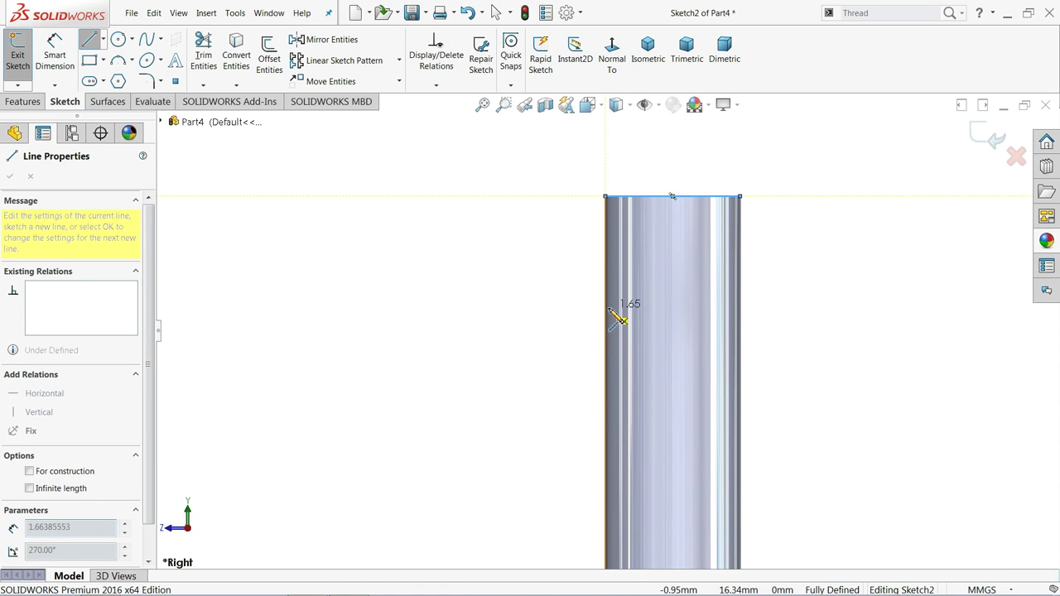
left_click(606, 355)
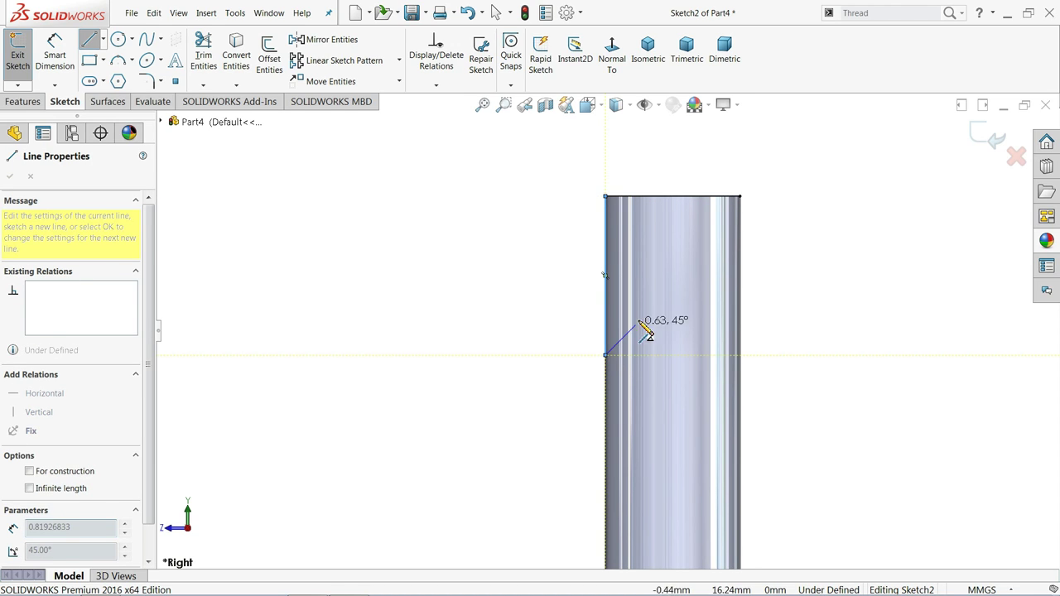
left_click(740, 198)
Step: Dimension the triangle's vertical side as 3 mm
left_click(51, 56)
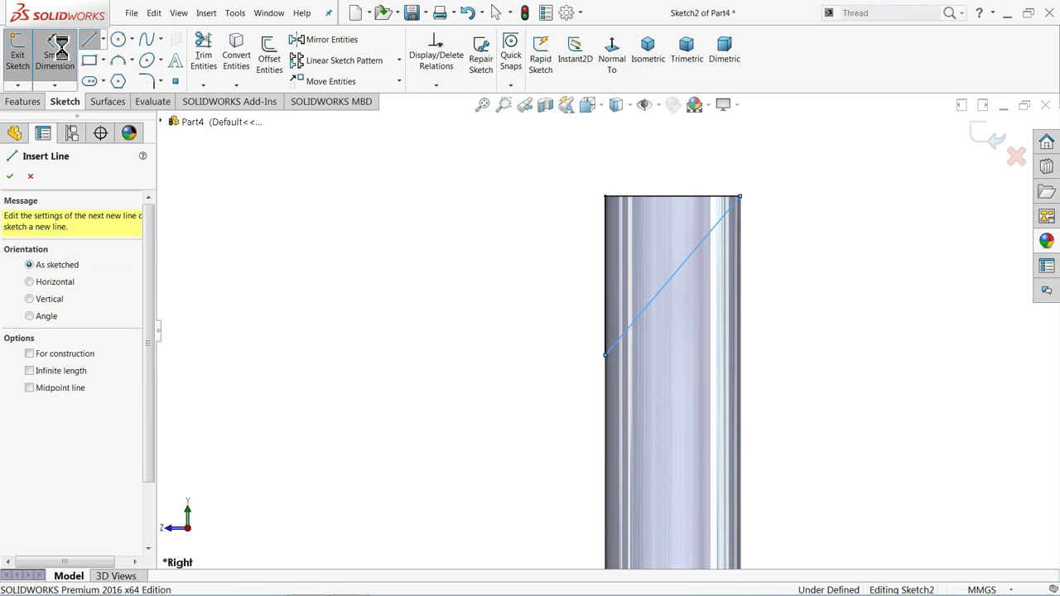
left_click(605, 276)
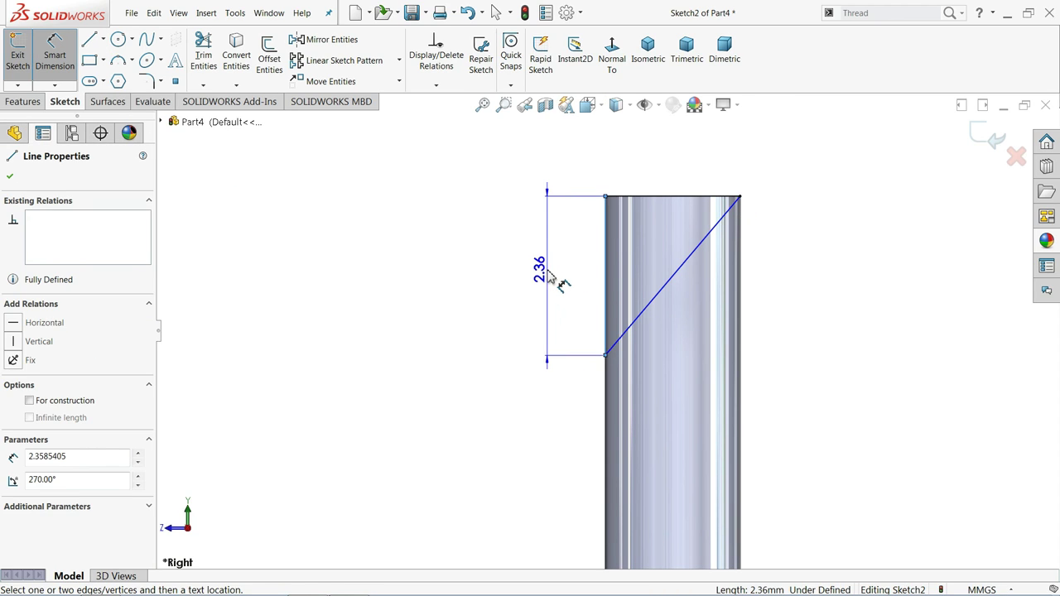
left_click(547, 275)
type("3")
key("Return")
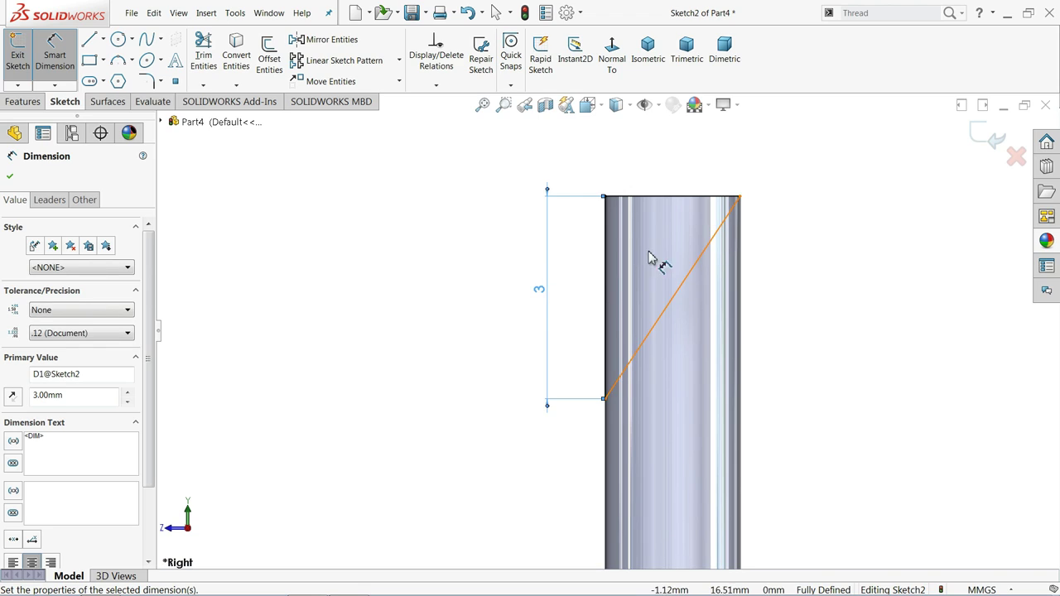
left_click(10, 177)
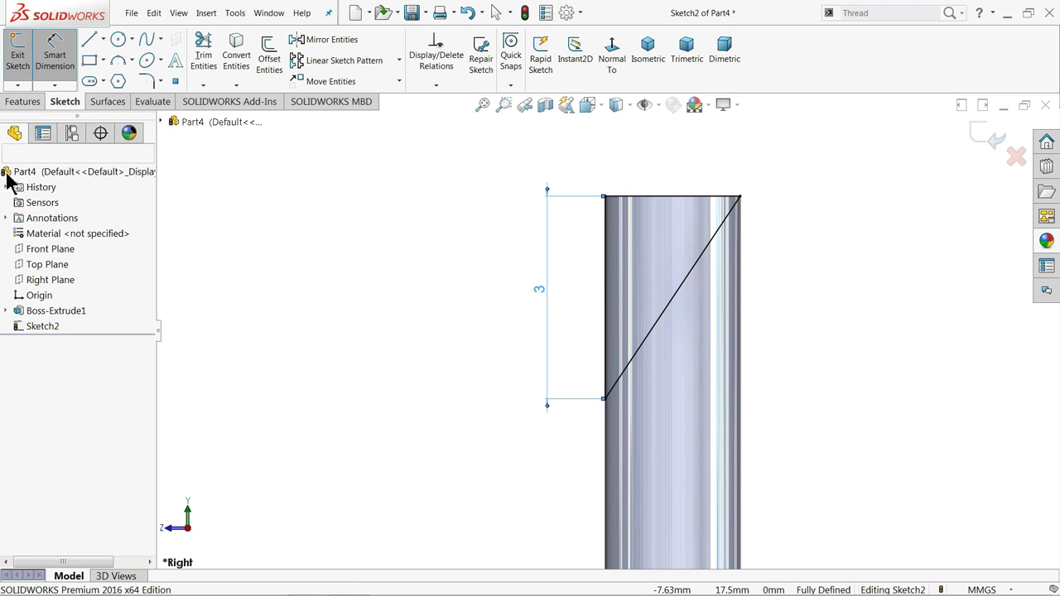
left_click(22, 101)
Step: Cut the triangle through all in both directions to slant the cylinder's tip
left_click(211, 60)
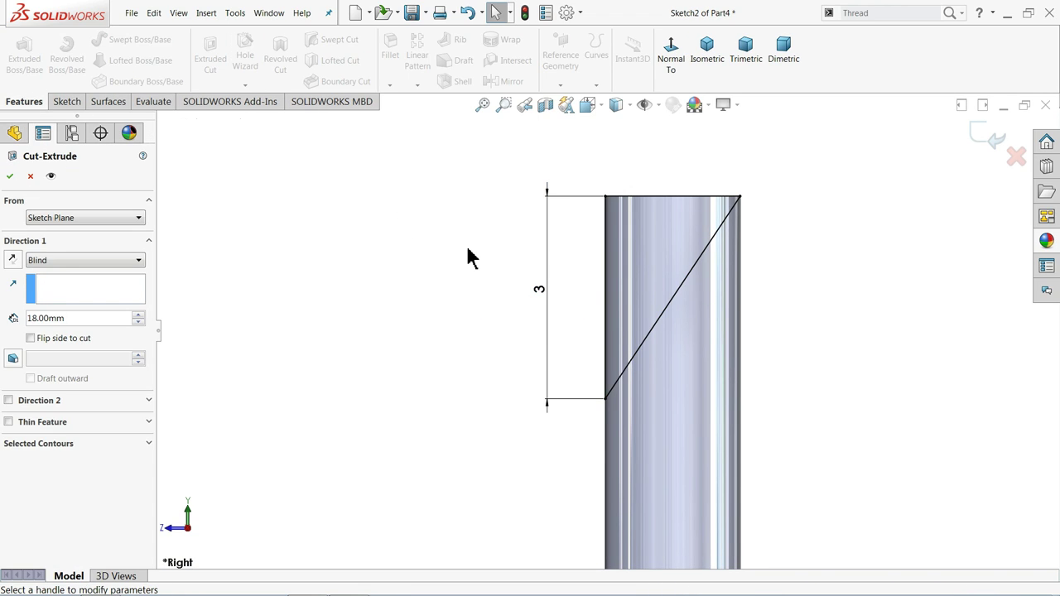
left_click(42, 261)
left_click(38, 285)
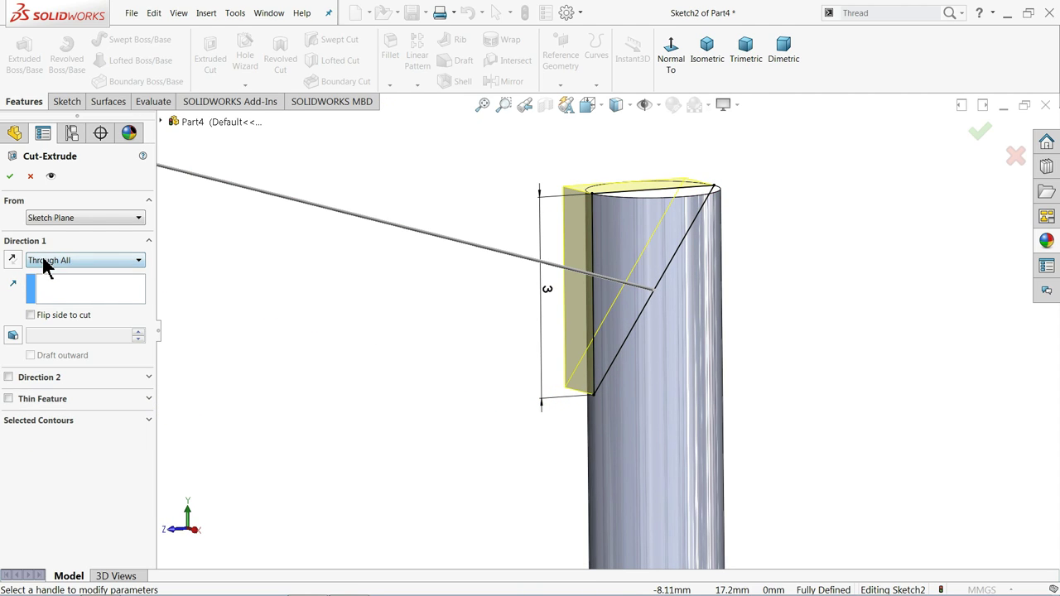
left_click(42, 262)
left_click(61, 297)
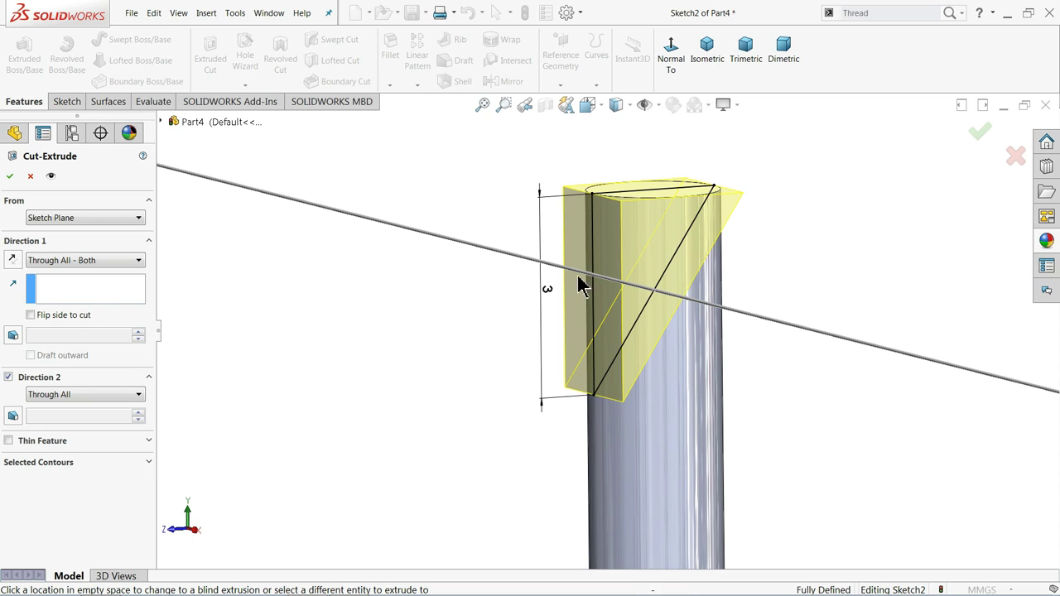
mouse_move(660, 248)
middle_mouse_down()
mouse_move(693, 287)
mouse_move(608, 246)
middle_mouse_up()
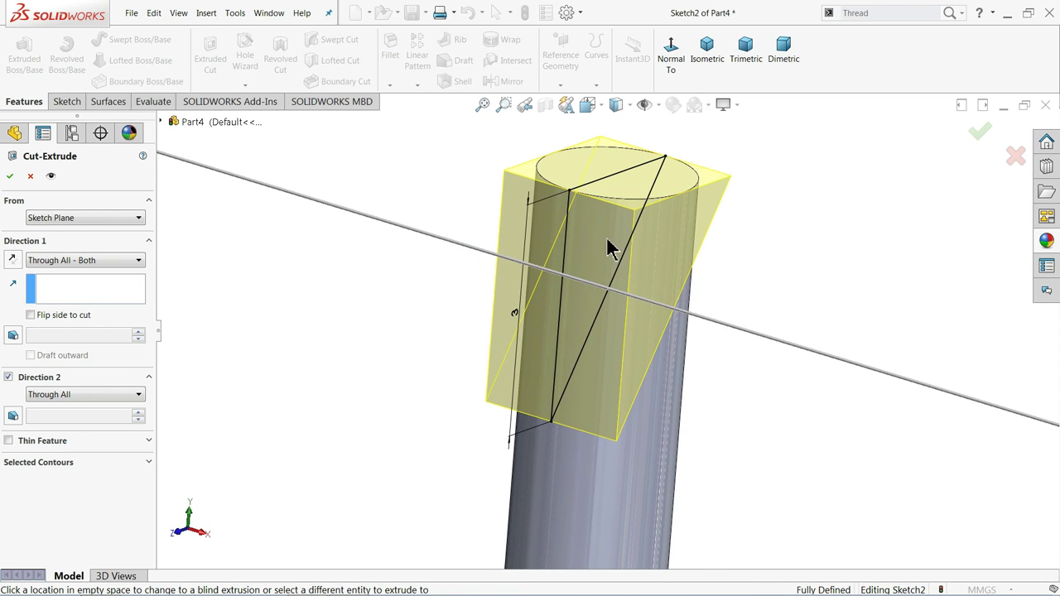
left_click(11, 177)
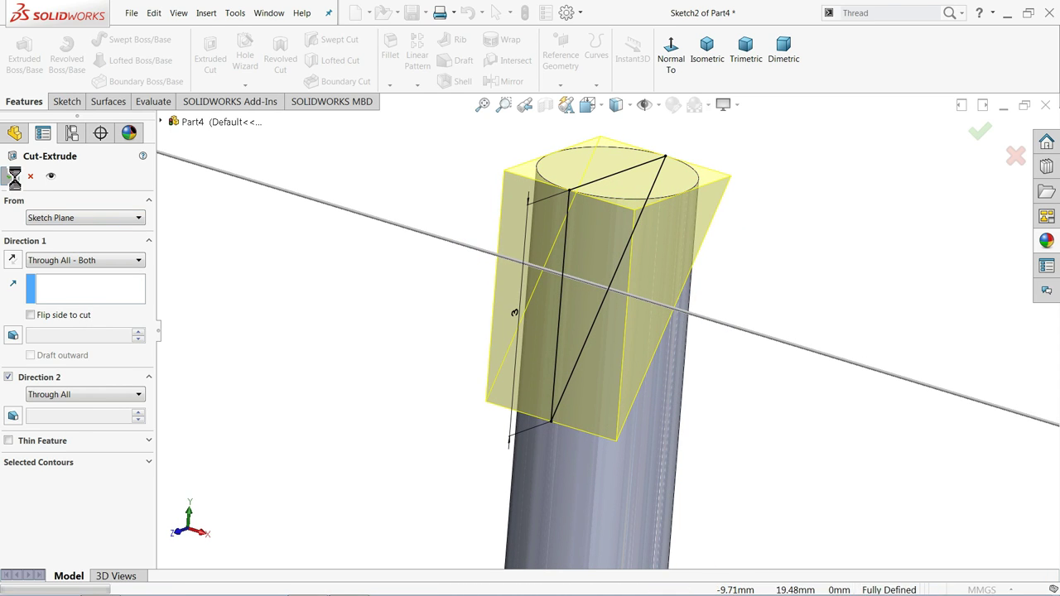
left_click(361, 306)
scroll(533, 290, "up", 2)
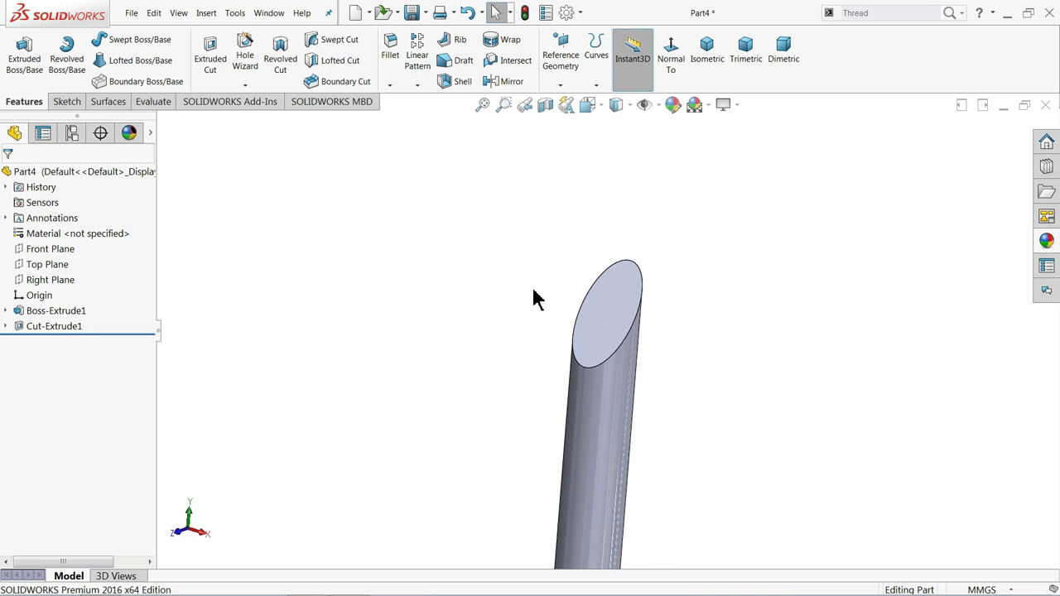
scroll(535, 298, "up", 3)
scroll(579, 372, "up", 2)
mouse_move(577, 373)
middle_mouse_down()
mouse_move(525, 355)
mouse_move(546, 355)
middle_mouse_up()
Step: Give the rod a sandblasted lead appearance and bring up the save dialog
left_click(1046, 240)
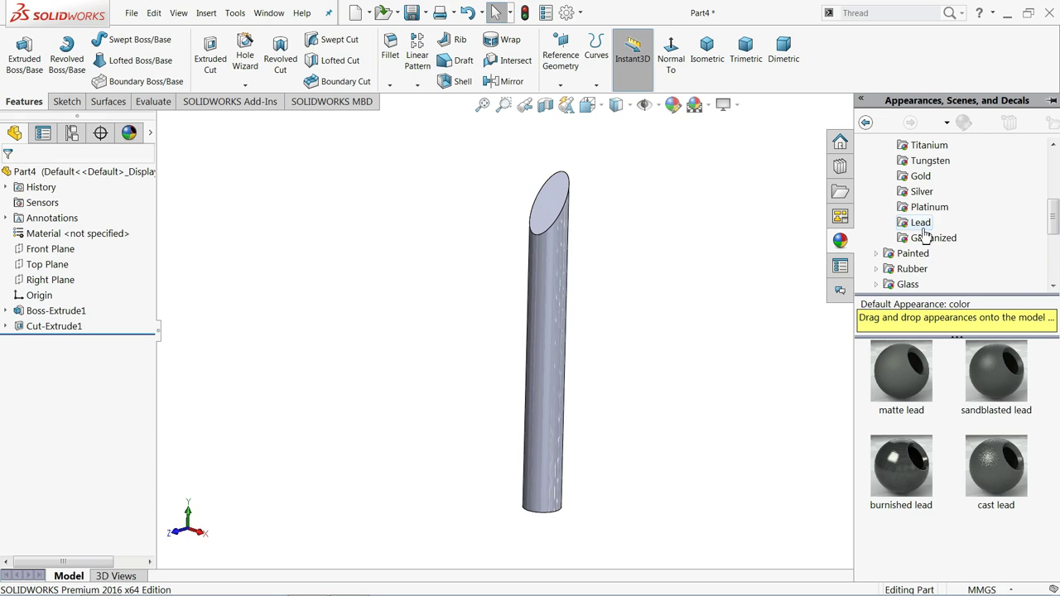
scroll(907, 198, "up", 3)
scroll(904, 199, "up", 2)
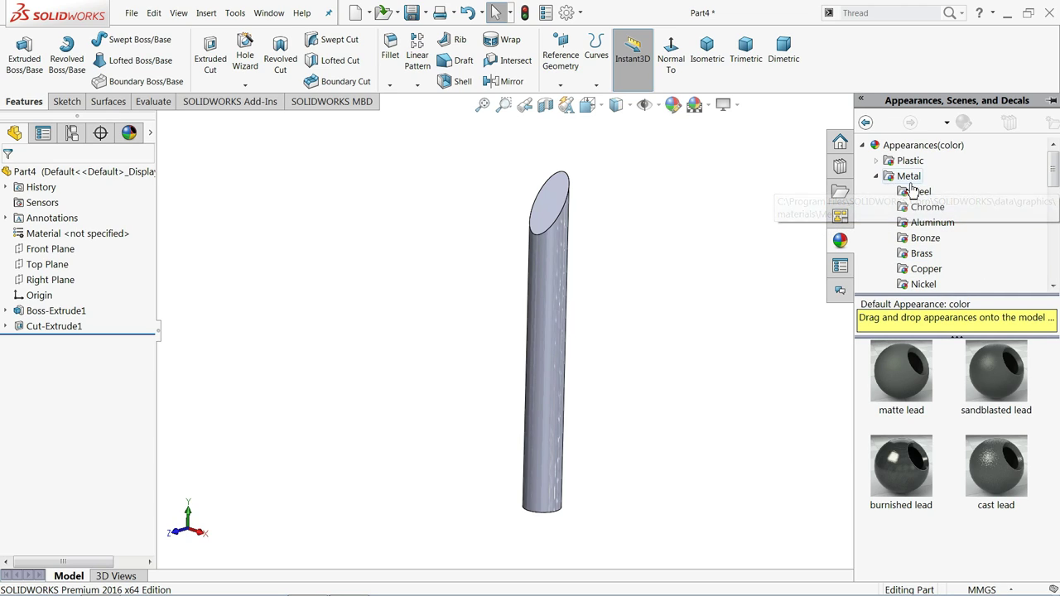
scroll(909, 224, "down", 4)
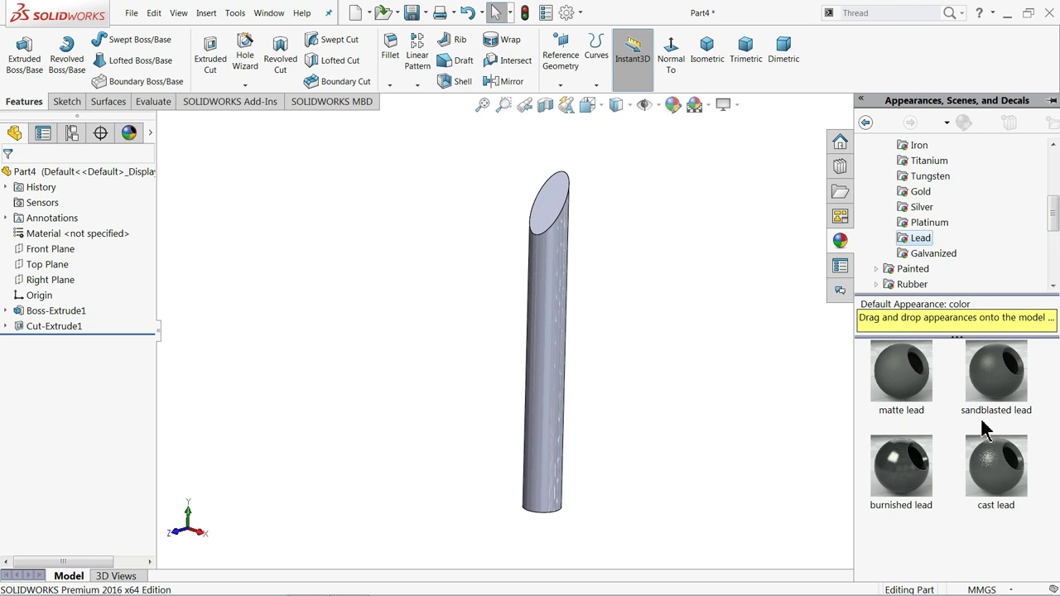
double_click(1007, 385)
scroll(762, 386, "down", 2)
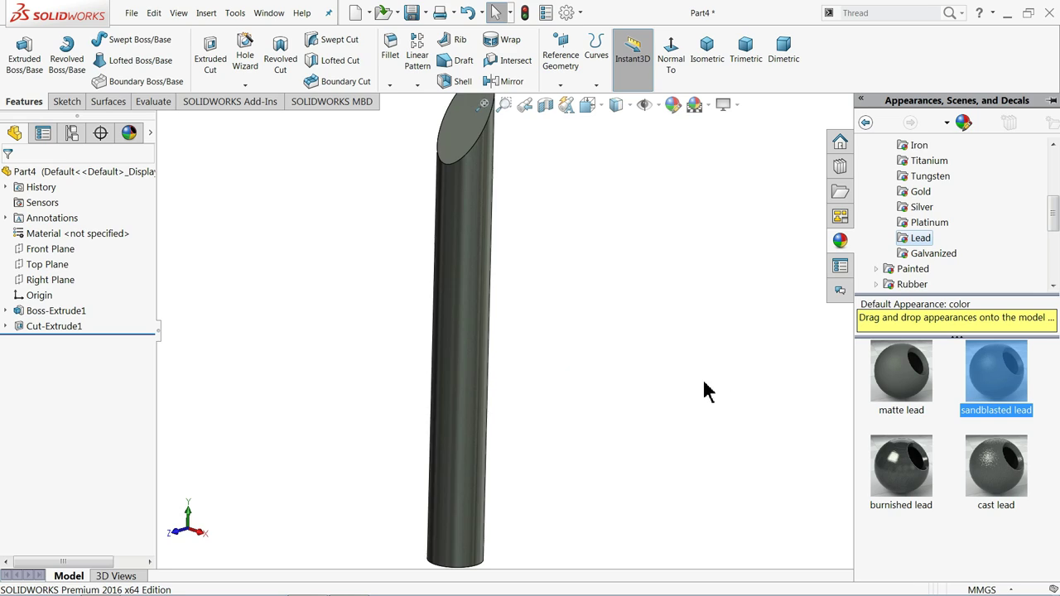
middle_click_drag(530, 383, 522, 357)
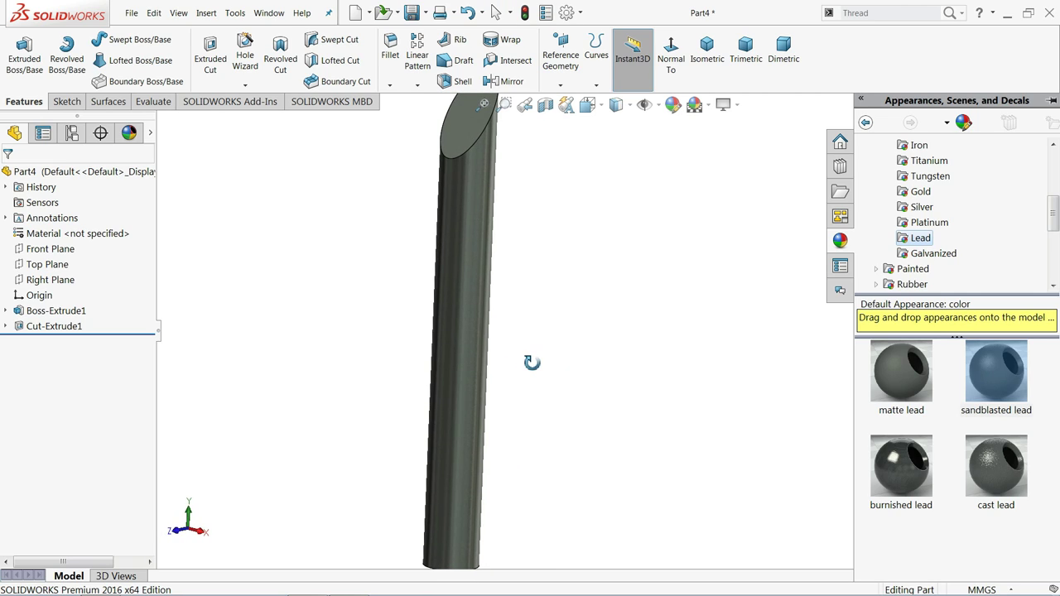
scroll(511, 340, "up", 2)
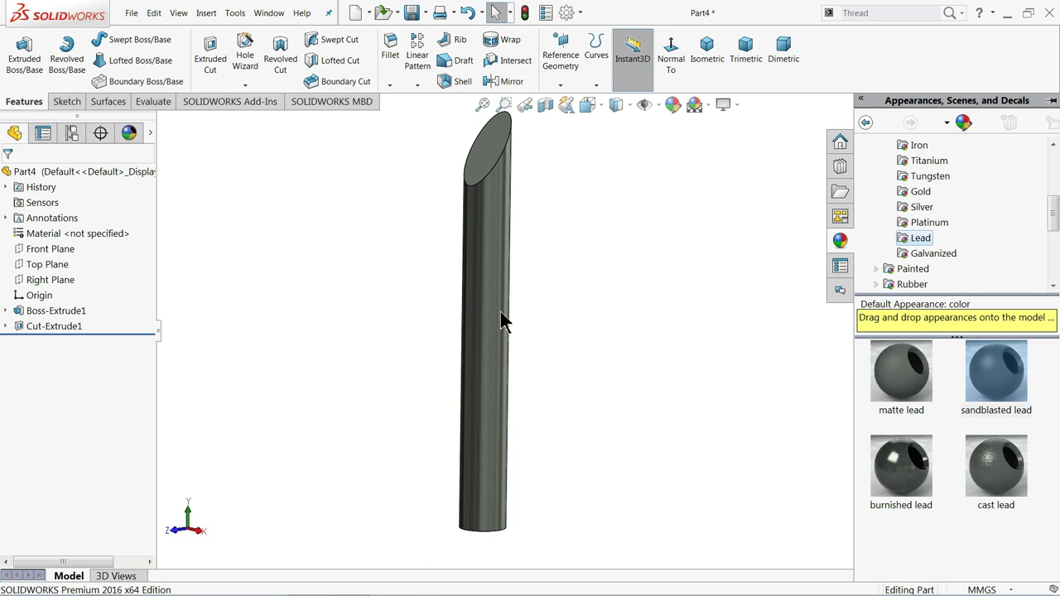
scroll(500, 311, "up", 2)
scroll(572, 318, "down", 1)
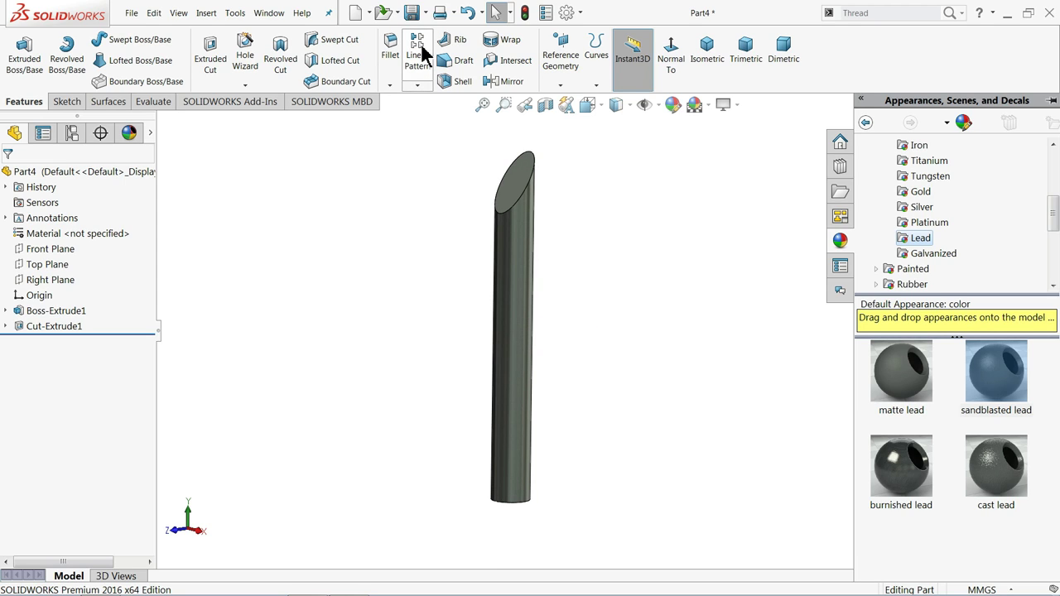
left_click(411, 13)
type("5.Lead")
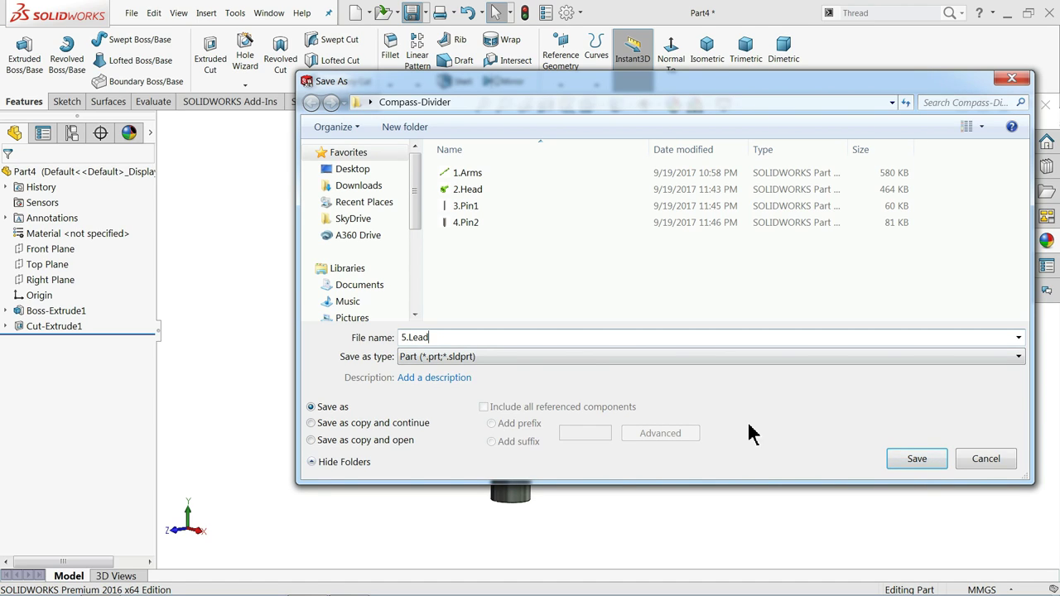
Step: Save the lead rod as 5.Lead in the Compass-Divider folder
left_click(922, 465)
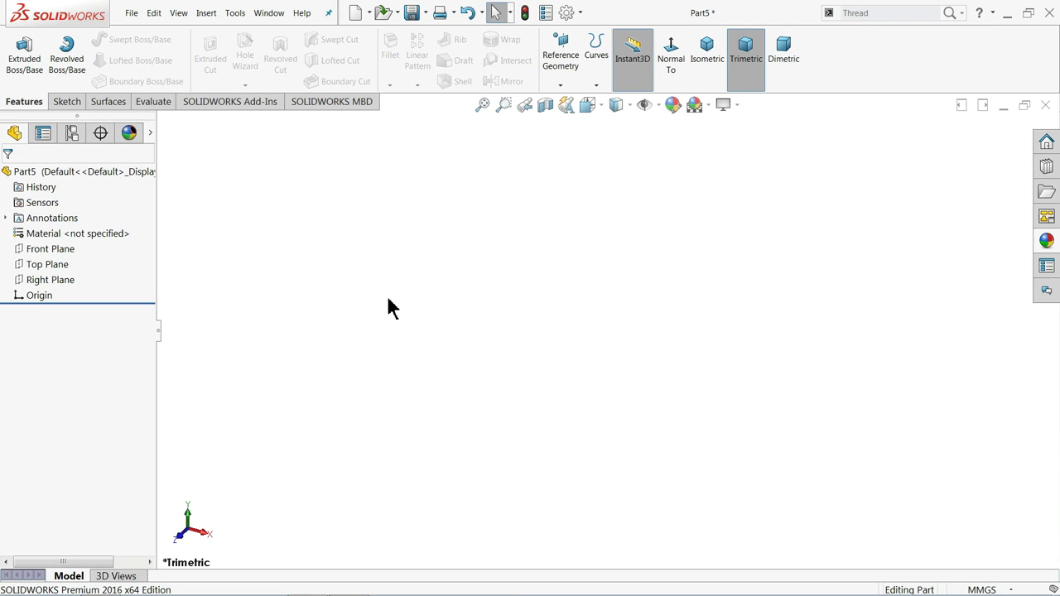
Step: On the Front Plane, sketch a closed four-line profile: vertical edge, long base, slanted side, short top
left_click(33, 258)
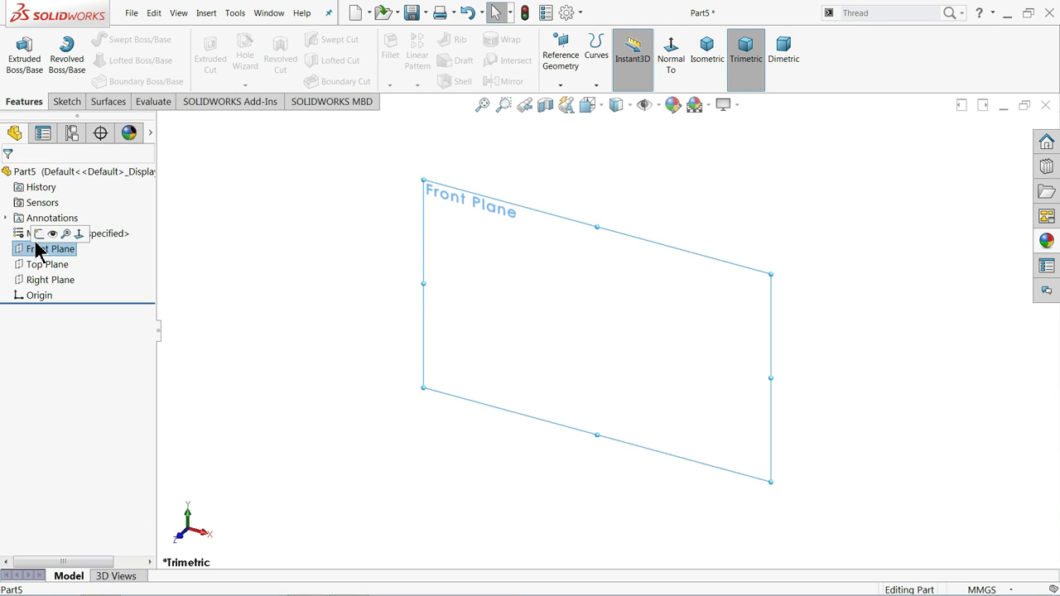
left_click(41, 235)
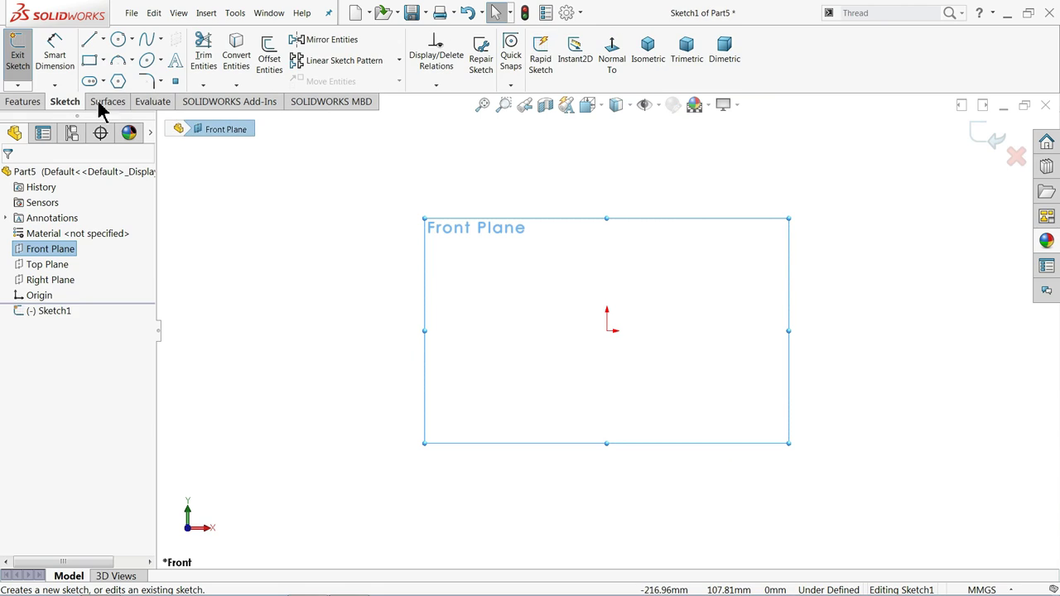
left_click(88, 42)
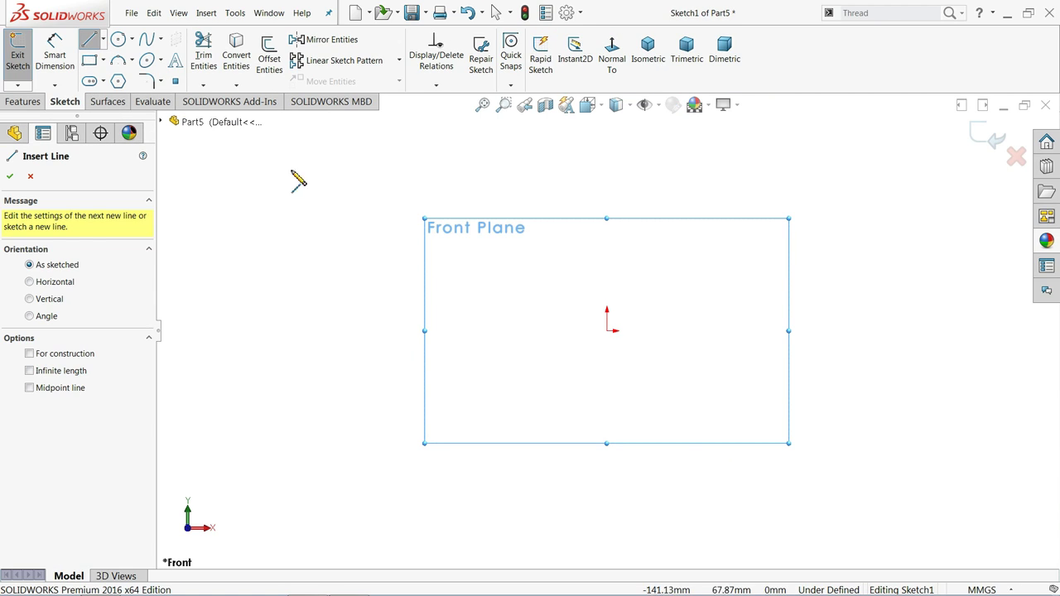
left_click(607, 280)
left_click(607, 330)
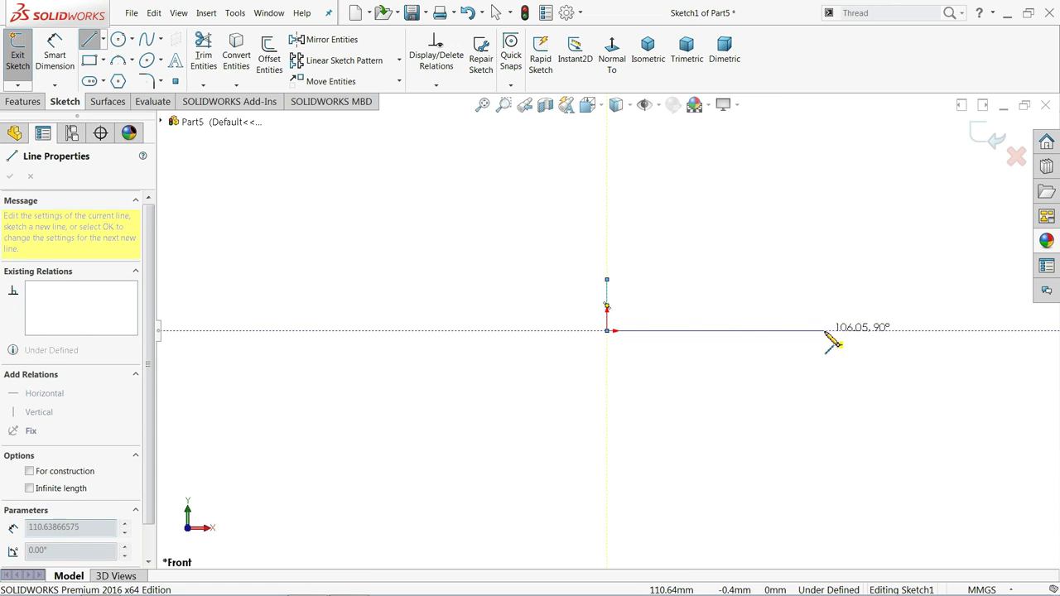
left_click(931, 330)
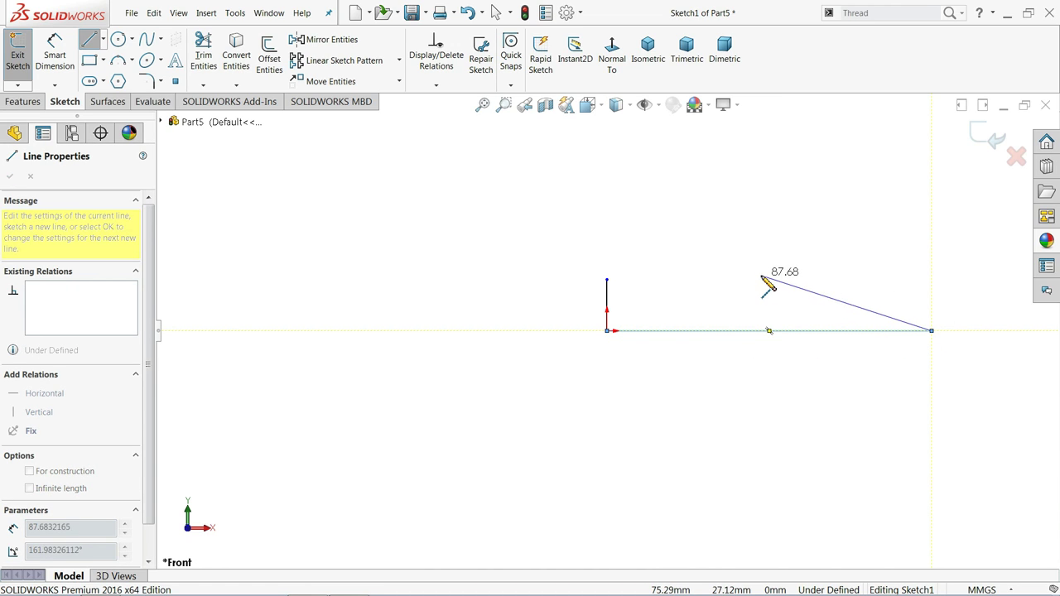
left_click(714, 280)
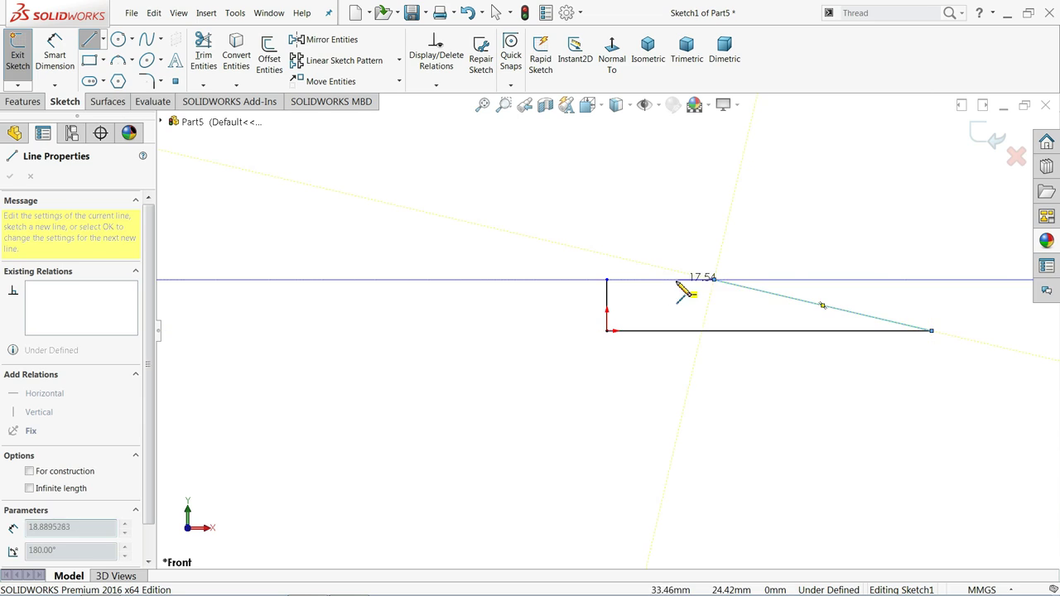
left_click(607, 280)
right_click(475, 279)
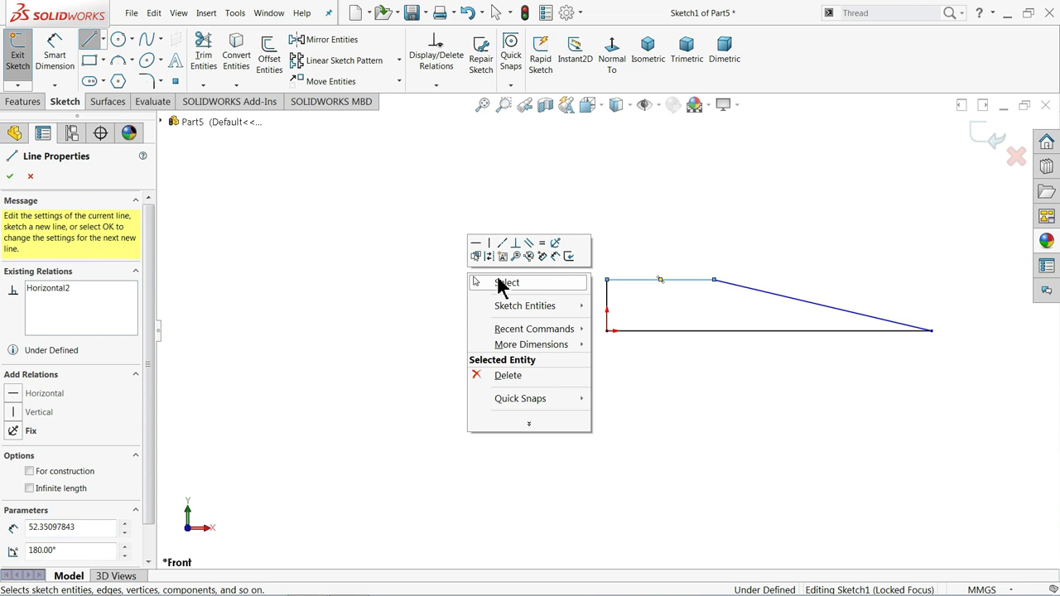
left_click(538, 284)
scroll(893, 318, "down", 2)
scroll(893, 318, "down", 1)
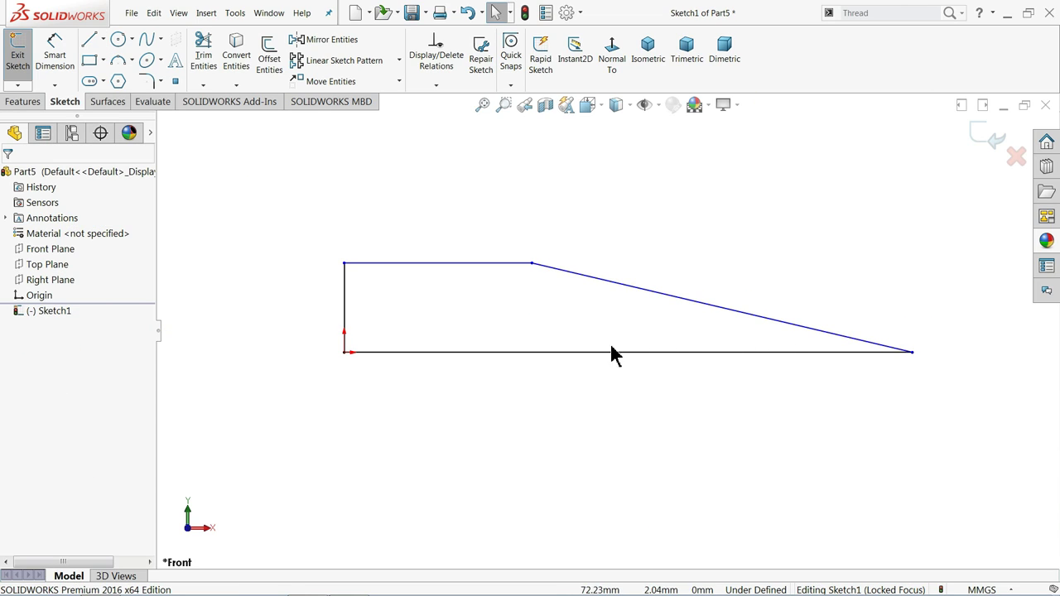
Step: Dimension the profile's vertical edge 1 mm and its base 25 mm
left_click(61, 66)
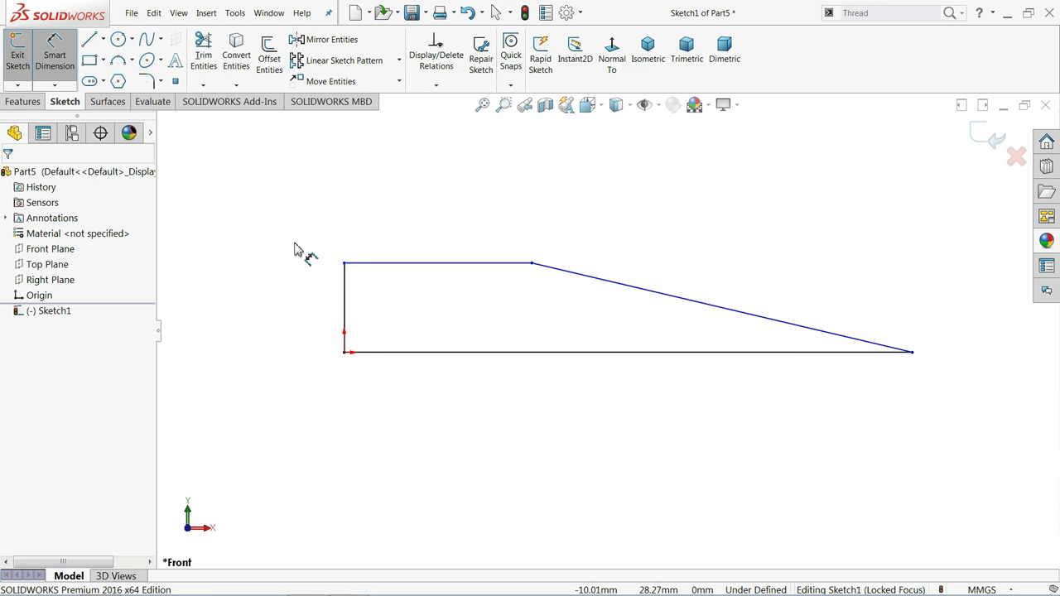
left_click(346, 308)
left_click(275, 305)
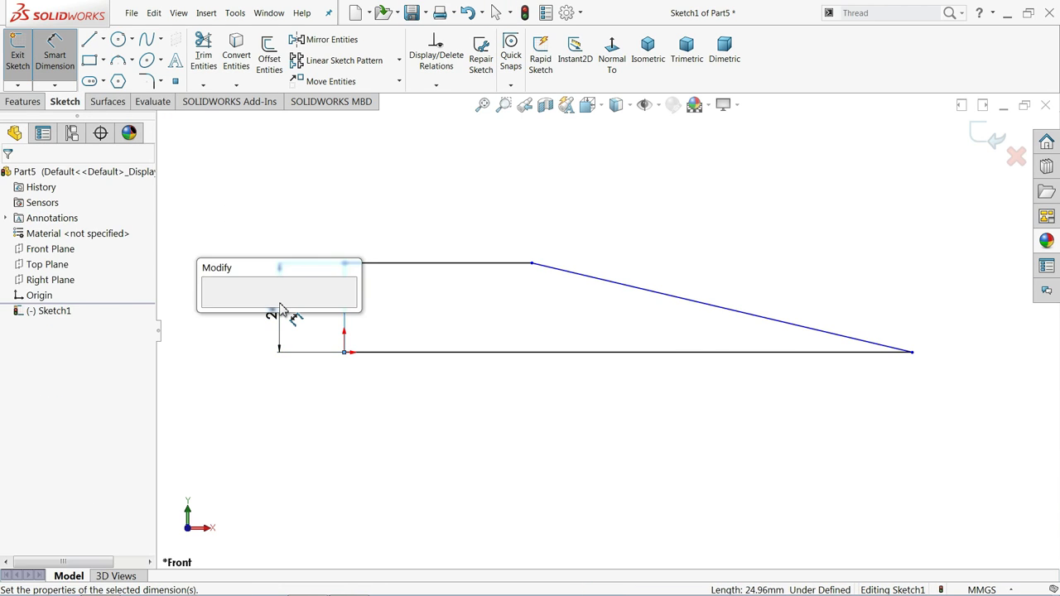
type("1")
key("Return")
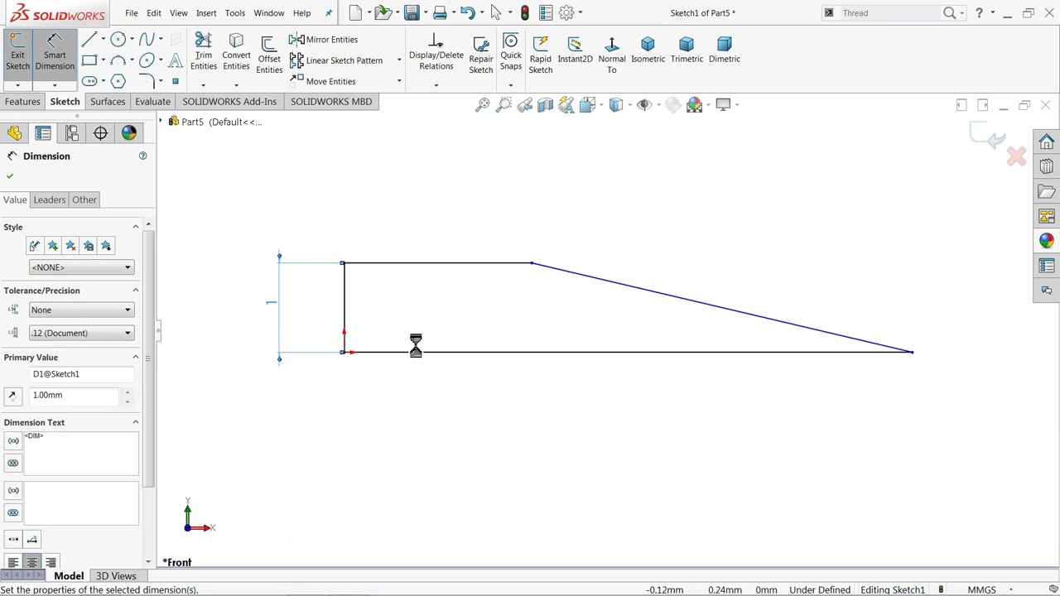
left_click(503, 368)
left_click(515, 403)
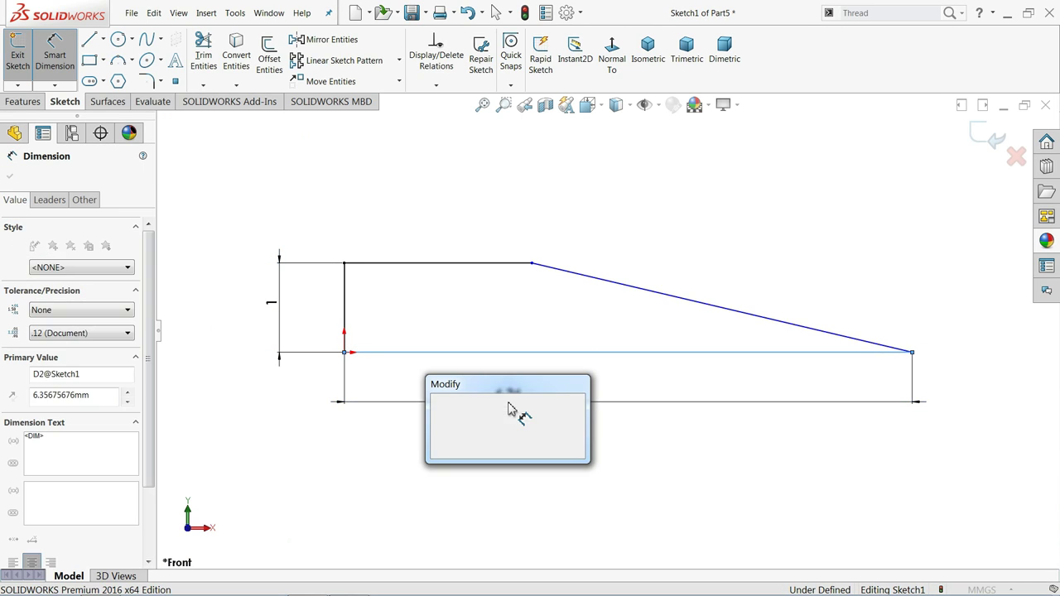
type("25")
key("Return")
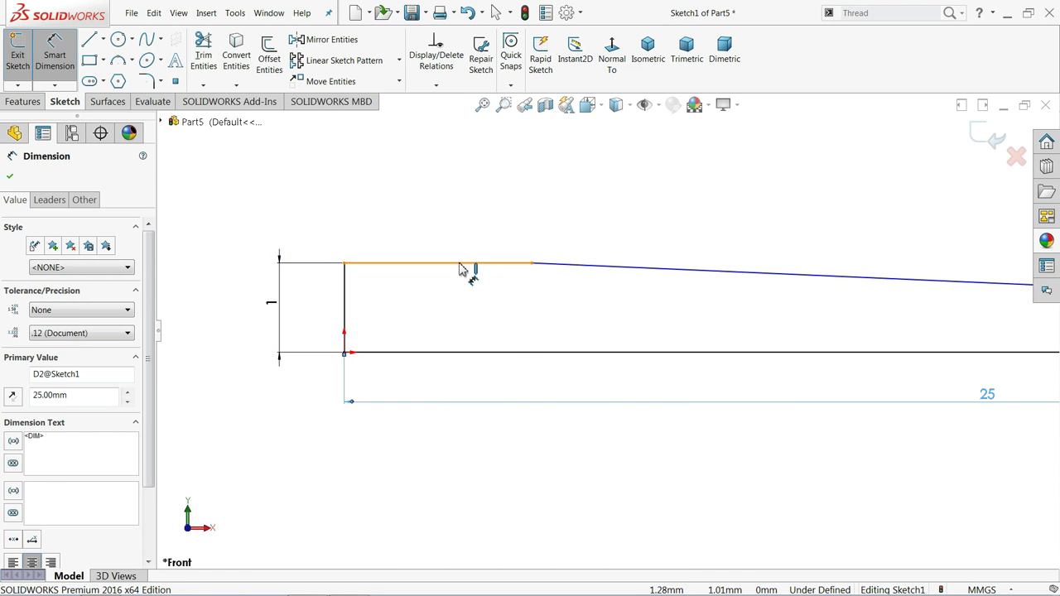
Step: Dimension the top line 15 mm and start a Revolved Boss/Base of the profile
left_click(463, 264)
left_click(439, 219)
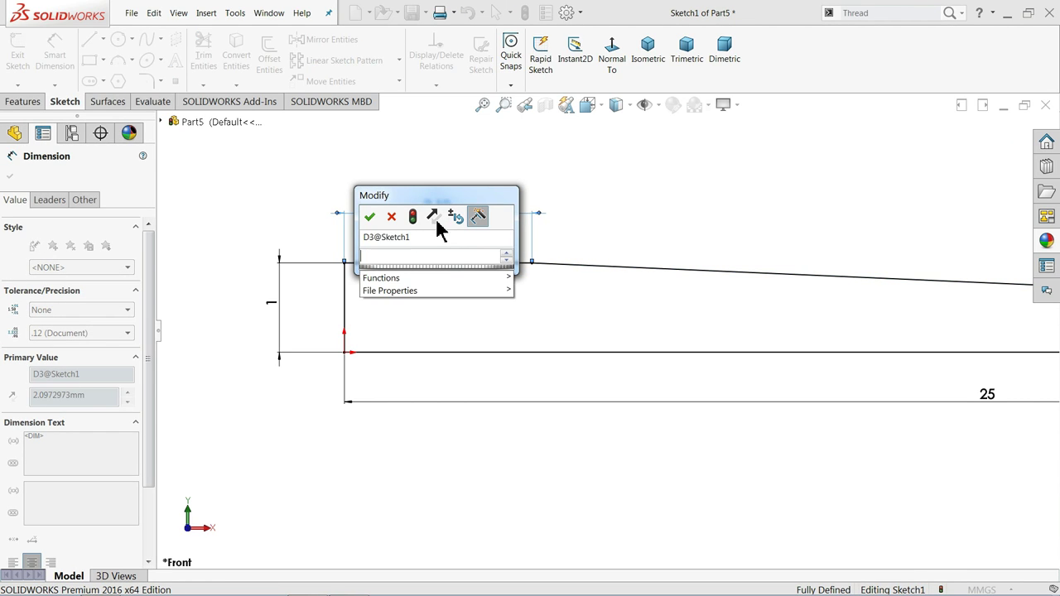
type("1")
key("Return")
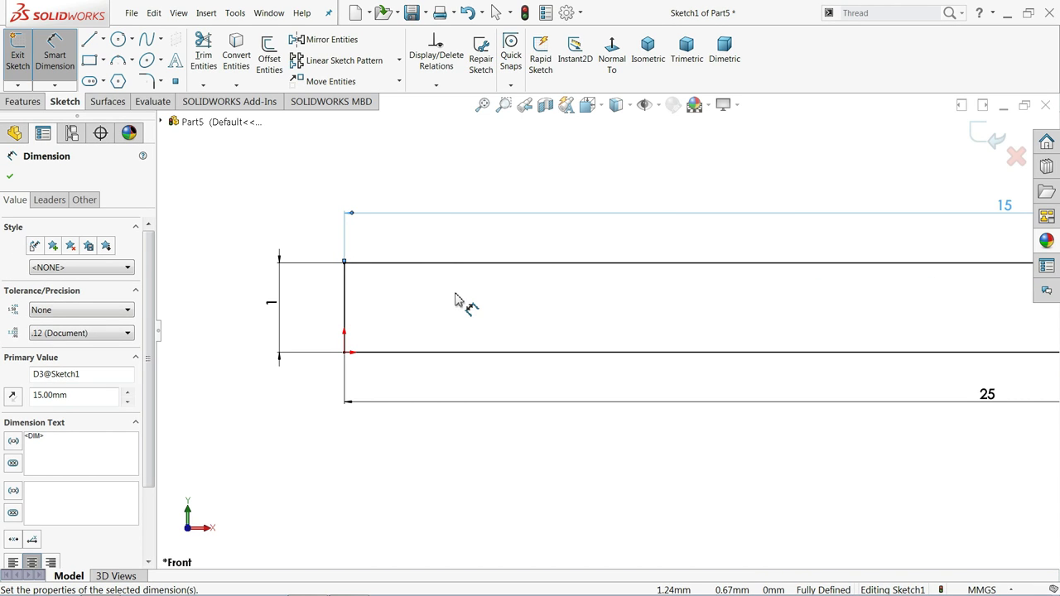
scroll(496, 348, "up", 3)
scroll(574, 390, "up", 4)
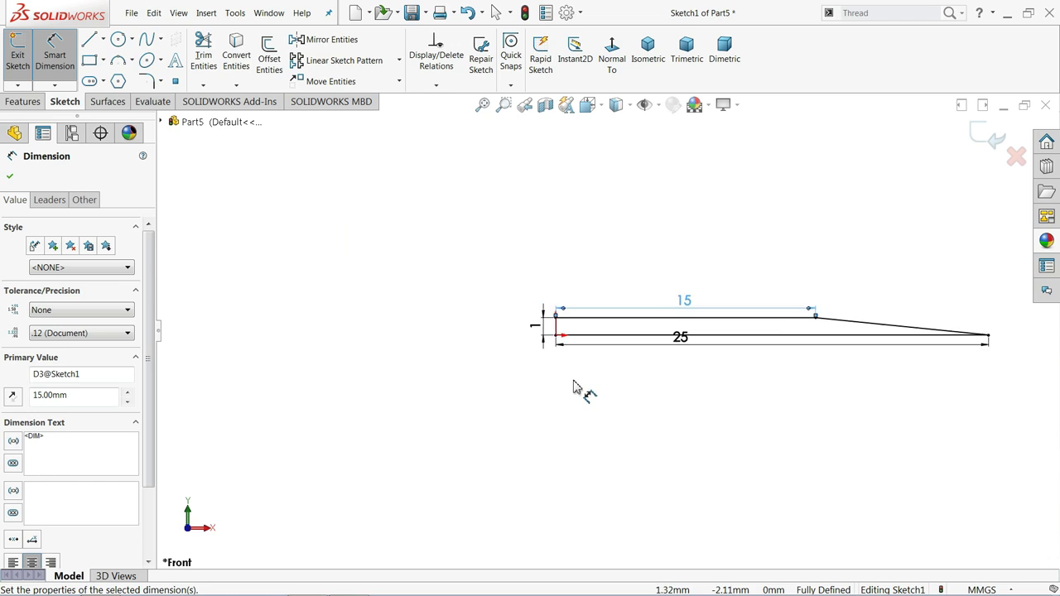
scroll(859, 338, "down", 2)
scroll(829, 344, "down", 1)
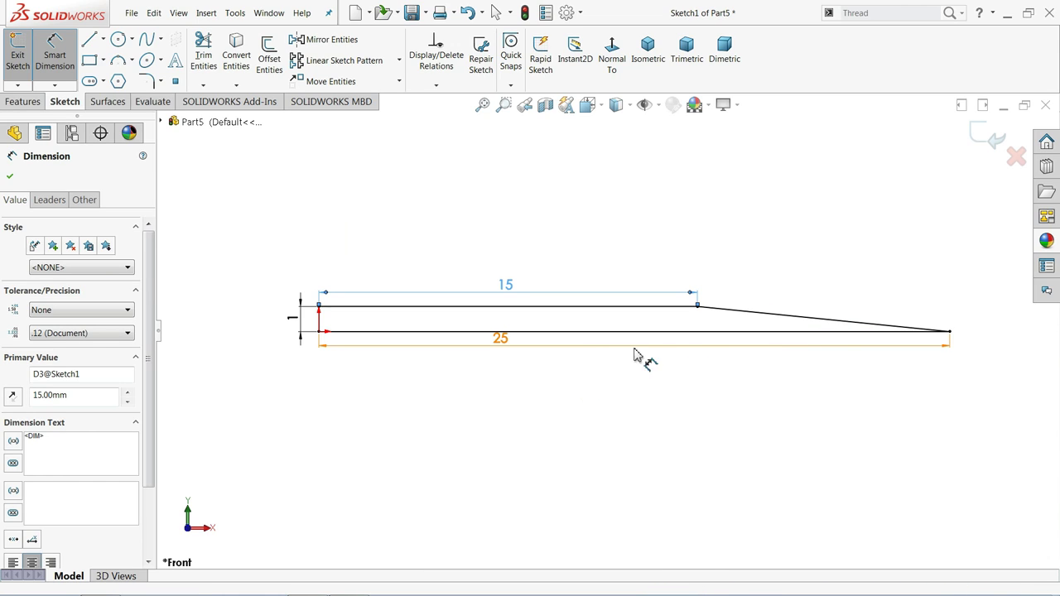
left_click_drag(504, 340, 516, 364)
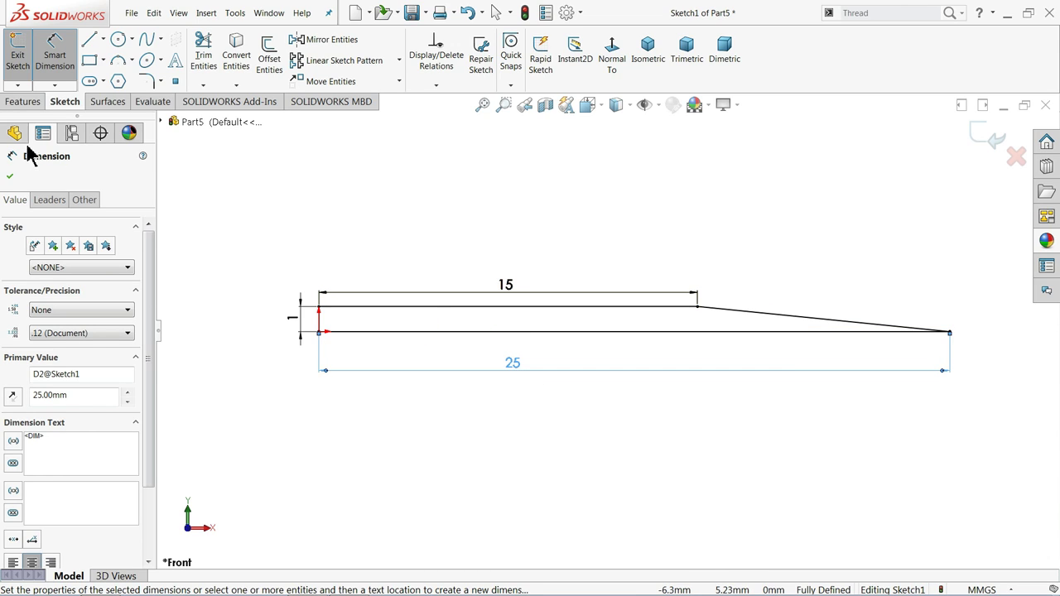
left_click(10, 179)
left_click(27, 102)
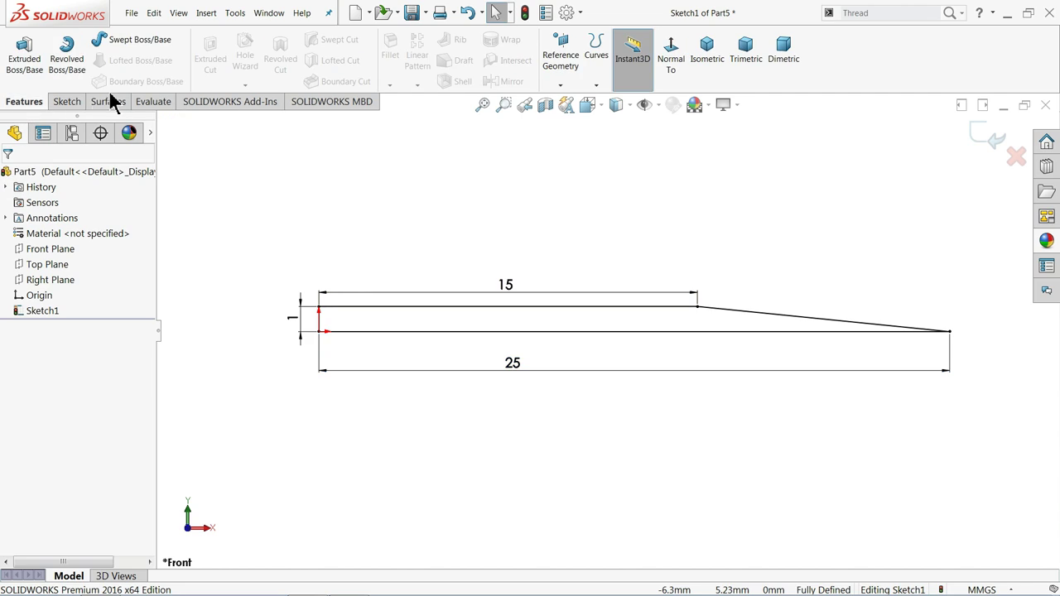
left_click(67, 59)
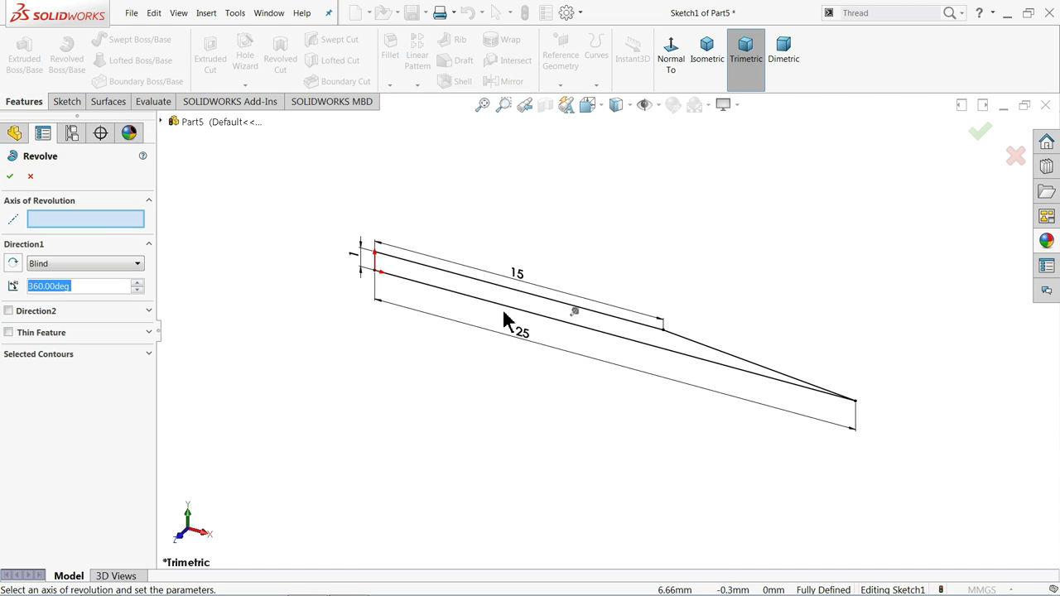
Step: Revolve the profile 360° about its bottom line into the pointed pin Revolve1
left_click(519, 318)
scroll(712, 365, "down", 2)
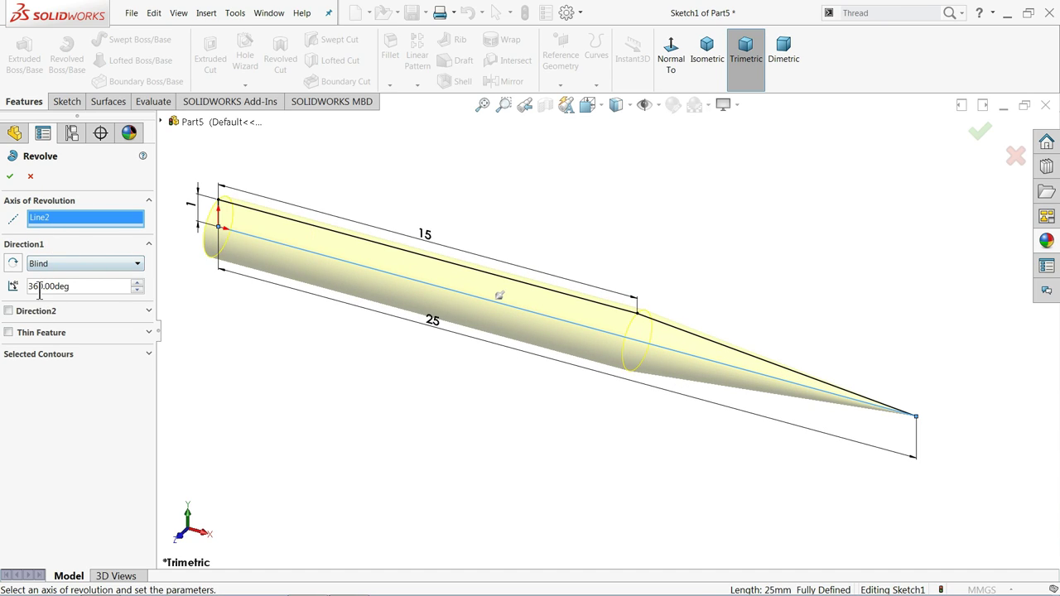
left_click(11, 178)
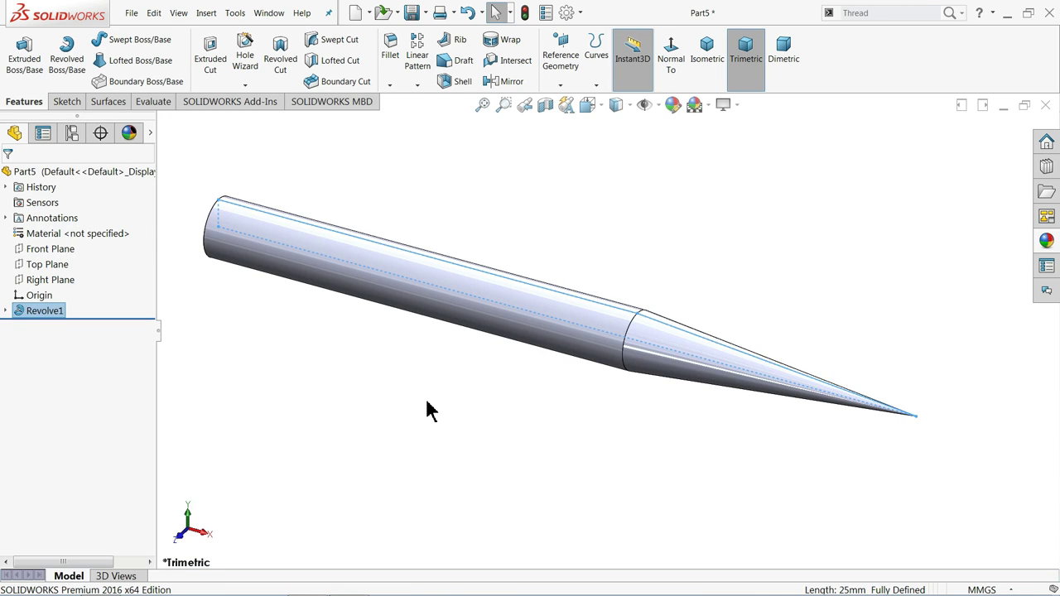
mouse_move(428, 405)
middle_mouse_down()
mouse_move(455, 408)
mouse_move(423, 402)
middle_mouse_up()
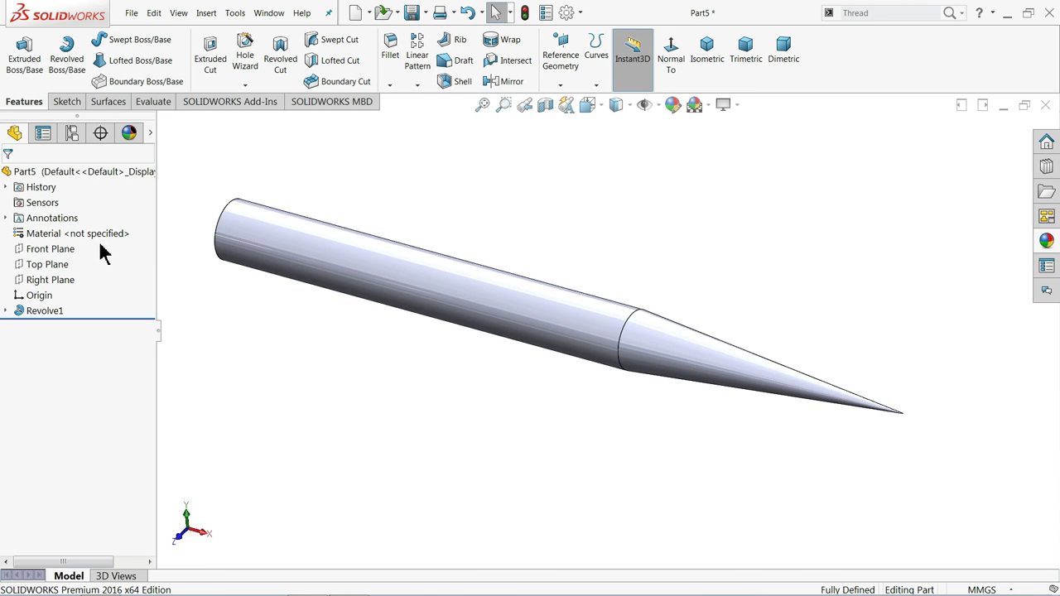
Step: Try brushed, satin and polished steel appearances on the pen from the Steel library
left_click(1046, 240)
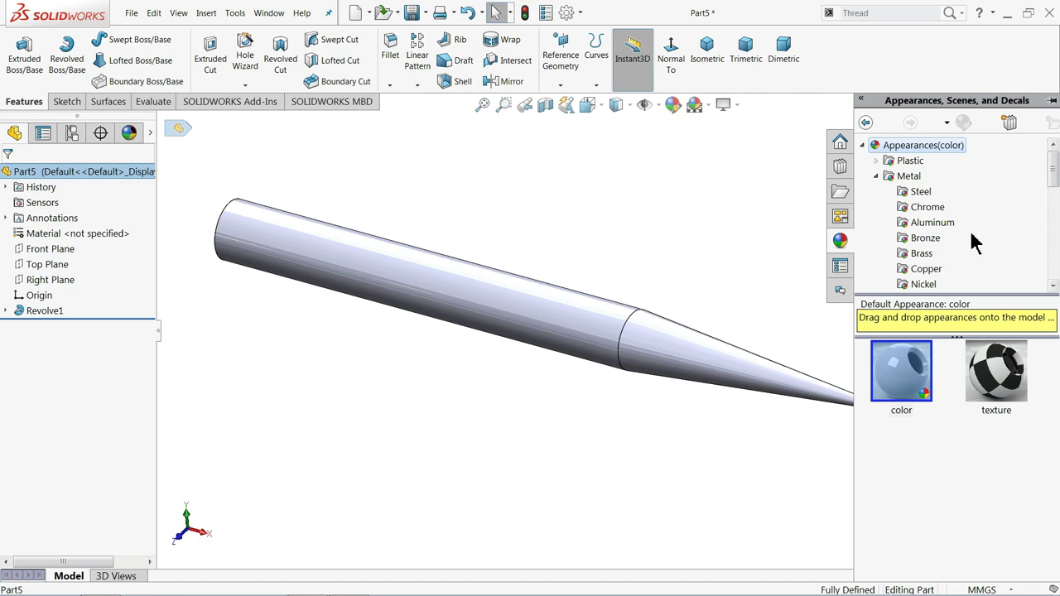
left_click(920, 192)
double_click(999, 385)
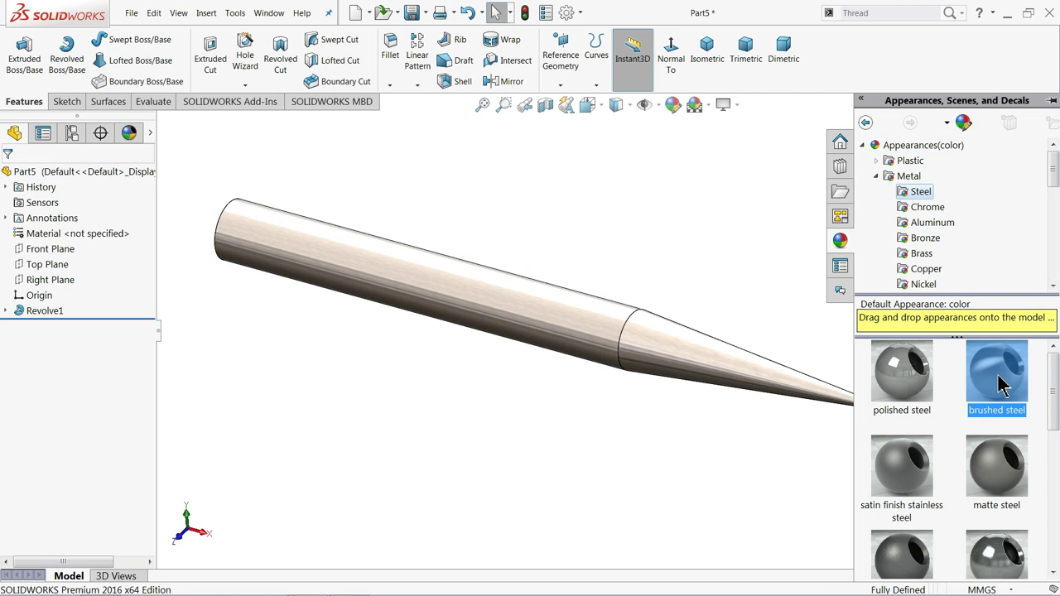
double_click(901, 478)
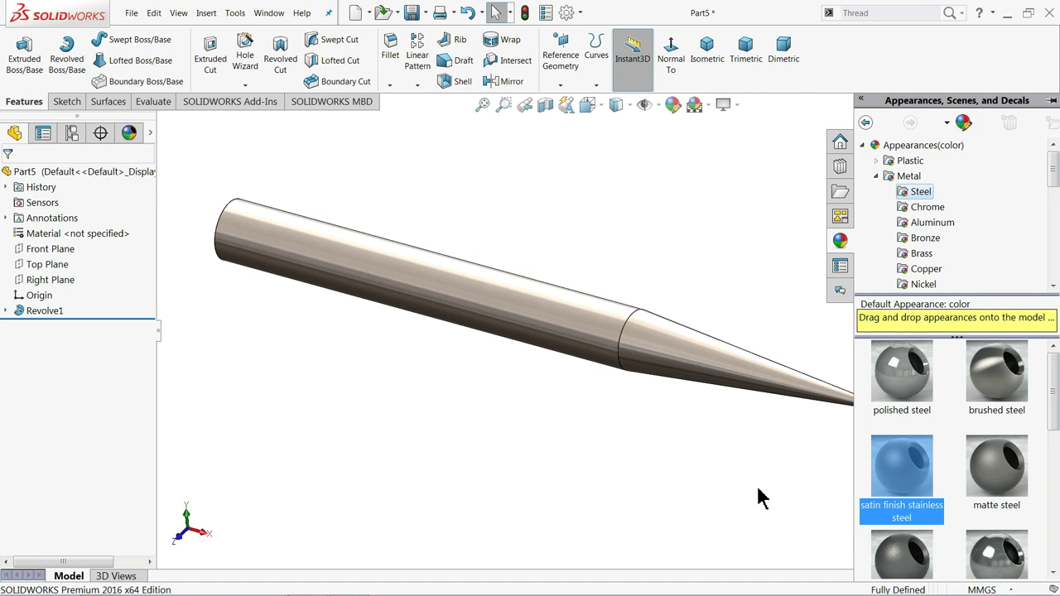
scroll(762, 497, "up", 1)
scroll(787, 330, "down", 1)
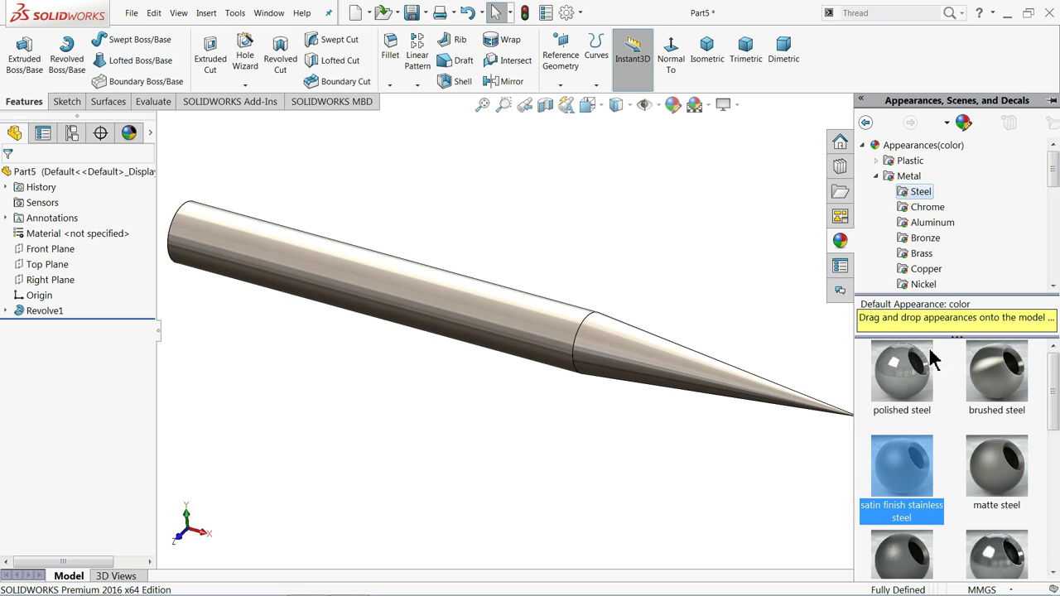
double_click(1006, 377)
double_click(926, 396)
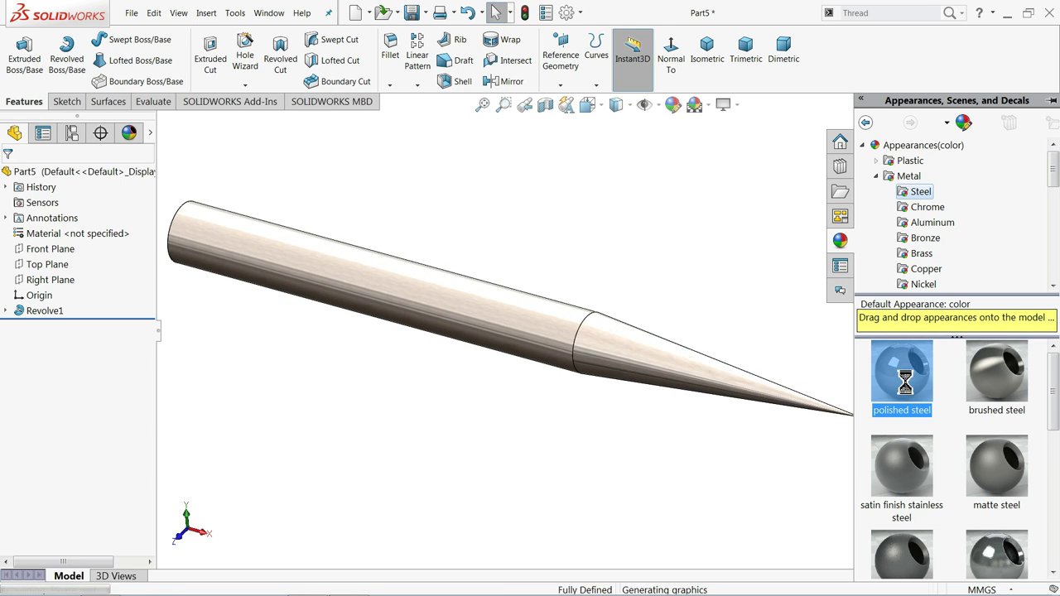
middle_click_drag(631, 356, 654, 367)
Step: Settle on satin finish stainless steel for the pen and orbit to check it
scroll(596, 367, "up", 3)
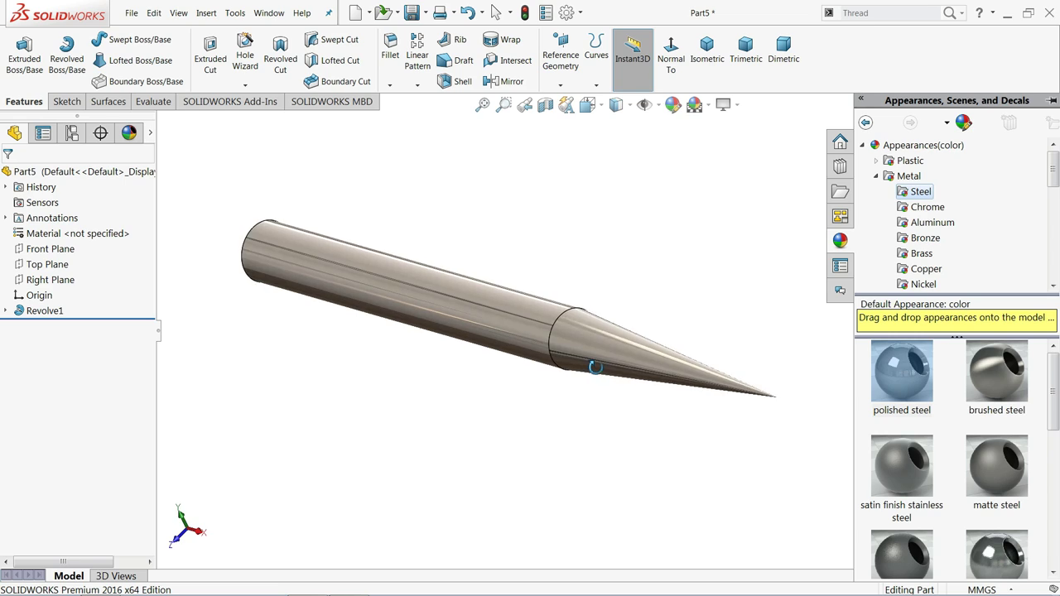
left_click(996, 371)
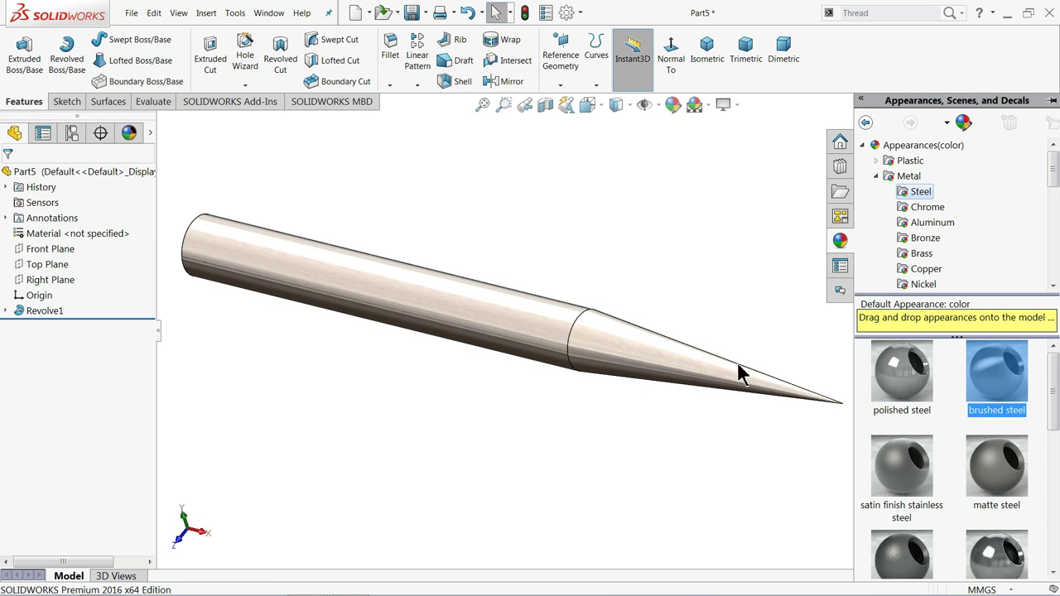
scroll(638, 356, "up", 3)
scroll(646, 365, "up", 2)
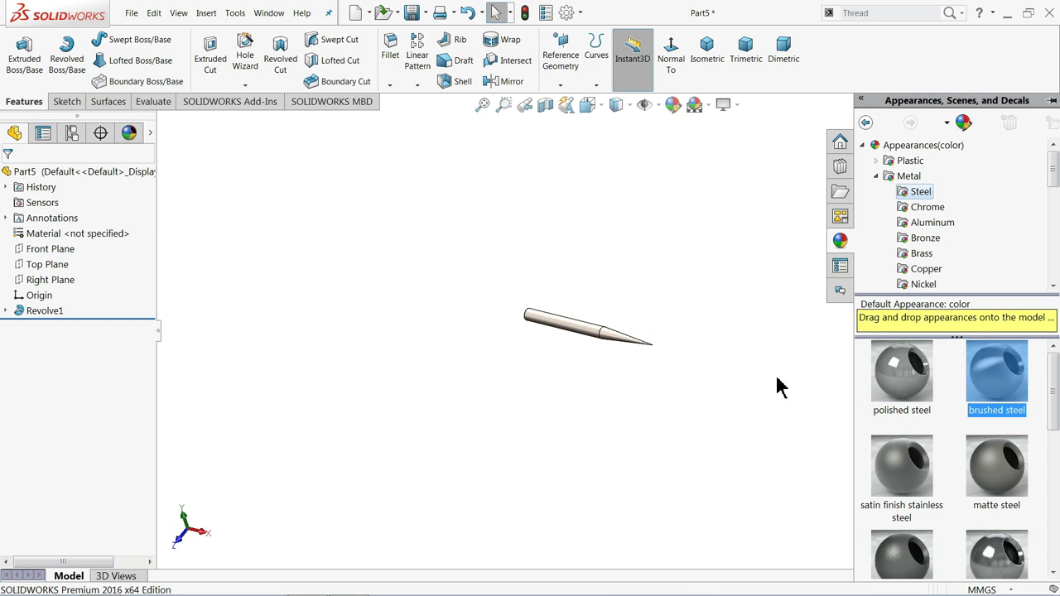
double_click(894, 375)
double_click(915, 433)
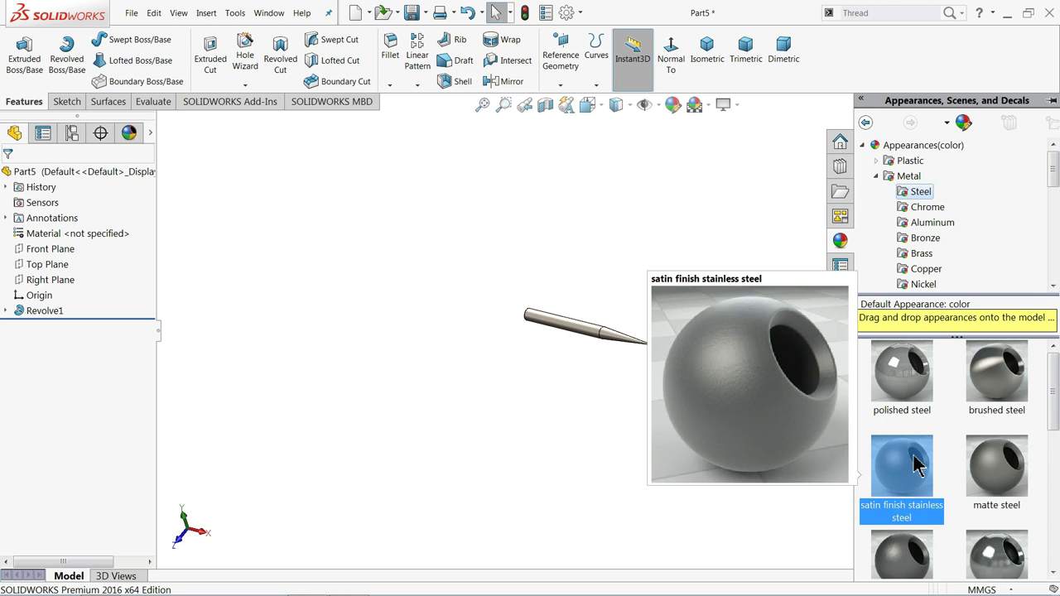
scroll(884, 480, "down", 3)
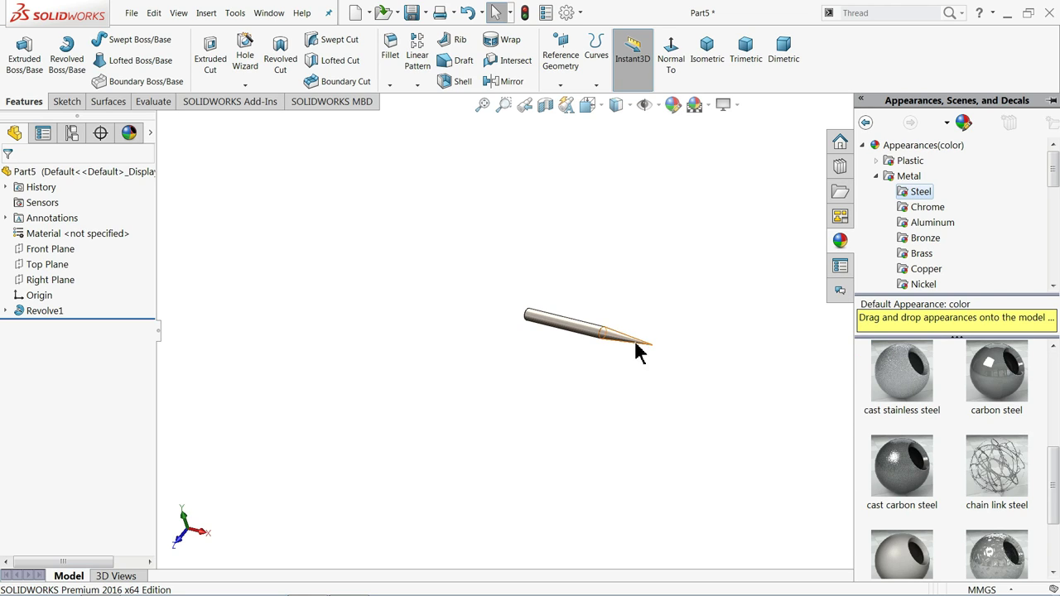
scroll(638, 352, "down", 5)
mouse_move(580, 324)
middle_mouse_down()
mouse_move(544, 308)
mouse_move(428, 355)
mouse_move(444, 389)
mouse_move(430, 296)
middle_mouse_up()
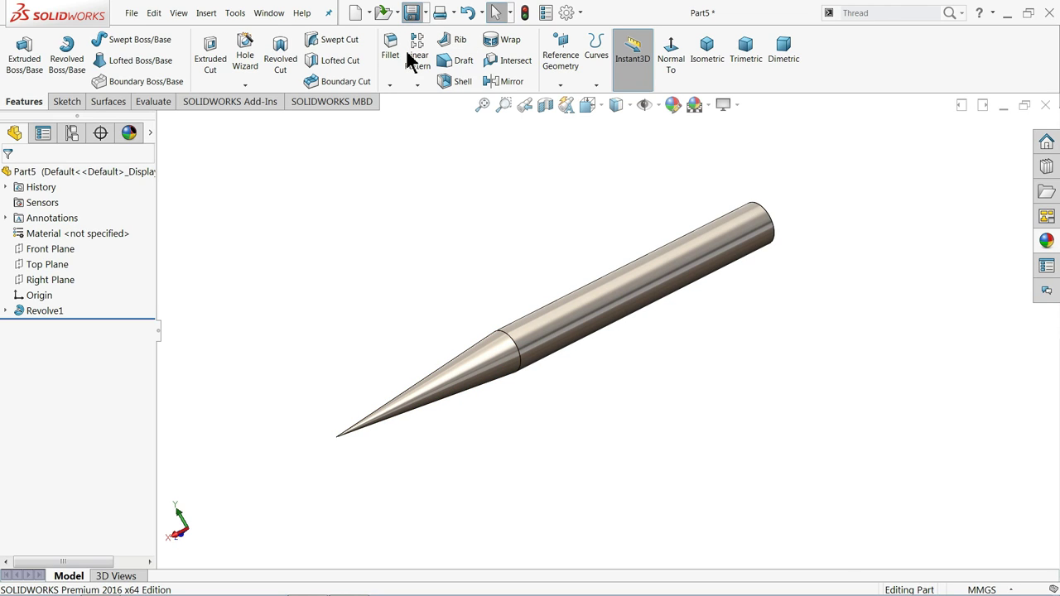
Step: Save the pen part as 6.Pointer in the Desktop's Compass-Divider folder
key("ctrl+s")
left_click(383, 171)
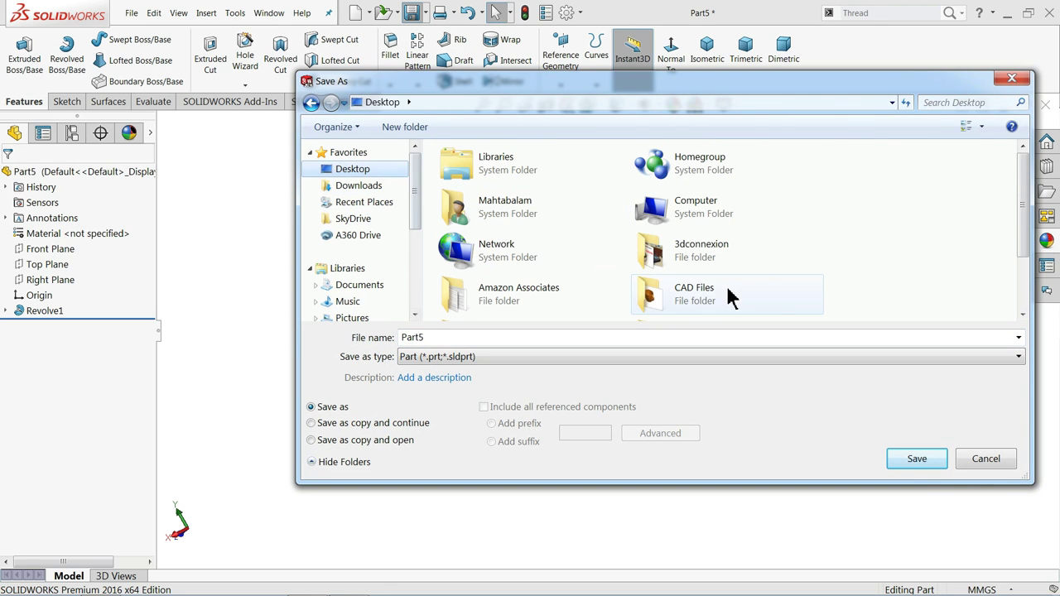
scroll(513, 296, "down", 2)
left_click(522, 261)
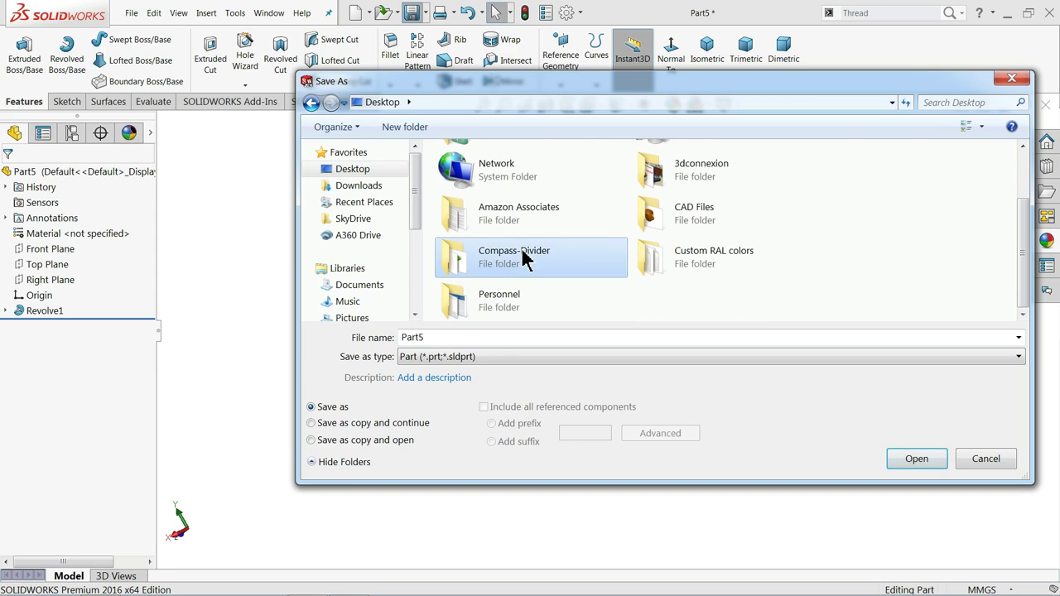
double_click(522, 259)
double_click(469, 337)
type("6.Pointer")
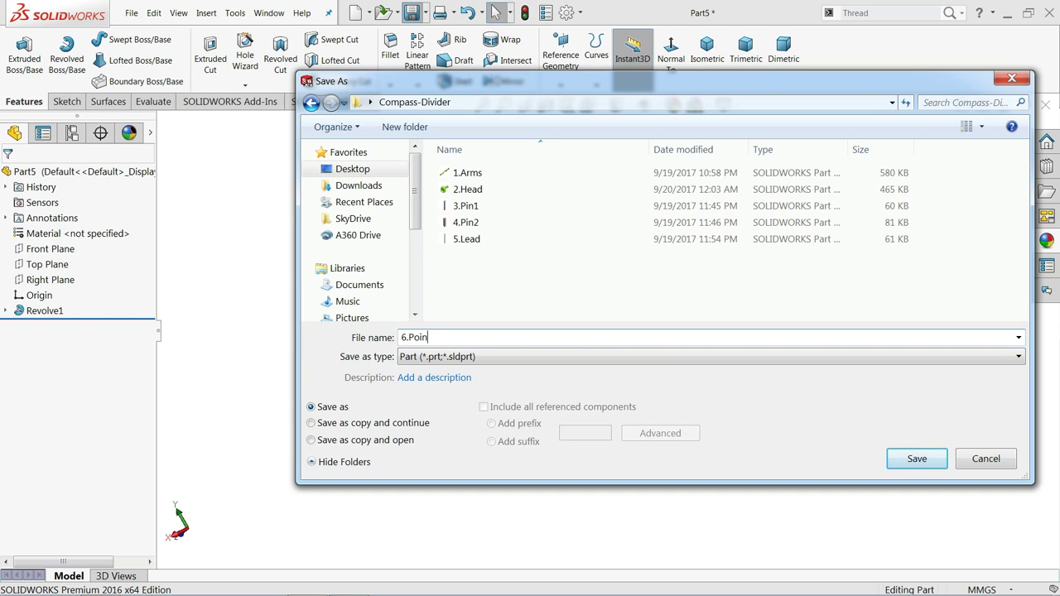
left_click(911, 460)
scroll(566, 331, "down", 2)
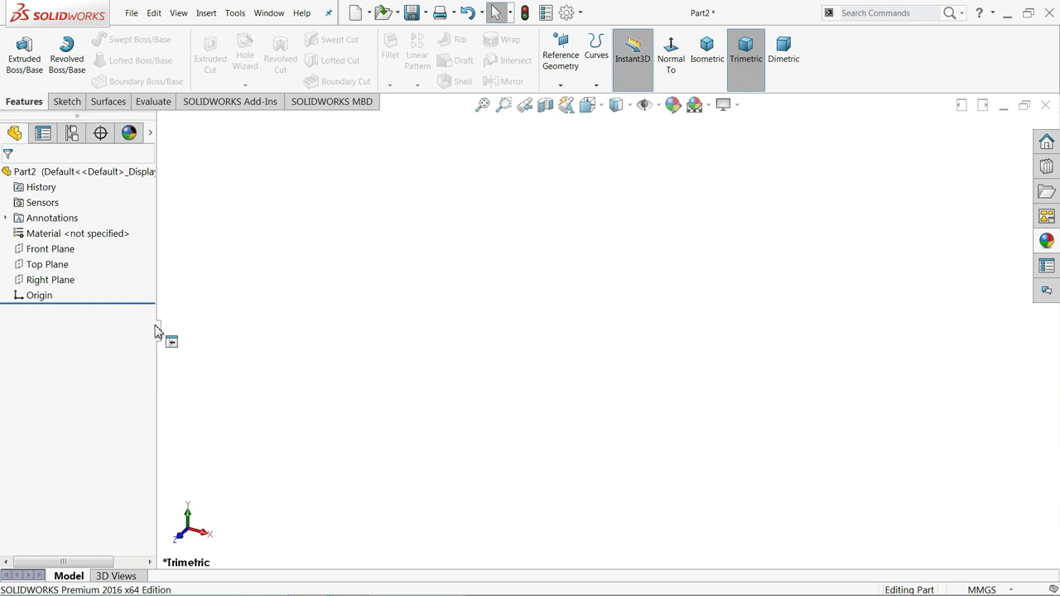
Step: Sketch on the Front Plane a base line, top edge and arc back to the origin
left_click(32, 250)
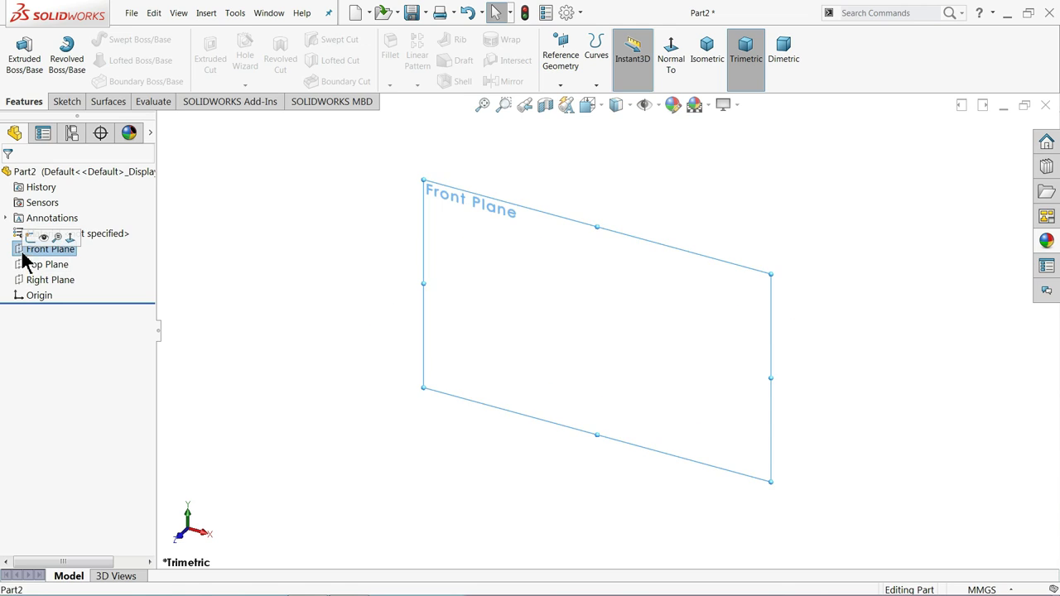
left_click(30, 239)
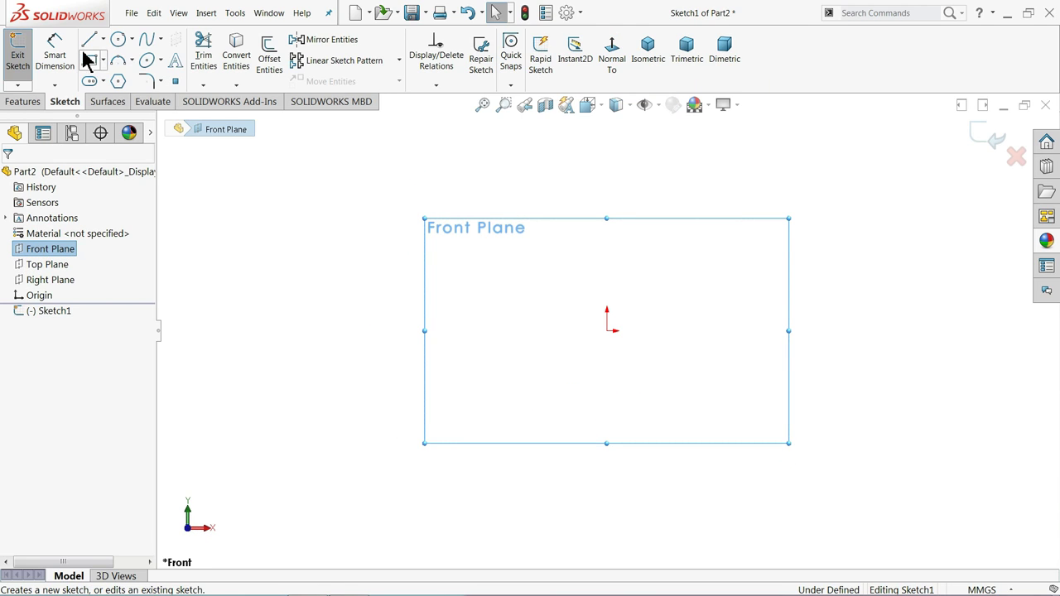
left_click(89, 39)
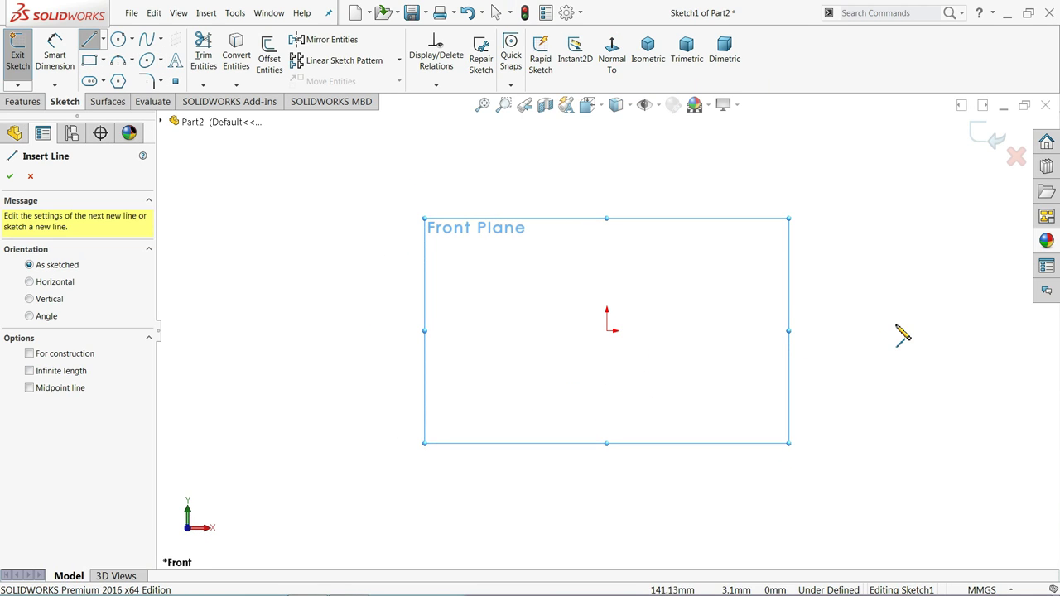
left_click(607, 330)
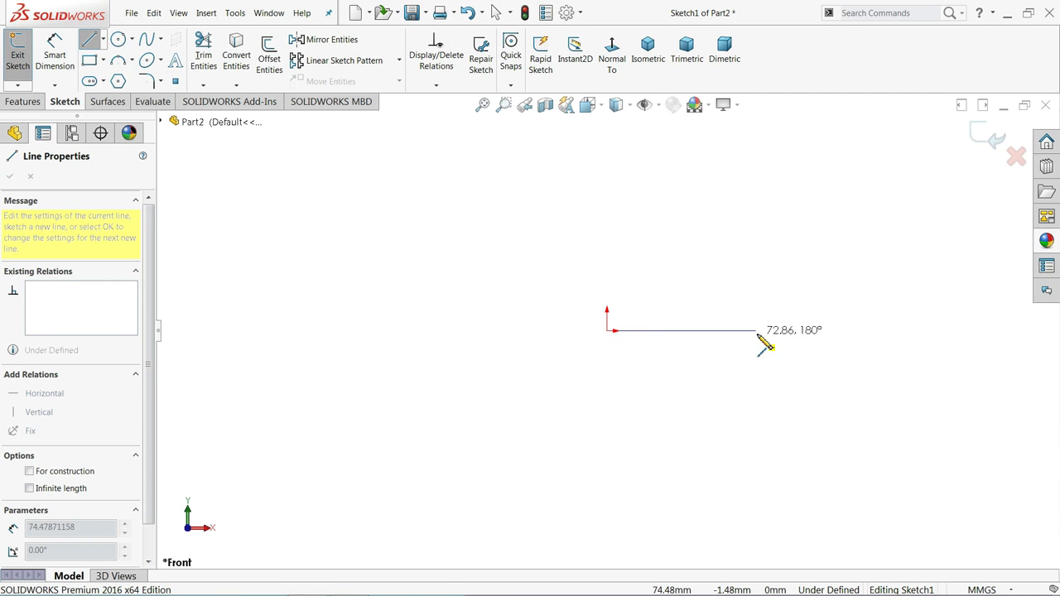
left_click(905, 331)
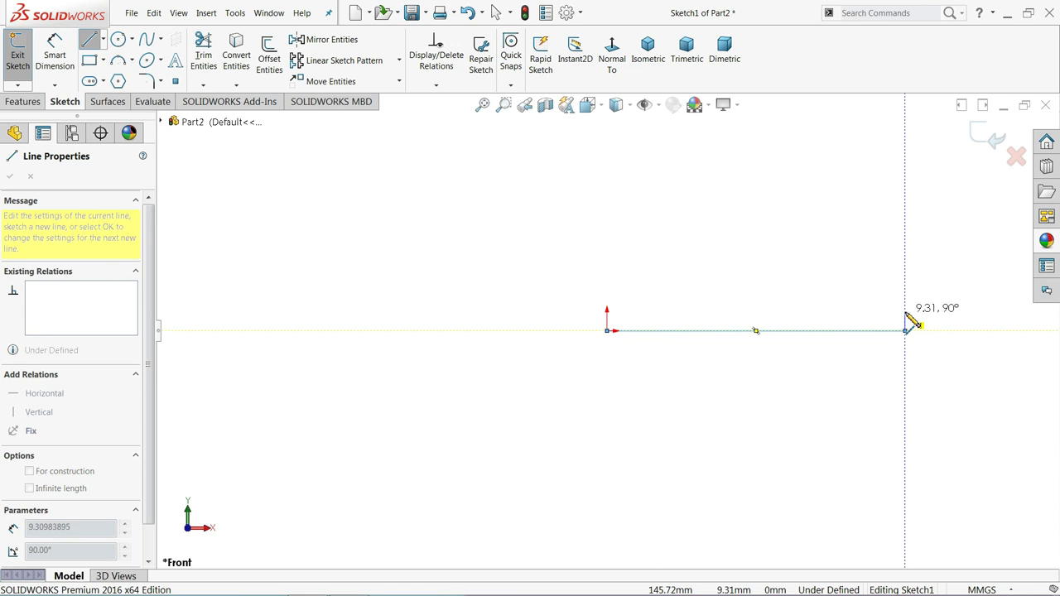
left_click(654, 311)
scroll(655, 307, "down", 3)
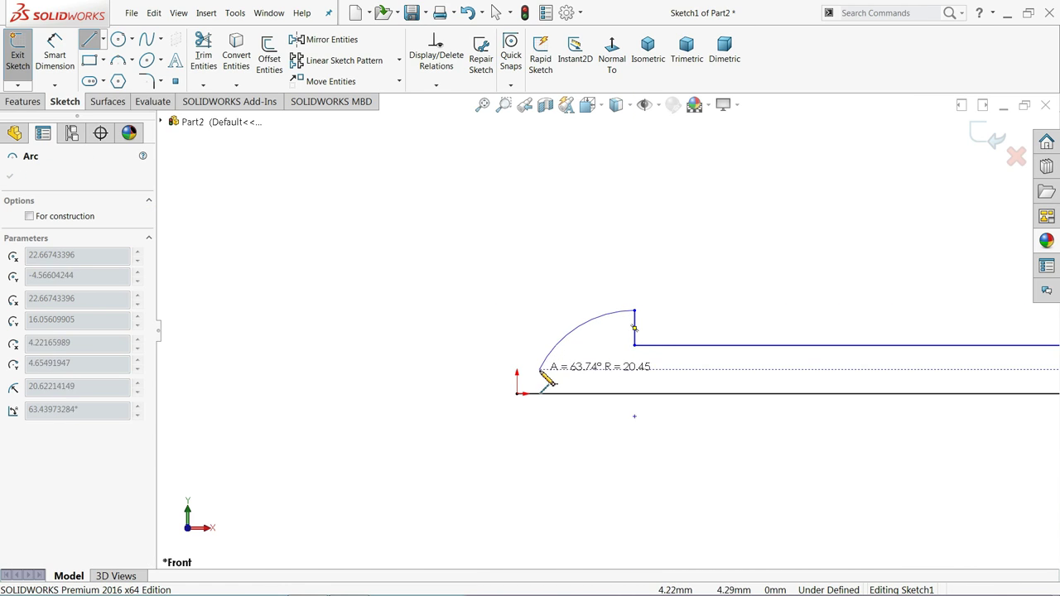
left_click(518, 394)
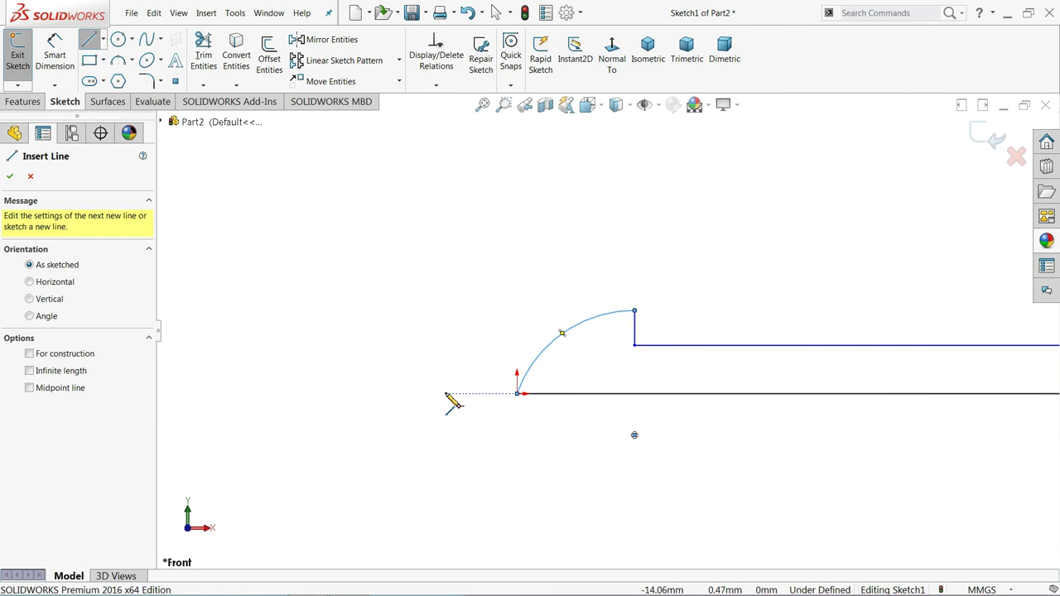
right_click(449, 397)
left_click(465, 396)
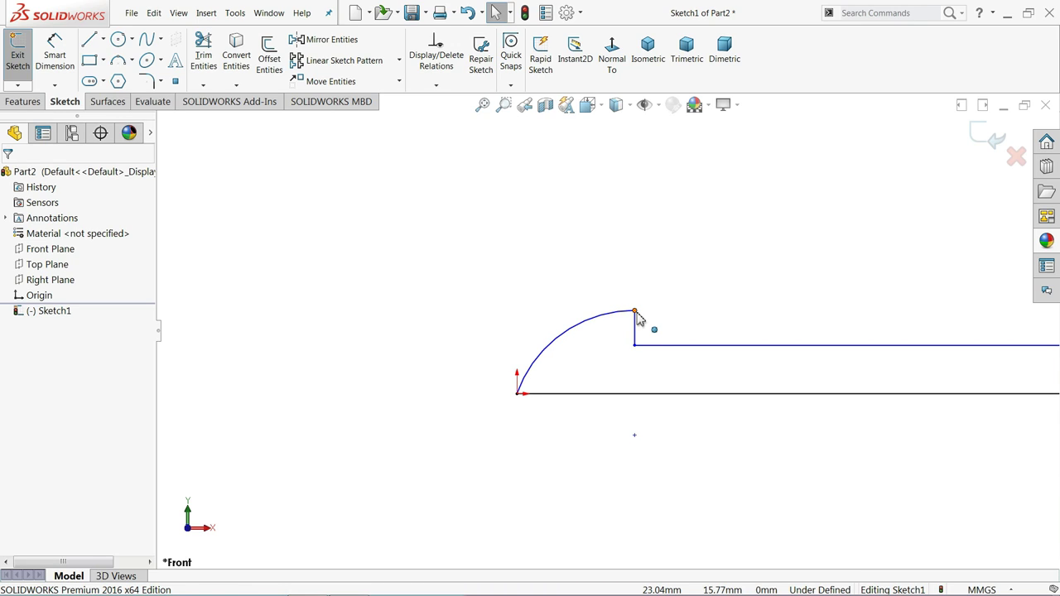
Step: Inspect the arc's upper endpoint and zoom around the finished outline
left_click(635, 312)
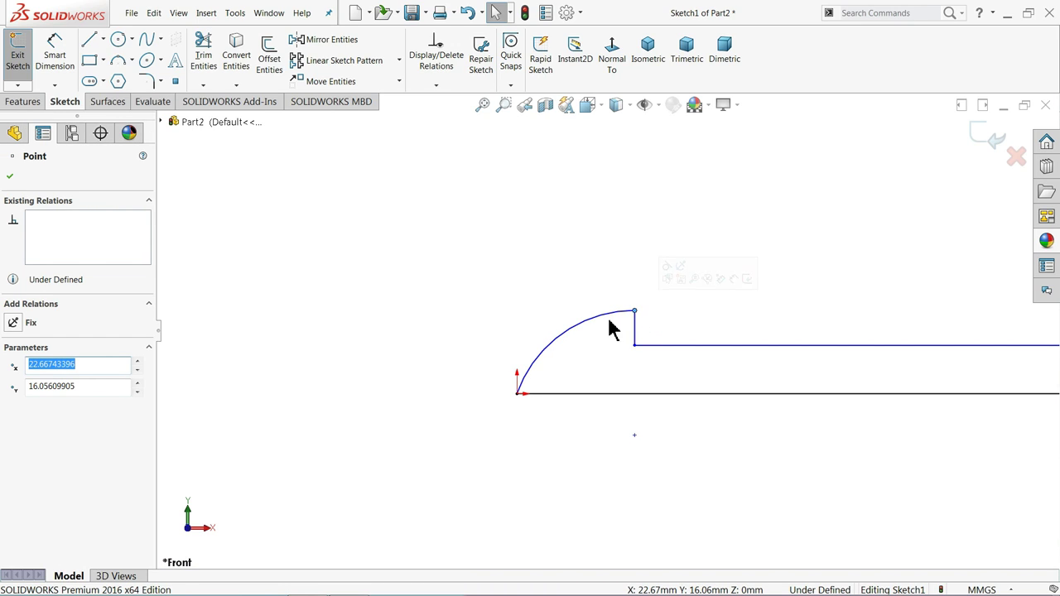
left_click(454, 398)
scroll(454, 395, "up", 3)
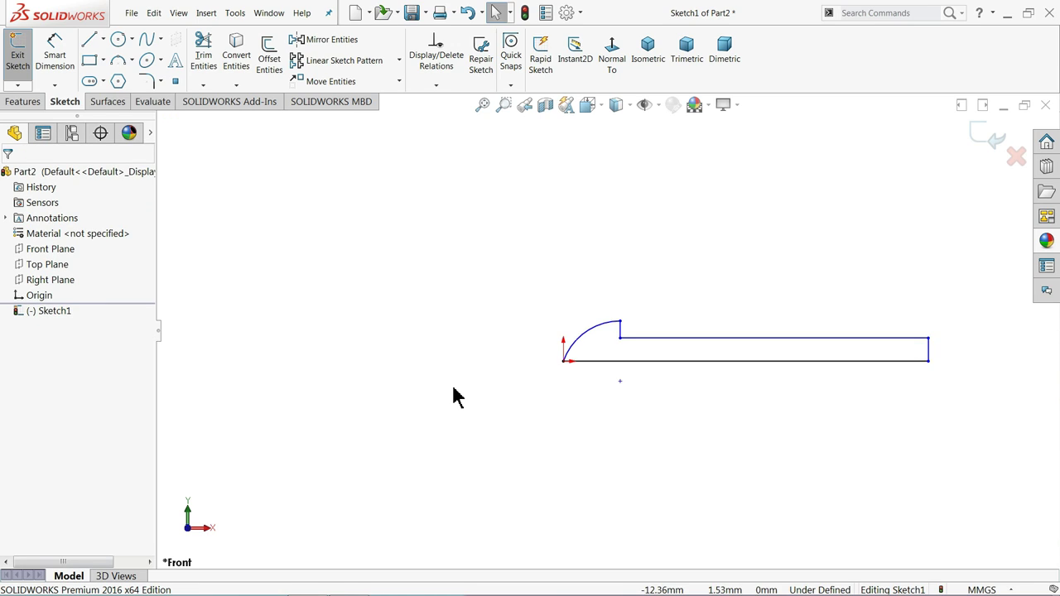
scroll(538, 389, "up", 2)
scroll(783, 367, "down", 4)
scroll(499, 340, "down", 1)
scroll(500, 339, "down", 1)
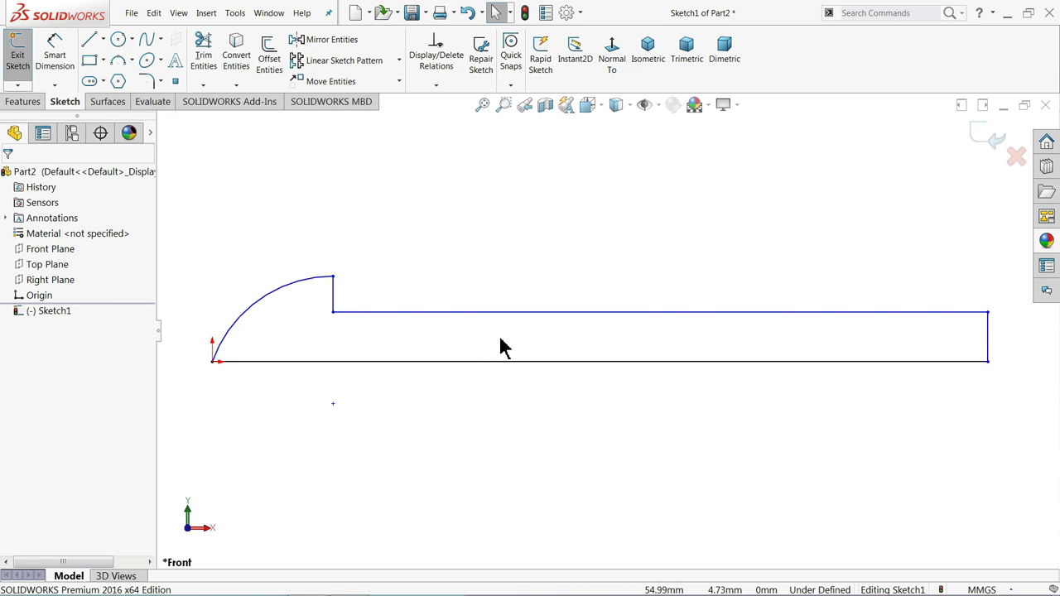
Step: Dimension the base line to 8.6 and the top line to 8
left_click(55, 55)
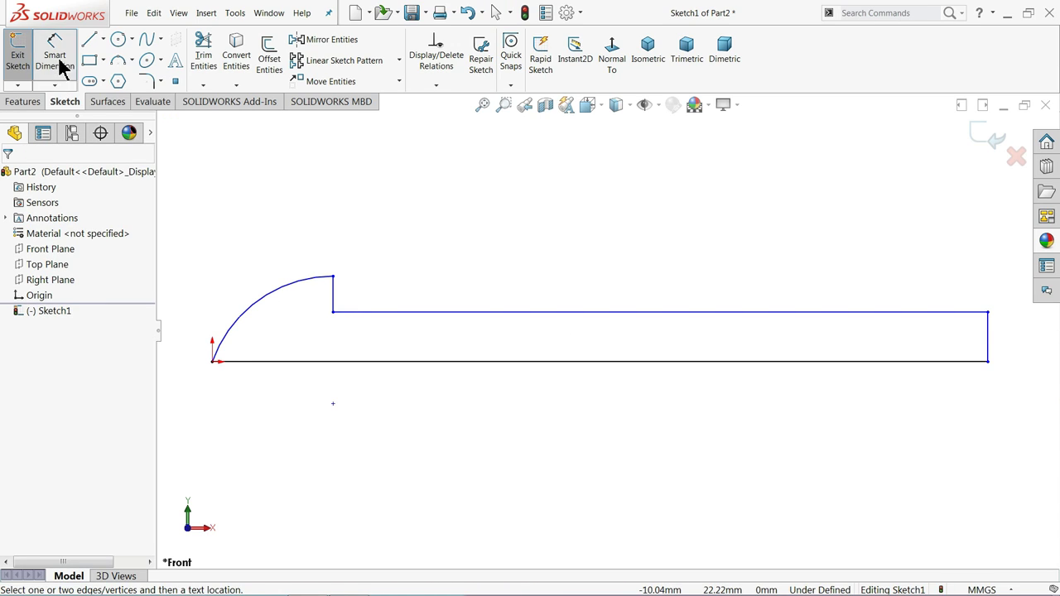
left_click(558, 364)
left_click(559, 423)
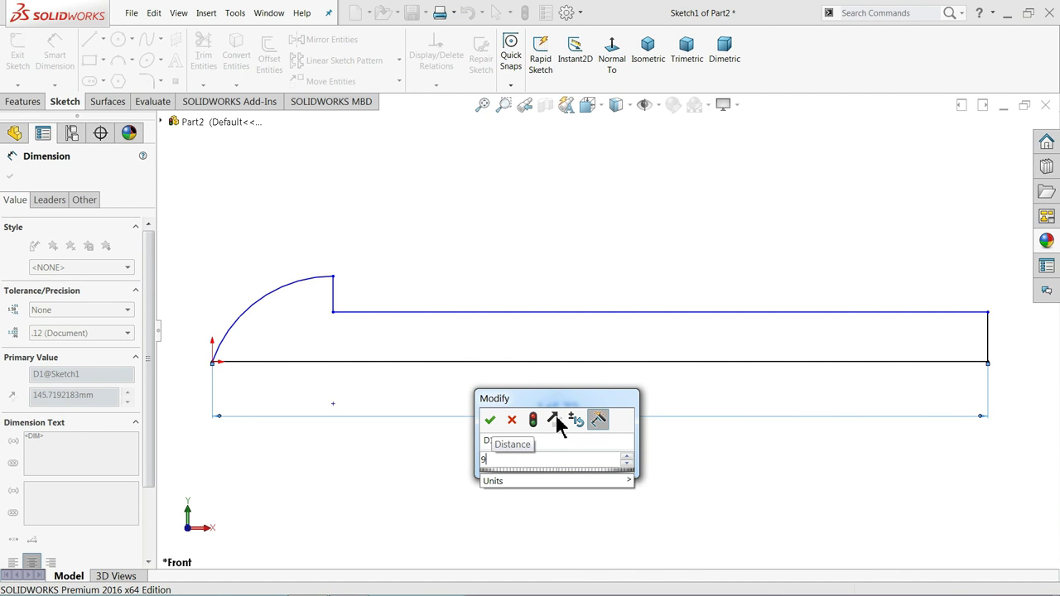
type("8.6")
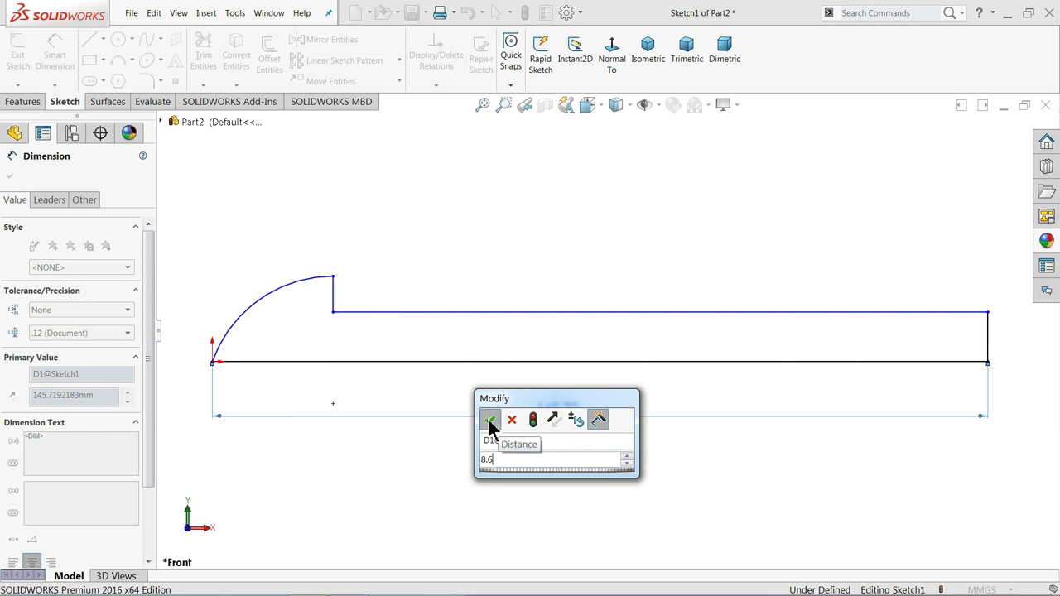
left_click(491, 422)
left_click(570, 313)
left_click(570, 256)
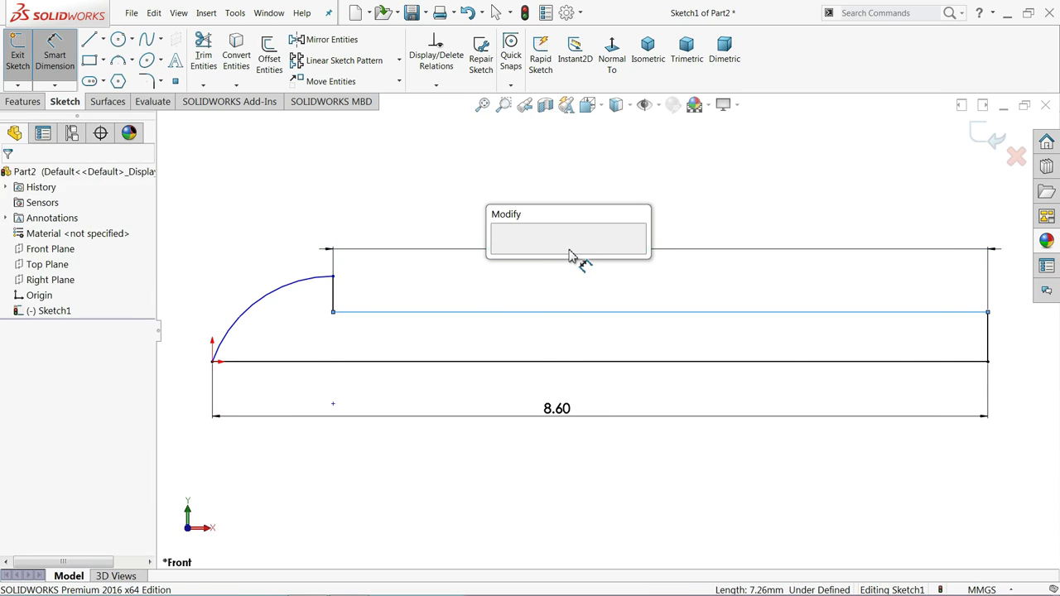
type("8")
left_click(498, 256)
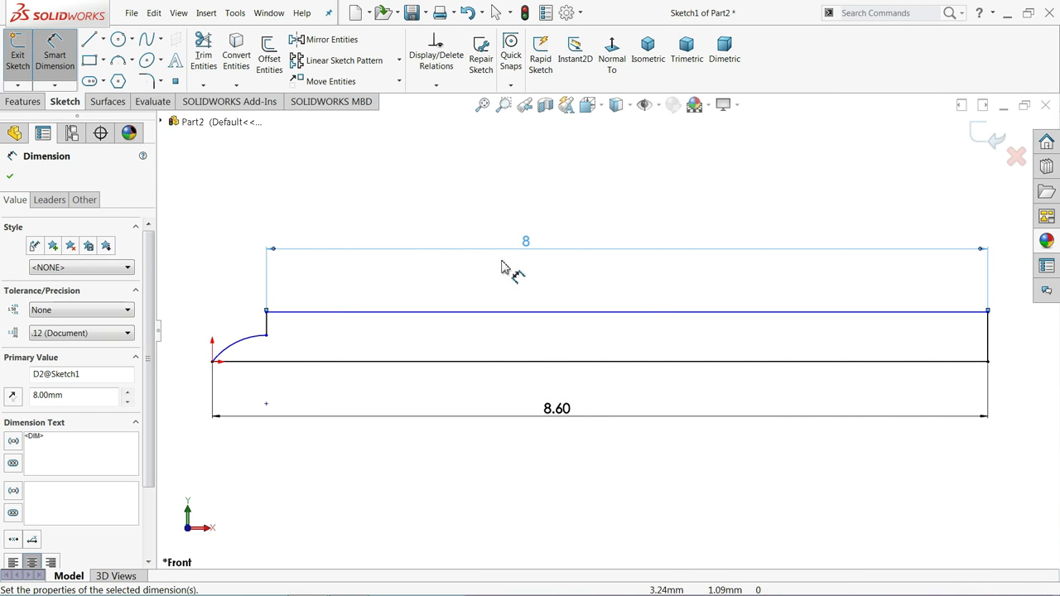
Step: Dimension the right-edge step height, correcting it from 1.50 to 0.50
left_click(988, 352)
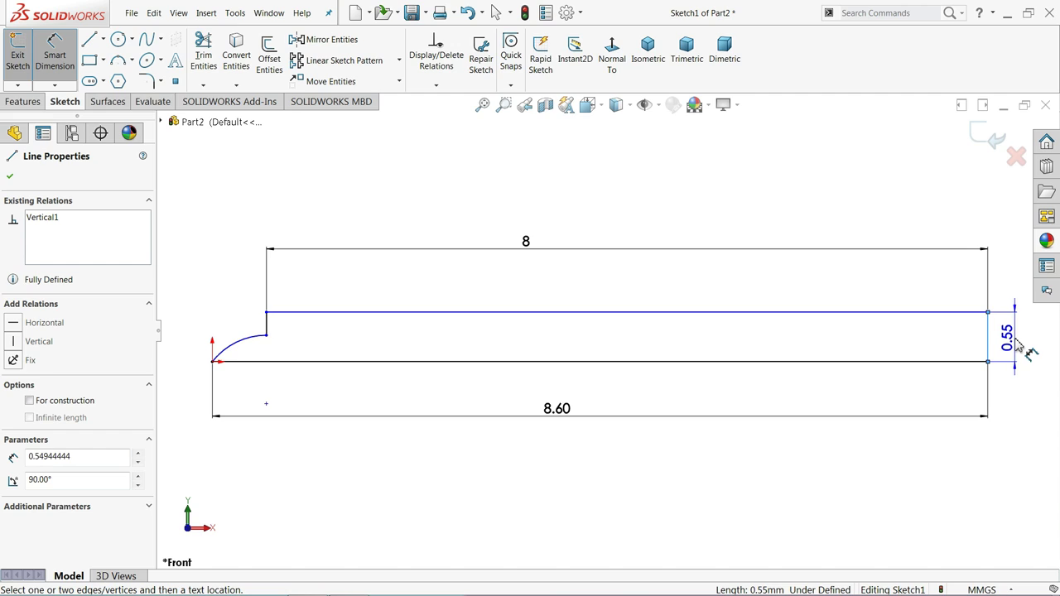
left_click(1019, 346)
type("1.5")
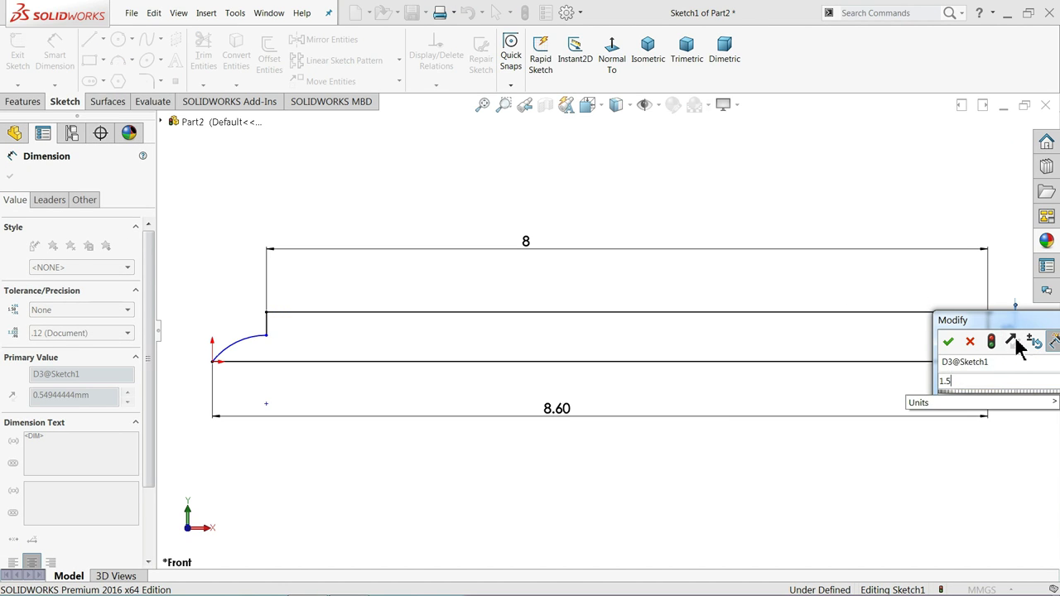
key("Return")
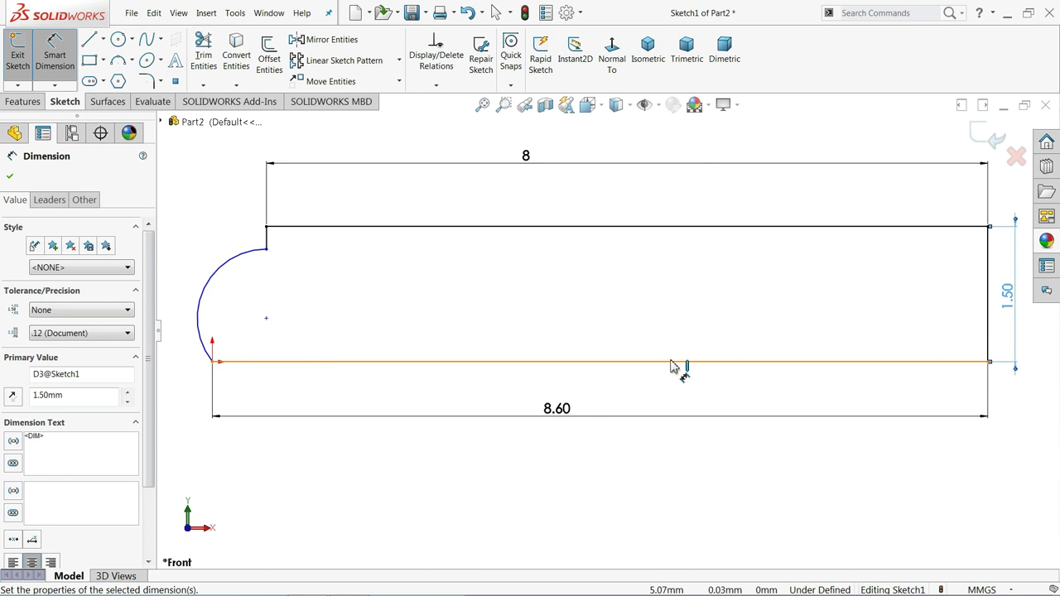
double_click(1017, 296)
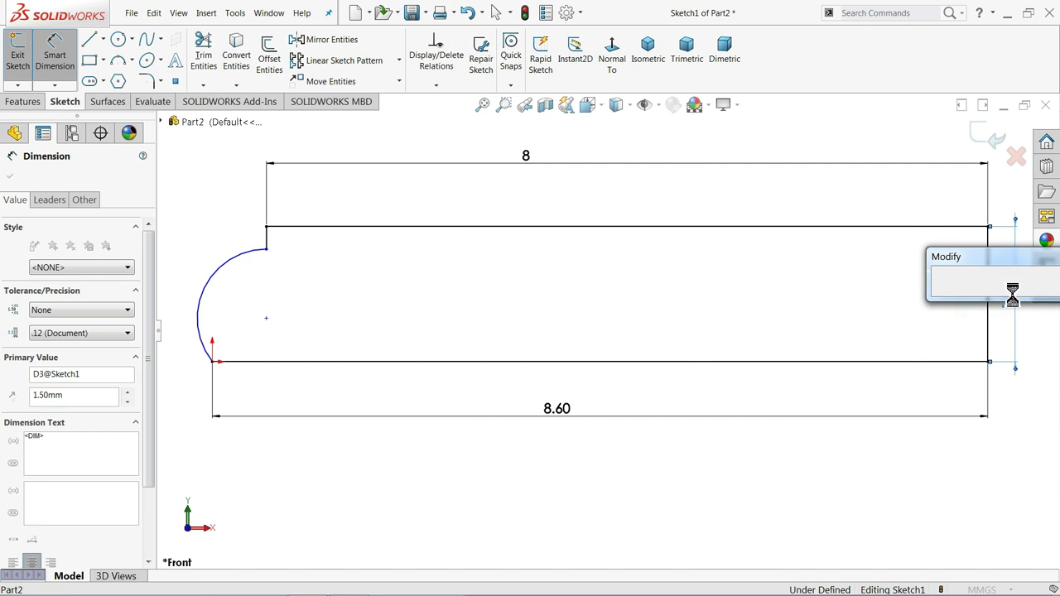
key("Return")
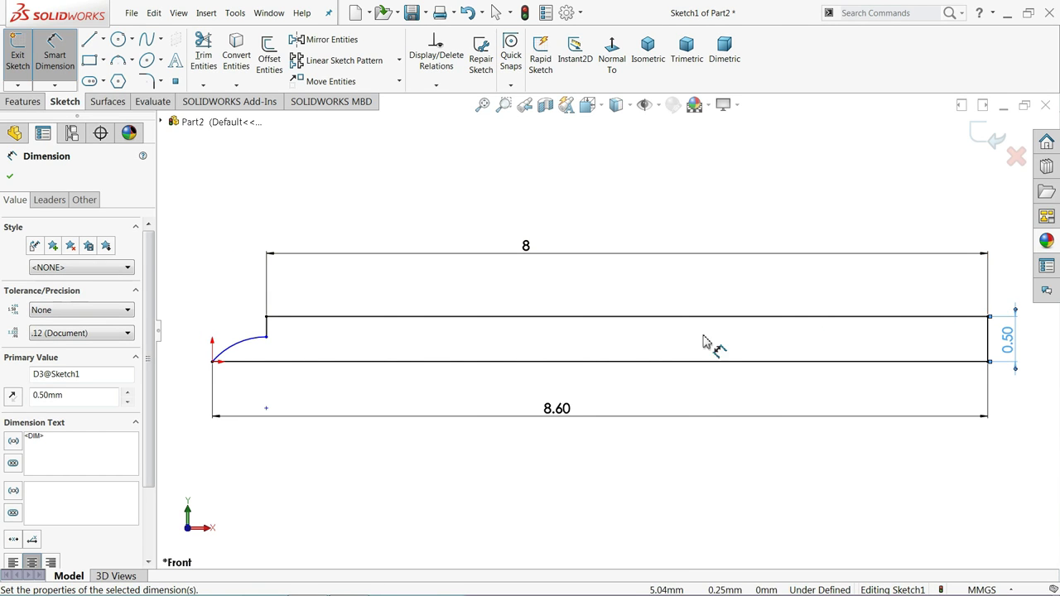
left_click(9, 176)
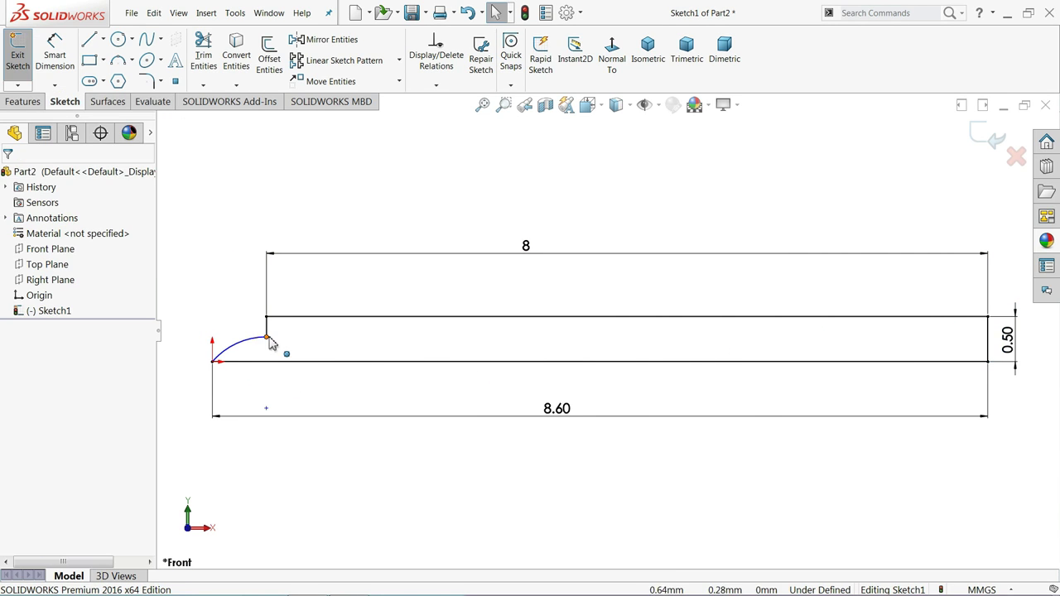
Step: Pull the arc's upper endpoint upward along the short vertical line, abandoning a first dimension attempt
left_click(266, 331)
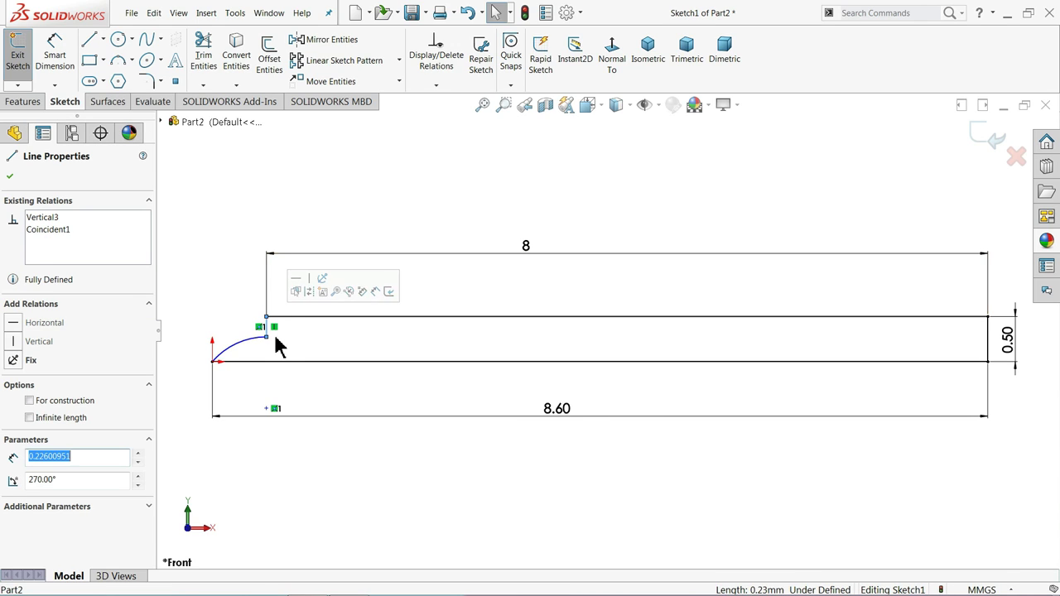
left_click(242, 311)
left_click_drag(269, 341, 266, 290)
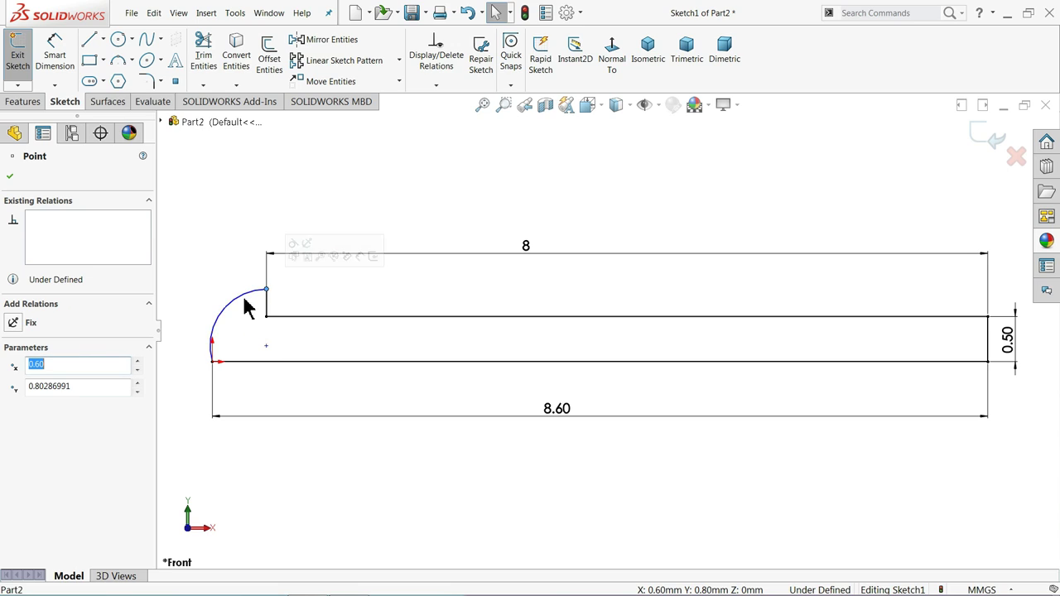
left_click(10, 177)
left_click(54, 51)
scroll(323, 303, "down", 1)
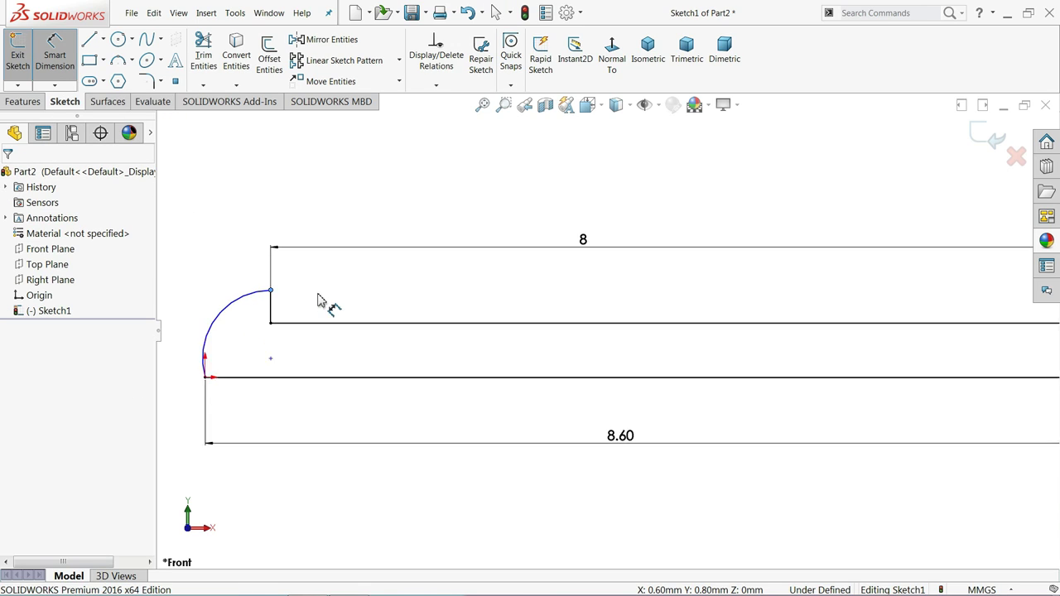
scroll(279, 313, "down", 1)
left_click(277, 313)
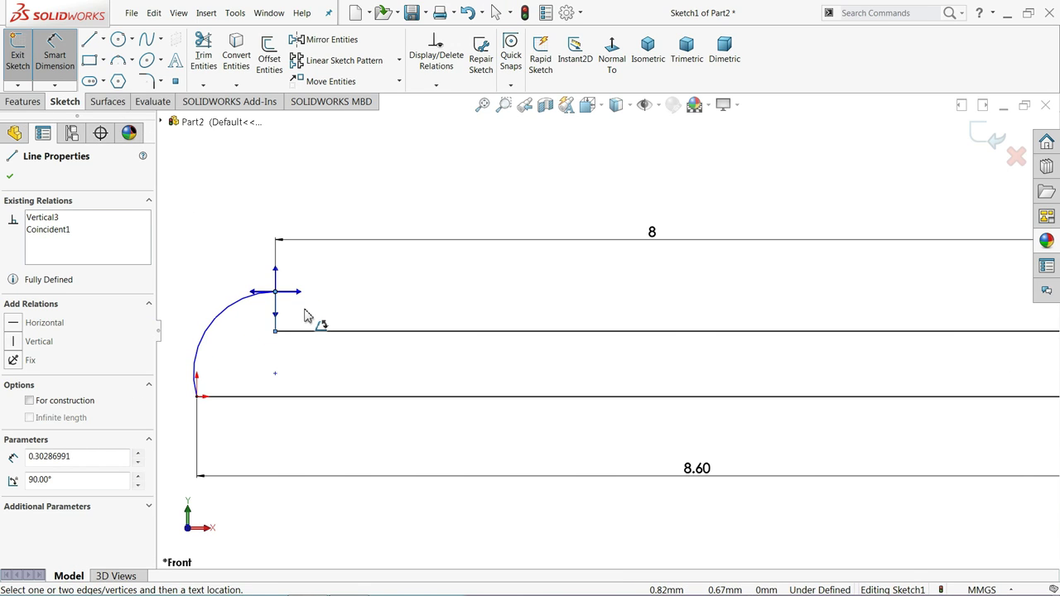
left_click(244, 211)
key("Escape")
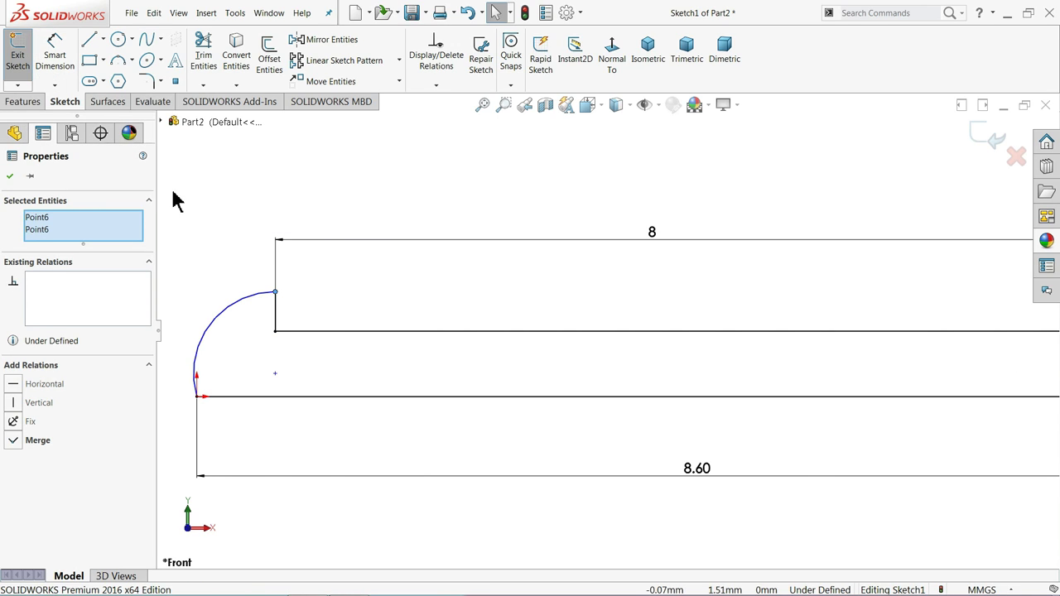
key("Escape")
Step: Dimension the short vertical line to 0.25
left_click(70, 86)
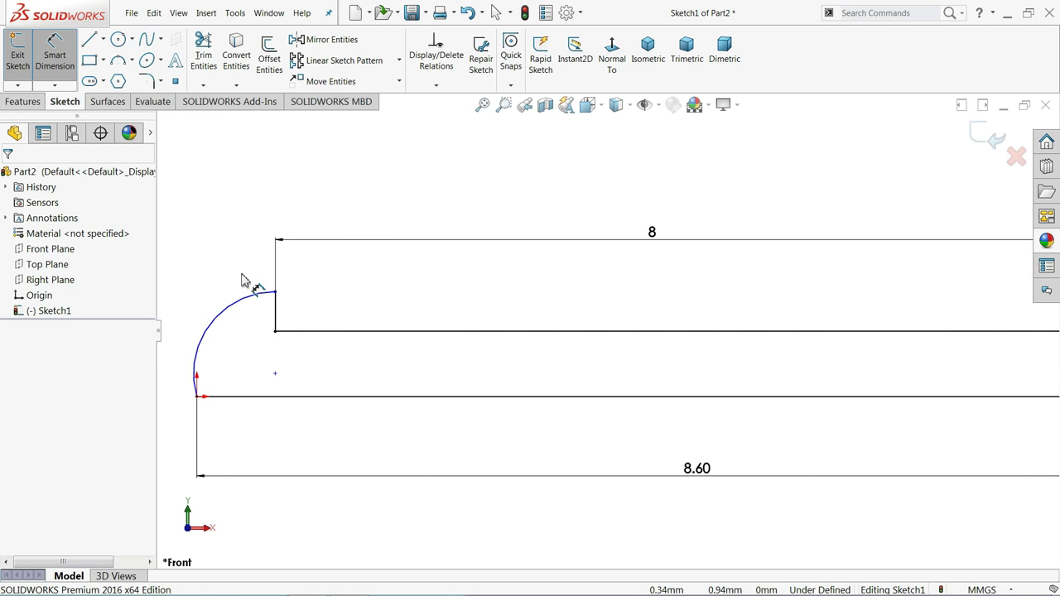
left_click(279, 322)
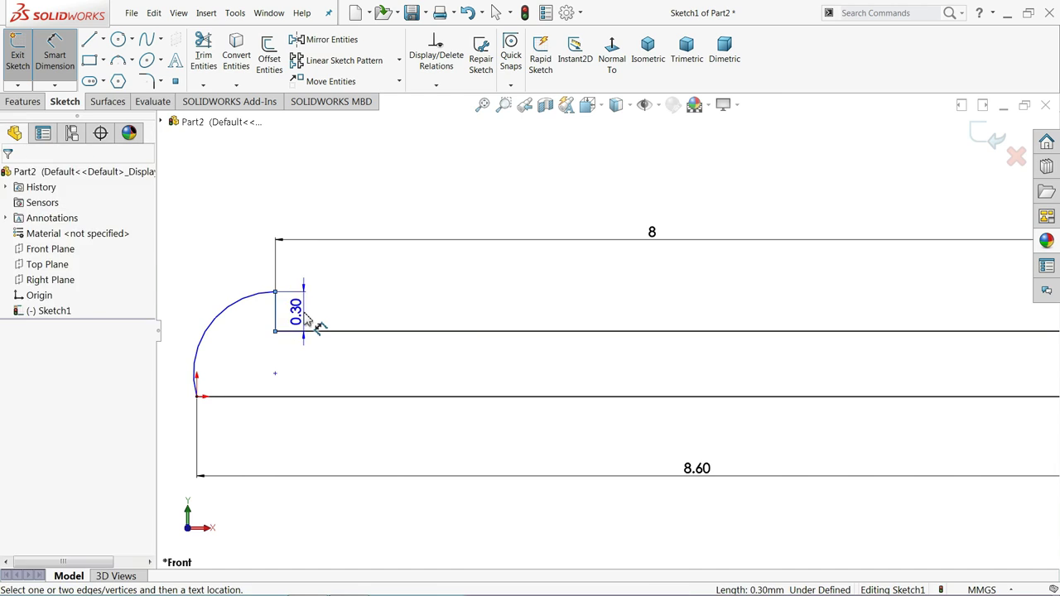
left_click(309, 321)
type("0.25")
left_click(237, 316)
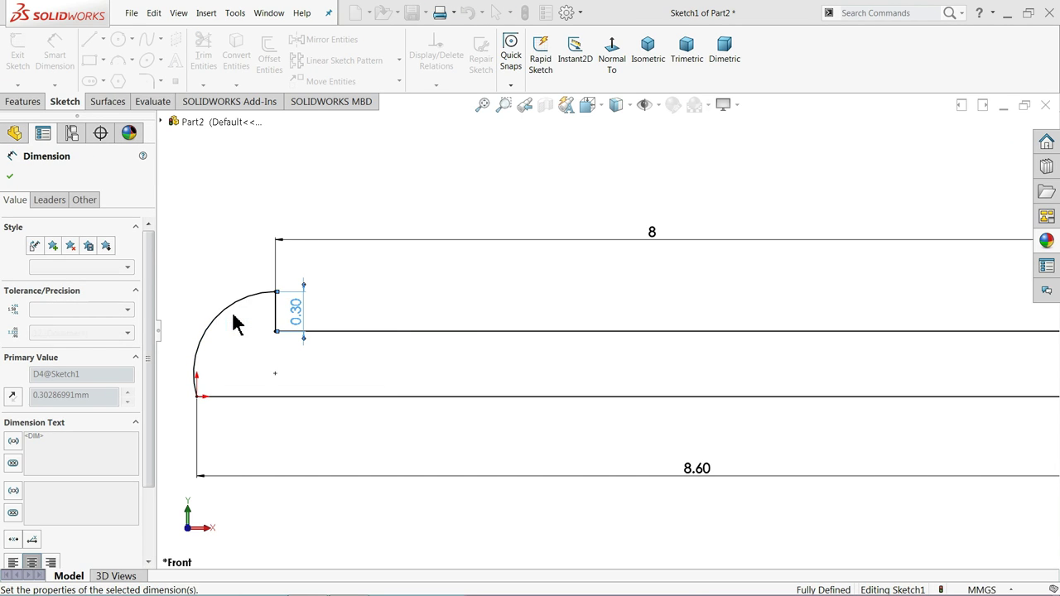
left_click(9, 176)
key("Escape")
Step: Place and inspect a sketch point below the short edge, then delete the old left arc
scroll(245, 321, "down", 2)
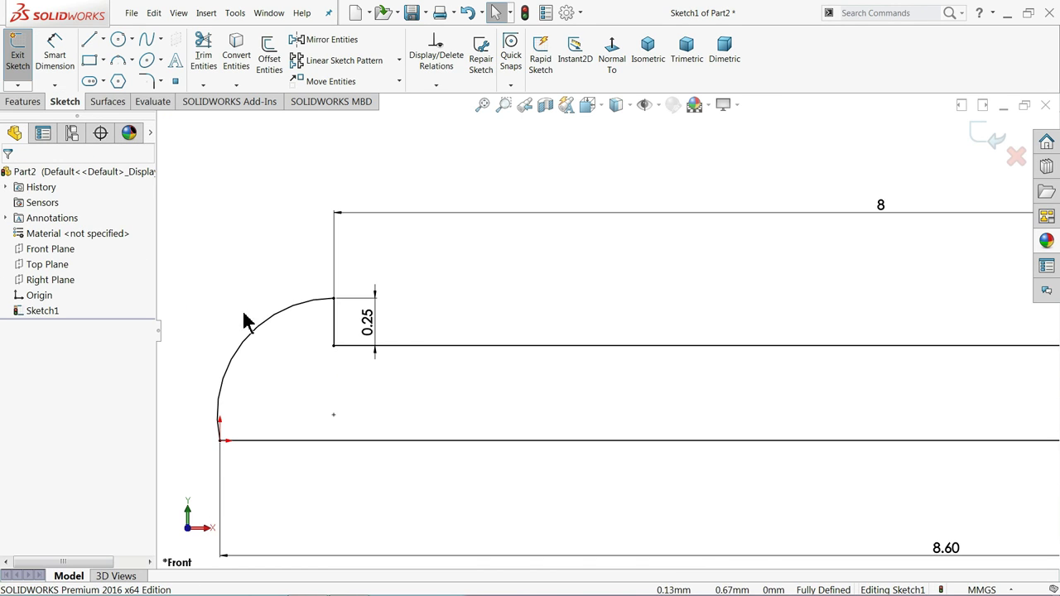
left_click(335, 417)
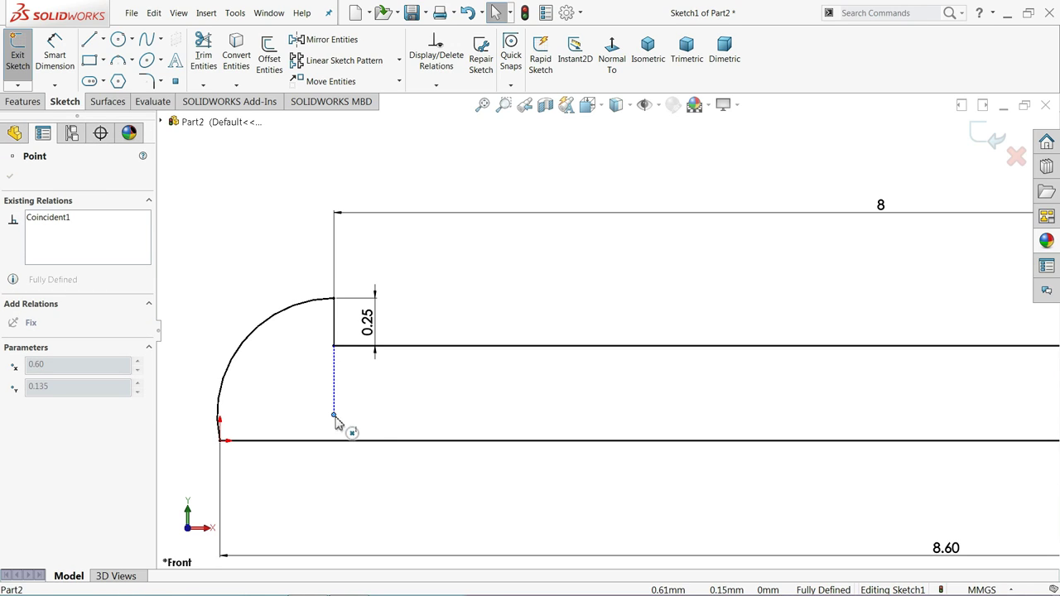
key("Escape")
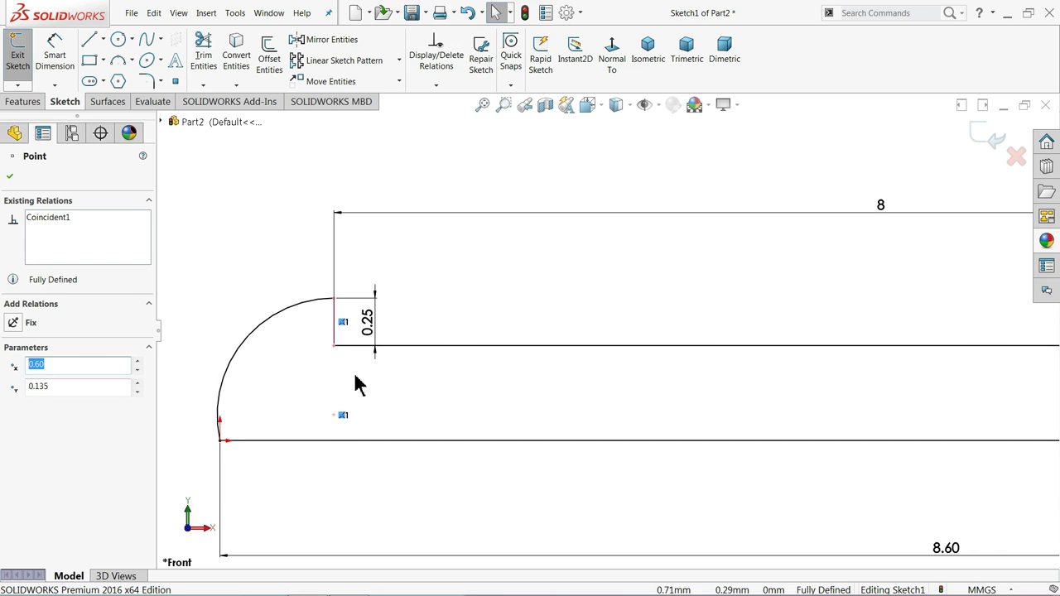
key("ctrl+z")
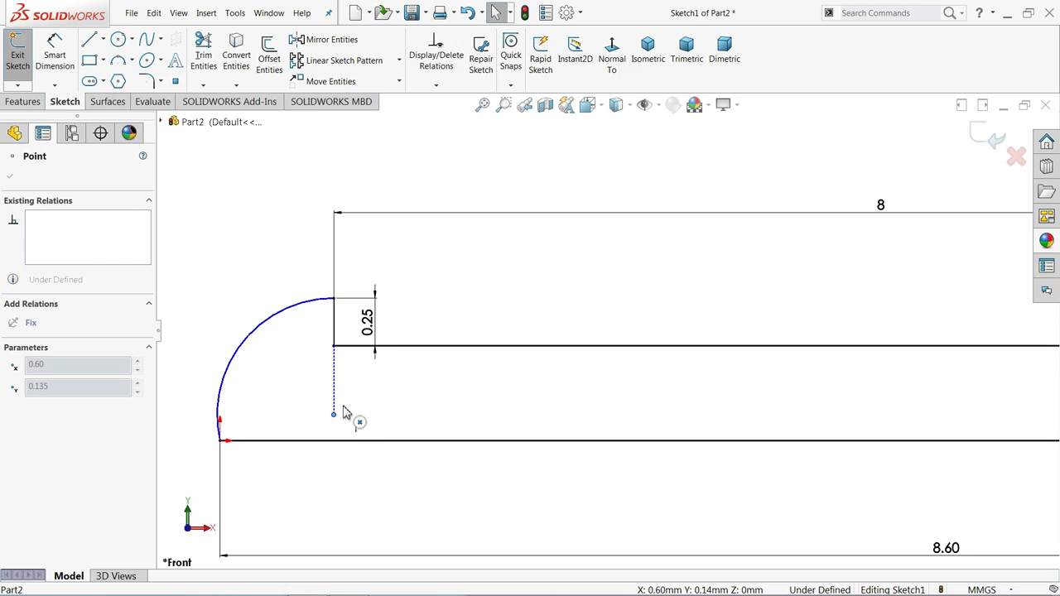
left_click(335, 412)
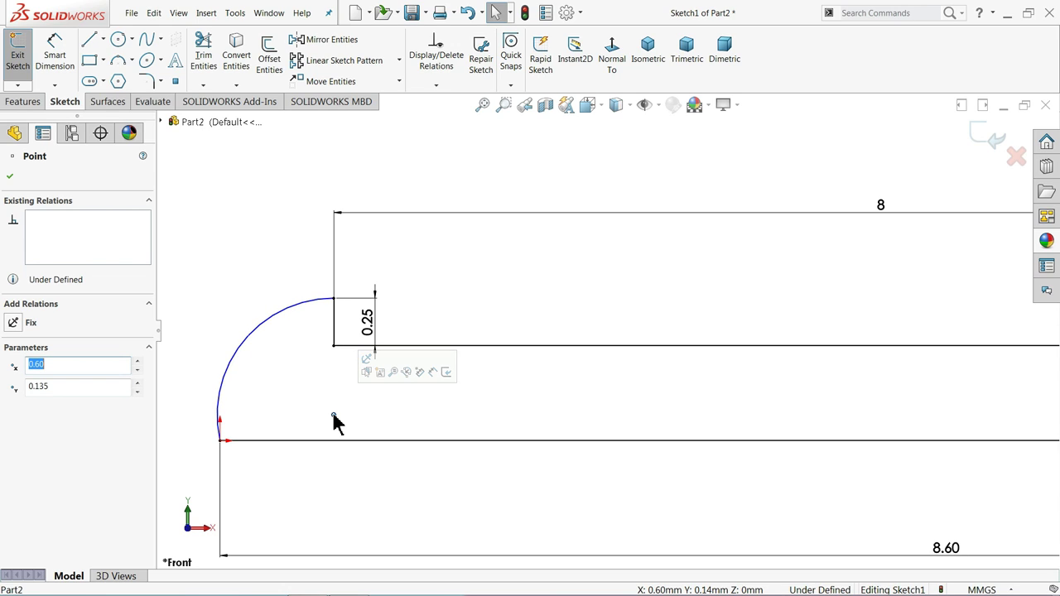
left_click(334, 419)
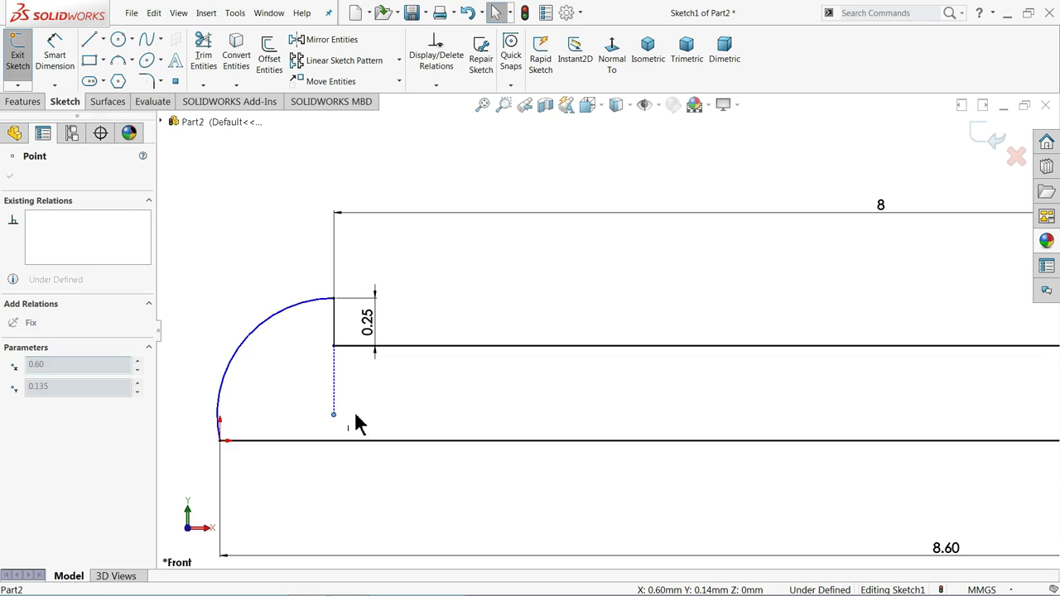
left_click(334, 421)
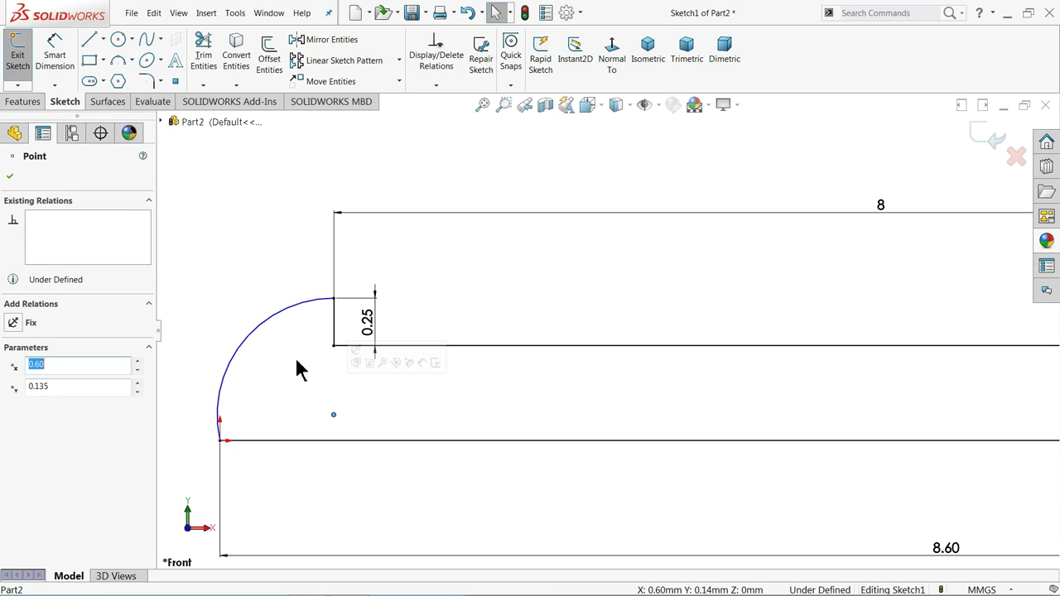
left_click(278, 323)
key("Delete")
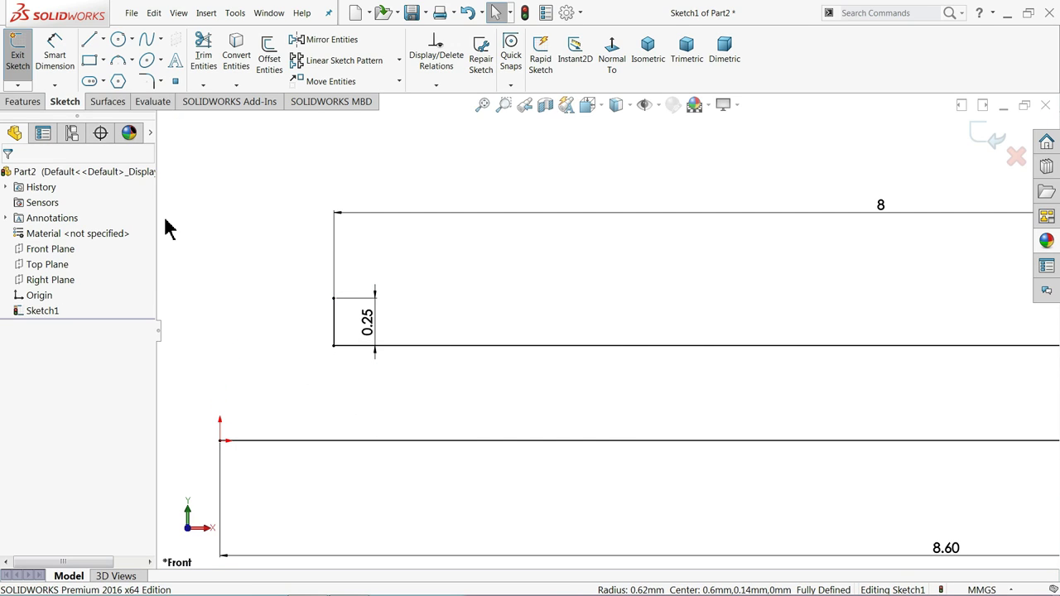
Step: Draw a 3 Point Arc from the short edge's top to the origin, bulging left
left_click(117, 60)
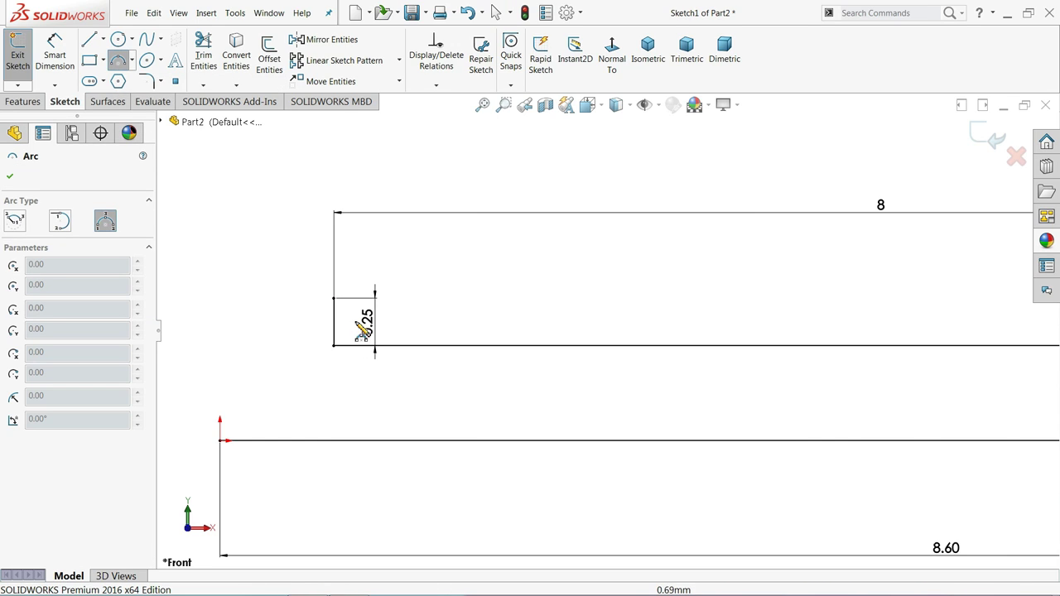
left_click(334, 299)
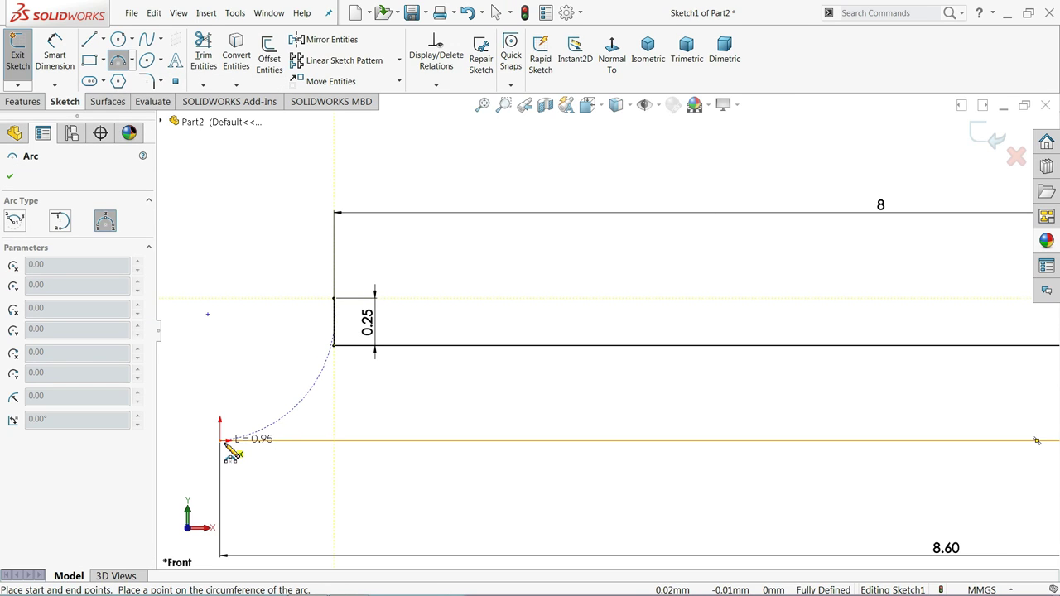
left_click(220, 441)
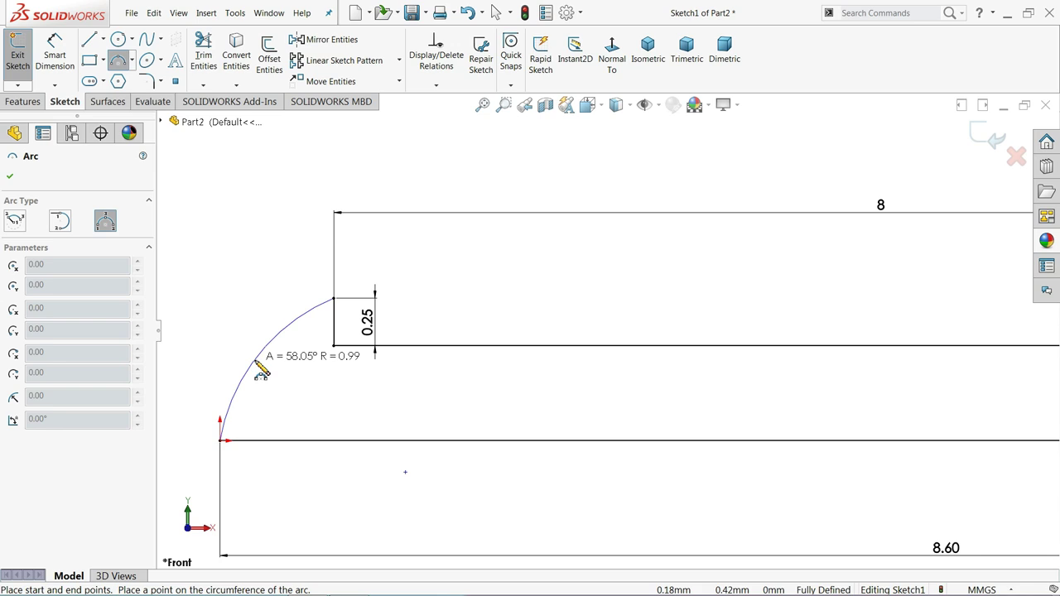
left_click(256, 362)
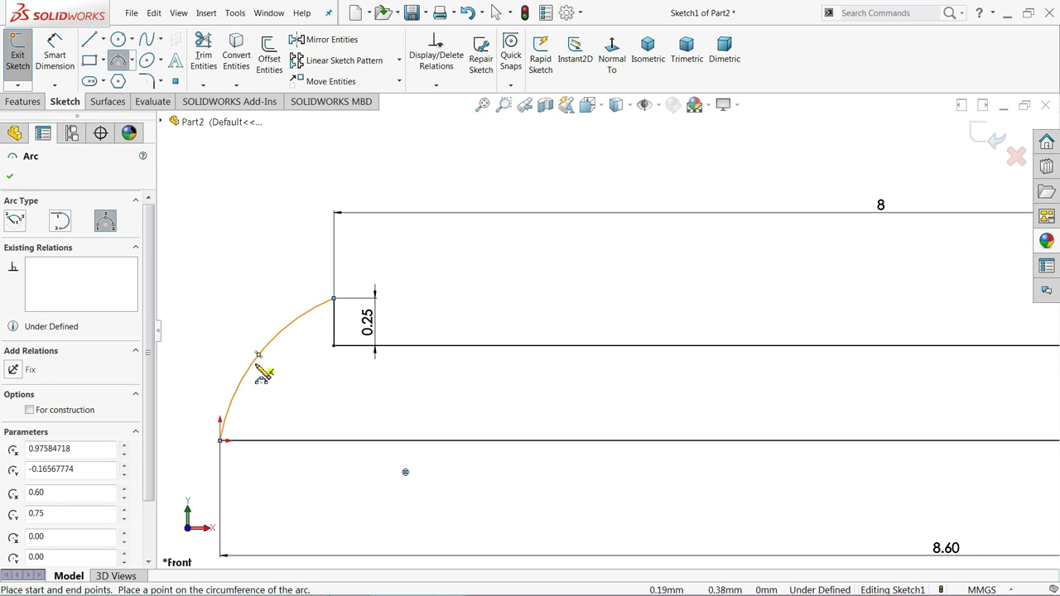
Step: Dimension the new arc's radius to 1
left_click(50, 59)
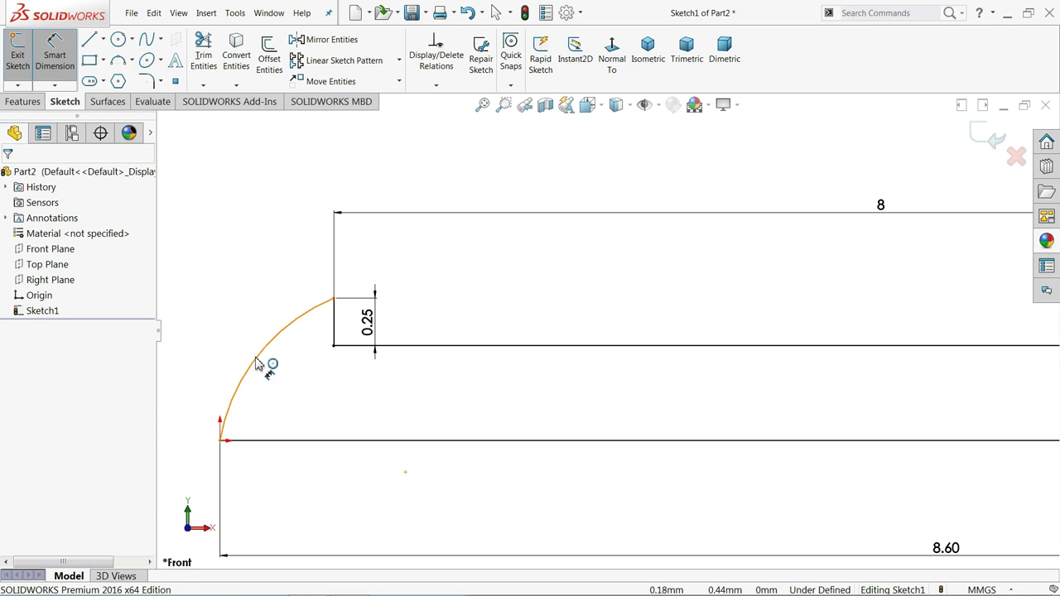
left_click(257, 359)
type("1")
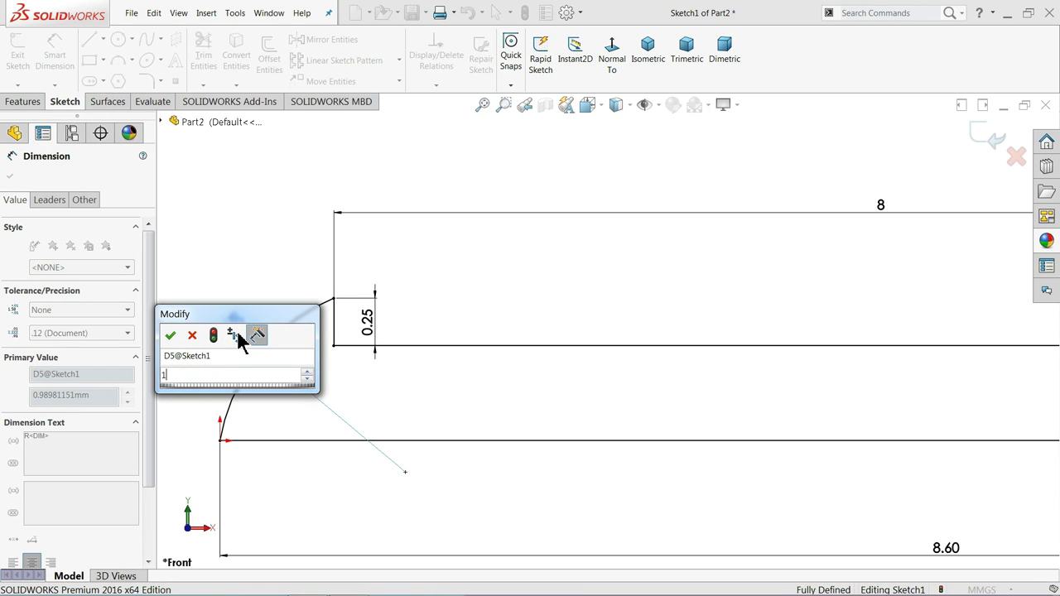
key("Return")
left_click(10, 175)
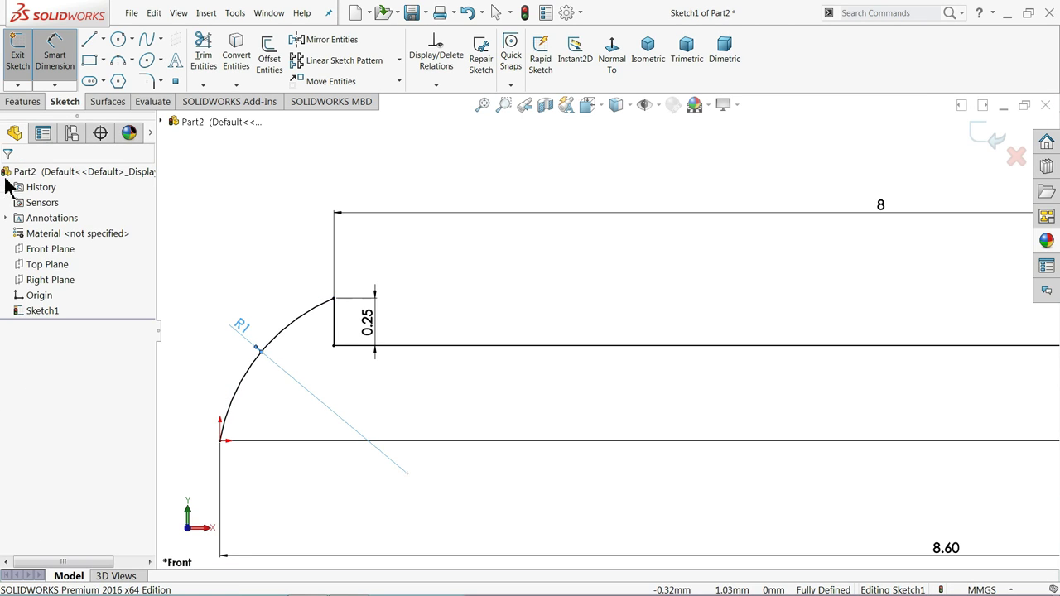
scroll(411, 270, "up", 2)
scroll(467, 359, "up", 2)
scroll(802, 355, "up", 1)
scroll(802, 354, "down", 2)
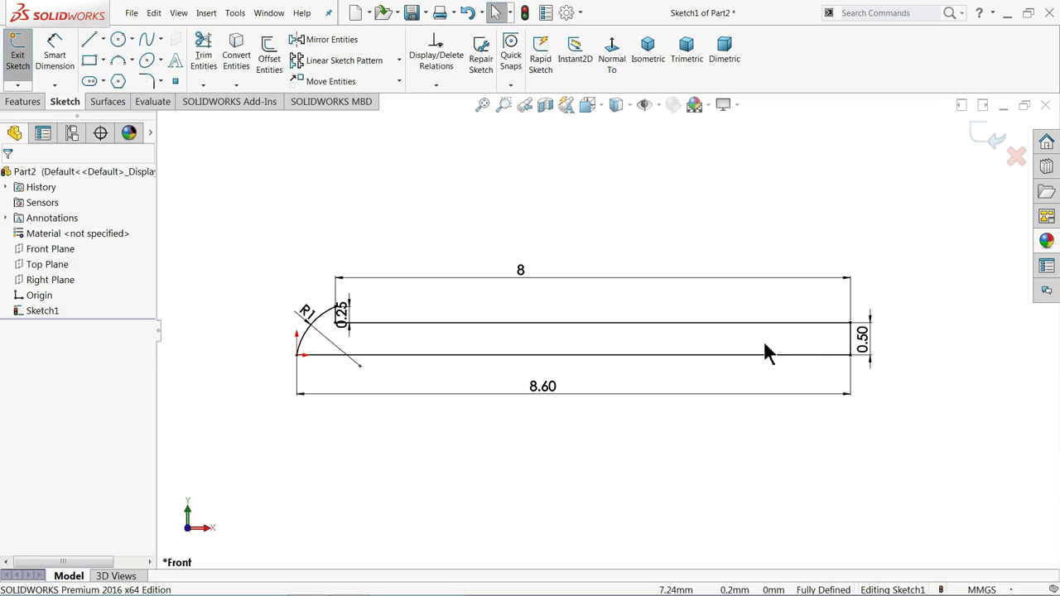
scroll(764, 350, "down", 2)
Step: Exit the sketch and revolve it 360° about Line1 into a round-headed shank
left_click(988, 137)
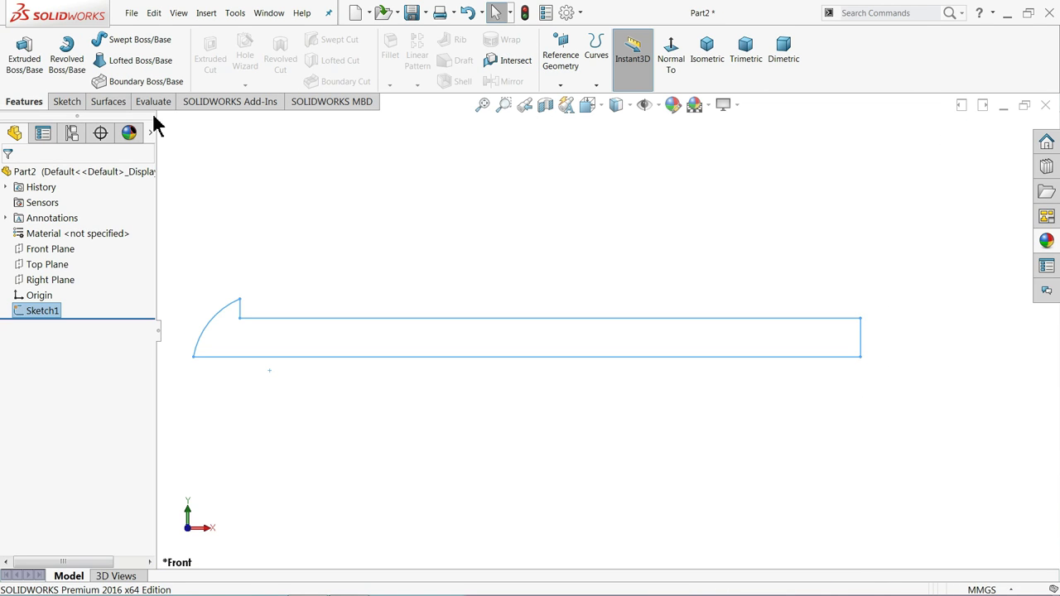
left_click(66, 64)
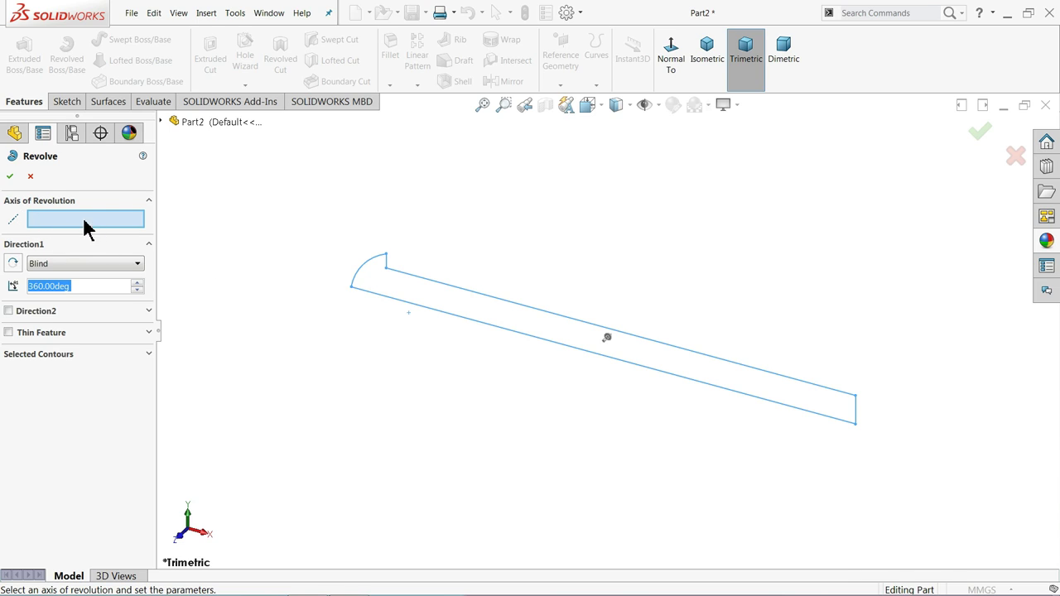
left_click(507, 338)
scroll(650, 352, "down", 3)
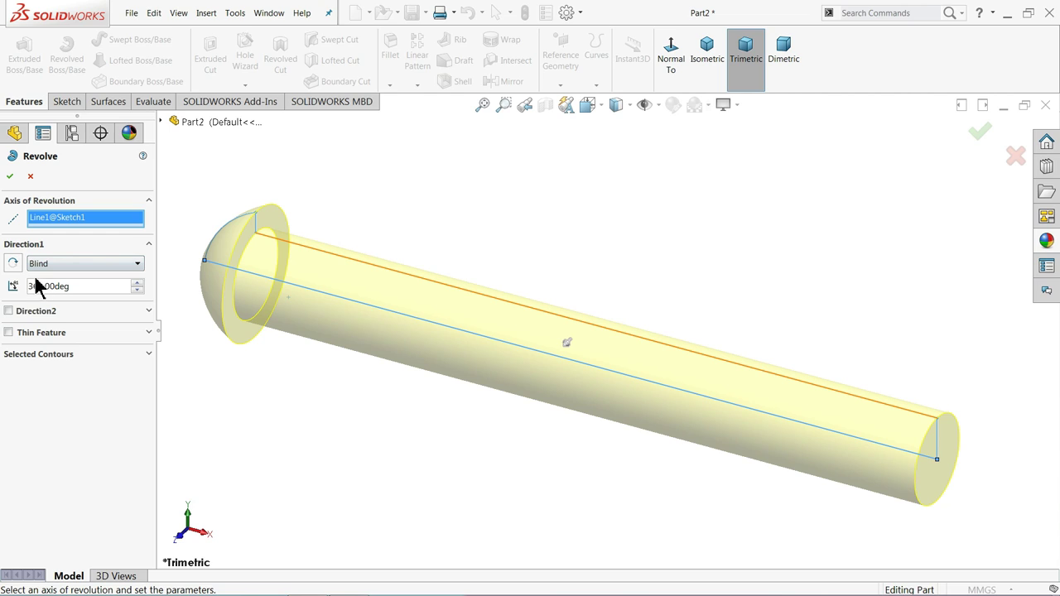
left_click(11, 178)
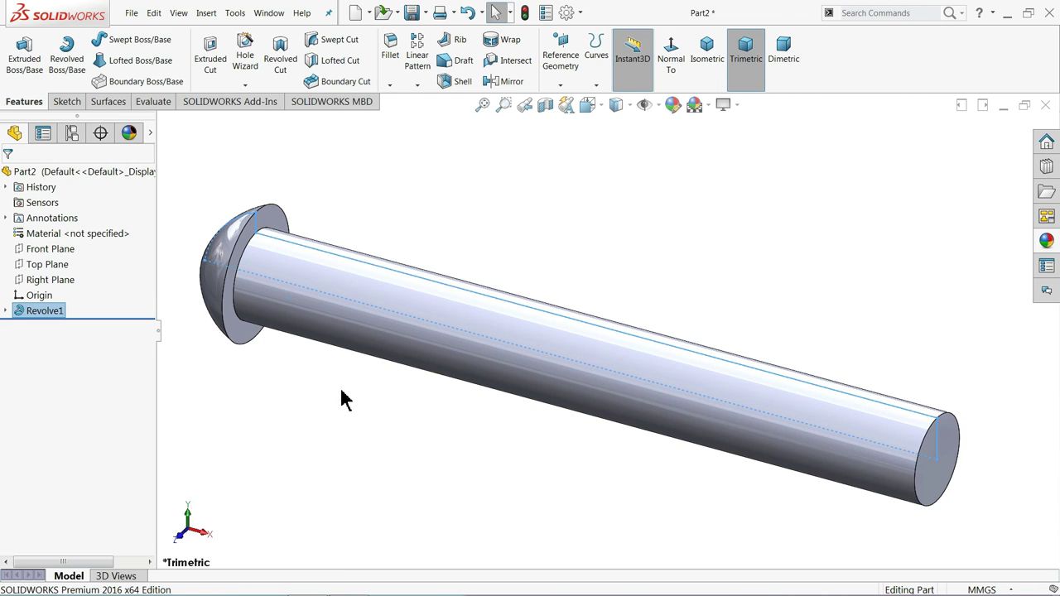
mouse_move(339, 390)
middle_mouse_down()
mouse_move(412, 403)
mouse_move(347, 379)
middle_mouse_up()
Step: Deselect the revolved pin and open the Insert > Features menu
left_click(395, 229)
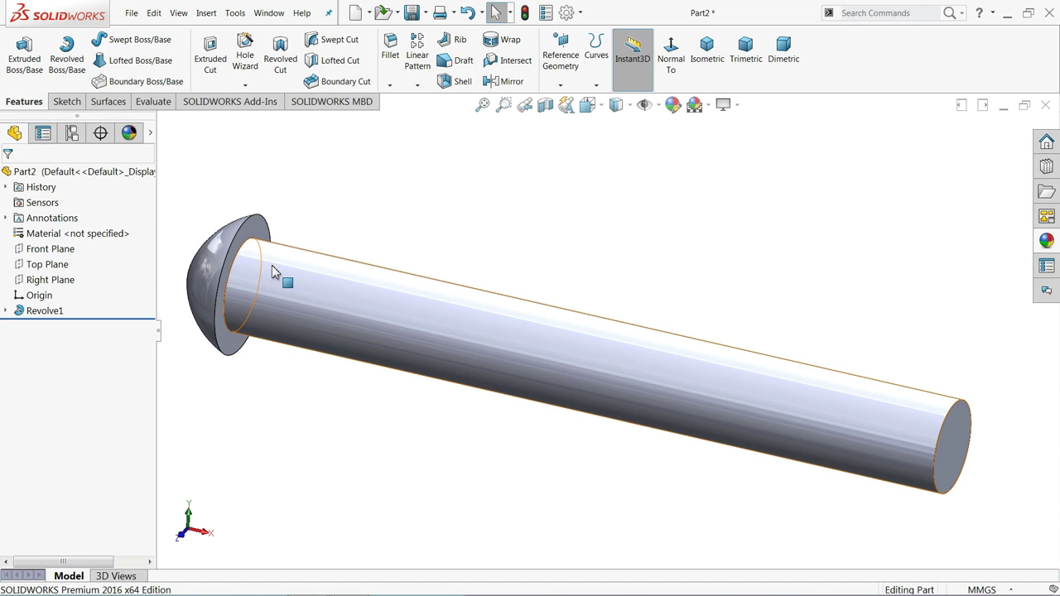
left_click(202, 15)
mouse_move(229, 66)
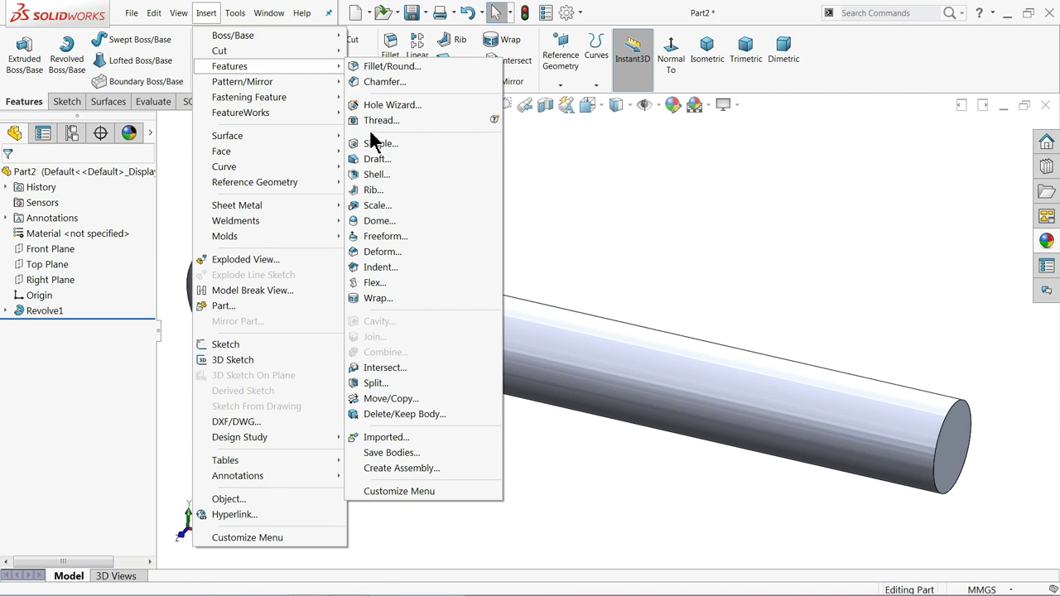
Step: Start a Metric Die M1.2x0.25 thread from the shaft's circular edge beside the head
left_click(378, 121)
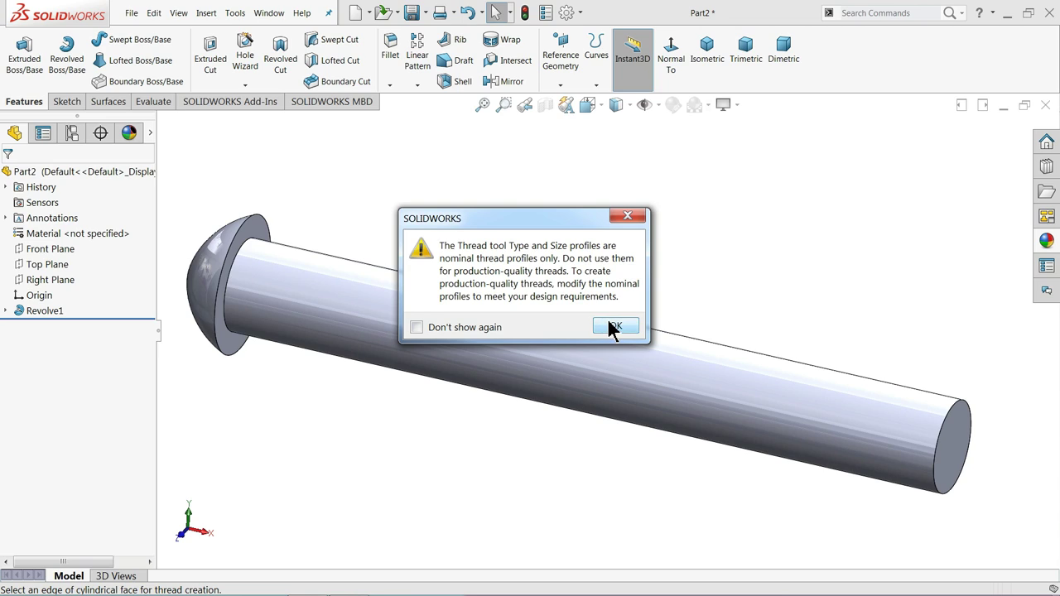
left_click(613, 329)
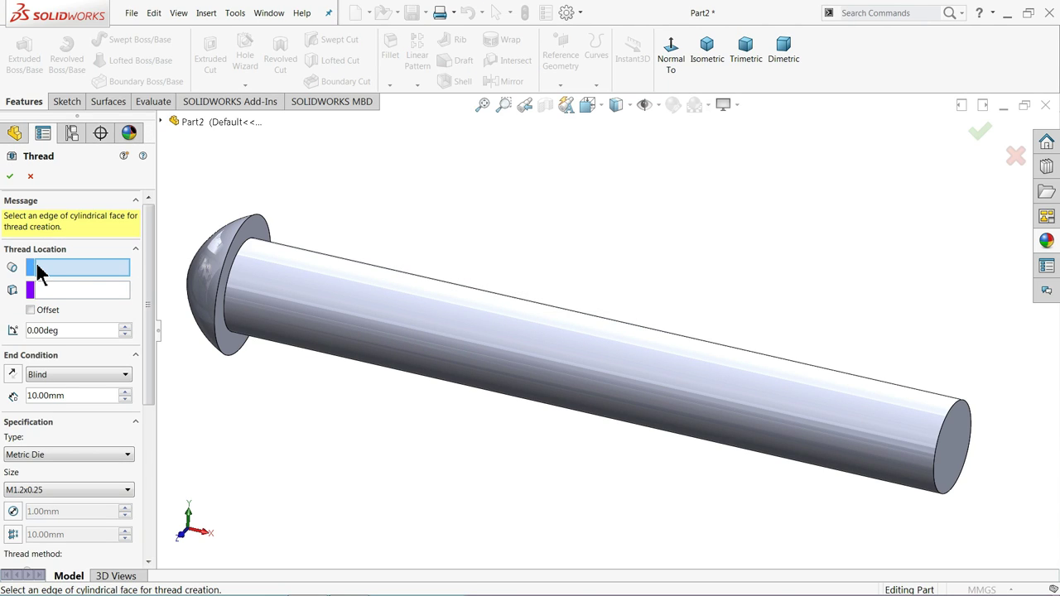
scroll(266, 277, "down", 2)
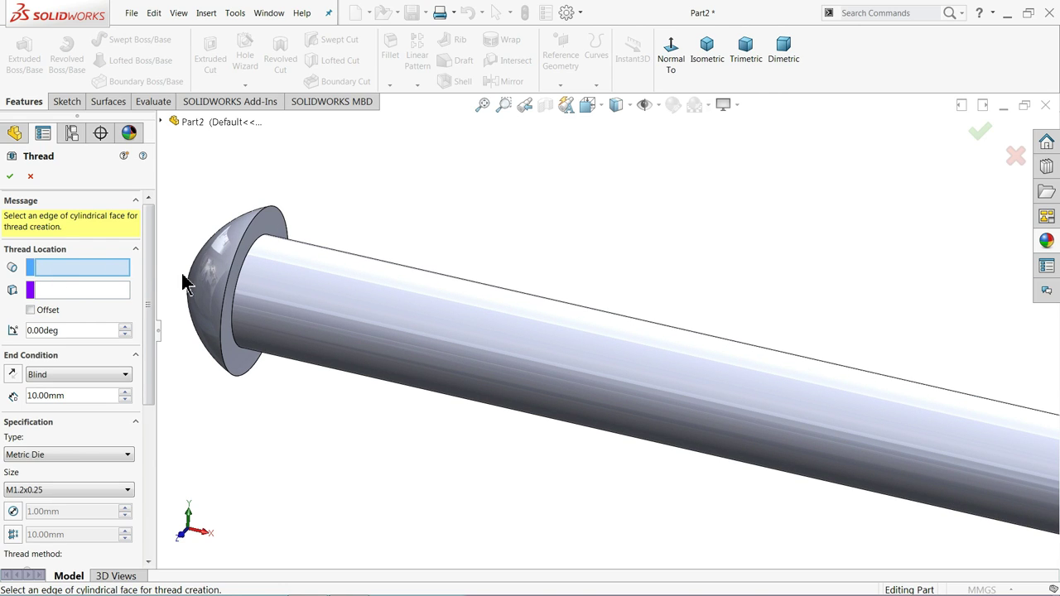
left_click(246, 262)
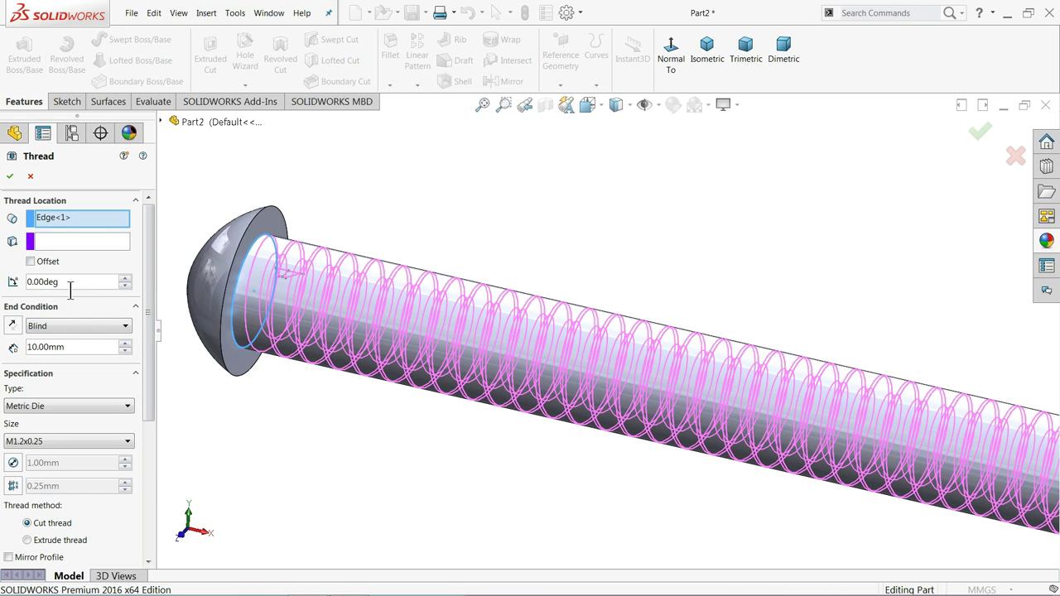
left_click_drag(151, 315, 153, 359)
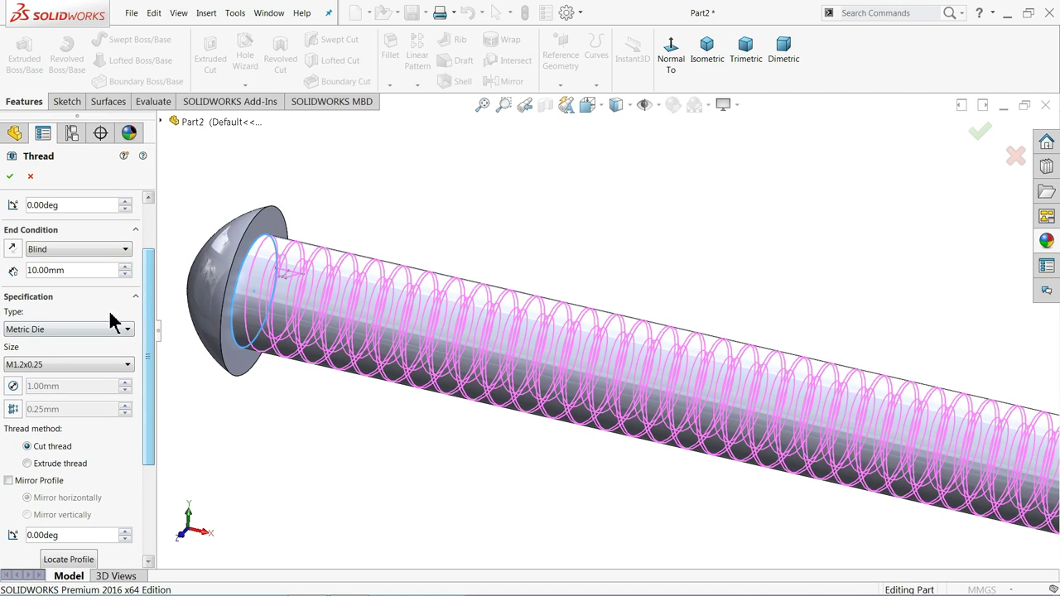
Step: Make the thread run Up To Selection, ending at the shaft's end face
left_click(40, 248)
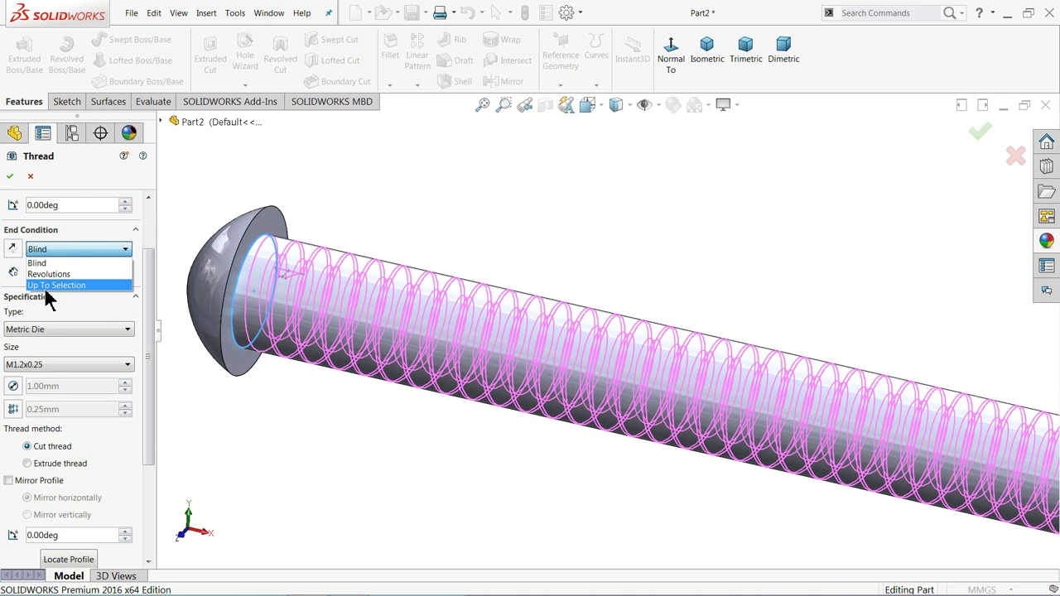
left_click(46, 286)
scroll(599, 386, "up", 3)
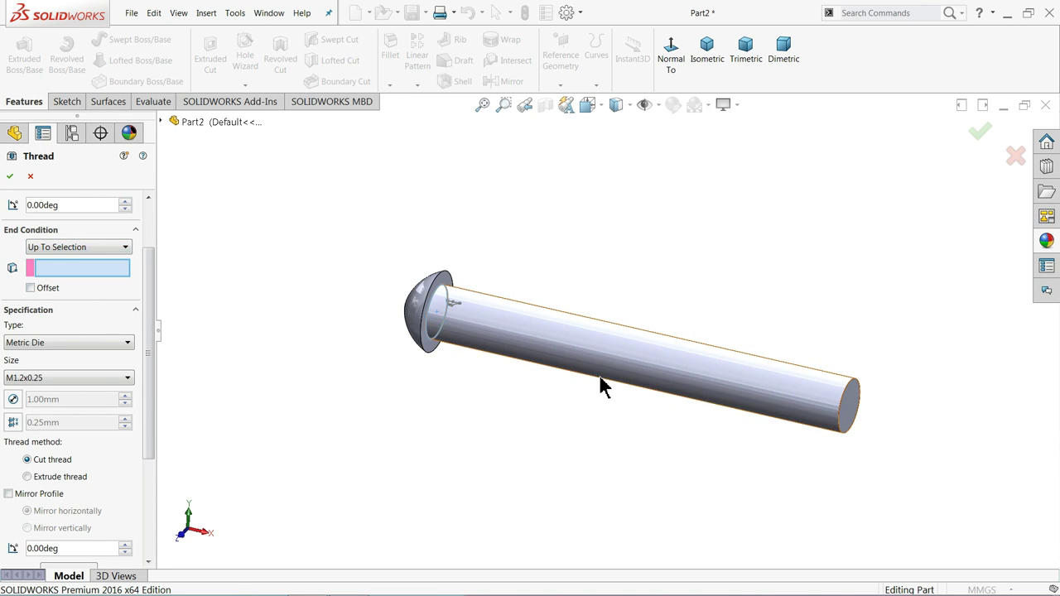
left_click(846, 414)
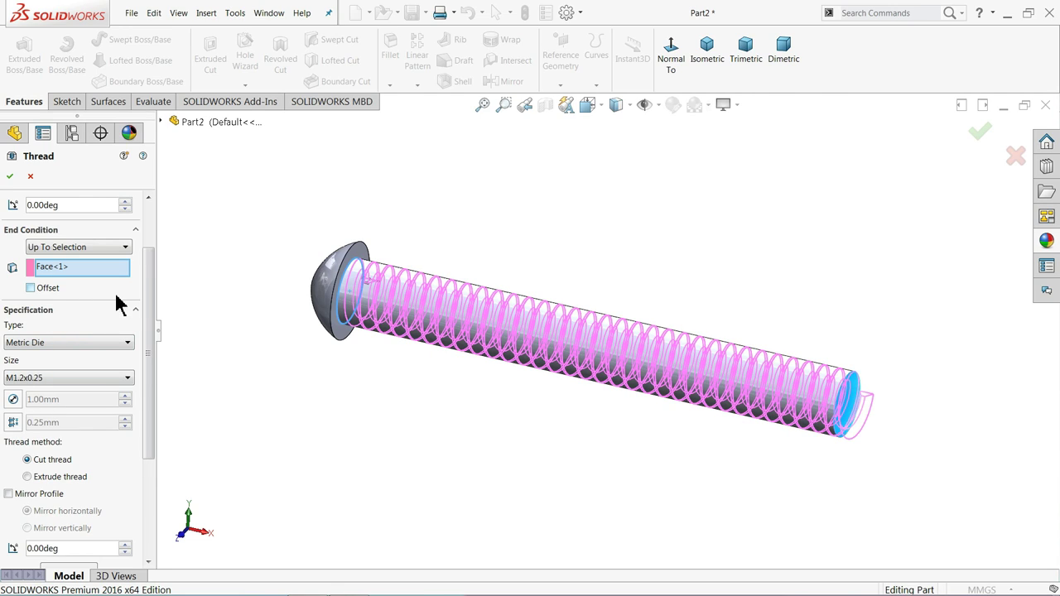
Step: Keep Metric Die M1.2x0.25 with a right-hand direction and create Thread1
left_click(62, 344)
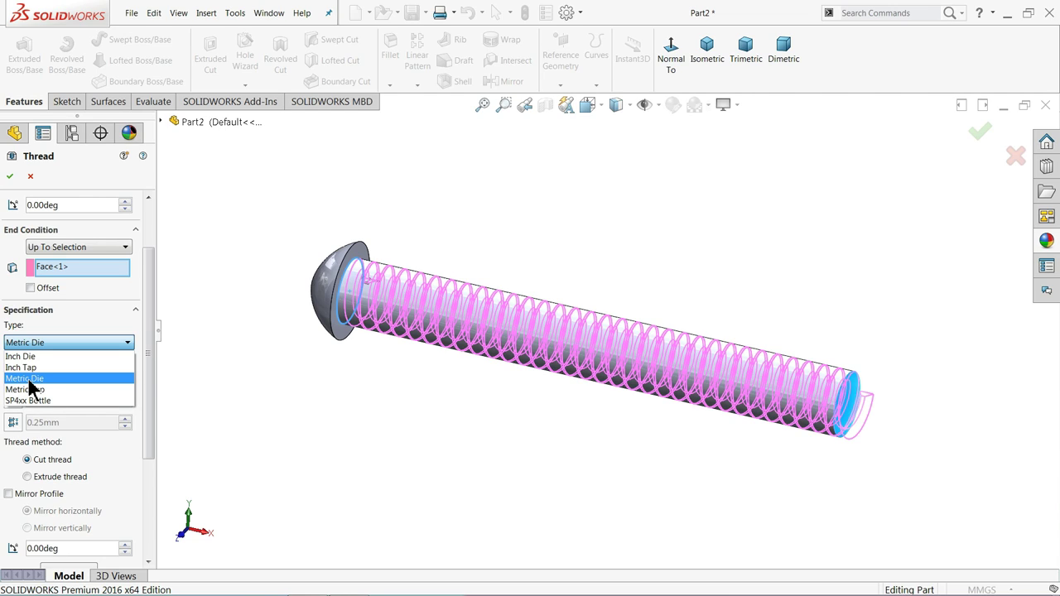
left_click(37, 382)
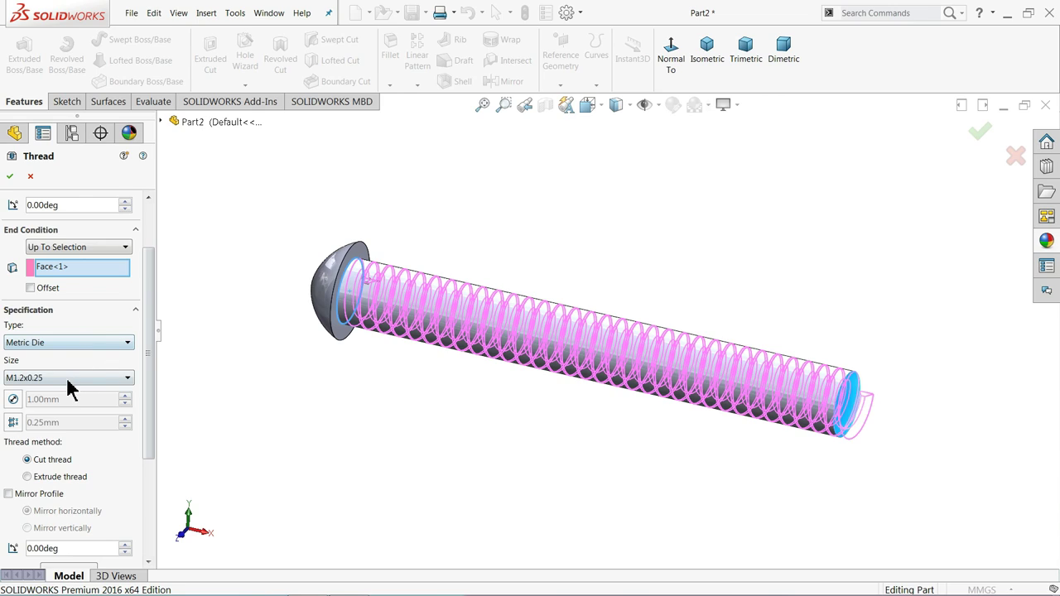
left_click(63, 381)
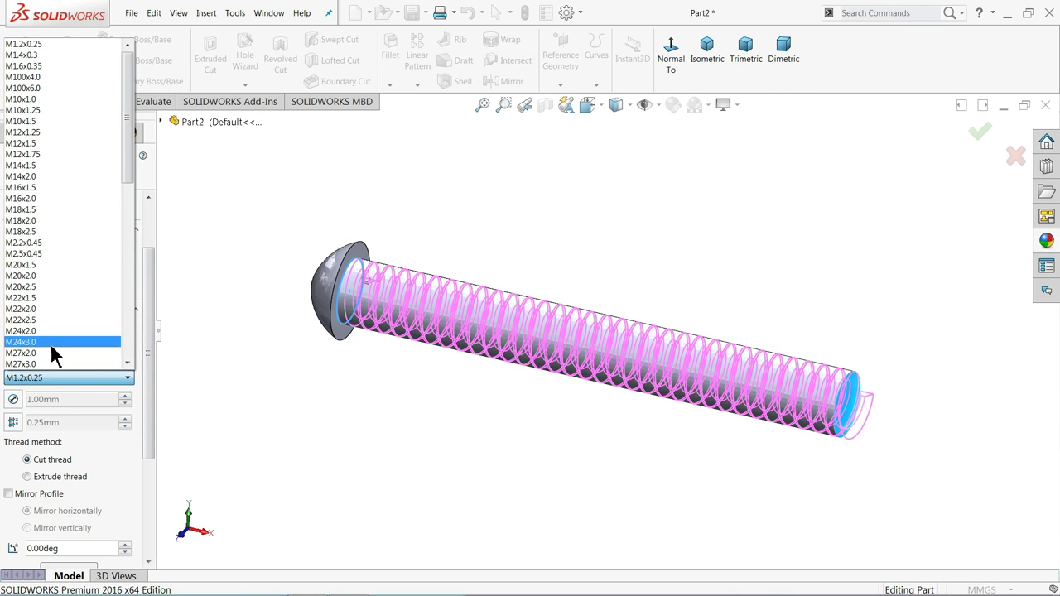
left_click(53, 381)
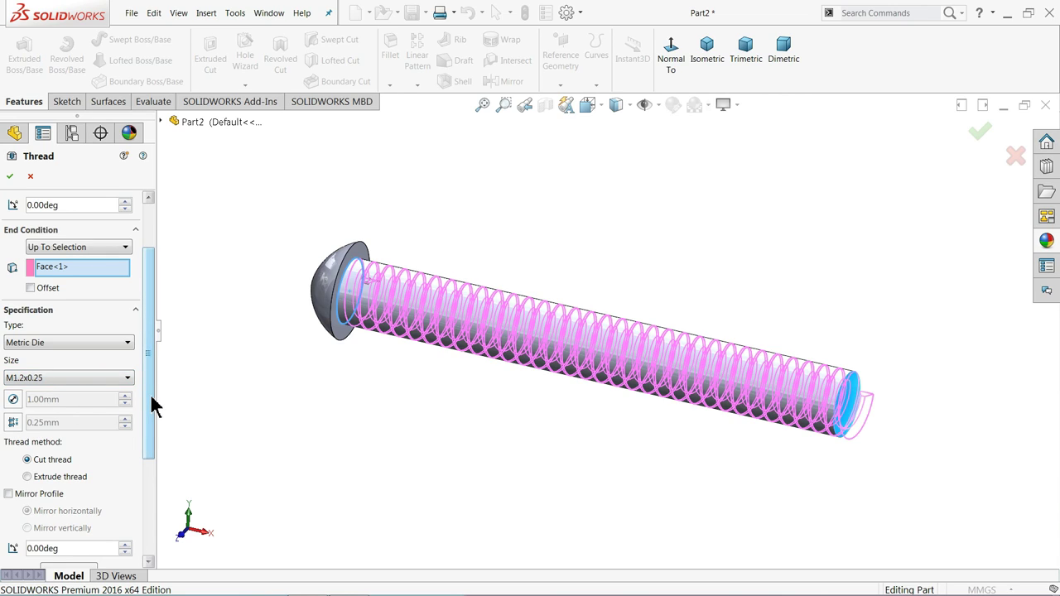
left_click_drag(152, 402, 149, 450)
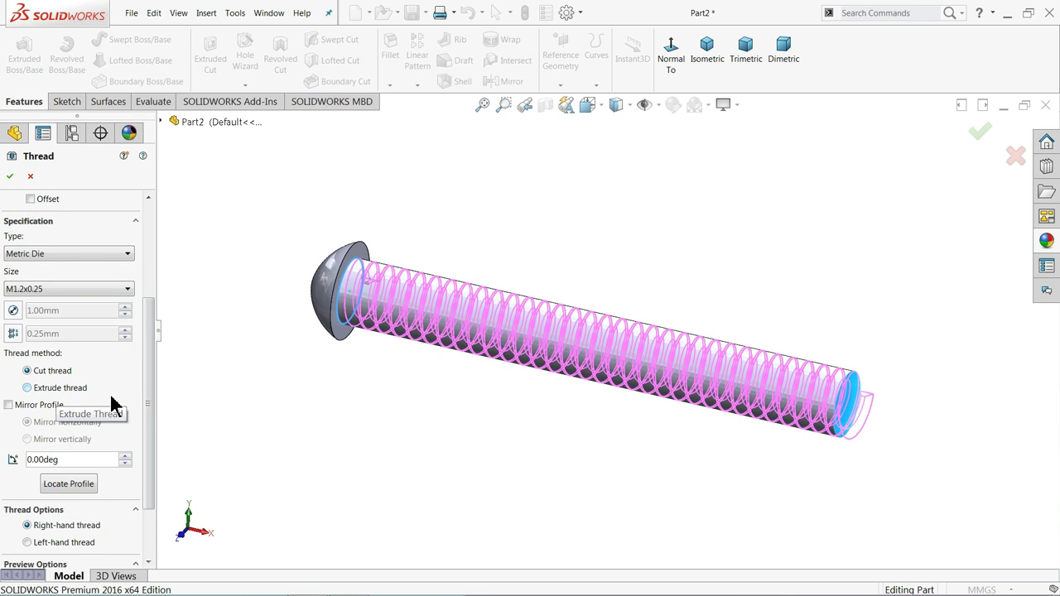
left_click_drag(149, 382, 143, 444)
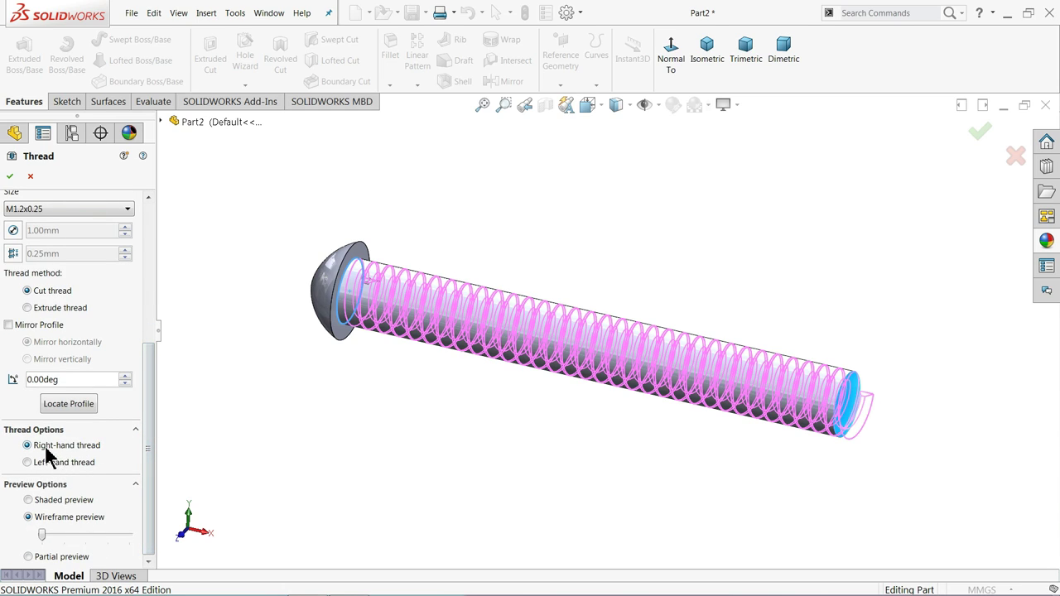
left_click(29, 465)
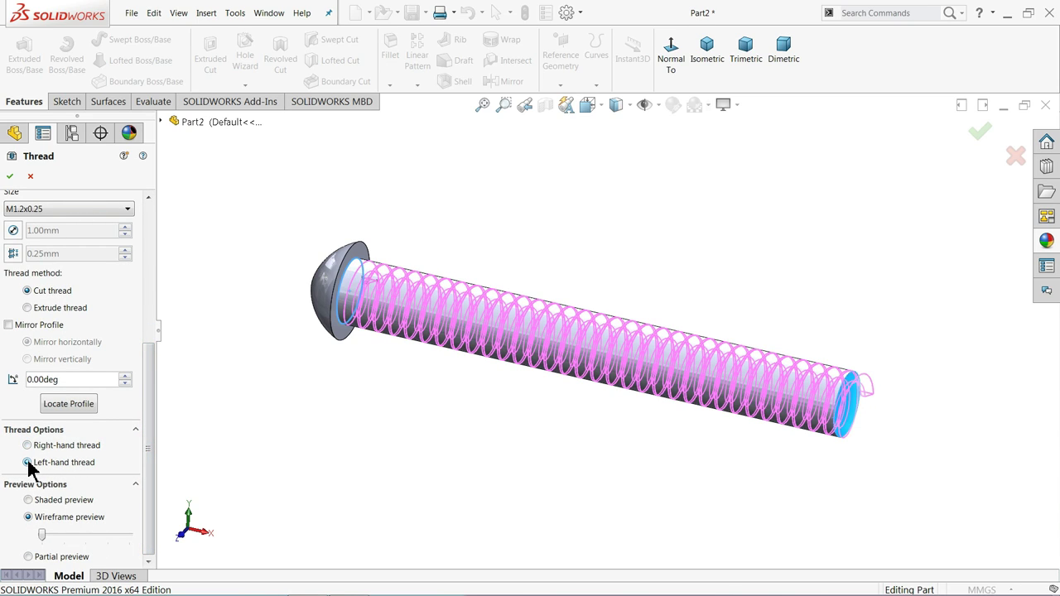
left_click(28, 446)
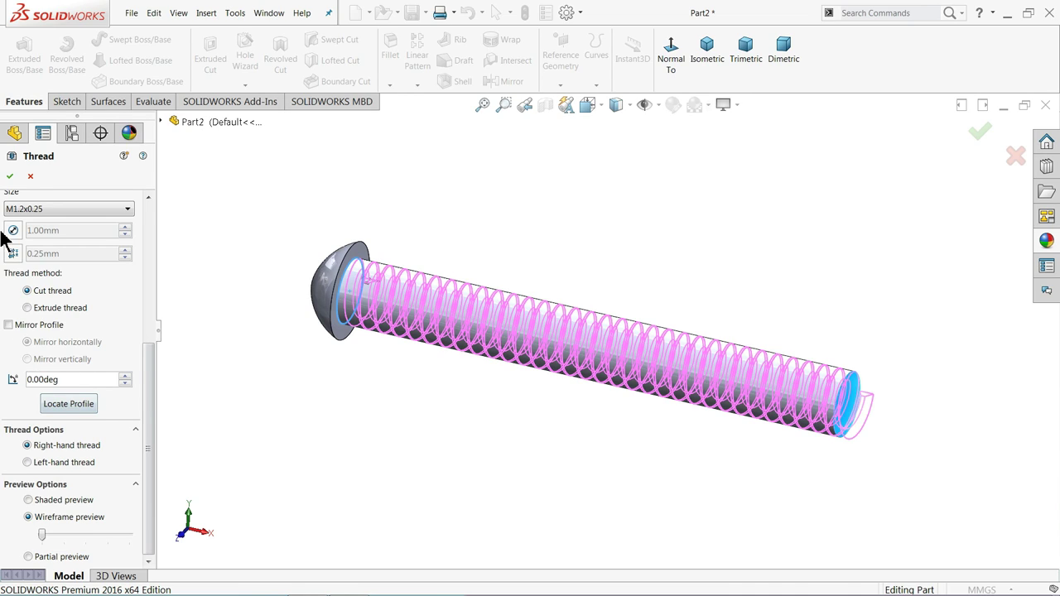
left_click(12, 178)
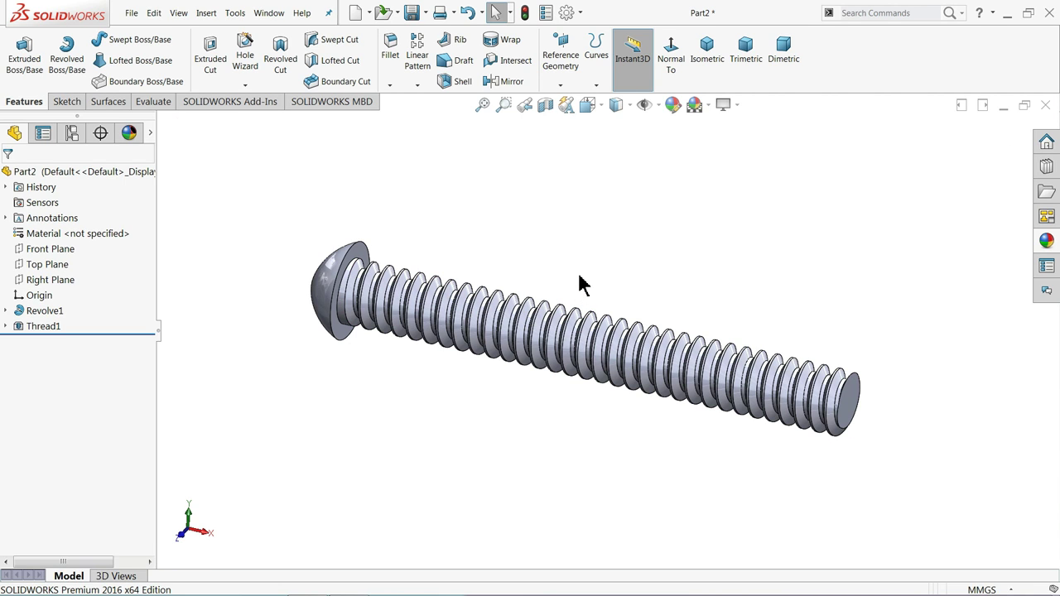
Step: Give the whole bolt a light grey colour from the Metal > Steel appearance palette
scroll(560, 304, "down", 2)
mouse_move(534, 338)
middle_mouse_down()
mouse_move(523, 333)
mouse_move(524, 352)
middle_mouse_up()
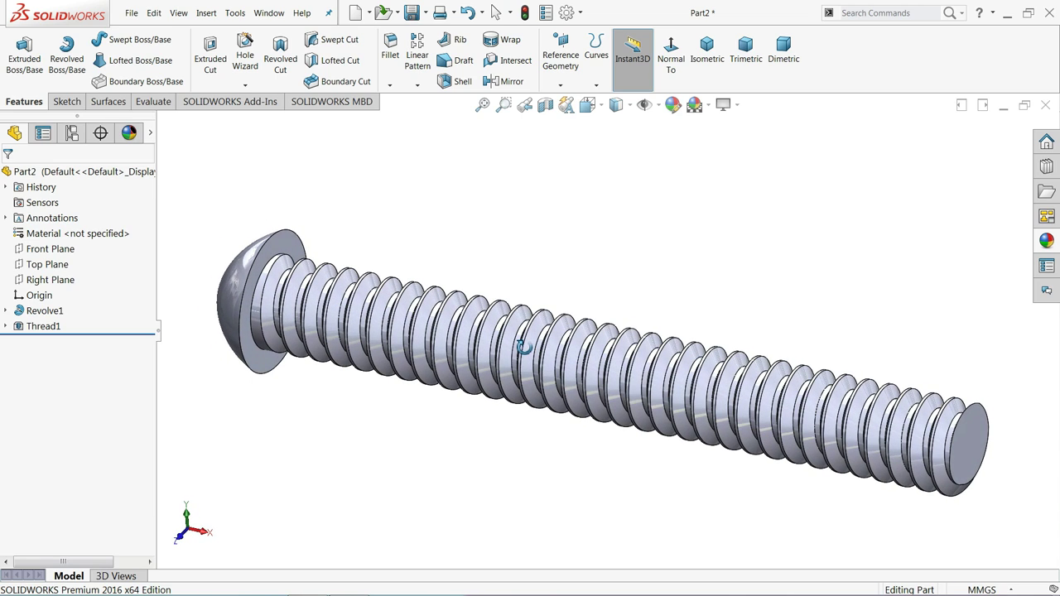
left_click(130, 171)
left_click(674, 103)
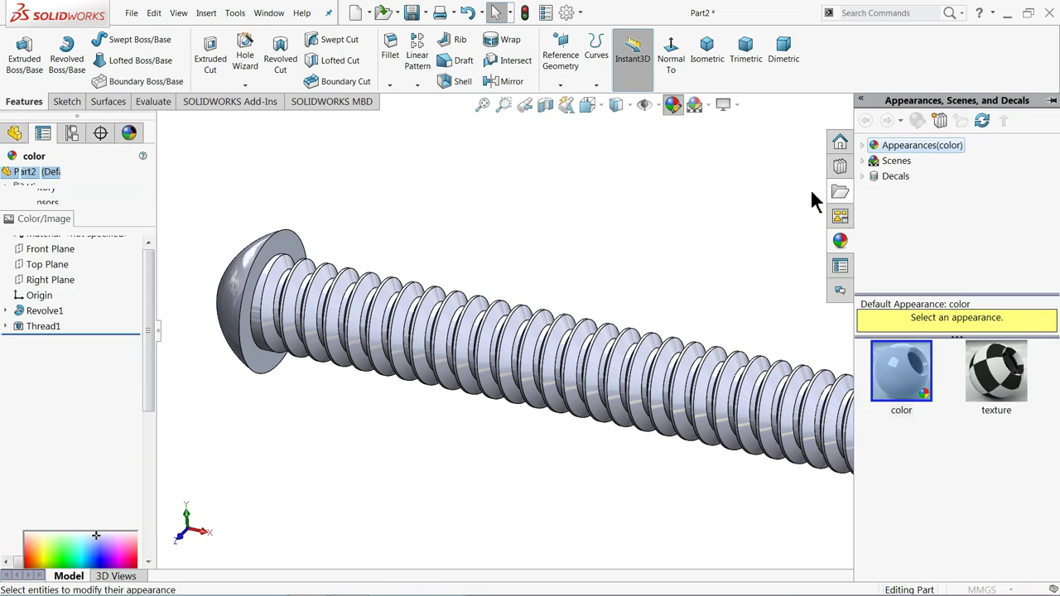
left_click(862, 148)
left_click(879, 177)
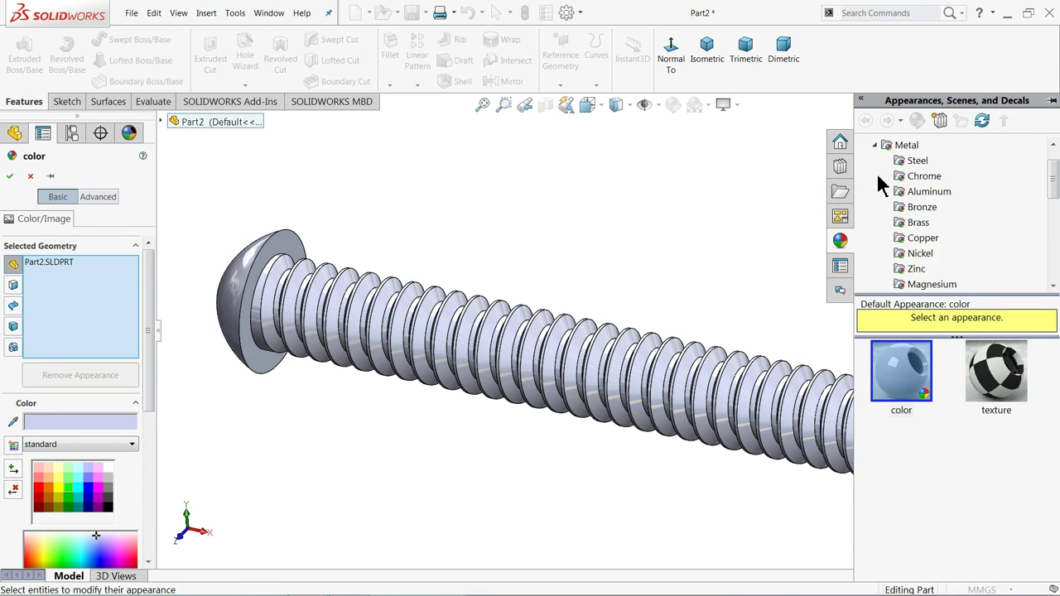
left_click(911, 163)
mouse_move(996, 373)
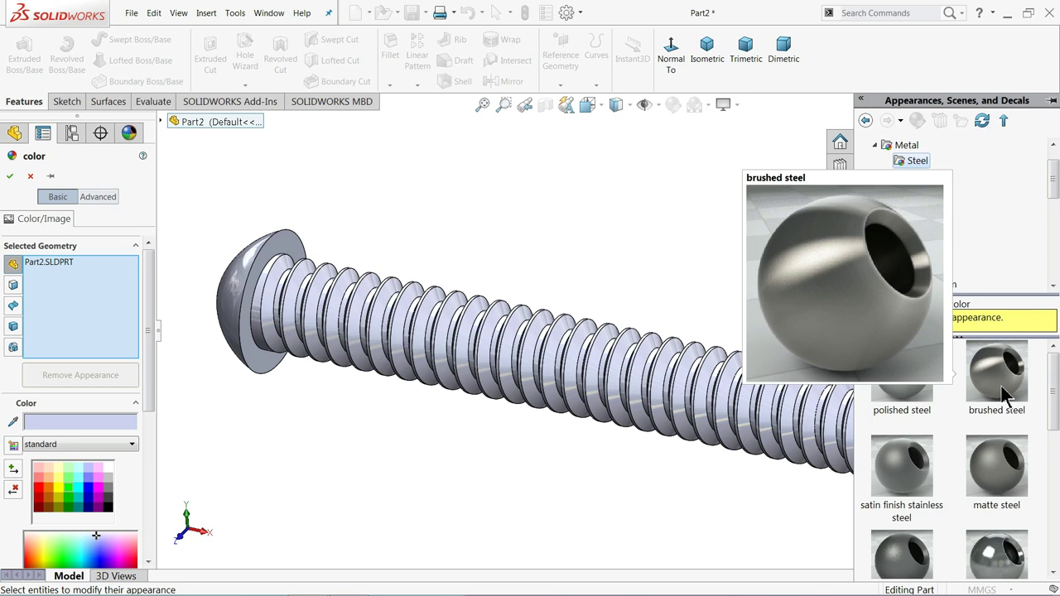
left_click(109, 489)
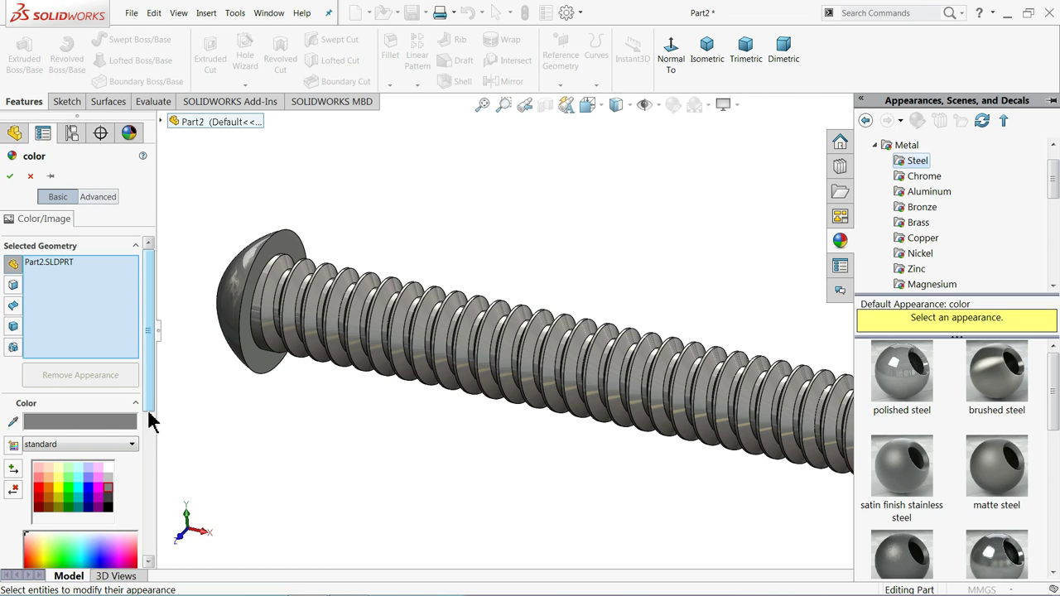
left_click(107, 480)
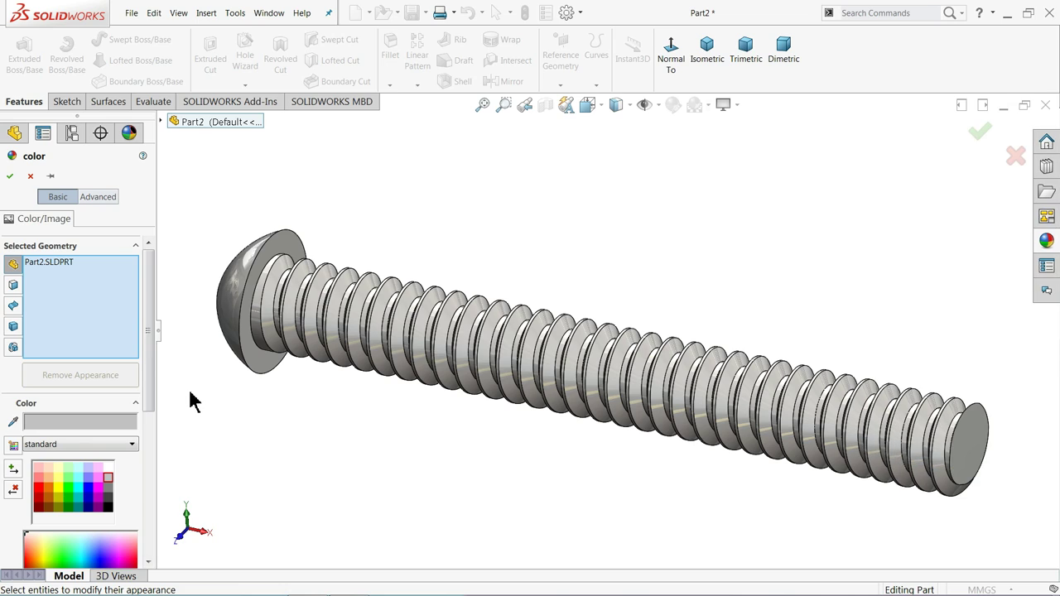
Step: Confirm the grey colour, save the screw as '7.Adjustment screw' with rebuild, and start a new part
left_click(12, 176)
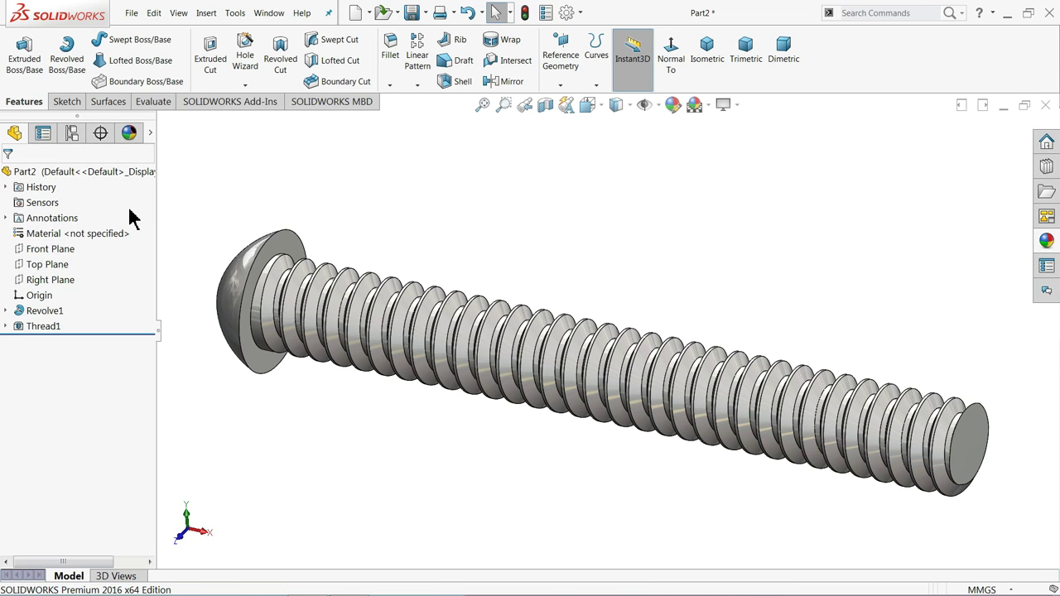
left_click(412, 15)
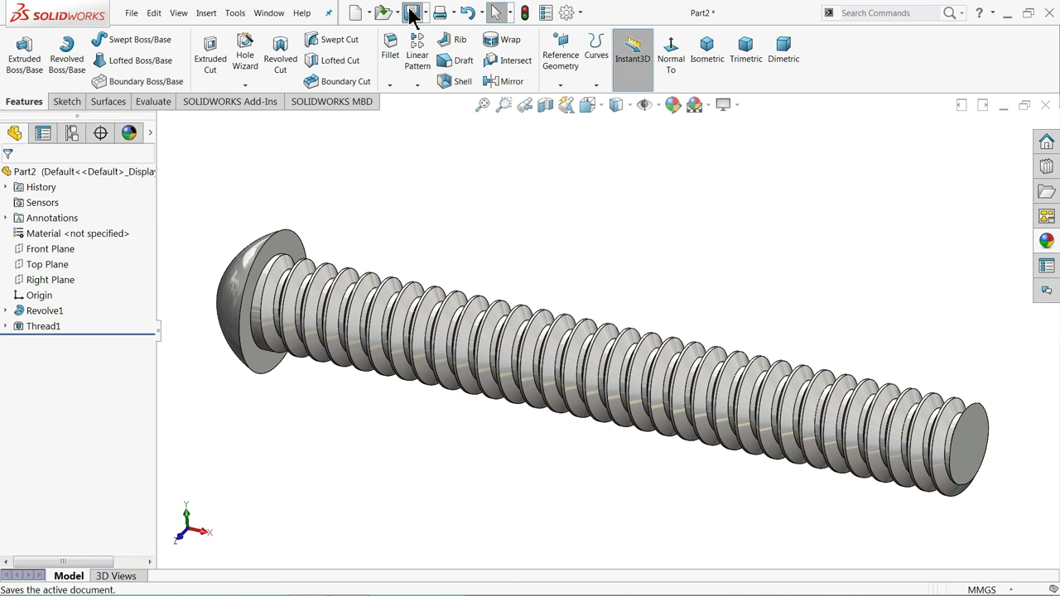
type("7.Adjustment screw")
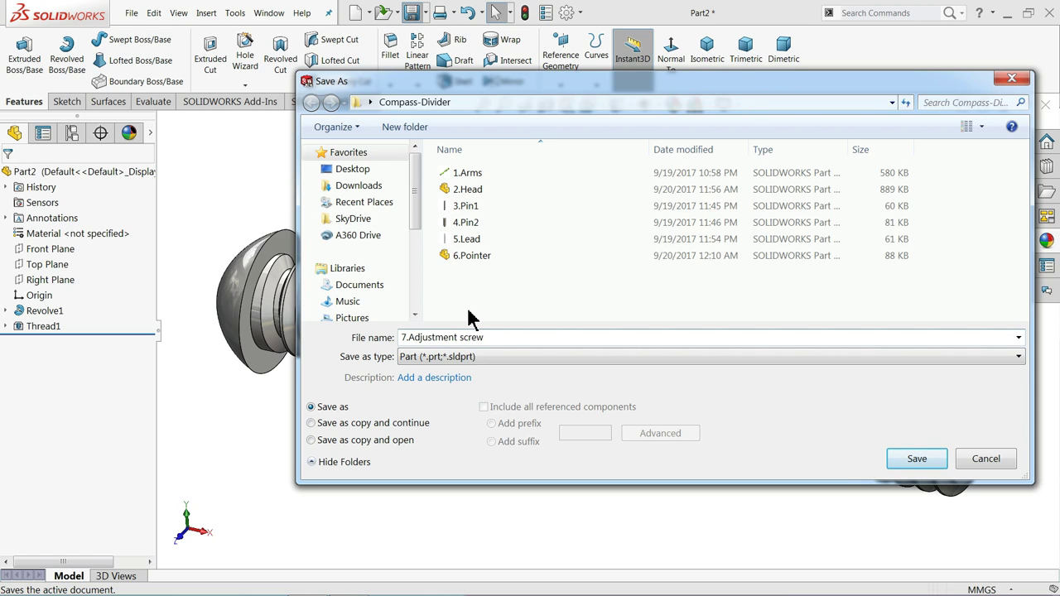
left_click(907, 460)
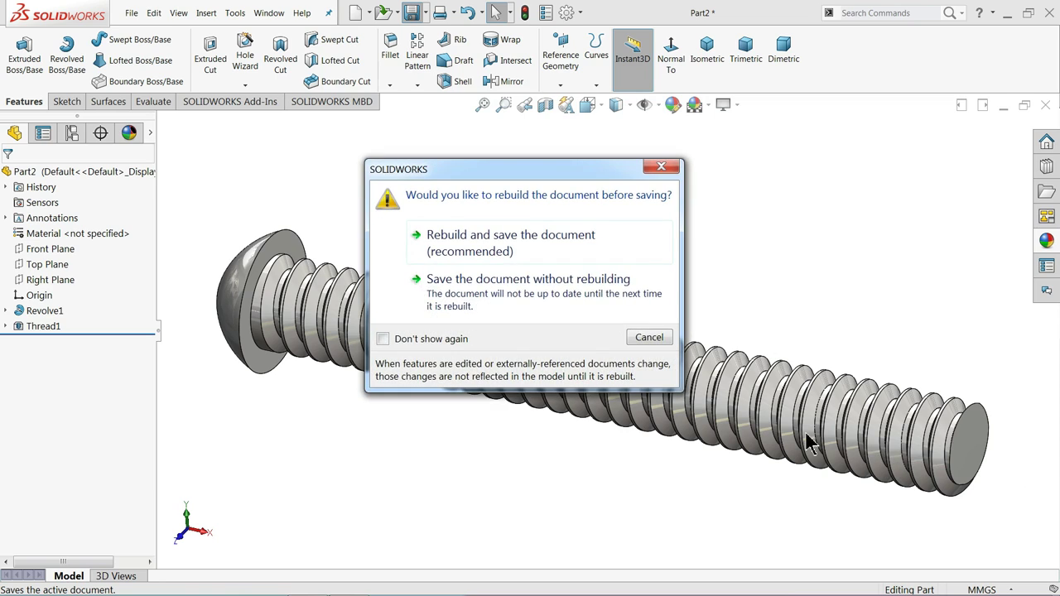
left_click(601, 249)
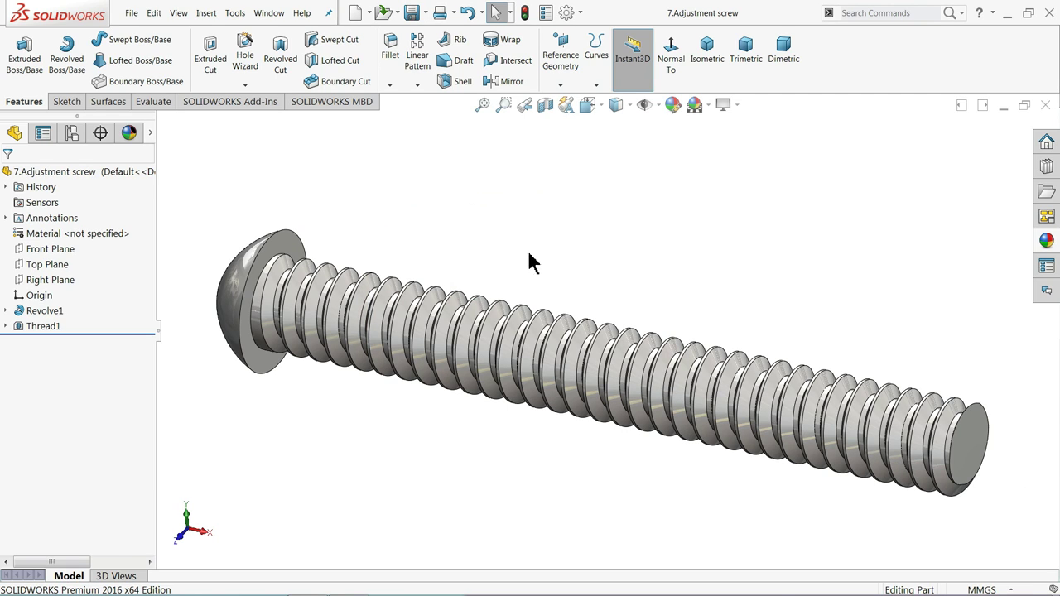
mouse_move(530, 263)
middle_mouse_down()
mouse_move(516, 279)
mouse_move(530, 260)
mouse_move(466, 225)
mouse_move(492, 238)
middle_mouse_up()
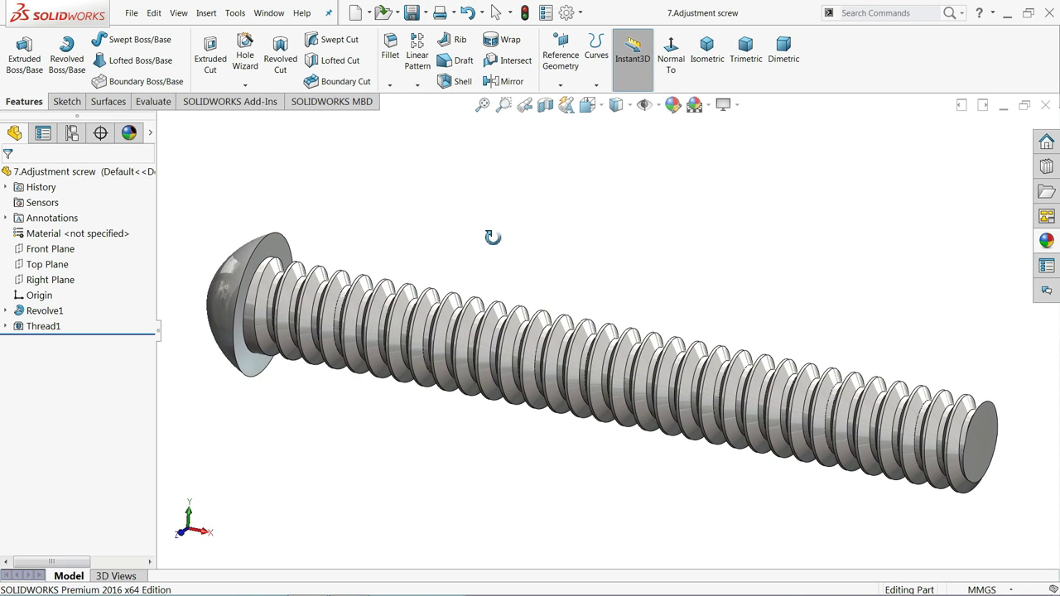
key("ctrl+w")
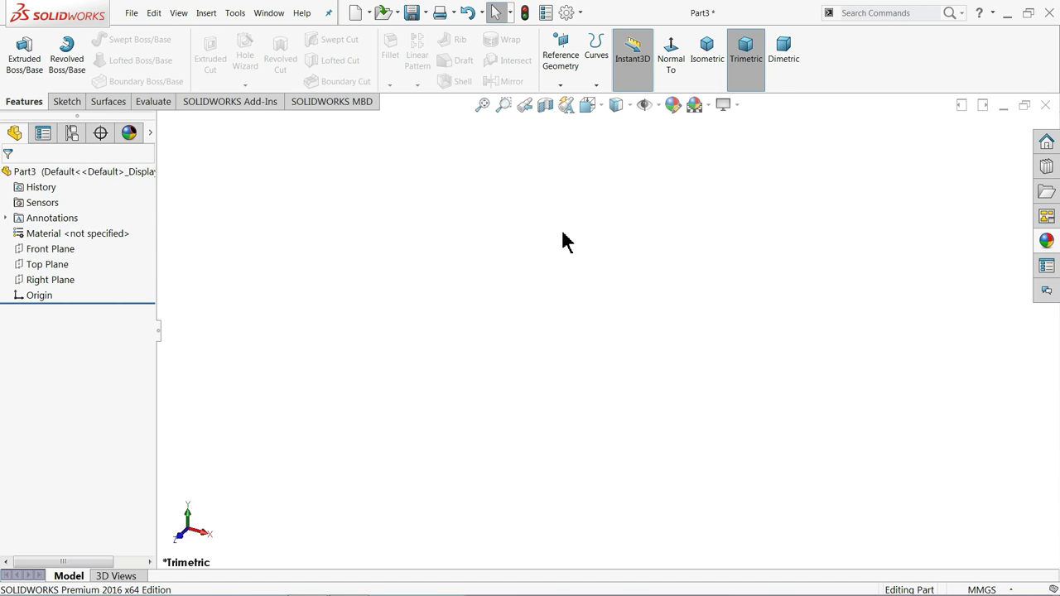
Step: Sketch an 8 mm diameter circle centred on the origin on the Top Plane
left_click(51, 250)
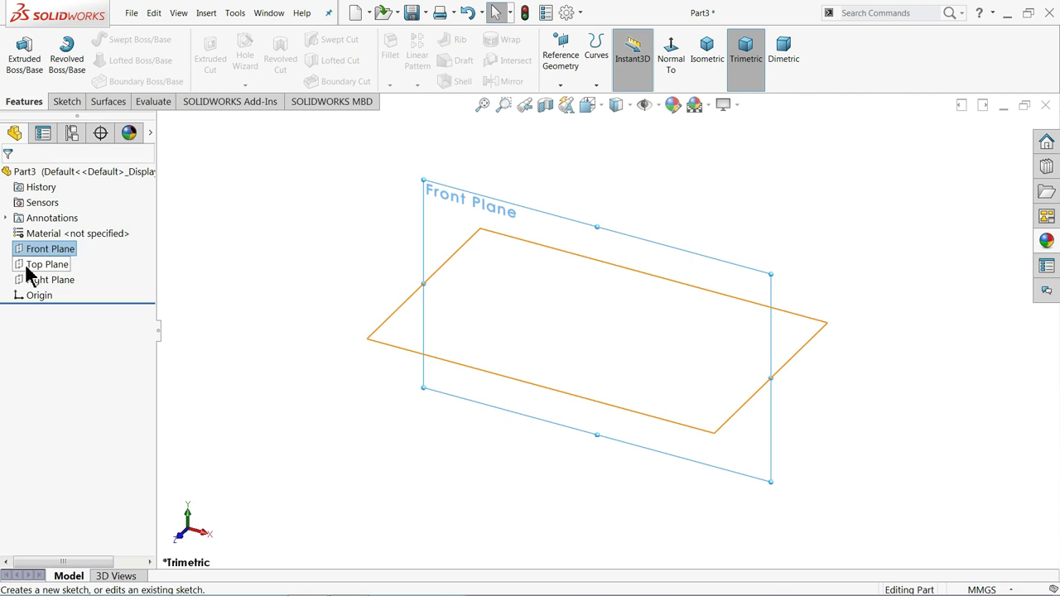
left_click(33, 265)
left_click(19, 249)
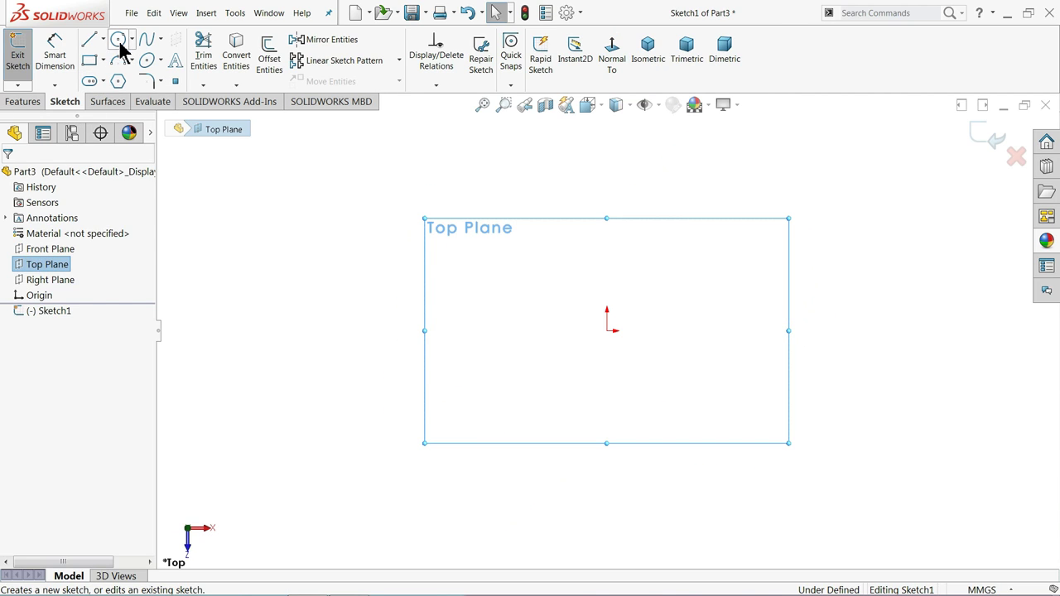
left_click(119, 40)
left_click_drag(607, 330, 480, 233)
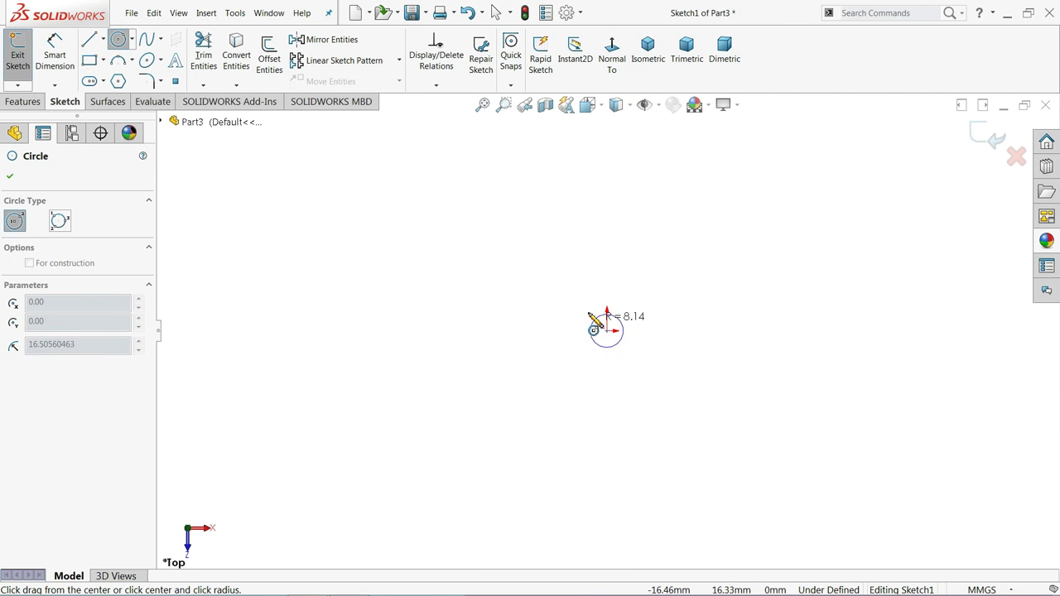
left_click(55, 52)
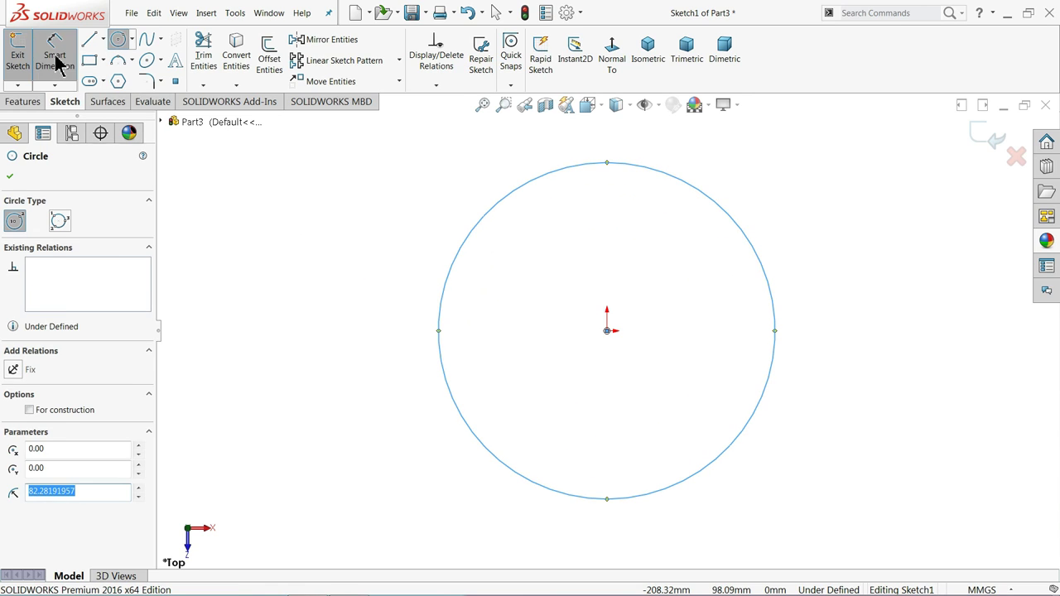
left_click(447, 286)
left_click(377, 296)
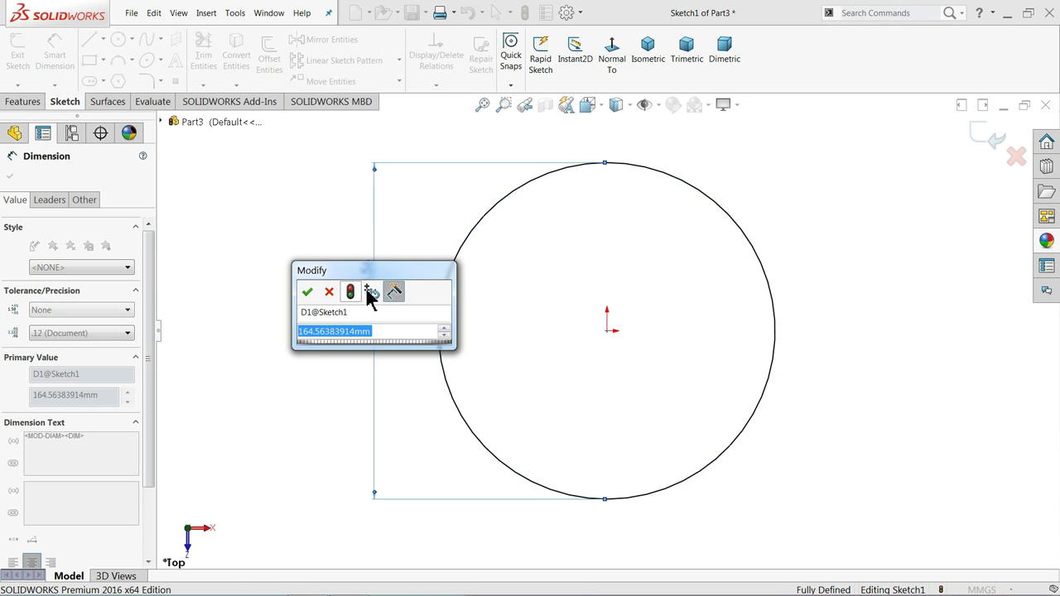
type("8")
left_click(307, 291)
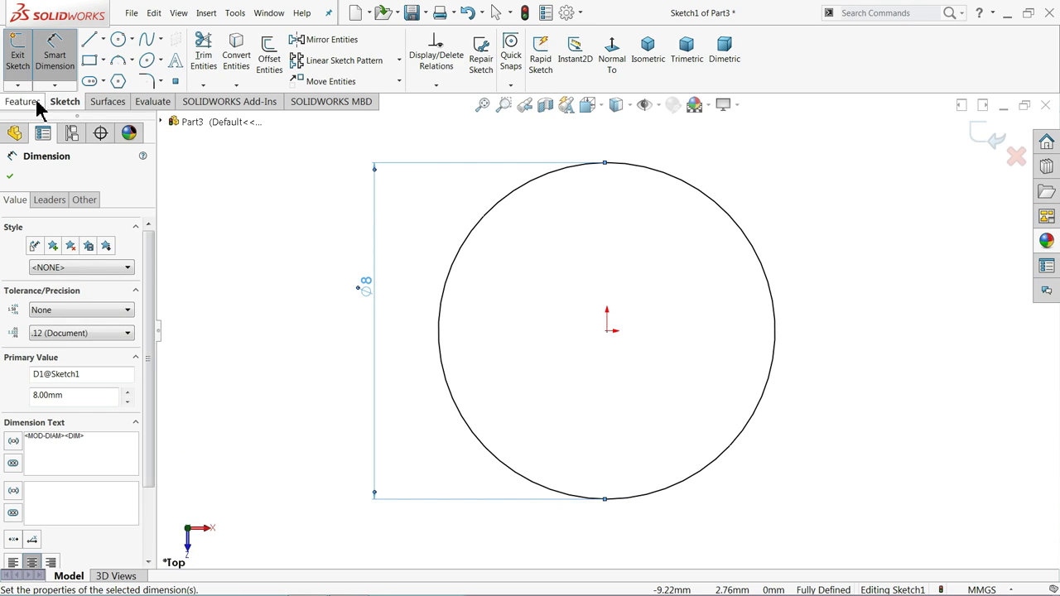
Step: Extrude the 8 mm circle 1.5 mm in the reversed direction as Boss-Extrude1
left_click(37, 103)
left_click(24, 55)
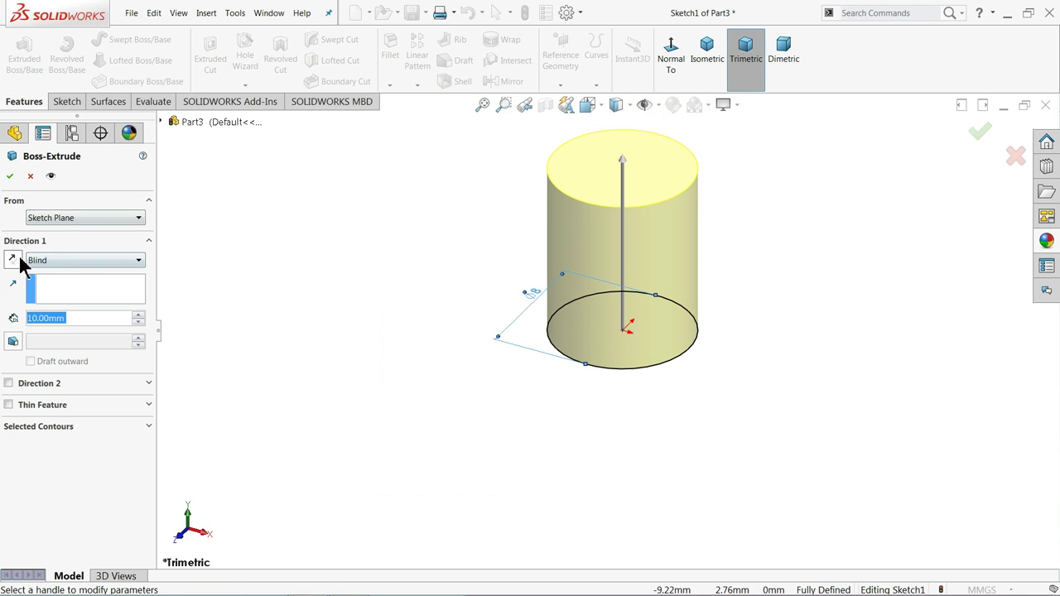
left_click(14, 260)
left_click_drag(87, 318, 13, 318)
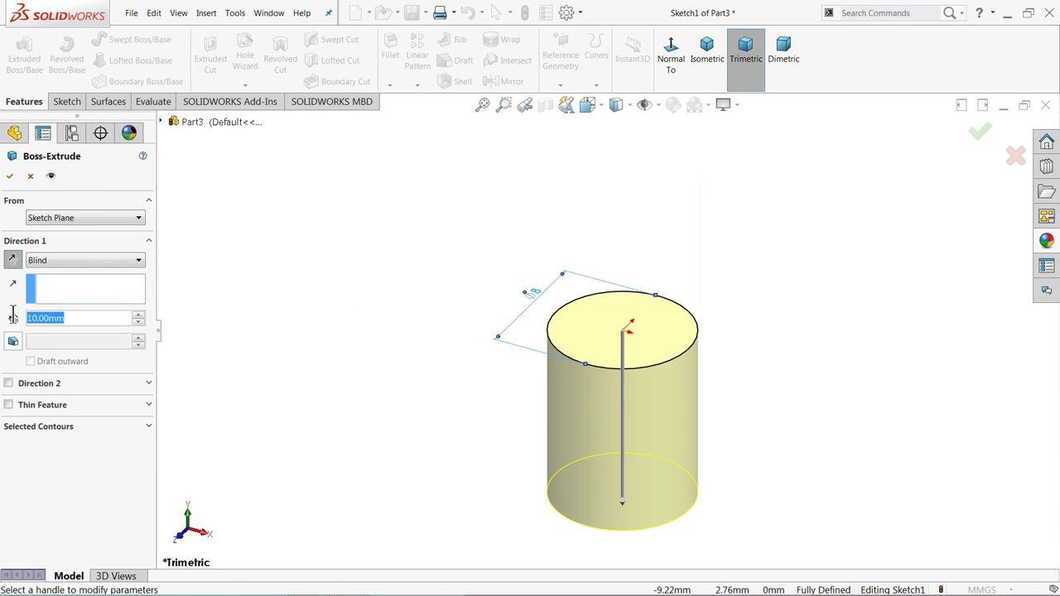
type("1.5")
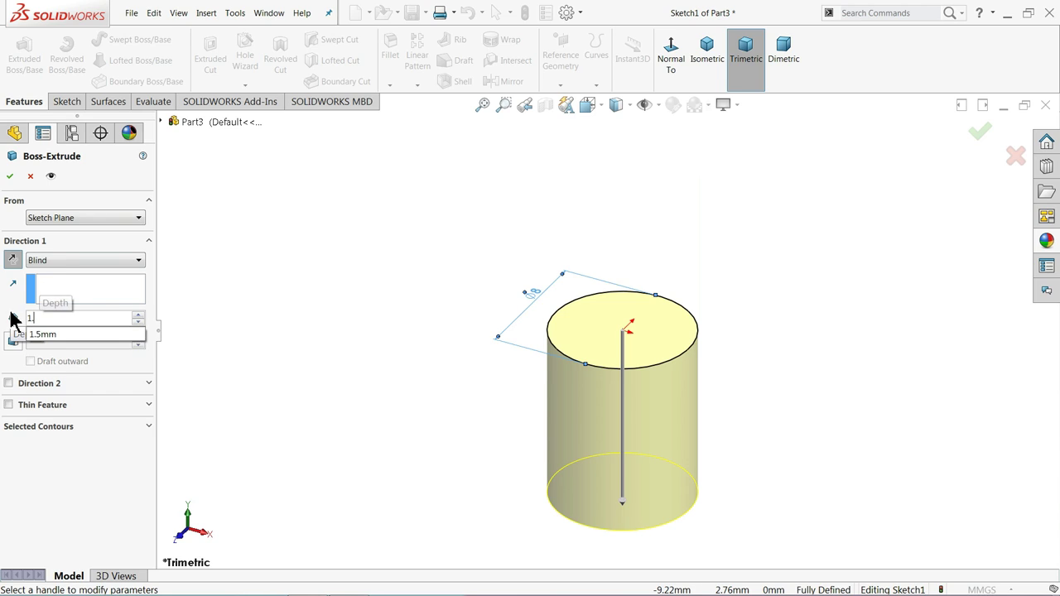
key("Return")
scroll(584, 404, "down", 3)
scroll(170, 279, "up", 1)
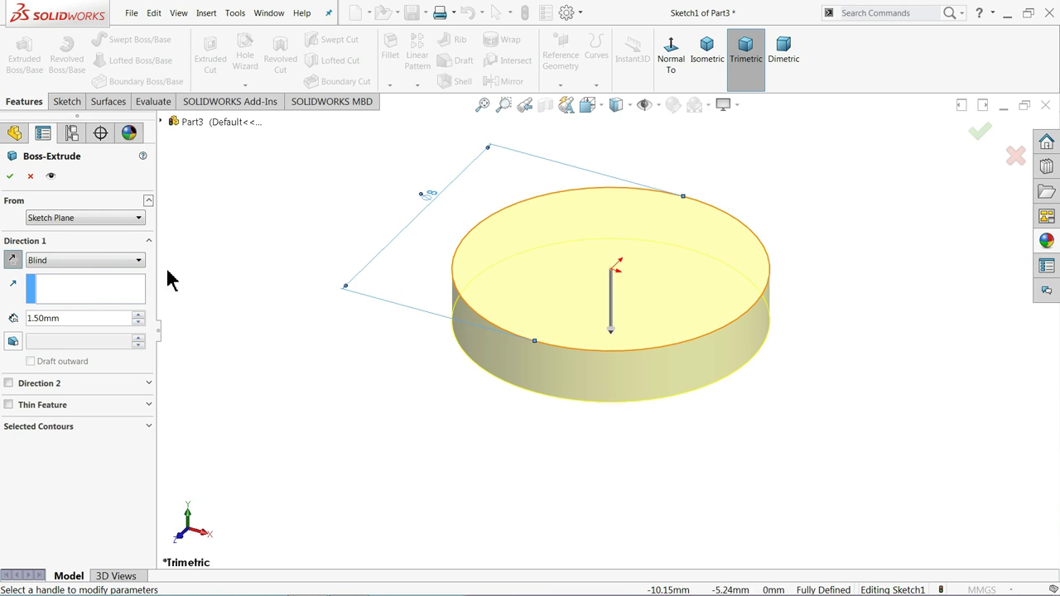
left_click(12, 178)
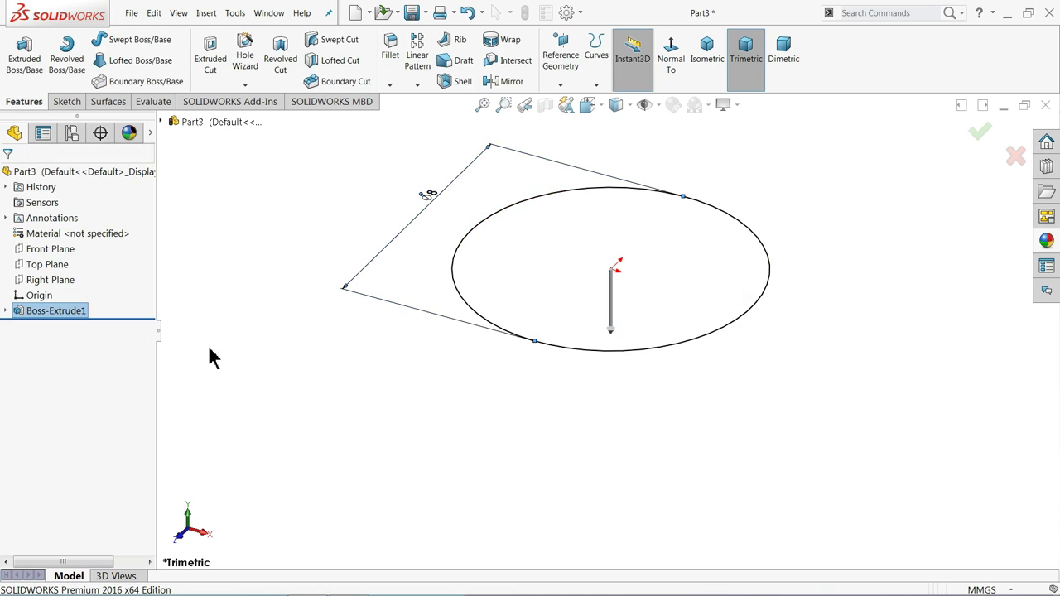
Step: Sketch a 4 mm diameter circle centred on the origin on the disc's underside face
middle_click_drag(452, 419, 458, 167)
left_click(580, 372)
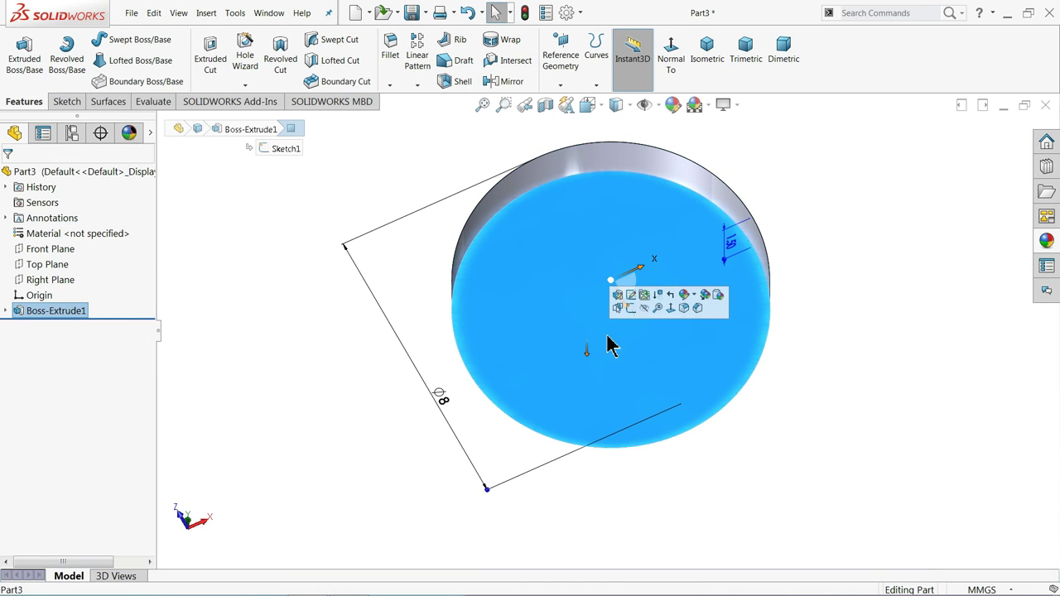
left_click(632, 312)
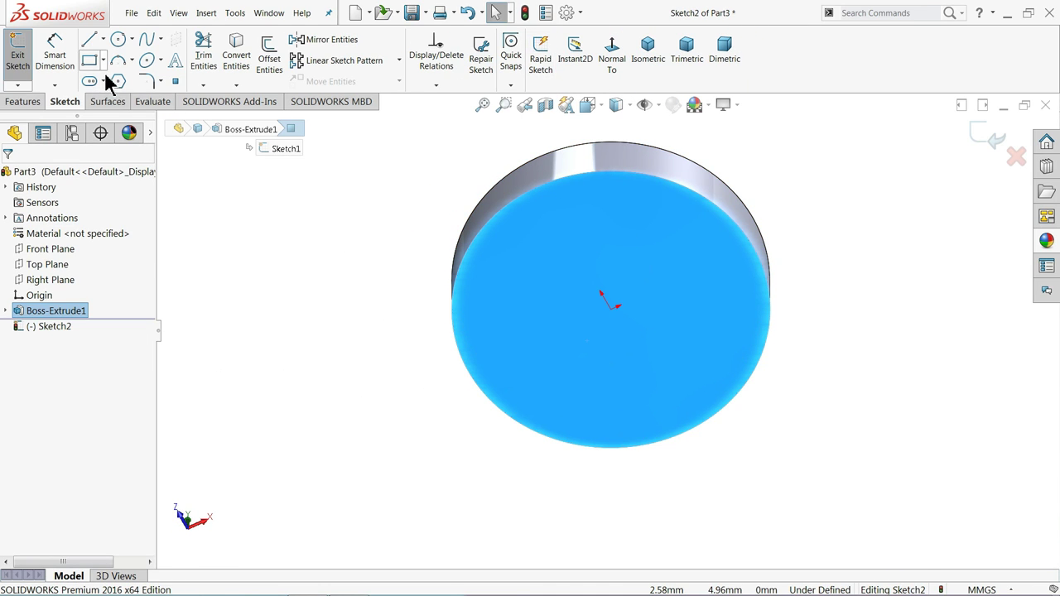
left_click(119, 39)
scroll(590, 334, "down", 2)
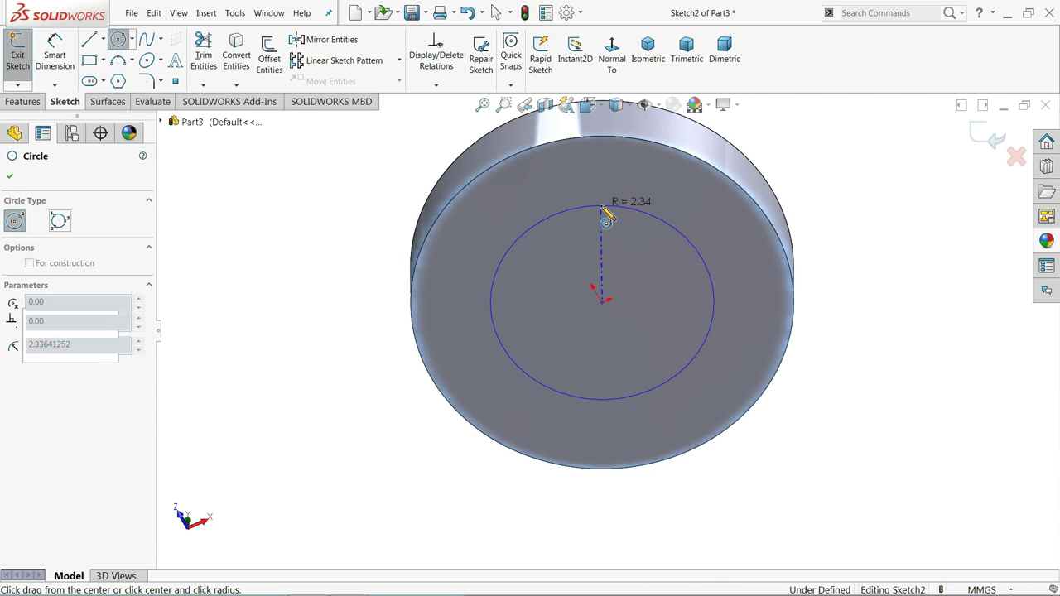
left_click(602, 205)
left_click(55, 51)
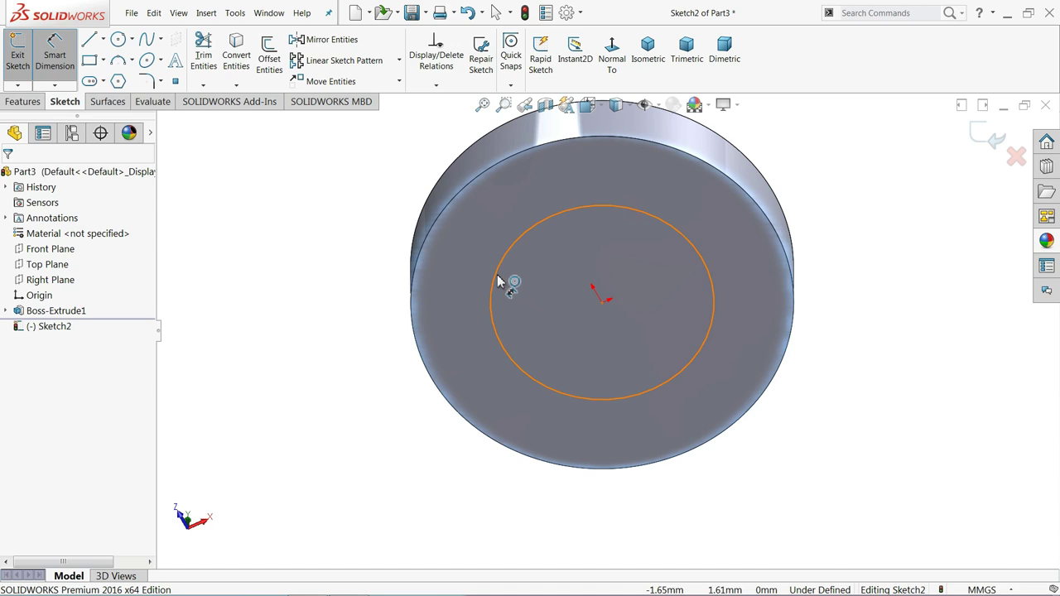
left_click(495, 281)
left_click(296, 236)
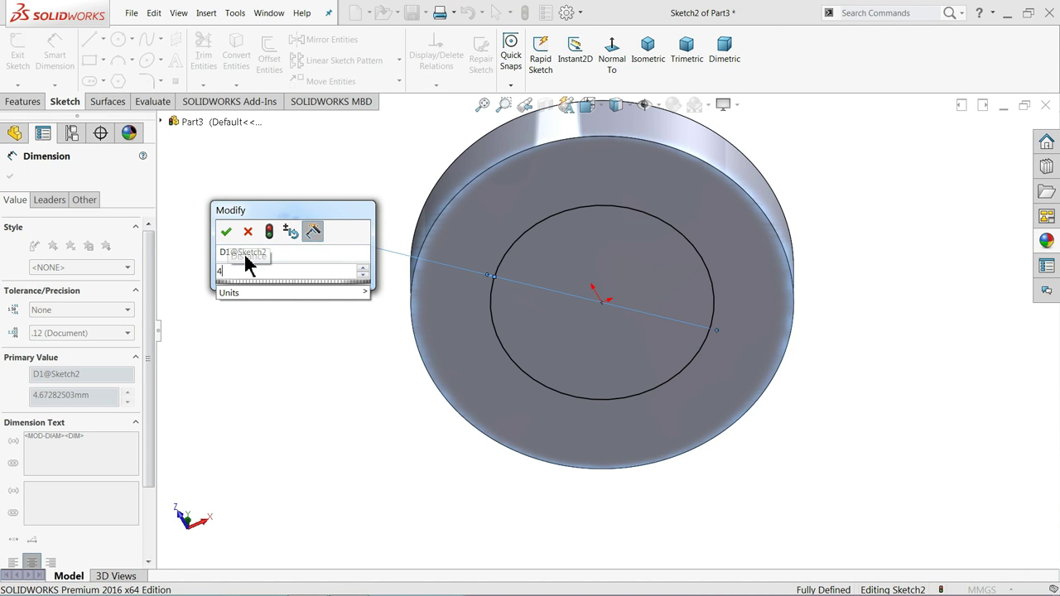
type("4")
key("Return")
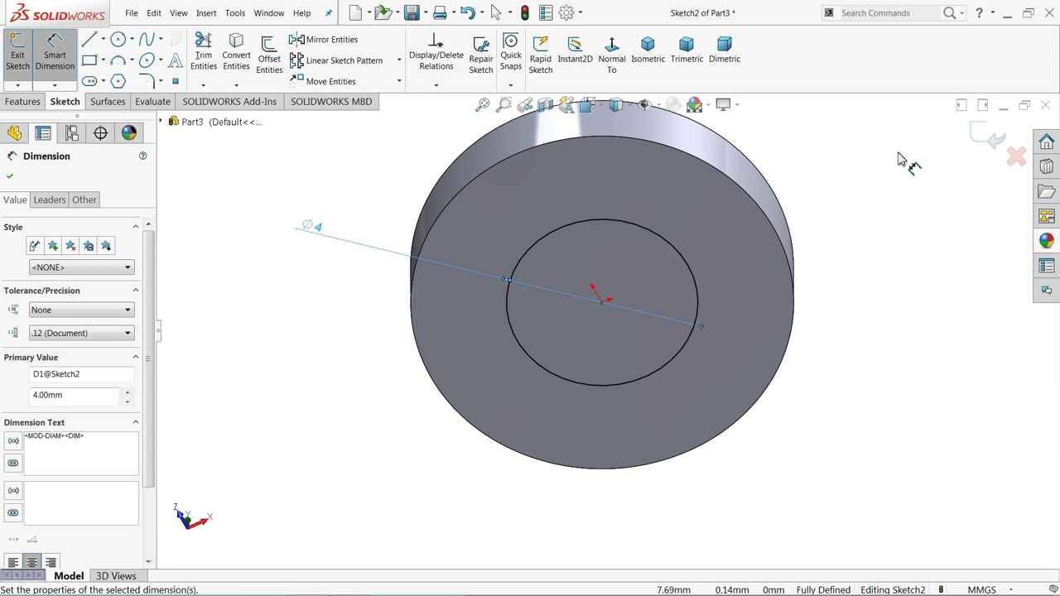
Step: Extrude the 4 mm circle 0.5 mm as a merged boss, Boss-Extrude2
left_click(985, 140)
left_click(25, 58)
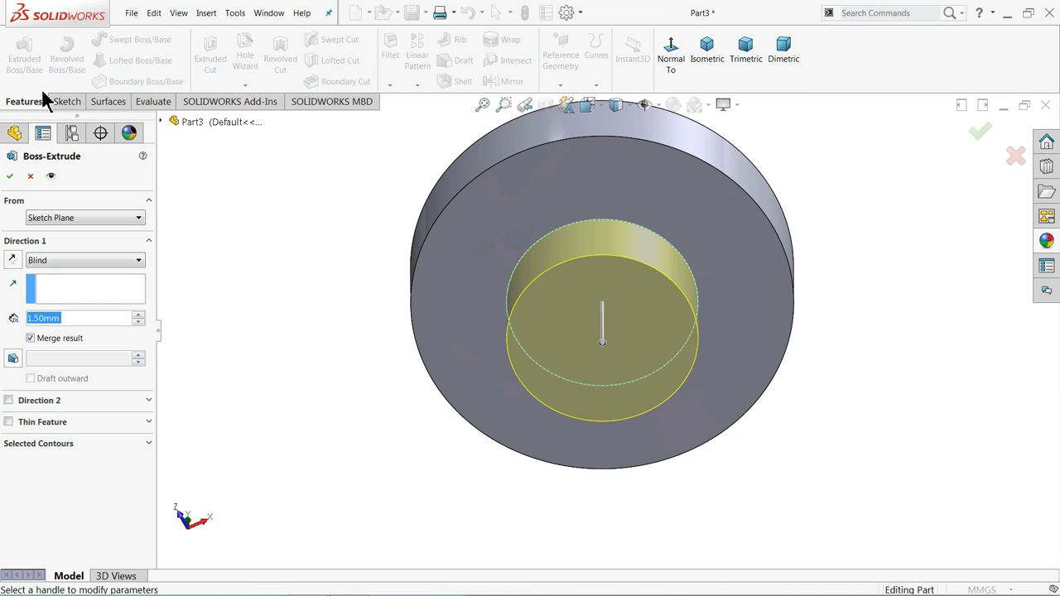
type("0.5")
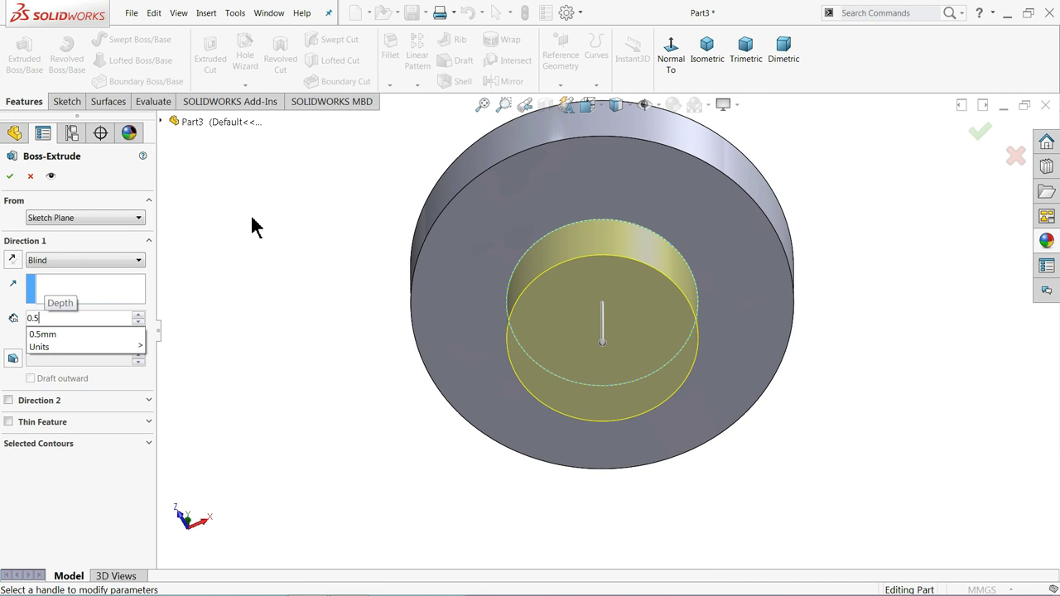
key("Return")
scroll(646, 278, "down", 2)
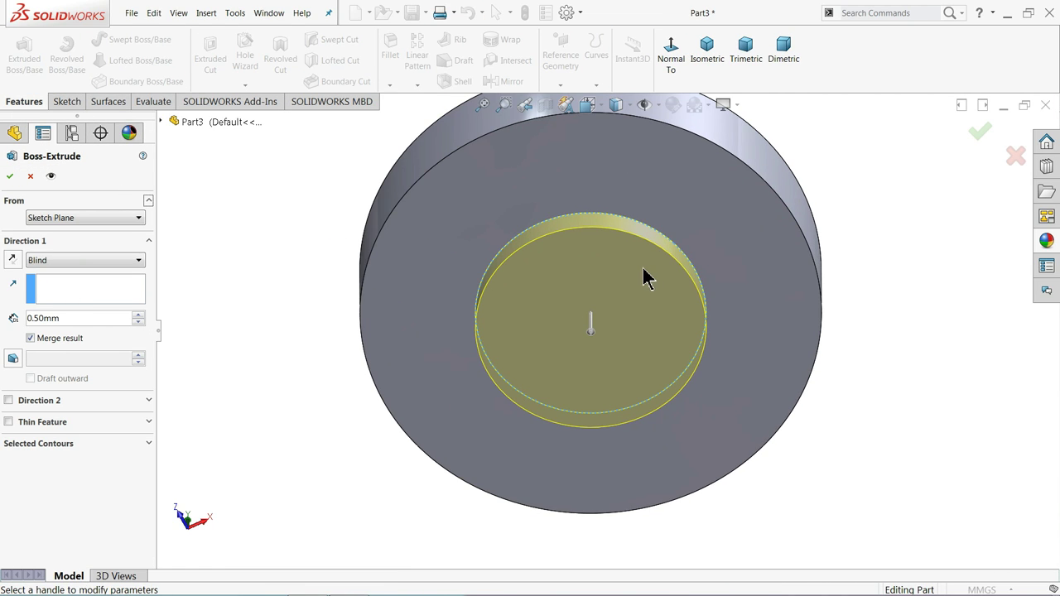
left_click(10, 176)
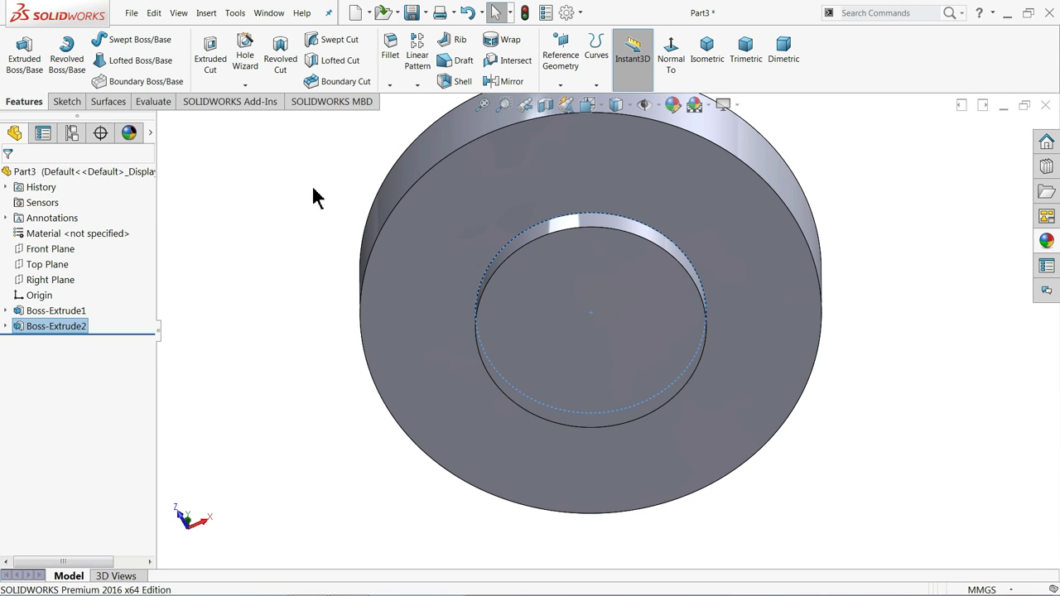
middle_click_drag(313, 197, 309, 224)
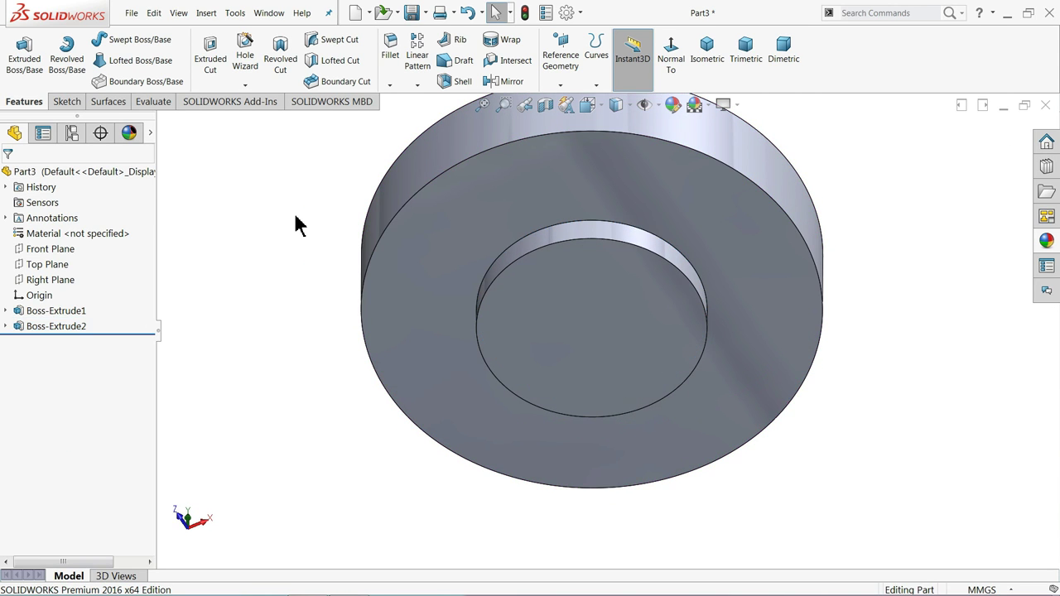
left_click(581, 320)
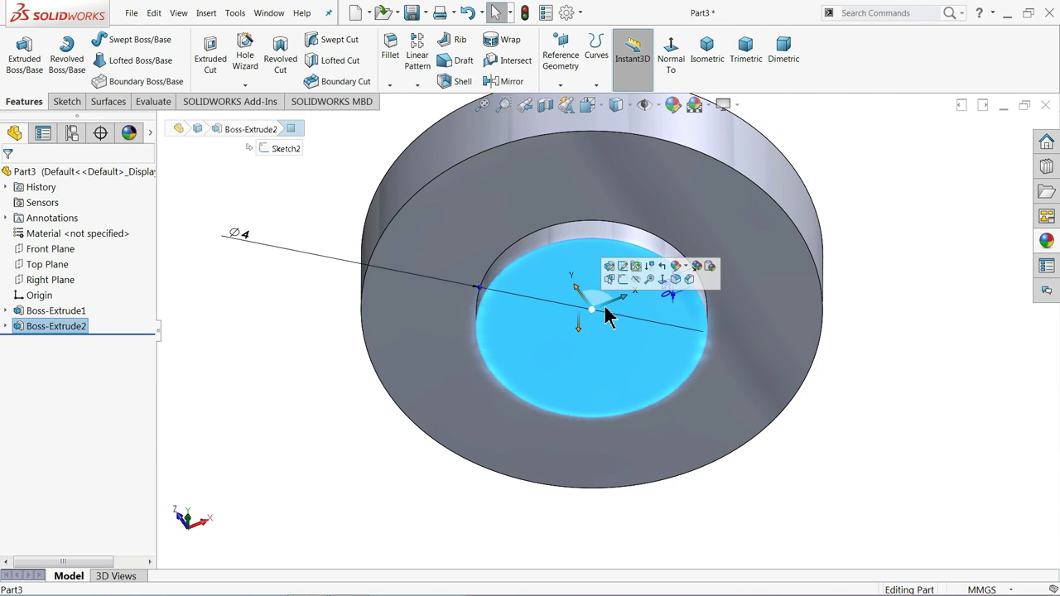
Step: Sketch a 1 mm diameter circle at the origin on the boss face and exit the sketch
left_click(623, 281)
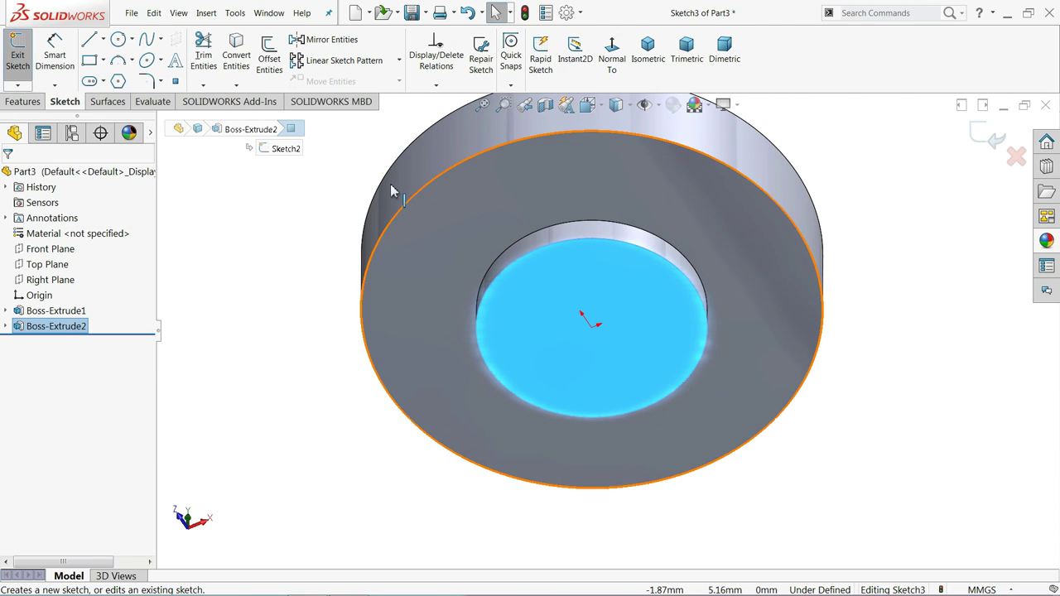
left_click(119, 40)
left_click(593, 326)
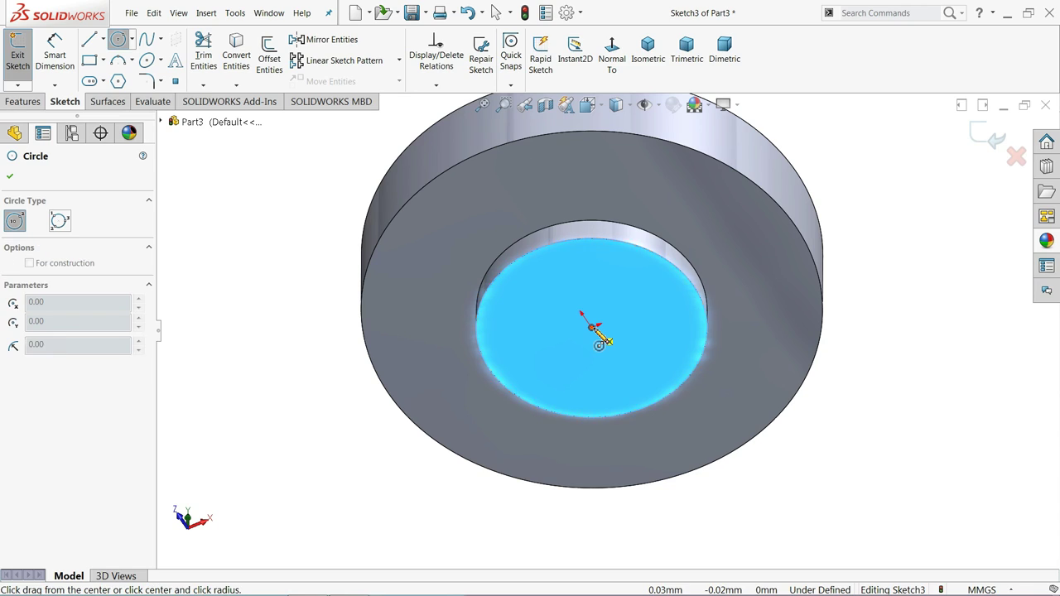
left_click(590, 292)
left_click(55, 53)
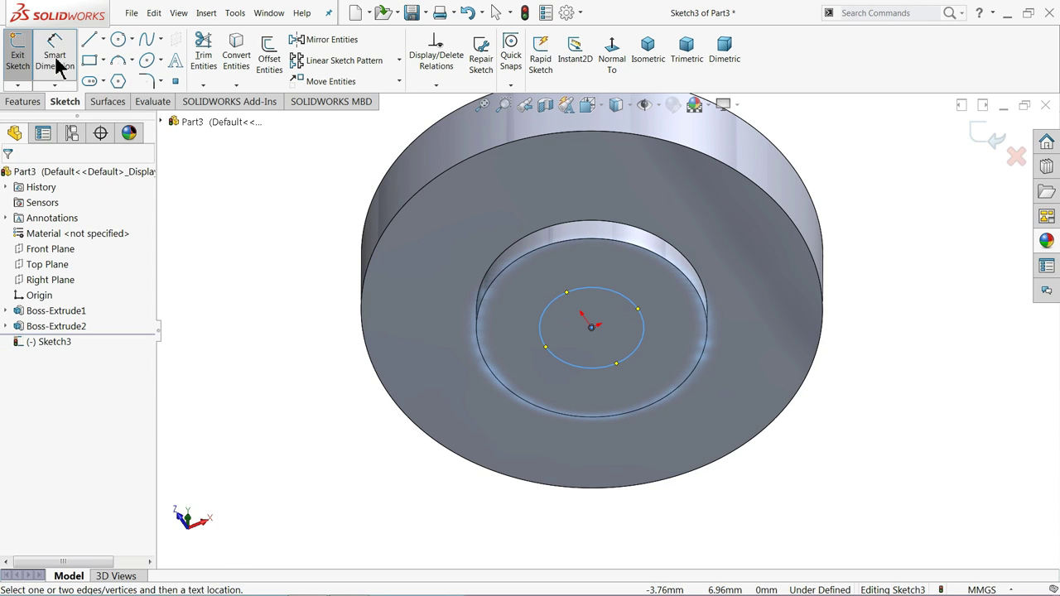
left_click(541, 323)
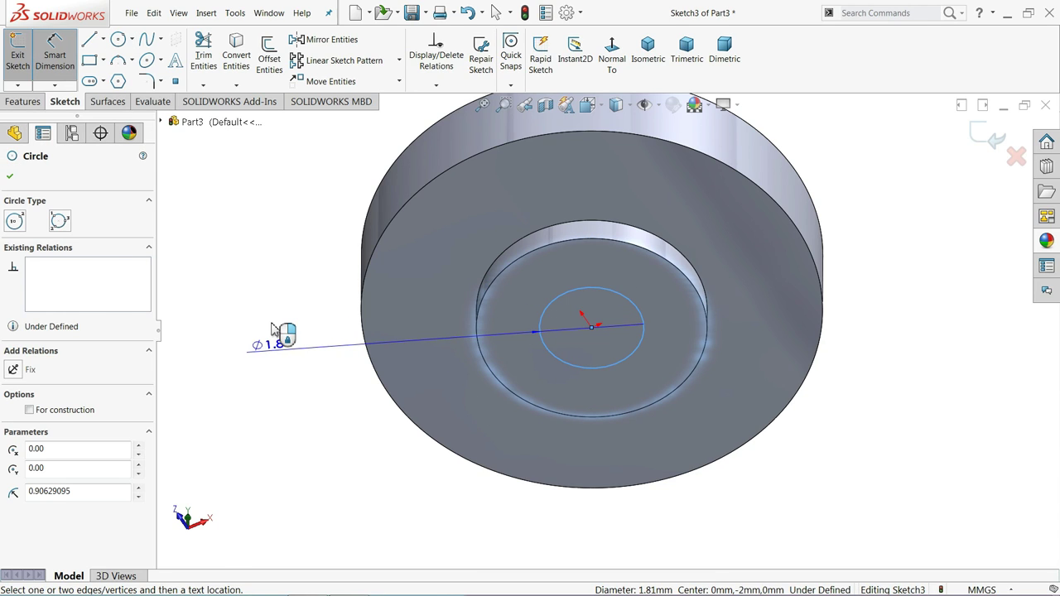
left_click(272, 329)
left_click(205, 327)
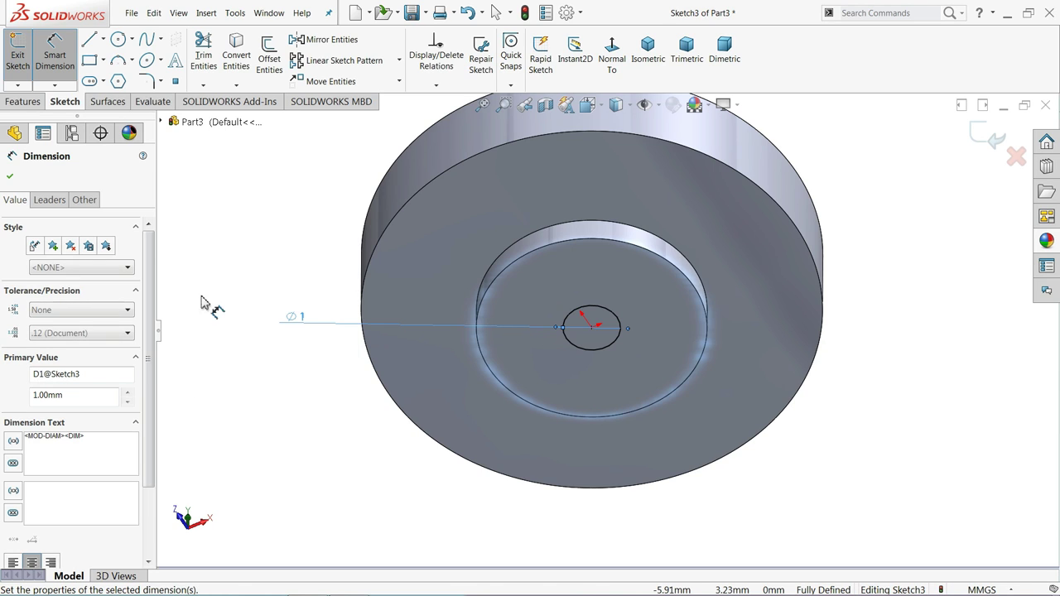
left_click(33, 102)
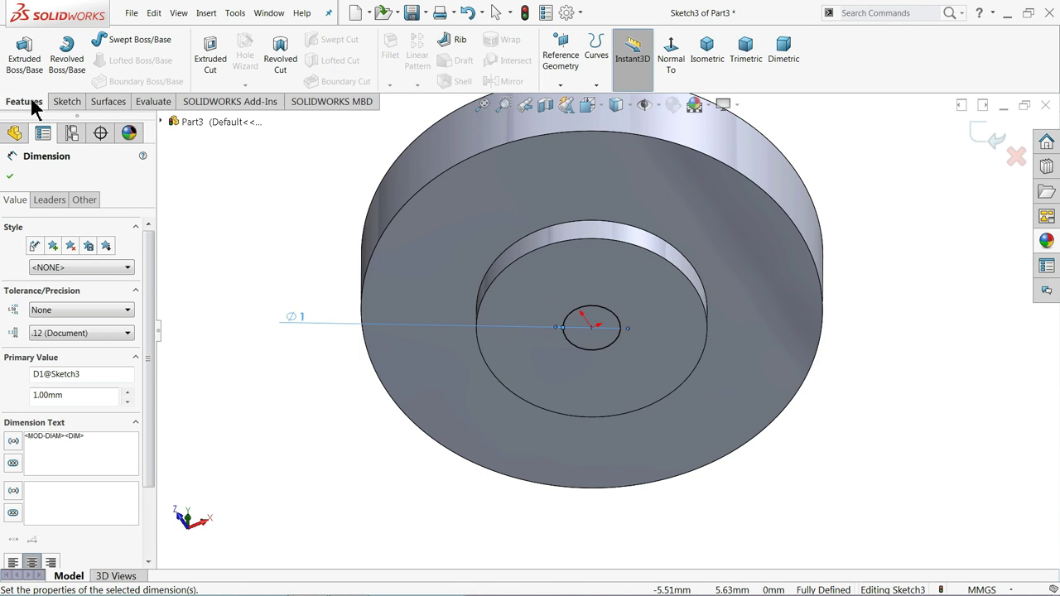
left_click(987, 137)
Step: Cut the 1 mm circle Through All to make a centre hole through the part
left_click(210, 58)
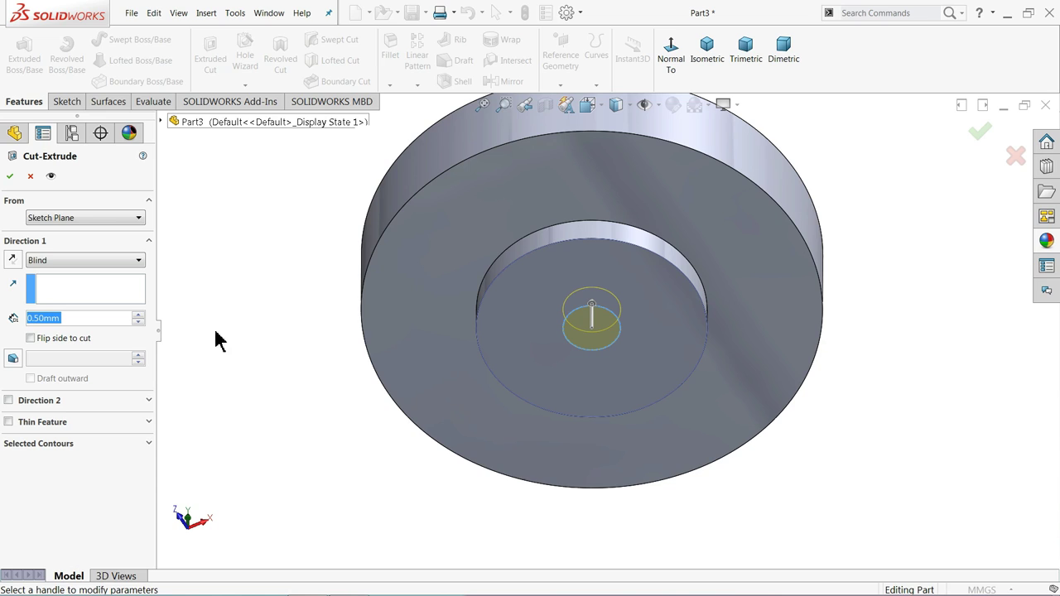
left_click(60, 261)
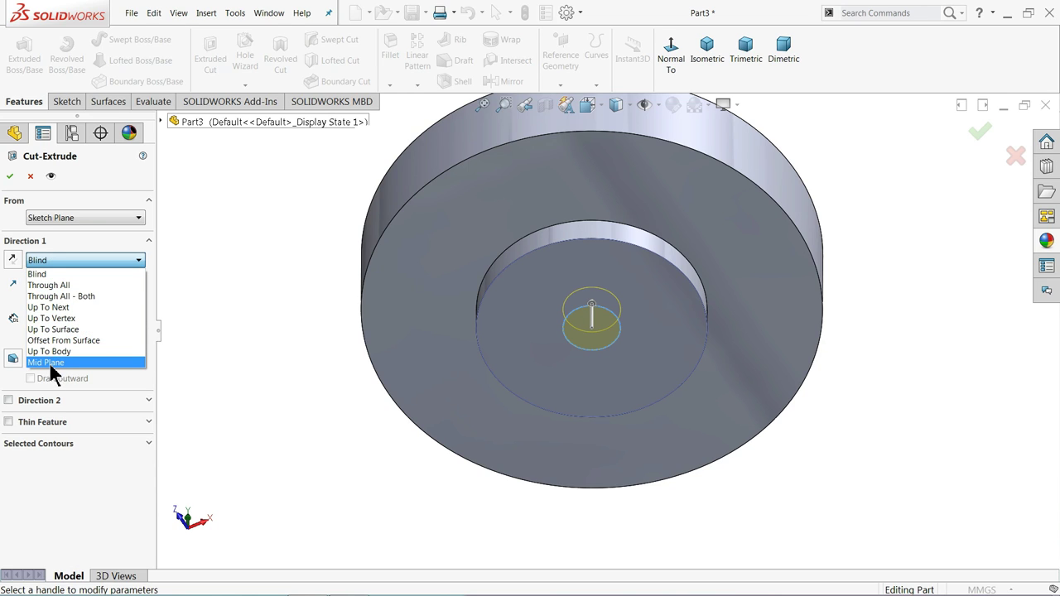
left_click(67, 284)
mouse_move(279, 237)
middle_mouse_down()
mouse_move(283, 454)
mouse_move(147, 334)
middle_mouse_up()
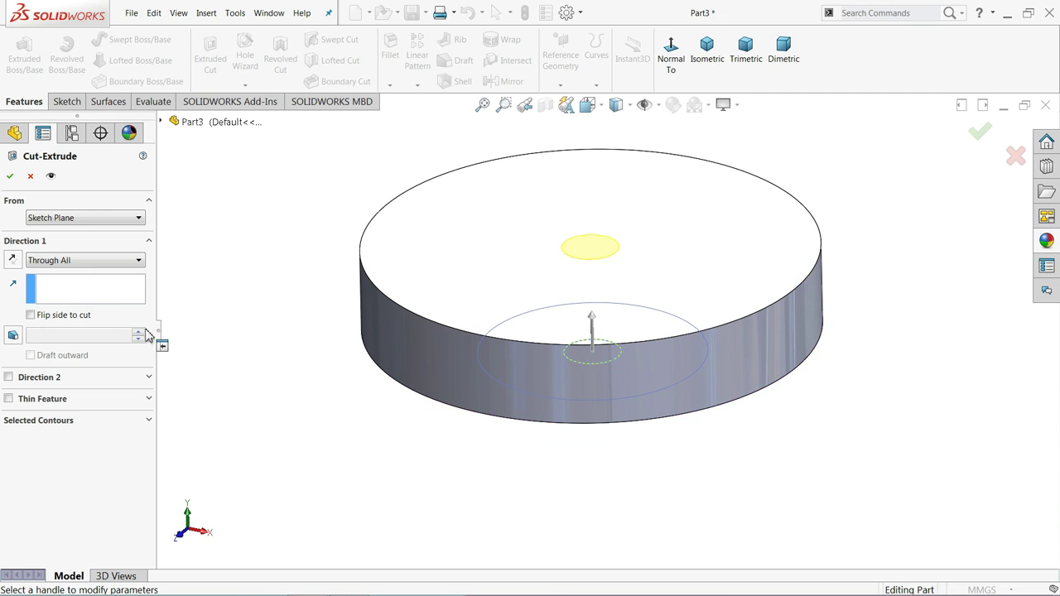
left_click(9, 175)
mouse_move(194, 362)
middle_mouse_down()
mouse_move(320, 303)
mouse_move(322, 176)
mouse_move(315, 430)
middle_mouse_up()
Step: Sketch a vertical centerline on the disc face from the origin to the top of the rim
left_click(421, 232)
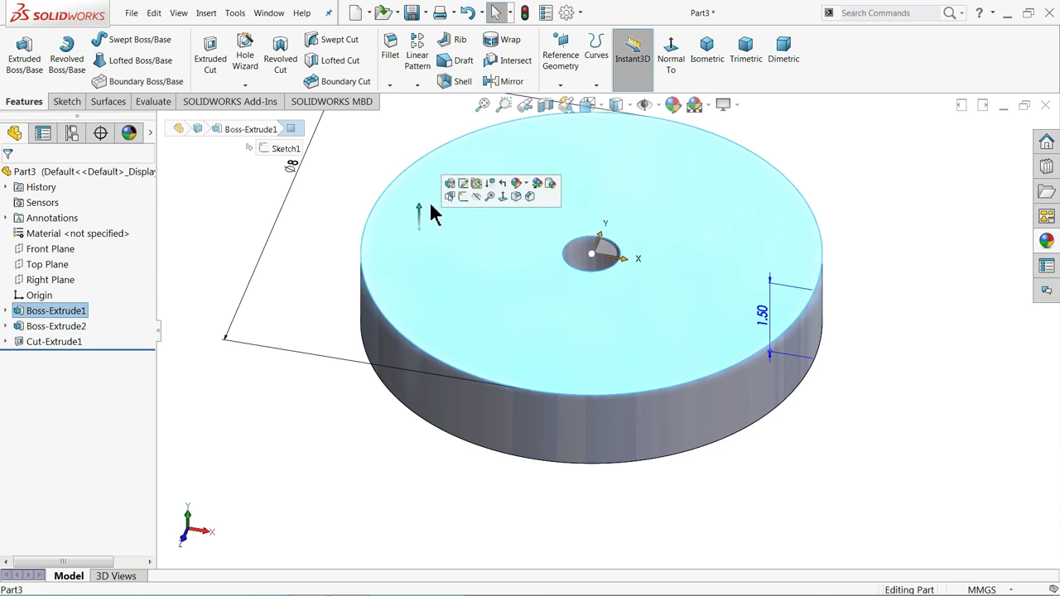
left_click(472, 201)
left_click(612, 58)
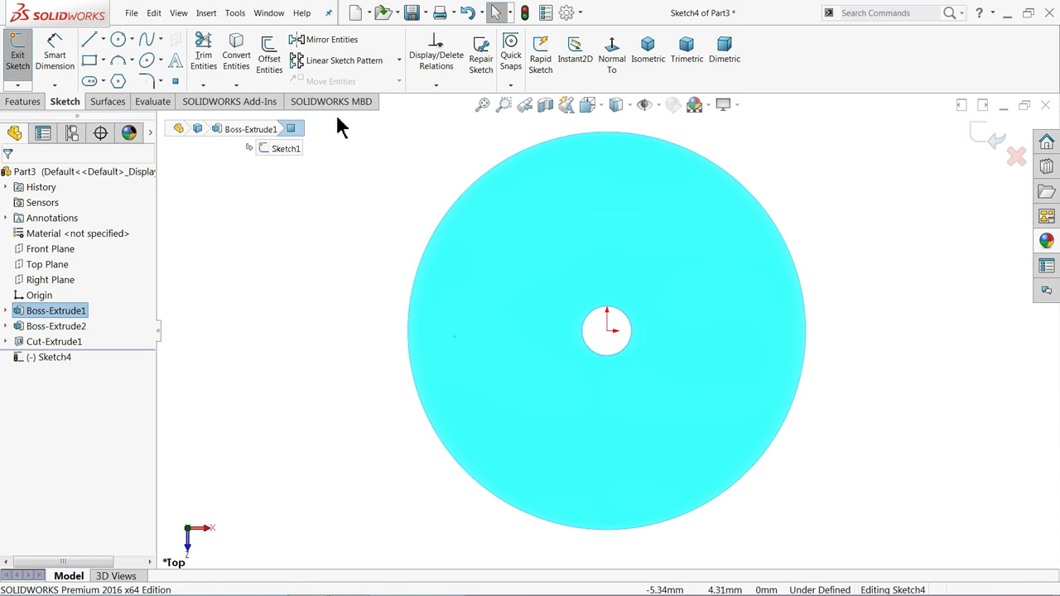
left_click(103, 42)
left_click(107, 72)
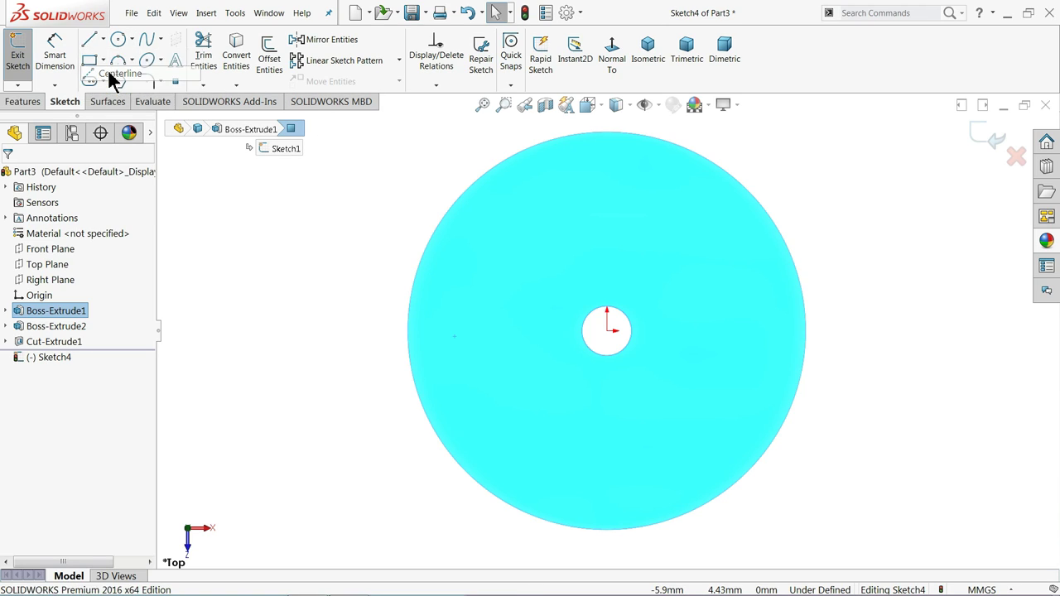
left_click(607, 332)
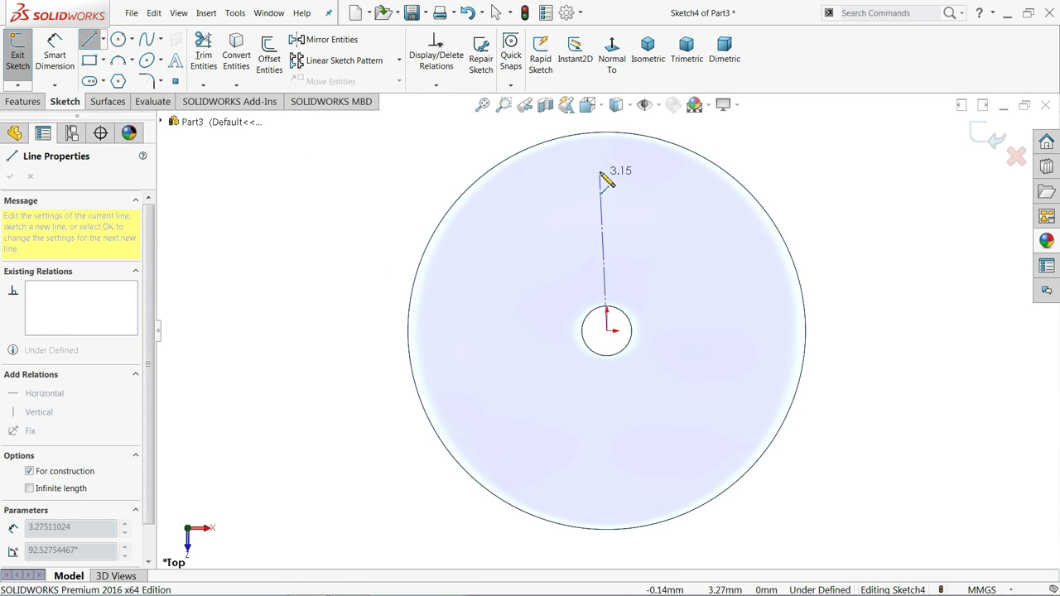
left_click(610, 134)
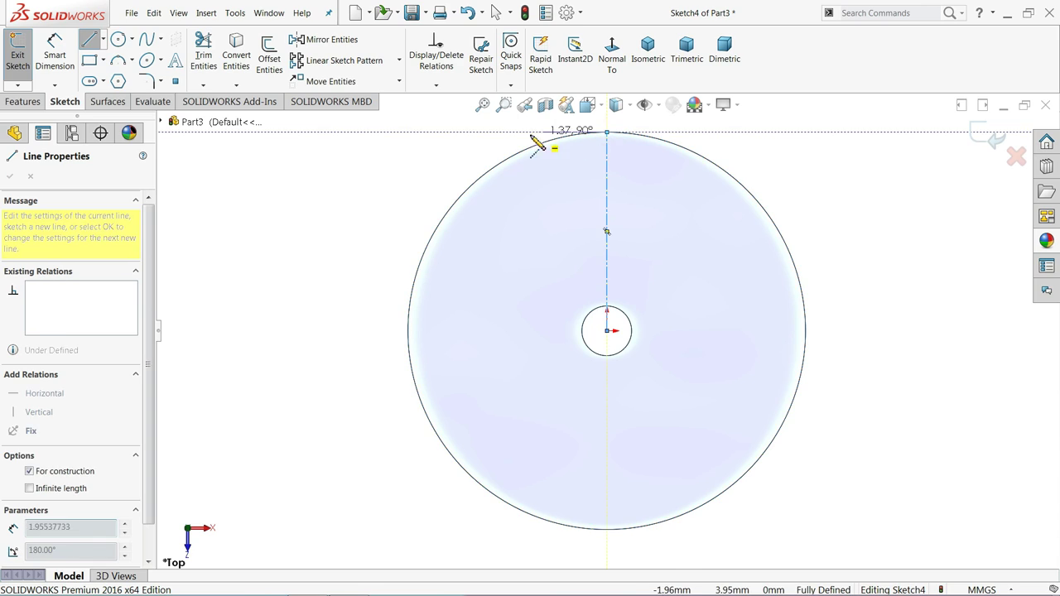
right_click(327, 134)
left_click(377, 148)
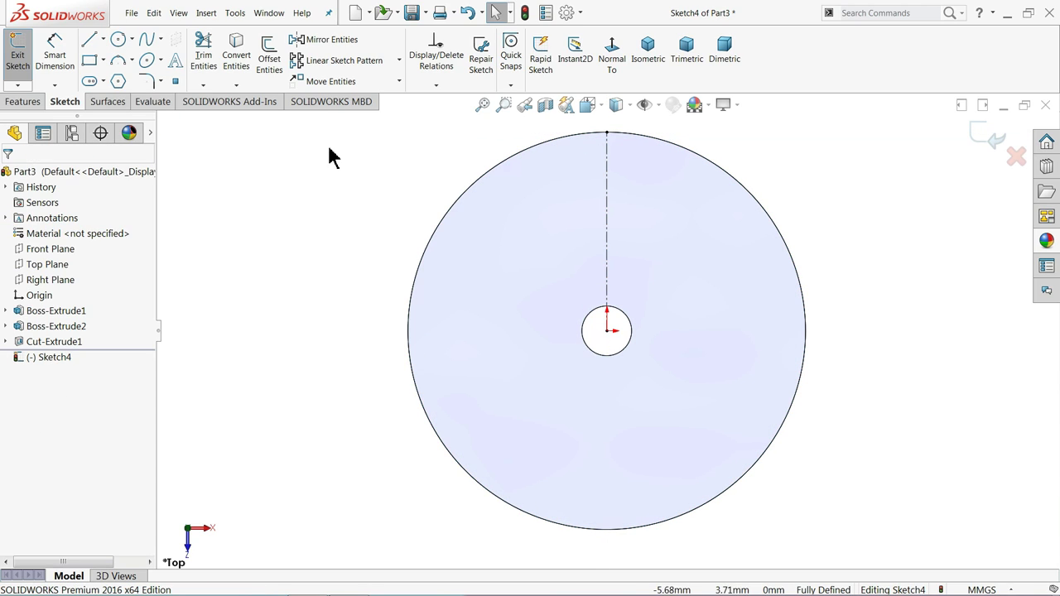
Step: Draw a circle centred on the origin and dimension it to 7 mm diameter
left_click(118, 39)
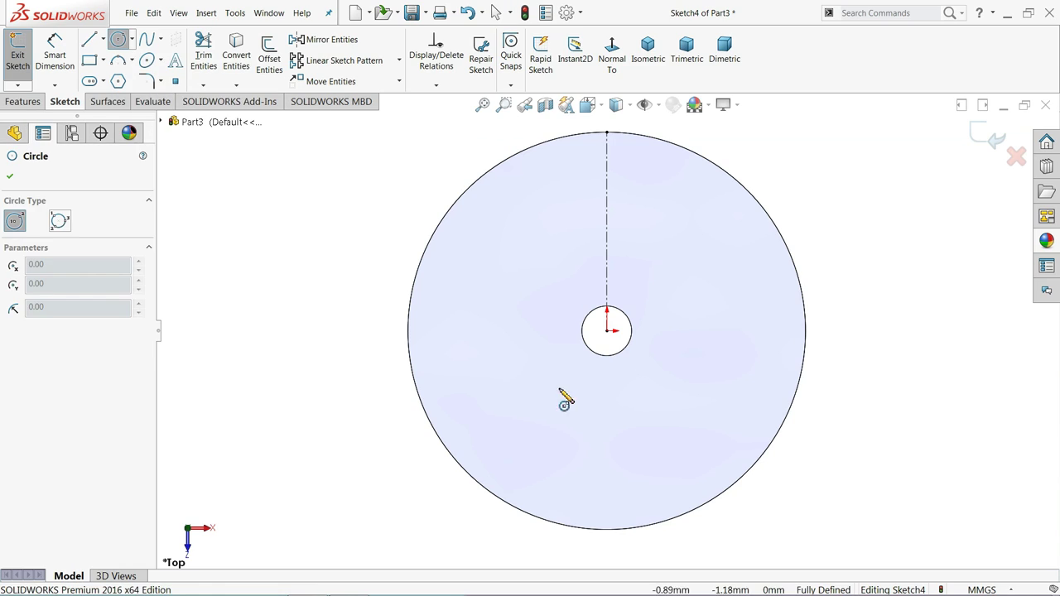
left_click(607, 332)
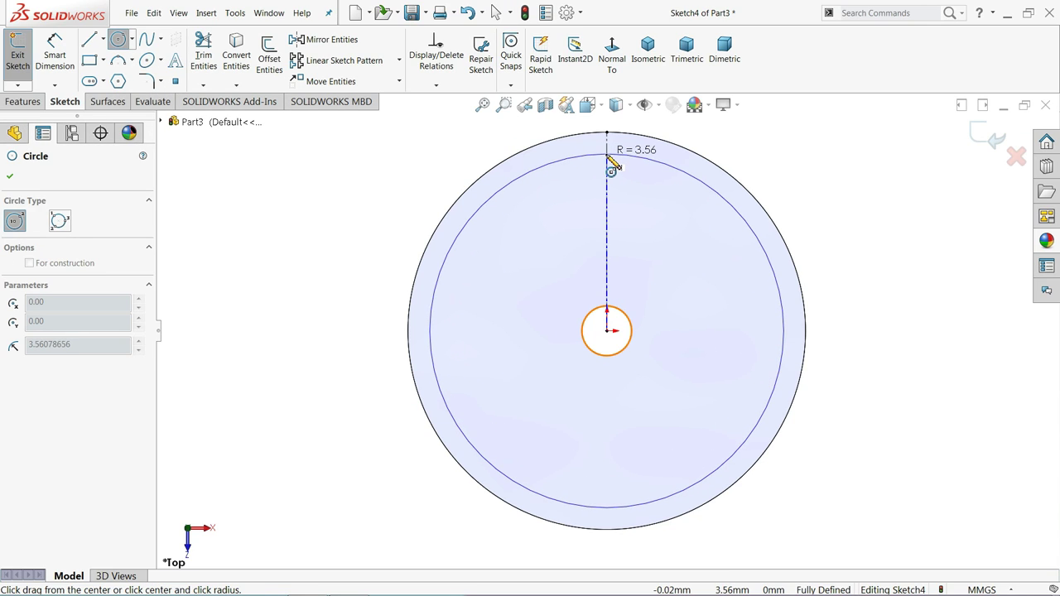
left_click(608, 155)
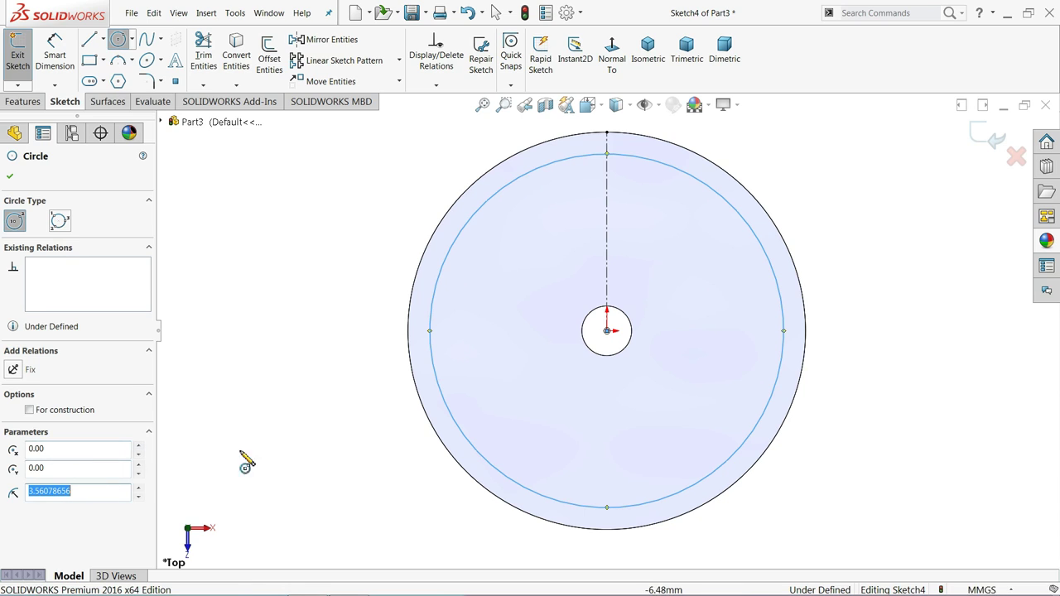
left_click(55, 54)
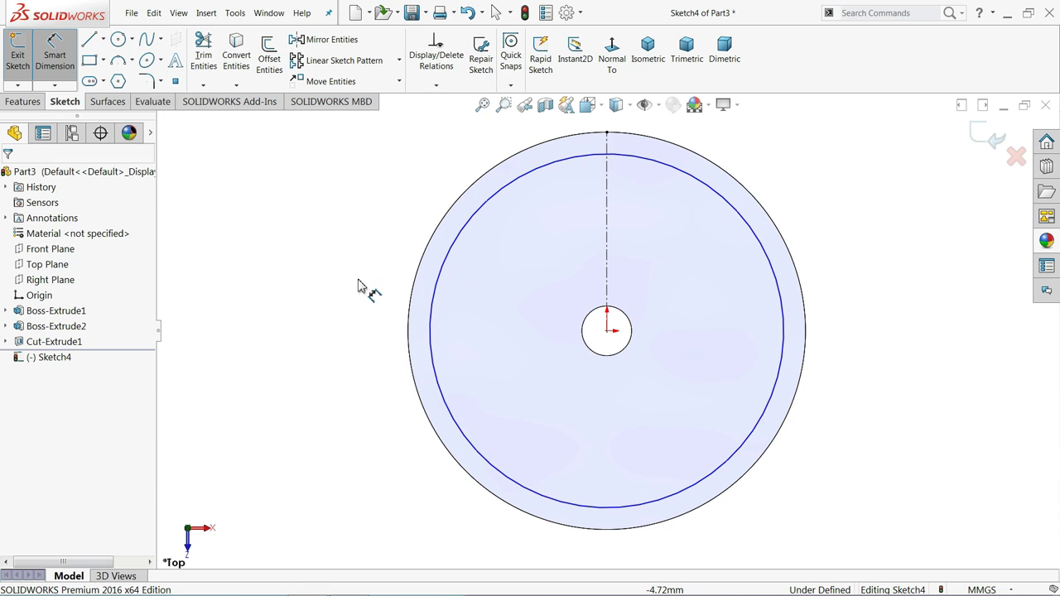
left_click(430, 348)
left_click(338, 344)
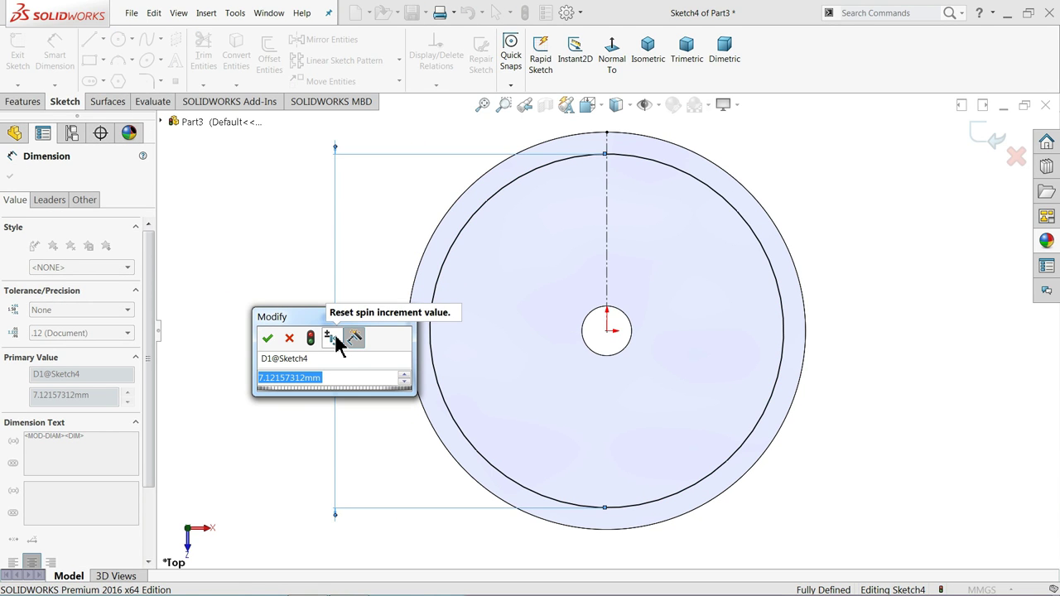
type("7")
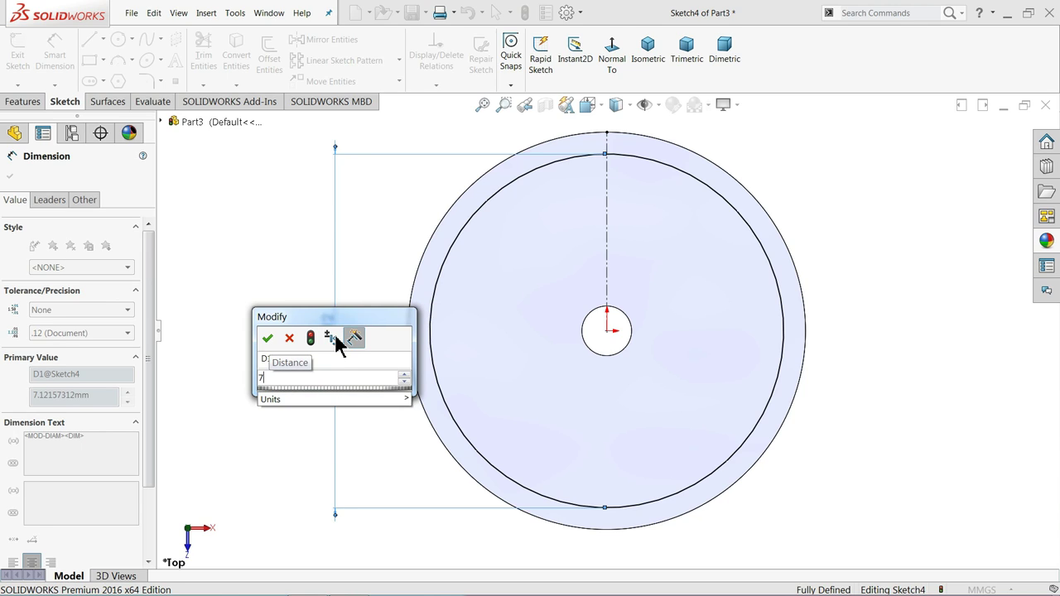
key("Return")
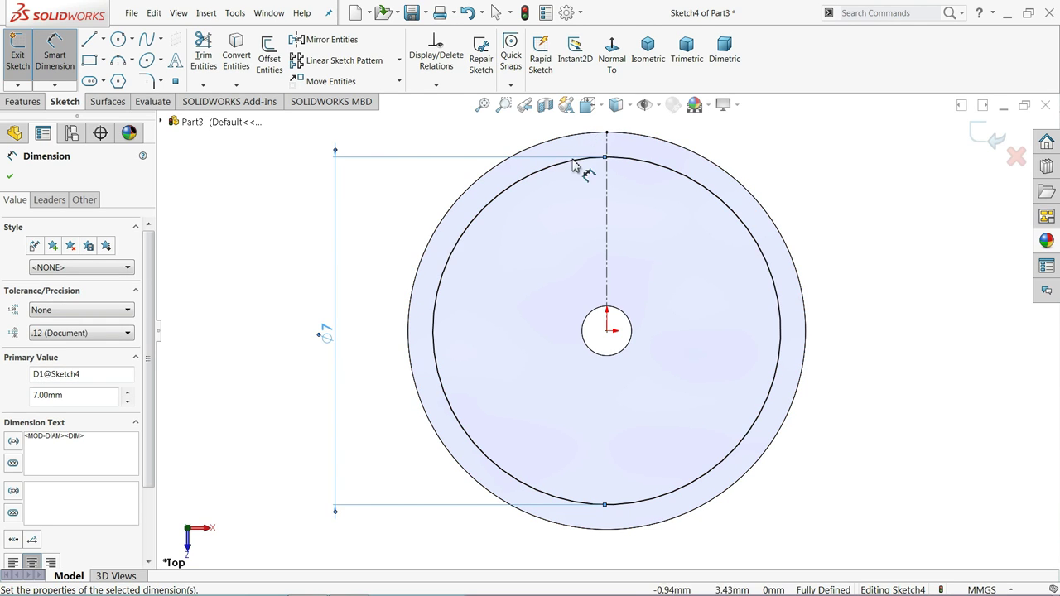
left_click(9, 177)
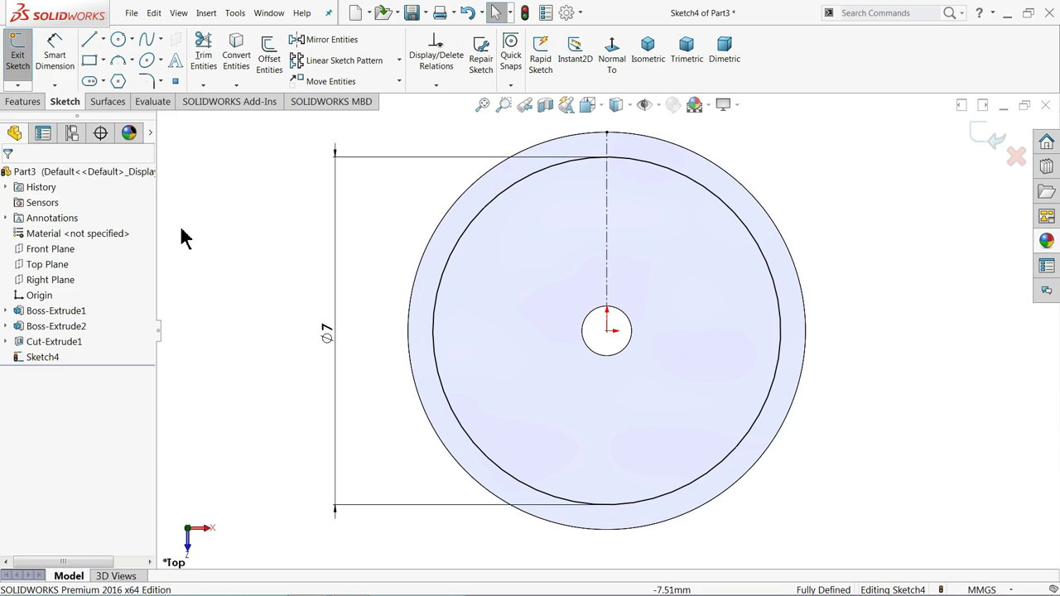
Step: Convert the 7 mm circle to construction geometry
left_click(456, 259)
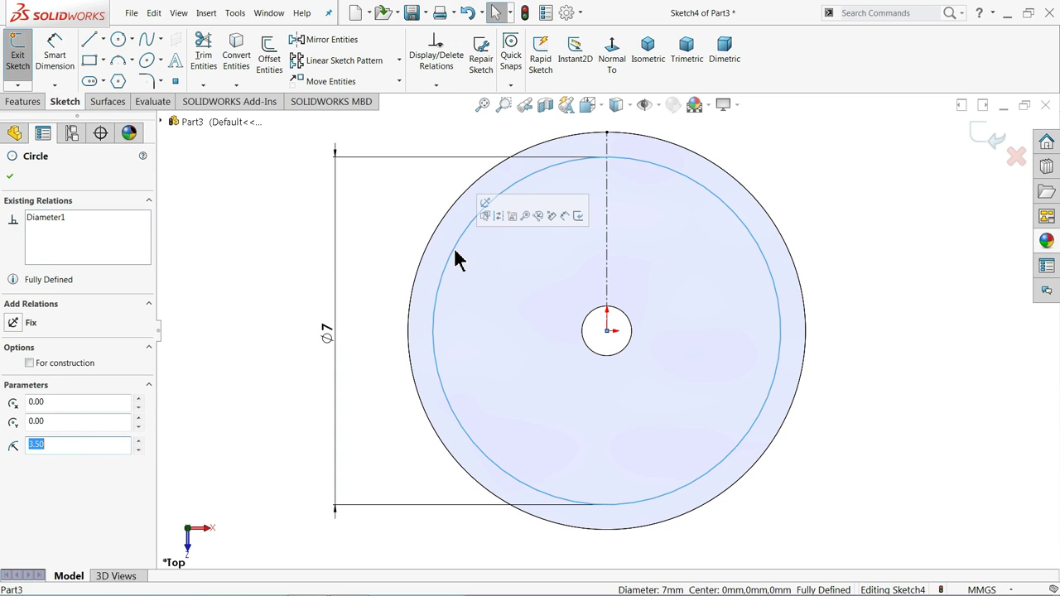
left_click(29, 363)
left_click(10, 177)
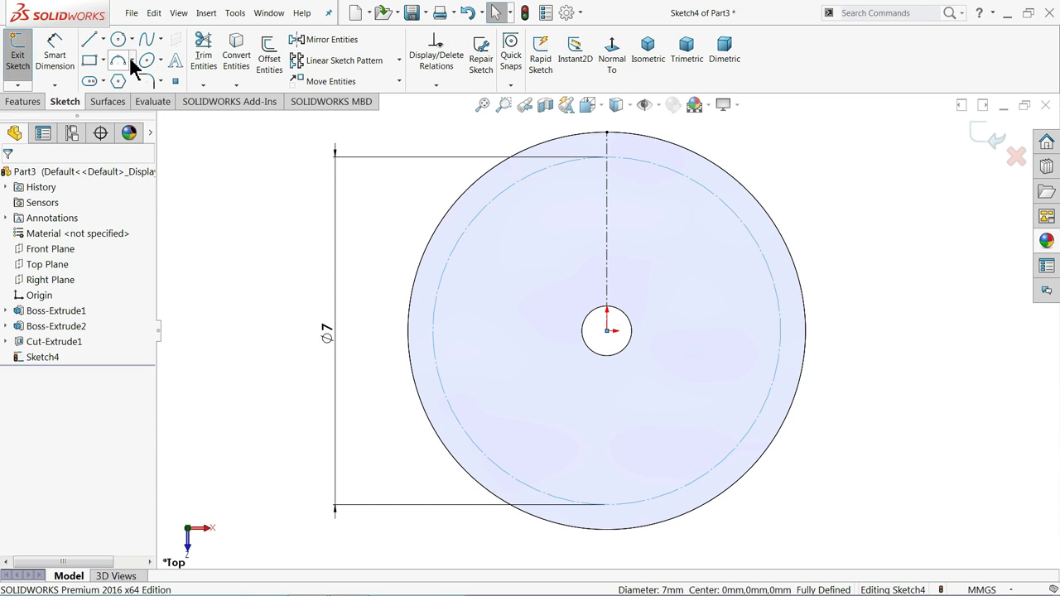
Step: Draw a slanted tooth line from the top of the rim to the construction circle
left_click(89, 39)
scroll(684, 172, "up", 3)
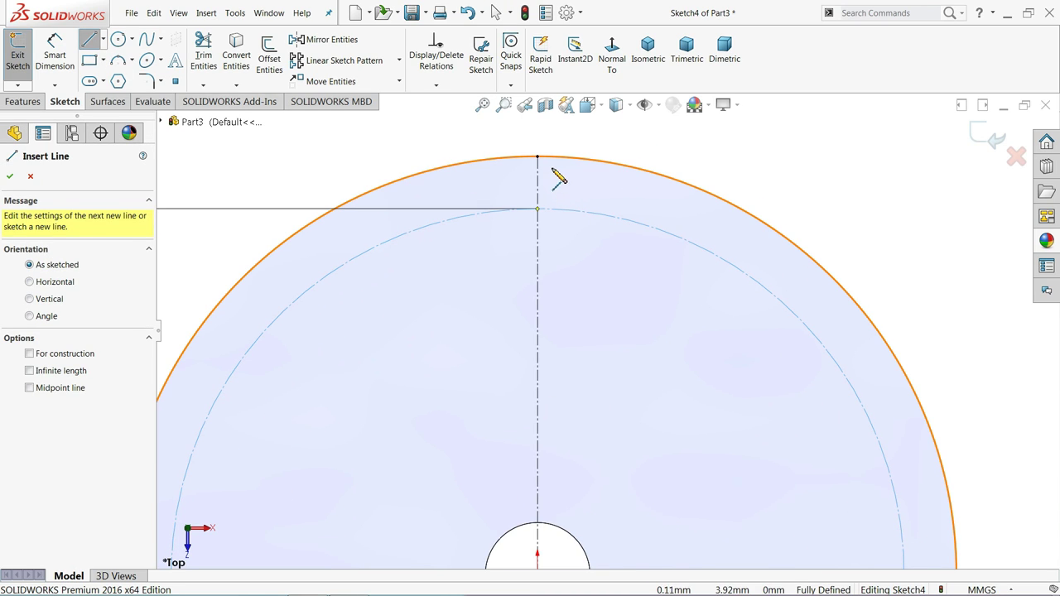
left_click(537, 157)
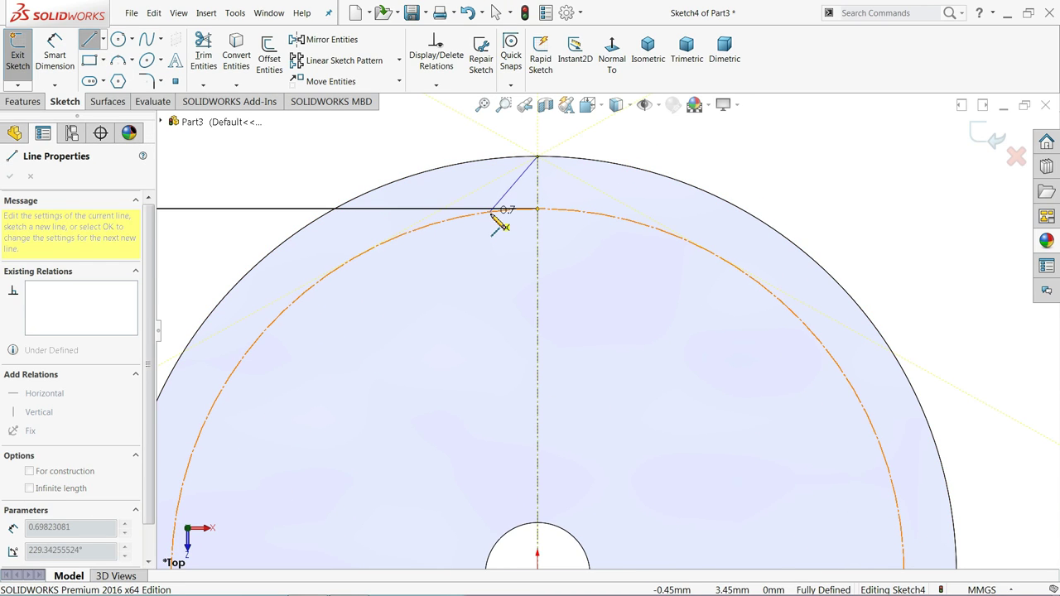
left_click(492, 211)
right_click(421, 141)
left_click(457, 168)
key("Escape")
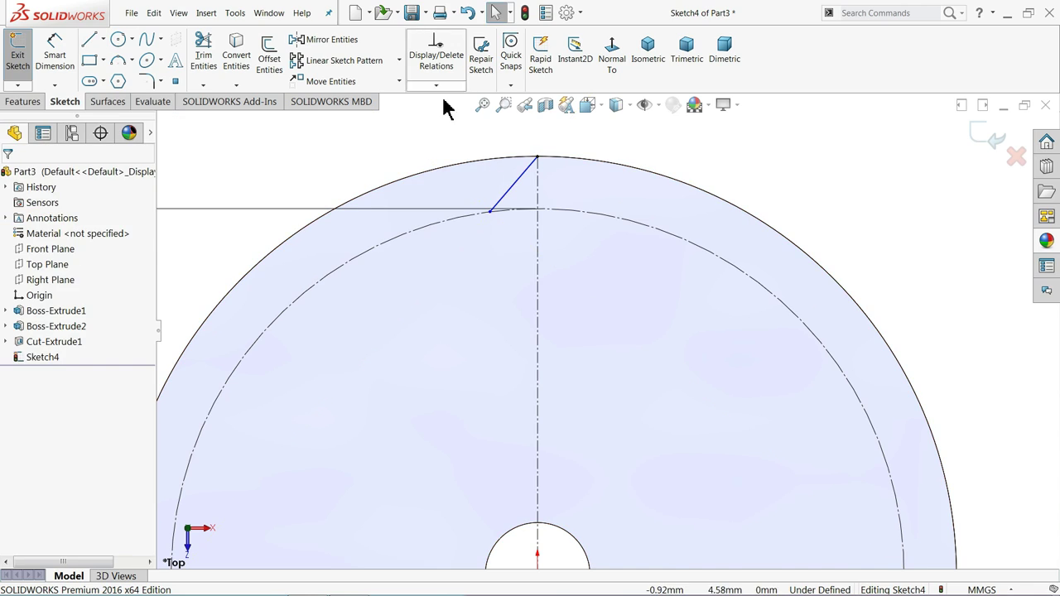
Step: Mirror the tooth line about the vertical centerline
left_click(331, 40)
scroll(559, 184, "up", 3)
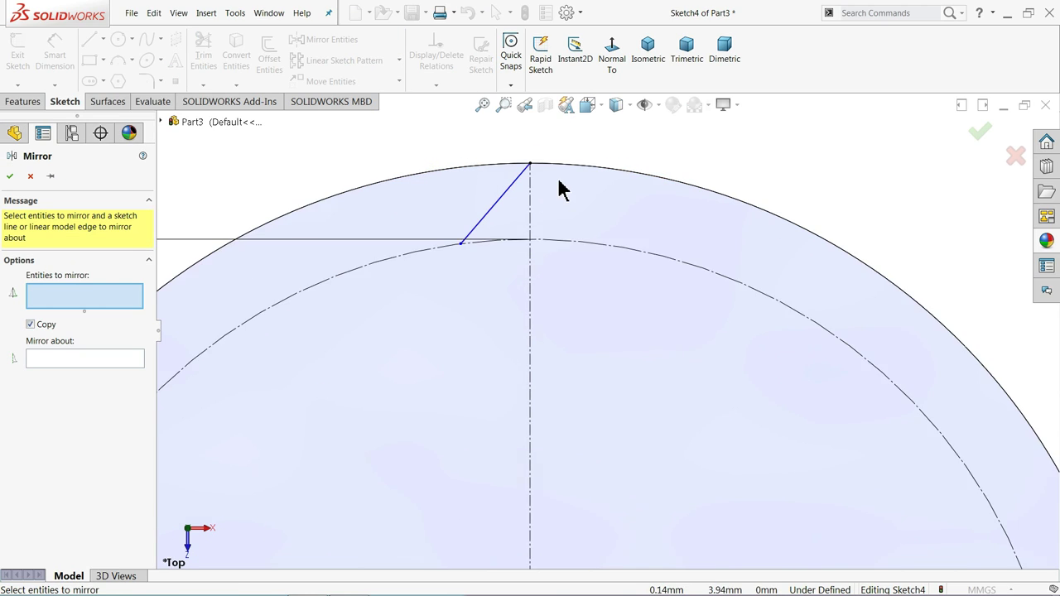
left_click(500, 211)
left_click(74, 354)
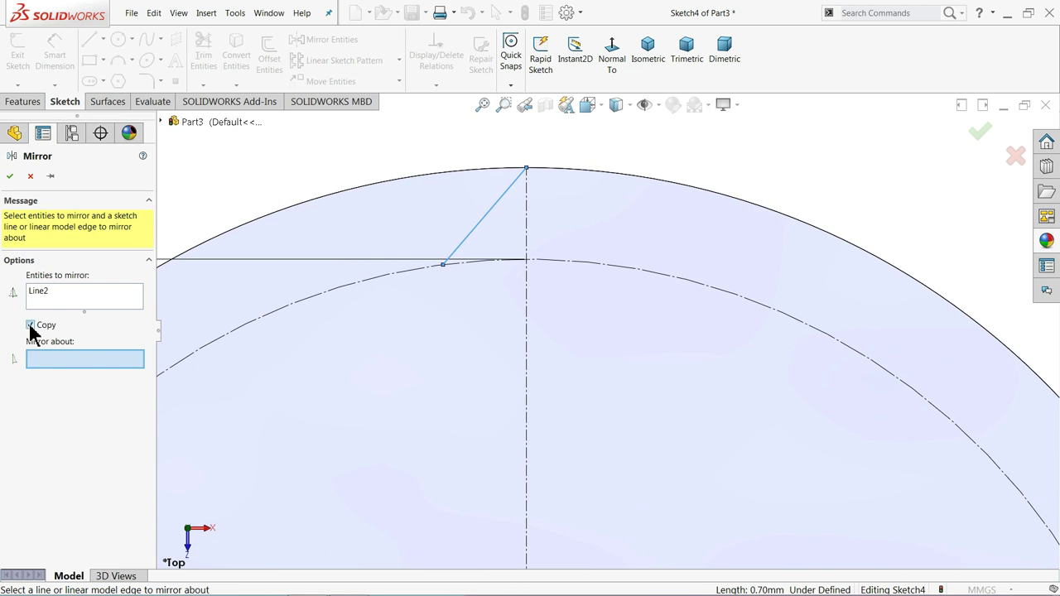
left_click(526, 243)
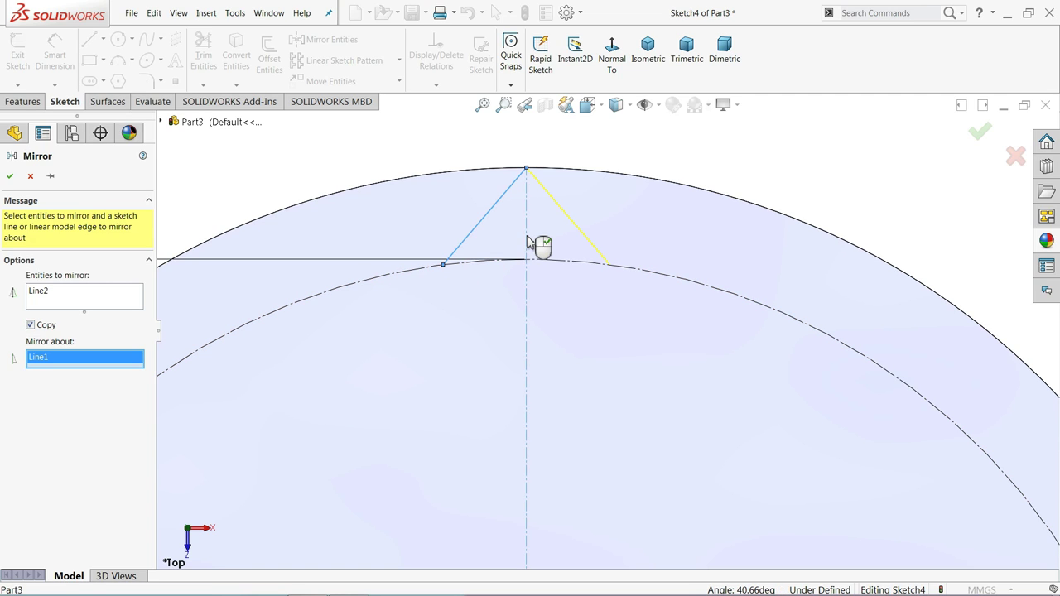
left_click(11, 175)
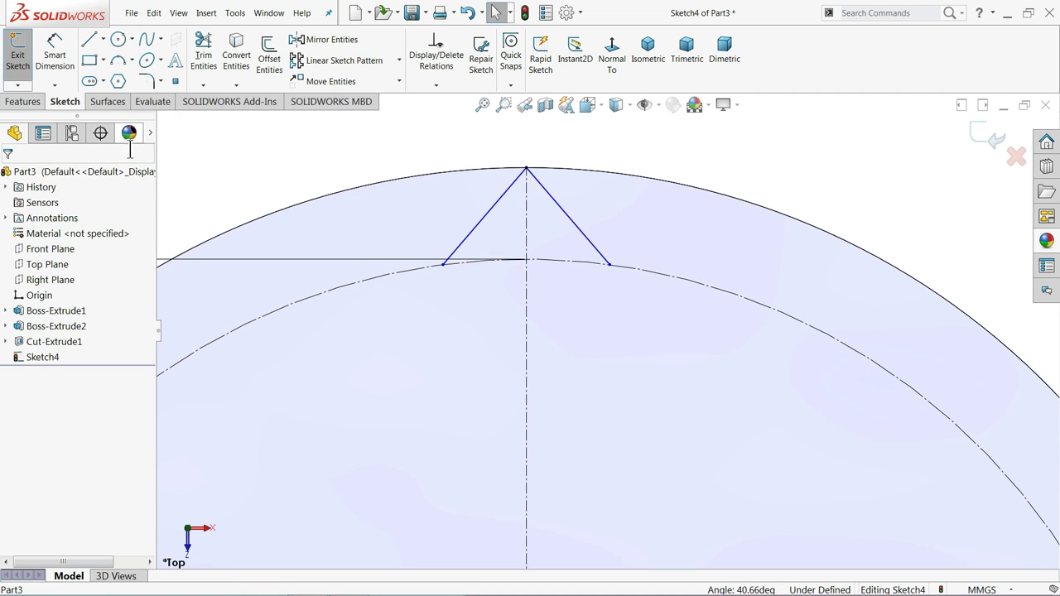
Step: Dimension the angle between the tooth's left side and the centerline to 30°
scroll(476, 191, "down", 2)
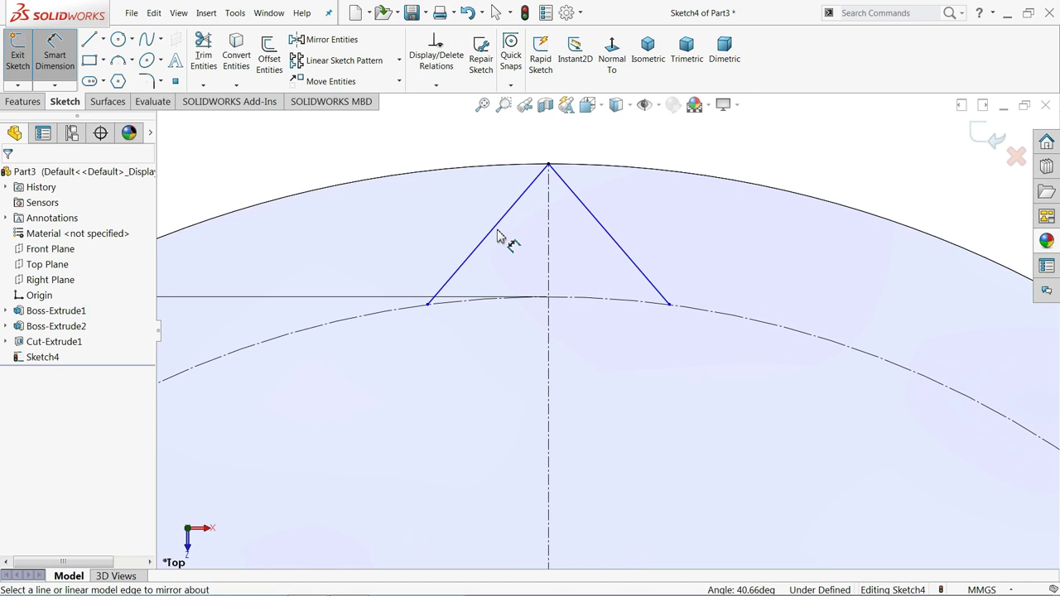
left_click(498, 232)
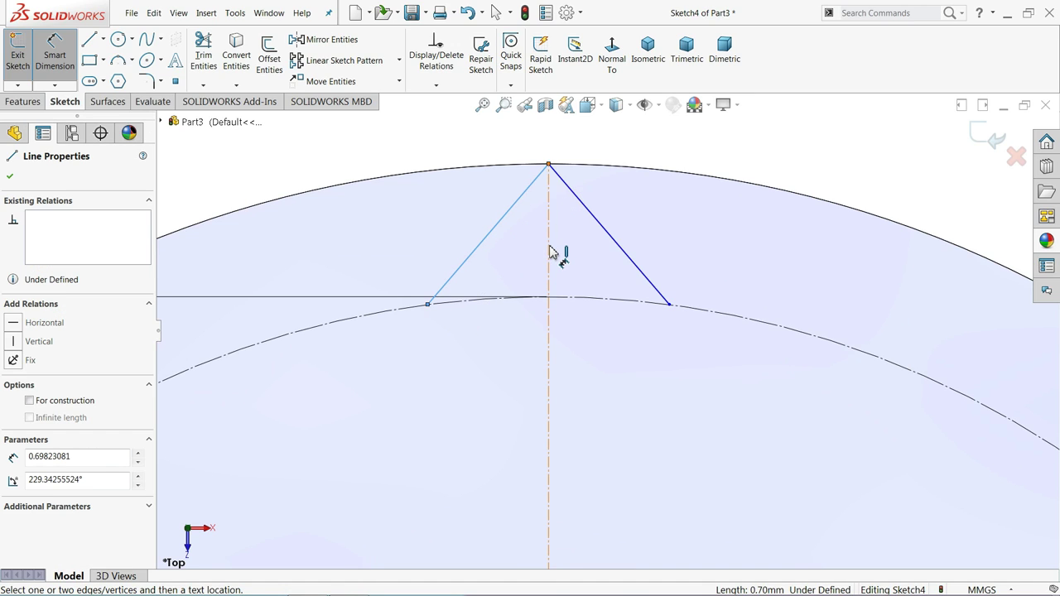
left_click(548, 252)
left_click(548, 274)
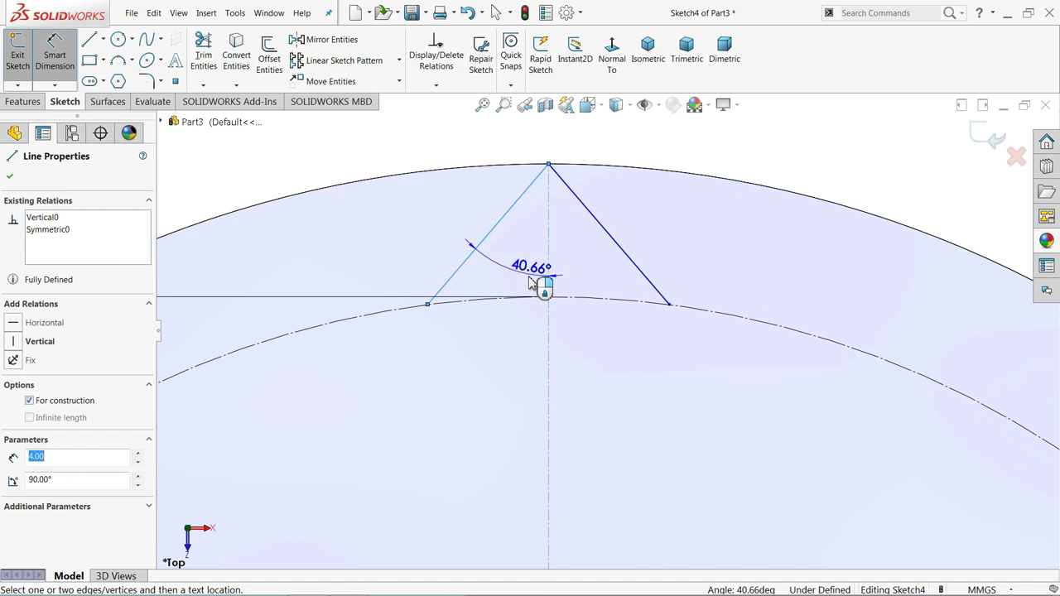
left_click(521, 271)
type("30")
key("Return")
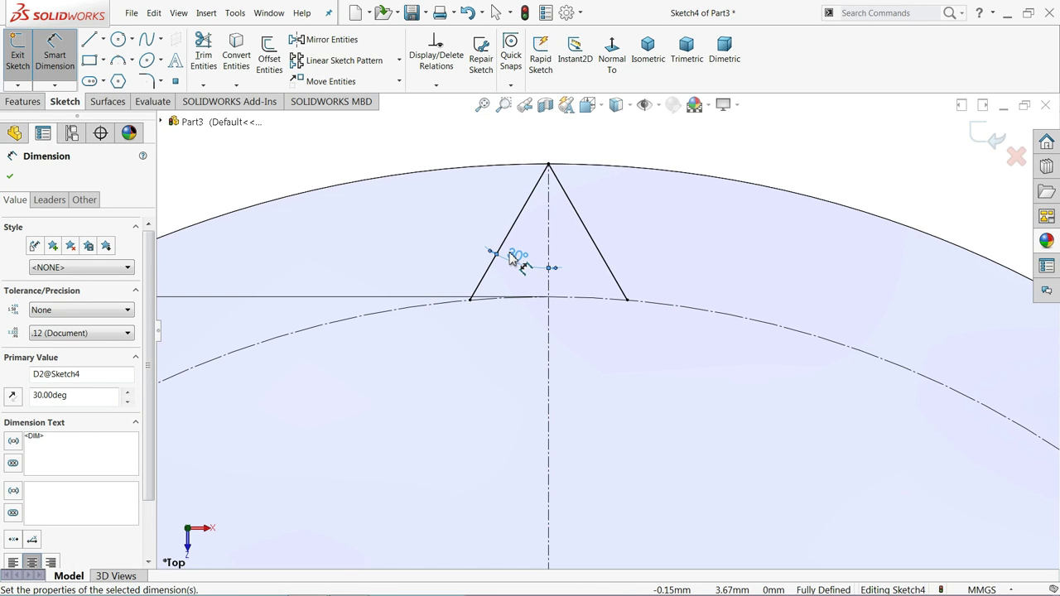
left_click(10, 178)
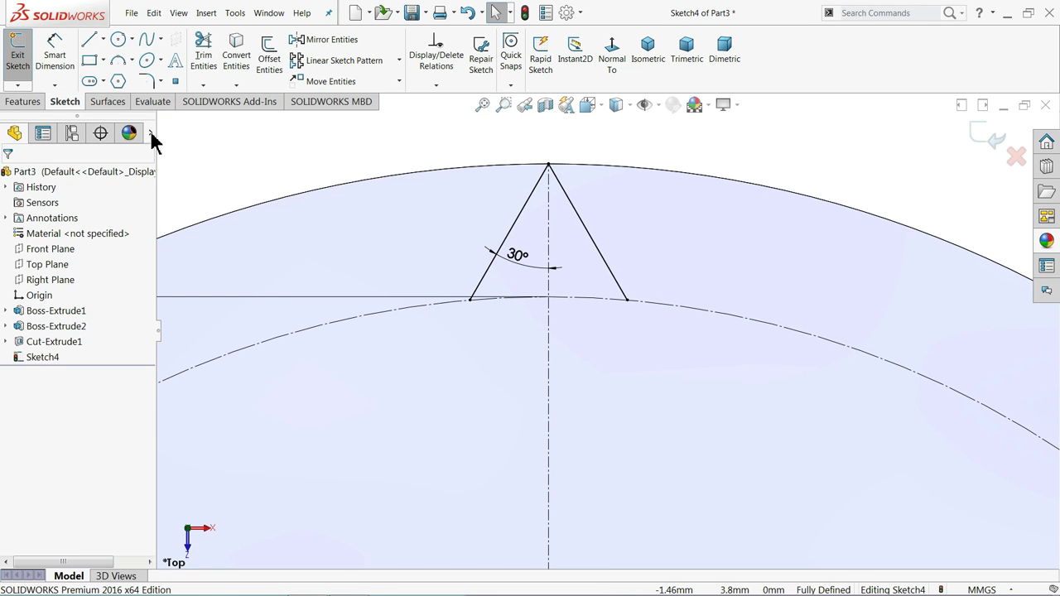
Step: Try a sketch fillet on the tooth apex, then cancel the failed attempt
left_click(146, 80)
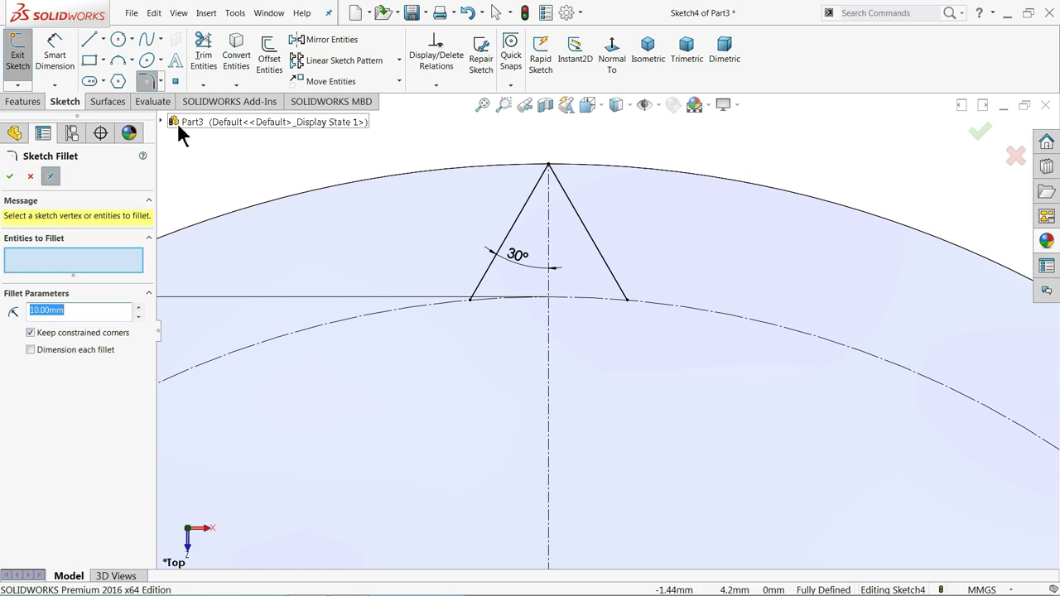
type("0.5")
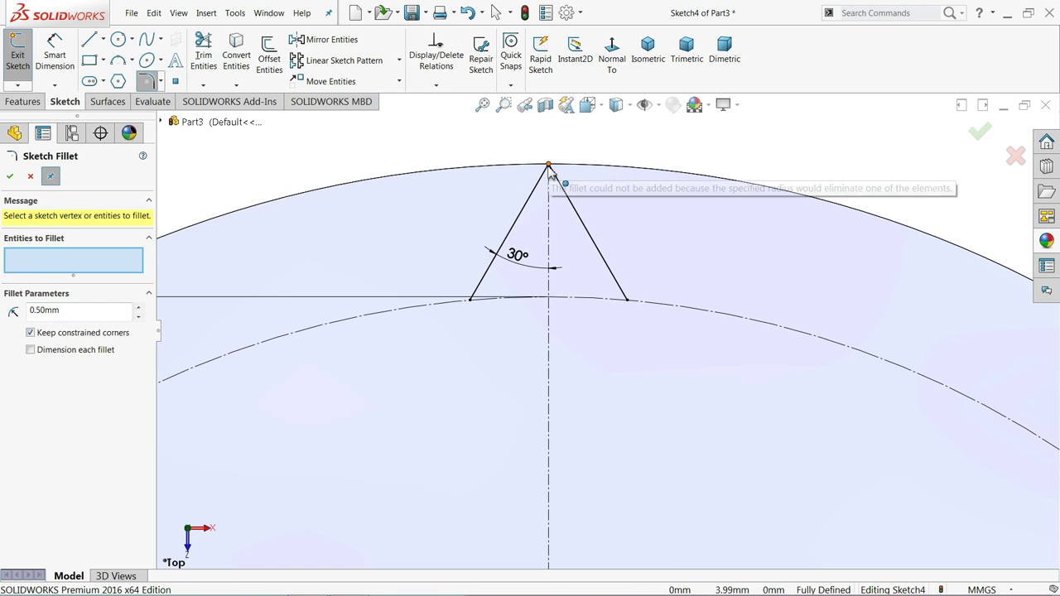
left_click(548, 169)
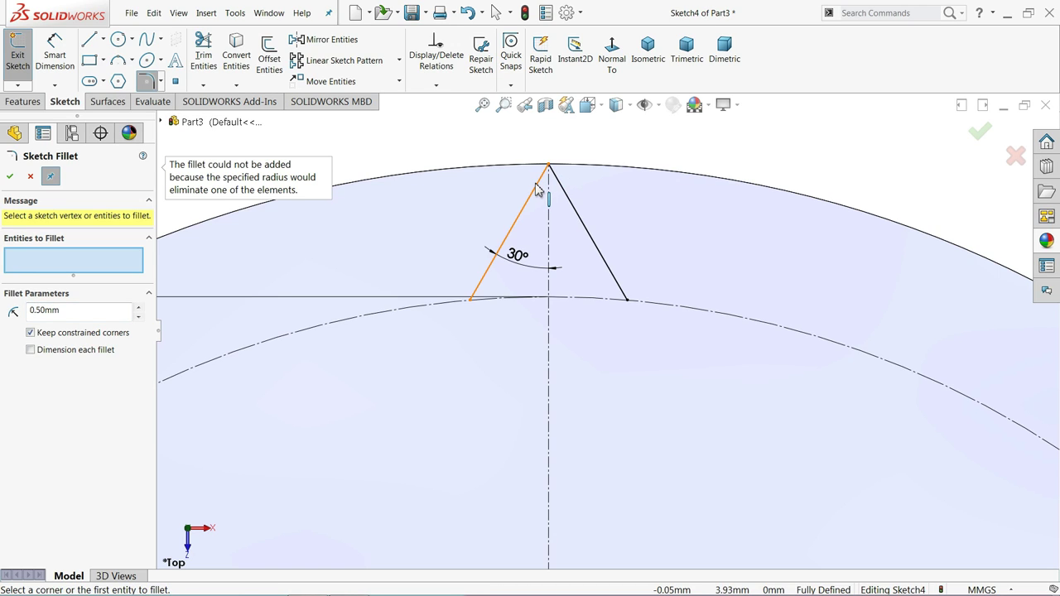
left_click(536, 190)
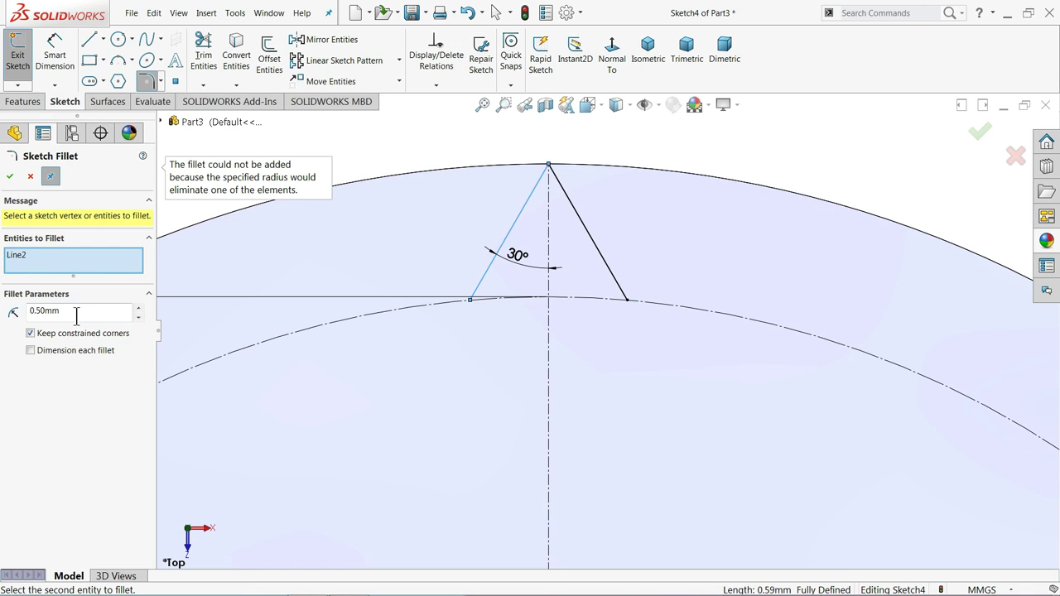
left_click(30, 176)
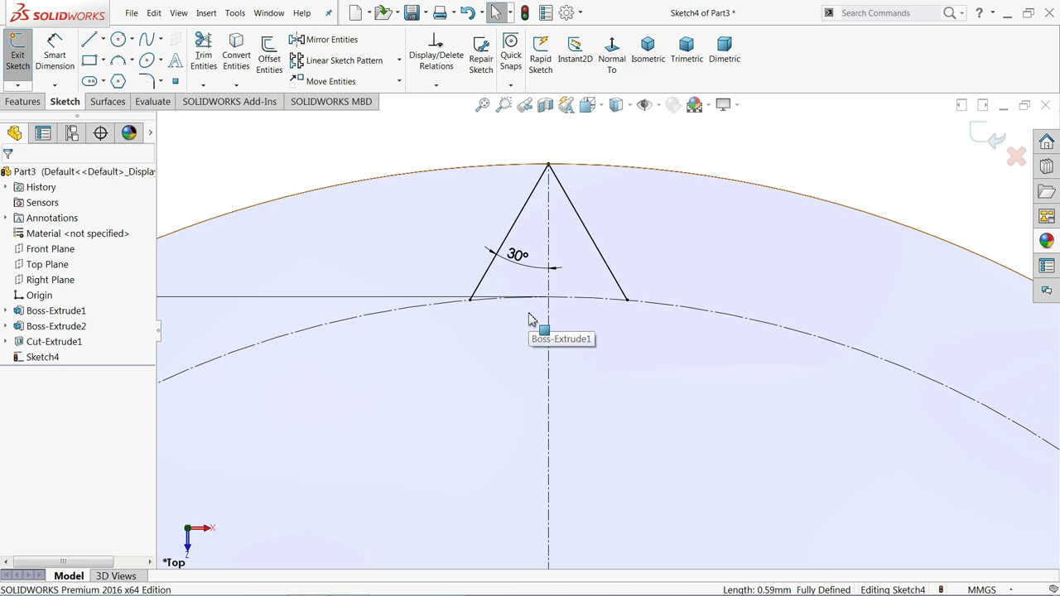
Step: Round the tooth apex with a 0.05 mm sketch fillet on both tooth sides
left_click(153, 83)
left_click(534, 197)
left_click(571, 207)
type("0.2")
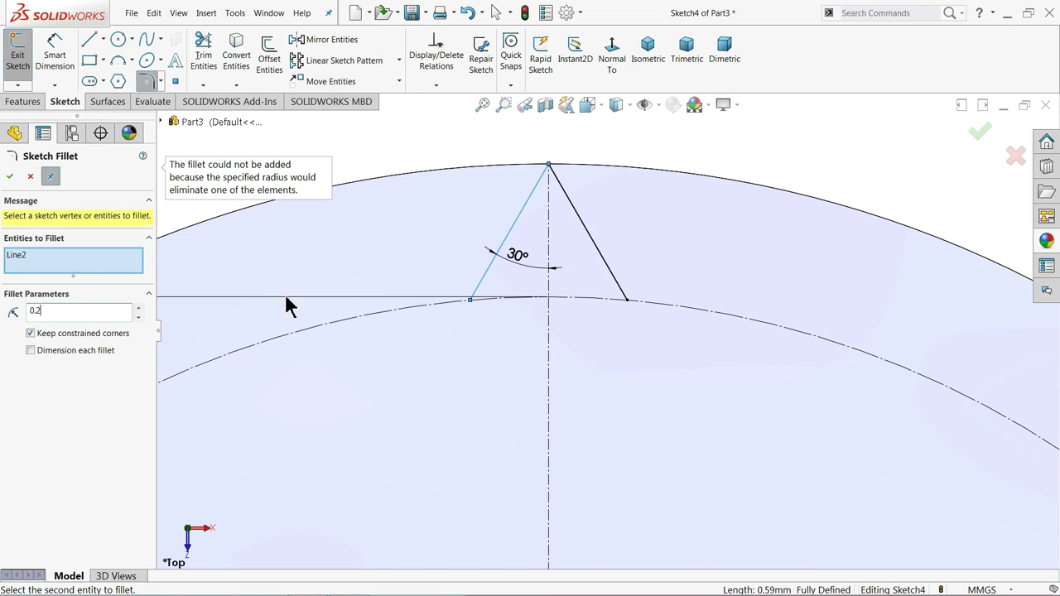
left_click(580, 217)
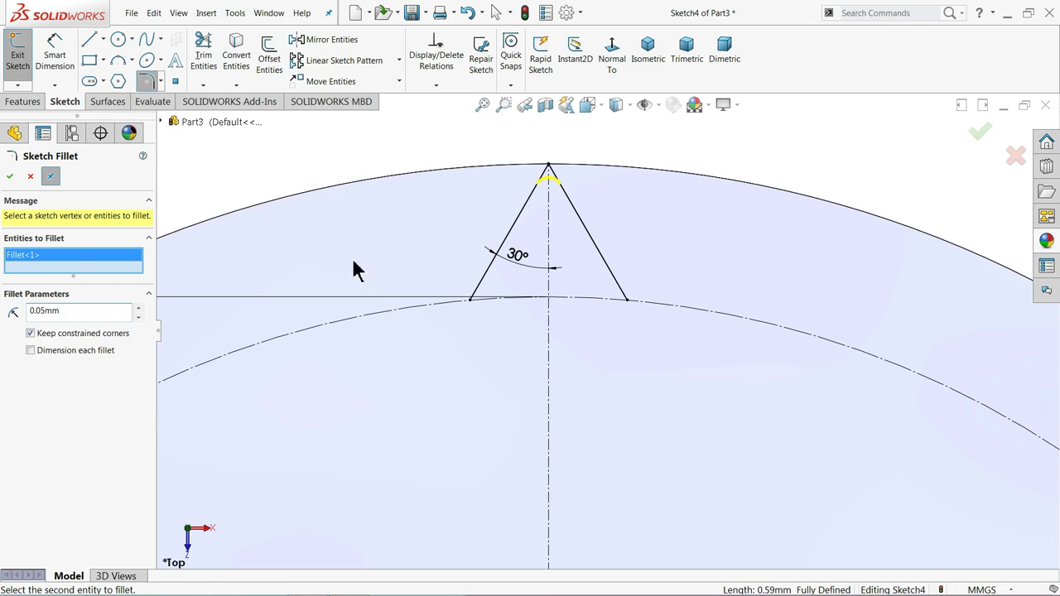
left_click(10, 178)
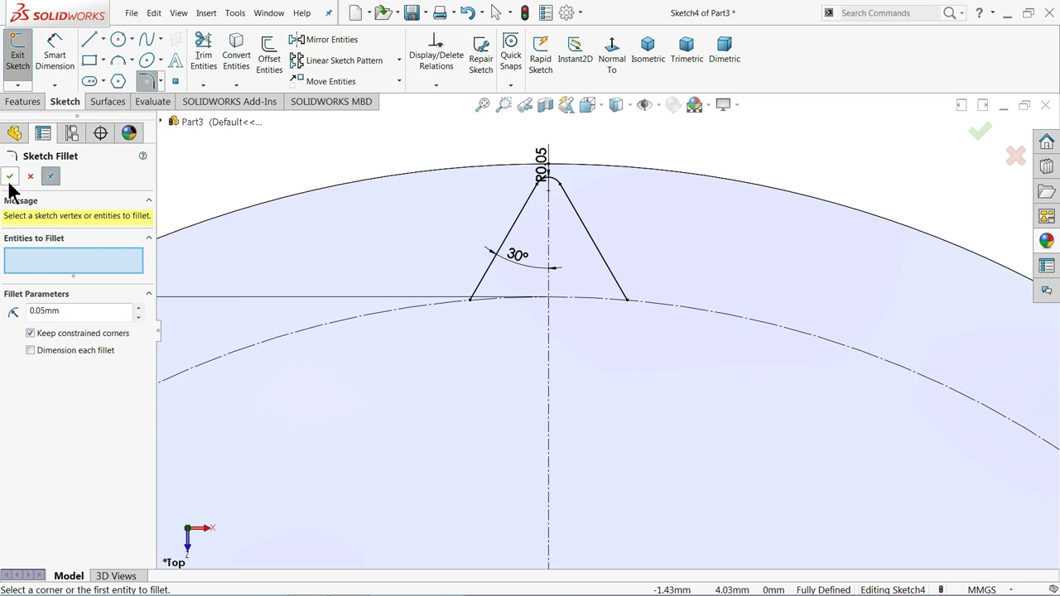
left_click(10, 176)
left_click(399, 60)
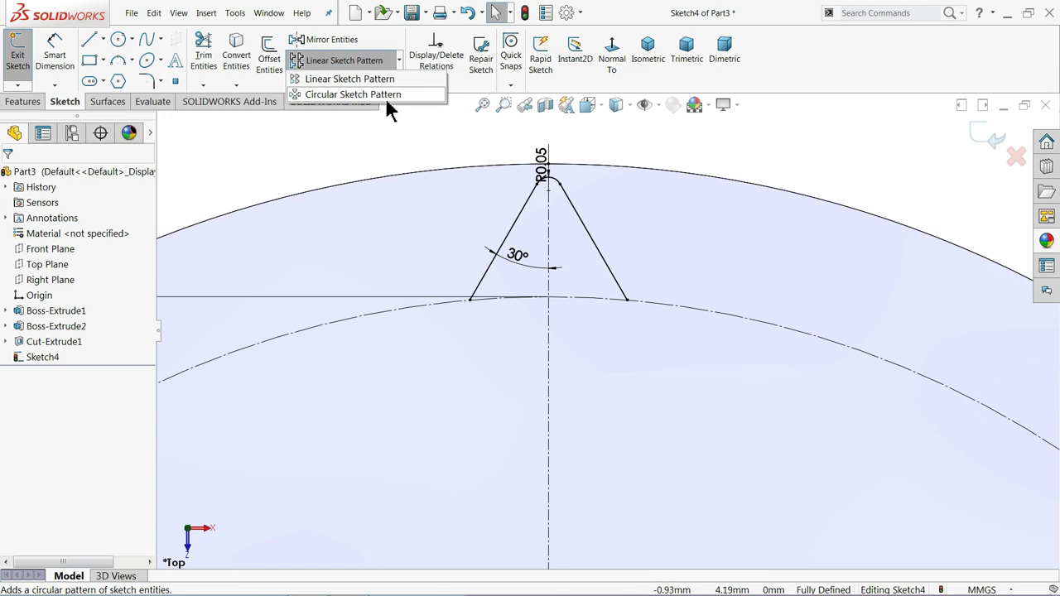
Step: Start a circular sketch pattern of both tooth sides and the apex fillet arc
left_click(385, 95)
left_click(517, 226)
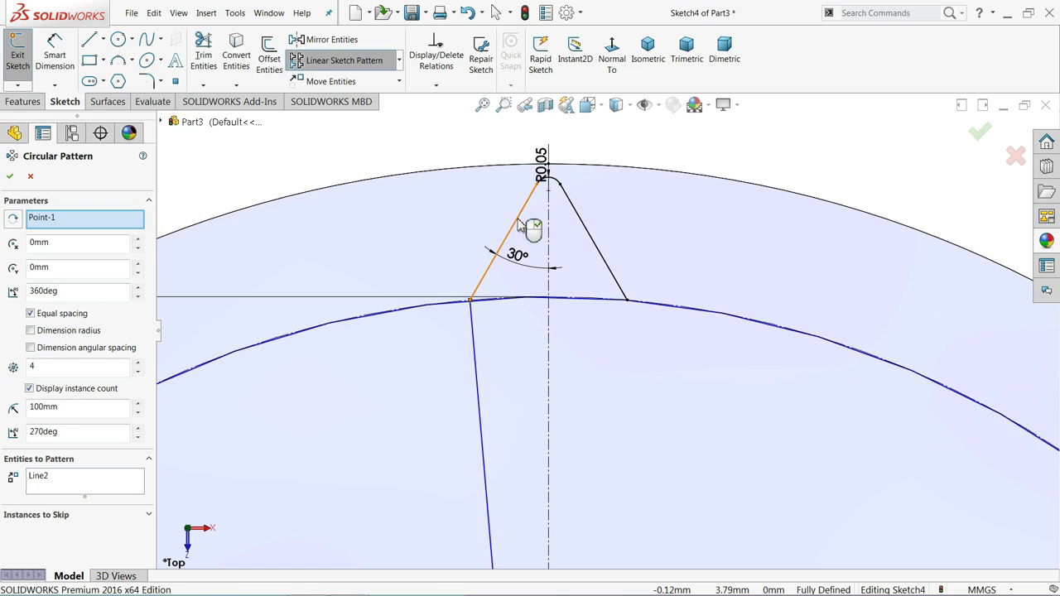
left_click(555, 182)
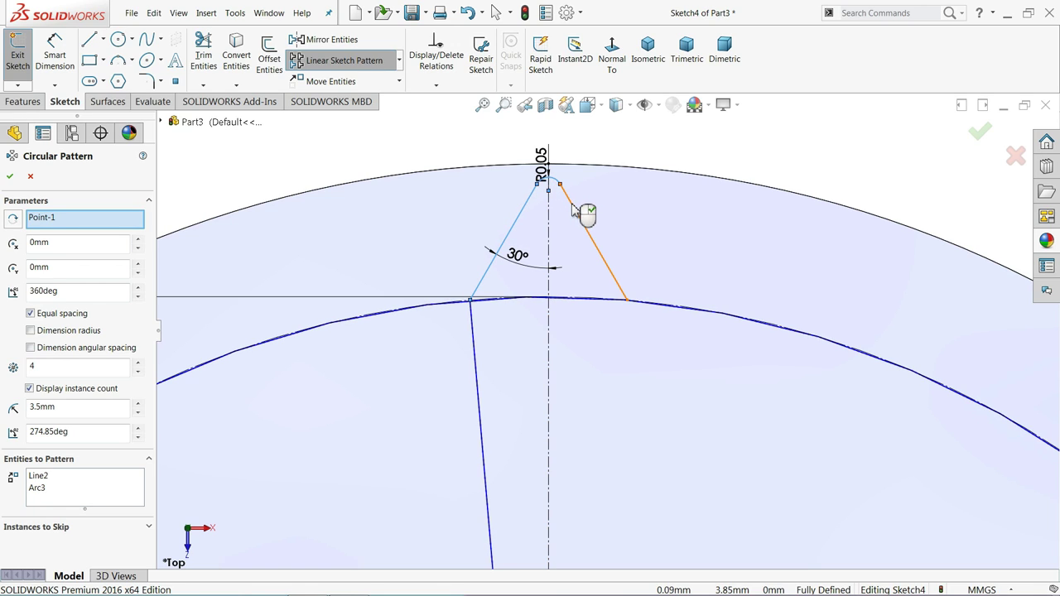
left_click(579, 212)
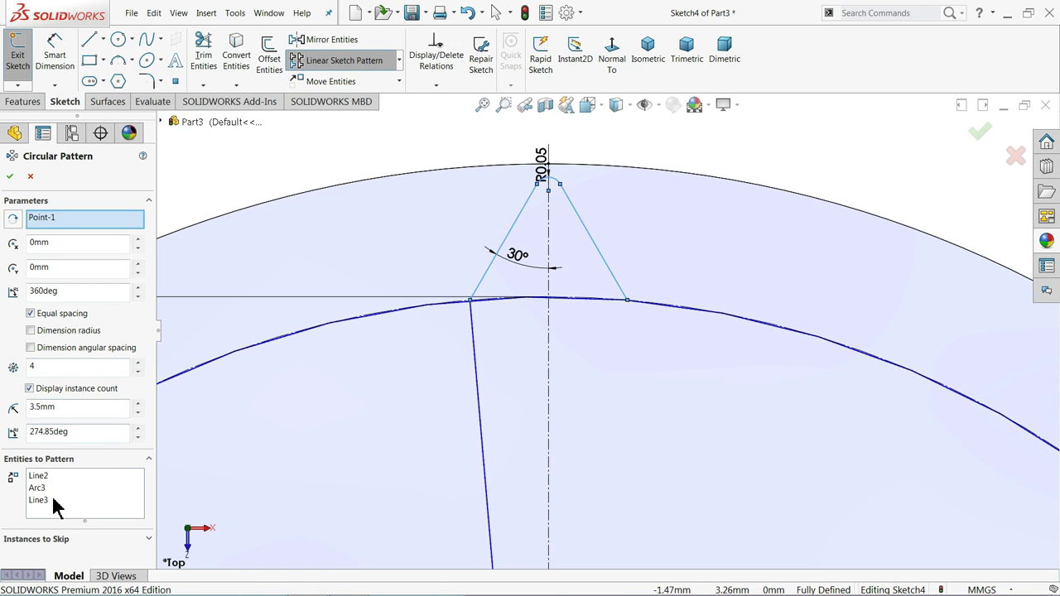
scroll(586, 285, "up", 5)
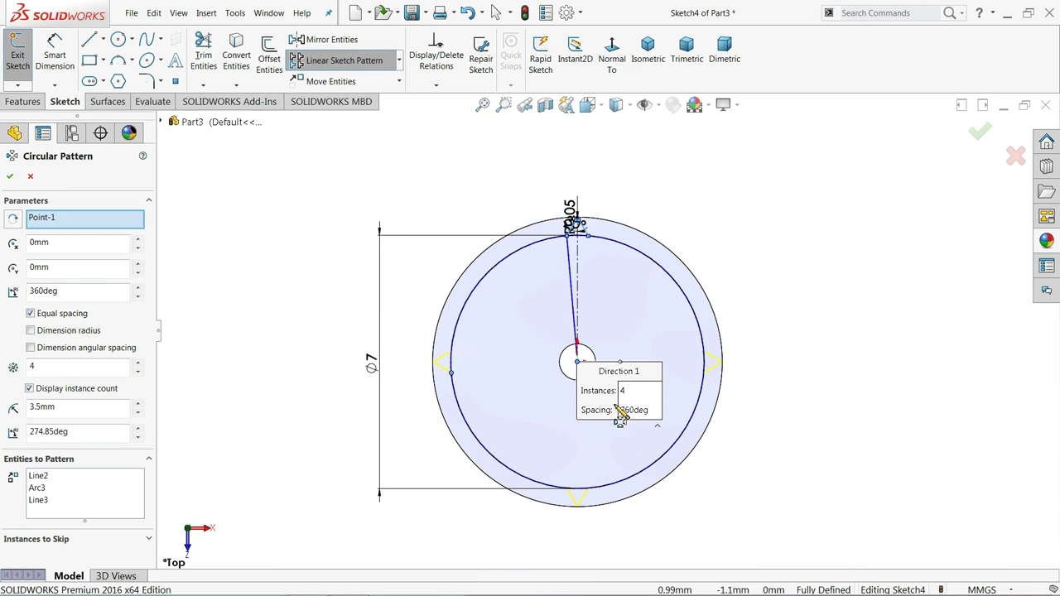
scroll(620, 419, "down", 2)
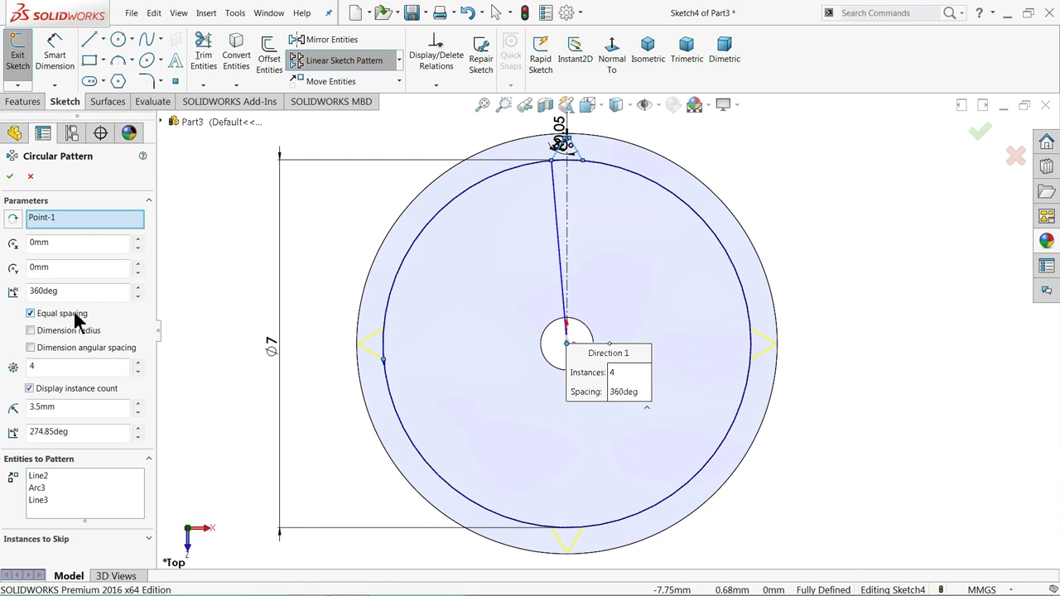
Step: Set the pattern to 40 equally spaced instances over 360° and confirm it
left_click_drag(57, 375, 19, 366)
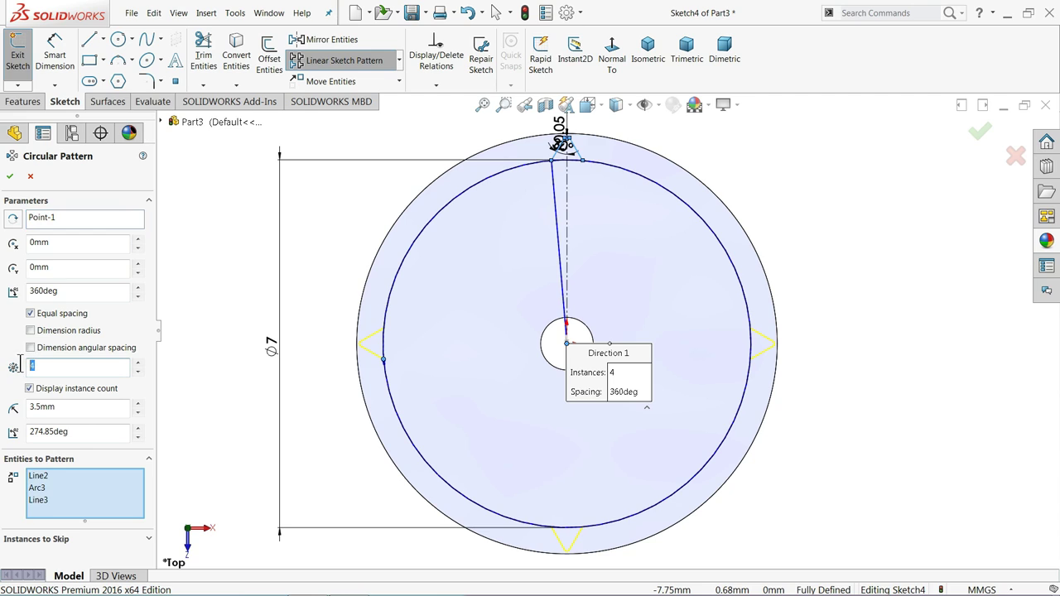
type("34")
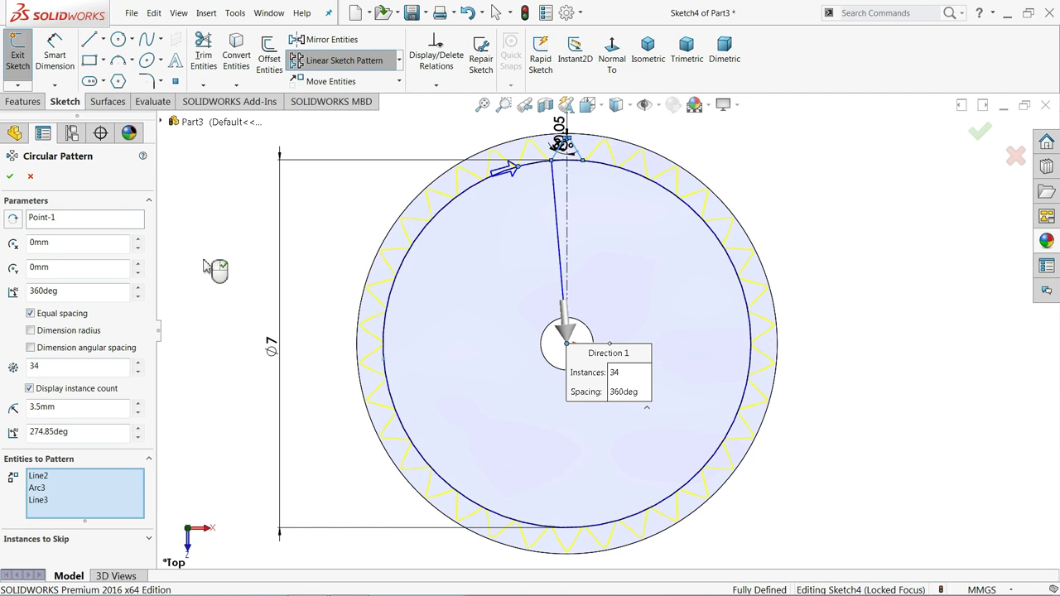
scroll(568, 201, "down", 2)
scroll(674, 249, "down", 3)
scroll(720, 246, "down", 2)
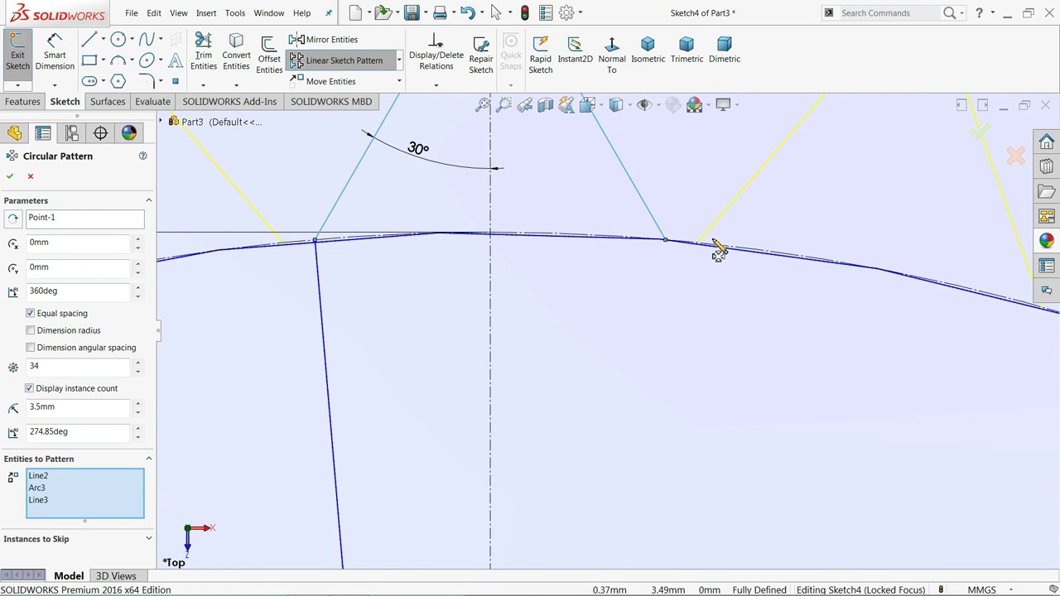
scroll(530, 253, "up", 2)
scroll(551, 289, "up", 3)
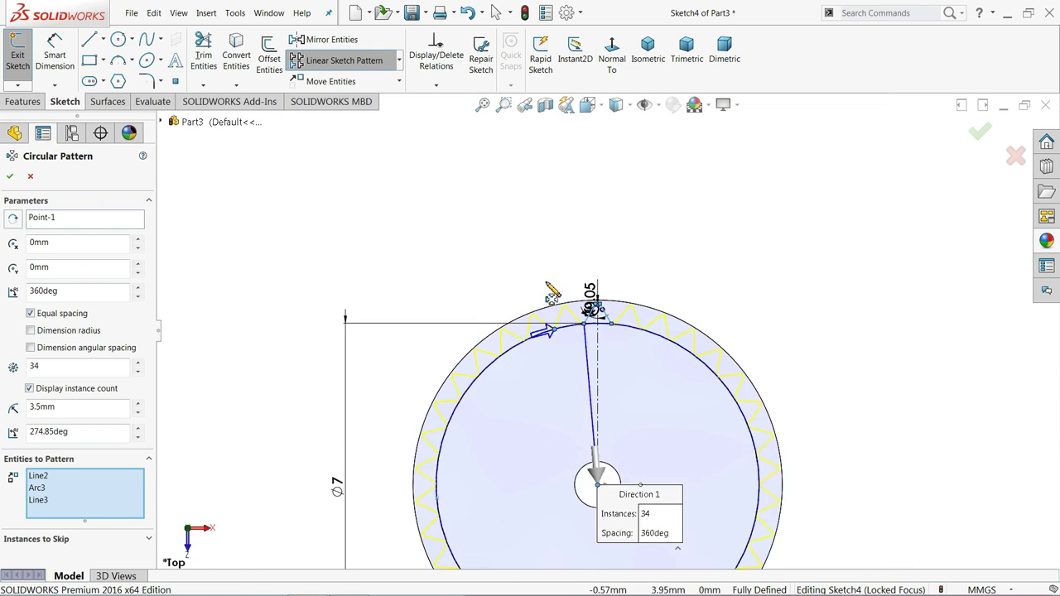
scroll(593, 387, "up", 2)
scroll(594, 387, "down", 3)
scroll(601, 406, "down", 2)
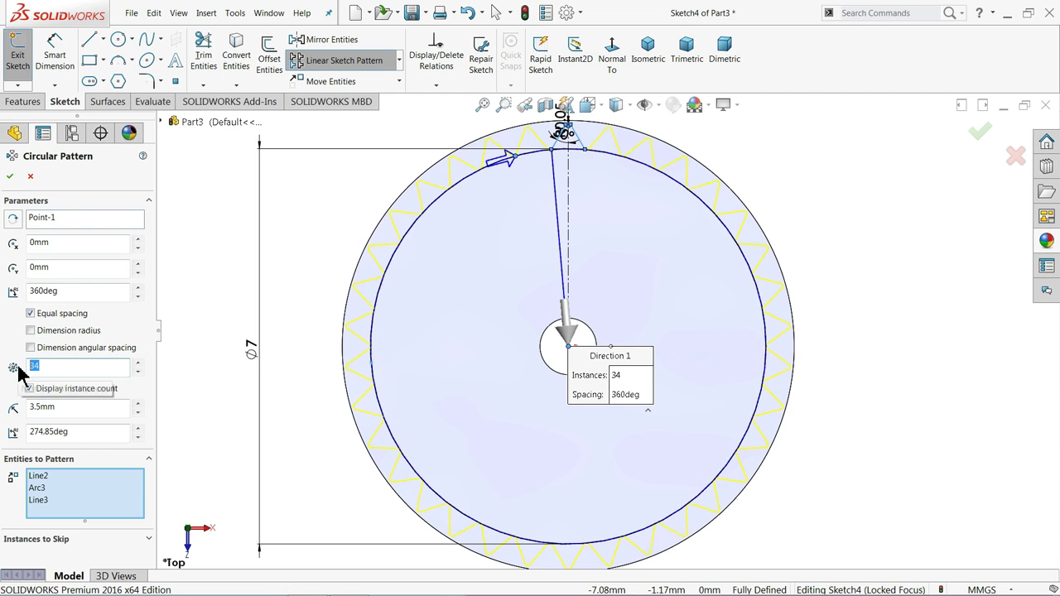
type("40")
scroll(508, 207, "down", 2)
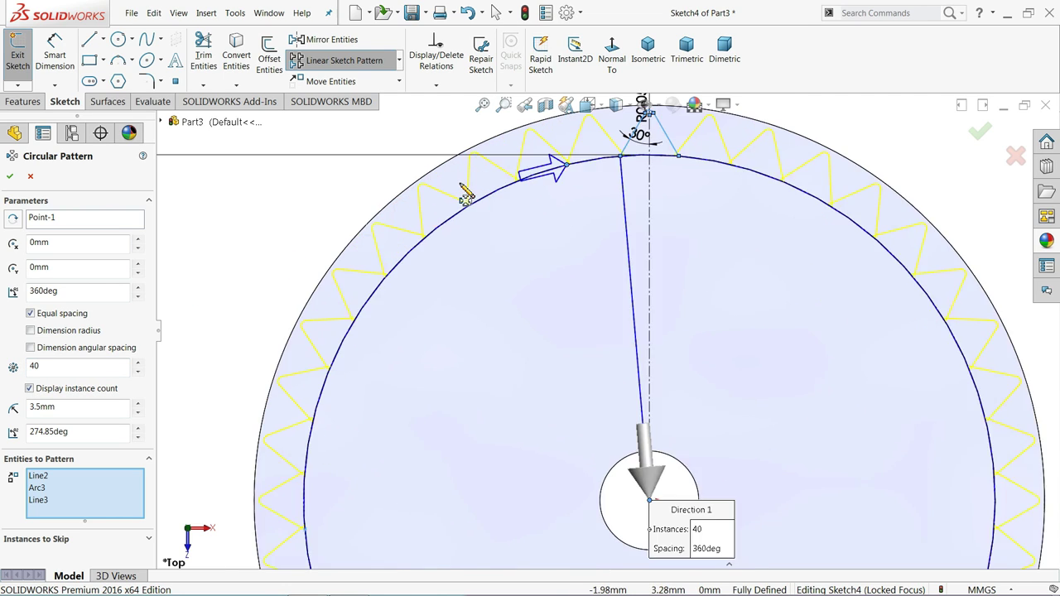
scroll(499, 243, "down", 2)
scroll(537, 313, "down", 2)
scroll(537, 285, "up", 5)
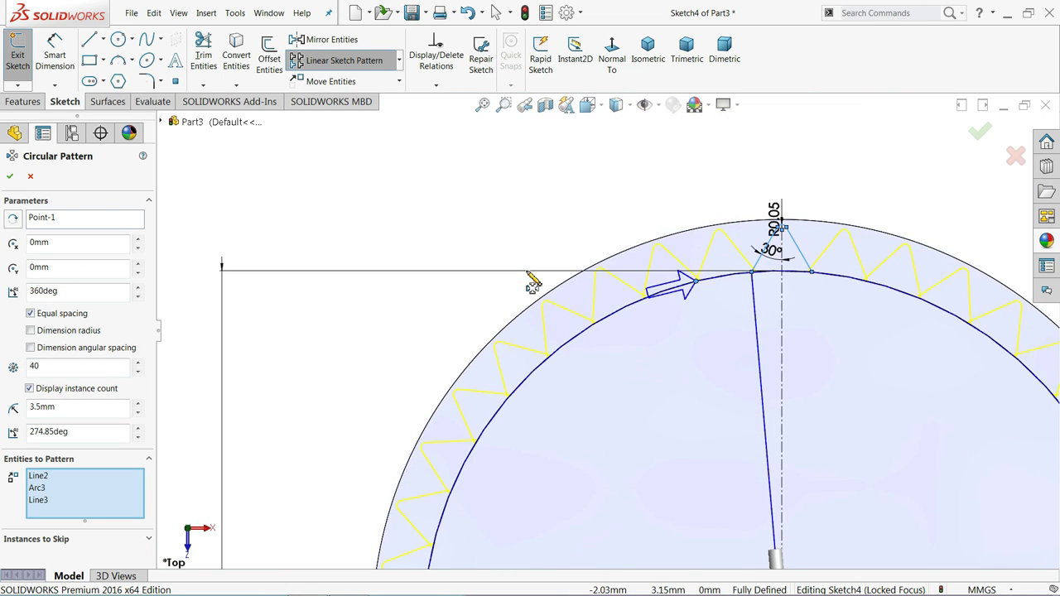
scroll(580, 290, "up", 5)
scroll(663, 372, "down", 2)
scroll(658, 406, "down", 2)
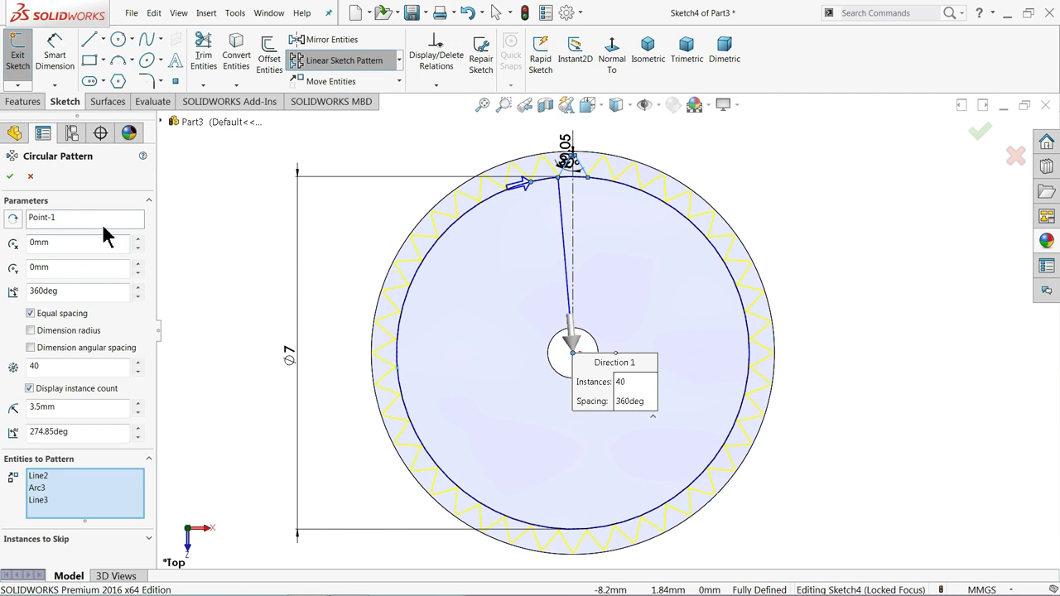
left_click(10, 179)
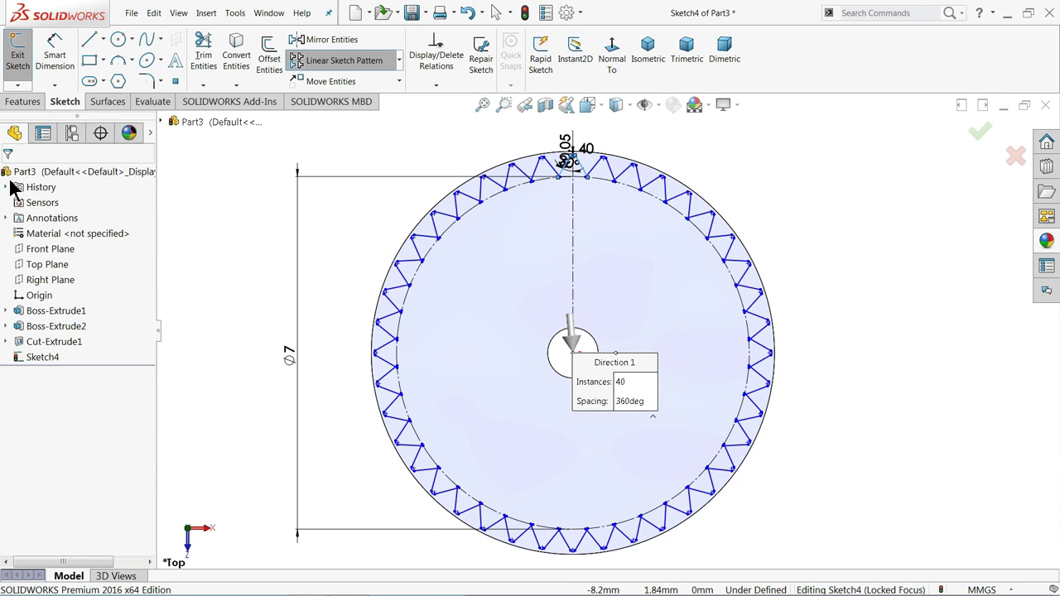
scroll(416, 303, "down", 3)
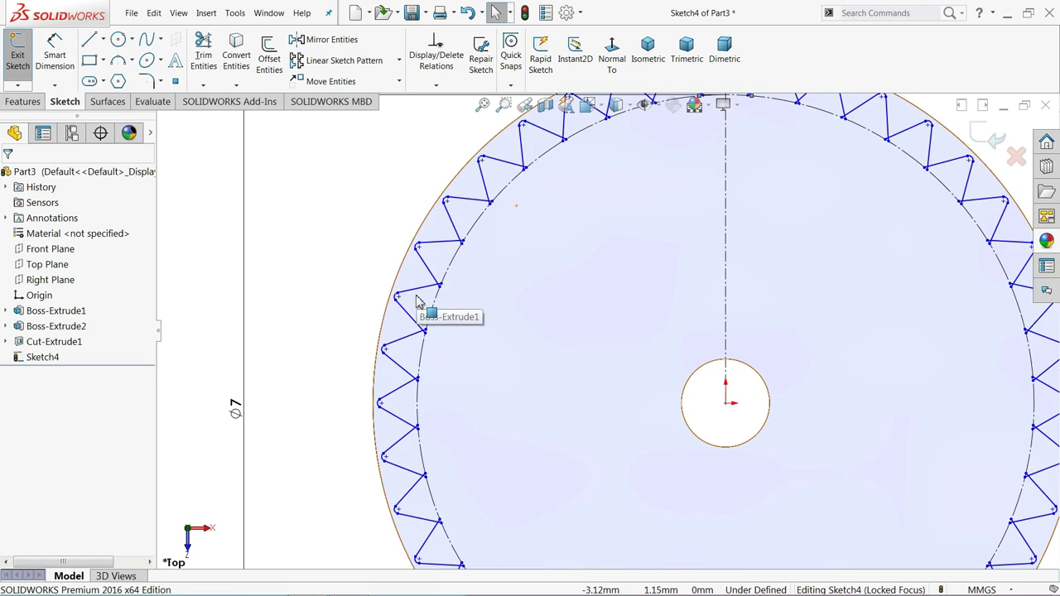
Step: Start an extruded cut with Thin Feature off and the tooth gaps as the cut region
left_click(22, 102)
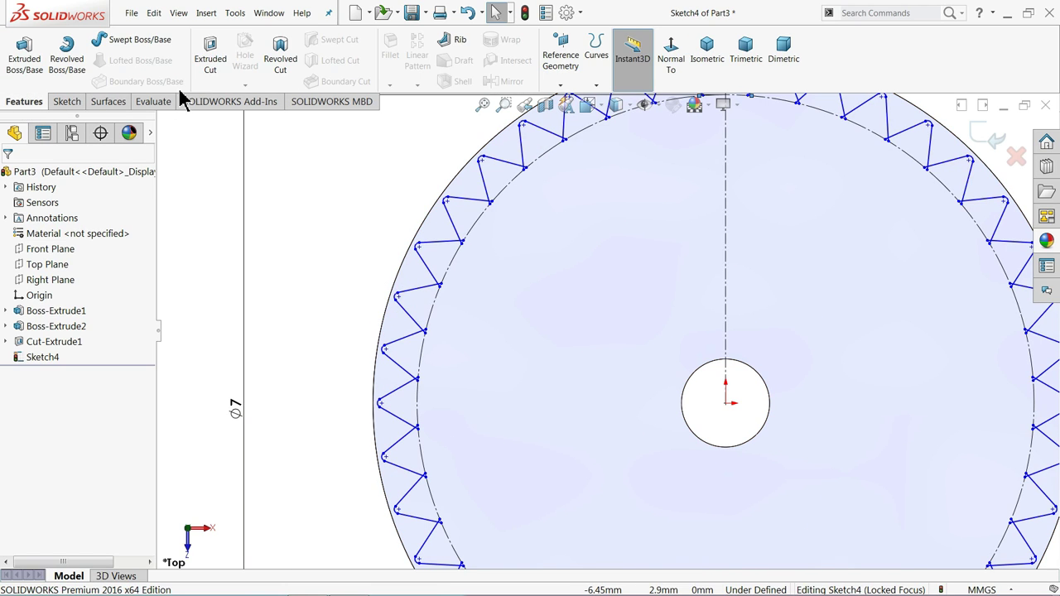
left_click(213, 60)
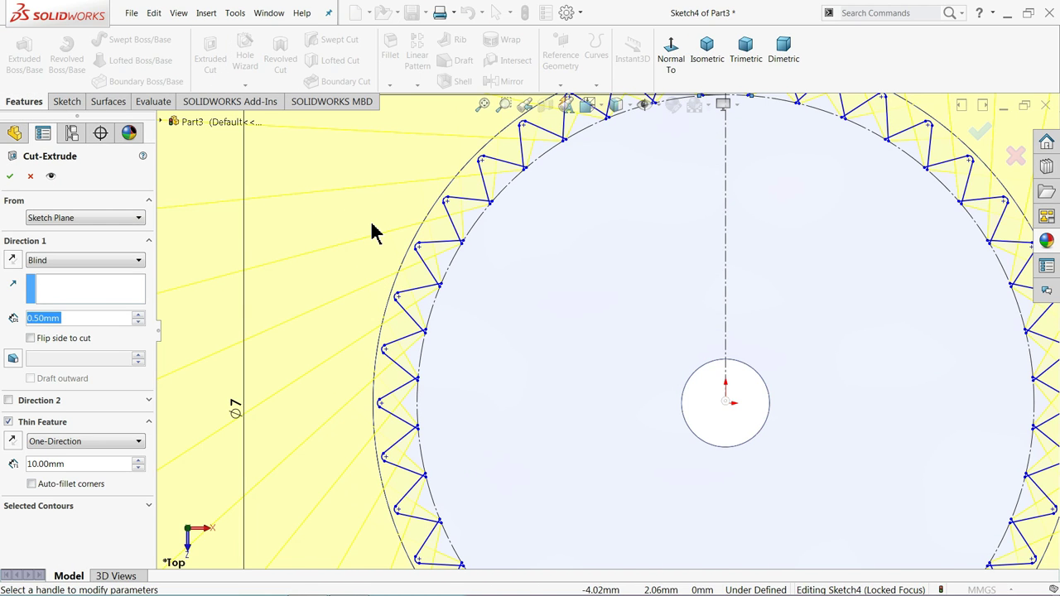
left_click(8, 422)
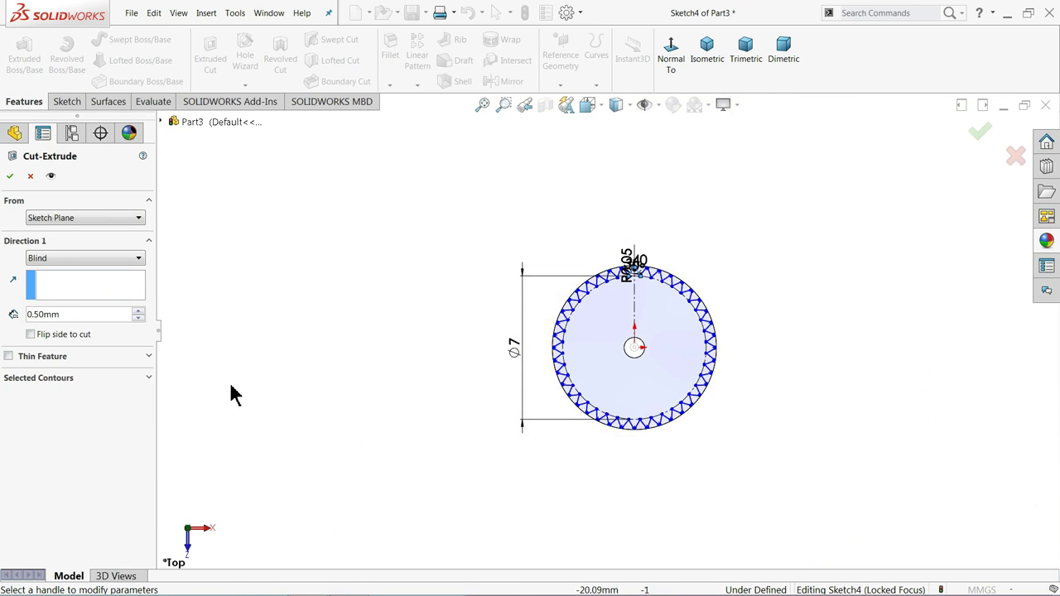
left_click(95, 378)
scroll(584, 366, "down", 3)
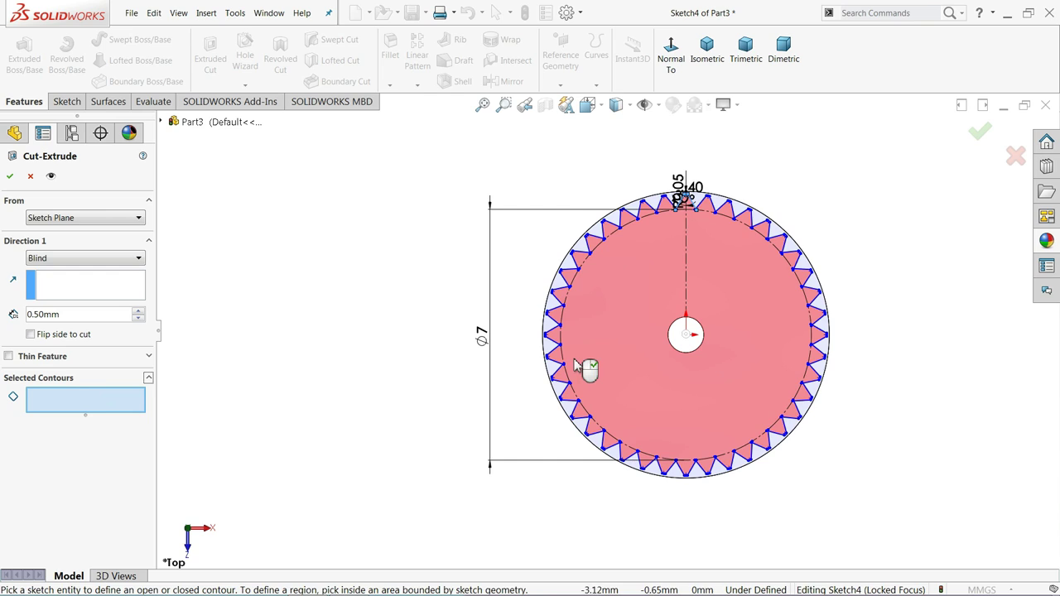
scroll(613, 332, "down", 1)
scroll(614, 332, "down", 1)
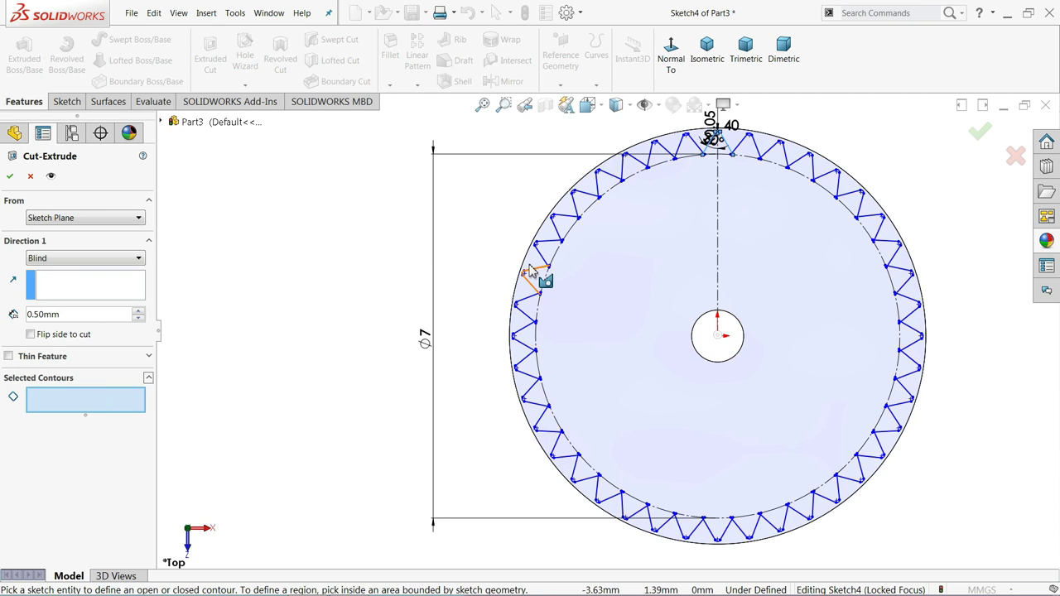
left_click(537, 270)
scroll(627, 217, "down", 1)
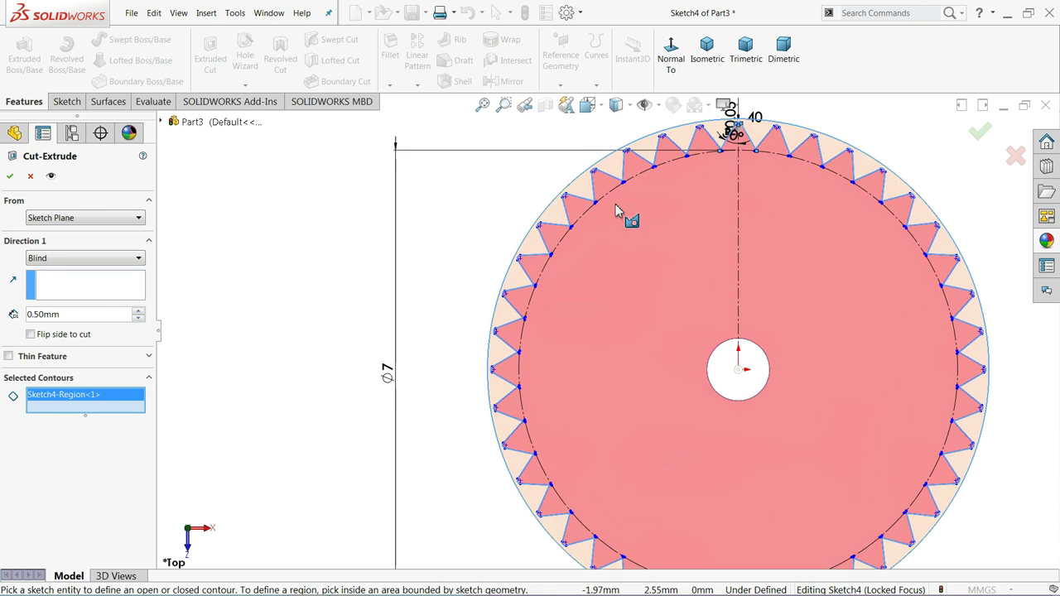
scroll(539, 218, "down", 1)
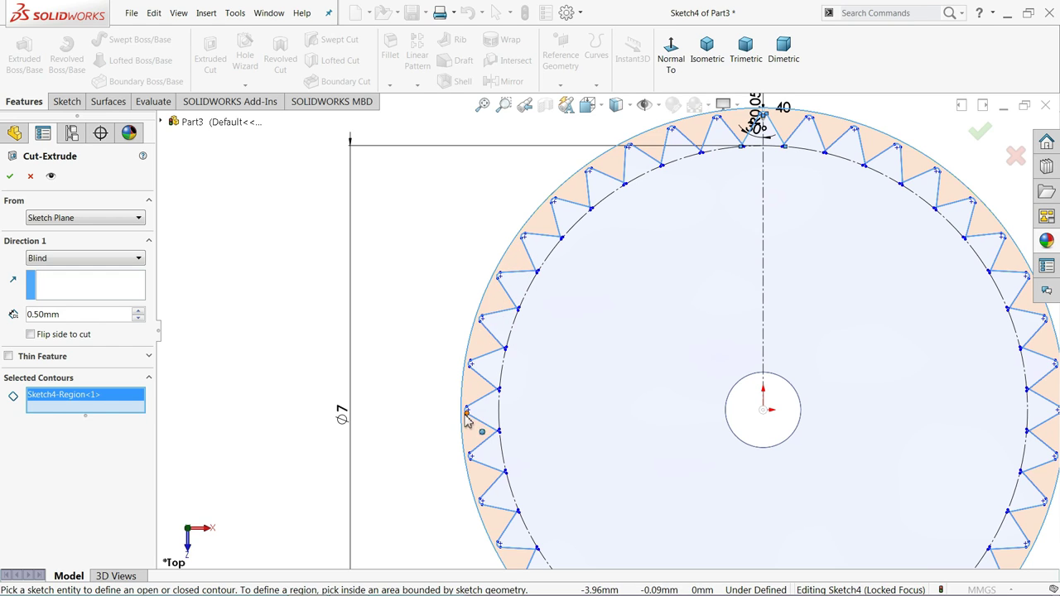
scroll(447, 422, "up", 4)
scroll(775, 481, "down", 2)
scroll(775, 481, "down", 1)
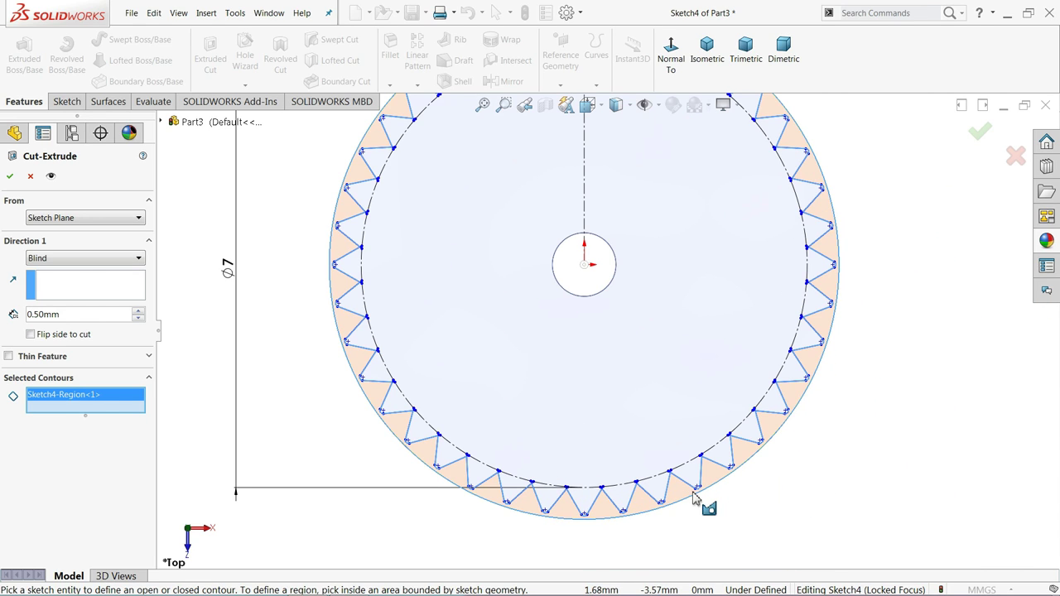
scroll(487, 488, "down", 1)
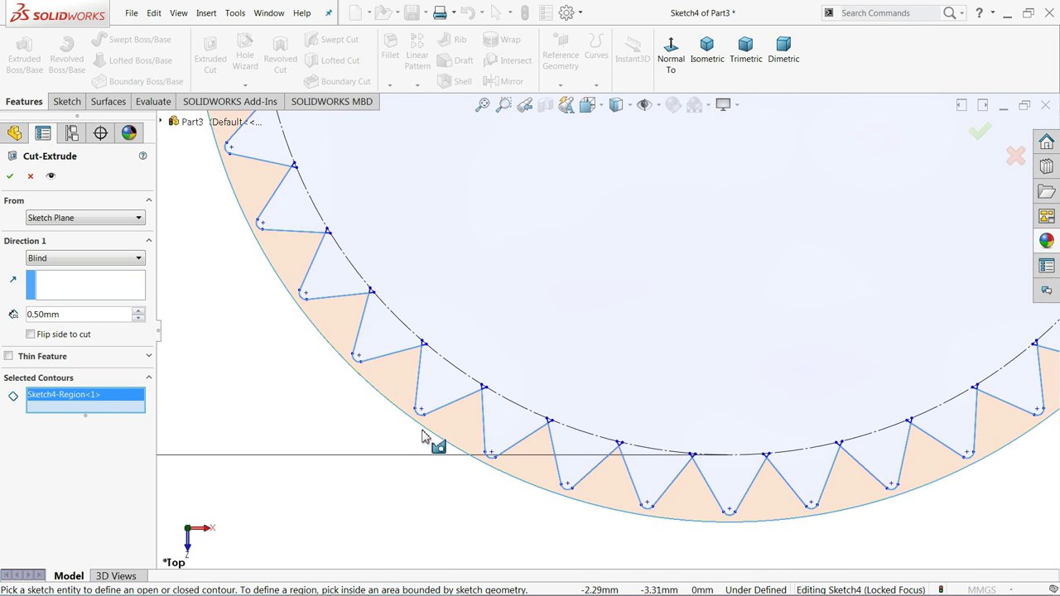
scroll(425, 440, "down", 1)
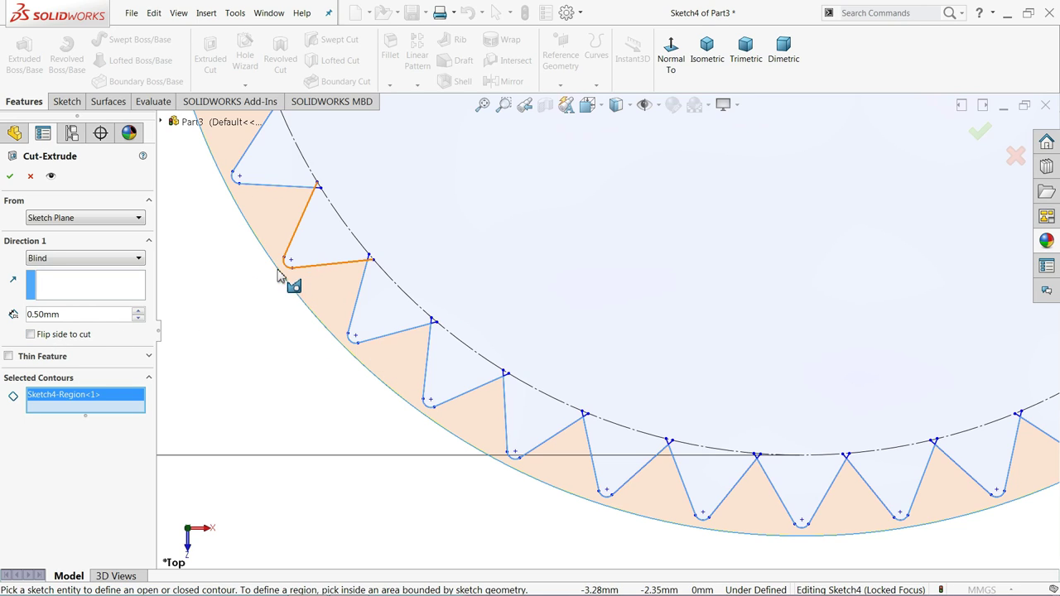
Step: Cut the tooth gaps Through All, then orbit to inspect the finished 40-tooth gear
left_click(43, 259)
left_click(50, 284)
scroll(486, 312, "up", 3)
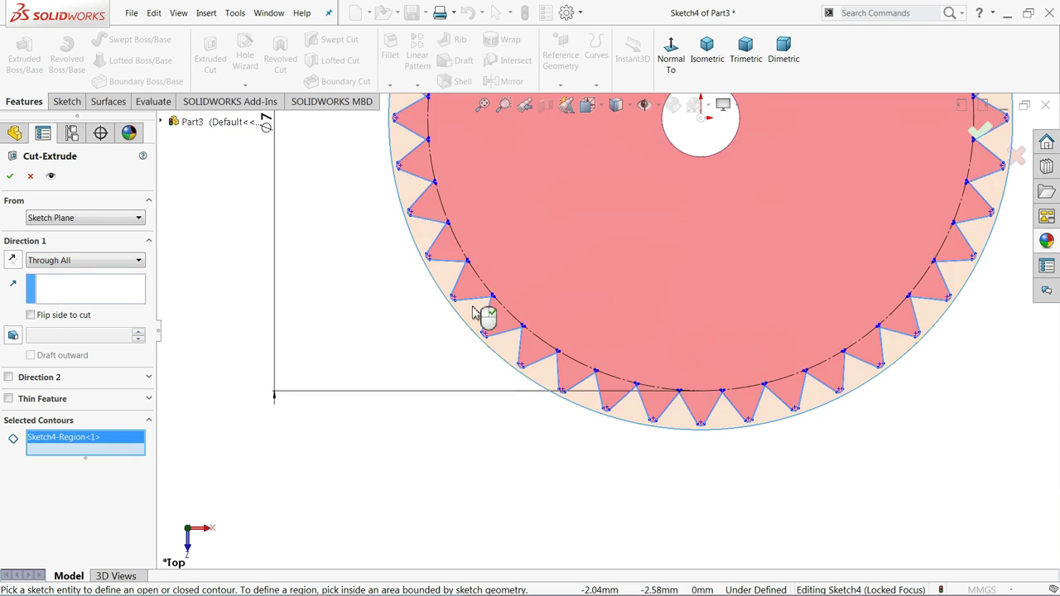
scroll(460, 282, "up", 3)
mouse_move(456, 276)
middle_mouse_down()
mouse_move(503, 267)
mouse_move(504, 289)
middle_mouse_up()
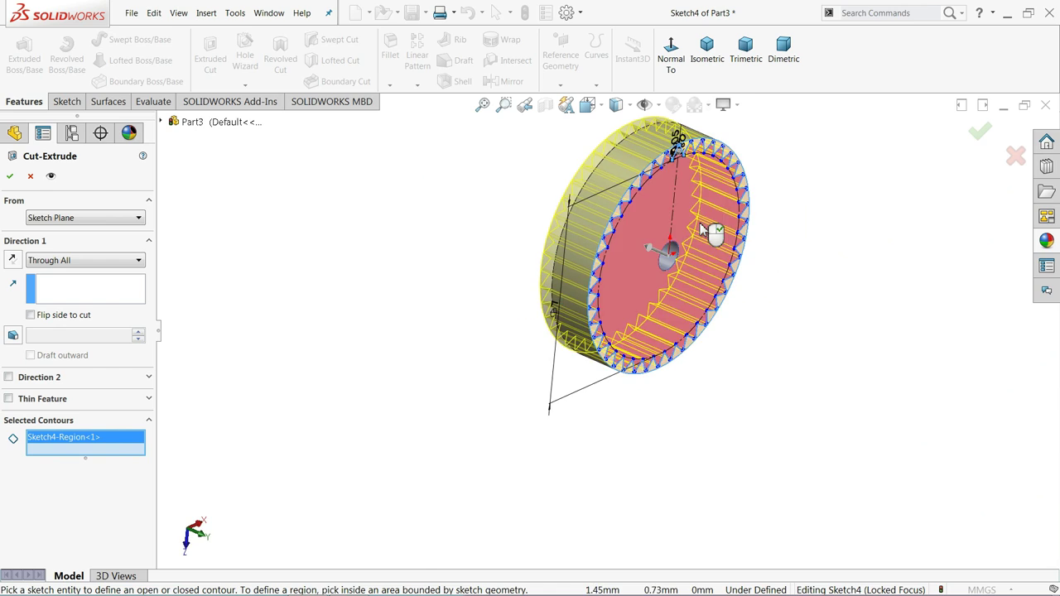
left_click(11, 177)
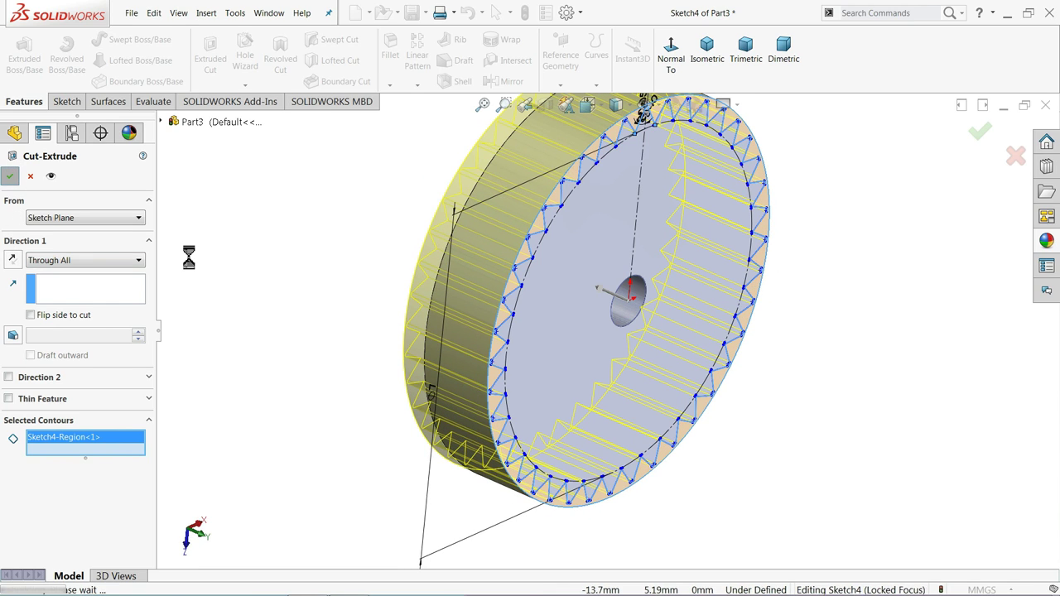
left_click(303, 320)
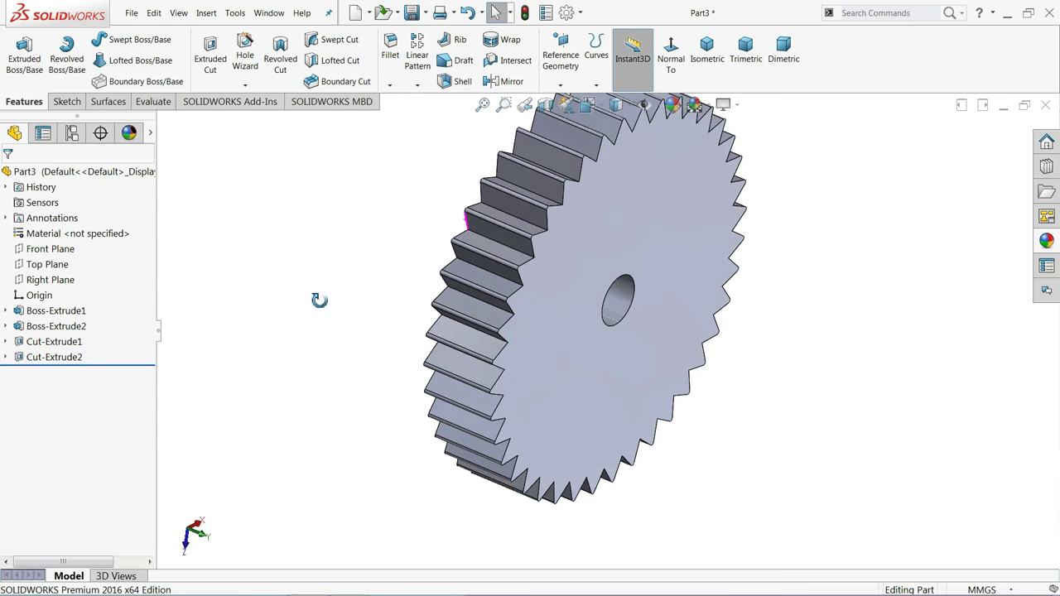
mouse_move(319, 301)
middle_mouse_down()
mouse_move(390, 320)
mouse_move(272, 220)
mouse_move(283, 287)
middle_mouse_up()
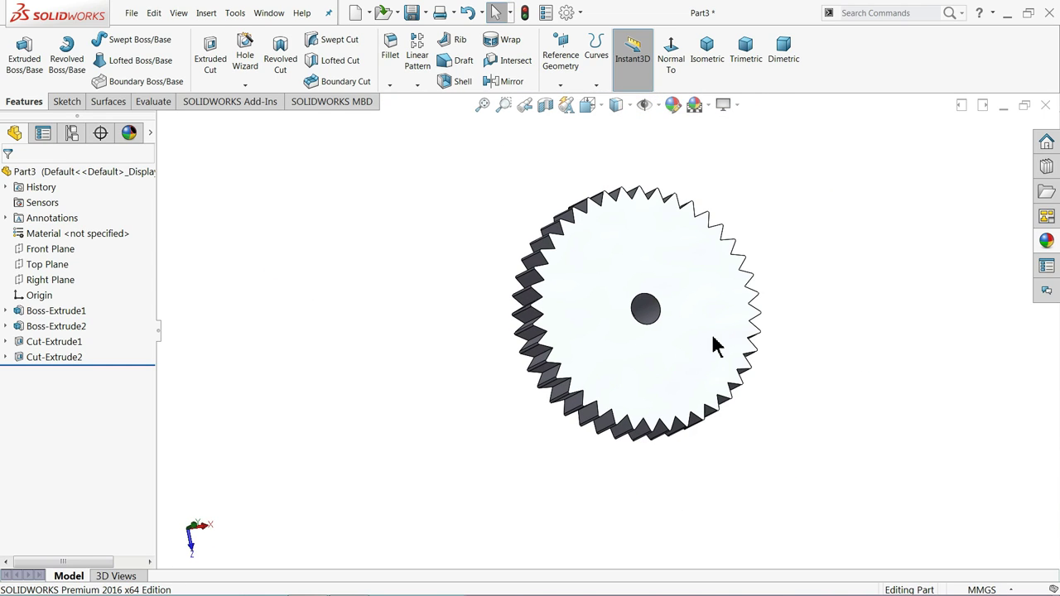
mouse_move(627, 397)
middle_mouse_down()
mouse_move(568, 156)
mouse_move(564, 167)
mouse_move(604, 279)
mouse_move(604, 177)
mouse_move(627, 47)
middle_mouse_up()
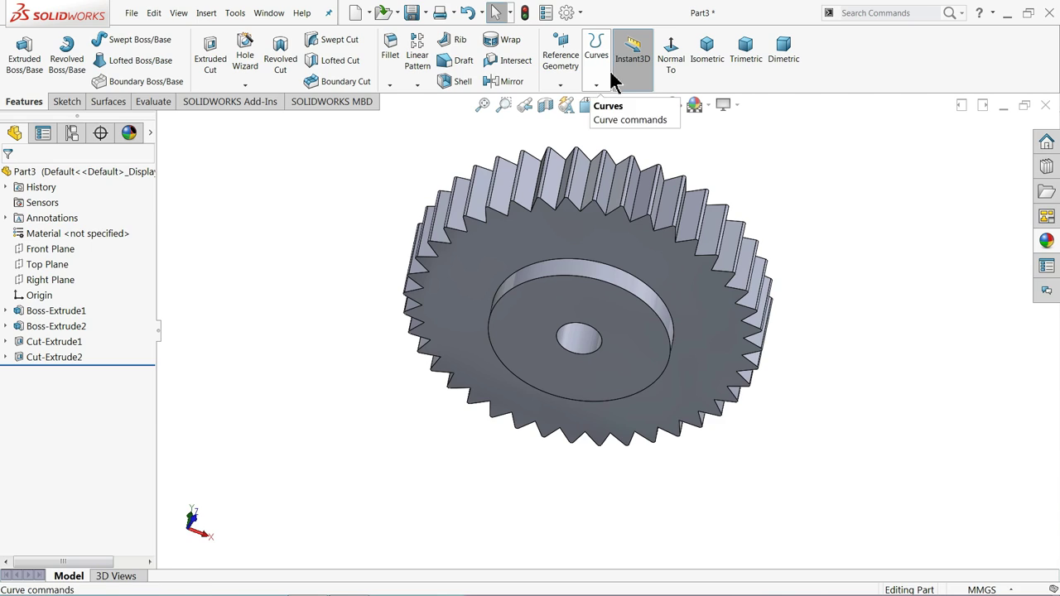
scroll(663, 236, "down", 2)
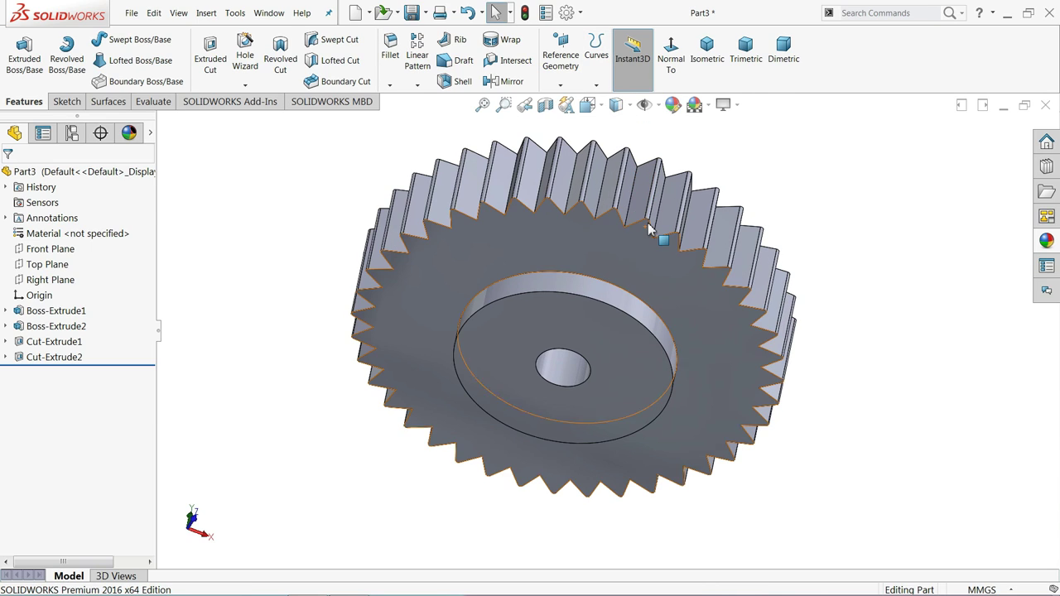
Step: Start a Thread feature on the gear's centre hole edge after dismissing the warning
left_click(217, 17)
mouse_move(230, 66)
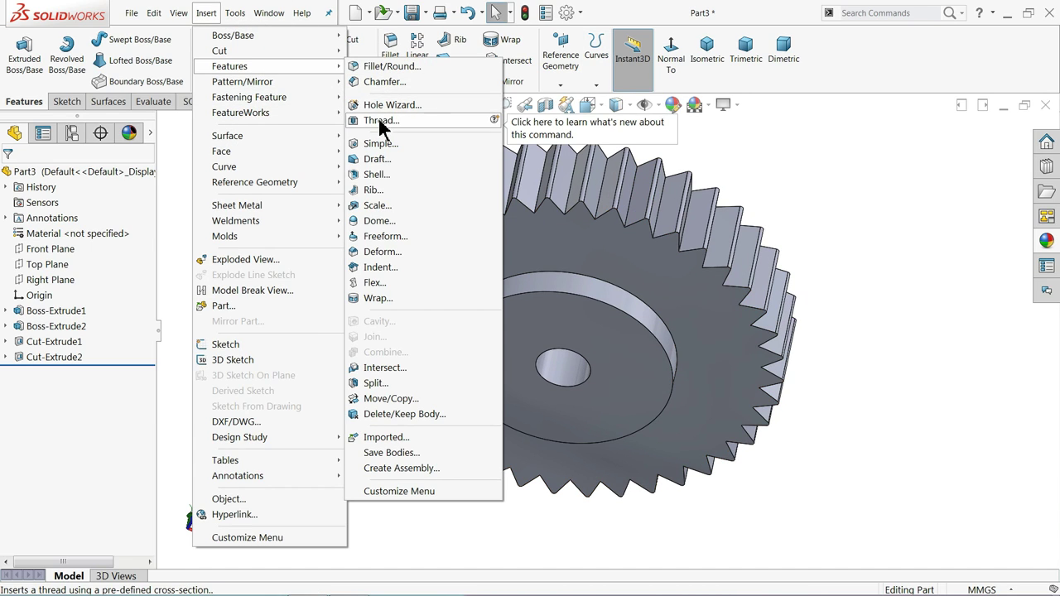
left_click(379, 125)
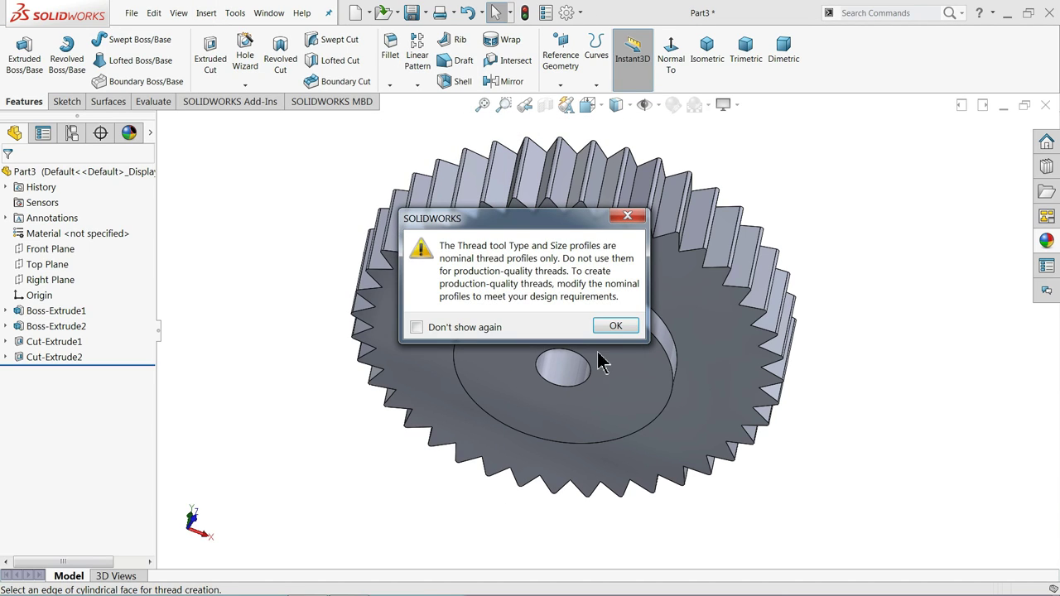
left_click(616, 327)
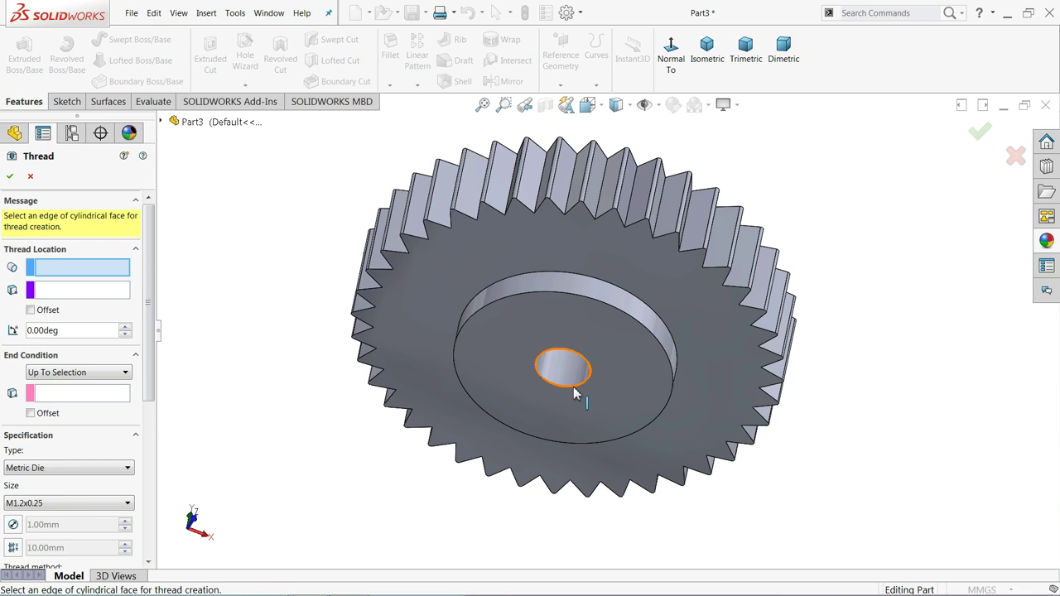
left_click(574, 392)
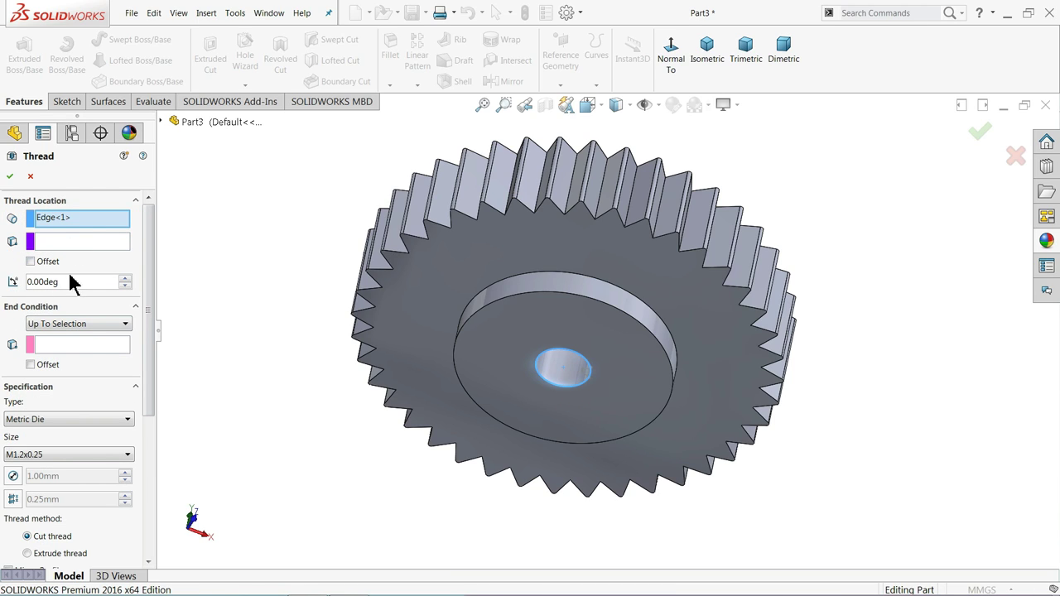
Step: Set the M1.2x0.25 thread end condition to Blind at 1.8 mm depth
left_click(87, 327)
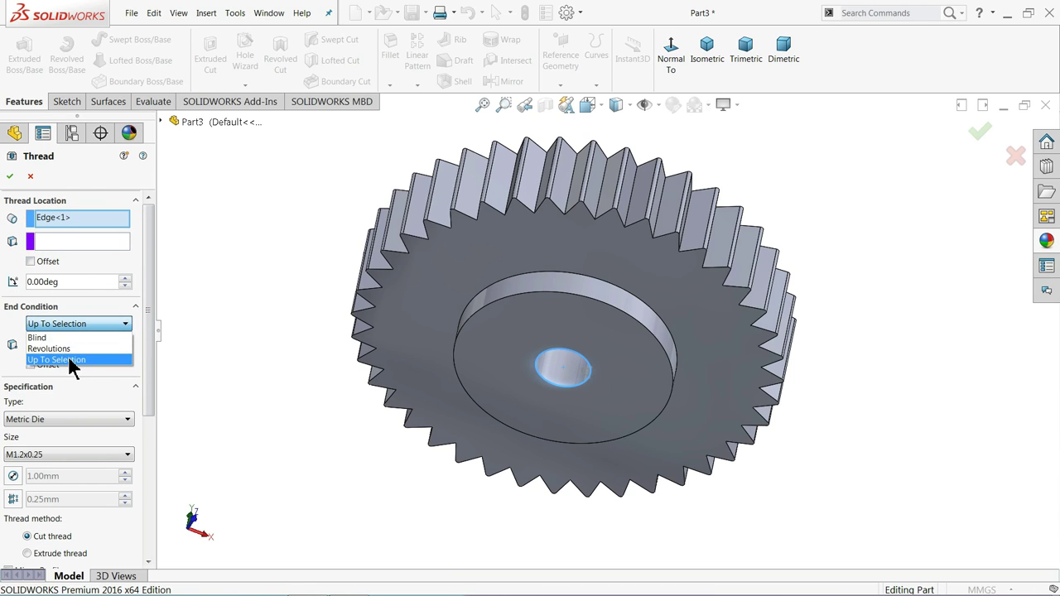
left_click(45, 334)
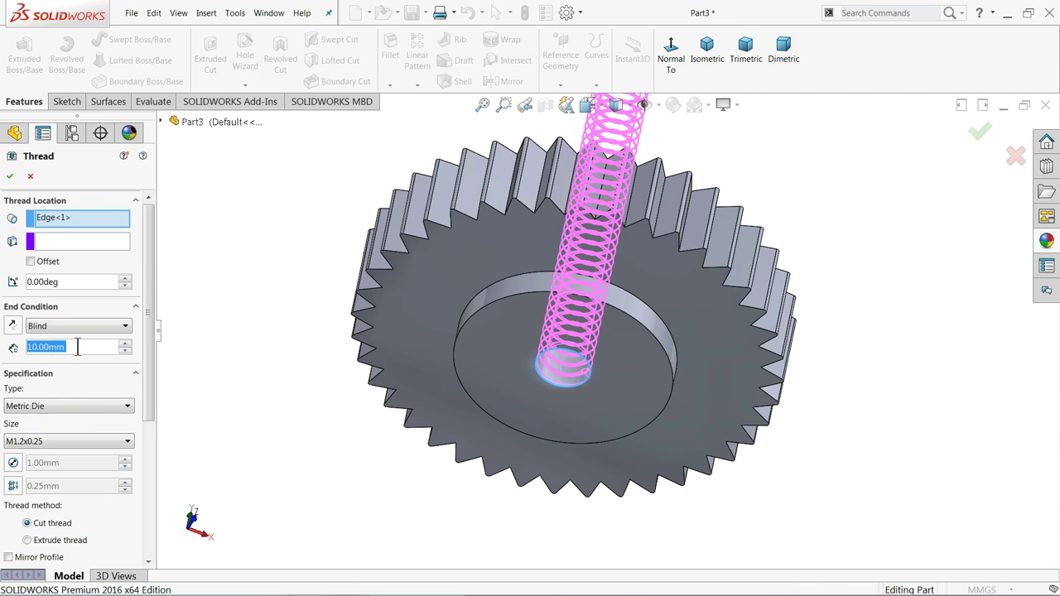
type("1.8")
key("Return")
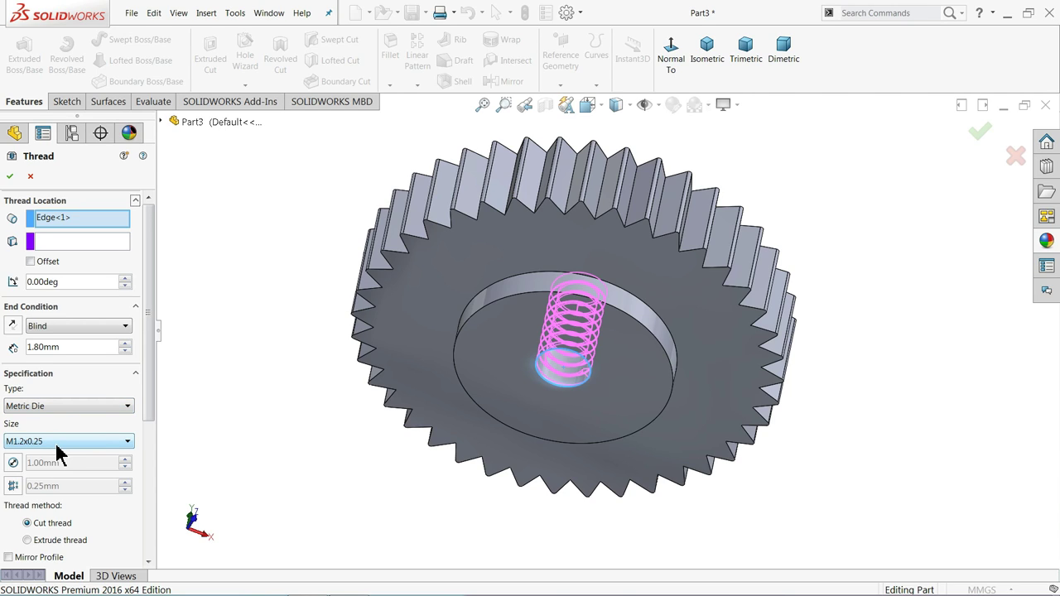
Step: Keep the M1.2x0.25 size, set the thread method to Extrude thread, and create Thread1
left_click(56, 445)
left_click(56, 444)
middle_click_drag(304, 390, 267, 406)
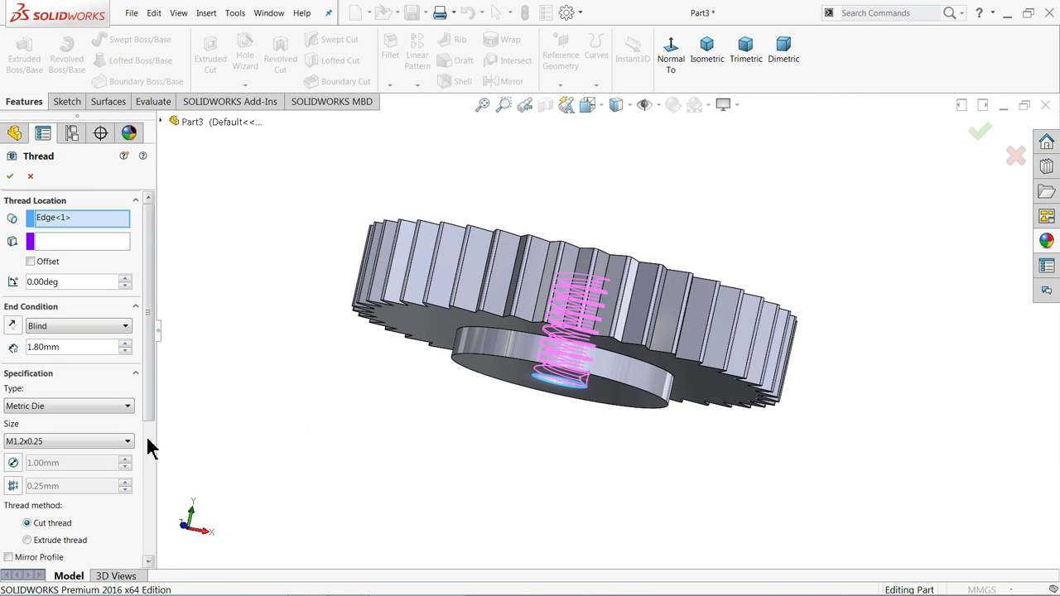
left_click_drag(152, 403, 154, 521)
middle_click_drag(472, 485, 473, 416)
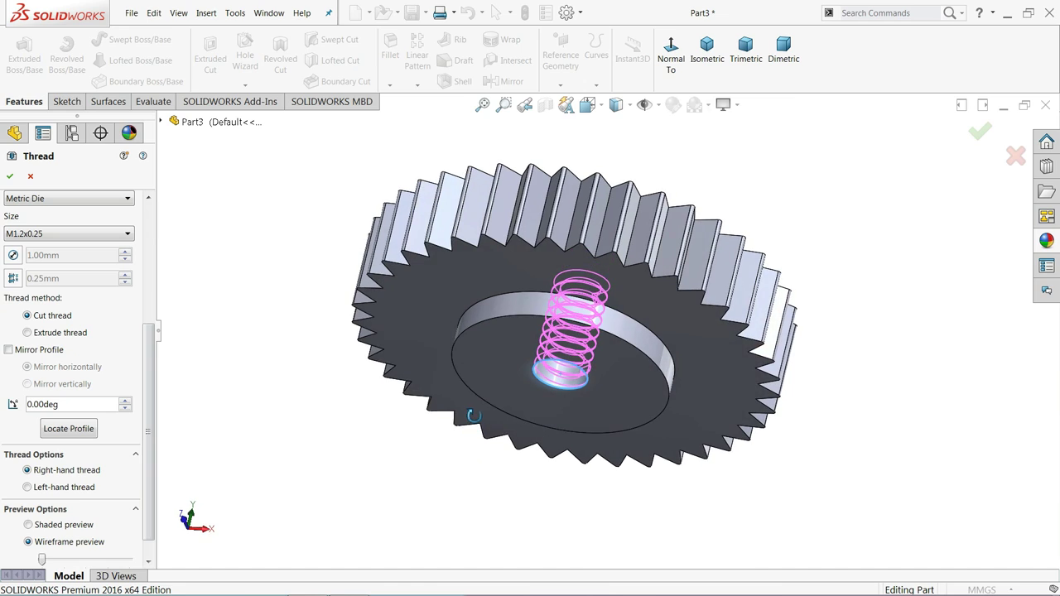
scroll(580, 384, "down", 3)
scroll(585, 326, "down", 2)
scroll(491, 404, "down", 3)
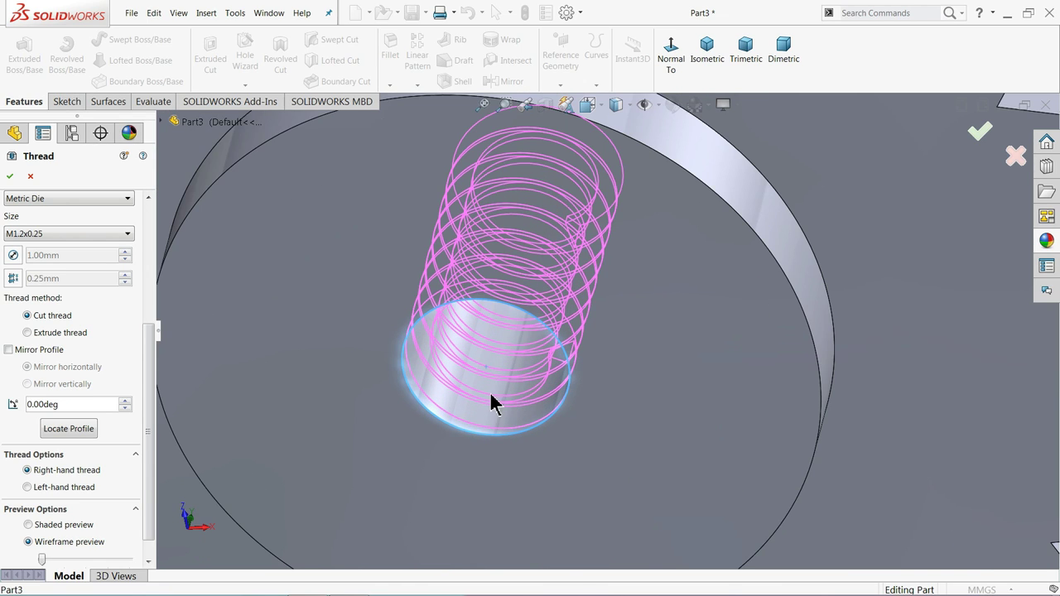
left_click(26, 333)
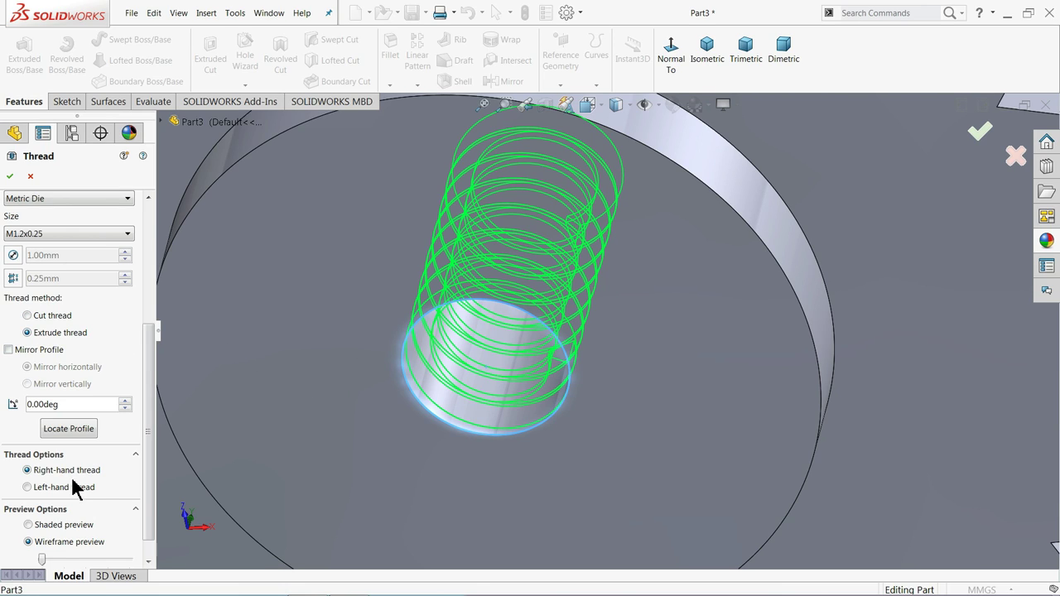
left_click(9, 178)
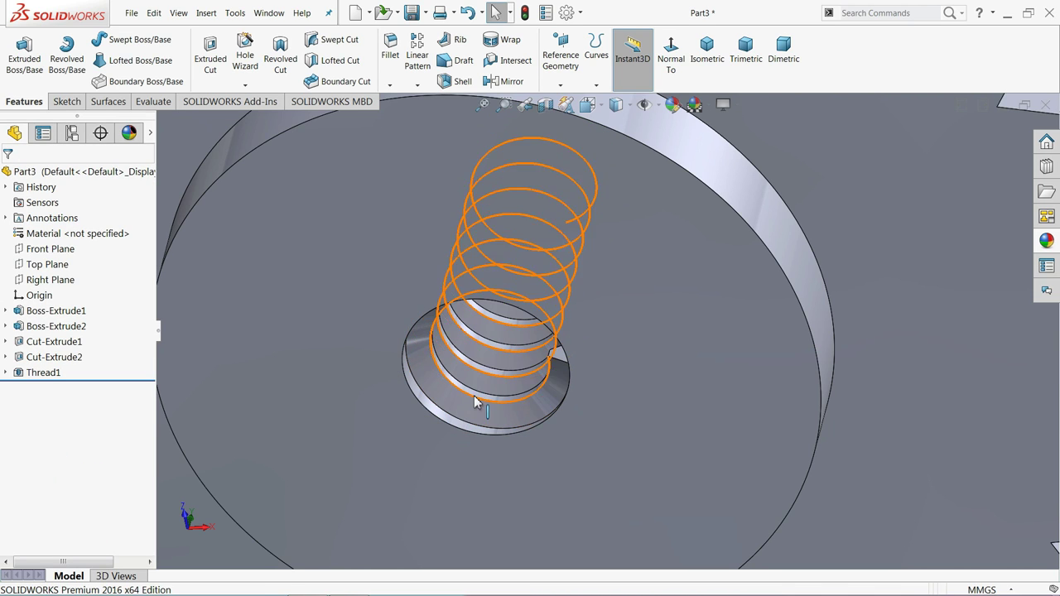
Step: Orbit and zoom the gear to inspect the threaded centre hole
mouse_move(475, 403)
middle_mouse_down()
mouse_move(447, 320)
mouse_move(473, 355)
mouse_move(568, 390)
mouse_move(564, 358)
mouse_move(734, 338)
middle_mouse_up()
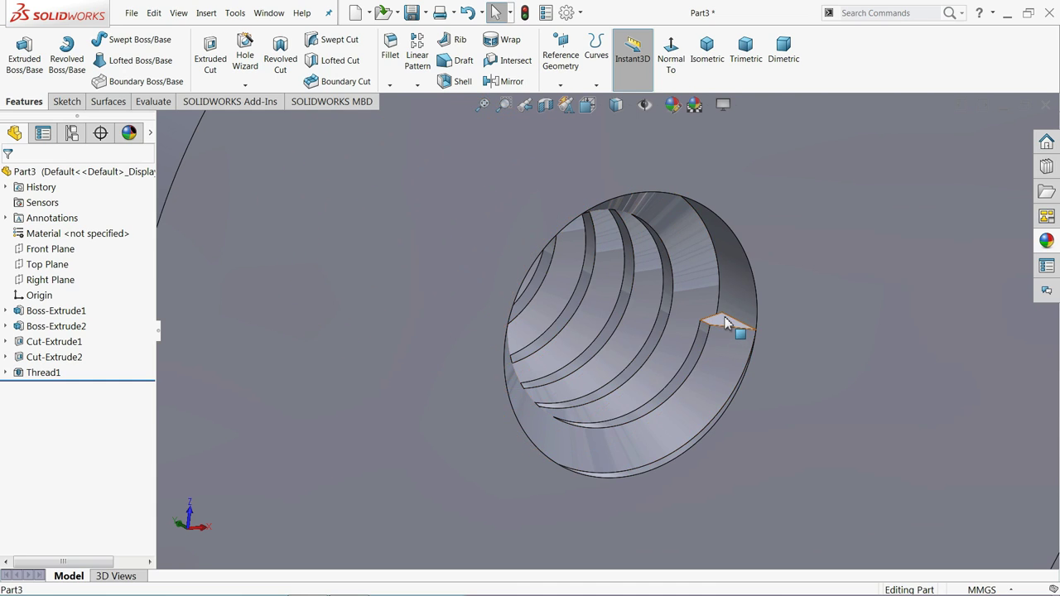
left_click(735, 332)
scroll(489, 375, "up", 2)
mouse_move(489, 375)
middle_mouse_down()
mouse_move(547, 371)
mouse_move(544, 438)
mouse_move(623, 411)
mouse_move(637, 389)
middle_mouse_up()
scroll(546, 372, "up", 3)
scroll(547, 372, "up", 3)
left_click(762, 224)
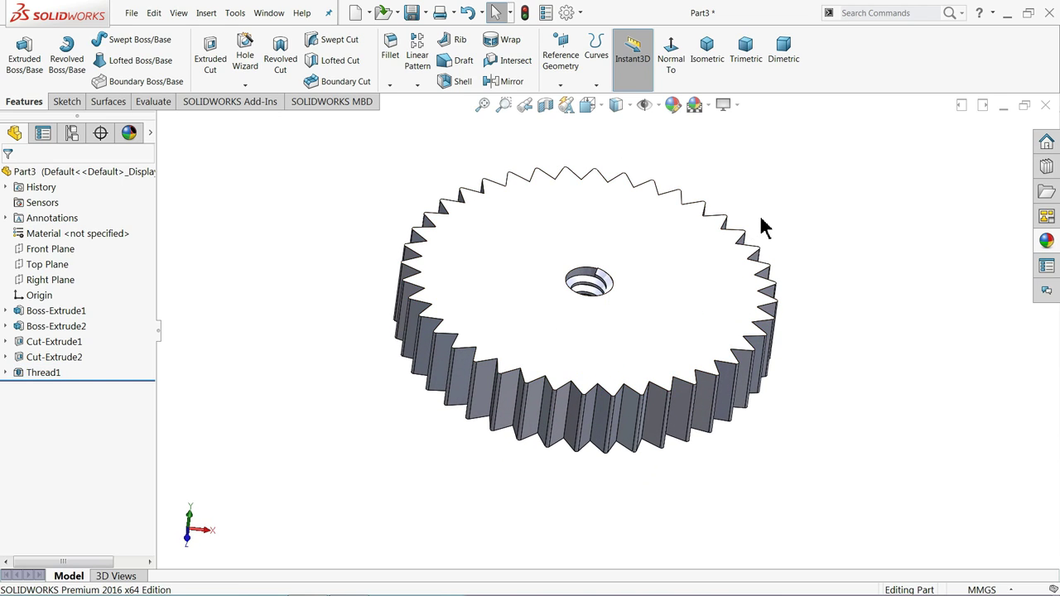
scroll(773, 237, "down", 1)
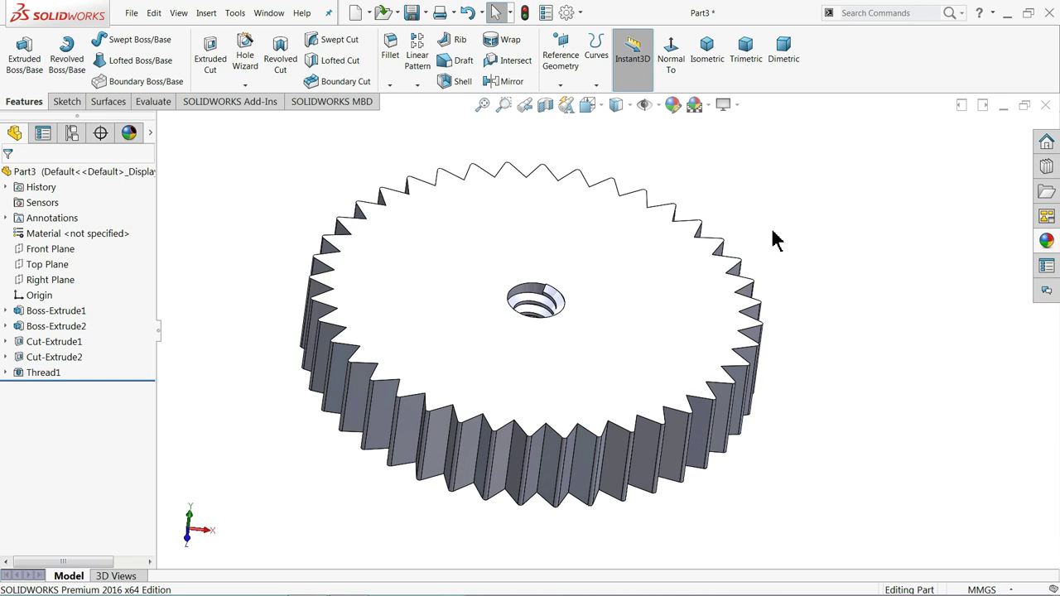
Step: Apply a red appearance to the whole Part3 gear
left_click(114, 171)
left_click(672, 106)
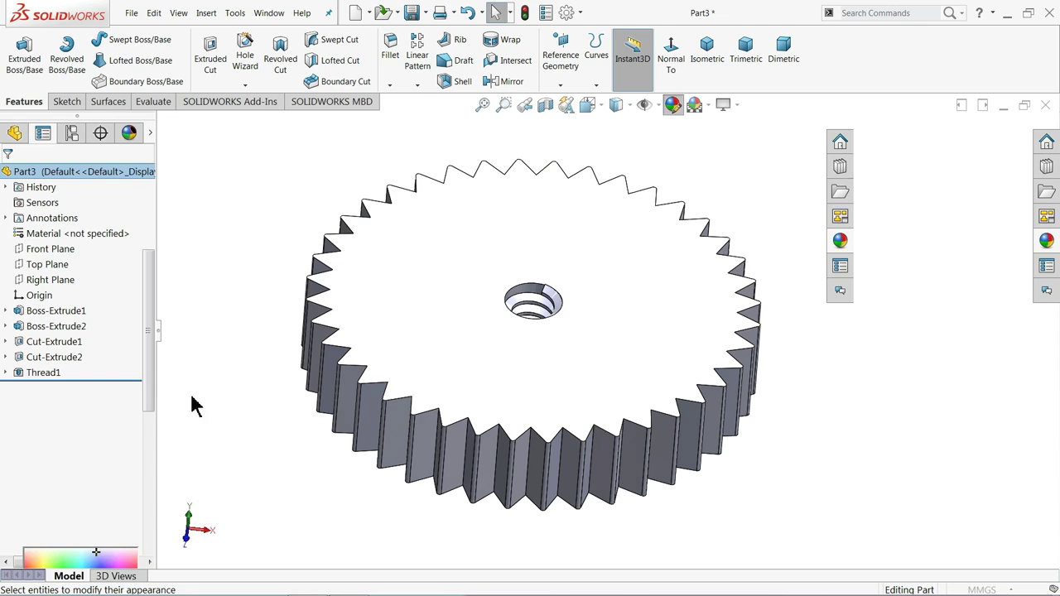
left_click(38, 488)
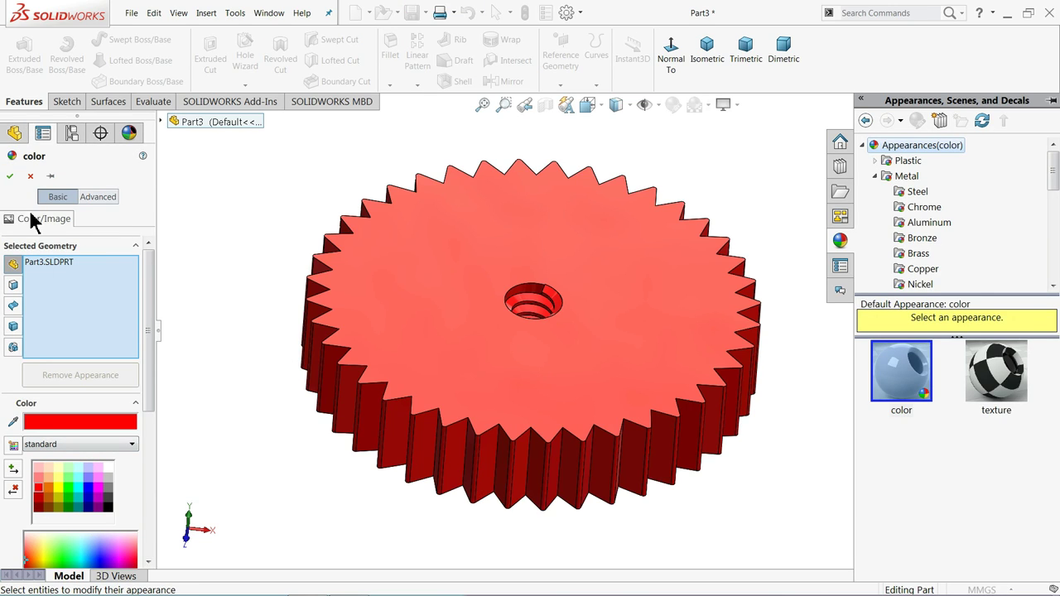
left_click(11, 176)
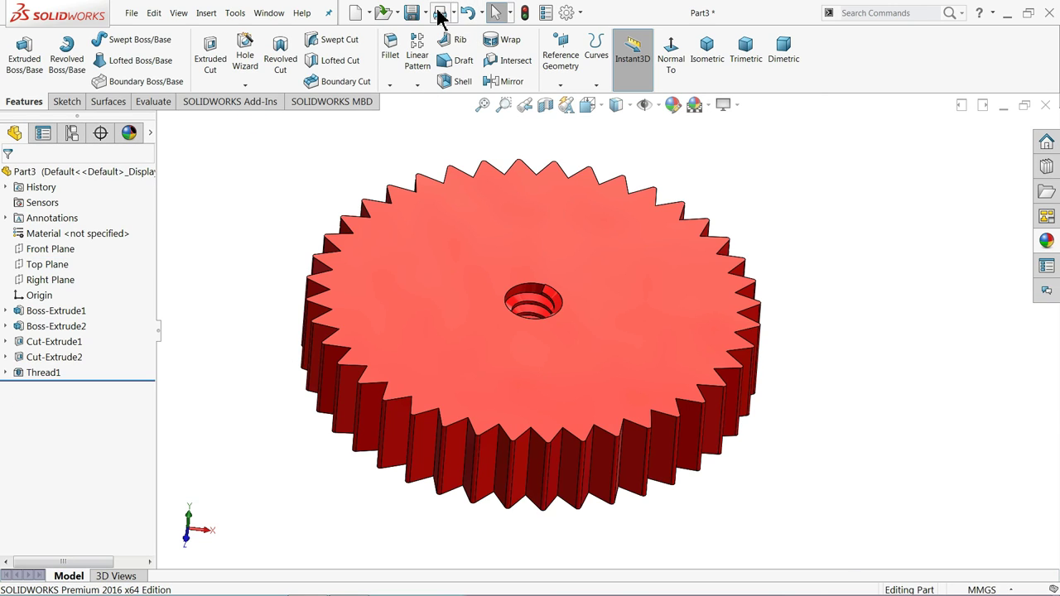
Step: Save the gear as 8.Adjustment Knob in Compass-Divider and start a new part, Part4
left_click(412, 12)
type("8.Adjustment Knob")
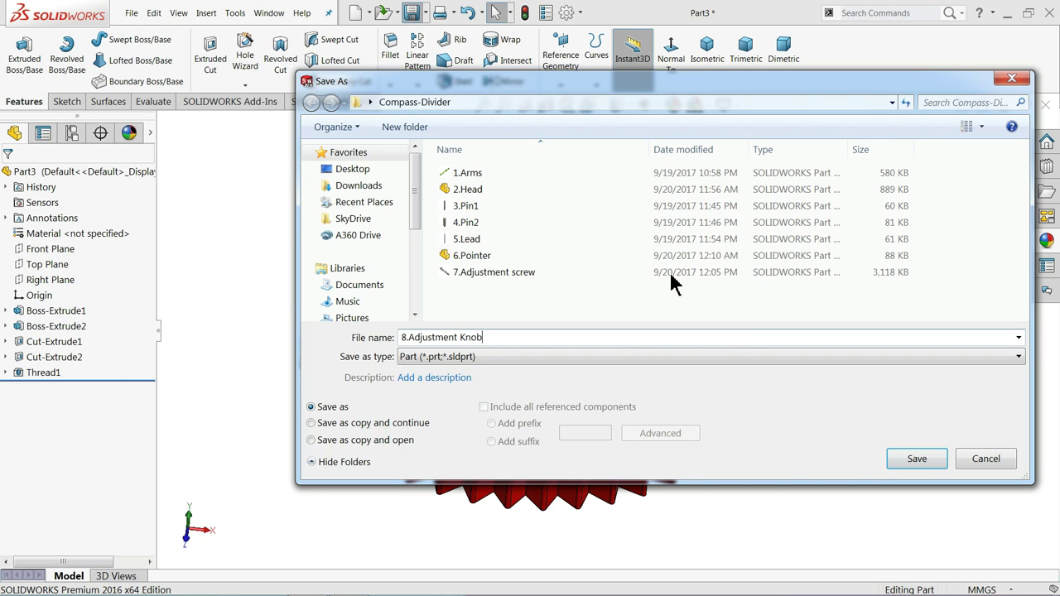
left_click(903, 461)
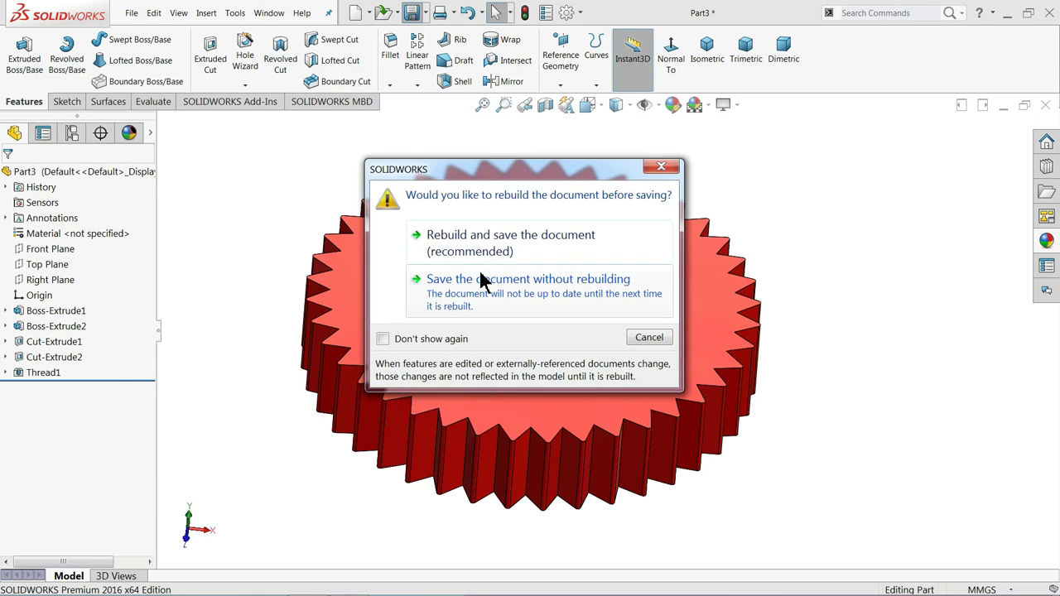
left_click(474, 259)
mouse_move(539, 369)
middle_mouse_down()
mouse_move(466, 314)
mouse_move(430, 177)
mouse_move(525, 373)
mouse_move(489, 339)
mouse_move(501, 339)
middle_mouse_up()
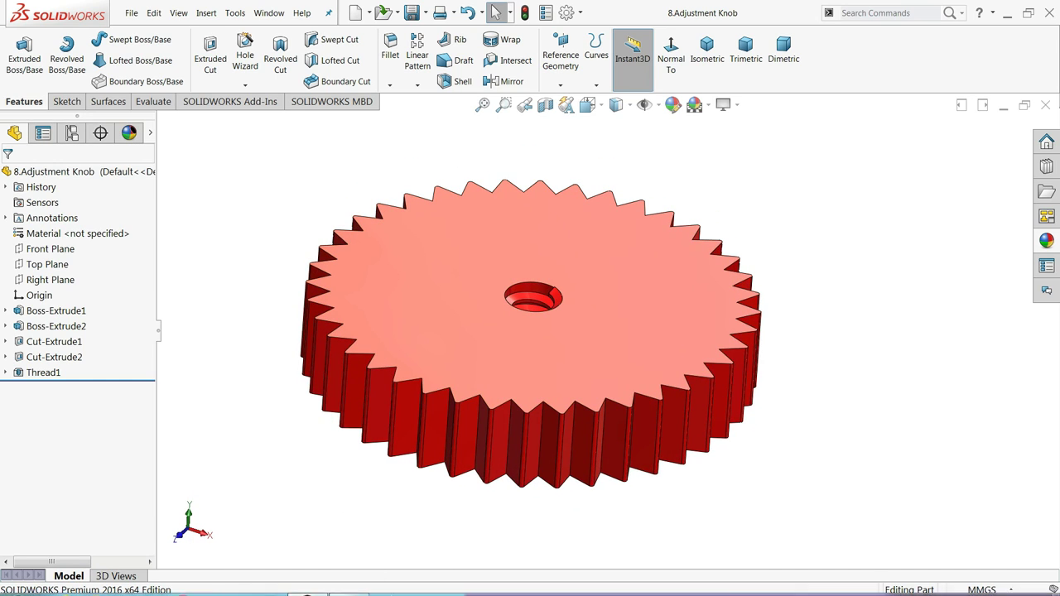
mouse_move(530, 593)
left_click(350, 578)
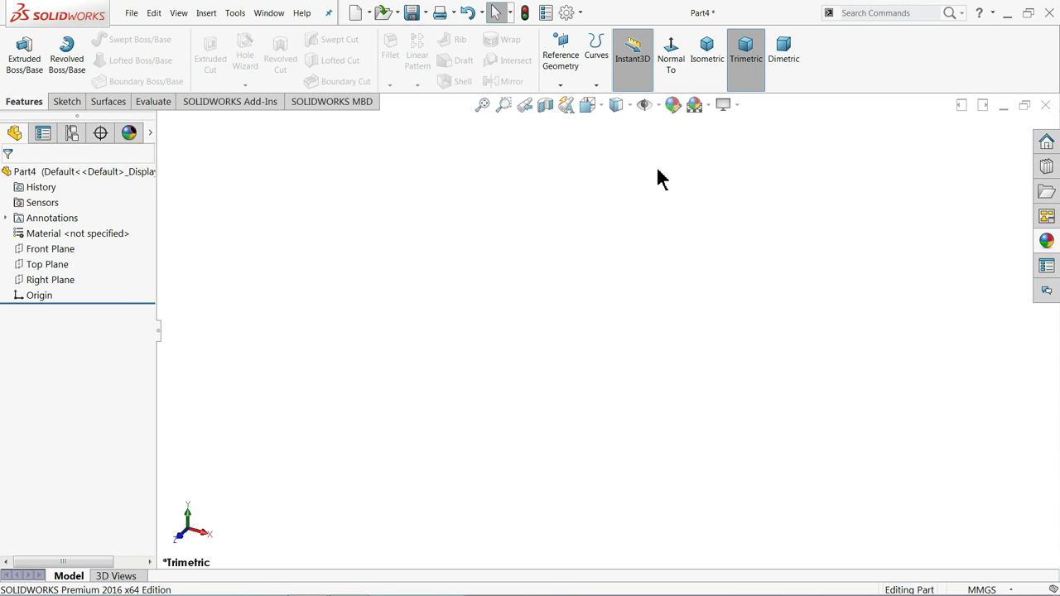
Step: Sketch a closed six-line L-shaped outline from the origin on the Front Plane
left_click(38, 249)
left_click(37, 235)
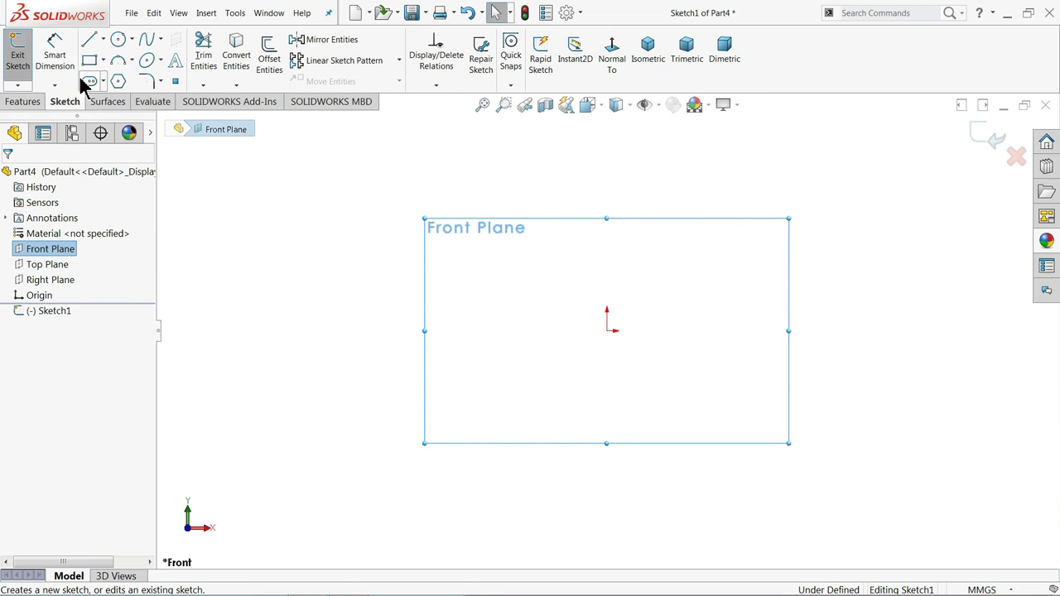
left_click(88, 40)
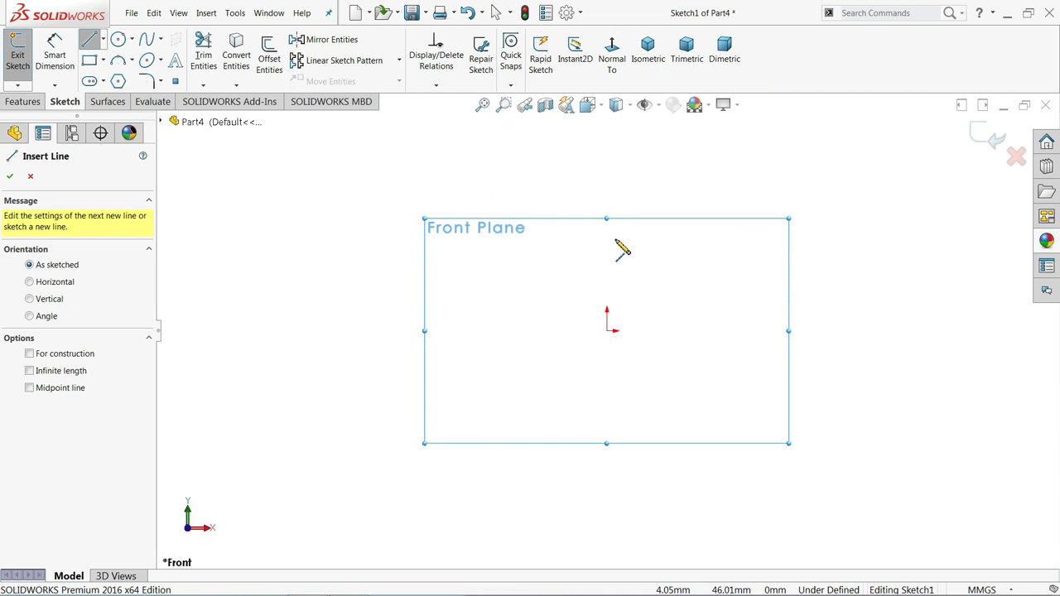
left_click(607, 226)
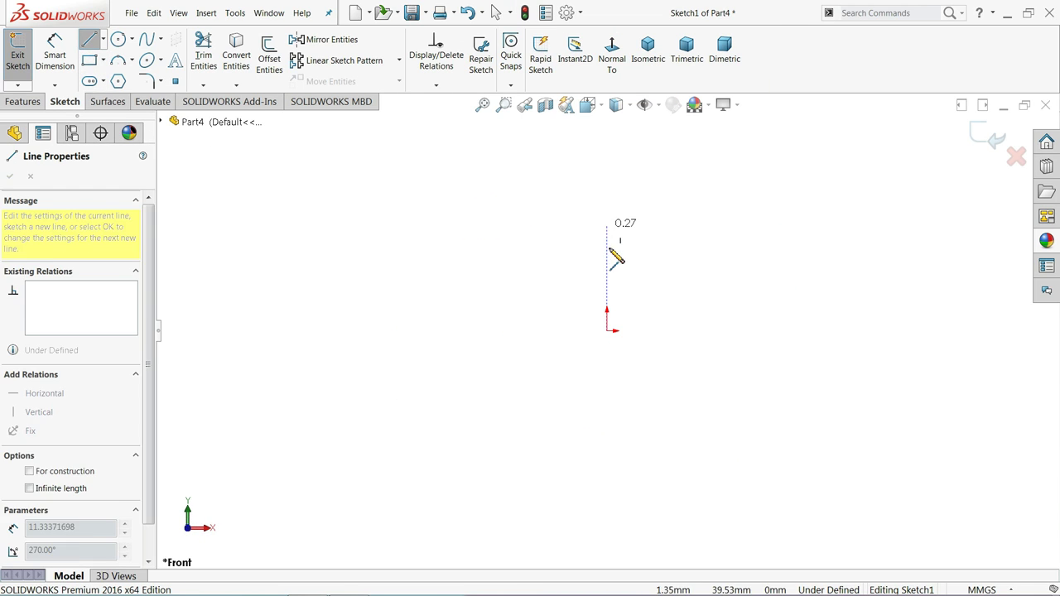
left_click(608, 331)
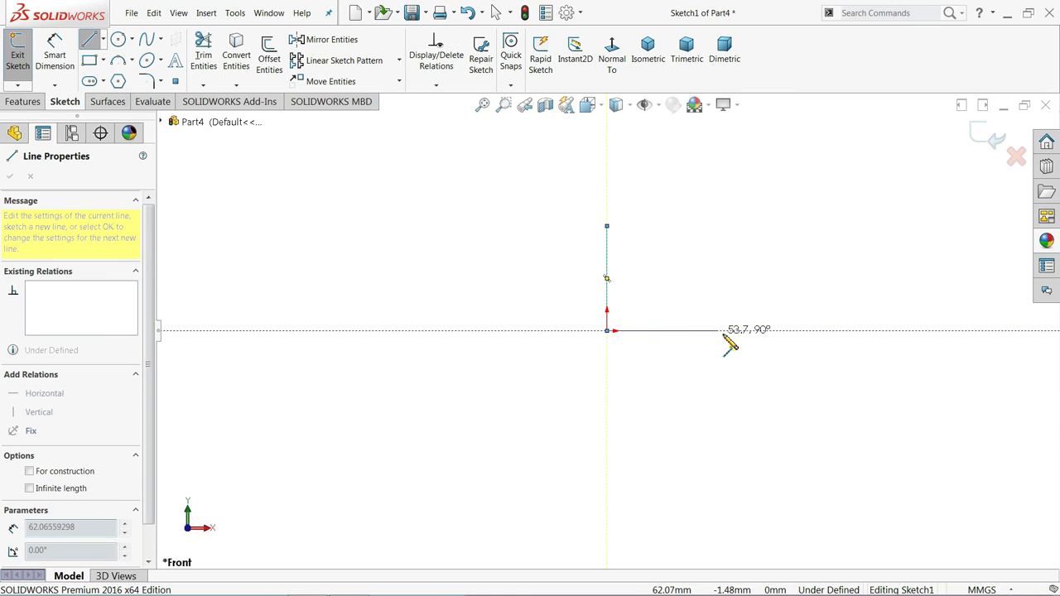
left_click(895, 331)
left_click(895, 306)
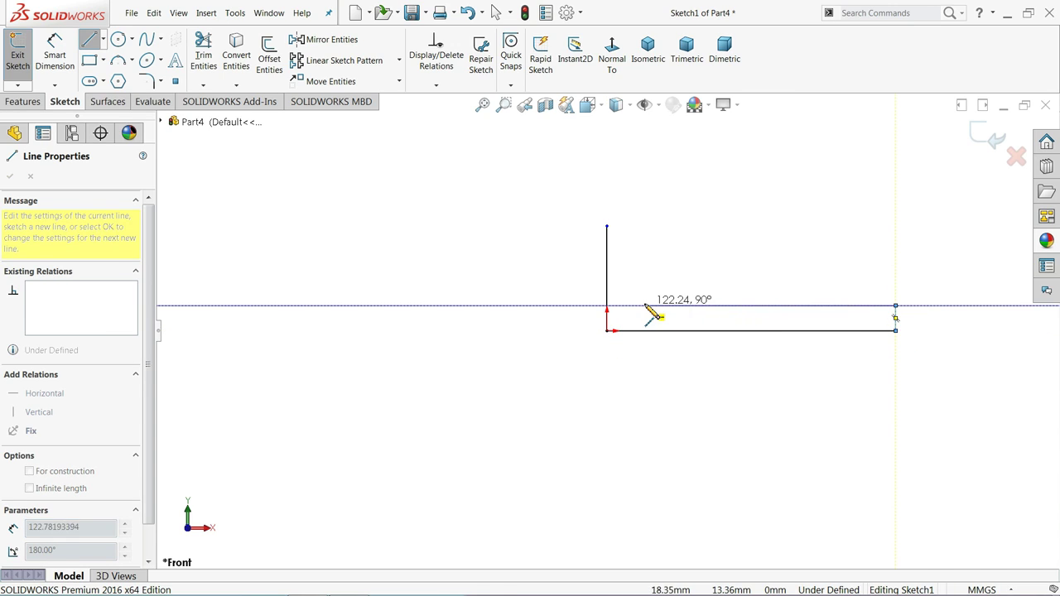
left_click(624, 305)
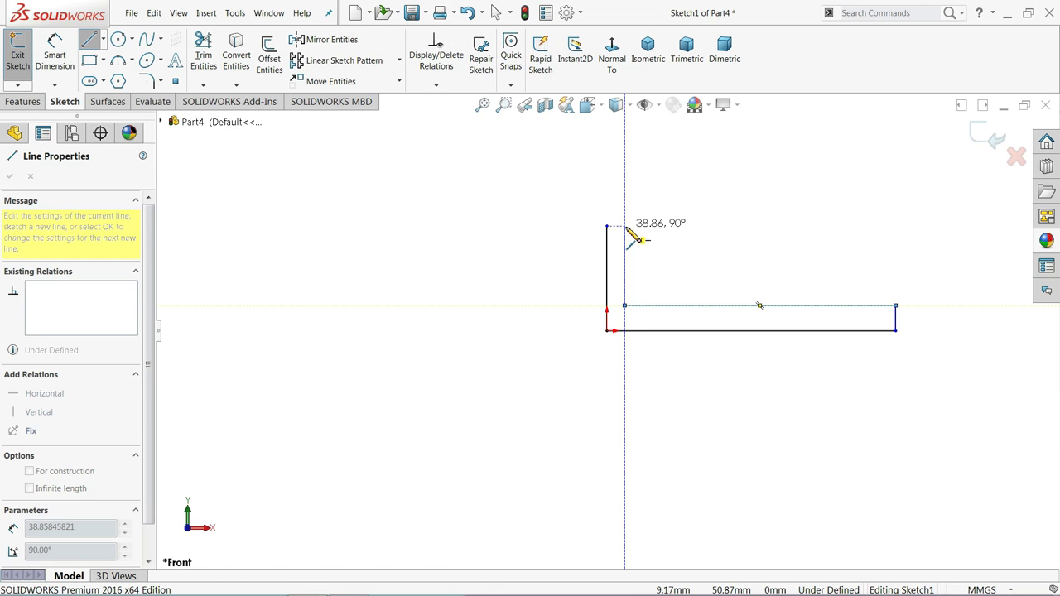
left_click(624, 225)
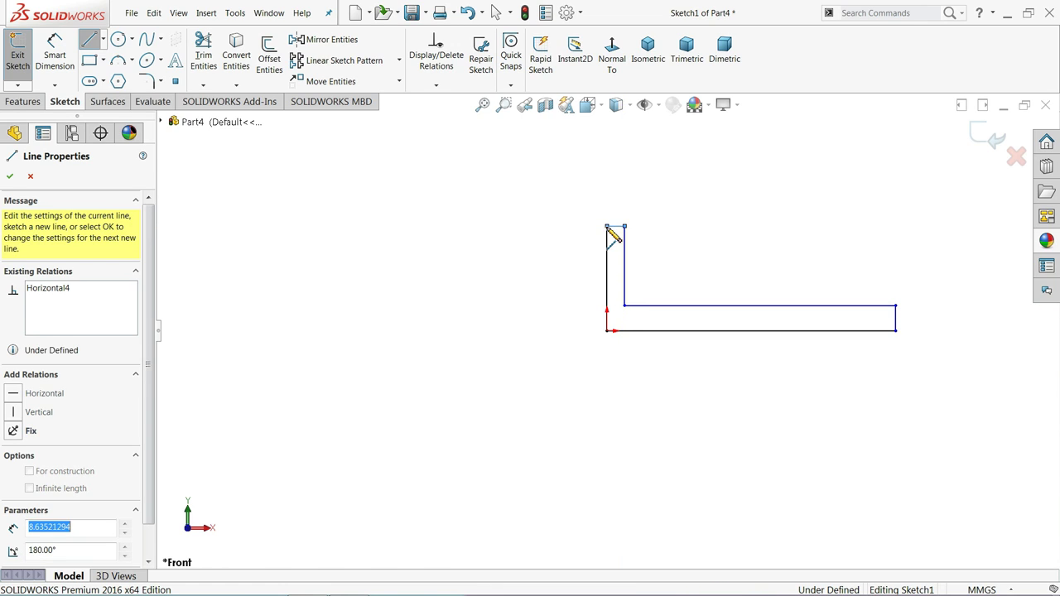
right_click(462, 237)
left_click(483, 248)
scroll(890, 298, "down", 3)
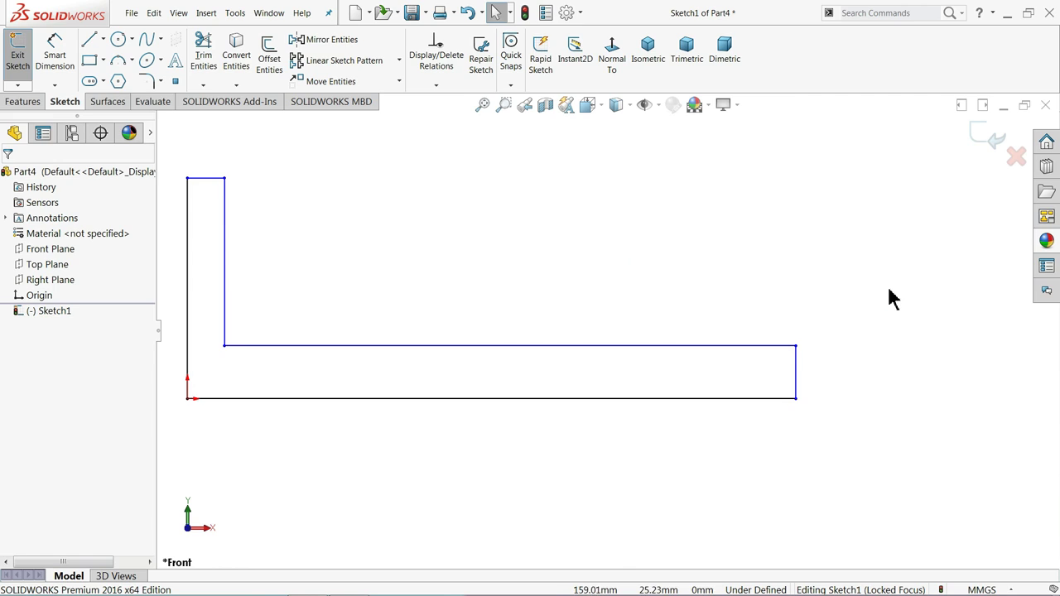
scroll(473, 303, "up", 2)
scroll(406, 305, "down", 2)
Step: Dimension the bottom line to 24 and the short right edge to 1.5
left_click(54, 55)
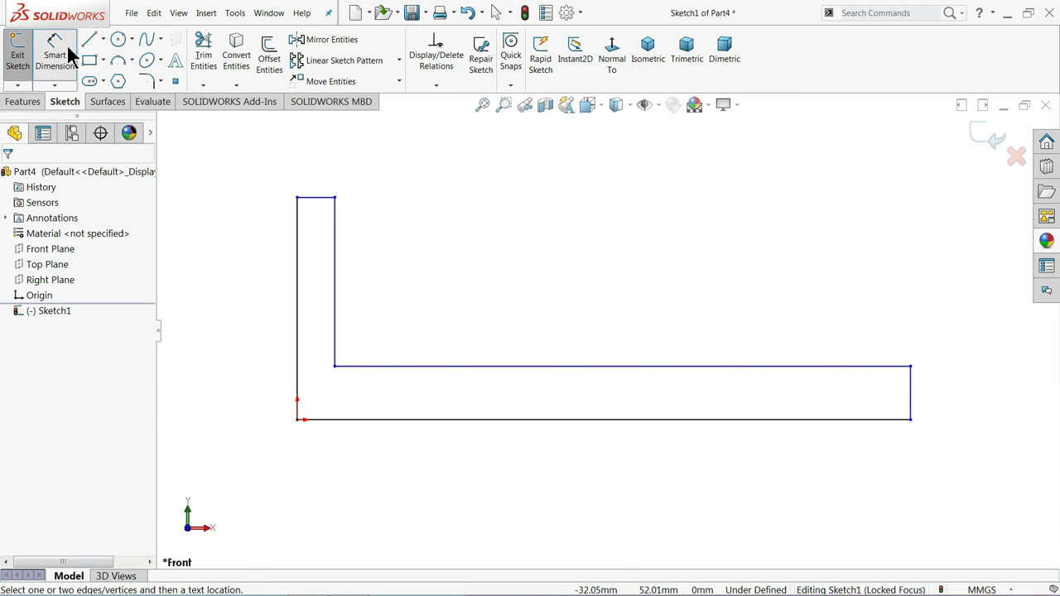
left_click(417, 423)
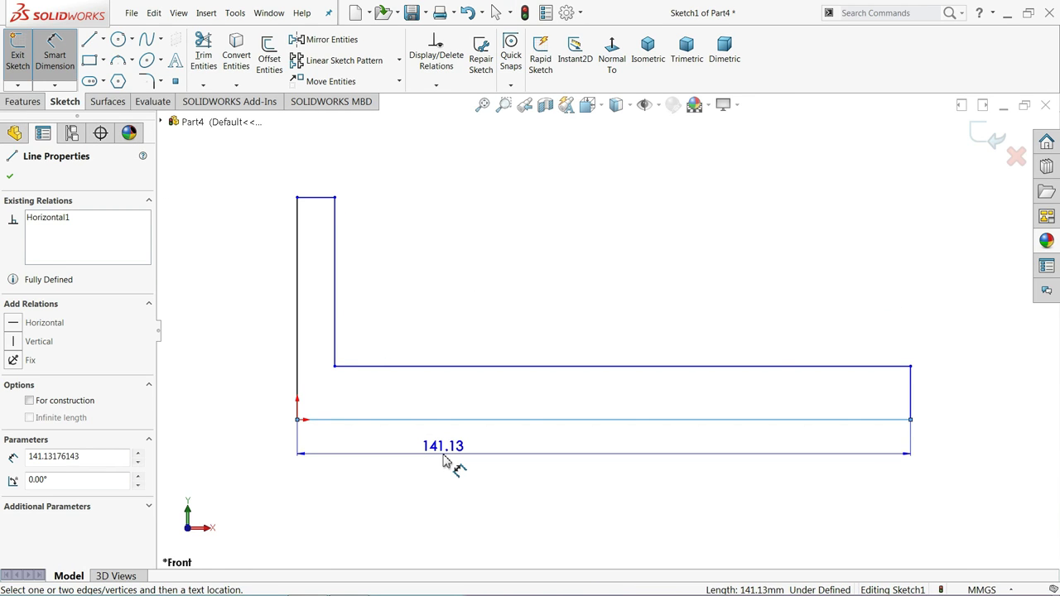
left_click(442, 456)
type("24")
left_click(375, 458)
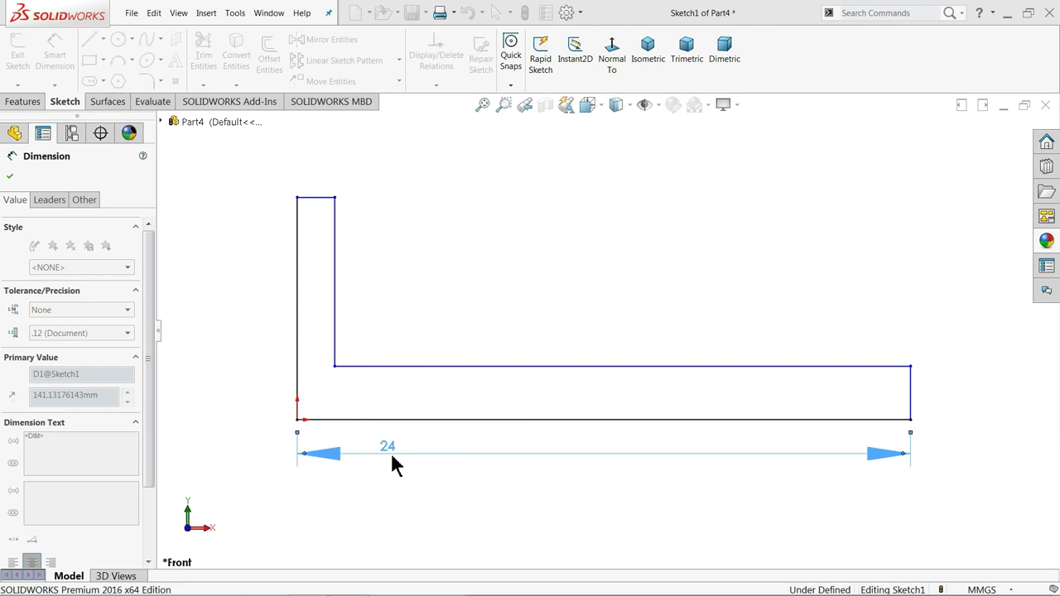
left_click(913, 408)
left_click(942, 403)
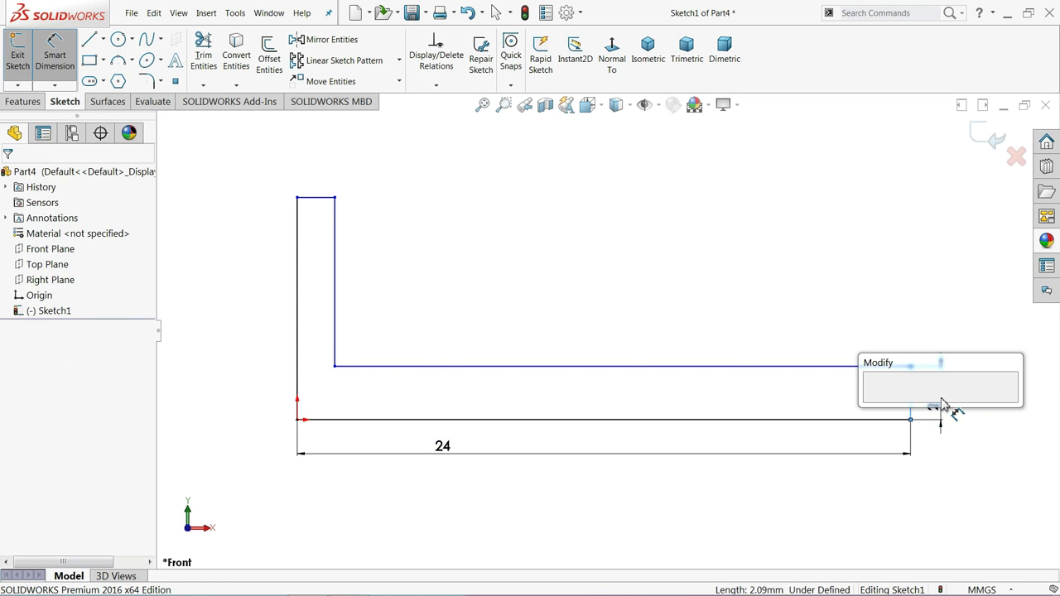
type("1.5")
key("Return")
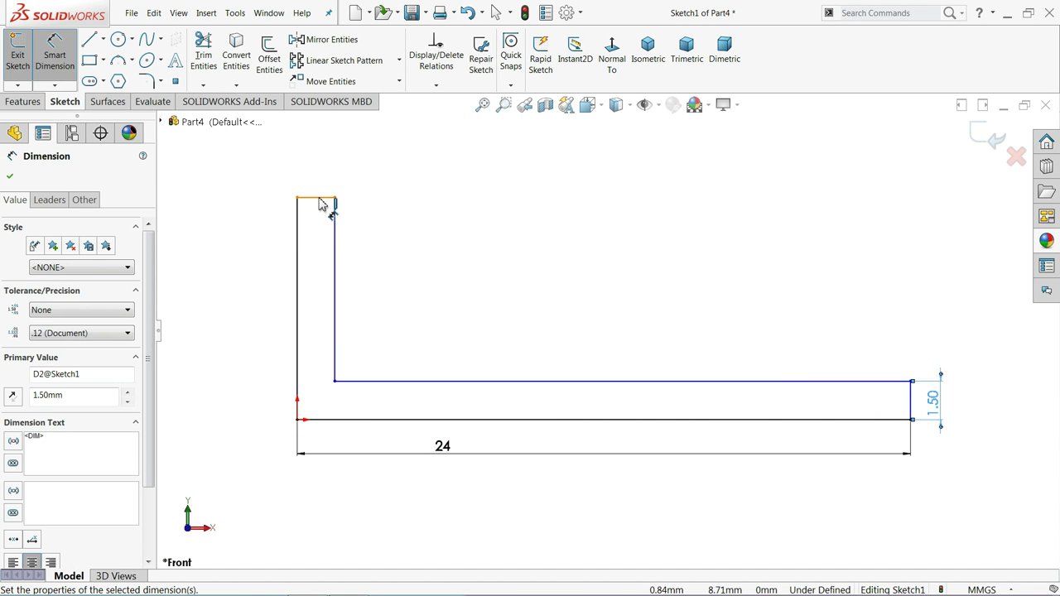
Step: Dimension the top width to 1 and the left vertical height to 7
left_click(319, 197)
left_click(317, 170)
type("1")
key("Return")
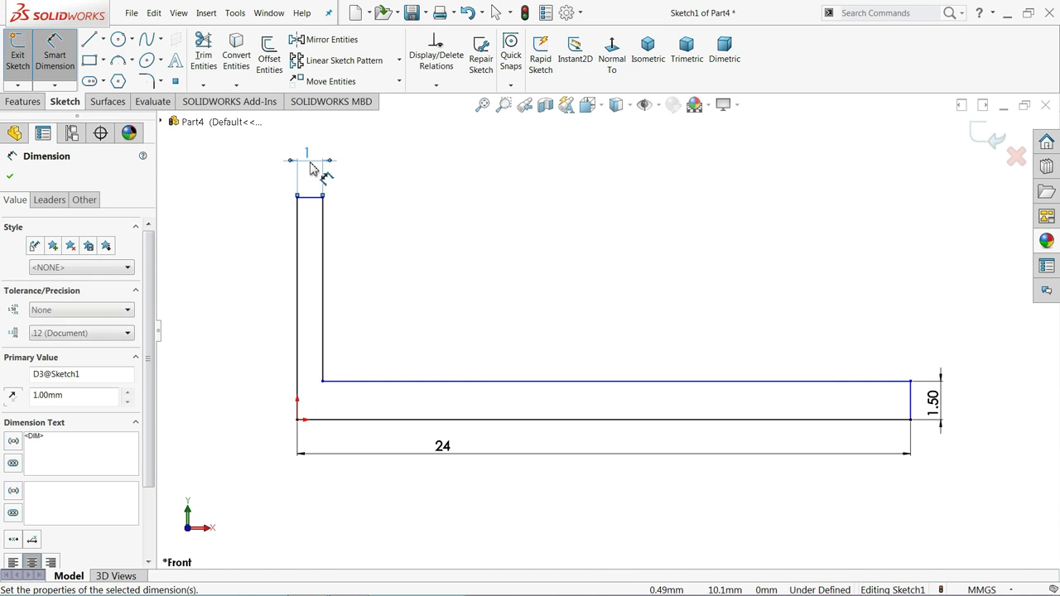
left_click(297, 257)
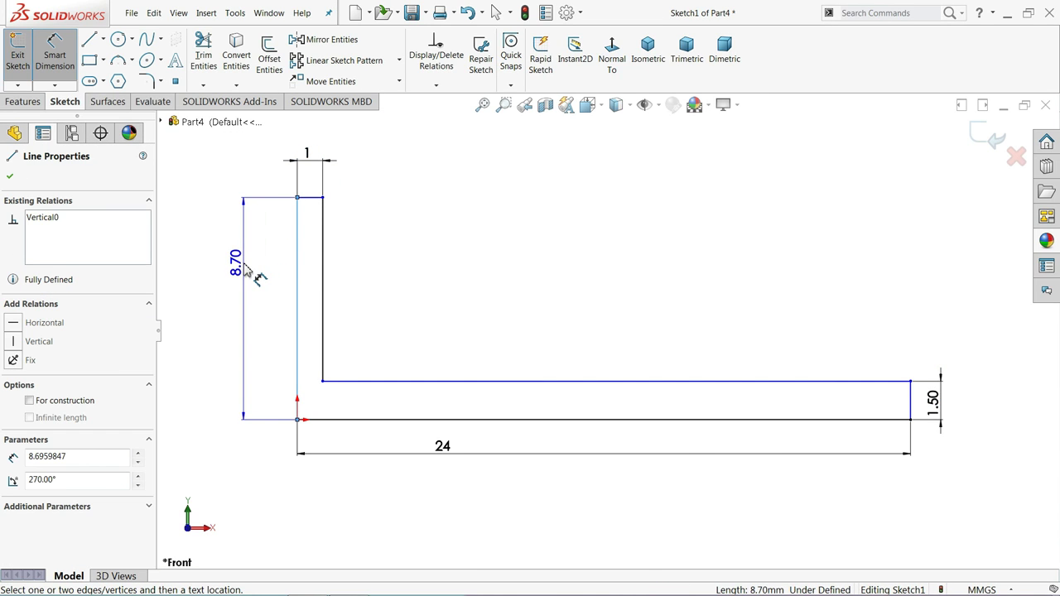
left_click(237, 269)
type("7")
left_click(175, 268)
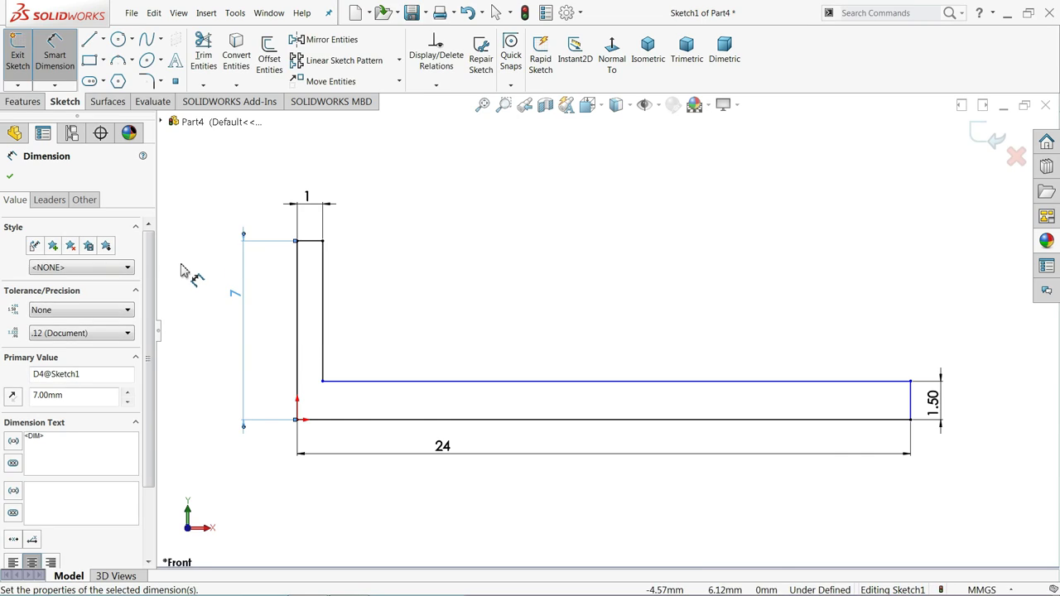
left_click(454, 272)
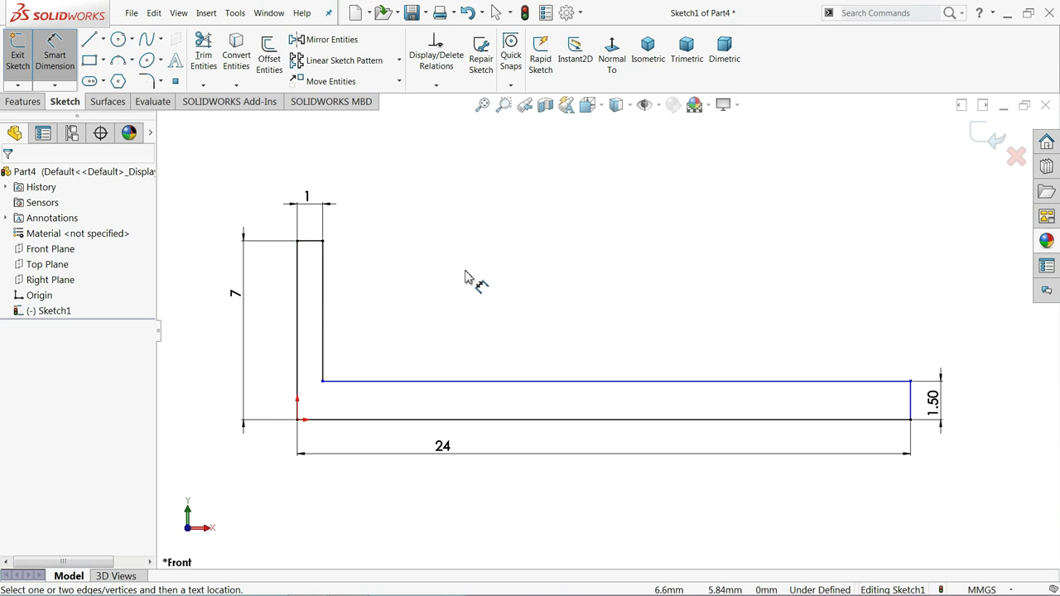
Step: Add a Vertical relation to the short right edge to fully define the sketch
left_click(55, 60)
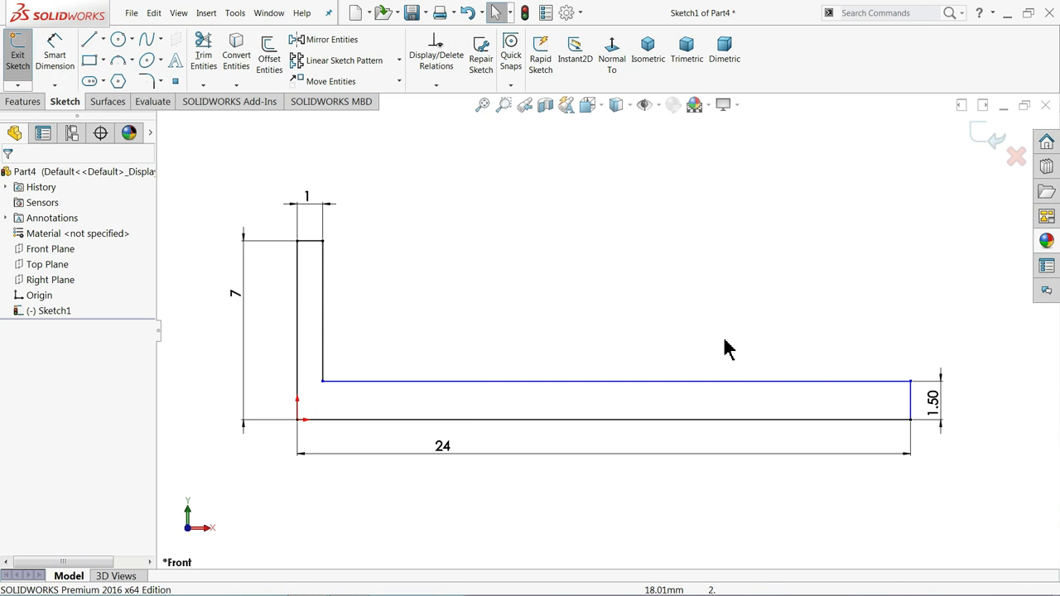
left_click(912, 410)
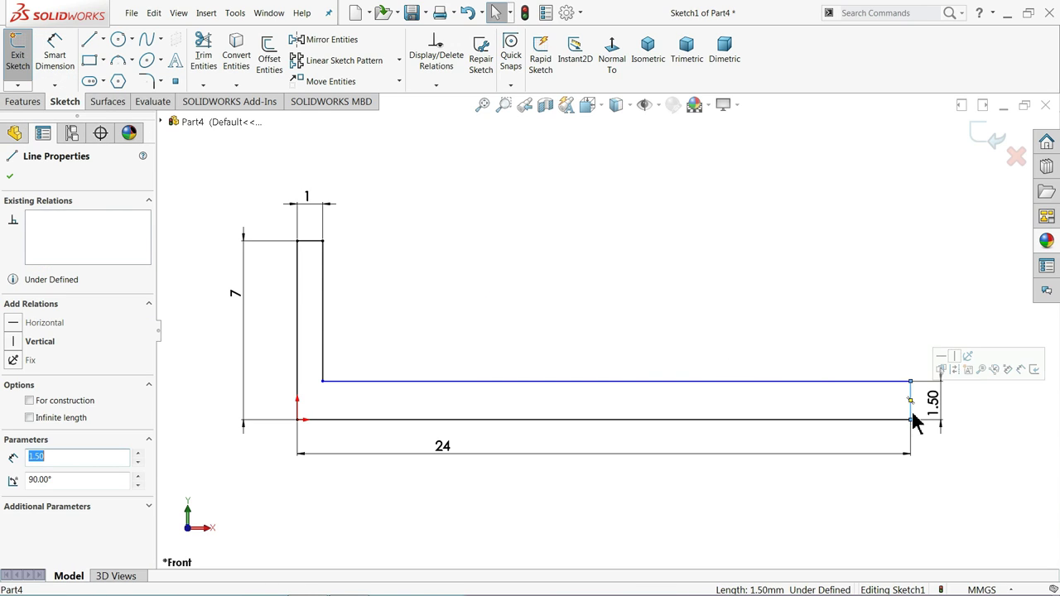
left_click(954, 357)
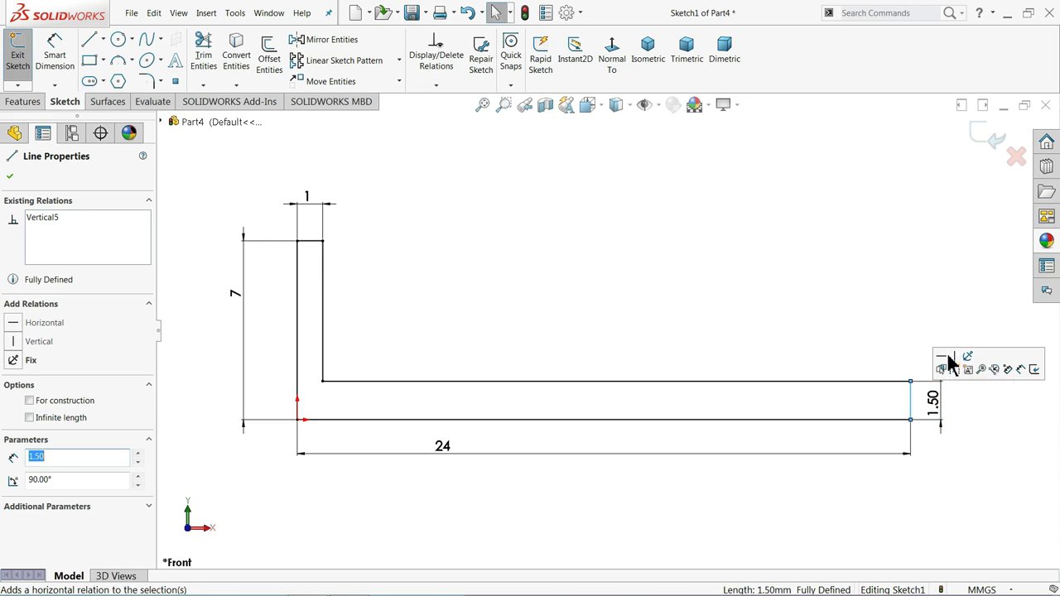
left_click(854, 348)
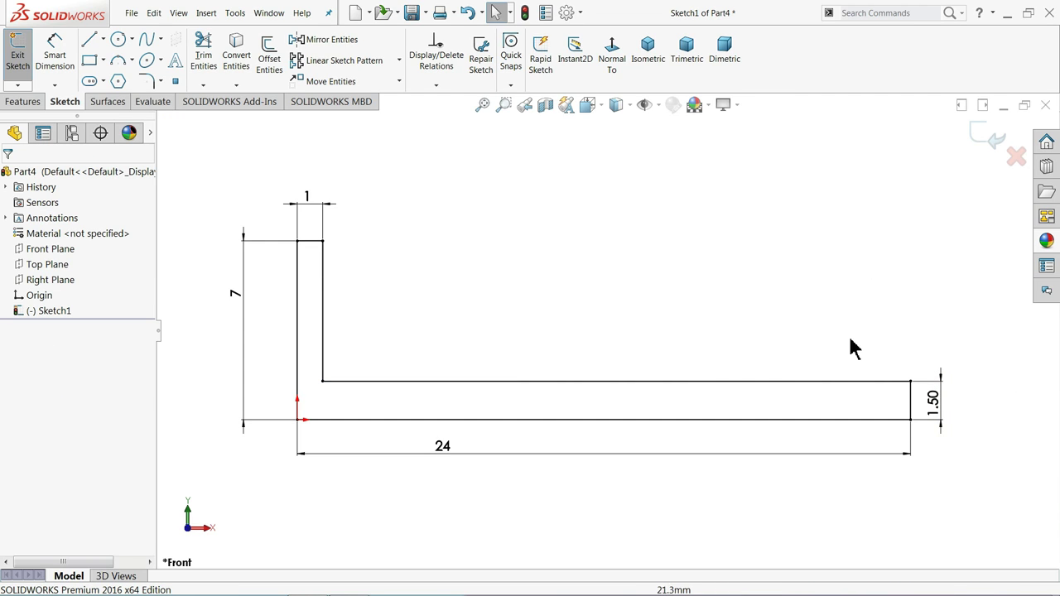
Step: Revolve the L-profile 360° about its bottom line into a disc with a shaft
left_click(32, 104)
left_click(66, 57)
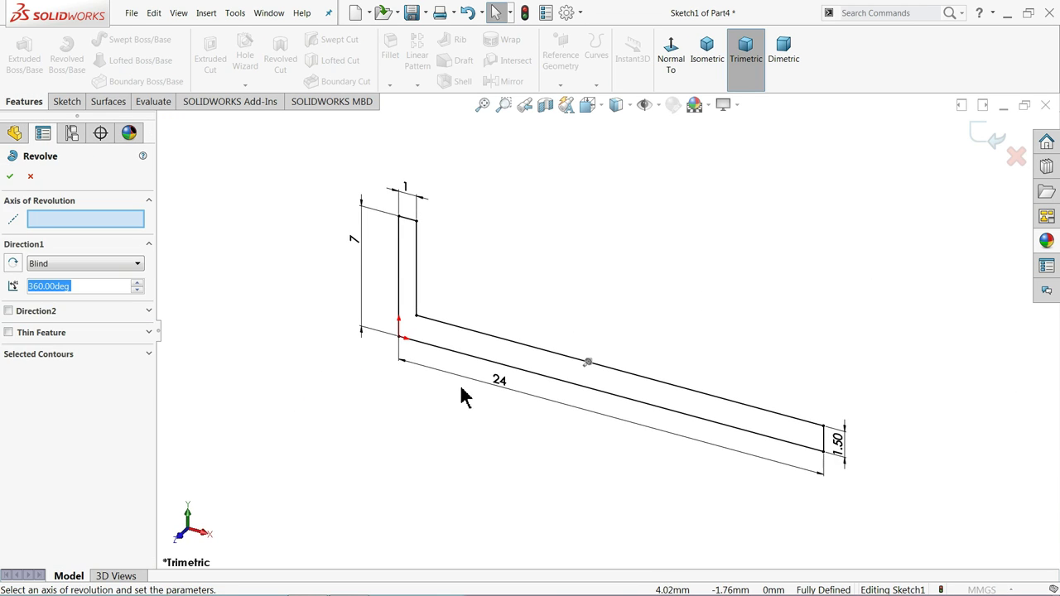
left_click(523, 374)
scroll(545, 396, "down", 2)
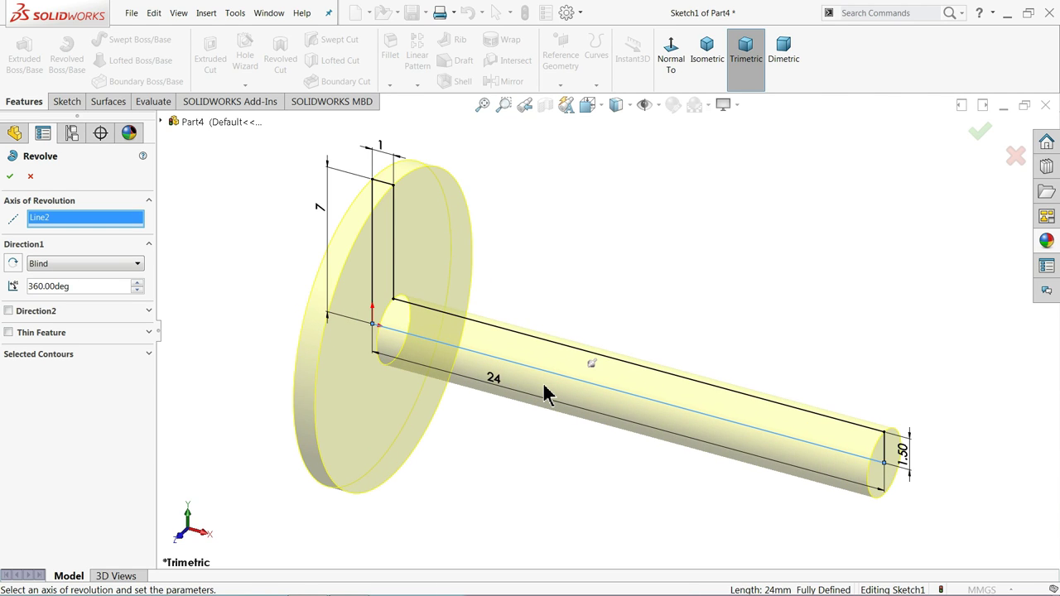
left_click(11, 176)
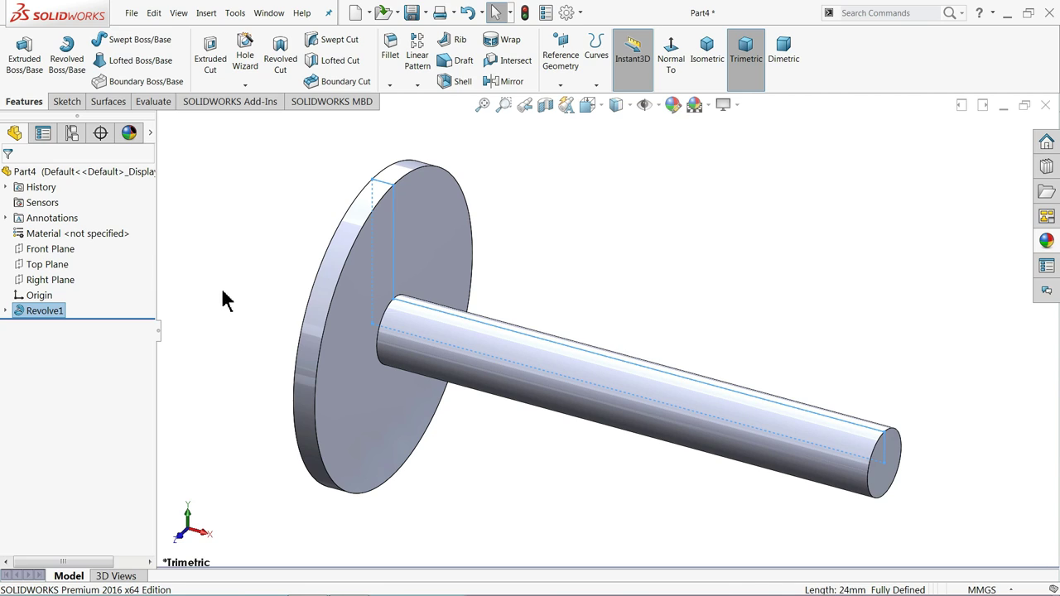
Step: Mirror Revolve1 about the disc's front face so the shaft extends both sides
middle_click_drag(273, 326, 298, 273)
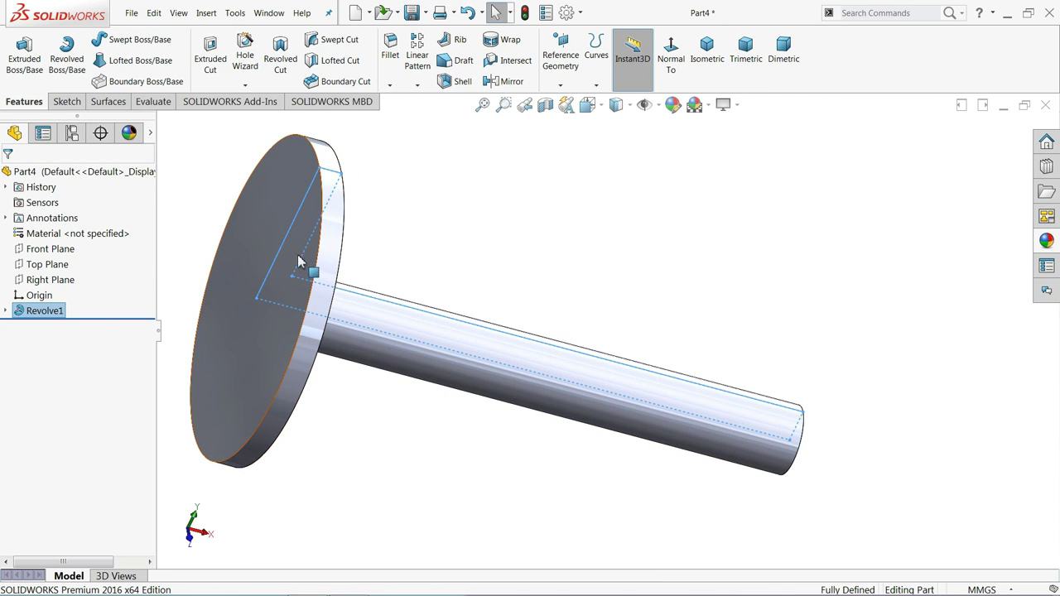
left_click(514, 89)
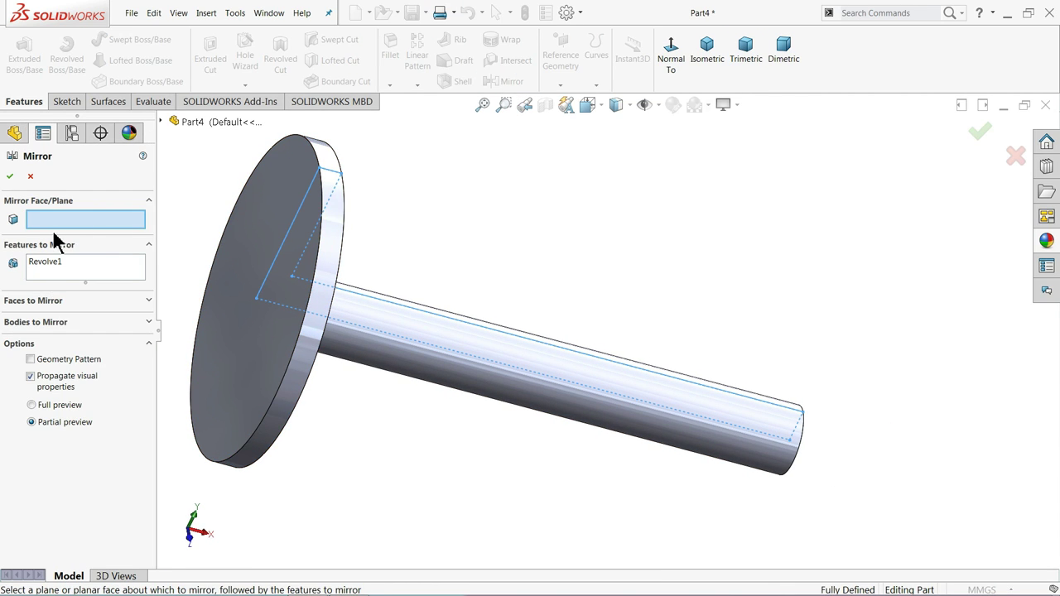
left_click(236, 323)
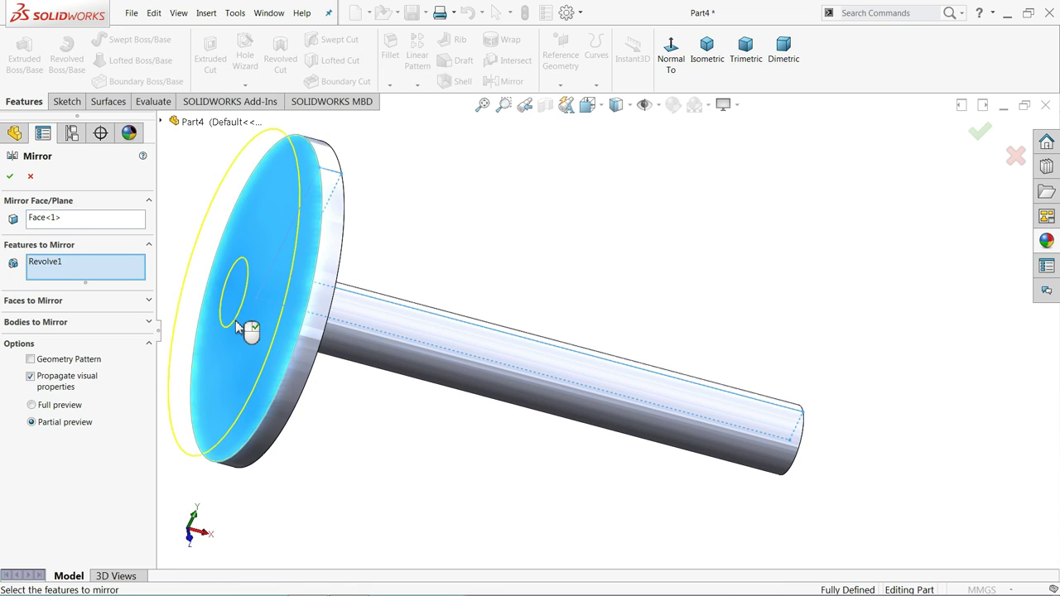
left_click(38, 263)
left_click(160, 122)
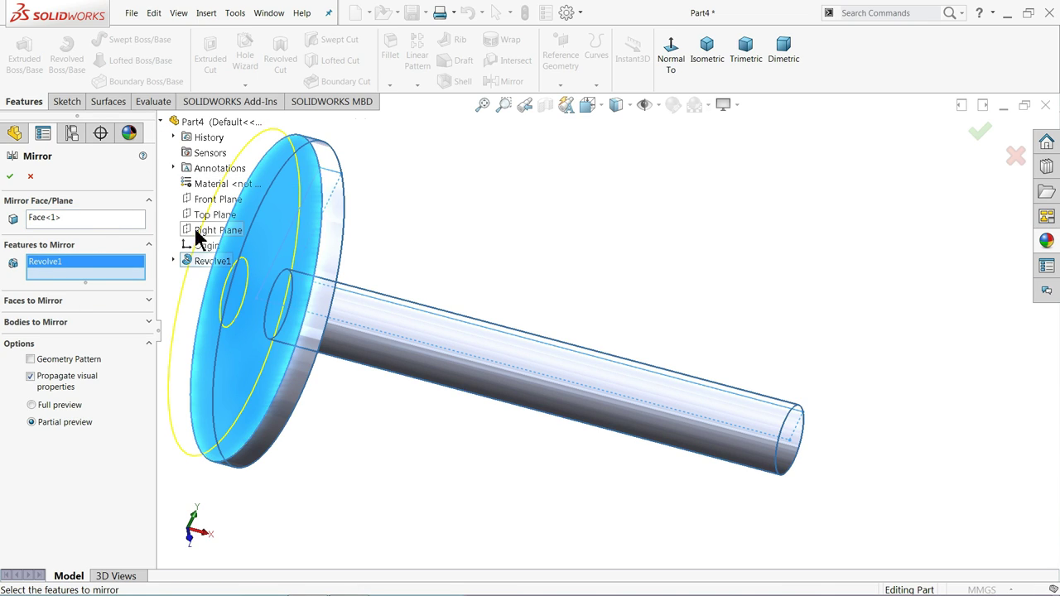
key("z")
key("f")
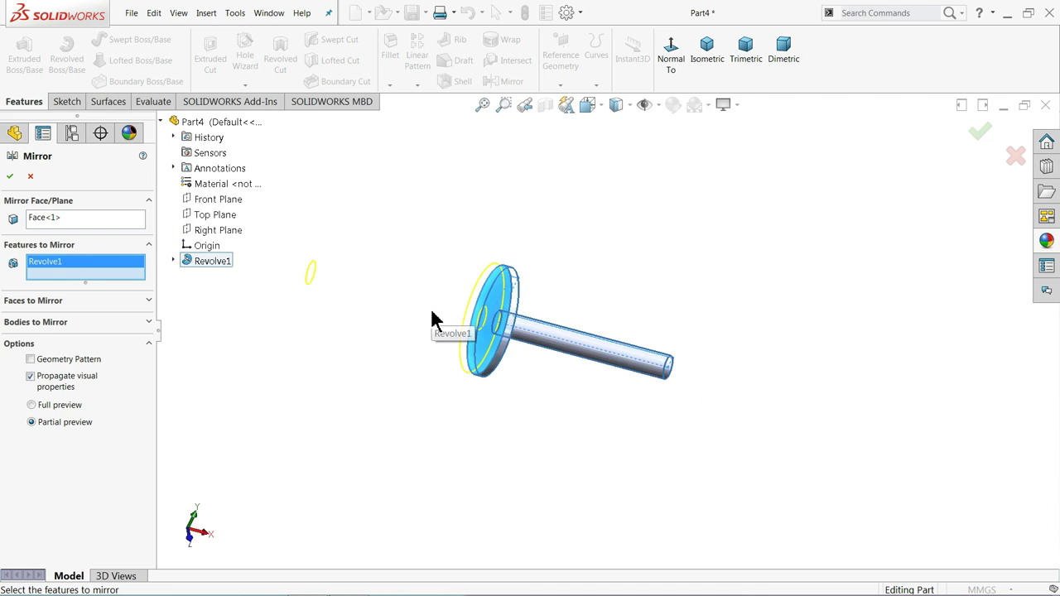
left_click(10, 177)
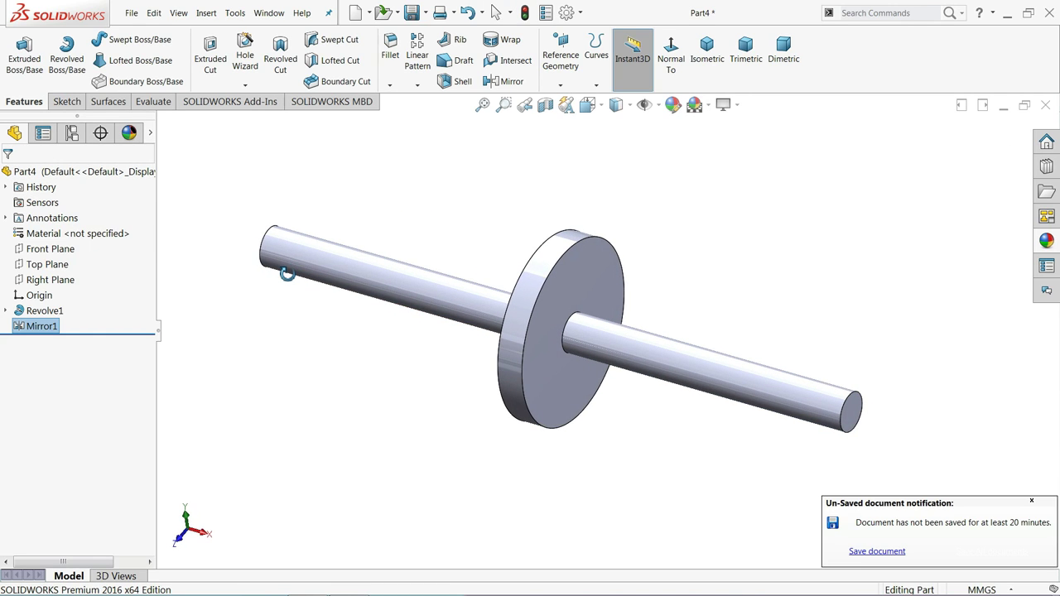
left_click(1033, 503)
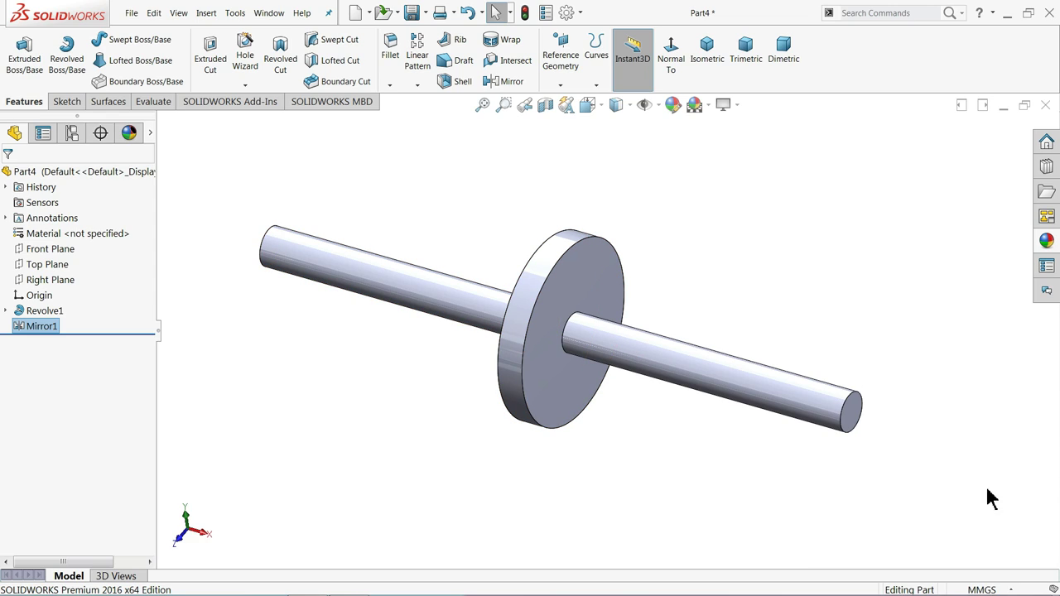
scroll(551, 352, "down", 1)
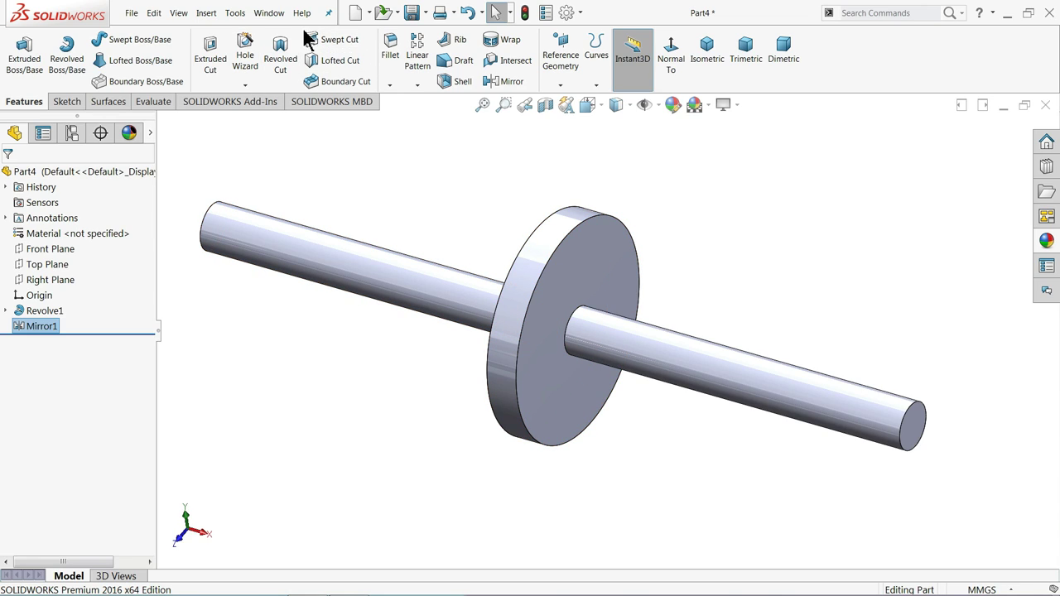
Step: Start a thread on the shaft beginning at the shaft-disc junction edge
left_click(206, 13)
mouse_move(230, 66)
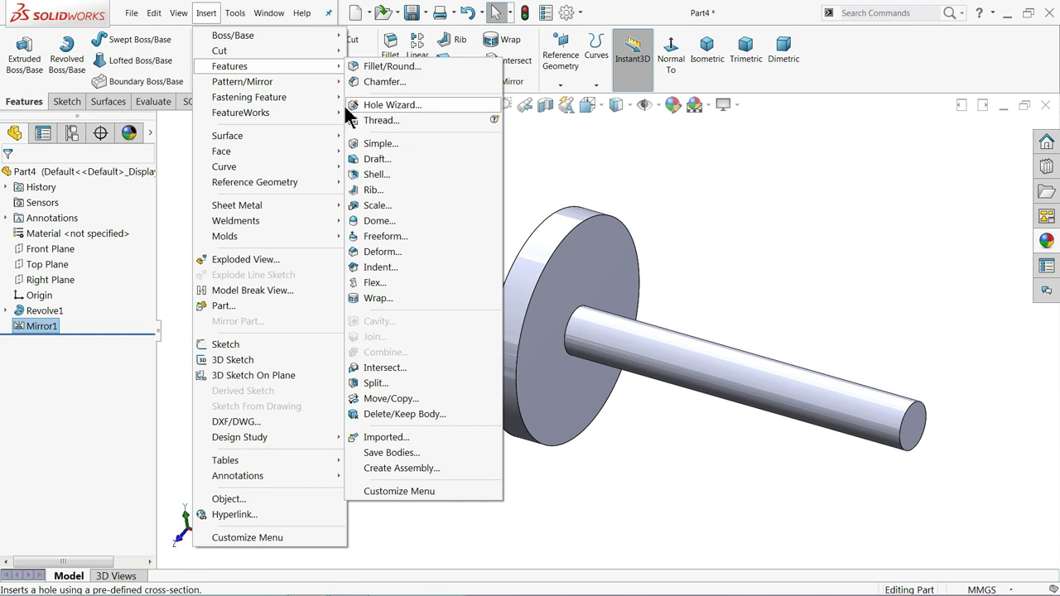
left_click(387, 122)
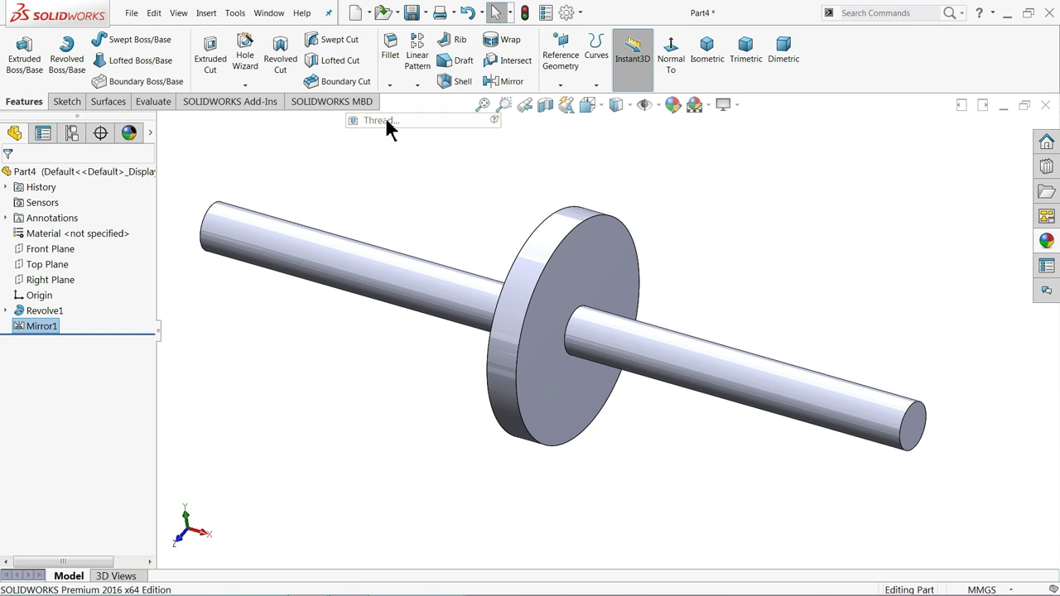
left_click(619, 336)
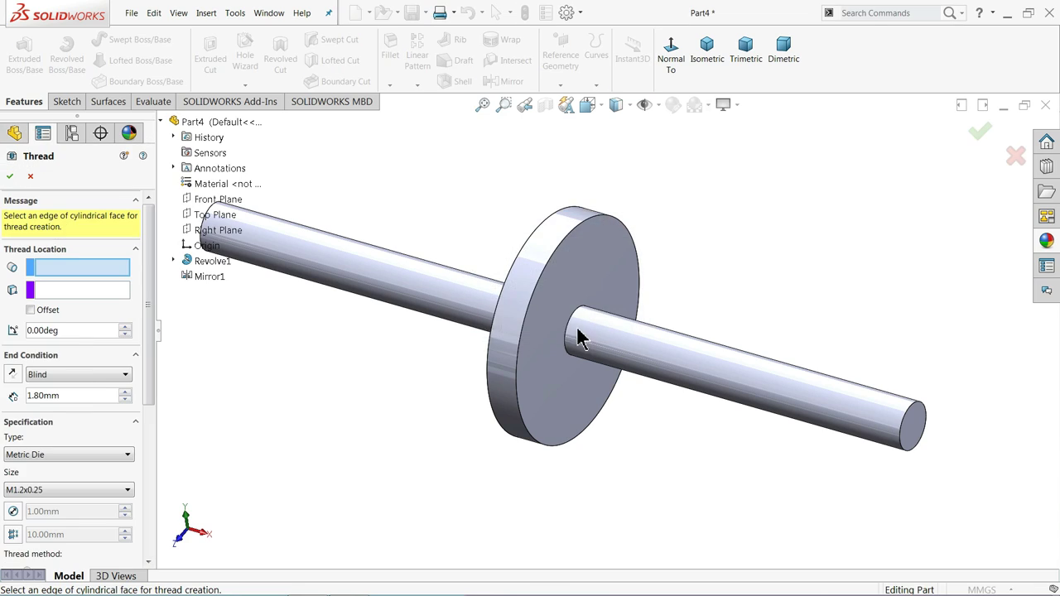
scroll(419, 308, "up", 3)
mouse_move(417, 310)
middle_mouse_down()
mouse_move(445, 322)
mouse_move(508, 404)
middle_mouse_up()
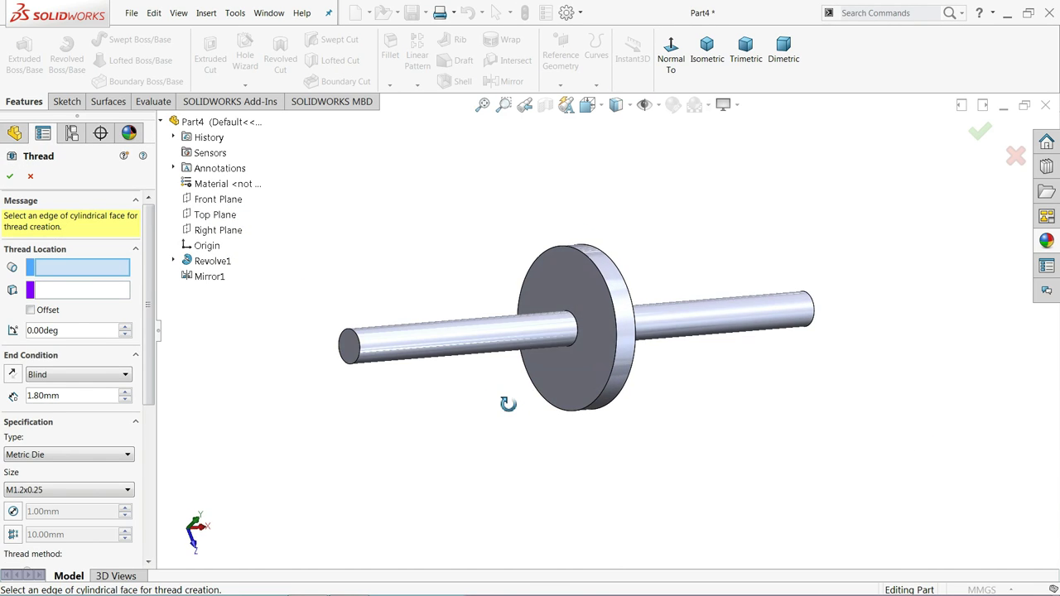
scroll(529, 338, "down", 3)
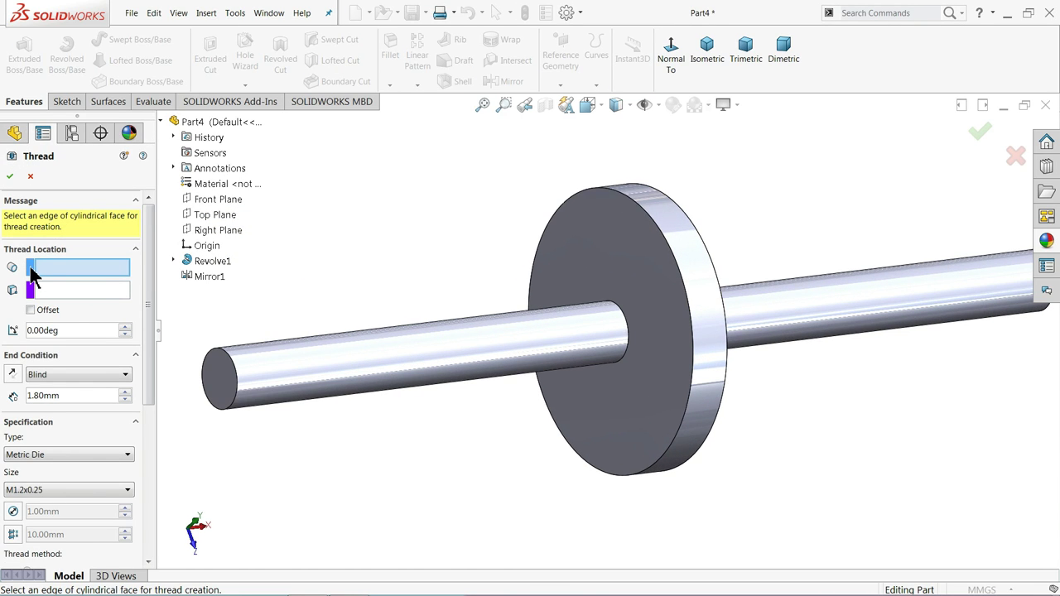
left_click(629, 349)
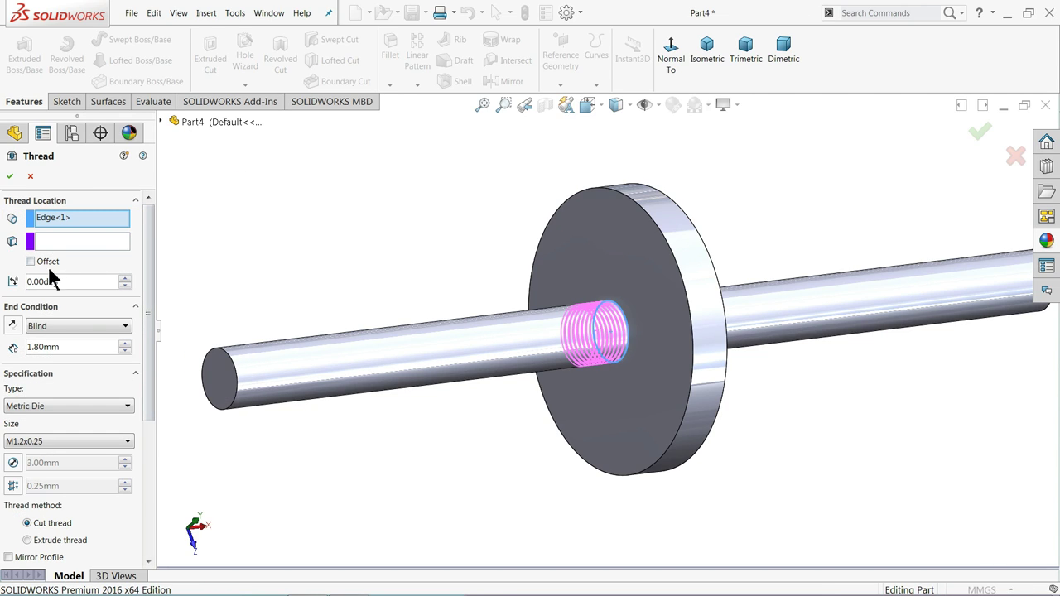
Step: End the thread up to the shaft's far face, keeping the Metric Die type
left_click(50, 328)
left_click(51, 362)
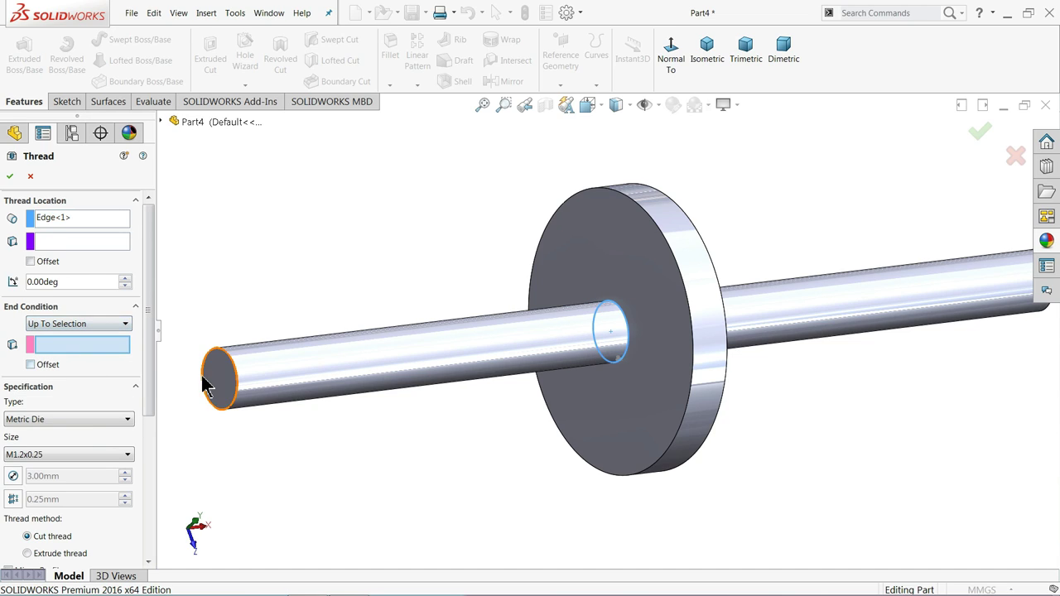
left_click(209, 383)
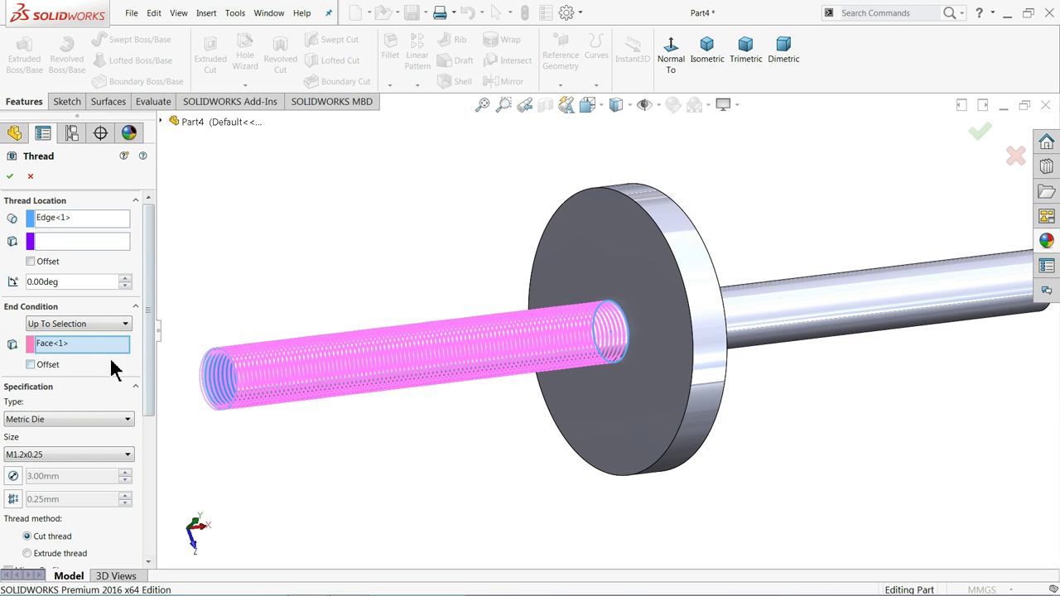
left_click(37, 420)
left_click(36, 416)
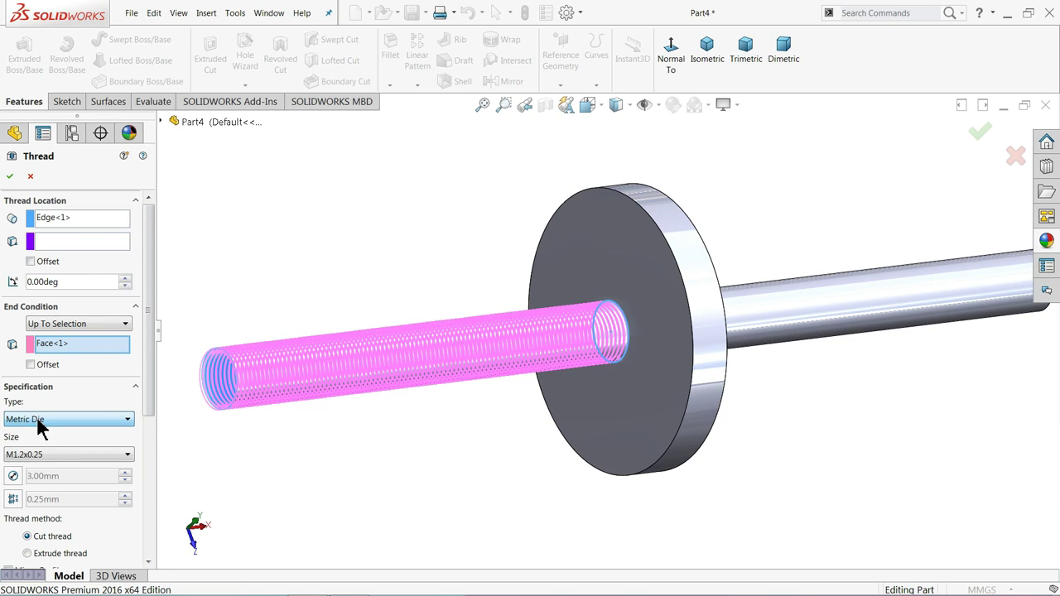
Step: Browse the thread size list down toward M3.5x0.6
left_click(38, 455)
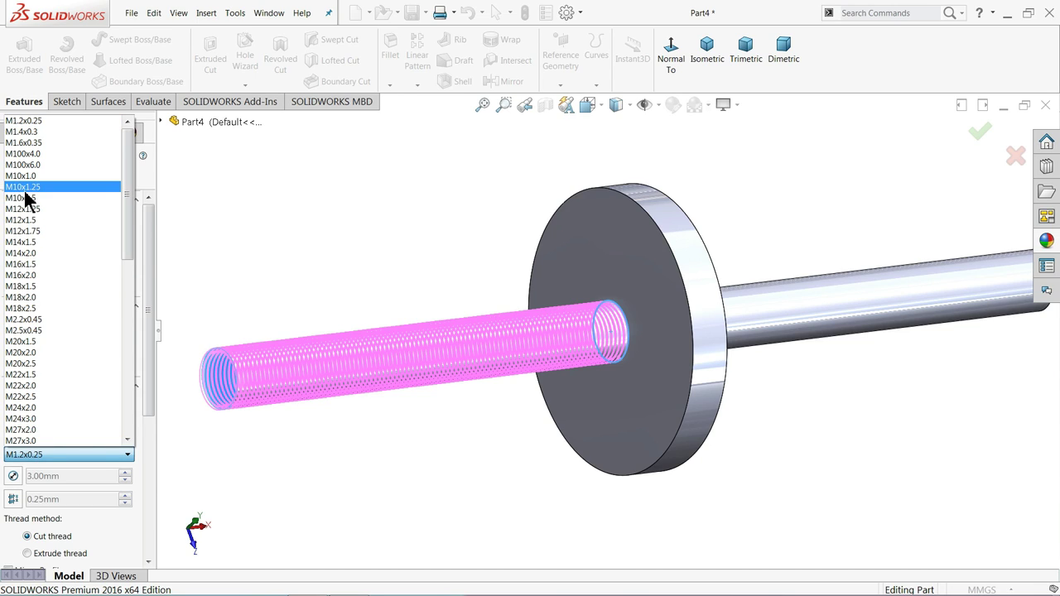
scroll(25, 197, "down", 1)
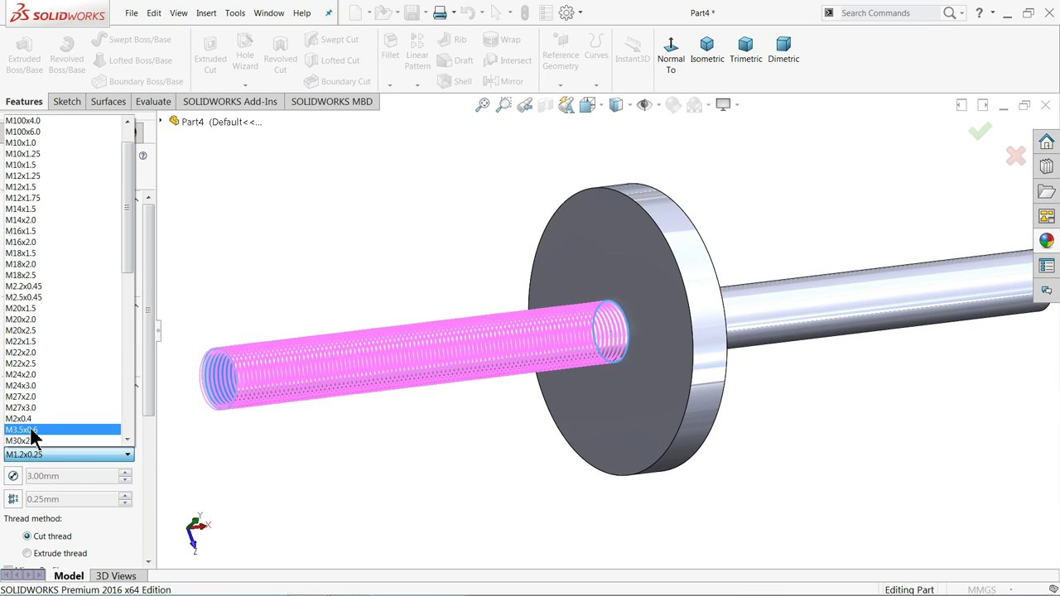
scroll(41, 408, "down", 2)
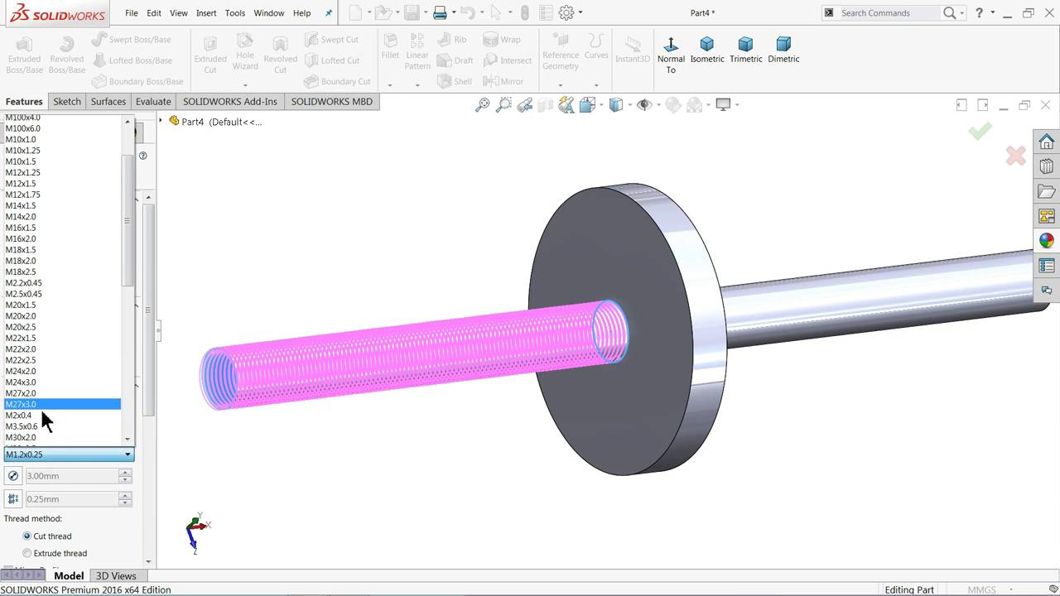
scroll(40, 409, "down", 2)
scroll(40, 408, "down", 1)
scroll(41, 407, "down", 4)
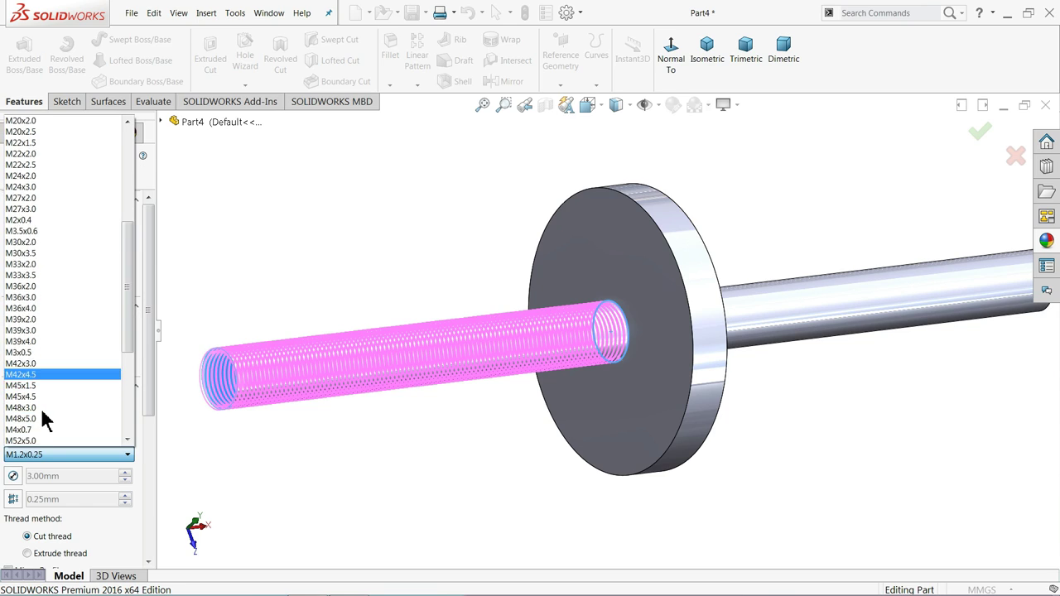
mouse_move(130, 373)
left_mouse_down()
mouse_move(135, 416)
mouse_move(141, 206)
left_mouse_up()
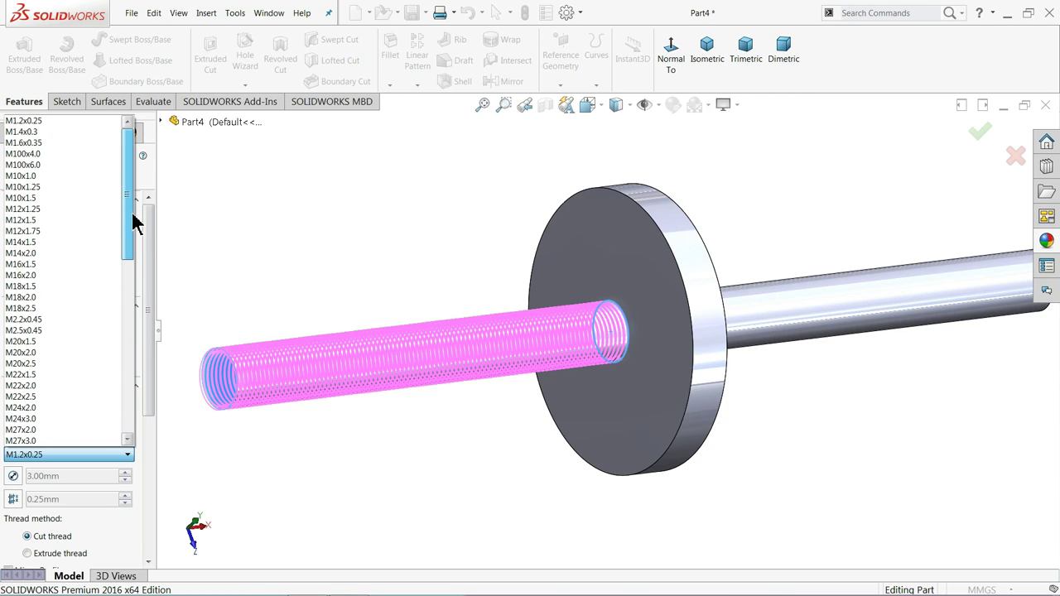
left_click_drag(131, 222, 131, 250)
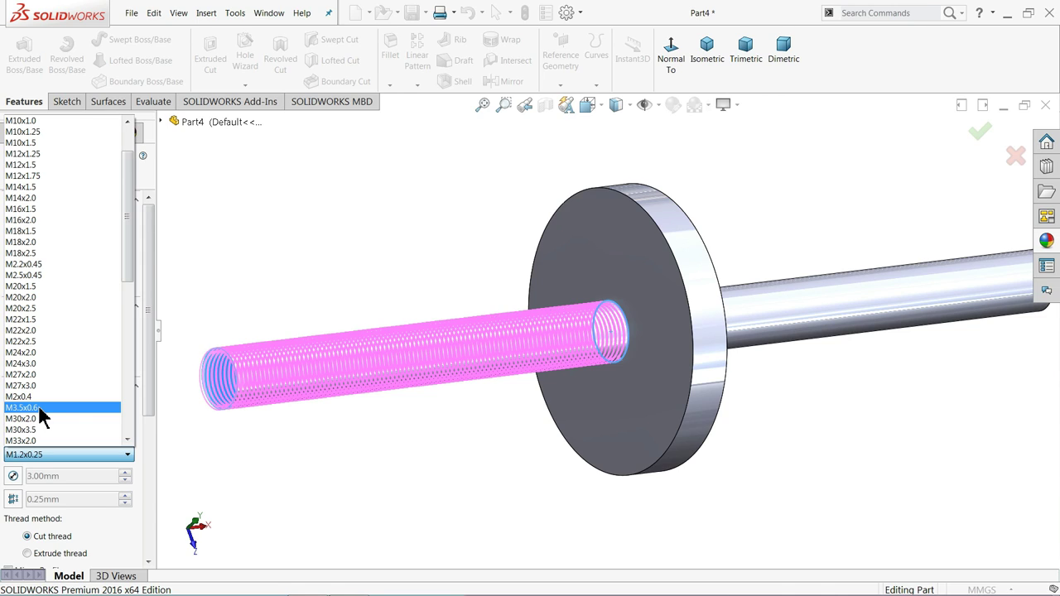
Step: Choose M3.5x0.6, override the diameter, and change the pitch to 0.5mm
left_click(38, 408)
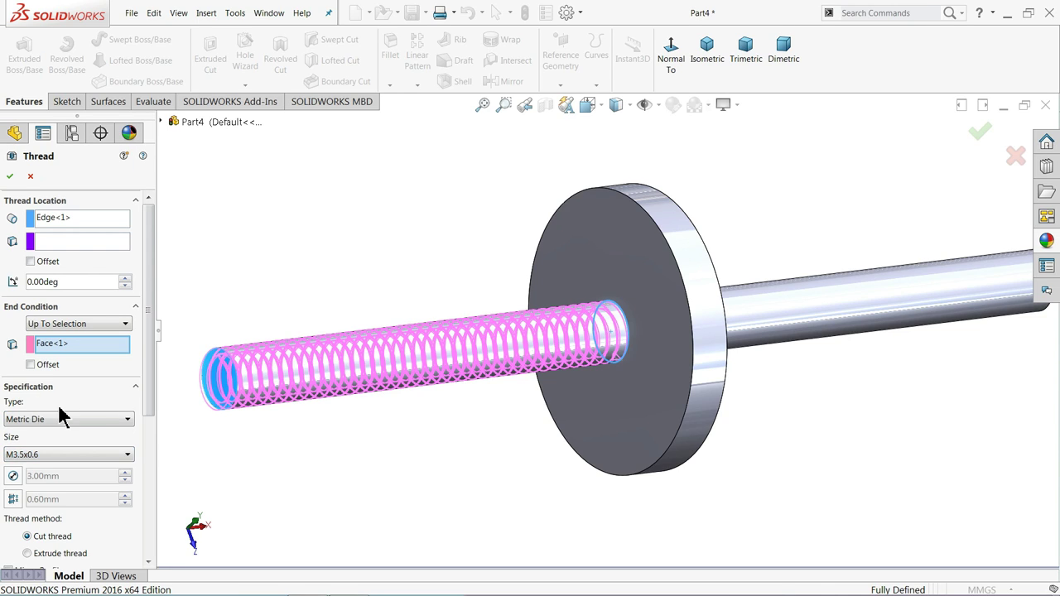
left_click(92, 451)
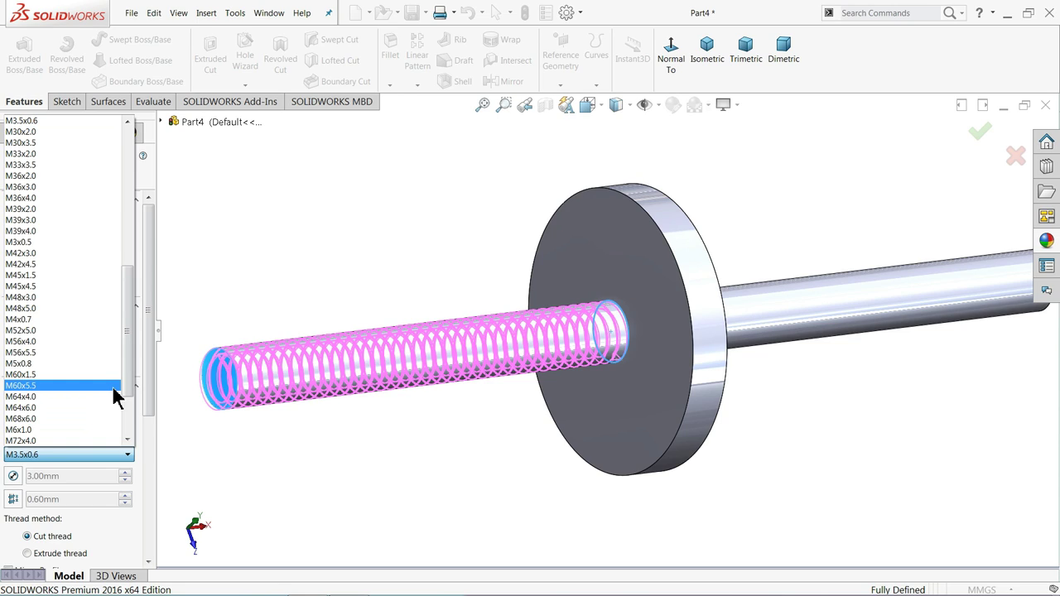
left_click(129, 122)
left_click(14, 478)
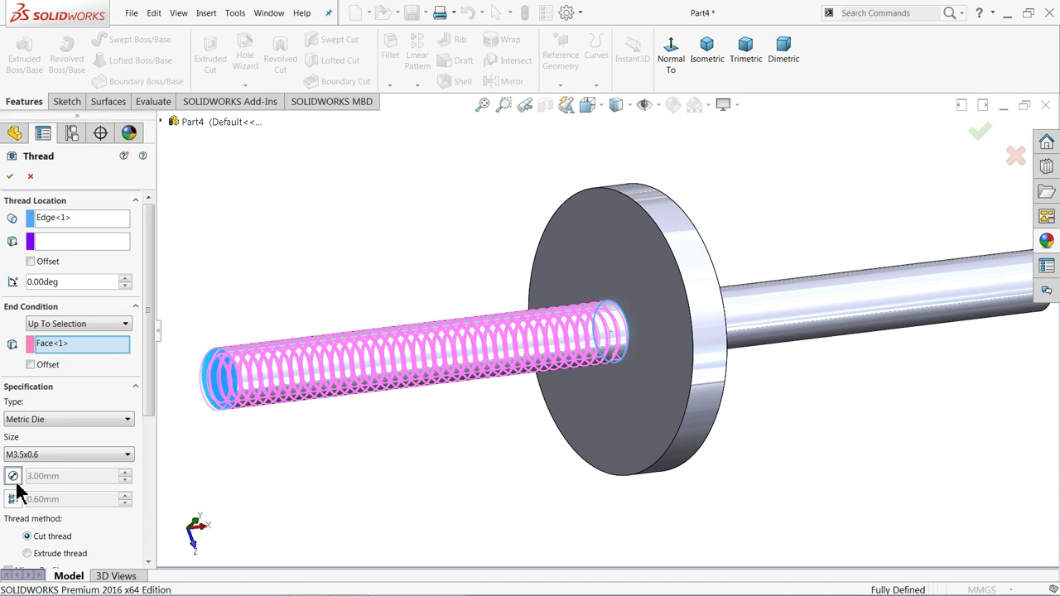
left_click(14, 479)
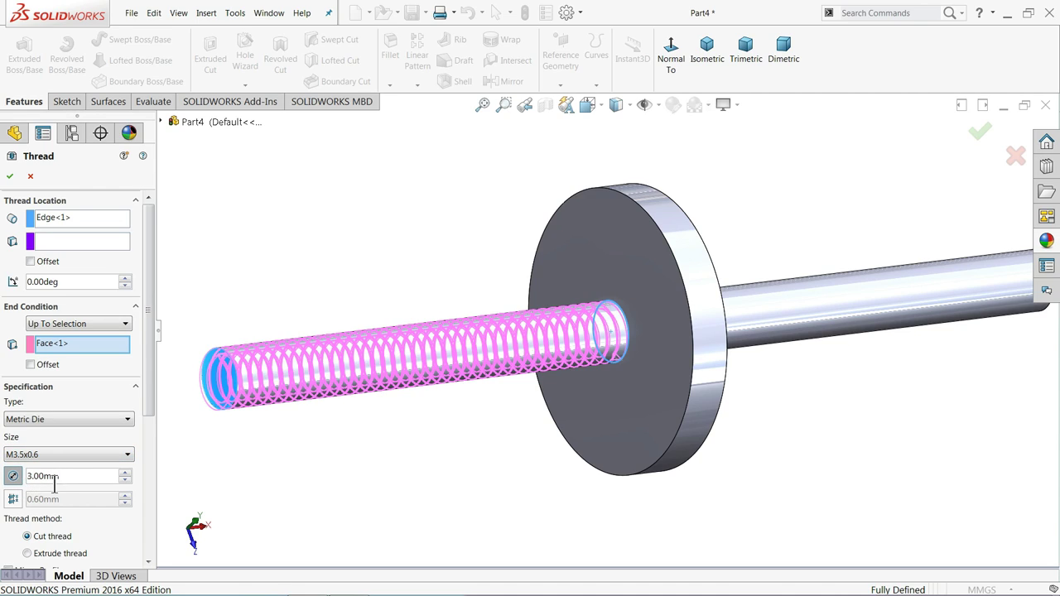
left_click(12, 500)
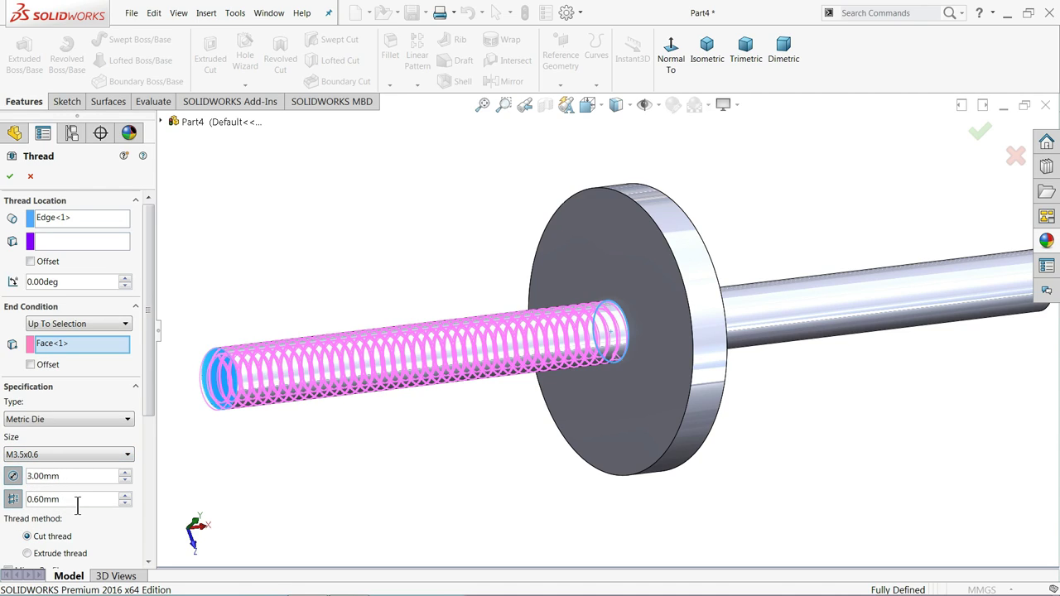
left_click_drag(77, 502, 16, 497)
type("0.5")
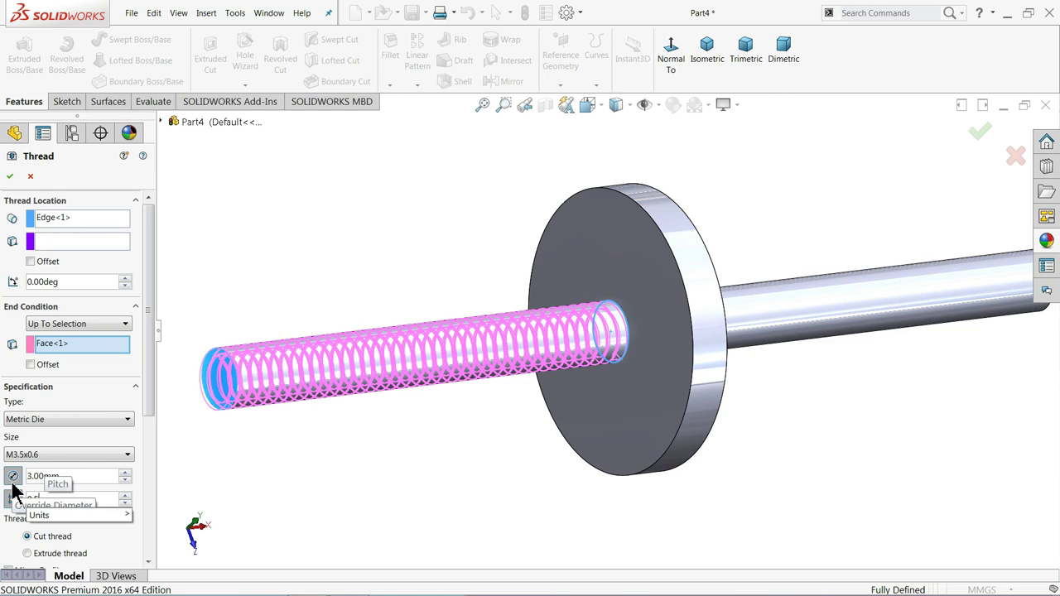
key("Return")
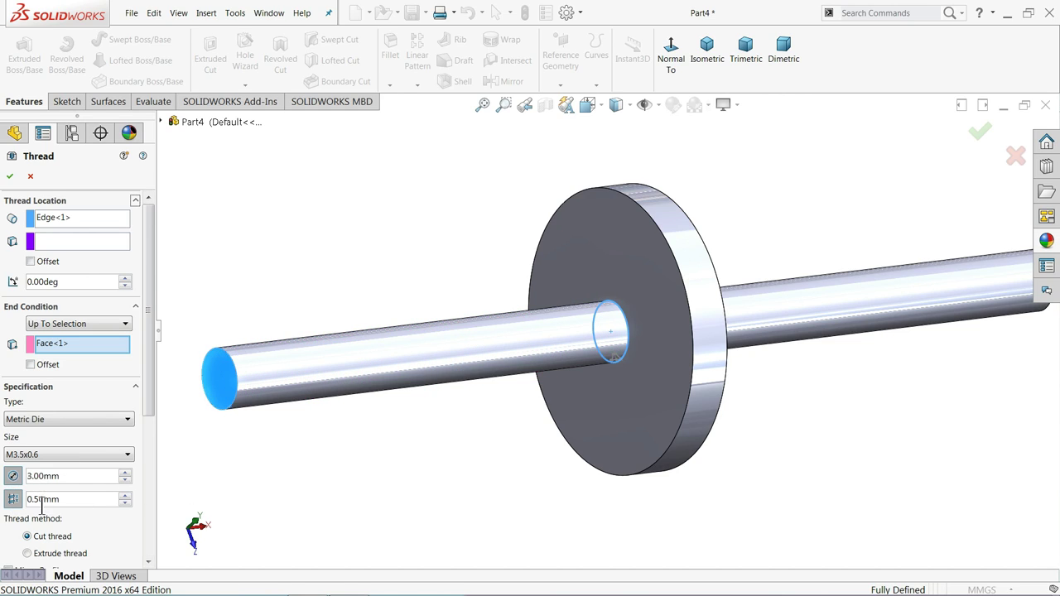
left_click_drag(149, 412, 152, 461)
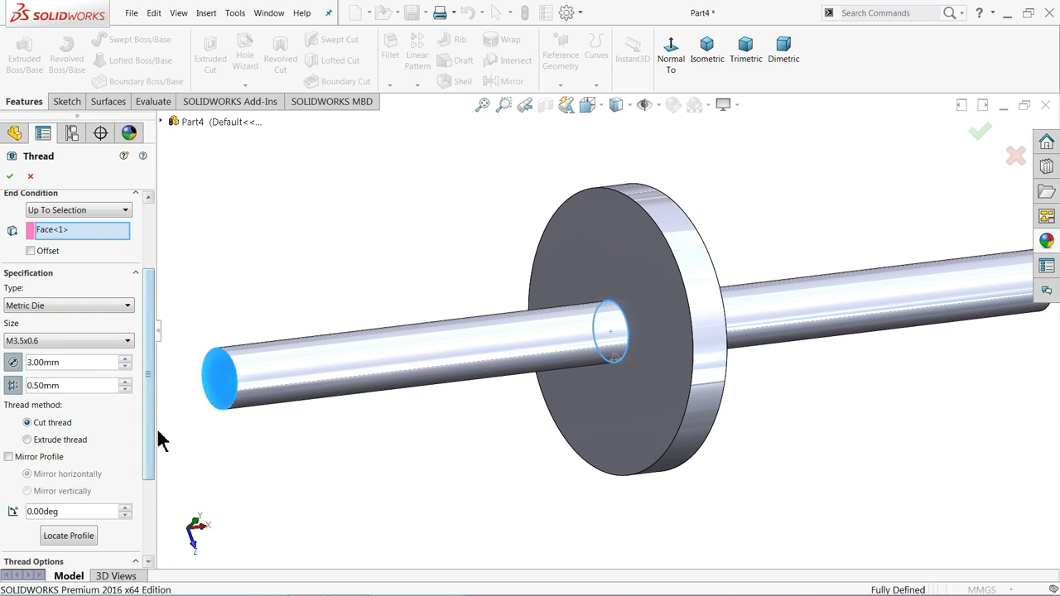
mouse_move(145, 435)
left_mouse_down()
mouse_move(149, 478)
mouse_move(150, 381)
left_mouse_up()
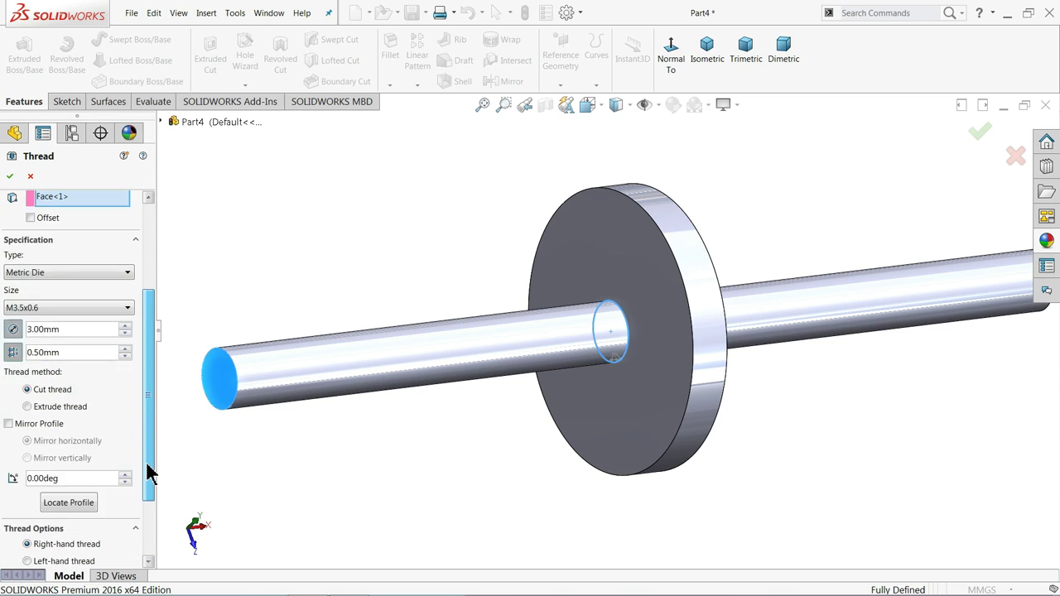
Step: After the rebuild error, reselect M3.5x0.6 with its standard 0.6 pitch and create Thread1
left_click(9, 177)
left_click(20, 443)
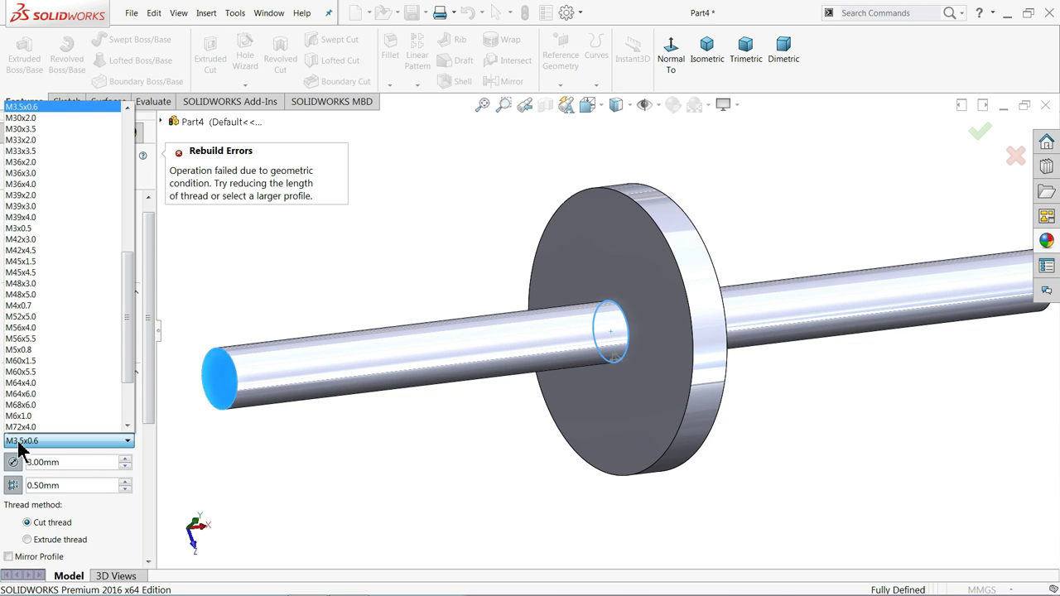
left_click(20, 444)
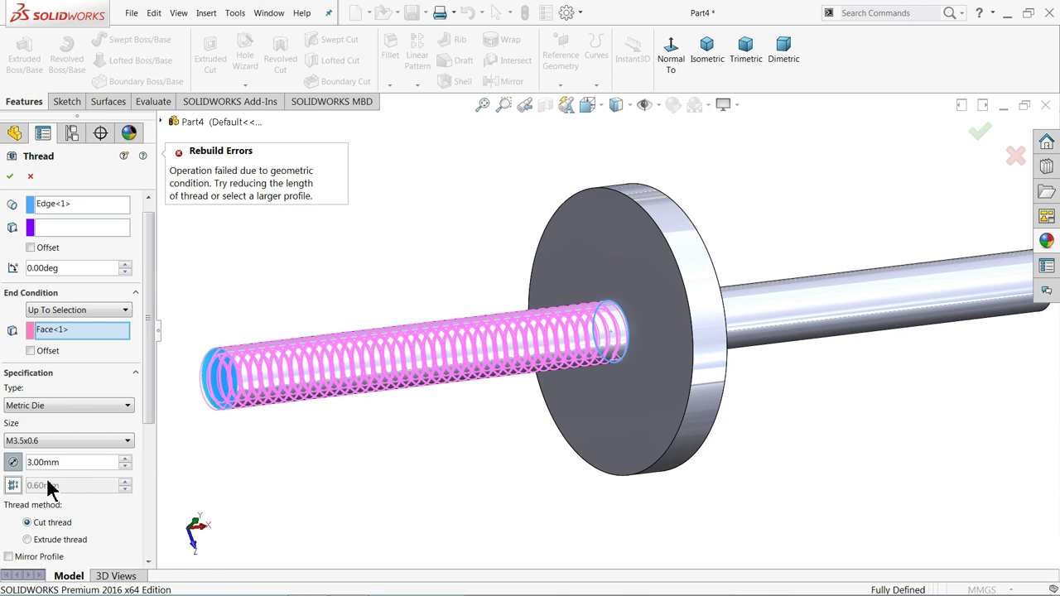
left_click(10, 177)
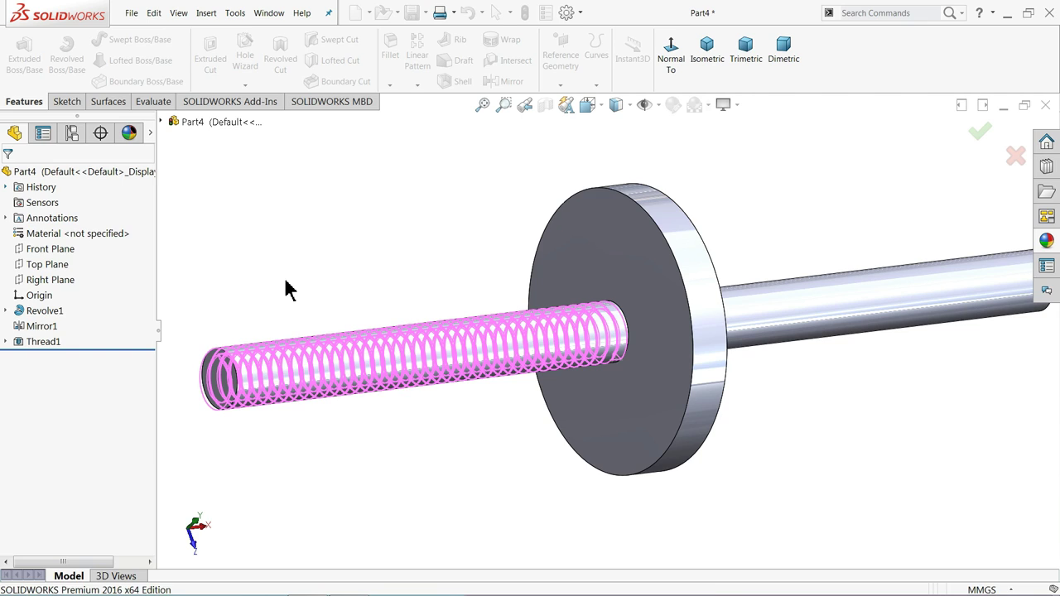
Step: Edit Thread1 to add a 1.00mm start offset
mouse_move(348, 266)
middle_mouse_down()
mouse_move(312, 257)
mouse_move(372, 262)
middle_mouse_up()
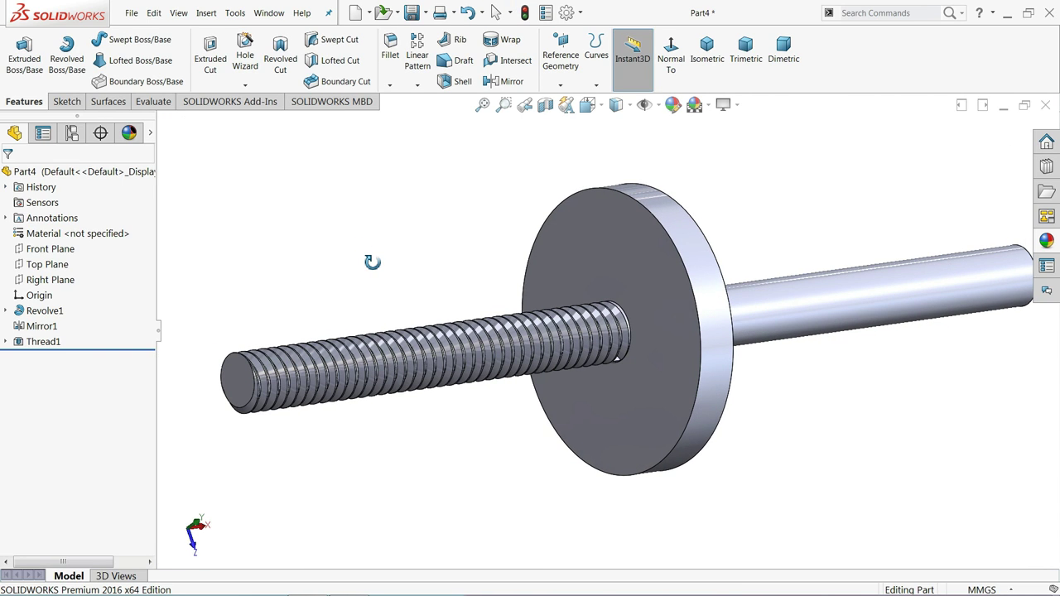
mouse_move(372, 261)
middle_mouse_down()
mouse_move(342, 260)
mouse_move(359, 260)
middle_mouse_up()
scroll(663, 330, "down", 3)
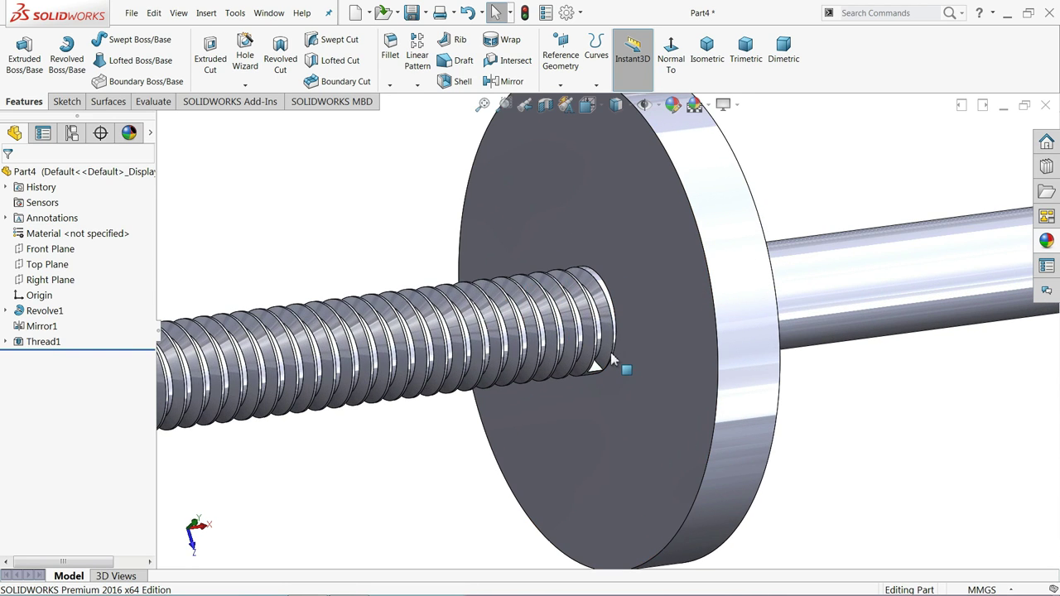
scroll(663, 329, "up", 5)
left_click(27, 342)
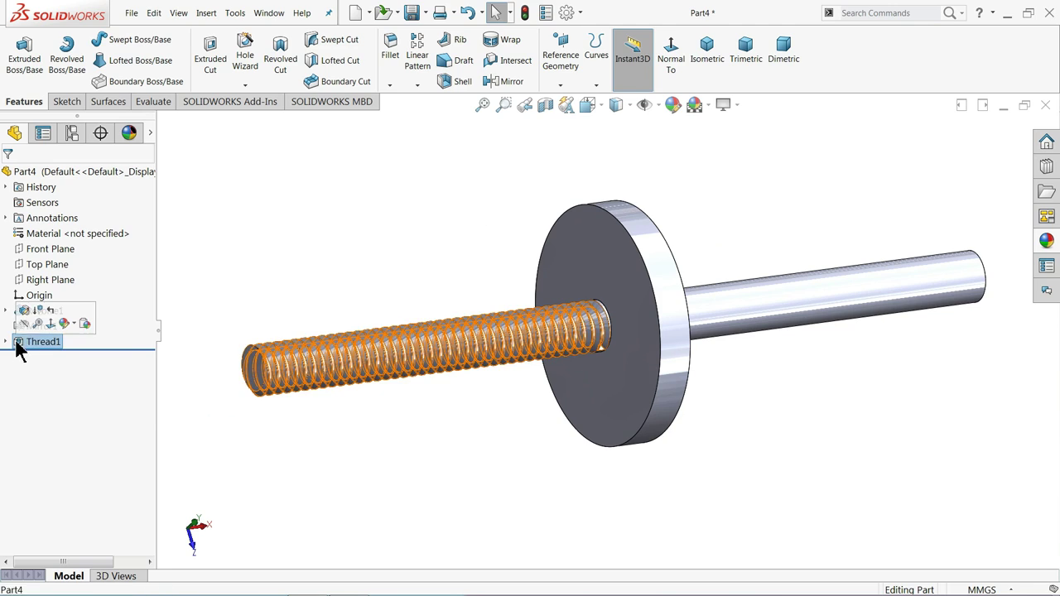
left_click(27, 317)
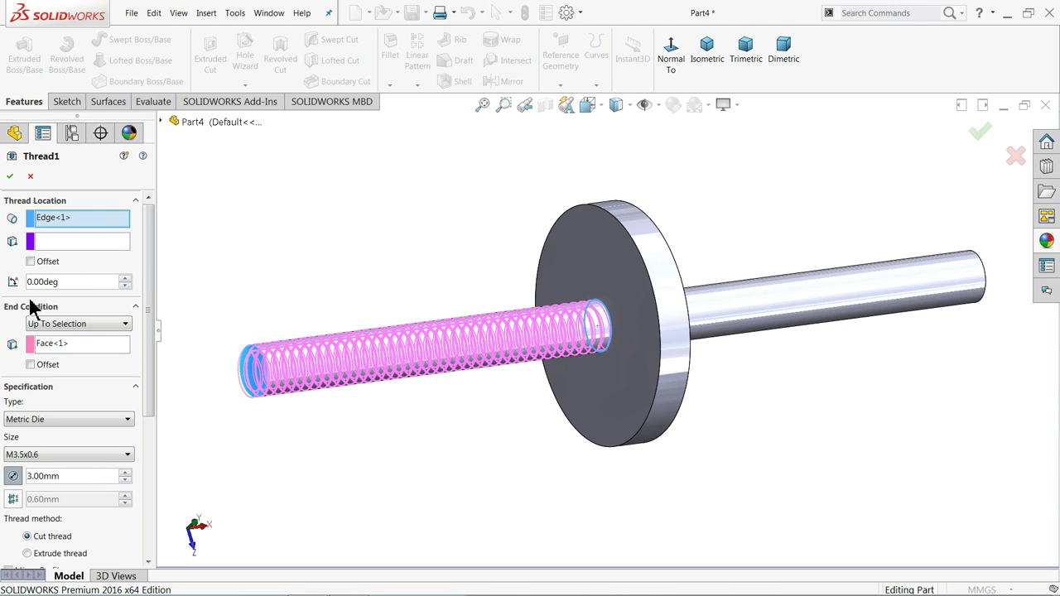
left_click(31, 261)
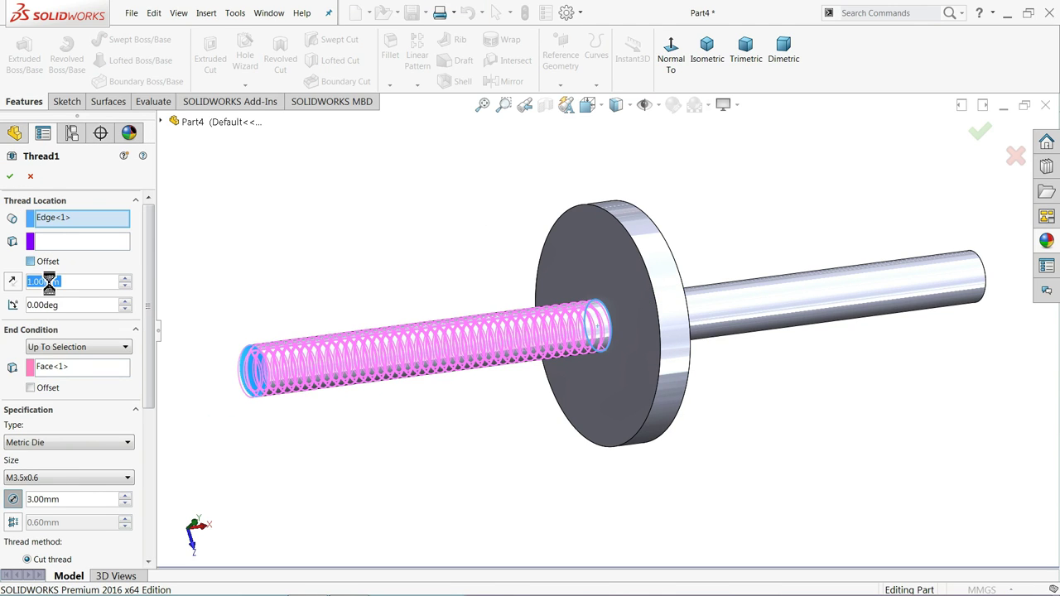
scroll(704, 360, "down", 2)
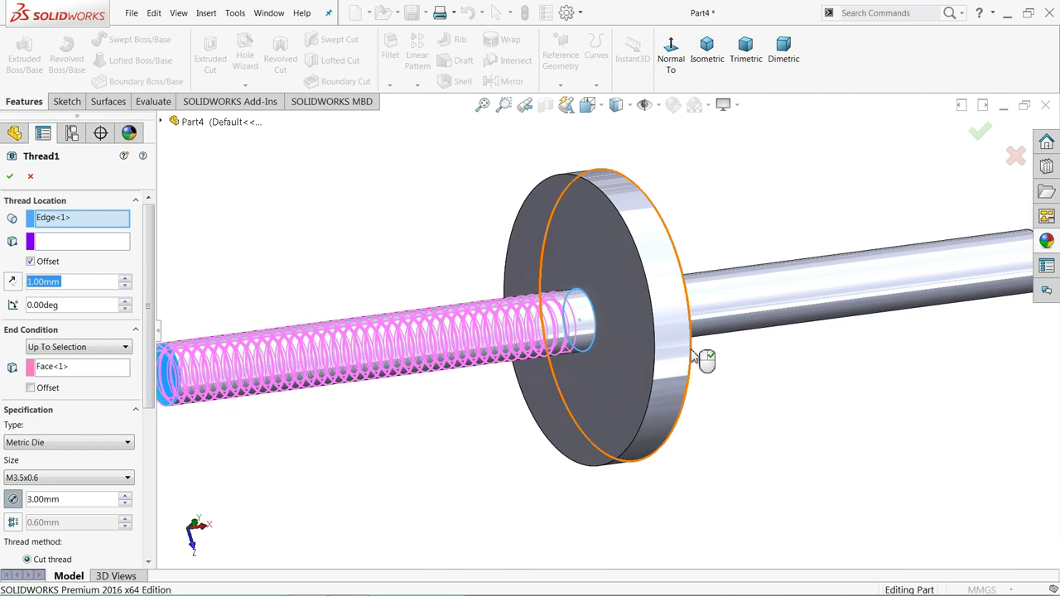
scroll(556, 336, "down", 3)
scroll(577, 347, "down", 2)
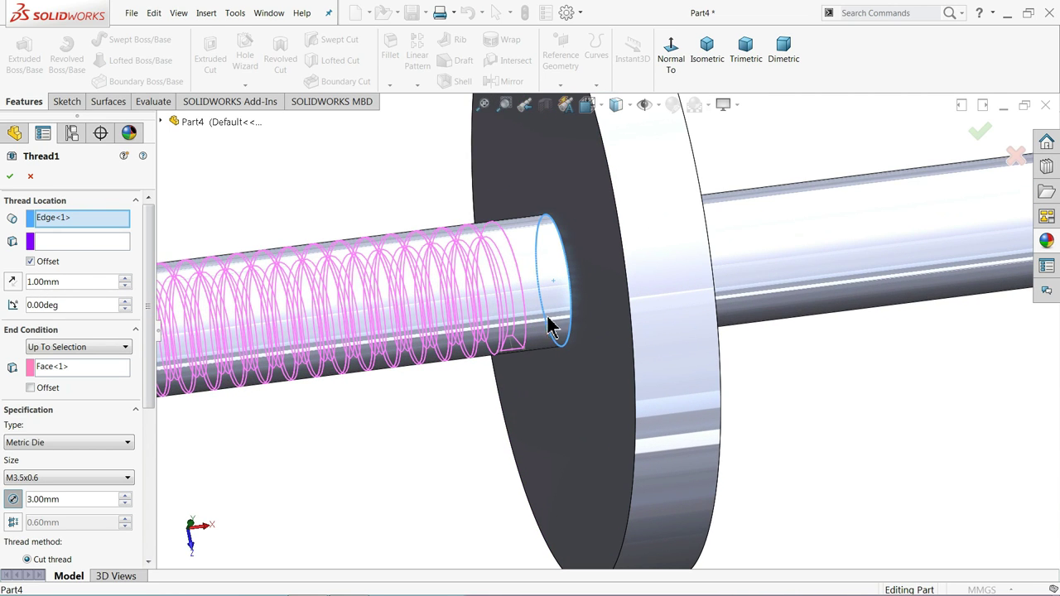
left_click(10, 177)
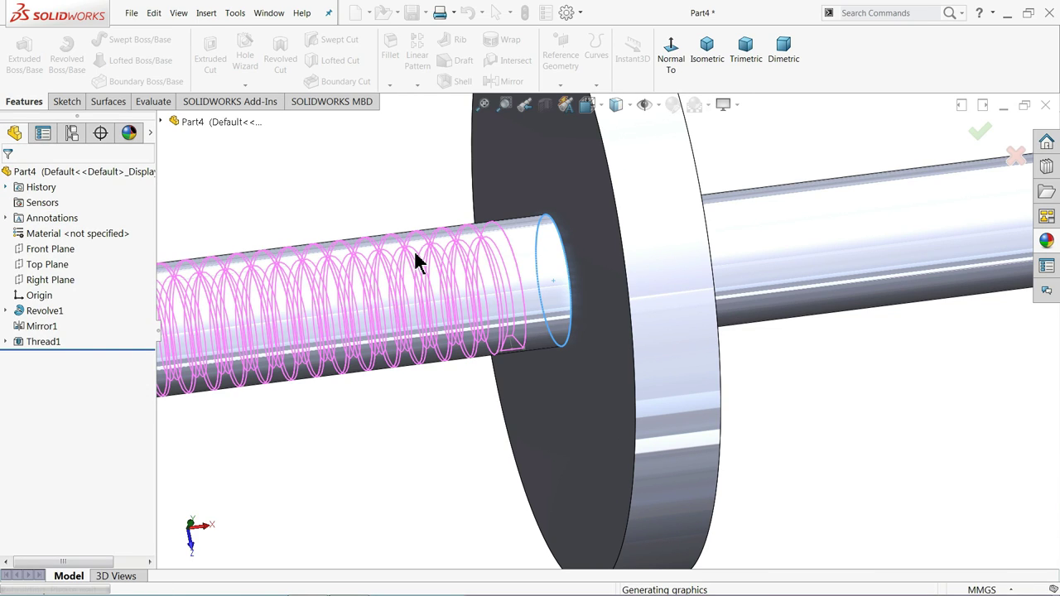
Step: Fit and rotate the part to show the plain, unthreaded shaft end
key("f")
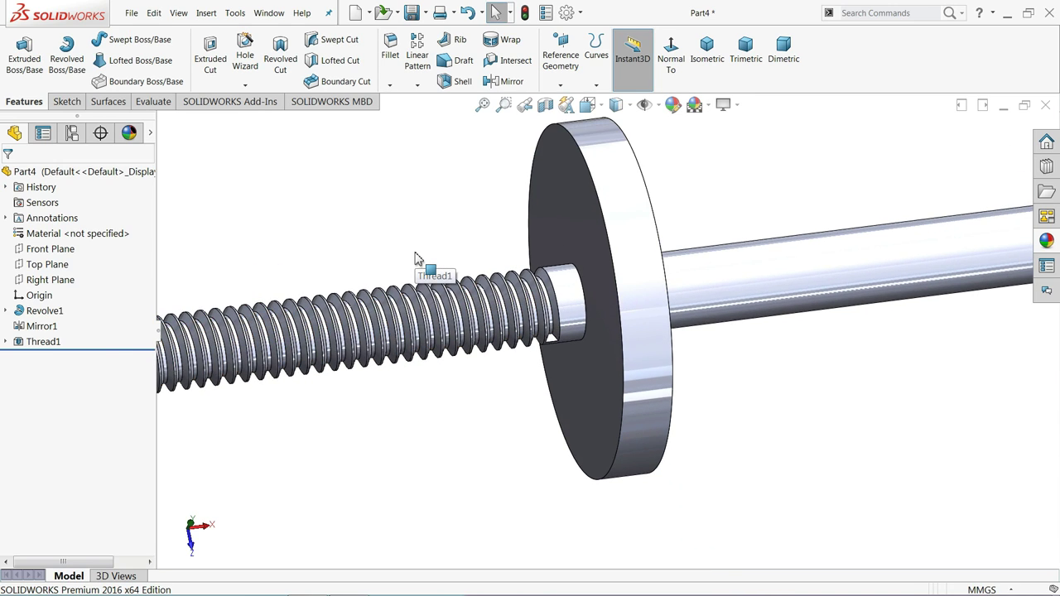
middle_click_drag(420, 258, 508, 379)
scroll(815, 360, "down", 2)
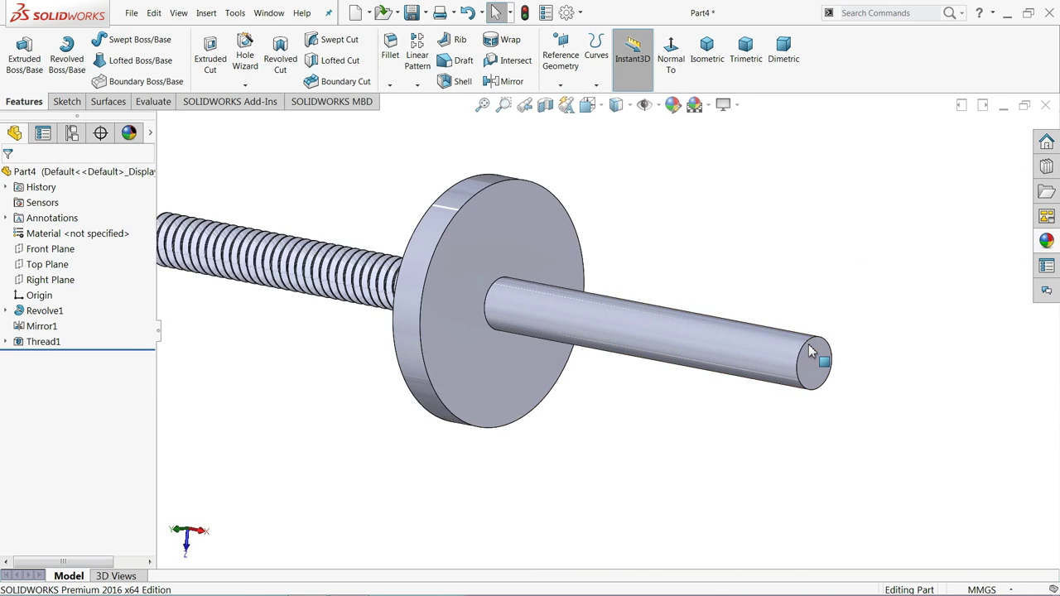
scroll(563, 315, "down", 2)
scroll(563, 315, "down", 1)
left_click(206, 12)
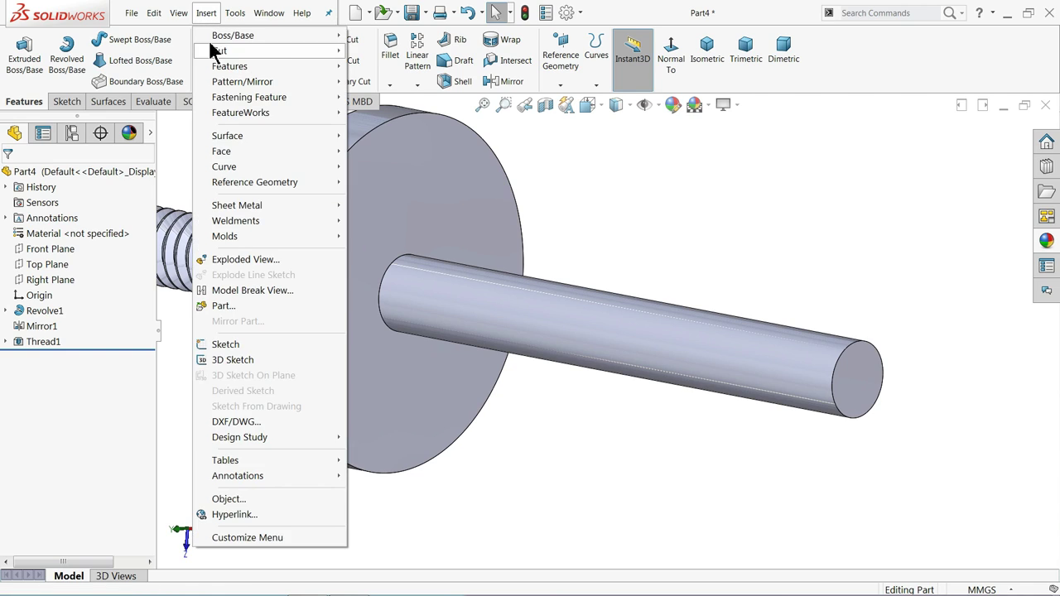
mouse_move(230, 66)
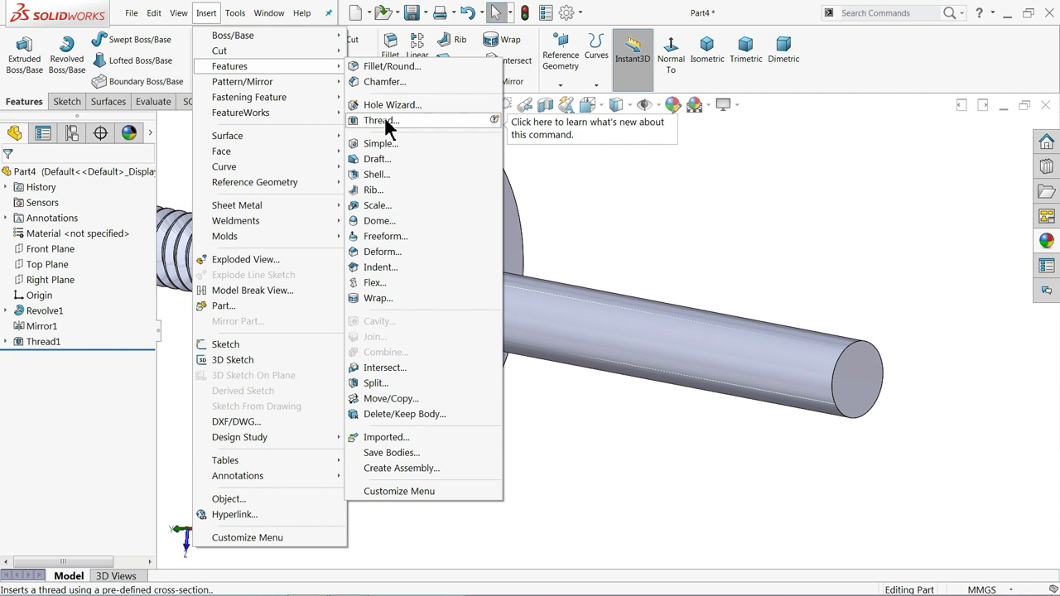
Step: Start a second thread with a start offset, ending at the plain shaft's end face
left_click(384, 119)
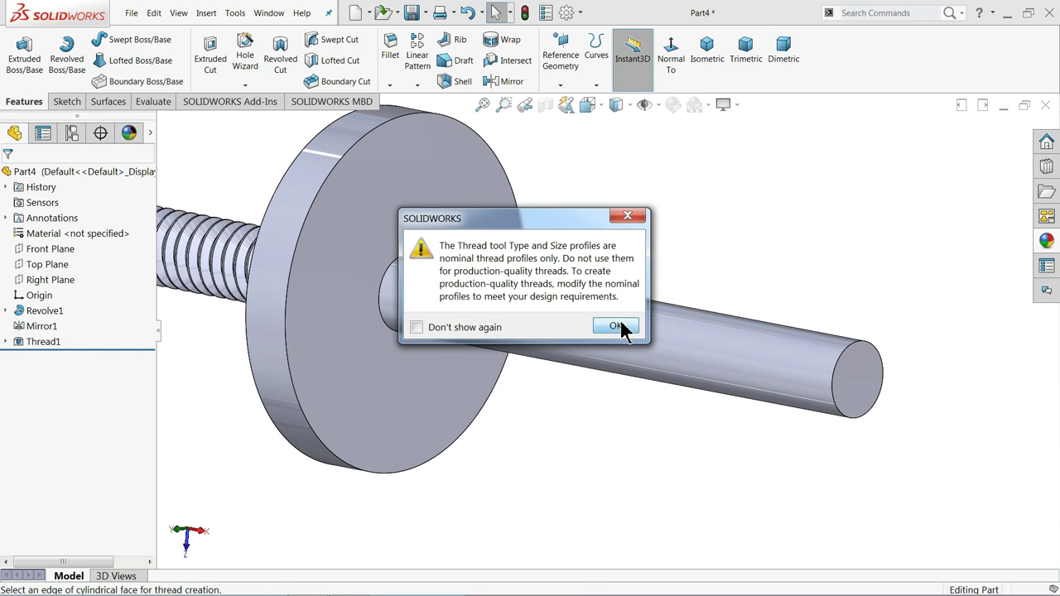
left_click(617, 327)
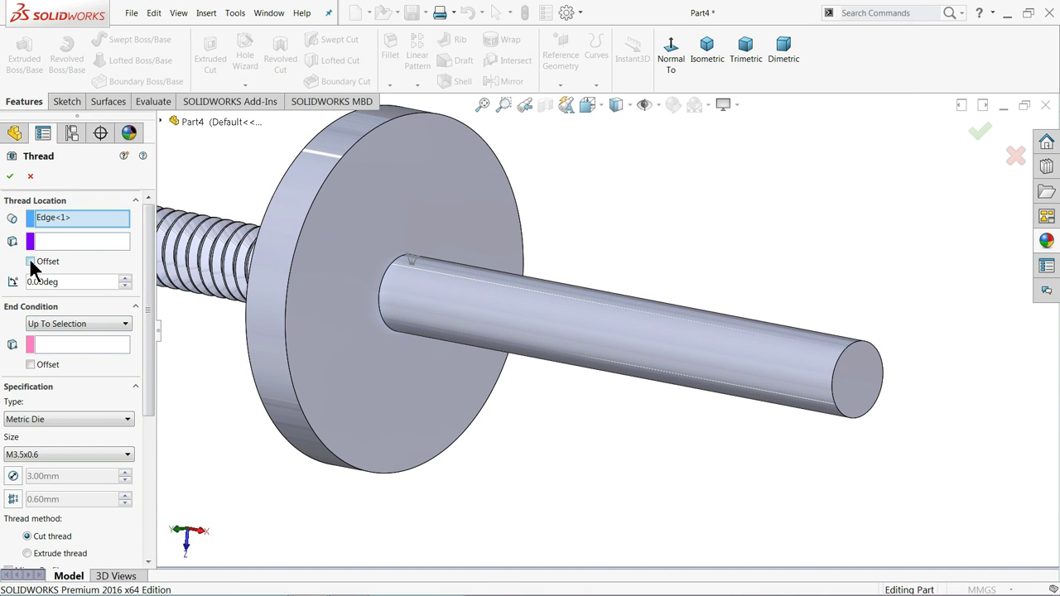
left_click(30, 261)
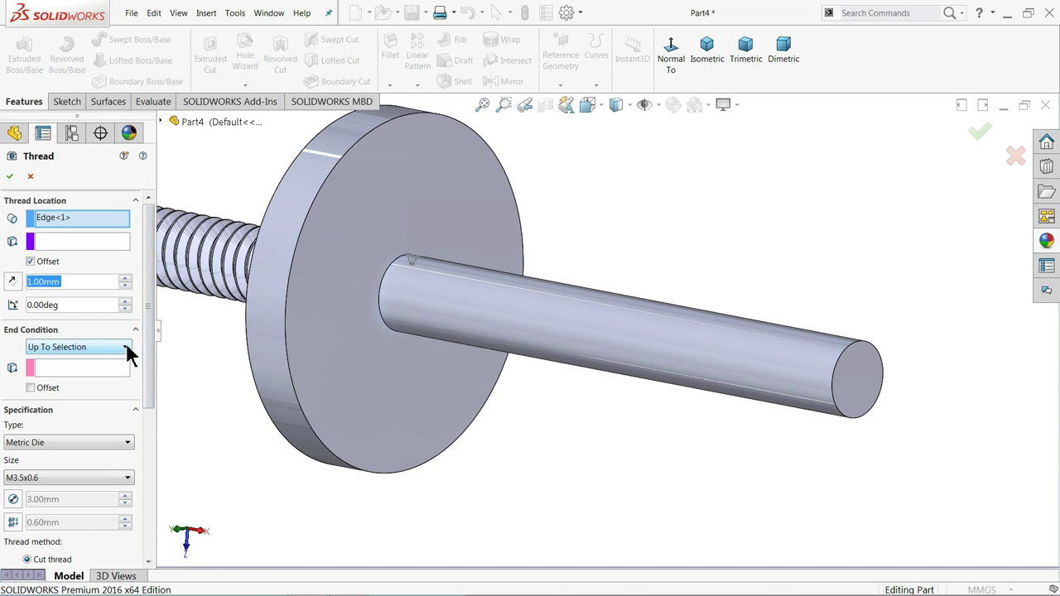
left_click(71, 368)
left_click(852, 375)
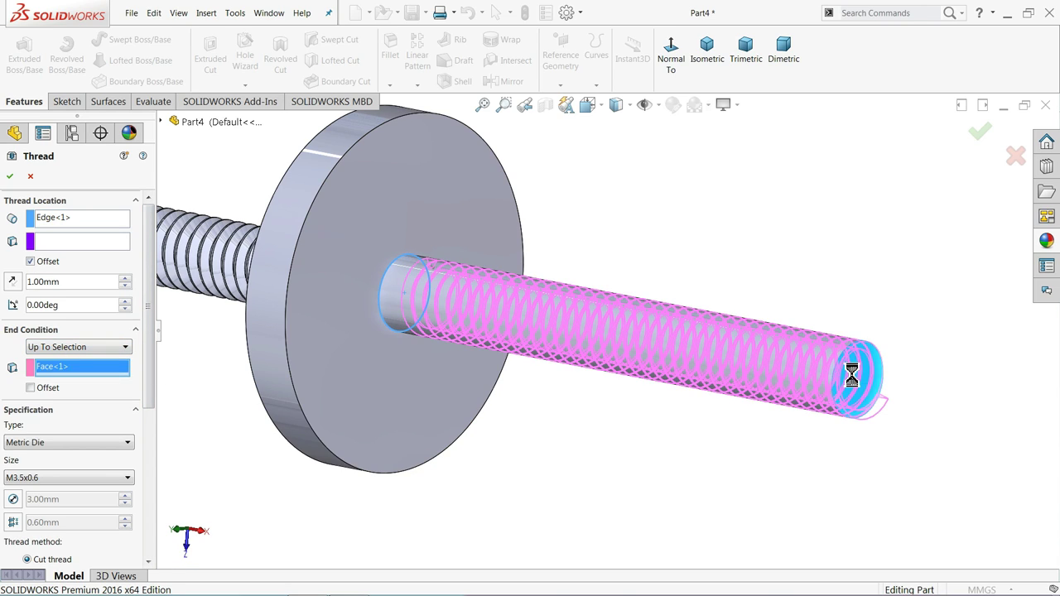
left_click_drag(150, 339, 151, 405)
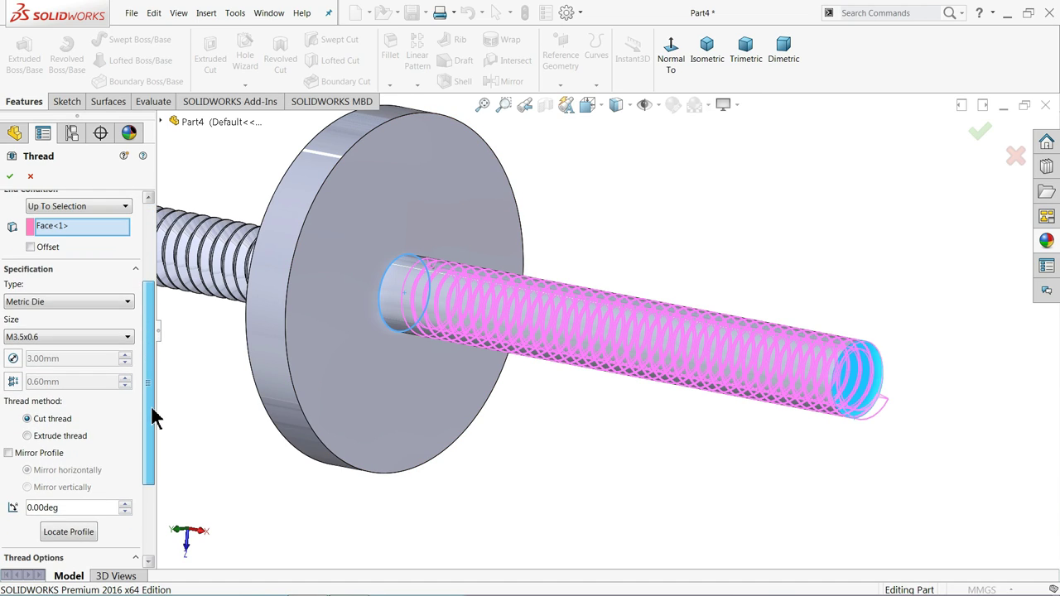
Step: Browse the thread sizes and keep M3.5x0.6 for the cut thread
left_click(54, 339)
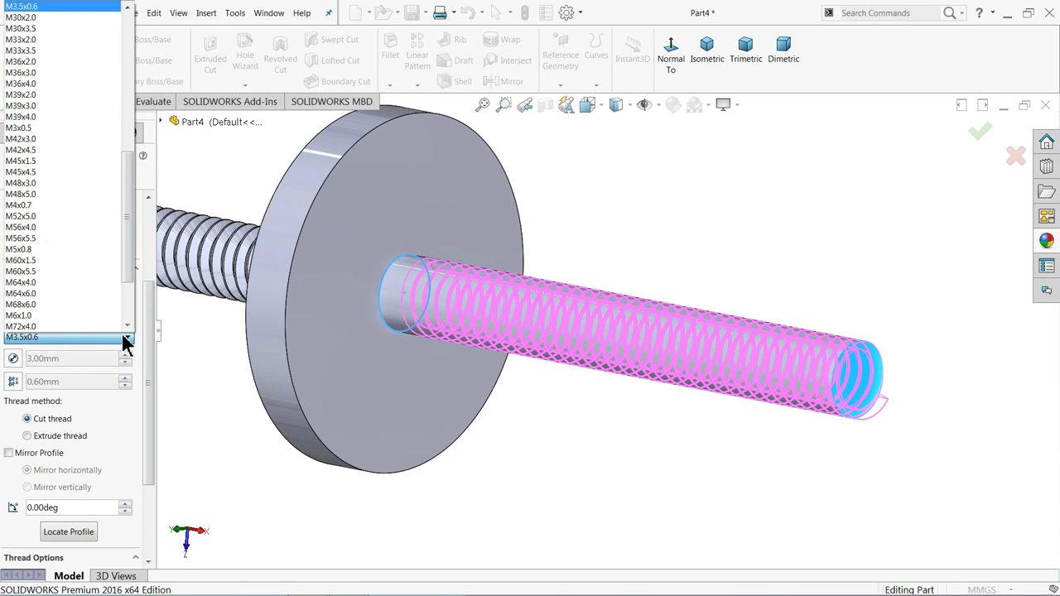
left_click(127, 325)
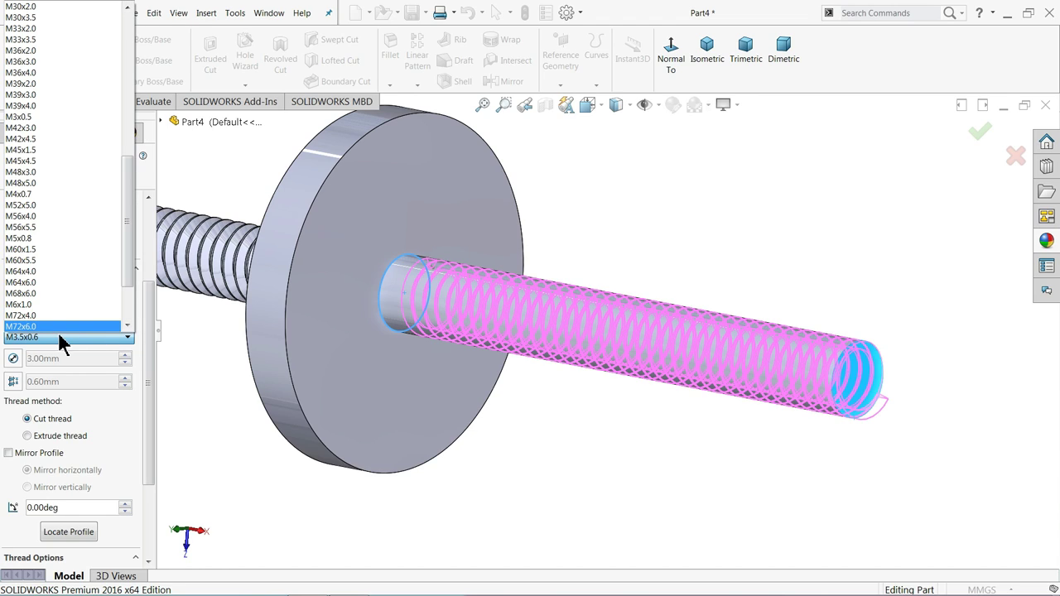
left_click(113, 430)
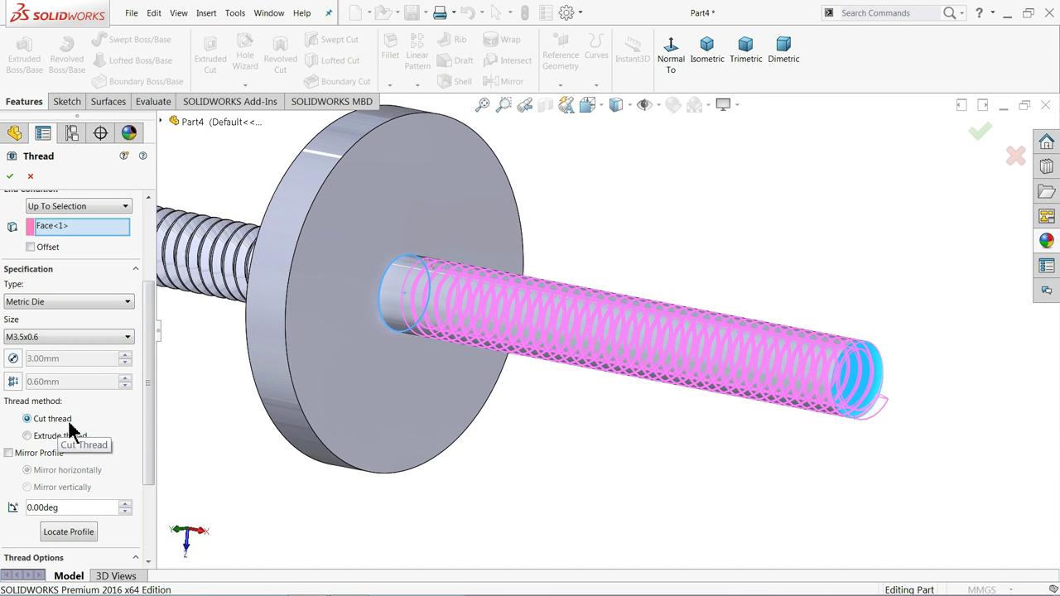
Step: Create Thread2, then turn the view and select the disc's flat face
left_click(10, 177)
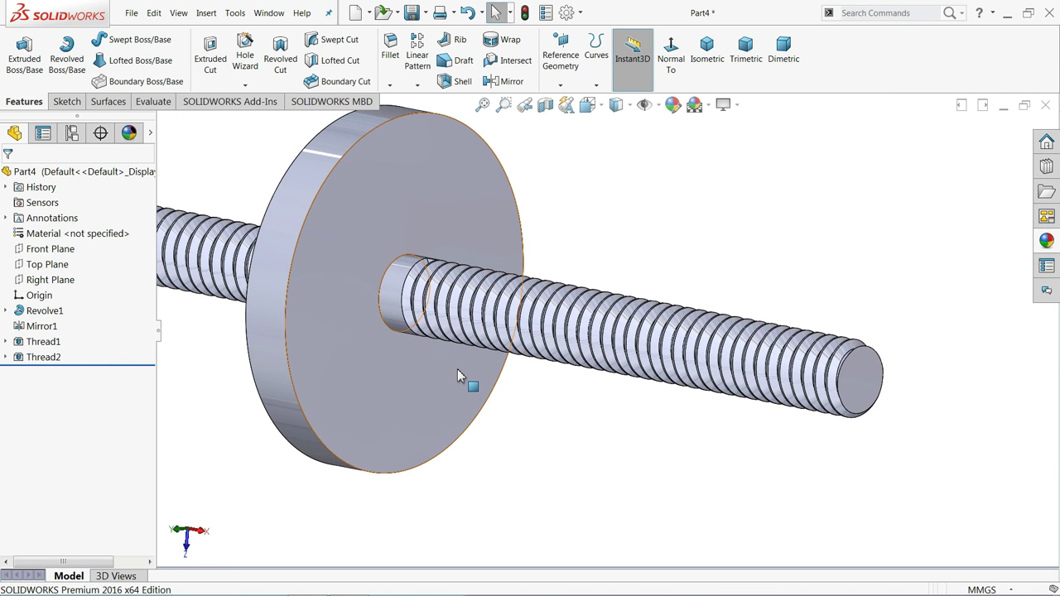
mouse_move(458, 369)
middle_mouse_down()
mouse_move(501, 395)
mouse_move(483, 421)
mouse_move(459, 410)
mouse_move(462, 338)
mouse_move(467, 355)
mouse_move(431, 355)
mouse_move(443, 354)
middle_mouse_up()
scroll(461, 409, "up", 3)
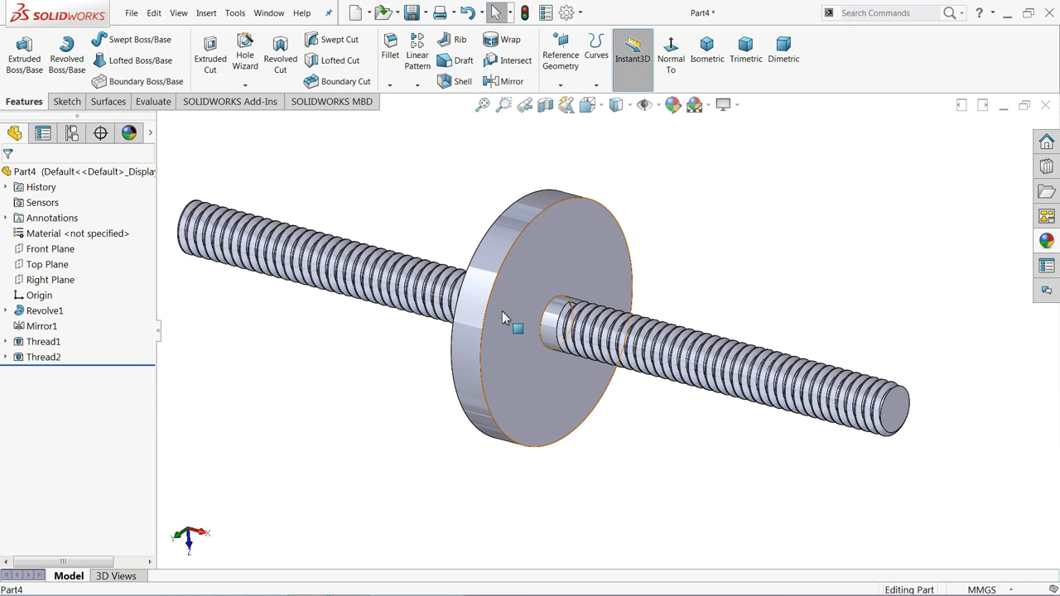
left_click(539, 277)
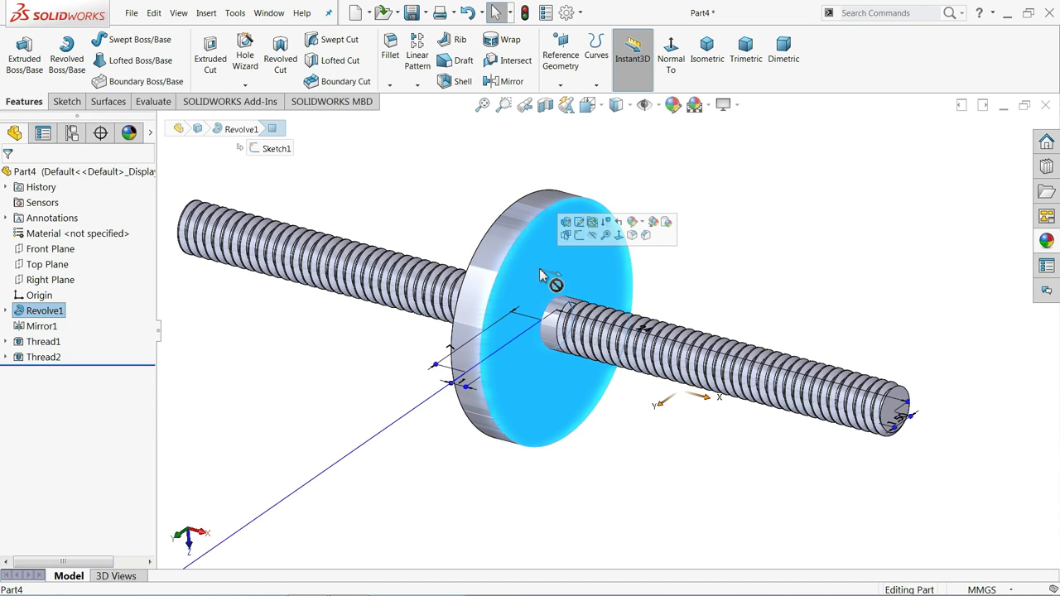
Step: Start a sketch on the disc face and draw a vertical centerline from the origin to the top edge
left_click(580, 234)
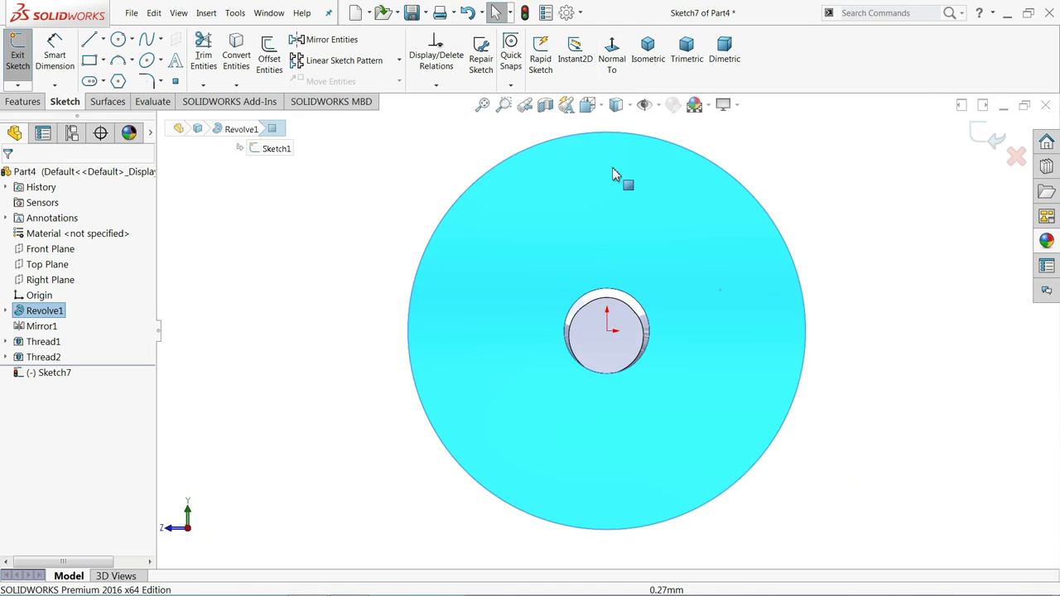
left_click(204, 208)
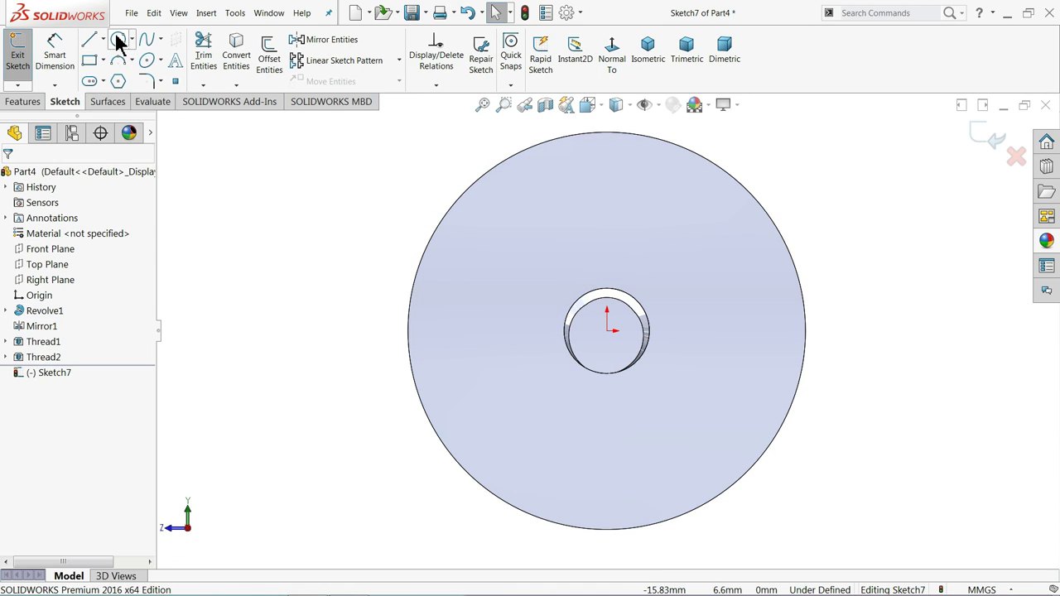
left_click(103, 39)
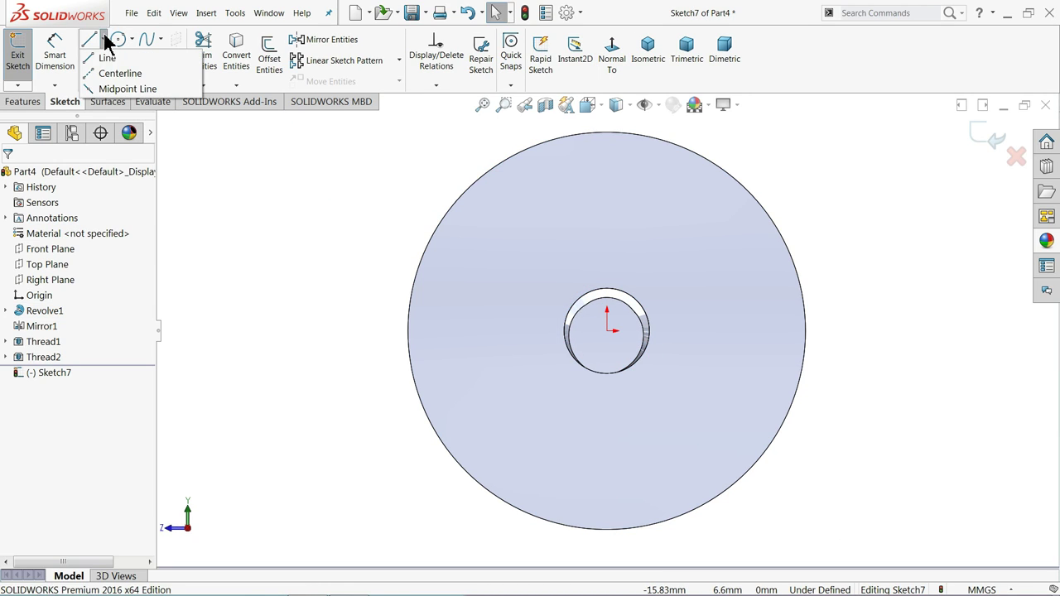
left_click(107, 73)
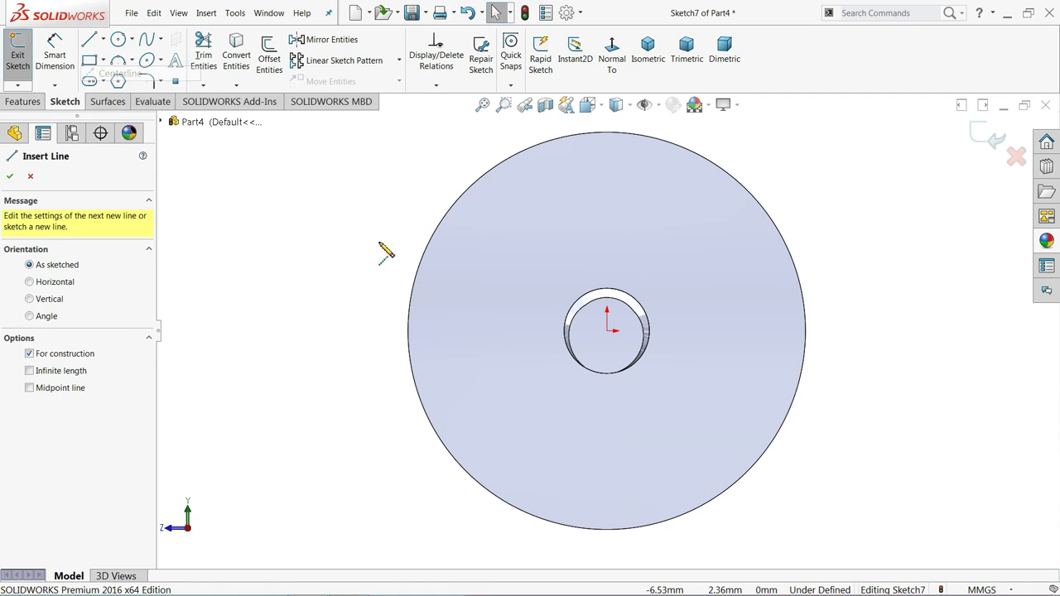
left_click(607, 331)
left_click(610, 132)
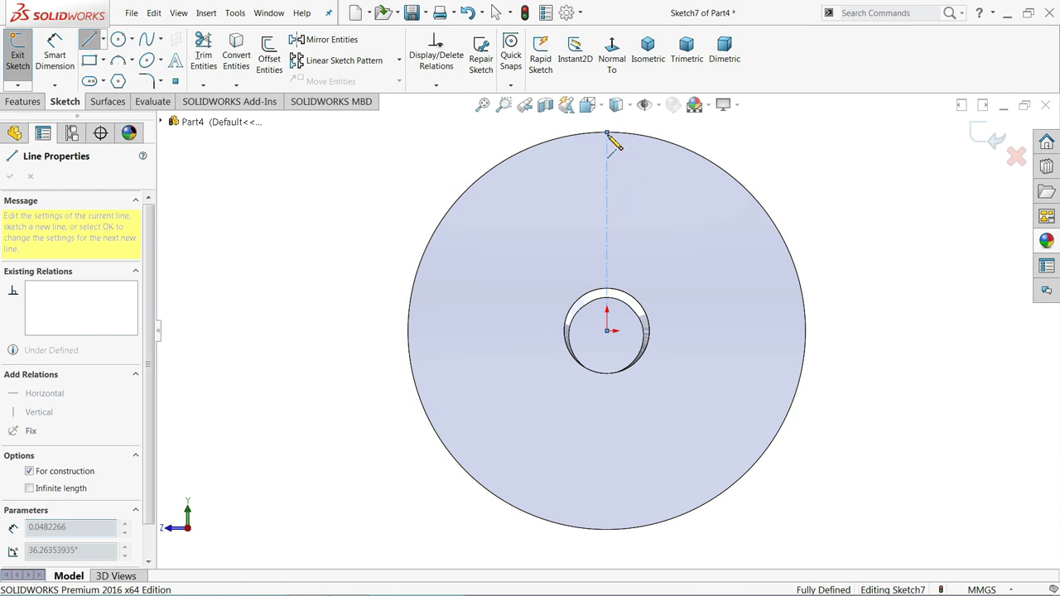
right_click(611, 141)
left_click(501, 151)
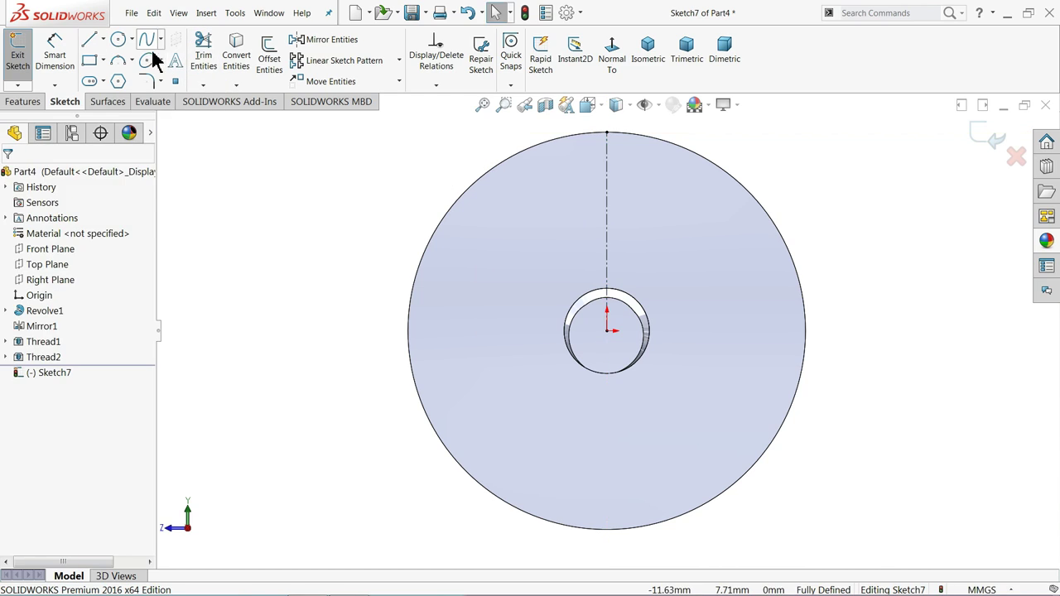
Step: Draw an origin-centred circle near the disc edge and make it construction geometry
left_click(119, 39)
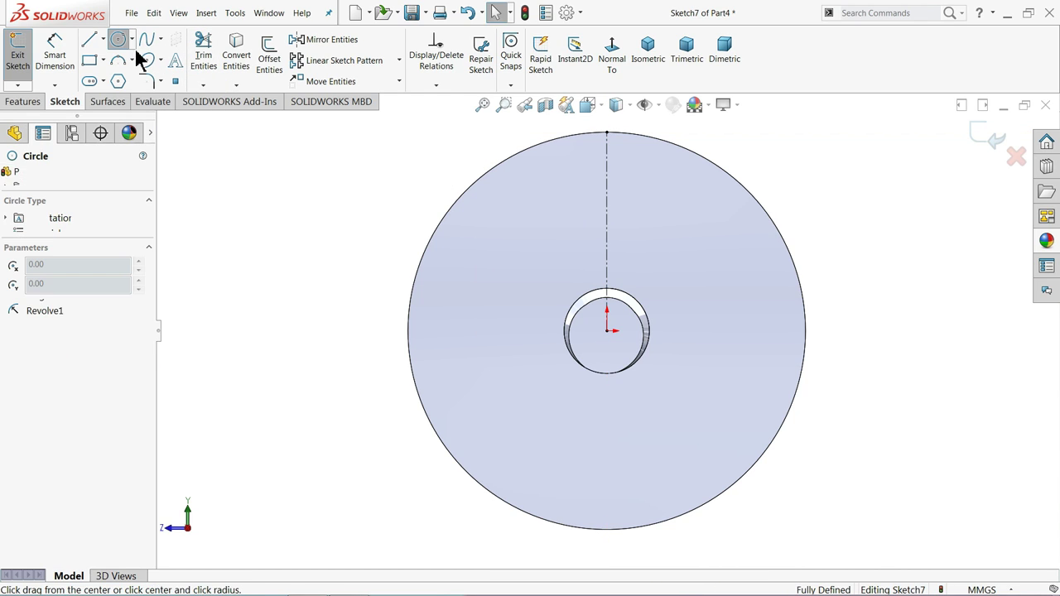
left_click(607, 330)
left_click(608, 155)
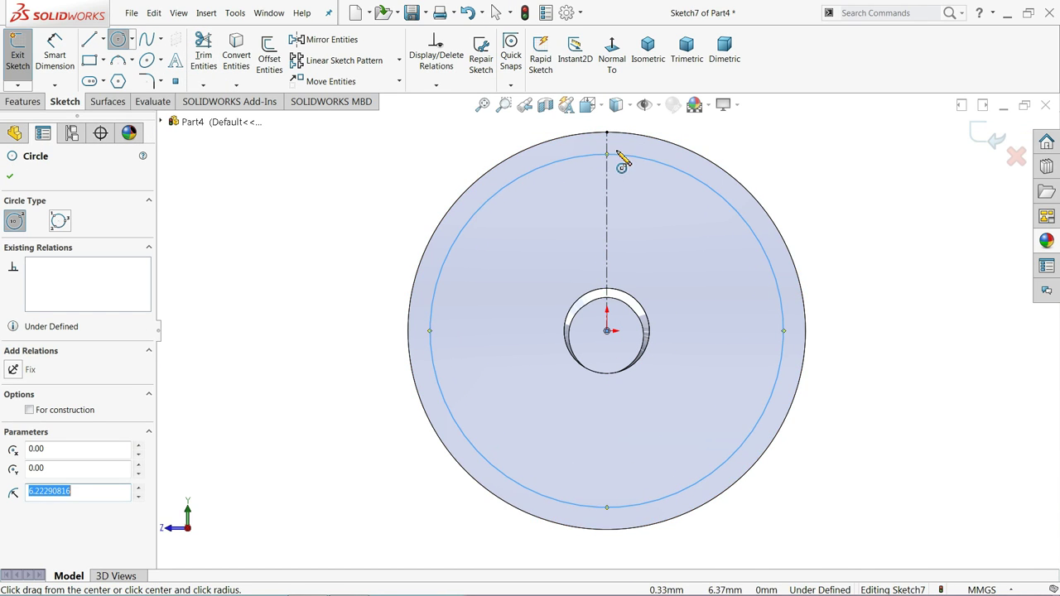
scroll(622, 163, "down", 2)
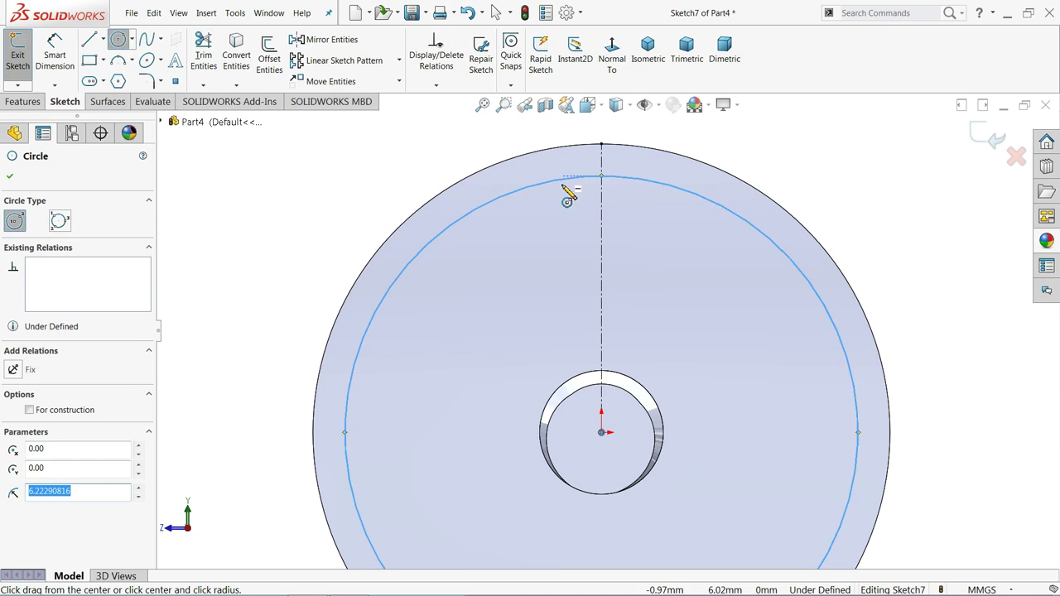
left_click(30, 410)
Step: Dimension the construction circle's diameter to 12.5 mm
left_click(53, 57)
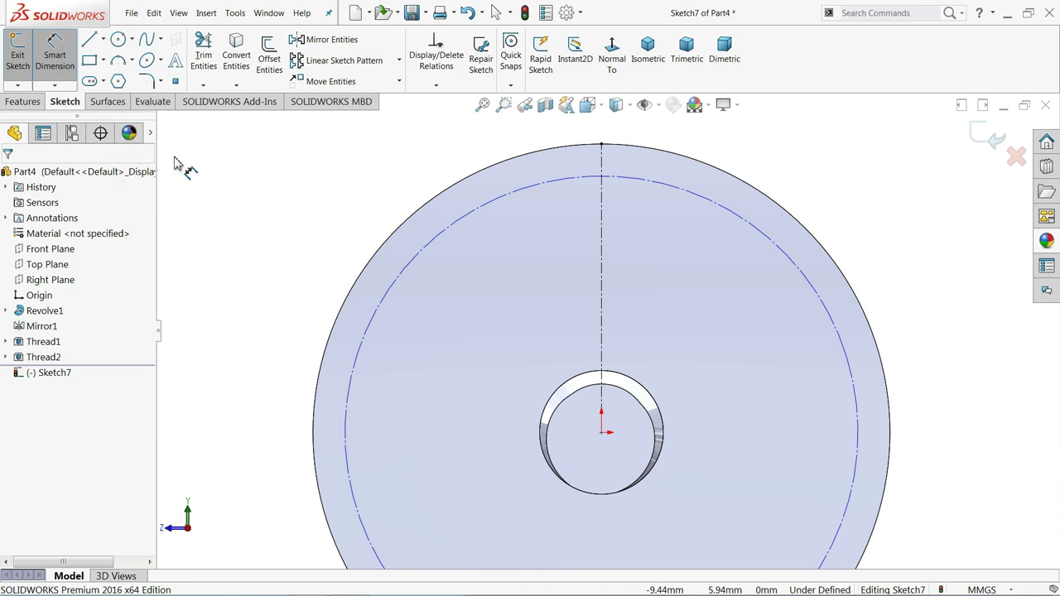
left_click(358, 378)
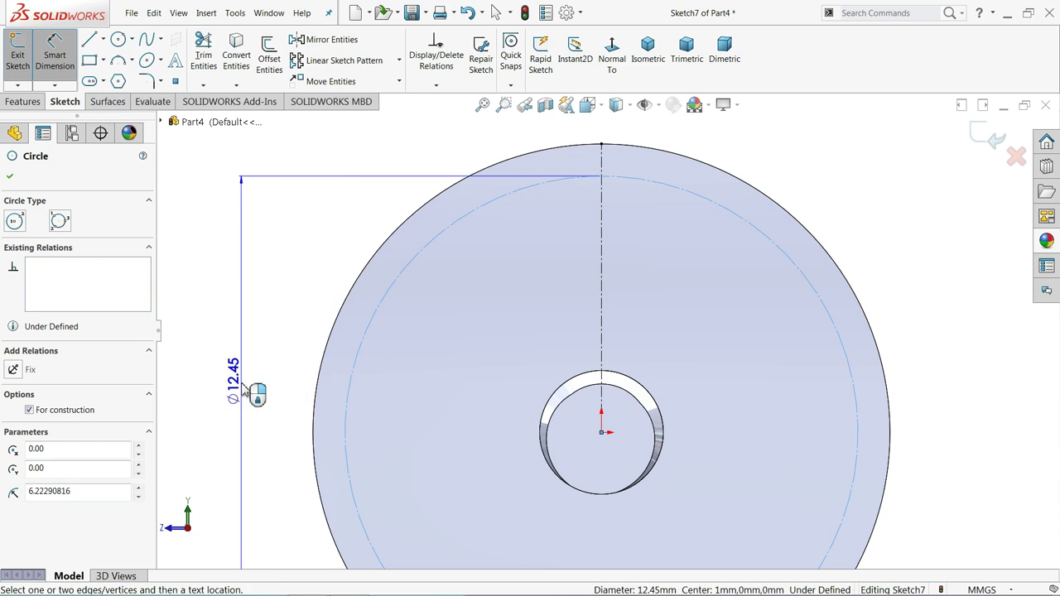
left_click(246, 389)
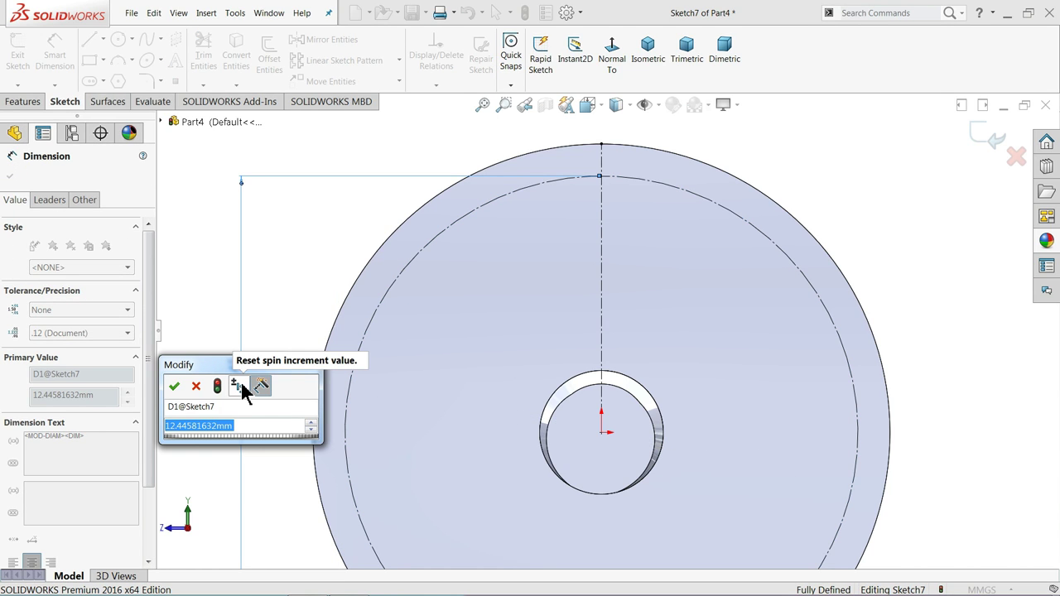
type("12.5")
key("Return")
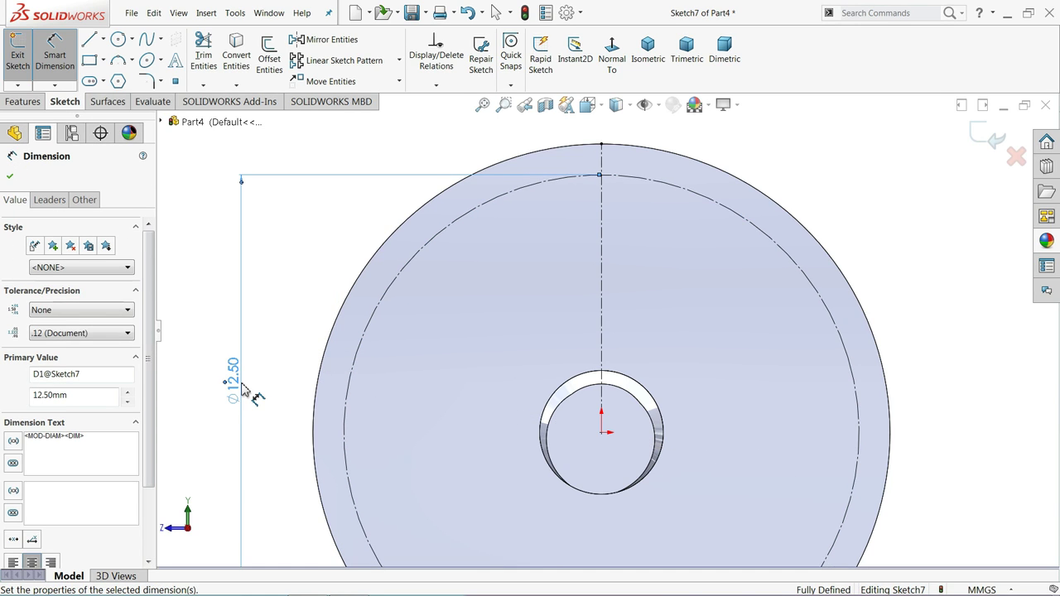
left_click(10, 177)
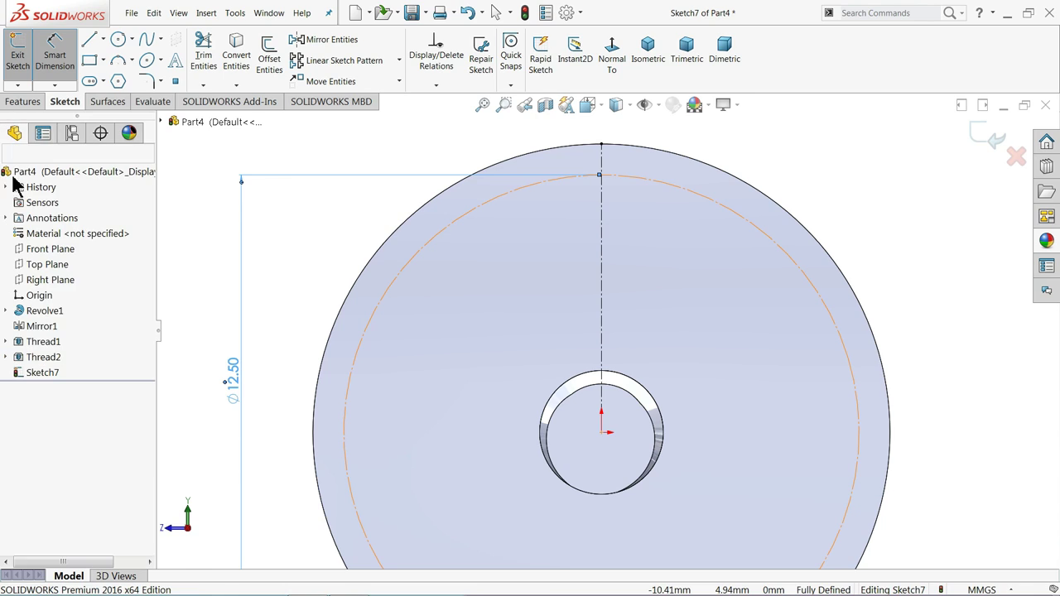
Step: Draw a slanted line from the top of the centerline down to the construction circle
left_click(89, 40)
scroll(608, 189, "down", 3)
scroll(610, 171, "down", 1)
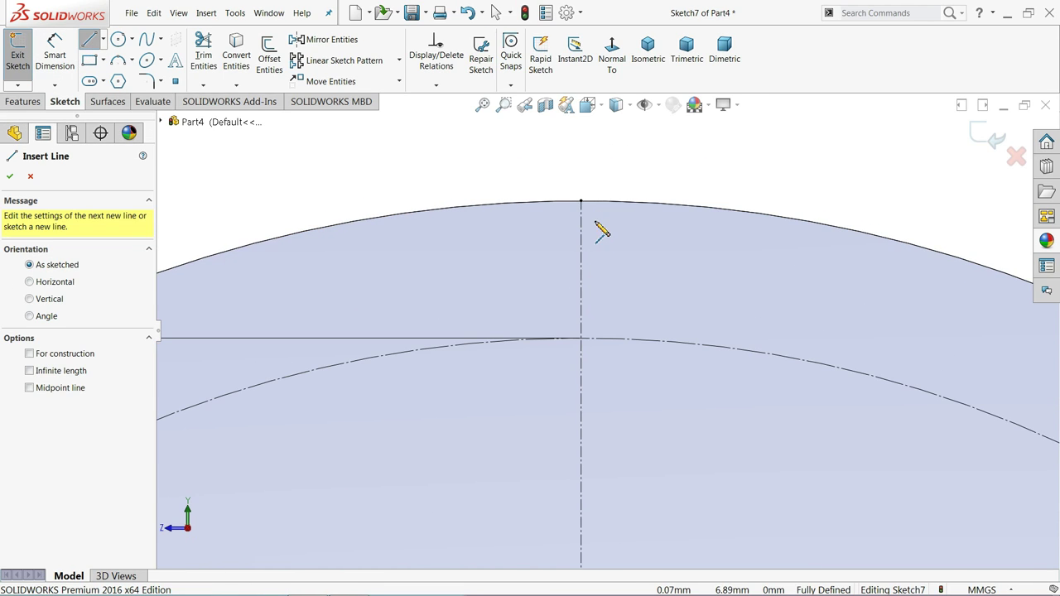
left_click(581, 201)
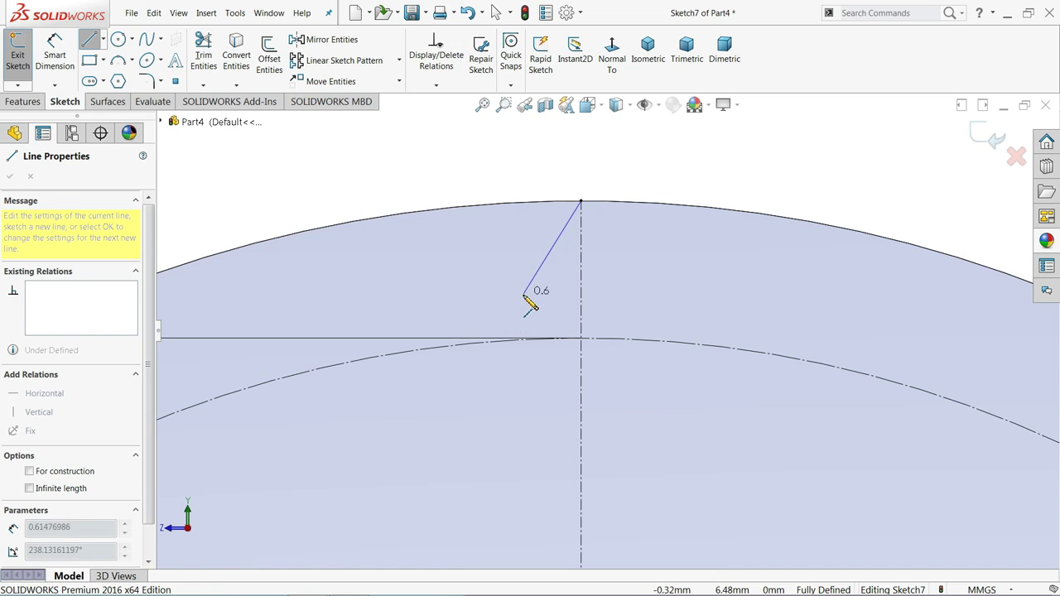
left_click(507, 340)
right_click(480, 230)
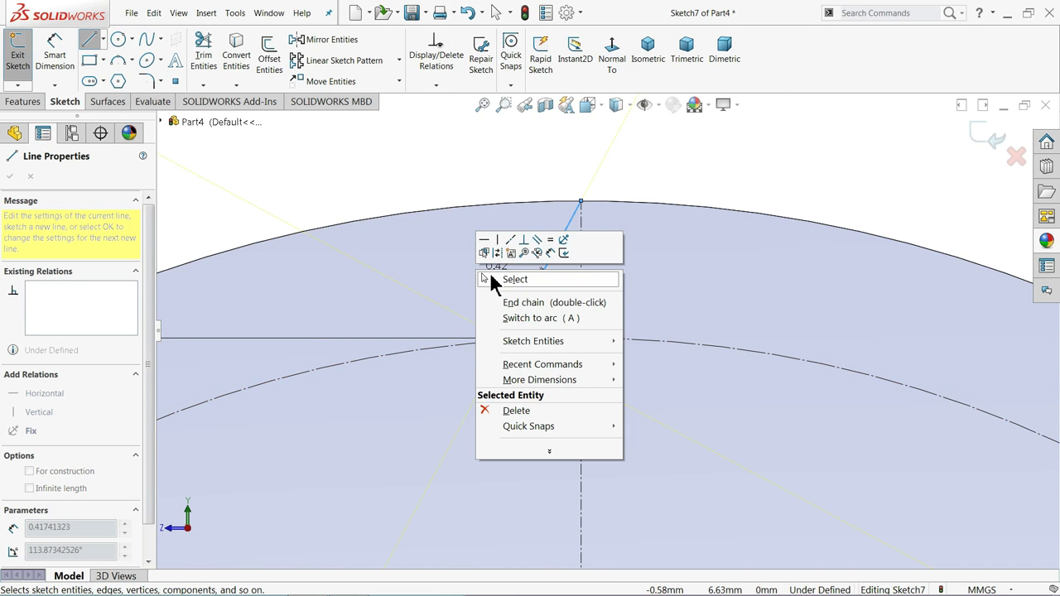
left_click(504, 279)
Step: Mirror the slanted line about the vertical centerline to form a V
left_click(346, 50)
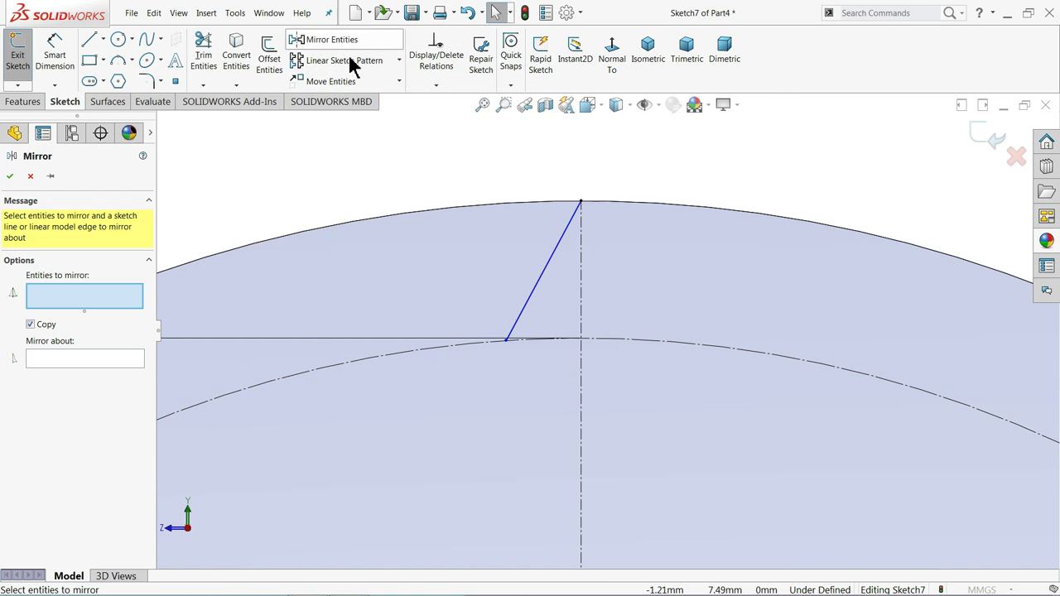
left_click(539, 297)
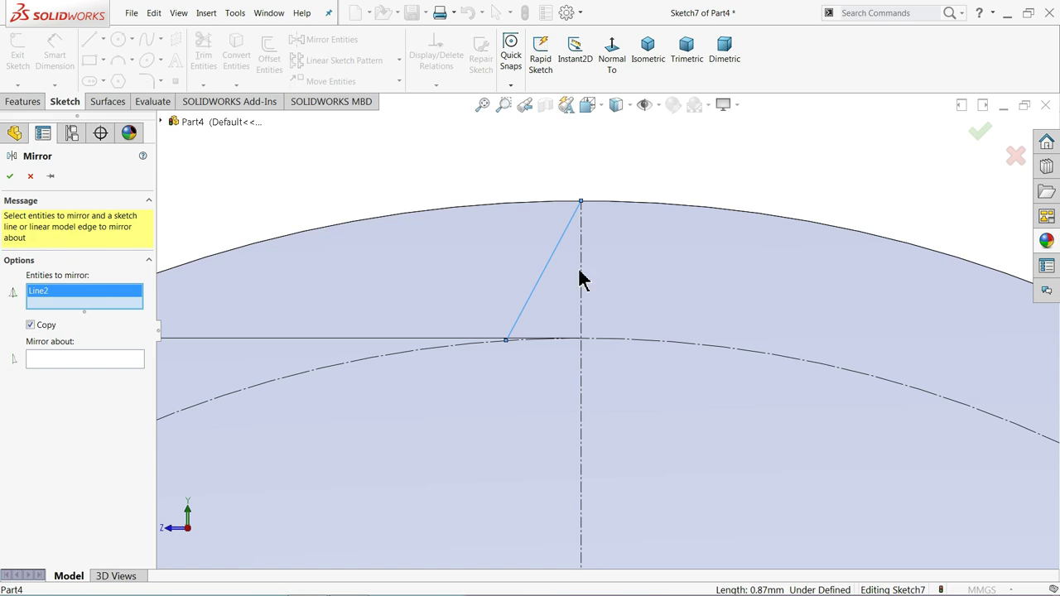
left_click(60, 364)
left_click(582, 320)
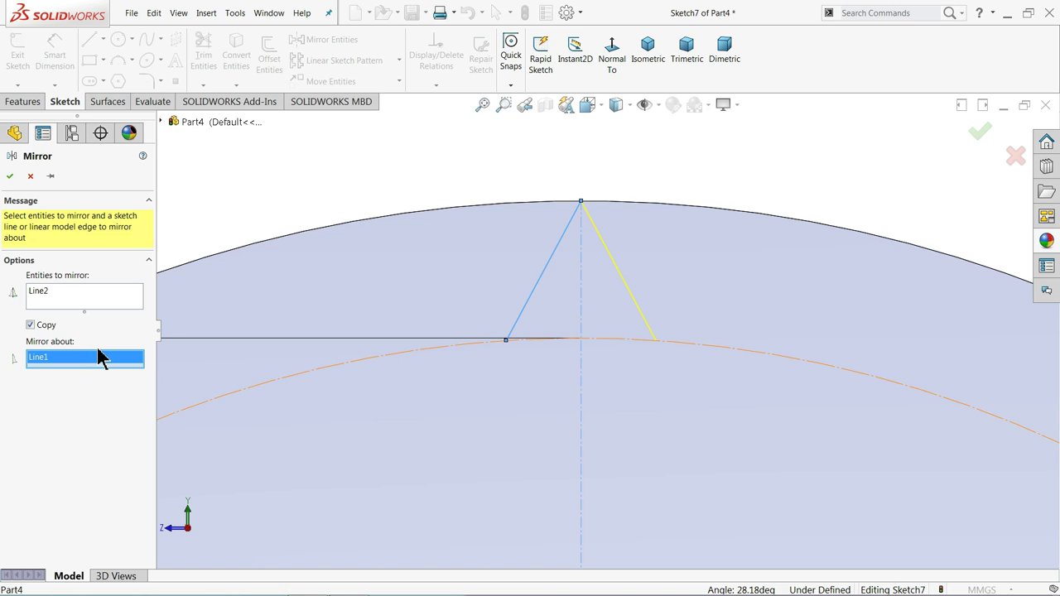
left_click(9, 176)
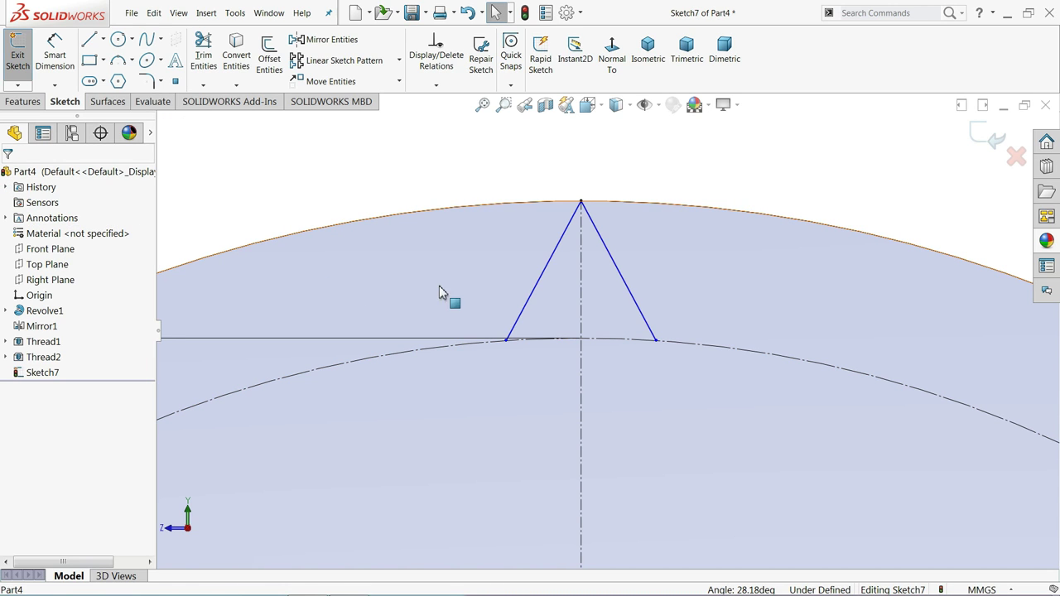
Step: Dimension the angle between the left slanted line and the centerline to 30°
left_click(60, 66)
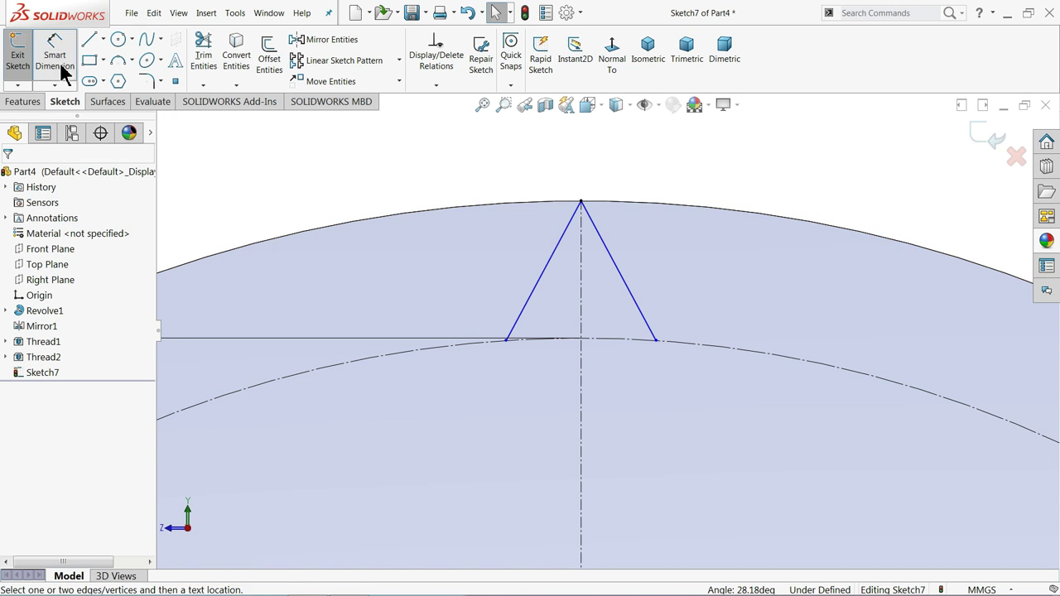
scroll(521, 248, "down", 3)
left_click(566, 282)
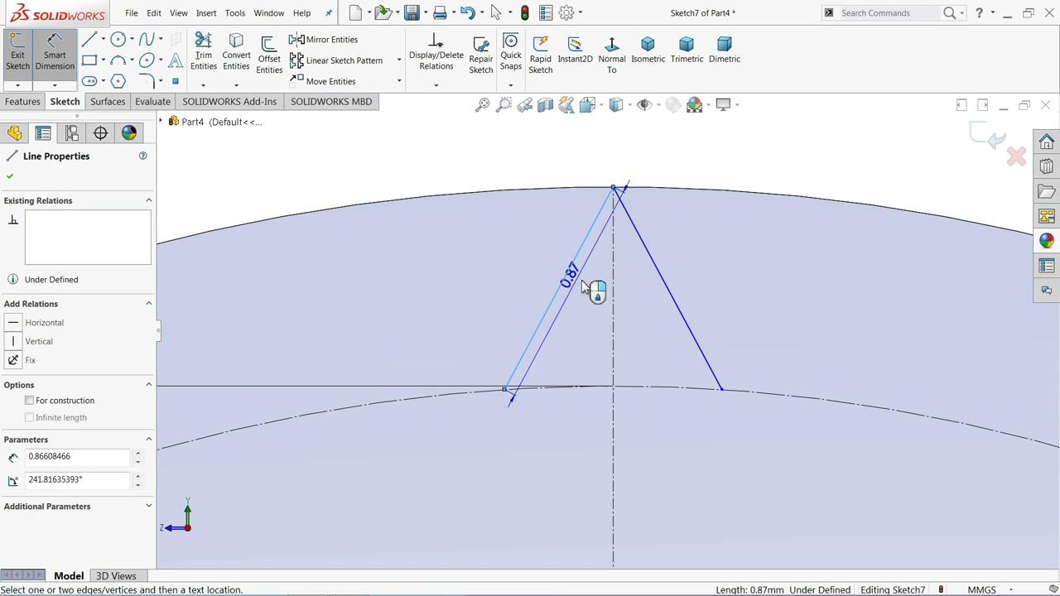
left_click(613, 323)
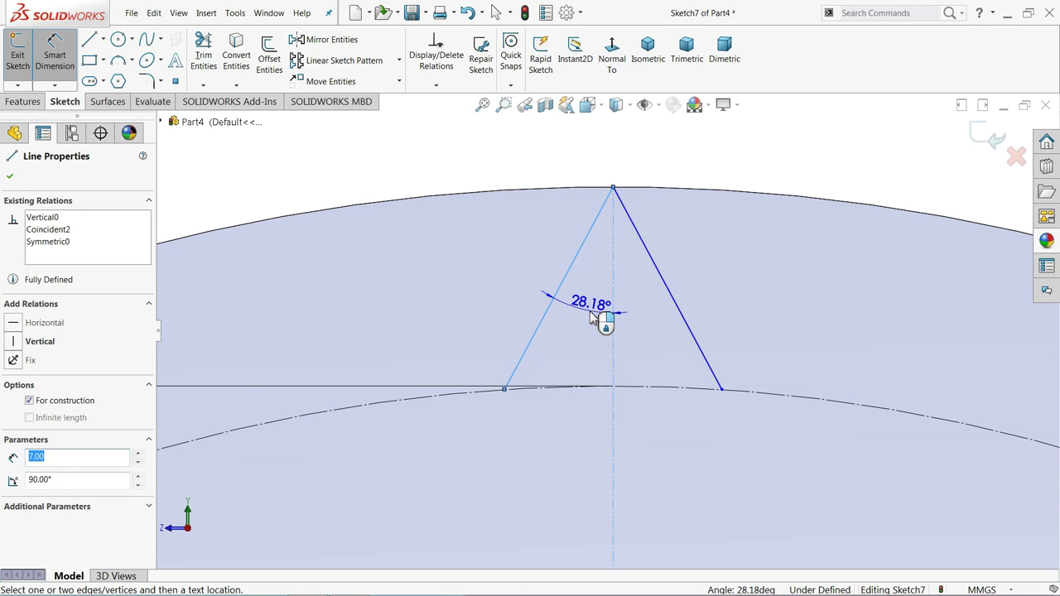
left_click(593, 313)
type("30")
key("Return")
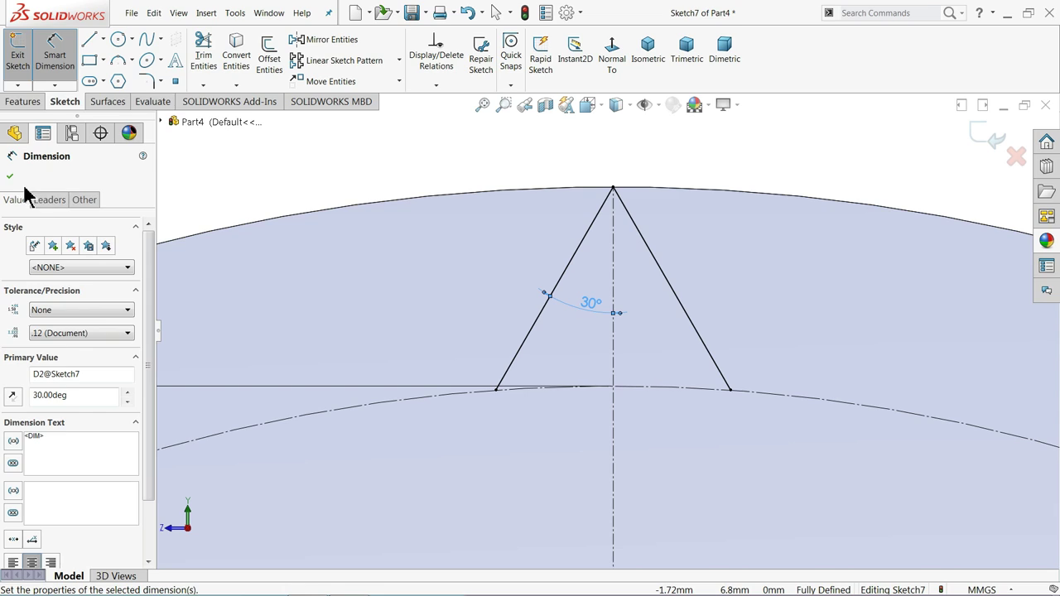
left_click(9, 175)
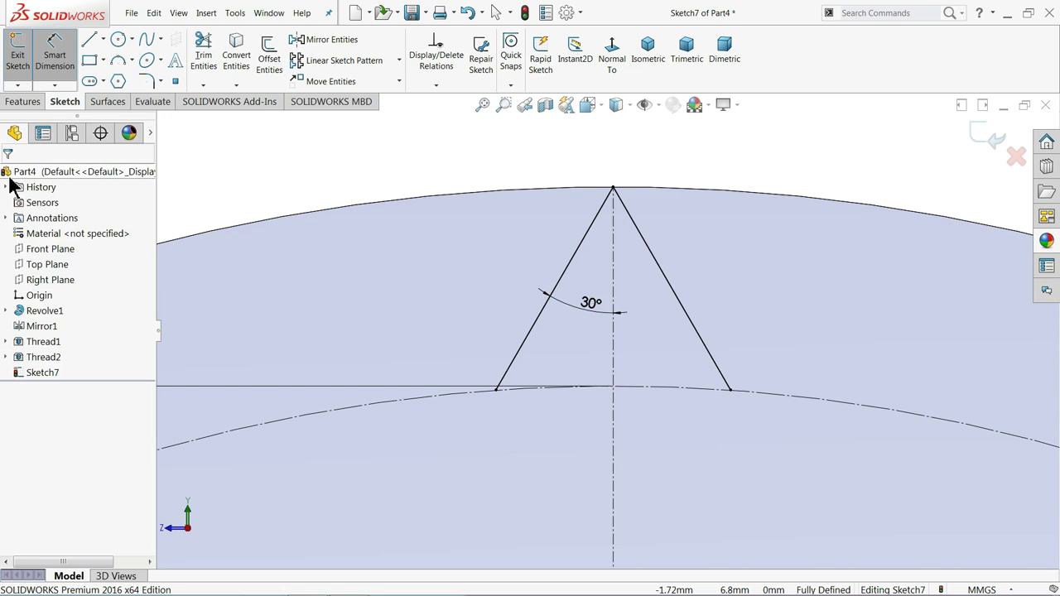
Step: Round the V's apex with a 0.10 mm sketch fillet
left_click(146, 81)
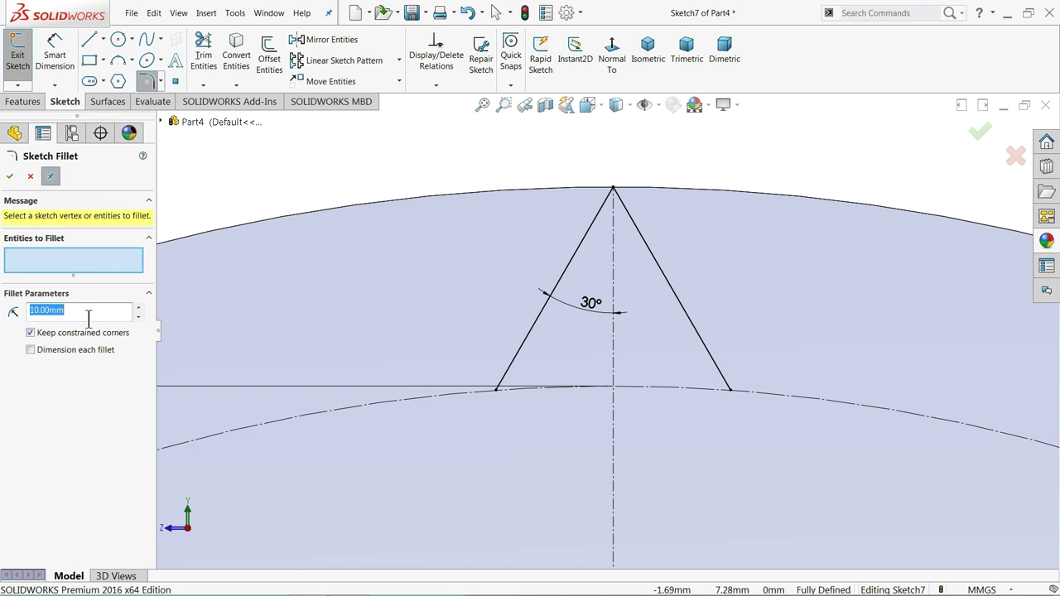
type("0.01")
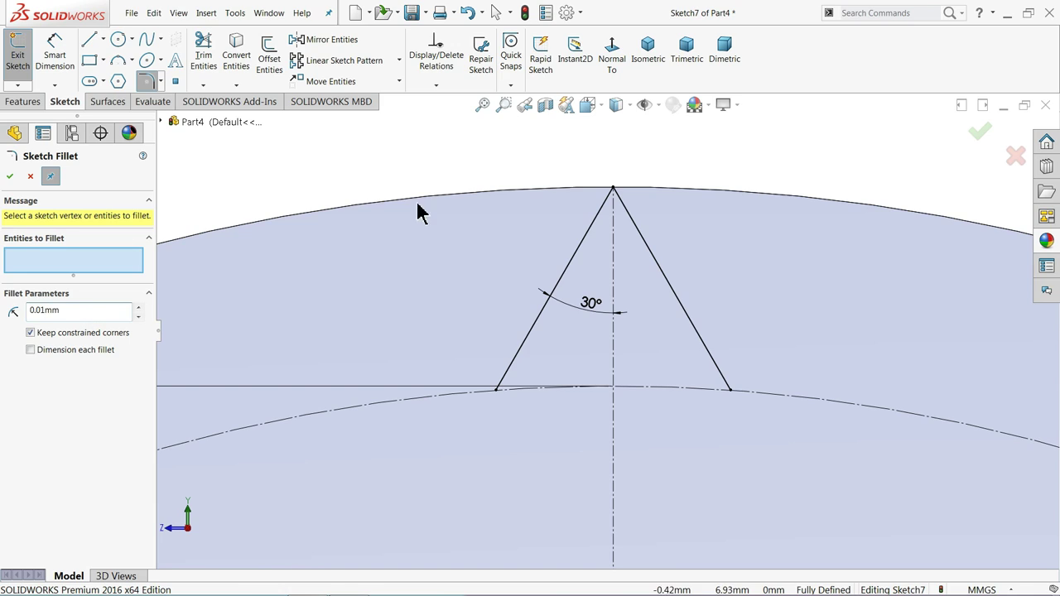
left_click(604, 208)
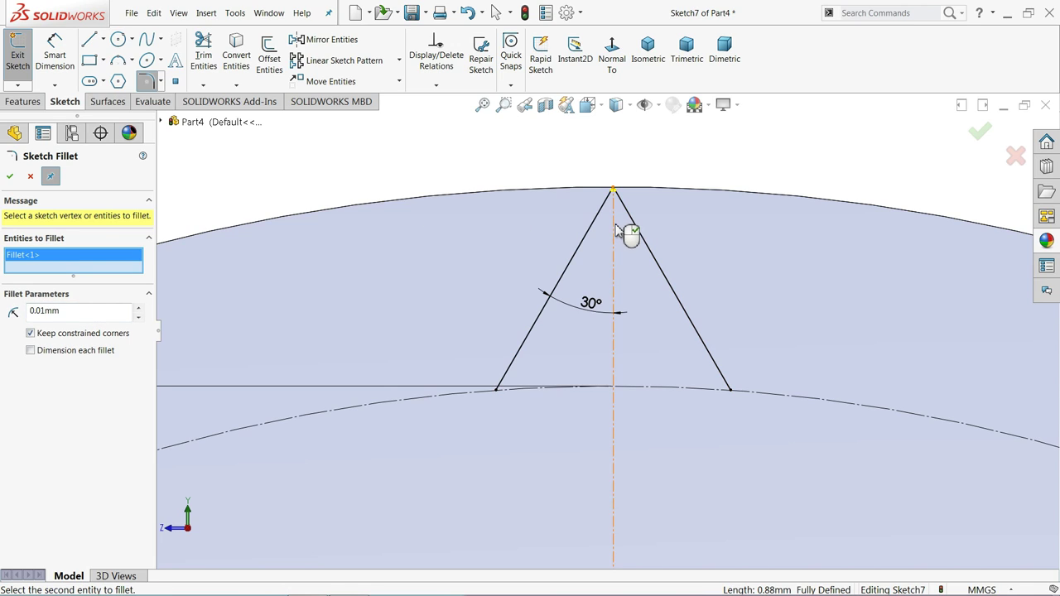
left_click_drag(82, 313, 20, 314)
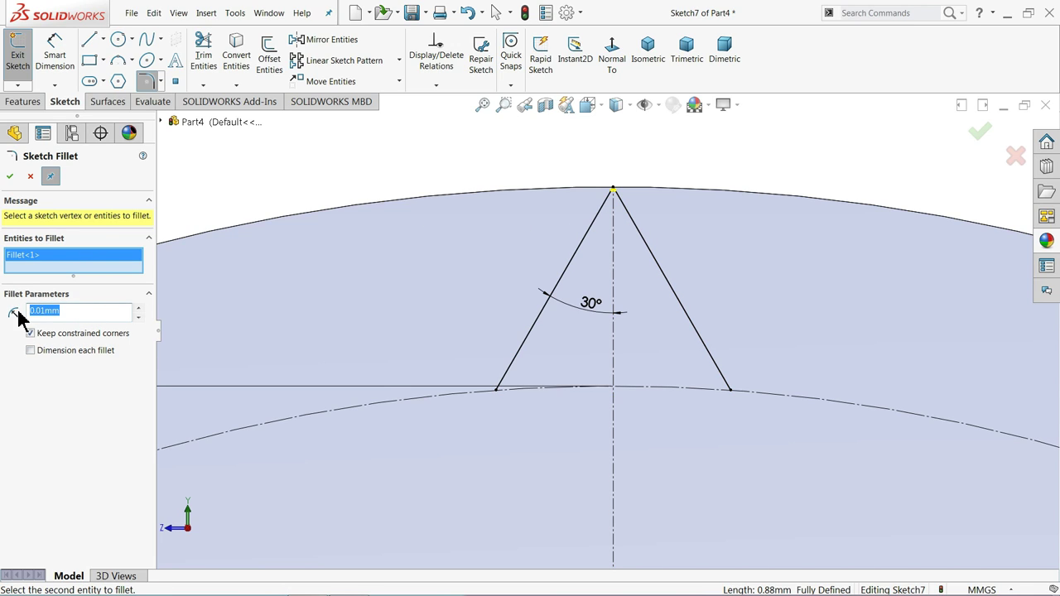
type("0")
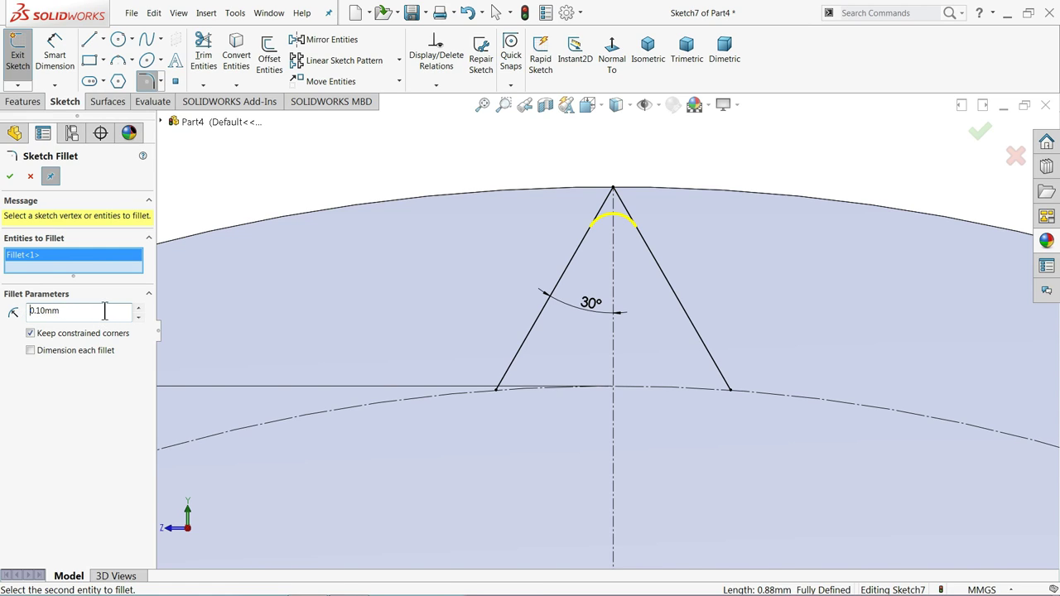
left_click(10, 176)
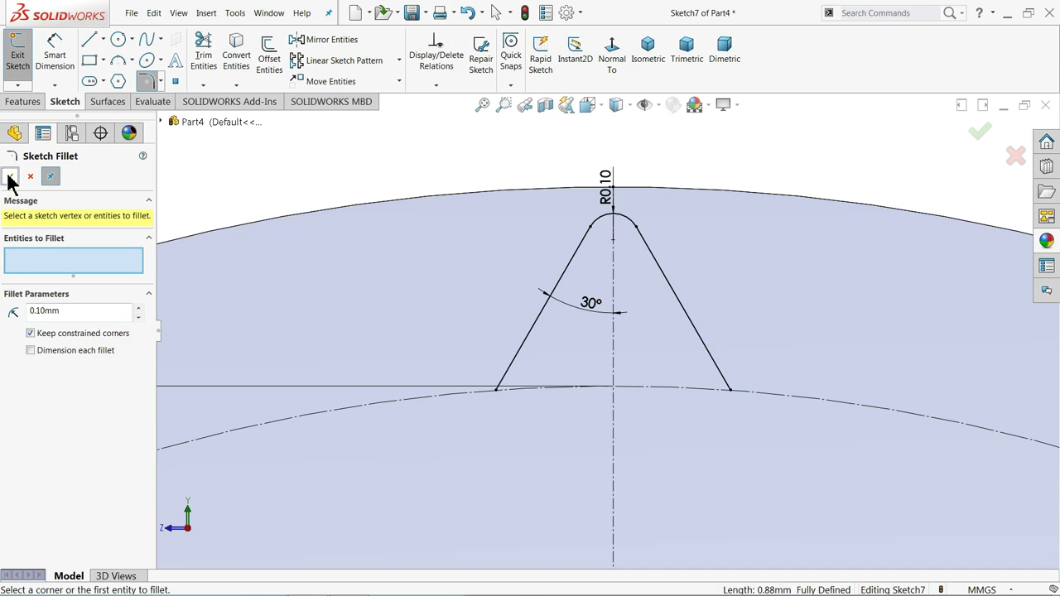
left_click(9, 177)
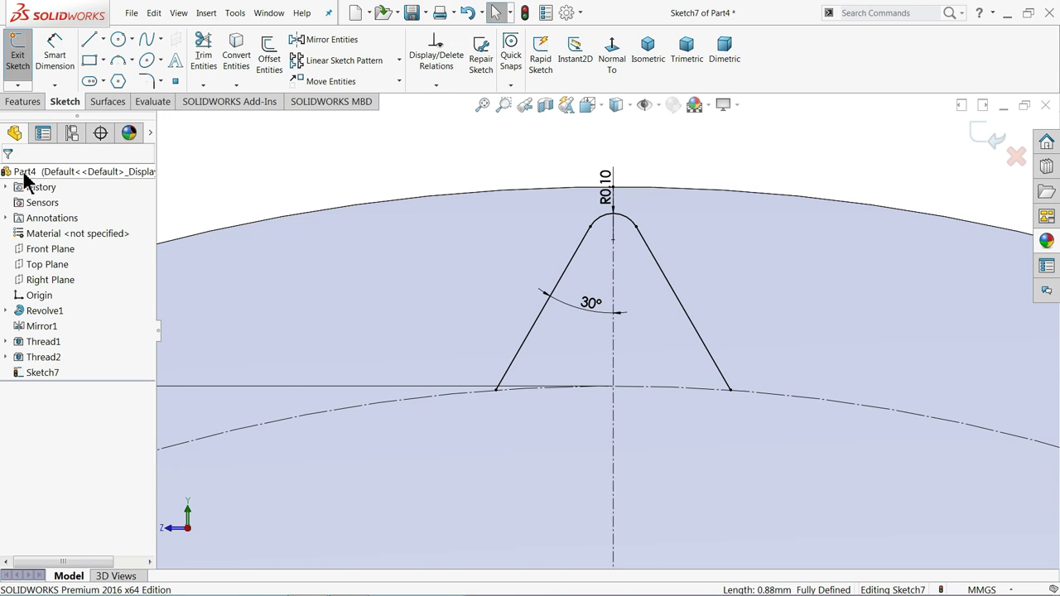
Step: Start a circular sketch pattern and select the tooth's two lines and rounded tip arc
left_click(401, 62)
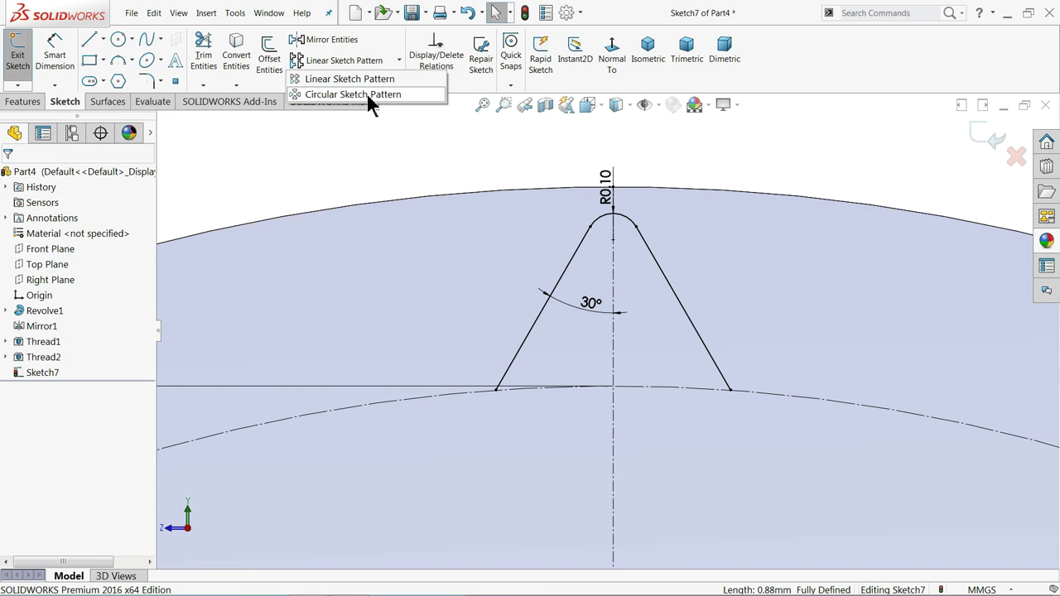
left_click(370, 96)
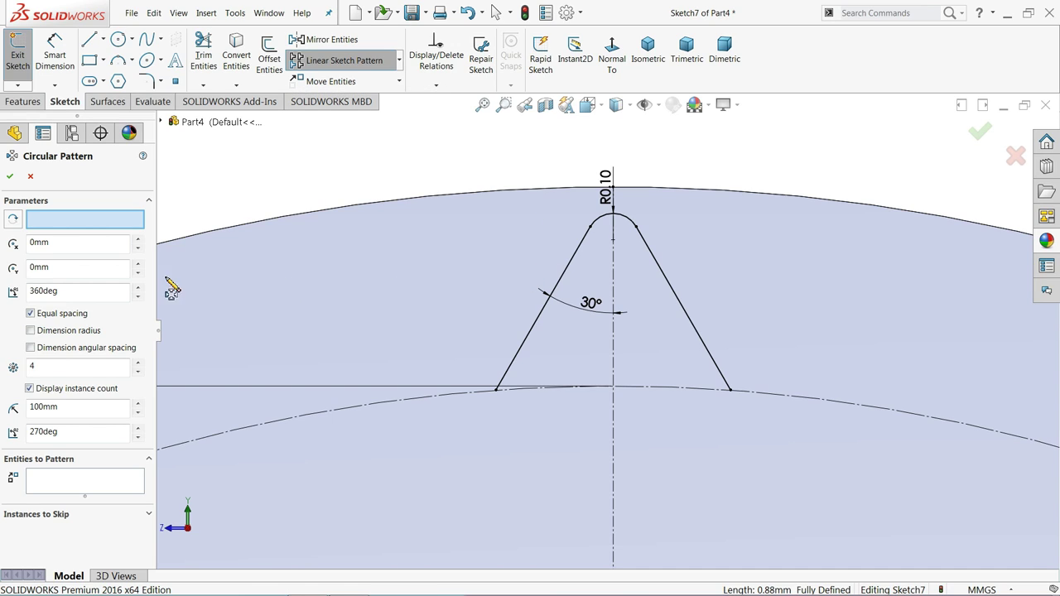
left_click(51, 485)
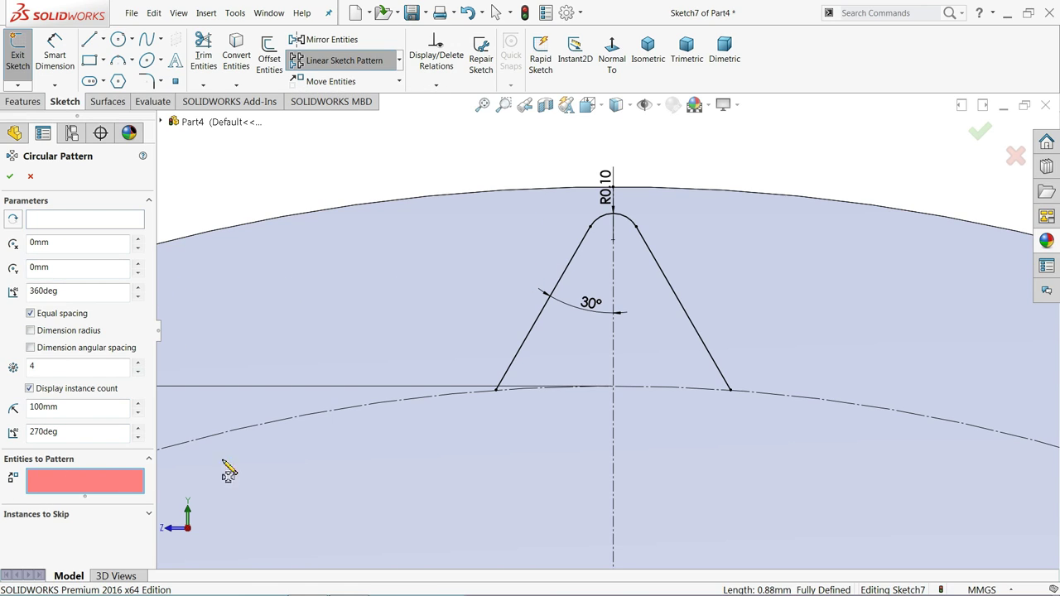
left_click(563, 265)
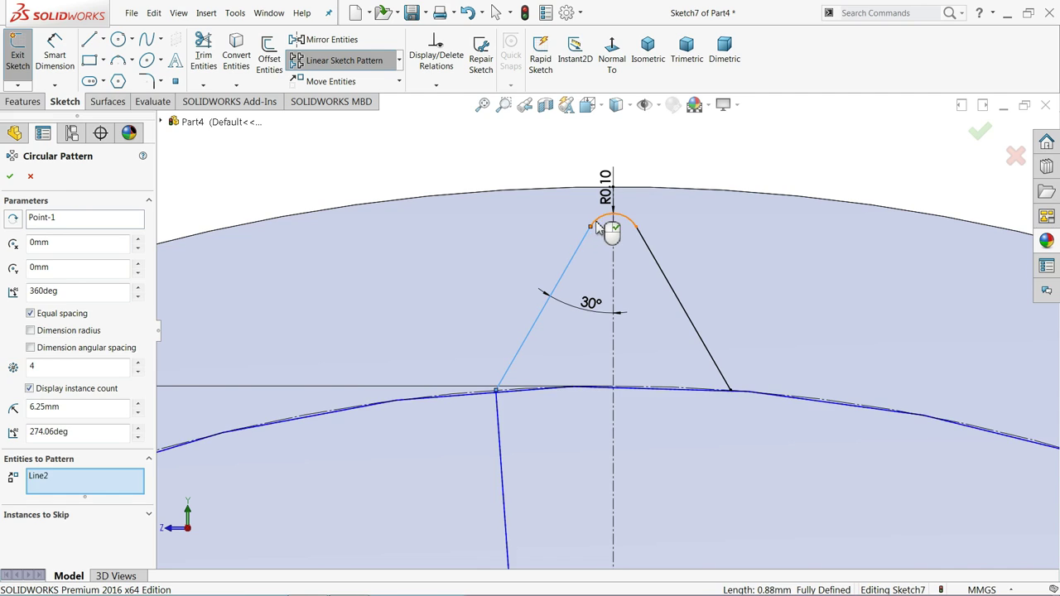
left_click(613, 227)
left_click(654, 259)
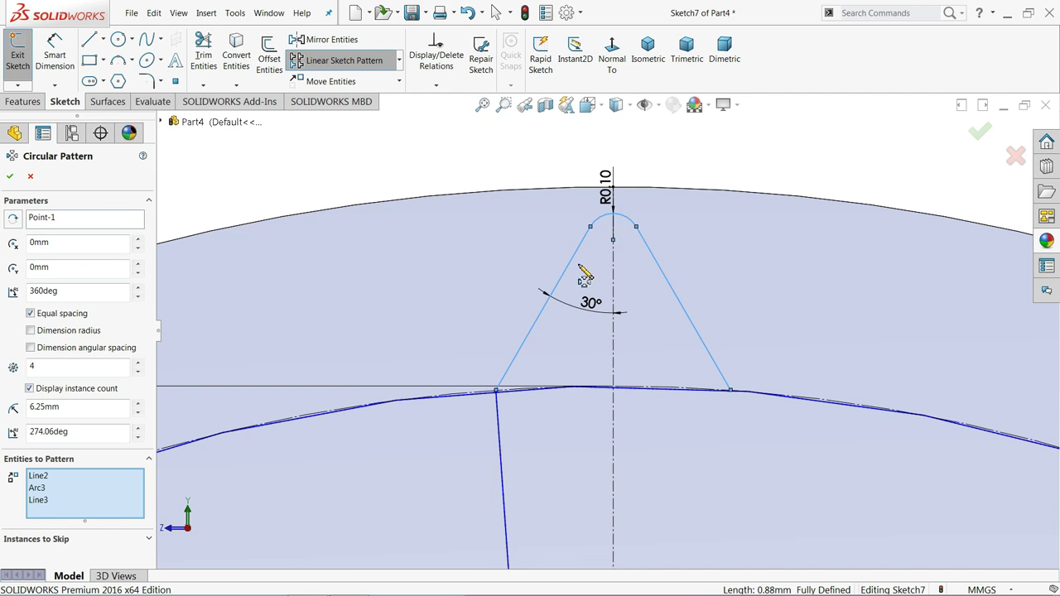
scroll(580, 356, "up", 3)
scroll(580, 358, "up", 4)
scroll(580, 360, "up", 3)
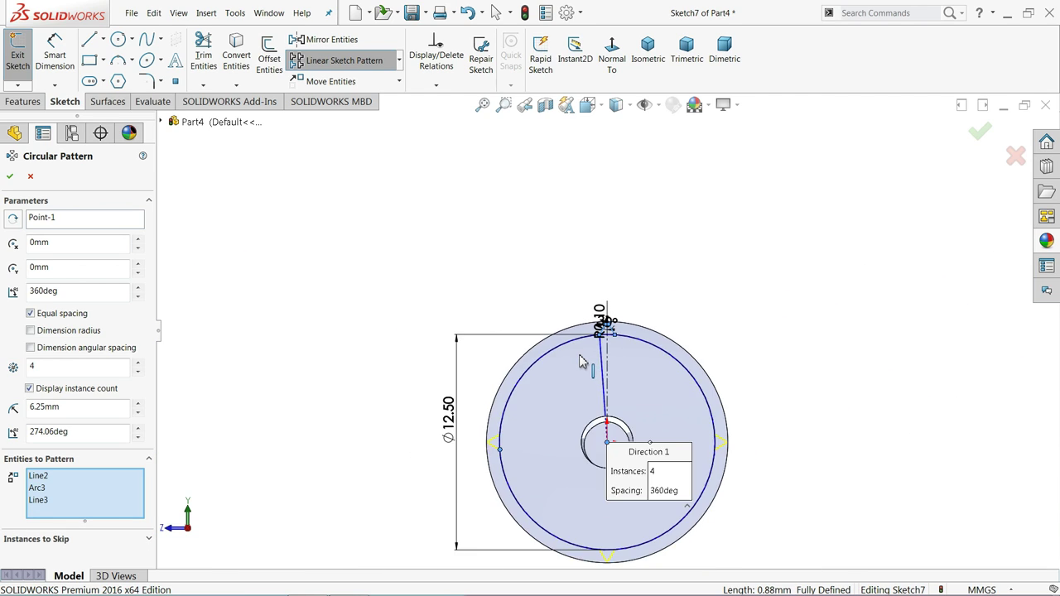
scroll(627, 445, "down", 1)
scroll(596, 412, "down", 2)
scroll(571, 402, "down", 1)
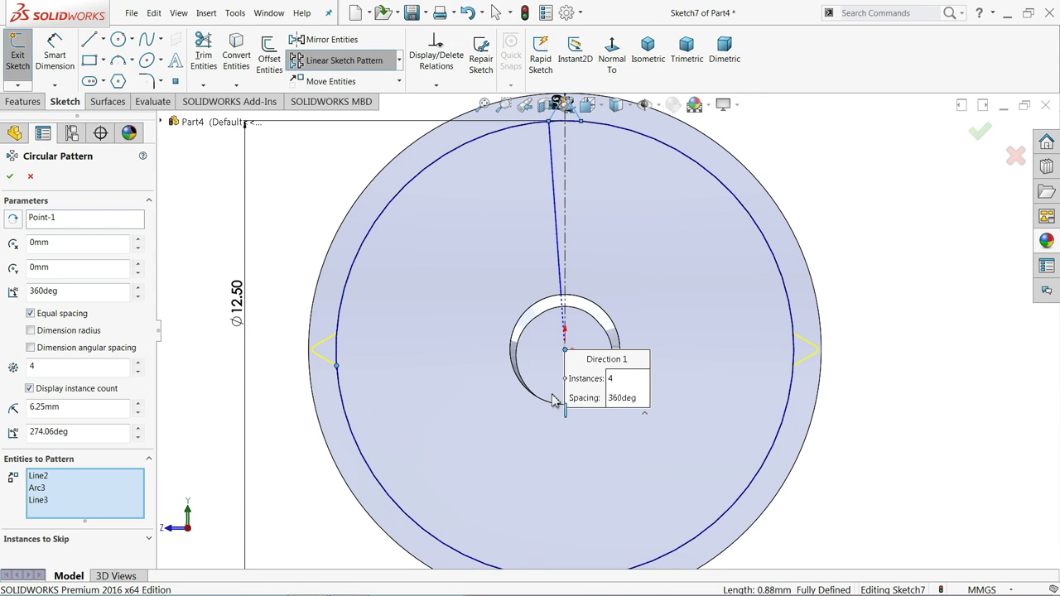
scroll(544, 369, "up", 1)
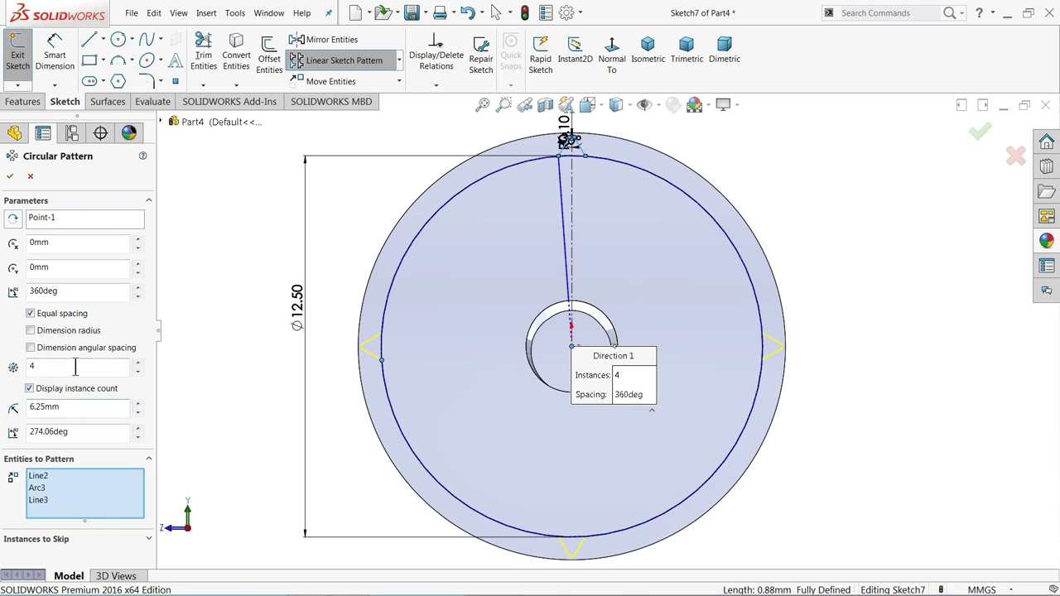
type("0")
Step: Set the circular pattern to 50 instances and accept it
key("Return")
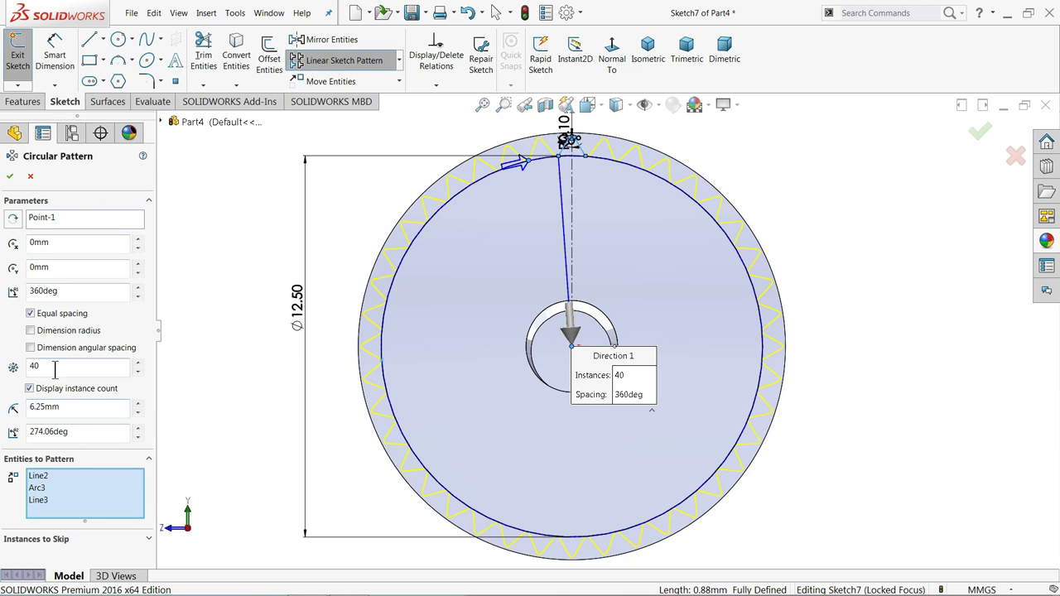
type("50")
key("Return")
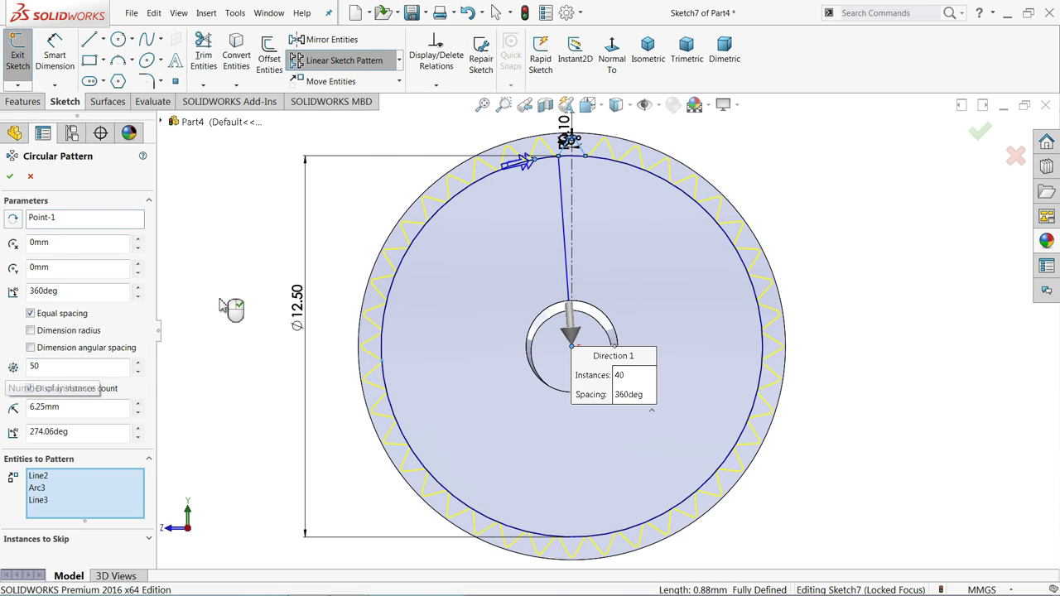
scroll(538, 157, "down", 5)
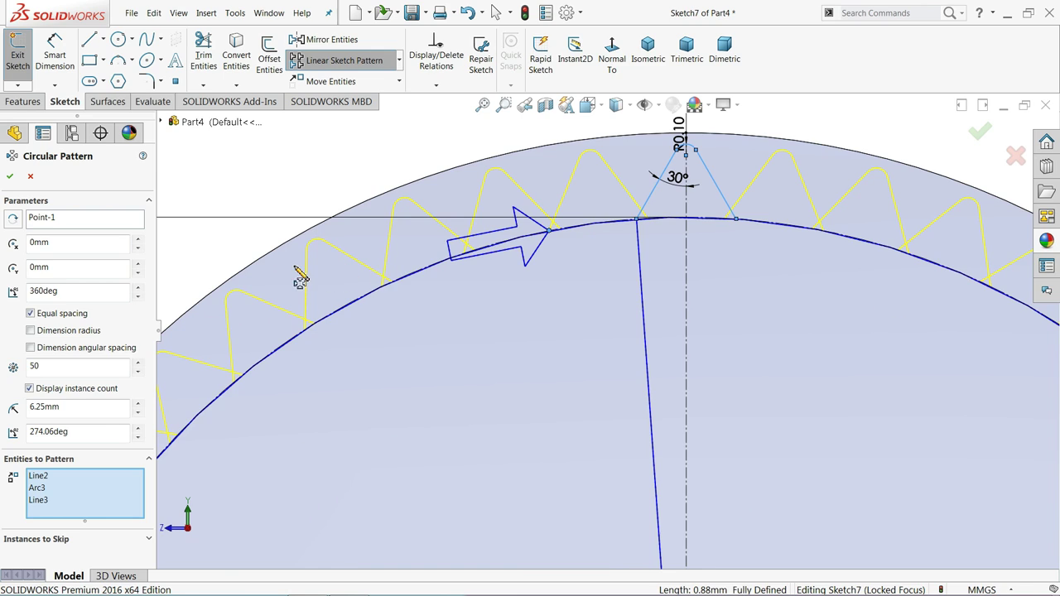
scroll(539, 273, "up", 4)
scroll(548, 315, "up", 2)
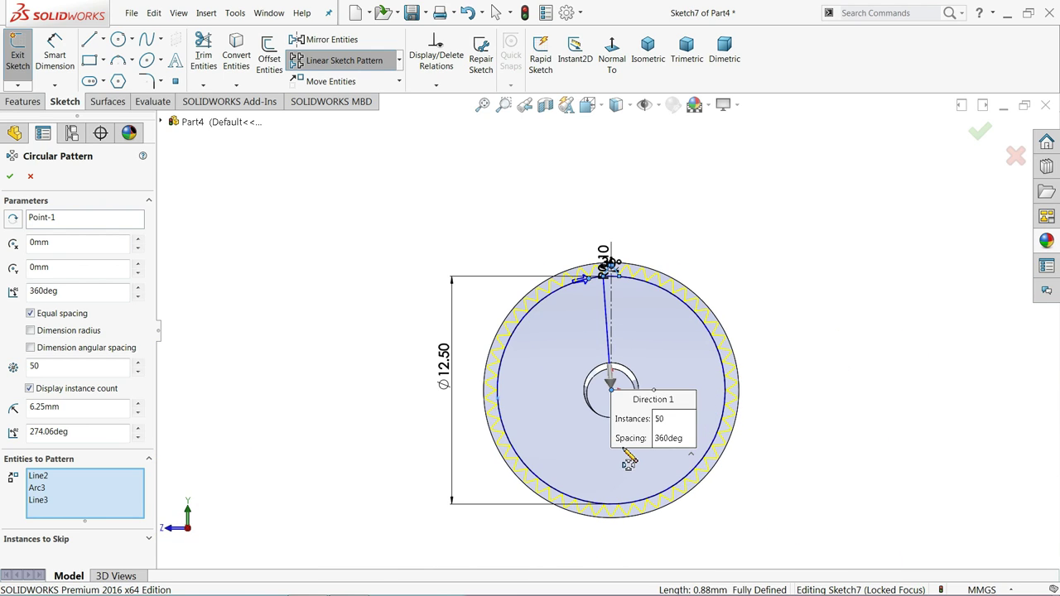
scroll(627, 468, "down", 2)
left_click(9, 176)
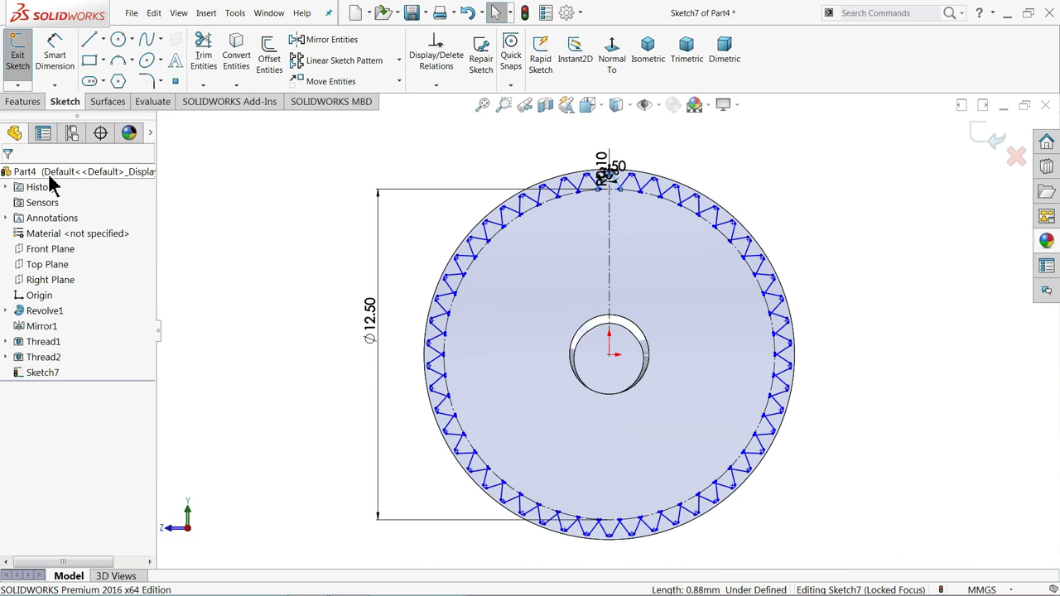
Step: Start a cut-extrude with the thin-wall option off and select Sketch7's tooth-gap region
left_click(24, 102)
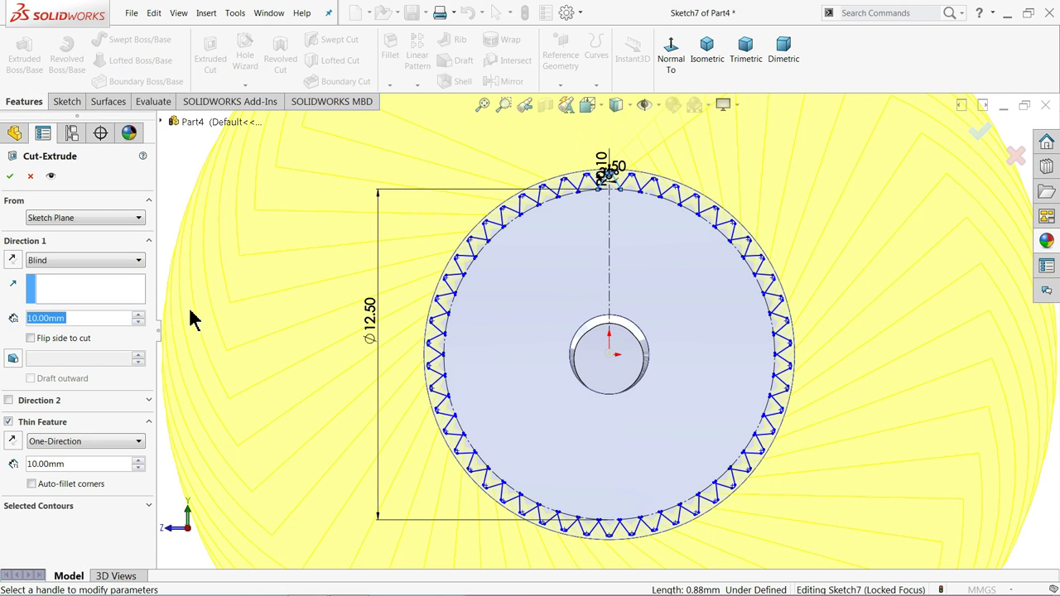
left_click(9, 423)
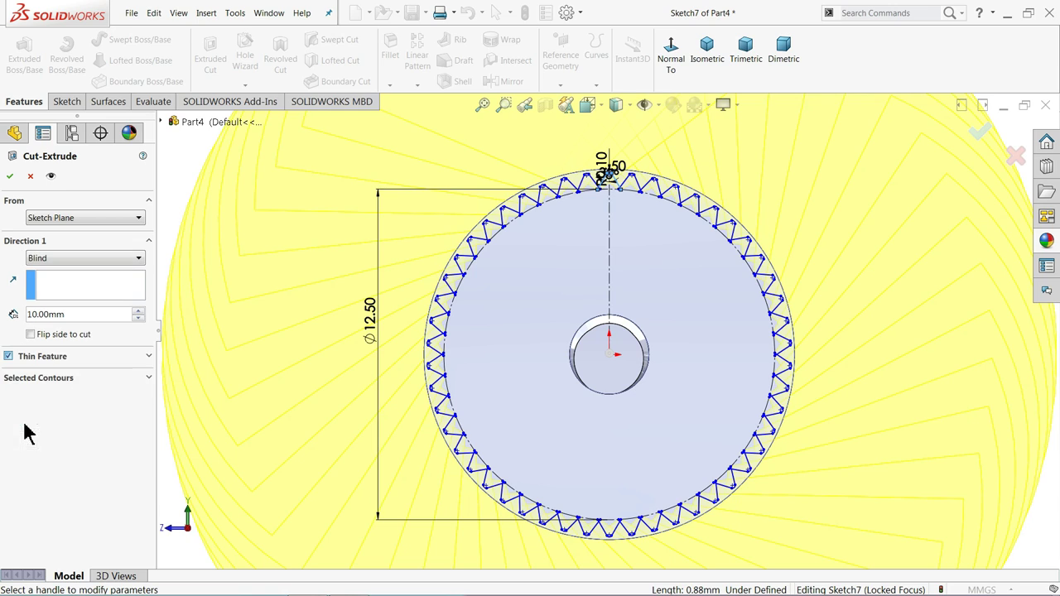
left_click(25, 380)
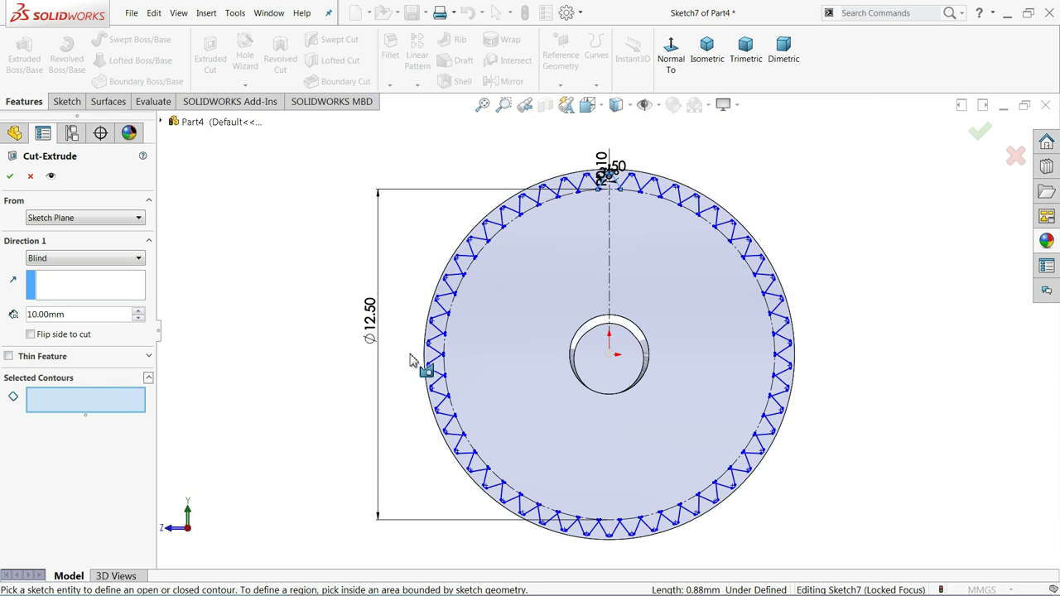
scroll(414, 356, "down", 7)
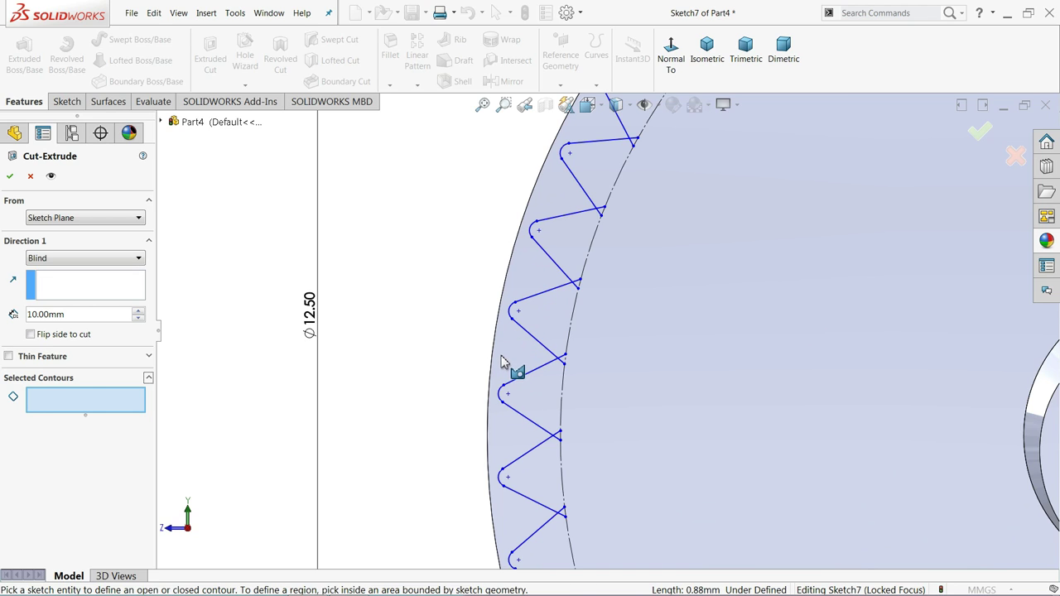
left_click(507, 361)
scroll(445, 337, "up", 3)
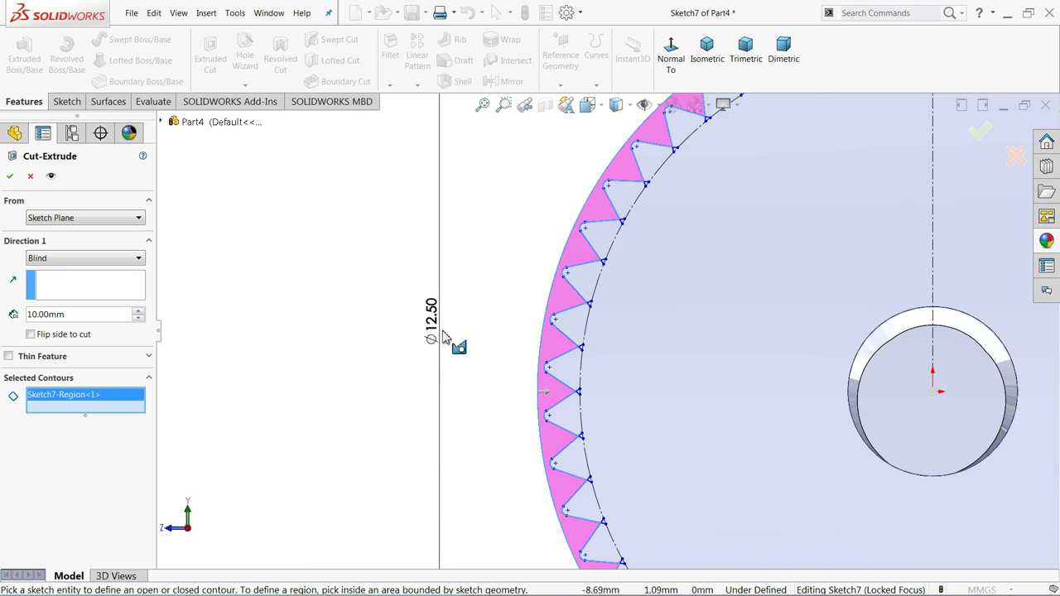
scroll(444, 337, "up", 3)
scroll(849, 371, "down", 2)
scroll(723, 406, "down", 1)
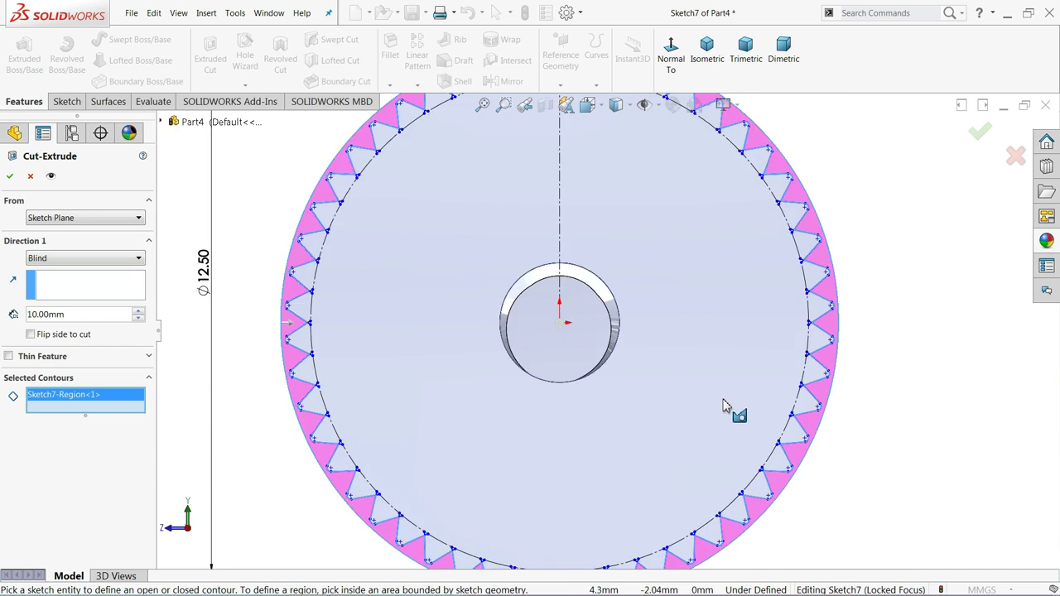
scroll(803, 464, "down", 2)
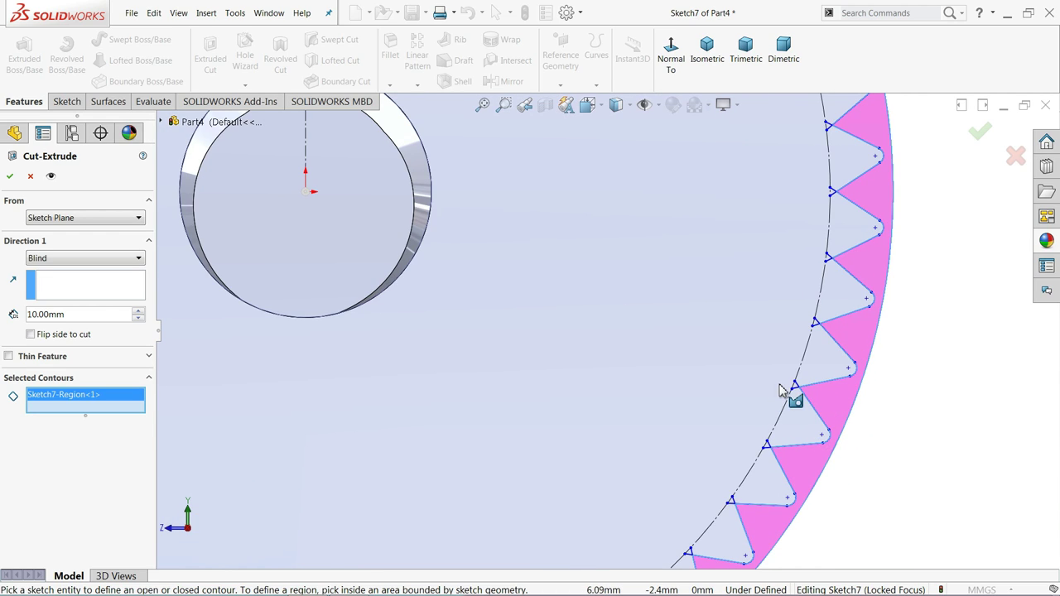
scroll(803, 393, "up", 2)
scroll(771, 390, "up", 2)
scroll(721, 390, "up", 1)
middle_click_drag(362, 284, 420, 325)
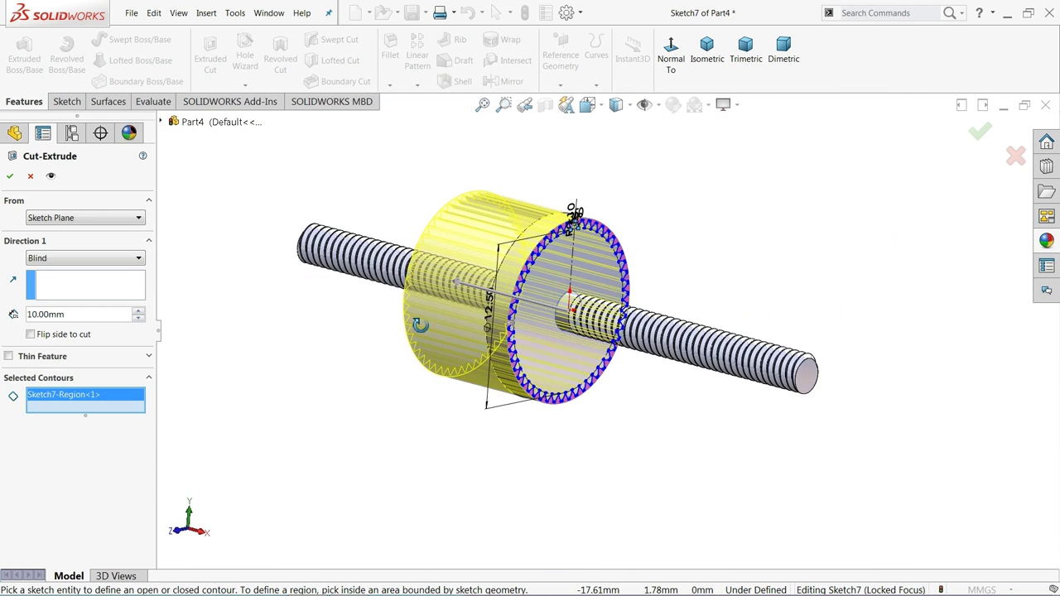
key("f")
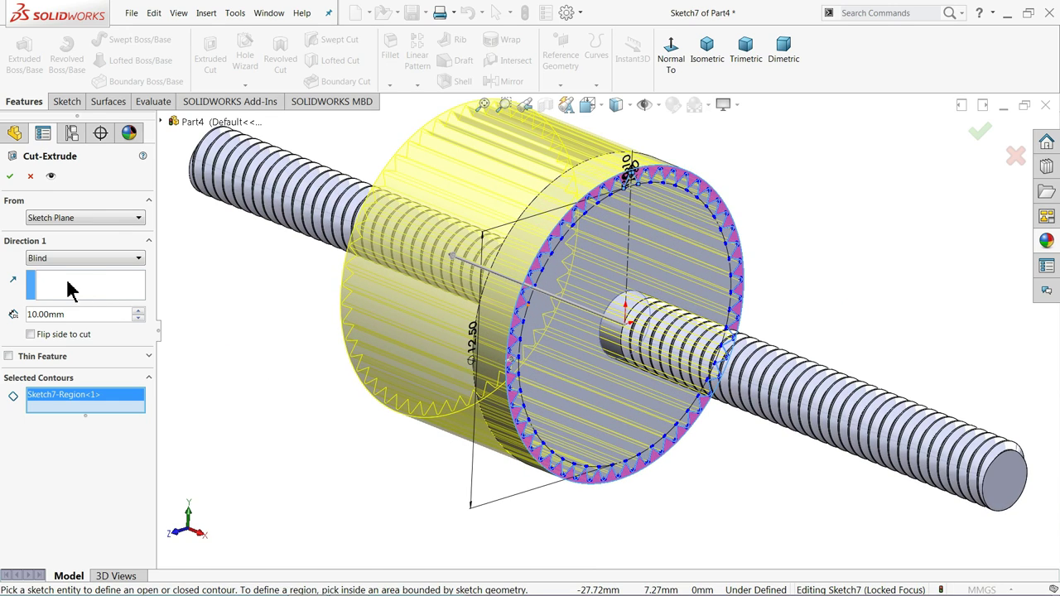
Step: Make the cut Blind with a 2.00 mm depth and confirm it
left_click(66, 258)
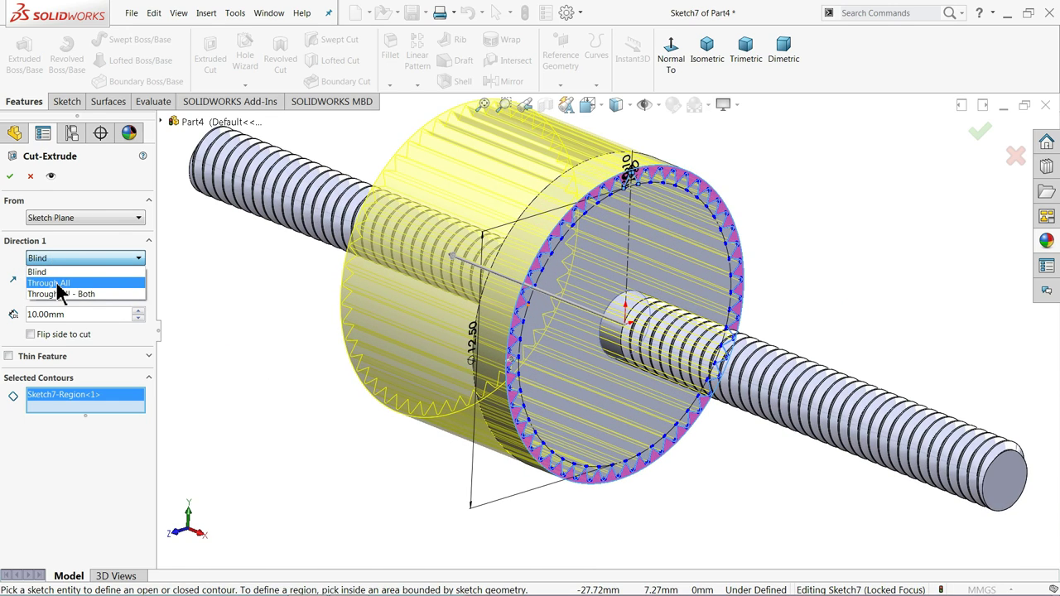
left_click(56, 272)
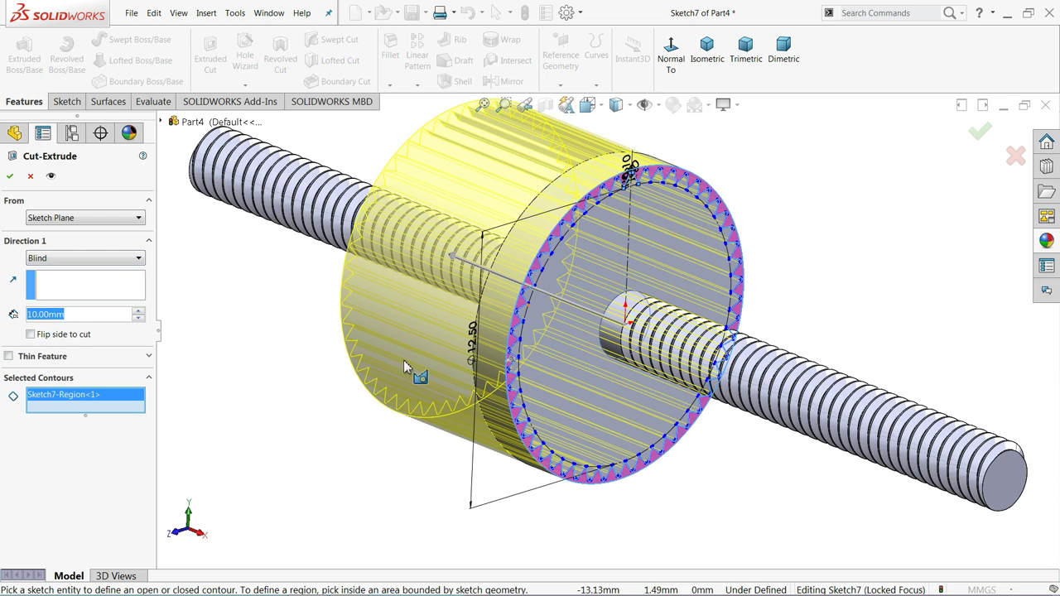
type("2")
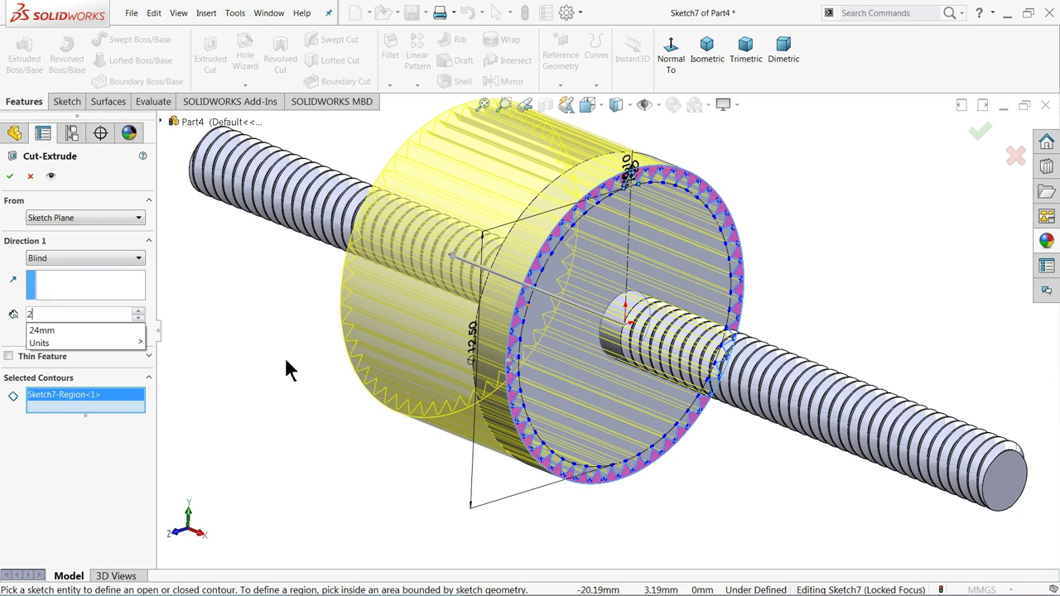
key("Return")
mouse_move(295, 355)
middle_mouse_down()
mouse_move(350, 378)
mouse_move(299, 367)
middle_mouse_up()
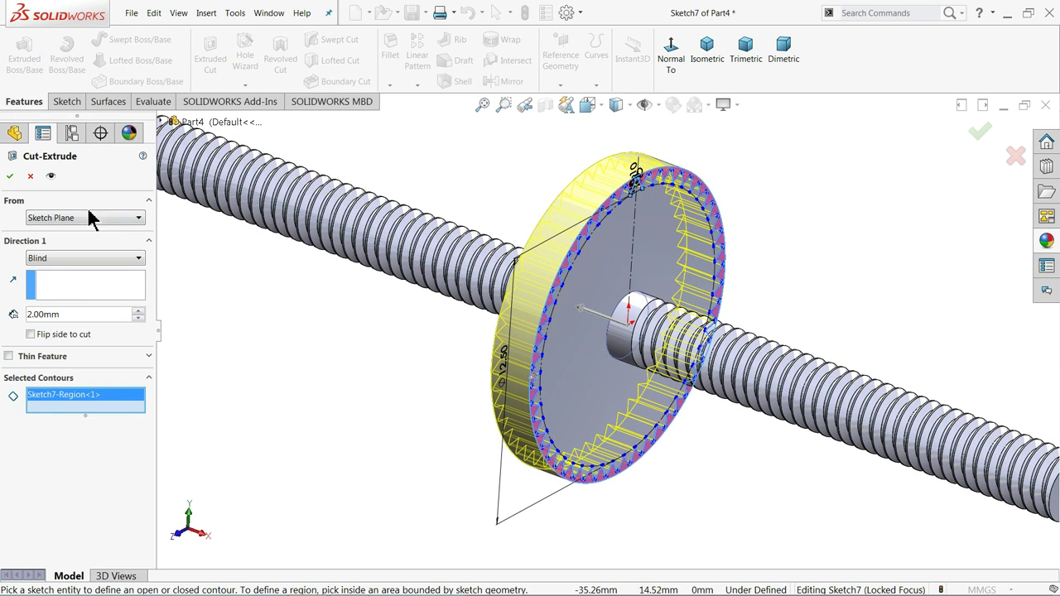
left_click(10, 177)
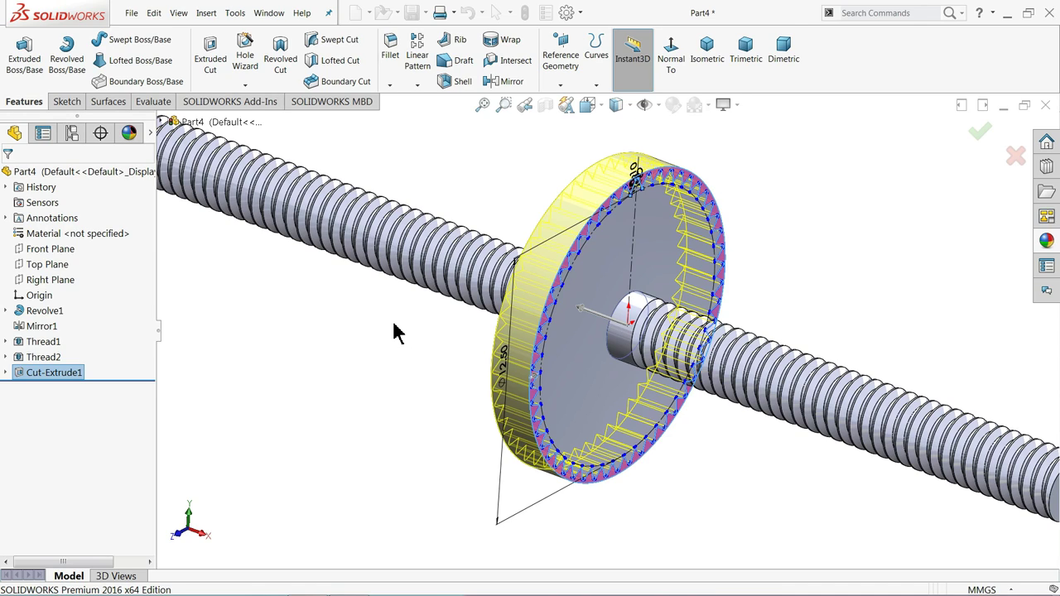
Step: Apply brushed steel from the Metal > Steel appearances to the screw-and-gear model
left_click(395, 325)
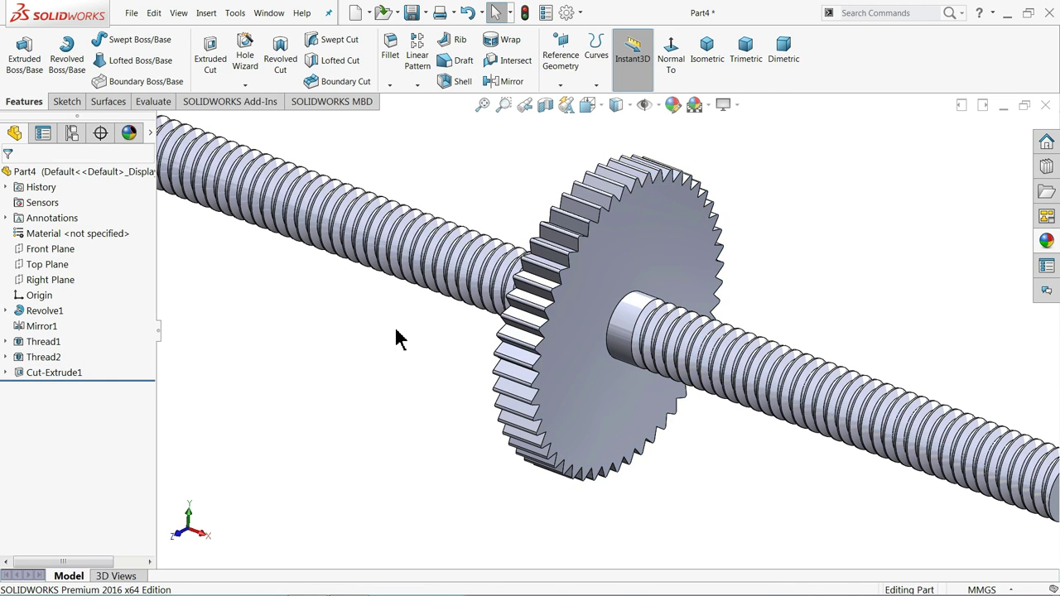
scroll(394, 325, "up", 3)
mouse_move(394, 326)
middle_mouse_down()
mouse_move(452, 350)
mouse_move(417, 357)
mouse_move(395, 331)
middle_mouse_up()
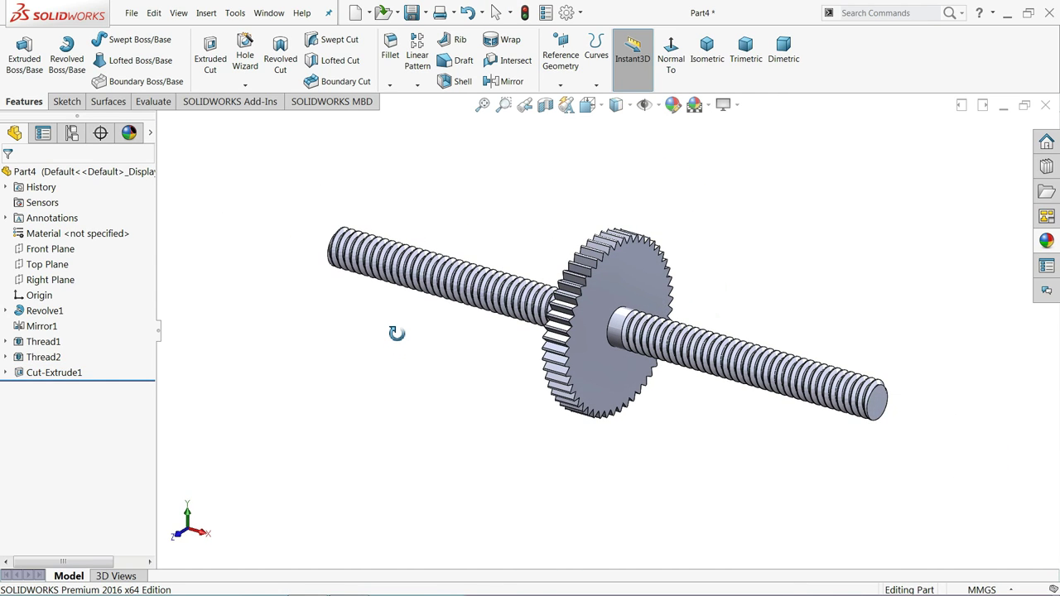
scroll(593, 346, "down", 2)
scroll(593, 347, "down", 2)
mouse_move(453, 352)
middle_mouse_down()
mouse_move(515, 367)
mouse_move(441, 365)
middle_mouse_up()
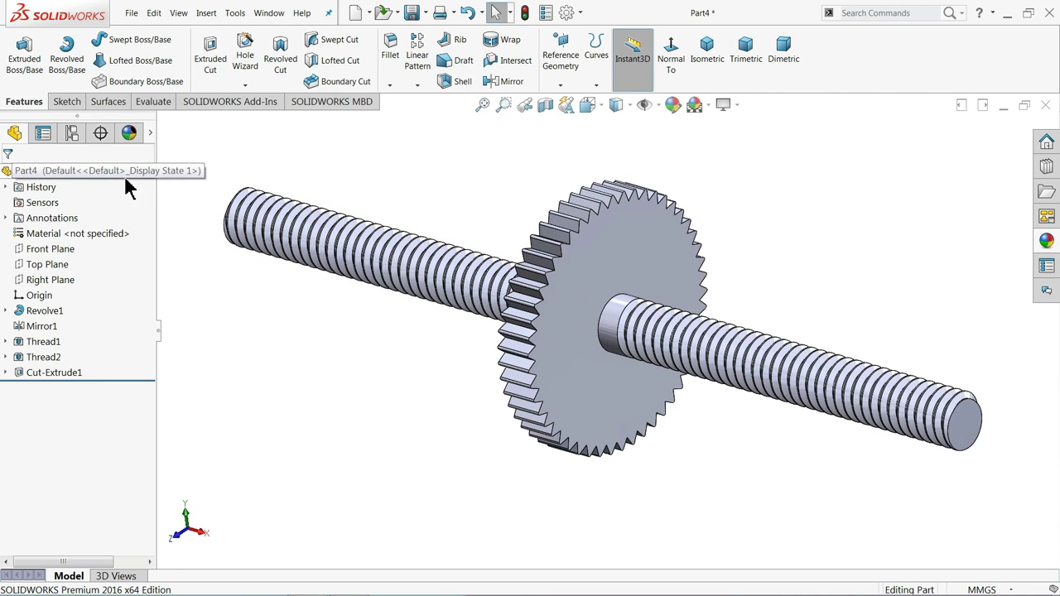
left_click(1046, 241)
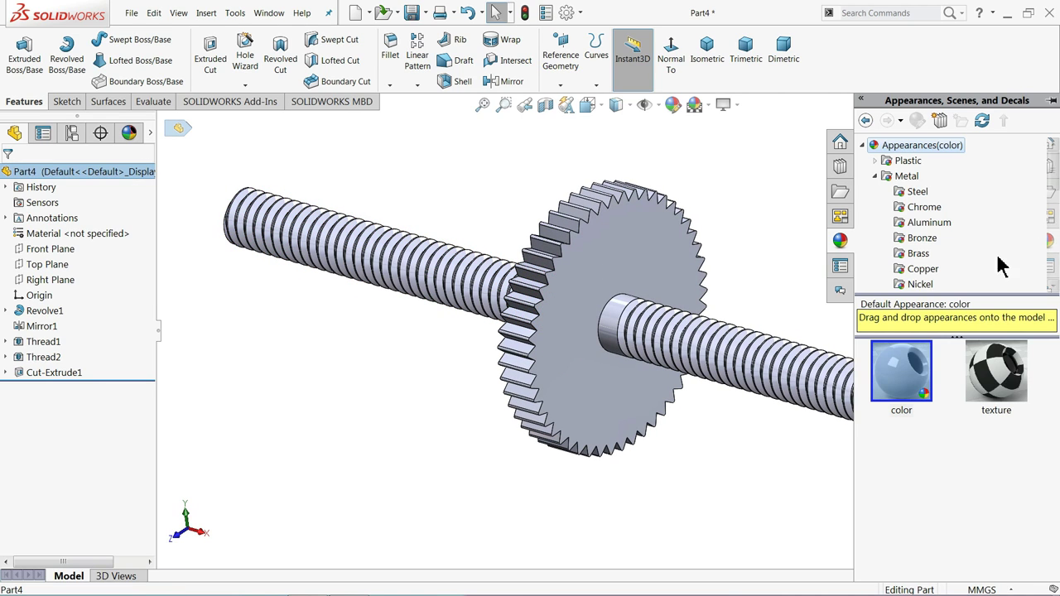
left_click(917, 197)
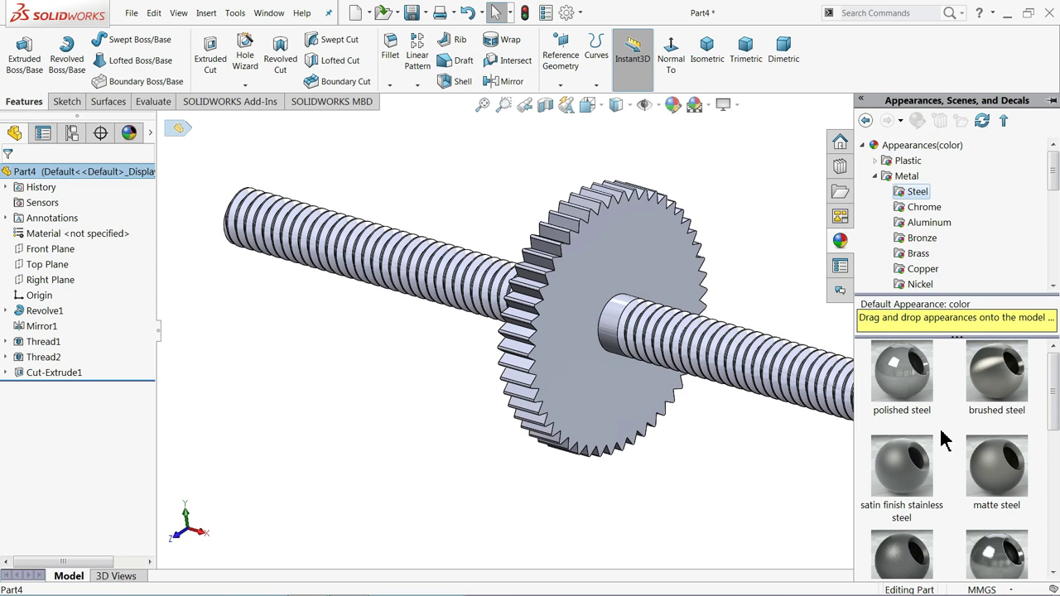
mouse_move(1015, 400)
left_mouse_down()
mouse_move(705, 378)
mouse_move(878, 421)
left_mouse_up()
left_click(902, 479)
mouse_move(903, 478)
left_mouse_down()
mouse_move(748, 373)
mouse_move(1003, 378)
left_mouse_up()
left_click(1003, 378)
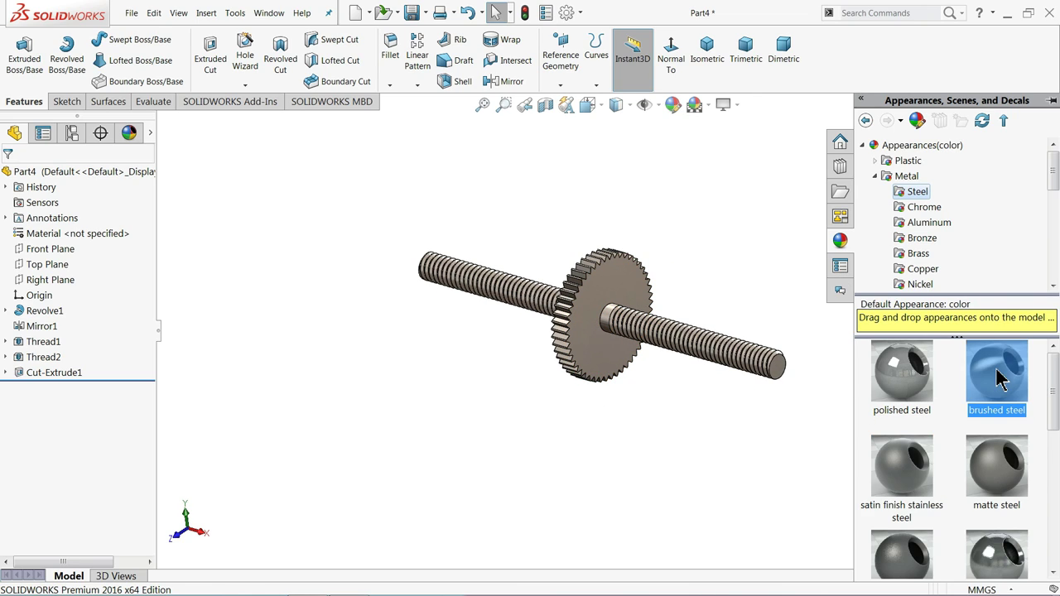
Step: Inspect the steel-finished model from a few angles, then bring up Save As
scroll(627, 390, "up", 2)
scroll(598, 389, "up", 2)
scroll(571, 386, "down", 2)
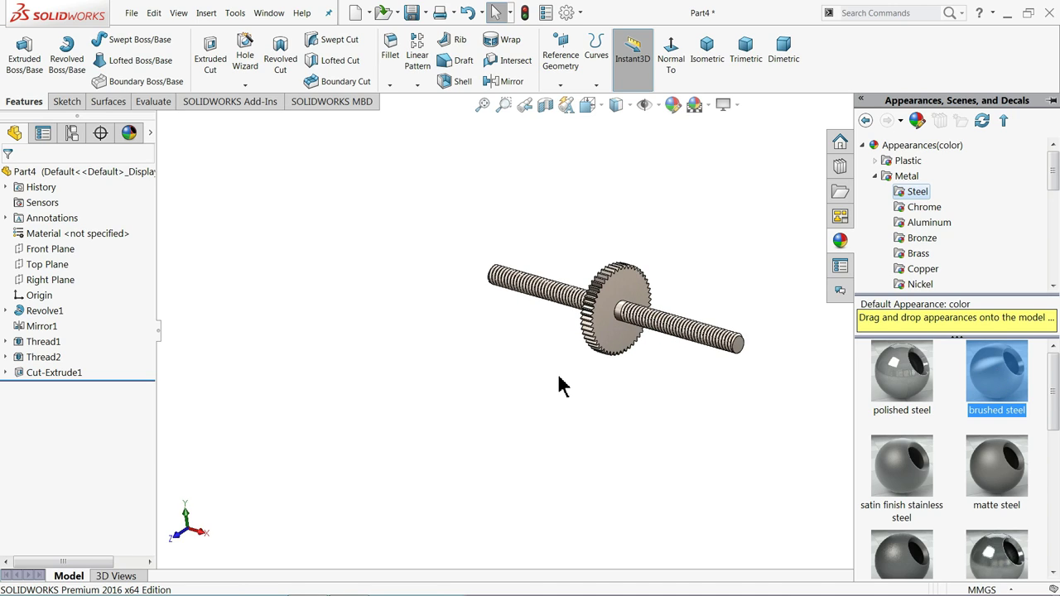
scroll(683, 325, "down", 1)
scroll(681, 299, "down", 2)
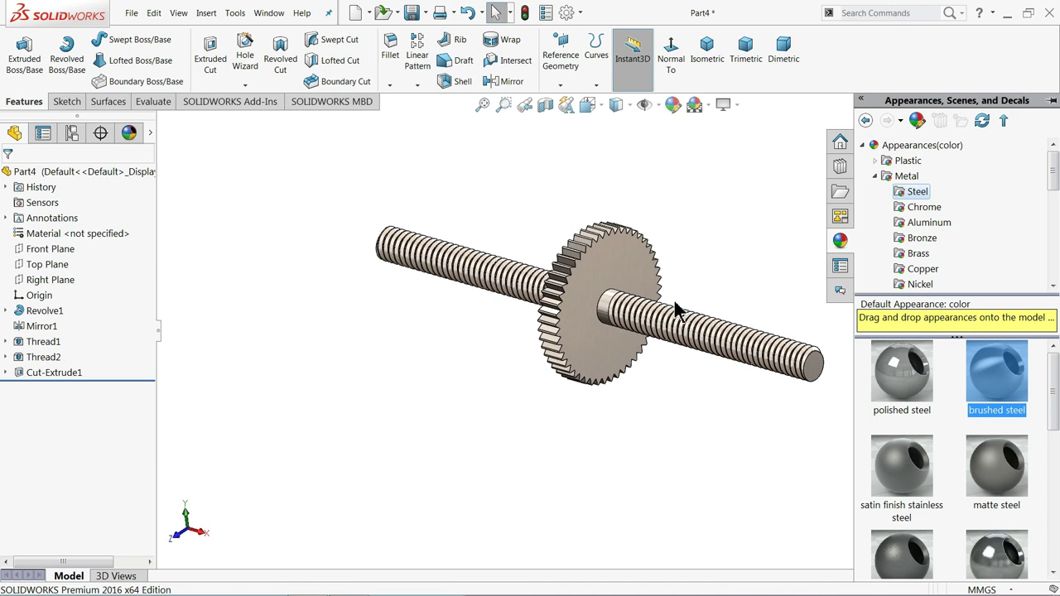
mouse_move(681, 308)
middle_mouse_down()
mouse_move(646, 358)
mouse_move(680, 325)
middle_mouse_up()
scroll(680, 325, "down", 2)
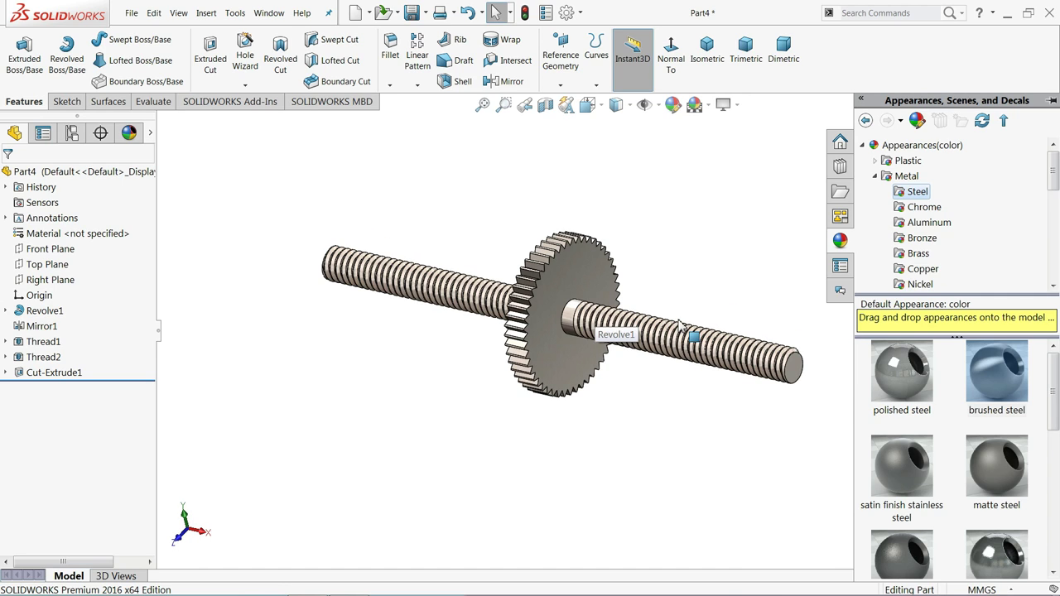
scroll(581, 322, "down", 1)
mouse_move(581, 322)
middle_mouse_down()
mouse_move(511, 307)
mouse_move(509, 323)
mouse_move(580, 333)
middle_mouse_up()
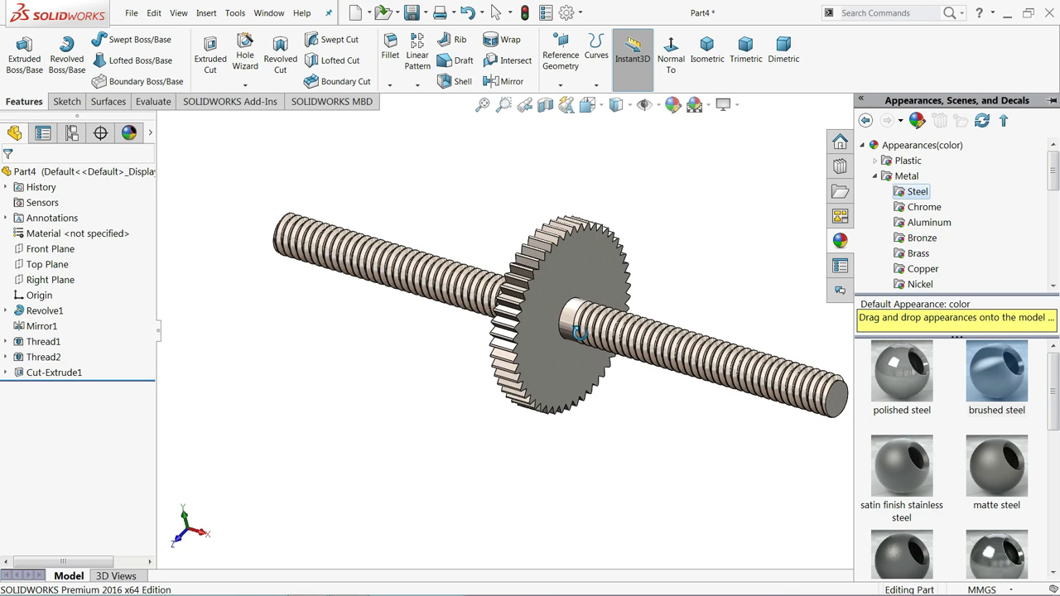
scroll(579, 333, "down", 1)
scroll(579, 334, "down", 1)
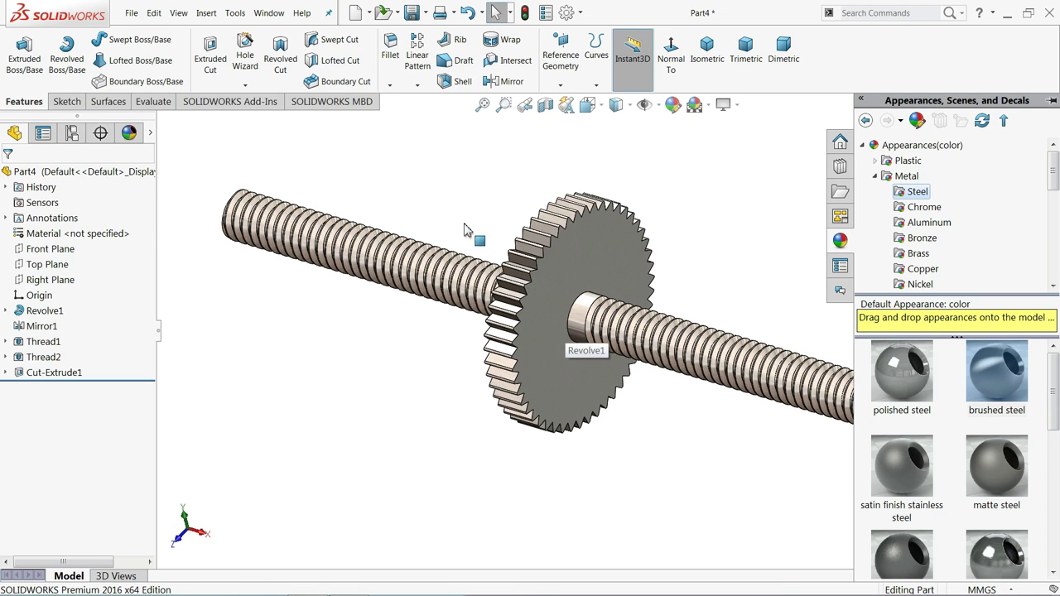
left_click(412, 14)
type("9.Main Screw")
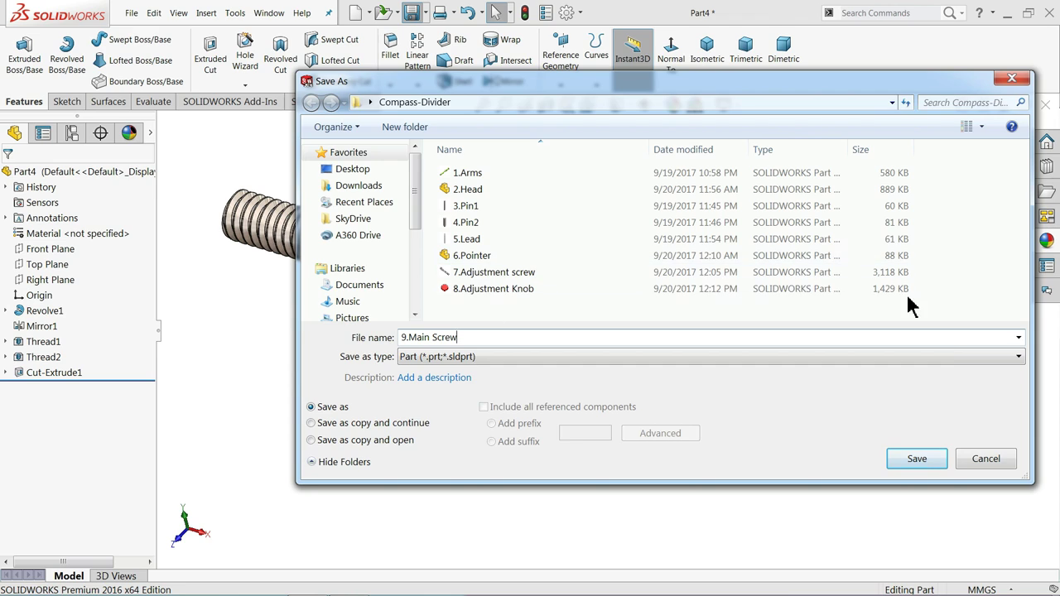
Step: Save the part as '9.Main Screw' in Compass-Divider and view the gear edge-on
left_click(921, 466)
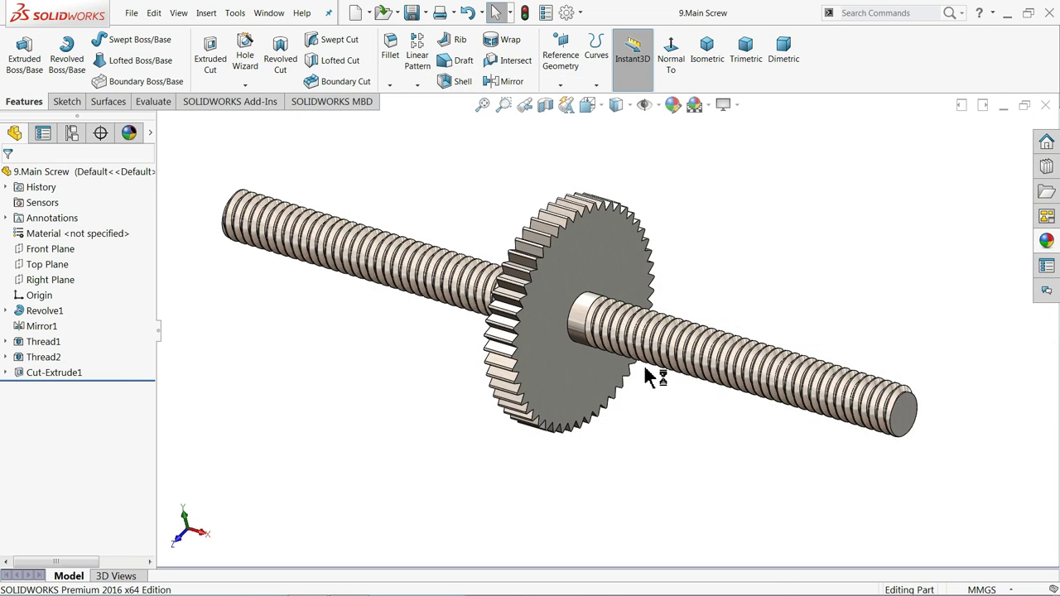
scroll(546, 360, "down", 2)
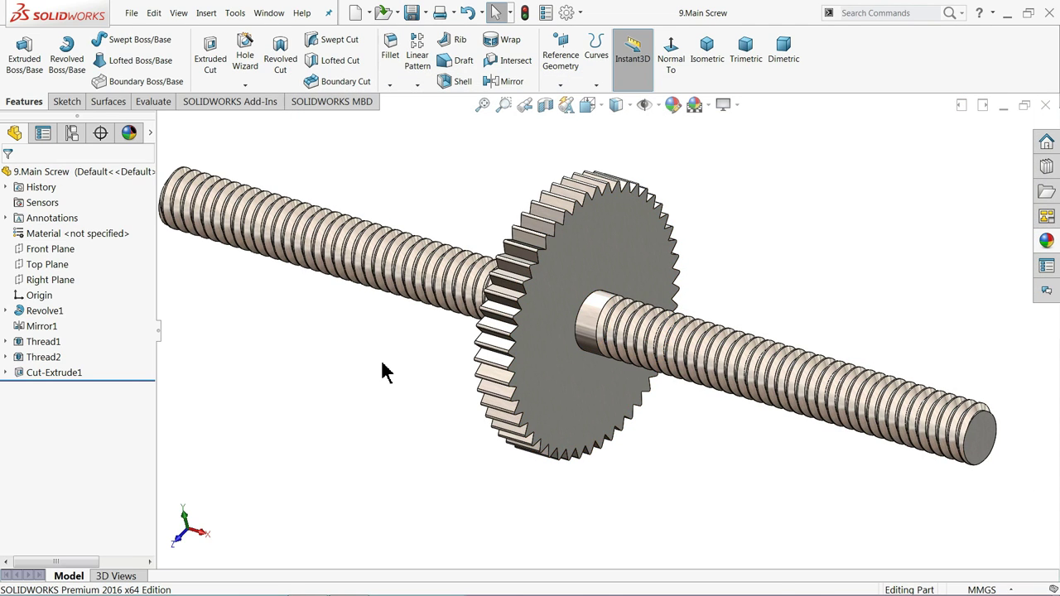
middle_click_drag(307, 308, 315, 305)
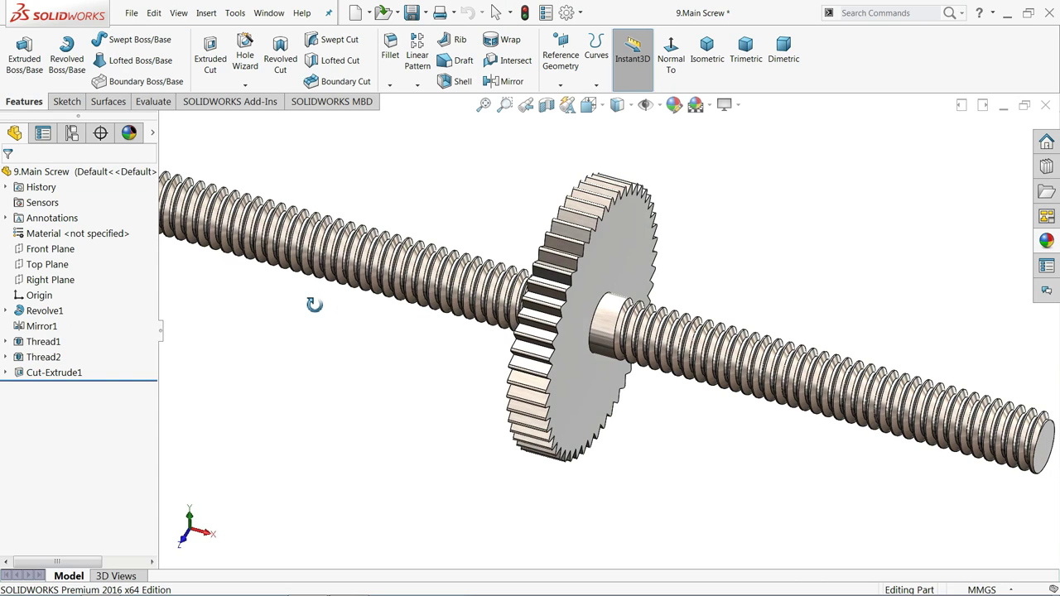
Step: Change Thread1's size to M3x0.5 with 0.50 mm pitch, then select Thread2
left_click(23, 348)
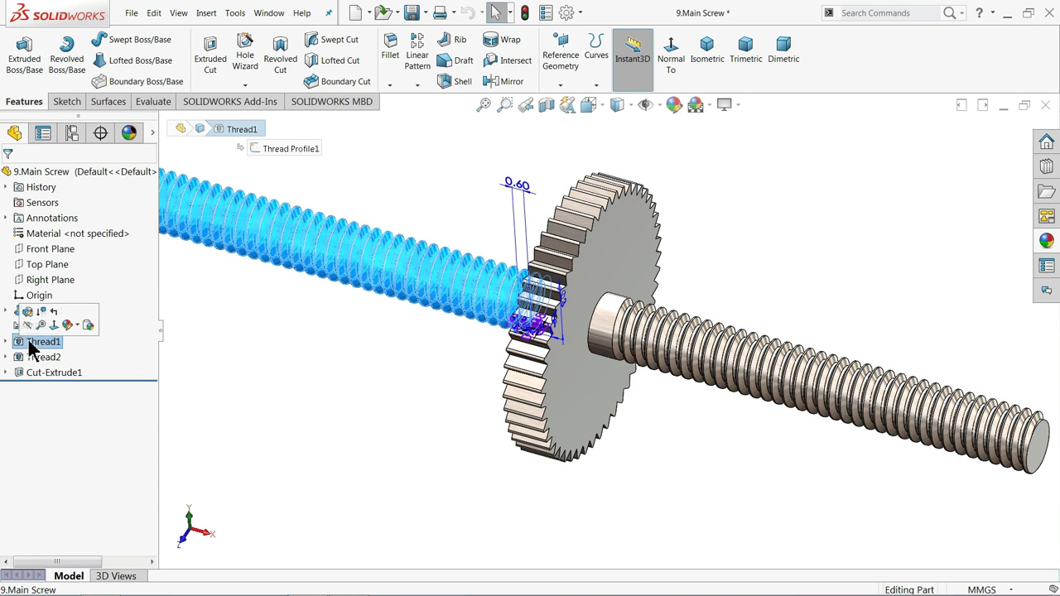
left_click(29, 310)
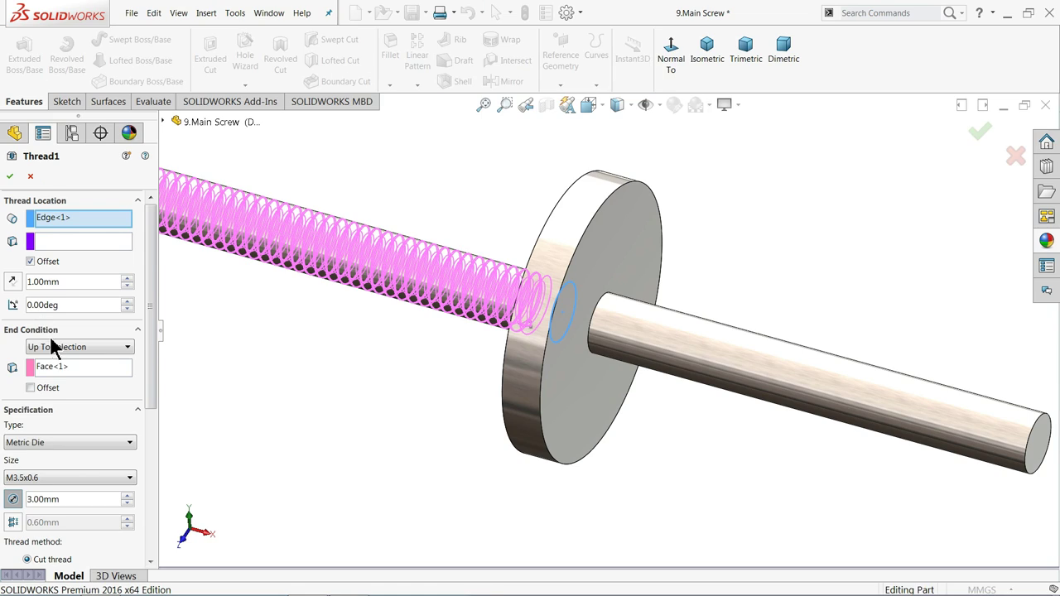
left_click(31, 479)
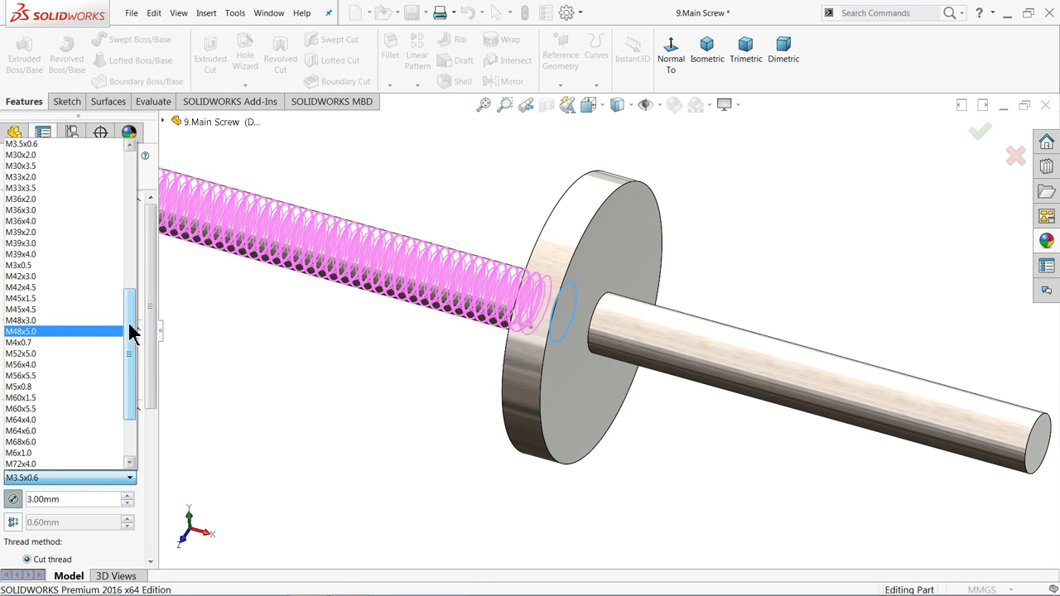
left_click_drag(131, 326, 131, 314)
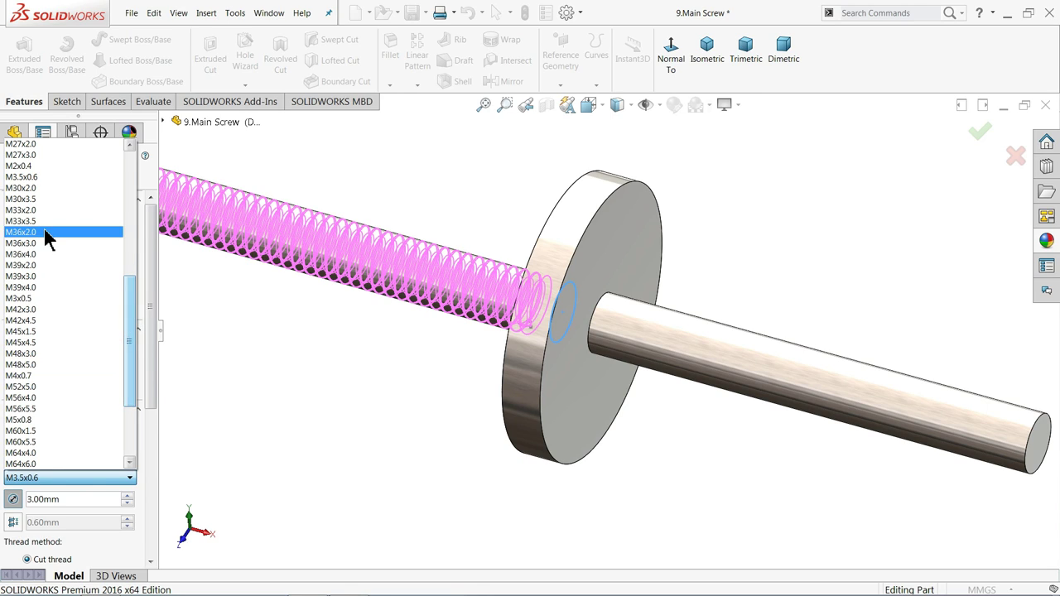
left_click(20, 300)
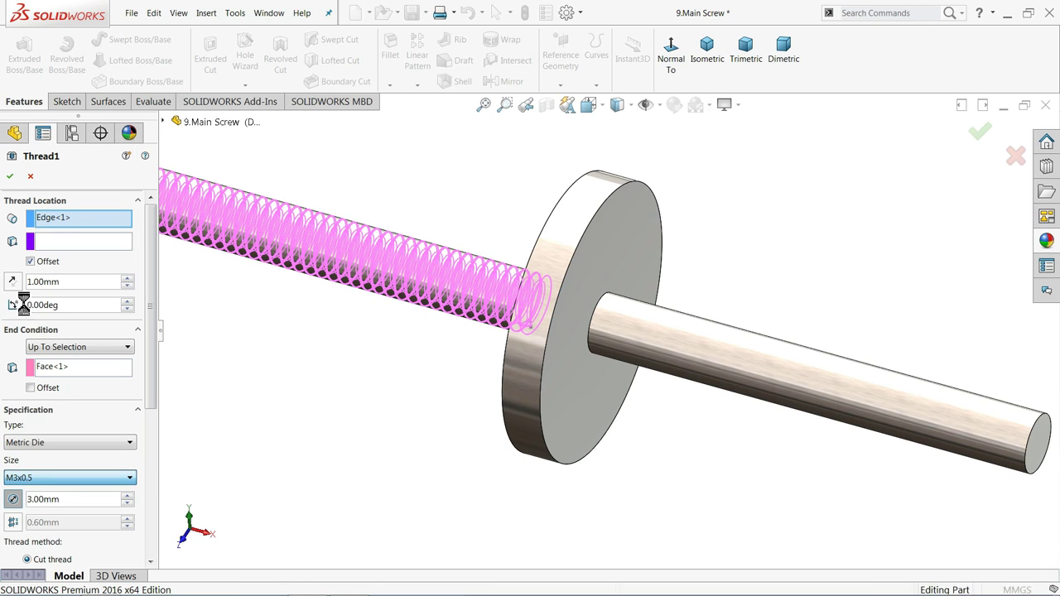
left_click(9, 175)
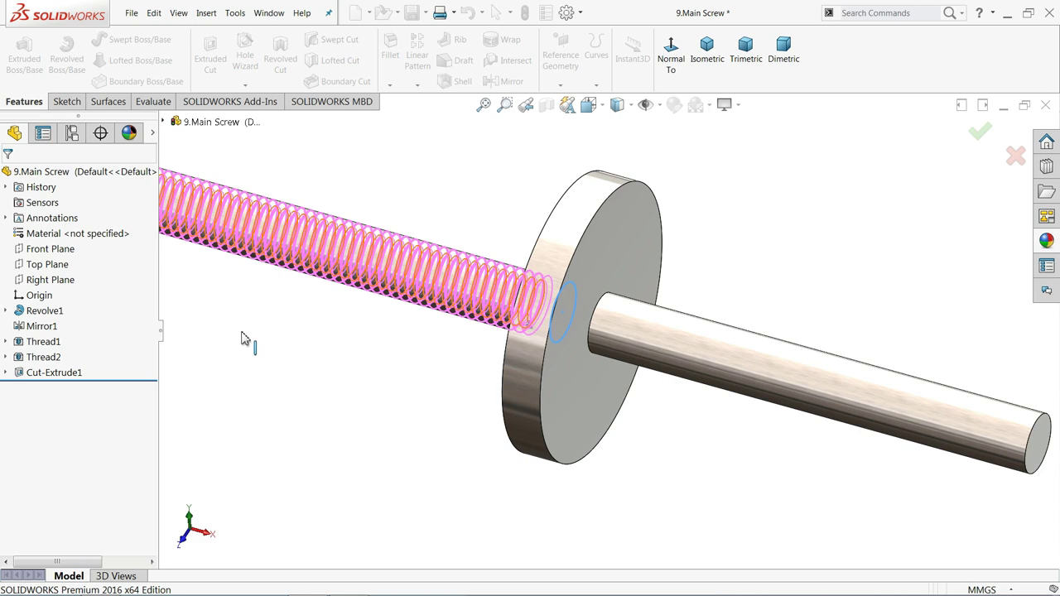
left_click(21, 358)
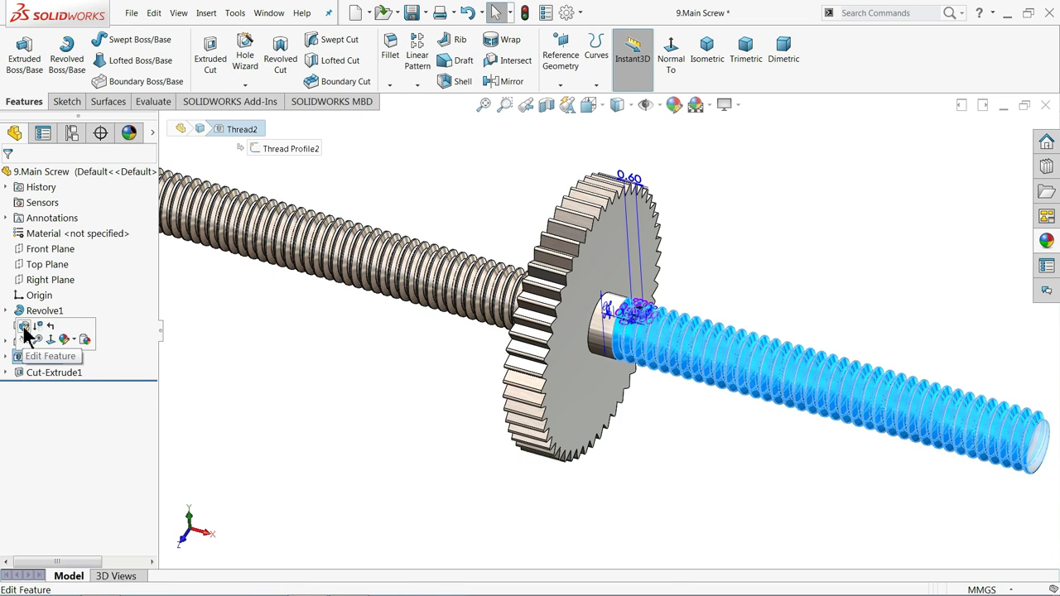
Step: Set Thread2 to M3x0.5, then rebuild and save 9.Main Screw
left_click(25, 328)
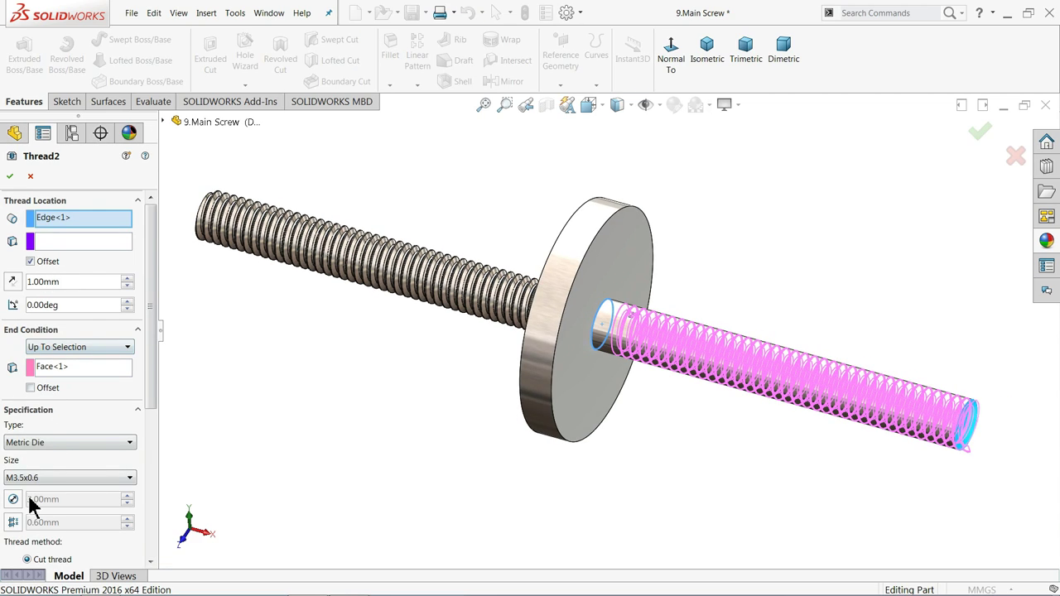
left_click(23, 482)
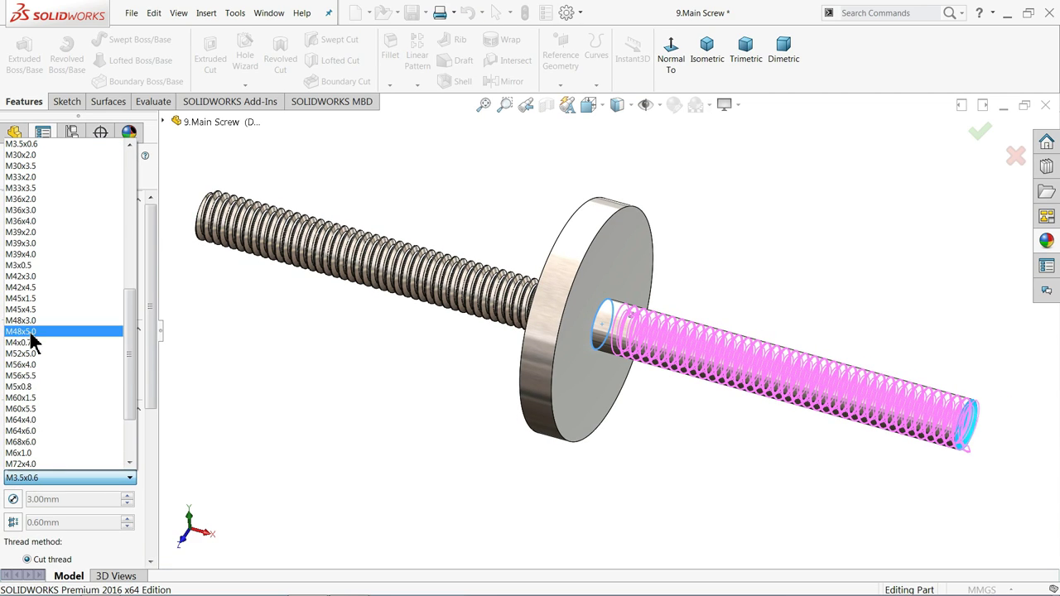
left_click(20, 265)
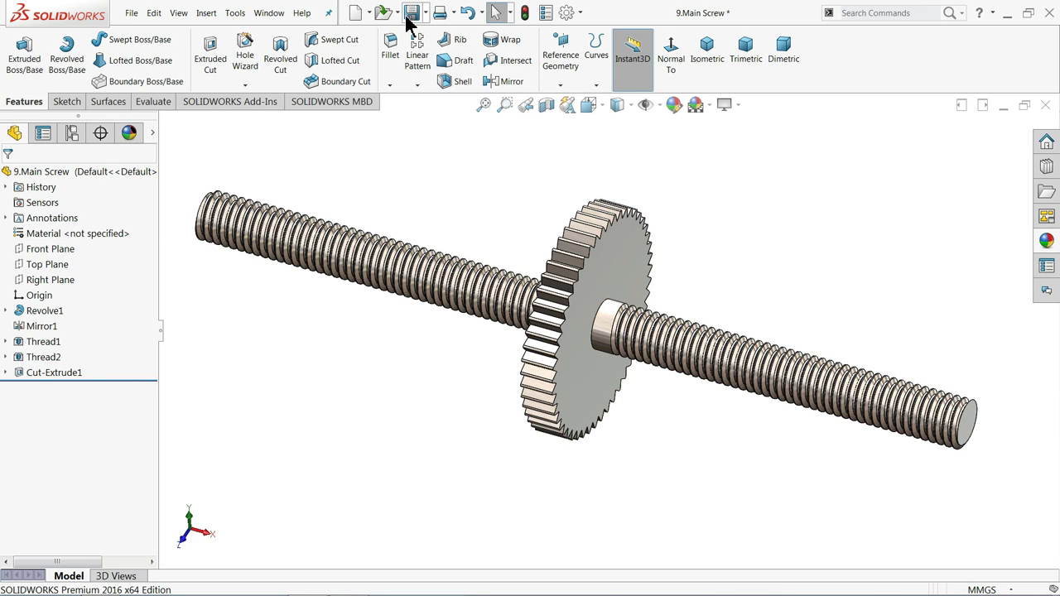
left_click(412, 14)
left_click(511, 243)
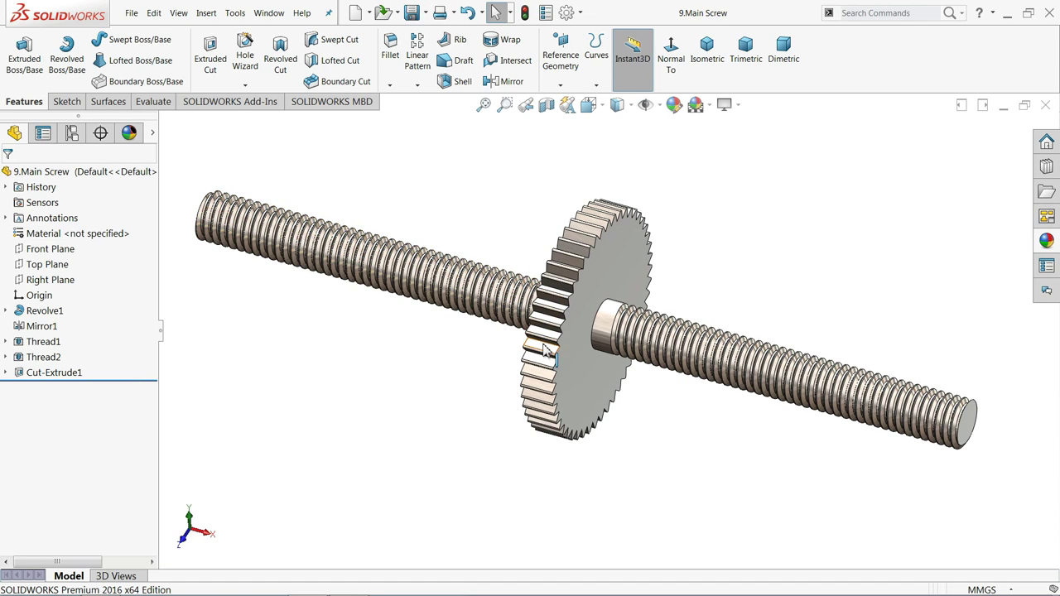
Step: Start a Front Plane sketch with two vertical lines joined by a tangent bottom arc
scroll(515, 354, "down", 2)
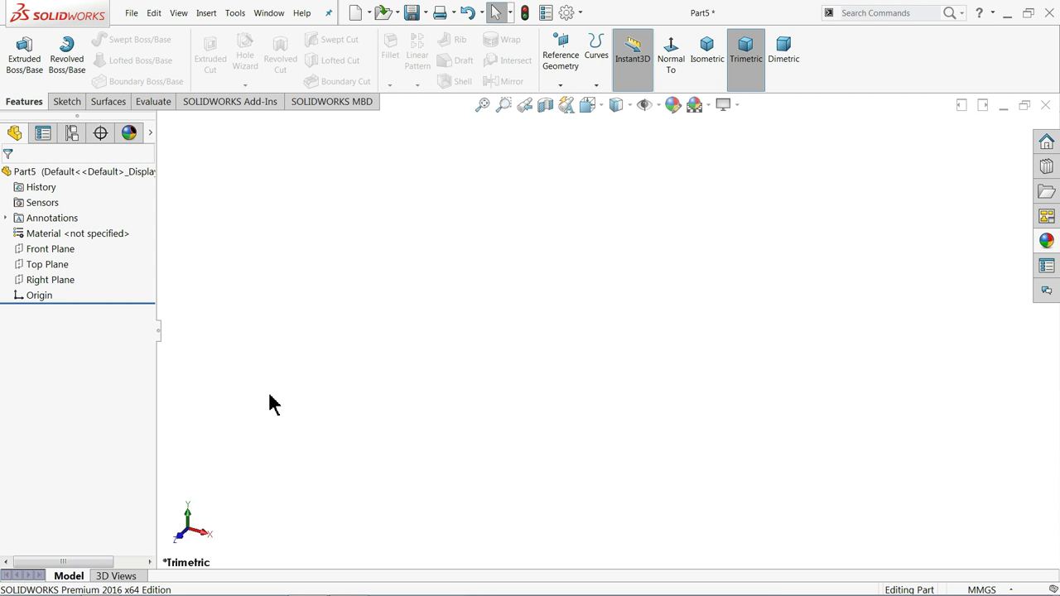
left_click(27, 248)
left_click(38, 233)
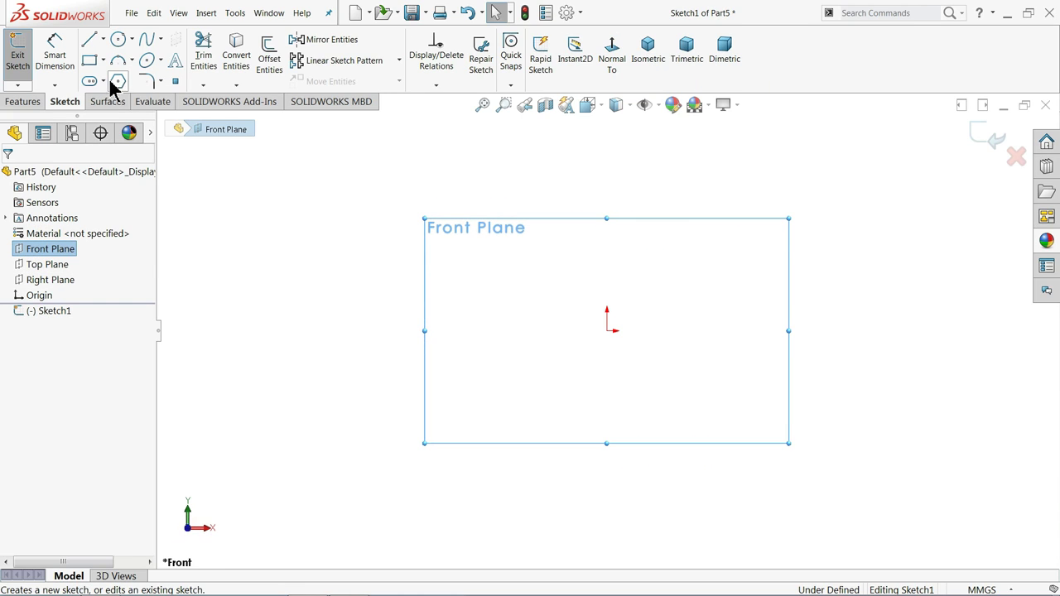
left_click(91, 39)
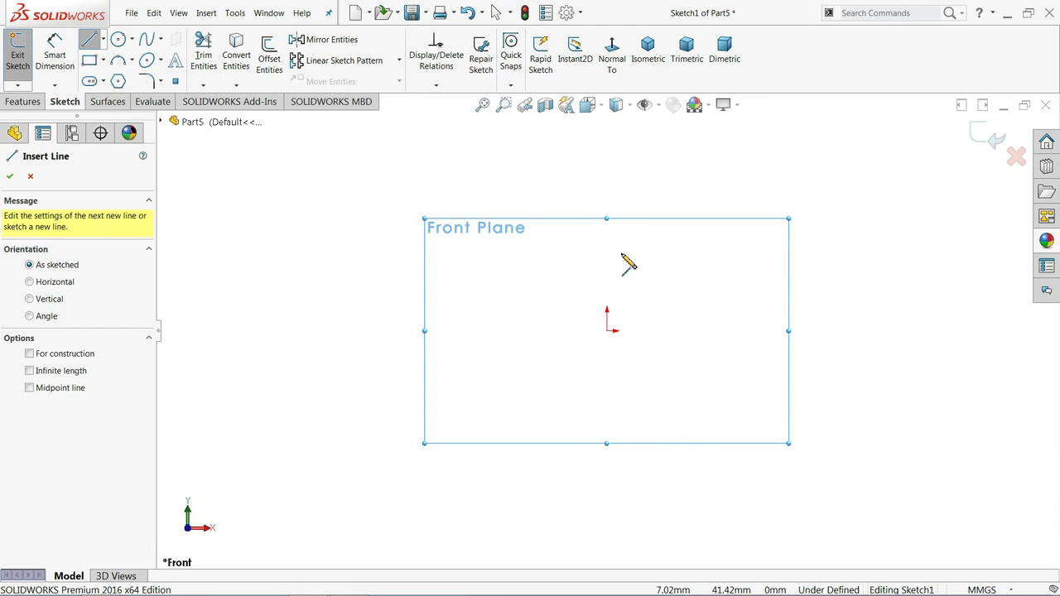
left_click(608, 181)
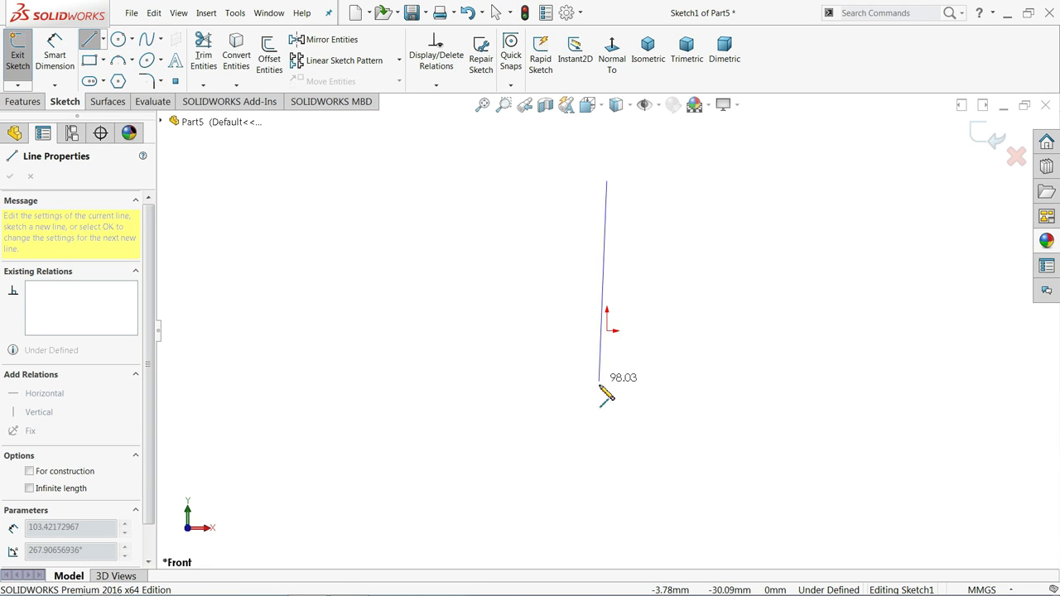
left_click(610, 467)
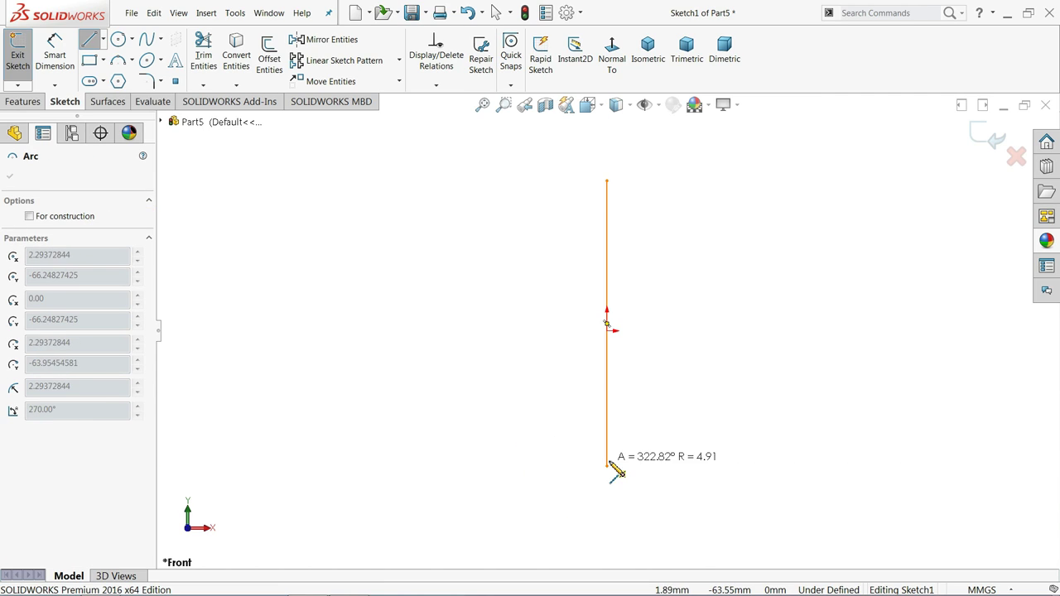
left_click(494, 430)
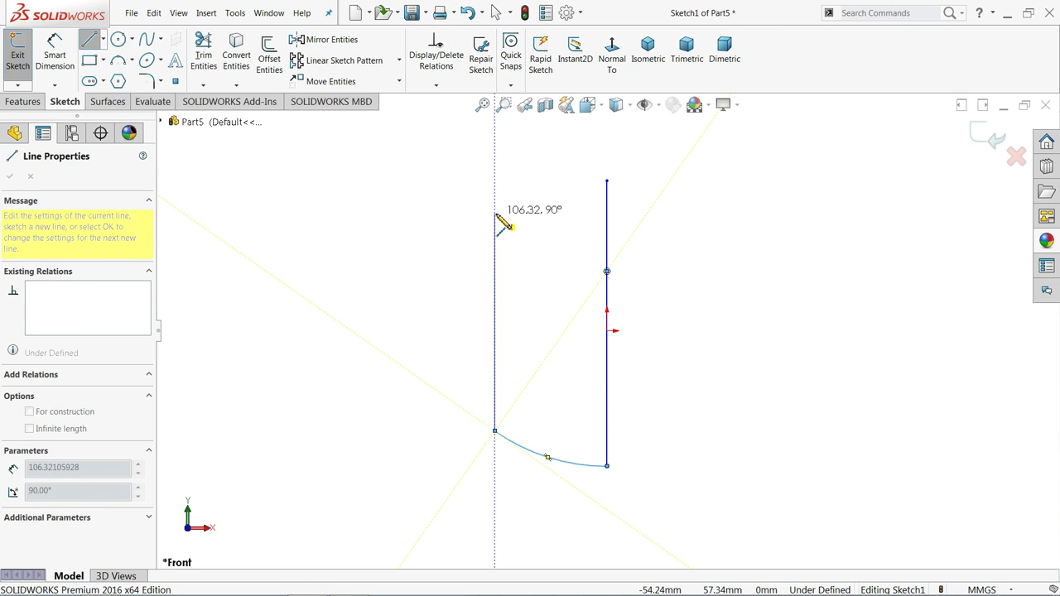
left_click(495, 214)
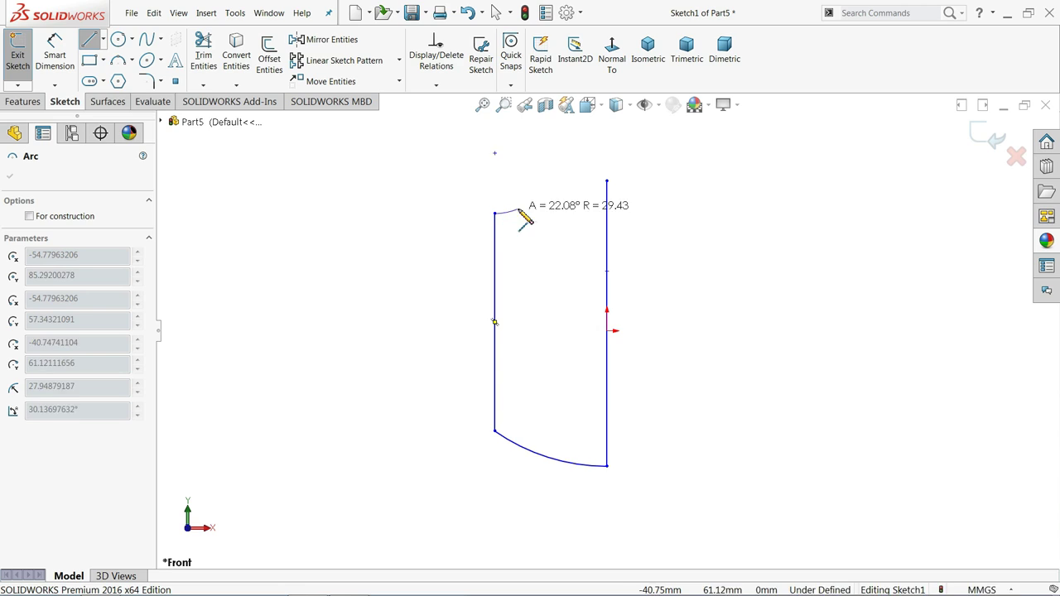
right_click(572, 185)
left_click(595, 192)
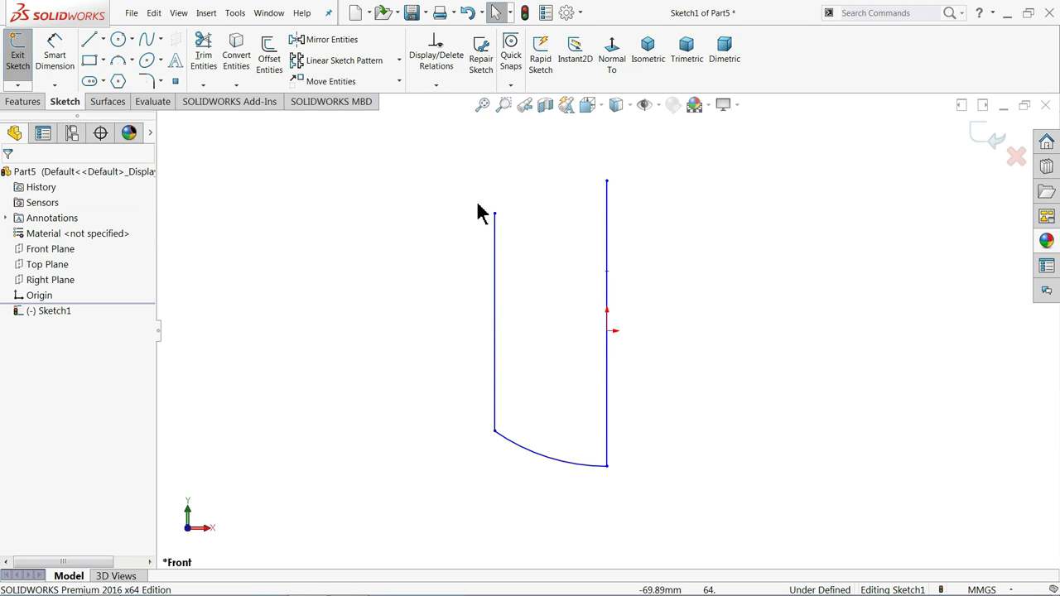
Step: Close the top with a 3 Point Arc between the two lines' upper ends
left_click(120, 62)
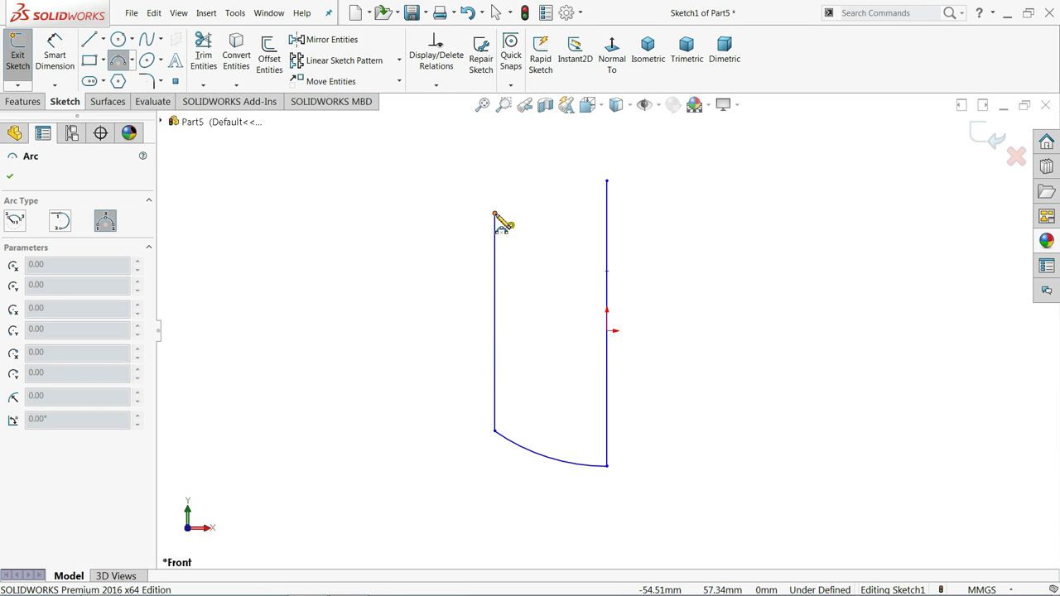
left_click(494, 214)
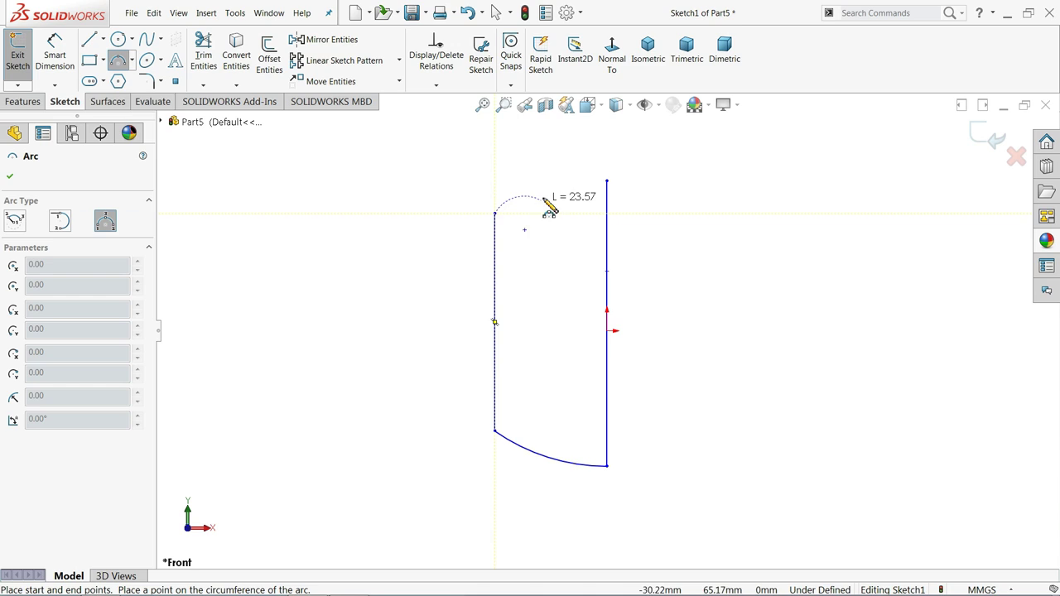
left_click(607, 180)
left_click(556, 193)
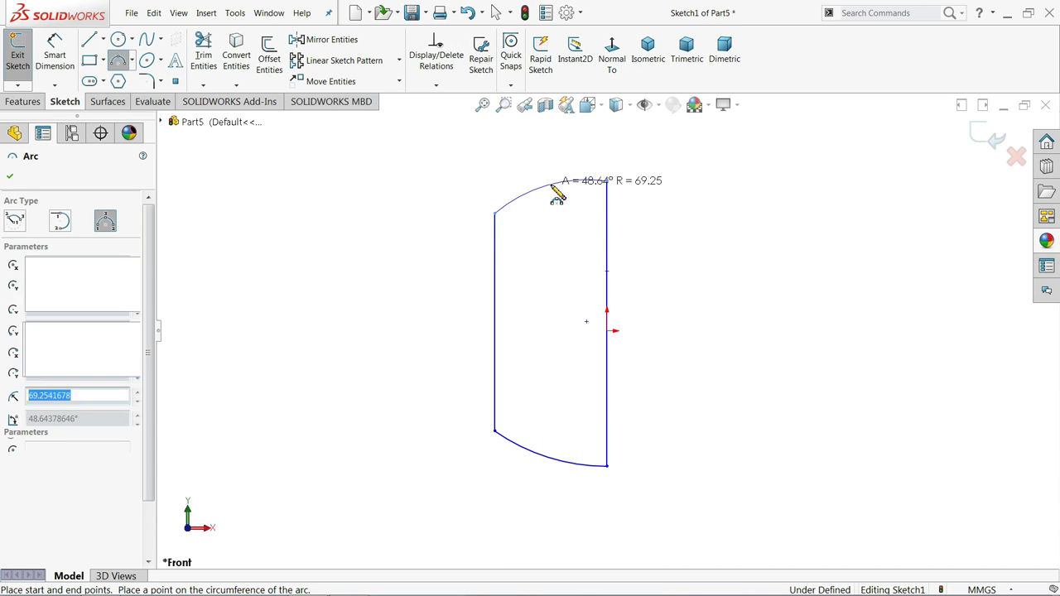
right_click(381, 240)
left_click(417, 243)
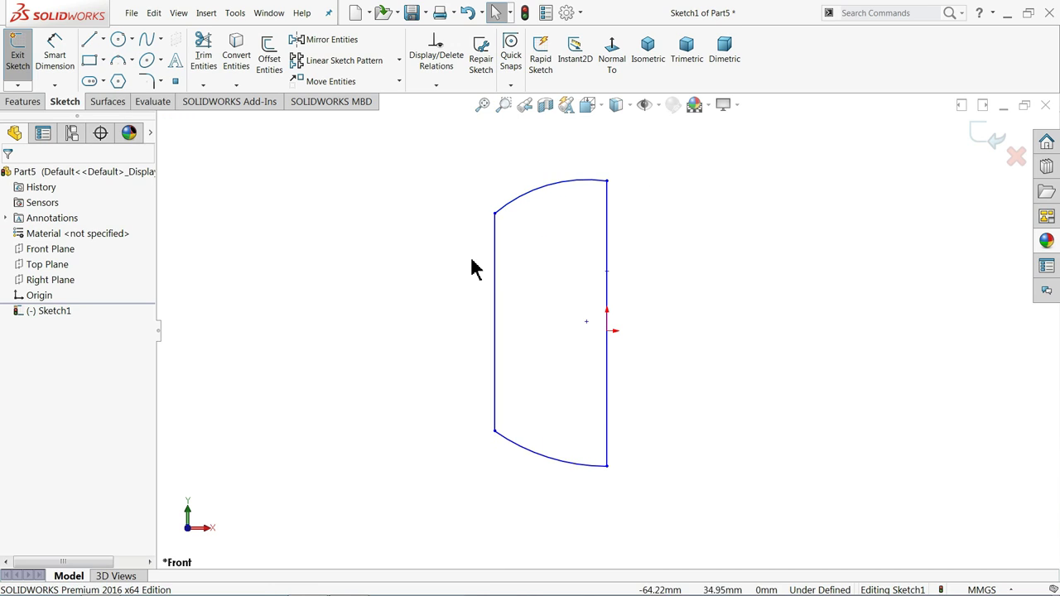
Step: Add a Midpoint relation centring the right line on the origin
left_click(607, 331)
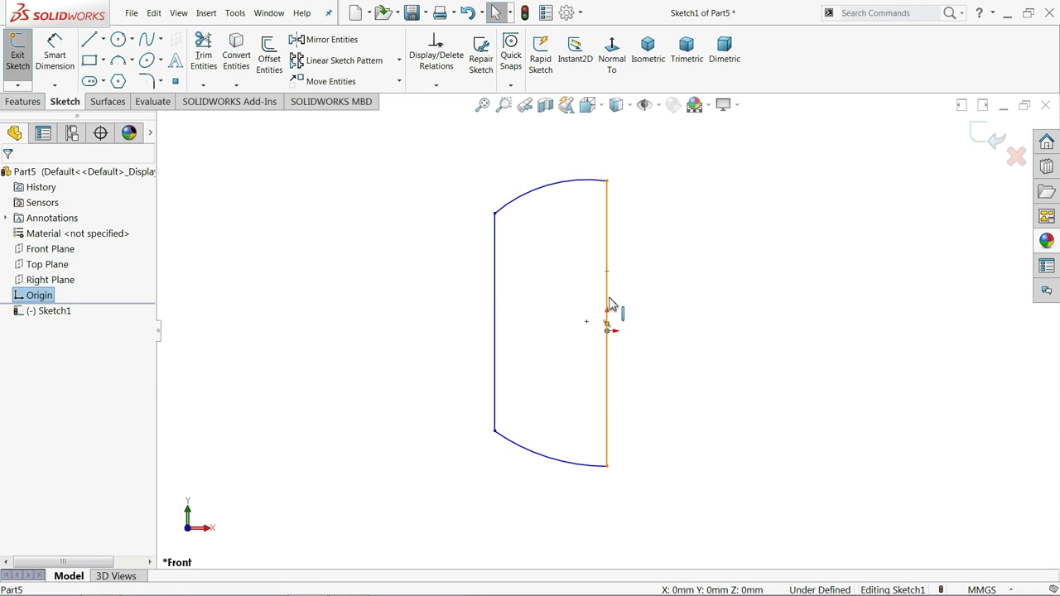
left_click(610, 304, "ctrl")
left_click(638, 252)
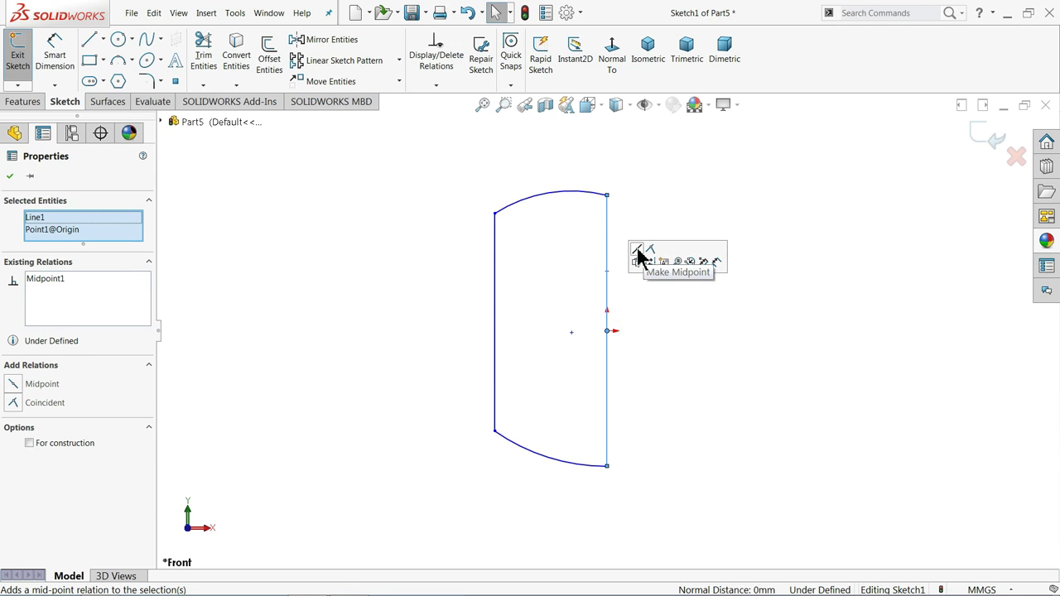
left_click(651, 207)
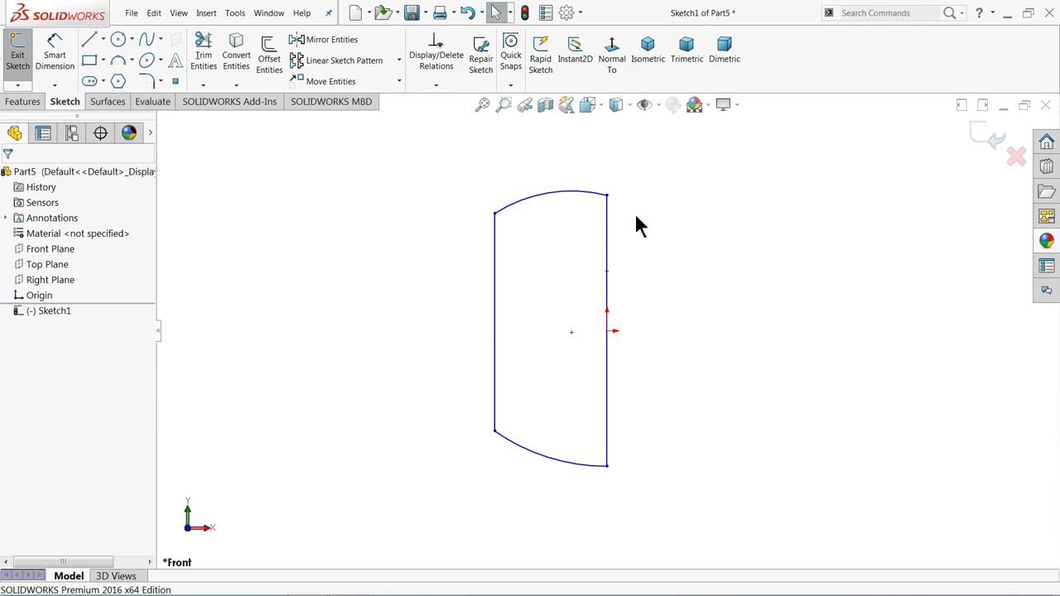
Step: Dimension the right line to 5 and the left line to 4
left_click(56, 52)
left_click(607, 301)
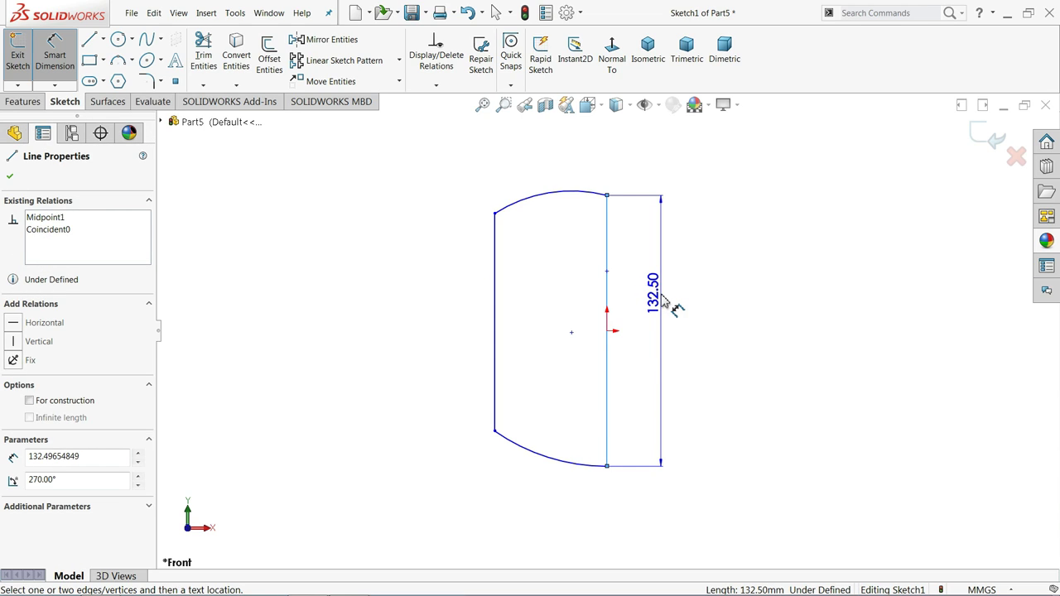
left_click(664, 302)
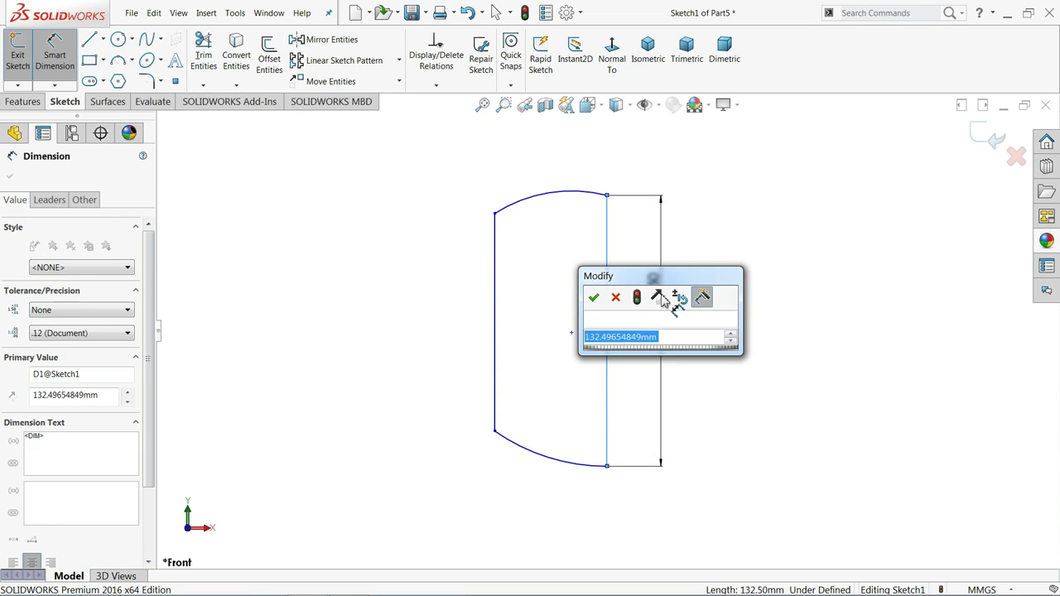
type("5")
key("Return")
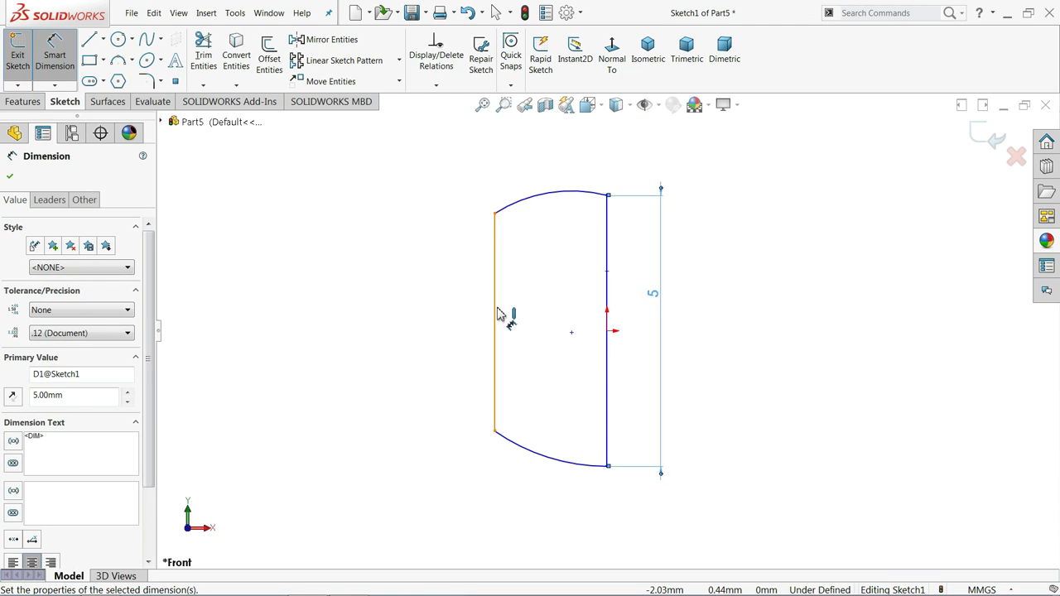
left_click(495, 308)
left_click(455, 313)
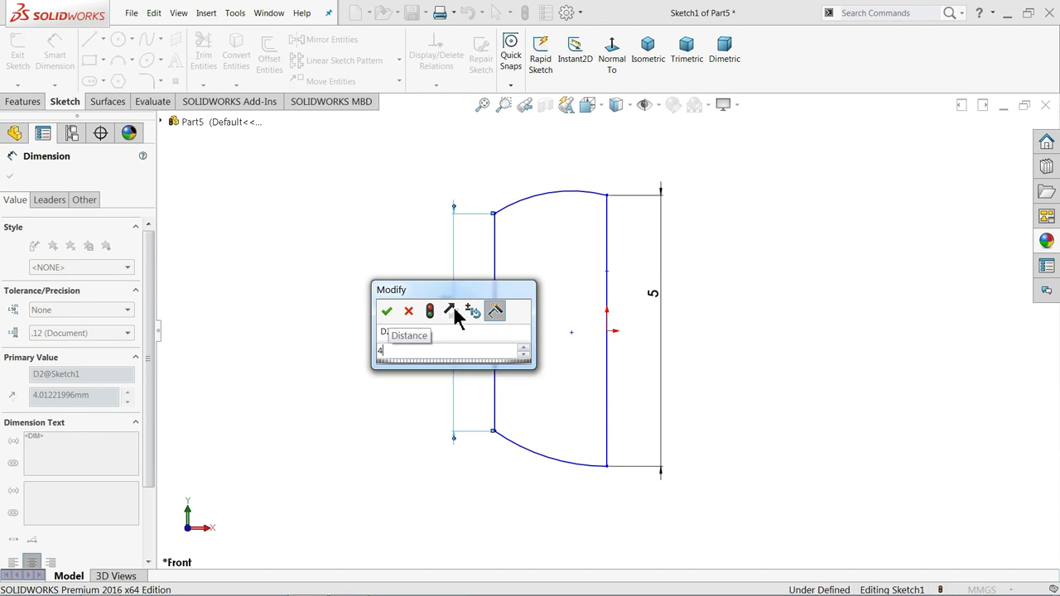
type("4")
key("Return")
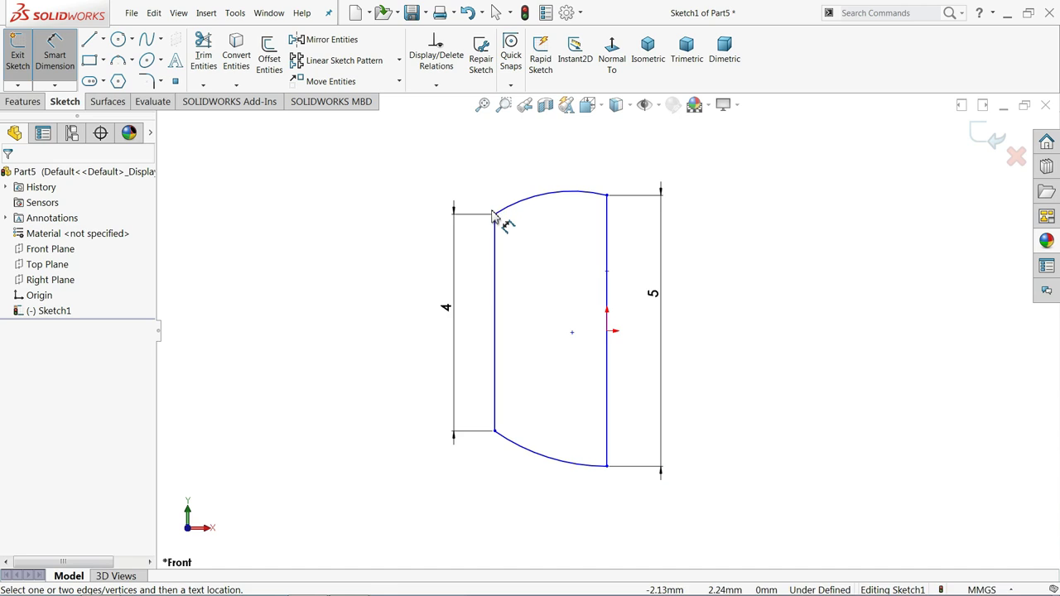
Step: Set the top arc's endpoint height offset to 0.50 and the line spacing to 2
left_click(496, 217)
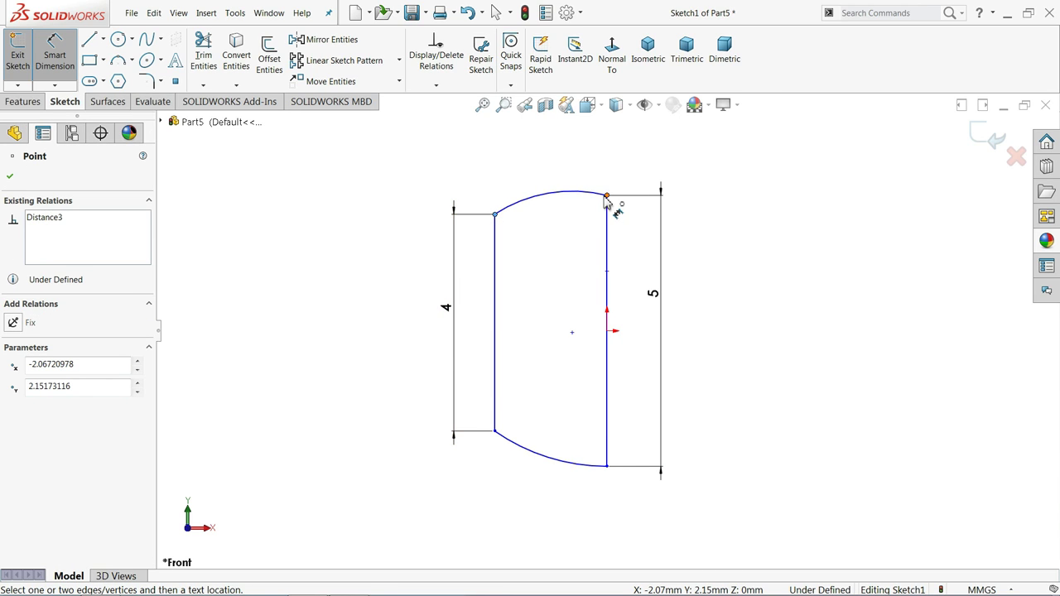
left_click(607, 196)
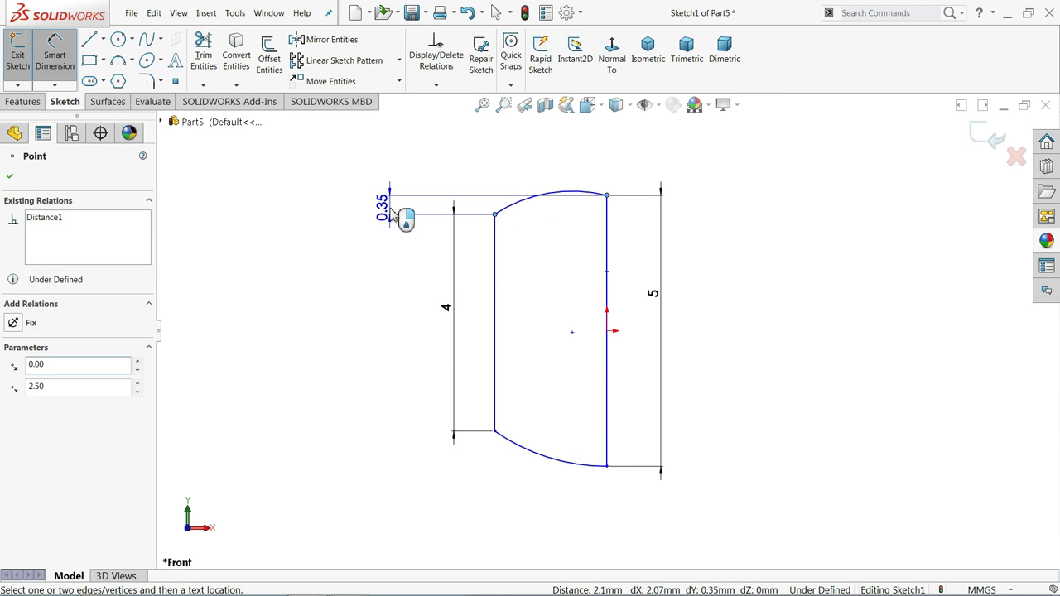
left_click(393, 214)
type("0.5")
left_click(321, 212)
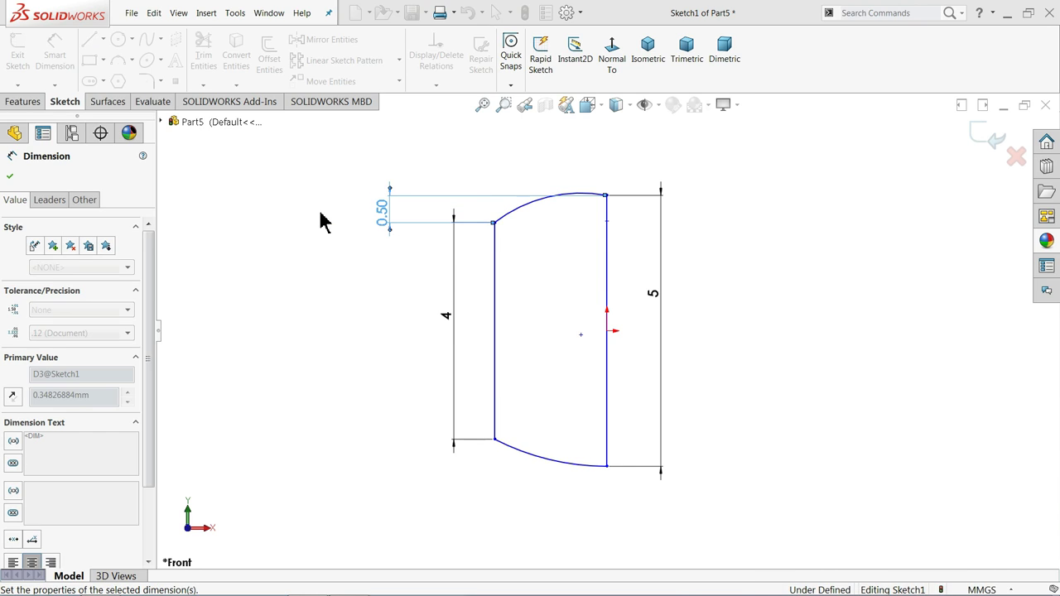
left_click(496, 348)
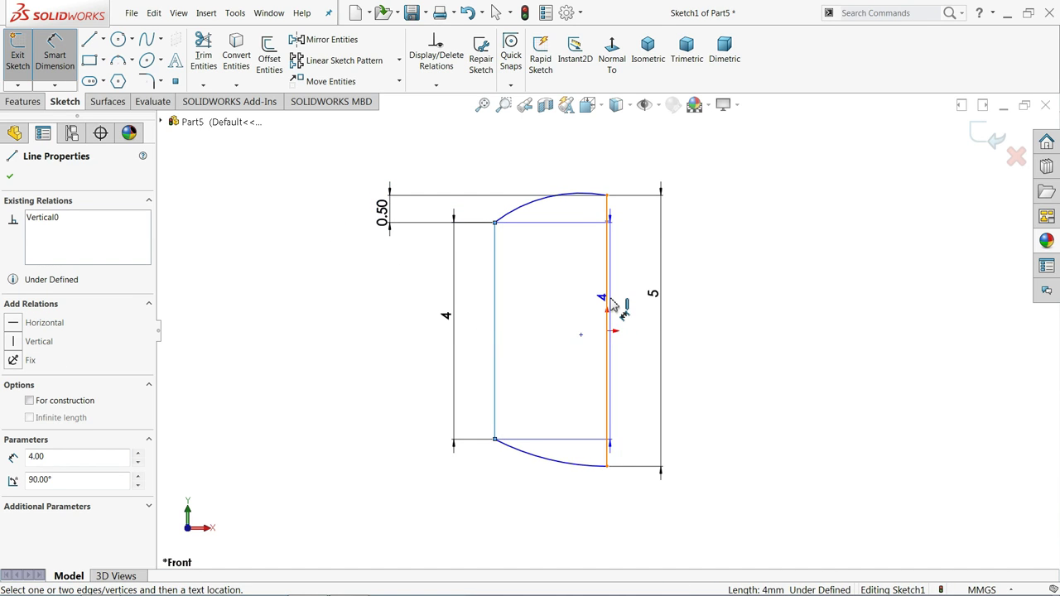
left_click(609, 306)
left_click(556, 161)
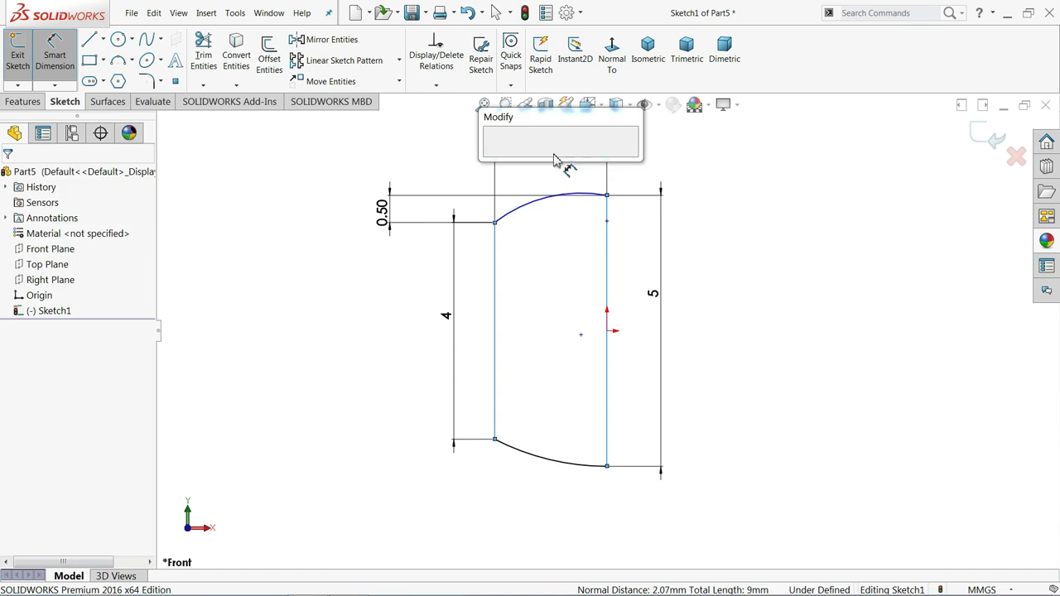
type("2")
left_click(494, 155)
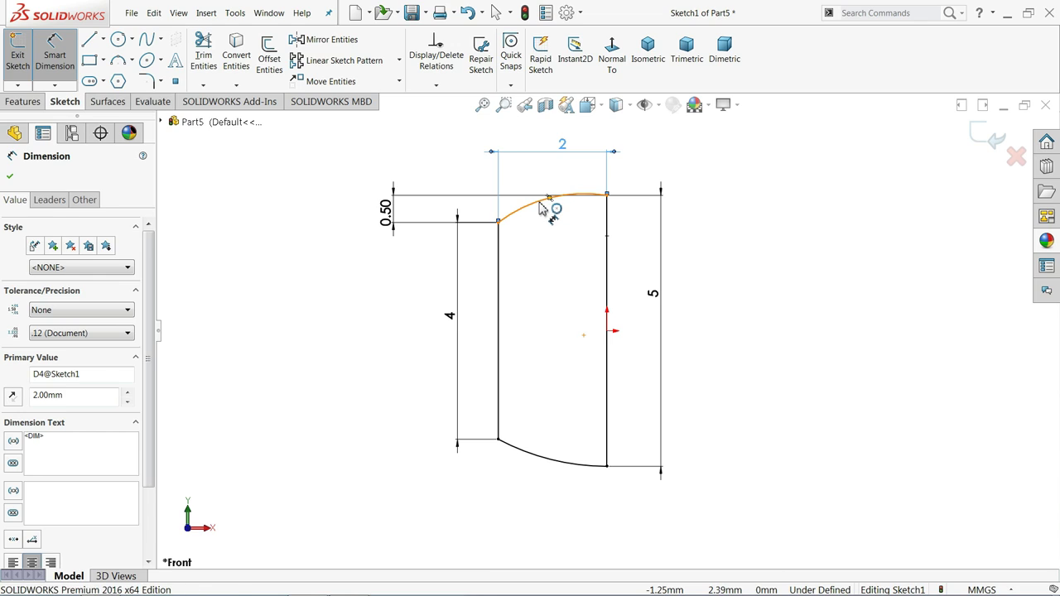
Step: Give the top arc radius 4.25 and add a driven R4.25 dimension on the bottom arc
left_click(540, 207)
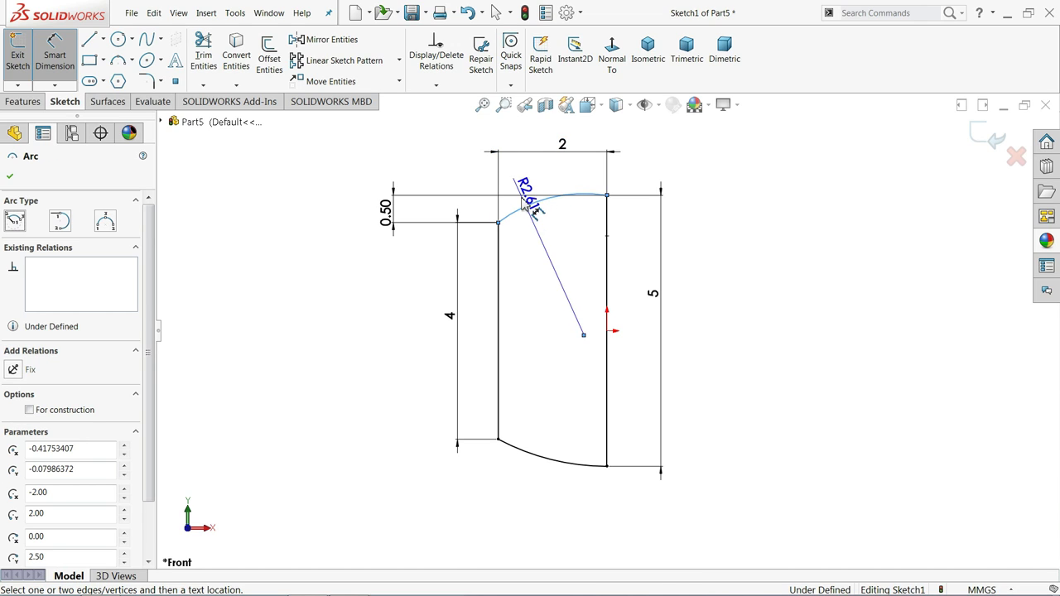
left_click(460, 143)
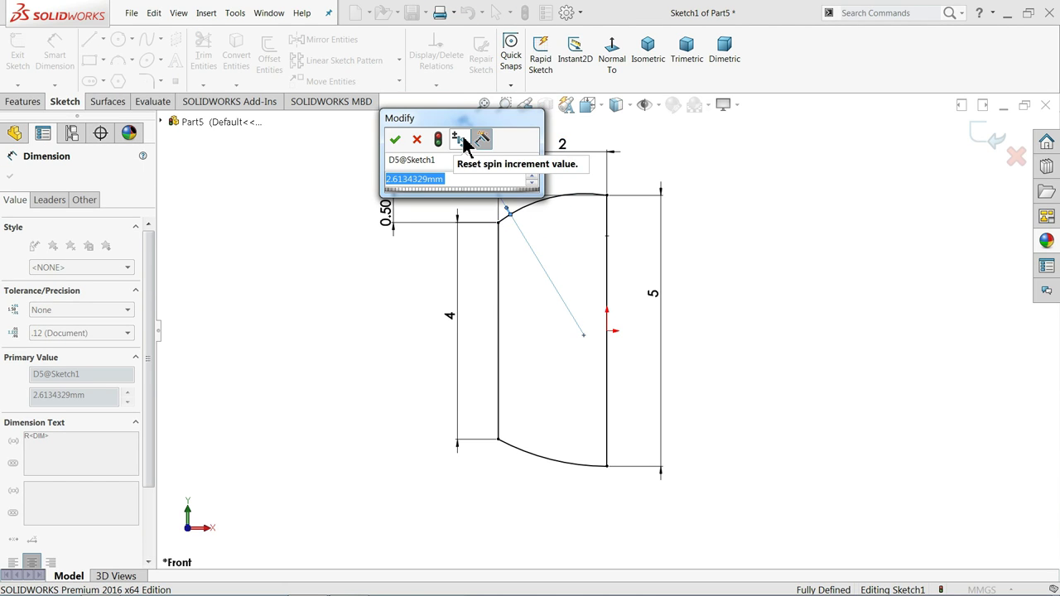
type("4.25")
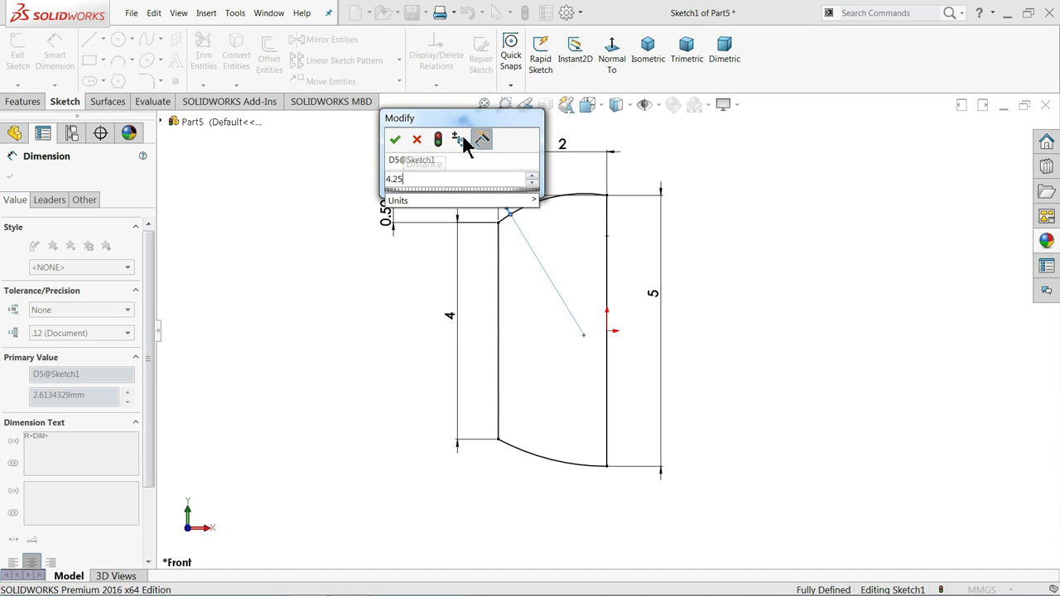
key("Return")
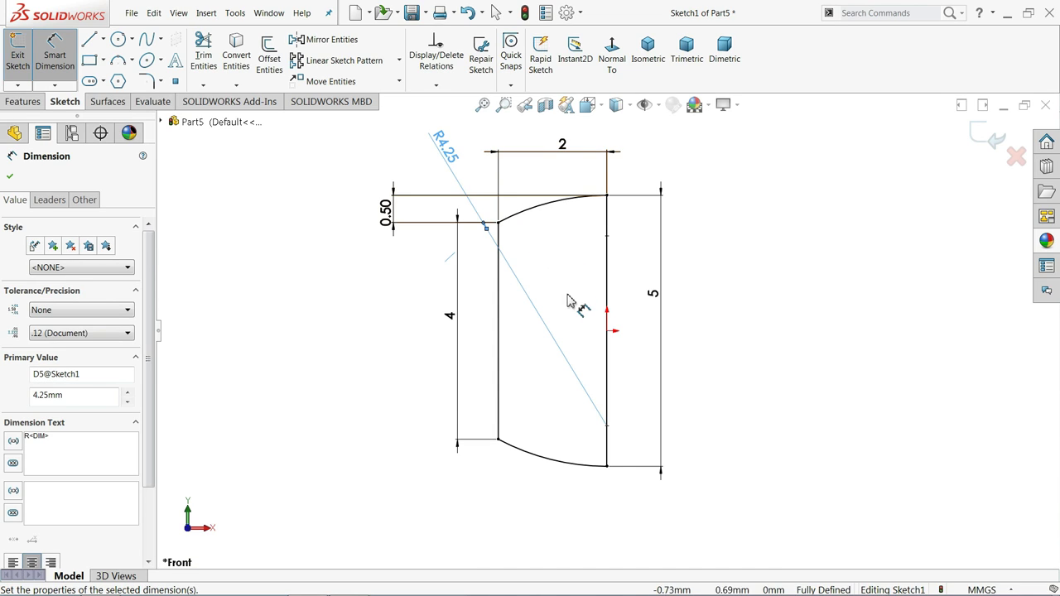
left_click(545, 464)
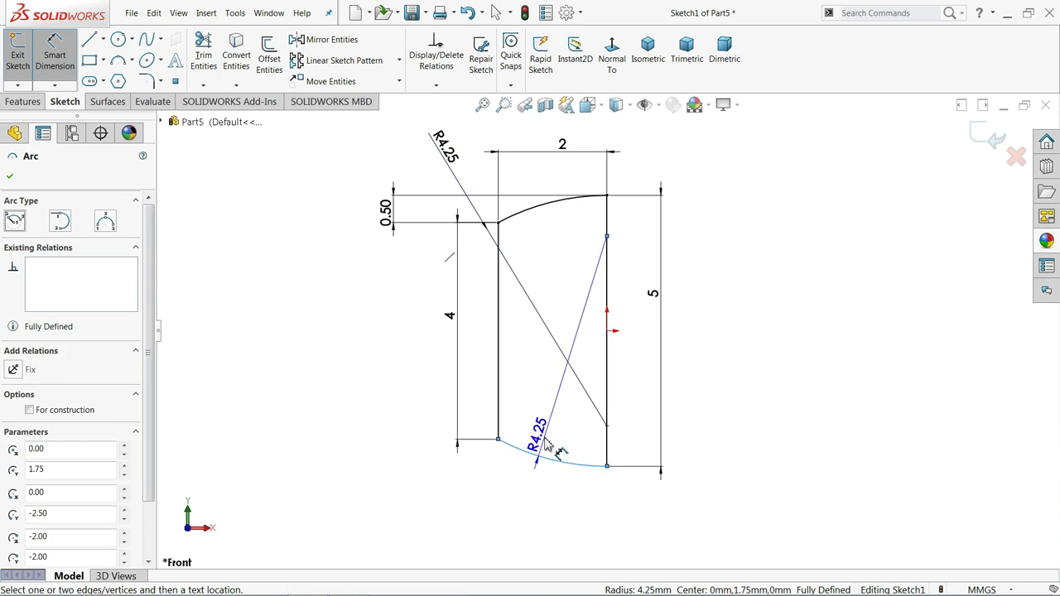
left_click(518, 485)
left_click(626, 308)
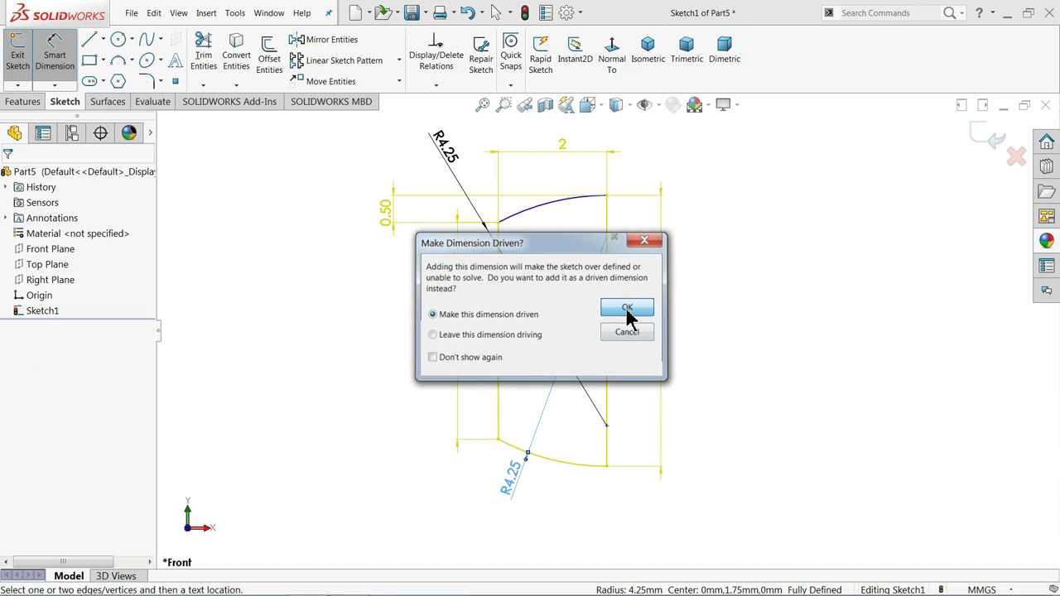
left_click(9, 178)
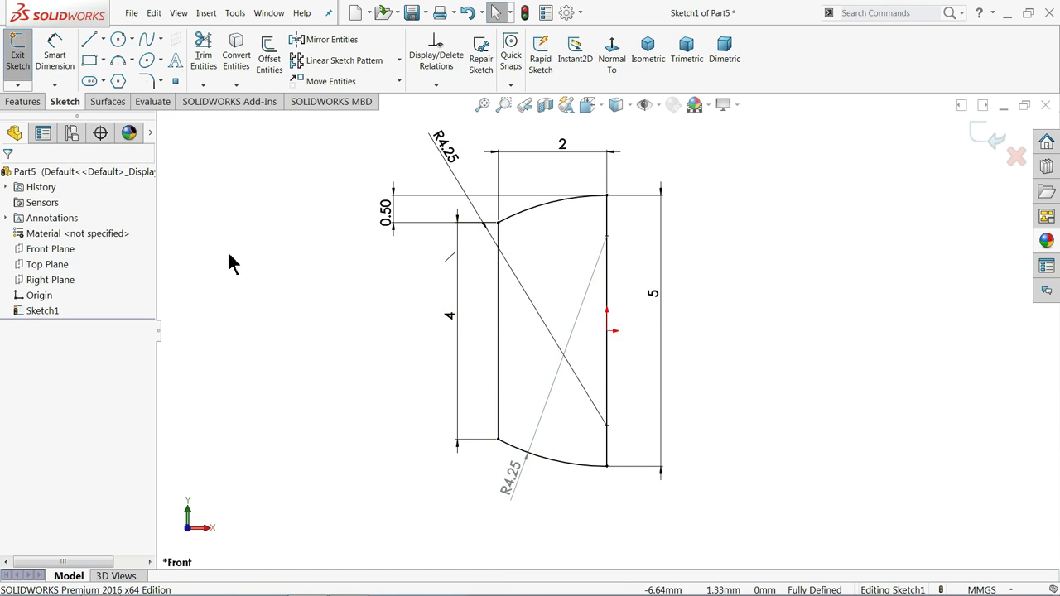
Step: Revolve Sketch1 a full 360° about its right line into a solid domed cylinder
left_click(23, 101)
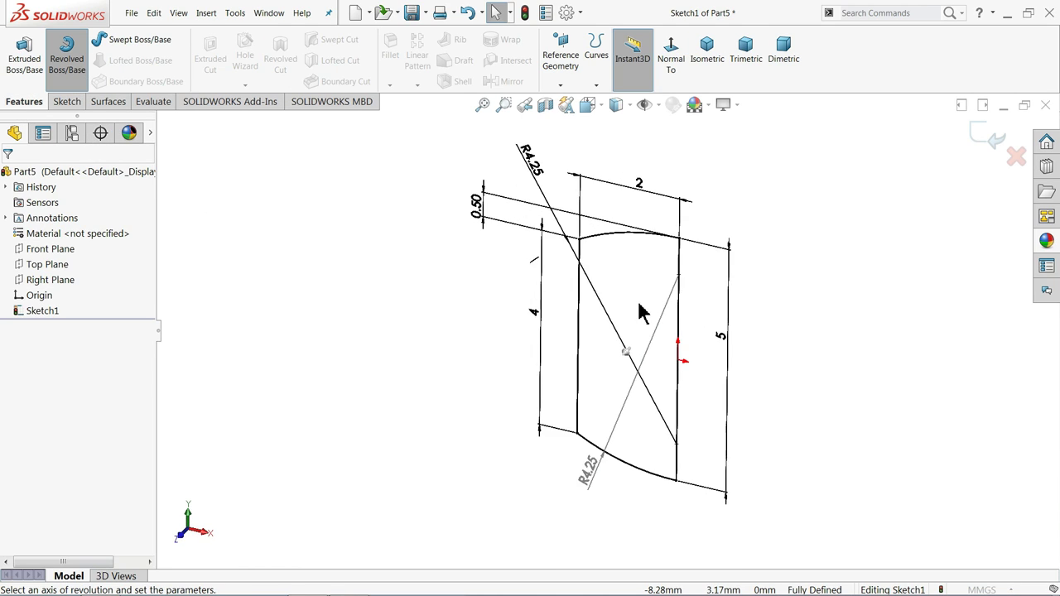
left_click(686, 294)
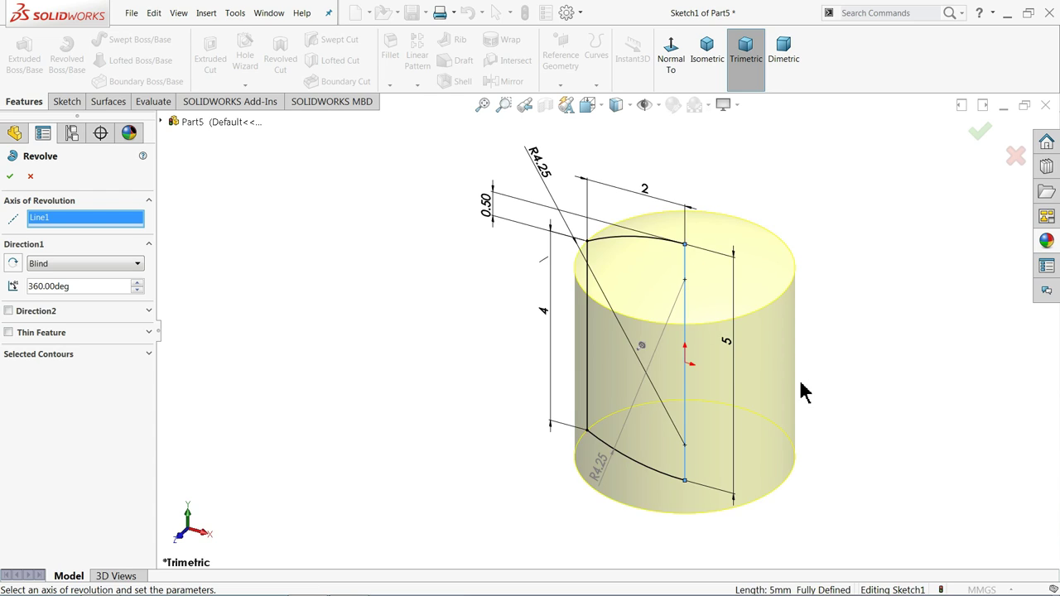
scroll(800, 391, "down", 2)
left_click(9, 175)
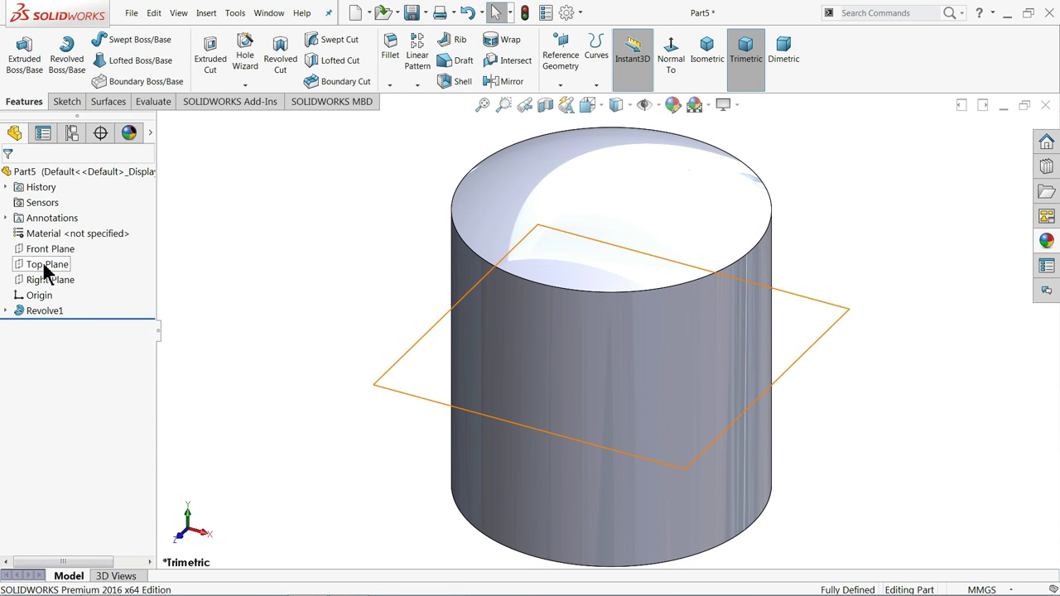
left_click(47, 264)
mouse_move(279, 213)
middle_mouse_down()
mouse_move(281, 236)
mouse_move(248, 243)
middle_mouse_up()
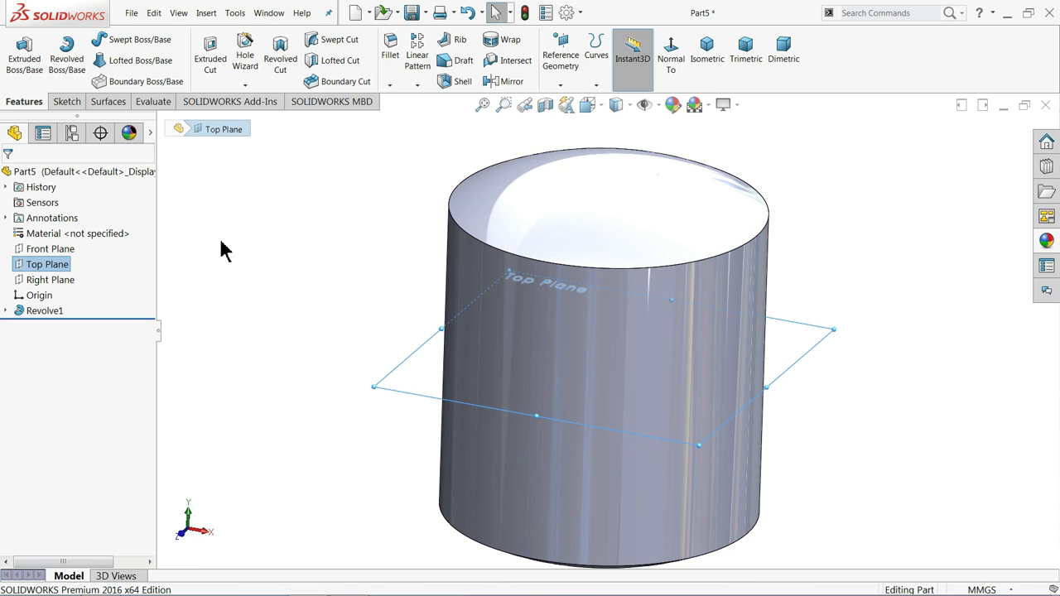
Step: Start a Top Plane sketch viewed normal and draw a corner rectangle across the circle's top
left_click(67, 101)
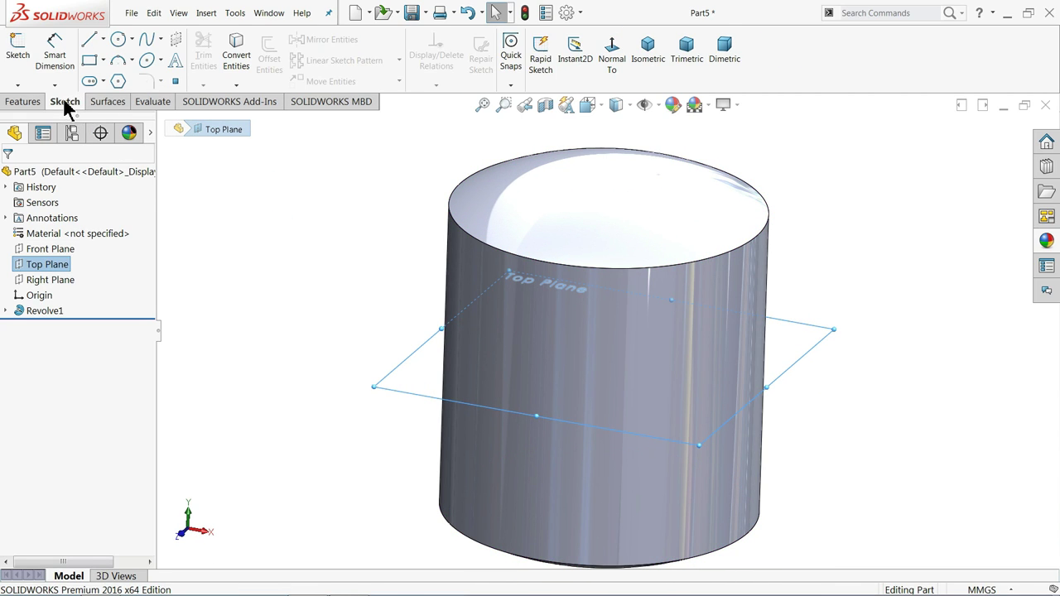
left_click(18, 57)
left_click(613, 57)
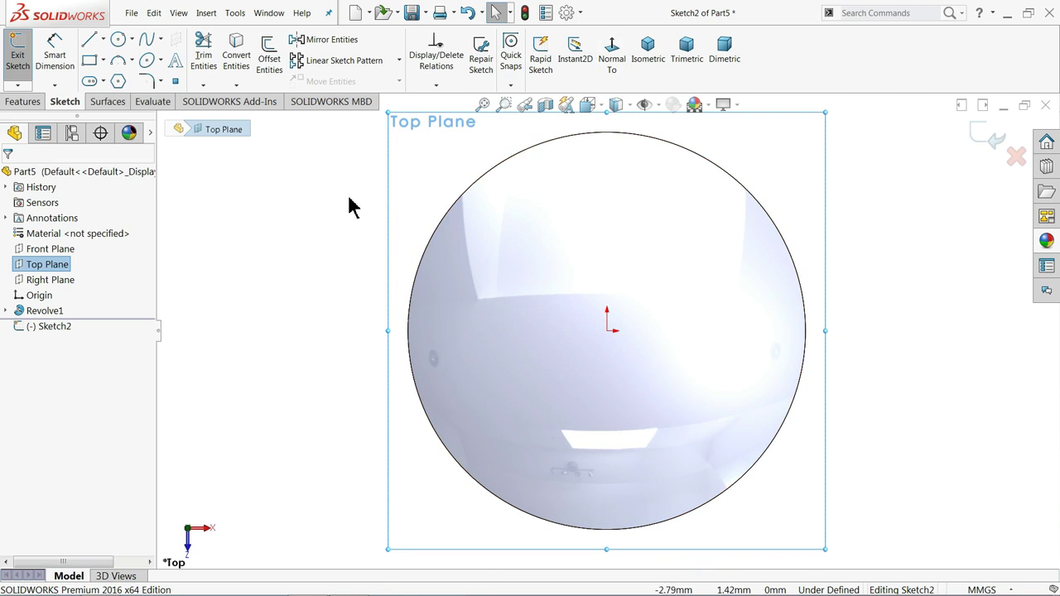
left_click(89, 62)
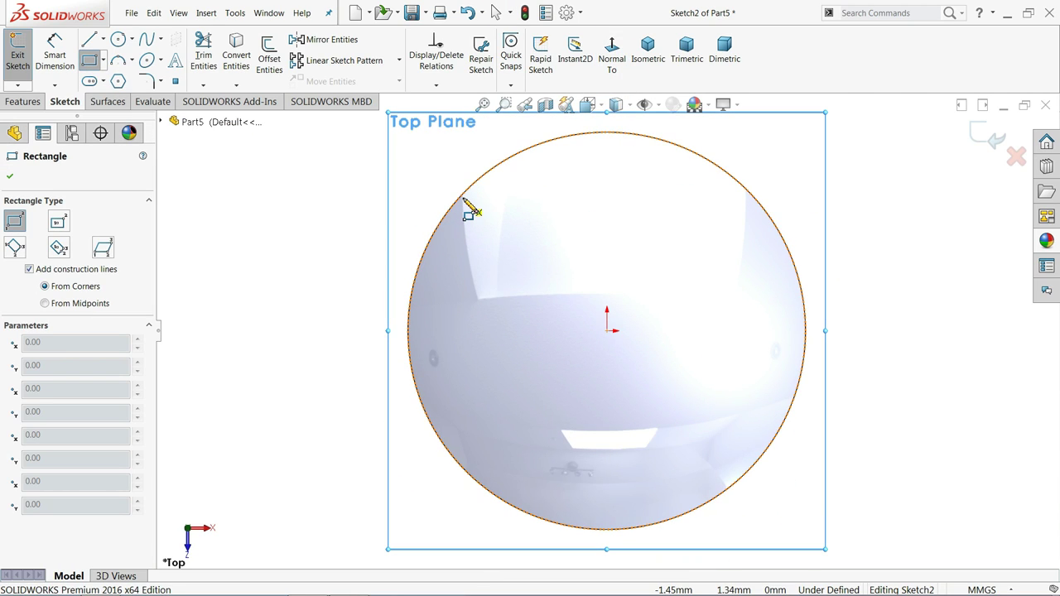
left_click(462, 196)
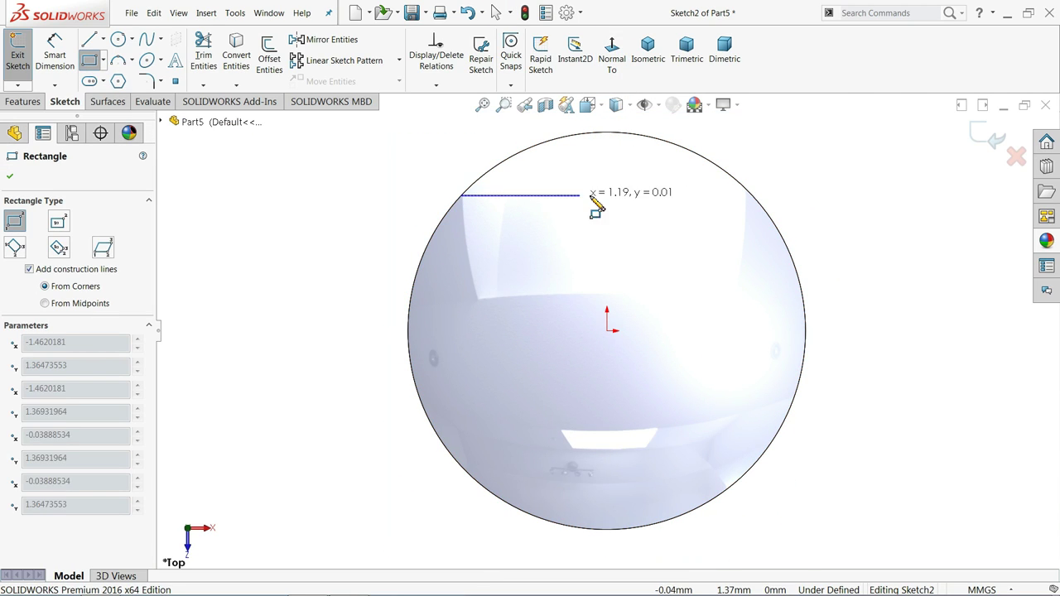
left_click(752, 195)
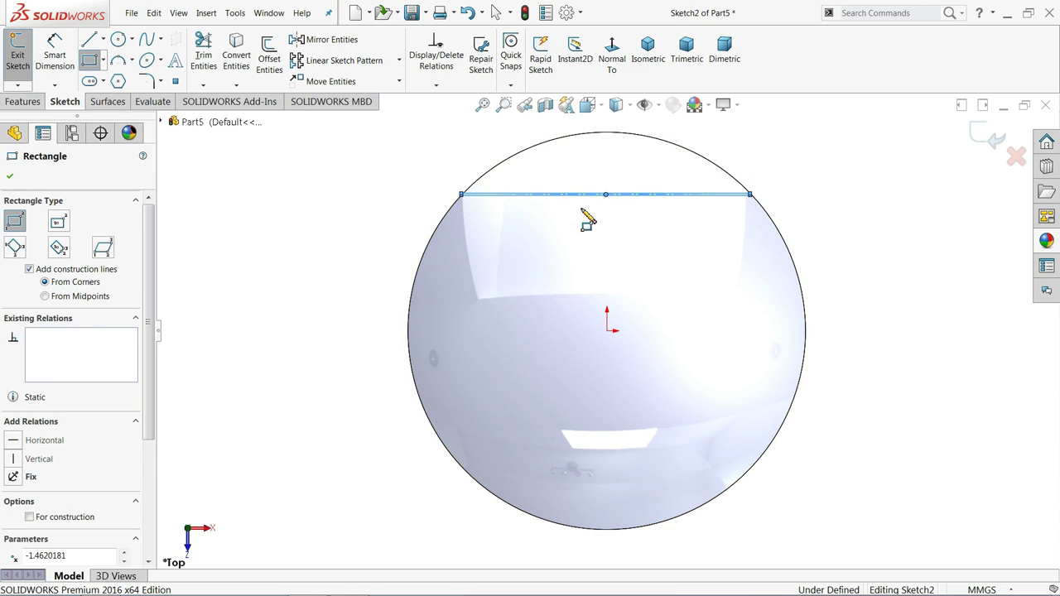
left_click(10, 181)
Step: Drag the rectangle's corners to reshape it, then delete the misshapen rectangle
scroll(613, 225, "down", 3)
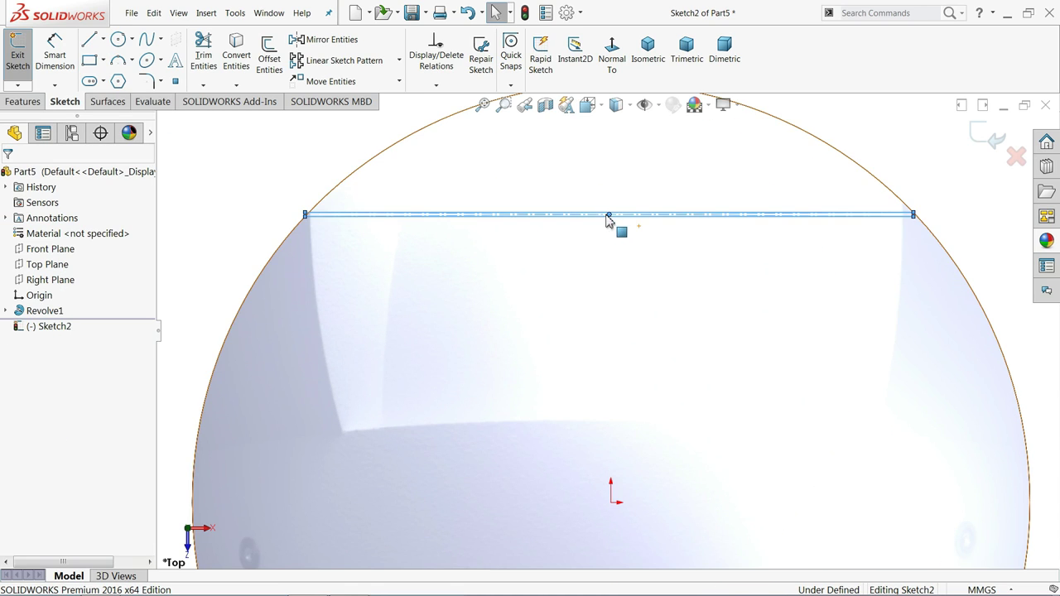
scroll(615, 241, "down", 3)
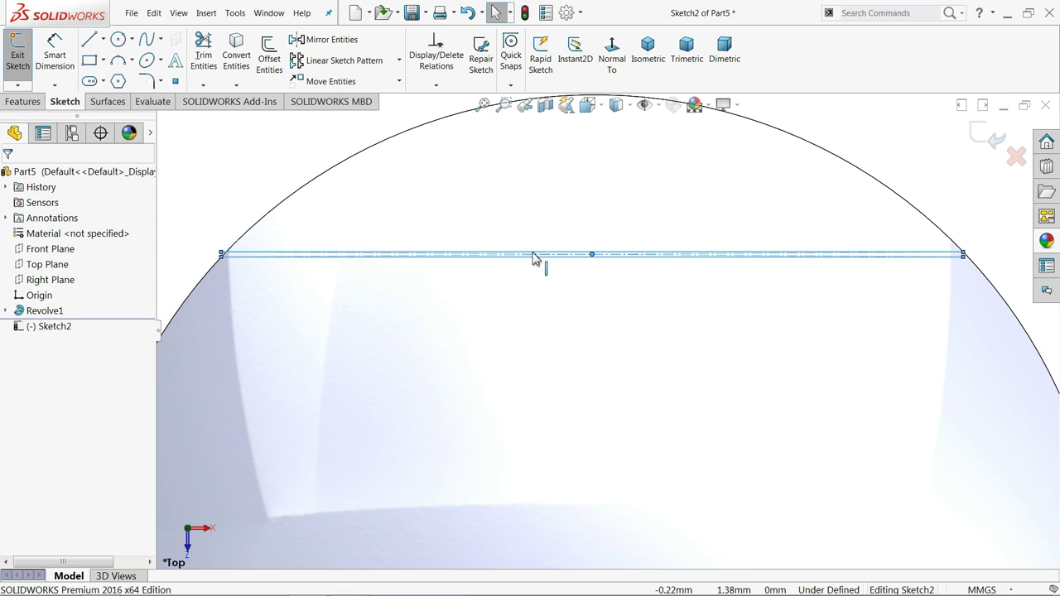
scroll(216, 256, "down", 5)
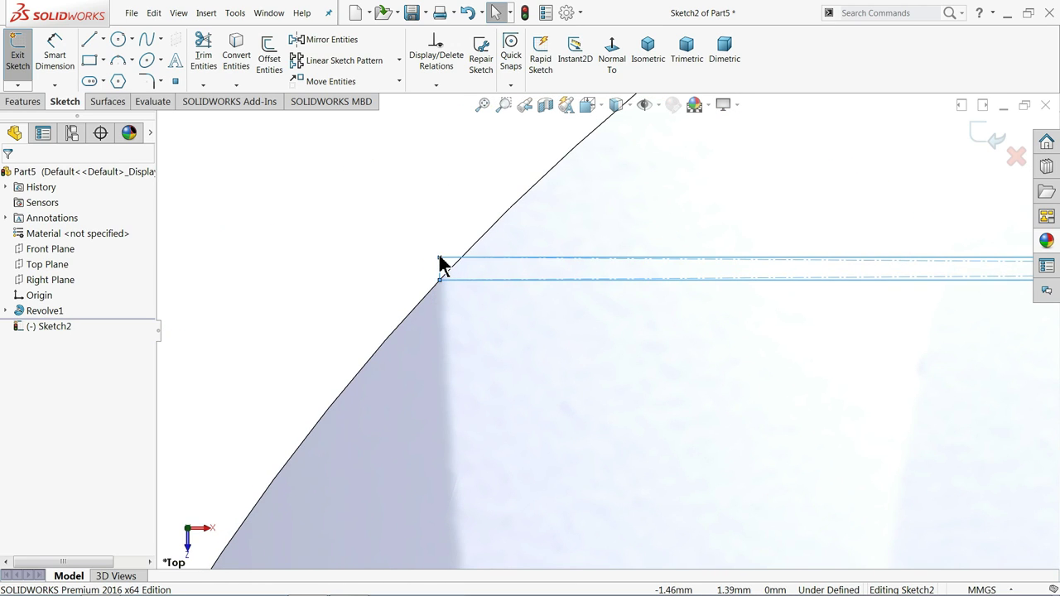
left_click(425, 267)
left_click(443, 264)
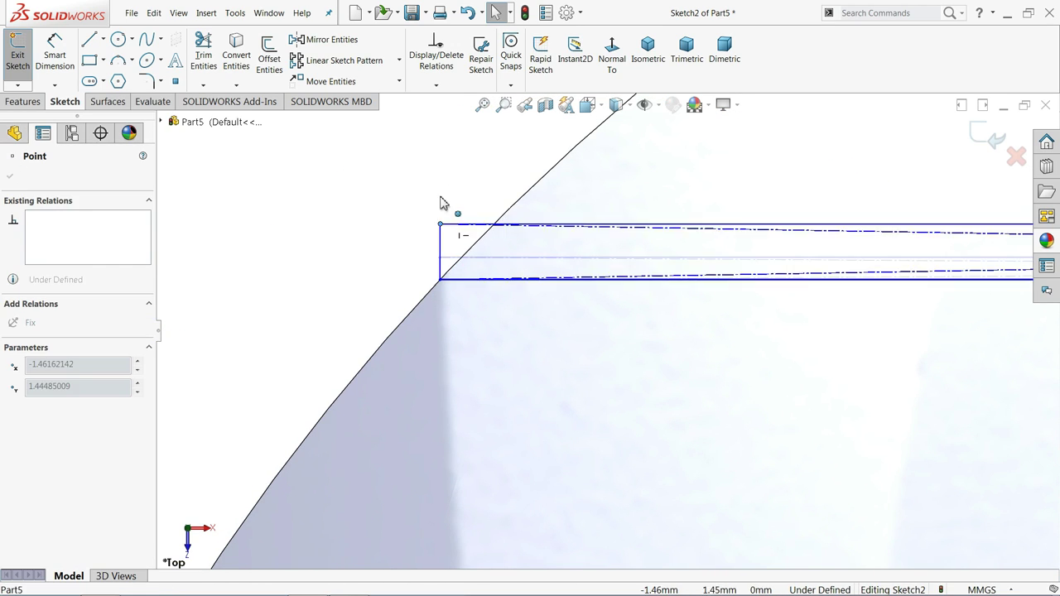
scroll(441, 278, "down", 5)
scroll(417, 232, "up", 3)
scroll(501, 266, "up", 5)
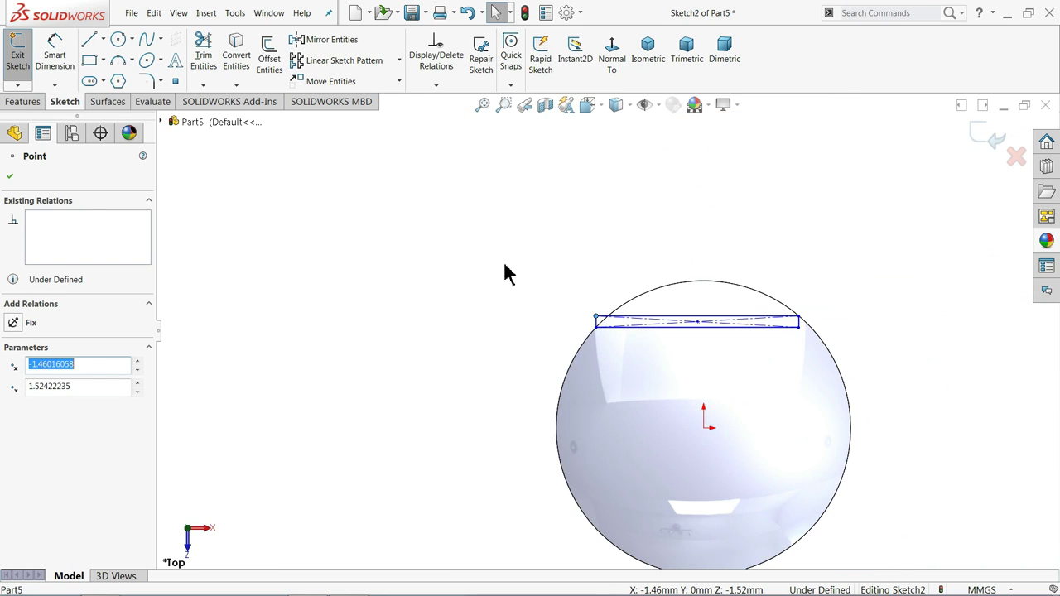
scroll(762, 348, "down", 3)
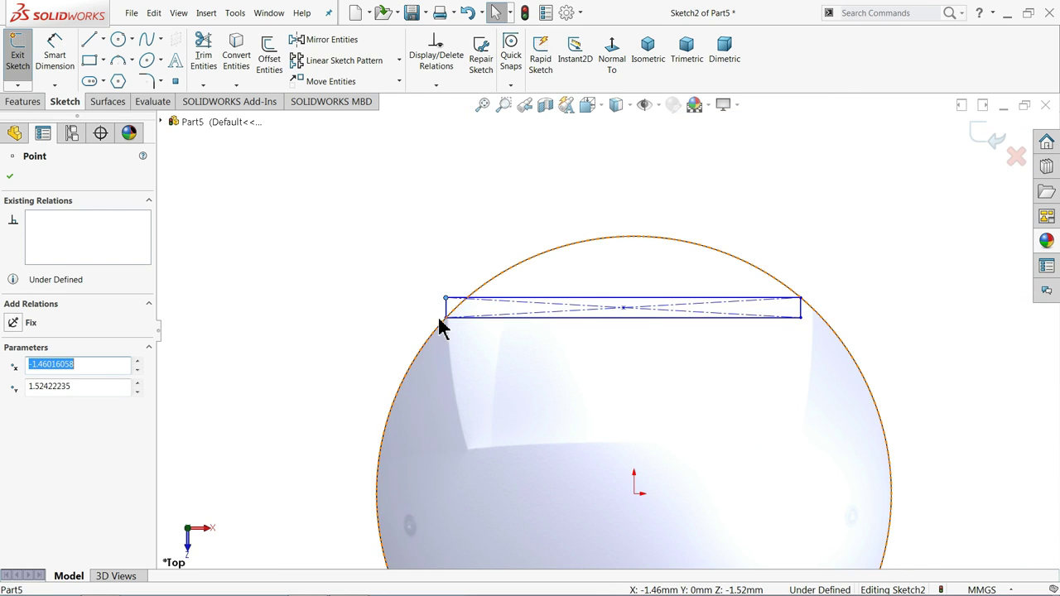
left_click_drag(448, 306, 468, 218)
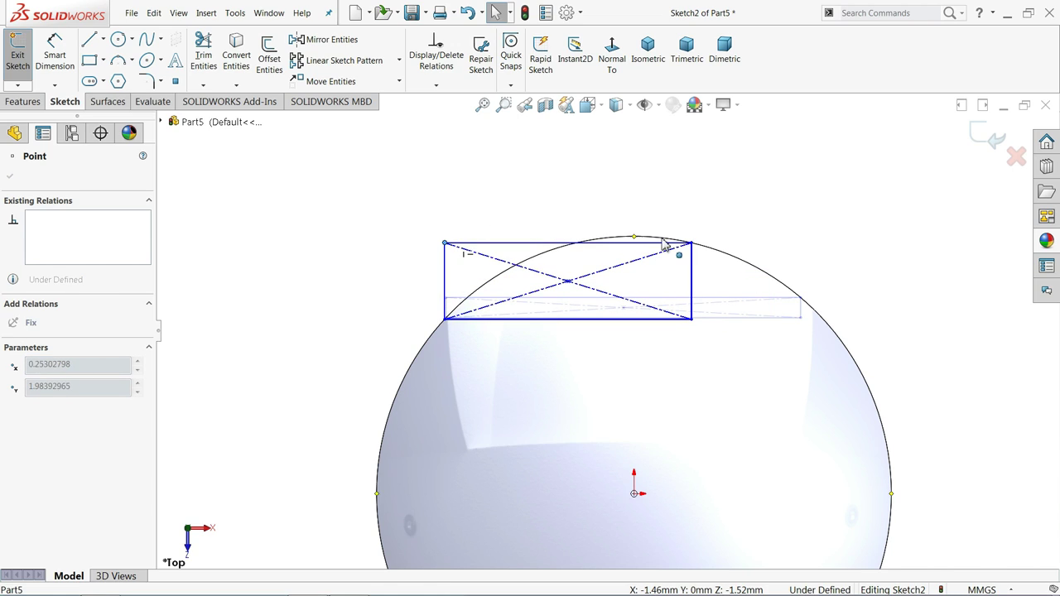
mouse_move(629, 239)
left_mouse_down()
mouse_move(676, 281)
mouse_move(628, 280)
left_mouse_up()
mouse_move(838, 194)
left_mouse_down()
mouse_move(685, 308)
mouse_move(563, 331)
left_mouse_up()
key("Delete")
Step: Redraw the rectangle from the circle's edge past its top, making its lower-right corner coincident with the edge
left_click(89, 62)
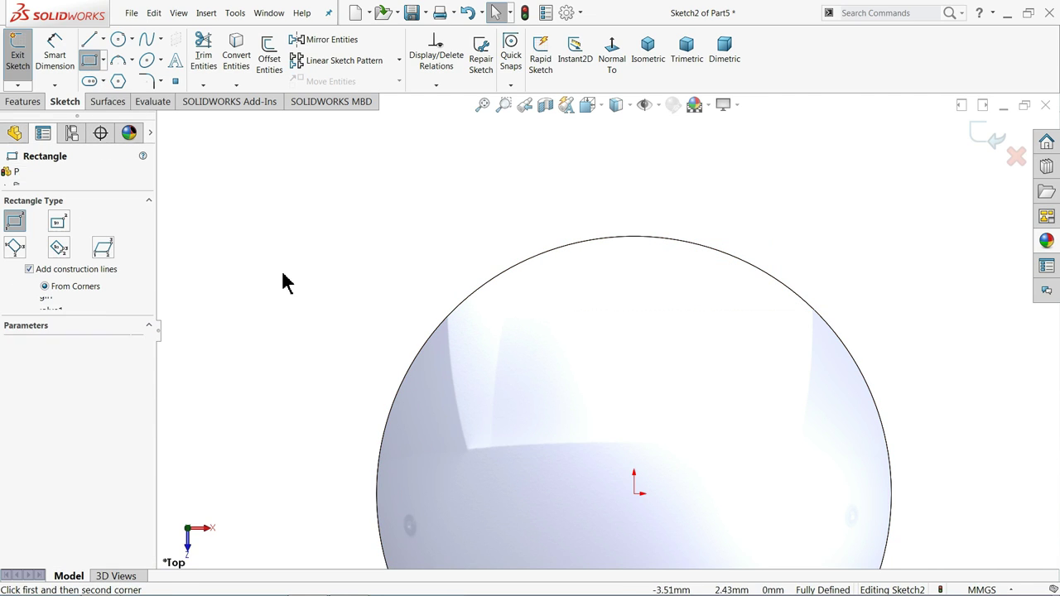
mouse_move(434, 340)
left_mouse_down()
mouse_move(826, 230)
mouse_move(822, 147)
left_mouse_up()
right_click(846, 193)
left_click(883, 199)
scroll(835, 362, "down", 1)
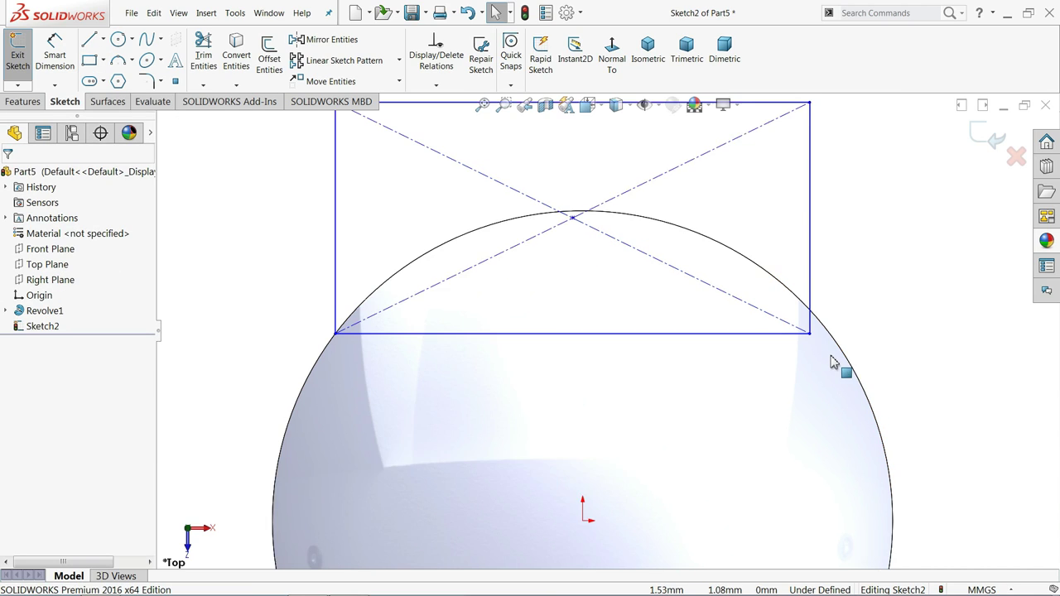
scroll(820, 354, "down", 2)
left_click(795, 329)
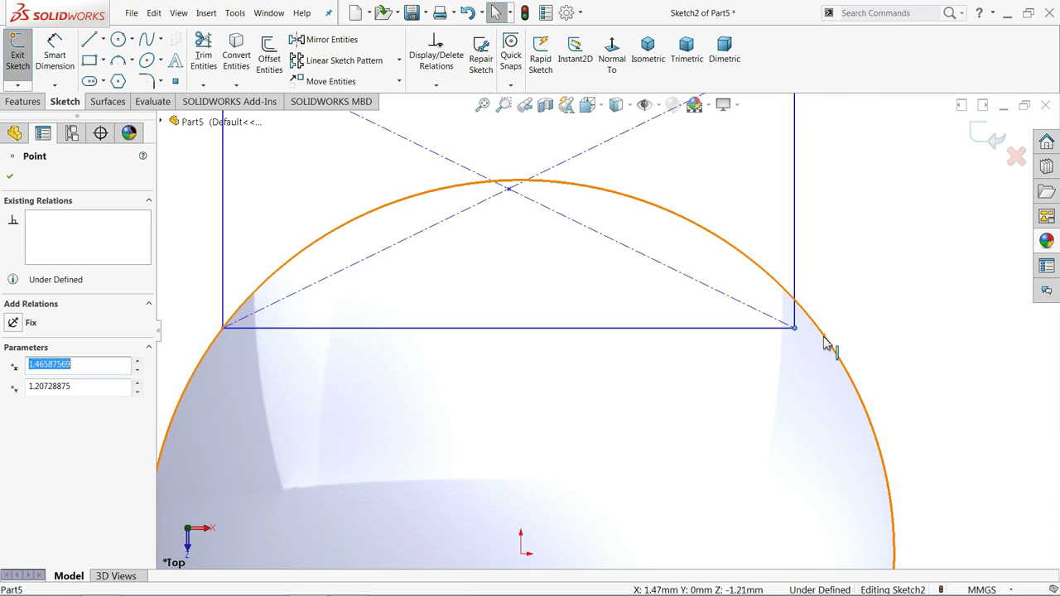
left_click(826, 346, "ctrl")
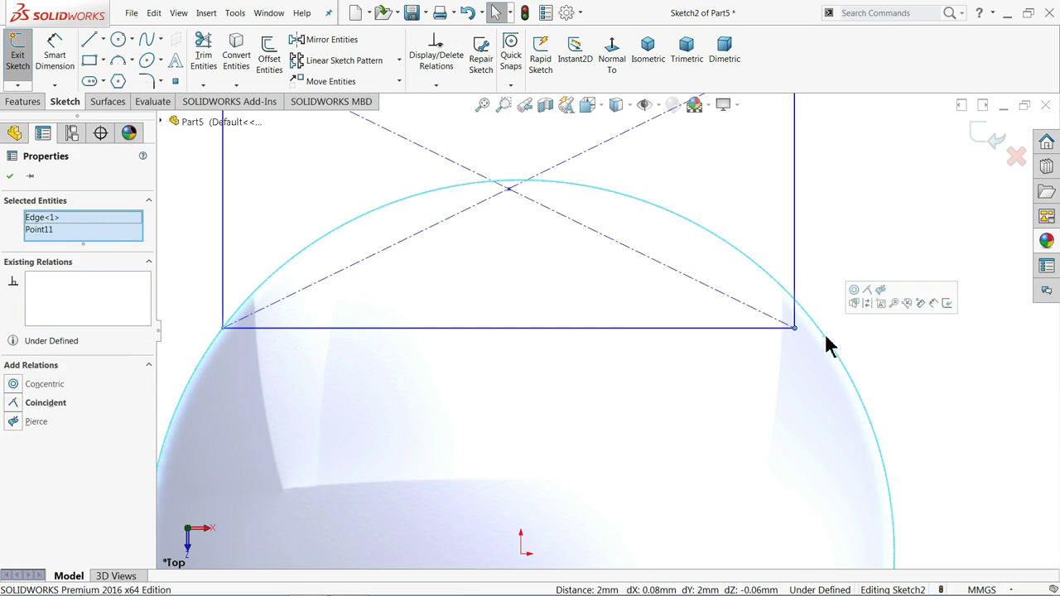
left_click(867, 293)
left_click(859, 241)
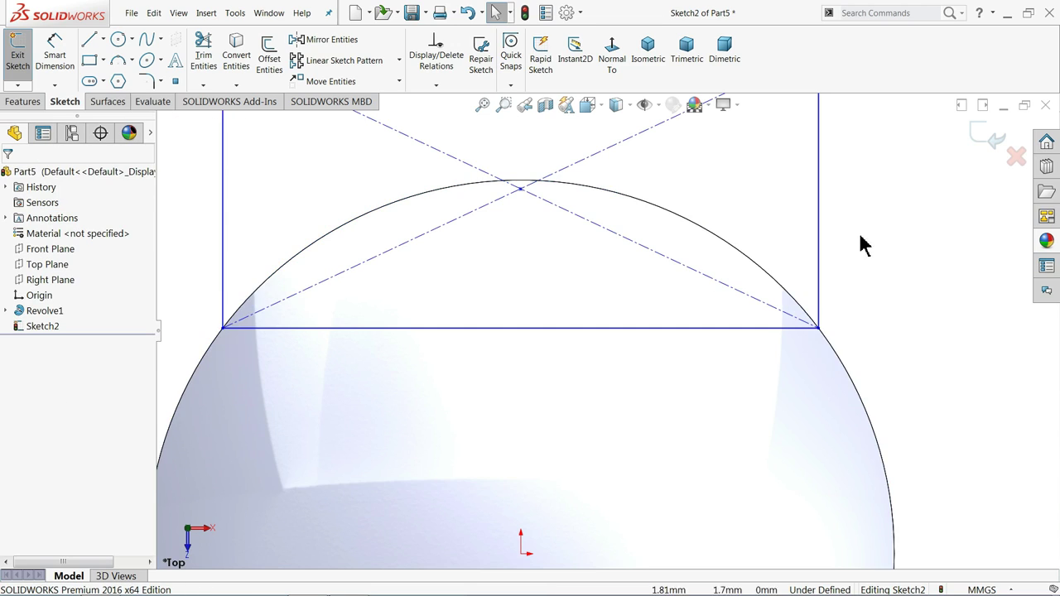
Step: Reposition the rectangle's top edge
scroll(580, 298, "up", 5)
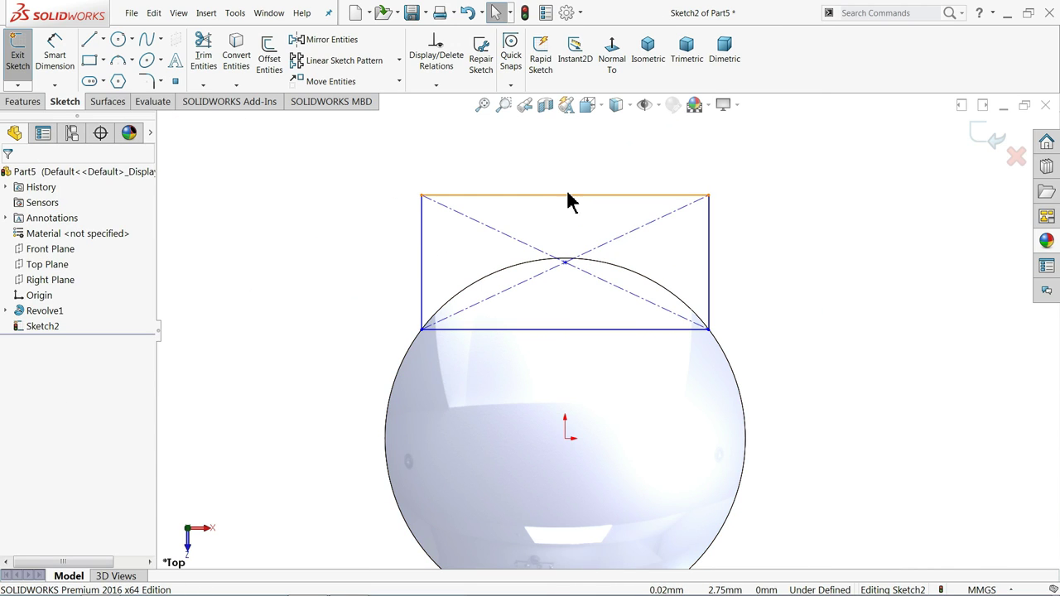
mouse_move(569, 202)
left_mouse_down()
mouse_move(580, 188)
mouse_move(579, 218)
left_mouse_up()
scroll(568, 221, "up", 3)
scroll(643, 433, "down", 1)
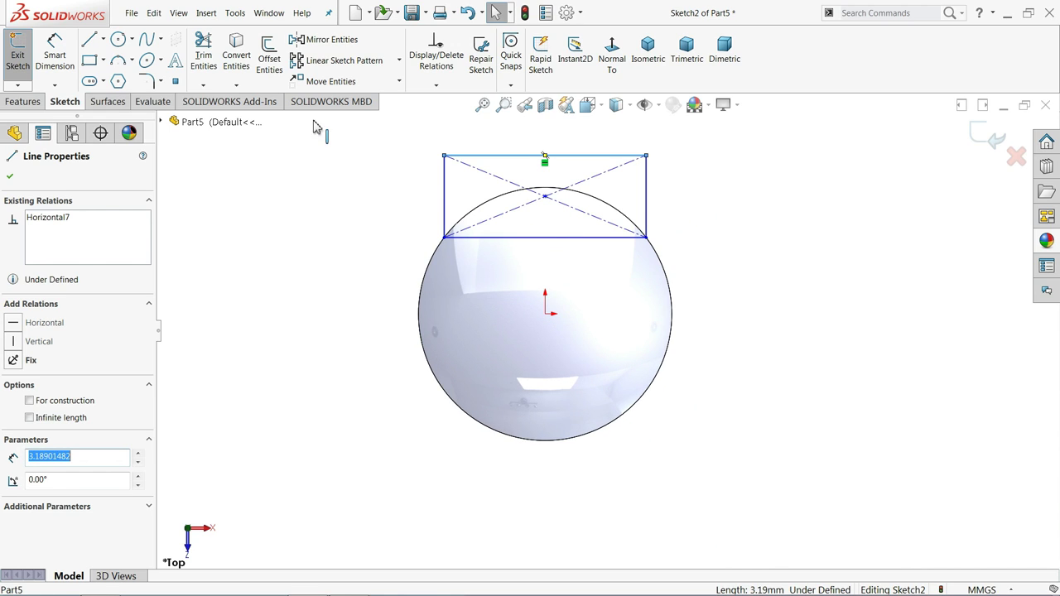
Step: Draw a horizontal centreline from the origin and mirror the rectangle below the circle about it
left_click(104, 39)
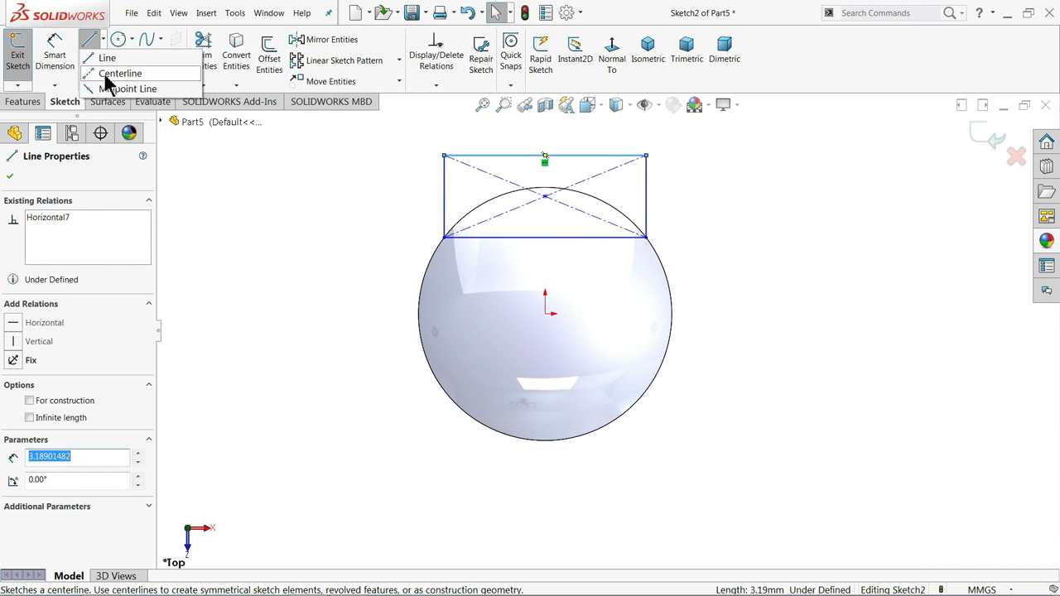
left_click(108, 74)
left_click(545, 313)
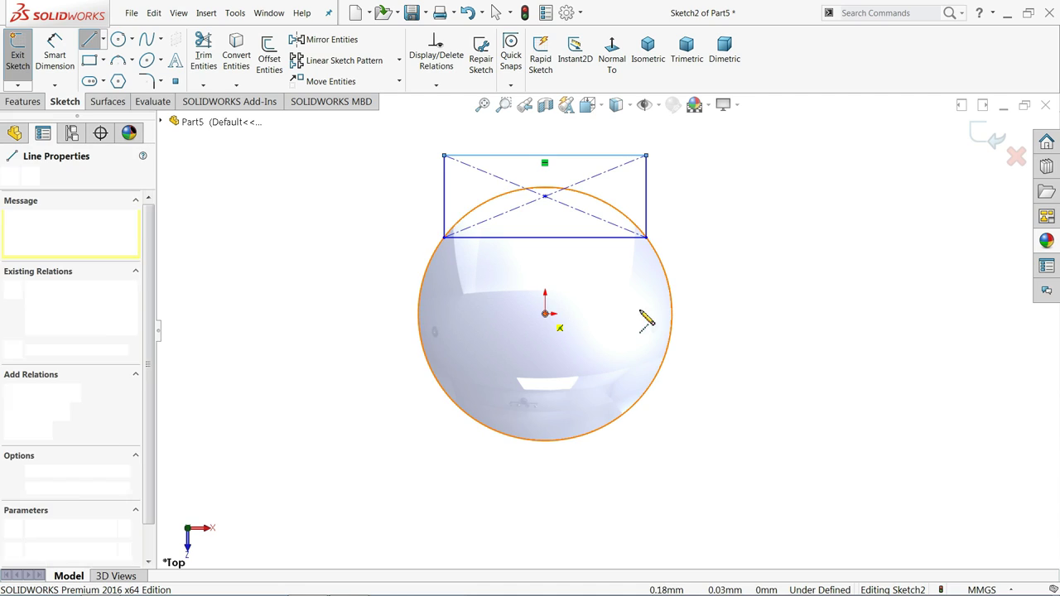
right_click(778, 275)
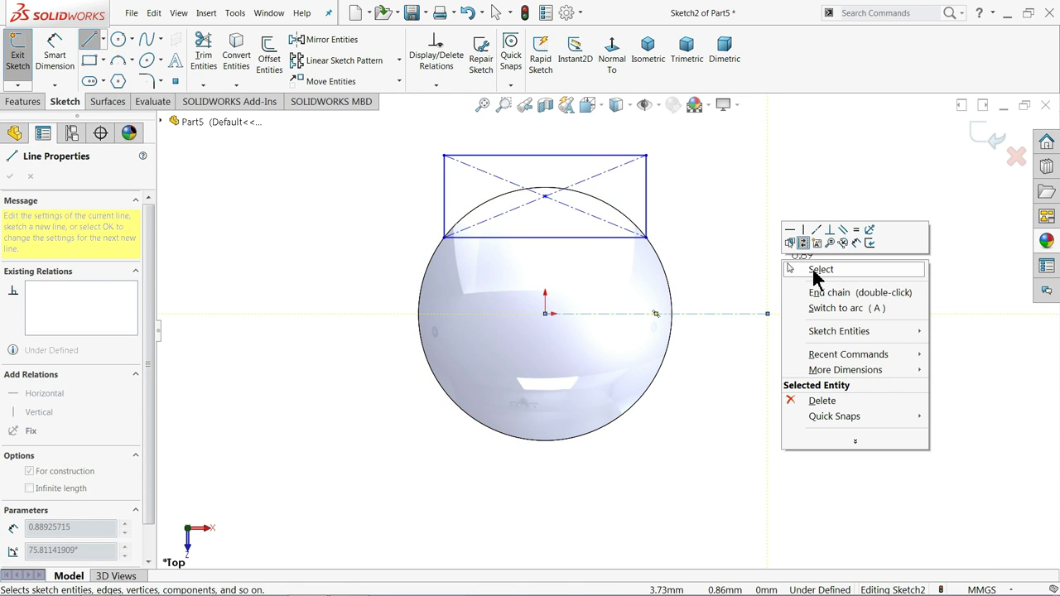
left_click(816, 270)
left_click(348, 40)
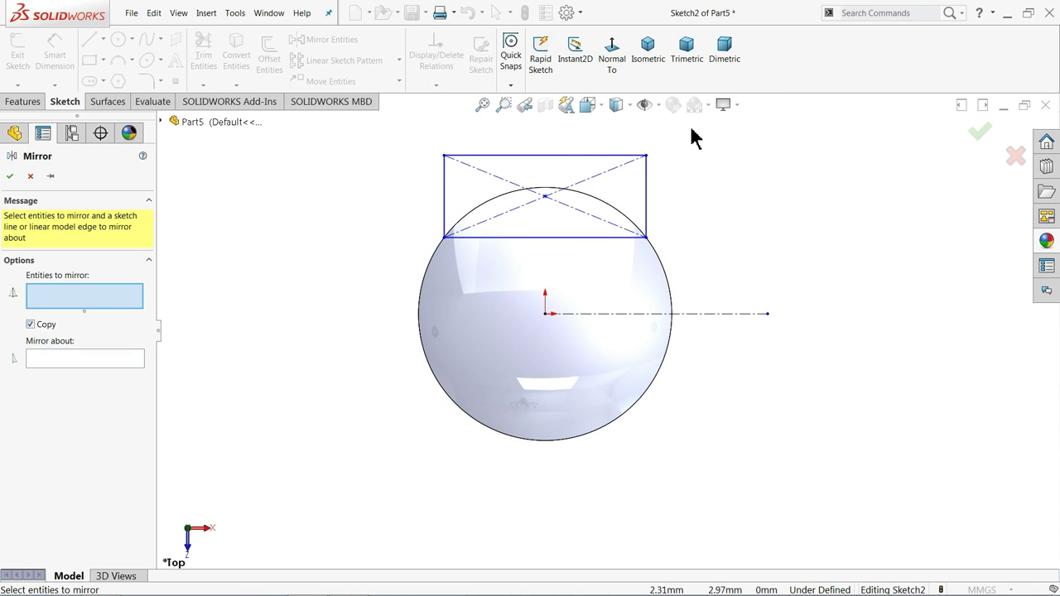
mouse_move(692, 125)
left_mouse_down()
mouse_move(406, 237)
mouse_move(348, 291)
left_mouse_up()
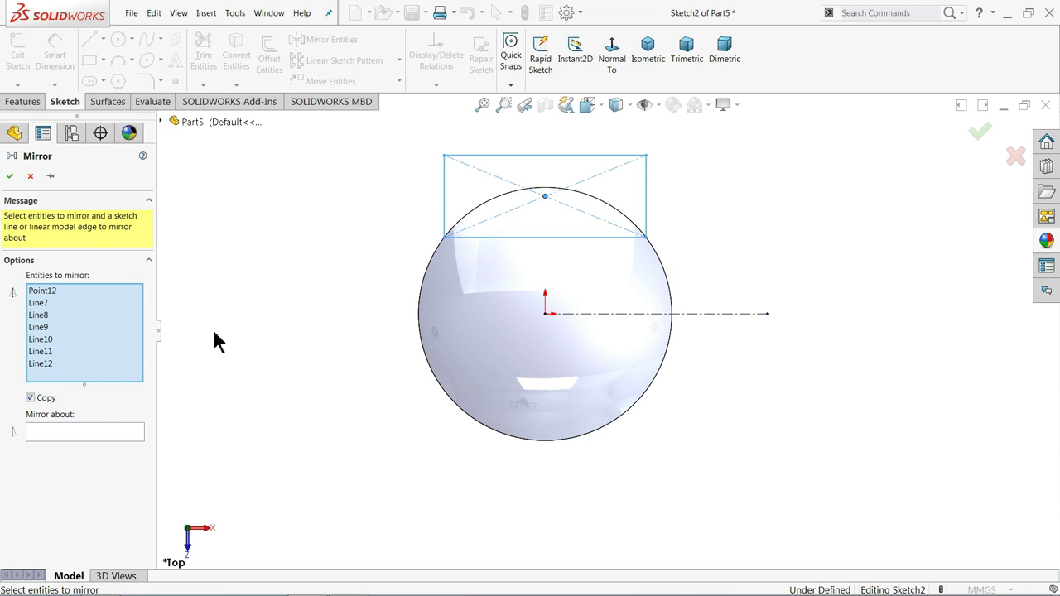
left_click(87, 437)
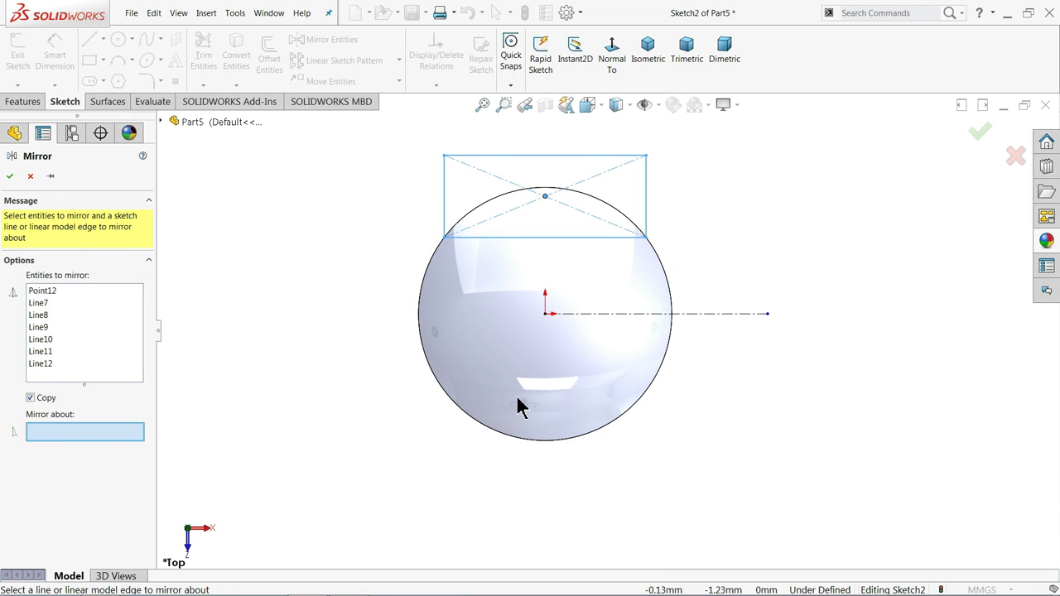
left_click(629, 314)
left_click(10, 176)
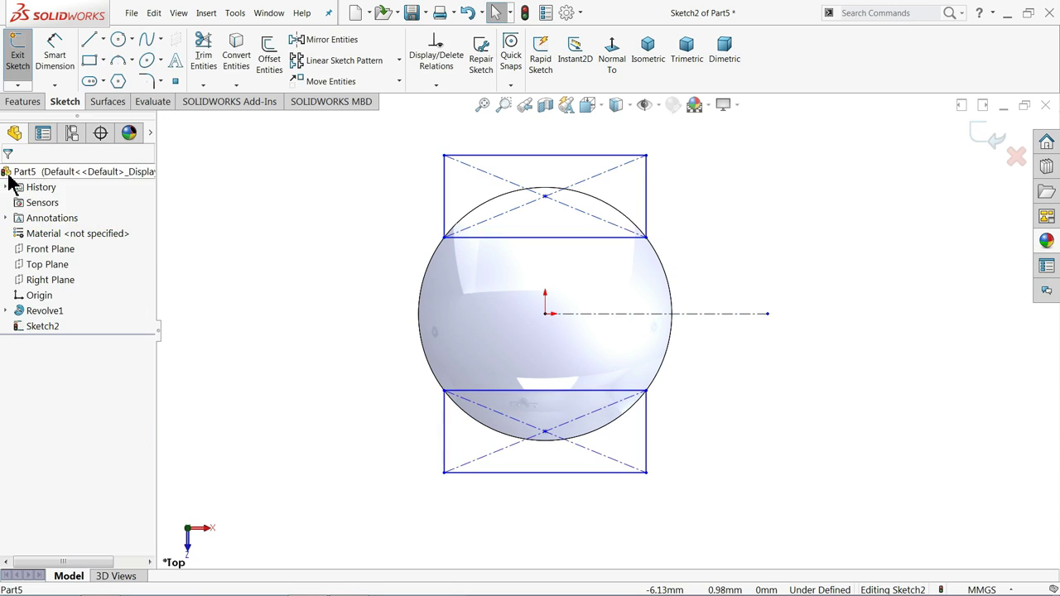
Step: Dimension the rectangle 3 wide and 2 tall
left_click(561, 238)
left_click(553, 275)
type("3")
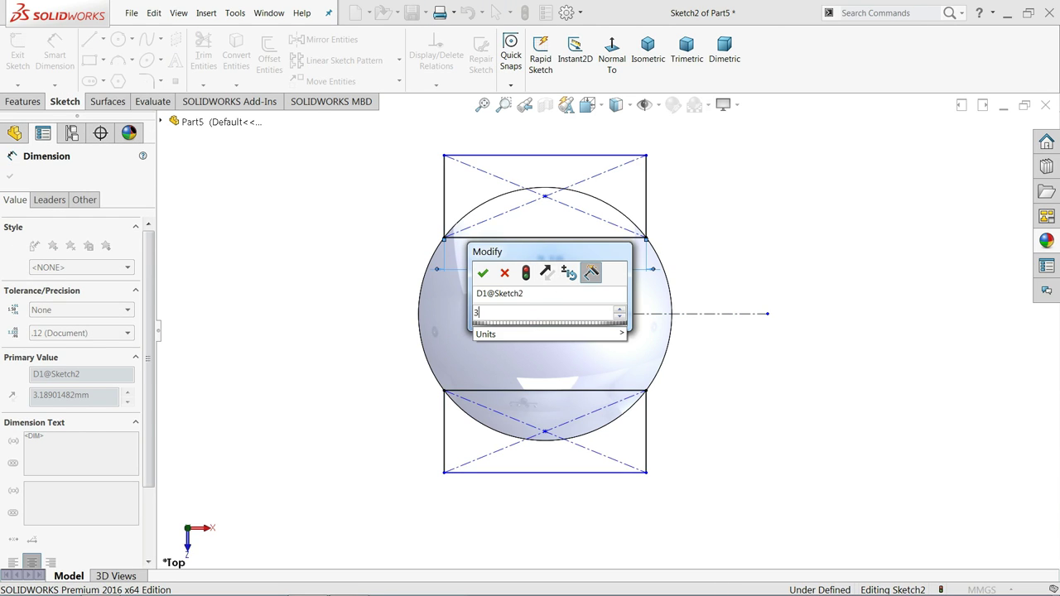
left_click(483, 273)
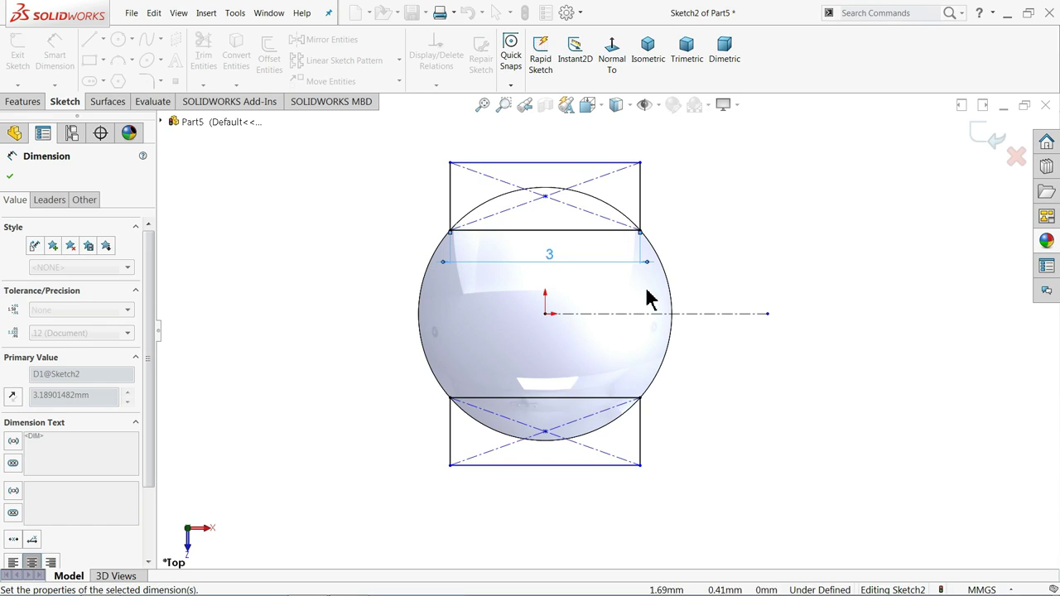
left_click(645, 199)
left_click(730, 203)
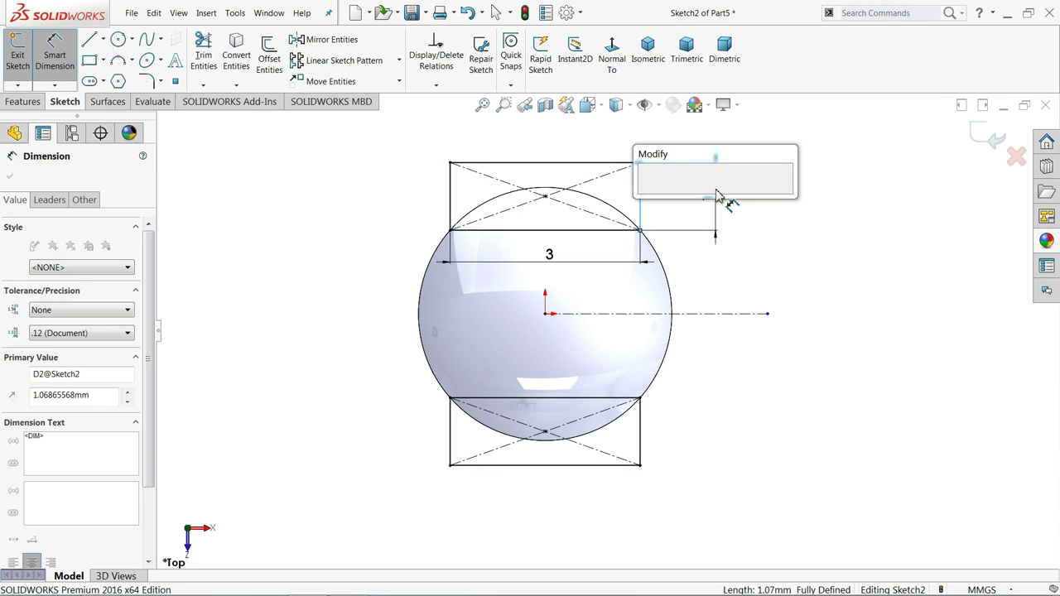
type("2")
key("Return")
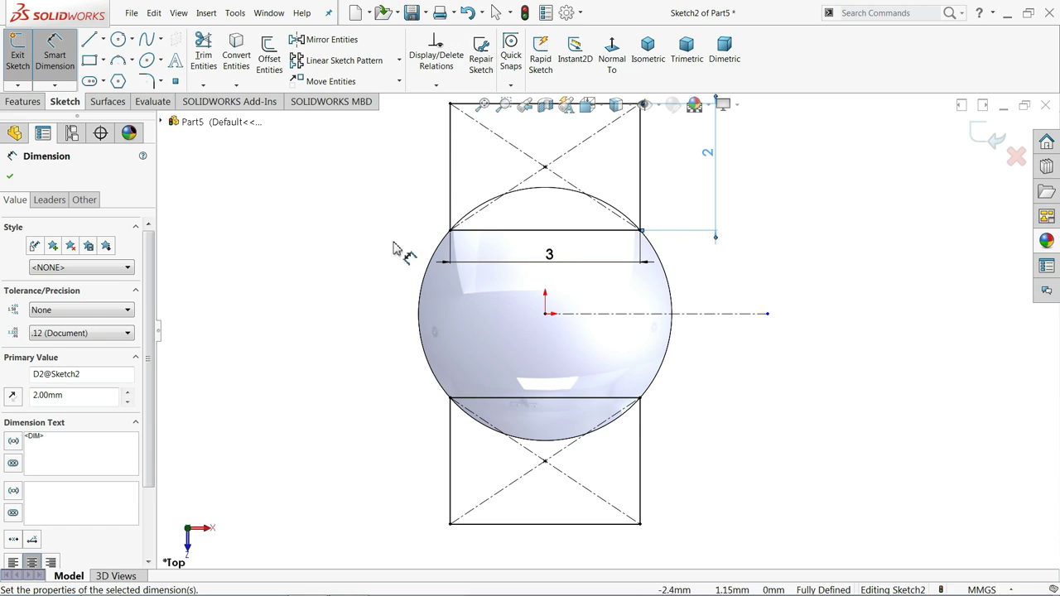
left_click(10, 176)
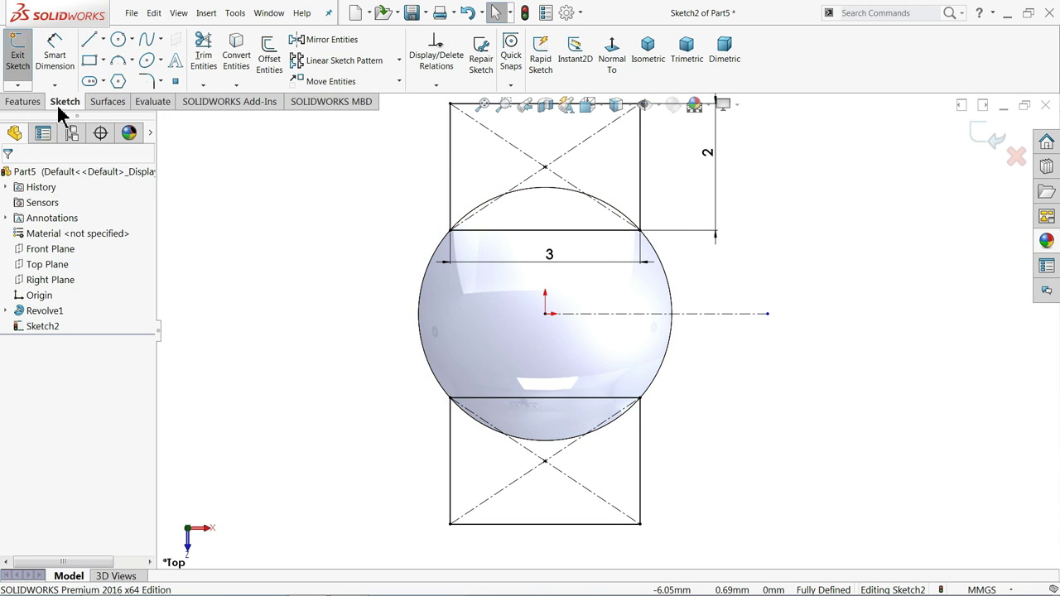
Step: Extruded Cut Sketch2's rectangles Through All - Both, trimming two flat sides off the body
left_click(977, 135)
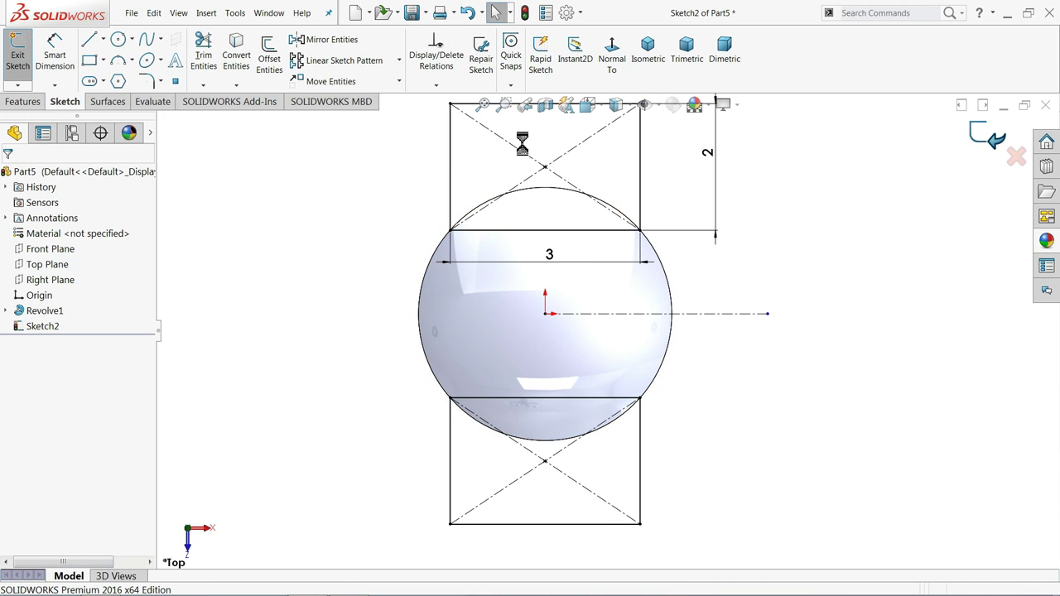
left_click(22, 101)
left_click(210, 57)
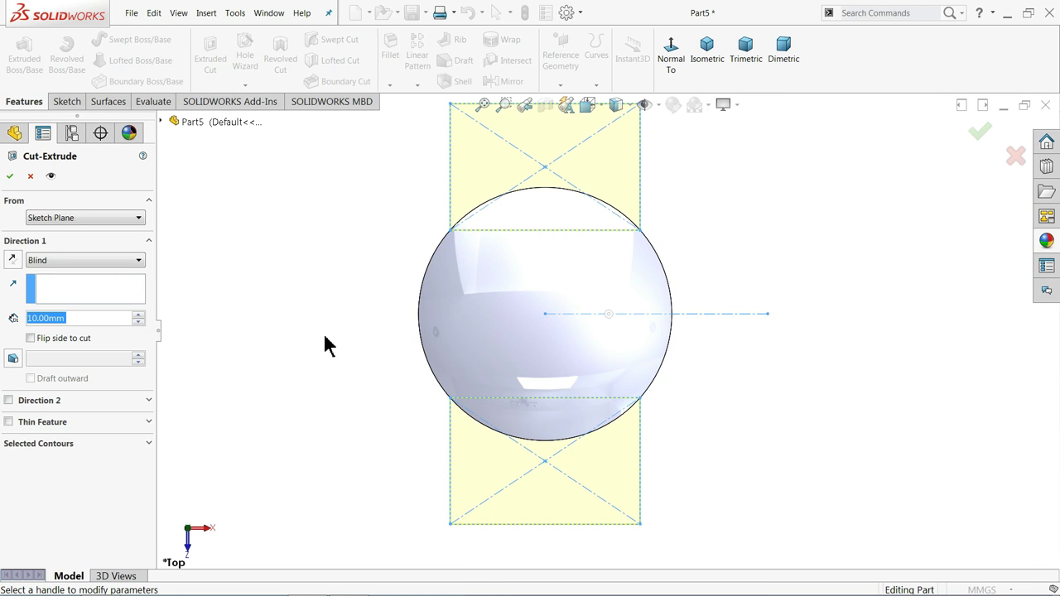
middle_click_drag(325, 312, 296, 230)
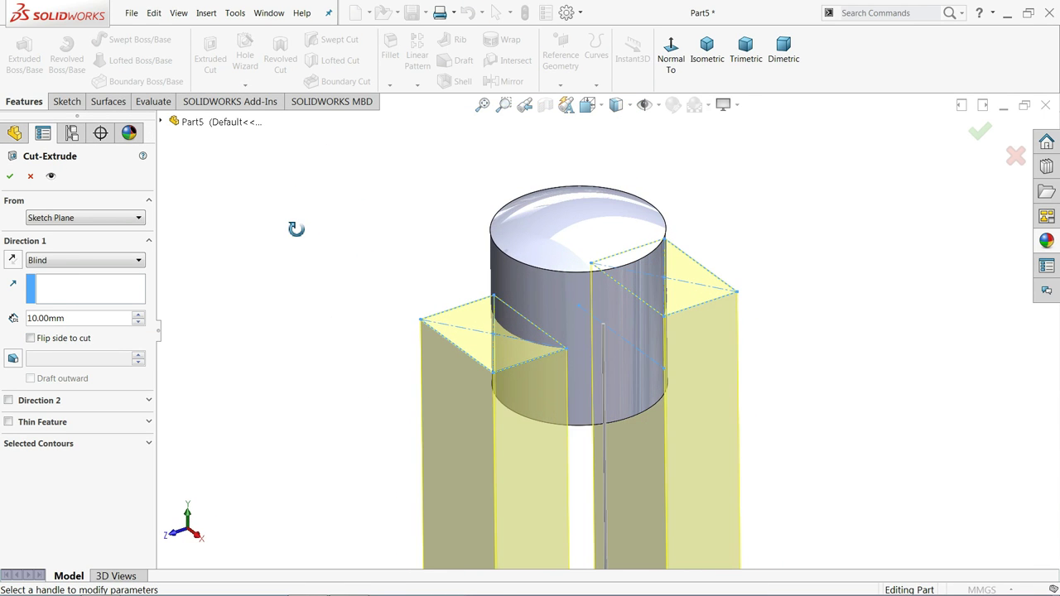
left_click(29, 264)
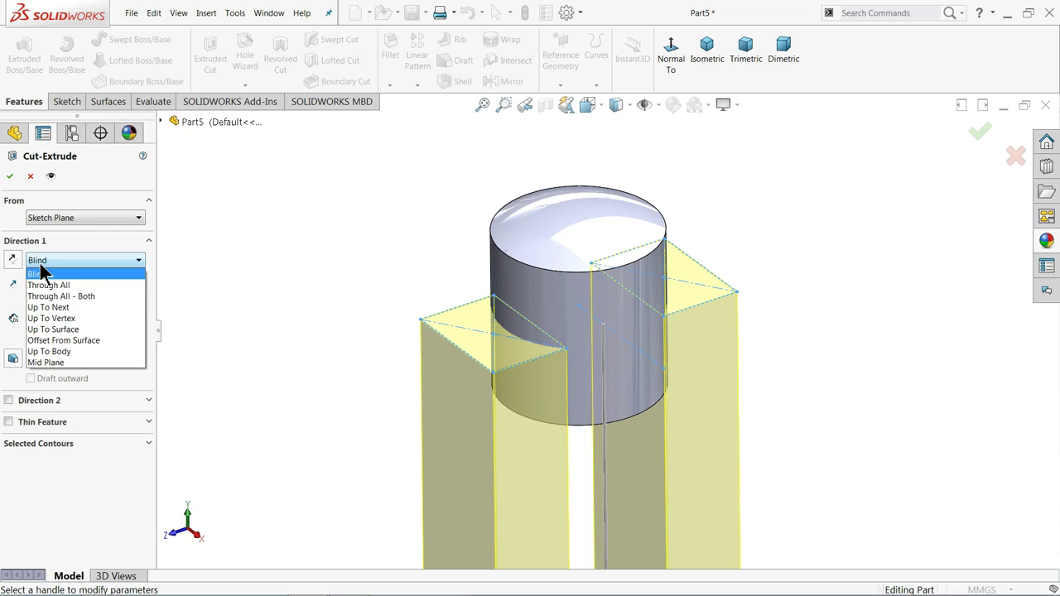
left_click(74, 298)
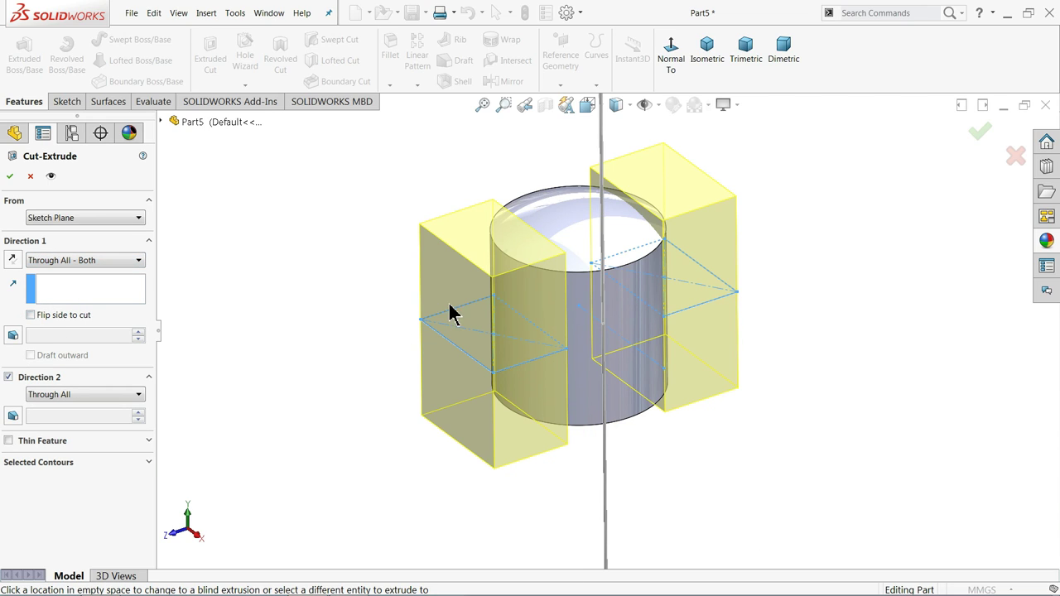
scroll(619, 338, "down", 2)
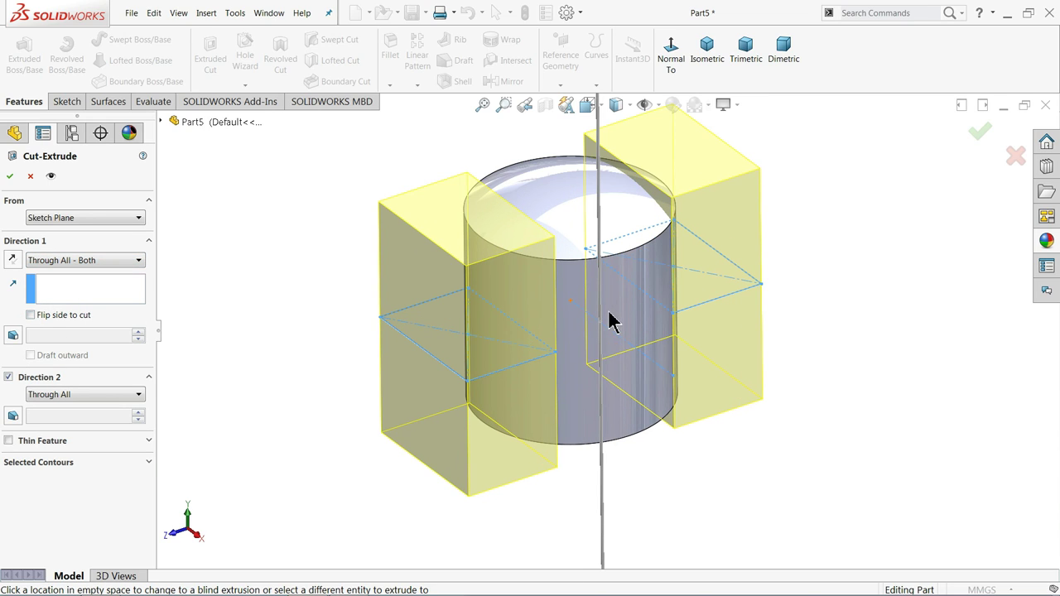
left_click(9, 177)
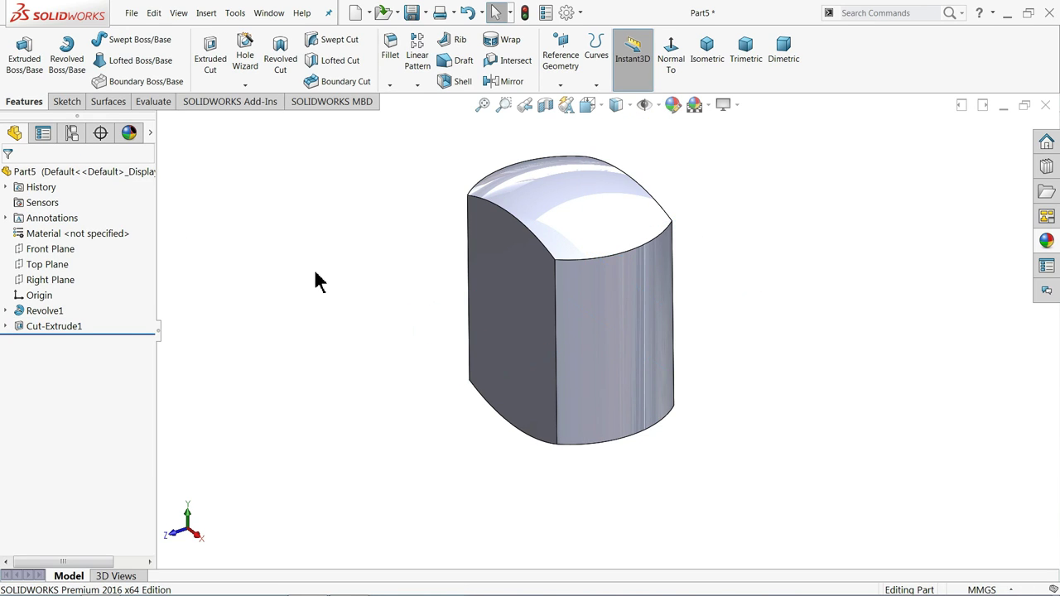
mouse_move(314, 279)
middle_mouse_down()
mouse_move(347, 375)
mouse_move(347, 268)
middle_mouse_up()
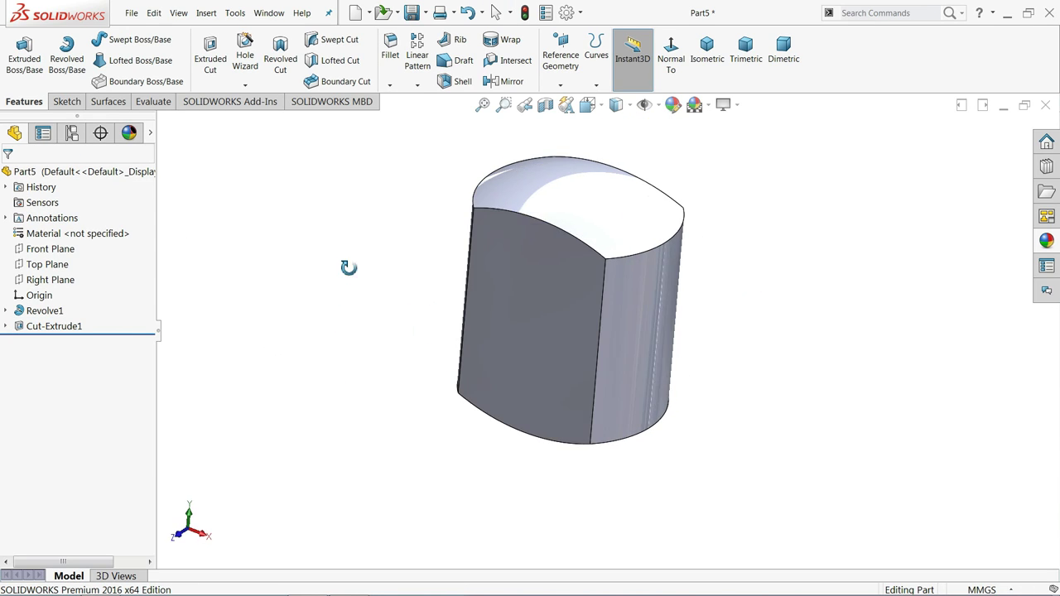
left_click(552, 343)
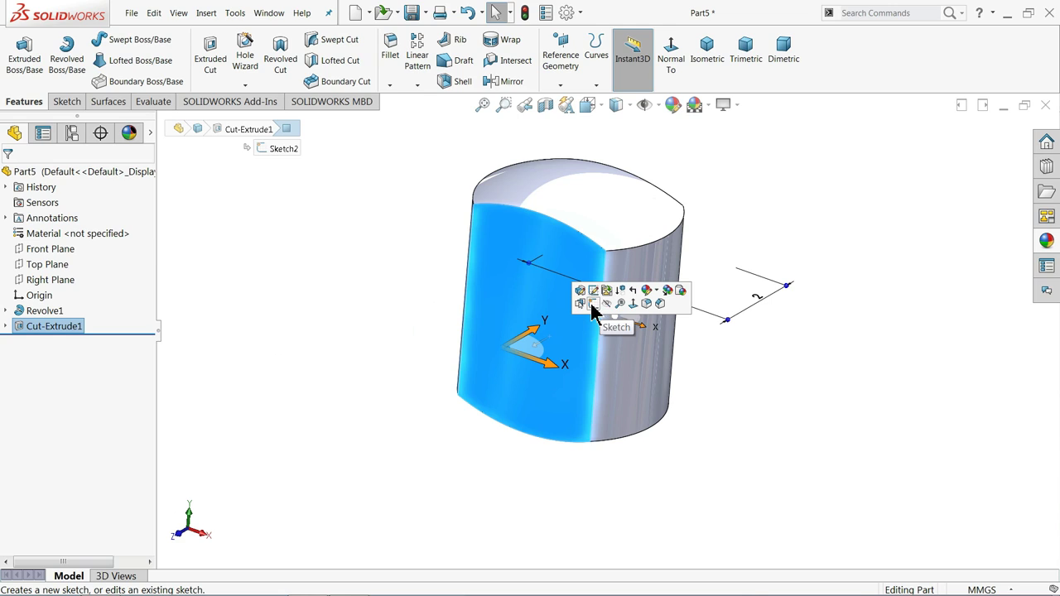
Step: Sketch an origin-centred circle on the flat cut face and dimension its diameter to 3 mm
left_click(593, 306)
left_click(611, 52)
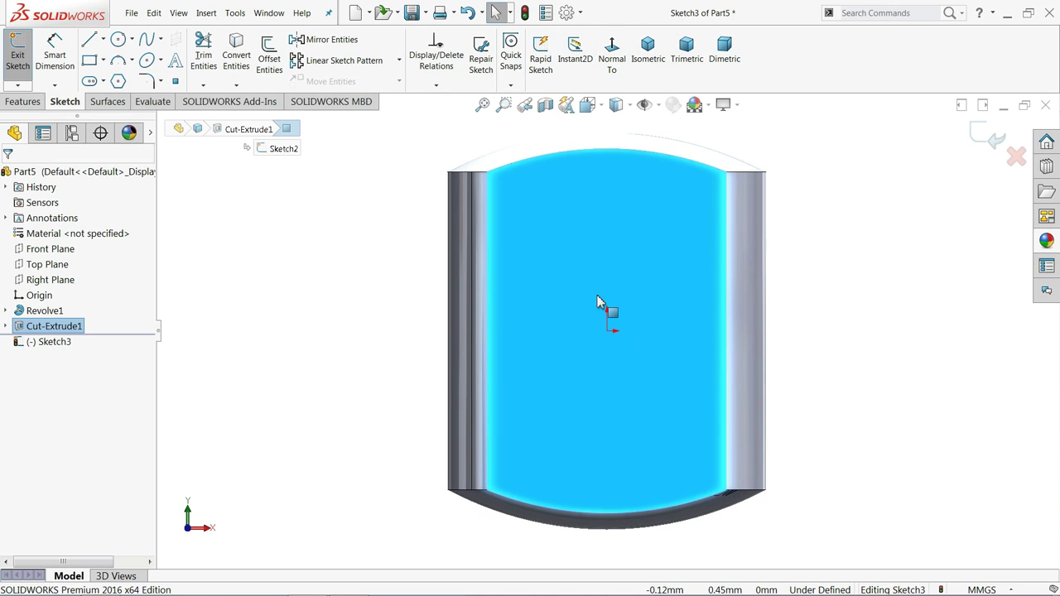
left_click(118, 39)
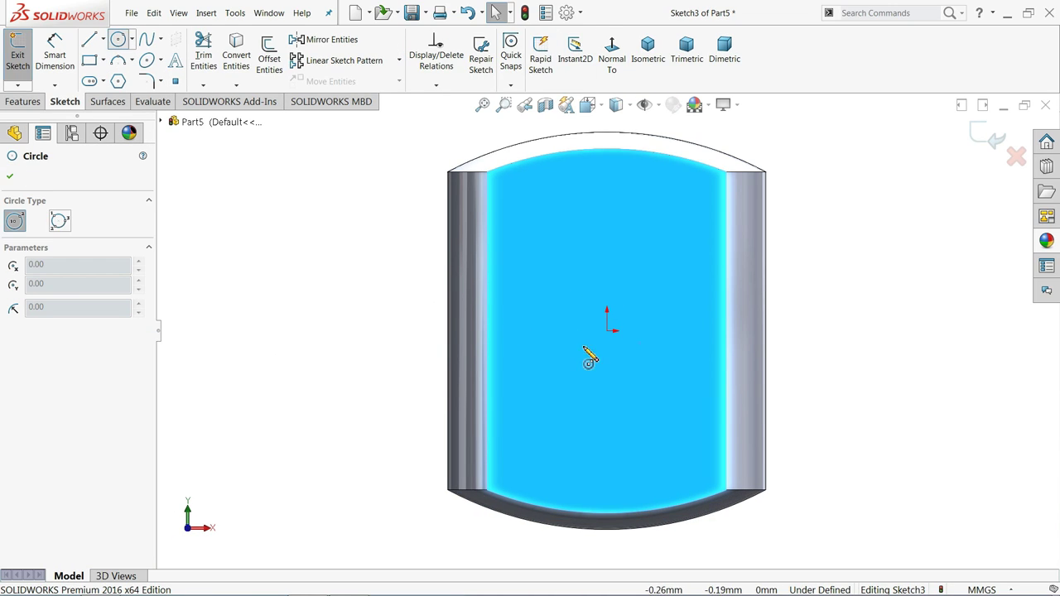
left_click(607, 331)
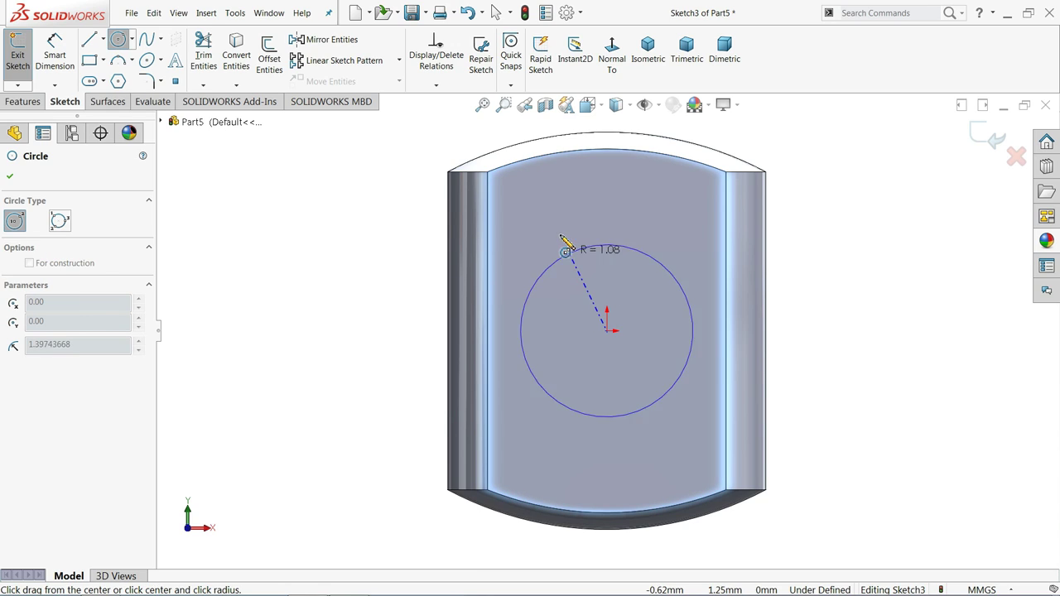
left_click(555, 222)
left_click(52, 60)
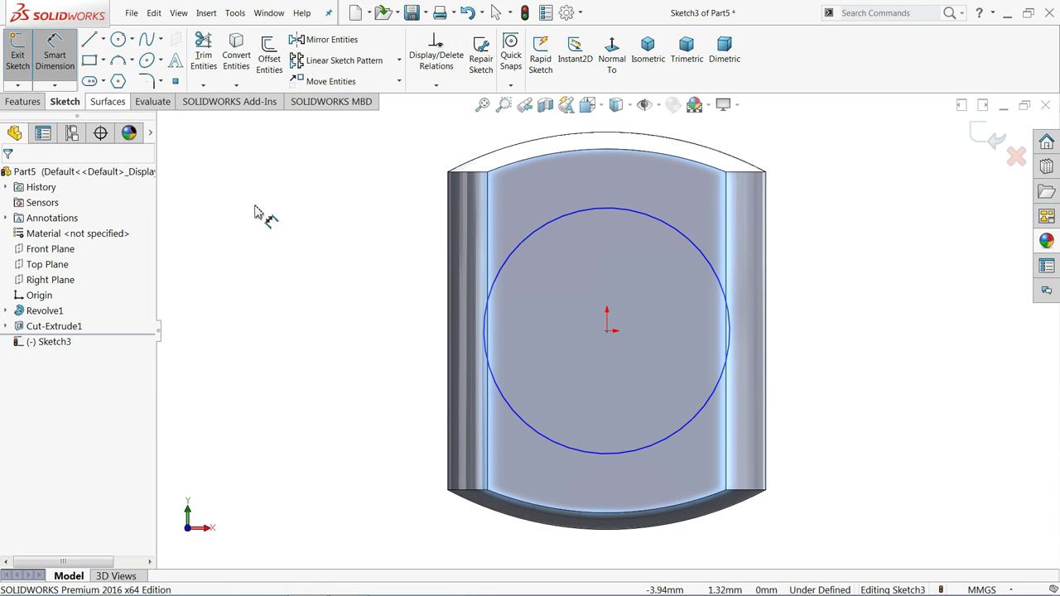
left_click(502, 280)
left_click(370, 294)
key("Return")
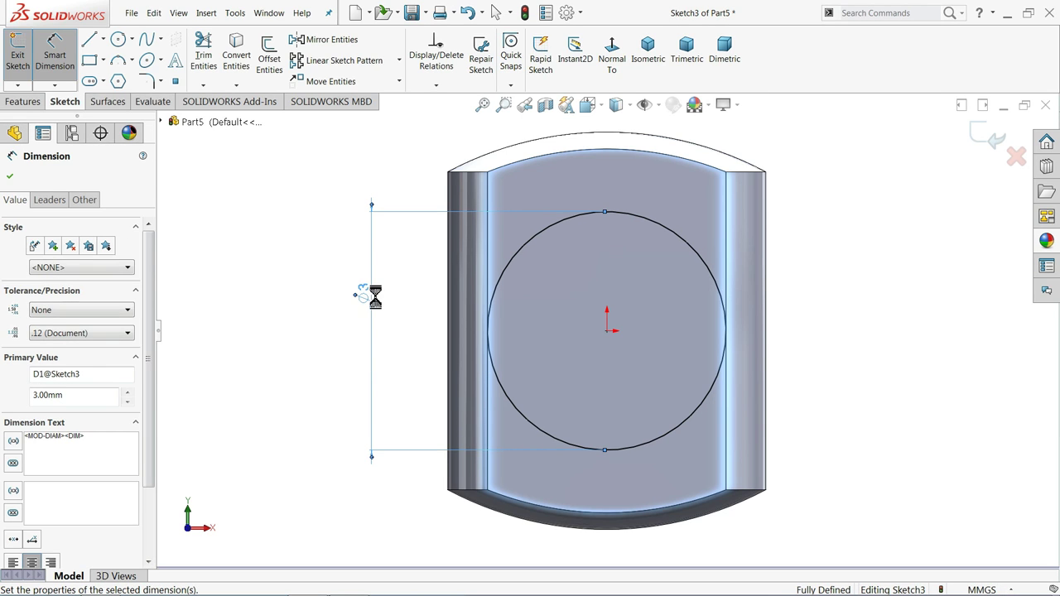
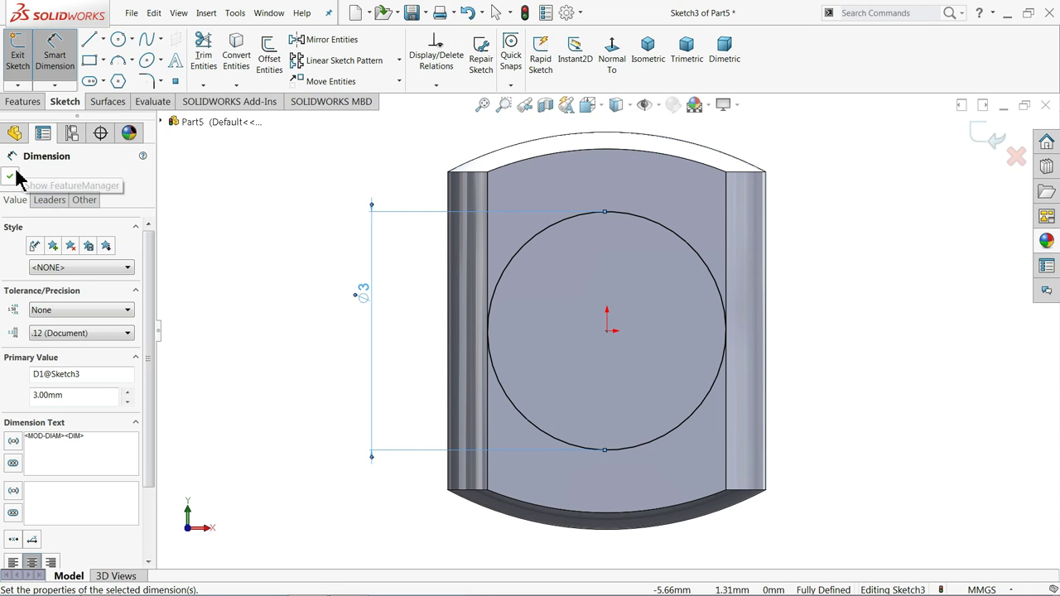
Step: Cut the 3 mm circle sketch Through All to make a round hole through the part
left_click(10, 176)
left_click(29, 103)
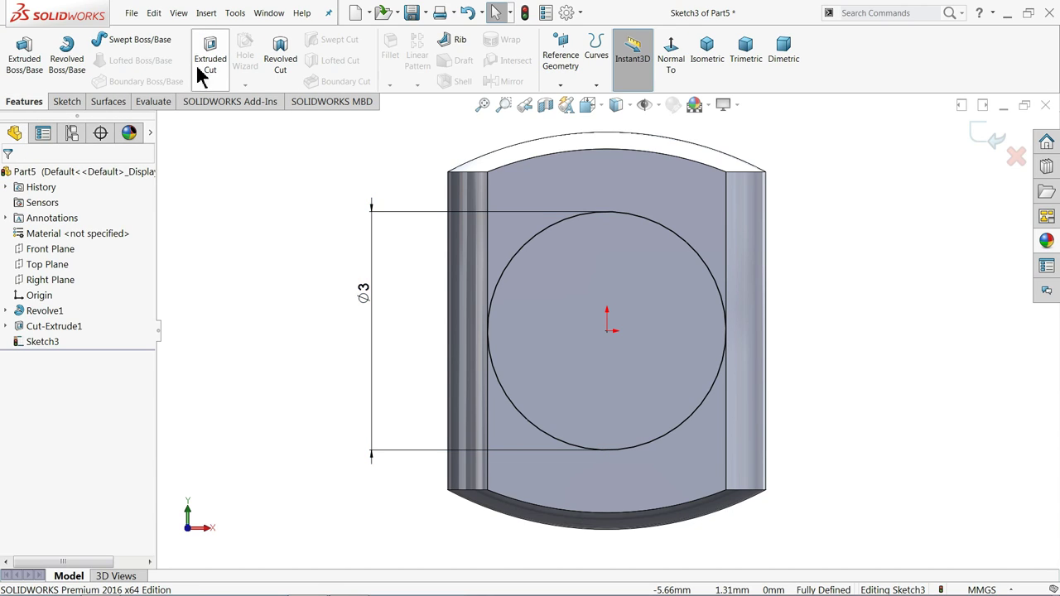
left_click(207, 62)
left_click(60, 262)
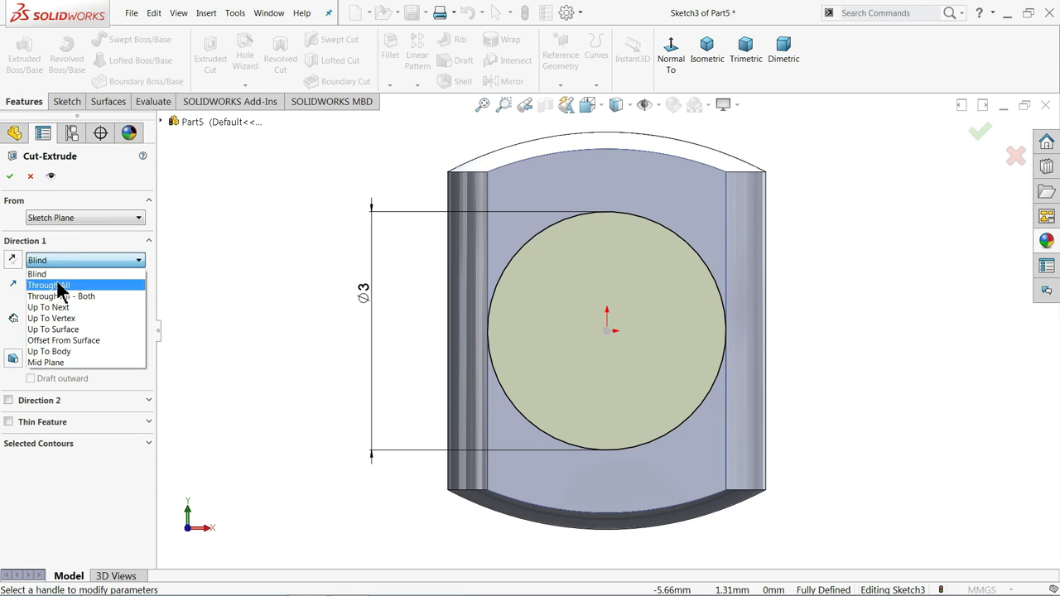
left_click(58, 286)
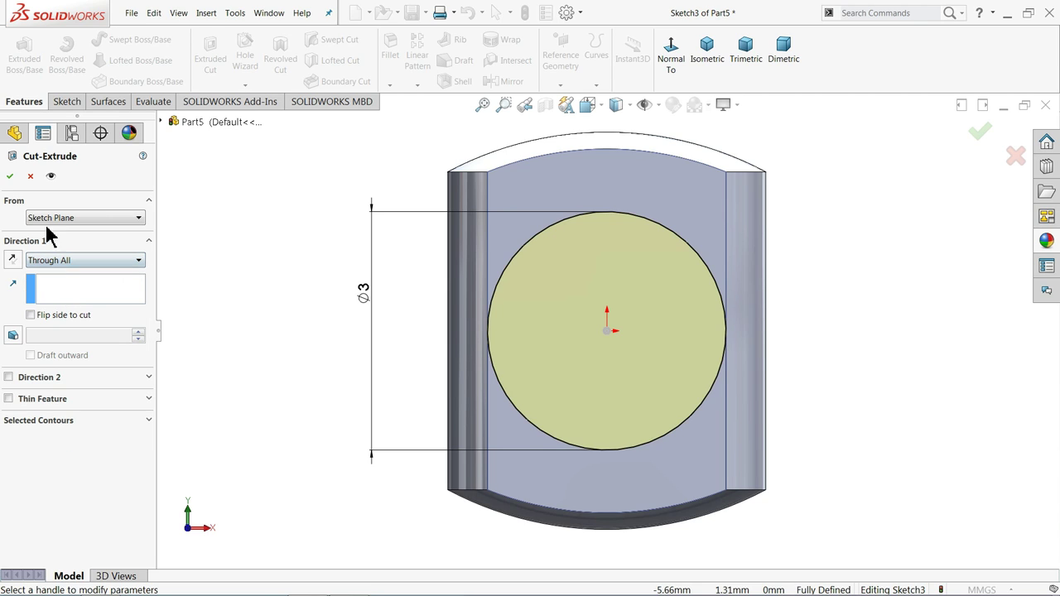
left_click(10, 176)
mouse_move(290, 210)
middle_mouse_down()
mouse_move(263, 229)
mouse_move(263, 255)
mouse_move(281, 262)
mouse_move(267, 251)
middle_mouse_up()
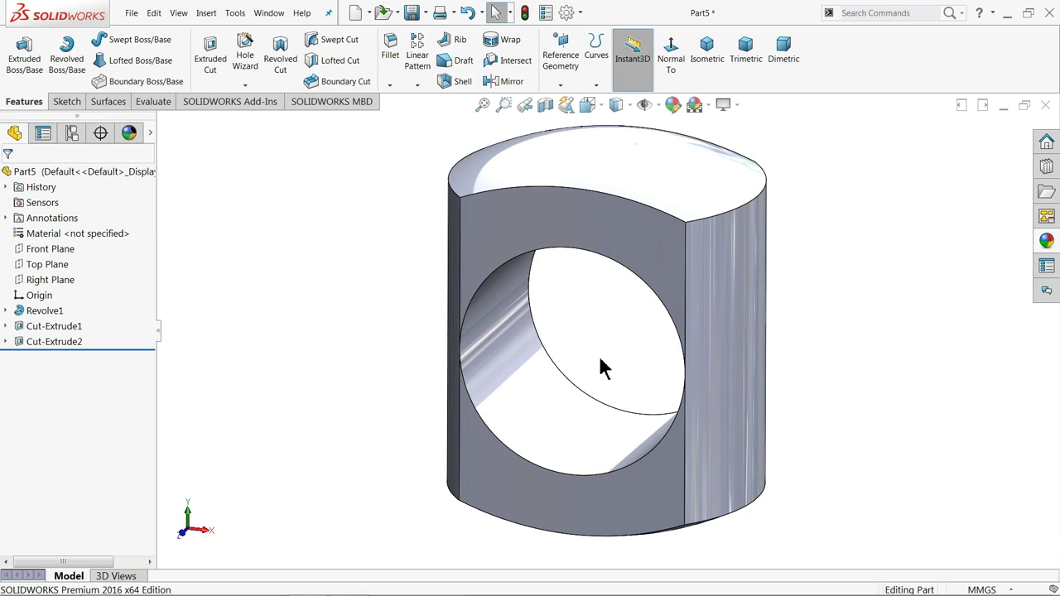
Step: Start a Thread feature on the hole's front edge
left_click(207, 12)
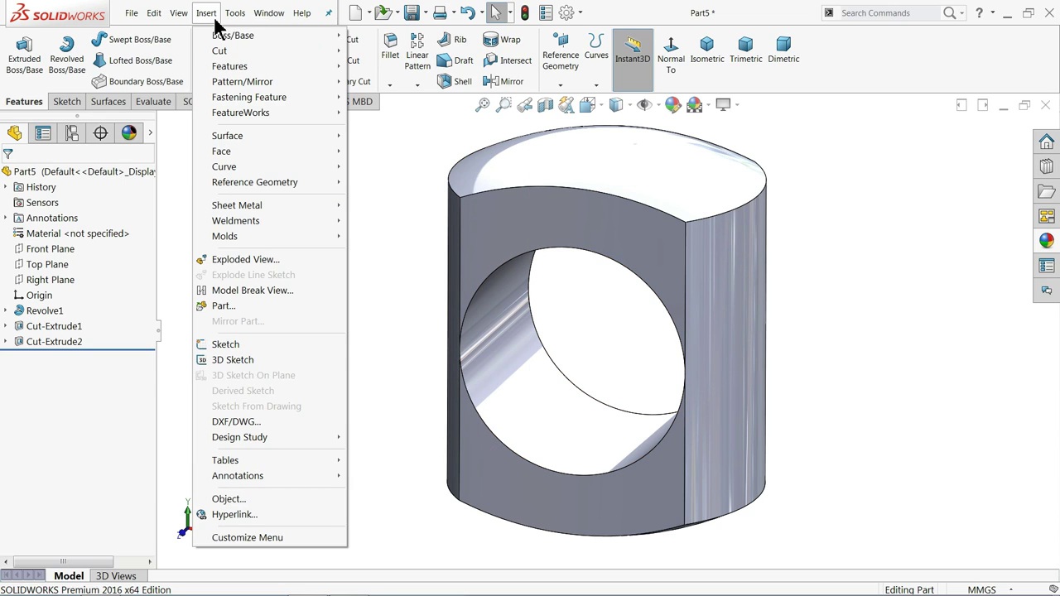
mouse_move(230, 67)
left_click(379, 124)
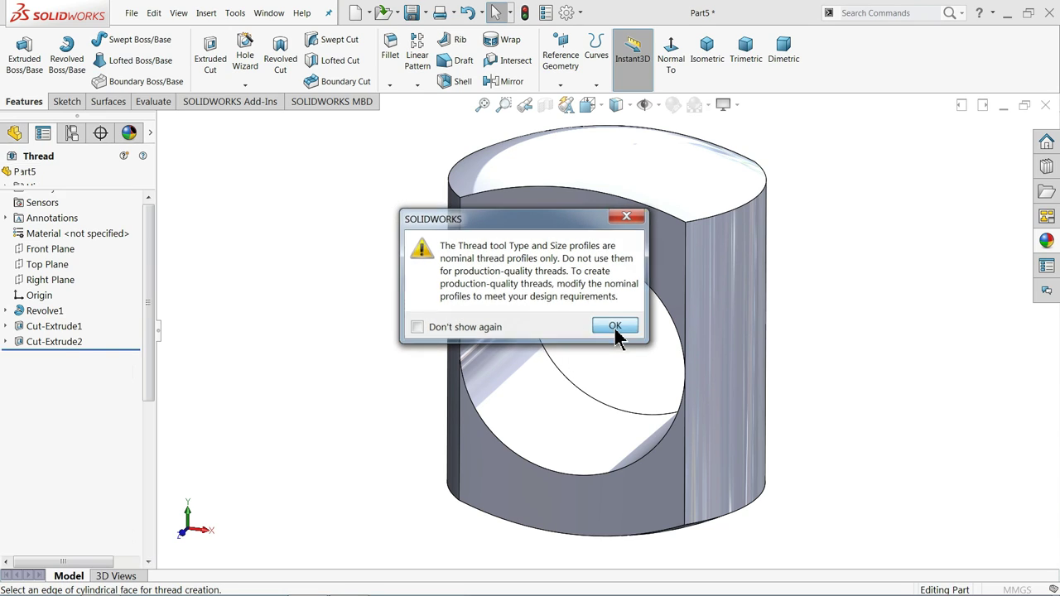
left_click(613, 326)
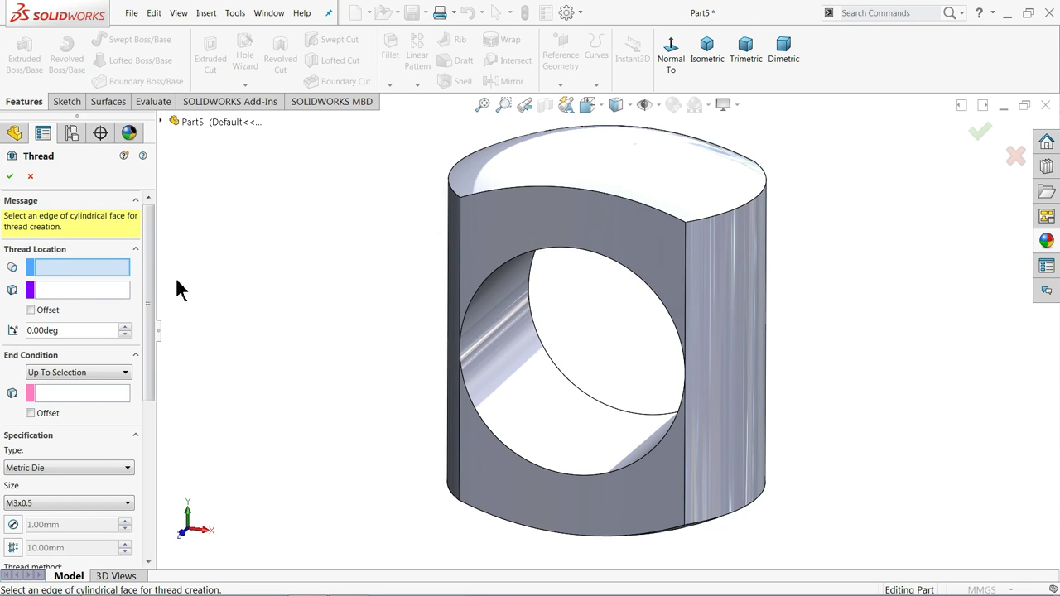
left_click(489, 291)
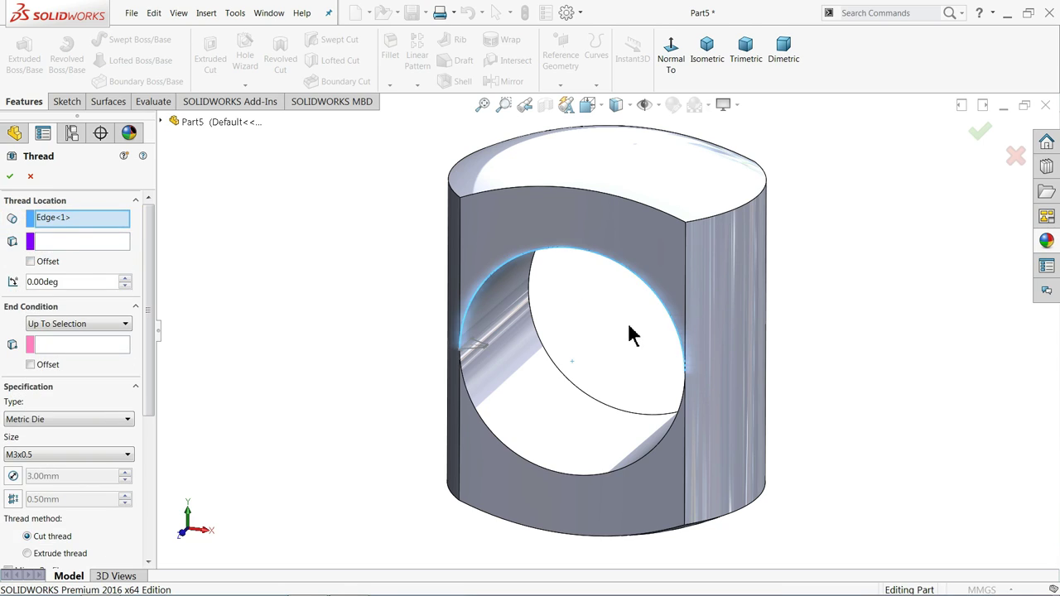
Step: Make the thread a 2.208 mm blind, Metric Die M3x0.5 extruded thread
left_click(71, 324)
left_click(63, 338)
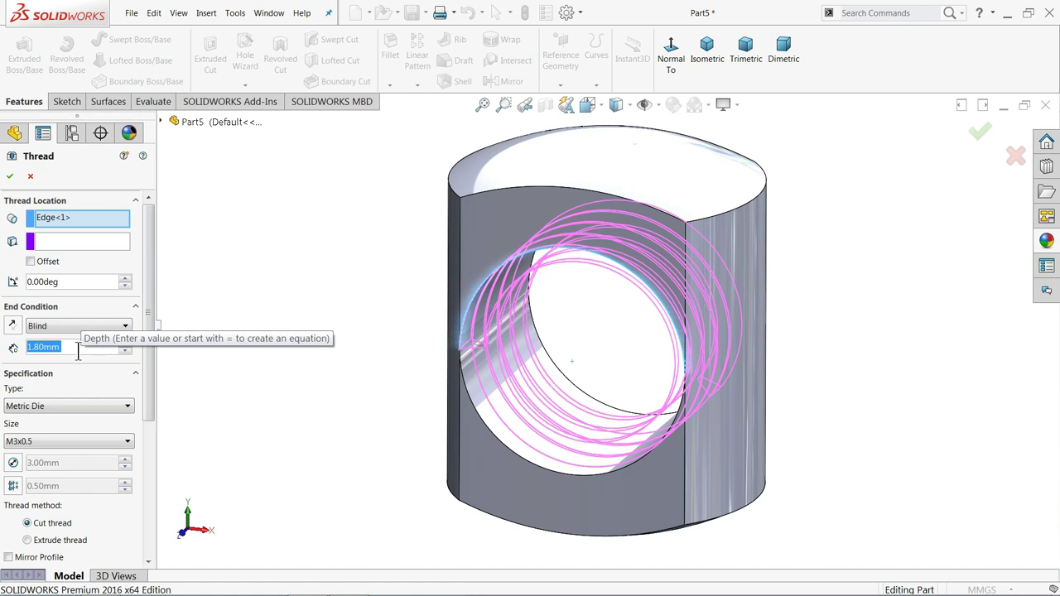
type("2.208")
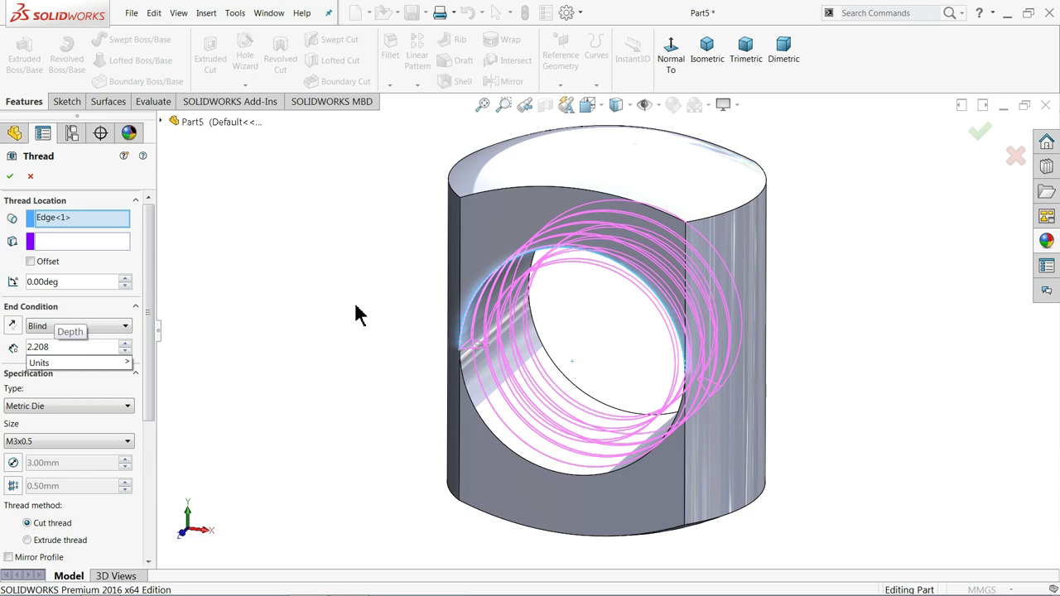
key("Return")
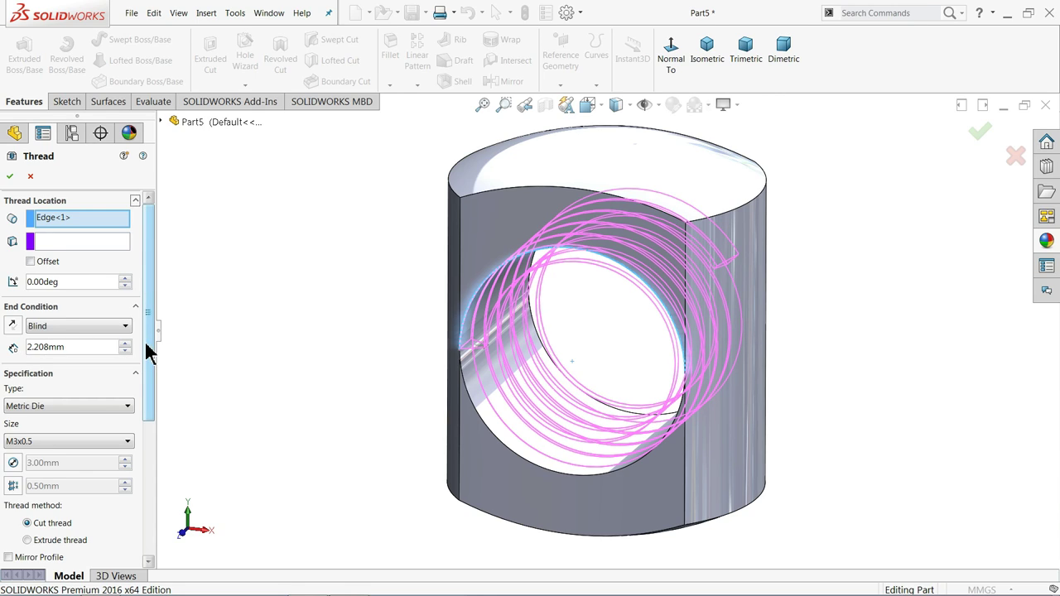
left_click_drag(147, 351, 146, 401)
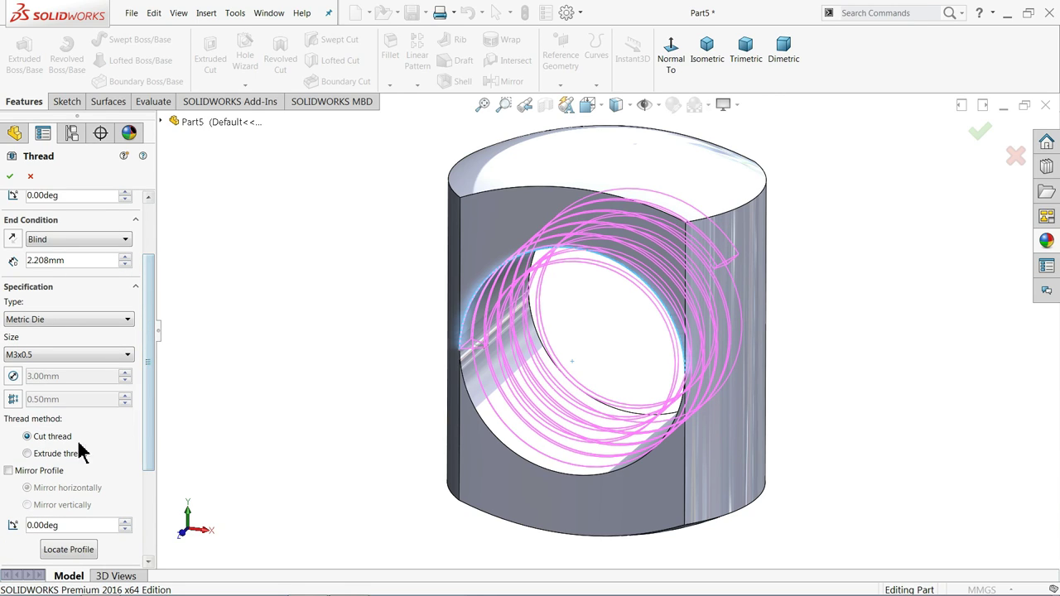
left_click(31, 323)
left_click(29, 319)
left_click(27, 454)
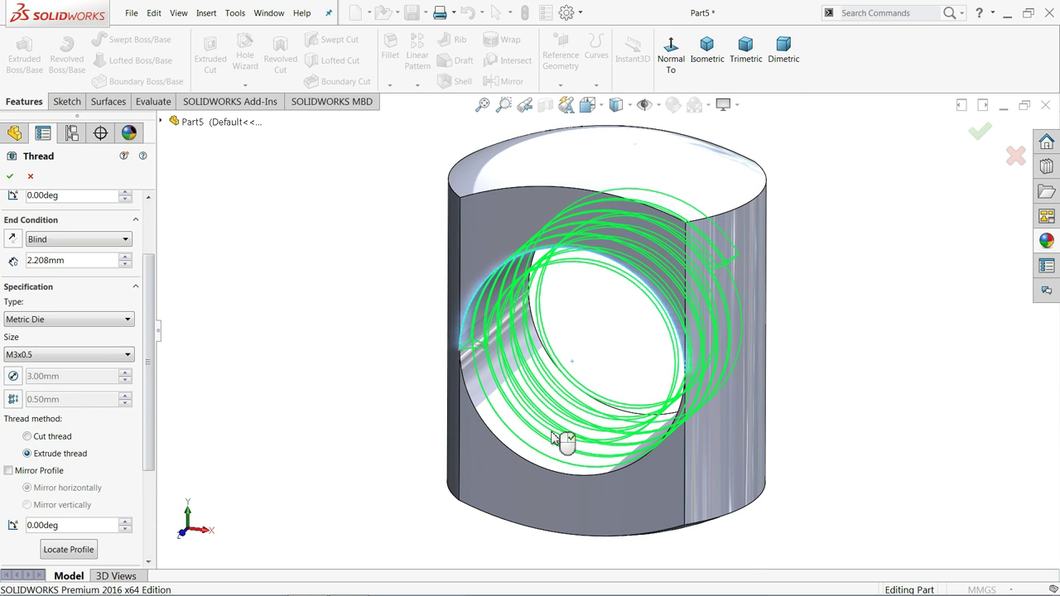
scroll(550, 439, "down", 3)
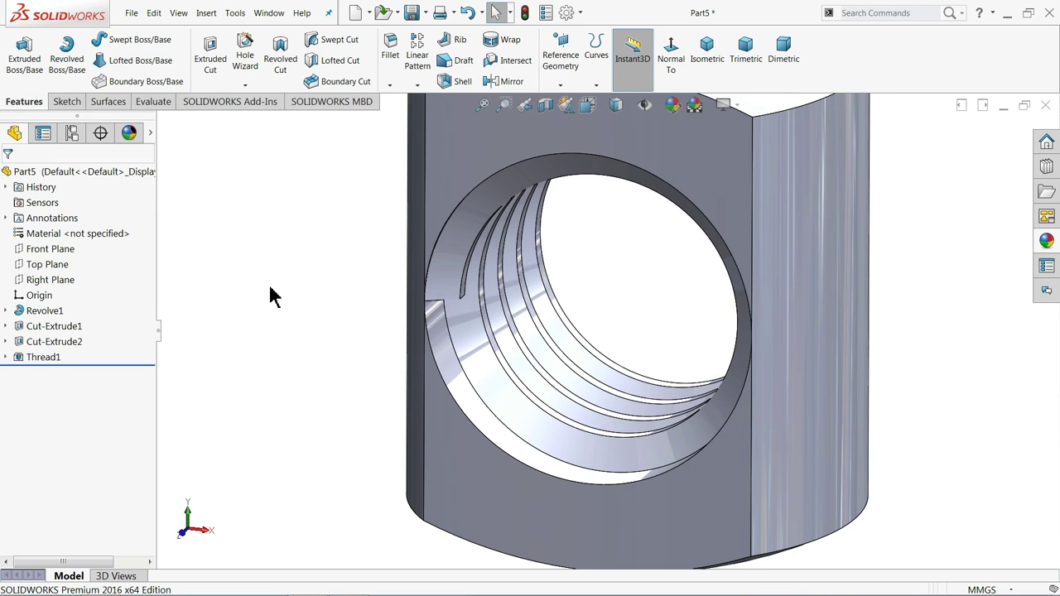
mouse_move(273, 296)
middle_mouse_down()
mouse_move(291, 286)
mouse_move(334, 301)
mouse_move(289, 286)
mouse_move(232, 232)
mouse_move(260, 301)
mouse_move(715, 280)
middle_mouse_up()
Step: Create Plane2 offset 3.50 mm above the Top Plane
key("f")
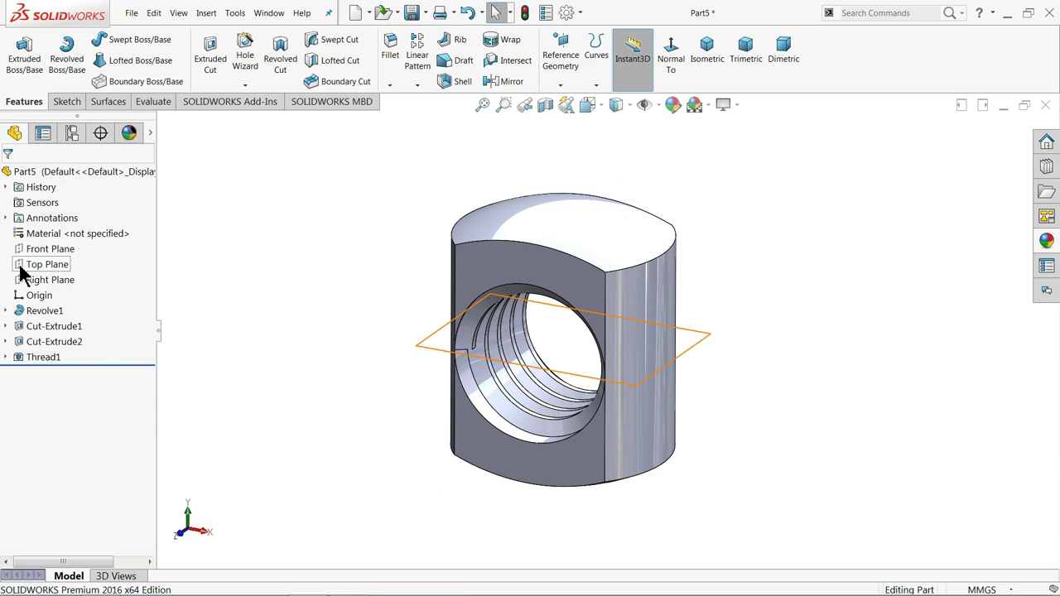
left_click(22, 268)
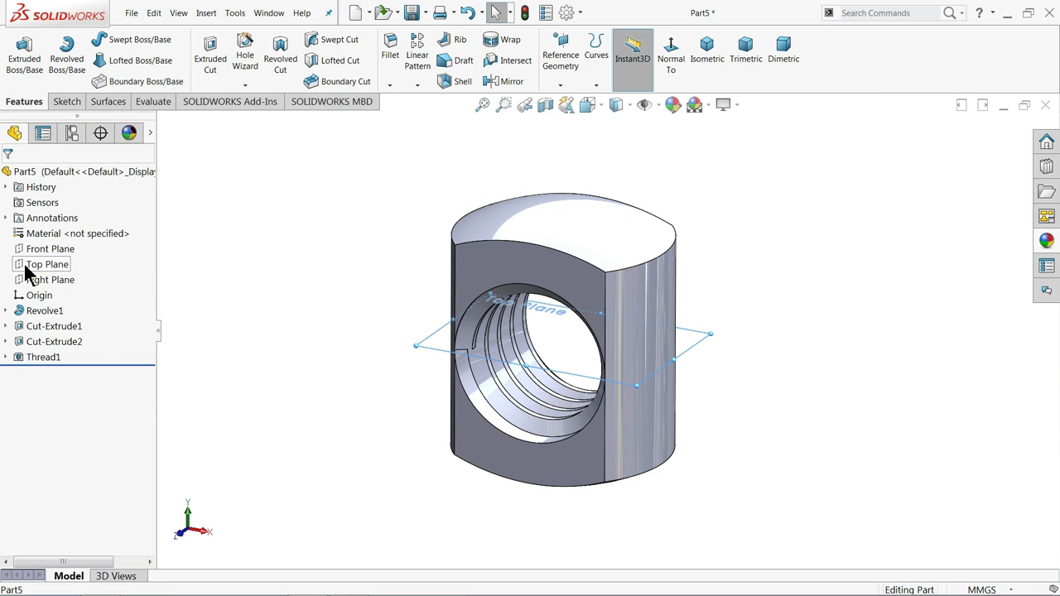
left_click(560, 86)
left_click(570, 101)
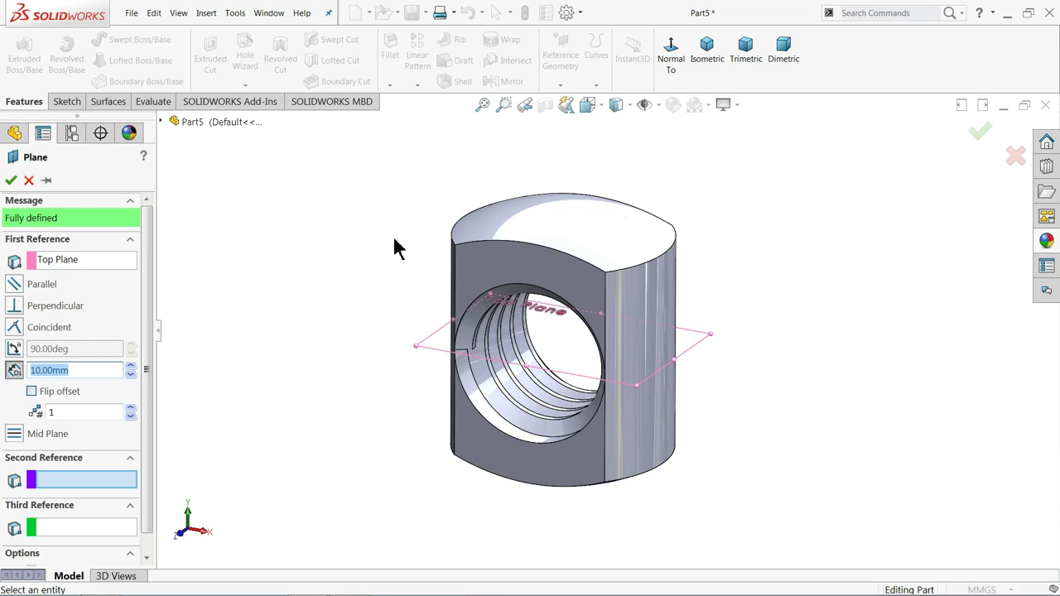
scroll(425, 326, "up", 3)
scroll(445, 323, "up", 2)
type("3")
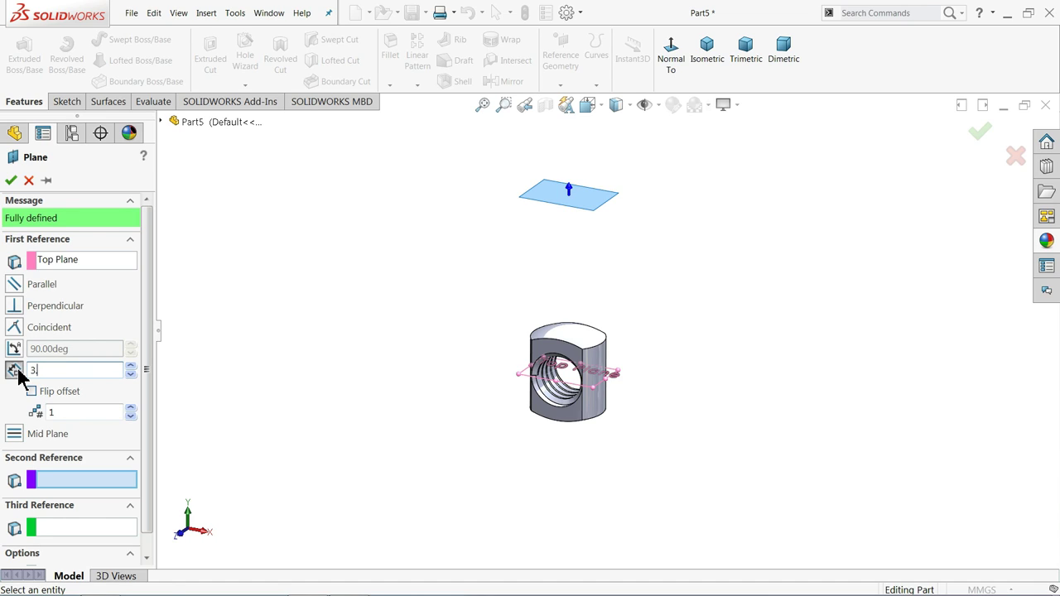
type(".5")
key("Return")
mouse_move(572, 358)
middle_mouse_down()
mouse_move(464, 383)
mouse_move(450, 317)
mouse_move(442, 383)
middle_mouse_up()
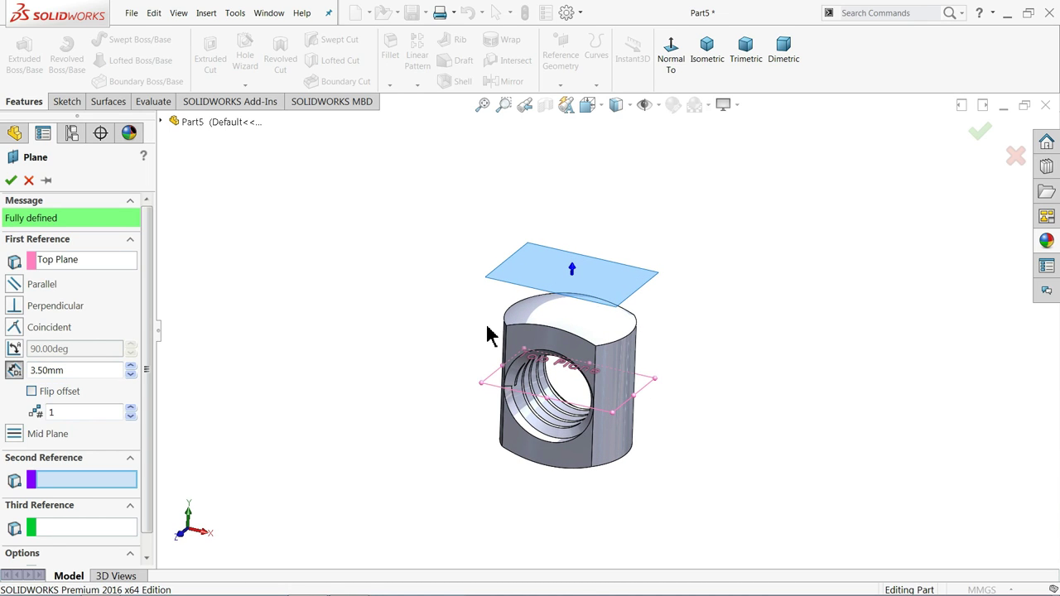
left_click(10, 179)
left_click(550, 279)
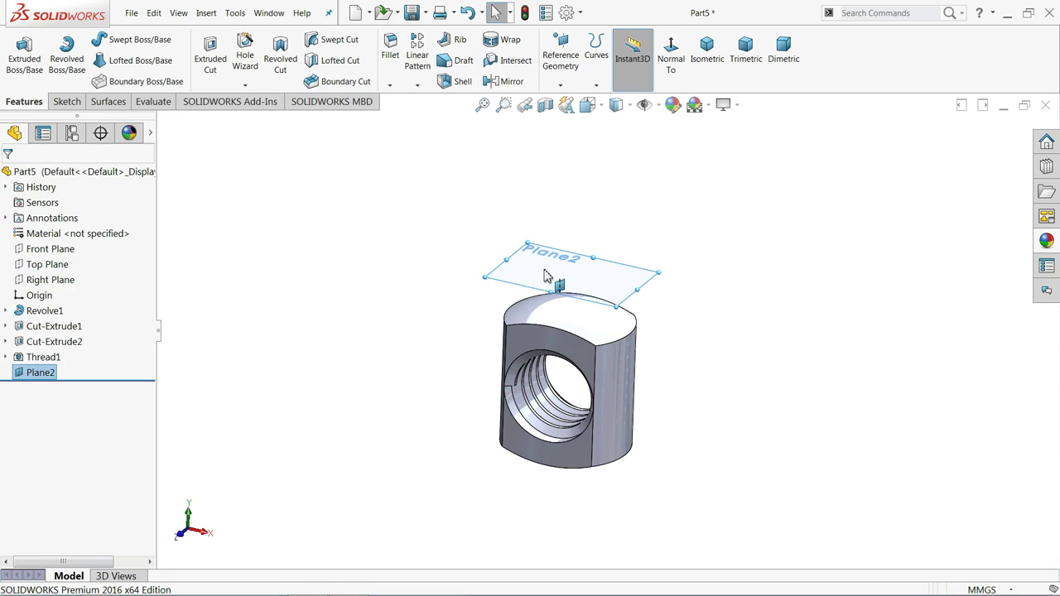
scroll(556, 282, "down", 2)
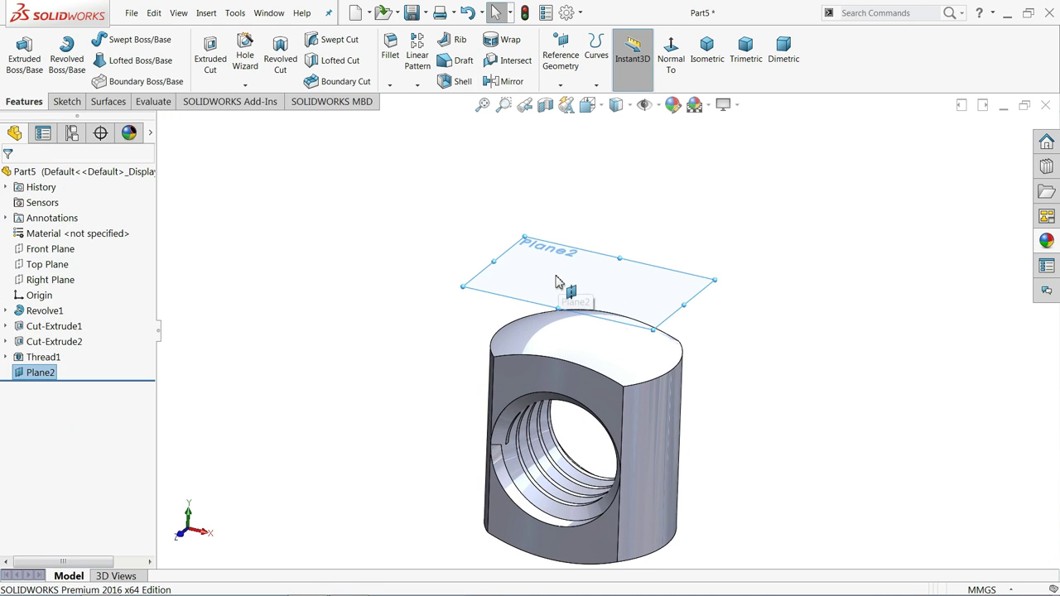
Step: Sketch a circle centred on the origin on Plane2 with a 3.95 mm diameter
left_click(68, 102)
left_click(17, 55)
left_click(114, 40)
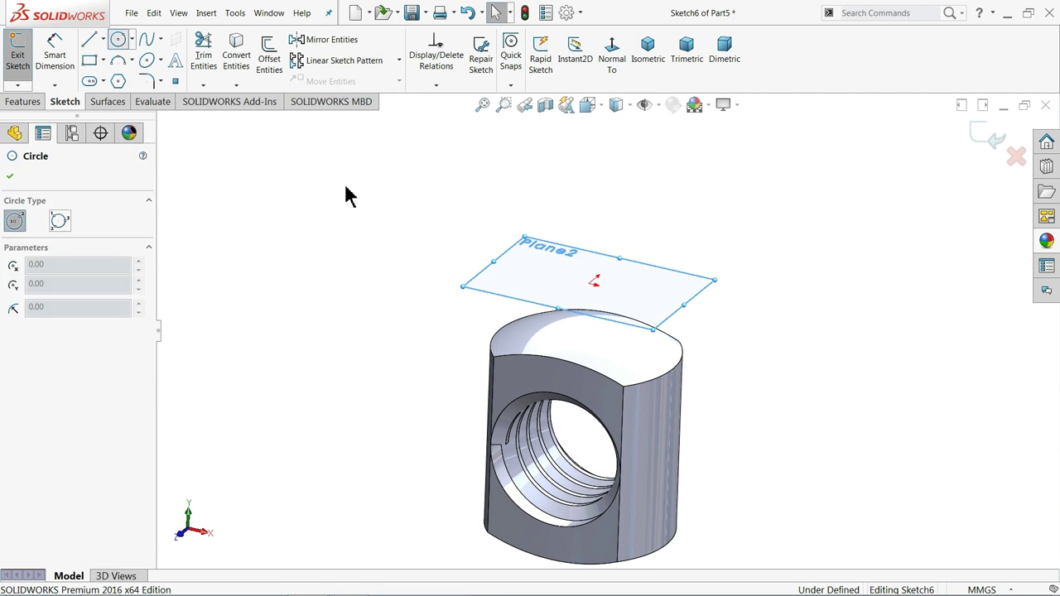
left_click(612, 51)
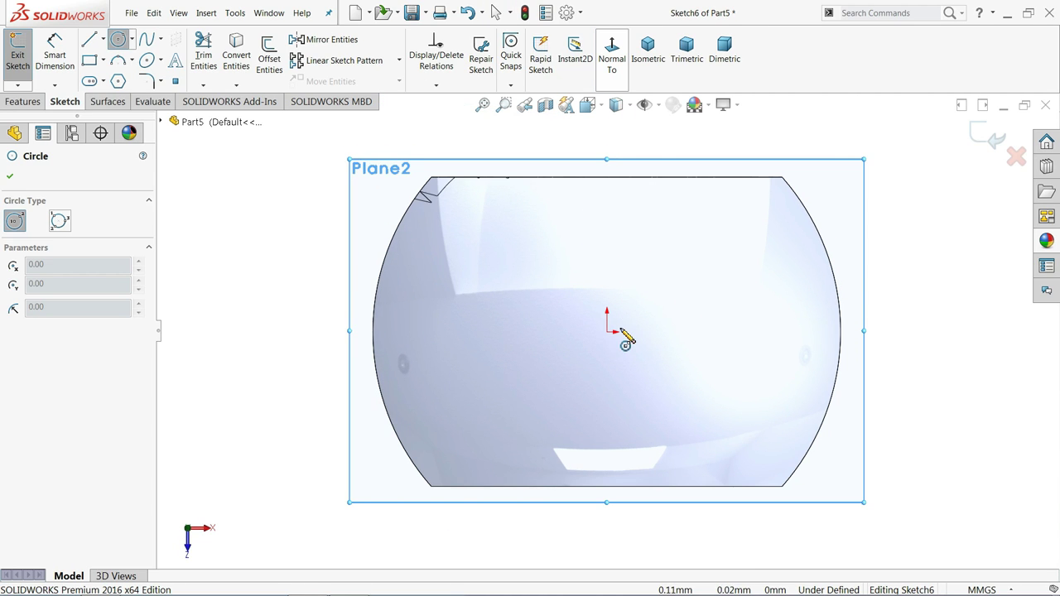
left_click_drag(608, 333, 533, 210)
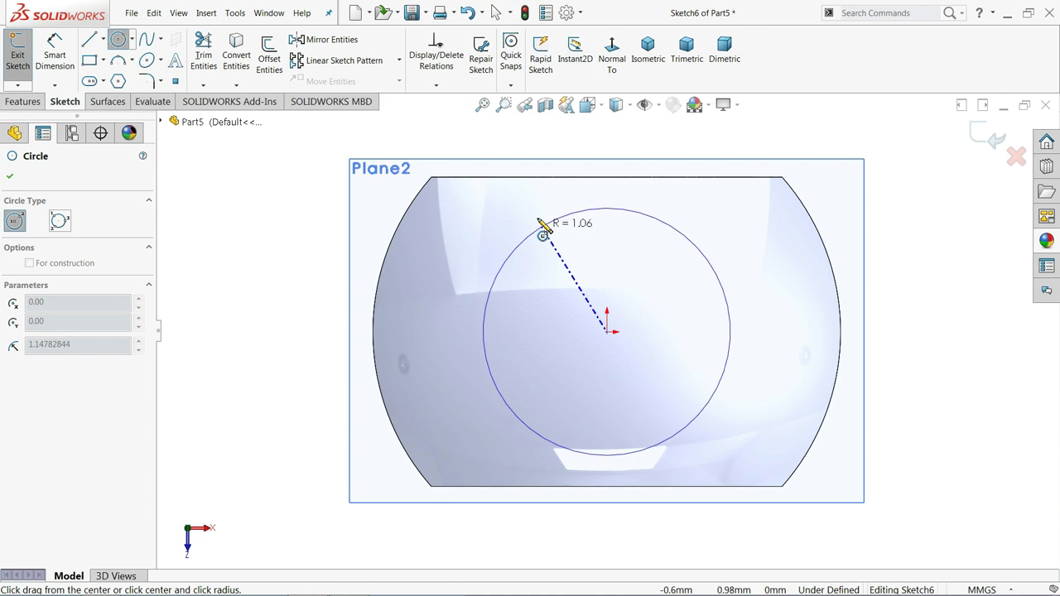
left_click(54, 49)
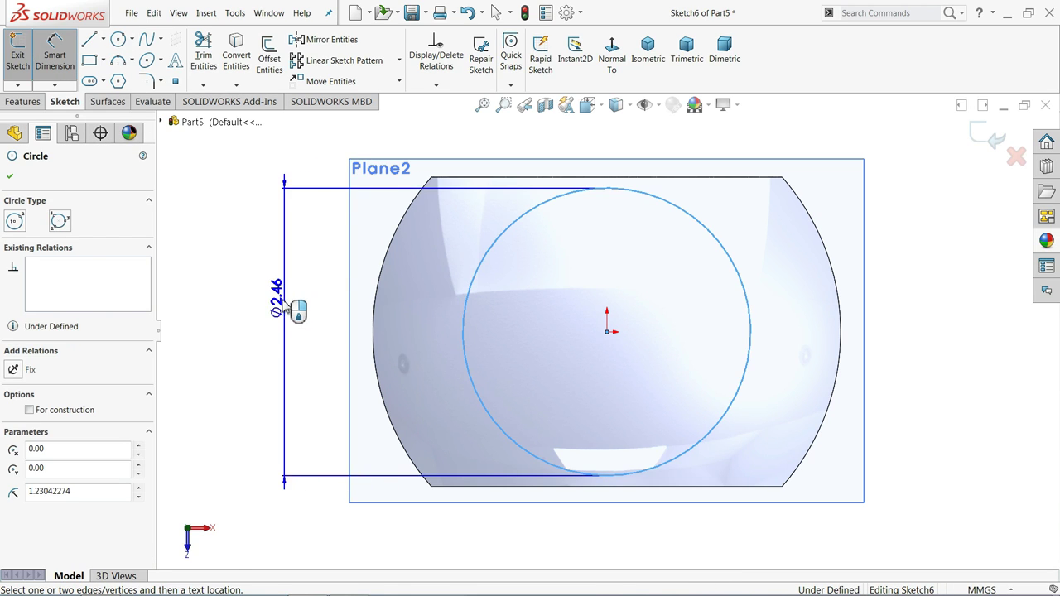
left_click(286, 309)
type("3.")
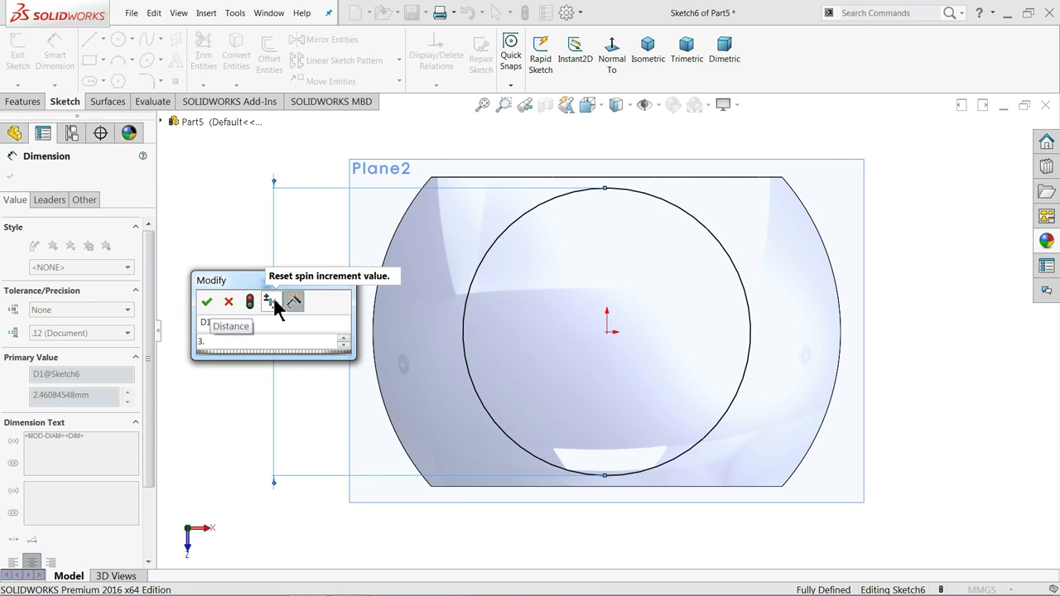
type("95")
key("Return")
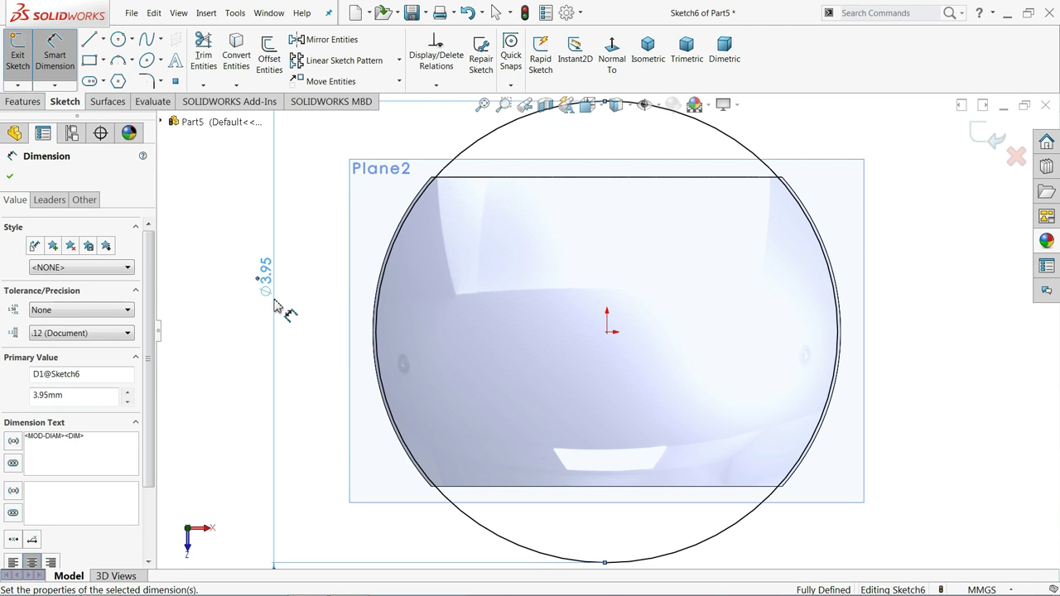
Step: Change the circle's diameter to 2.00 mm
scroll(415, 302, "down", 5)
mouse_move(426, 300)
middle_mouse_down()
mouse_move(407, 348)
mouse_move(355, 173)
mouse_move(320, 229)
mouse_move(351, 256)
mouse_move(364, 161)
mouse_move(377, 159)
mouse_move(367, 161)
mouse_move(370, 184)
middle_mouse_up()
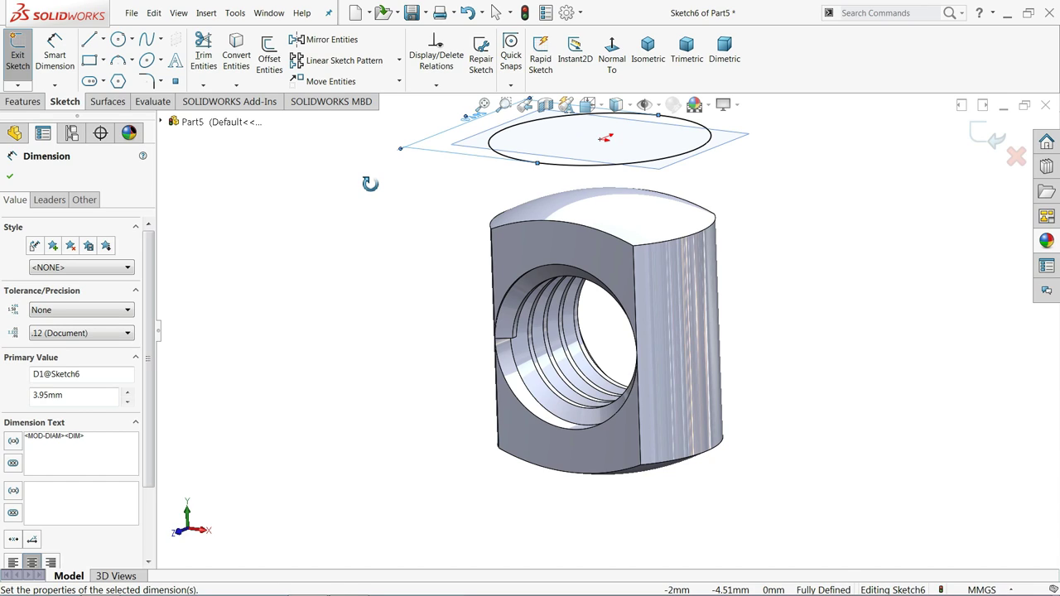
mouse_move(370, 183)
middle_mouse_down()
mouse_move(419, 289)
mouse_move(414, 319)
middle_mouse_up()
middle_click_drag(561, 246, 814, 214)
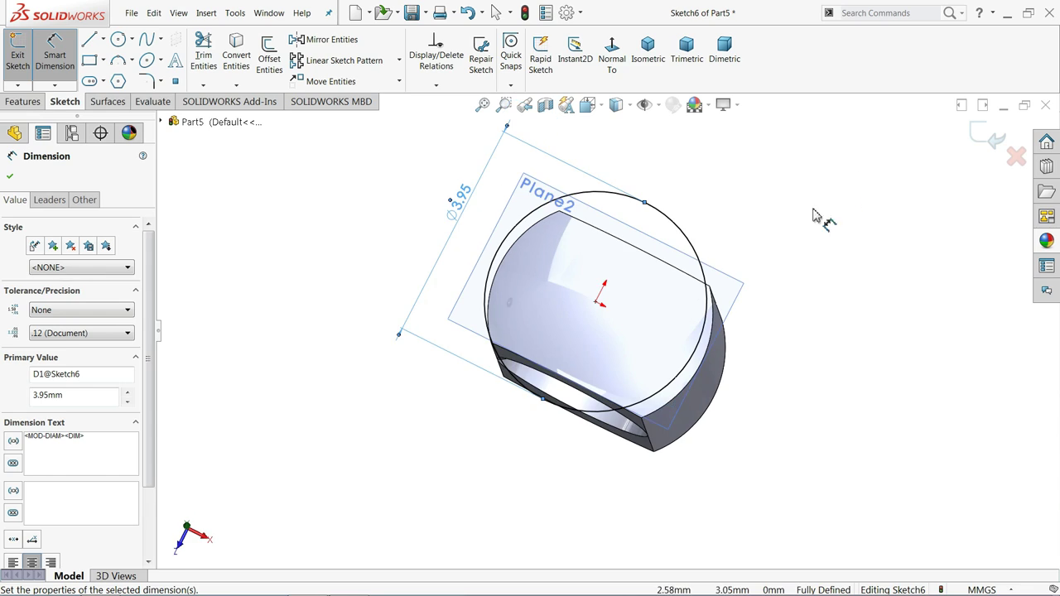
mouse_move(481, 220)
middle_mouse_down()
mouse_move(450, 161)
mouse_move(473, 169)
mouse_move(476, 230)
mouse_move(485, 229)
middle_mouse_up()
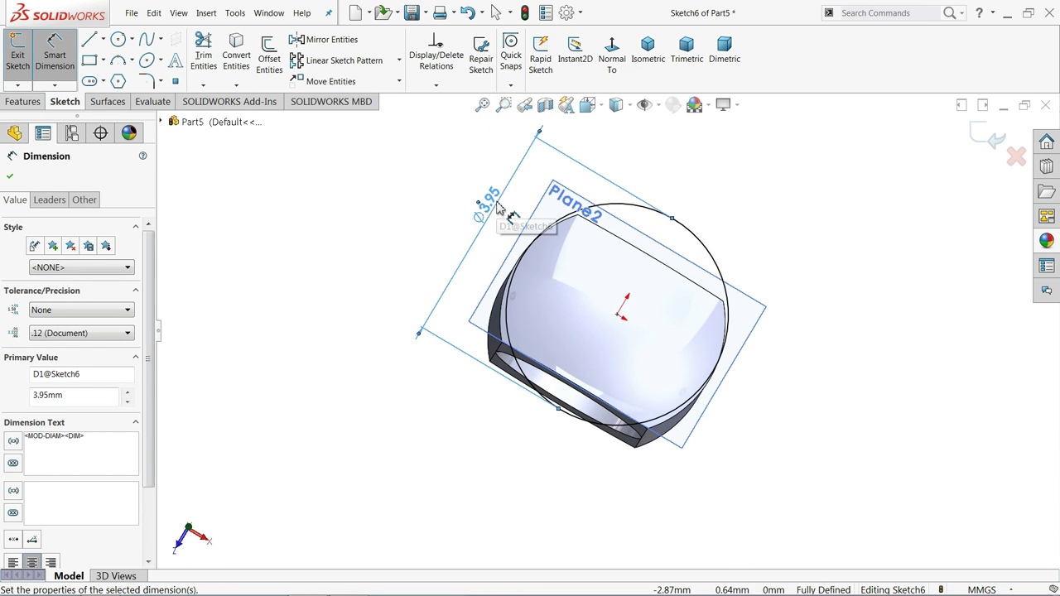
double_click(498, 209)
type("2")
key("Return")
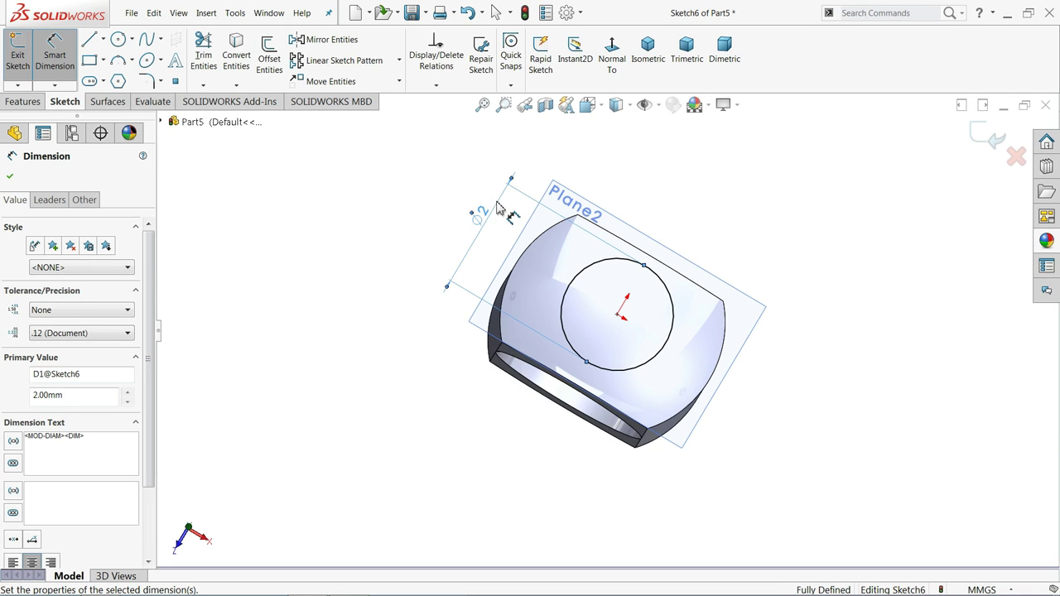
mouse_move(497, 209)
middle_mouse_down()
mouse_move(610, 279)
mouse_move(604, 296)
mouse_move(613, 290)
middle_mouse_up()
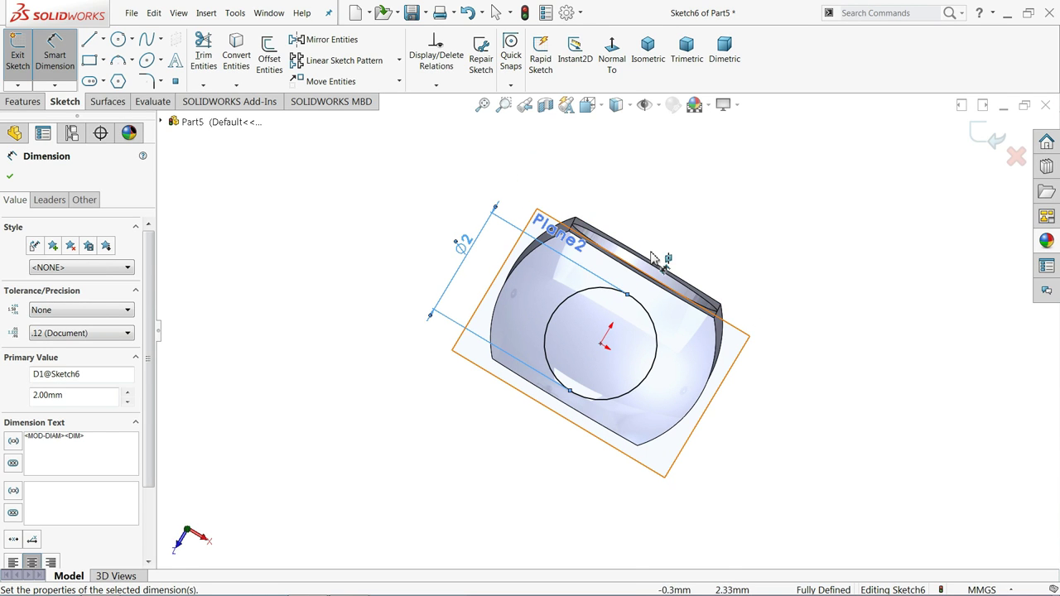
Step: View Plane2 normal-to and set the circle's diameter to 2.50 mm
left_click(615, 68)
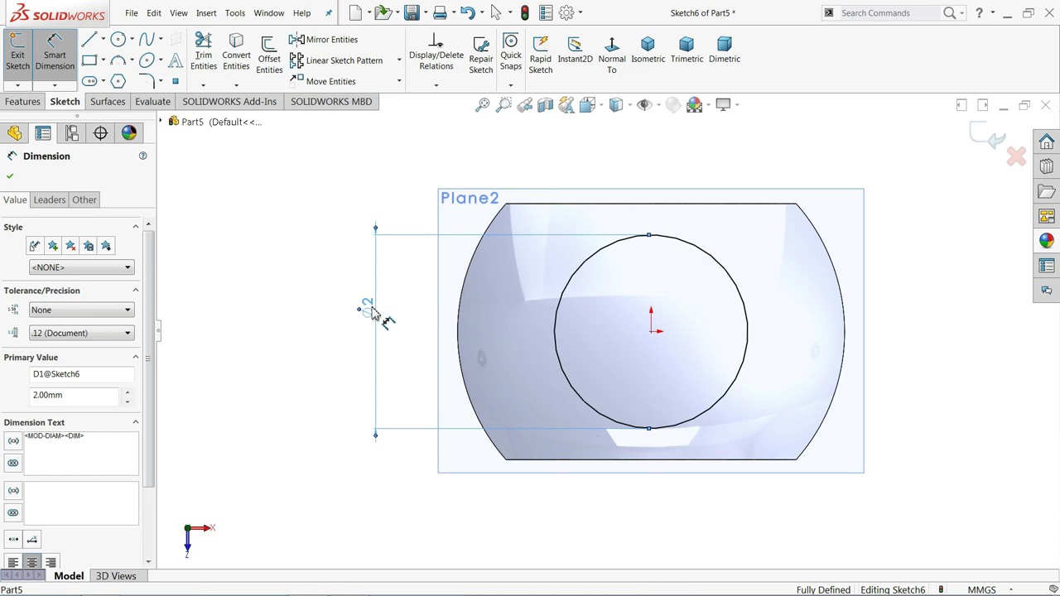
left_click(368, 309)
type("2.5")
key("Return")
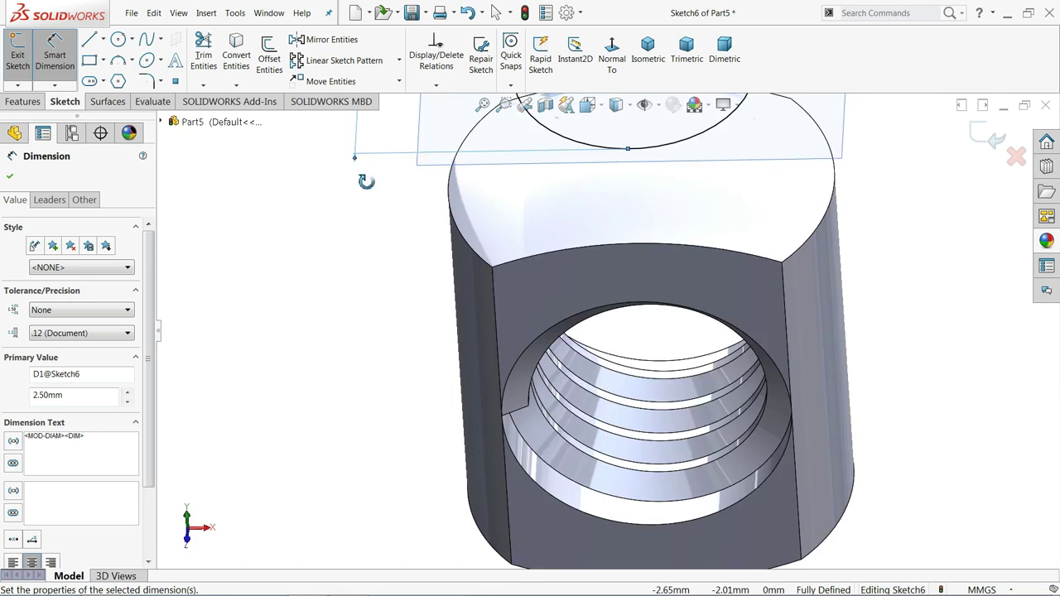
middle_click_drag(368, 334, 361, 203)
scroll(371, 220, "up", 3)
mouse_move(397, 279)
middle_mouse_down()
mouse_move(326, 189)
mouse_move(343, 237)
mouse_move(665, 249)
middle_mouse_up()
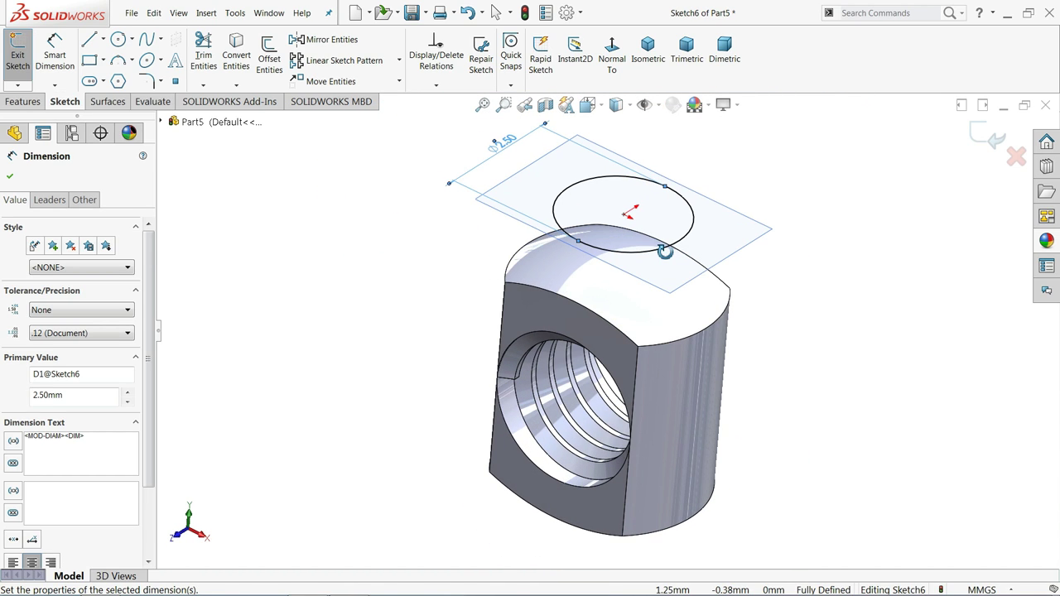
left_click(23, 102)
Step: Extrude the circle downward as a boss, Up To Surface on the nut's top face
left_click(24, 56)
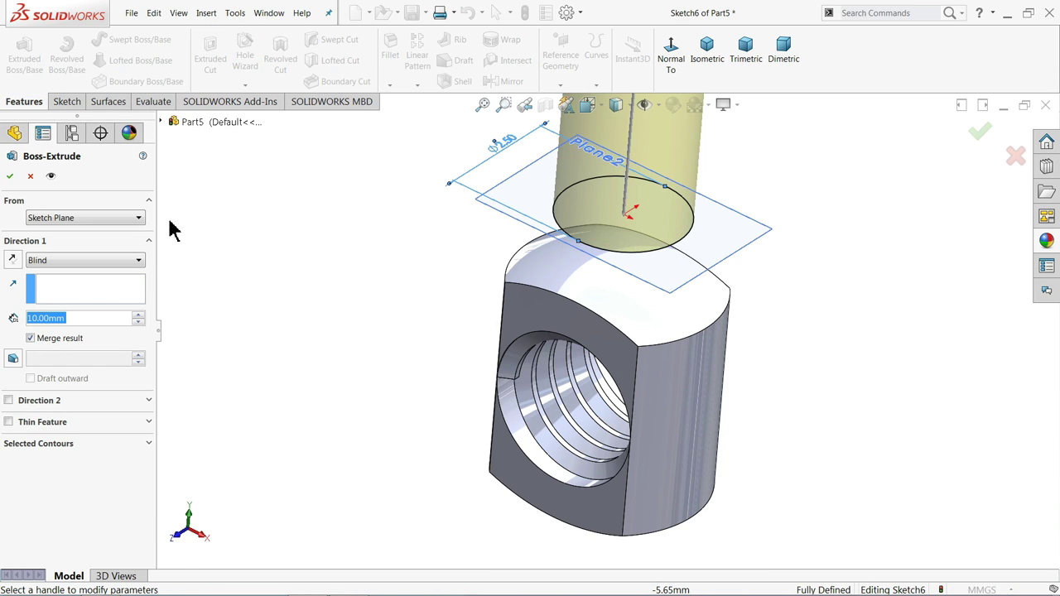
left_click(11, 261)
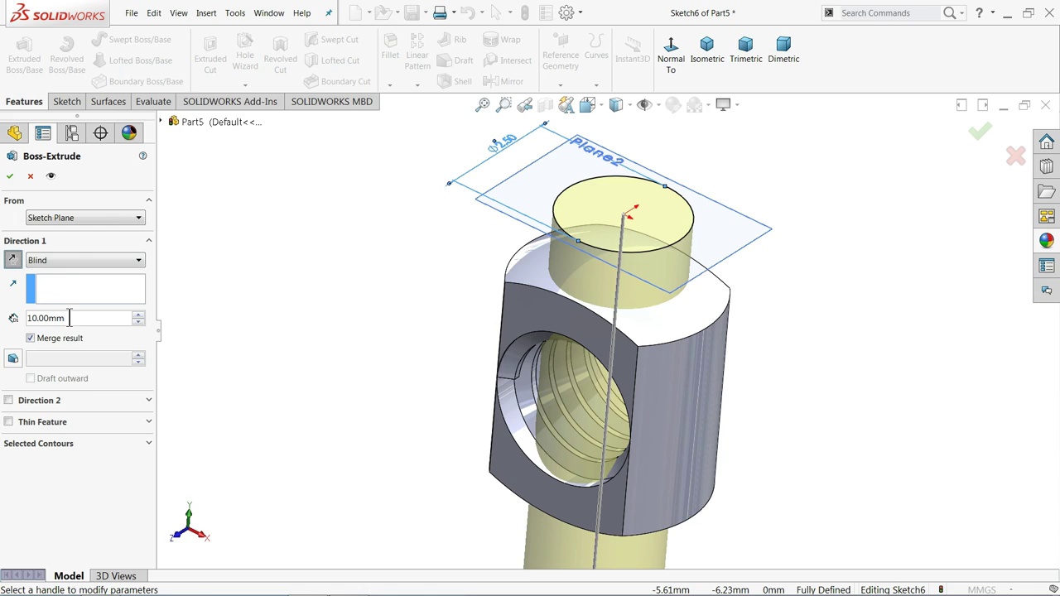
left_click(69, 258)
left_click(70, 319)
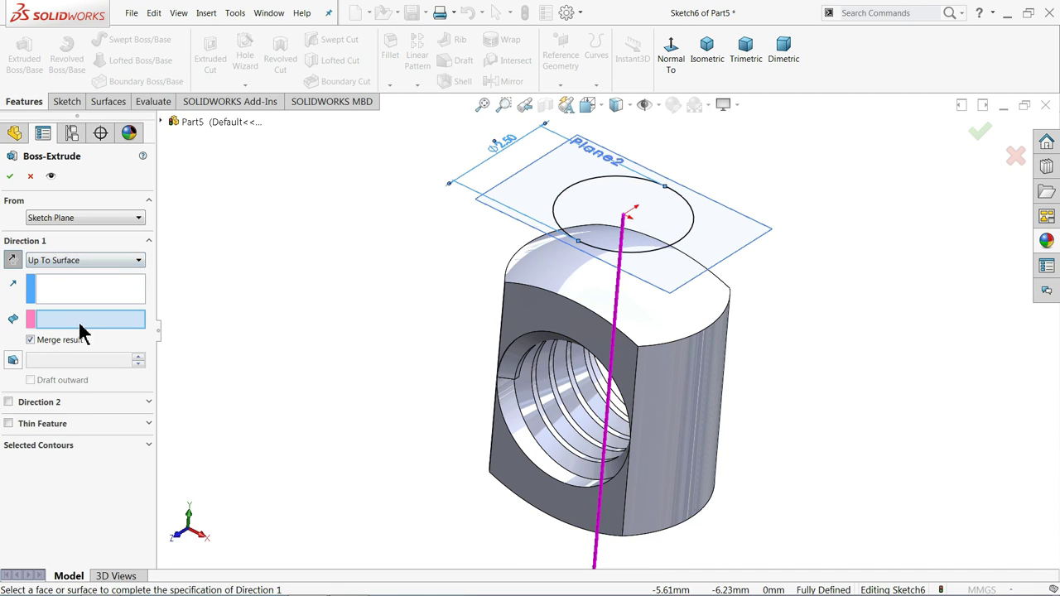
left_click(685, 319)
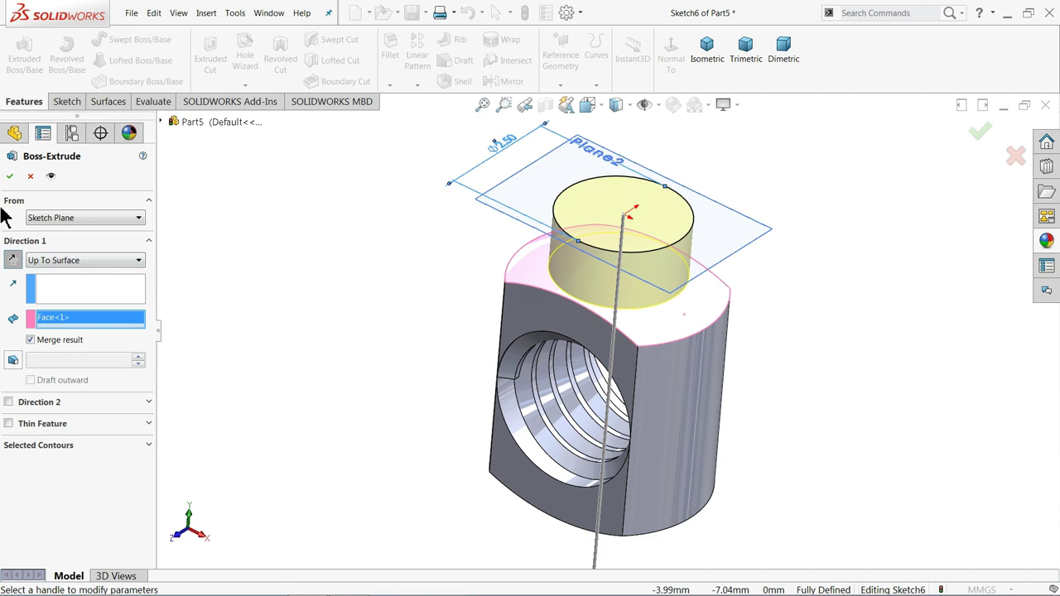
left_click(11, 178)
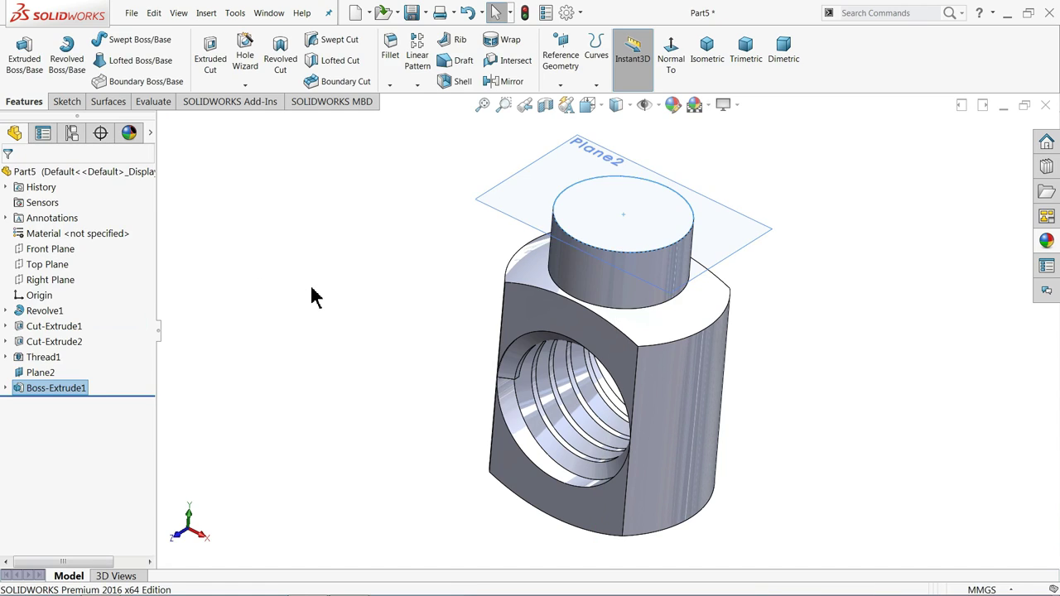
Step: Hide Plane2
left_click(563, 170)
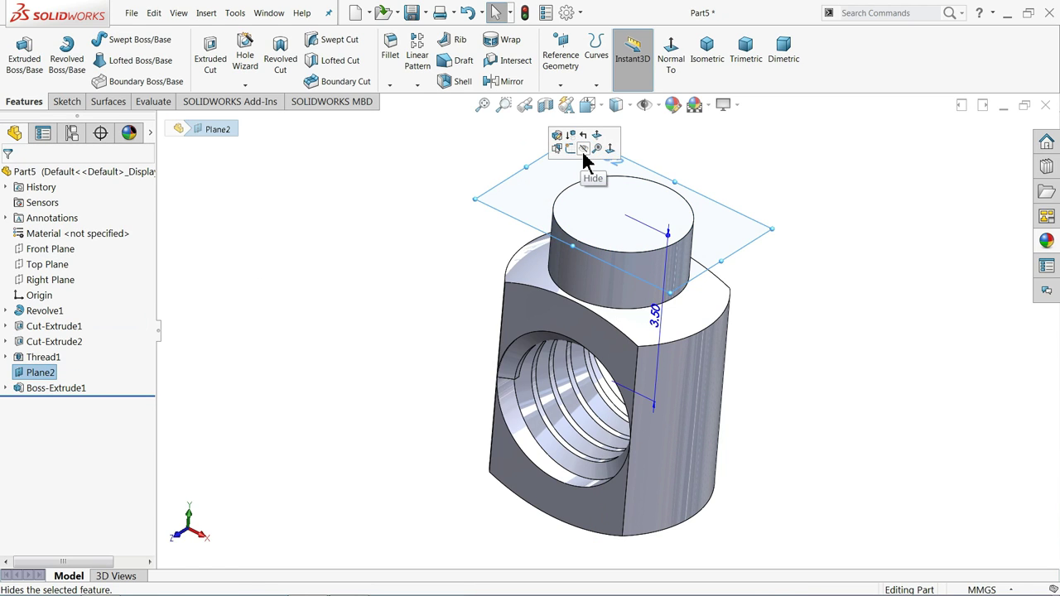
left_click(593, 156)
middle_click_drag(379, 296, 367, 253)
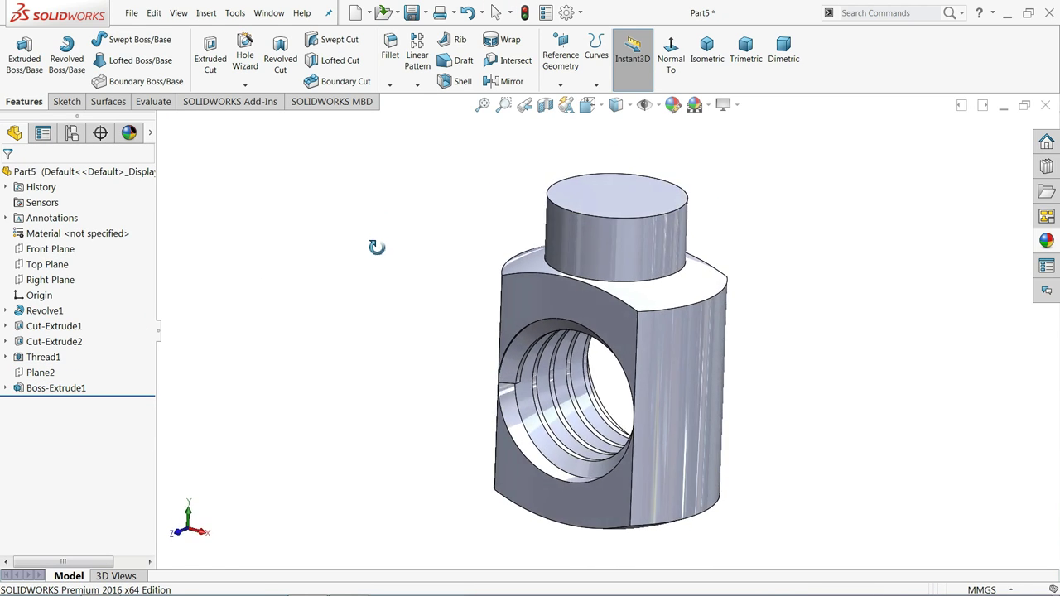
Step: Mirror Boss-Extrude1 across the Top Plane
key("Escape")
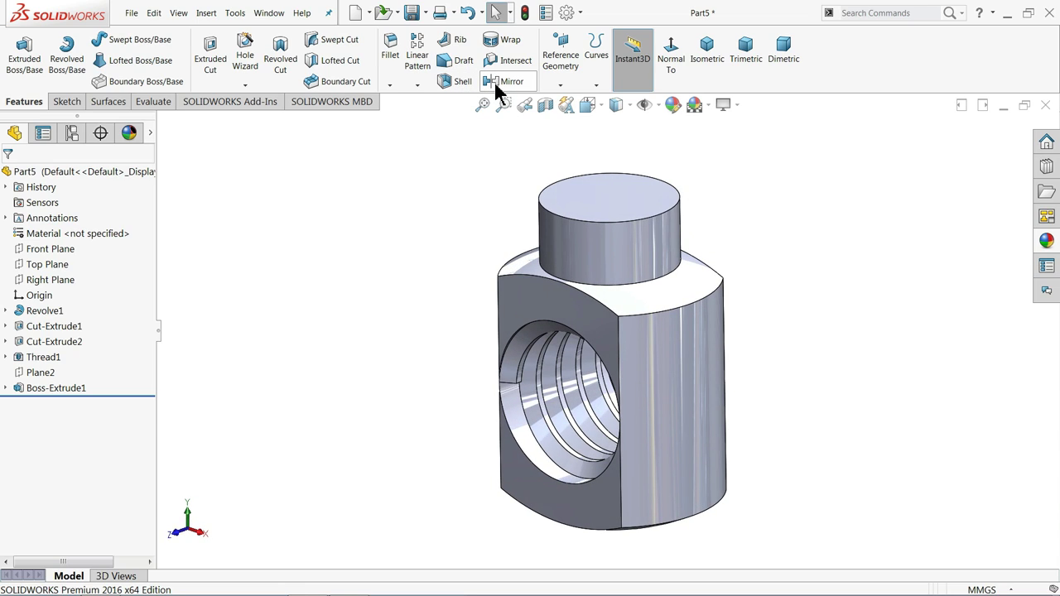
left_click(39, 264)
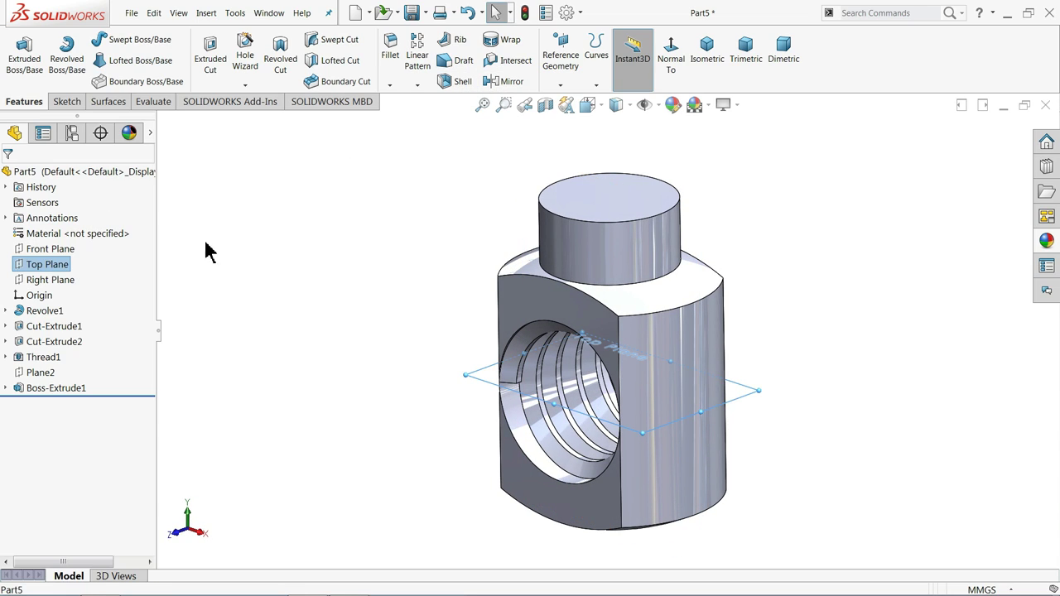
left_click(507, 83)
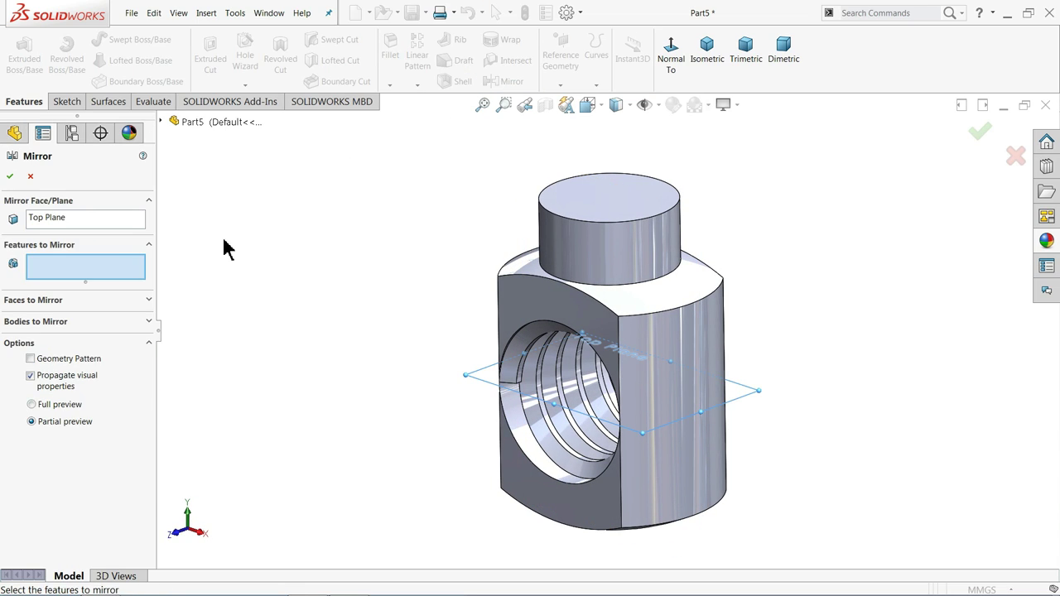
left_click(627, 243)
mouse_move(627, 244)
middle_mouse_down()
mouse_move(539, 356)
mouse_move(626, 426)
middle_mouse_up()
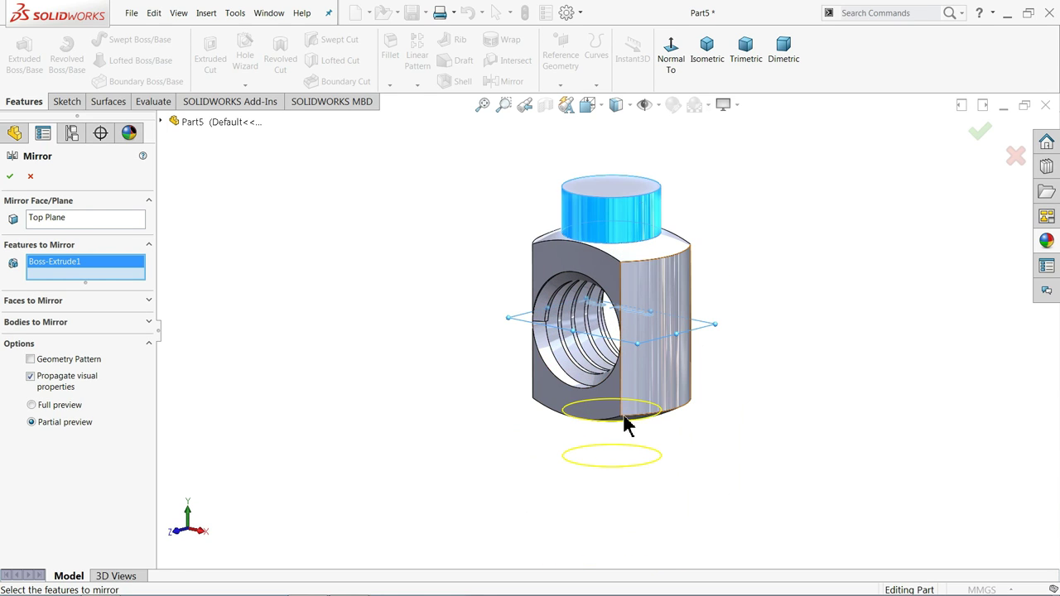
left_click(10, 176)
mouse_move(308, 344)
middle_mouse_down()
mouse_move(378, 270)
mouse_move(397, 179)
mouse_move(403, 346)
mouse_move(419, 310)
mouse_move(373, 308)
mouse_move(386, 331)
middle_mouse_up()
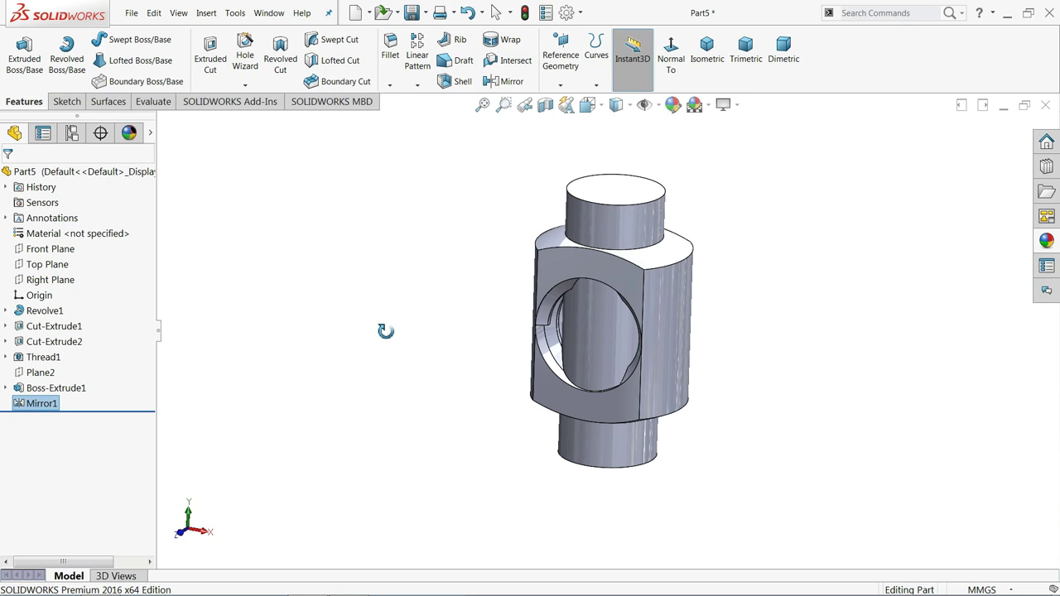
Step: Edit Mirror1 to use Geometry Pattern
left_click(18, 408)
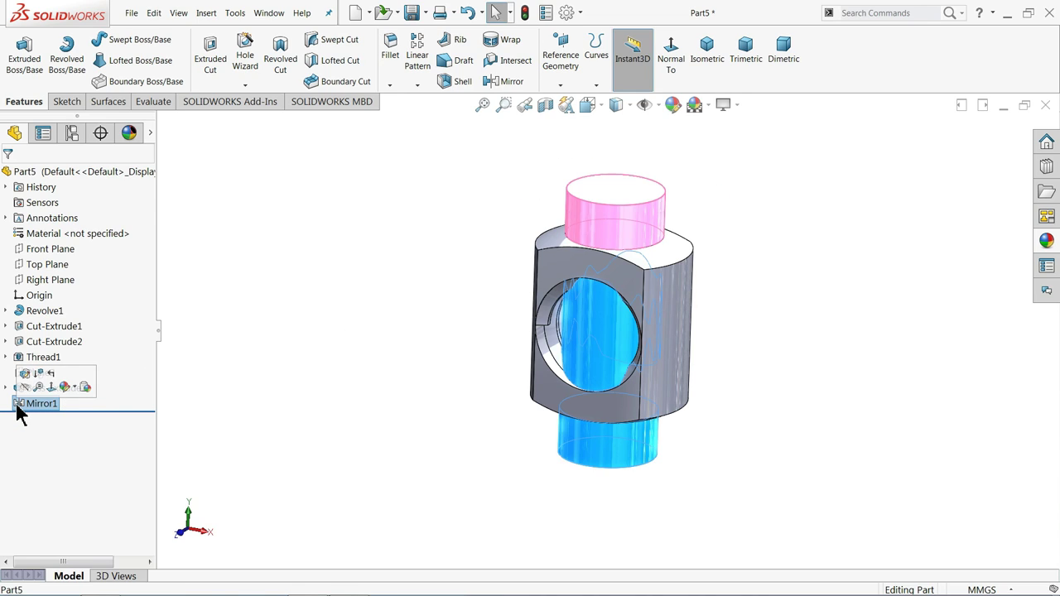
left_click(24, 387)
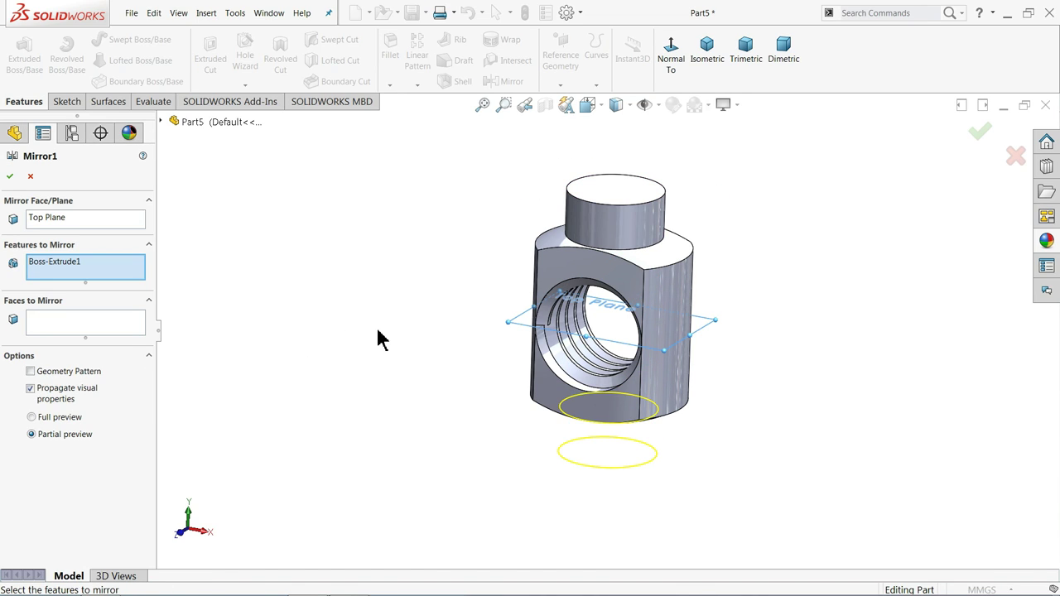
middle_click_drag(380, 338, 385, 274)
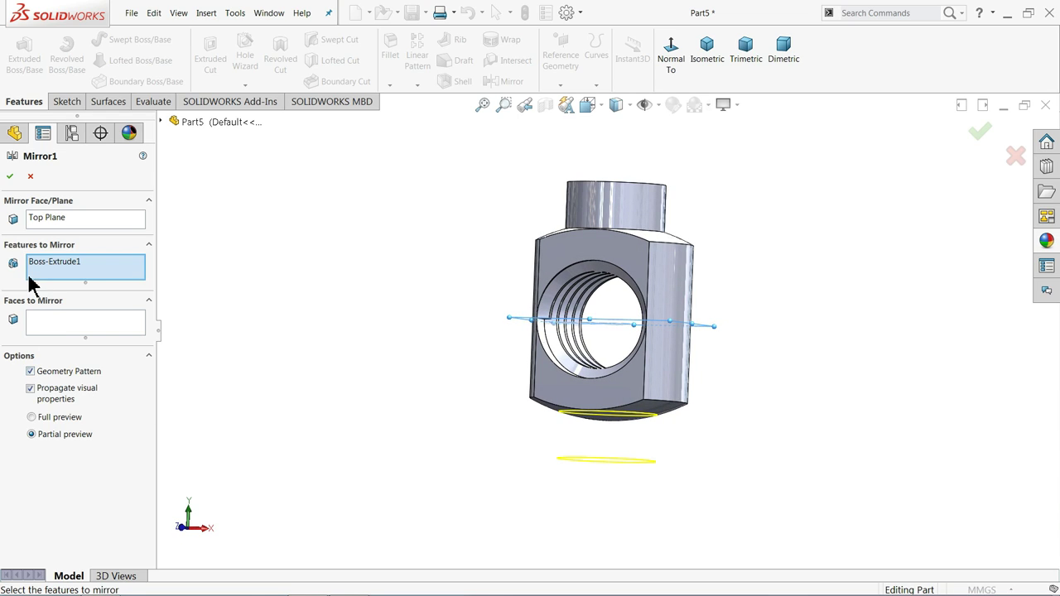
left_click(10, 177)
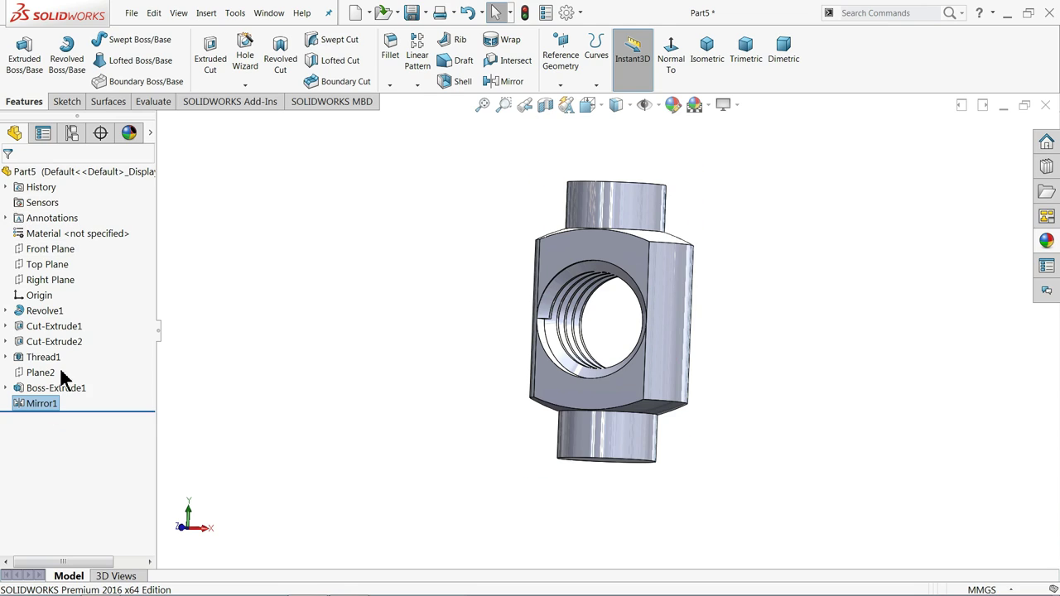
middle_click_drag(404, 219, 402, 280)
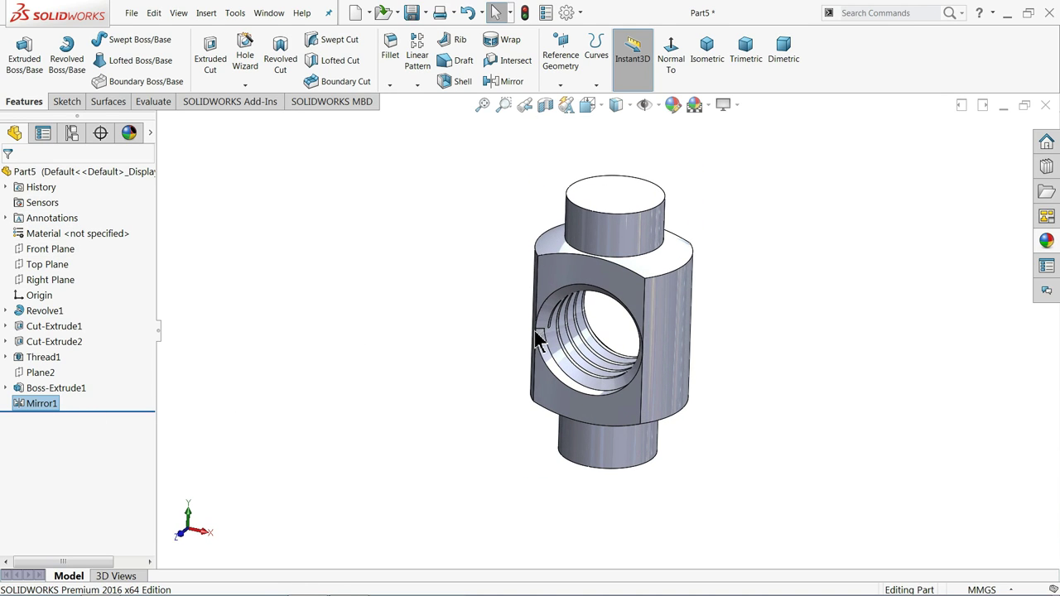
Step: Select the whole Part5 and start editing its appearance
scroll(539, 336, "down", 3)
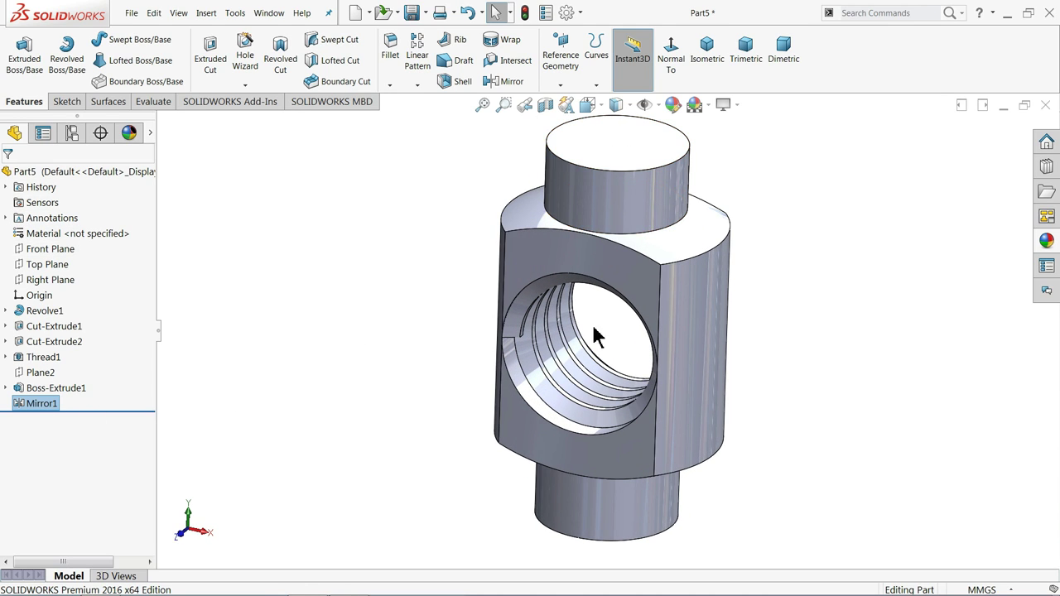
mouse_move(456, 398)
middle_mouse_down()
mouse_move(451, 276)
mouse_move(445, 396)
mouse_move(454, 392)
middle_mouse_up()
mouse_move(492, 450)
middle_mouse_down()
mouse_move(481, 348)
mouse_move(488, 422)
middle_mouse_up()
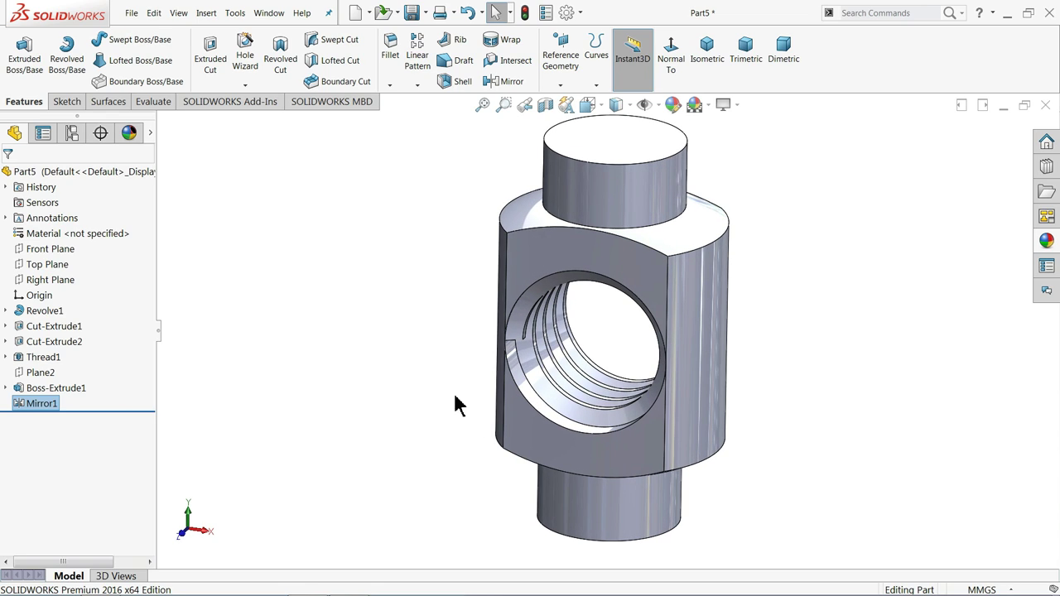
left_click(214, 283)
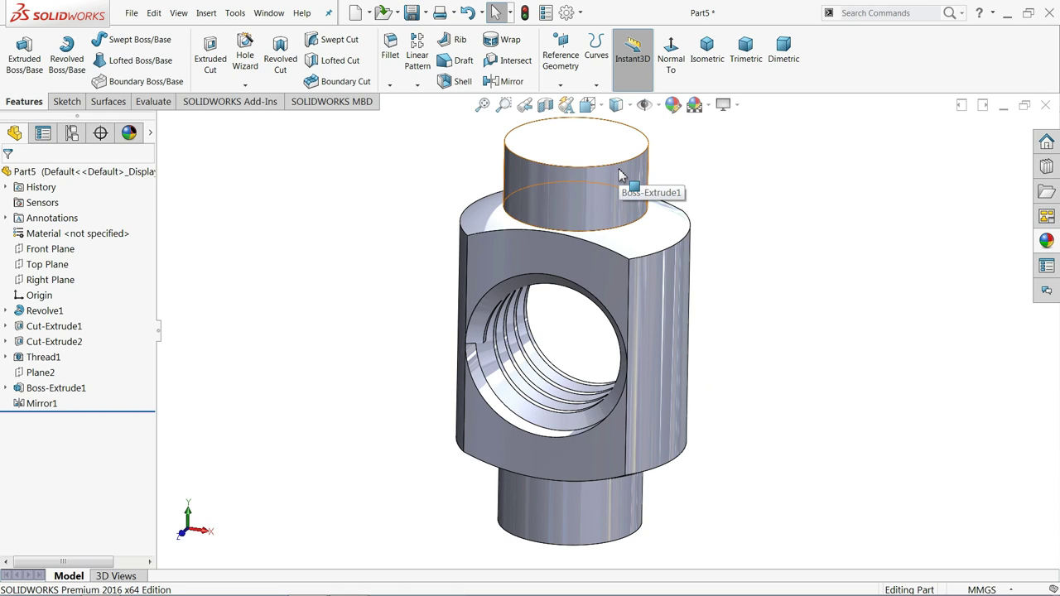
left_click(120, 172)
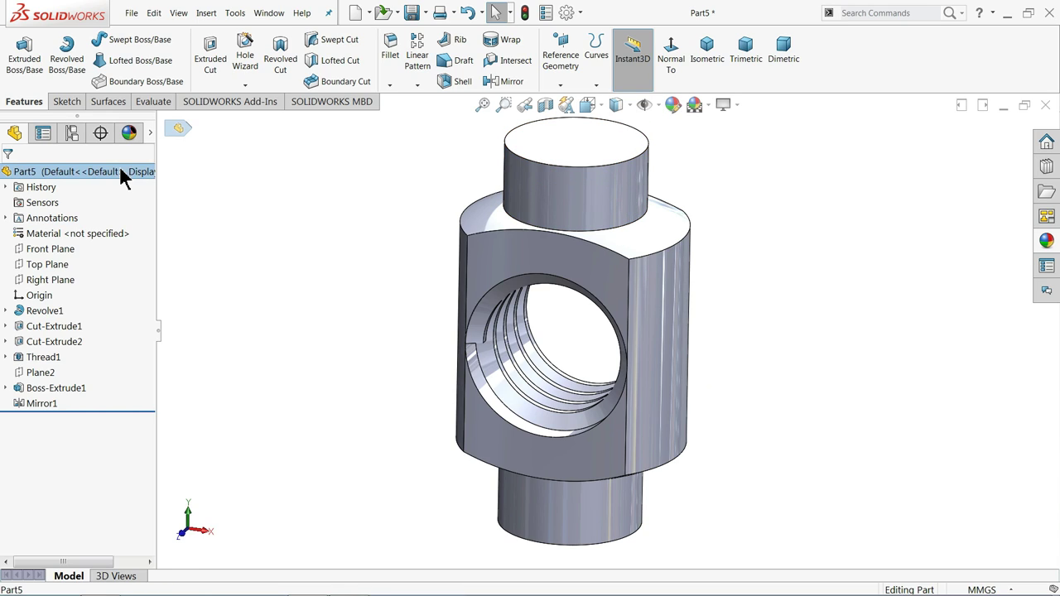
left_click(672, 106)
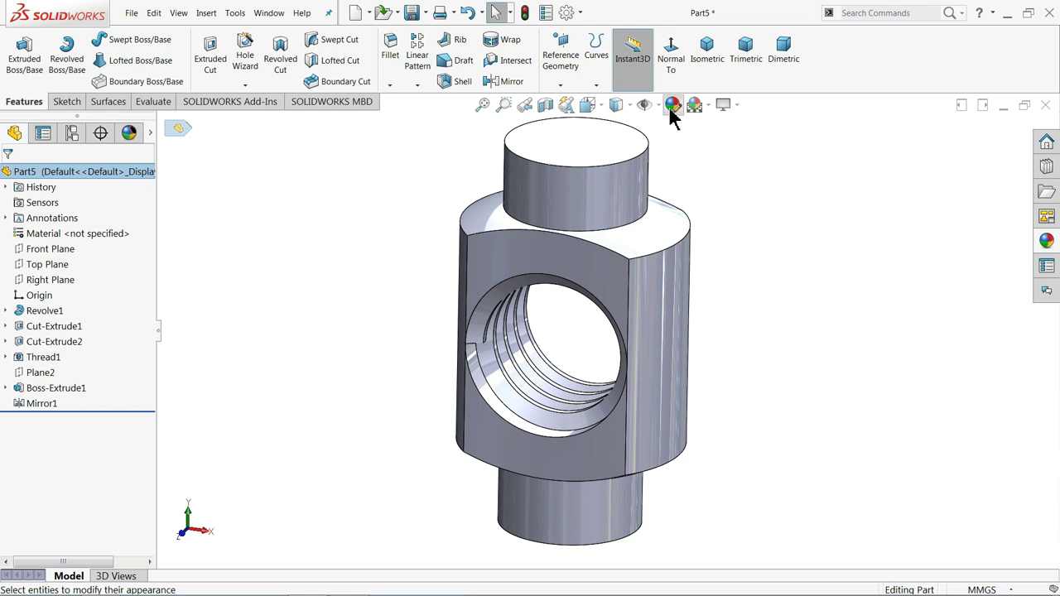
Step: Apply a dark grey colour to the nut
left_click(109, 489)
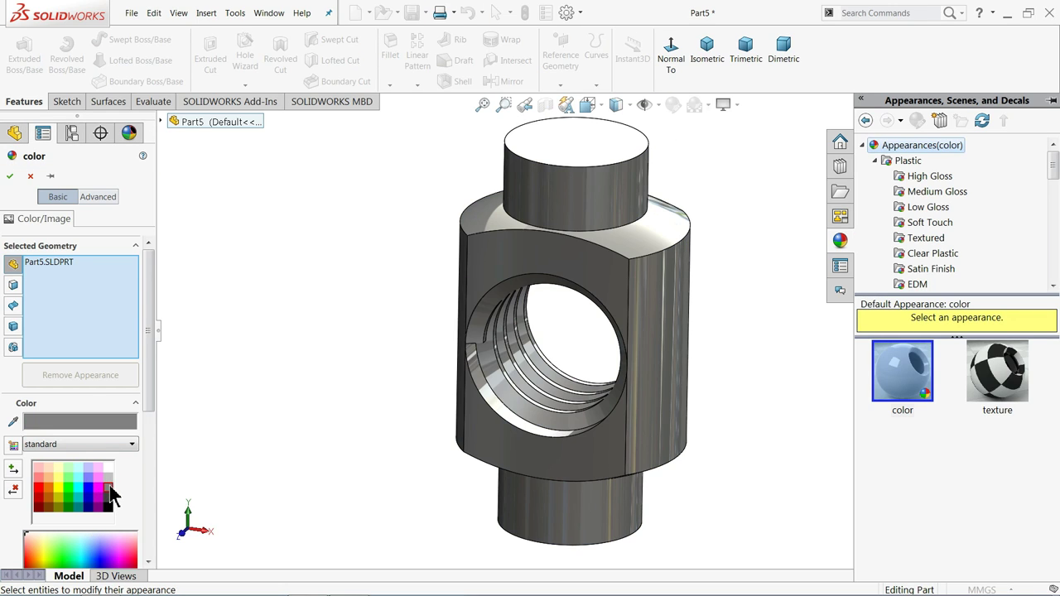
mouse_move(327, 348)
middle_mouse_down()
mouse_move(338, 360)
mouse_move(320, 402)
mouse_move(374, 369)
mouse_move(355, 372)
middle_mouse_up()
left_click(10, 177)
type("10.Nut")
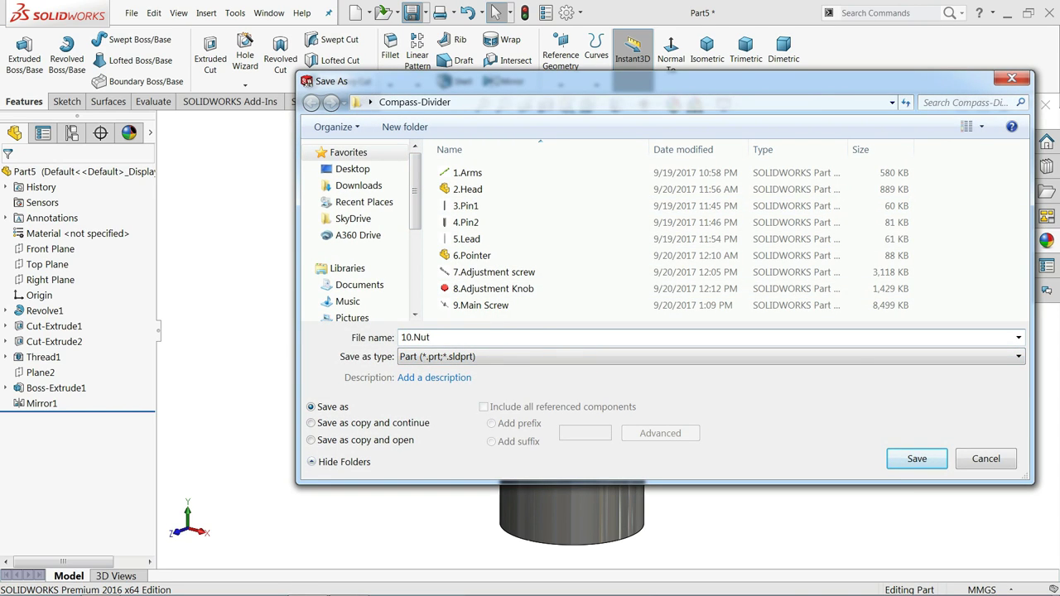
Step: Save the part as 10.Nut in the Compass-Divider folder and close it
left_click(925, 472)
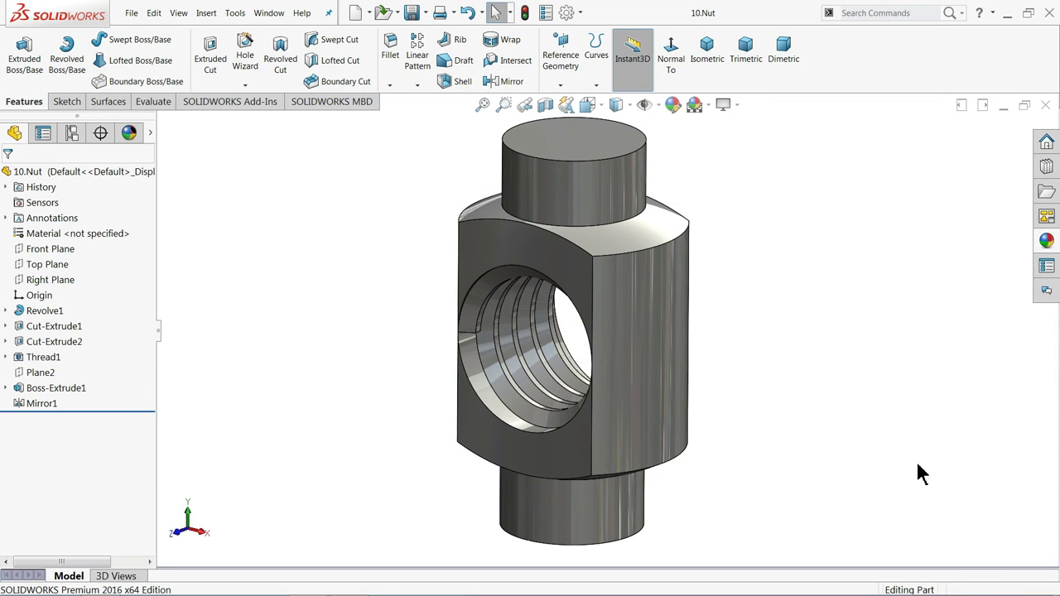
mouse_move(703, 378)
middle_mouse_down()
mouse_move(674, 371)
mouse_move(669, 315)
mouse_move(699, 213)
mouse_move(634, 359)
mouse_move(658, 364)
middle_mouse_up()
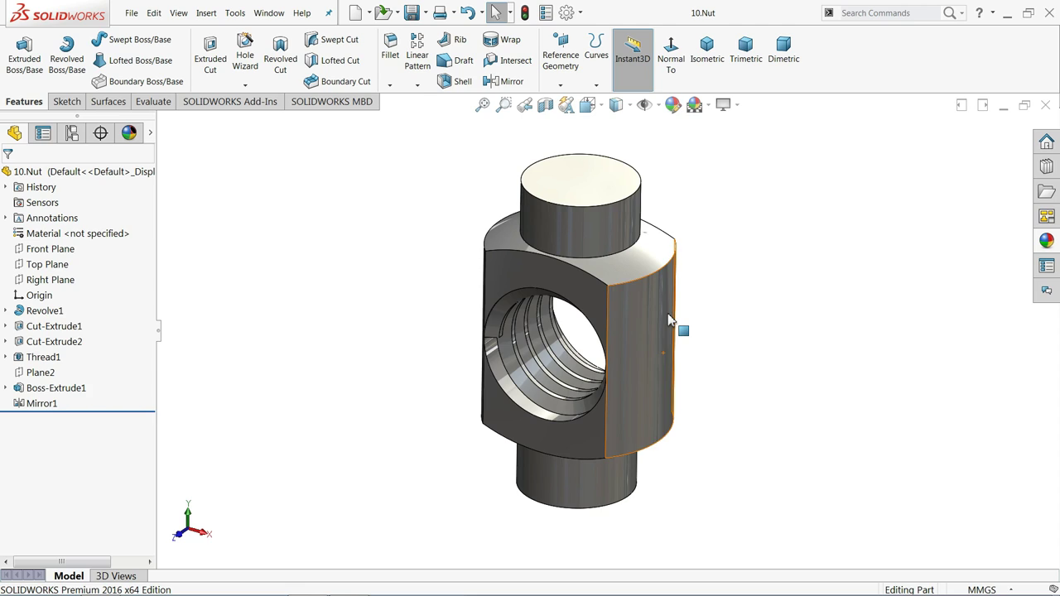
middle_click_drag(667, 313, 621, 323)
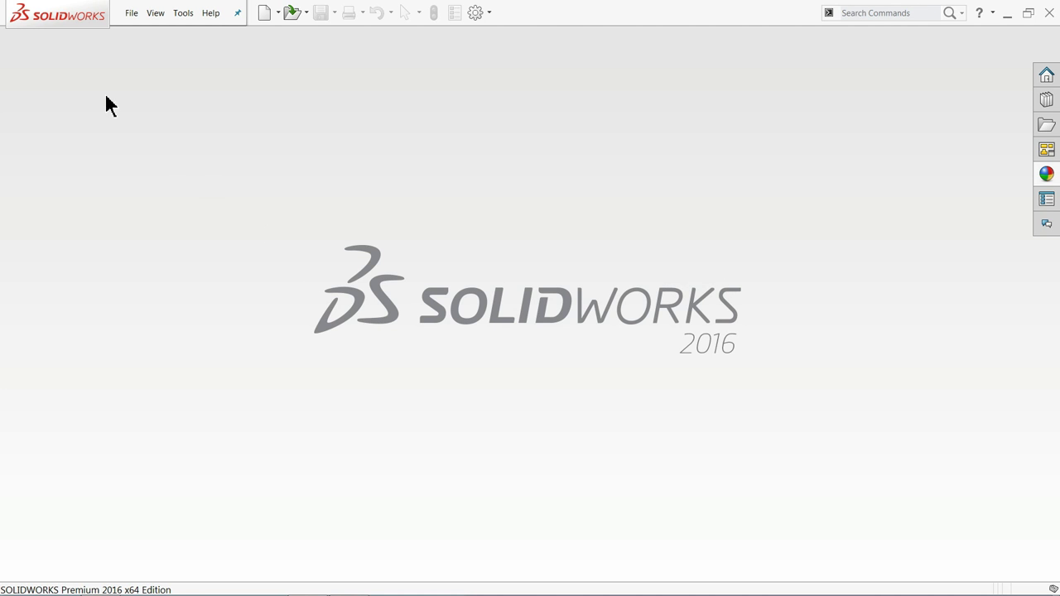
Step: Create a new assembly with 2.Head placed and a Plain White background scene
left_click(137, 15)
left_click(153, 35)
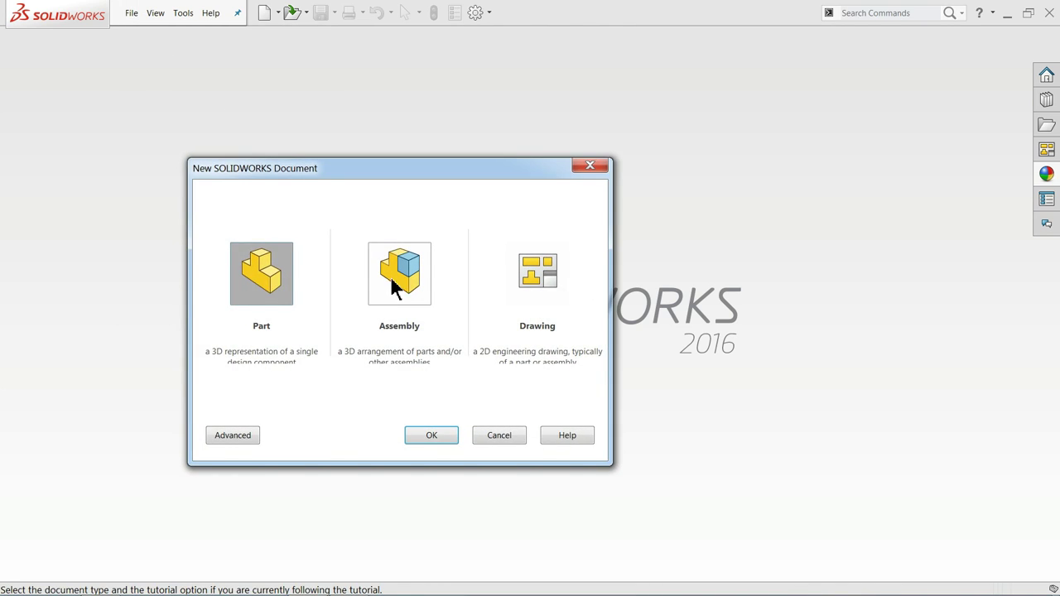
left_click(421, 438)
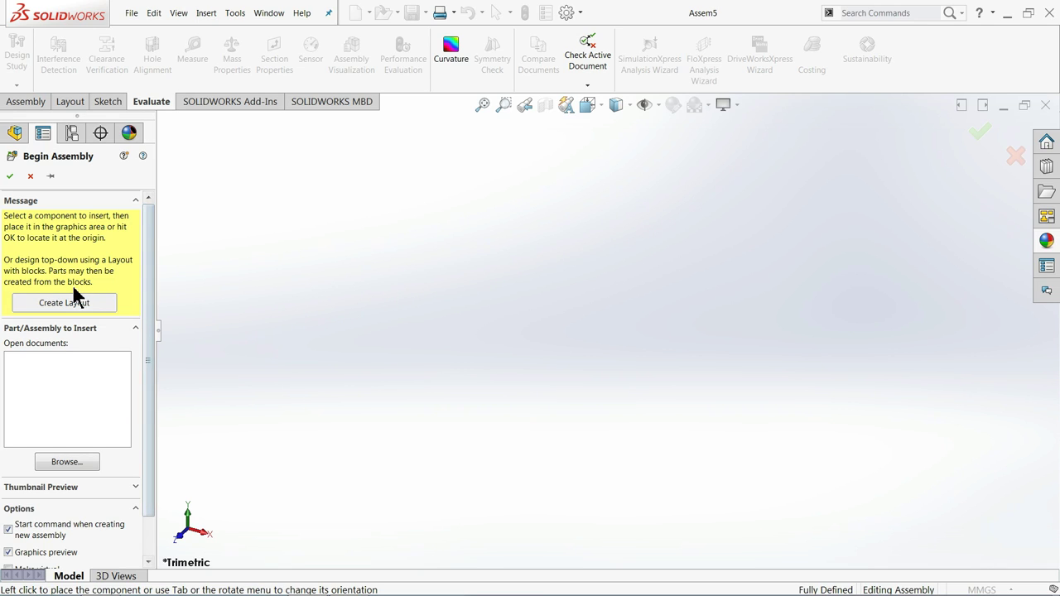
left_click(67, 466)
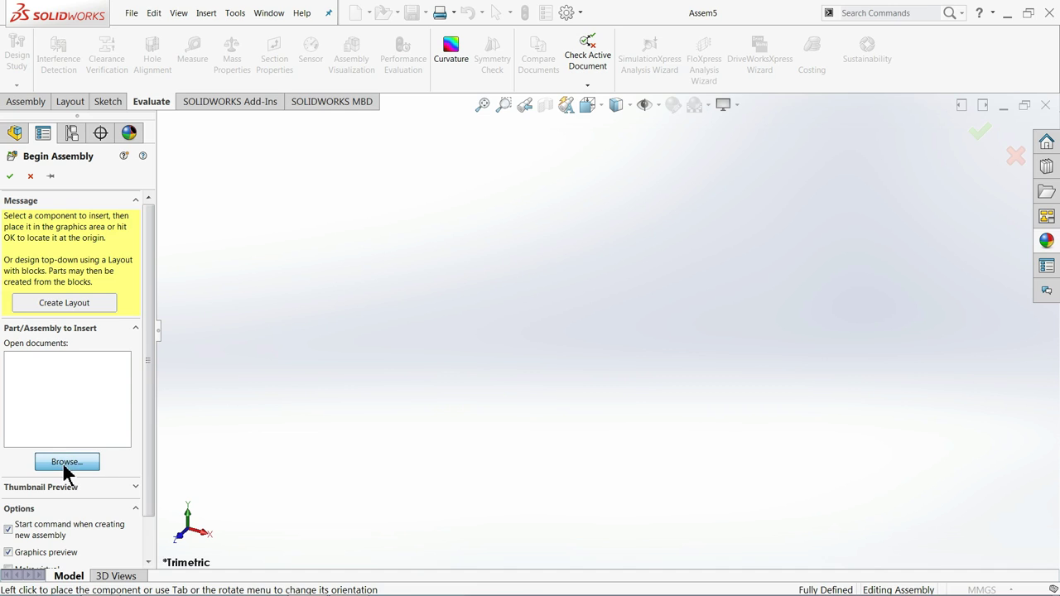
left_click(481, 157)
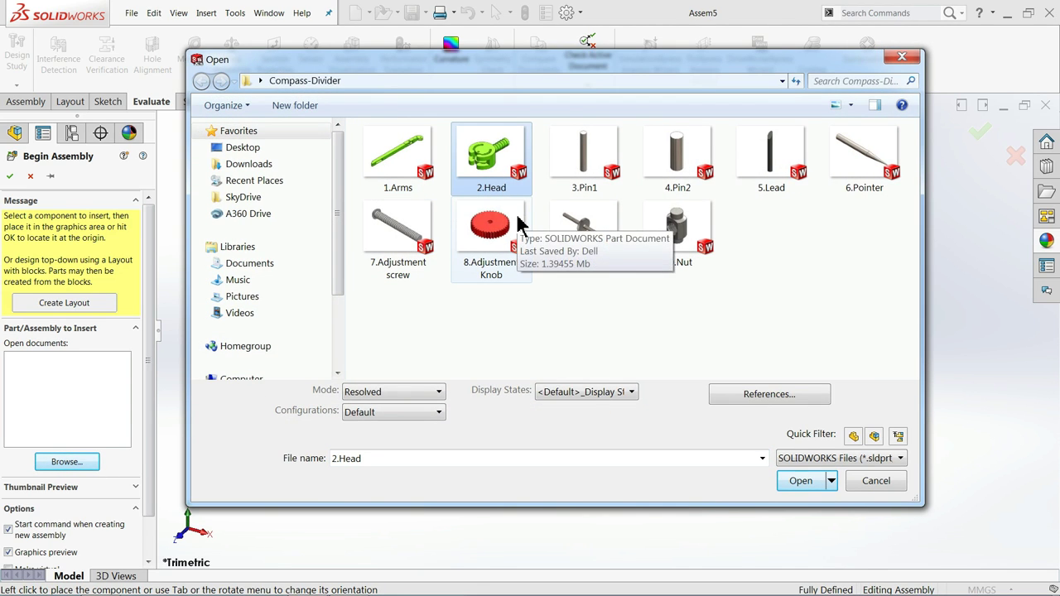
left_click(800, 481)
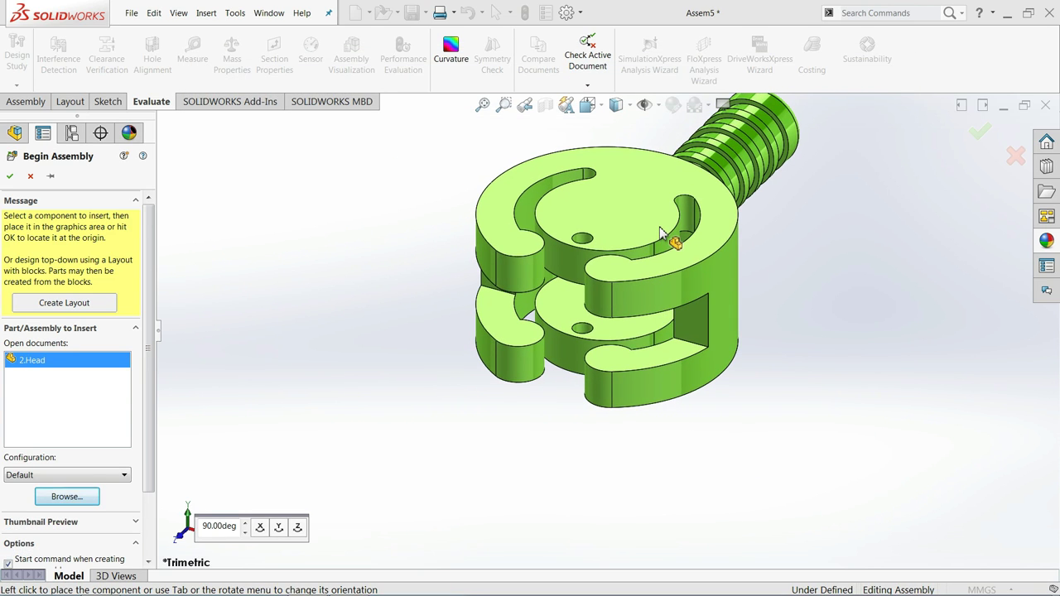
left_click(667, 236)
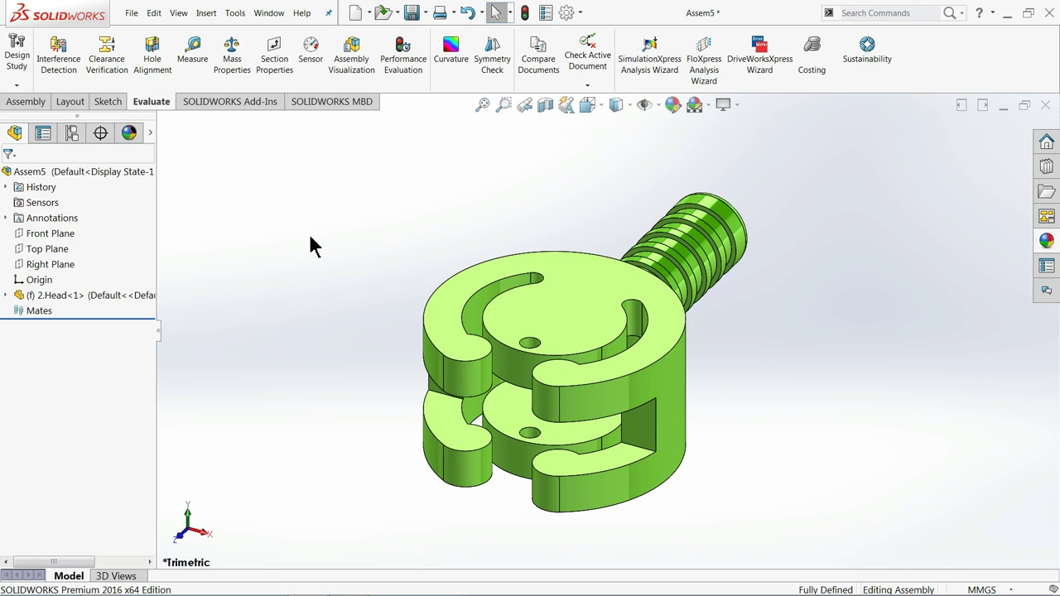
left_click(710, 107)
left_click(708, 27)
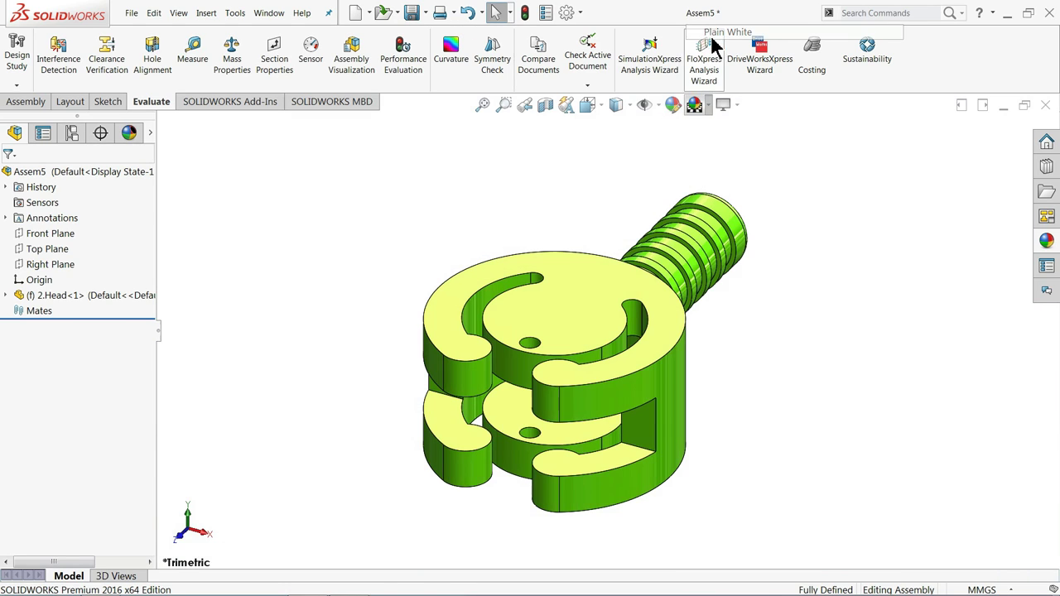
Step: Insert the 1.Arms component beside the Head
left_click(26, 101)
scroll(512, 346, "up", 2)
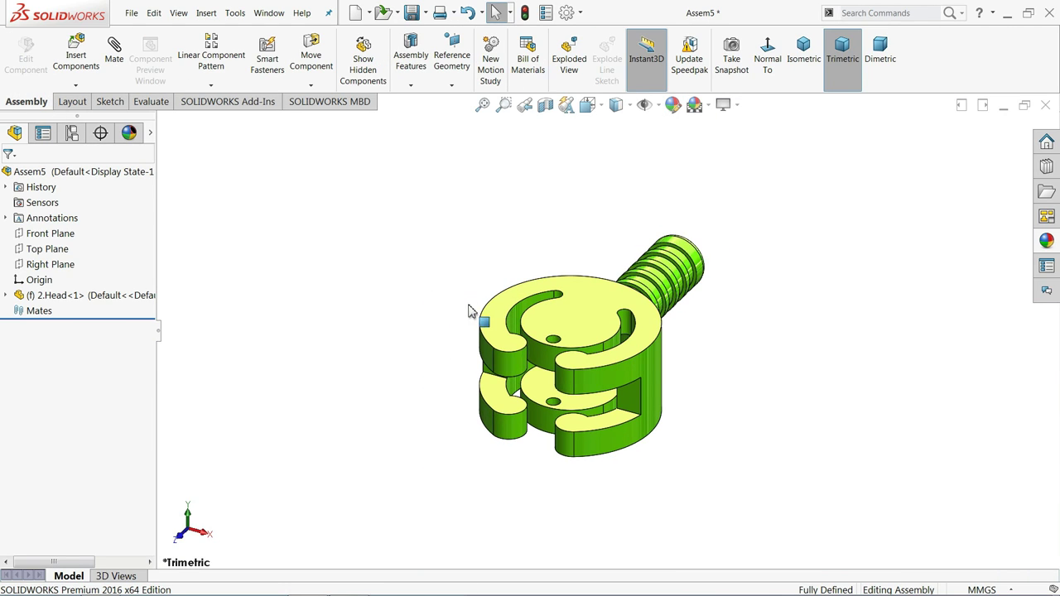
left_click(75, 52)
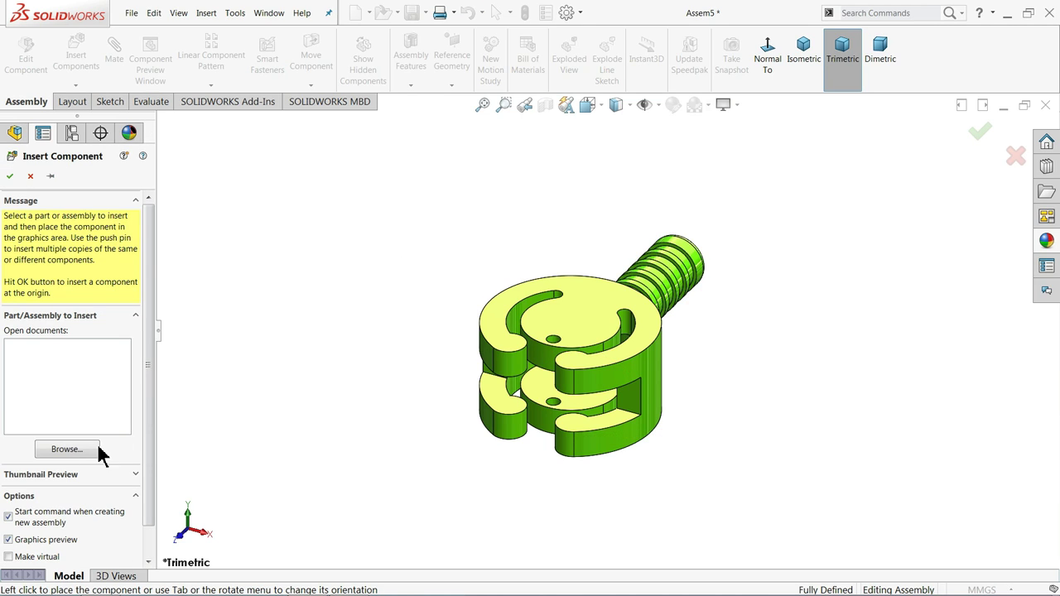
left_click(93, 449)
left_click(410, 170)
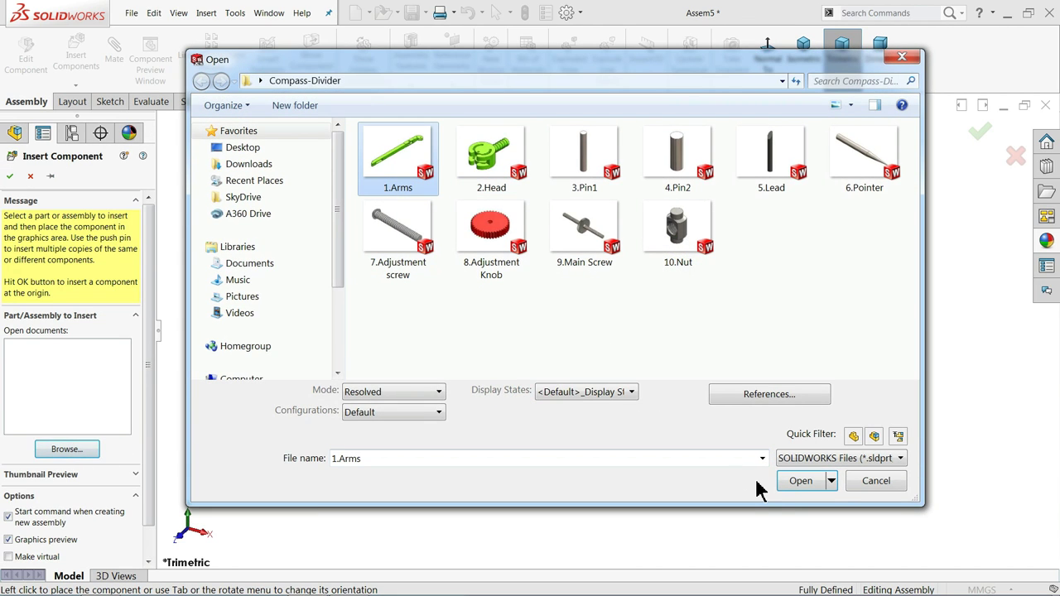
left_click(797, 482)
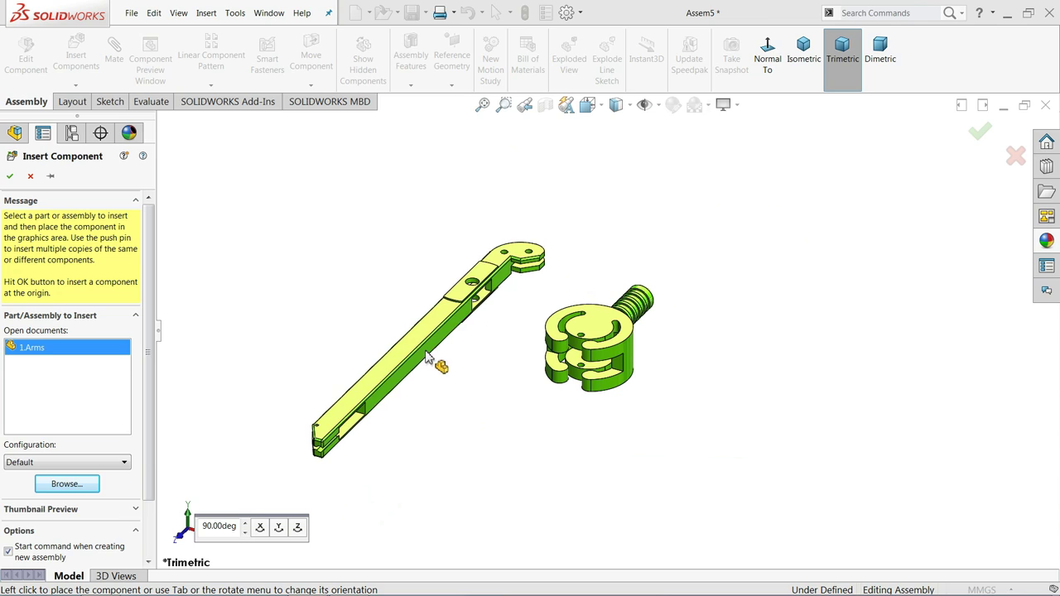
left_click(451, 355)
scroll(563, 303, "down", 3)
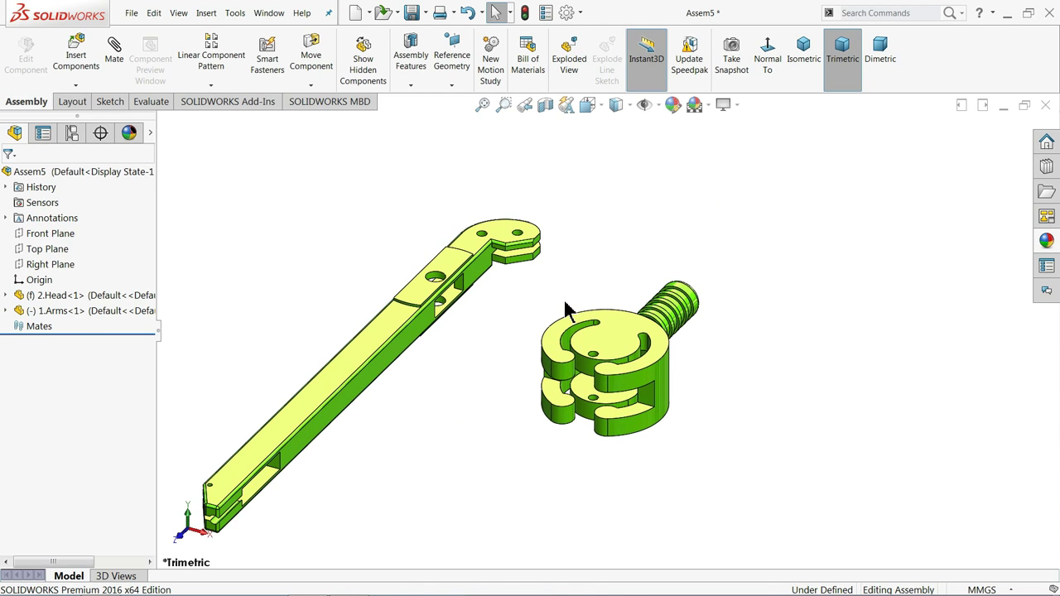
scroll(567, 308, "down", 2)
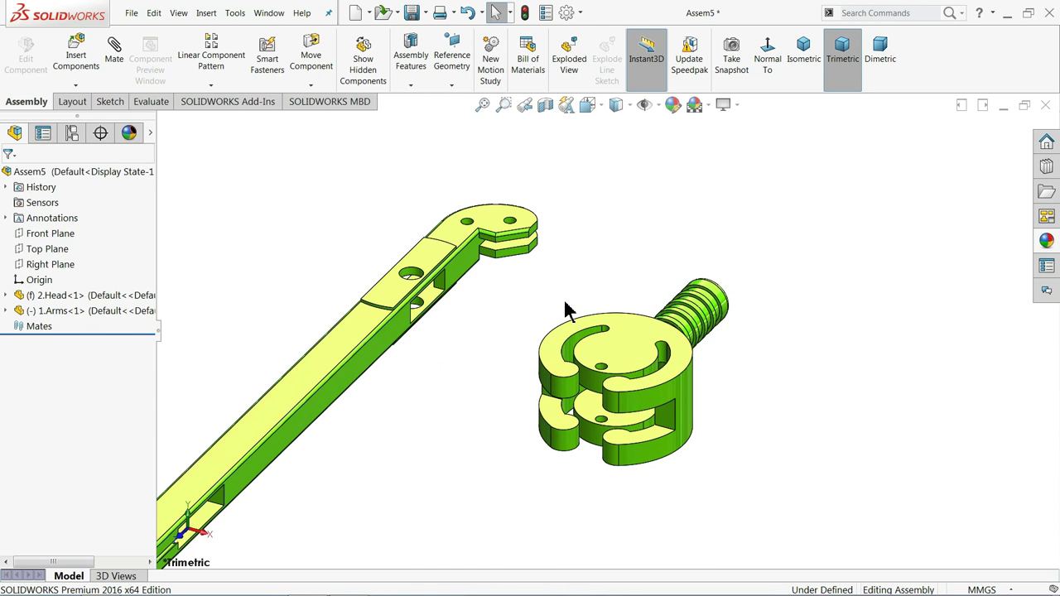
left_click(112, 63)
Step: Mate the arm's end hole concentric with the Head's hole
scroll(528, 274, "down", 2)
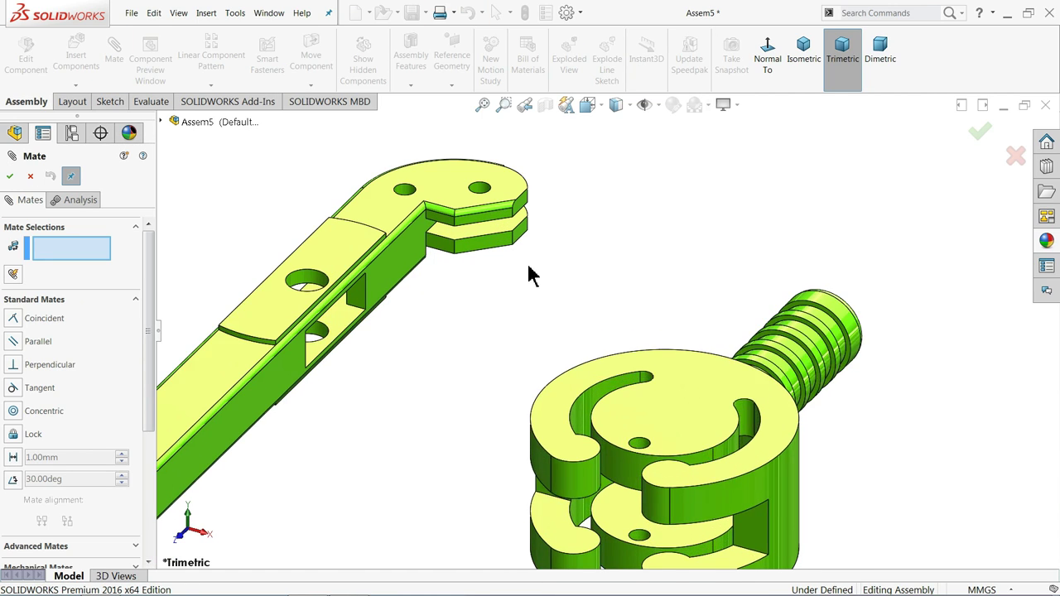
scroll(527, 274, "down", 2)
left_click(478, 185)
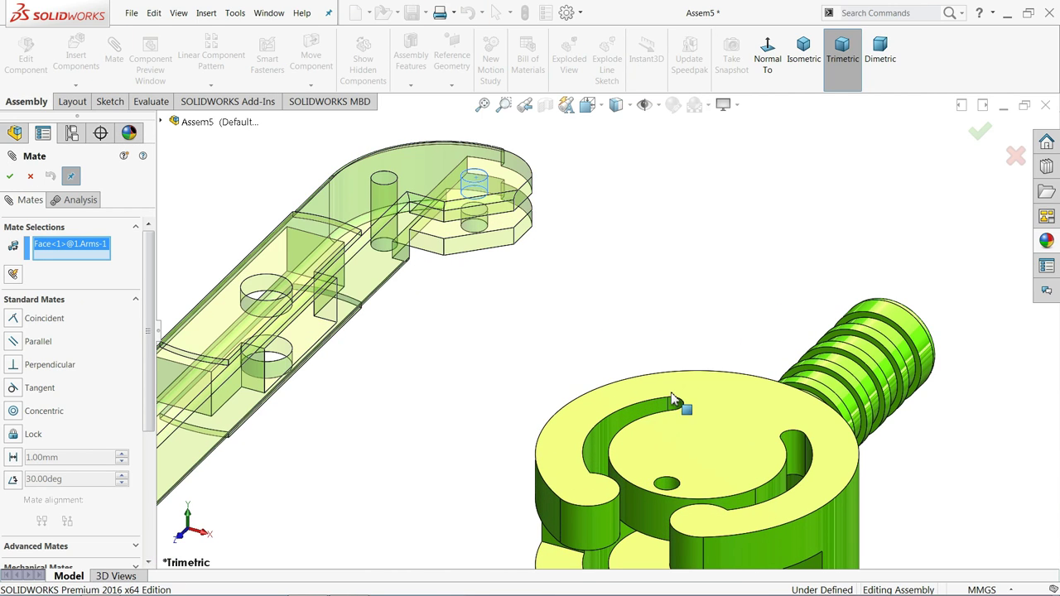
left_click(667, 487)
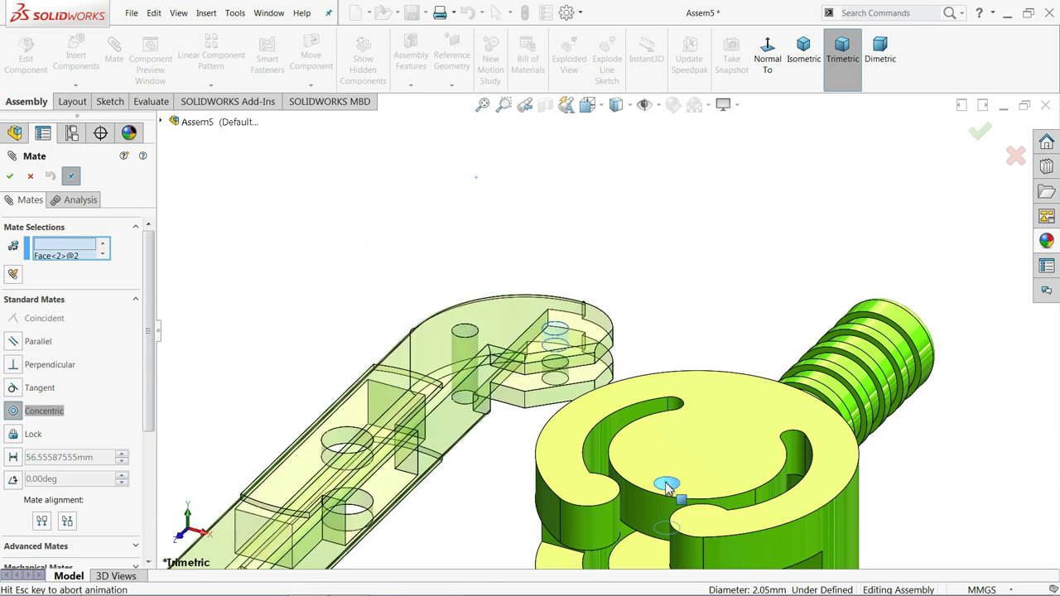
left_click(857, 502)
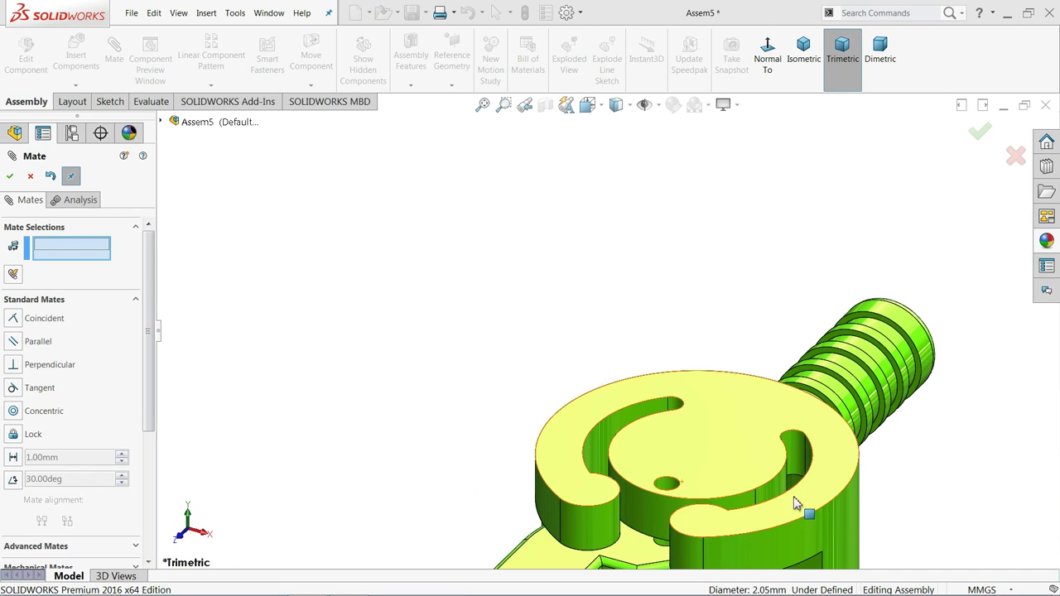
Step: Mate the arm's end face coincident with the Head's inner slot face
scroll(745, 497, "up", 2)
scroll(634, 433, "down", 2)
left_click(587, 370)
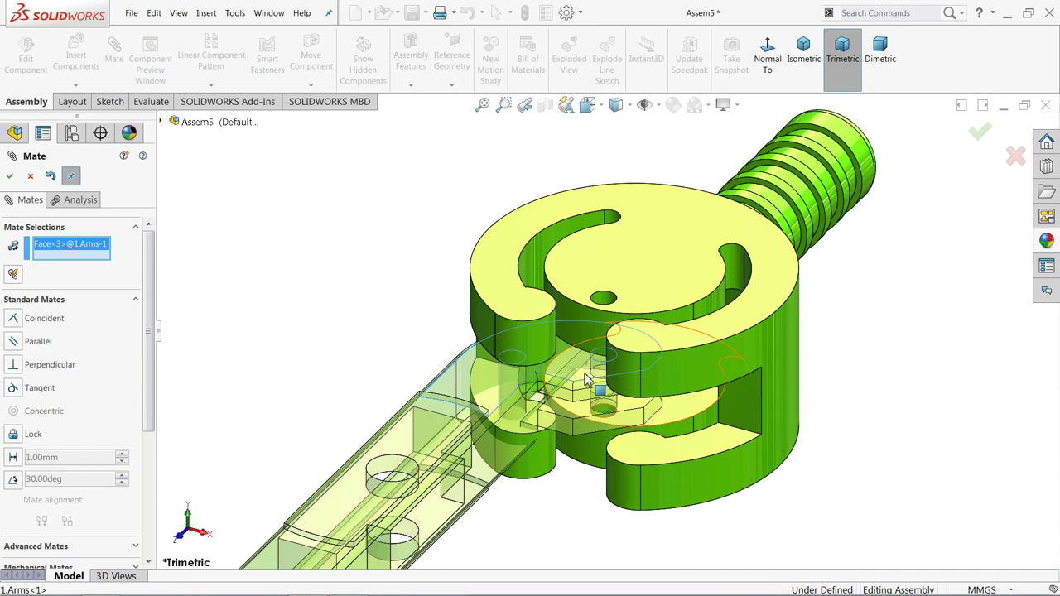
middle_click_drag(588, 369, 658, 293)
left_click(658, 293)
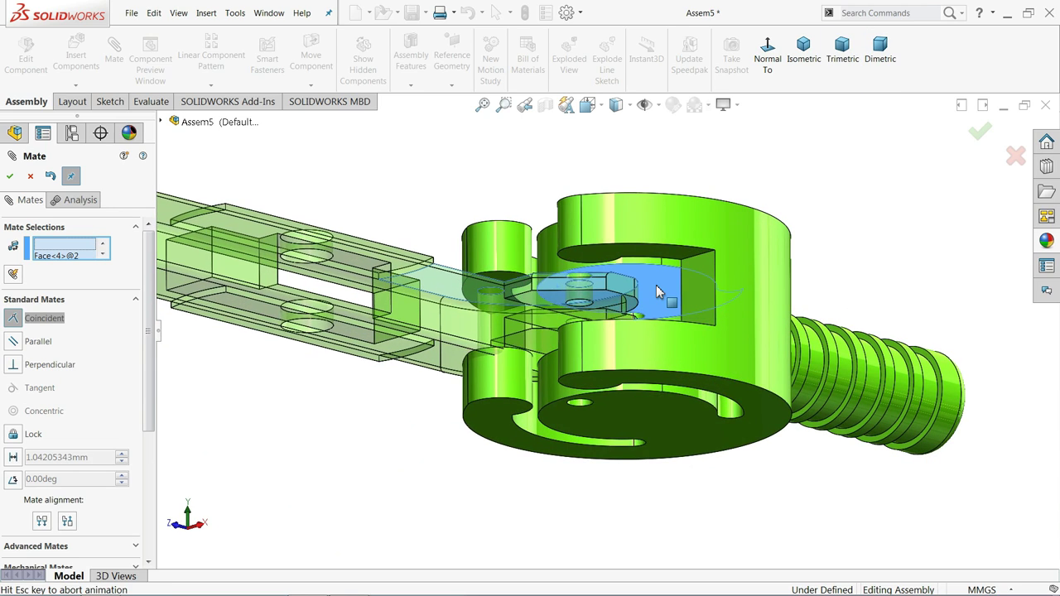
left_click(834, 254)
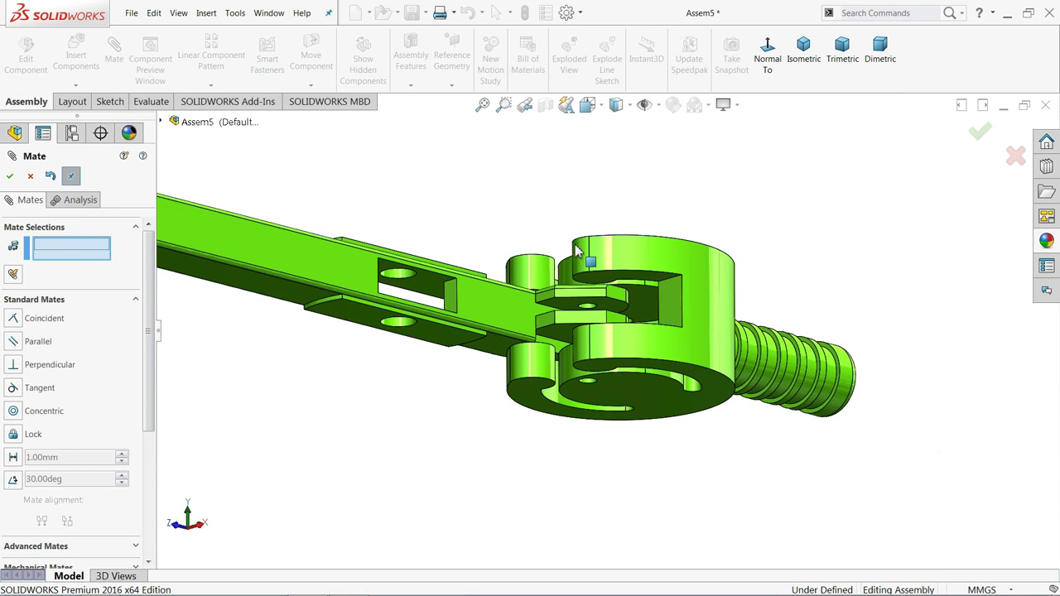
middle_click_drag(575, 244, 564, 368)
left_click_drag(568, 362, 572, 364)
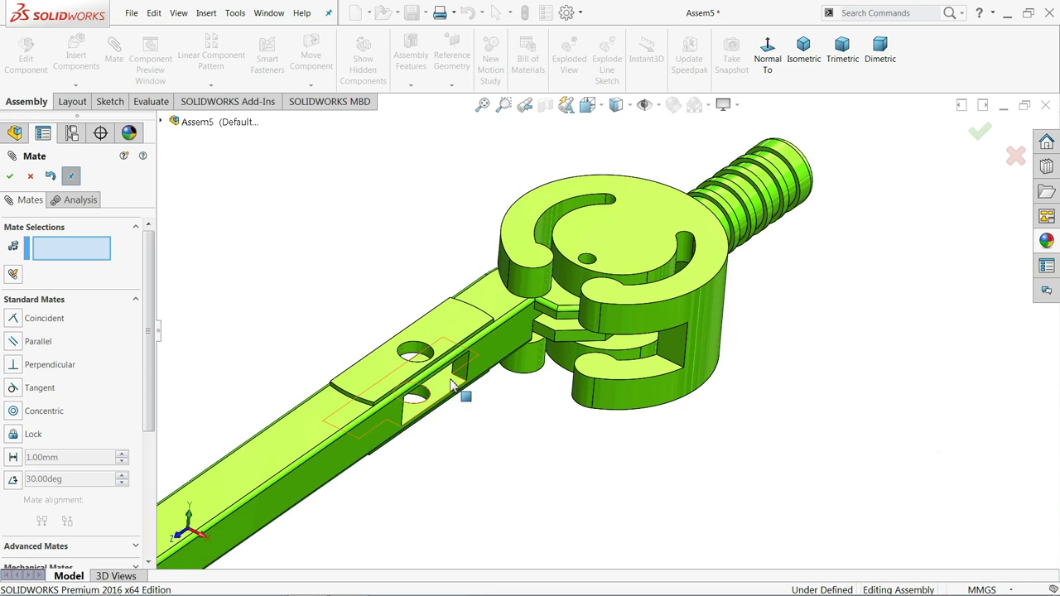
left_click(30, 177)
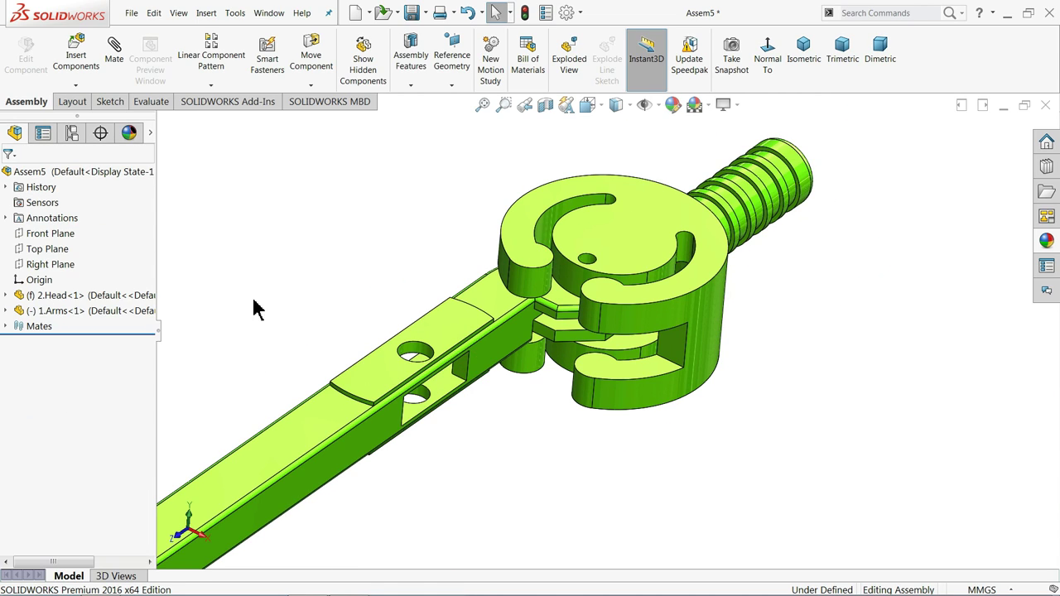
left_click(383, 377)
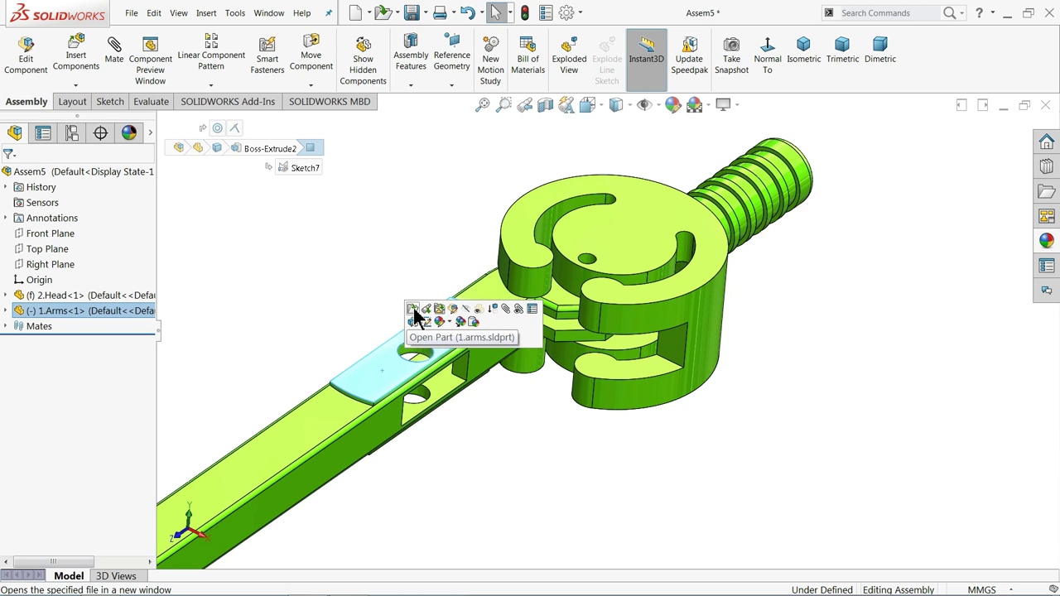
Step: In the Arms part, change Cut-Extrude6's hole diameter in the raised plate from 4 mm to 2 mm
left_click(415, 309)
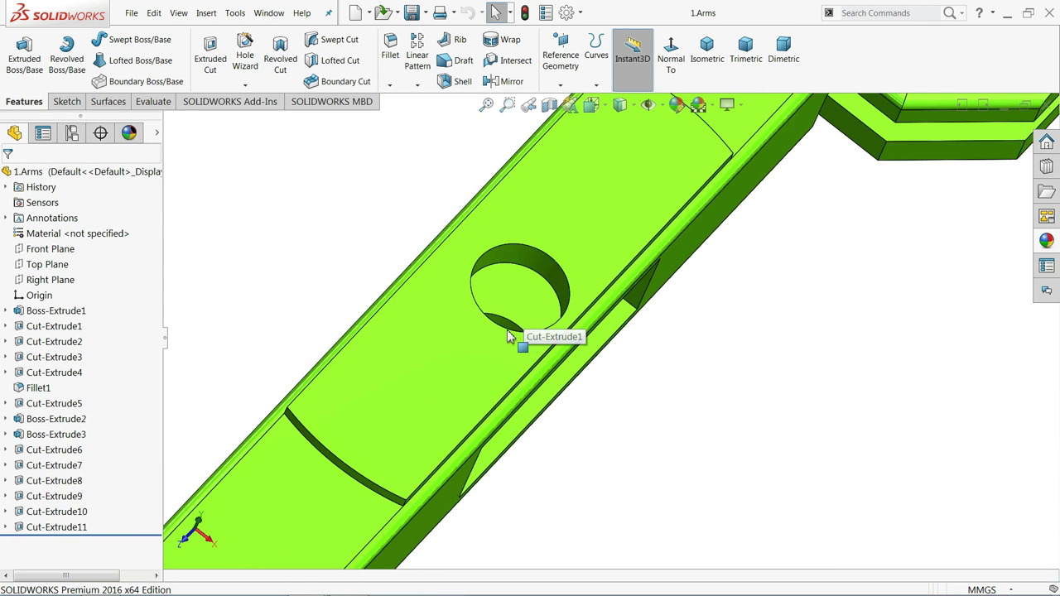
scroll(507, 330, "up", 5)
scroll(497, 385, "up", 3)
middle_click_drag(525, 412, 623, 364)
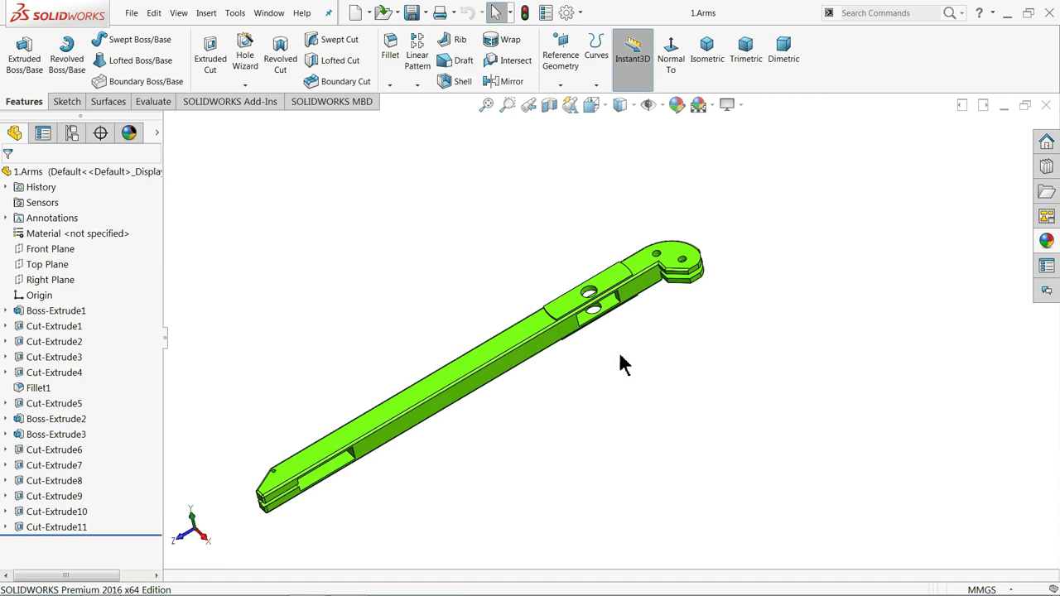
scroll(591, 314, "down", 5)
scroll(601, 279, "down", 3)
left_click(610, 279)
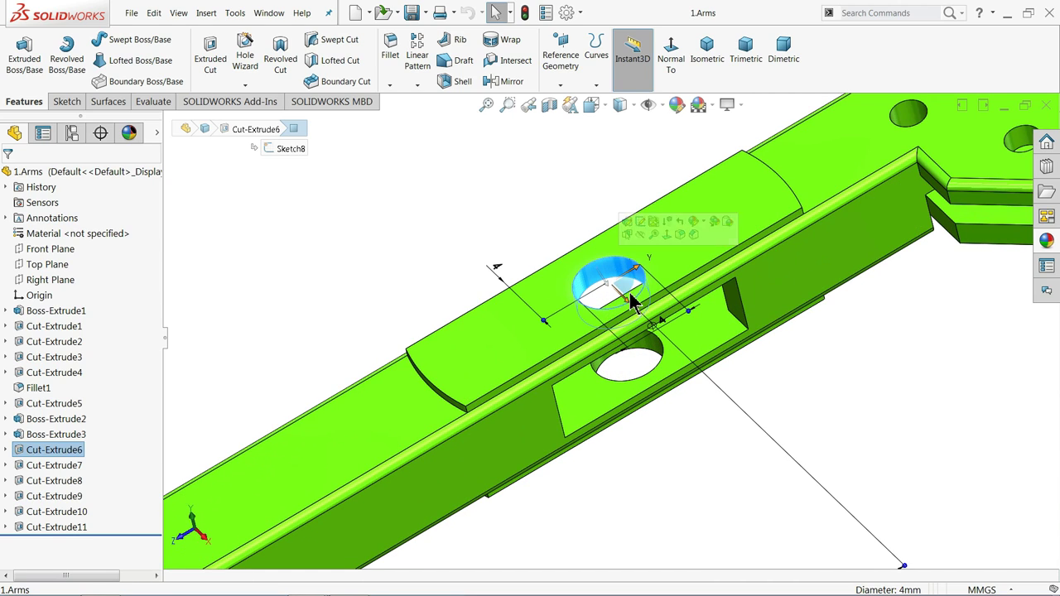
left_click(663, 327)
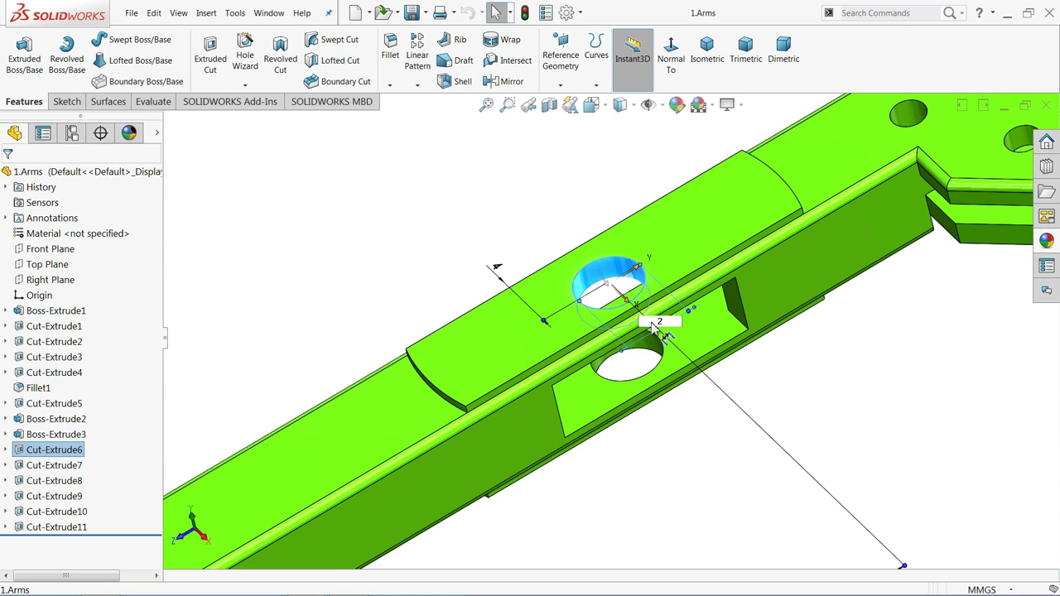
key("Return")
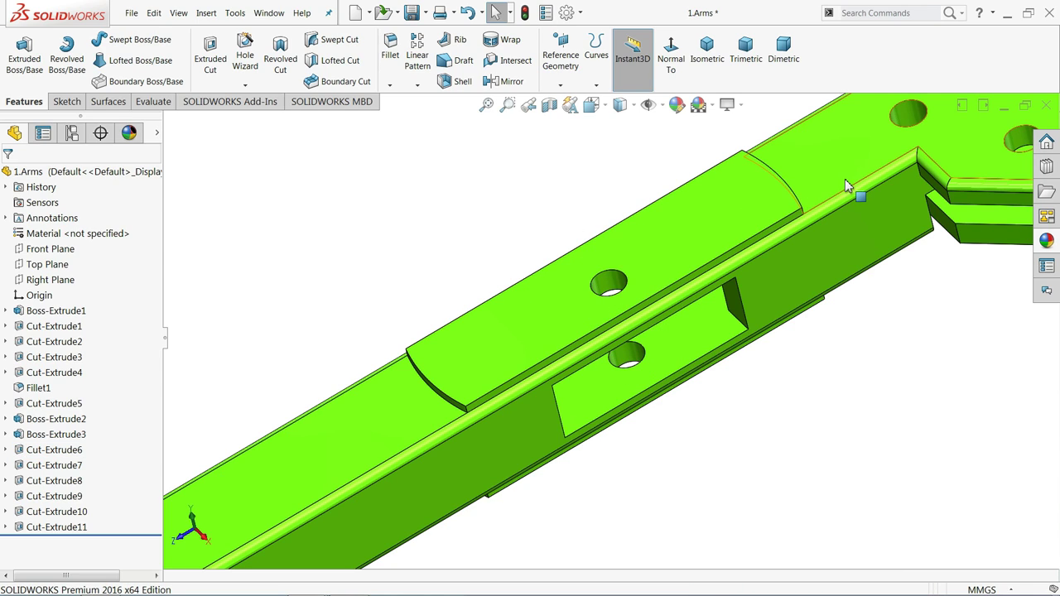
Step: Close and save the Arms part, then rebuild Assem5 with the updated arm
scroll(593, 199, "up", 1)
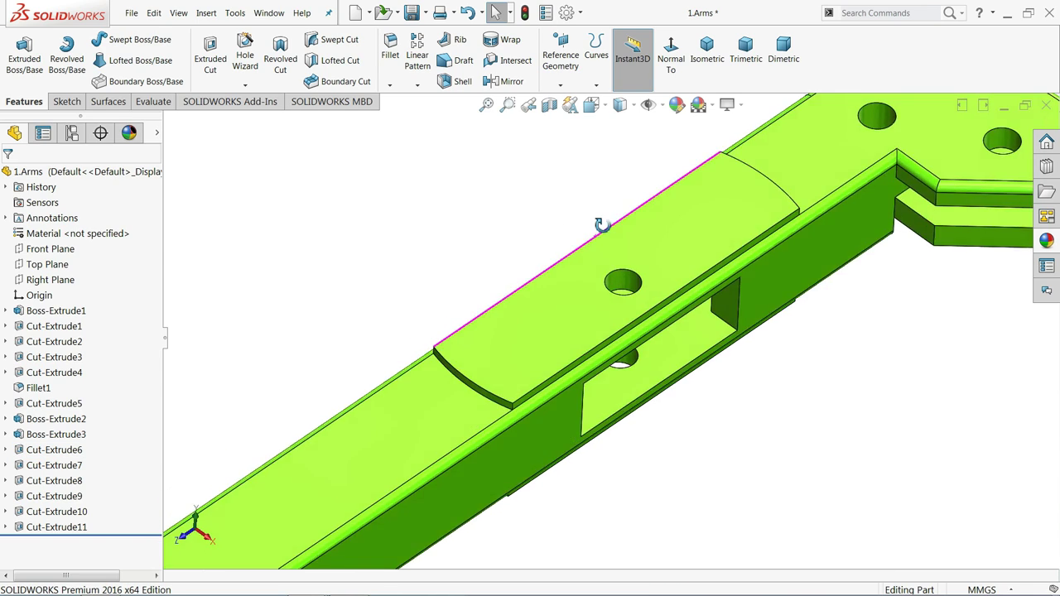
scroll(593, 198, "up", 2)
scroll(593, 199, "up", 1)
left_click(1046, 106)
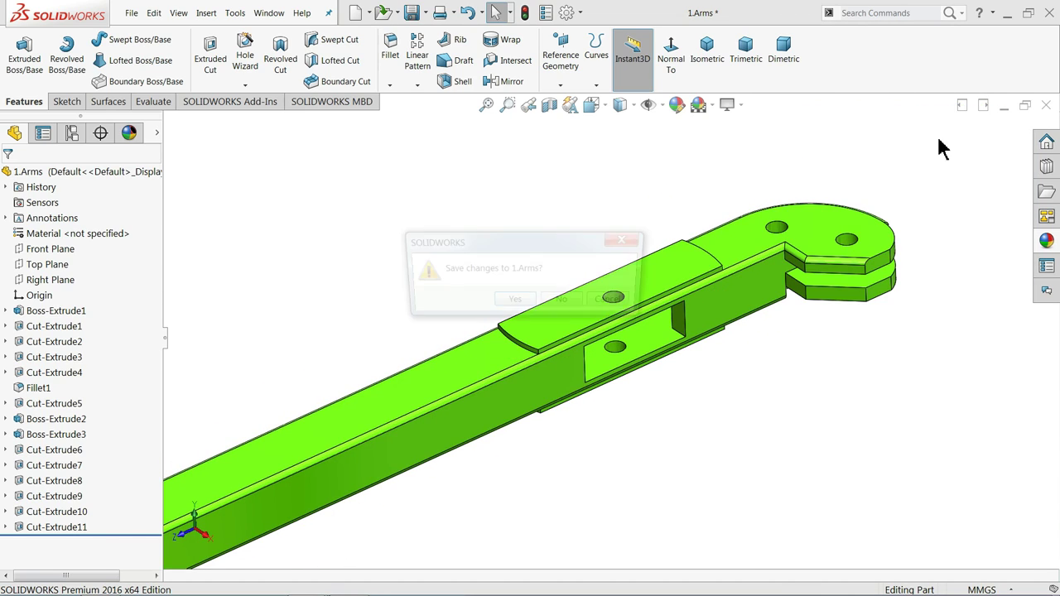
left_click(517, 305)
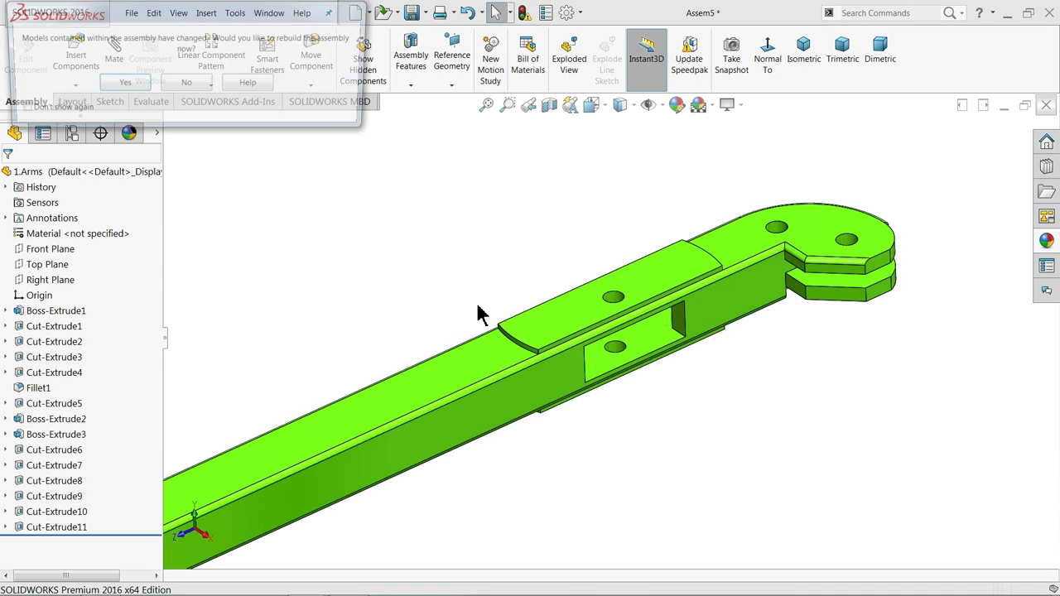
left_click(130, 85)
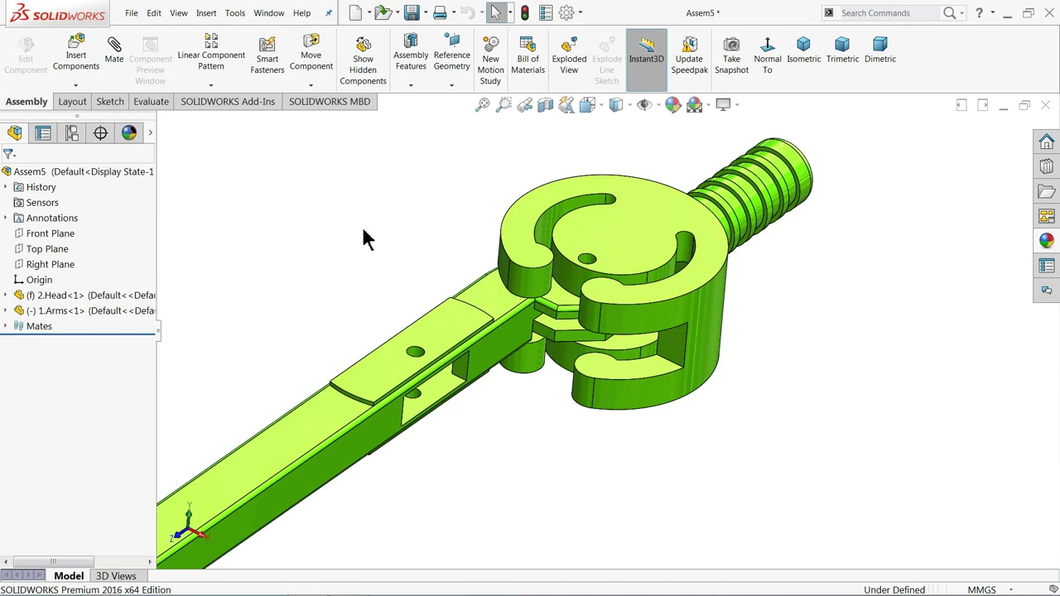
Step: Rotate 1.Arms<2> with Rotate Component until it lies parallel beside the first arm
scroll(524, 311, "down", 1)
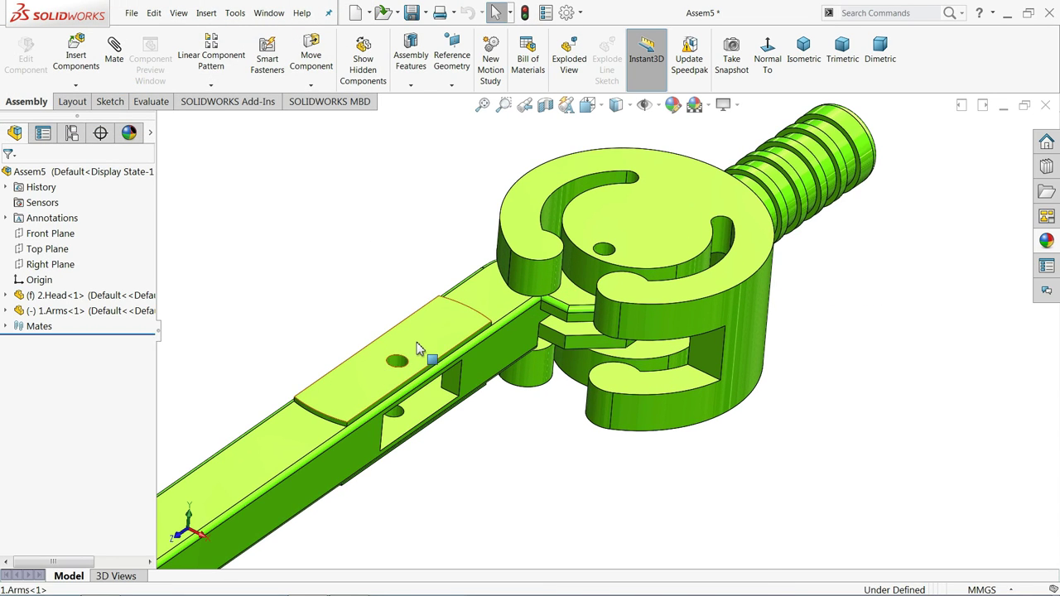
left_click_drag(418, 349, 714, 495)
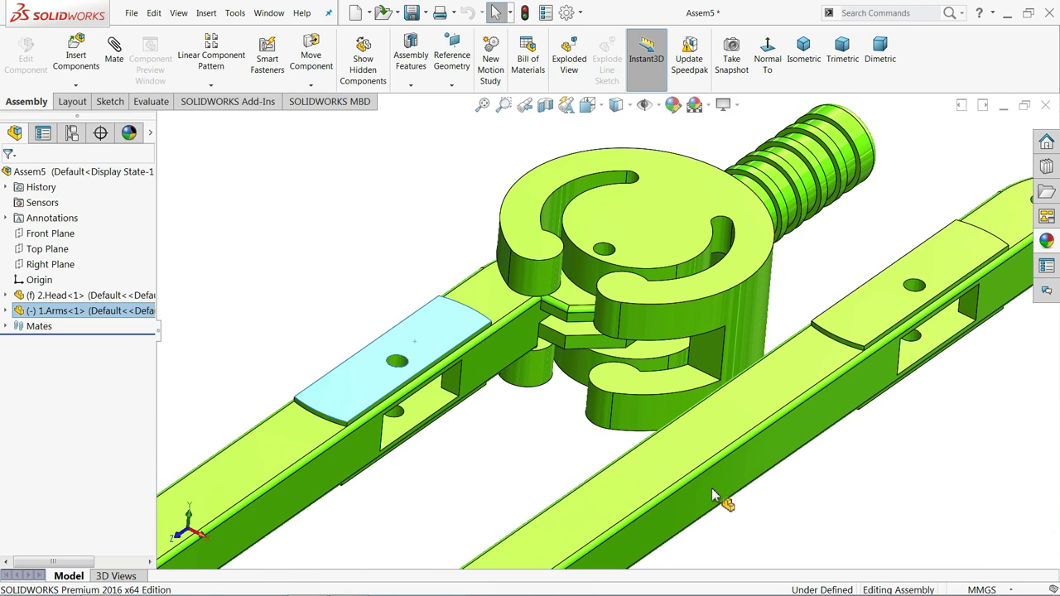
scroll(530, 427, "up", 5)
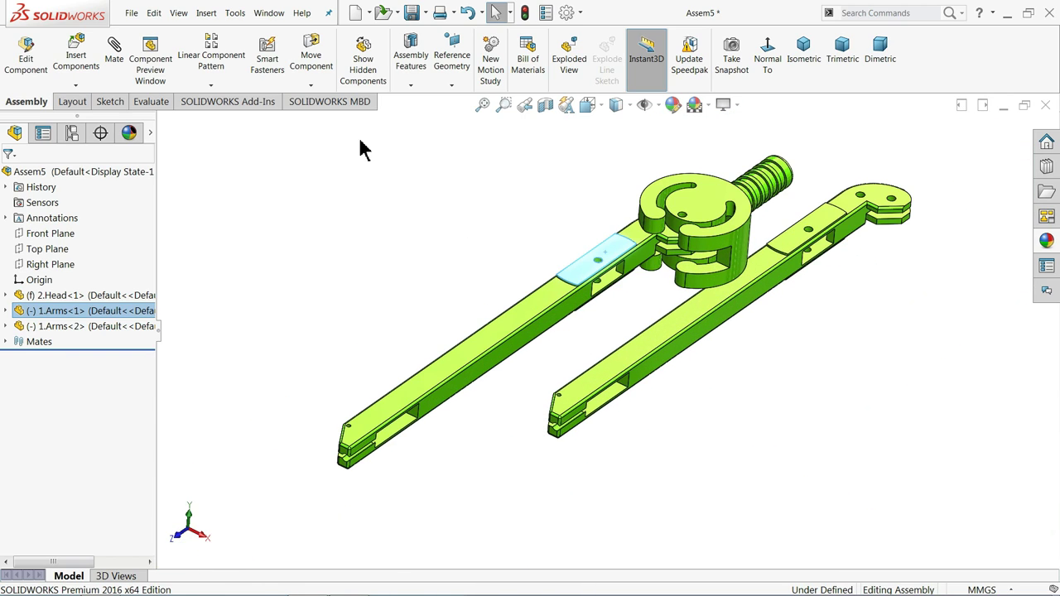
left_click(310, 87)
left_click(331, 113)
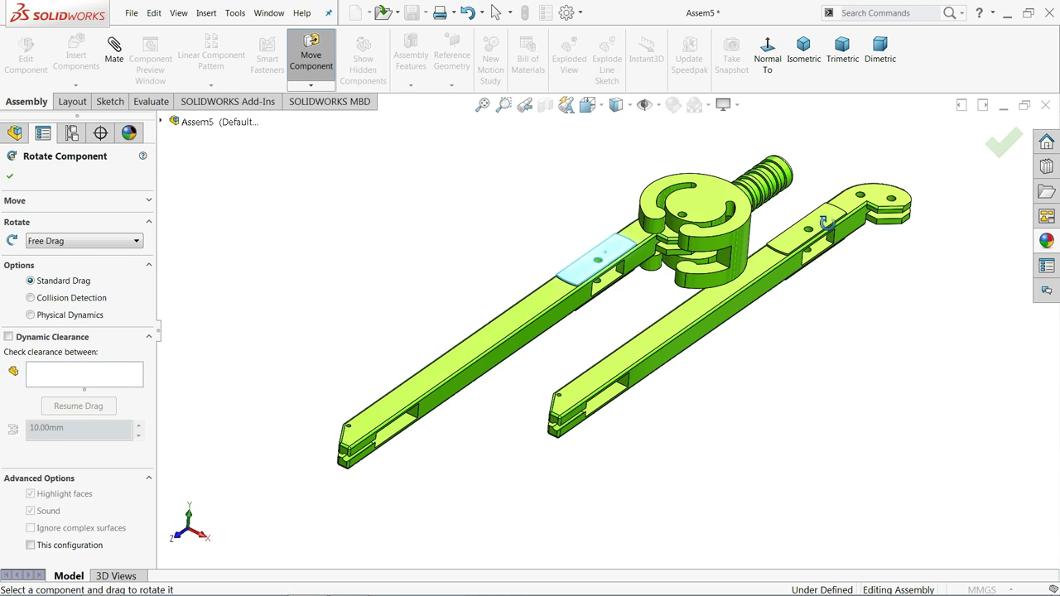
left_click_drag(835, 215, 760, 395)
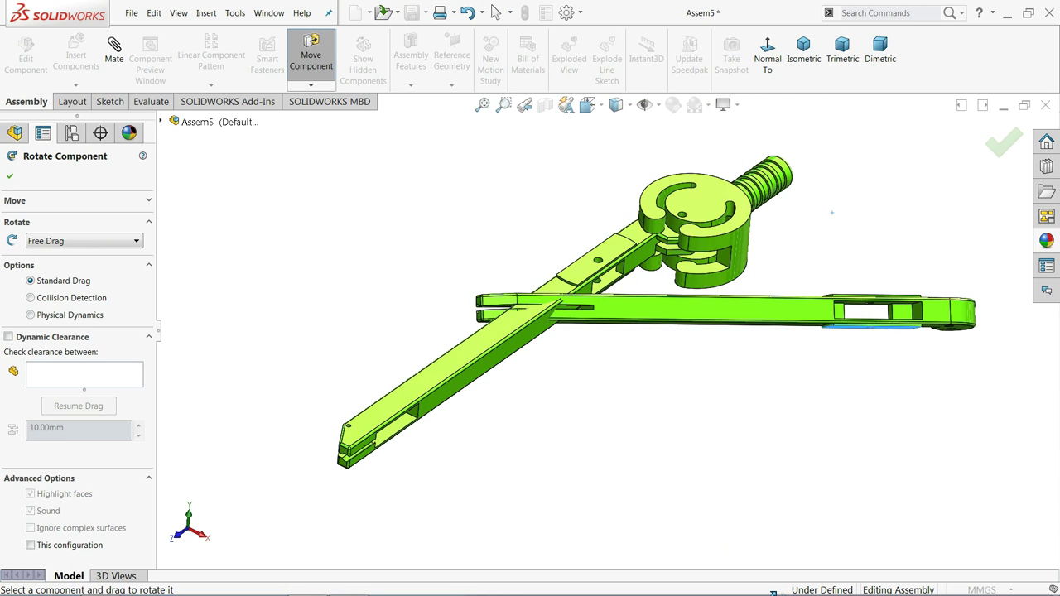
left_click_drag(735, 306, 760, 462)
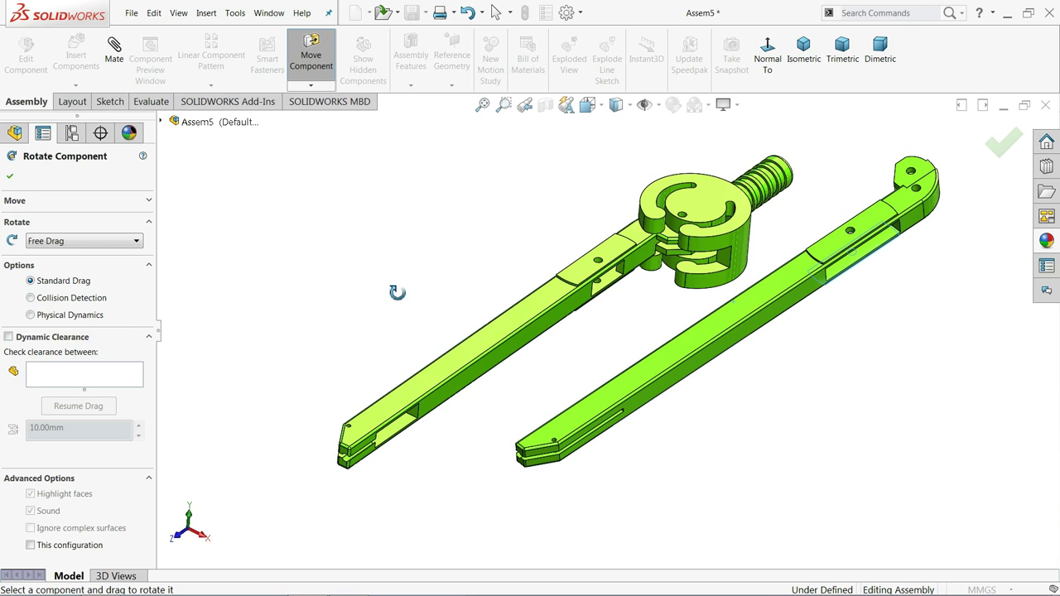
left_click(12, 178)
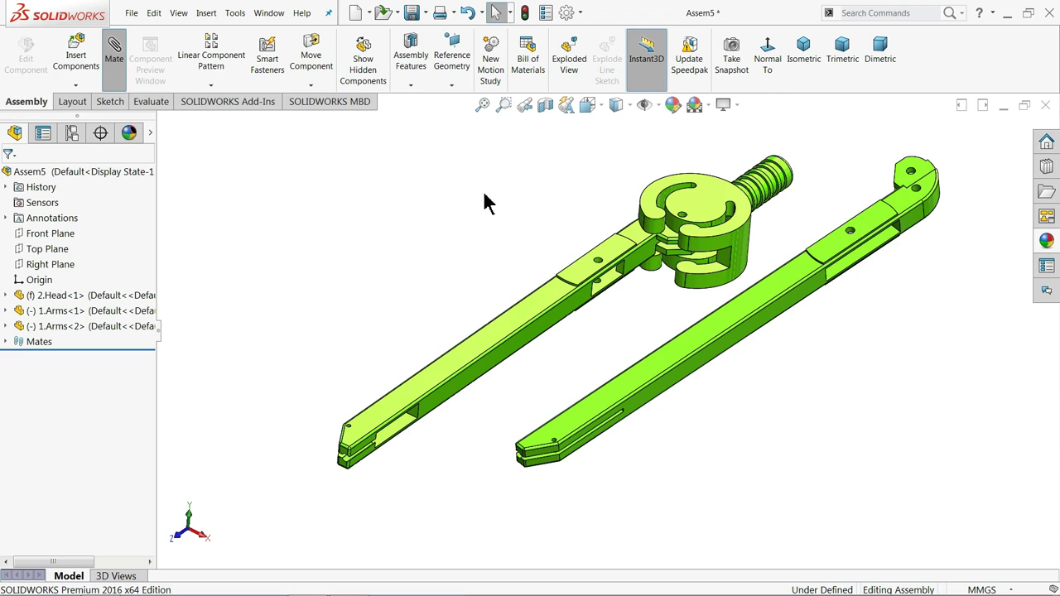
Step: Mate the second arm's hole concentric with the head's pivot pin face
scroll(643, 236, "down", 2)
scroll(658, 236, "down", 3)
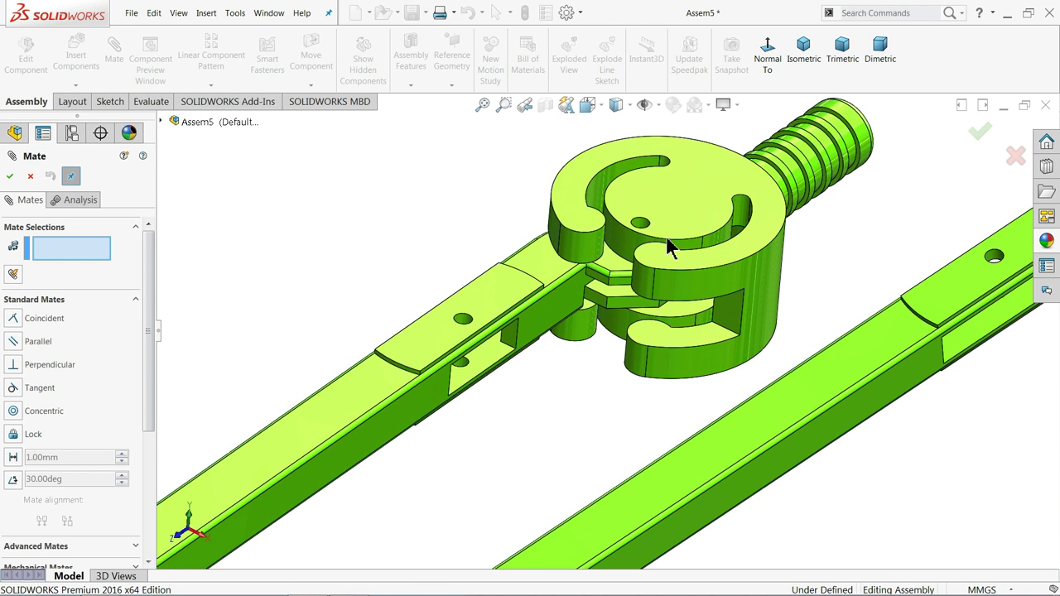
left_click(644, 228)
scroll(799, 255, "up", 2)
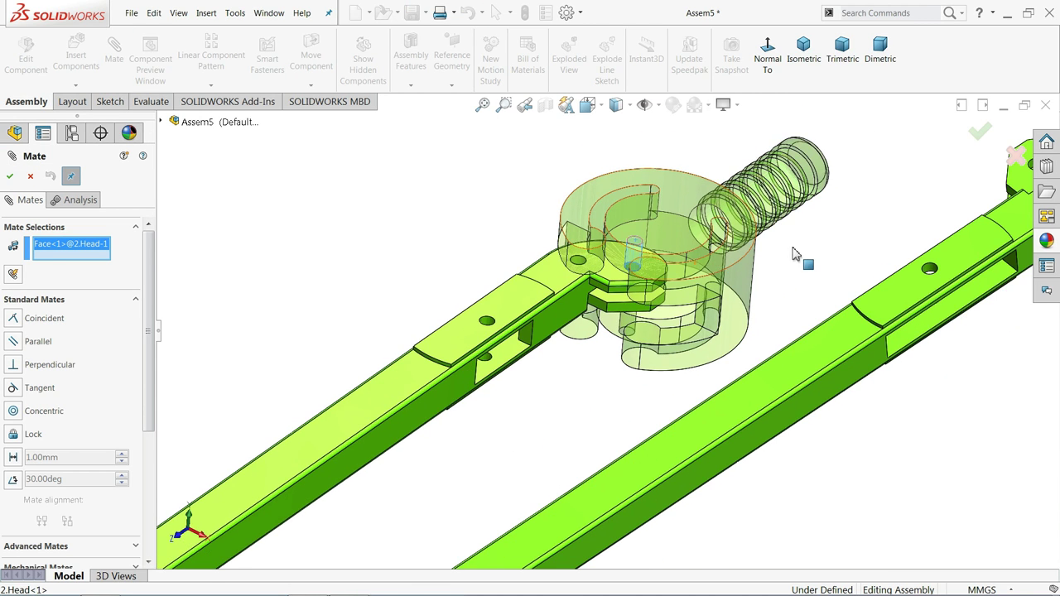
scroll(869, 231, "up", 2)
scroll(824, 267, "down", 3)
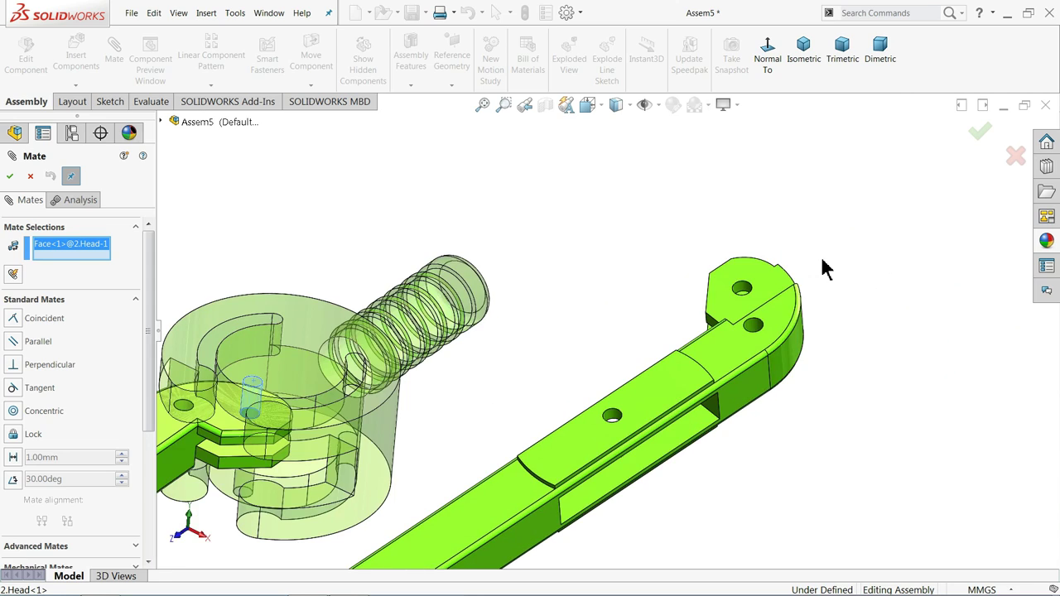
left_click(748, 292)
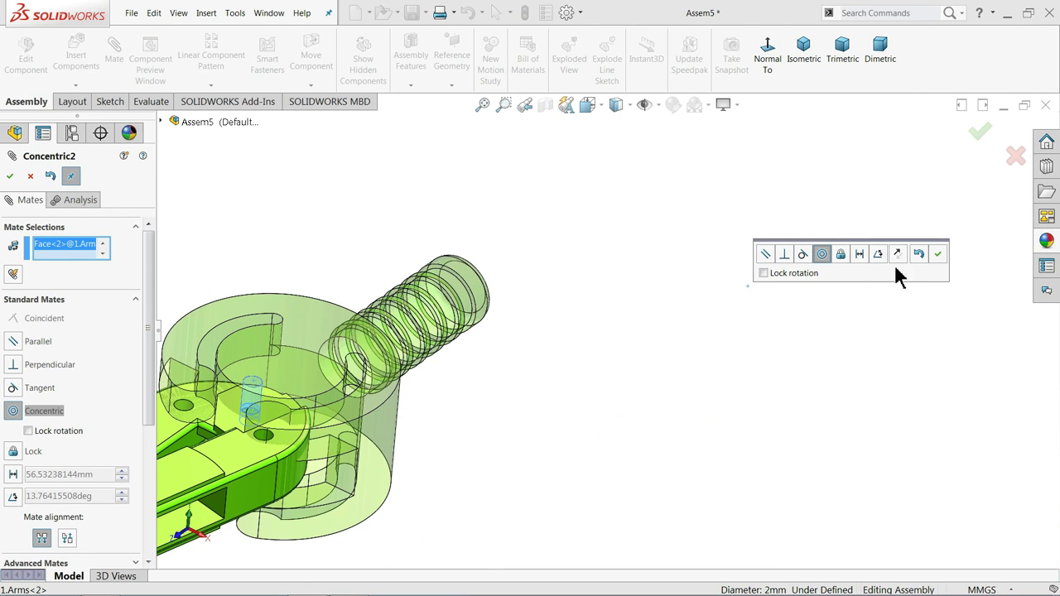
left_click(937, 259)
Step: Add a coincident mate making the arm face flush with the head, then finish mating
scroll(463, 364, "up", 2)
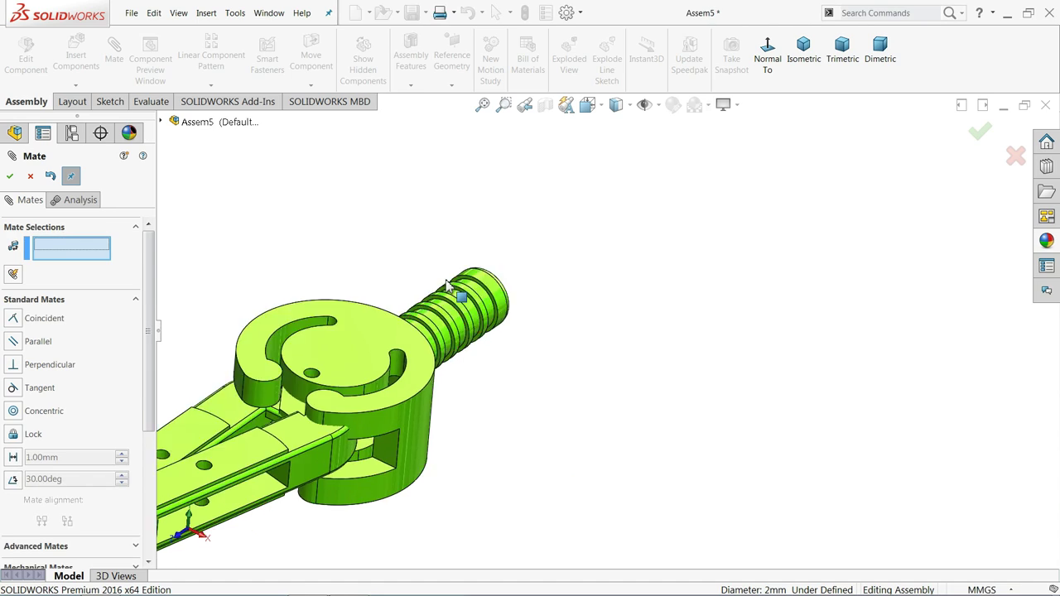
scroll(447, 386, "up", 2)
scroll(443, 402, "up", 3)
scroll(508, 403, "down", 2)
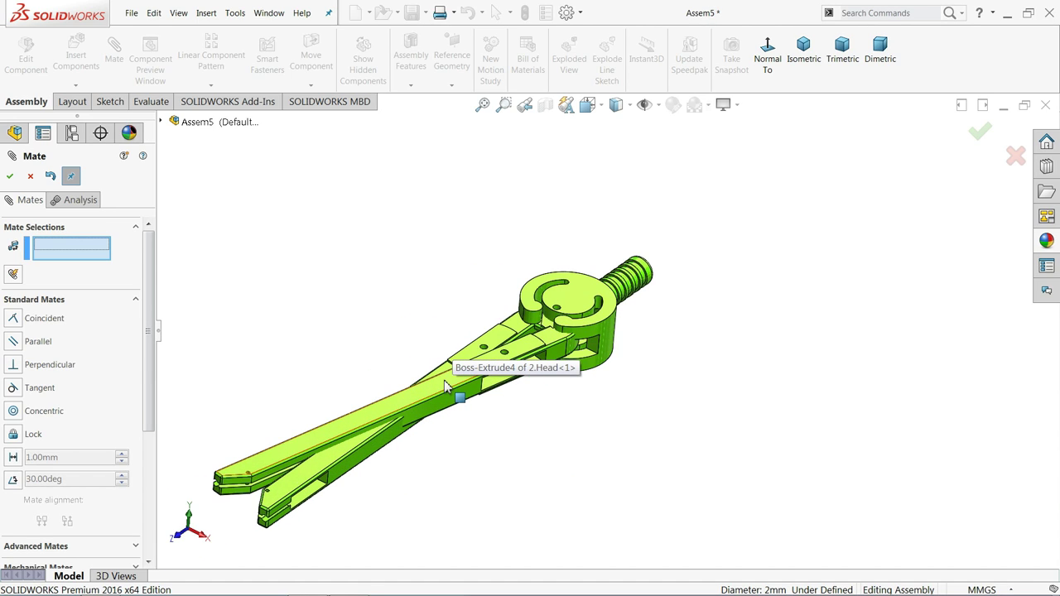
left_click_drag(444, 383, 500, 433)
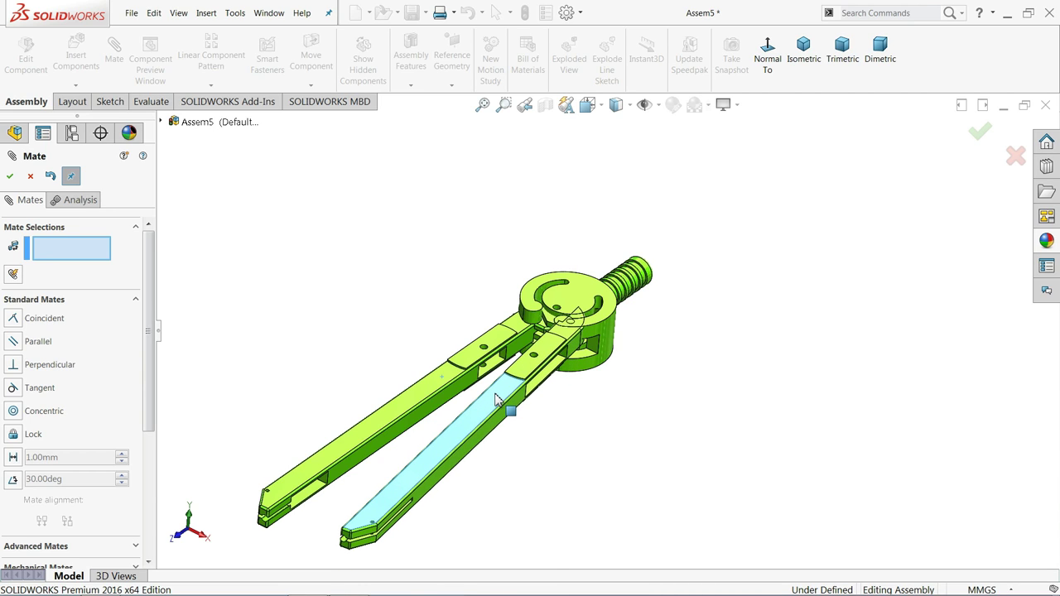
left_click_drag(500, 433, 568, 407)
middle_click_drag(568, 406, 516, 244)
scroll(598, 376, "down", 3)
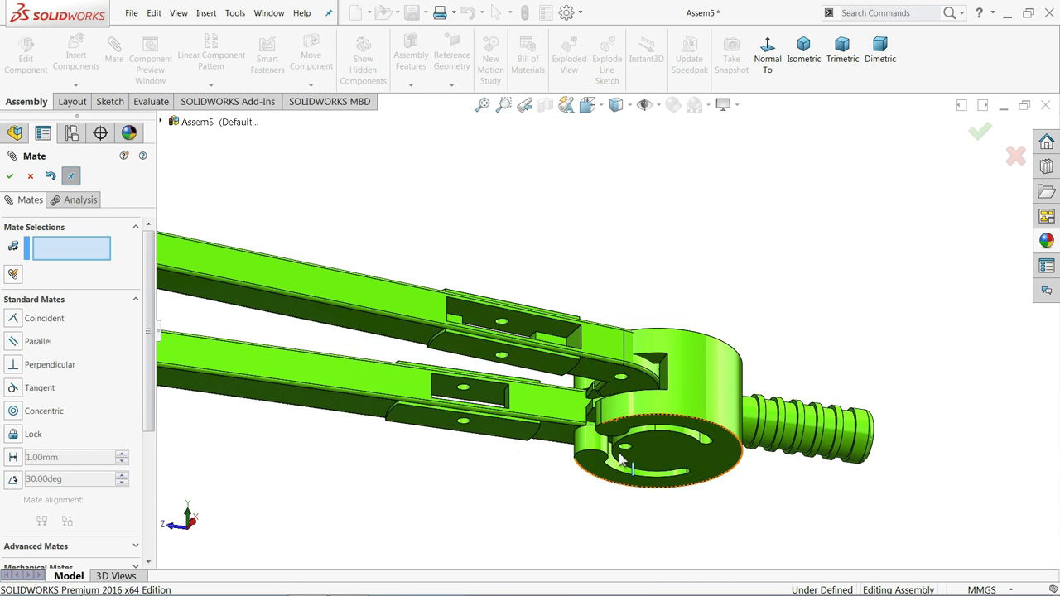
scroll(597, 376, "down", 3)
left_click(597, 334)
middle_click_drag(591, 345, 613, 446)
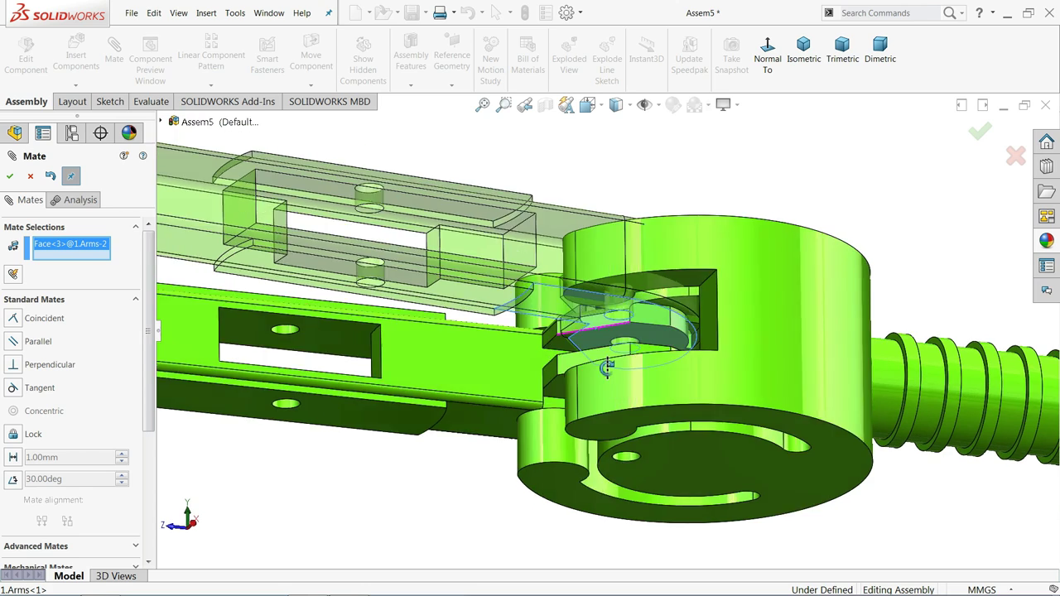
left_click(623, 416)
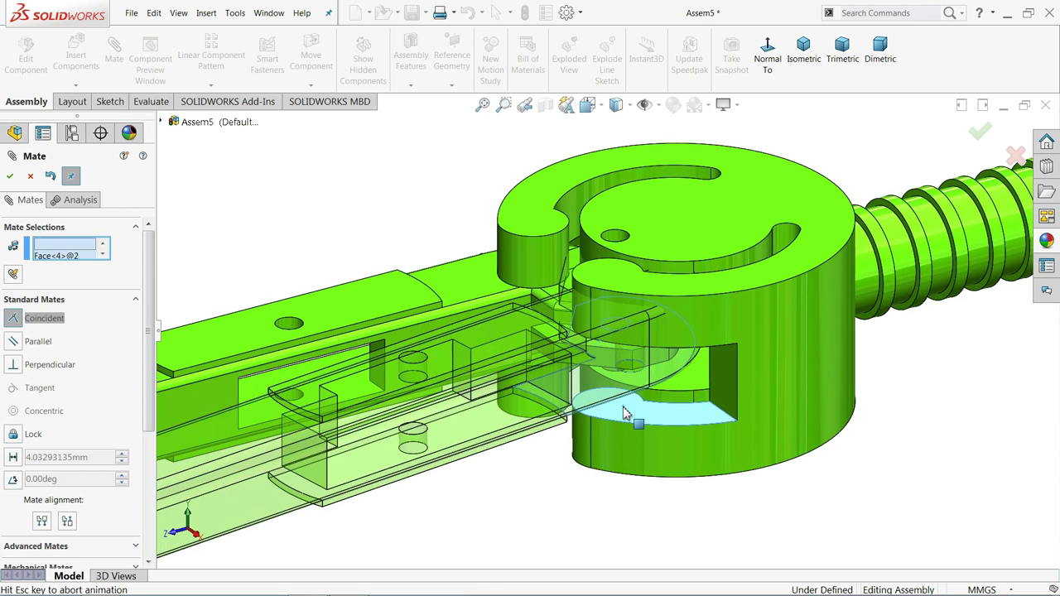
left_click(795, 427)
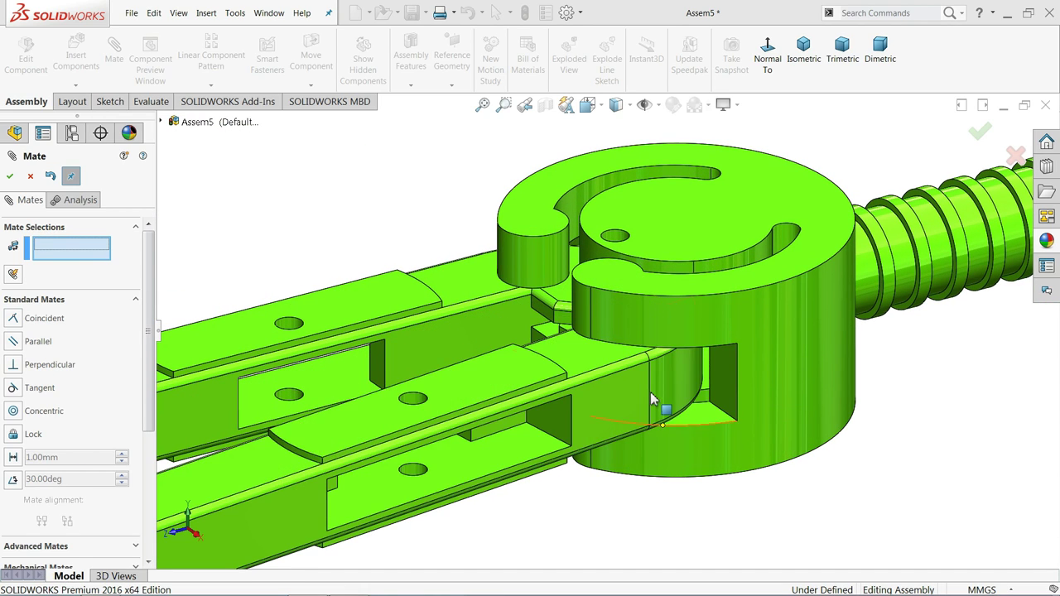
mouse_move(654, 400)
middle_mouse_down()
mouse_move(572, 417)
mouse_move(568, 433)
mouse_move(550, 308)
mouse_move(493, 426)
middle_mouse_up()
scroll(561, 425, "up", 3)
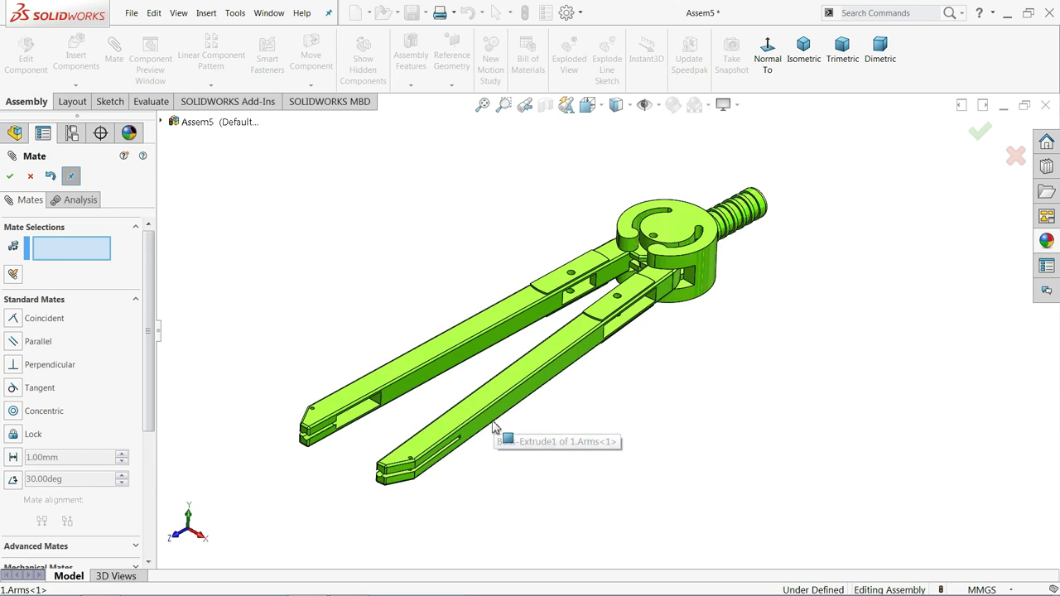
left_click(10, 177)
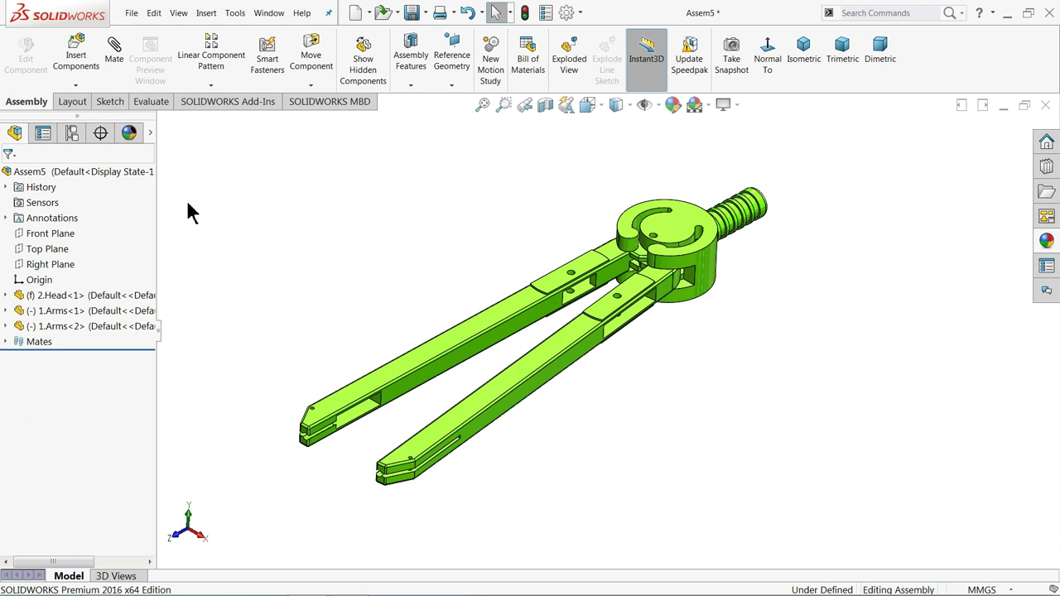
Step: Swing the lower and upper arms outward around the head to spread them apart
mouse_move(522, 369)
left_mouse_down()
mouse_move(641, 437)
mouse_move(753, 442)
mouse_move(627, 451)
mouse_move(535, 442)
mouse_move(767, 462)
mouse_move(570, 466)
left_mouse_up()
key("Escape")
left_click_drag(464, 362, 436, 330)
key("Escape")
mouse_move(437, 329)
middle_mouse_down()
mouse_move(497, 276)
mouse_move(485, 277)
mouse_move(488, 240)
middle_mouse_up()
scroll(395, 504, "down", 3)
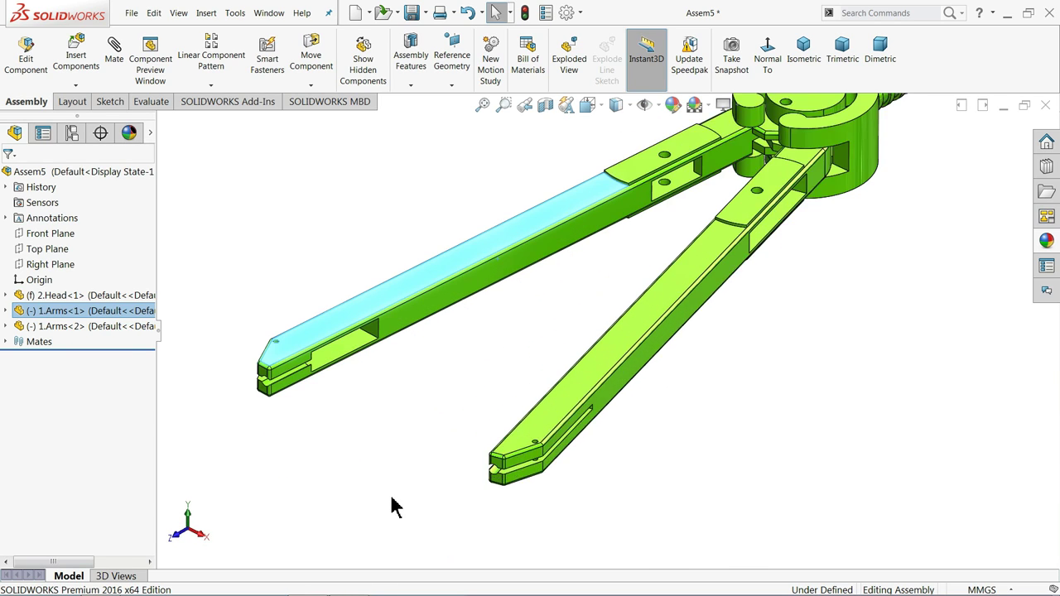
scroll(401, 480, "down", 2)
left_click(409, 461)
Step: Insert the 5.Lead and 6.Pointer parts and place them near the arm tips
left_click(75, 51)
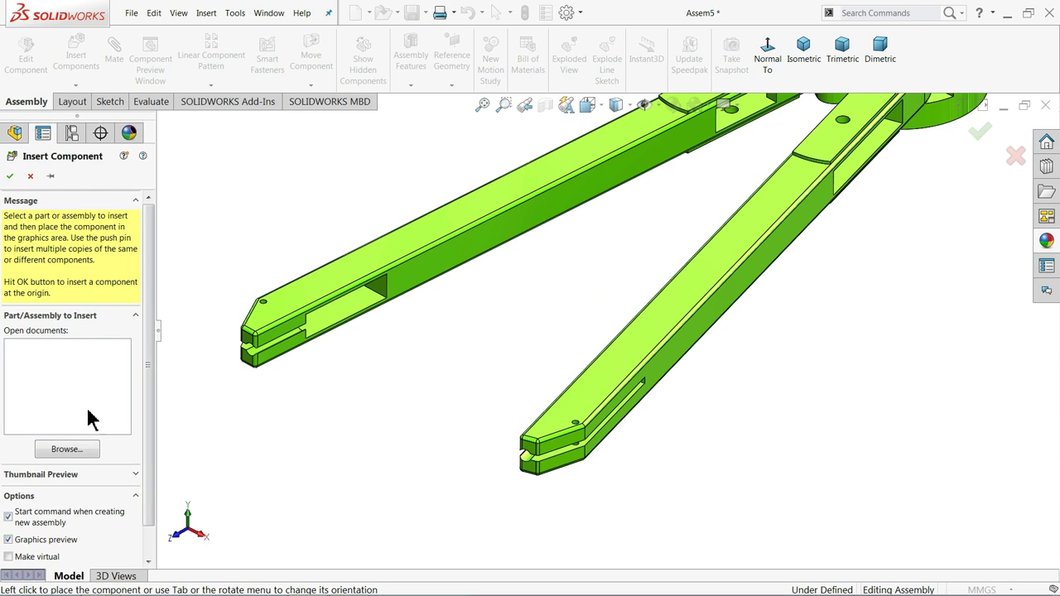
left_click(76, 447)
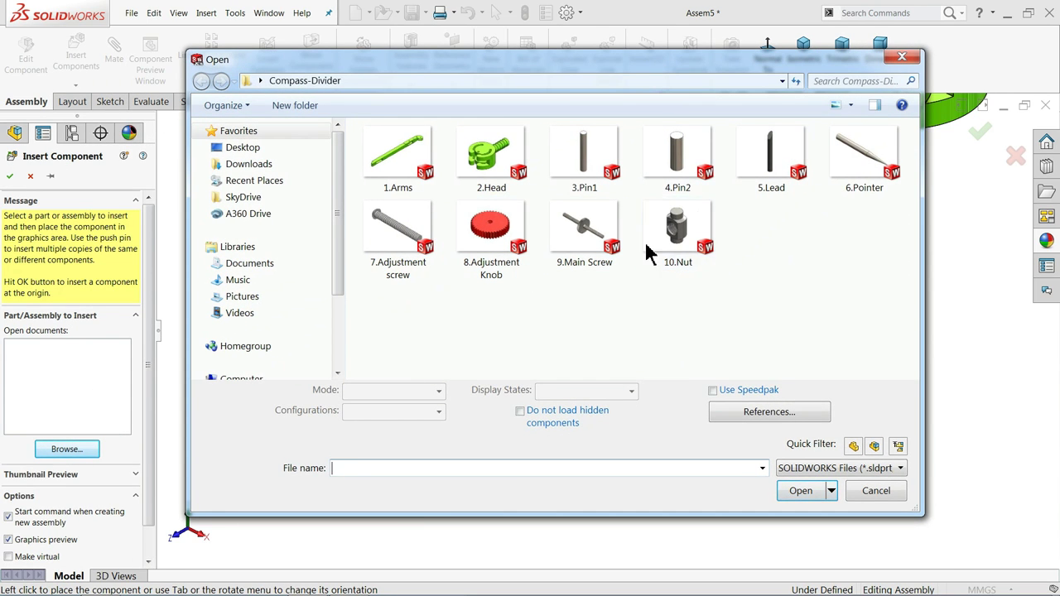
left_click(401, 280)
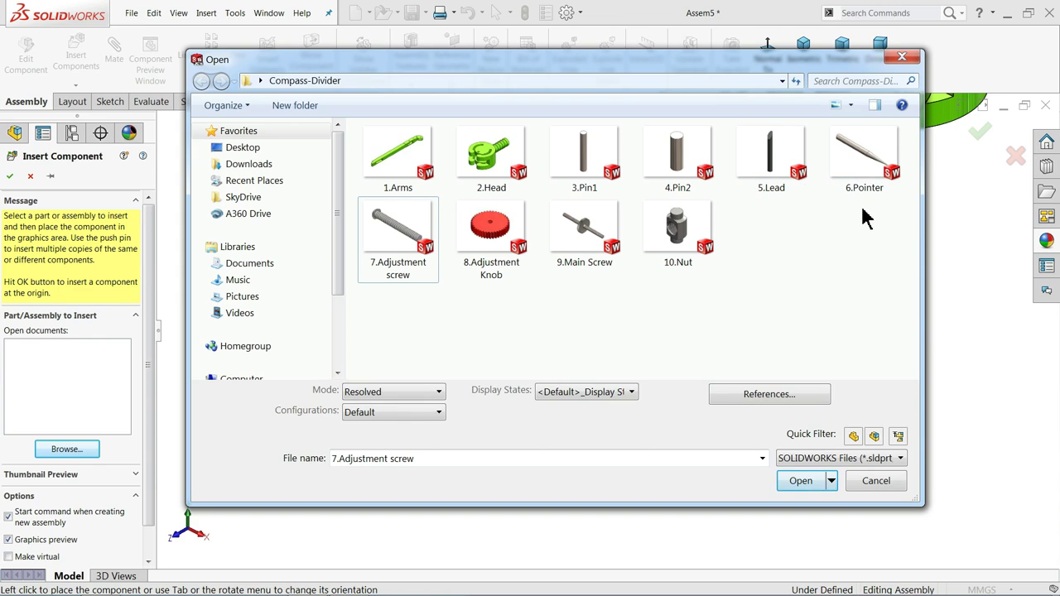
left_click_drag(859, 207, 766, 170)
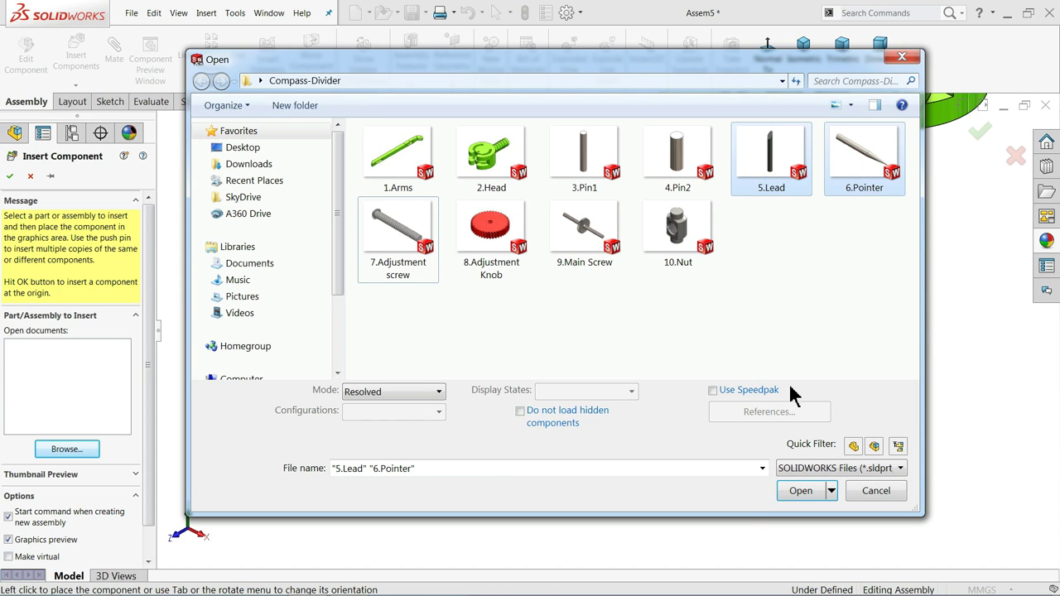
left_click(800, 491)
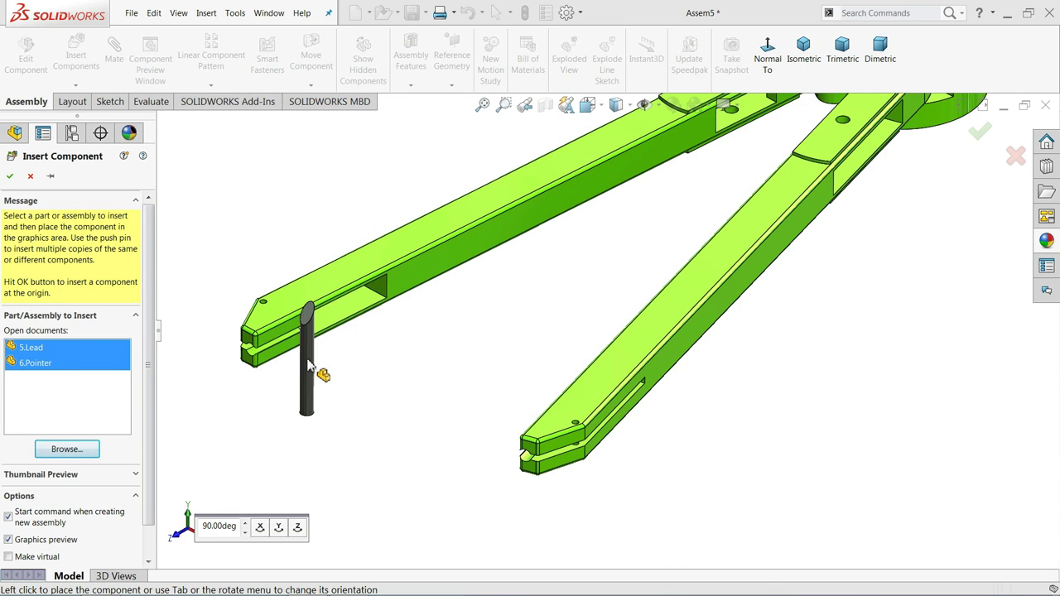
left_click(503, 444)
Step: Abandon the mate and rotate the newly inserted part with Rotate Component
left_click(114, 66)
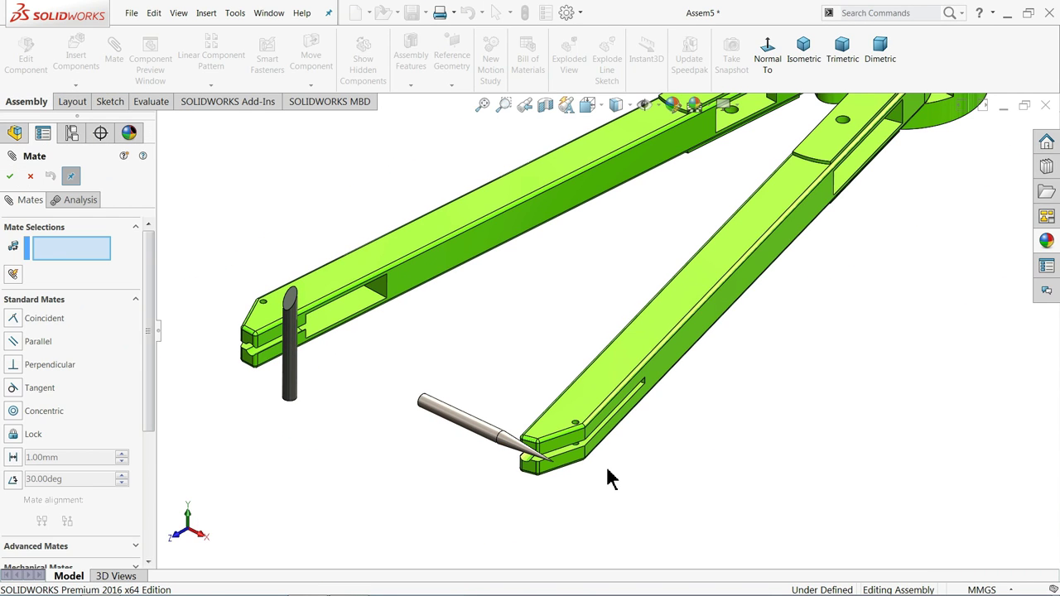
scroll(608, 476, "down", 2)
scroll(335, 313, "down", 2)
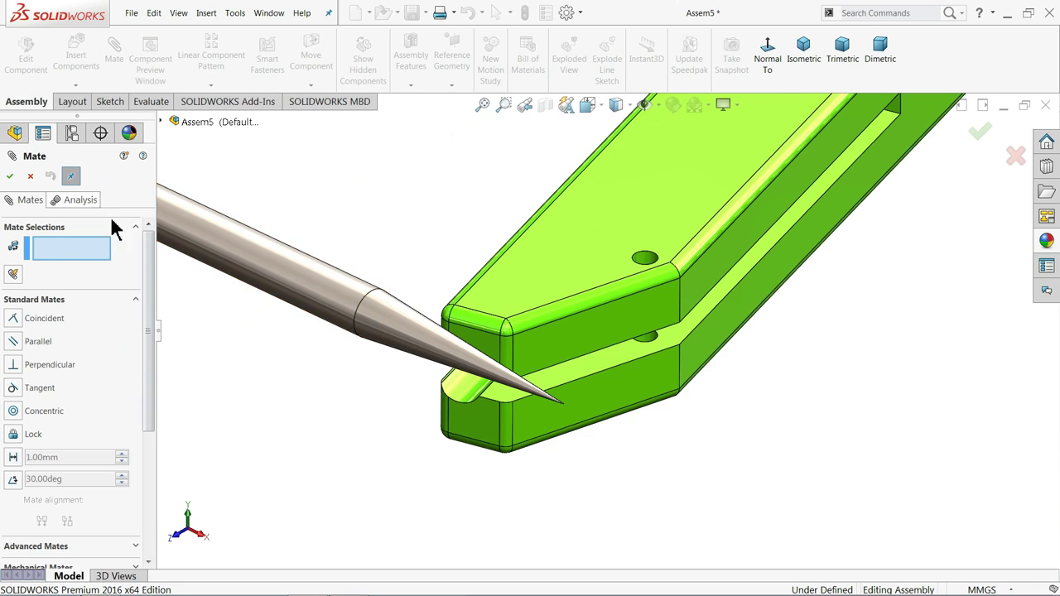
left_click(29, 176)
left_click(321, 87)
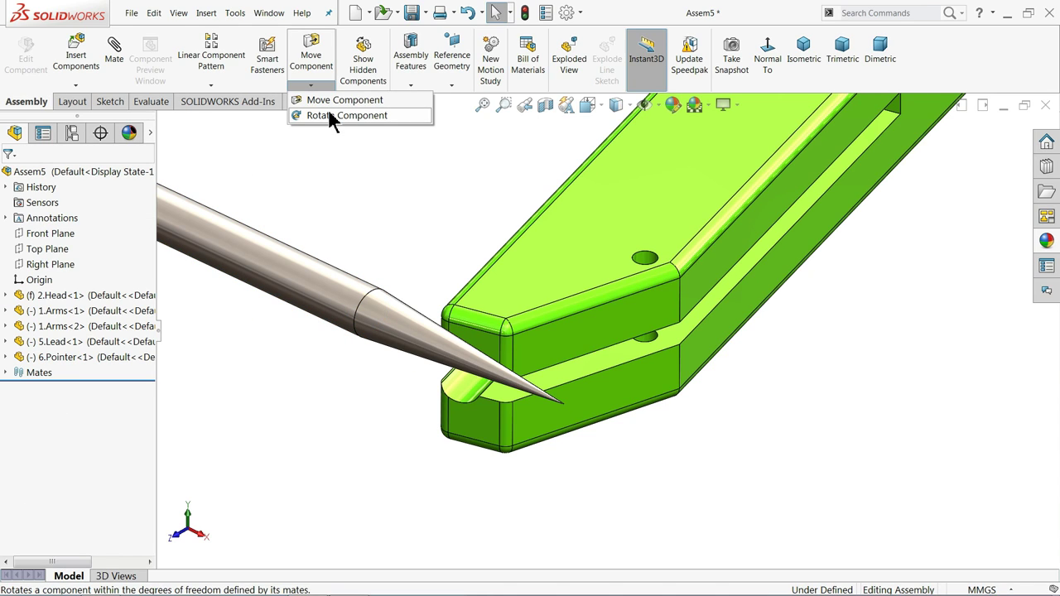
left_click(328, 113)
mouse_move(398, 327)
left_mouse_down()
mouse_move(281, 400)
mouse_move(317, 428)
left_mouse_up()
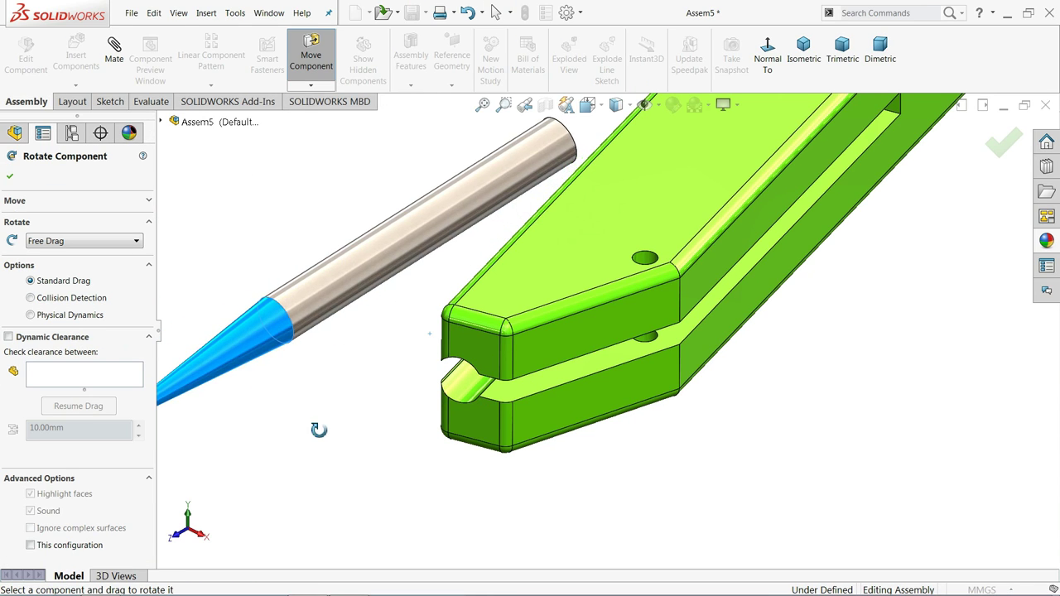
Step: Turn the lead to lie diagonally along the upper arm's slot and finish rotating
scroll(315, 364, "up", 3)
scroll(332, 323, "up", 2)
scroll(364, 277, "down", 2)
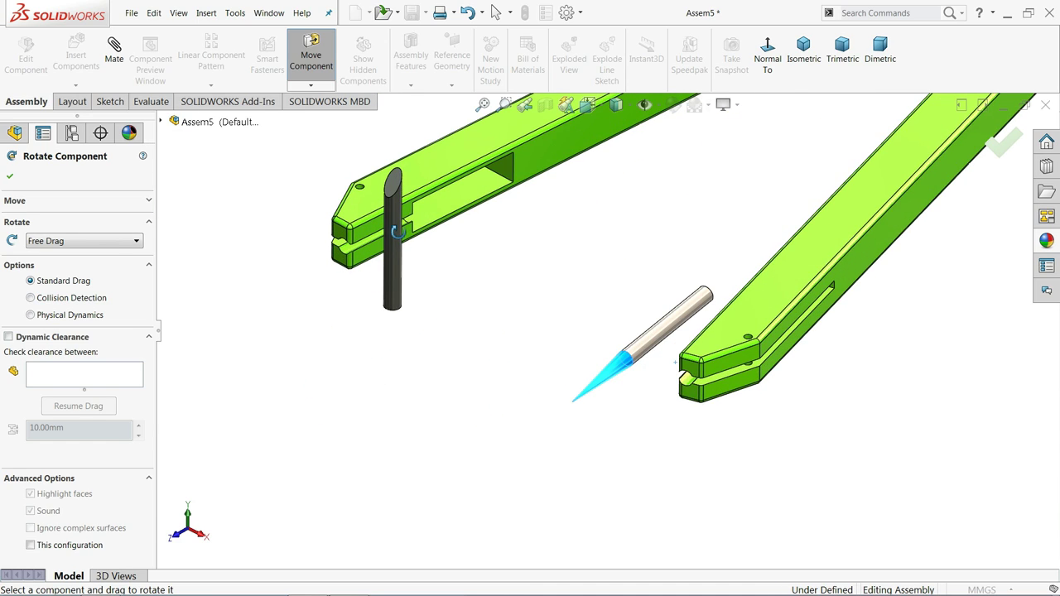
mouse_move(400, 213)
left_mouse_down()
mouse_move(315, 415)
mouse_move(331, 473)
left_mouse_up()
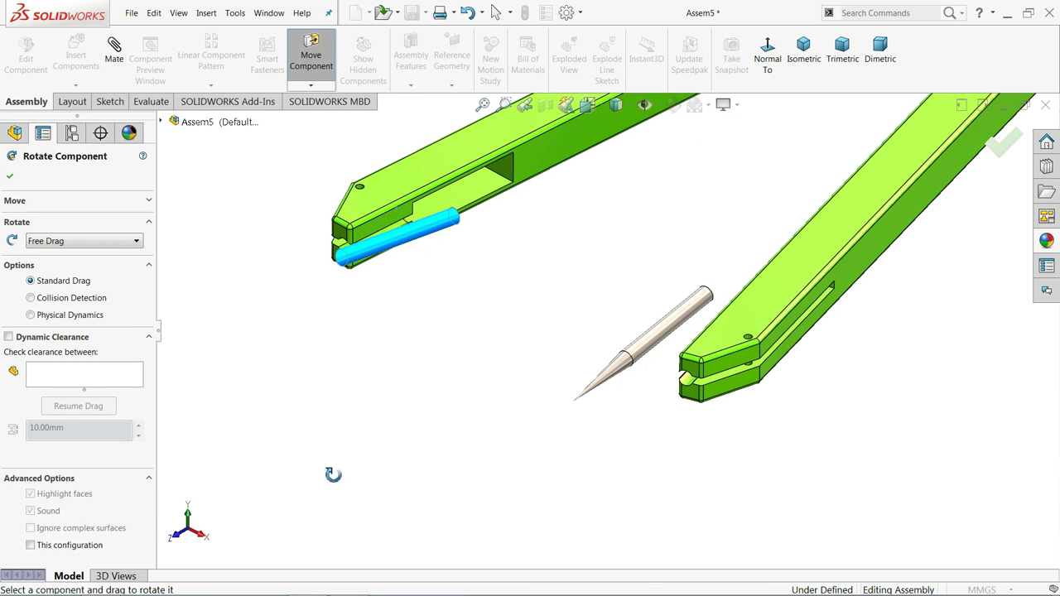
mouse_move(375, 247)
left_mouse_down()
mouse_move(403, 312)
mouse_move(428, 326)
mouse_move(346, 350)
left_mouse_up()
left_click(10, 178)
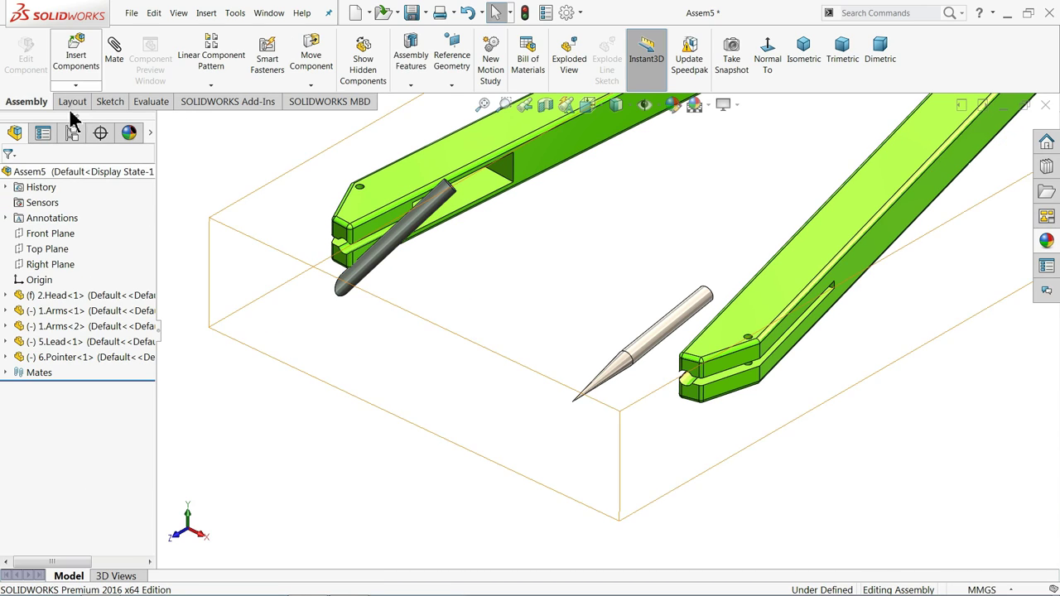
scroll(373, 248, "down", 2)
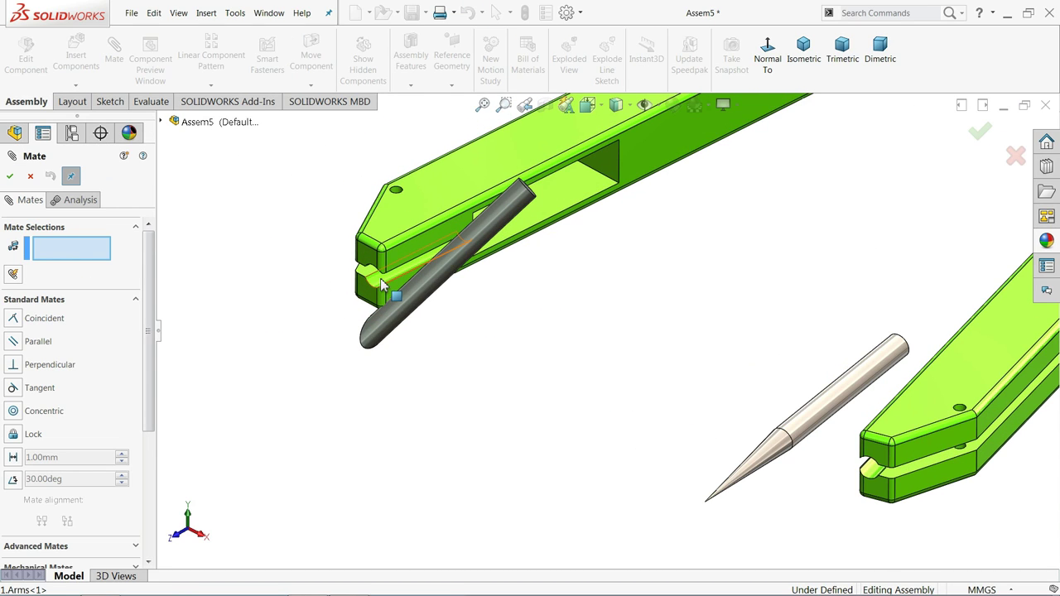
Step: Mate the lead's round face concentric with the upper arm's bore
left_click(383, 284)
left_click(434, 286)
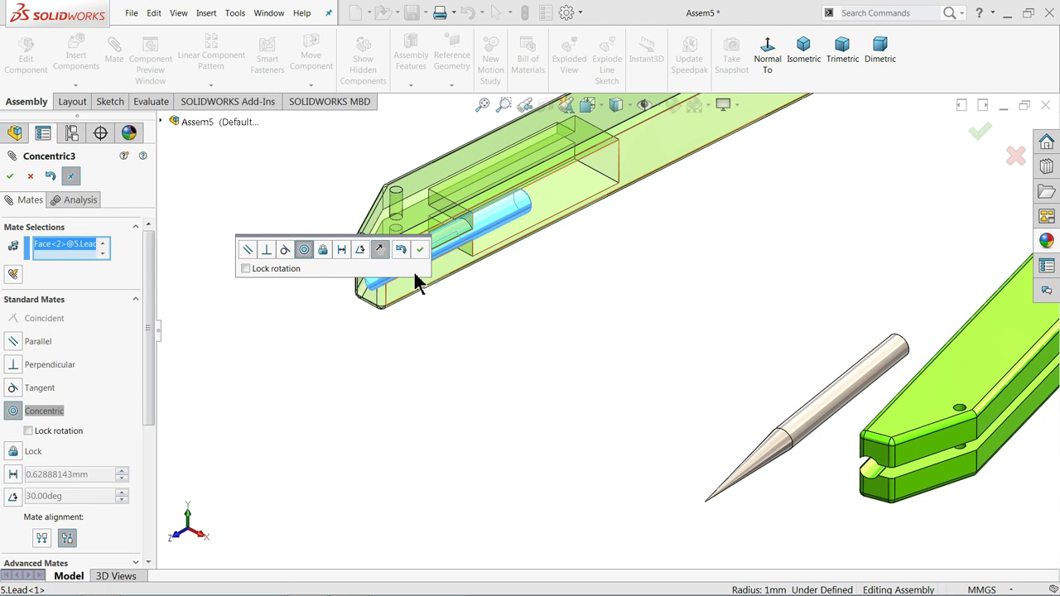
left_click(420, 250)
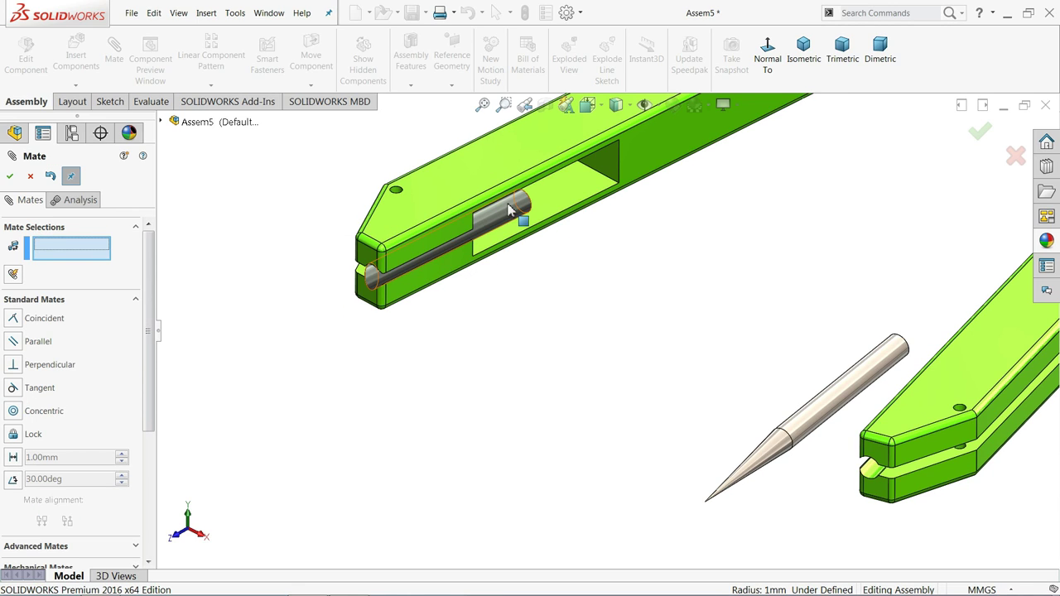
left_click_drag(509, 214, 459, 237)
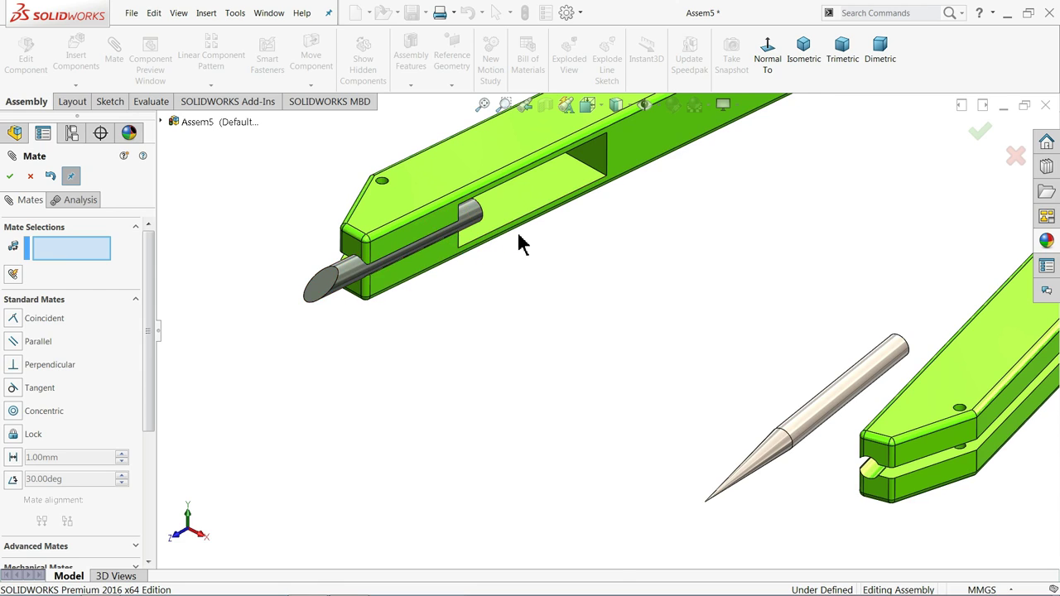
Step: Make the lead's end face coincident with the slot's end face in the upper arm
middle_click_drag(518, 239, 459, 262)
scroll(454, 230, "down", 3)
scroll(455, 230, "down", 2)
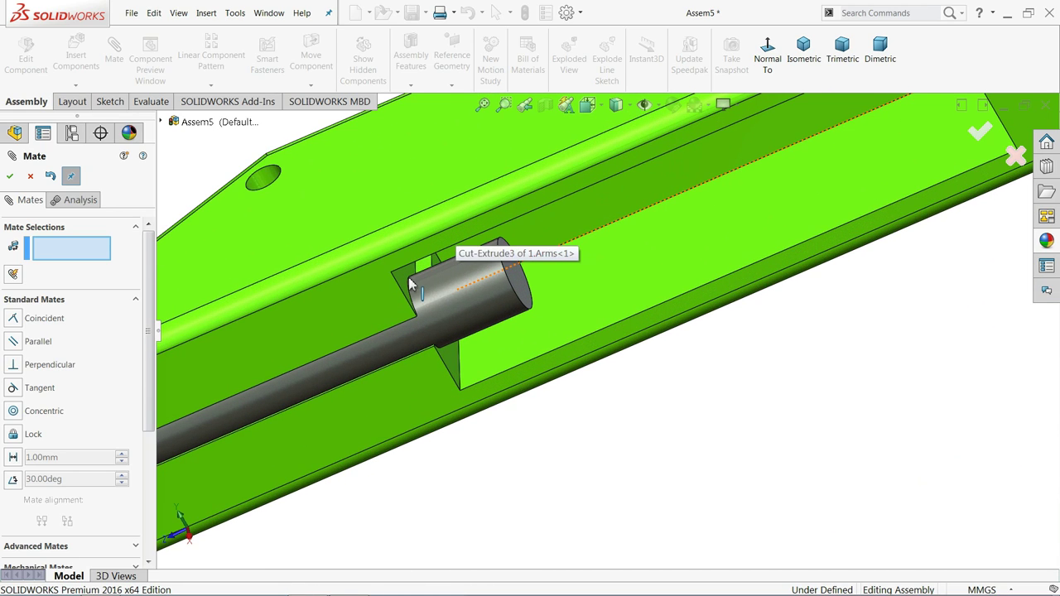
left_click(403, 277)
left_click(518, 267)
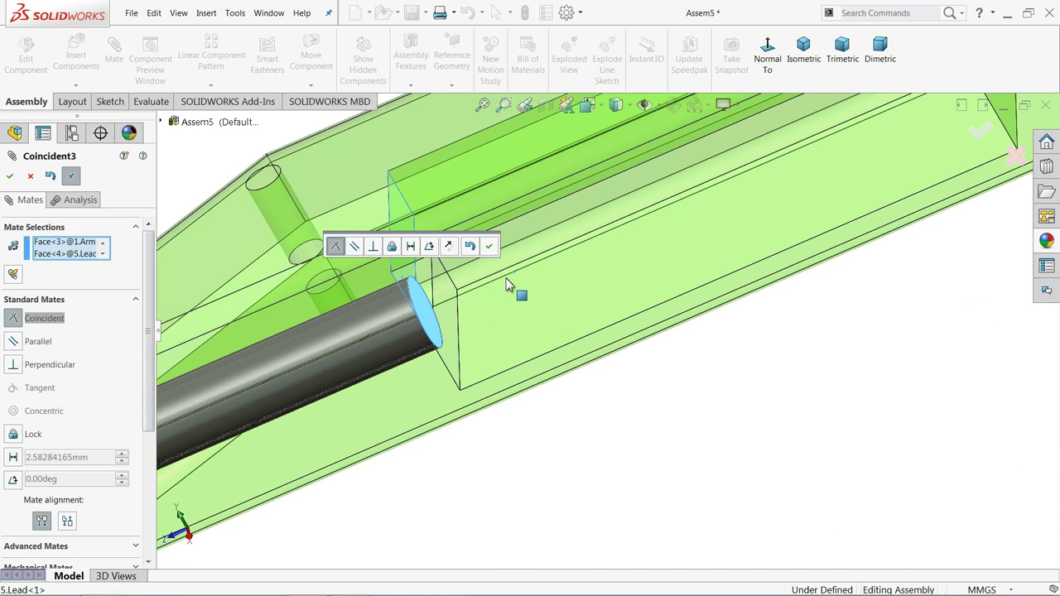
left_click(489, 247)
scroll(511, 277, "up", 2)
scroll(539, 351, "up", 2)
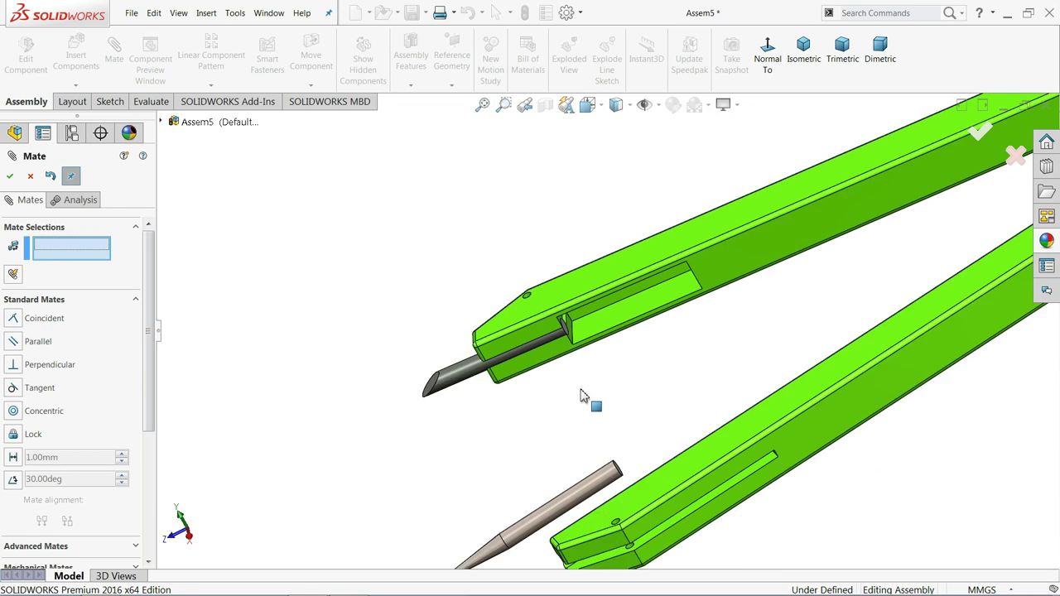
scroll(583, 398, "up", 2)
middle_click_drag(591, 392, 618, 393)
scroll(662, 439, "down", 1)
scroll(719, 490, "down", 1)
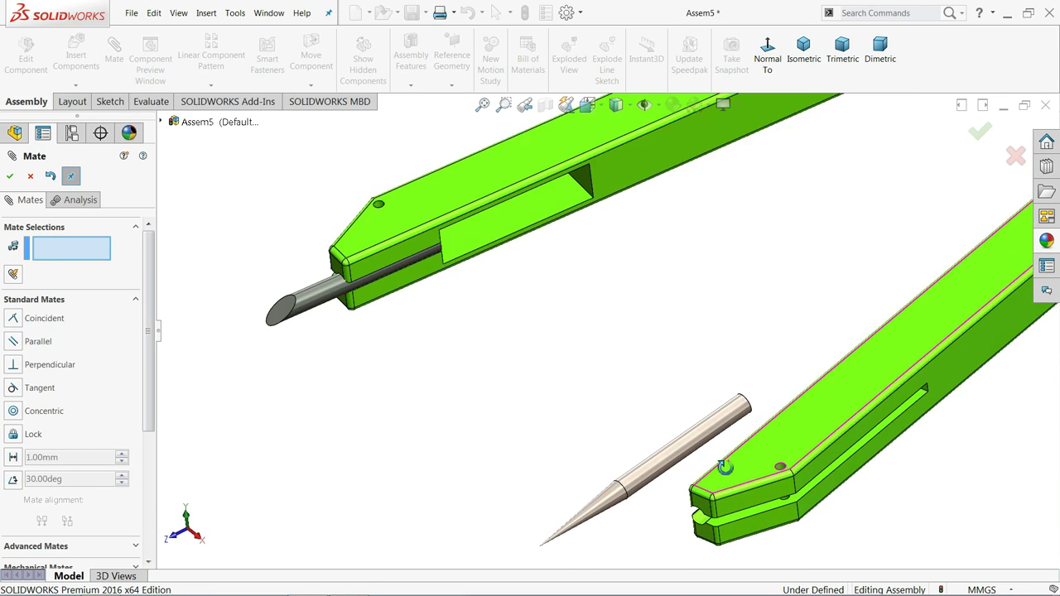
scroll(719, 490, "down", 1)
scroll(719, 490, "down", 2)
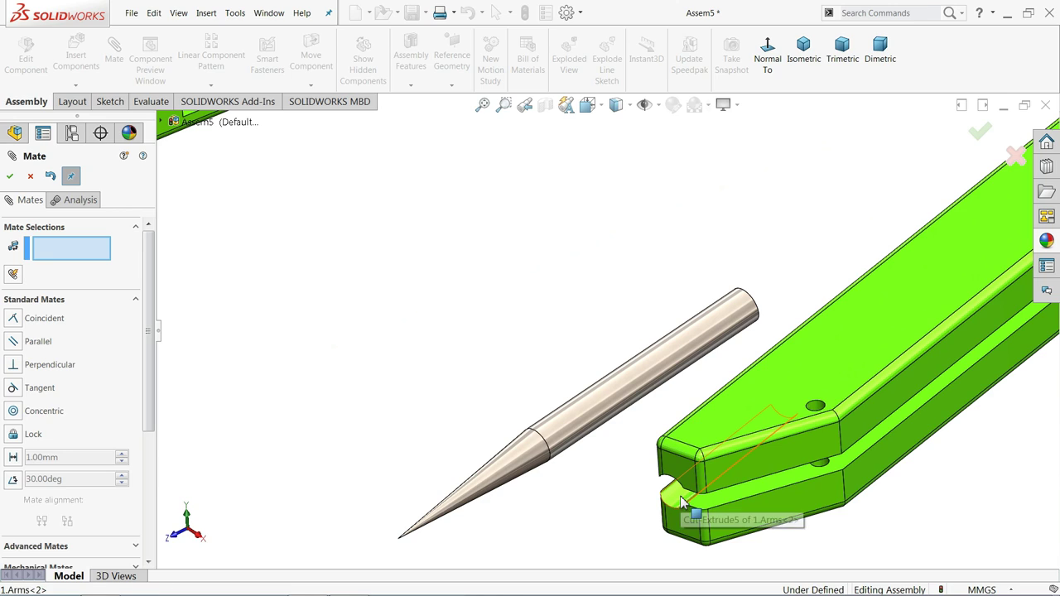
Step: Mate the pointer's round face concentric with the lower arm tip's bore
left_click(681, 504)
left_click(604, 420)
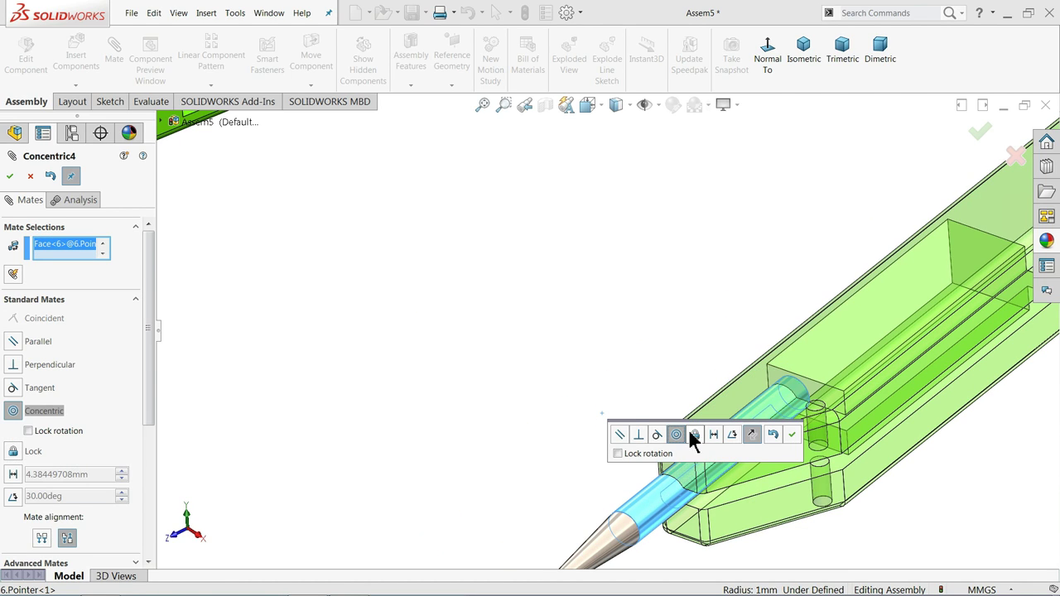
left_click(793, 434)
scroll(666, 398, "up", 3)
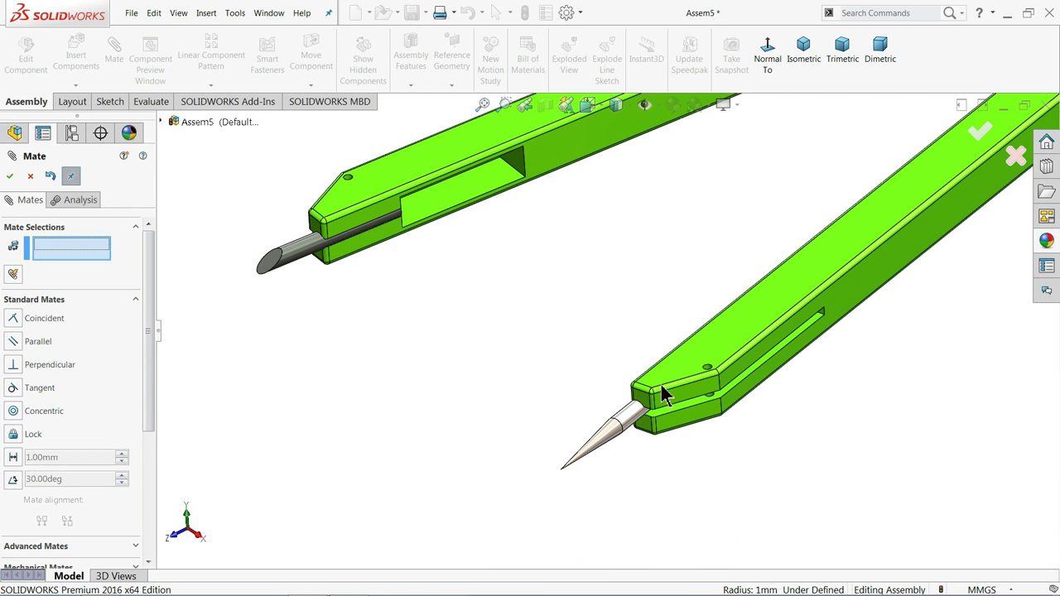
middle_click_drag(619, 408, 596, 407)
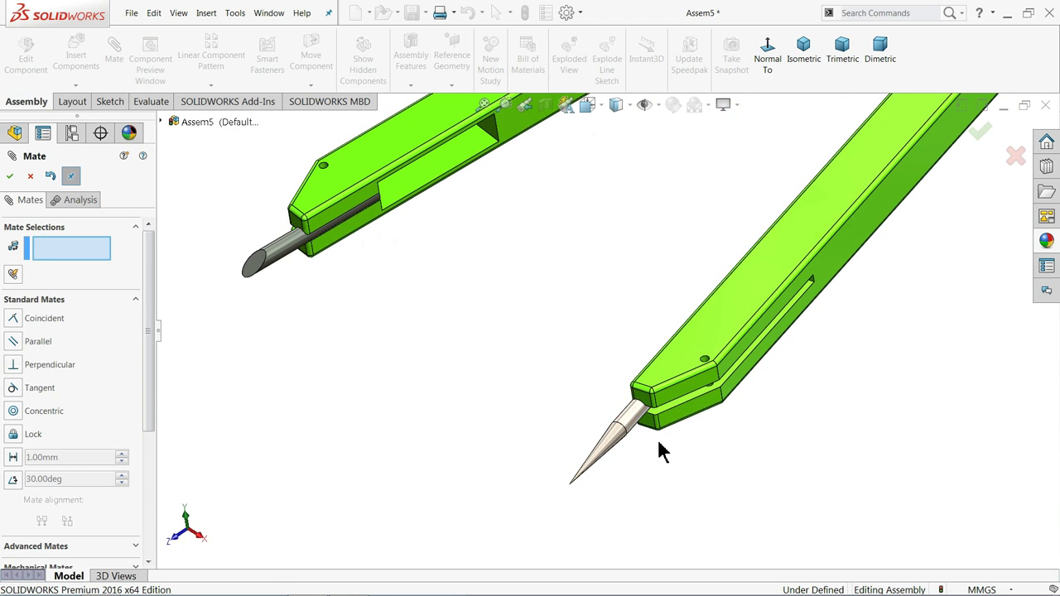
scroll(613, 418, "down", 3)
Step: Make the pointer's circular edge coincident with the arm's hole edge to seat it
left_click(593, 405)
scroll(601, 389, "down", 2)
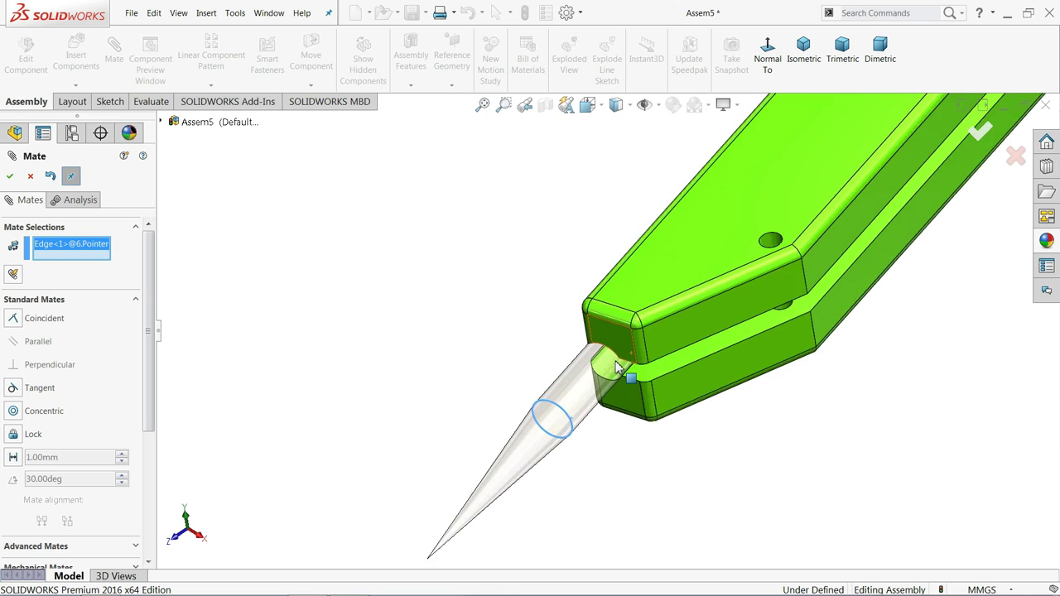
scroll(609, 364, "down", 2)
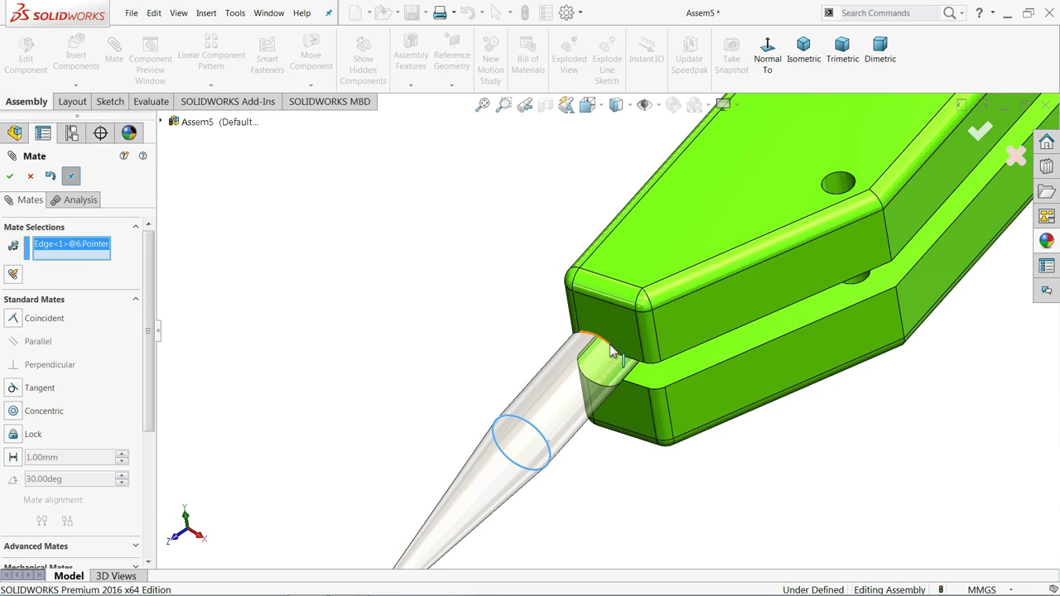
left_click(612, 351)
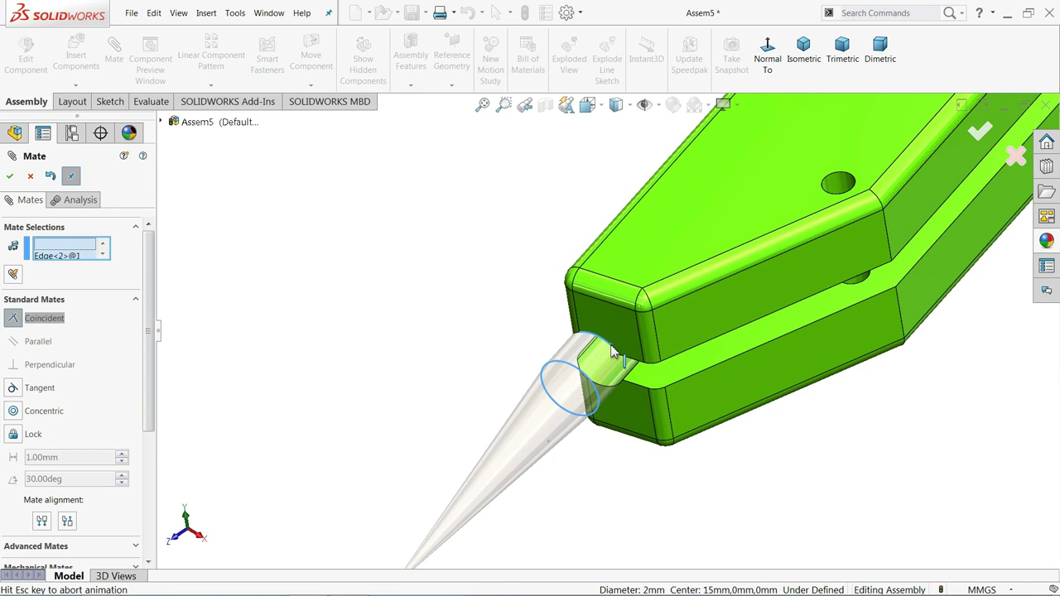
left_click(745, 367)
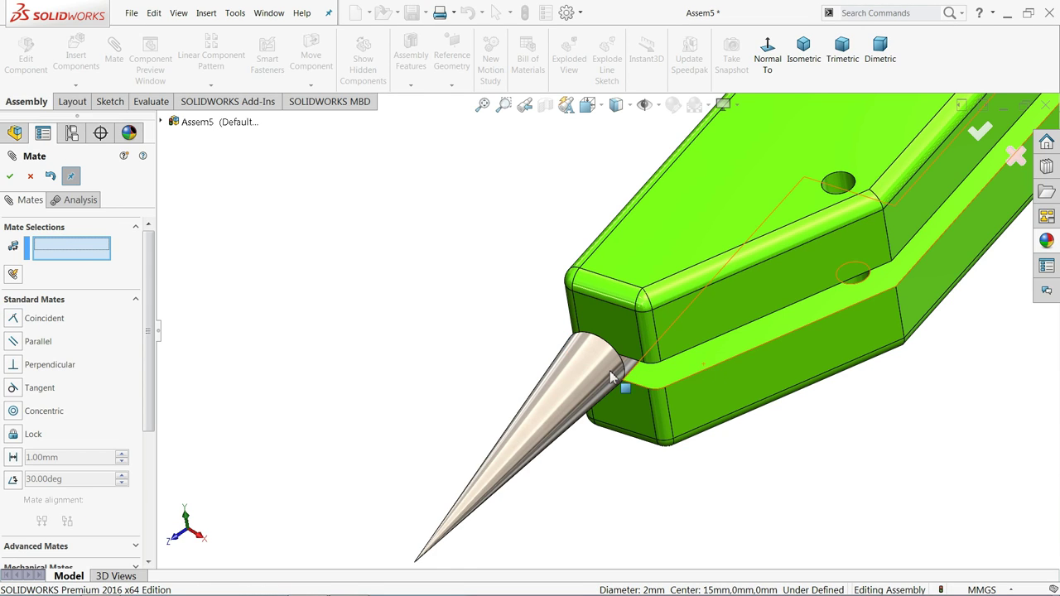
scroll(463, 354, "up", 3)
scroll(464, 355, "up", 2)
middle_click_drag(499, 298, 485, 307)
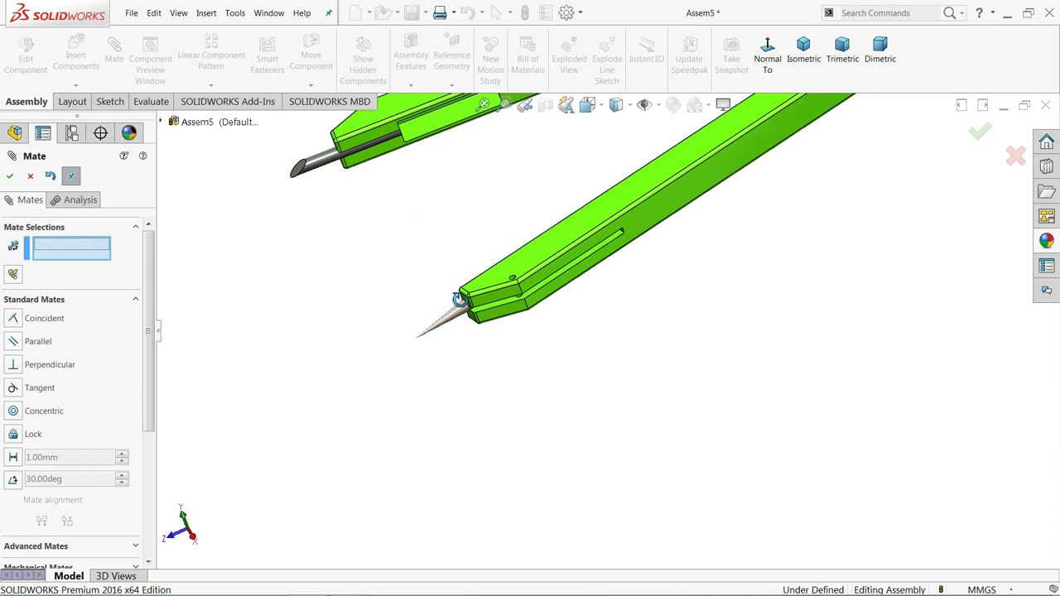
Step: Insert 7.Adjustment screw and 8.Adjustment Knob, placing both beside the lower arm
left_click(31, 180)
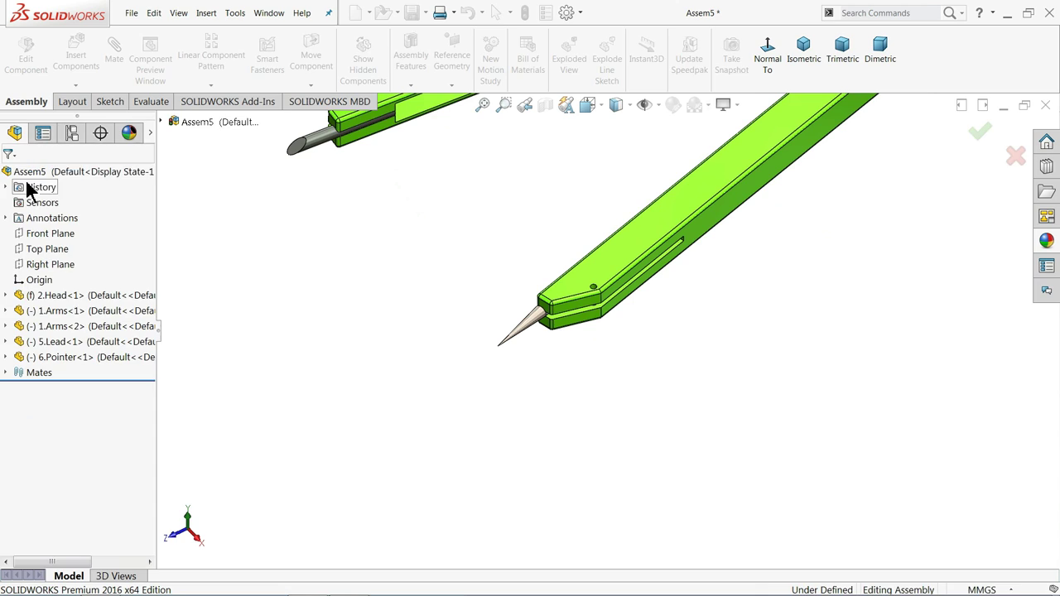
left_click(76, 58)
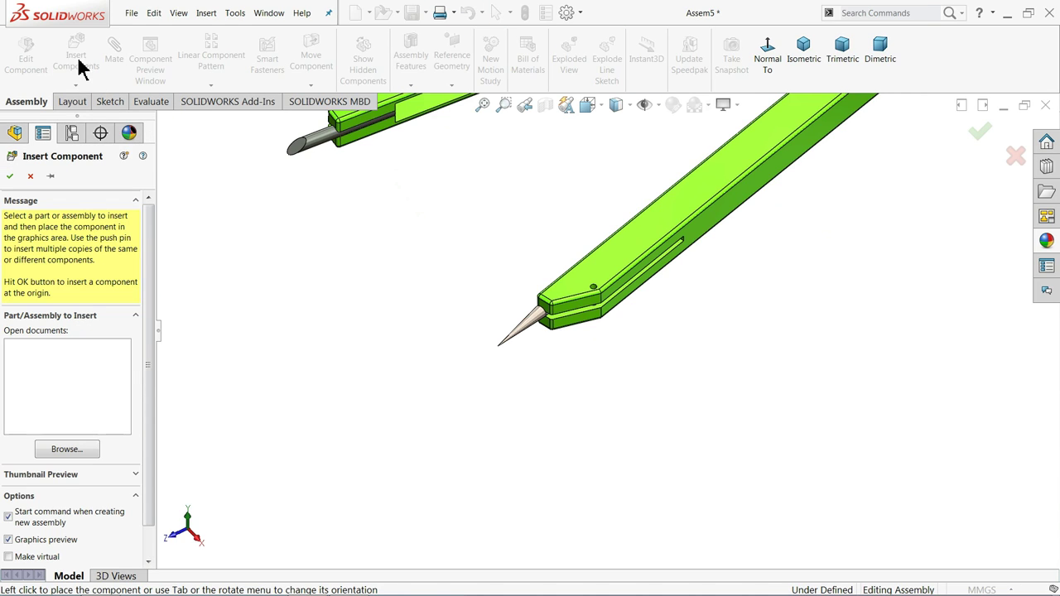
left_click(73, 451)
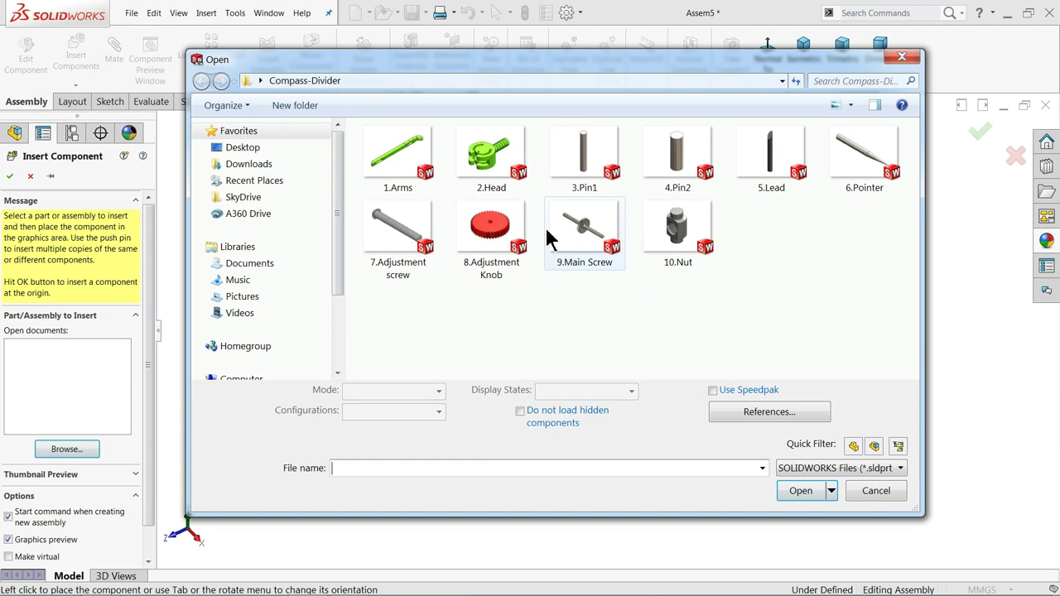
left_click(383, 262)
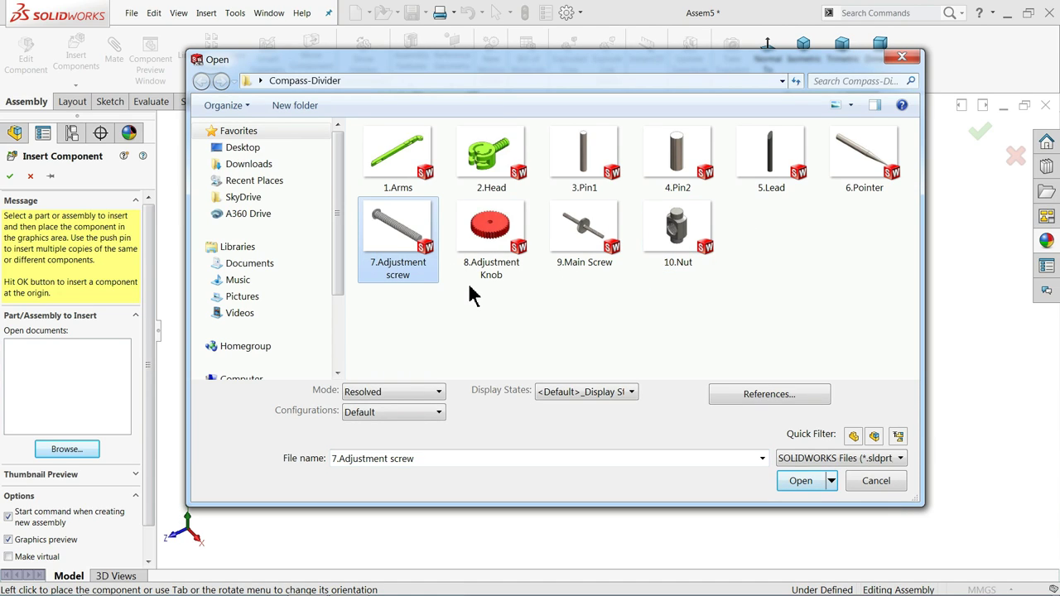
left_click(505, 262, "ctrl")
left_click(797, 484)
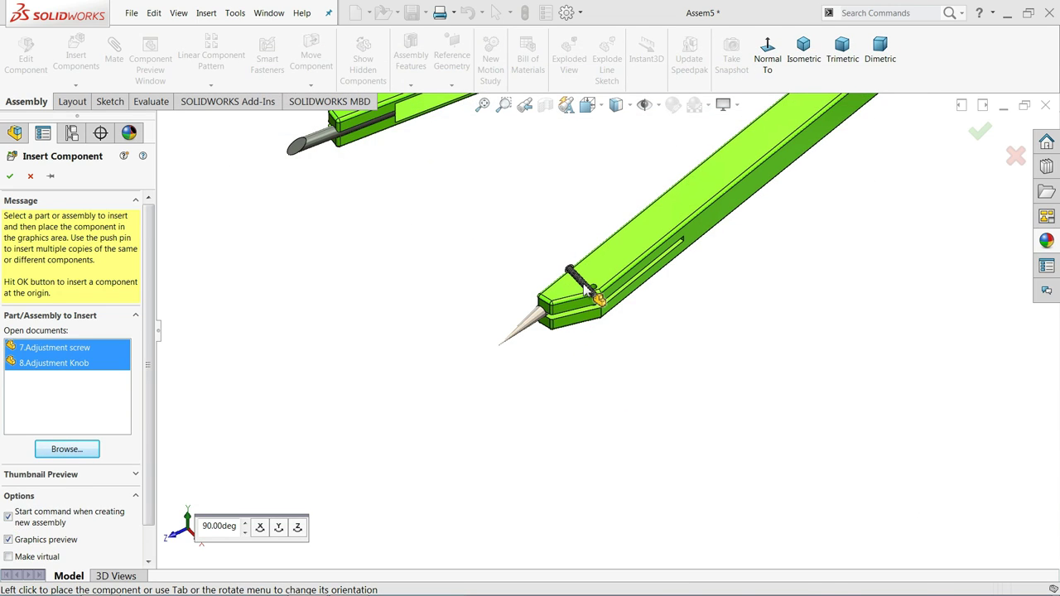
left_click(585, 286)
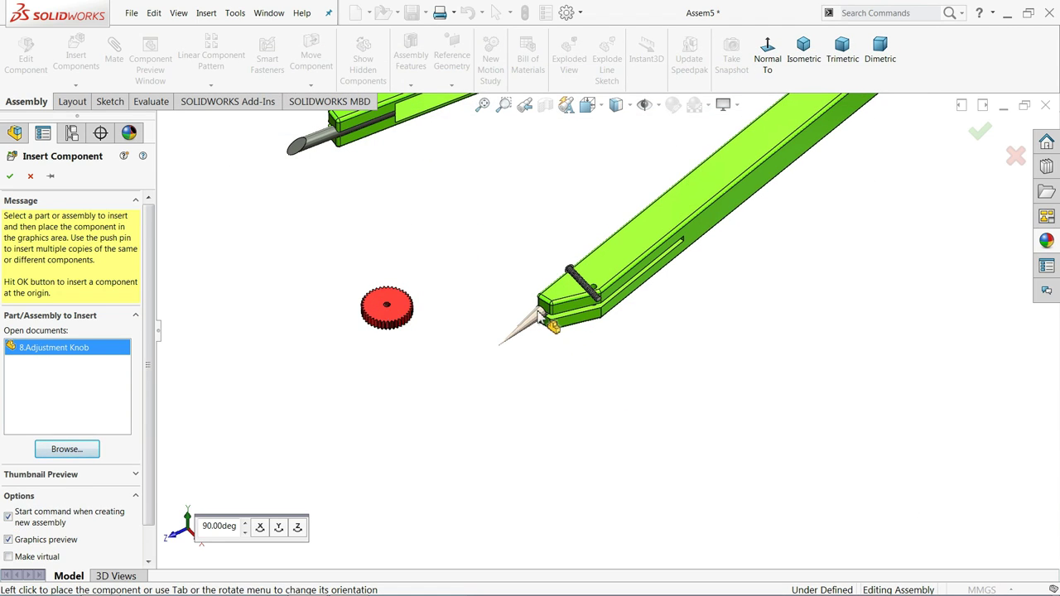
left_click(539, 314)
Step: Rotate the adjustment screw to stand upright beside the lower arm's hole
scroll(604, 296, "up", 2)
scroll(580, 307, "up", 2)
scroll(530, 323, "up", 3)
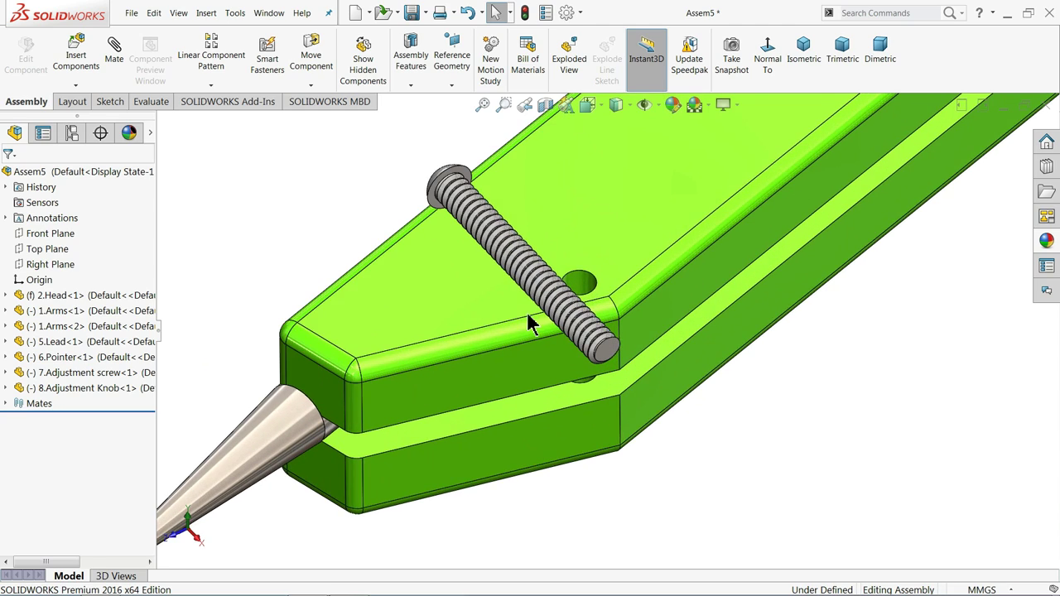
left_click(312, 86)
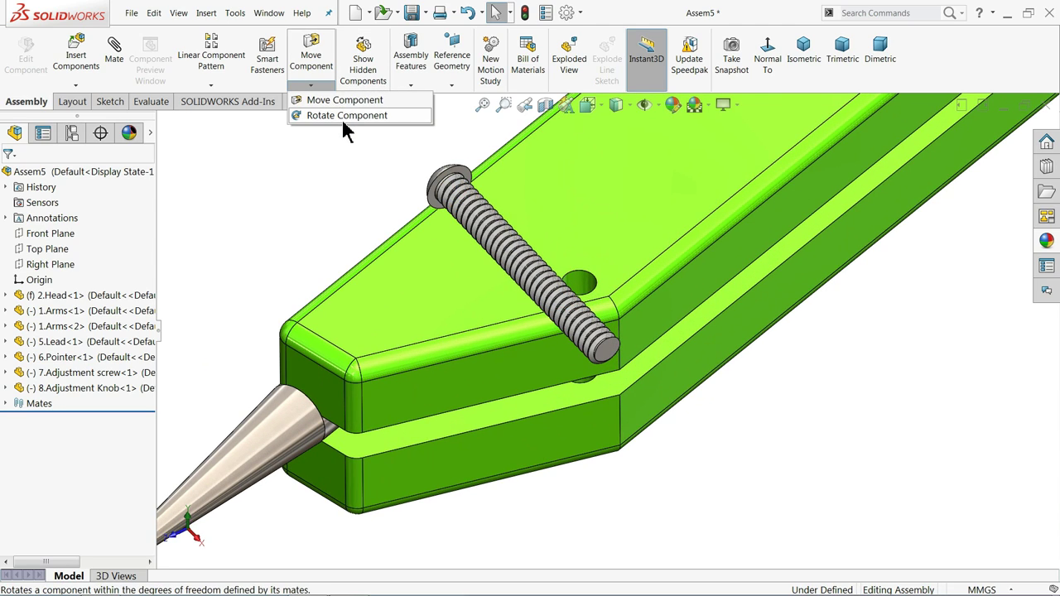
left_click(344, 117)
left_click_drag(603, 349, 503, 149)
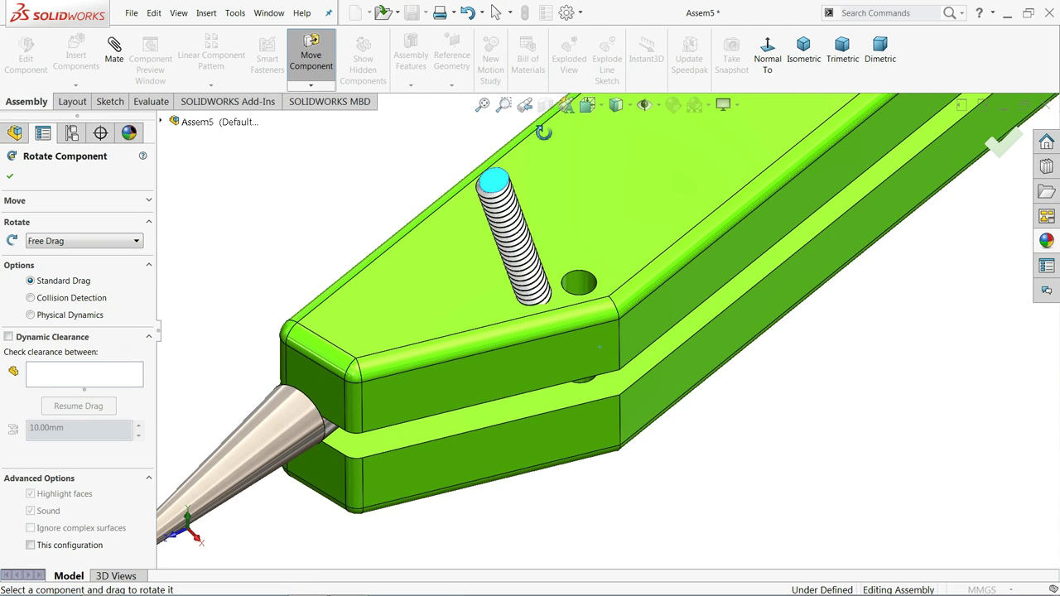
left_click(10, 179)
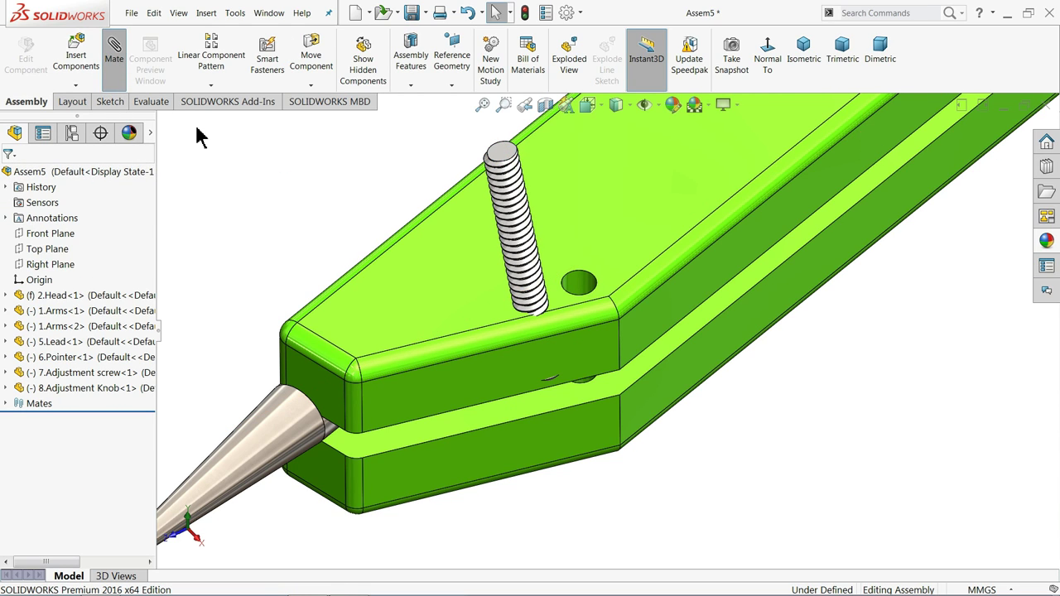
Step: Mate the adjustment screw's round face concentric with the pen arm's hole
scroll(504, 180, "down", 3)
scroll(504, 180, "down", 3)
scroll(546, 209, "down", 2)
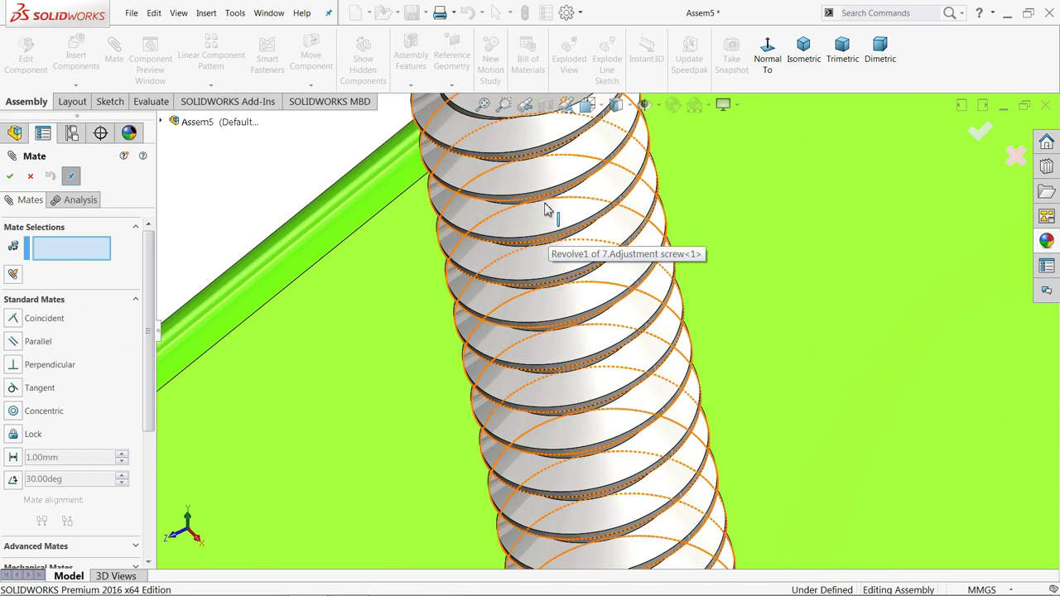
scroll(538, 199, "down", 2)
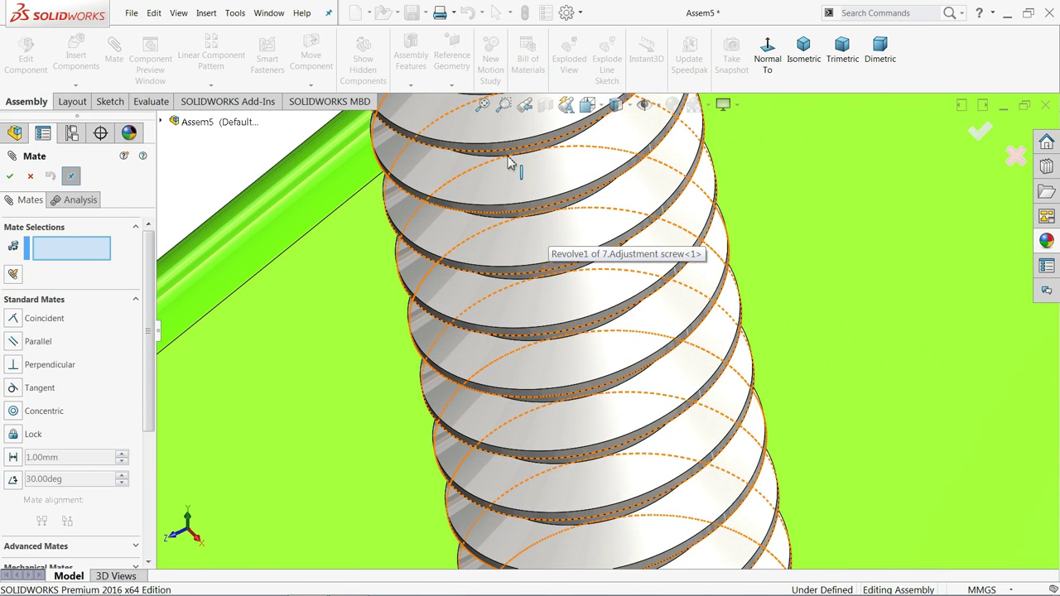
left_click(560, 142)
scroll(620, 307, "up", 3)
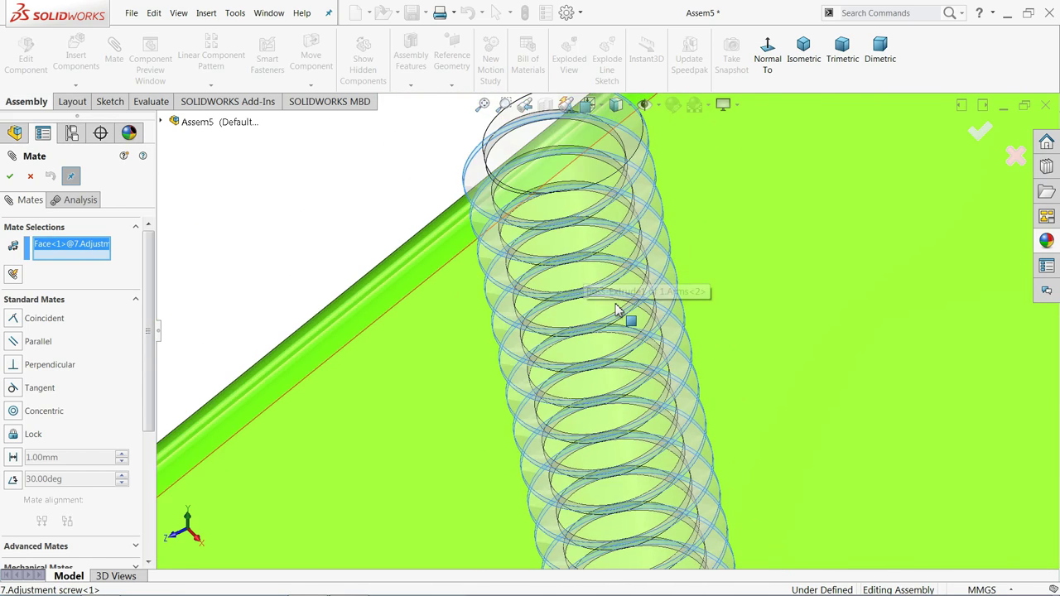
scroll(627, 343, "up", 3)
scroll(629, 363, "up", 2)
scroll(689, 462, "down", 1)
scroll(689, 462, "down", 1)
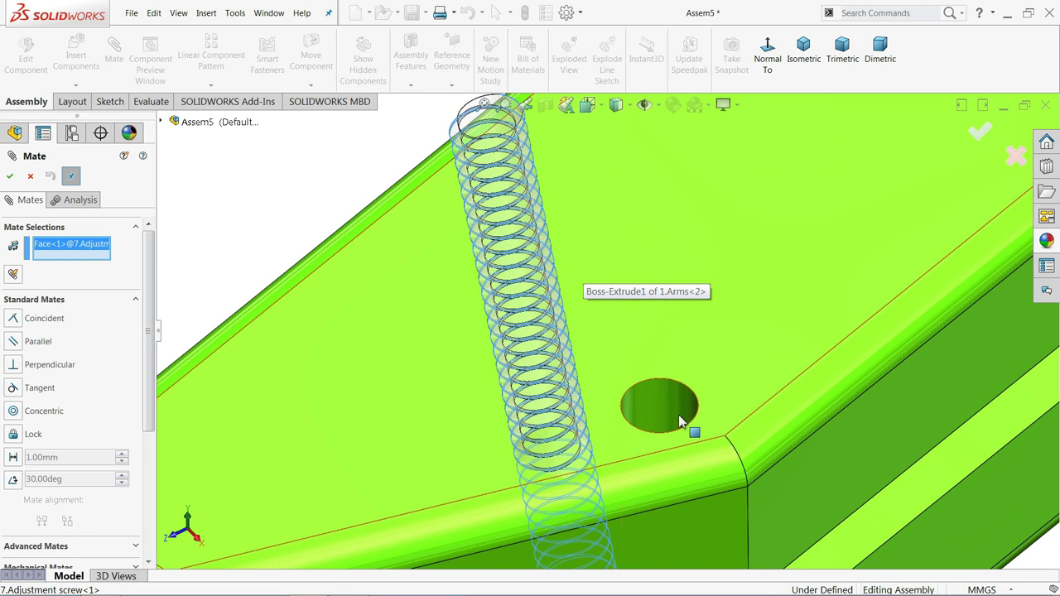
left_click(684, 408)
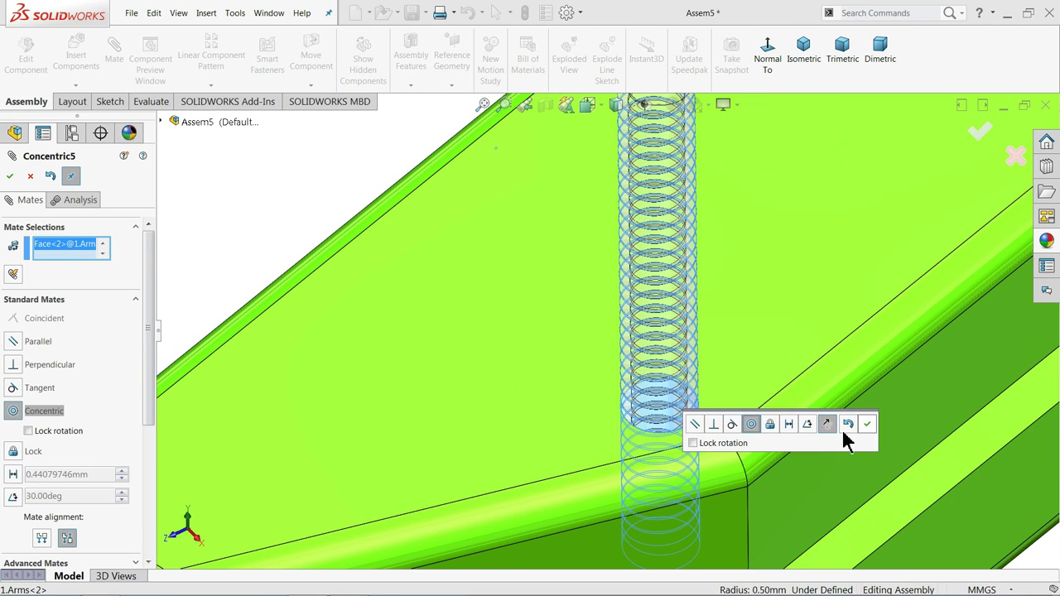
left_click(867, 424)
Step: Seat the screw's domed head coincident against the arm's underside
scroll(634, 248, "up", 2)
scroll(634, 249, "up", 3)
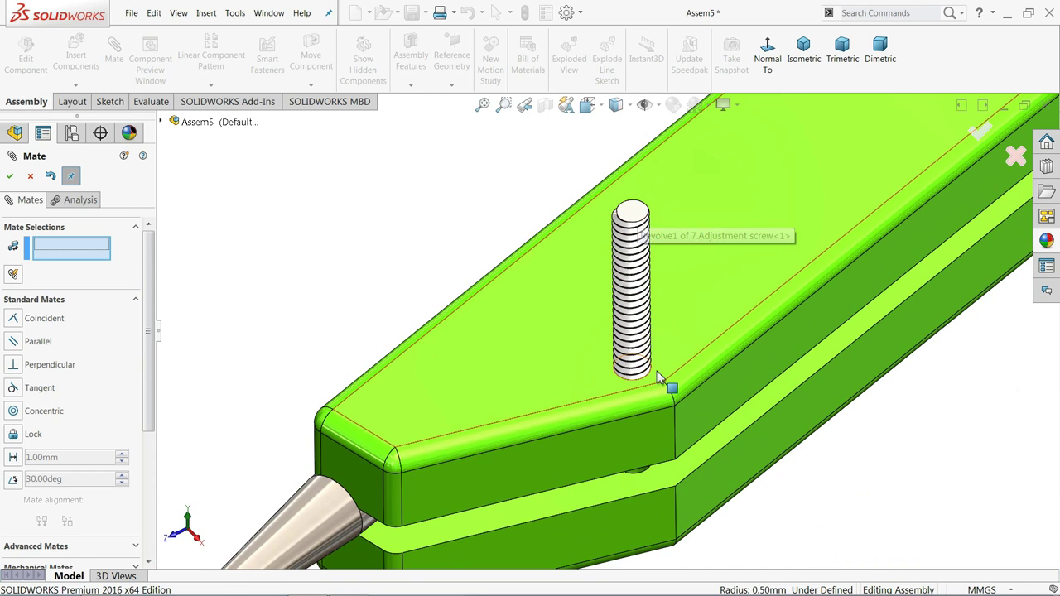
mouse_move(660, 379)
middle_mouse_down()
mouse_move(655, 461)
mouse_move(627, 371)
mouse_move(621, 301)
mouse_move(632, 329)
middle_mouse_up()
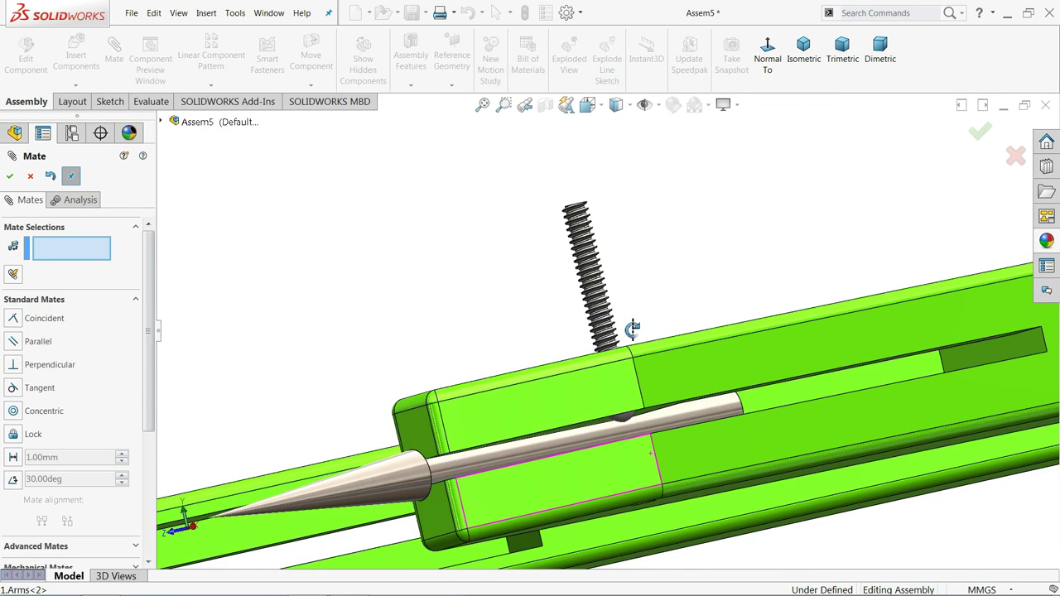
left_click_drag(600, 322, 623, 344)
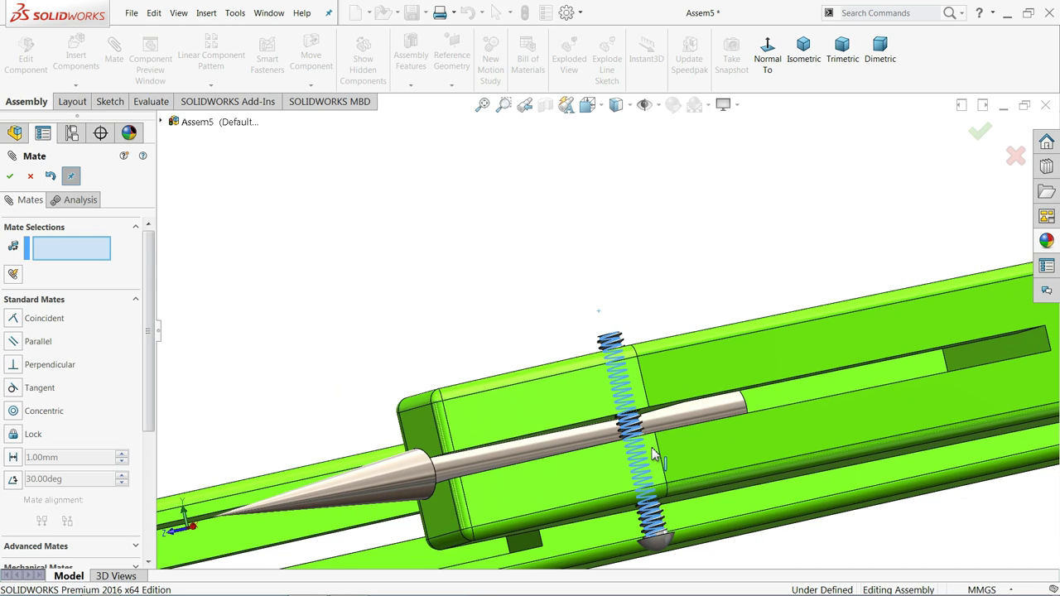
scroll(654, 450, "down", 2)
scroll(654, 451, "down", 3)
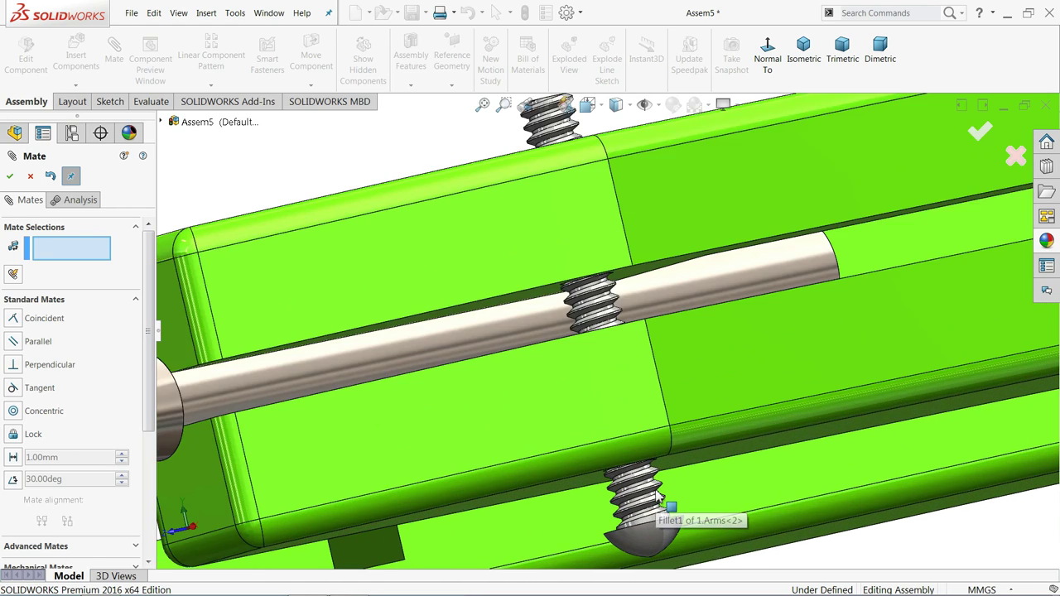
scroll(655, 453, "down", 2)
scroll(657, 456, "down", 3)
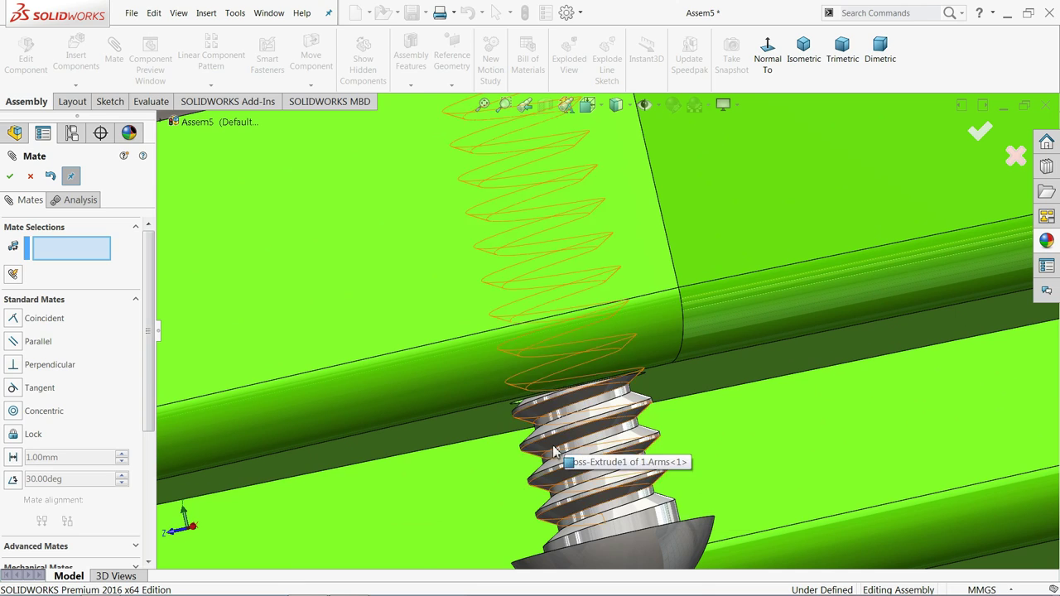
middle_click_drag(657, 456, 542, 565)
left_click(530, 562)
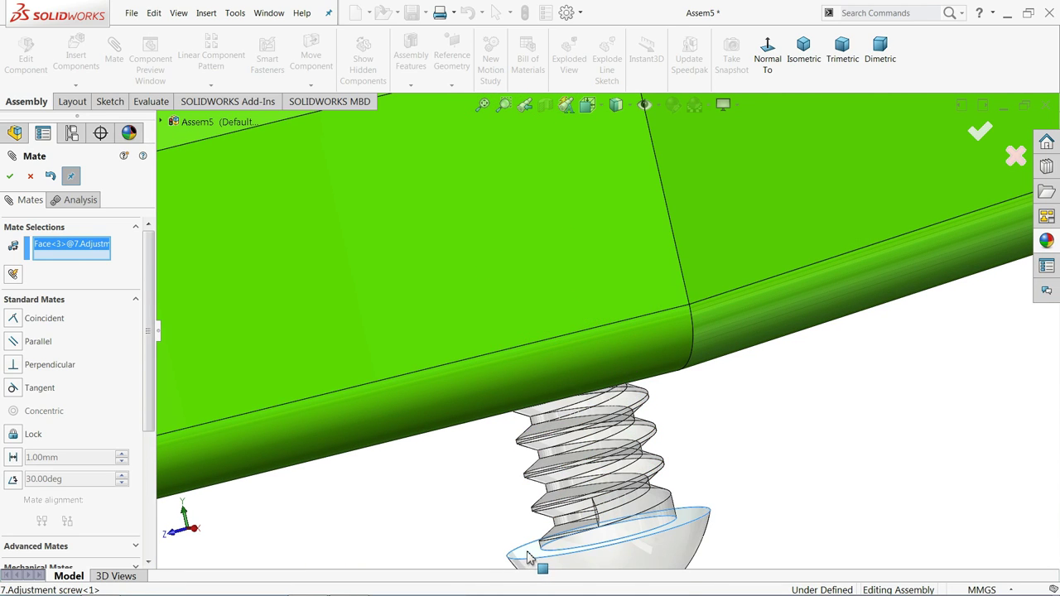
middle_click_drag(507, 525, 499, 430)
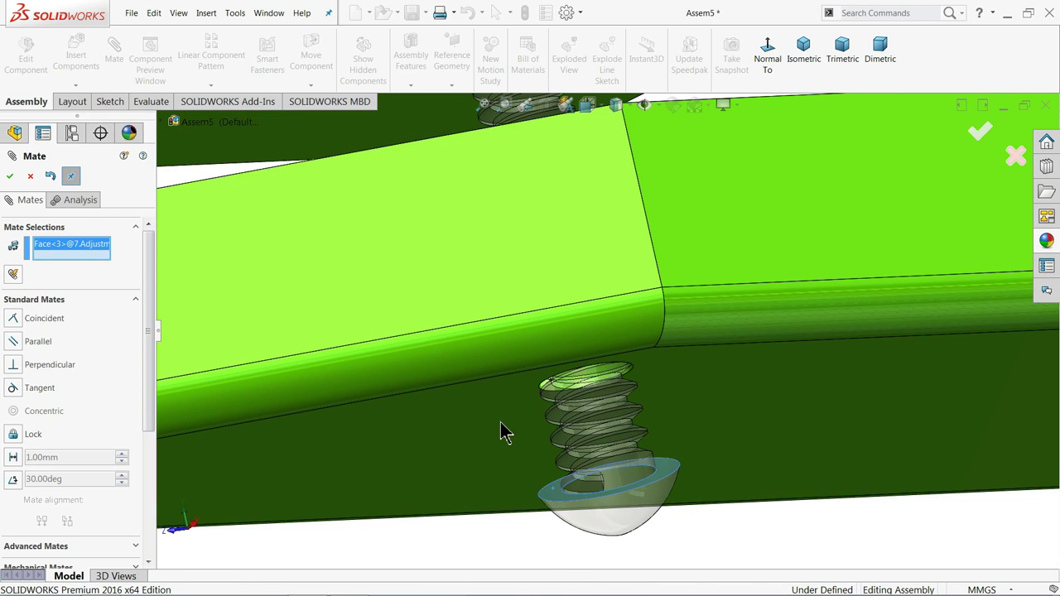
left_click(507, 430)
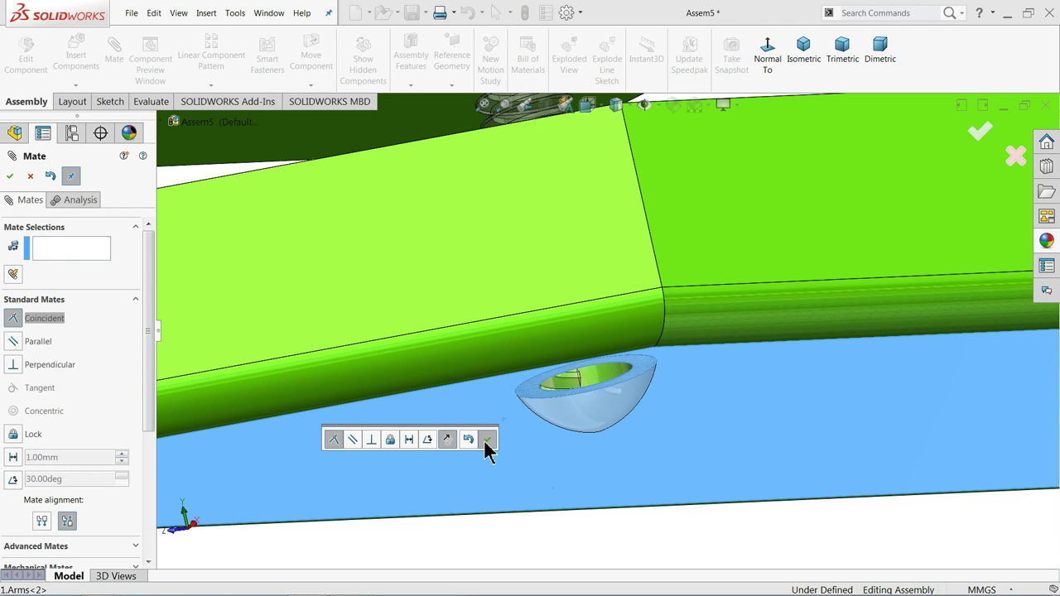
left_click(487, 442)
Step: Add a coincident mate between a red knob face and the screw's top face
scroll(578, 397, "up", 3)
scroll(577, 398, "up", 3)
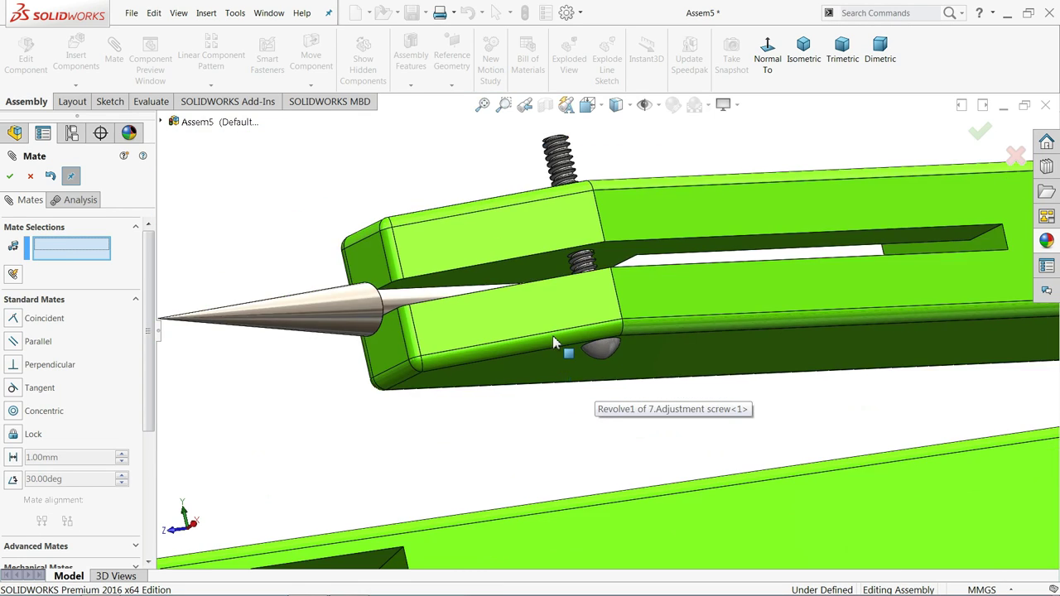
scroll(578, 397, "up", 2)
mouse_move(577, 397)
middle_mouse_down()
mouse_move(613, 345)
mouse_move(579, 331)
middle_mouse_up()
scroll(473, 296, "up", 3)
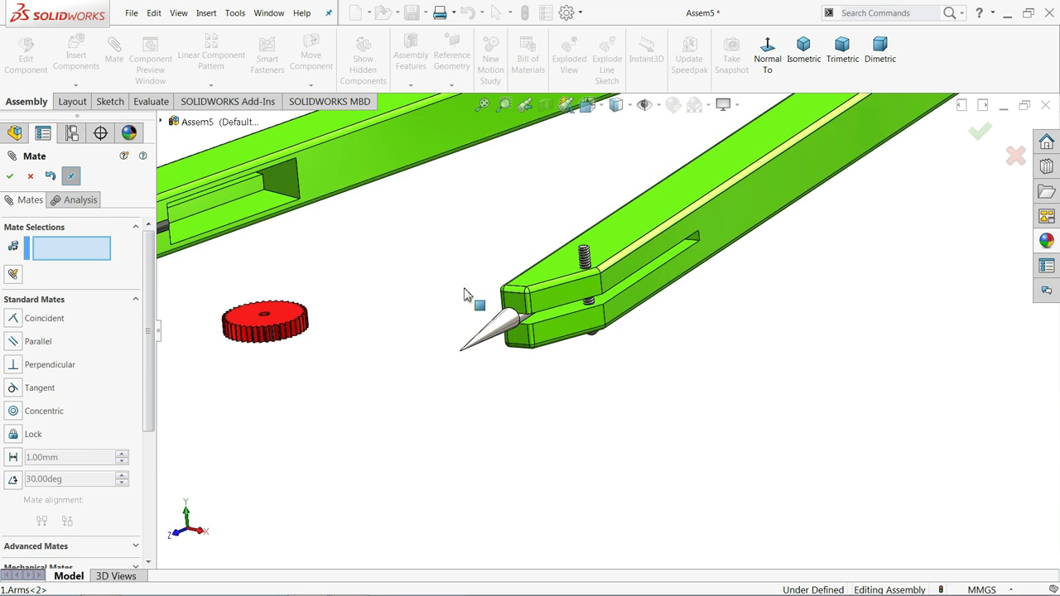
scroll(367, 312, "down", 3)
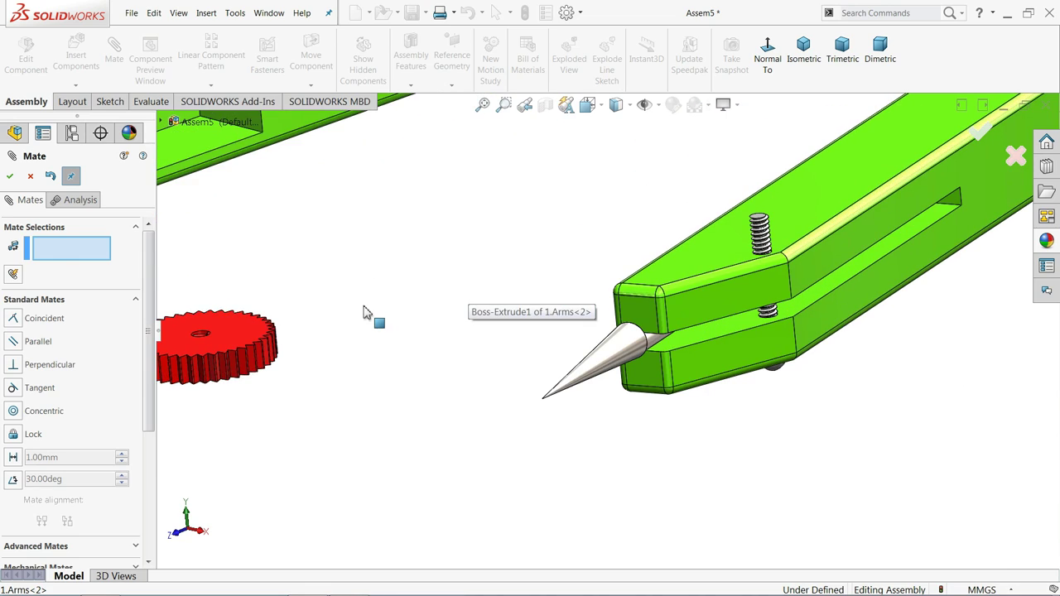
left_click(242, 329)
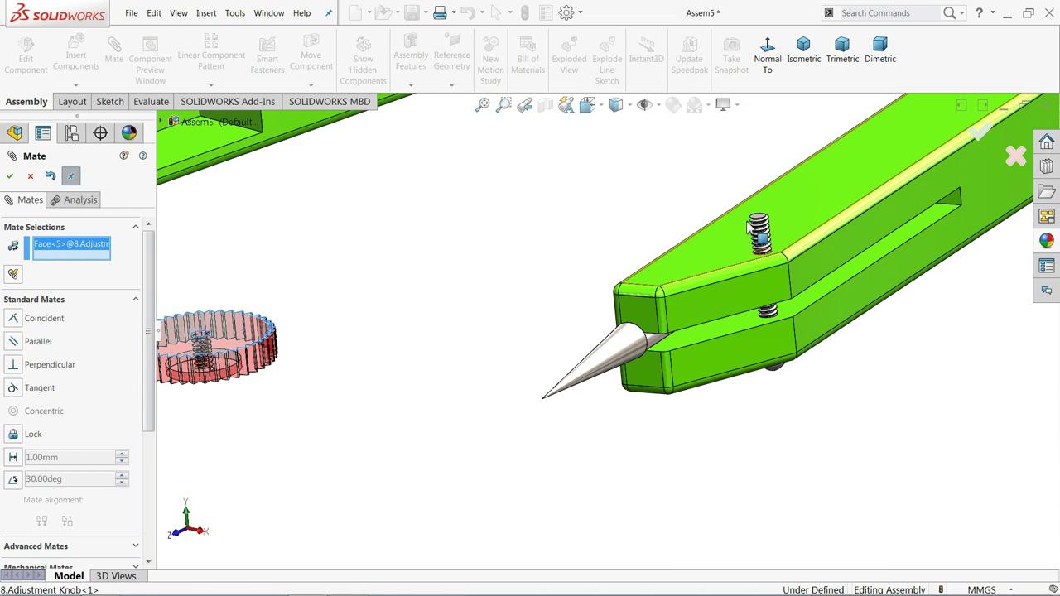
scroll(748, 230, "down", 3)
scroll(752, 237, "down", 2)
left_click(705, 262)
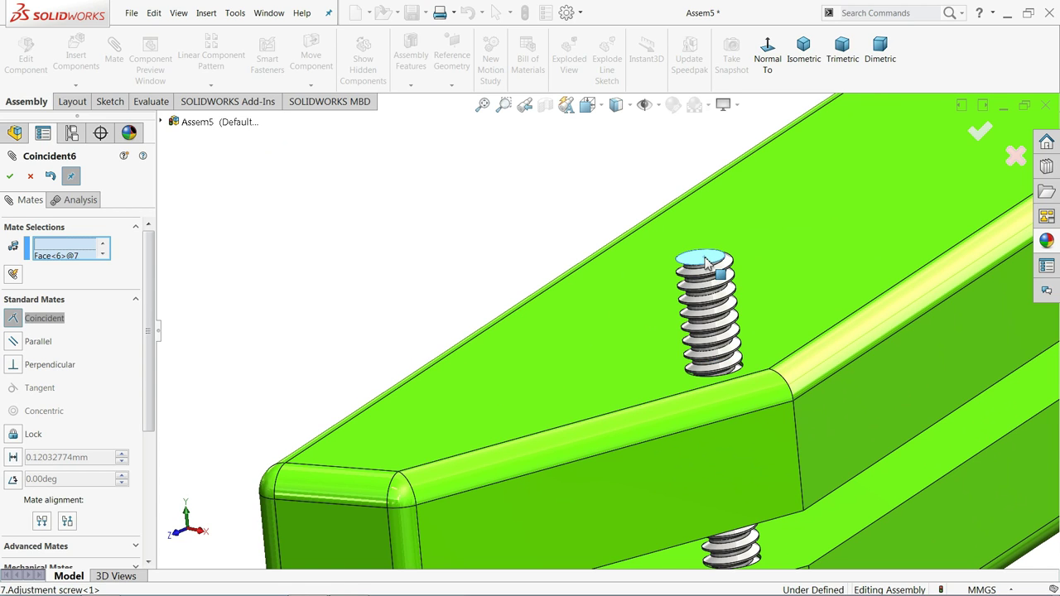
left_click(876, 241)
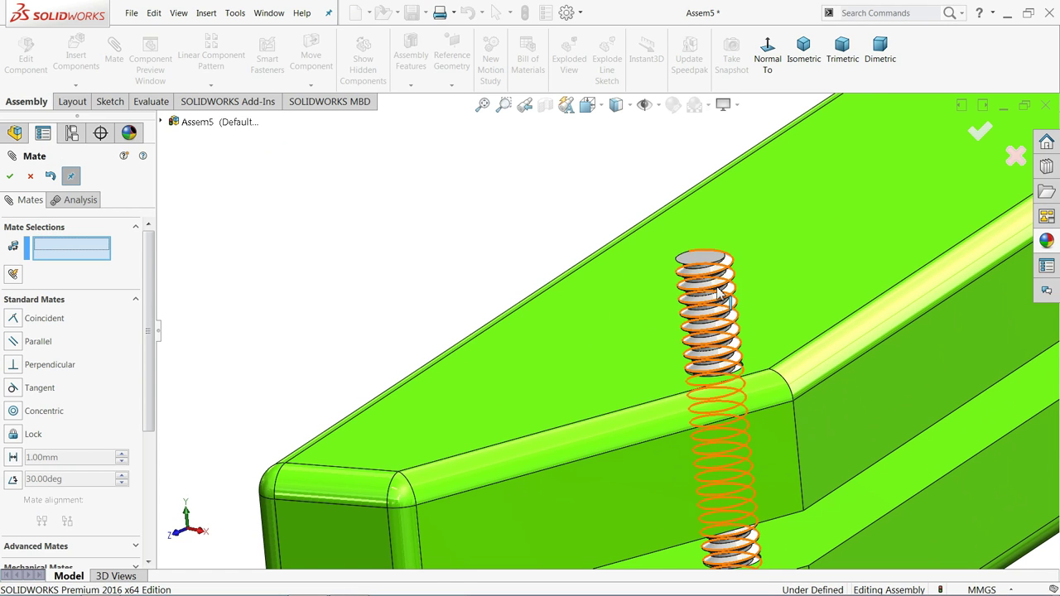
Step: Try mating the screw thread to the knob hole's inner face, then cancel the tangent mate
scroll(687, 307, "down", 2)
scroll(678, 307, "down", 2)
scroll(677, 307, "down", 2)
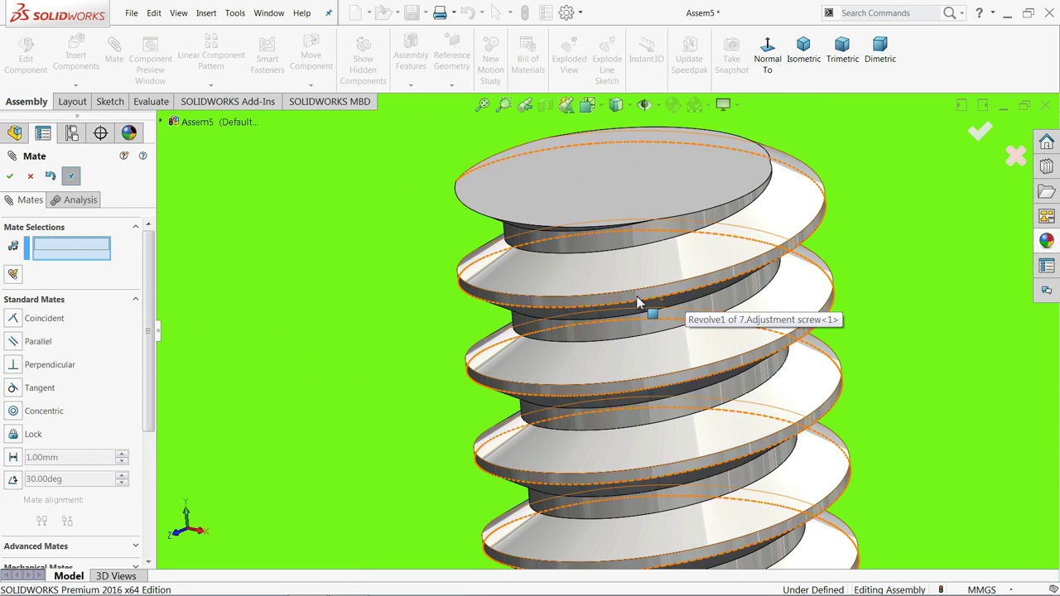
left_click(639, 307)
scroll(403, 395, "up", 3)
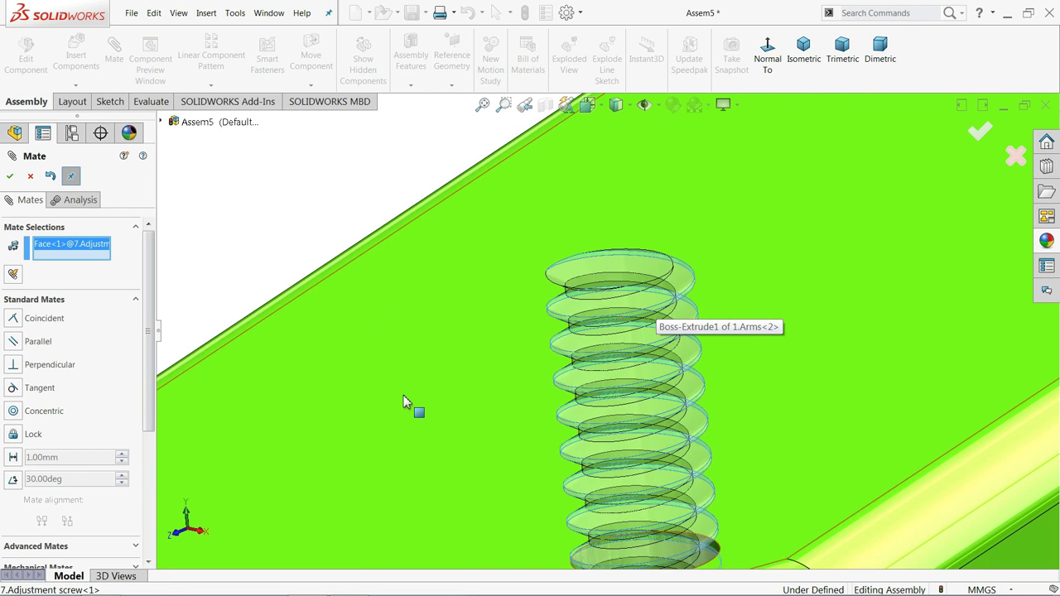
scroll(395, 403, "up", 2)
scroll(396, 407, "up", 3)
scroll(343, 431, "down", 2)
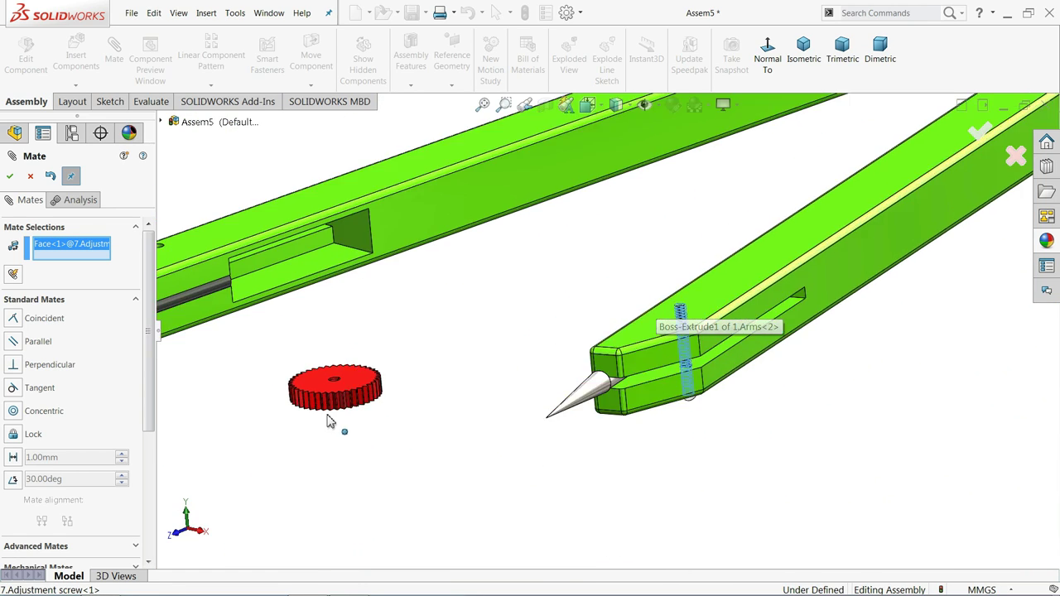
scroll(378, 379, "down", 2)
scroll(438, 329, "down", 3)
scroll(464, 340, "down", 1)
scroll(521, 351, "down", 2)
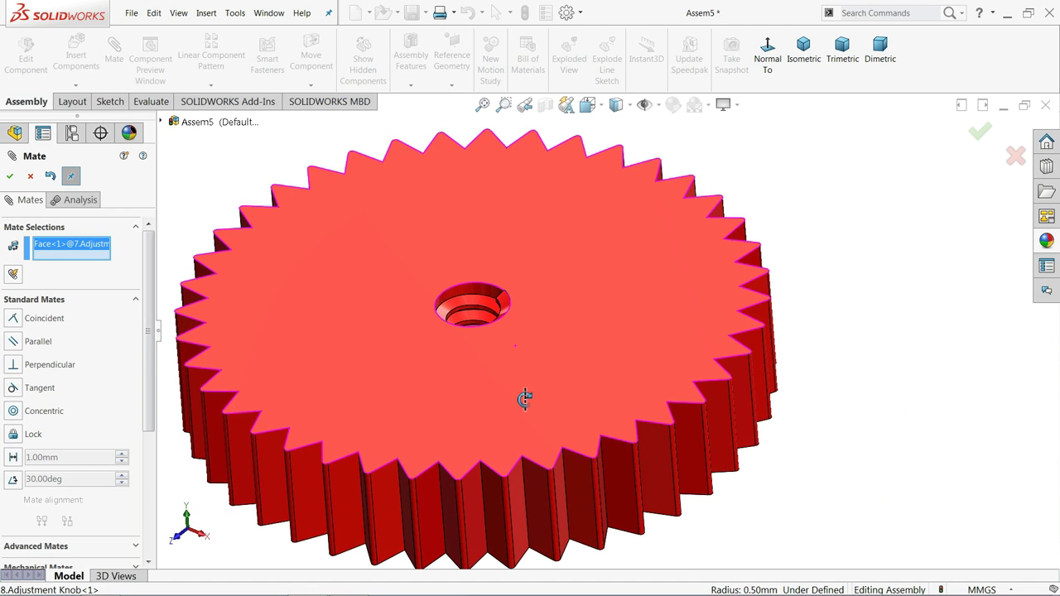
scroll(526, 398, "down", 2)
scroll(487, 340, "down", 3)
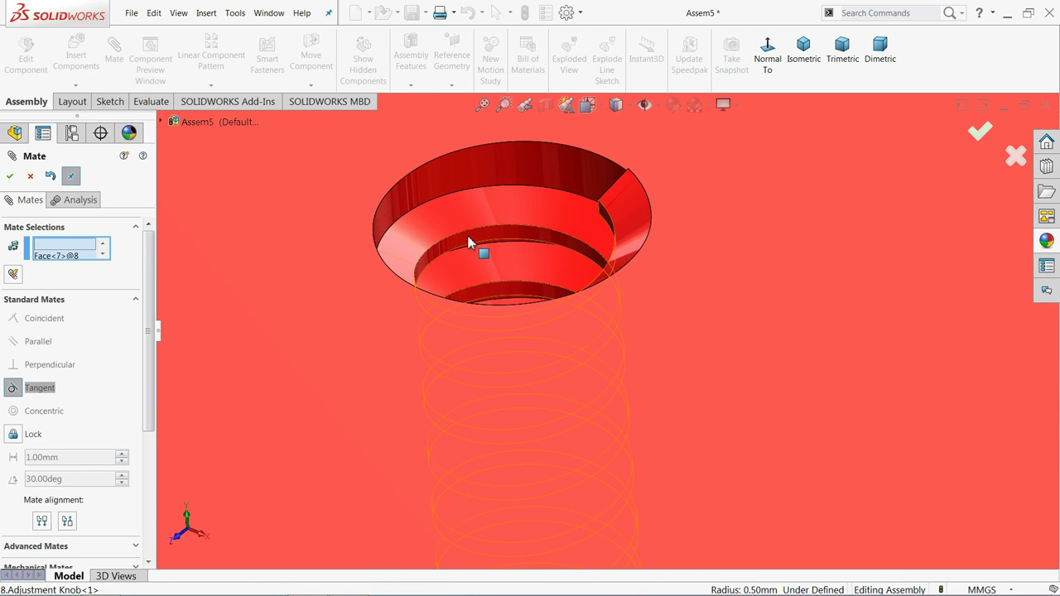
left_click(468, 242)
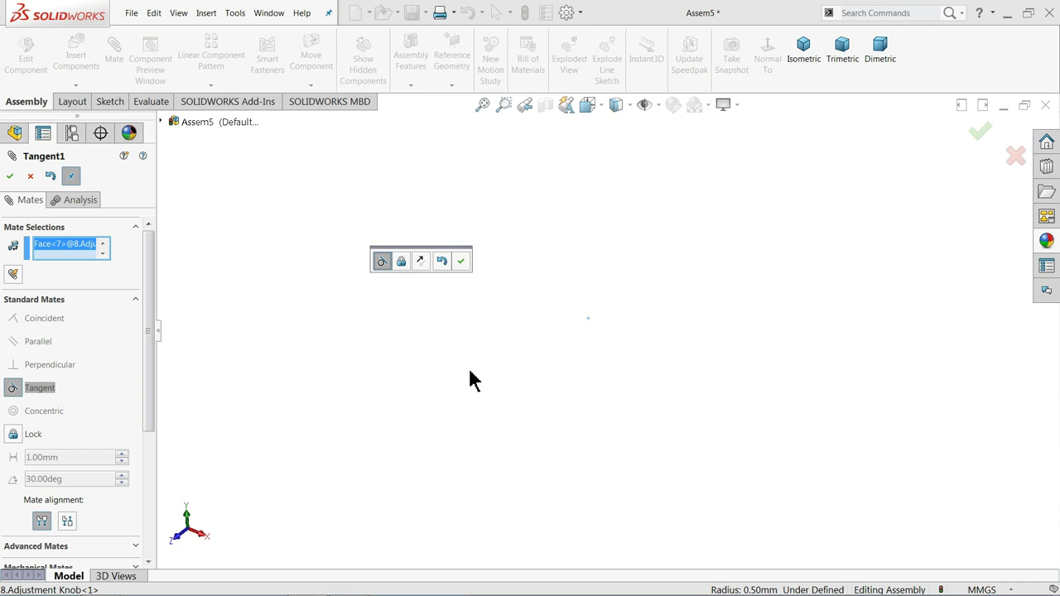
scroll(469, 379, "up", 5)
scroll(469, 378, "up", 1)
scroll(892, 265, "down", 2)
scroll(810, 269, "down", 2)
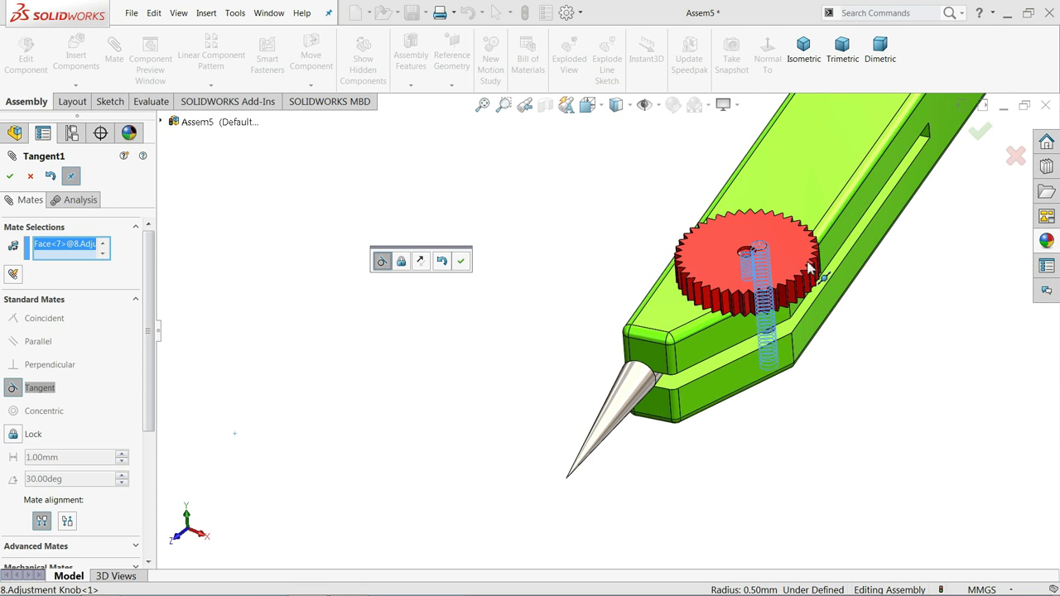
scroll(810, 266, "down", 1)
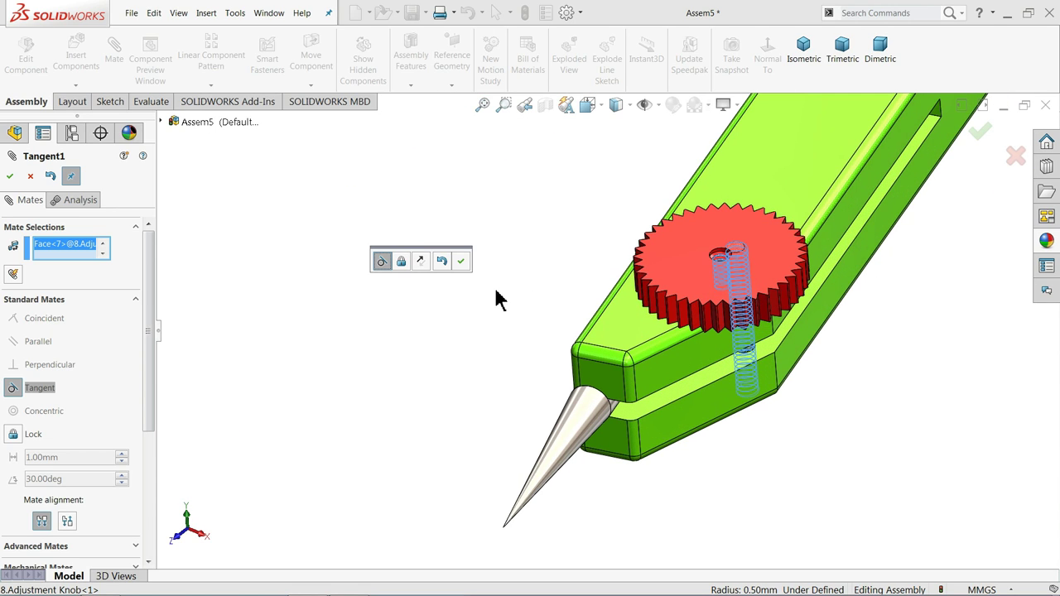
left_click(32, 176)
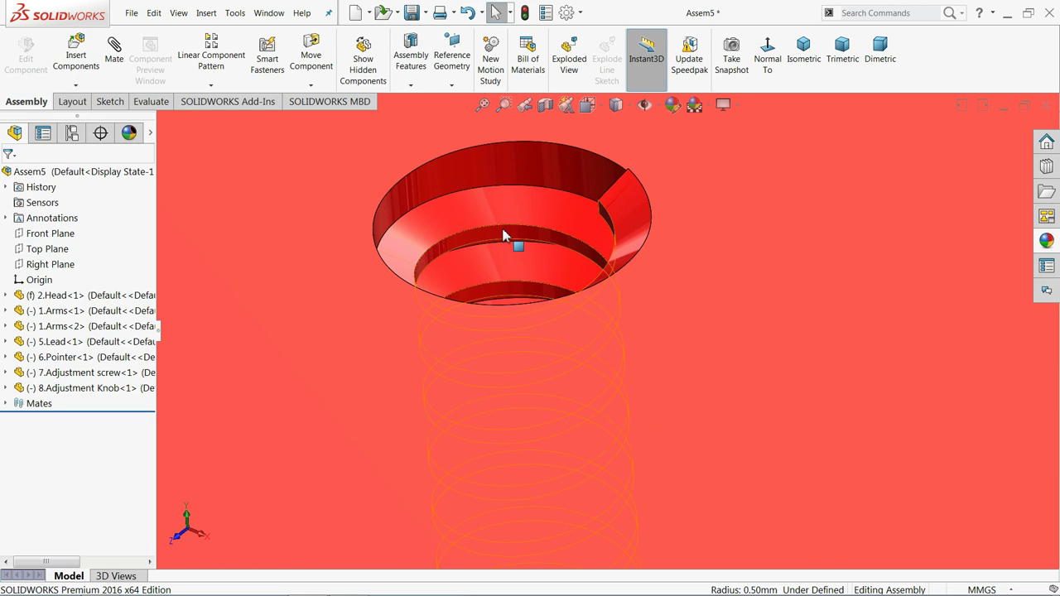
Step: Select a face of the Adjustment Knob and start a new mate using it
left_click(520, 171)
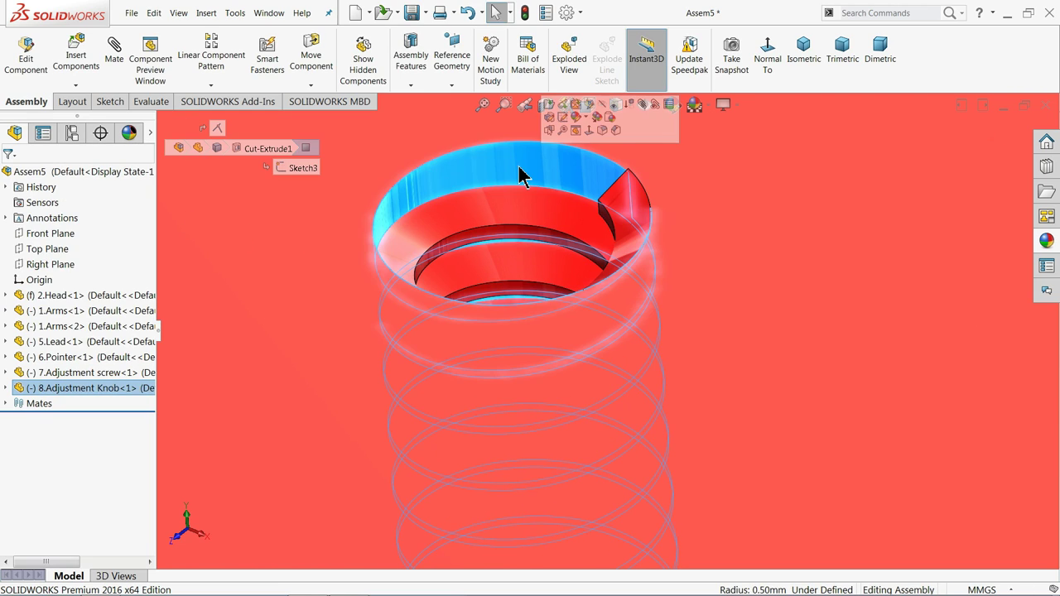
scroll(591, 232, "up", 2)
scroll(591, 262, "up", 2)
scroll(597, 303, "up", 1)
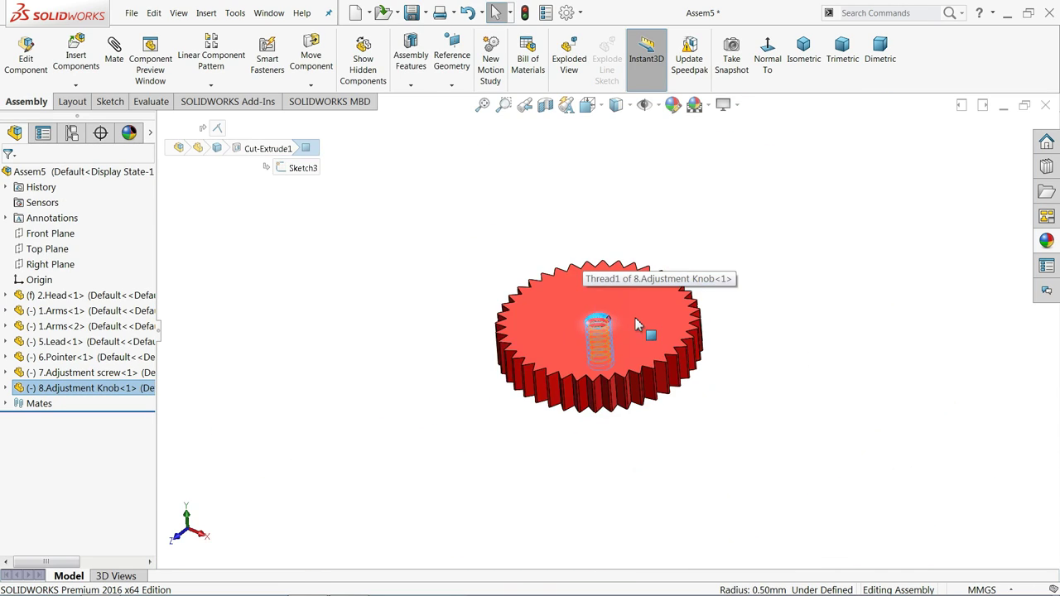
scroll(654, 315, "up", 1)
scroll(882, 258, "down", 1)
scroll(882, 258, "down", 2)
scroll(881, 259, "down", 1)
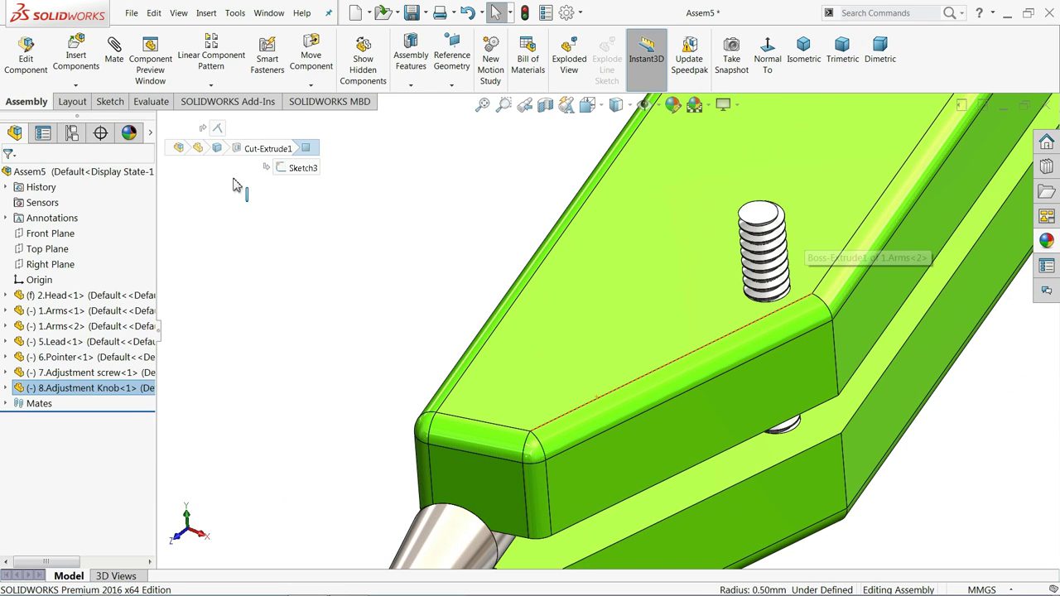
left_click(124, 67)
scroll(745, 232, "down", 2)
Step: Pick the screw thread against the knob, then discard the resulting tangent mate
scroll(746, 248, "down", 3)
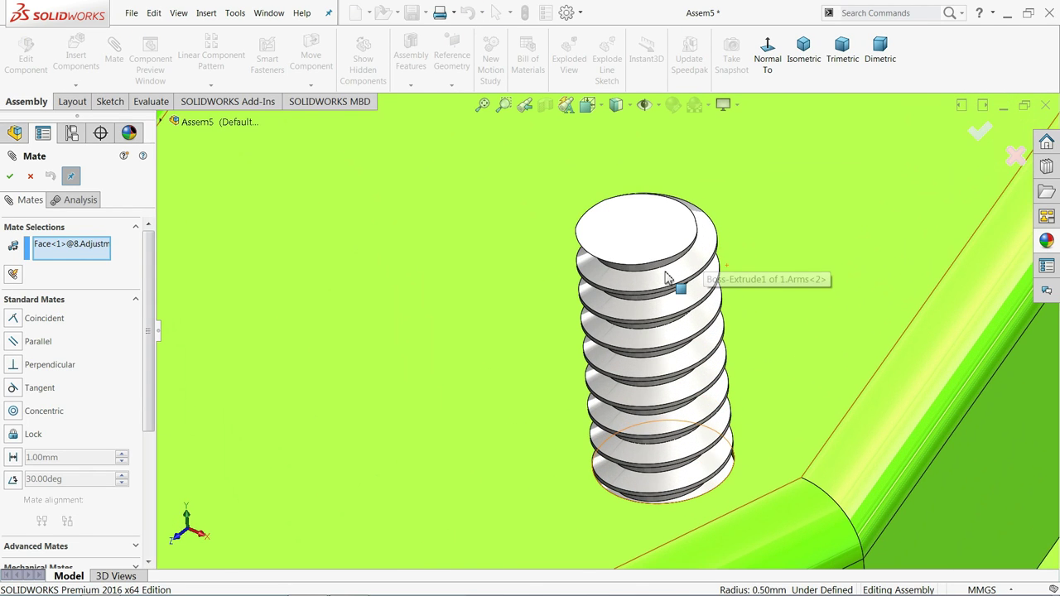
mouse_move(654, 257)
middle_mouse_down()
mouse_move(653, 208)
mouse_move(665, 208)
middle_mouse_up()
scroll(634, 317, "down", 2)
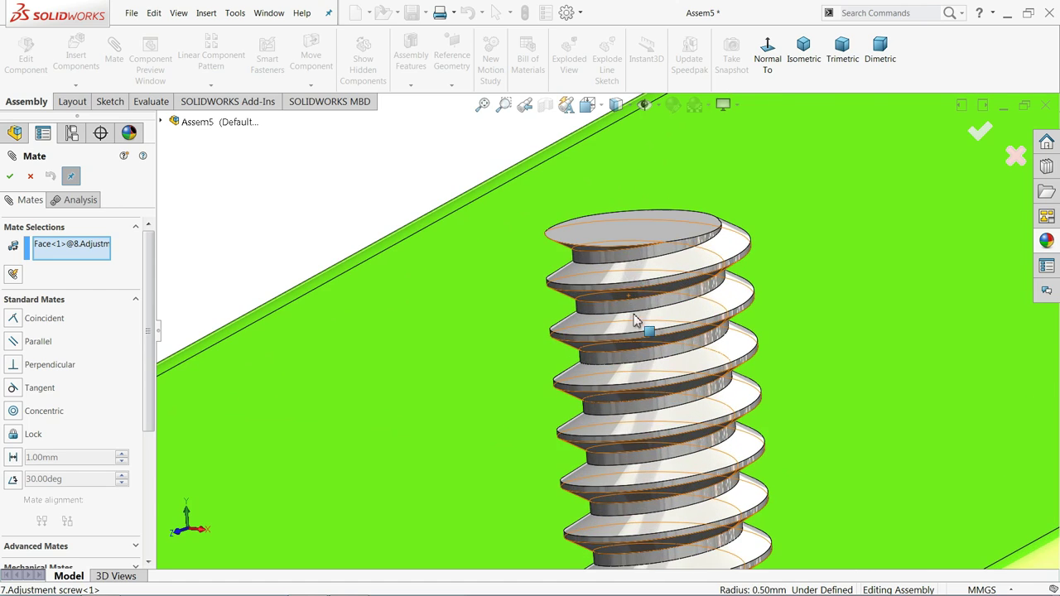
left_click(634, 260)
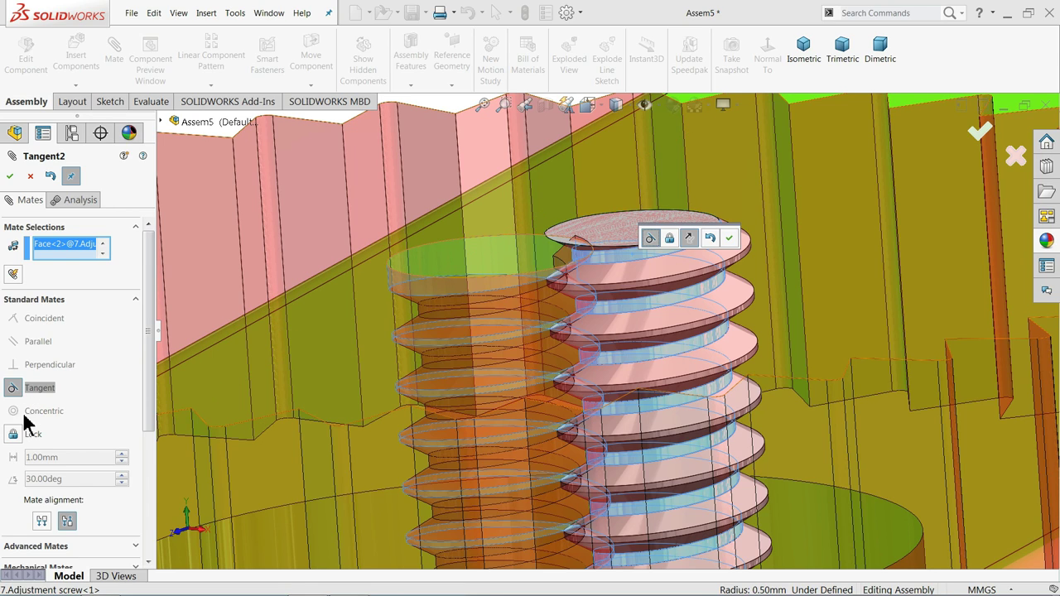
left_click(50, 176)
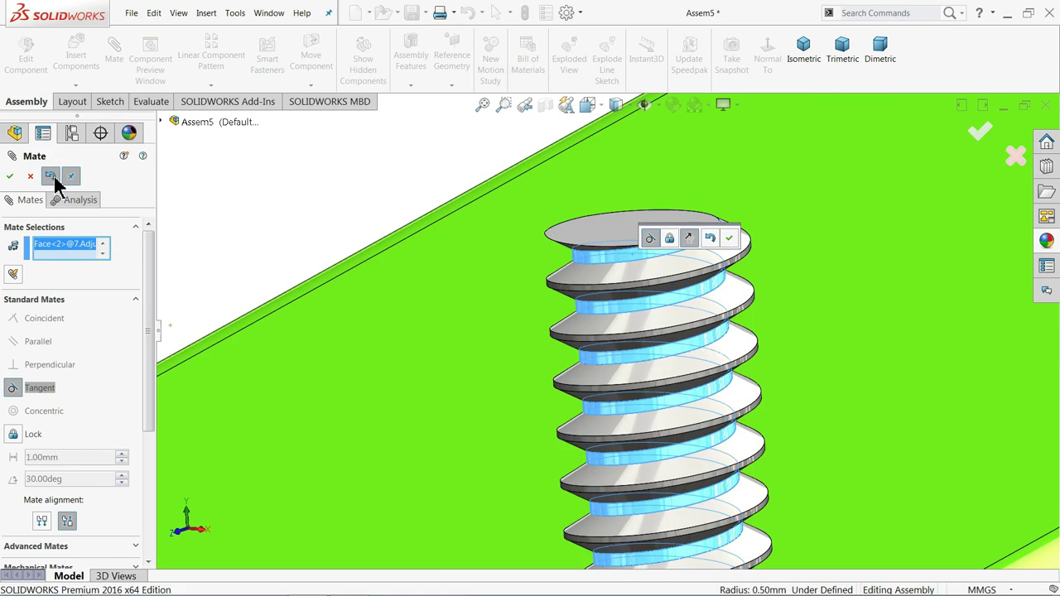
Step: Move the red knob beside the screw, retry the thread pick, and undo the tangent mate again
scroll(617, 290, "up", 3)
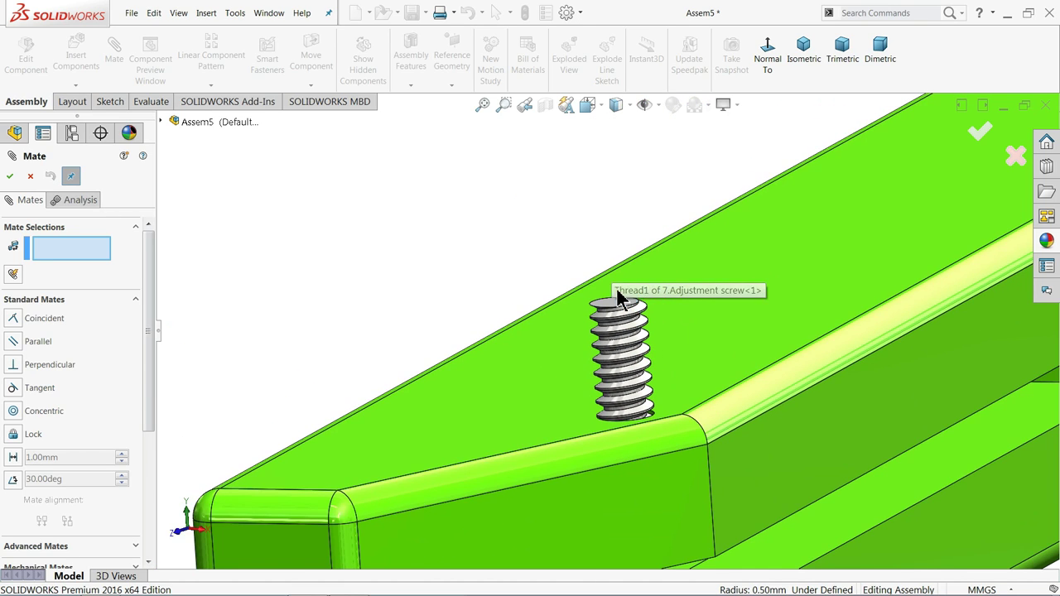
scroll(612, 343, "up", 5)
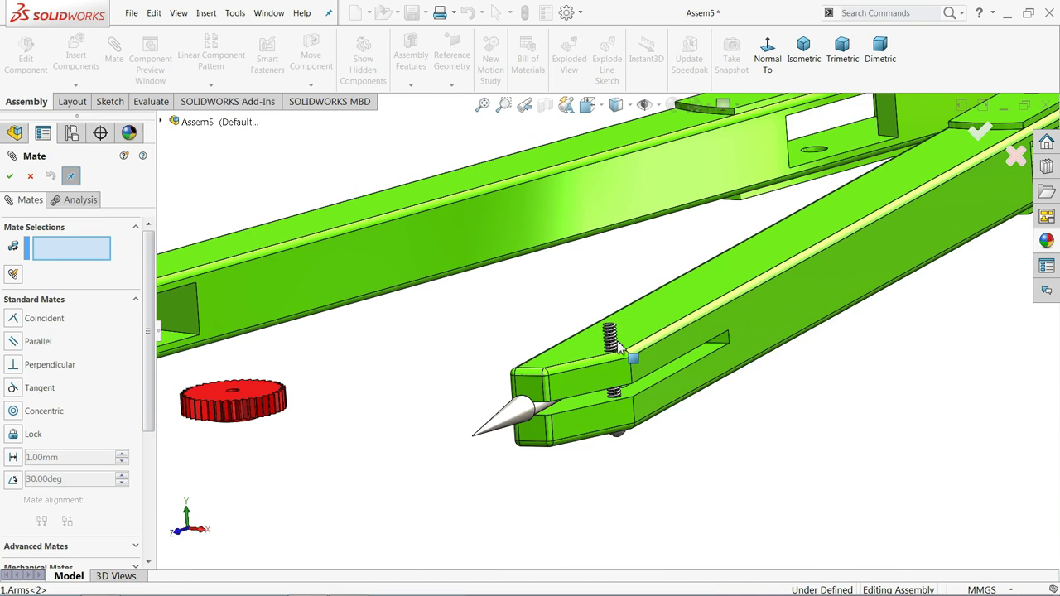
mouse_move(617, 348)
middle_mouse_down()
mouse_move(617, 285)
mouse_move(622, 384)
middle_mouse_up()
scroll(613, 356, "down", 3)
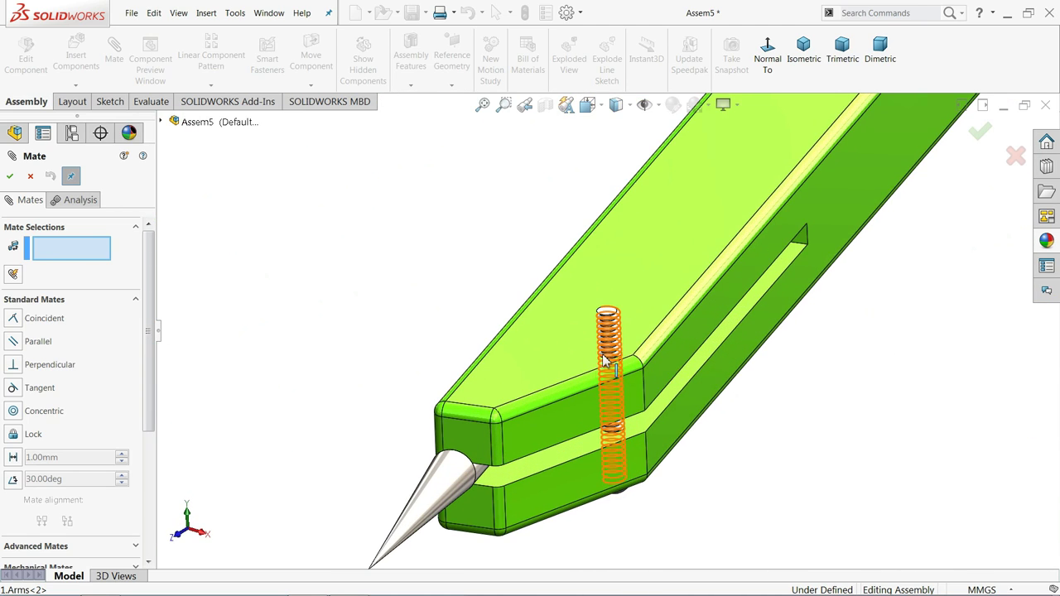
scroll(611, 364, "up", 3)
scroll(608, 368, "up", 1)
left_click_drag(282, 410, 551, 300)
scroll(613, 336, "down", 2)
scroll(613, 335, "down", 2)
scroll(613, 335, "down", 2)
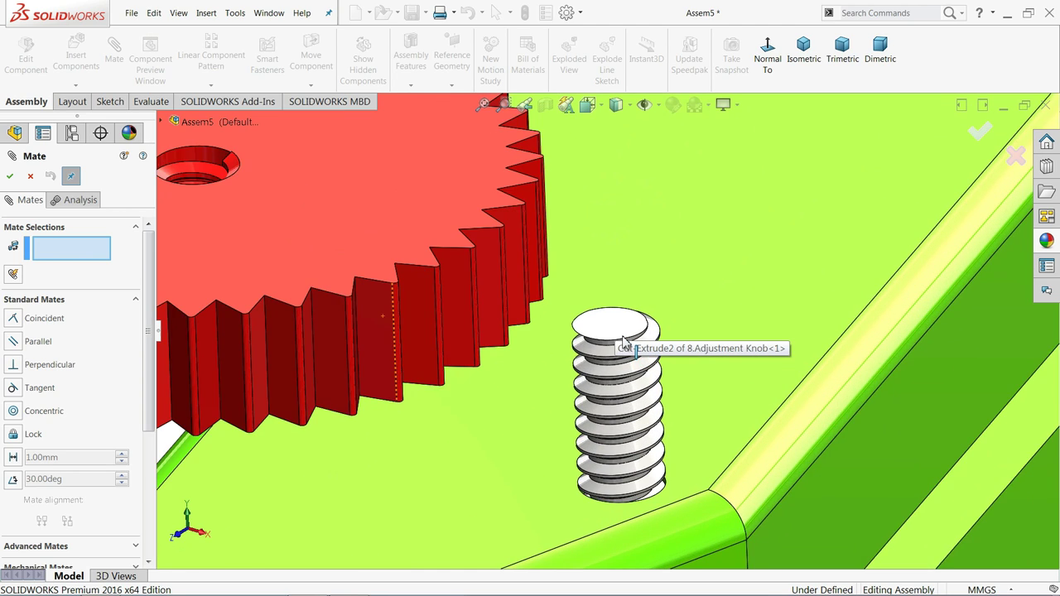
scroll(613, 348, "down", 1)
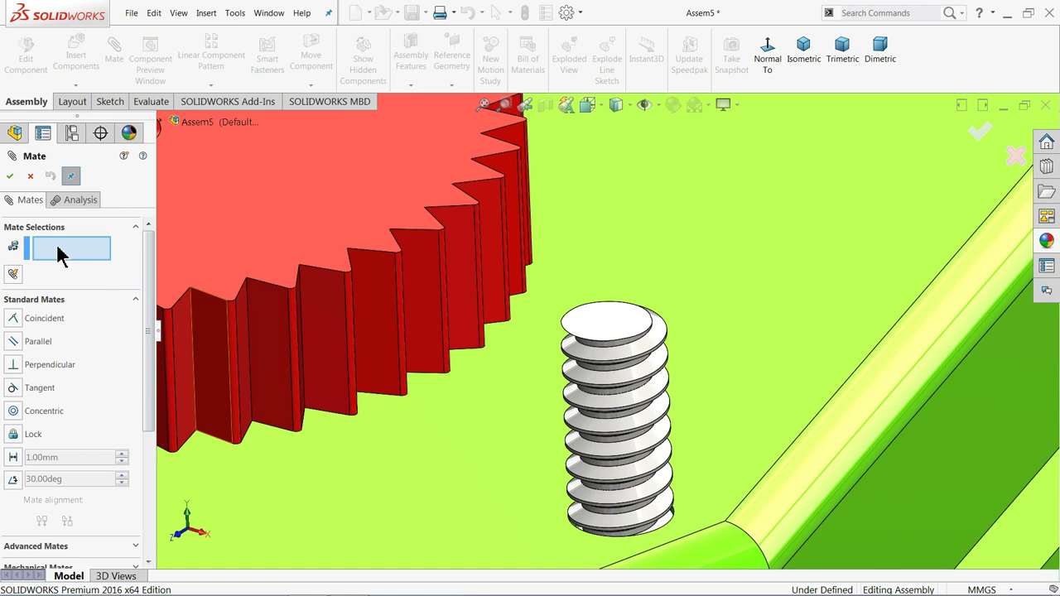
scroll(519, 439, "up", 2)
scroll(347, 245, "up", 3)
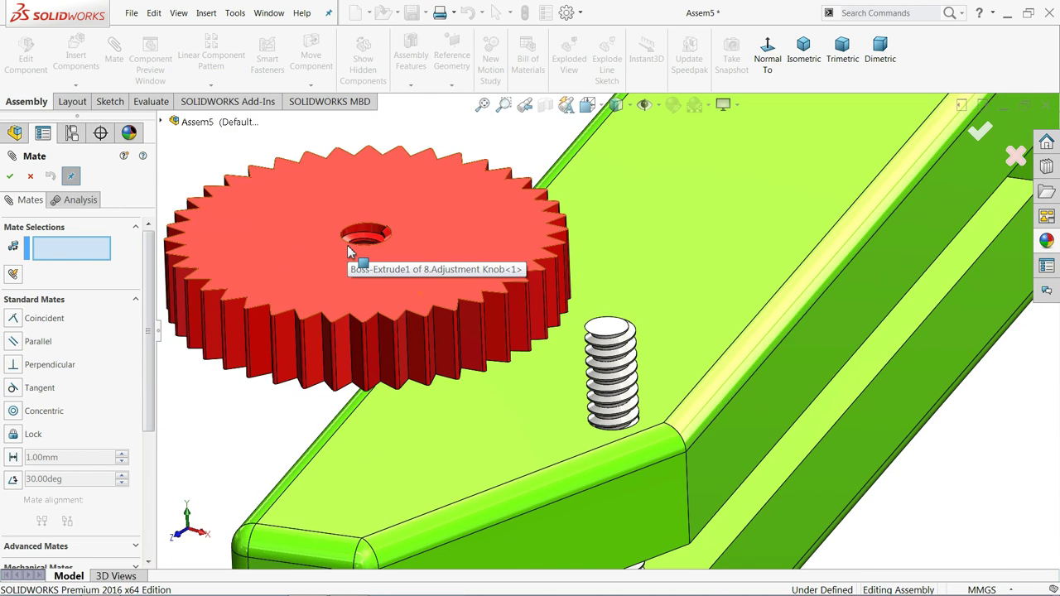
mouse_move(347, 245)
middle_mouse_down()
mouse_move(437, 360)
mouse_move(414, 268)
mouse_move(432, 283)
middle_mouse_up()
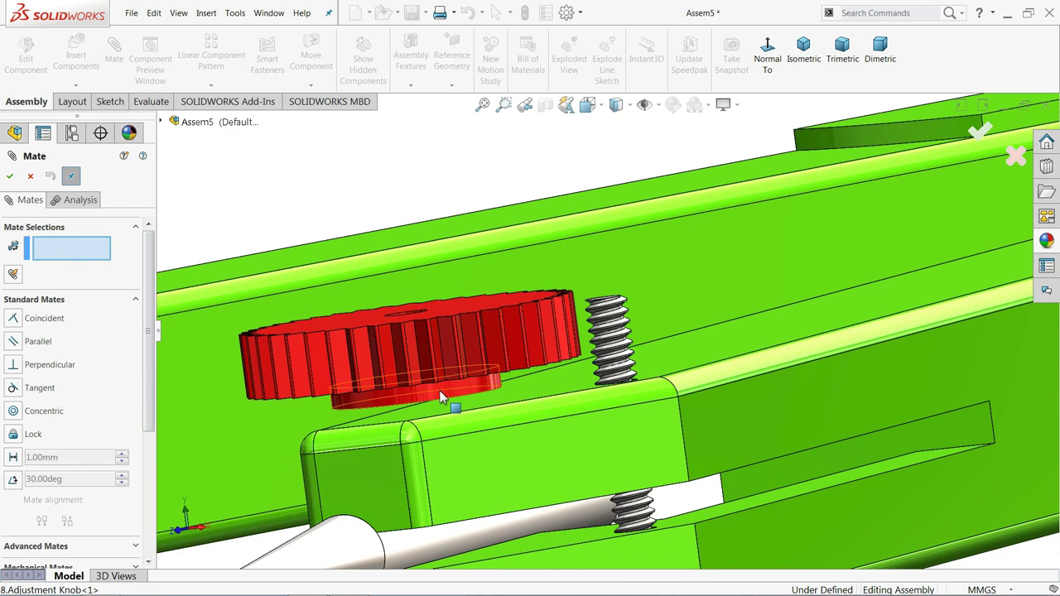
scroll(625, 350, "down", 3)
scroll(613, 335, "down", 3)
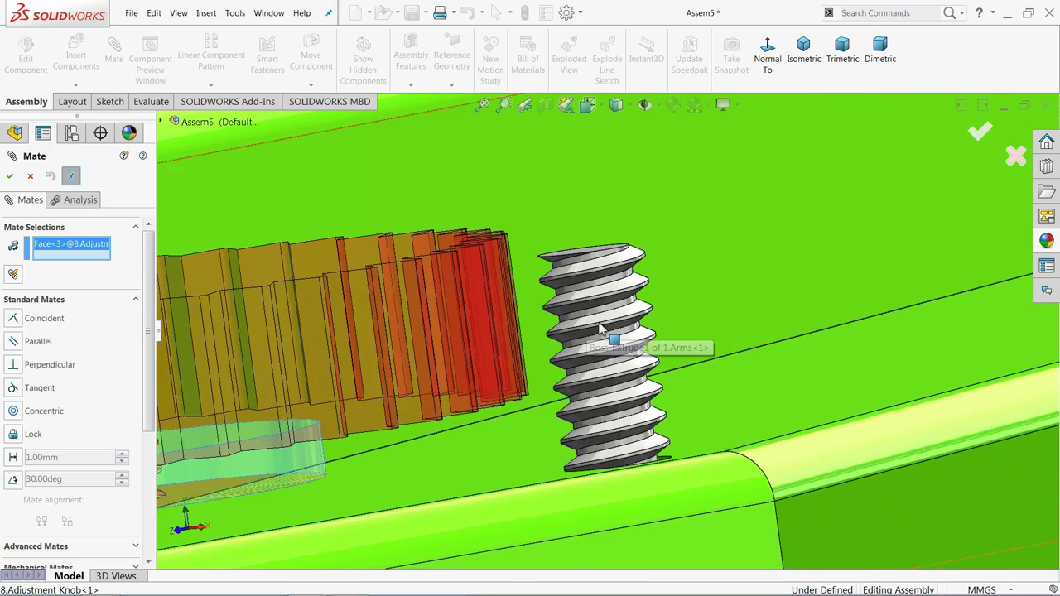
scroll(601, 322, "down", 3)
scroll(601, 321, "down", 2)
left_click(606, 312)
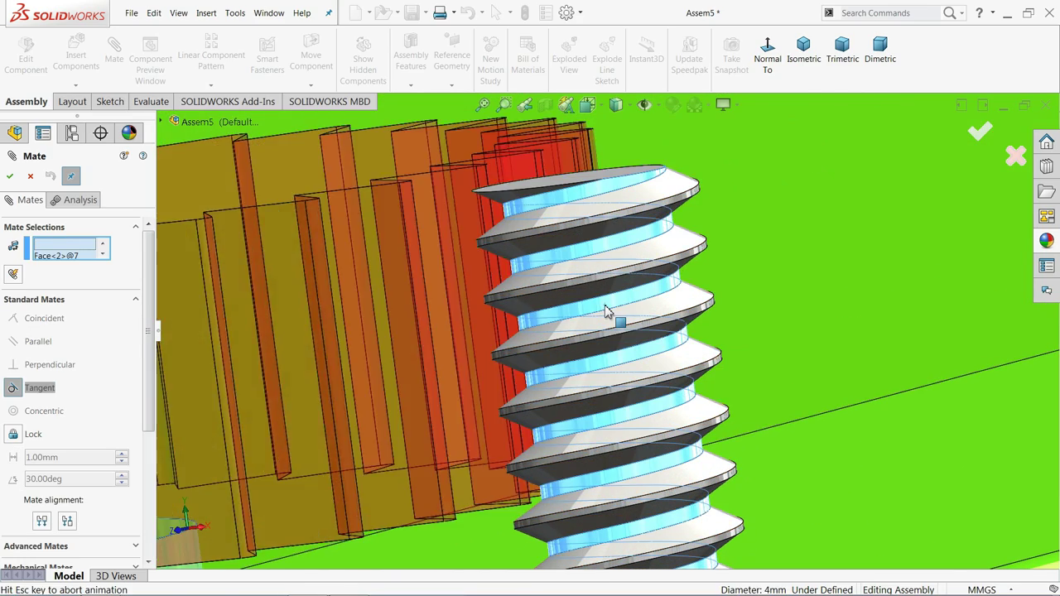
right_click(73, 253)
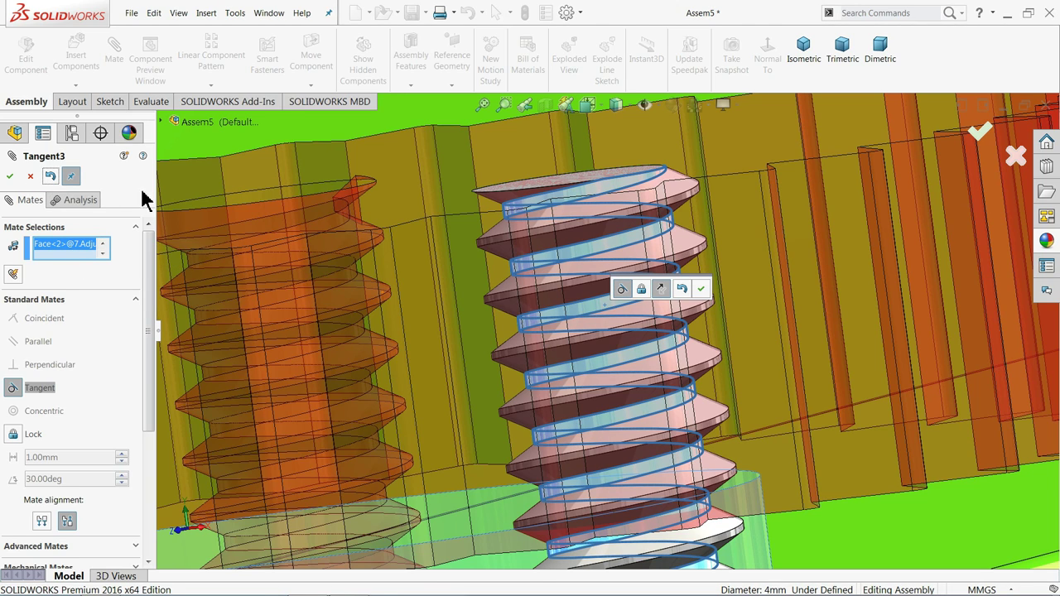
left_click(50, 177)
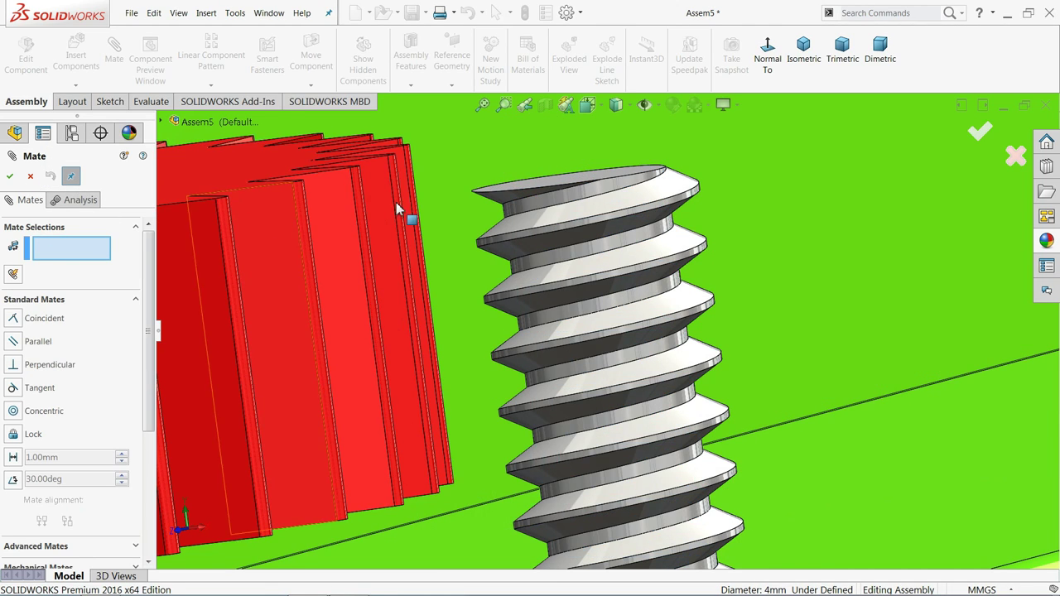
Step: Shift the screw onto the arm and make the knob's hole concentric with it
scroll(497, 232, "up", 1)
scroll(583, 281, "down", 1)
middle_click_drag(582, 282, 599, 307)
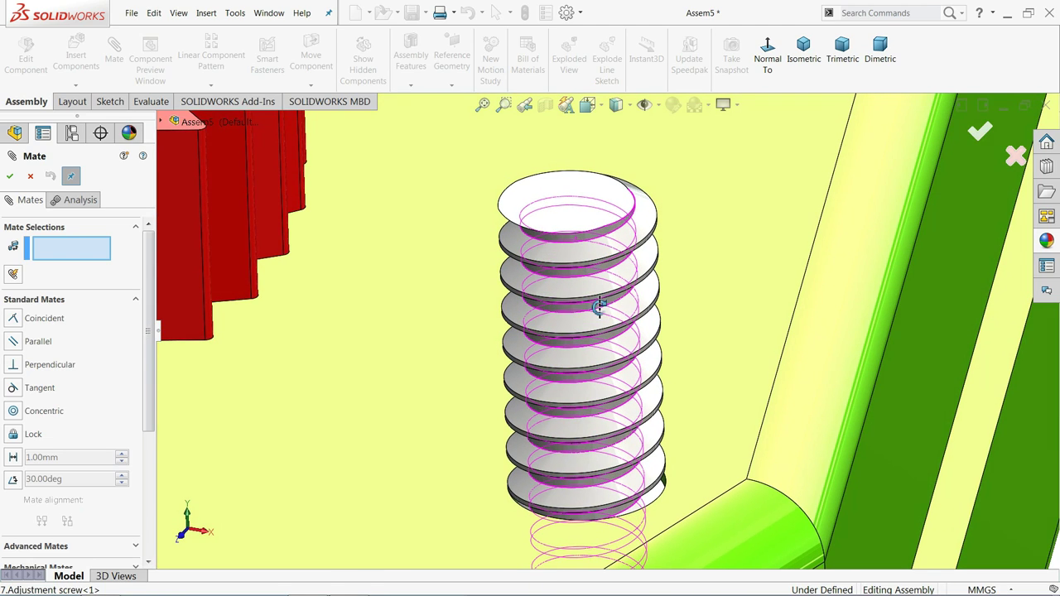
scroll(596, 308, "up", 2)
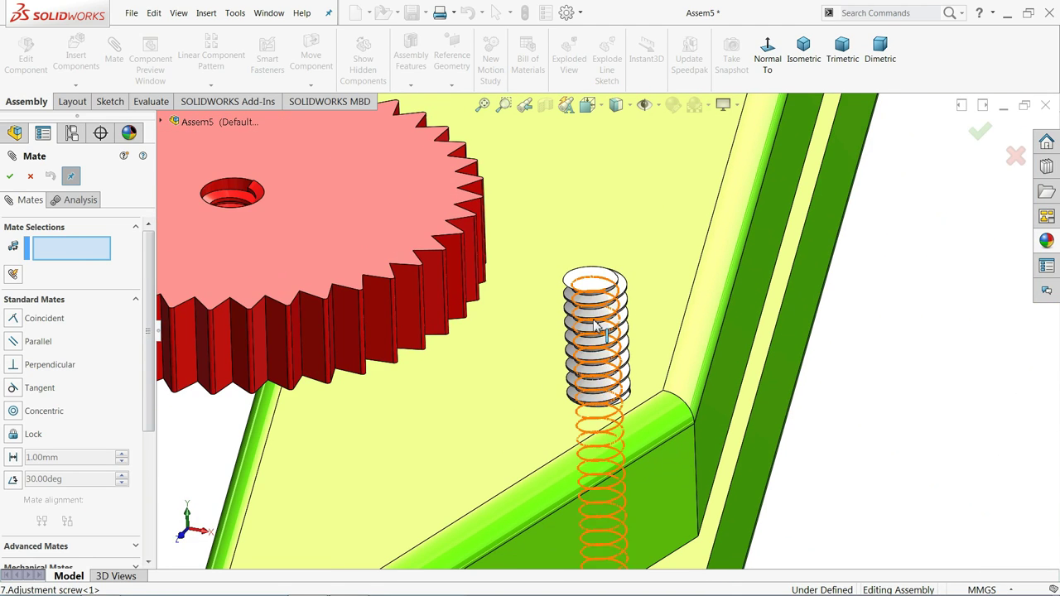
left_click_drag(595, 324, 619, 378)
scroll(613, 383, "up", 2)
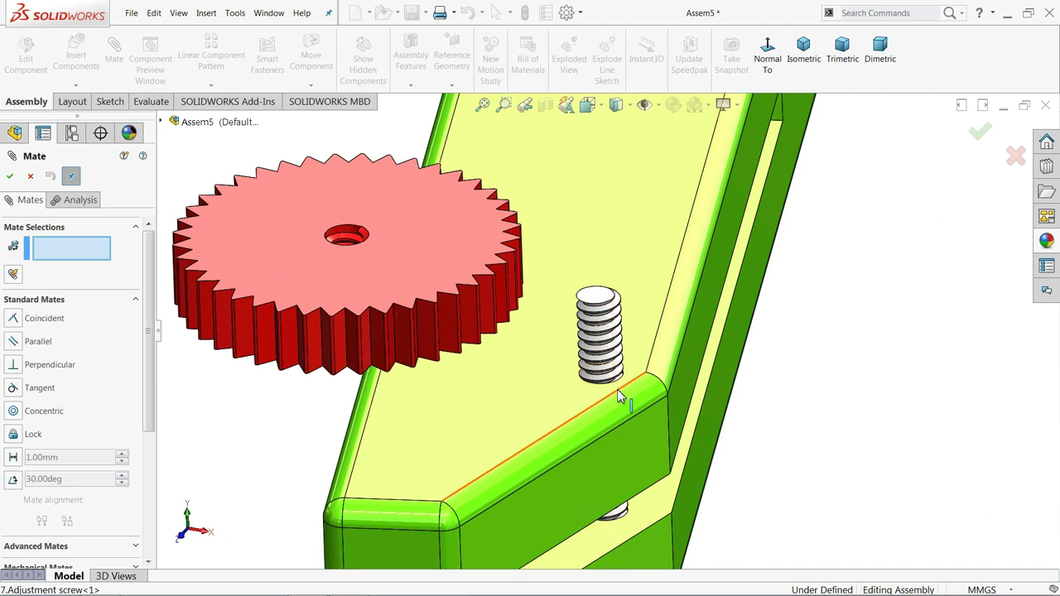
scroll(618, 391, "down", 2)
scroll(626, 356, "down", 2)
scroll(621, 327, "down", 1)
scroll(623, 298, "down", 1)
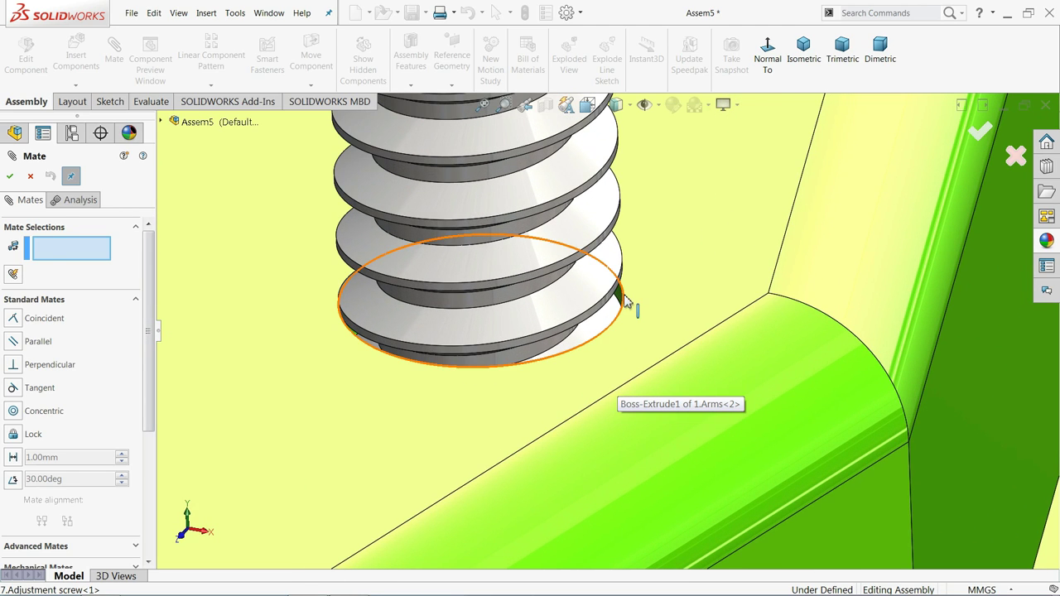
scroll(438, 303, "up", 1)
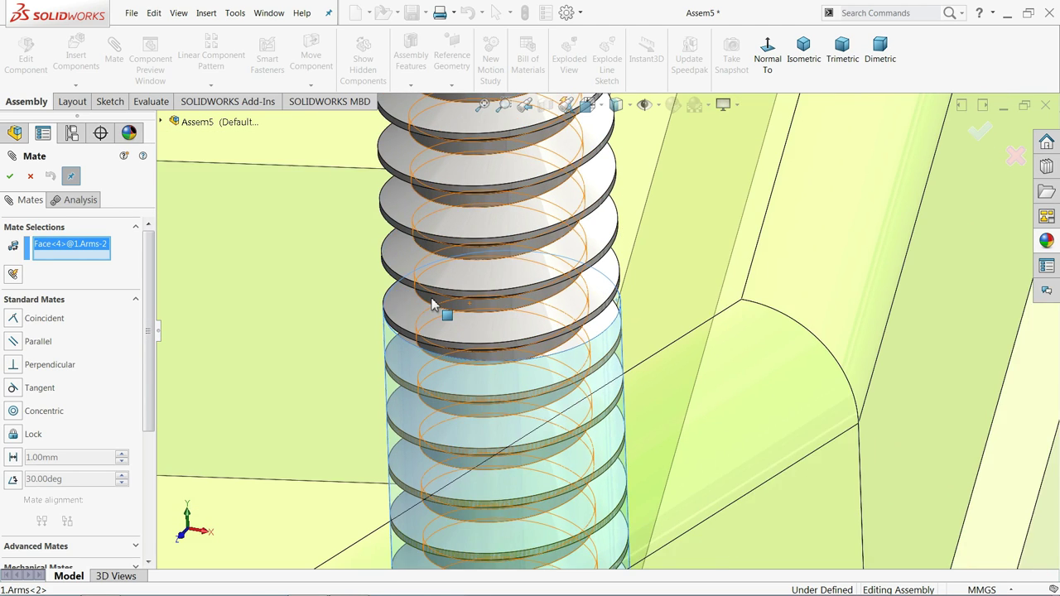
scroll(406, 307, "up", 2)
scroll(405, 305, "up", 1)
scroll(406, 305, "up", 2)
scroll(385, 273, "up", 2)
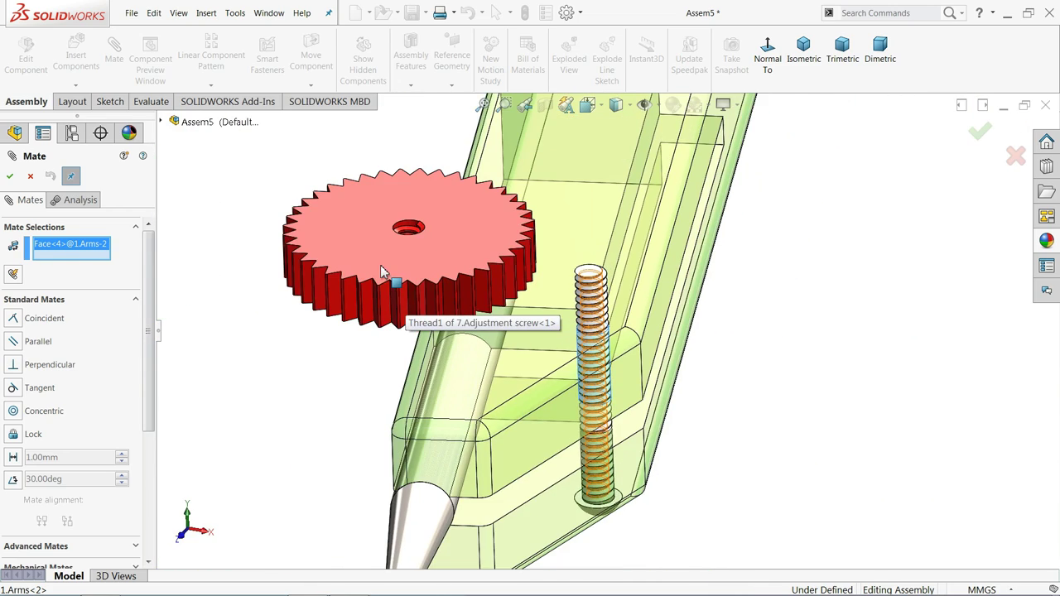
scroll(390, 248, "down", 1)
scroll(390, 248, "down", 2)
mouse_move(444, 397)
middle_mouse_down()
mouse_move(436, 287)
mouse_move(440, 305)
middle_mouse_up()
left_click(430, 427)
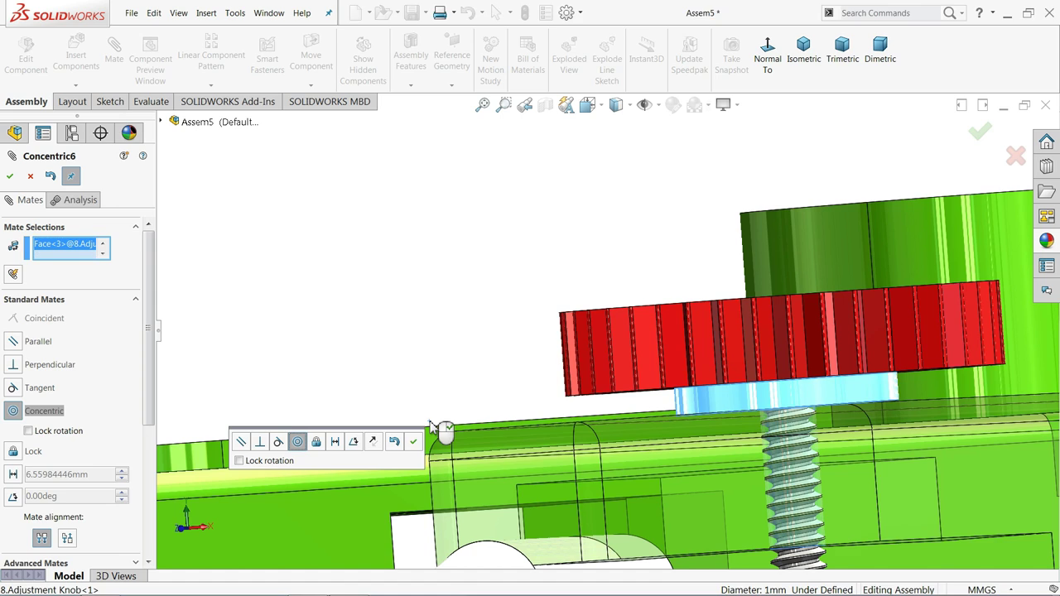
left_click(413, 441)
mouse_move(420, 432)
middle_mouse_down()
mouse_move(580, 284)
mouse_move(617, 361)
mouse_move(678, 298)
mouse_move(729, 305)
middle_mouse_up()
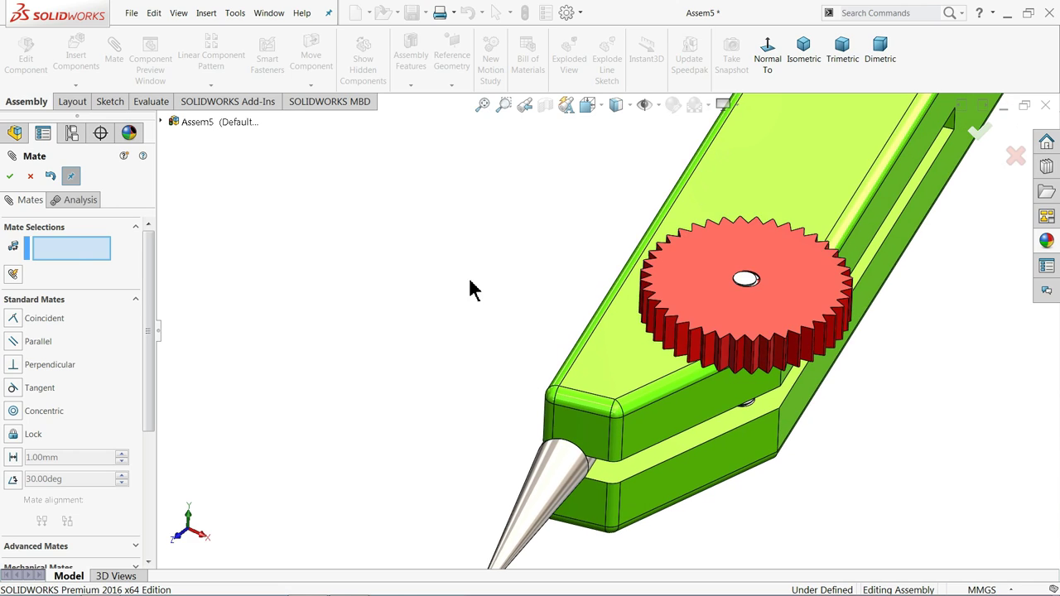
scroll(447, 286, "down", 4)
scroll(422, 274, "down", 3)
scroll(323, 271, "up", 2)
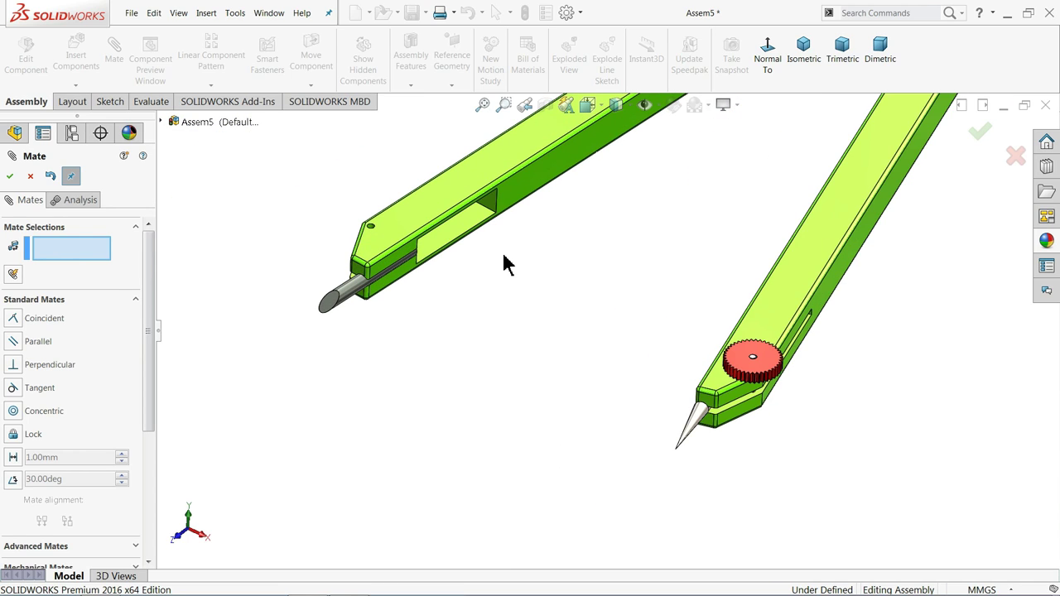
scroll(506, 263, "up", 1)
Step: Close mating, then copy the red knob and adjustment screw to between the arms
left_click(30, 176)
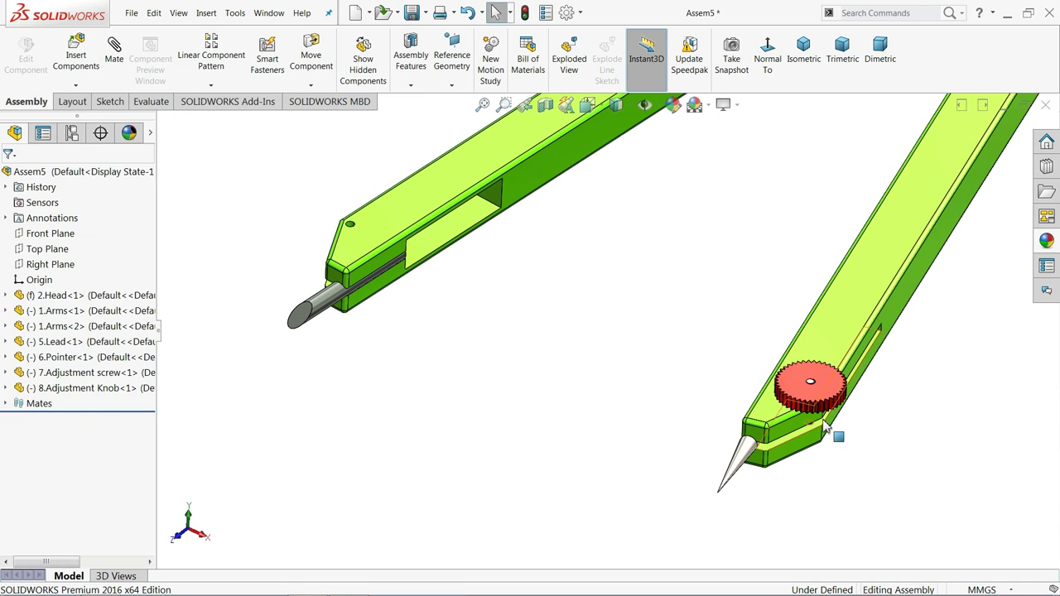
scroll(833, 431, "up", 3)
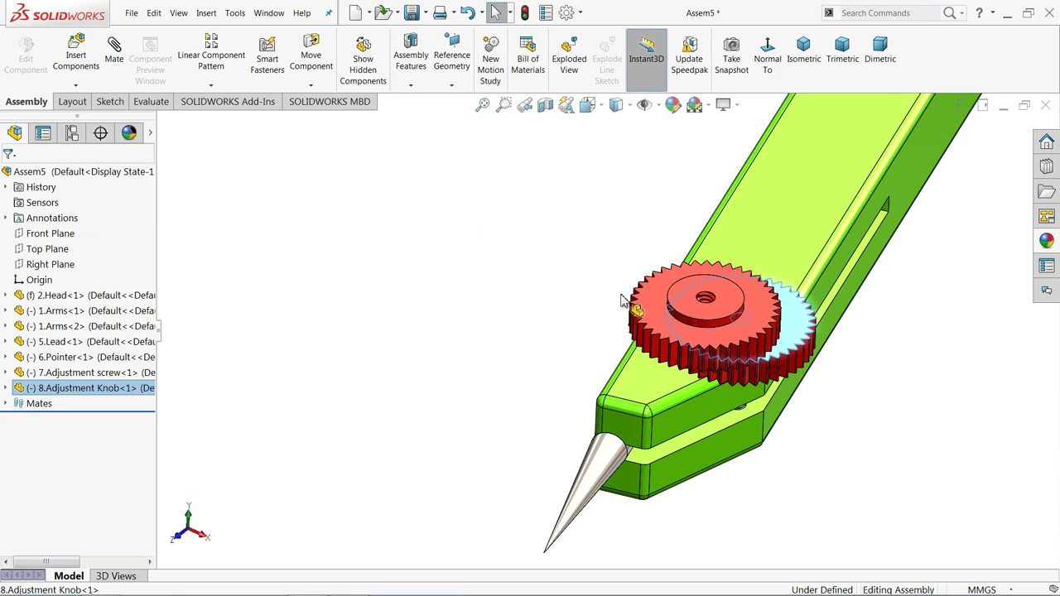
left_click_drag(719, 340, 364, 232, "ctrl")
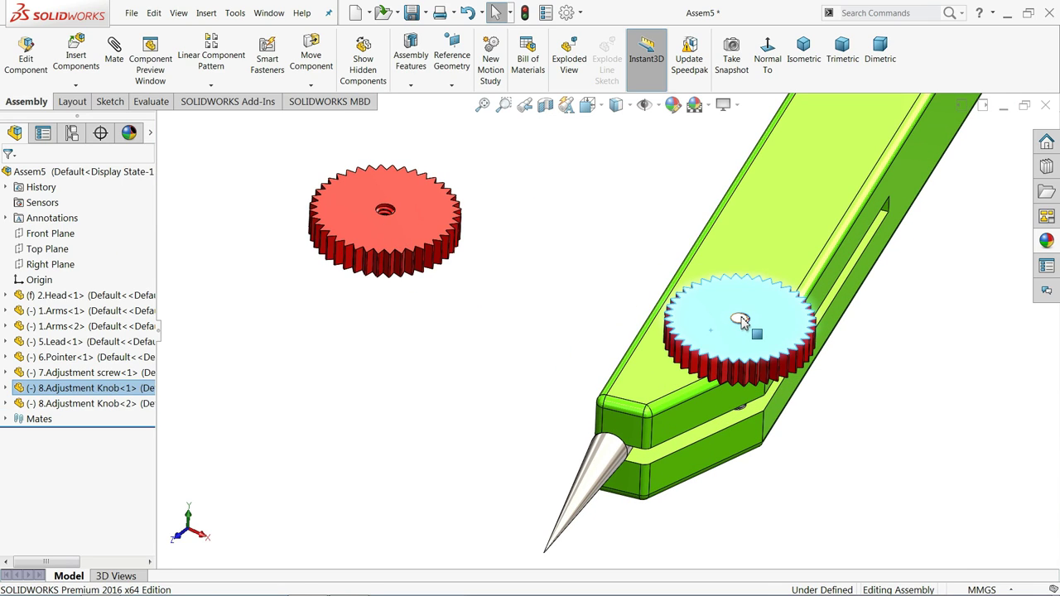
left_click_drag(739, 321, 240, 178, "ctrl")
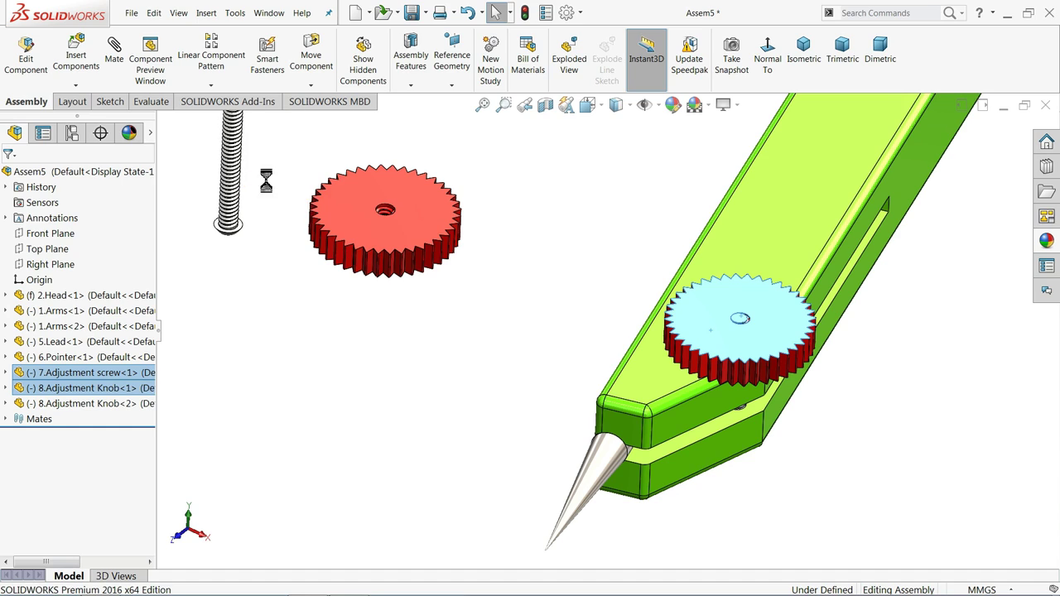
Step: Mate the new adjustment screw's head edge concentric with the other arm's hole
key("z")
key("z")
key("z")
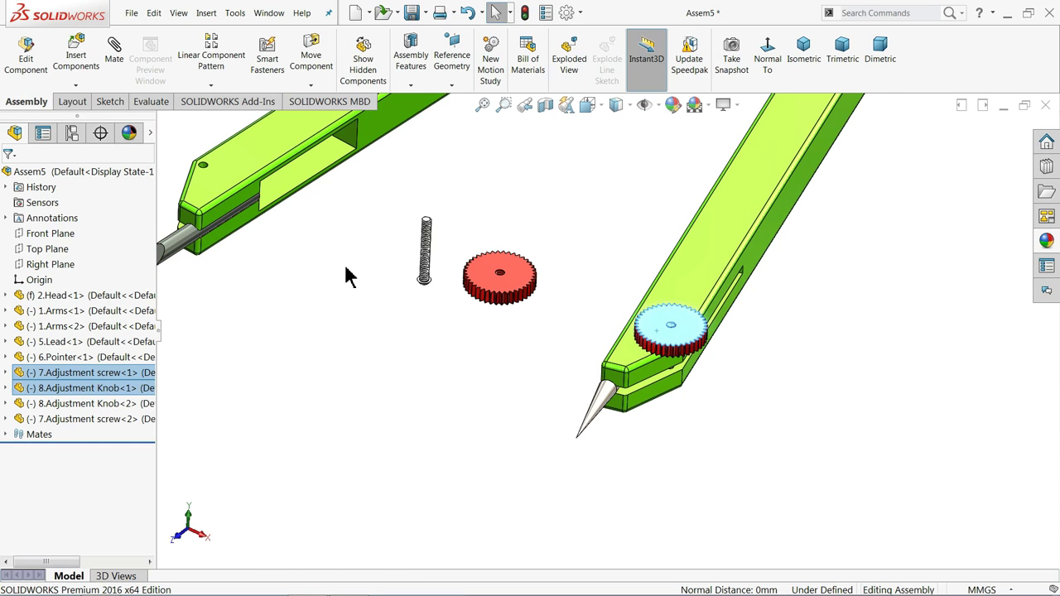
left_click(347, 276)
scroll(426, 253, "down", 2)
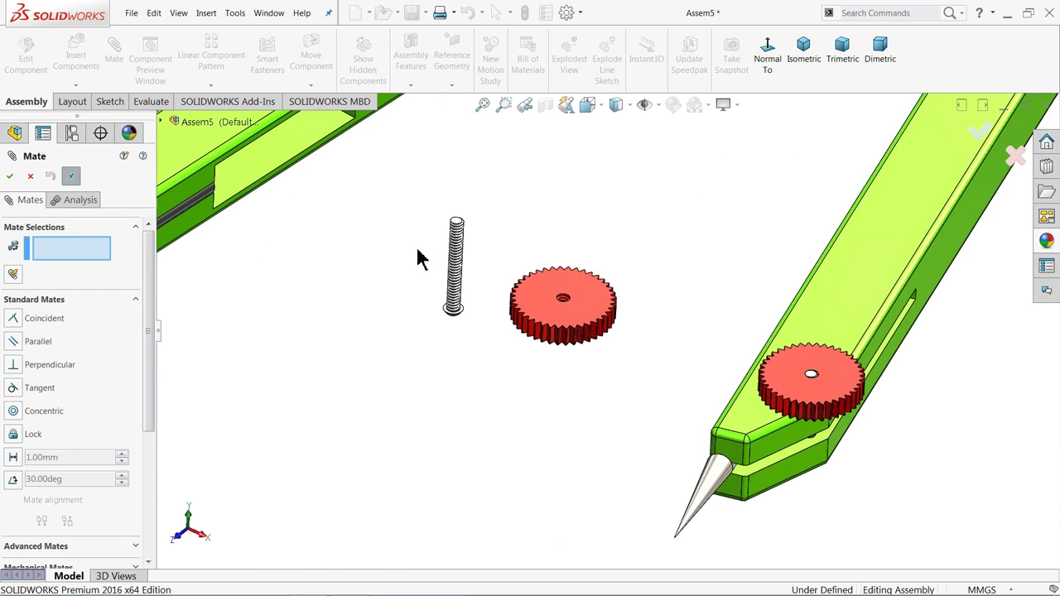
scroll(516, 343, "down", 3)
scroll(472, 329, "down", 2)
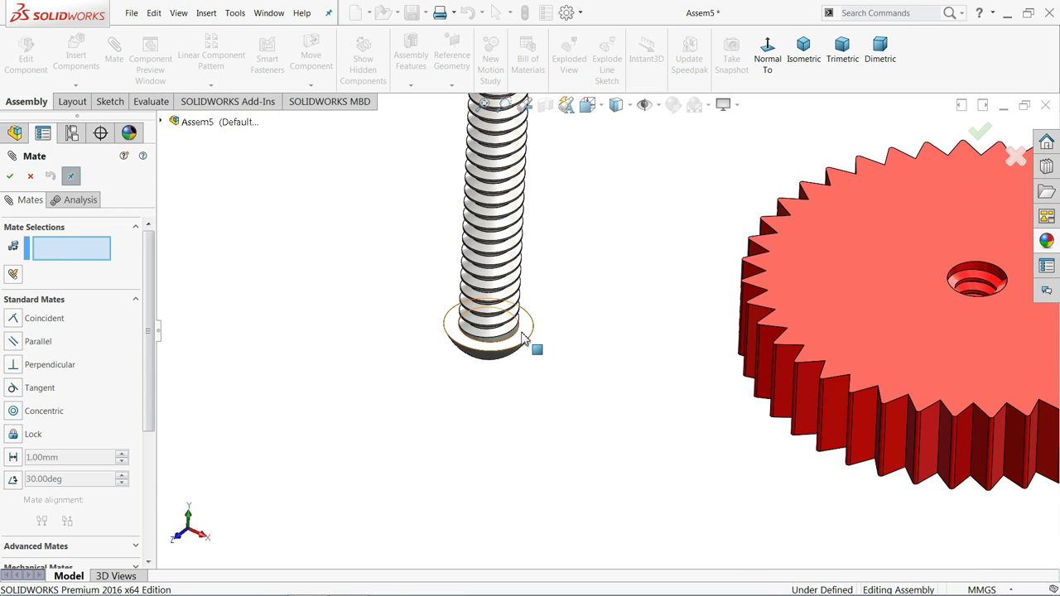
scroll(521, 340, "down", 3)
scroll(530, 382, "down", 3)
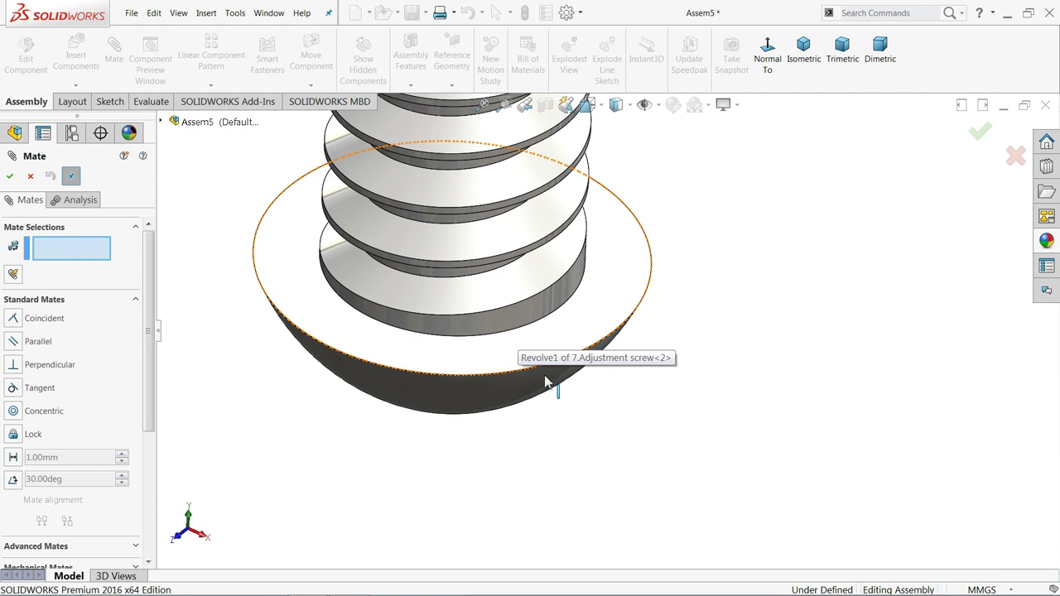
left_click(602, 346)
scroll(286, 313, "up", 3)
scroll(294, 306, "up", 3)
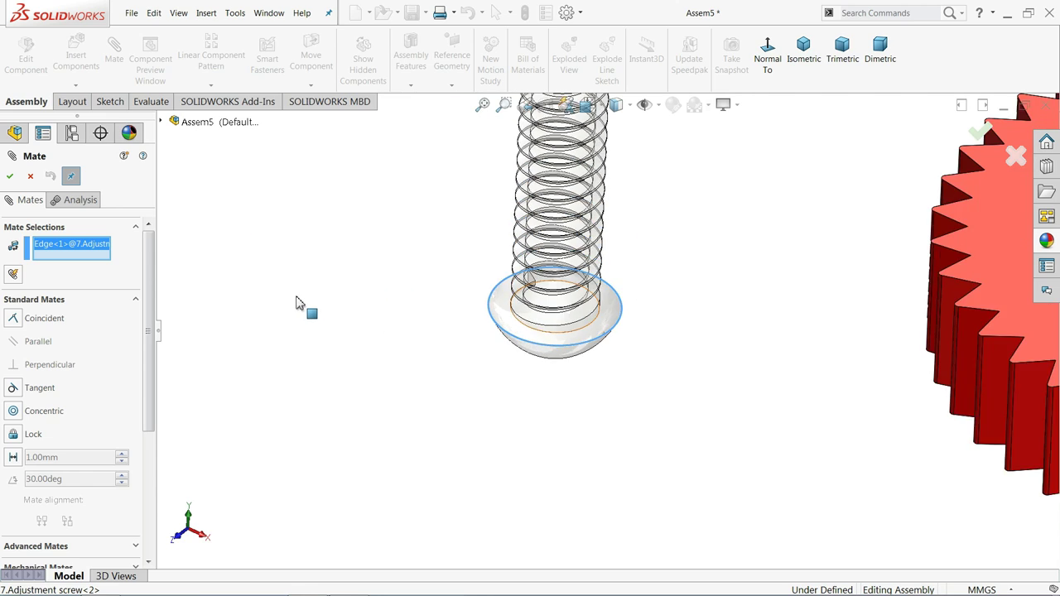
scroll(296, 302, "up", 3)
scroll(300, 299, "up", 3)
scroll(311, 278, "up", 3)
scroll(315, 270, "up", 2)
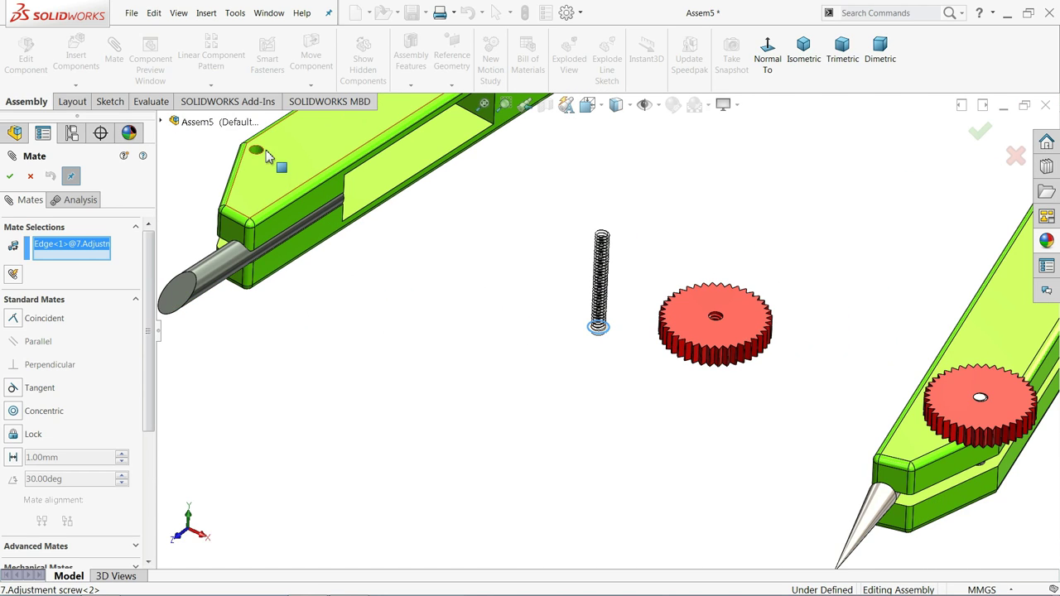
left_click(253, 149)
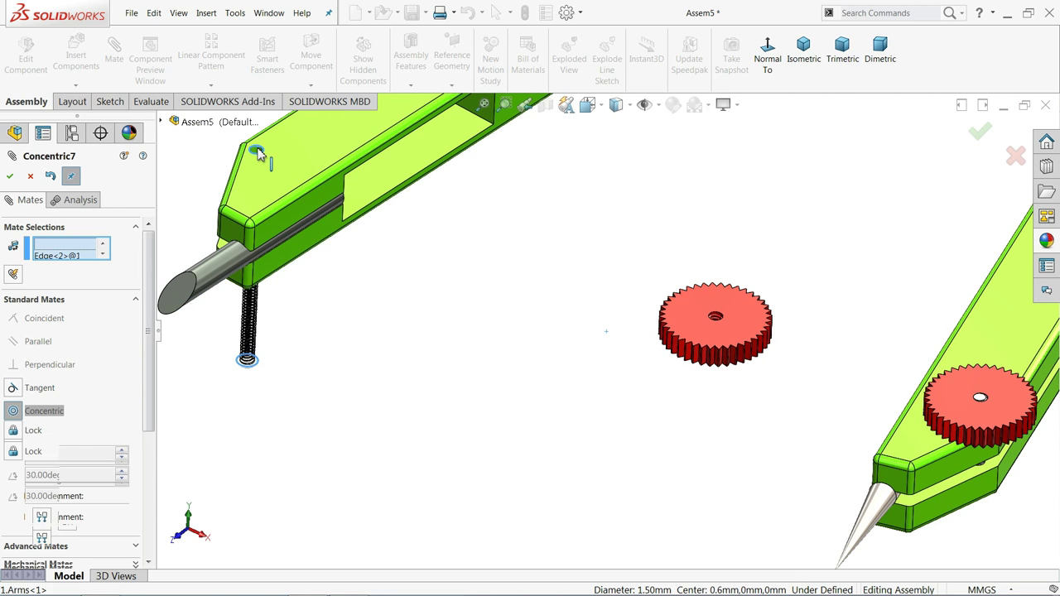
left_click(241, 116)
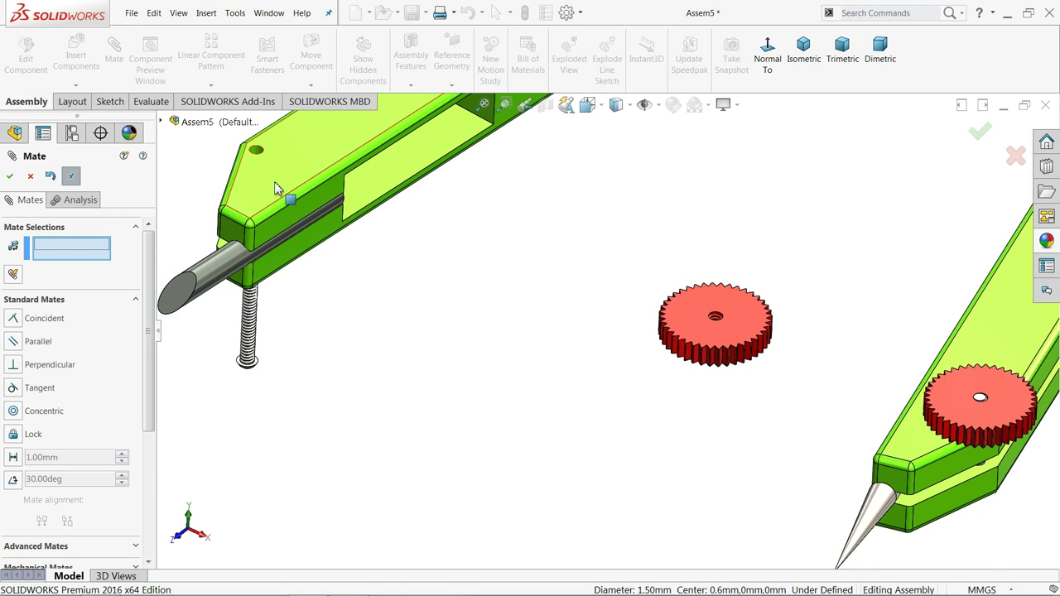
Step: Mate the screw's head face coincident with the arm's underside face
scroll(298, 368, "down", 2)
scroll(418, 414, "down", 3)
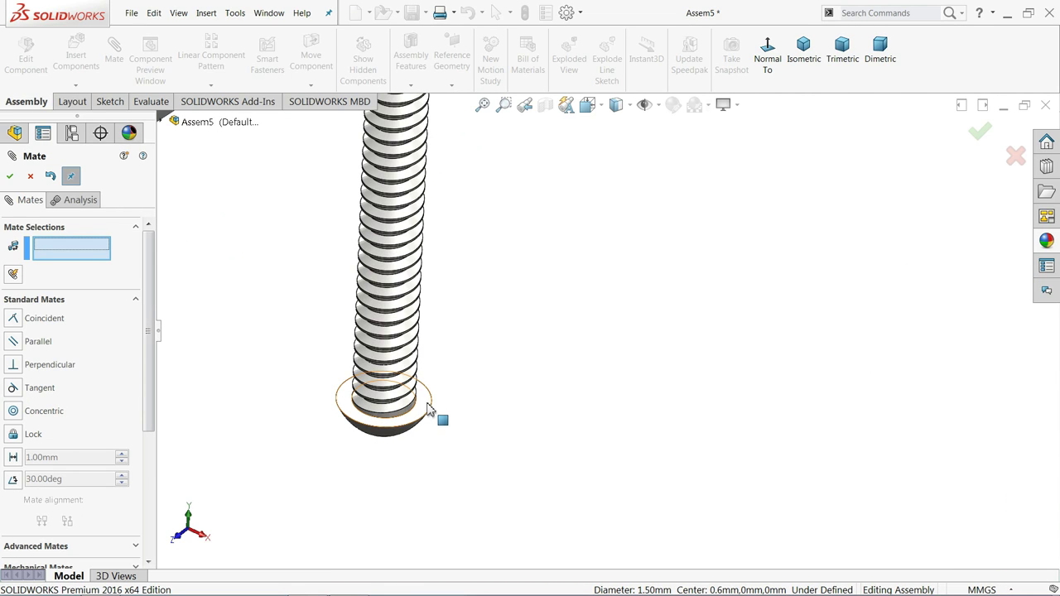
left_click(428, 408)
scroll(487, 392, "up", 3)
mouse_move(487, 392)
middle_mouse_down()
mouse_move(608, 331)
mouse_move(568, 213)
mouse_move(519, 220)
mouse_move(522, 233)
middle_mouse_up()
scroll(532, 212, "down", 2)
scroll(531, 226, "down", 2)
left_click(523, 249)
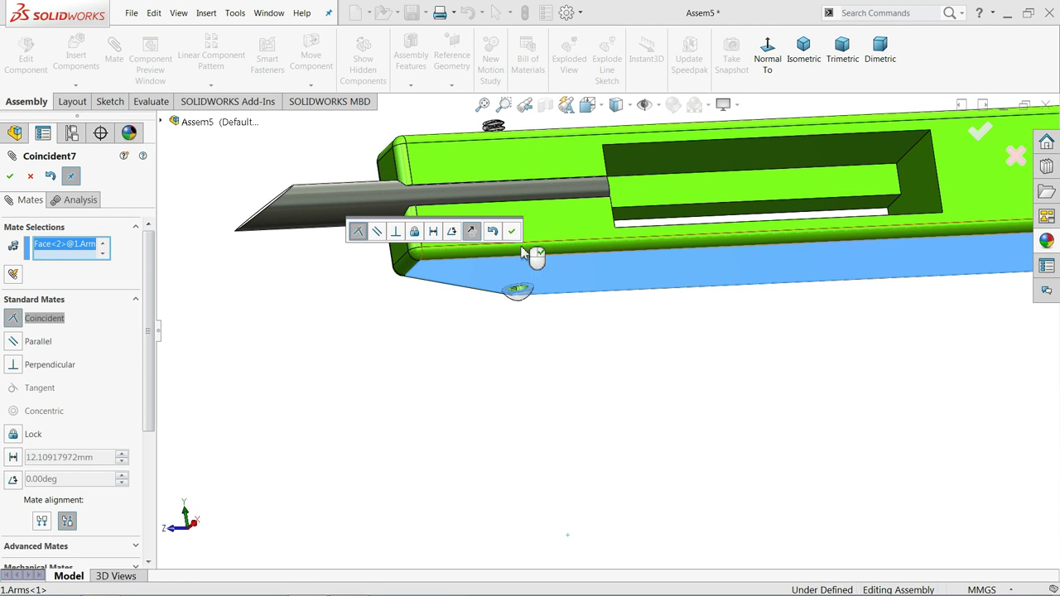
left_click(511, 232)
scroll(530, 234, "up", 2)
Step: Make the second knob's hub face concentric with the adjustment screw's round face
scroll(539, 232, "up", 2)
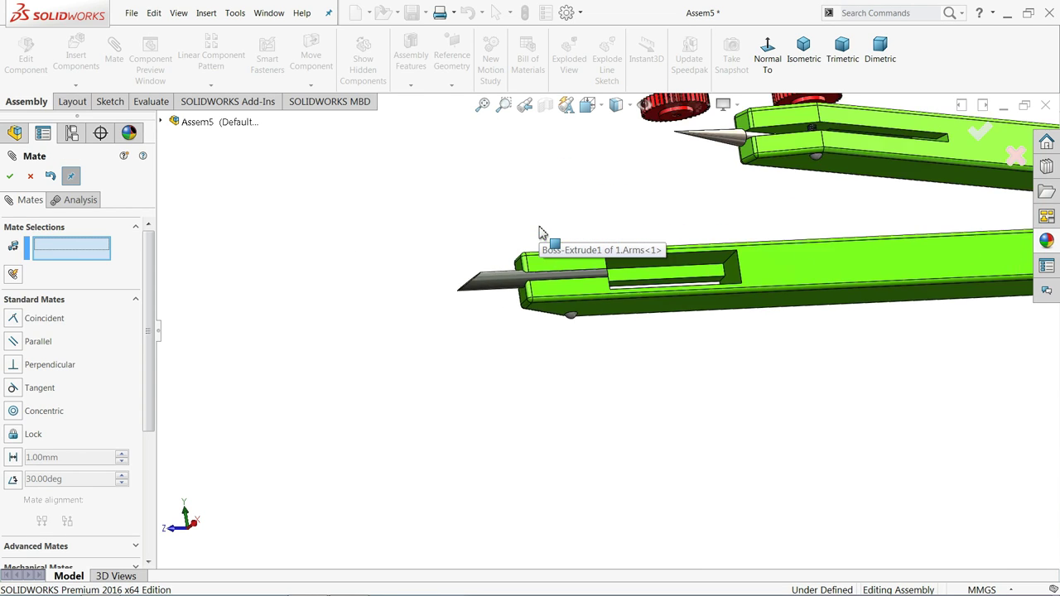
scroll(605, 236, "up", 2)
mouse_move(675, 229)
middle_mouse_down()
mouse_move(674, 314)
mouse_move(648, 253)
middle_mouse_up()
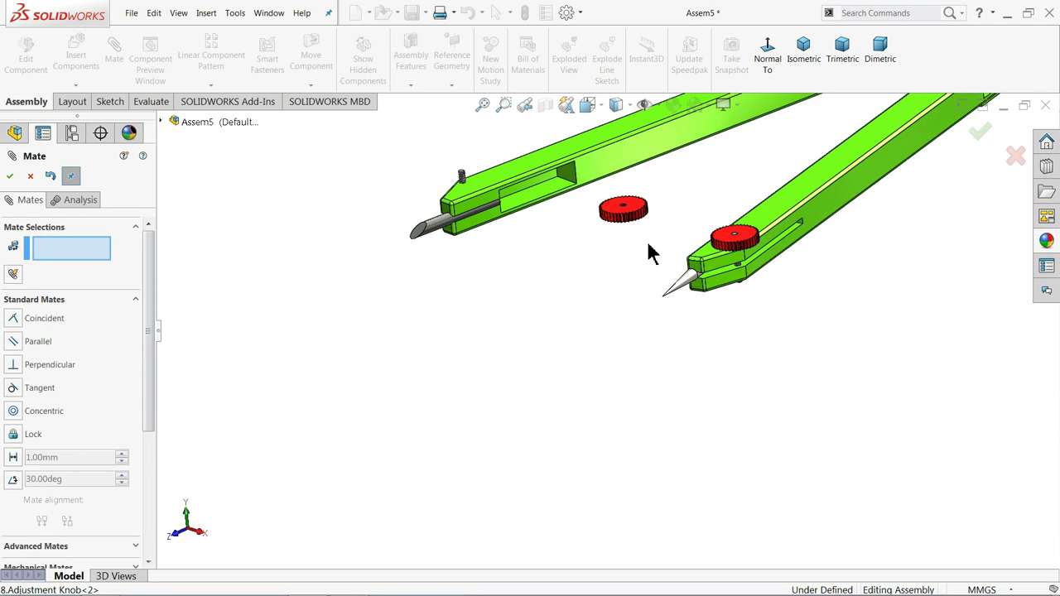
scroll(612, 233, "down", 3)
scroll(634, 335, "down", 2)
middle_click_drag(634, 335, 626, 272)
left_click(650, 366)
scroll(508, 303, "up", 2)
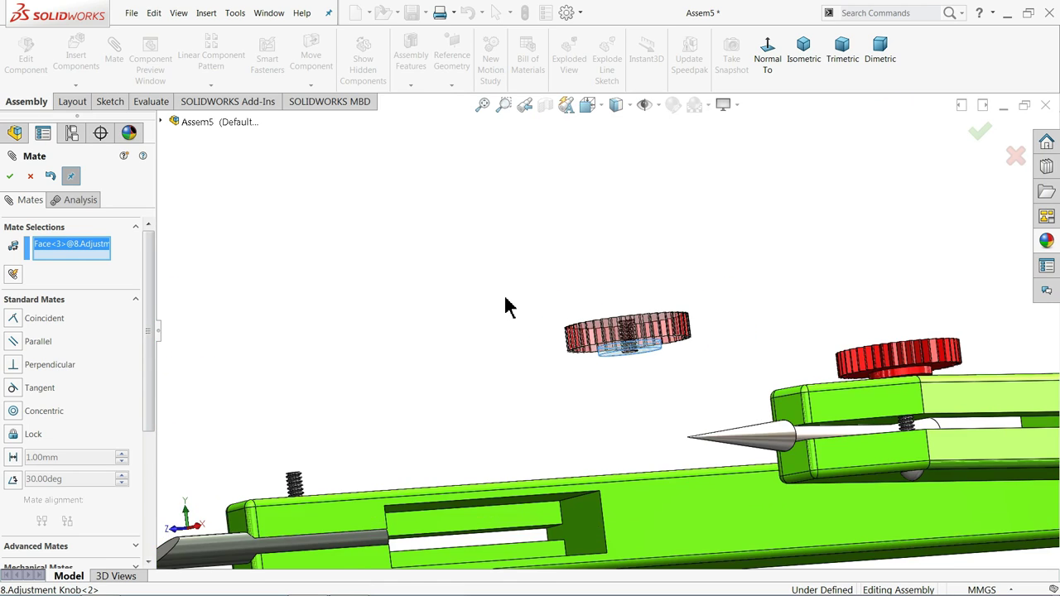
scroll(471, 379, "up", 2)
scroll(460, 474, "down", 2)
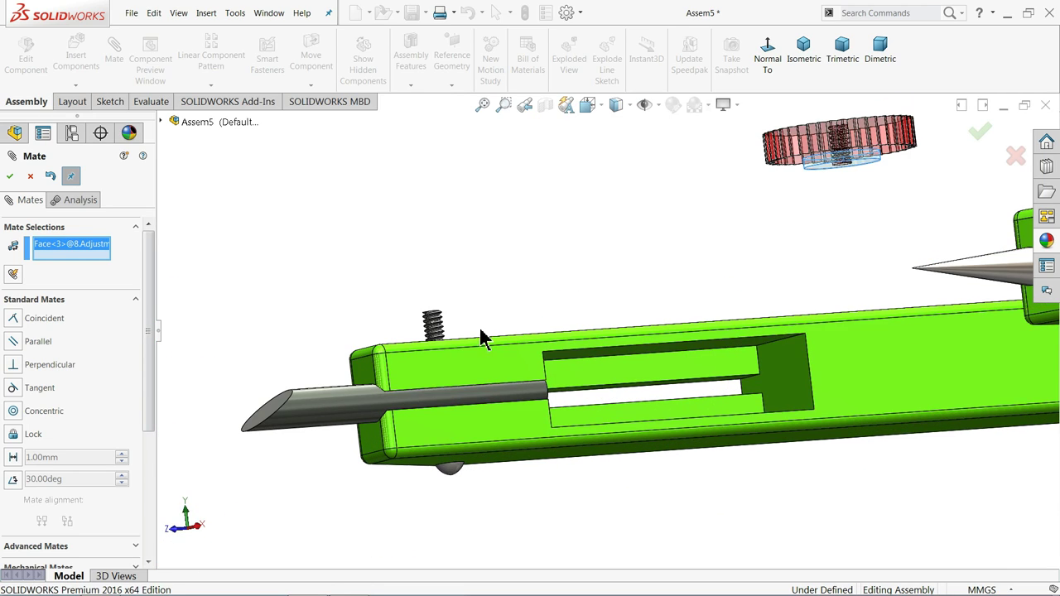
middle_click_drag(483, 334, 452, 347)
scroll(452, 346, "down", 2)
scroll(481, 352, "down", 3)
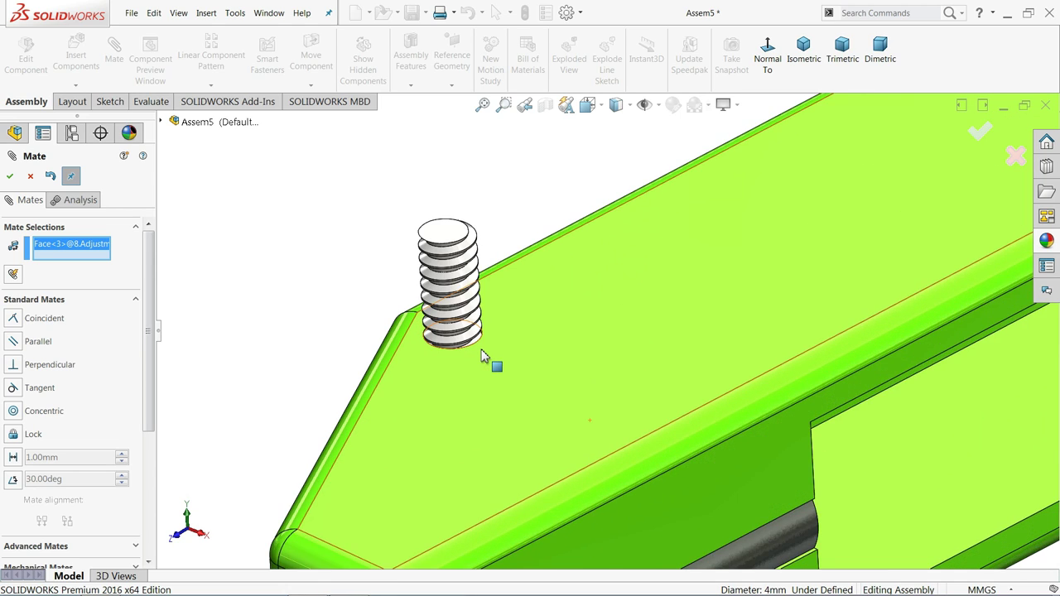
scroll(485, 357, "down", 2)
scroll(502, 348, "down", 3)
scroll(560, 292, "down", 3)
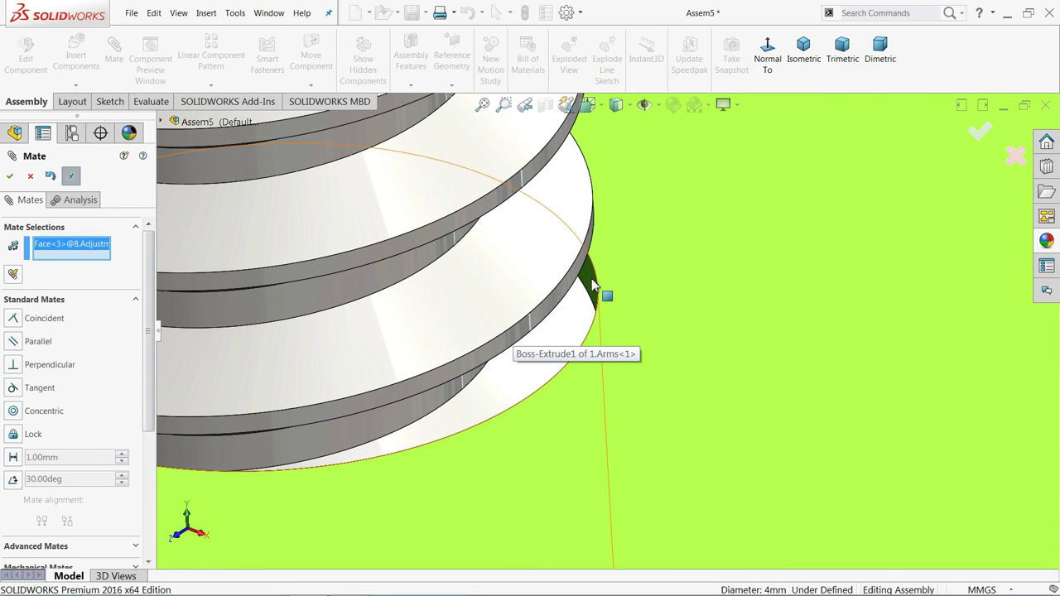
left_click(591, 282)
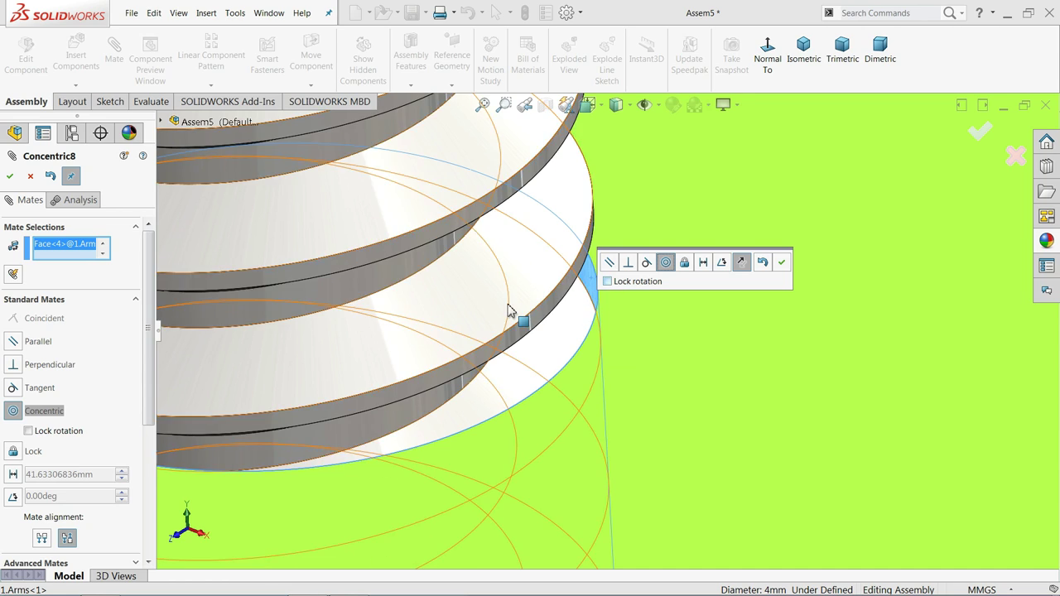
scroll(510, 310, "up", 5)
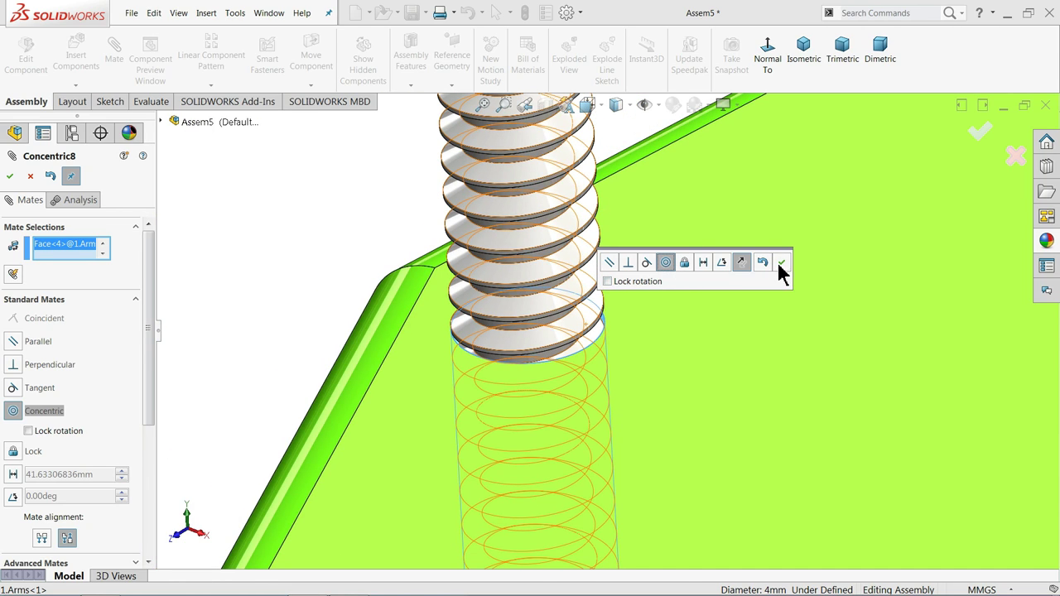
scroll(659, 281, "up", 3)
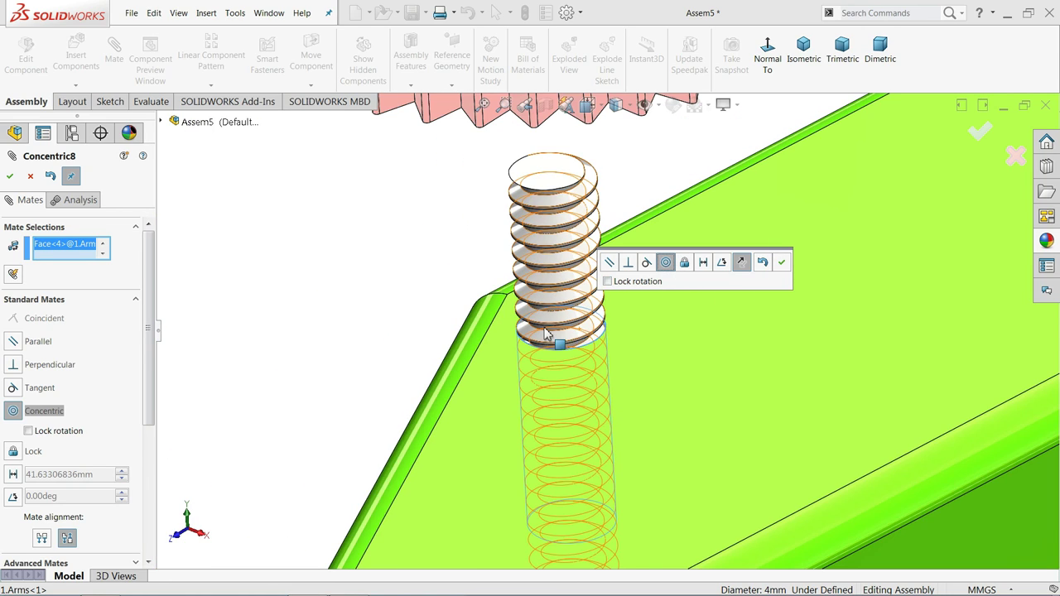
left_click(783, 262)
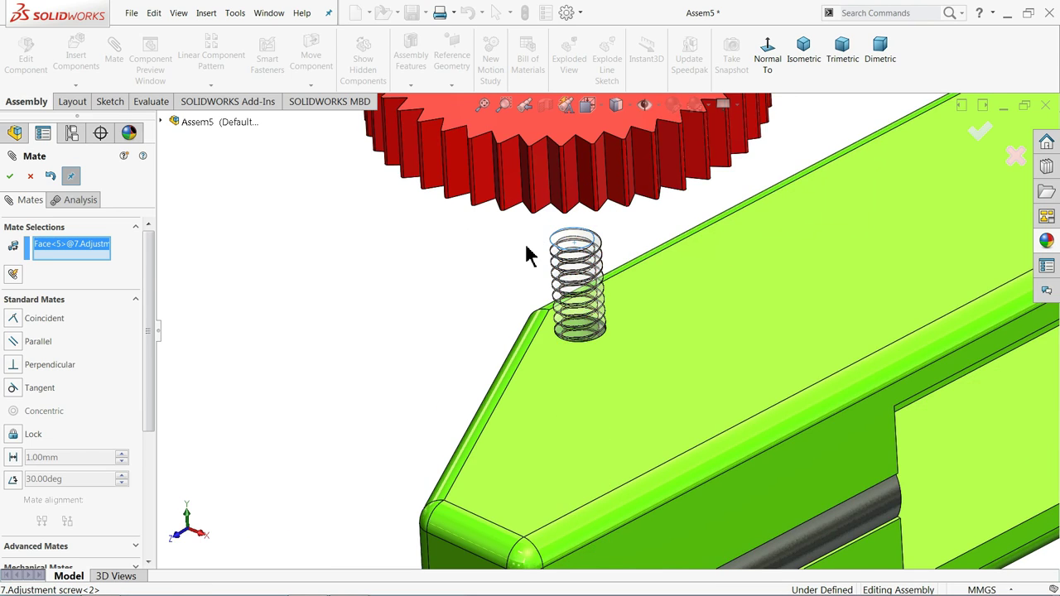
Step: Seat the knob face coincident on the screw top with a Coincident mate
scroll(530, 256, "up", 3)
left_click(553, 197)
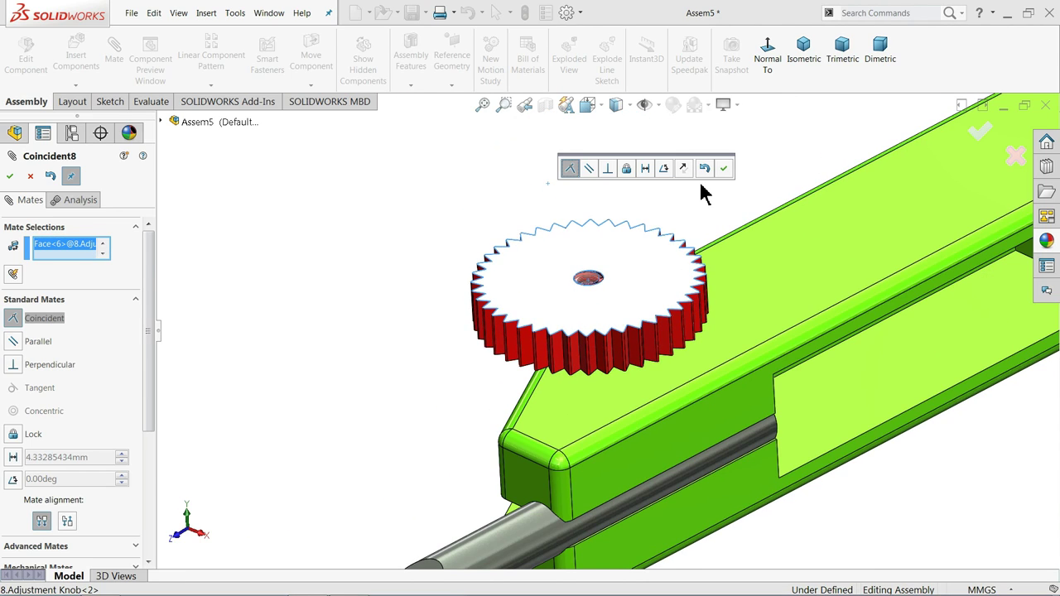
left_click(723, 170)
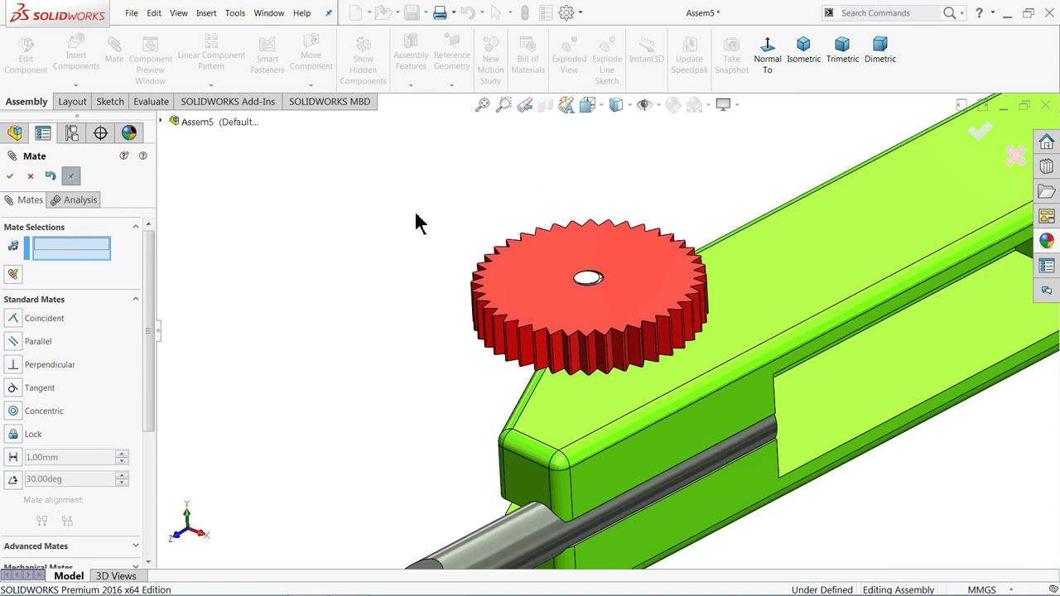
Step: Finish mating and drag the second arm to test its hinge motion
left_click(31, 178)
scroll(343, 220, "up", 3)
scroll(480, 282, "up", 3)
scroll(575, 322, "up", 2)
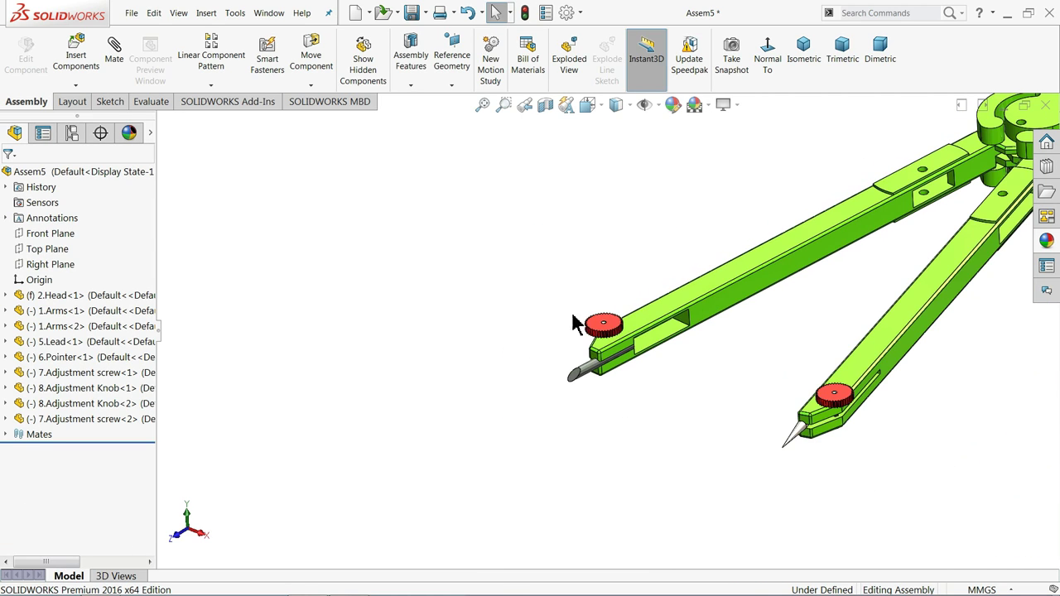
middle_click_drag(575, 322, 849, 372)
scroll(849, 373, "down", 2)
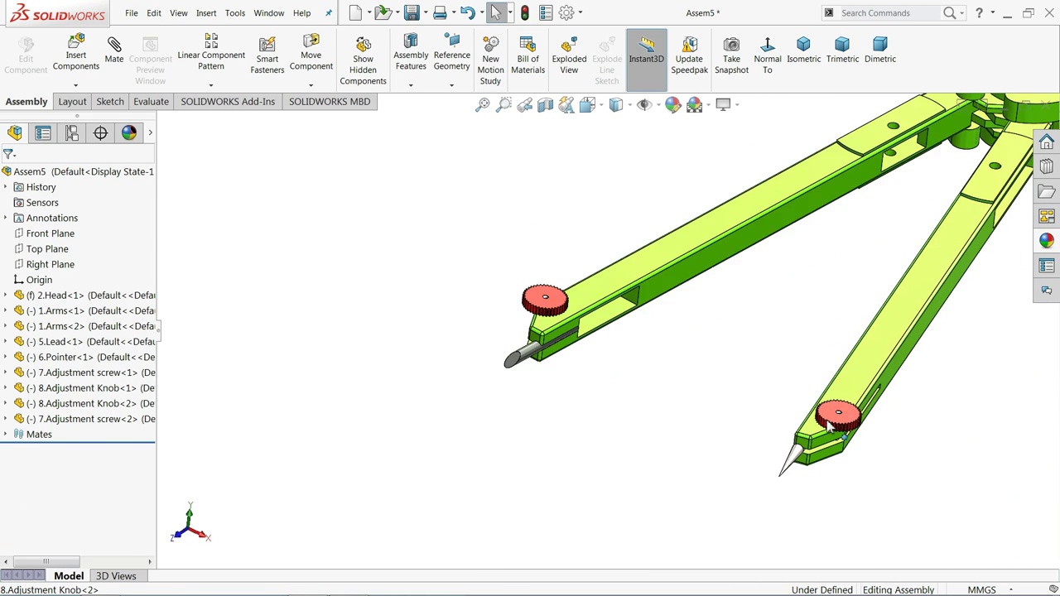
scroll(848, 373, "down", 2)
left_click_drag(849, 373, 535, 352)
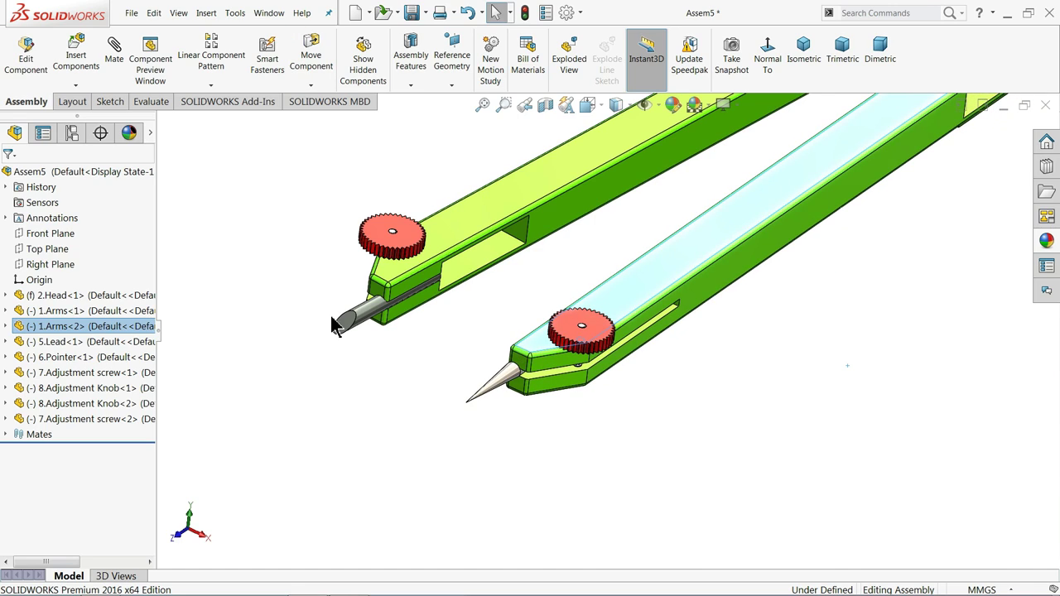
Step: Check the pencil lead, then orbit to show the whole compass with its head
scroll(414, 313, "down", 1)
scroll(442, 331, "down", 1)
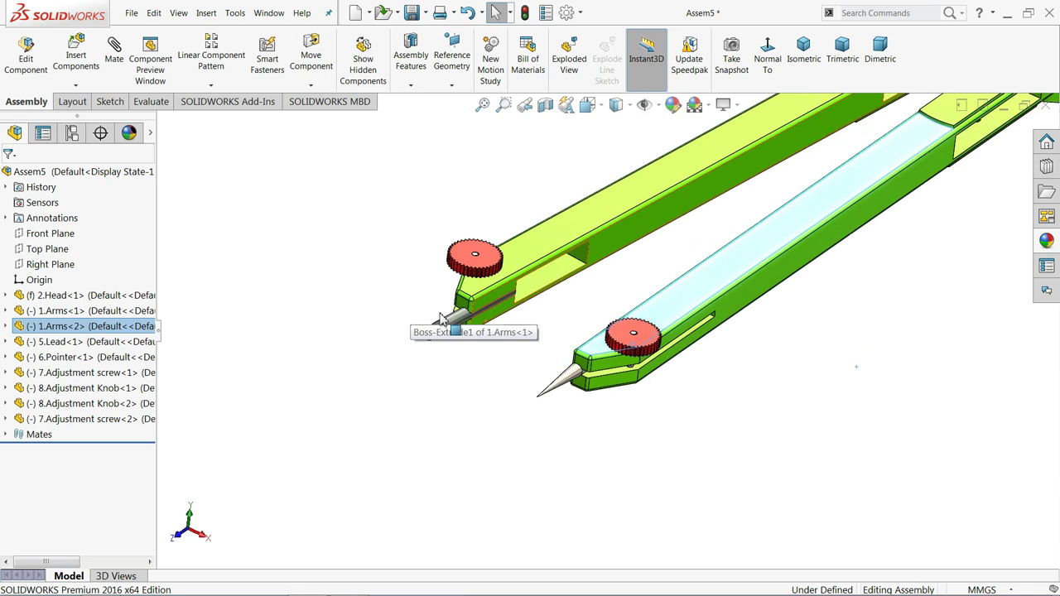
scroll(472, 331, "down", 1)
left_click(493, 334)
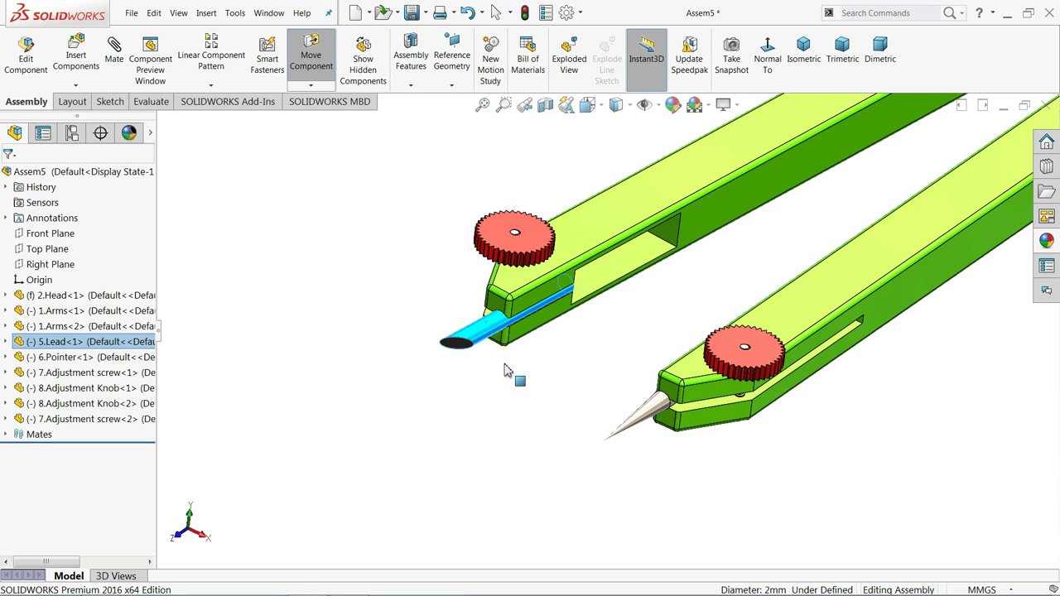
left_click(362, 277)
scroll(384, 305, "up", 2)
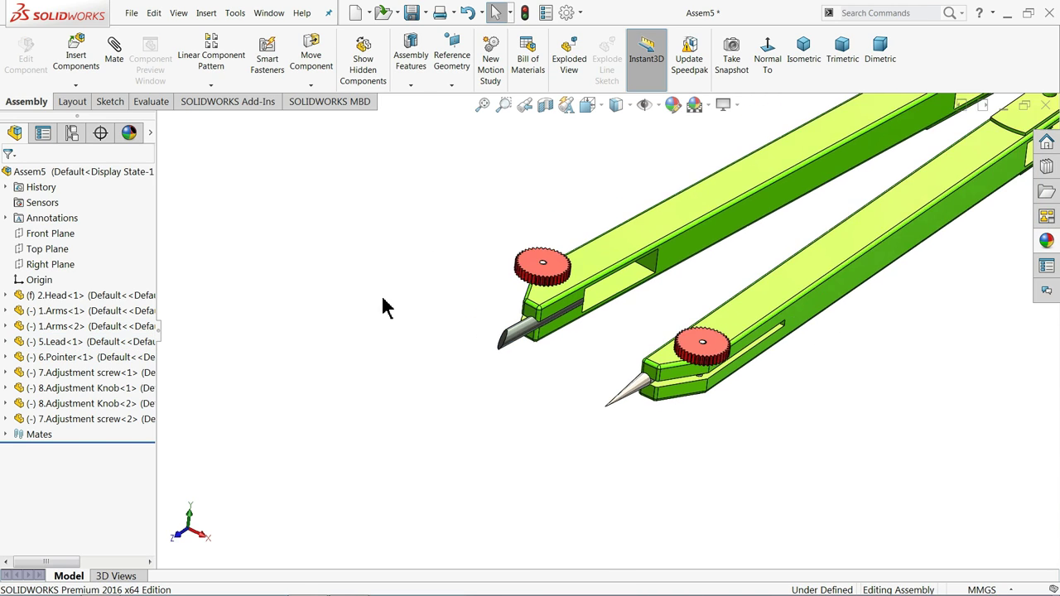
scroll(473, 305, "up", 2)
scroll(477, 306, "up", 2)
scroll(810, 213, "down", 3)
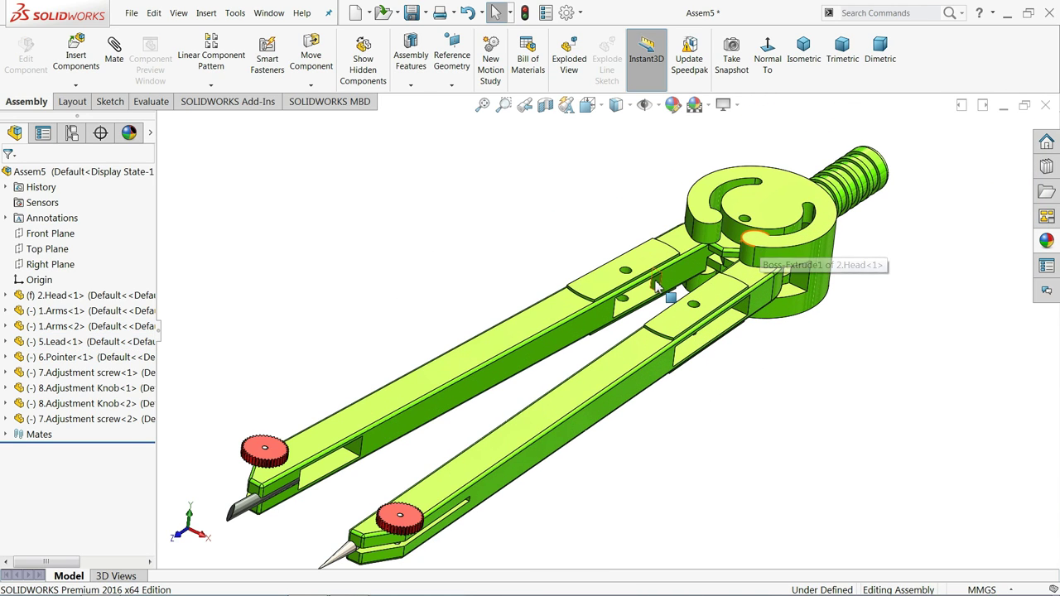
middle_click_drag(657, 286, 655, 296)
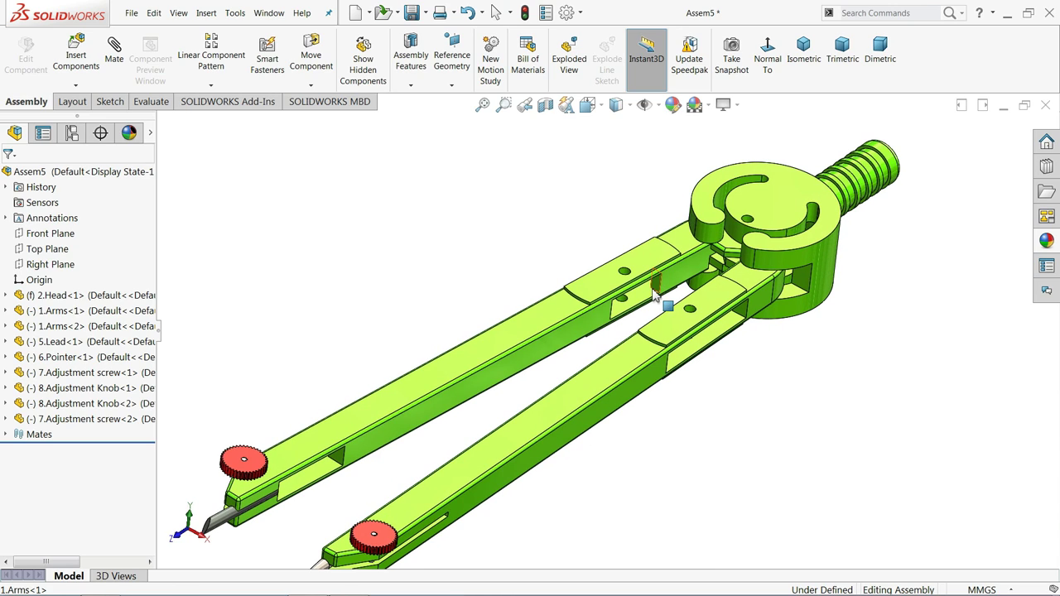
Step: Insert the 3.Pin1 part above the compass head and select it
left_click(76, 58)
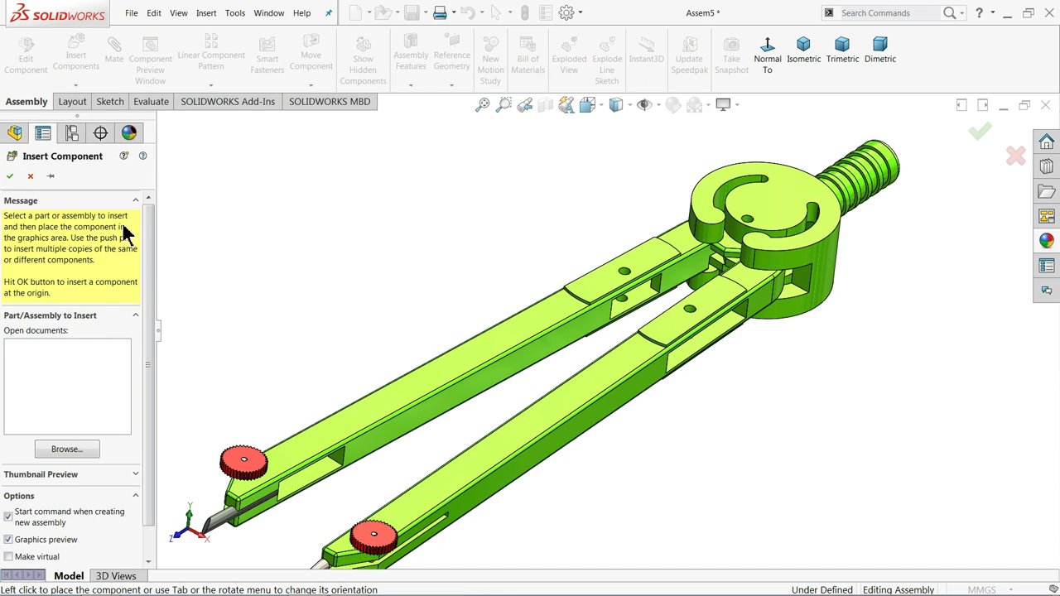
left_click(61, 450)
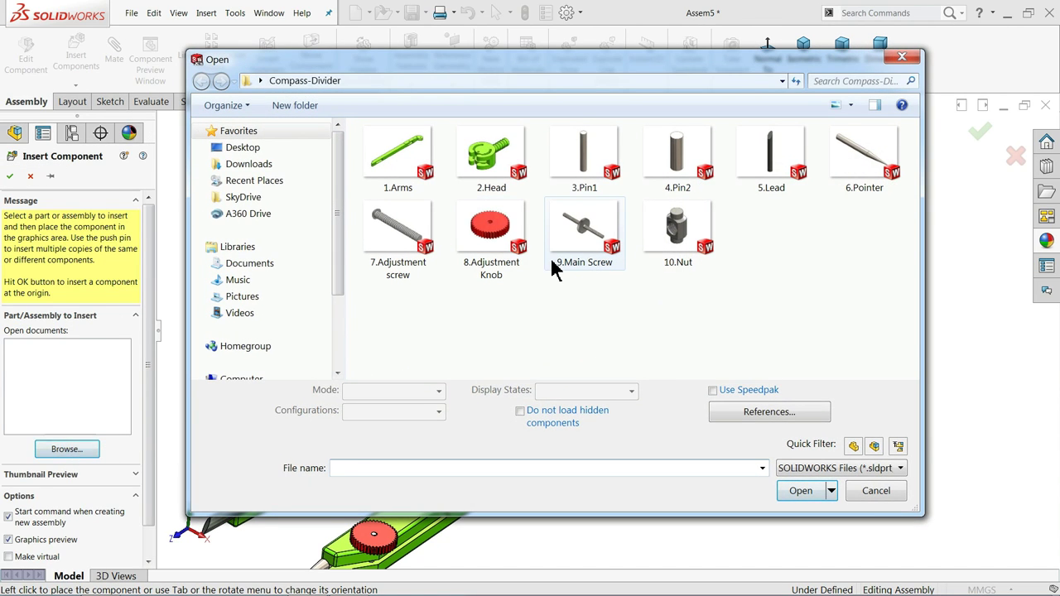
left_click(617, 192)
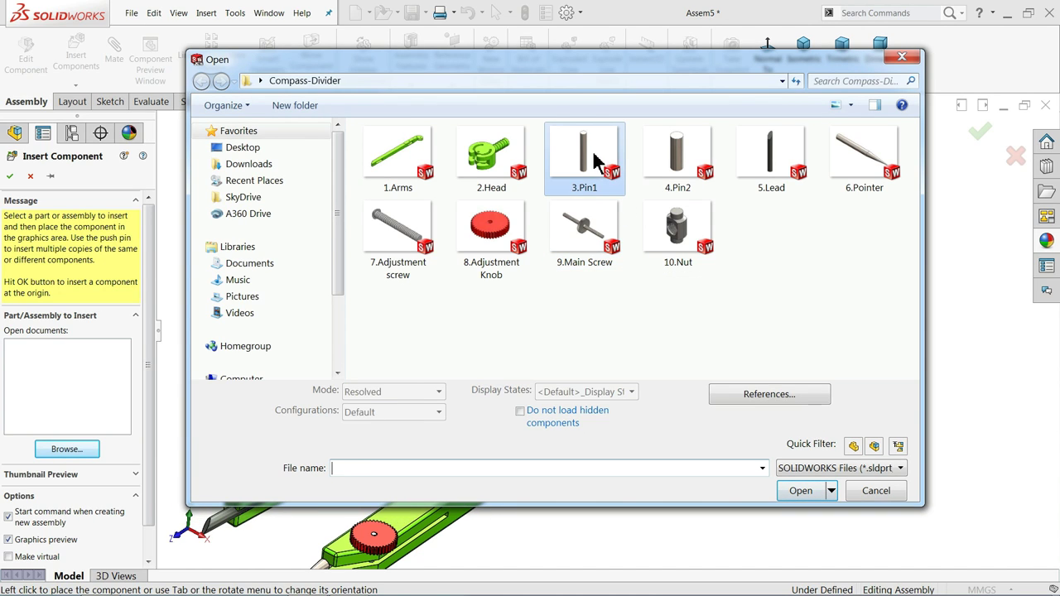
left_click(800, 481)
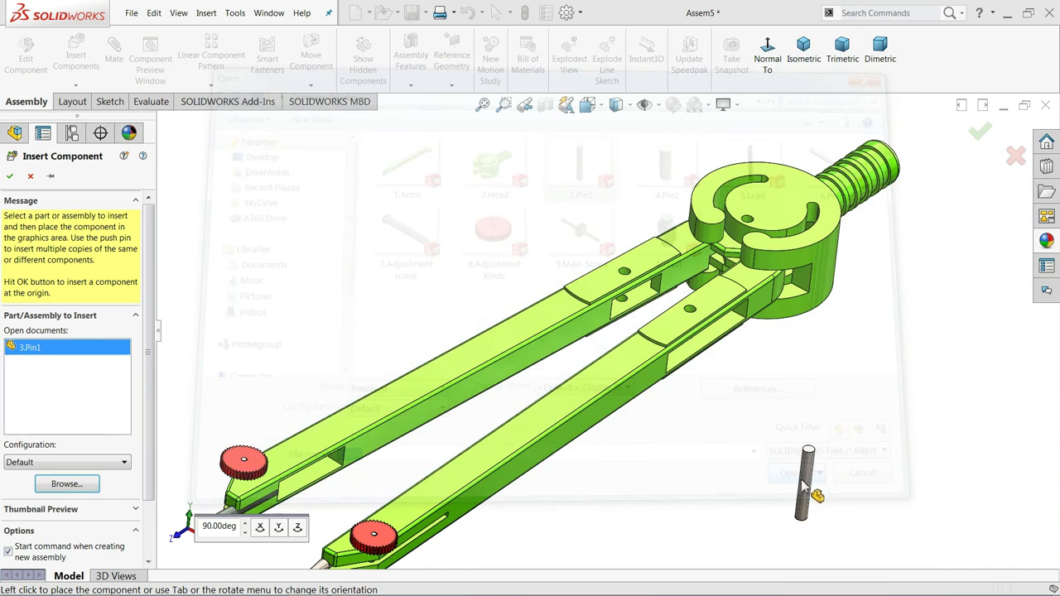
left_click(619, 178)
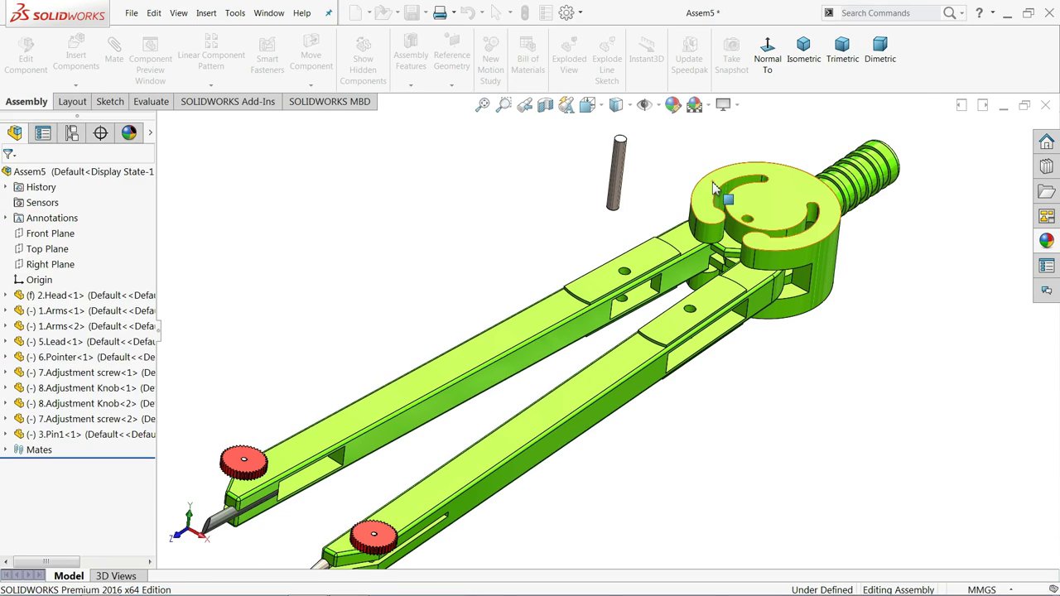
scroll(710, 190, "down", 2)
scroll(699, 267, "down", 2)
mouse_move(700, 267)
middle_mouse_down()
mouse_move(712, 174)
mouse_move(710, 242)
middle_mouse_up()
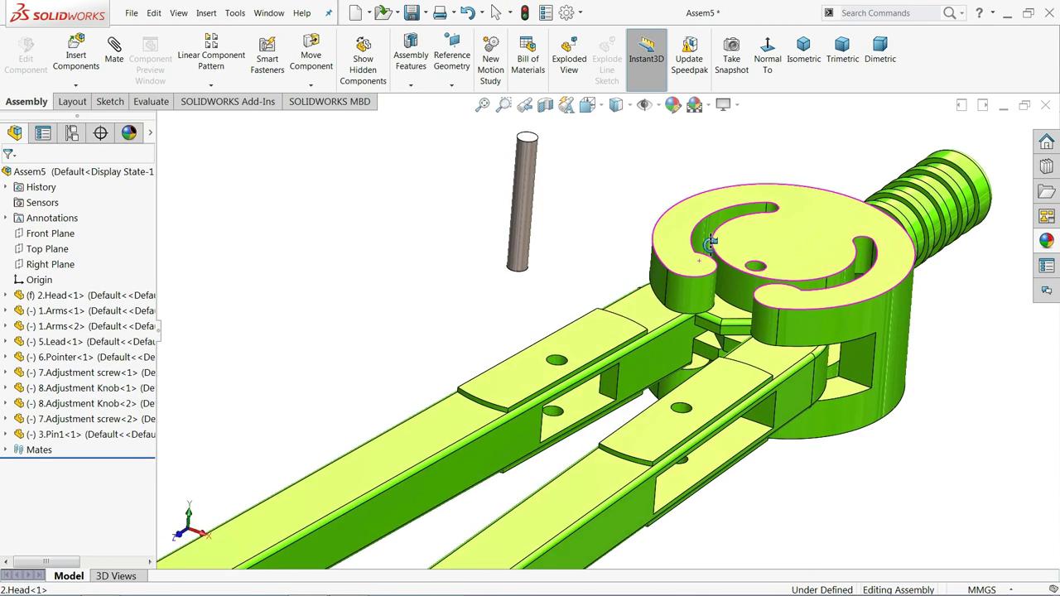
left_click(525, 196)
Step: Open 3.Pin1 as its own part and edit its Boss-Extrude1 (Mid Plane, 14.00 mm)
left_click(557, 137)
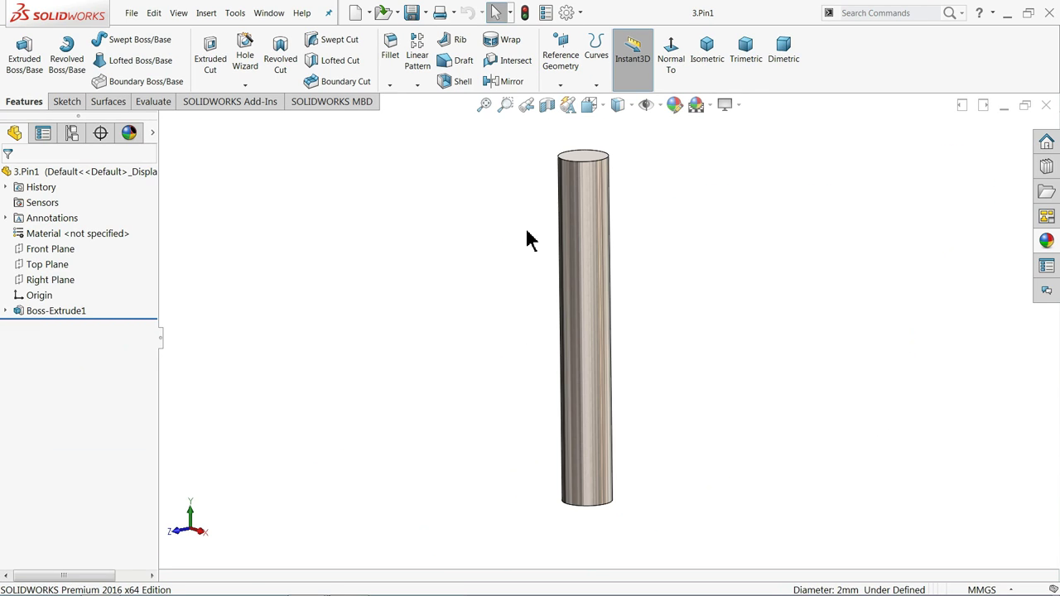
left_click(47, 312)
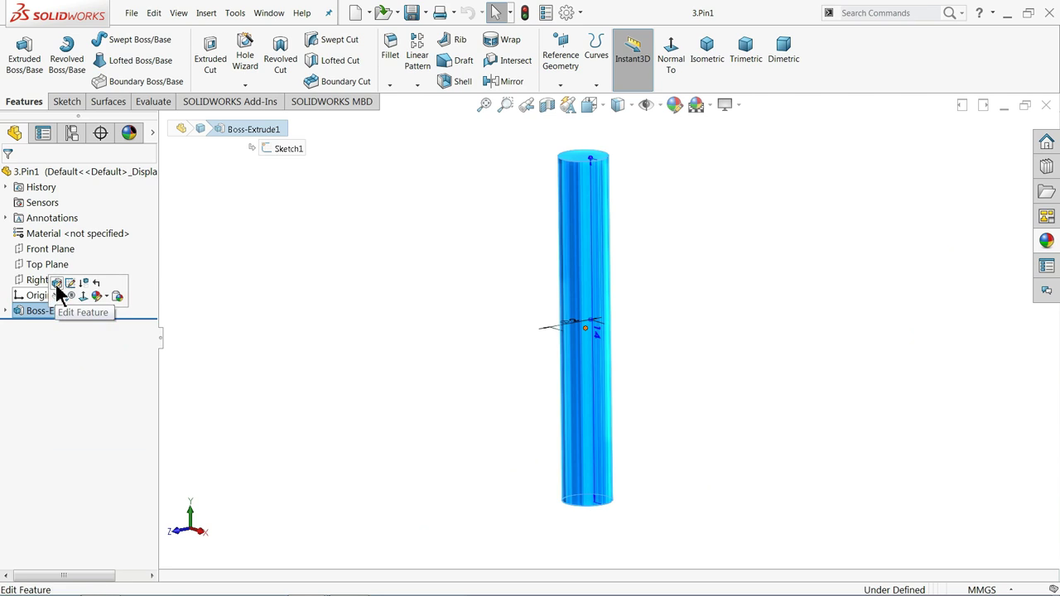
left_click(58, 288)
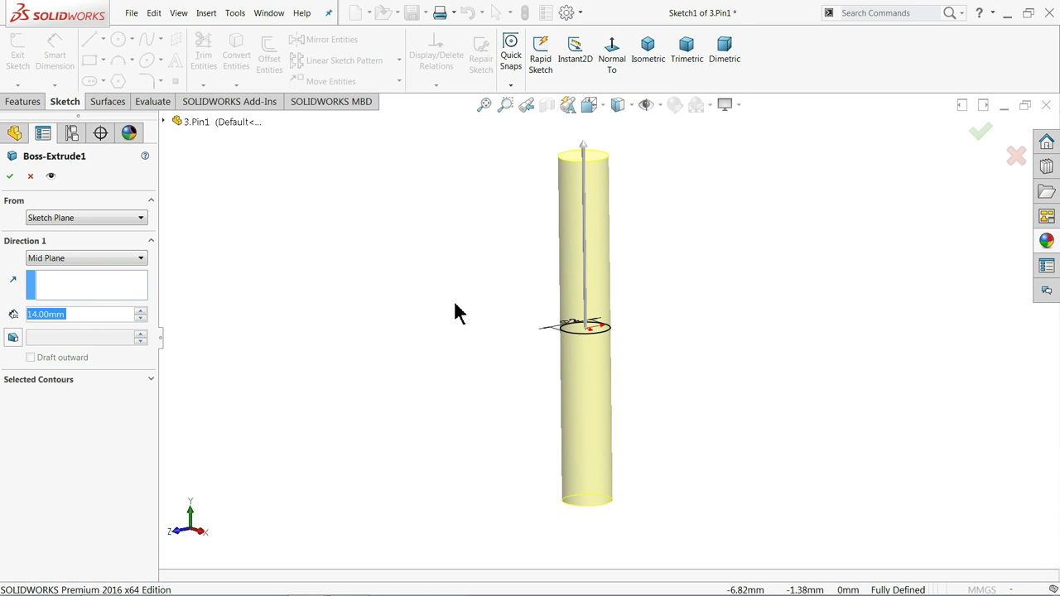
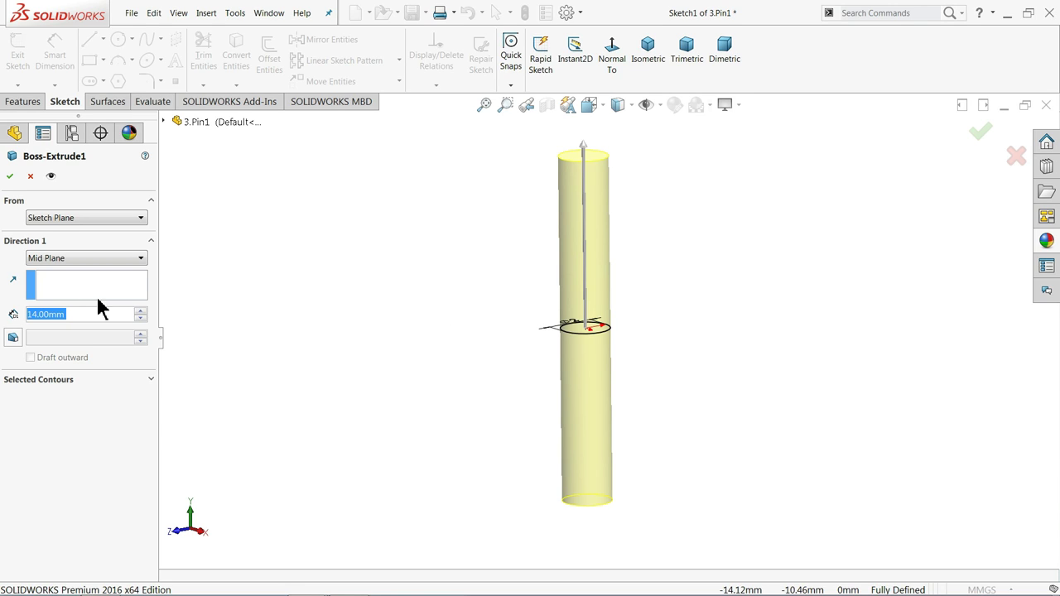
Step: Cancel the pin extrude and close 3.Pin1 without saving changes
left_click(29, 179)
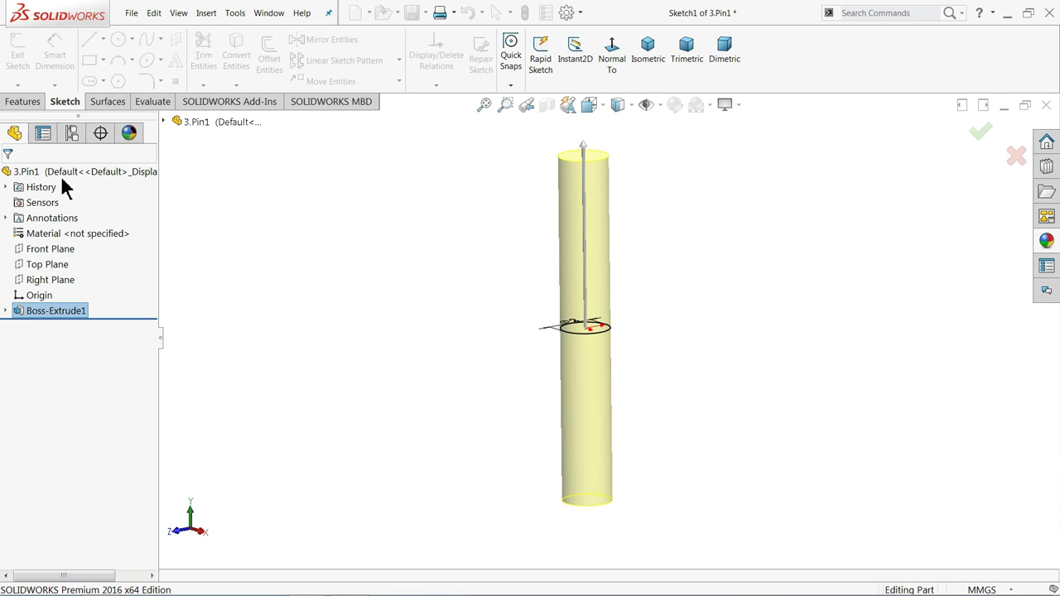
left_click(1046, 108)
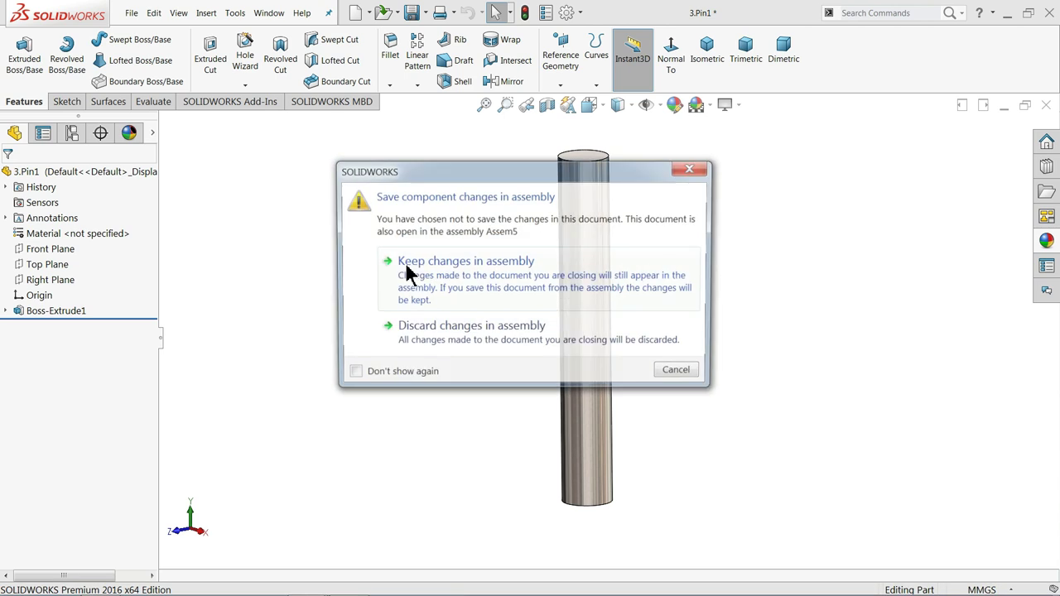
left_click(446, 332)
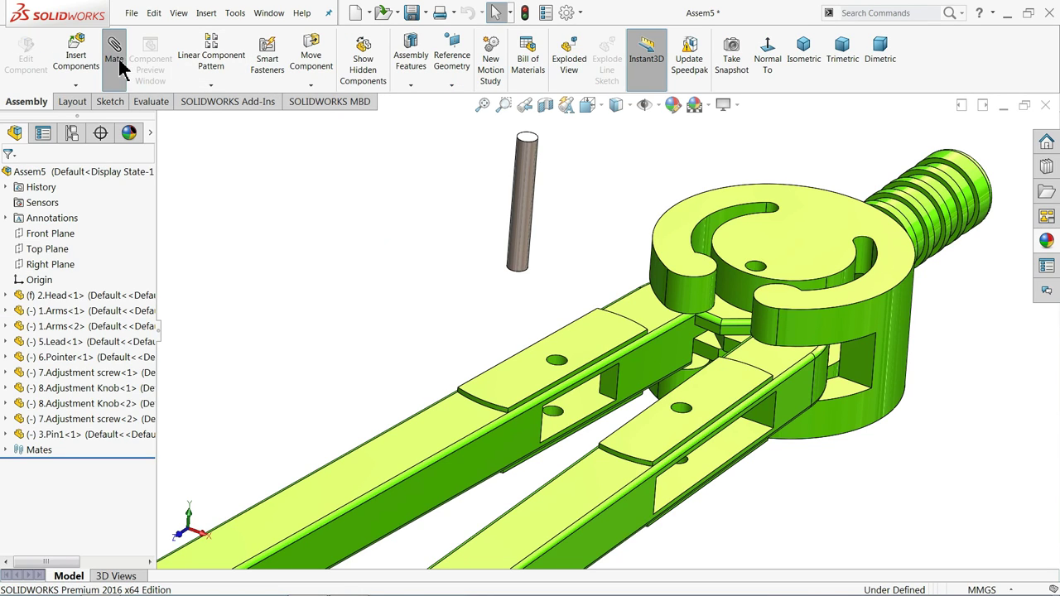
Step: Mate the pin concentric with the head's hole and its top face coincident with the head
left_click(116, 58)
left_click(749, 265)
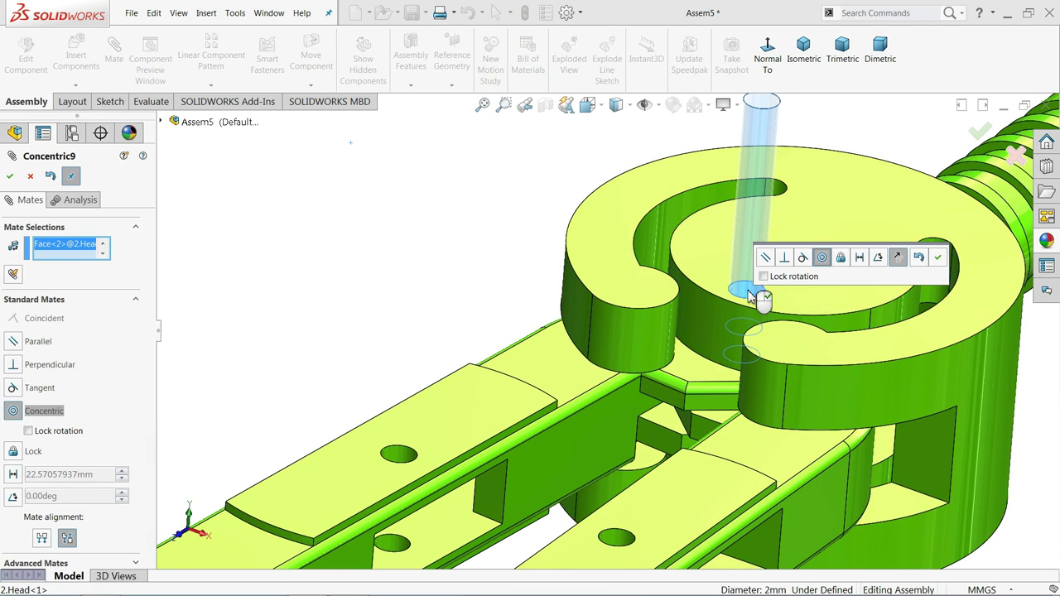
left_click(940, 256)
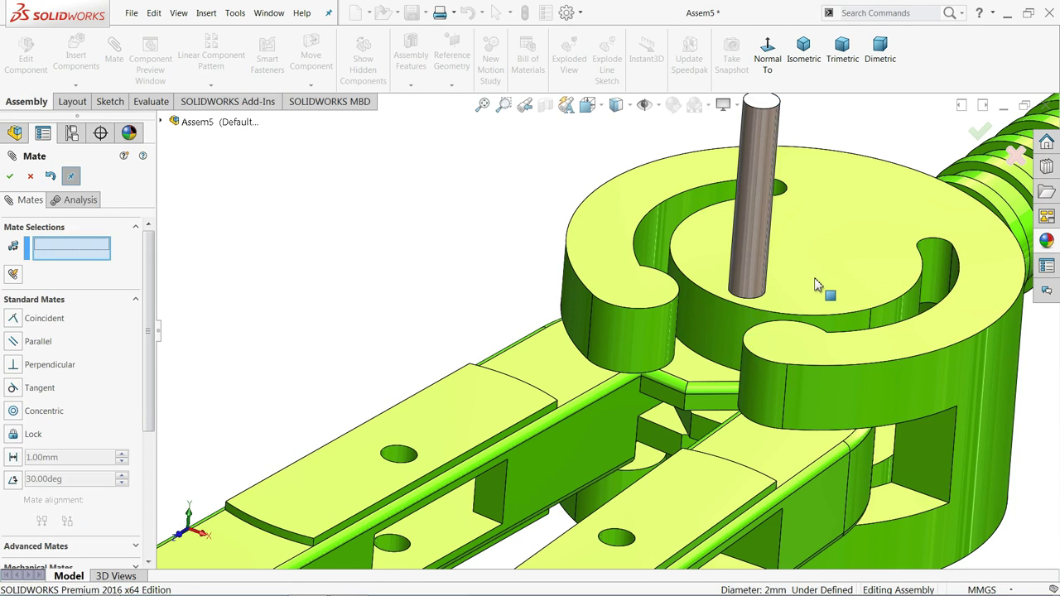
left_click(799, 265)
left_click(757, 98)
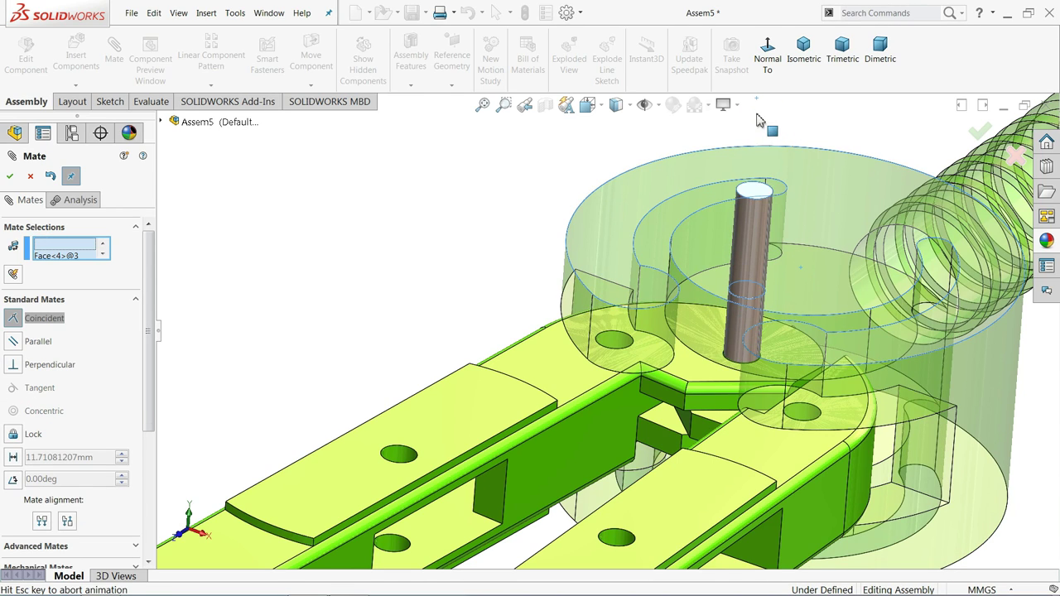
left_click(940, 126)
scroll(530, 224, "up", 2)
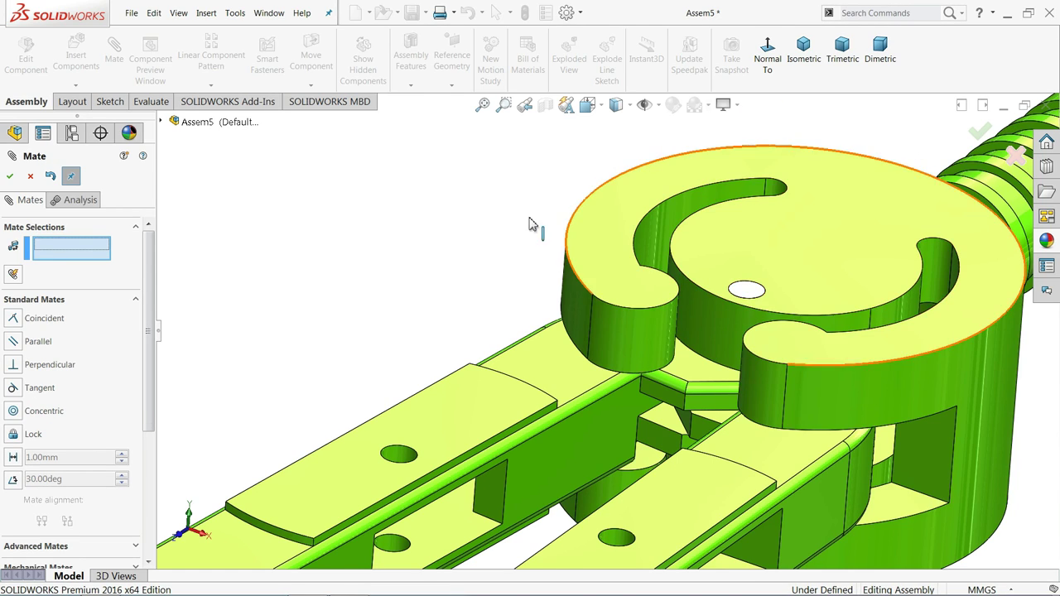
scroll(525, 313, "up", 2)
scroll(612, 394, "up", 2)
middle_click_drag(612, 394, 604, 399)
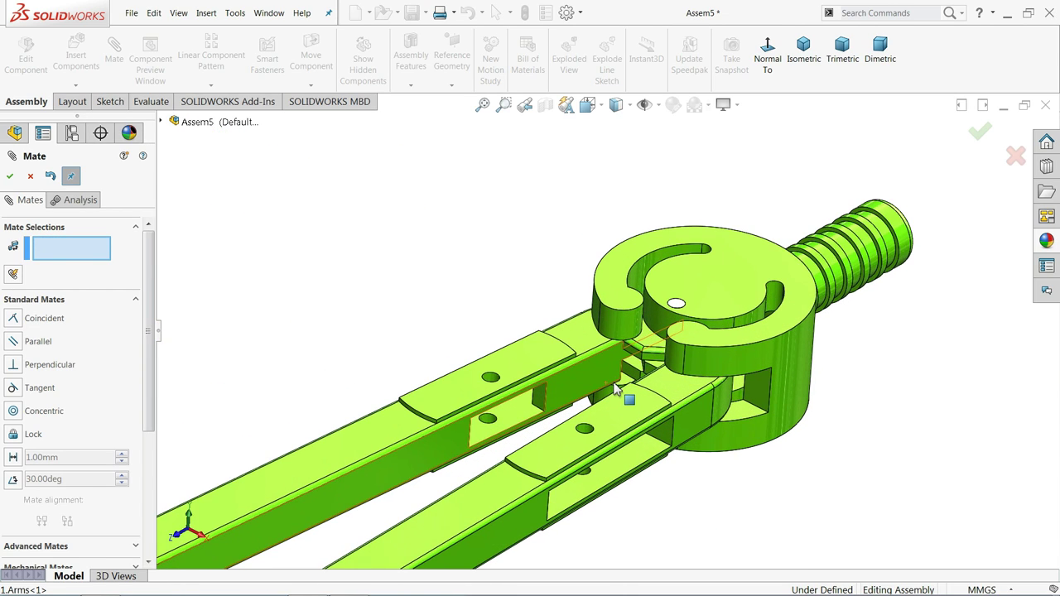
scroll(599, 403, "down", 1)
middle_click_drag(492, 398, 493, 399)
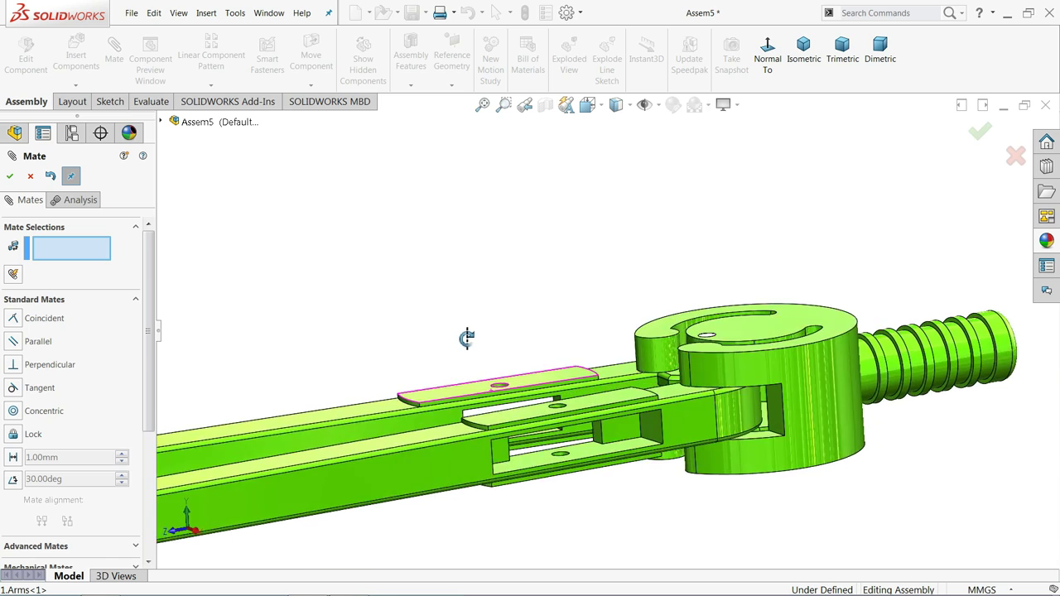
Step: Insert 9.Main Screw and 10.Nut into Assem5, placing them beside the arms
left_click(29, 178)
left_click(76, 63)
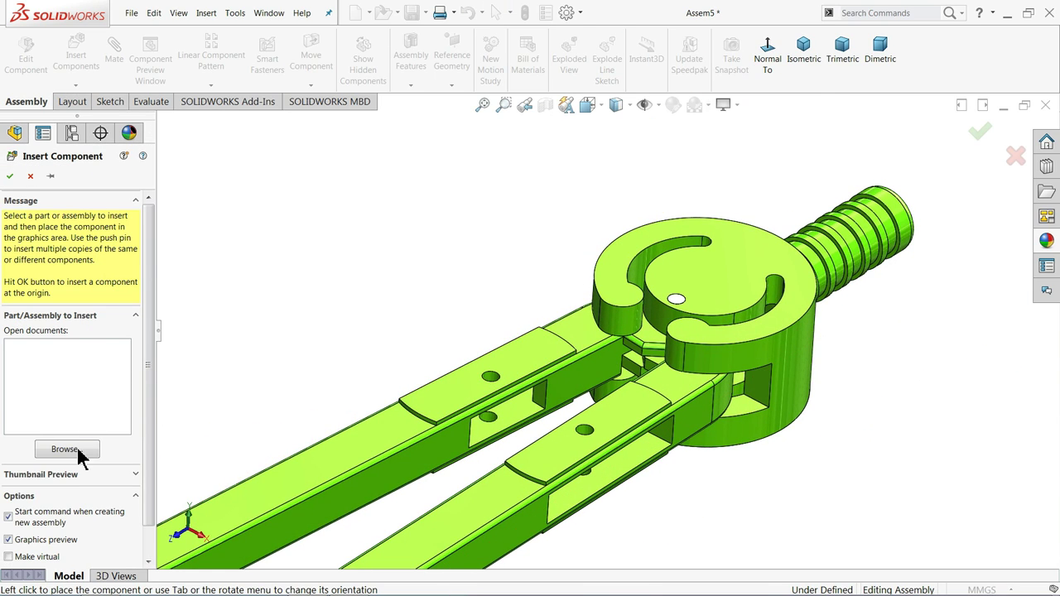
left_click(73, 453)
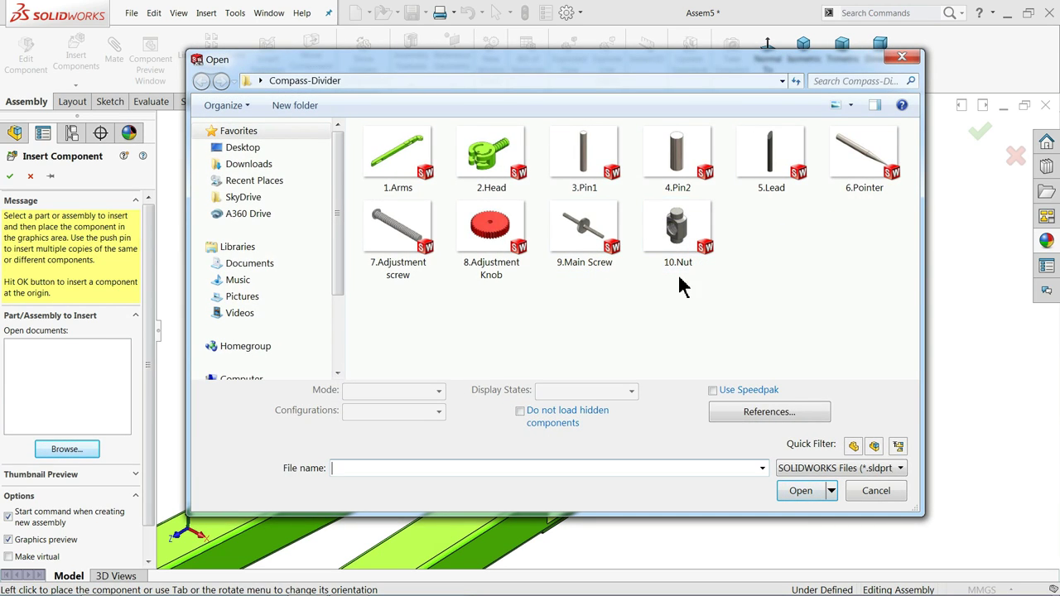
left_click_drag(580, 290, 687, 228)
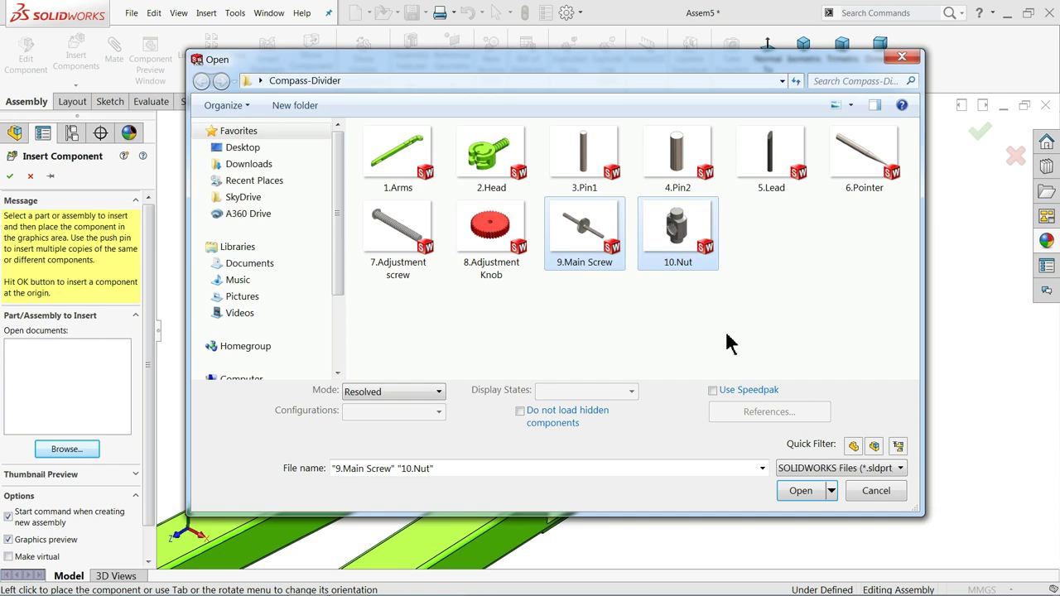
left_click(803, 494)
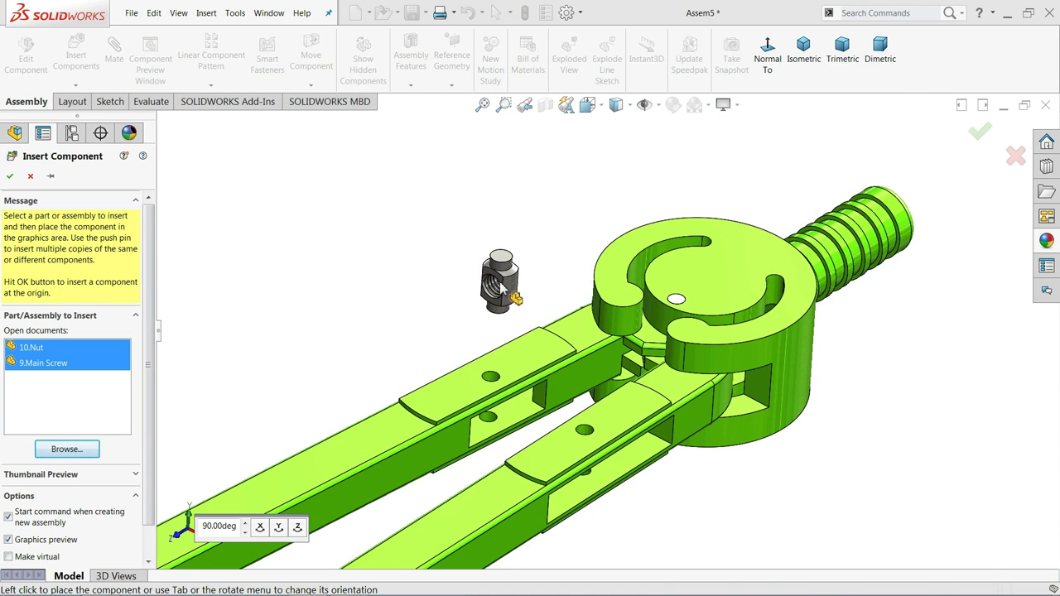
left_click(478, 304)
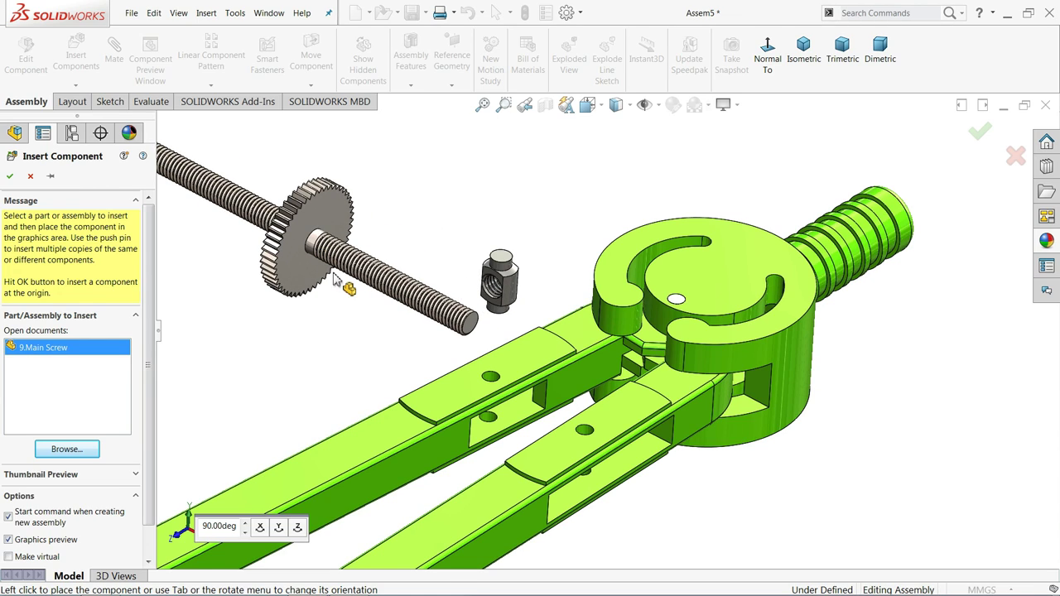
left_click(343, 282)
Step: Ctrl-drag the nut to add a second Nut copy
scroll(578, 308, "down", 2)
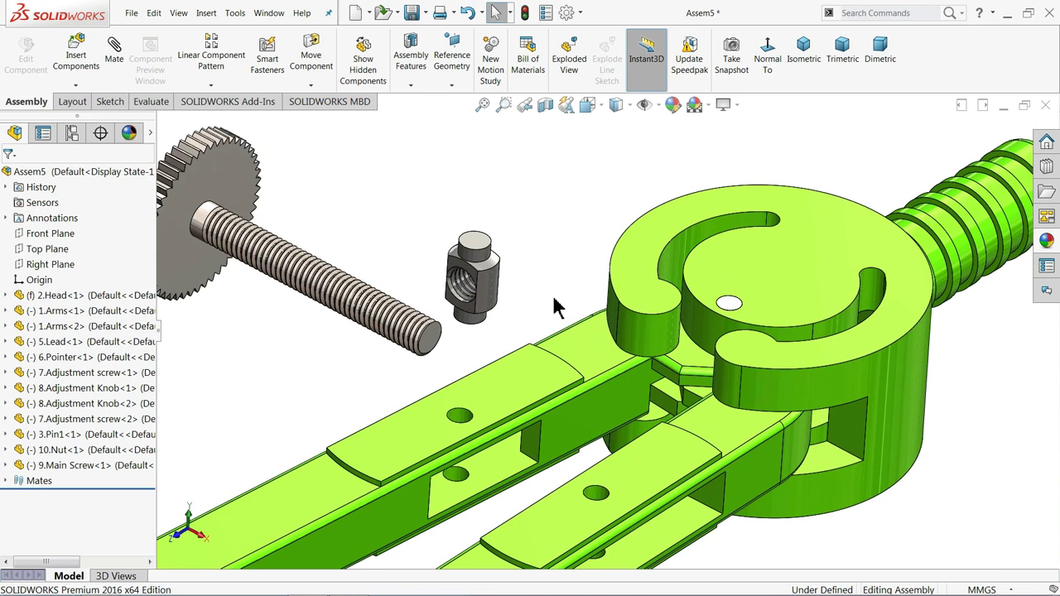
left_click_drag(485, 258, 596, 163, "ctrl")
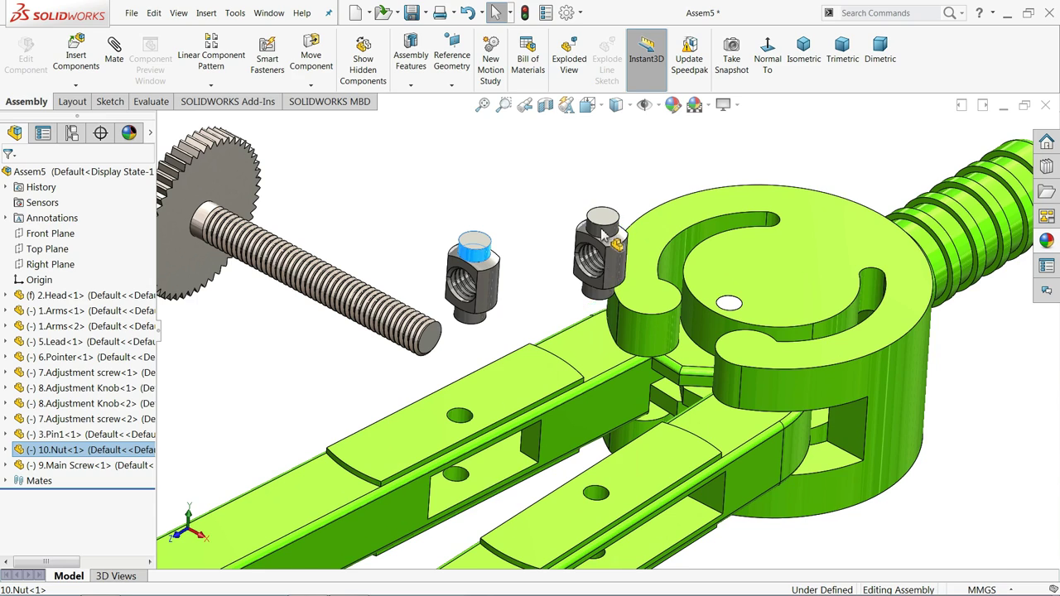
left_click(434, 199)
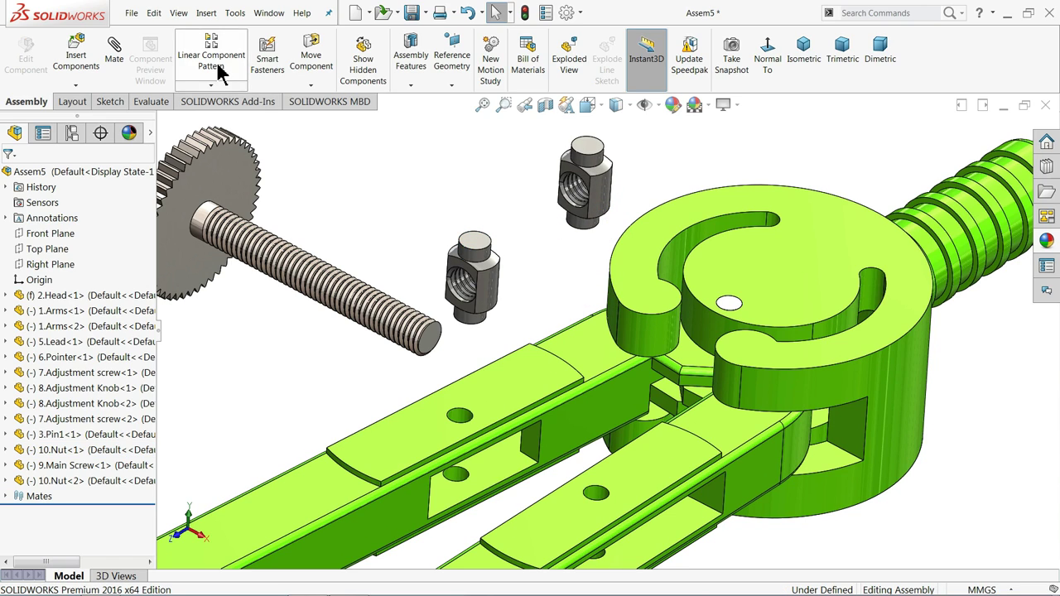
Step: Mate the first nut concentric with the hole in the arm's plate
left_click(125, 58)
scroll(464, 236, "down", 3)
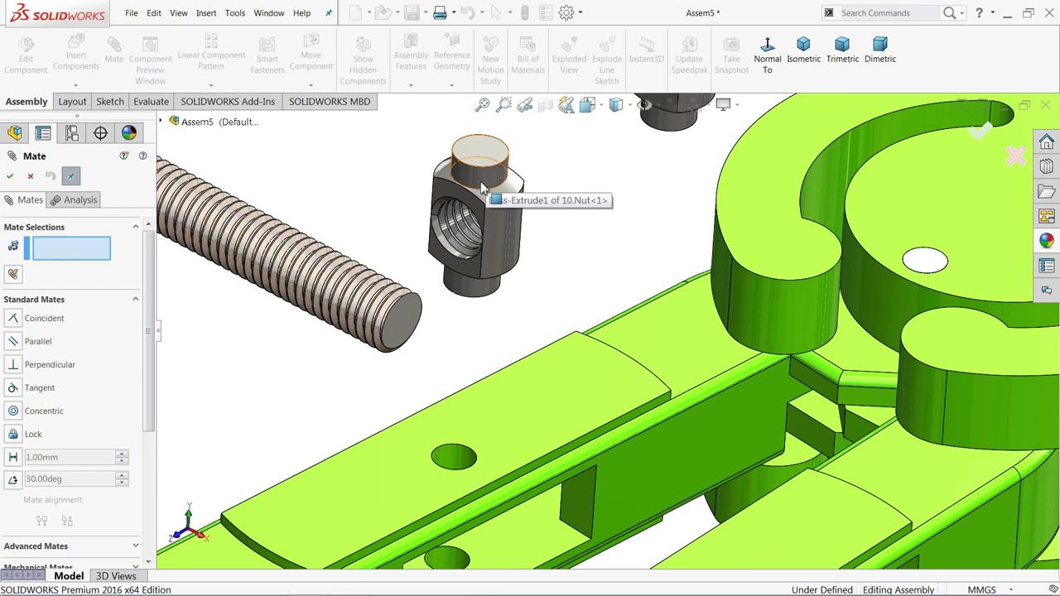
scroll(481, 186, "up", 2)
scroll(480, 186, "up", 2)
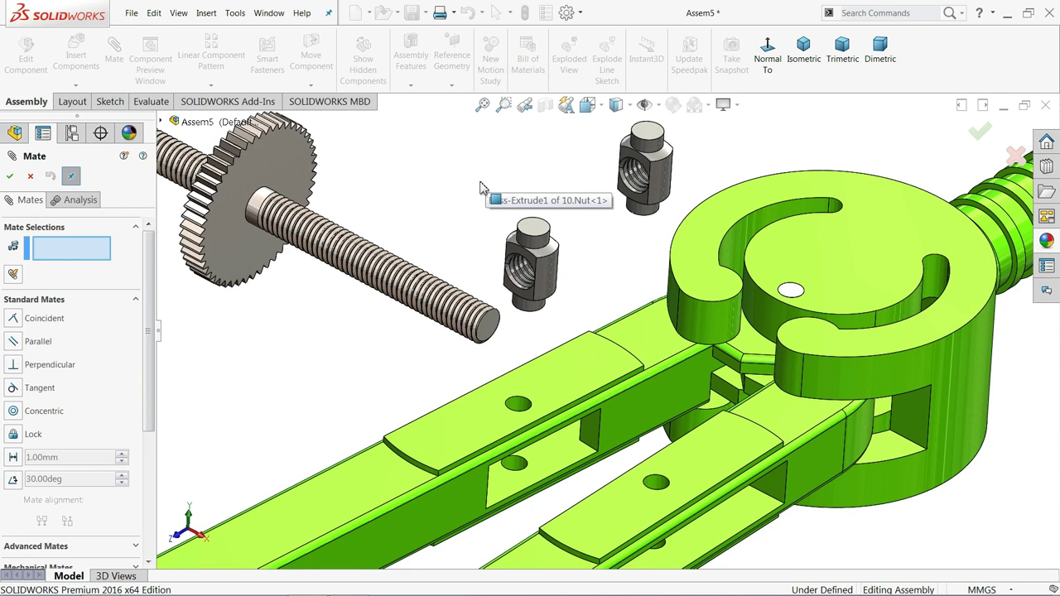
scroll(487, 219, "down", 1)
scroll(623, 331, "up", 2)
scroll(623, 390, "down", 1)
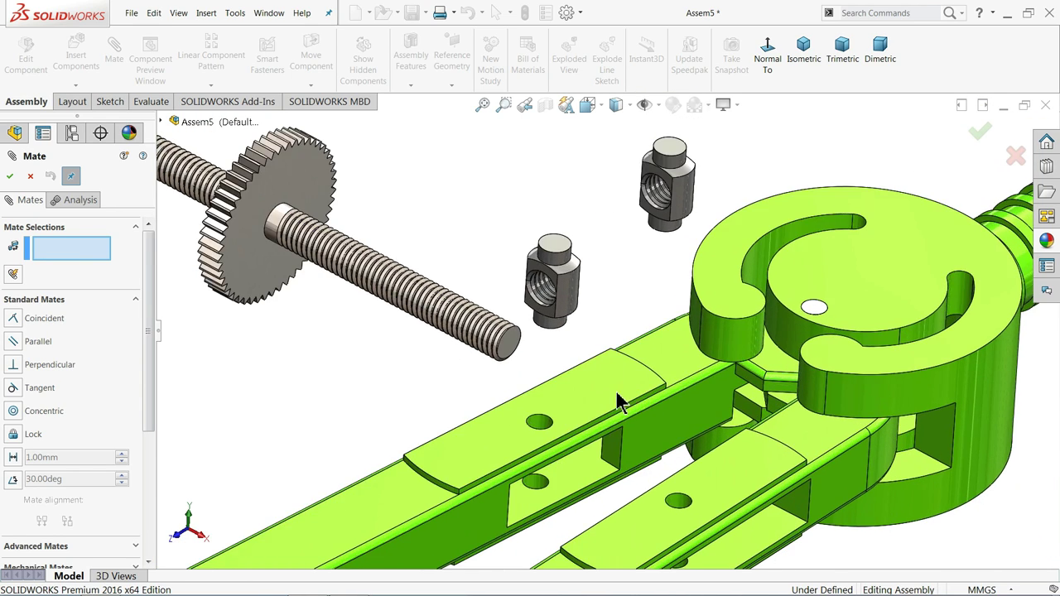
scroll(596, 389, "down", 2)
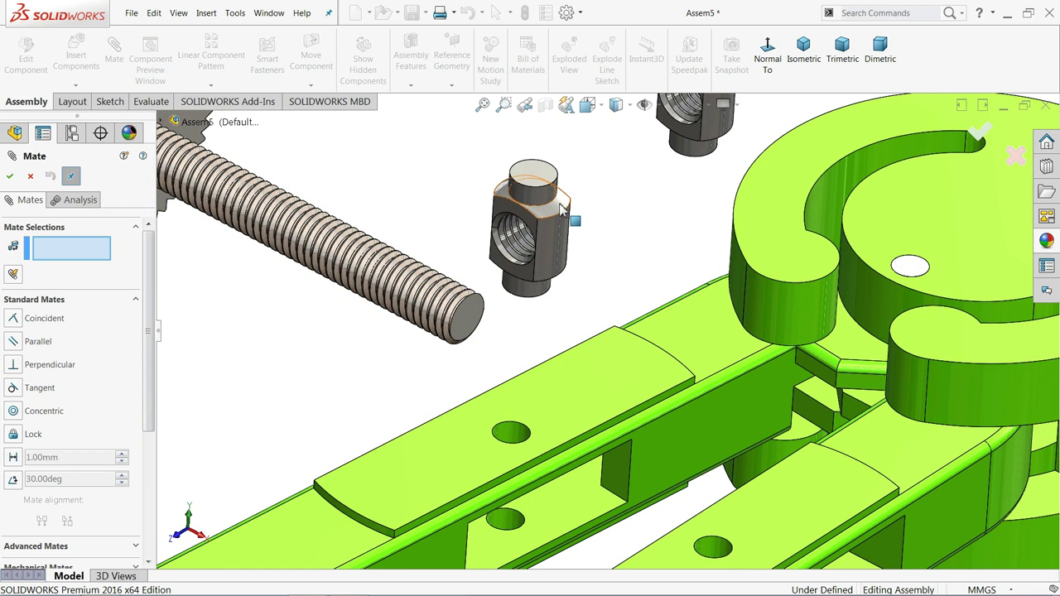
left_click(509, 437)
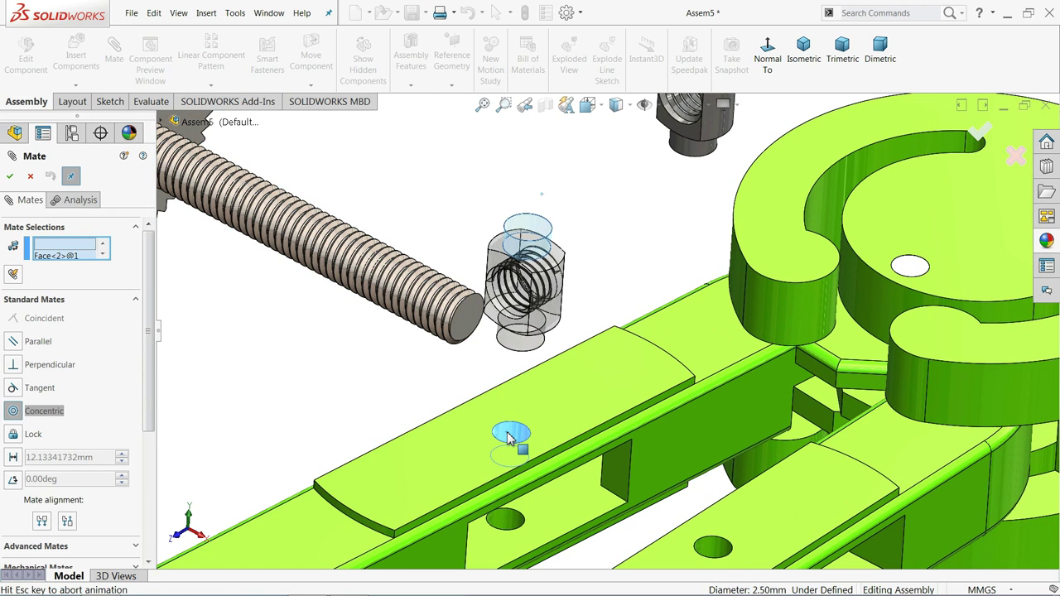
left_click(491, 453)
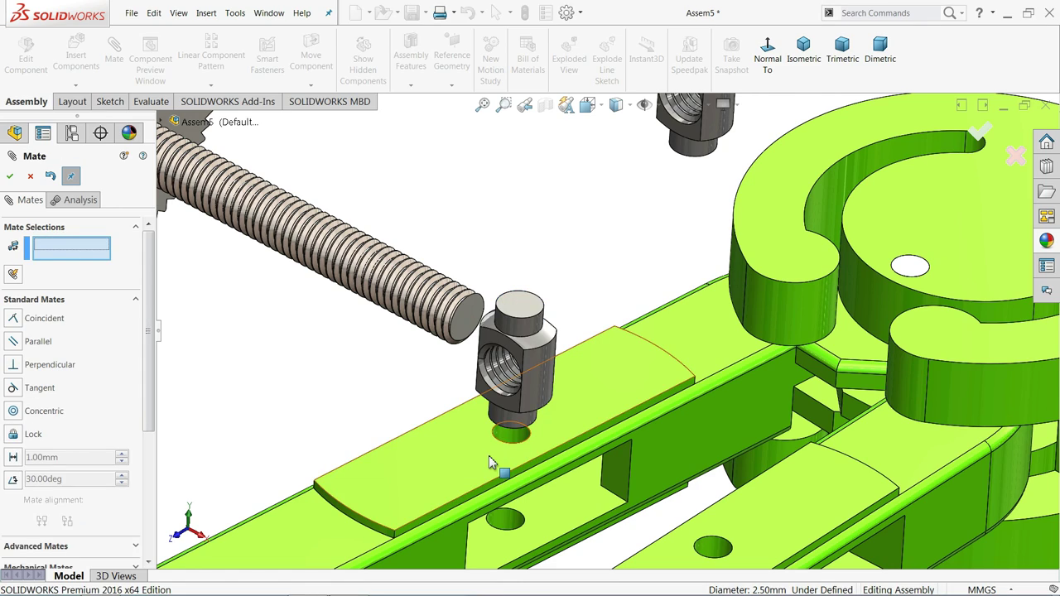
Step: Make the nut's top face coincident with the arm plate face
left_click(481, 462)
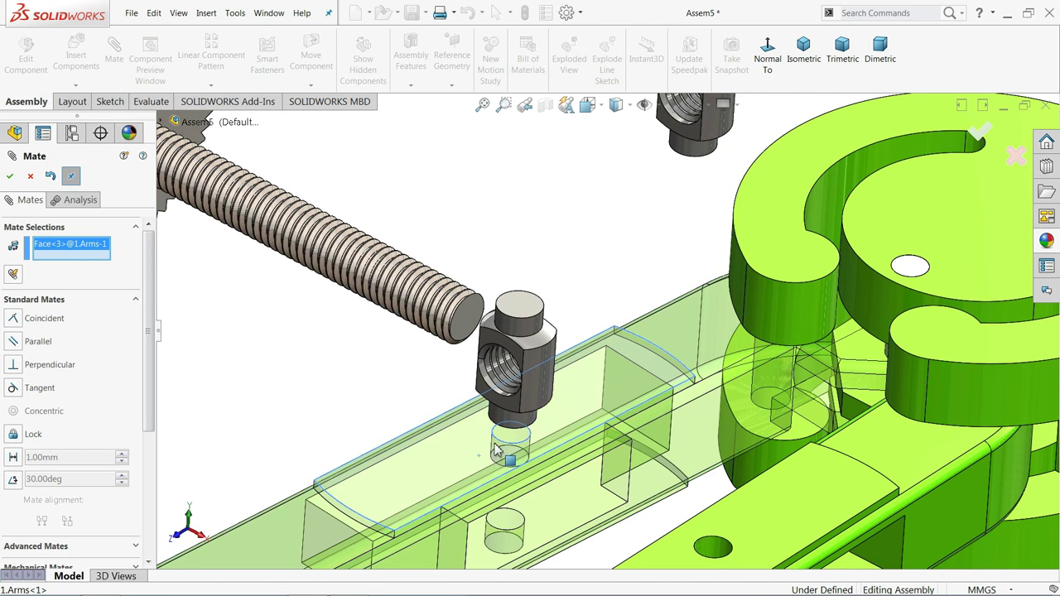
left_click(530, 313)
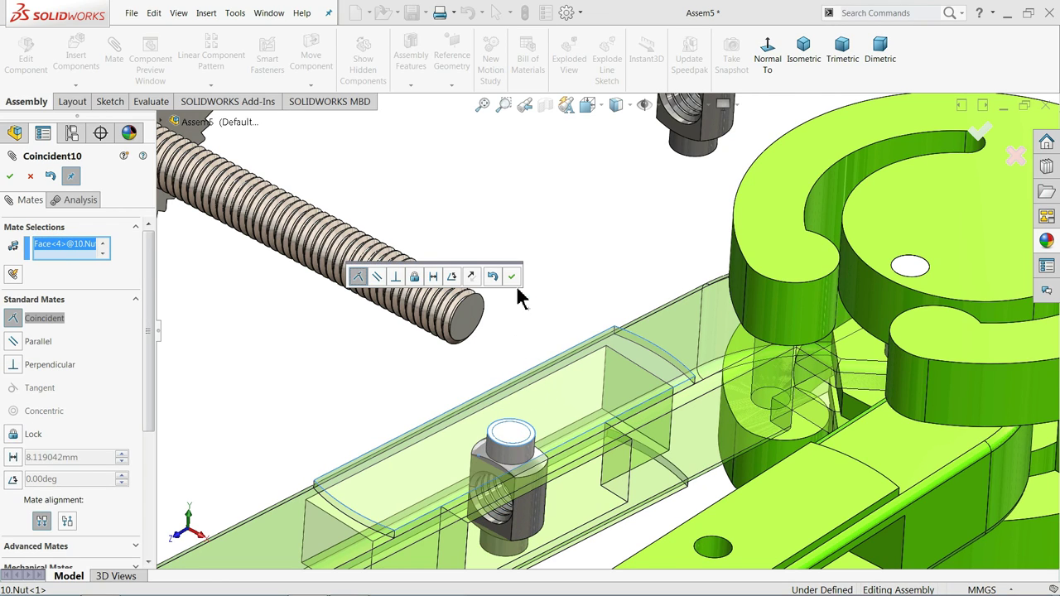
left_click(511, 280)
scroll(517, 439, "down", 4)
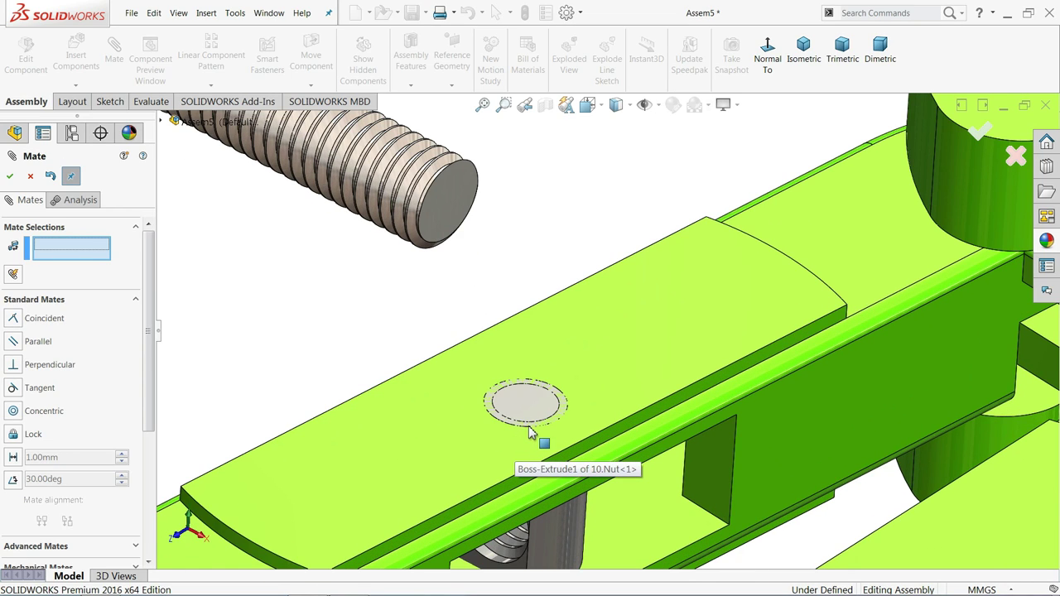
left_click(648, 363)
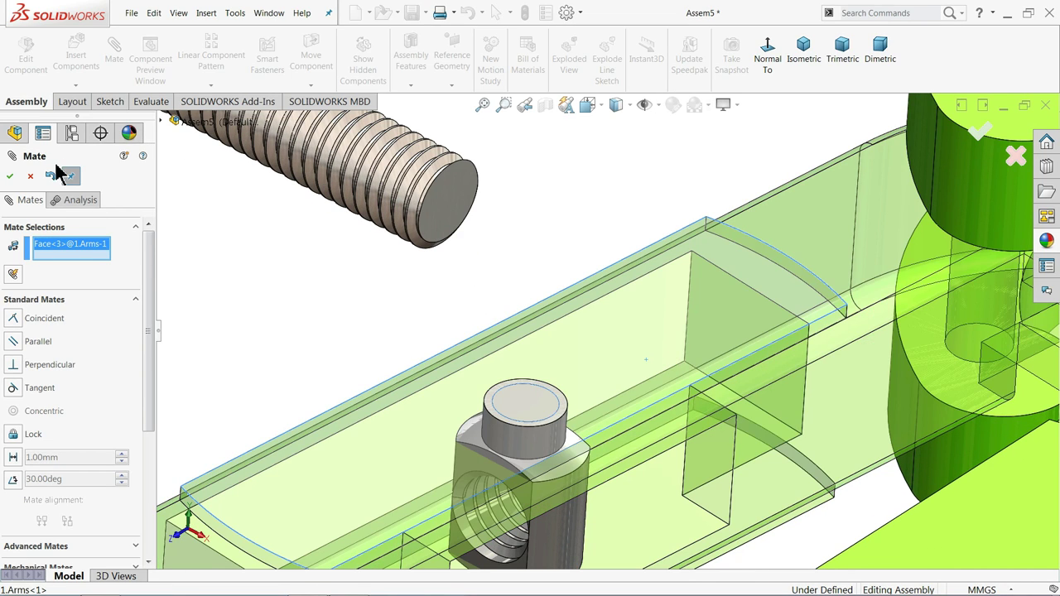
left_click(30, 178)
scroll(497, 372, "down", 2)
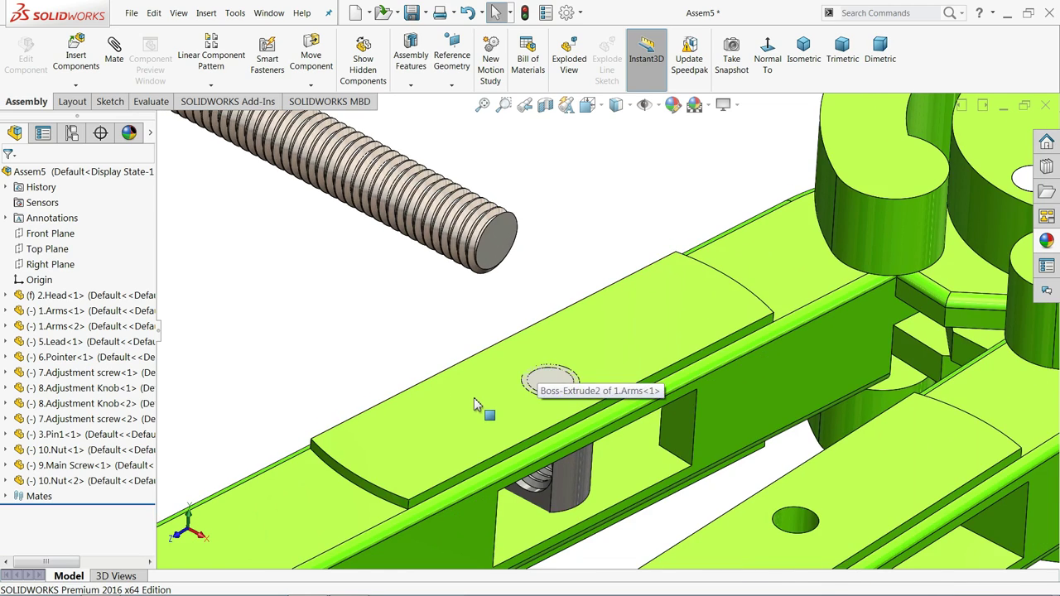
left_click(483, 406)
Step: In 1.Arms, drag Cut-Extrude6 so the top hole cuts fully through the plate
left_click(505, 337)
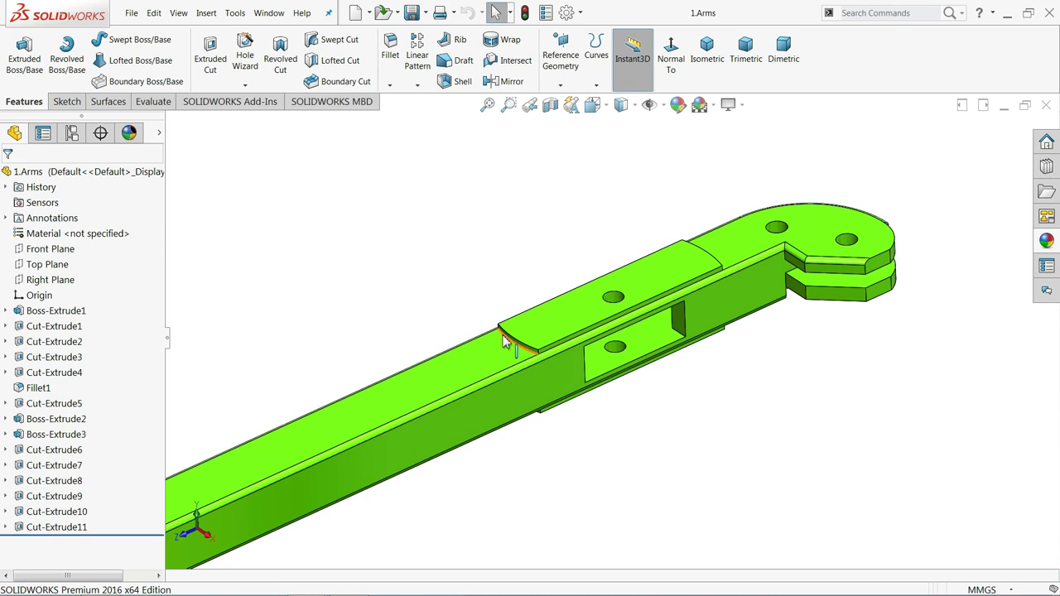
scroll(613, 323, "down", 3)
left_click(610, 286)
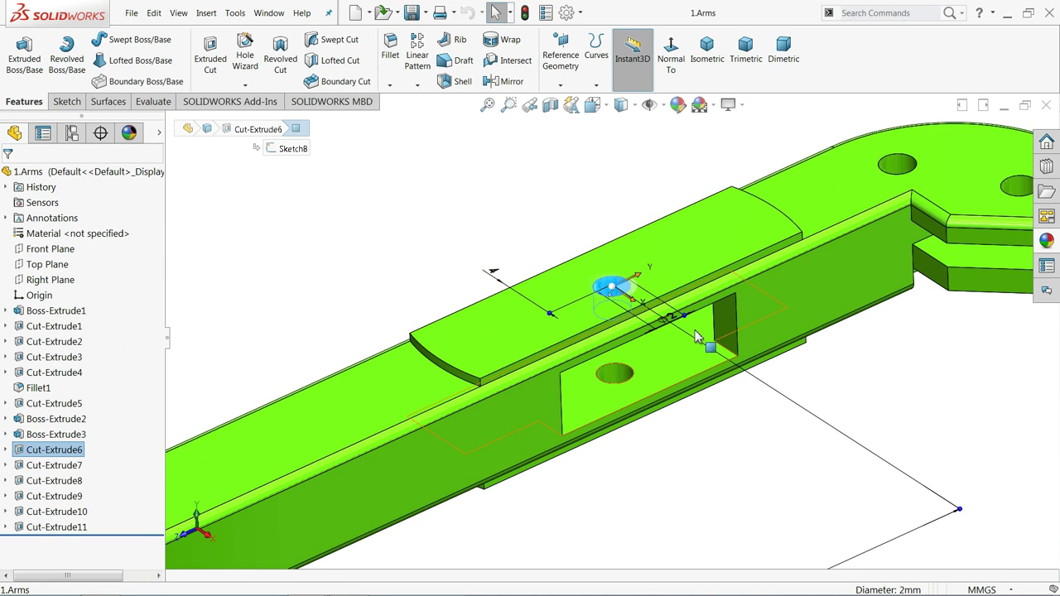
scroll(640, 311, "down", 3)
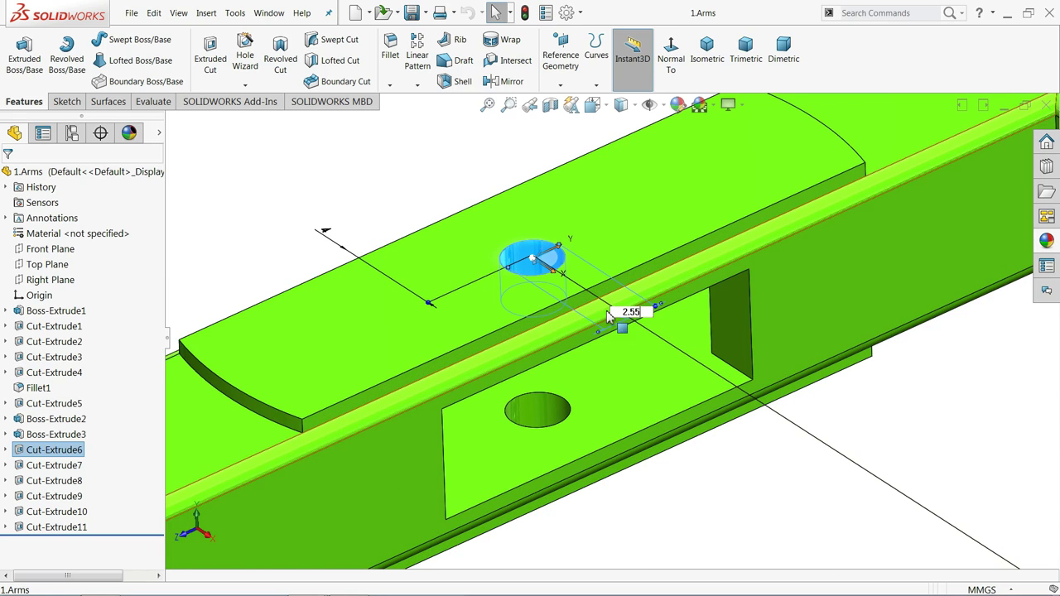
left_click_drag(736, 424, 738, 422)
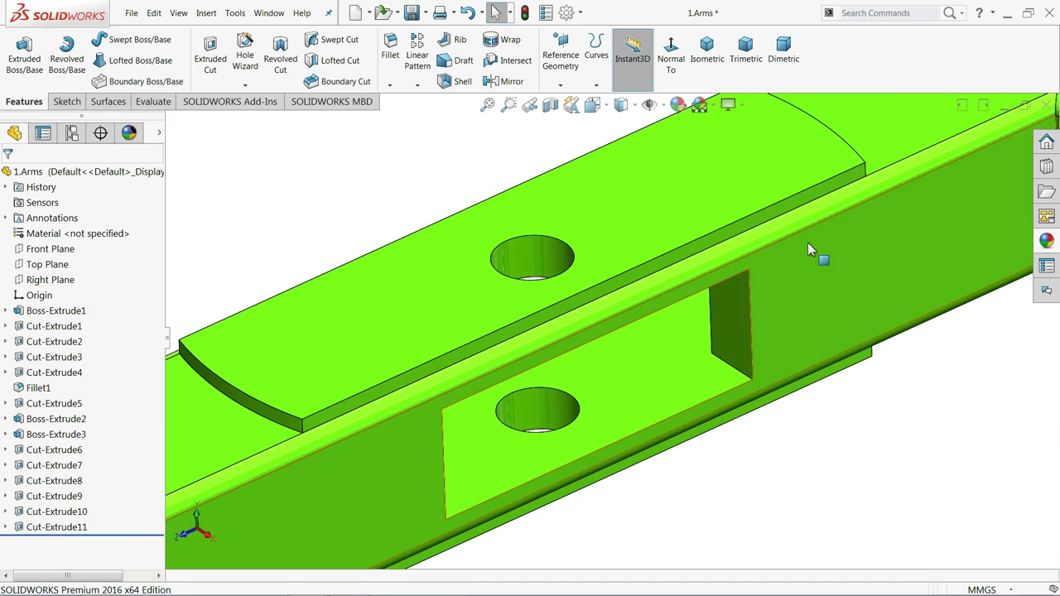
Step: Save and close 1.Arms, rebuild Assem5, and move the first nut within the arm slot
left_click(1047, 106)
left_click(522, 305)
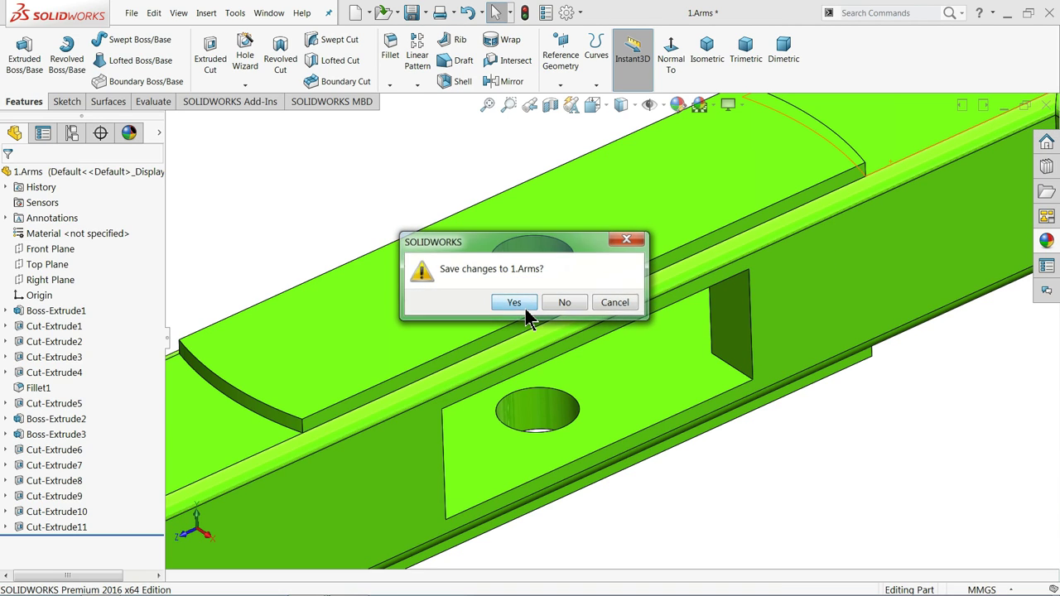
left_click(122, 86)
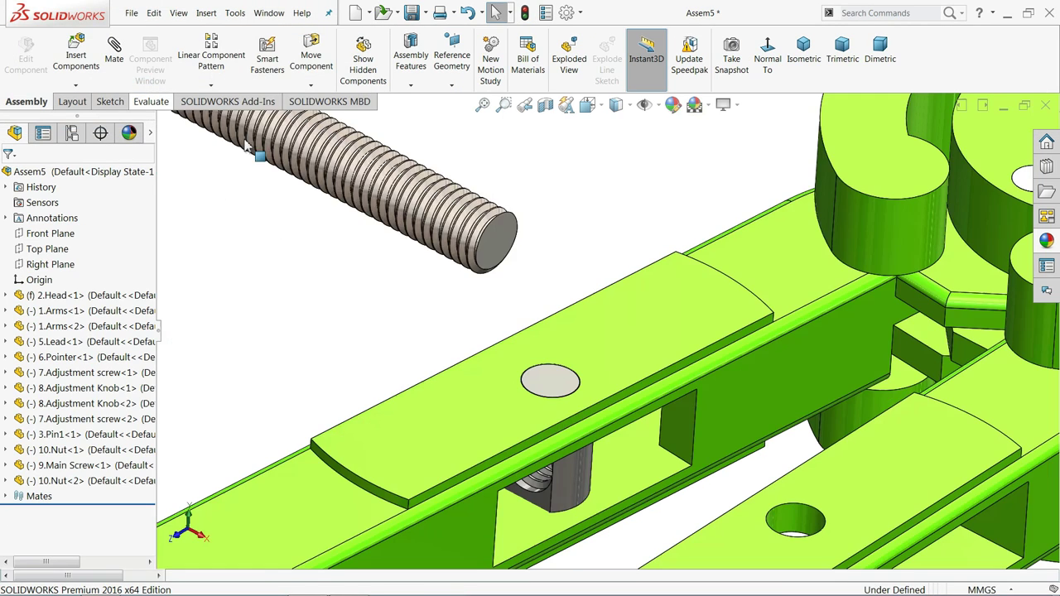
scroll(538, 397, "up", 3)
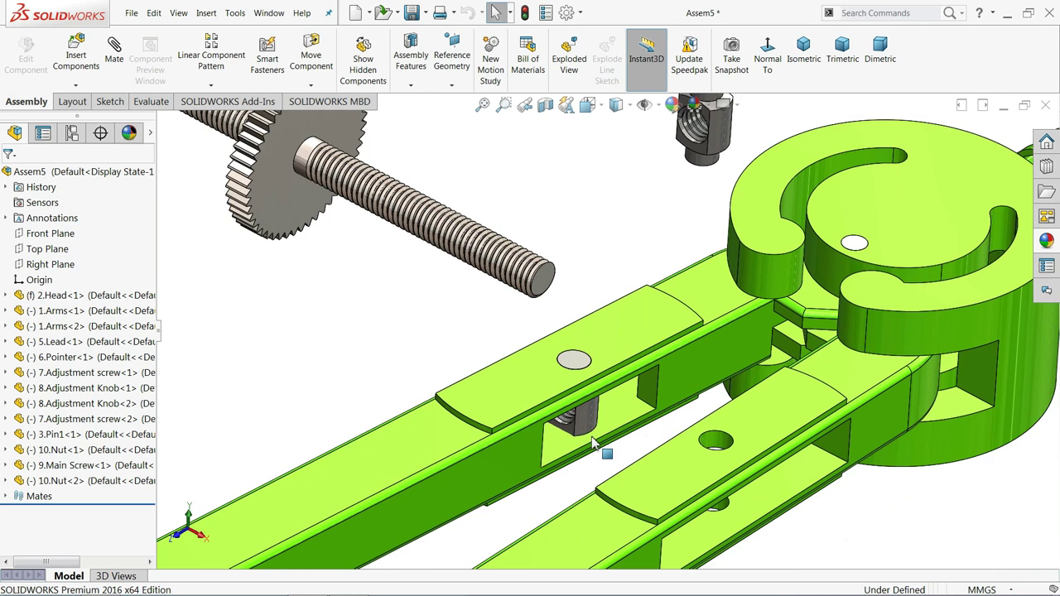
left_click_drag(584, 421, 588, 381)
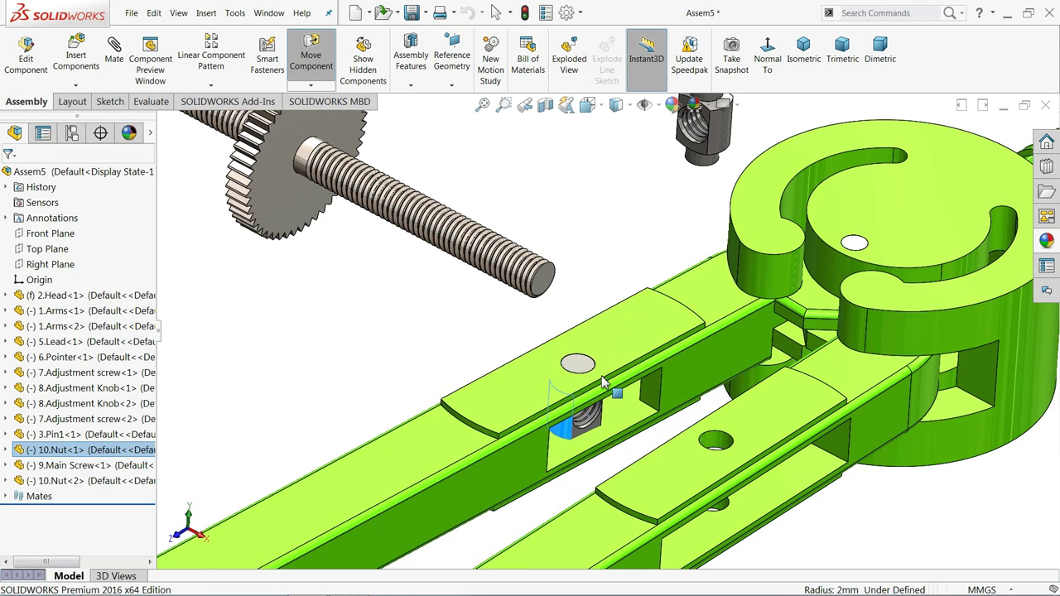
mouse_move(497, 398)
middle_mouse_down()
mouse_move(448, 315)
mouse_move(478, 439)
mouse_move(735, 265)
middle_mouse_up()
Step: Mate Nut<2> concentric with the lower arm's hole
left_click_drag(748, 236, 720, 259)
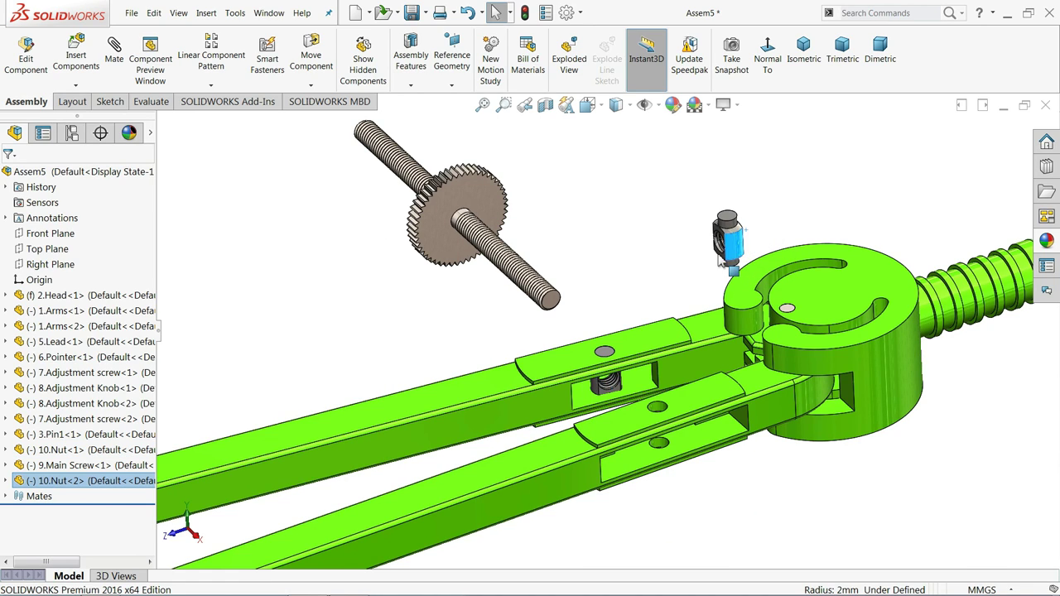
left_click(634, 311)
scroll(671, 364, "down", 2)
scroll(671, 365, "down", 2)
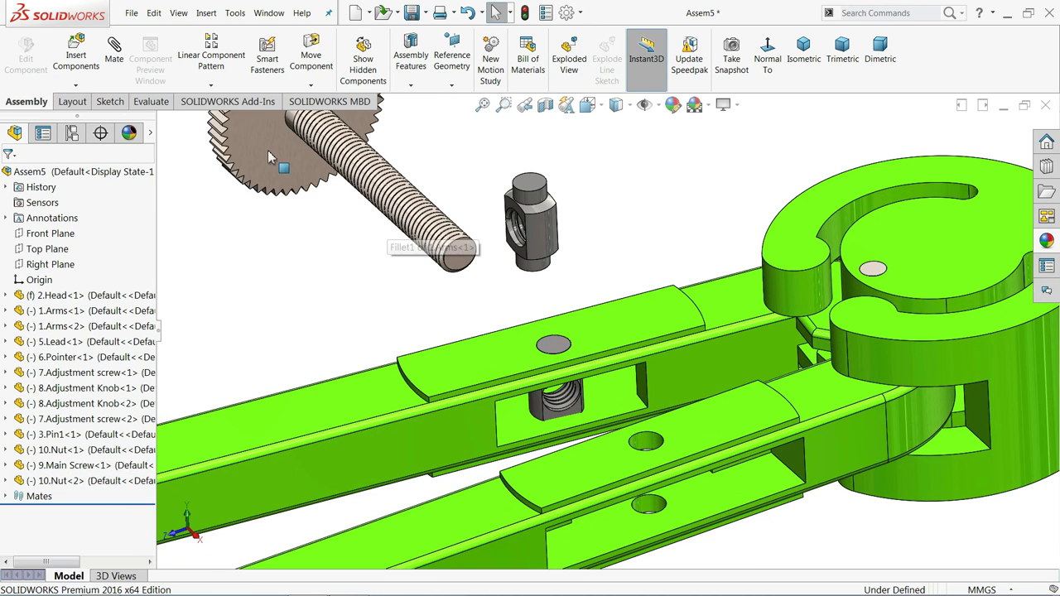
left_click(539, 201)
scroll(655, 443, "down", 2)
left_click(645, 452)
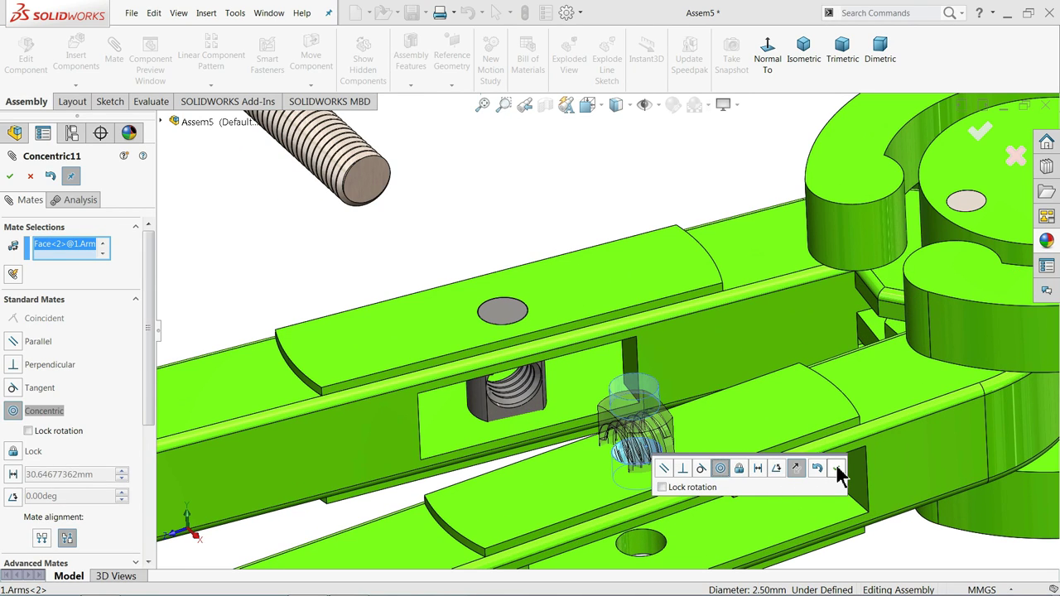
left_click(837, 470)
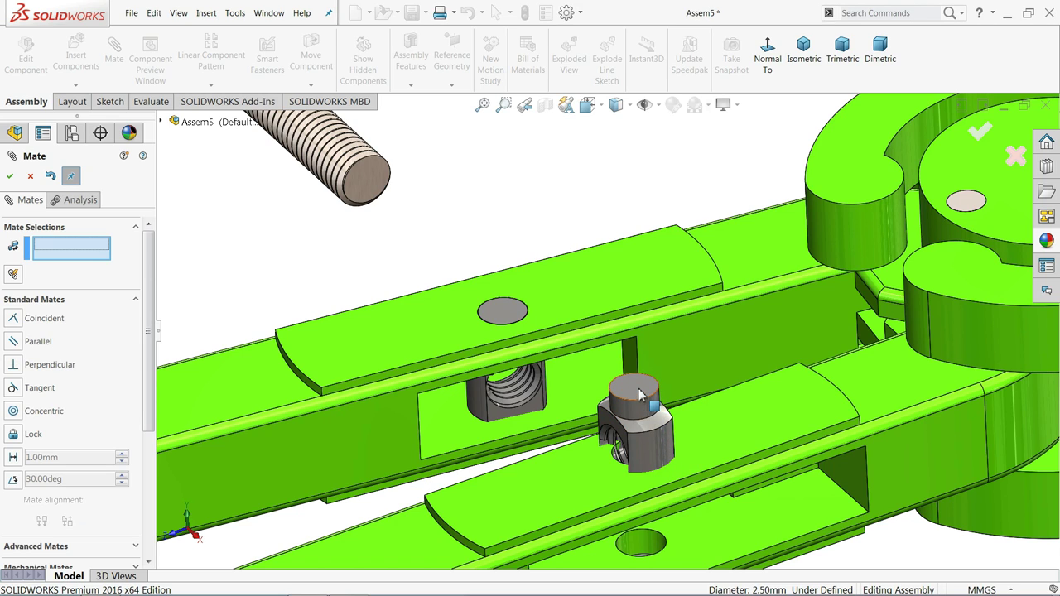
Step: Make the second nut's top face coincident with the arm plate face
left_click(638, 395)
left_click(730, 437)
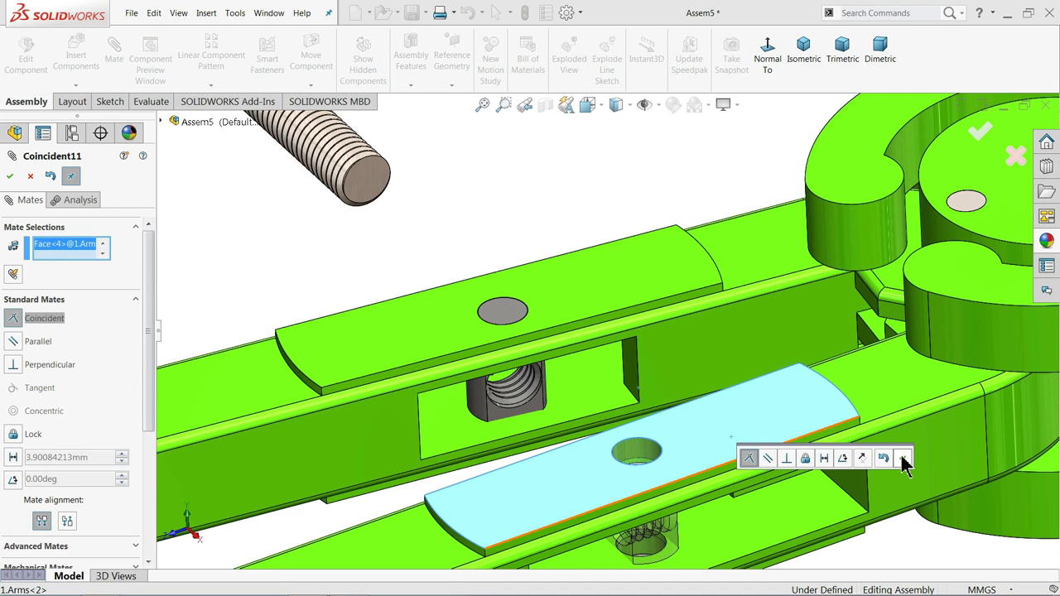
left_click(903, 458)
mouse_move(682, 466)
middle_mouse_down()
mouse_move(545, 422)
mouse_move(408, 323)
mouse_move(430, 285)
mouse_move(421, 265)
mouse_move(466, 310)
mouse_move(447, 302)
mouse_move(442, 320)
middle_mouse_up()
left_click_drag(437, 273, 490, 356)
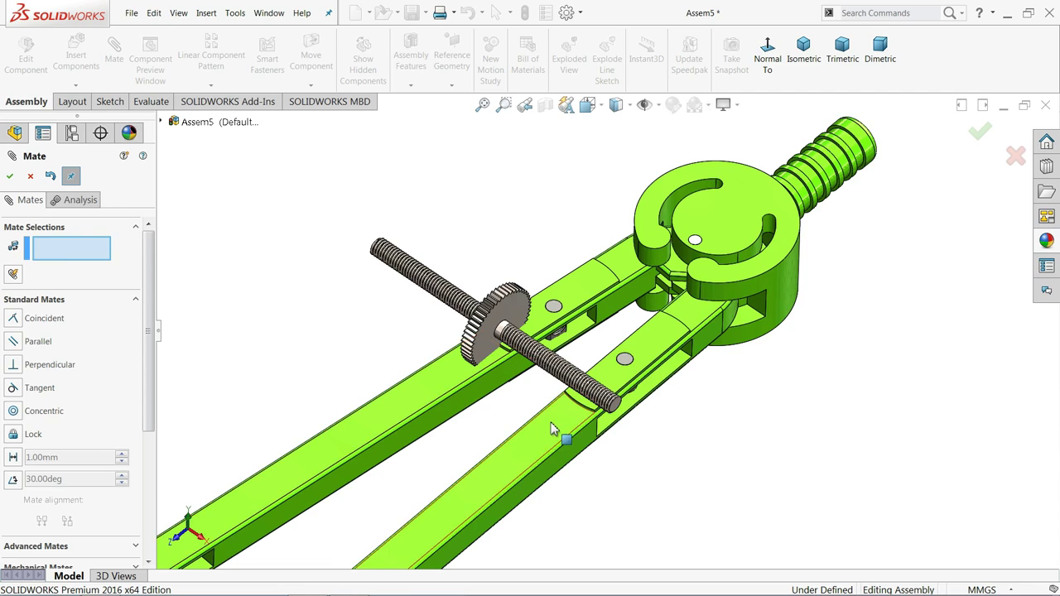
Step: Mate the Main Screw's threaded face concentric with the first nut's bore
scroll(553, 429, "down", 2)
scroll(525, 356, "down", 3)
scroll(515, 331, "down", 2)
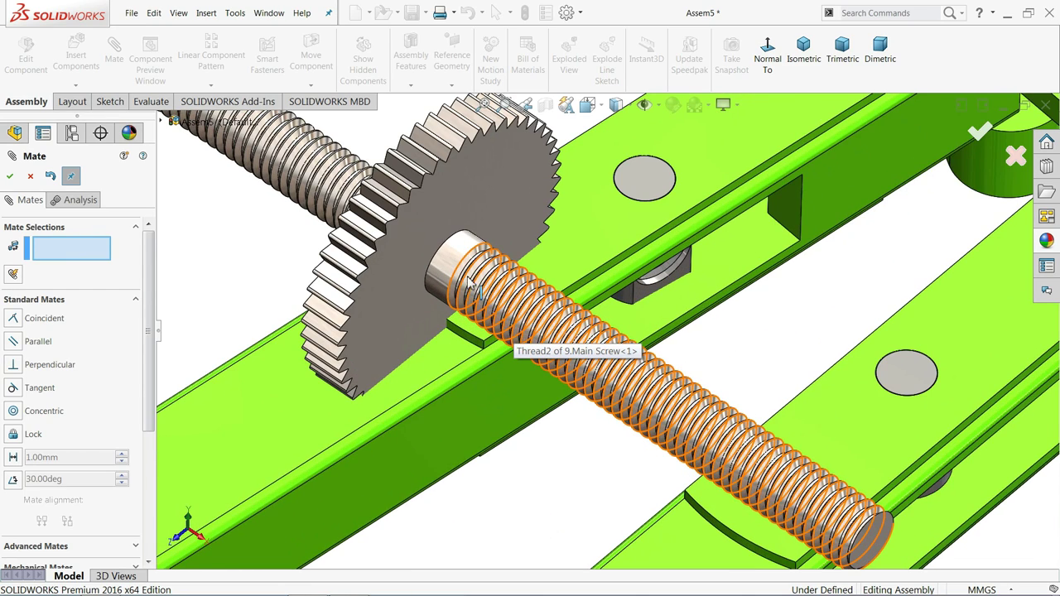
left_click(509, 286)
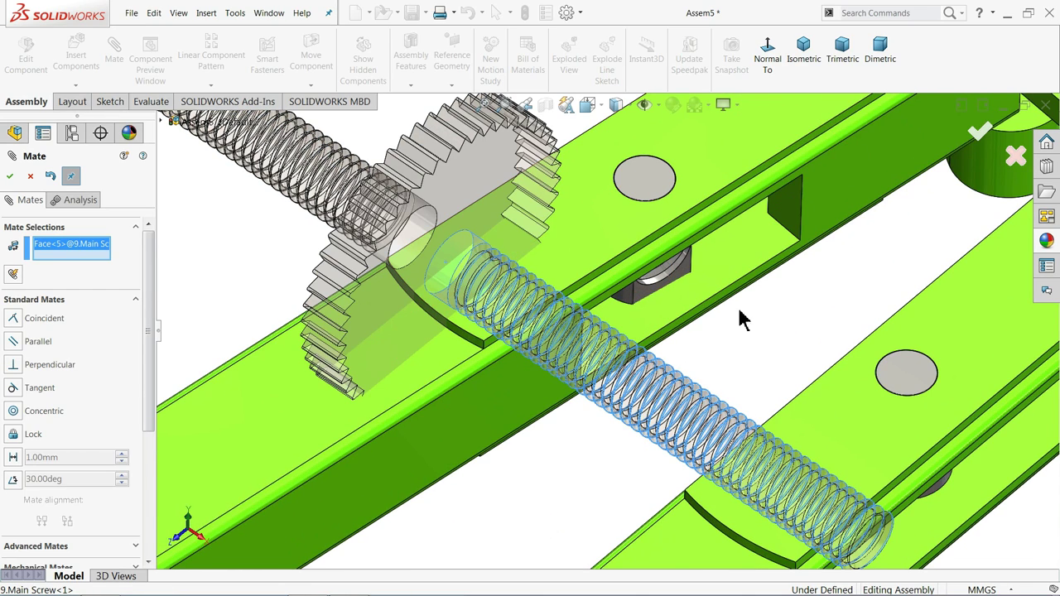
middle_click_drag(707, 344, 681, 287)
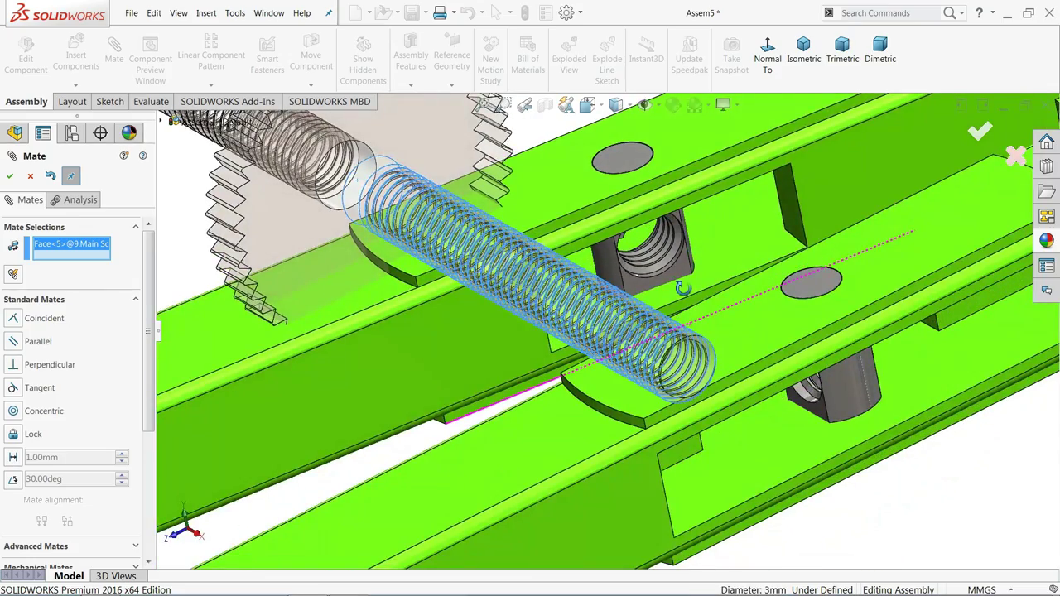
scroll(681, 288, "down", 2)
scroll(679, 286, "down", 2)
scroll(671, 283, "down", 2)
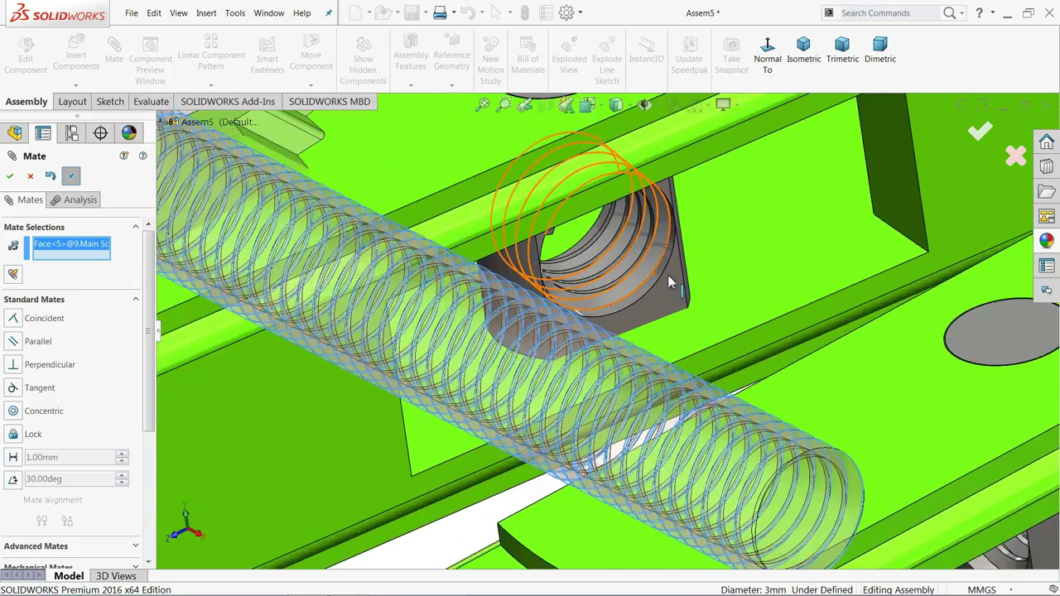
scroll(669, 284, "down", 2)
scroll(650, 290, "down", 2)
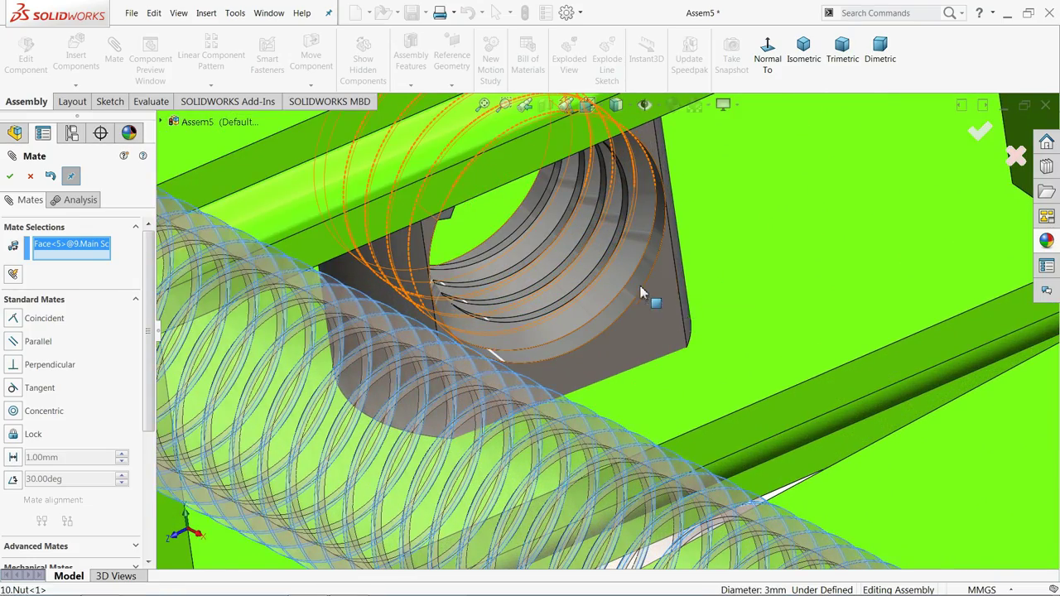
left_click(640, 291)
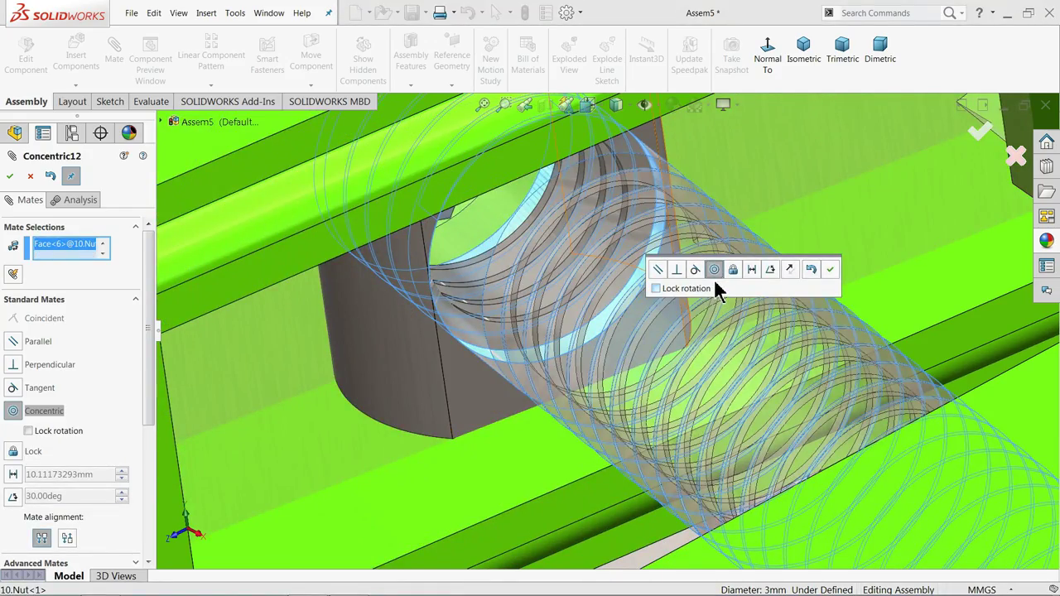
left_click(830, 270)
Step: Mate the Main Screw concentric with the second nut's bore in the other arm
scroll(703, 352, "up", 2)
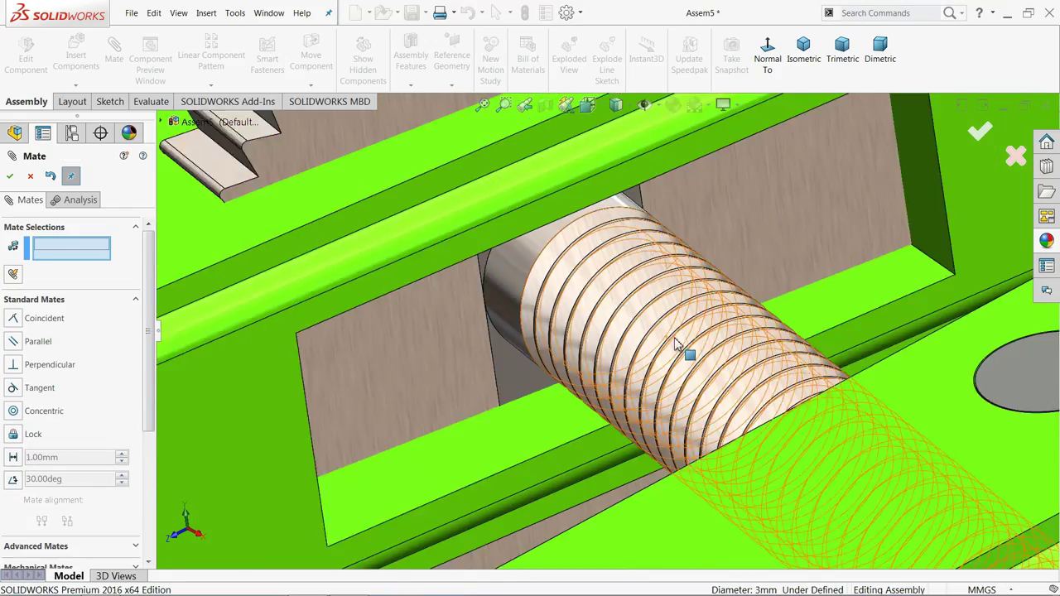
scroll(646, 332, "up", 3)
scroll(596, 331, "up", 2)
scroll(629, 365, "up", 3)
middle_click_drag(651, 393, 698, 426)
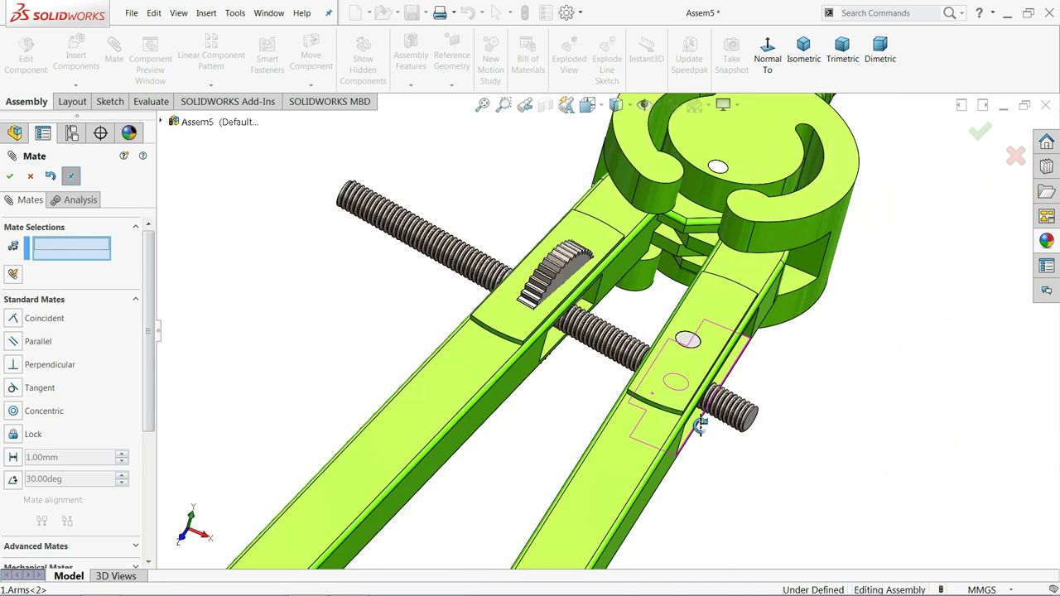
mouse_move(583, 336)
middle_mouse_down()
mouse_move(634, 356)
mouse_move(644, 402)
mouse_move(574, 381)
mouse_move(700, 434)
mouse_move(693, 459)
mouse_move(594, 390)
mouse_move(546, 421)
mouse_move(568, 433)
mouse_move(634, 436)
middle_mouse_up()
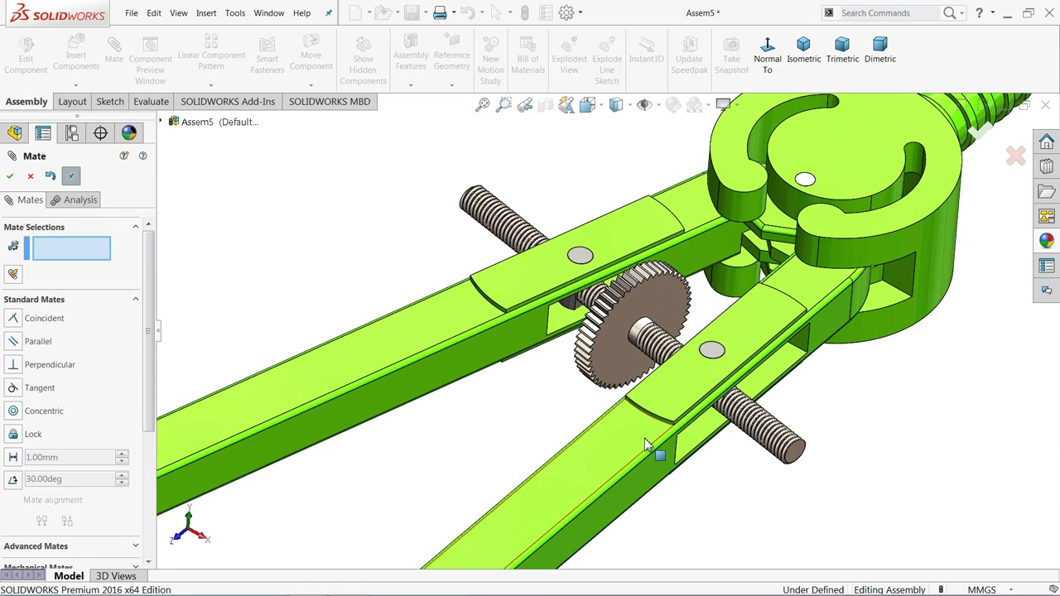
middle_click_drag(805, 398, 855, 402)
scroll(757, 386, "down", 2)
scroll(534, 327, "down", 2)
scroll(534, 327, "down", 3)
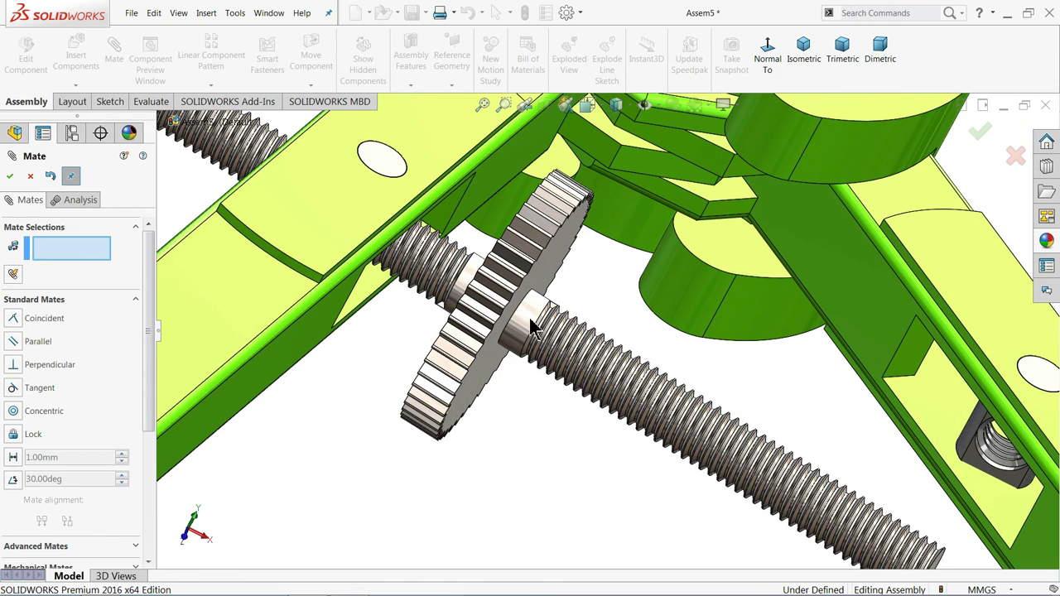
scroll(864, 402, "down", 3)
scroll(950, 475, "down", 3)
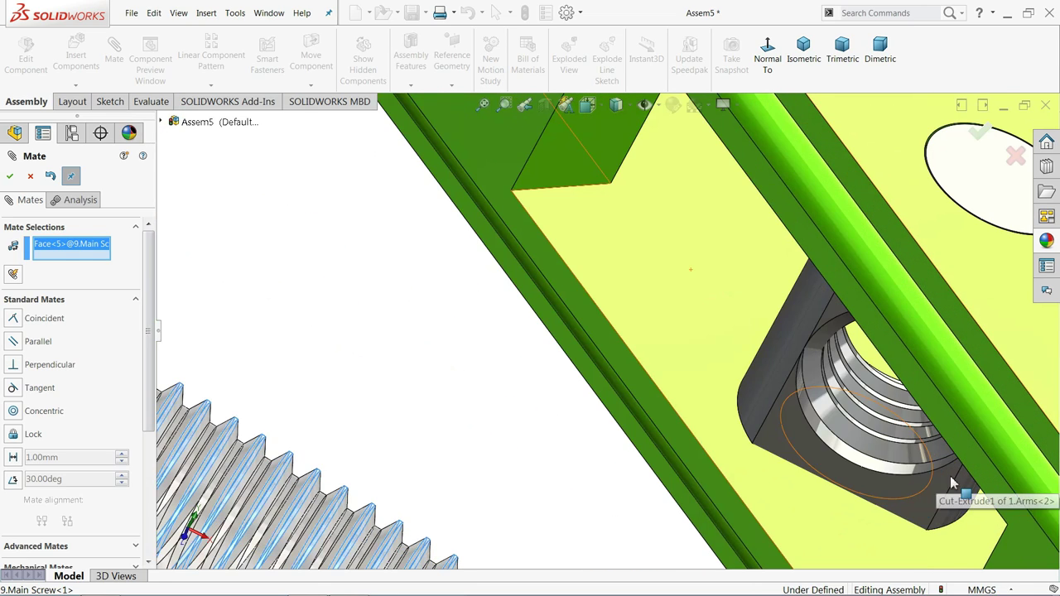
middle_click_drag(824, 430, 791, 436)
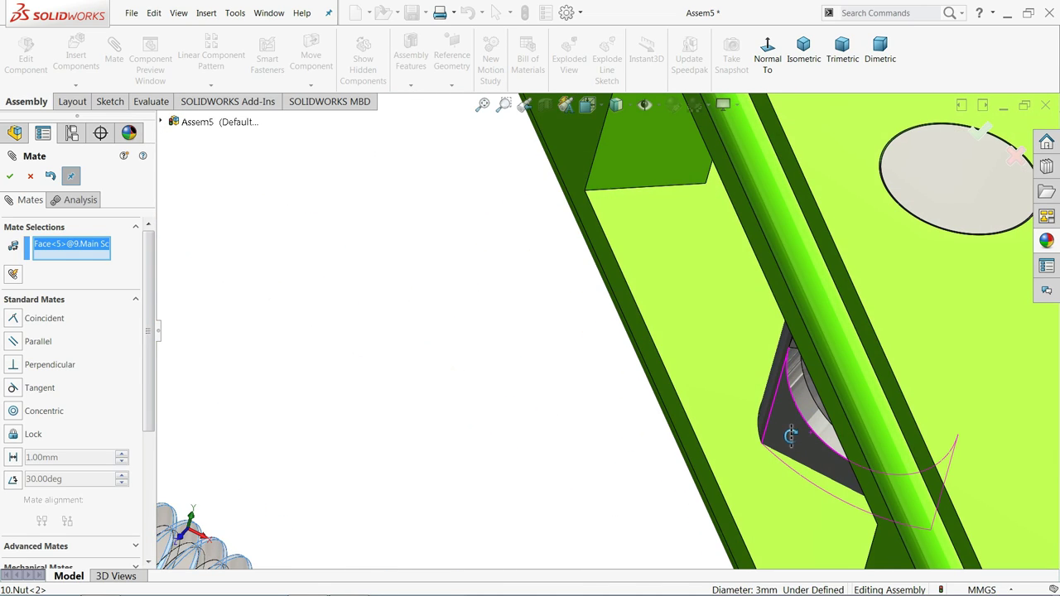
left_click(802, 418)
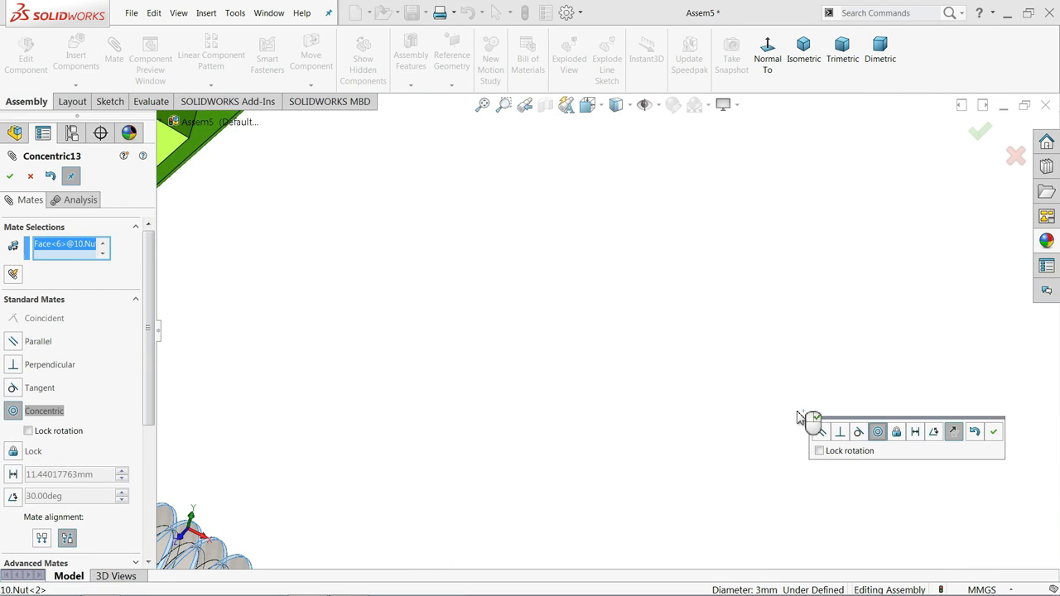
left_click(994, 432)
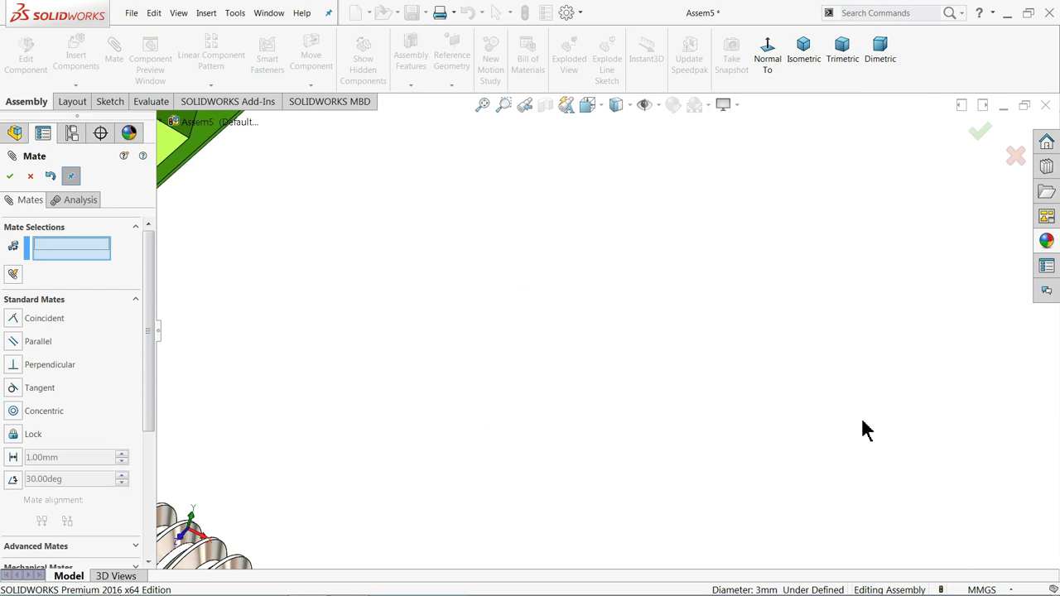
scroll(346, 339, "up", 3)
scroll(390, 335, "up", 3)
scroll(394, 346, "up", 2)
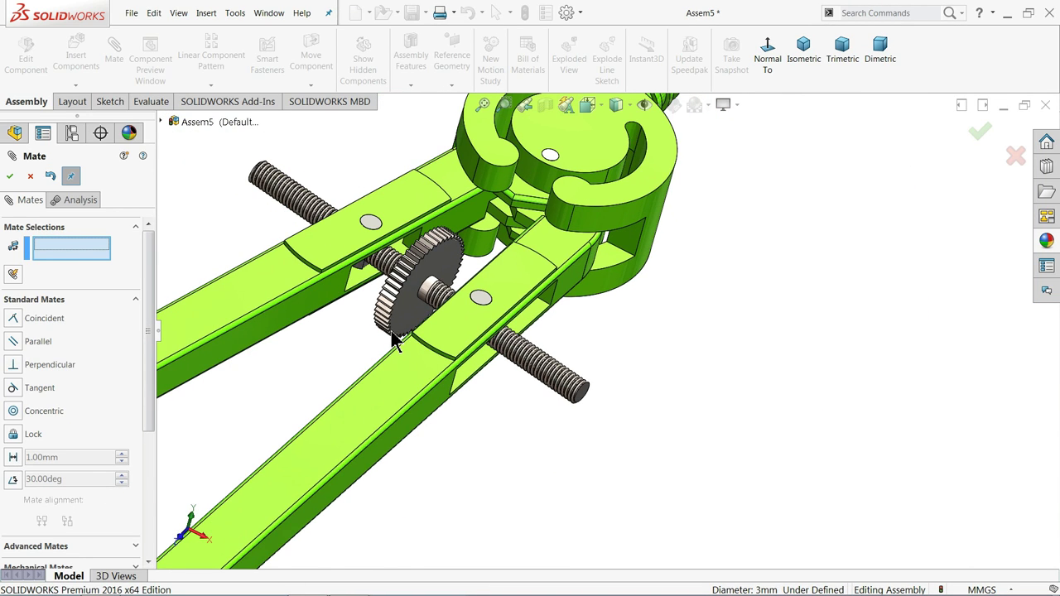
Step: Swing the left and right compass arms to test motion, then cancel the unfinished mate
middle_click_drag(394, 346, 454, 408)
left_click_drag(439, 388, 425, 390)
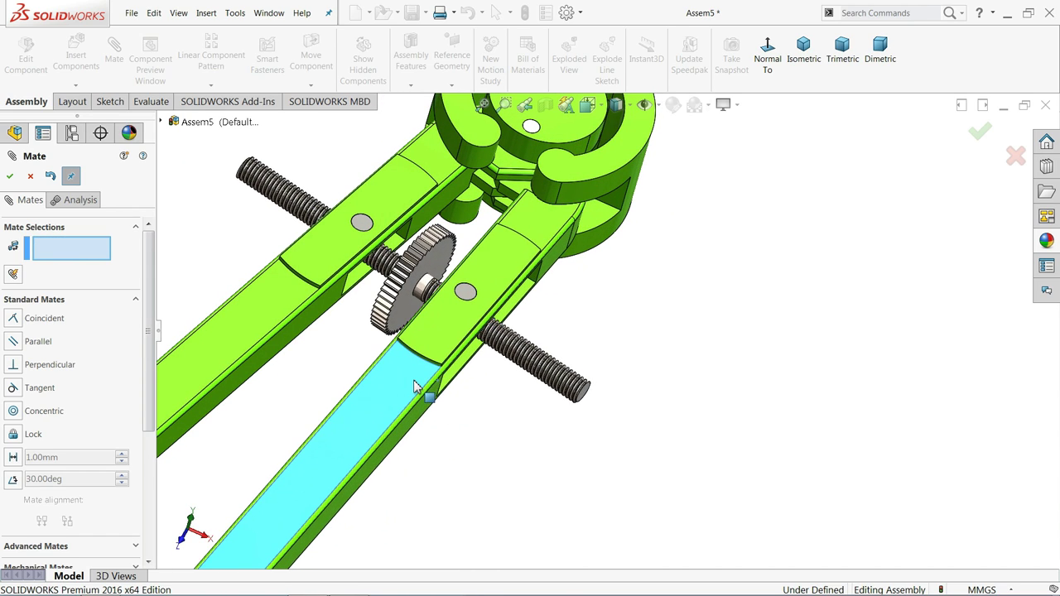
scroll(638, 343, "up", 2)
scroll(638, 344, "up", 2)
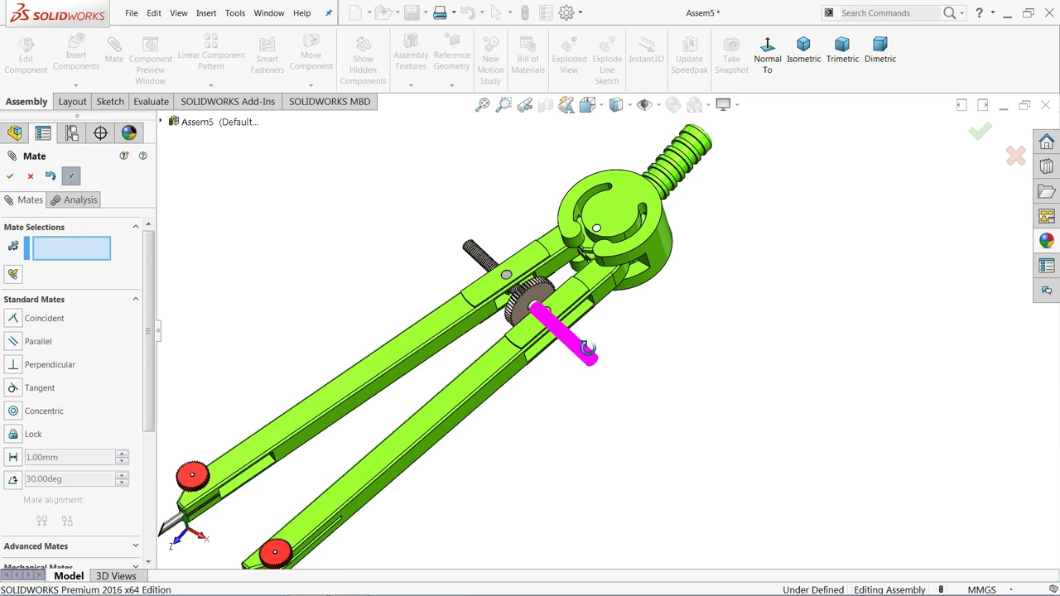
middle_click_drag(651, 320, 552, 230)
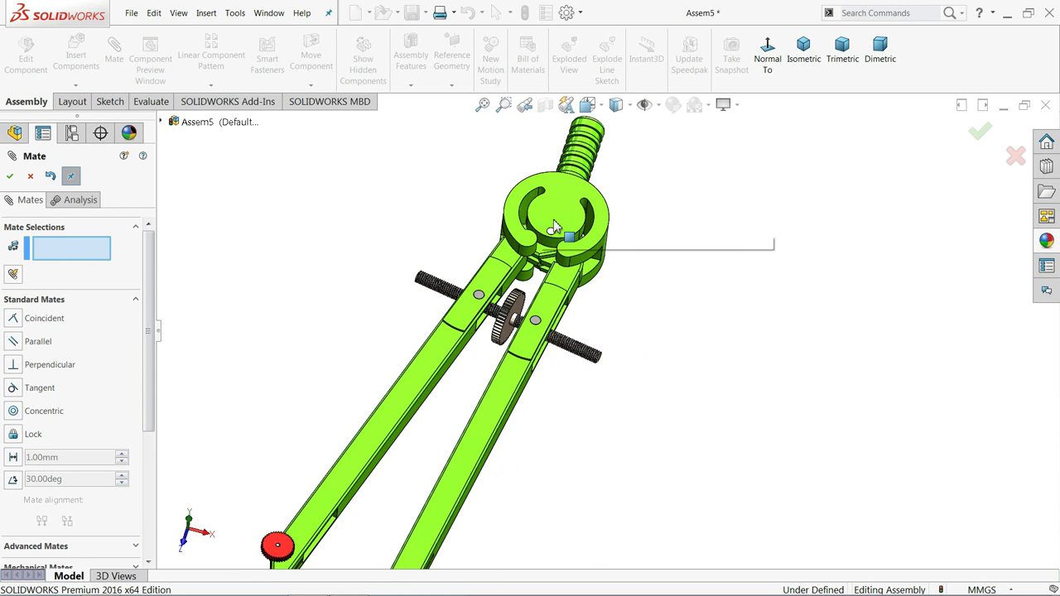
left_click_drag(510, 397, 585, 406)
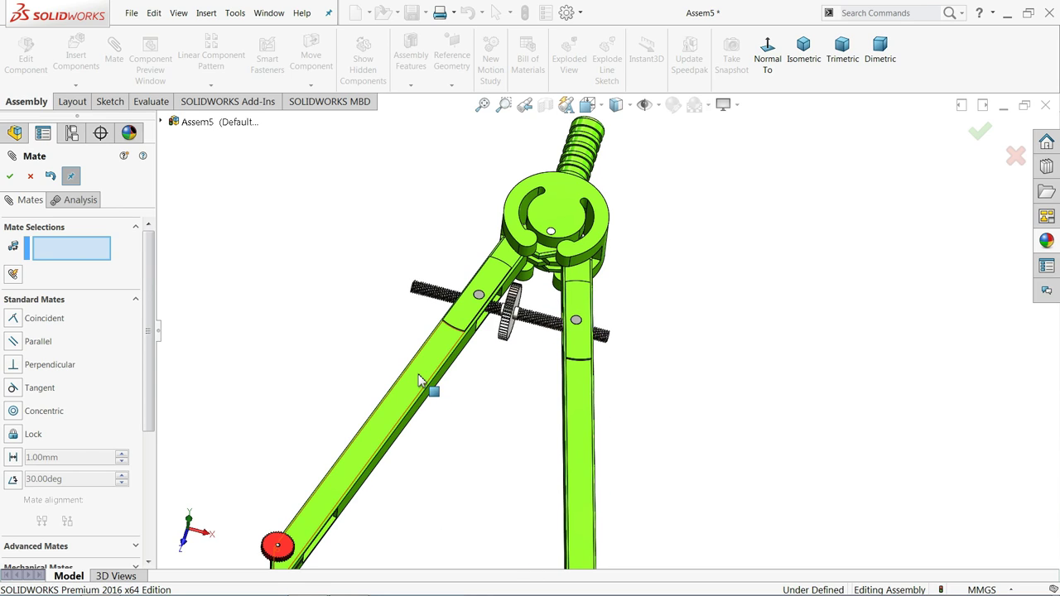
left_click_drag(418, 381, 434, 383)
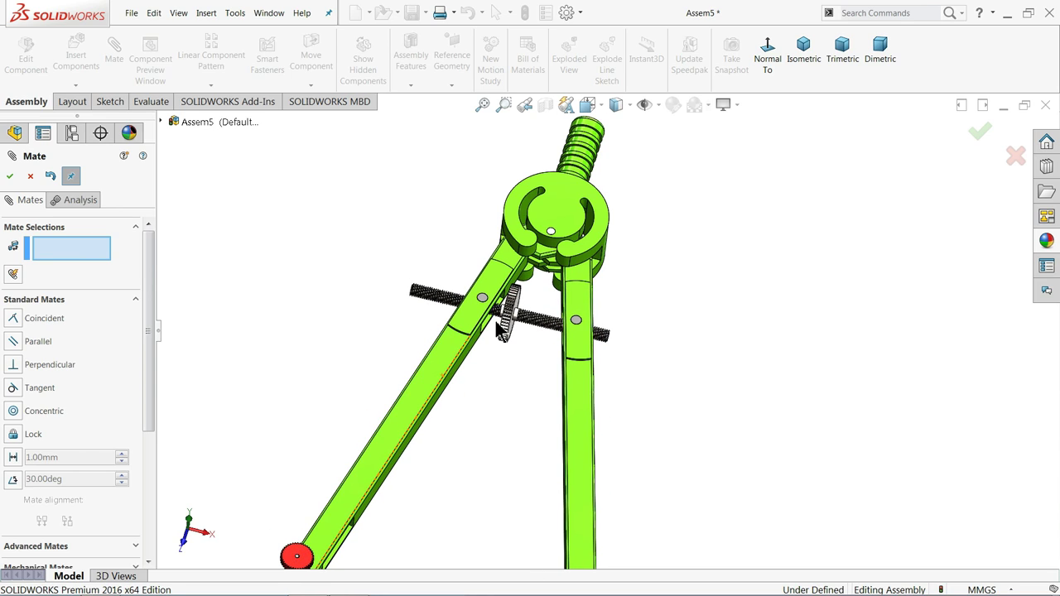
middle_click_drag(381, 305, 435, 371)
scroll(382, 297, "down", 2)
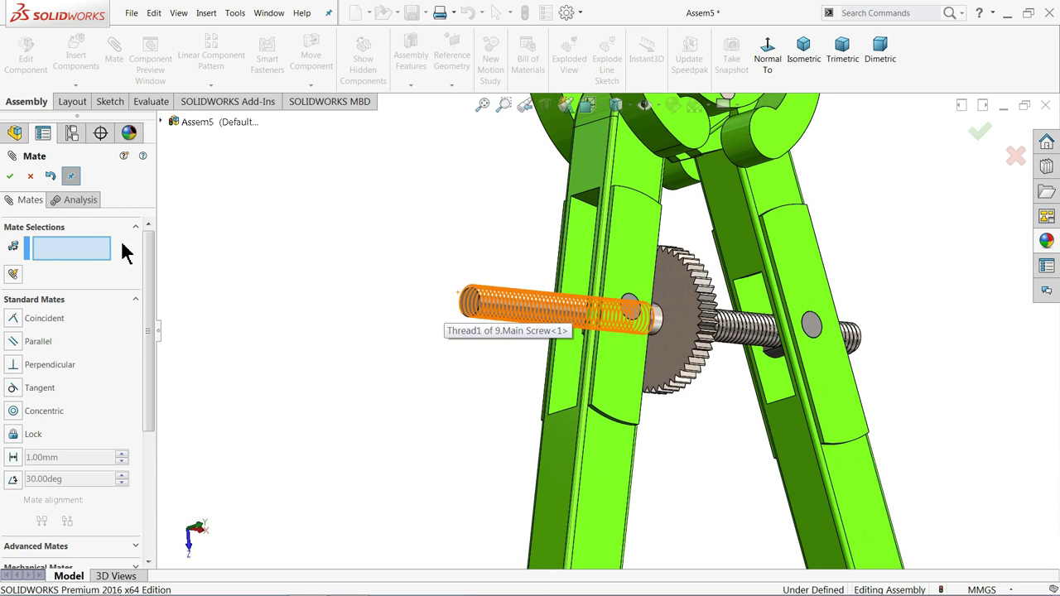
left_click(31, 177)
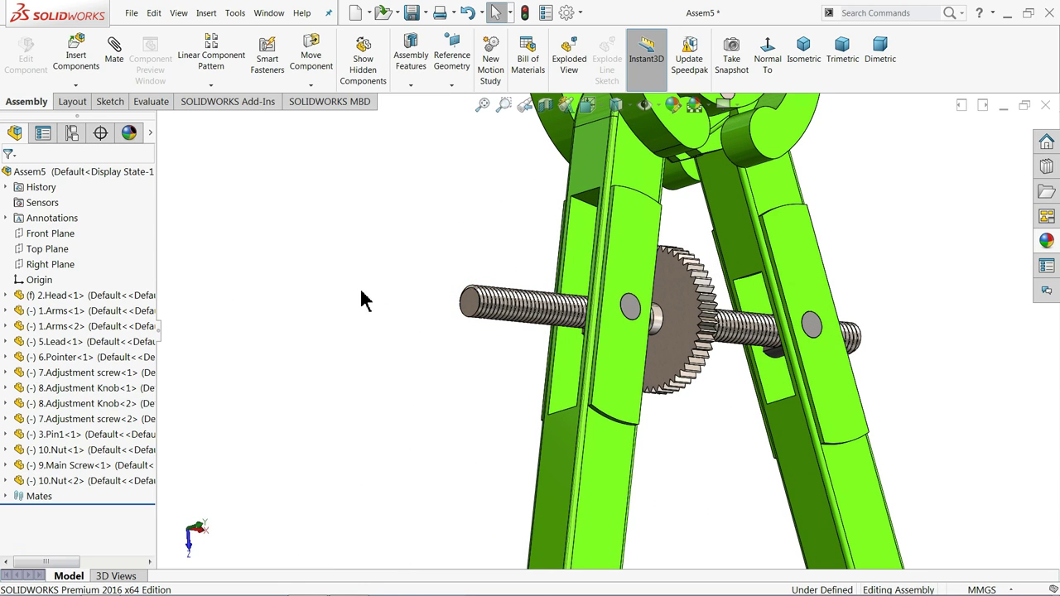
Step: Add a 10 mm Distance mate between the Main Screw end face and the nut face
middle_click_drag(360, 290, 396, 301)
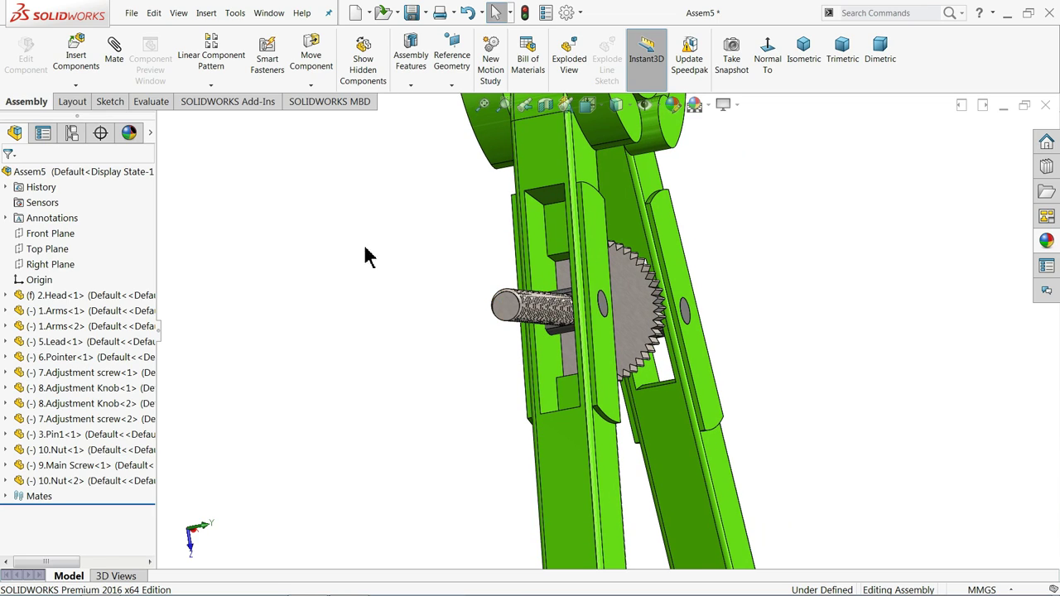
left_click(116, 60)
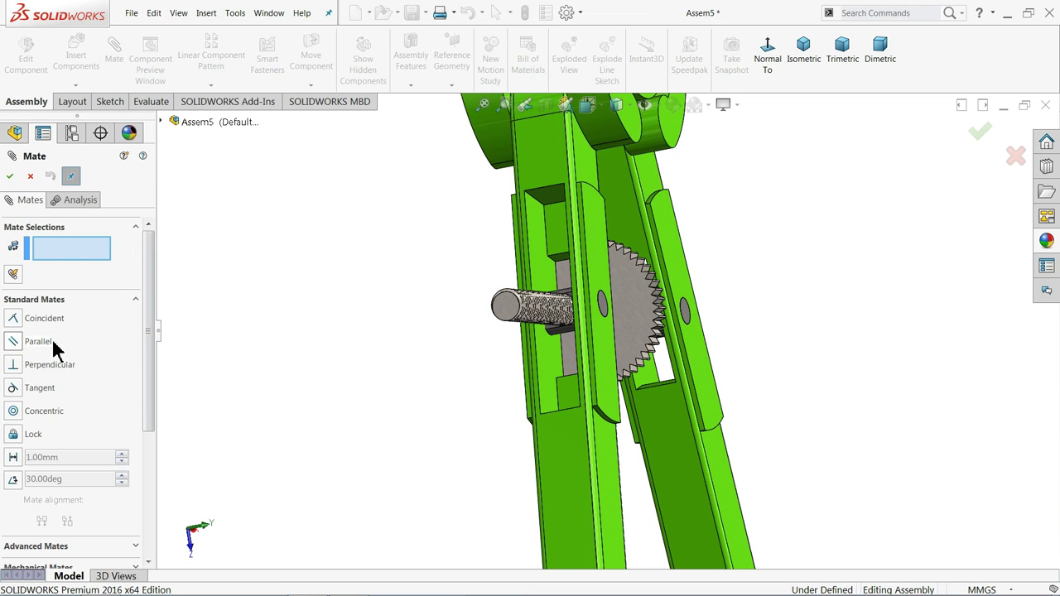
scroll(577, 337, "down", 2)
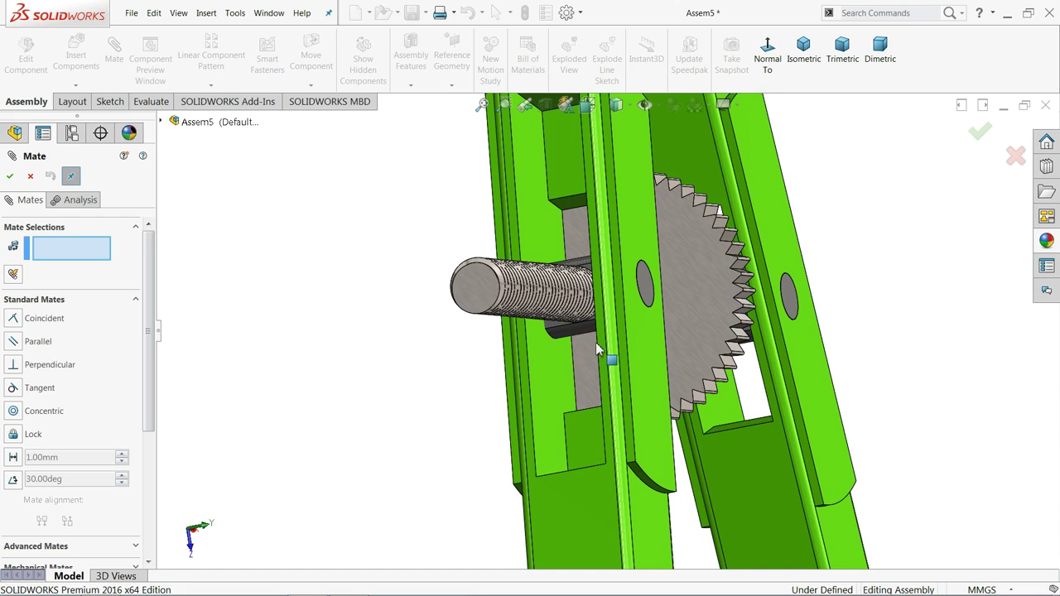
scroll(578, 338, "down", 2)
scroll(577, 337, "down", 1)
scroll(577, 337, "down", 1)
left_click(514, 305)
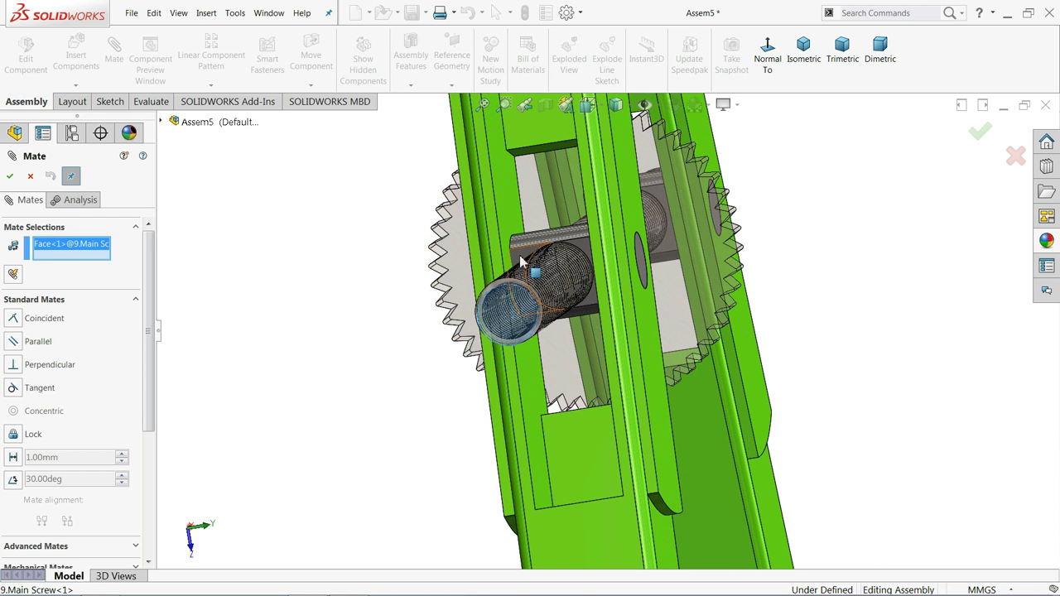
left_click(520, 262)
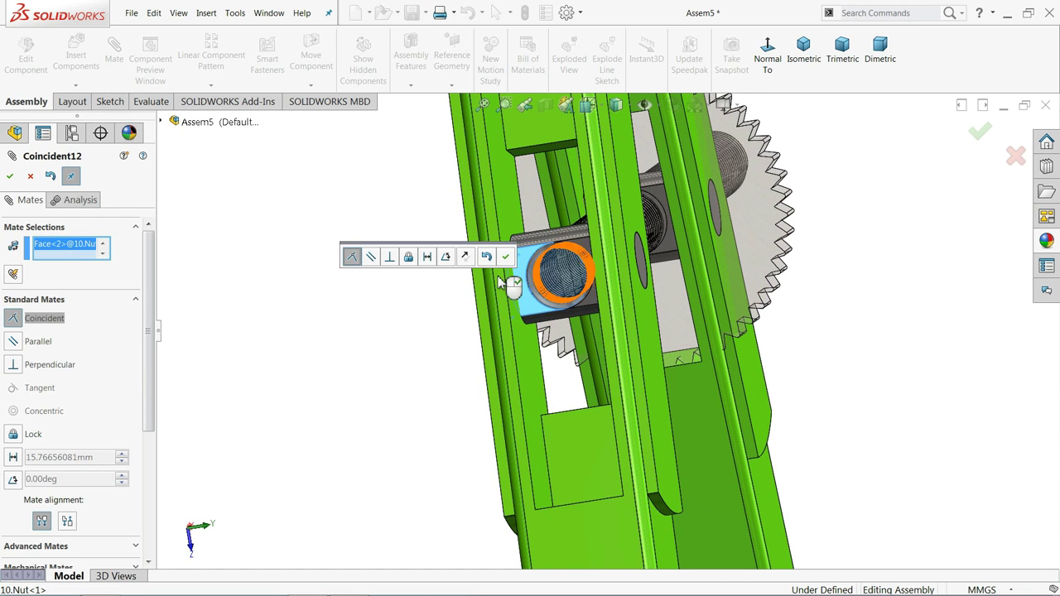
left_click(427, 258)
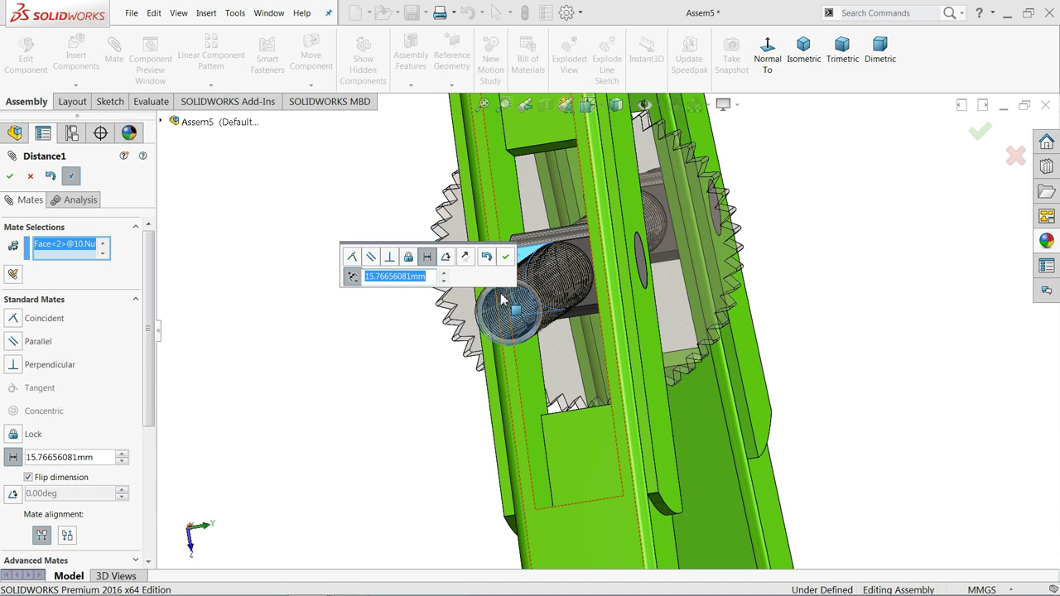
type("10")
key("Return")
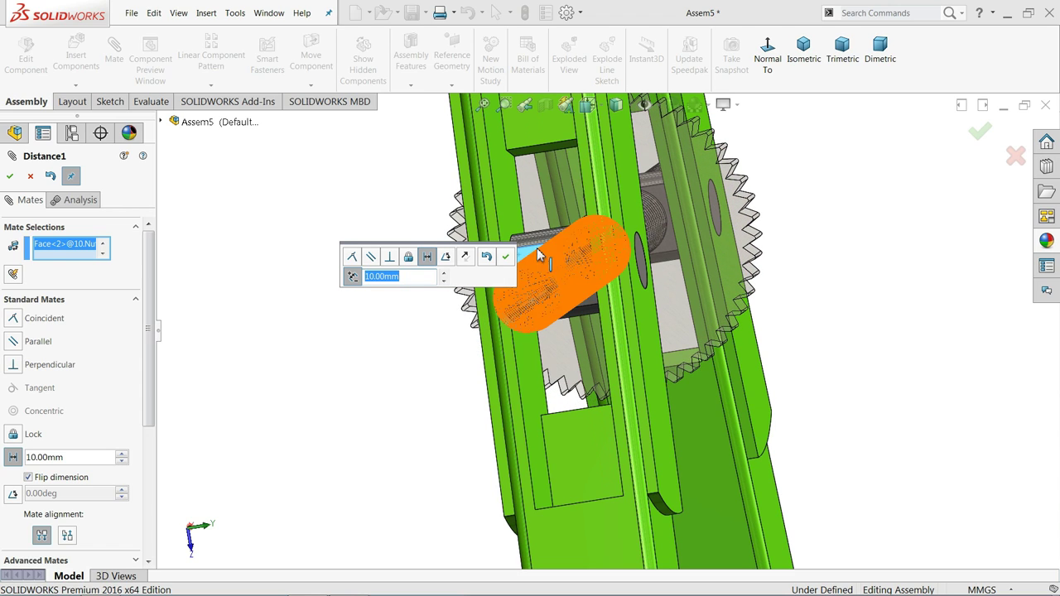
left_click(506, 257)
Step: Edit the Distance1 mate to 11.00 mm
mouse_move(438, 265)
middle_mouse_down()
mouse_move(483, 315)
mouse_move(402, 285)
mouse_move(395, 293)
middle_mouse_up()
scroll(451, 292, "up", 3)
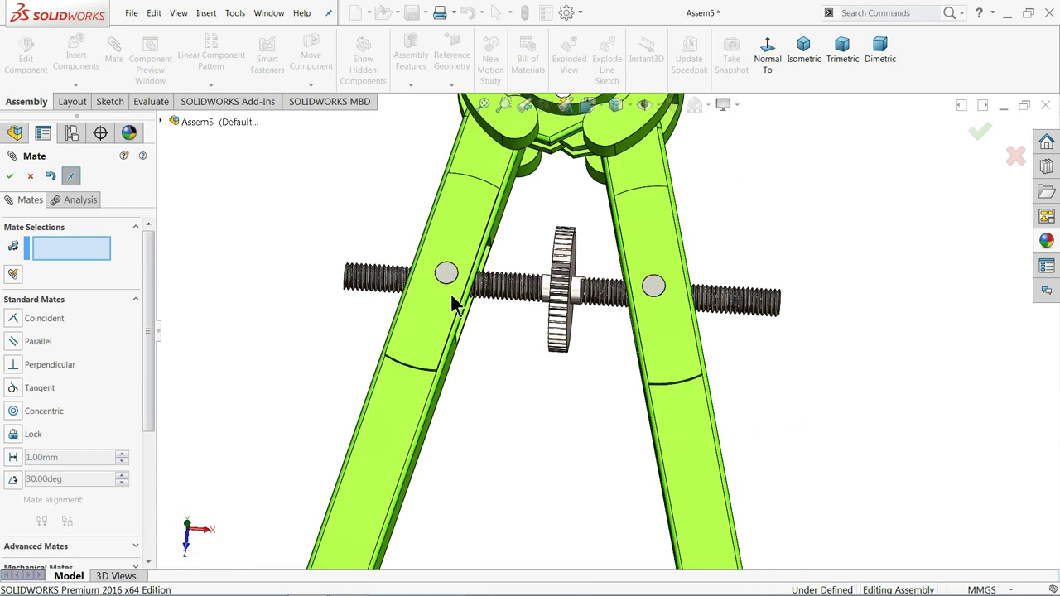
scroll(477, 313, "up", 2)
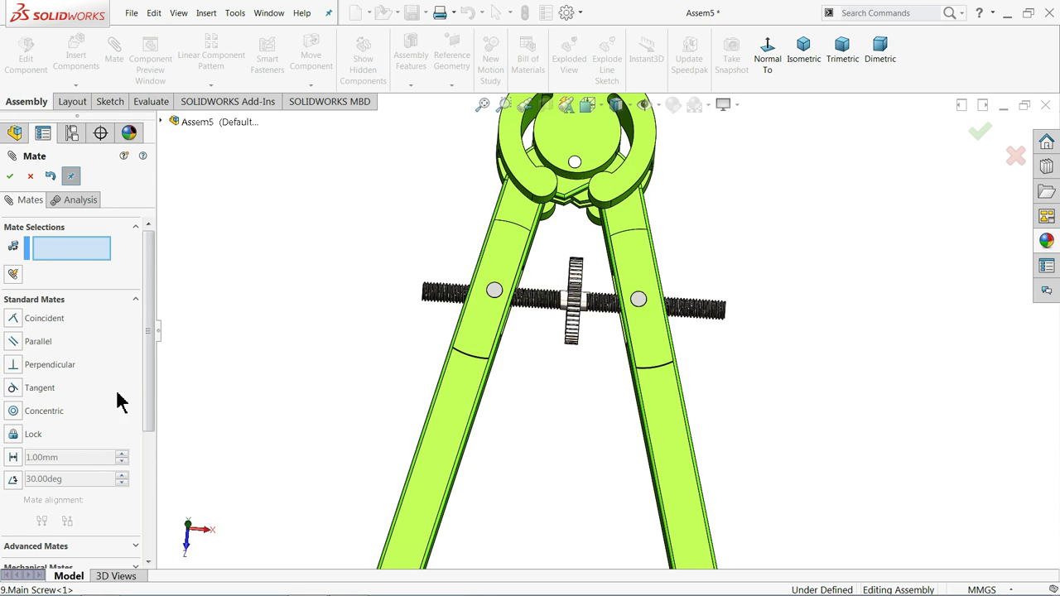
left_click_drag(142, 411, 153, 479)
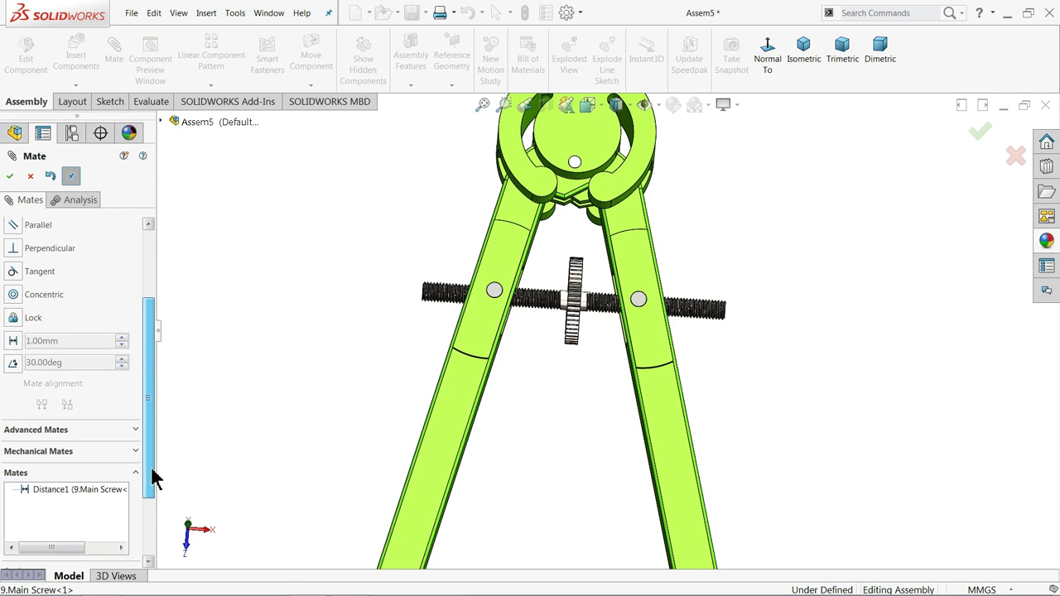
left_click(88, 490)
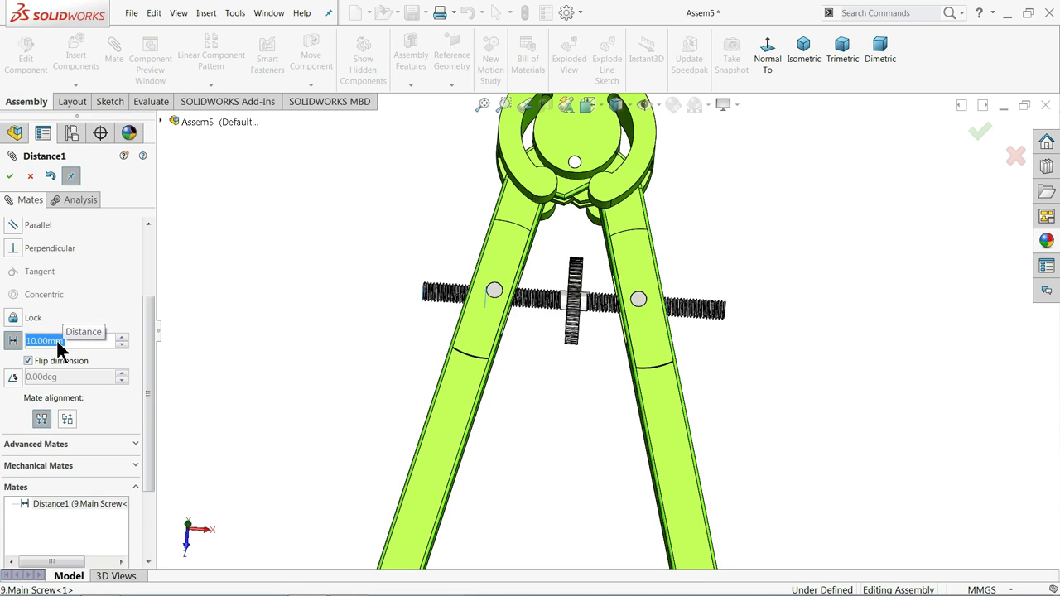
type("12")
key("Return")
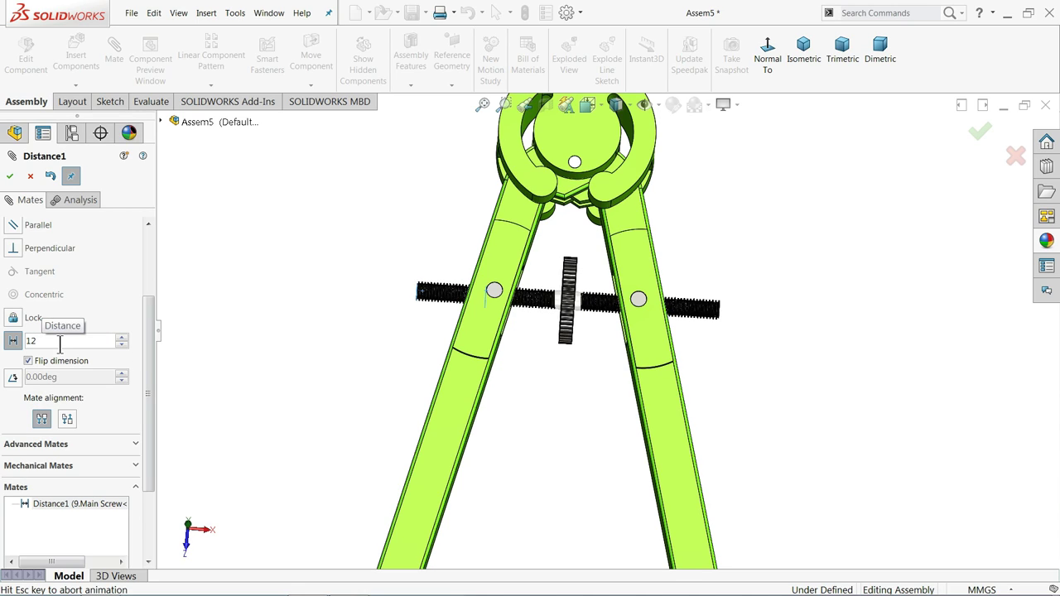
type("11")
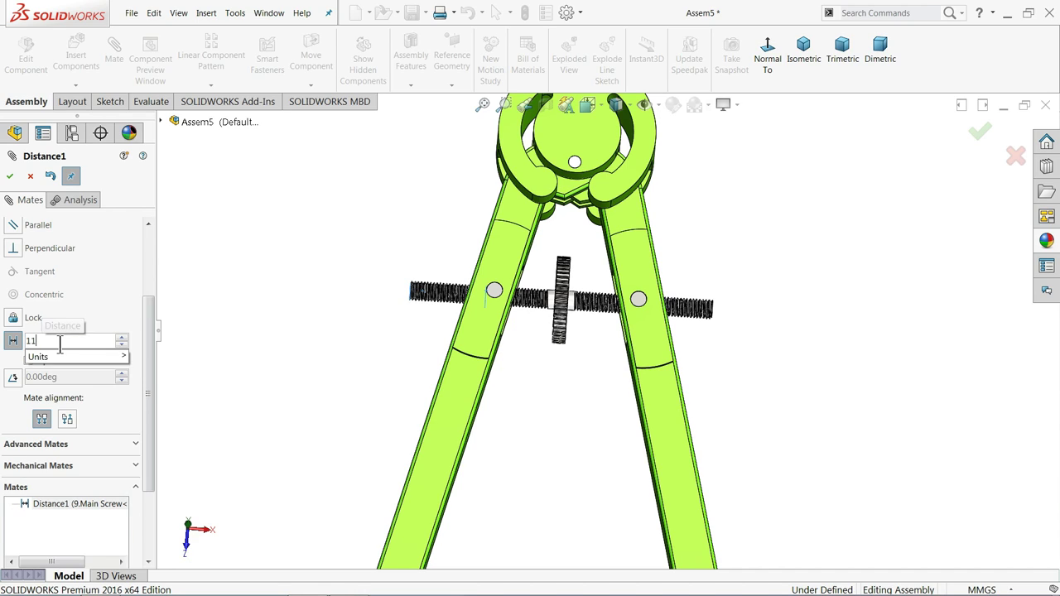
key("Return")
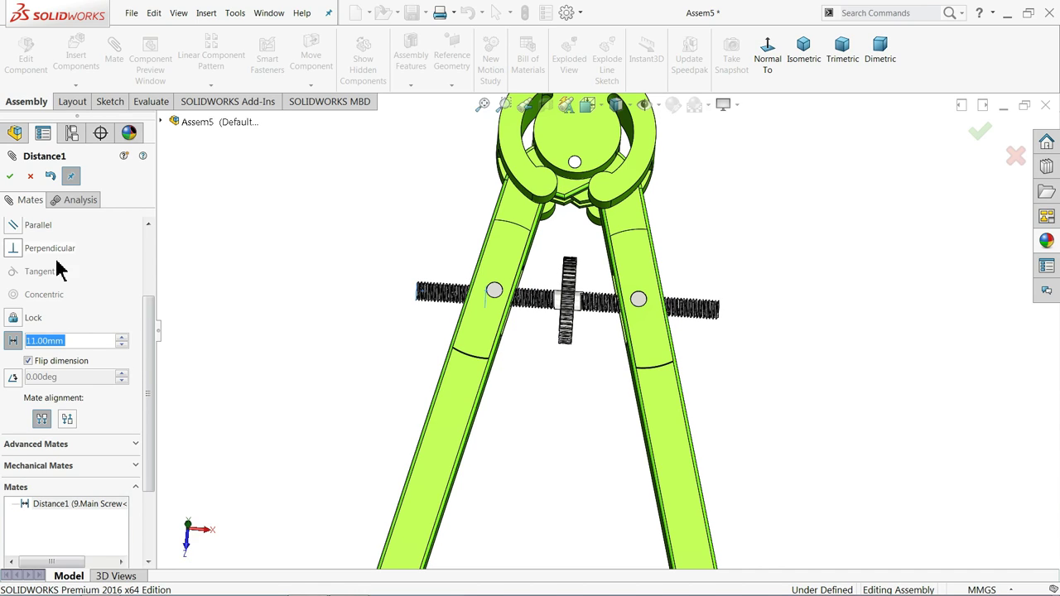
left_click(9, 176)
Step: Swing the right arm to check its travel with the distance mate
mouse_move(346, 286)
middle_mouse_down()
mouse_move(357, 283)
mouse_move(299, 213)
mouse_move(326, 237)
mouse_move(331, 260)
middle_mouse_up()
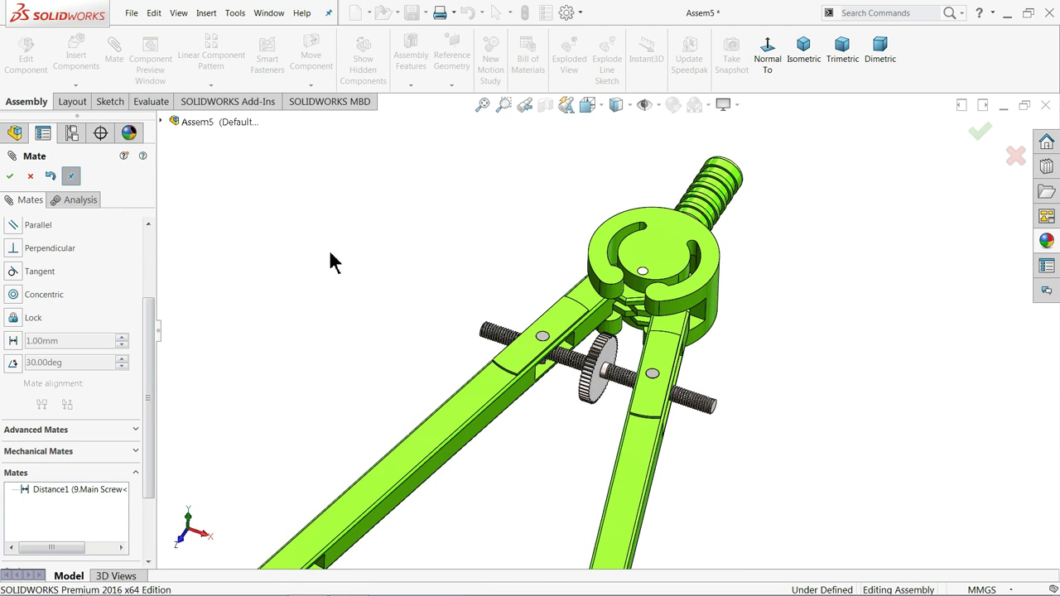
scroll(462, 344, "up", 3)
scroll(636, 398, "down", 5)
left_click_drag(574, 357, 564, 374)
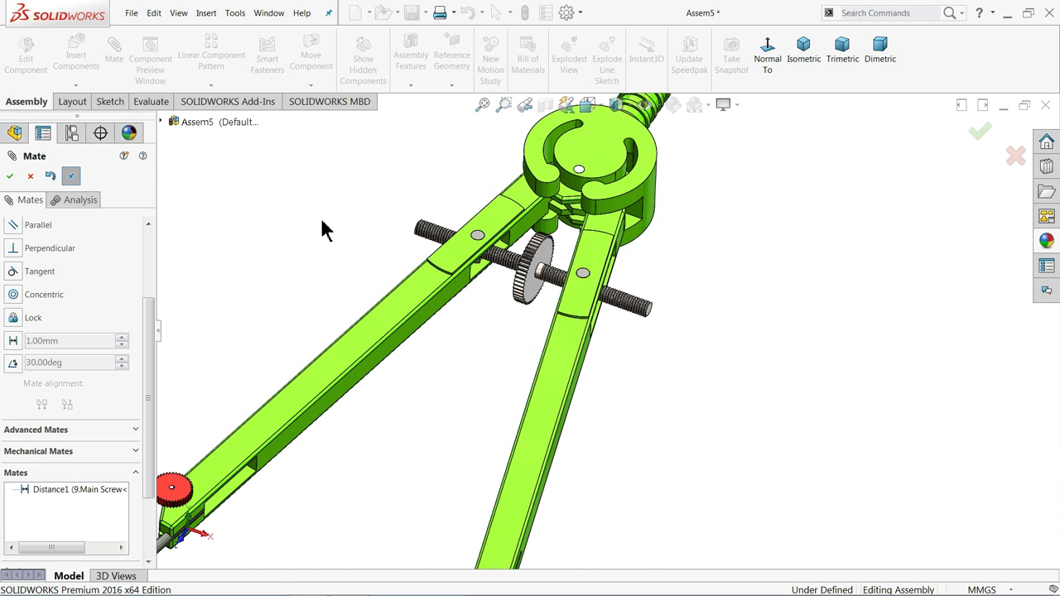
Step: Fix the left arm 1.Arms<1> in place and swing the right arm about the hinge
left_click(30, 176)
right_click(382, 319)
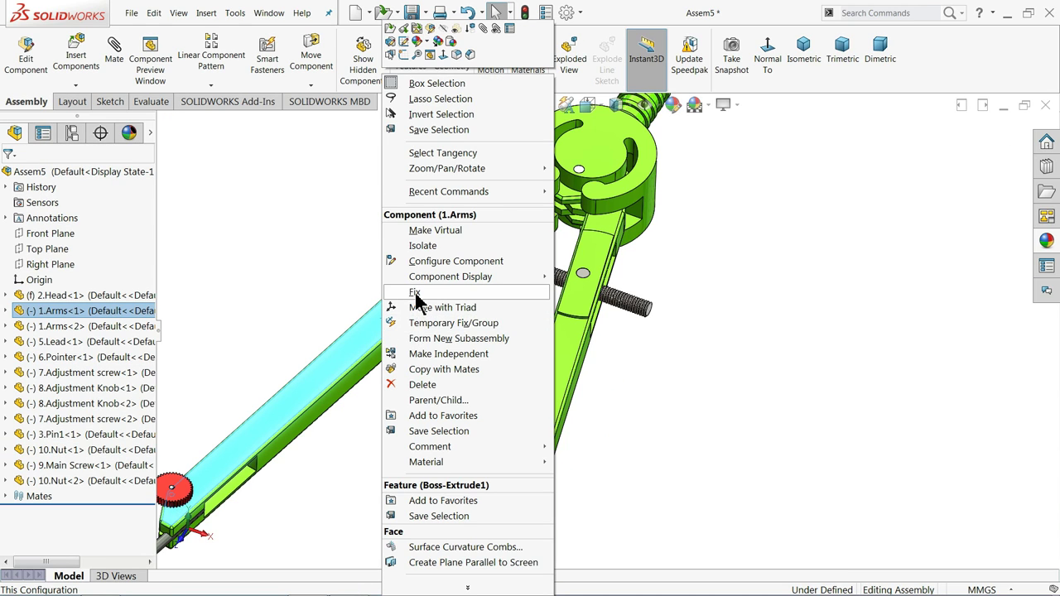
left_click(416, 298)
mouse_move(568, 351)
left_mouse_down()
mouse_move(602, 360)
mouse_move(808, 346)
left_mouse_up()
key("Escape")
scroll(697, 234, "down", 3)
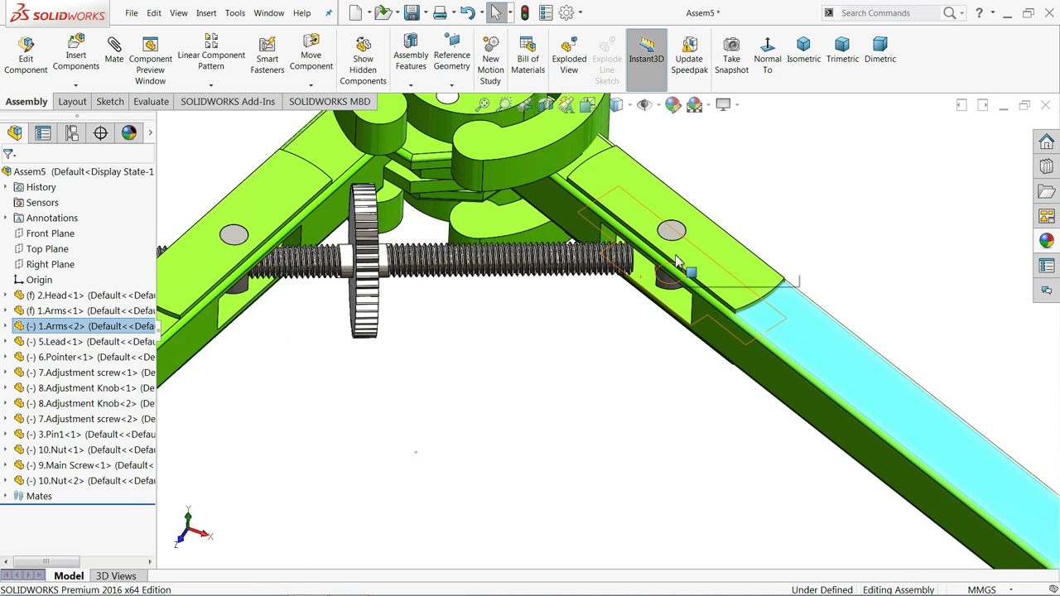
scroll(697, 234, "down", 3)
Step: Start a new mate, clear the preselected face, and choose the Screw mechanical mate type
left_click(115, 71)
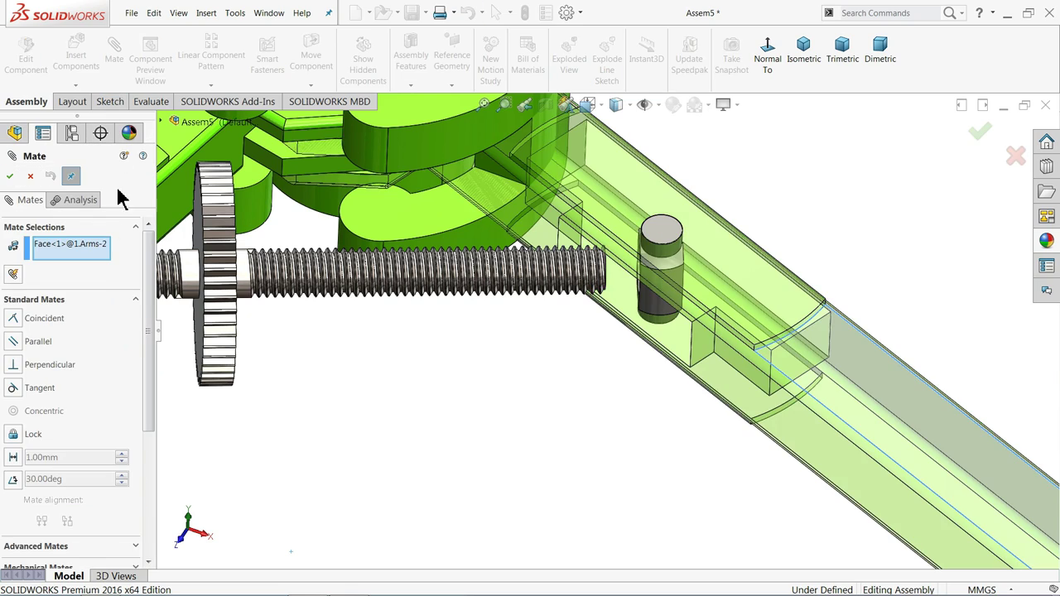
right_click(89, 252)
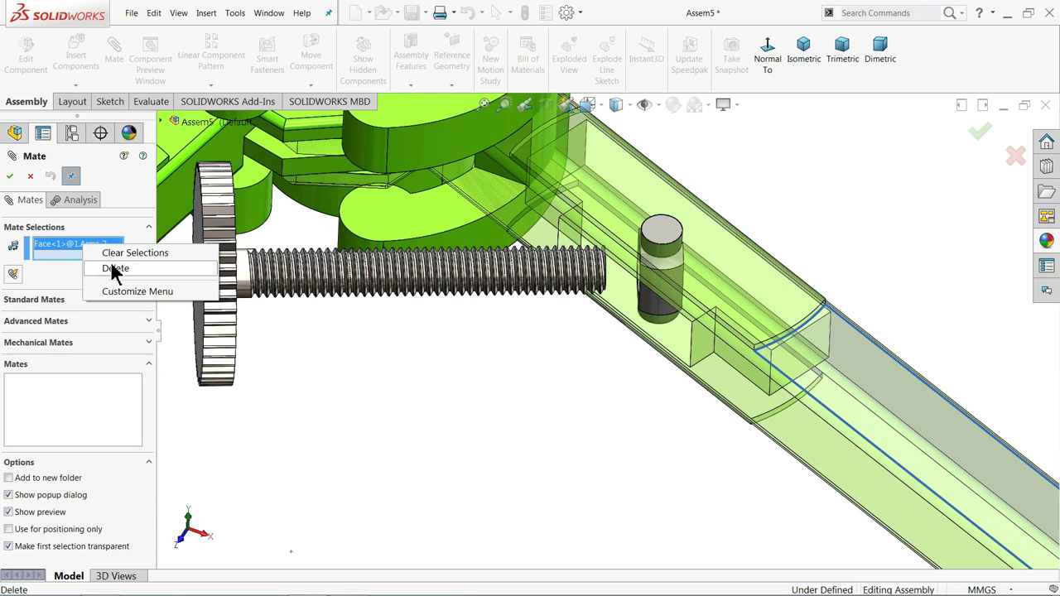
left_click(125, 251)
left_click(116, 344)
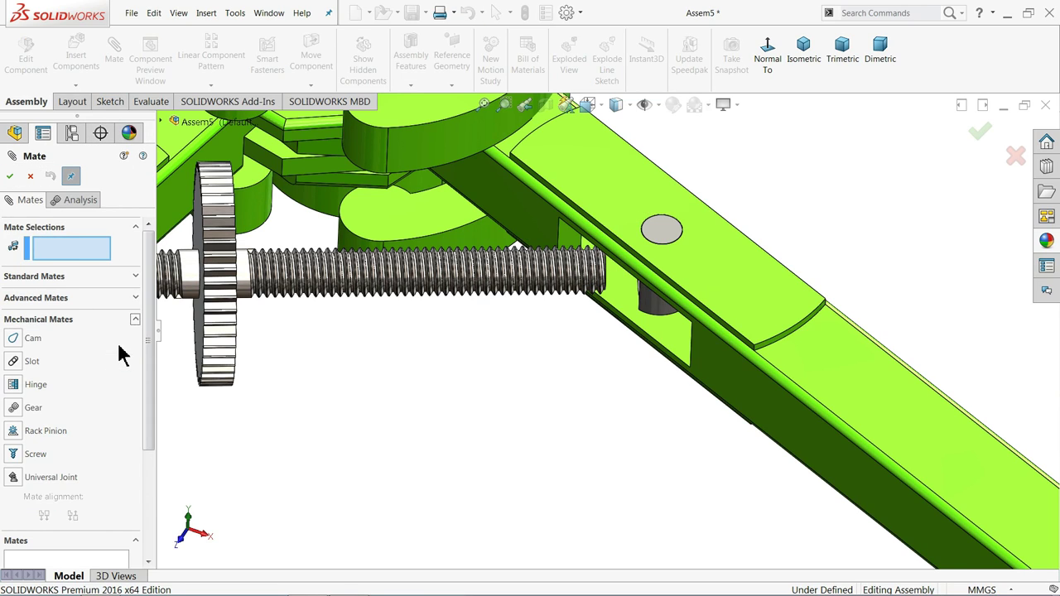
left_click(13, 456)
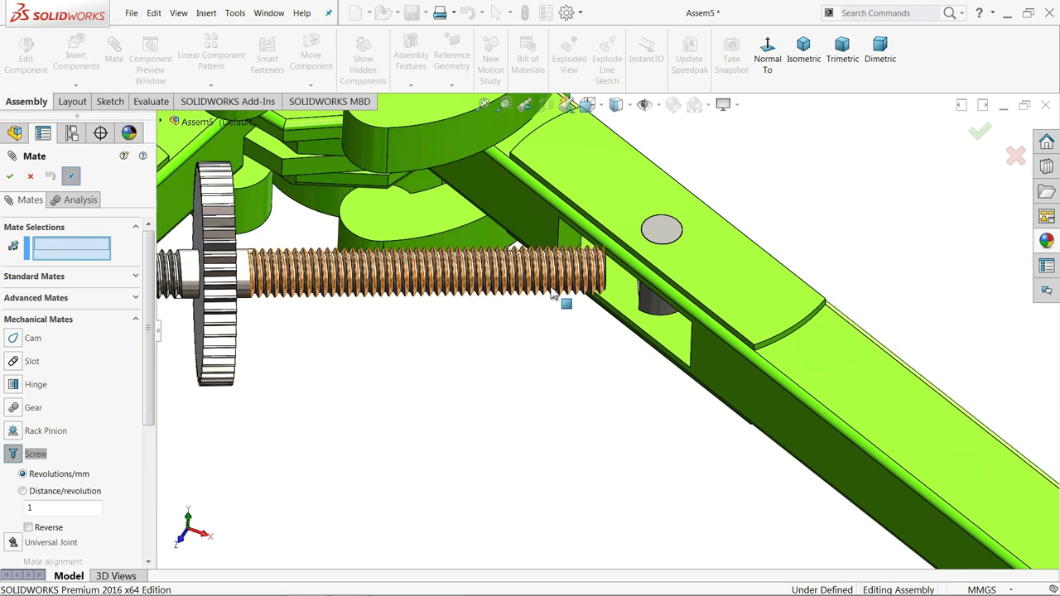
scroll(579, 290, "down", 3)
scroll(679, 285, "down", 2)
scroll(662, 277, "down", 3)
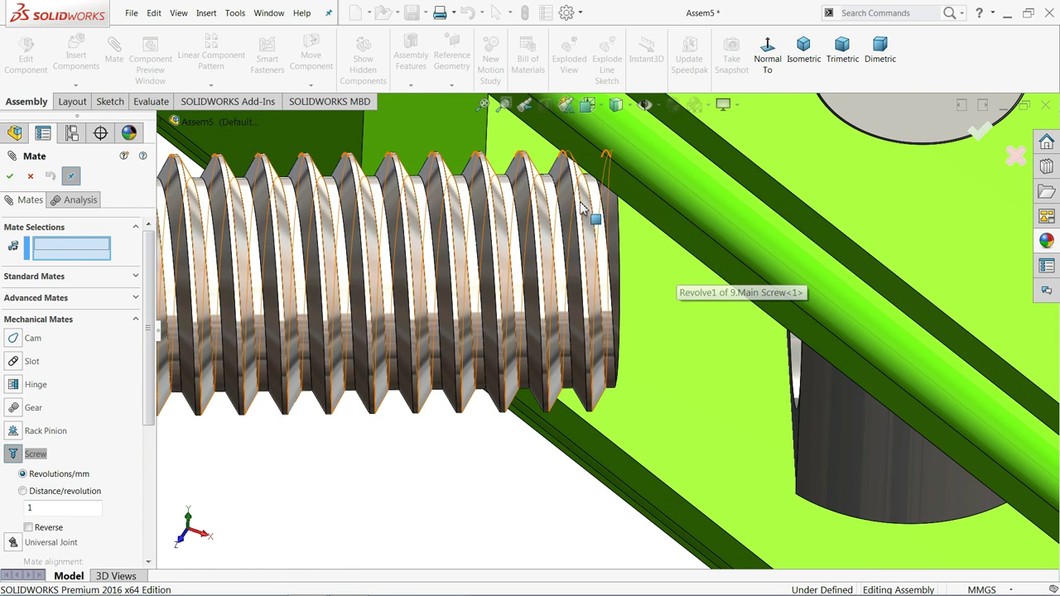
scroll(542, 206, "down", 2)
scroll(539, 203, "down", 2)
Step: Link the main screw's threaded face to the second nut's inner face and apply the reversed Screw1 mate
left_click(539, 178)
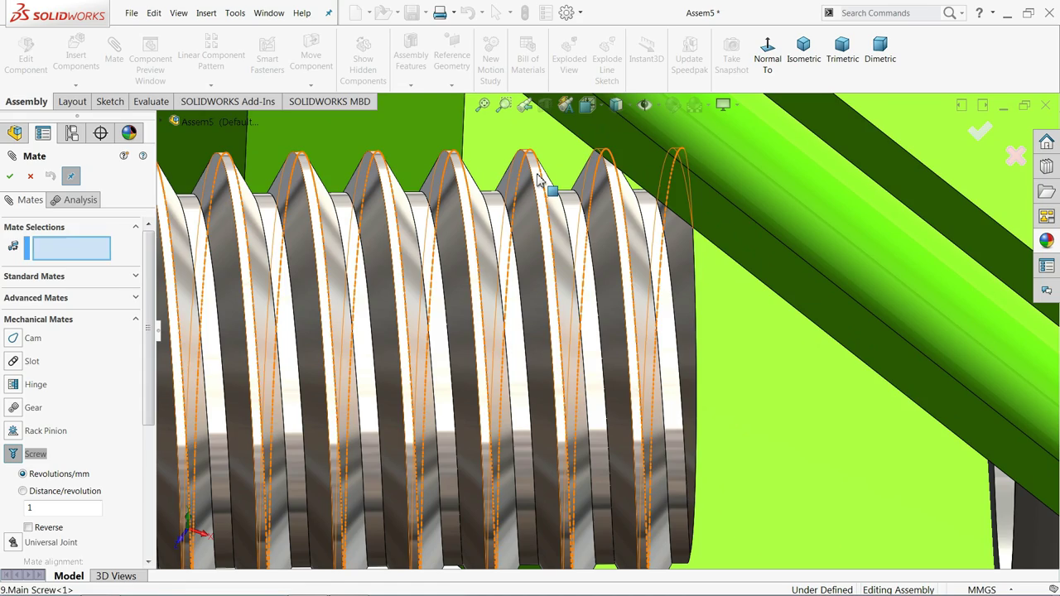
scroll(745, 389, "up", 3)
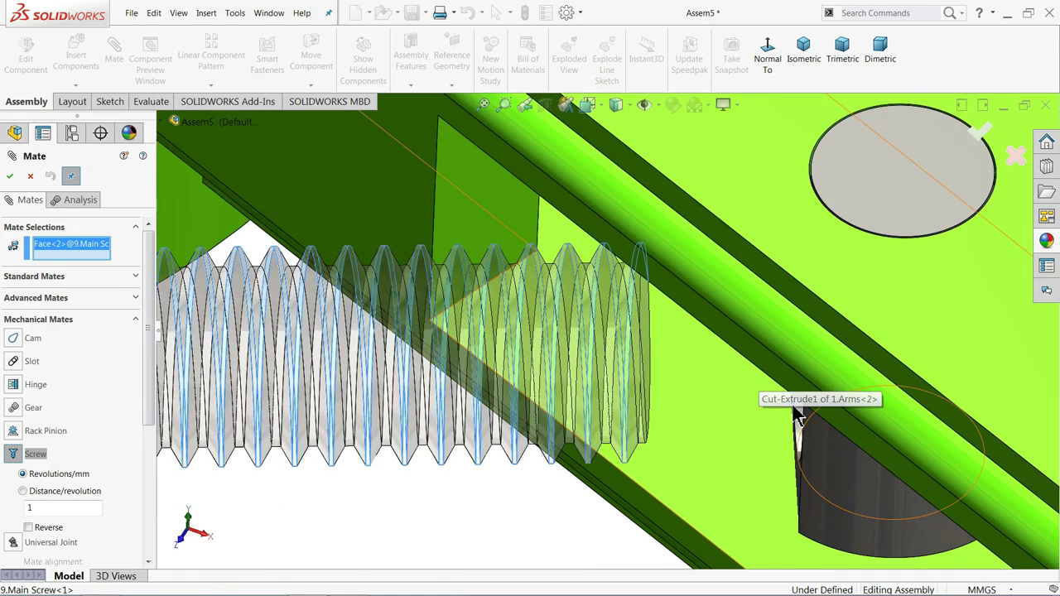
scroll(737, 424, "up", 1)
scroll(789, 430, "down", 1)
scroll(770, 435, "down", 1)
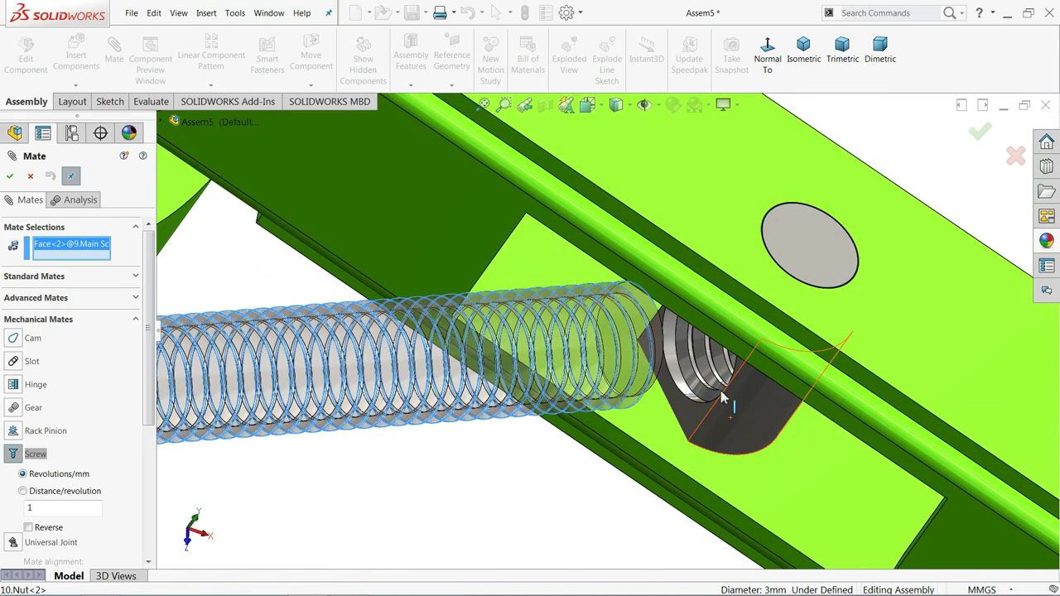
scroll(728, 393, "down", 1)
scroll(691, 389, "down", 2)
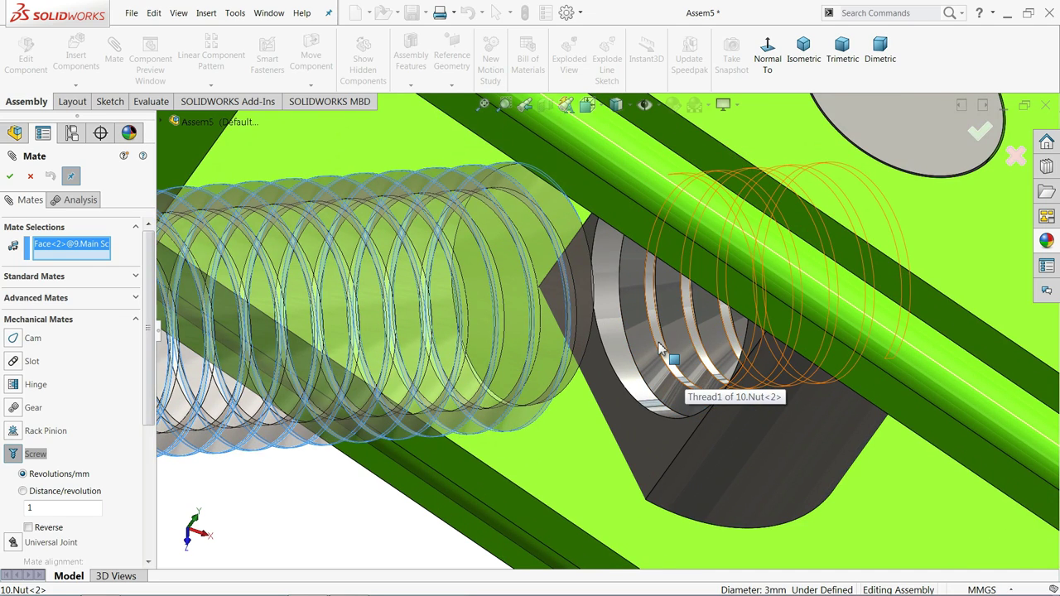
left_click(660, 348)
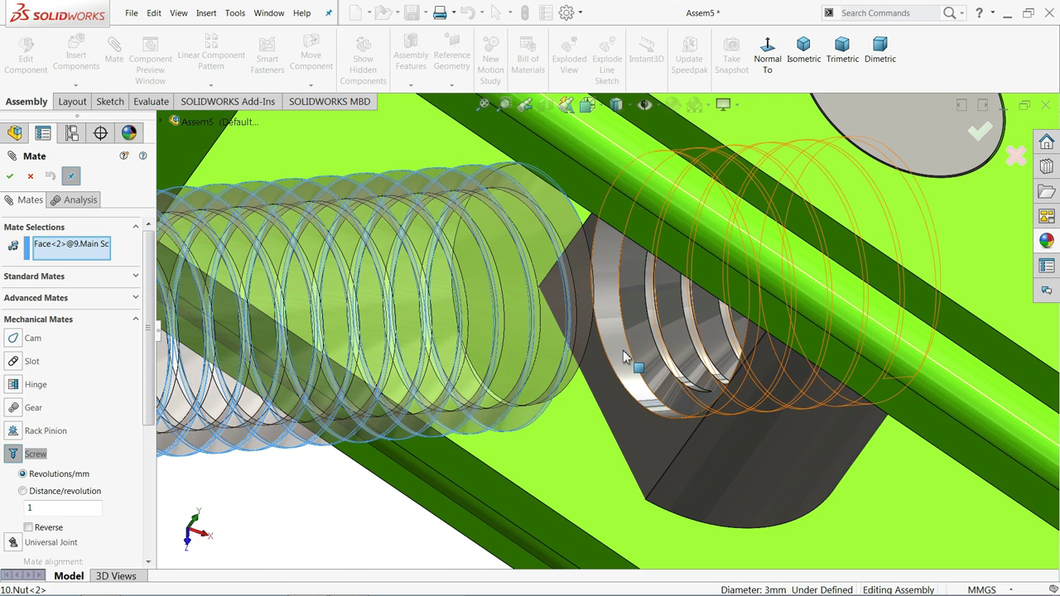
left_click(623, 350)
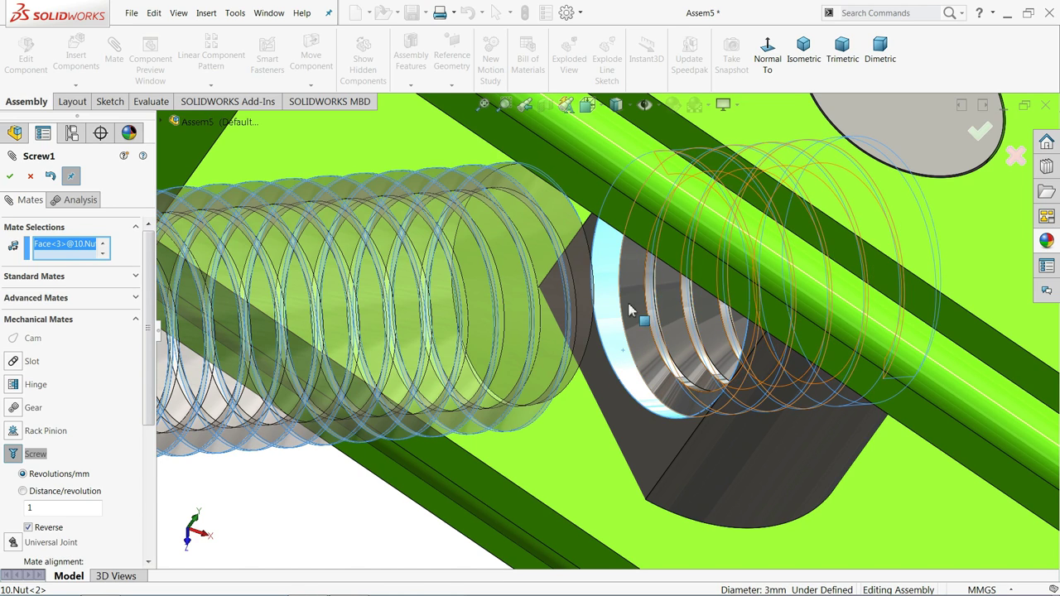
scroll(629, 356, "up", 2)
scroll(630, 356, "up", 1)
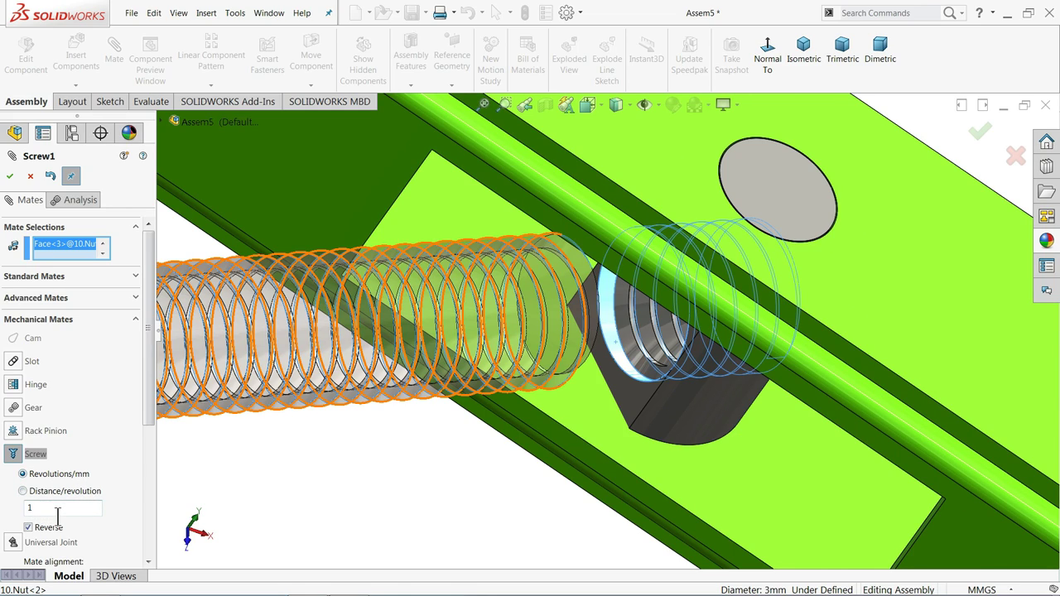
left_click(10, 176)
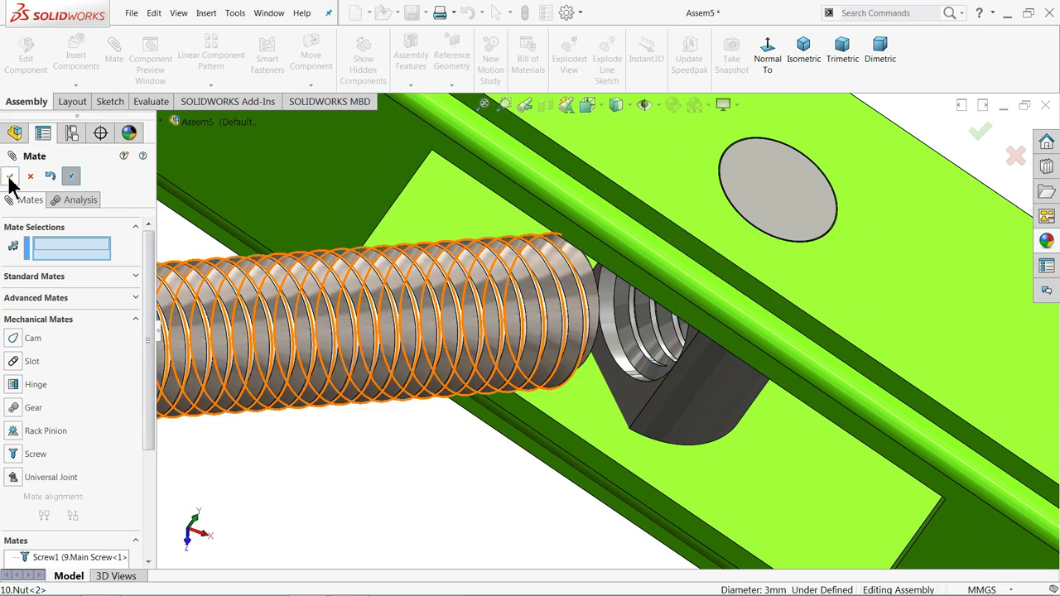
Step: Finish the mates and drag 1.Arms<2> around the head pivot to test the screw mate
left_click(10, 177)
scroll(406, 307, "up", 2)
scroll(406, 306, "up", 2)
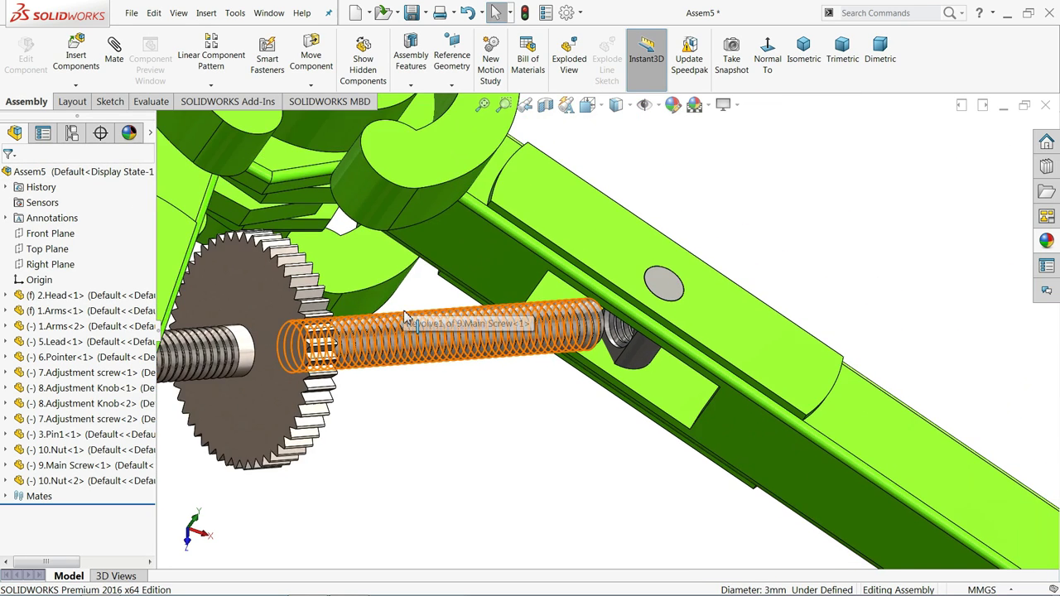
scroll(443, 364, "up", 2)
scroll(504, 422, "up", 1)
scroll(547, 443, "up", 1)
mouse_move(547, 443)
middle_mouse_down()
mouse_move(504, 359)
mouse_move(485, 410)
mouse_move(570, 372)
middle_mouse_up()
scroll(570, 372, "down", 3)
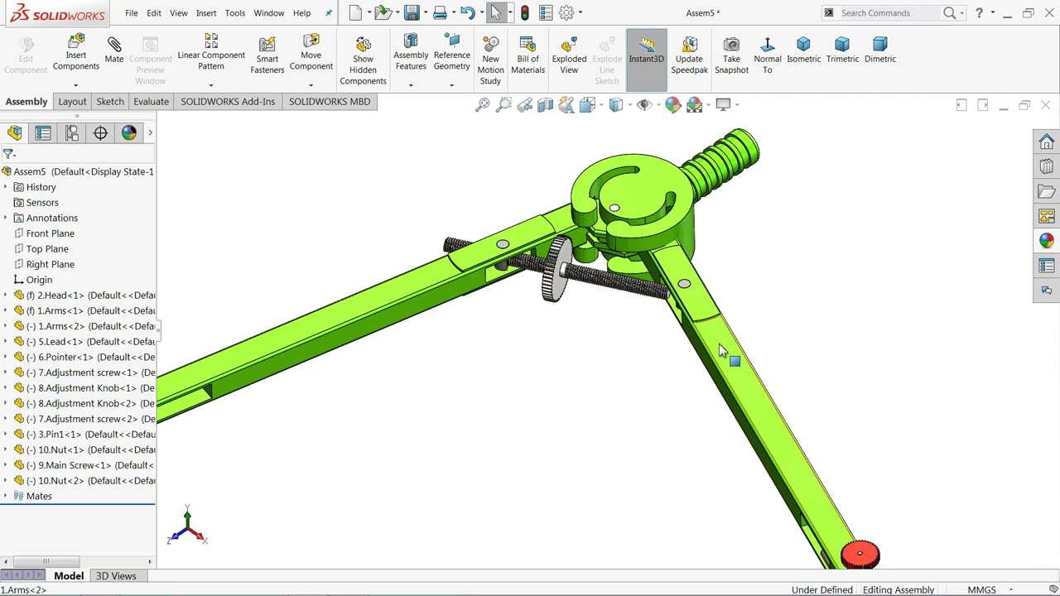
left_click_drag(720, 345, 549, 309)
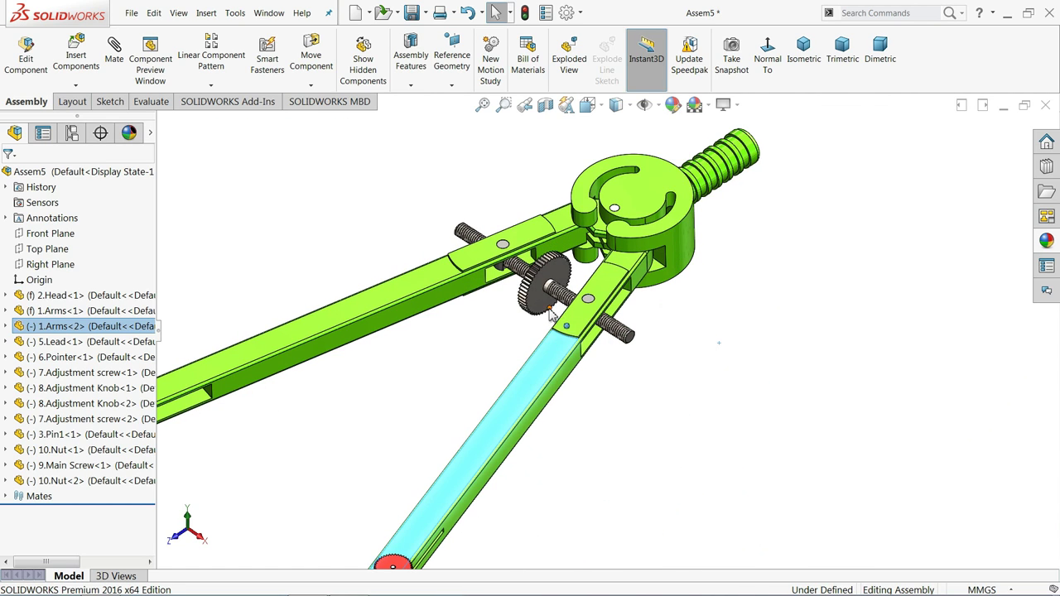
scroll(549, 309, "down", 2)
scroll(563, 342, "down", 1)
scroll(608, 348, "down", 1)
scroll(563, 320, "down", 2)
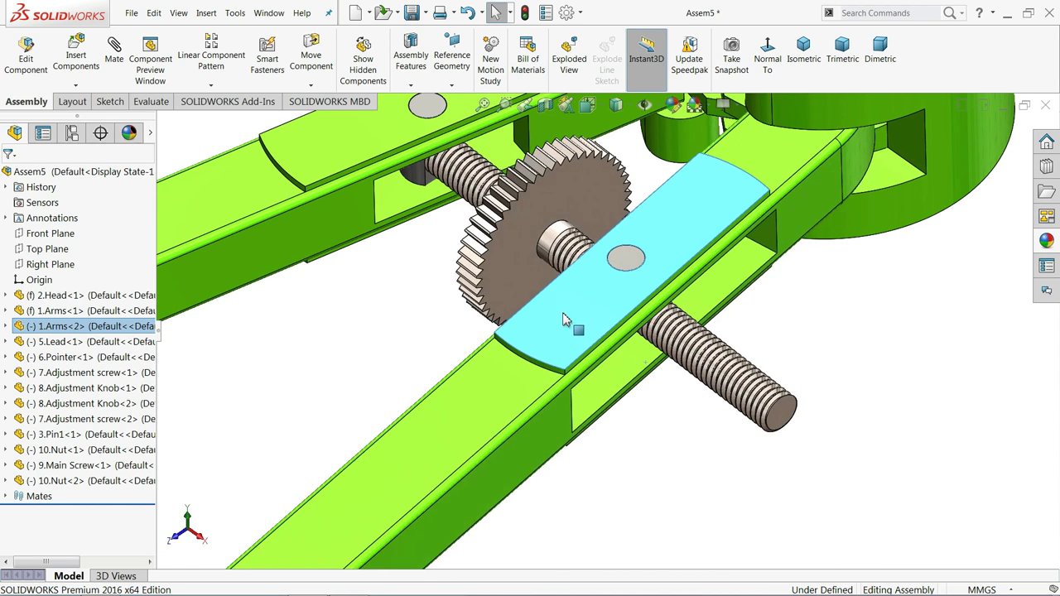
mouse_move(563, 321)
left_mouse_down()
mouse_move(686, 351)
mouse_move(585, 279)
left_mouse_up()
scroll(600, 290, "up", 2)
key("Escape")
Step: Orbit and zoom to an oblique 3-D view of the whole compass and clear the selection
scroll(460, 282, "up", 2)
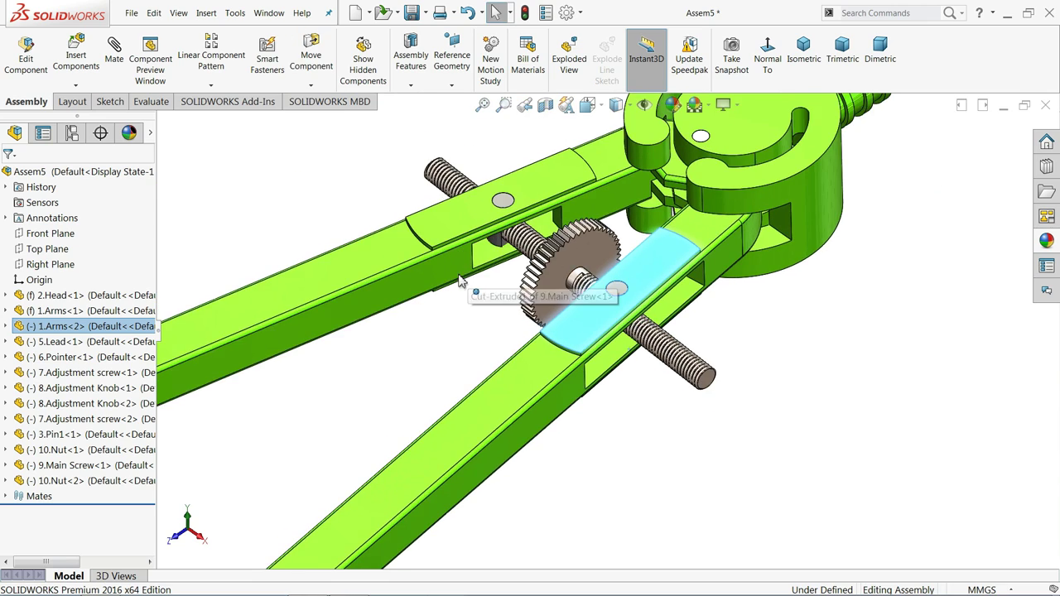
mouse_move(460, 282)
middle_mouse_down()
mouse_move(492, 296)
mouse_move(503, 358)
mouse_move(485, 378)
mouse_move(485, 406)
middle_mouse_up()
scroll(486, 398, "up", 2)
scroll(486, 398, "up", 2)
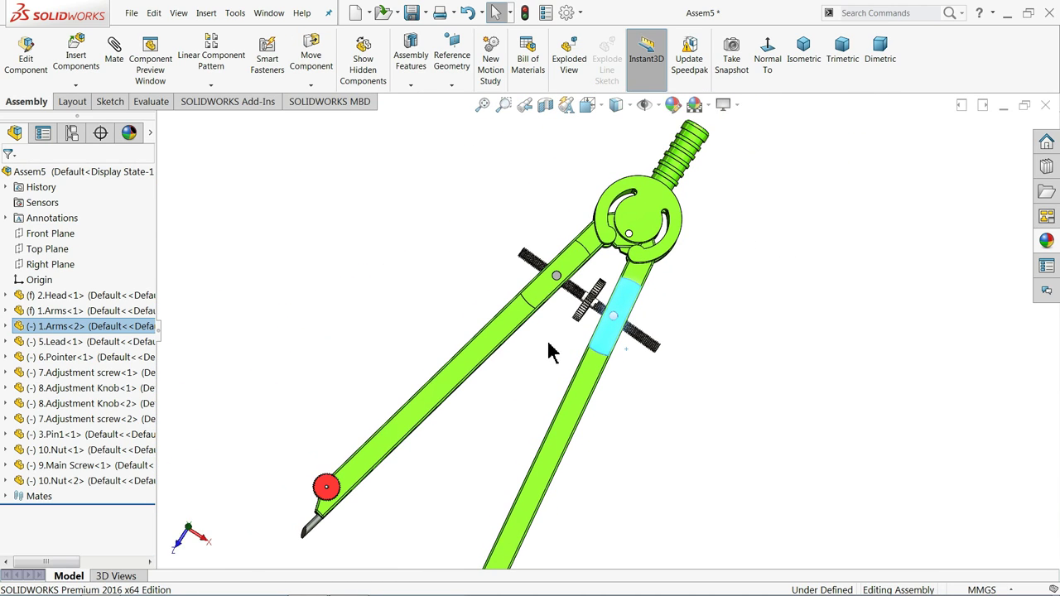
middle_click_drag(539, 362, 535, 199)
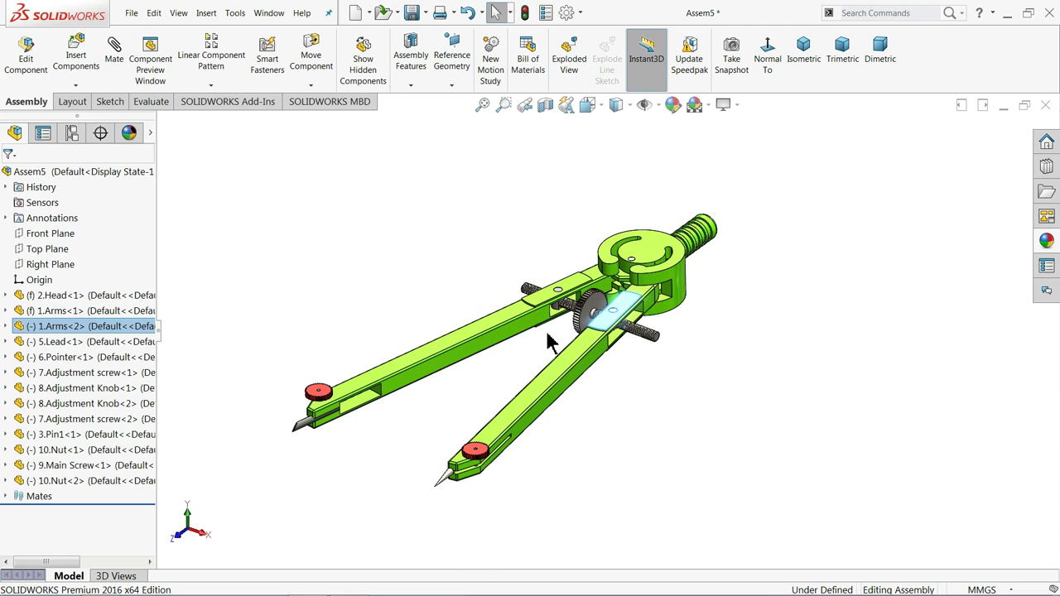
scroll(534, 365, "down", 2)
mouse_move(534, 362)
middle_mouse_down()
mouse_move(556, 333)
mouse_move(540, 372)
mouse_move(474, 442)
middle_mouse_up()
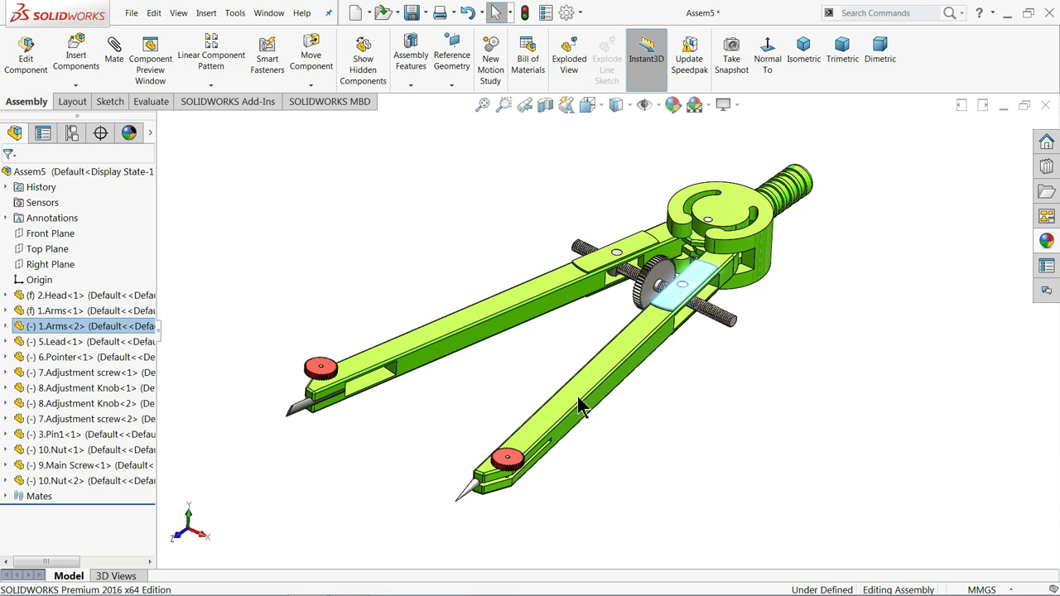
middle_click_drag(571, 364, 563, 361)
left_click(563, 355)
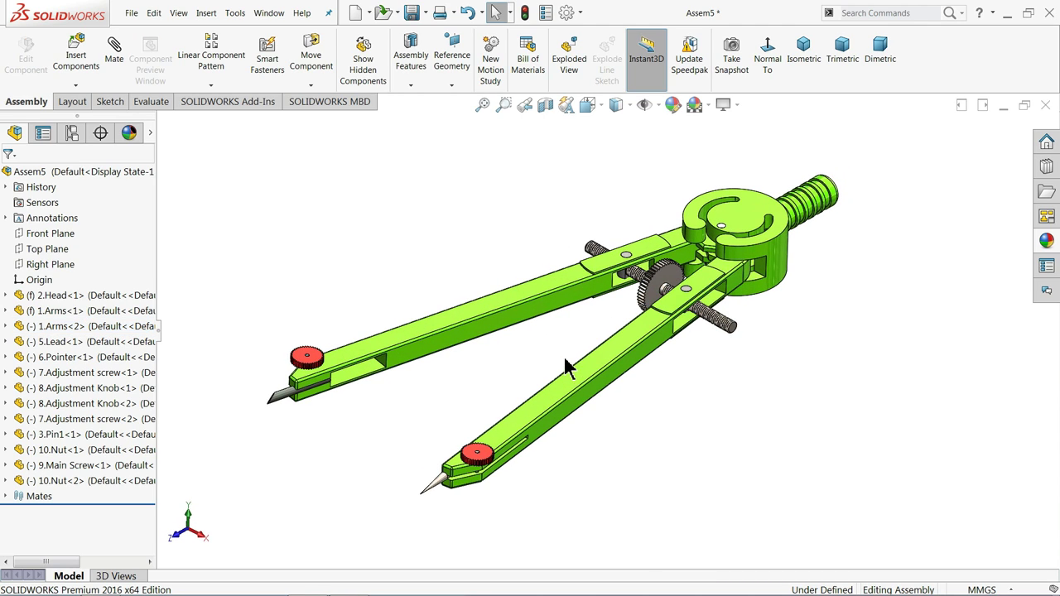
scroll(604, 330, "down", 2)
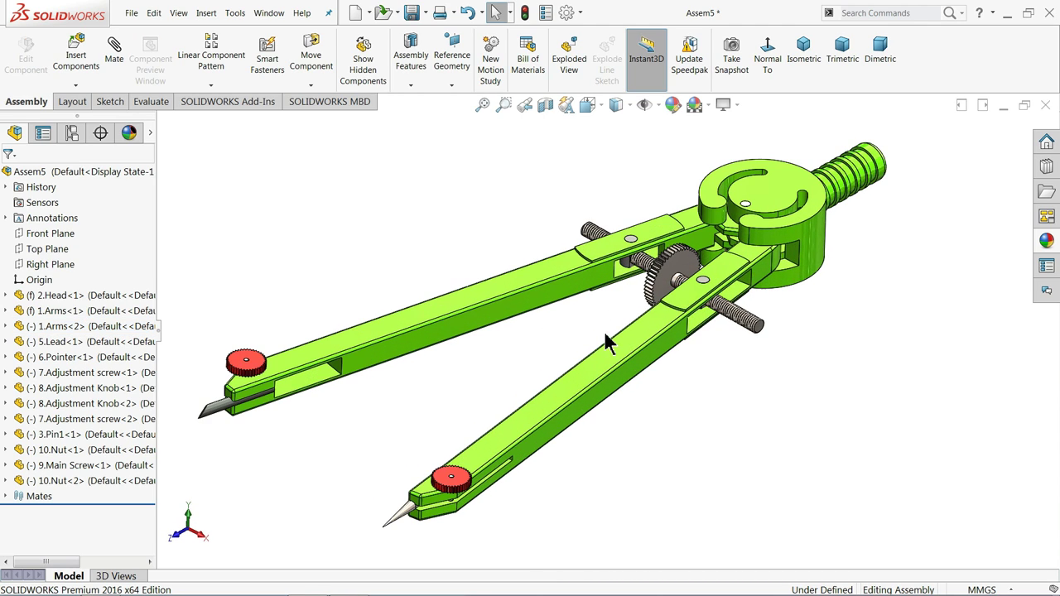
Step: Rebuild and save the assembly under the name 'divider Assembly' in the Compass-Divider folder
left_click(412, 15)
left_click(453, 256)
type("divider Assembly")
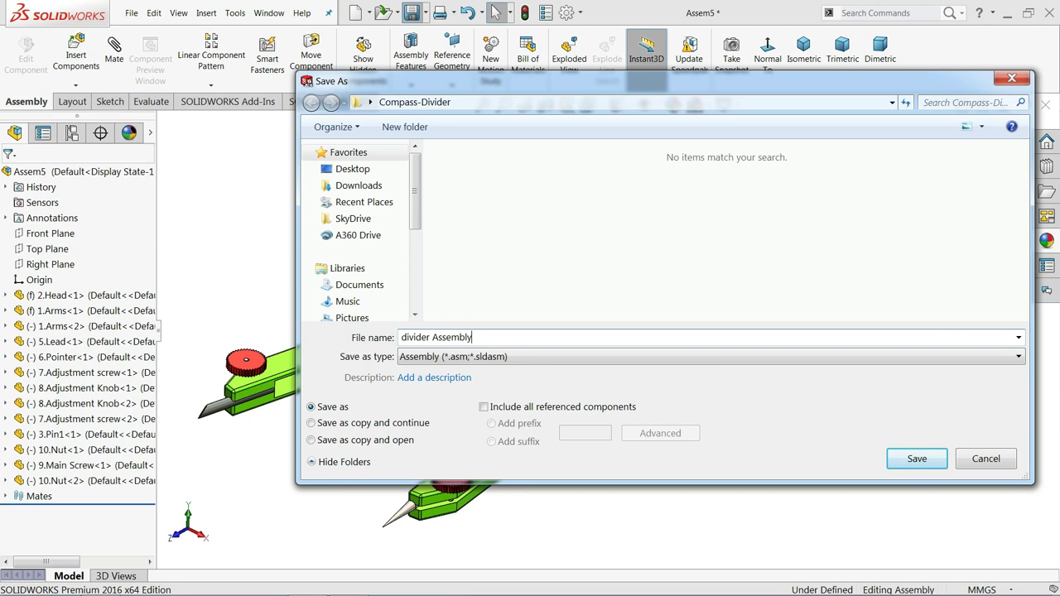
key("Return")
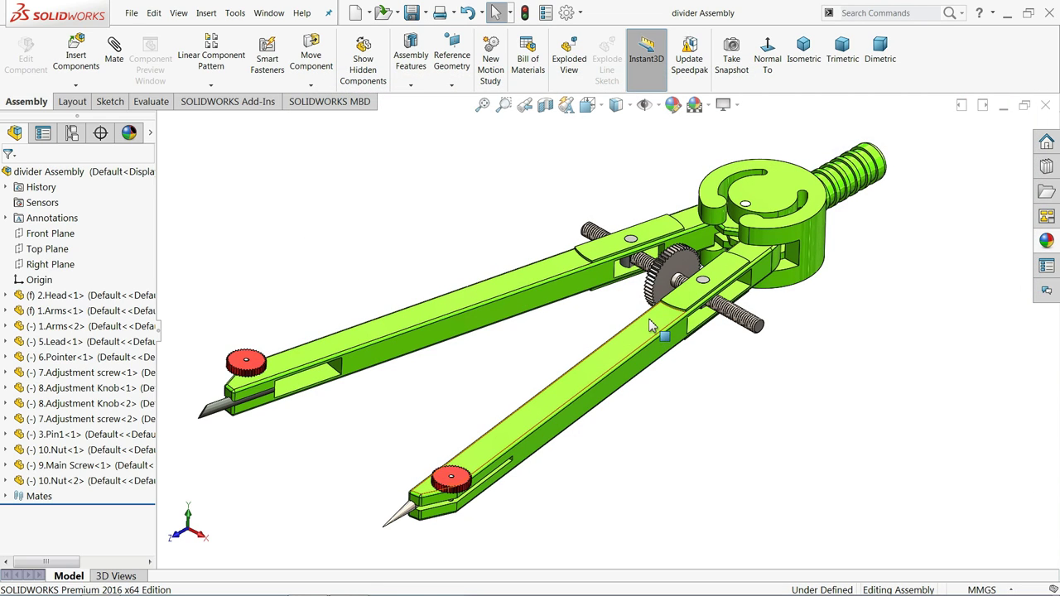
Step: Swing the second arm to a narrower opening, then expand Mates to show Distance1 and Screw1
mouse_move(667, 332)
left_mouse_down()
mouse_move(721, 348)
mouse_move(669, 344)
mouse_move(661, 365)
left_mouse_up()
mouse_move(661, 364)
middle_mouse_down()
mouse_move(660, 333)
mouse_move(634, 337)
mouse_move(641, 331)
middle_mouse_up()
key("Escape")
scroll(567, 319, "down", 5)
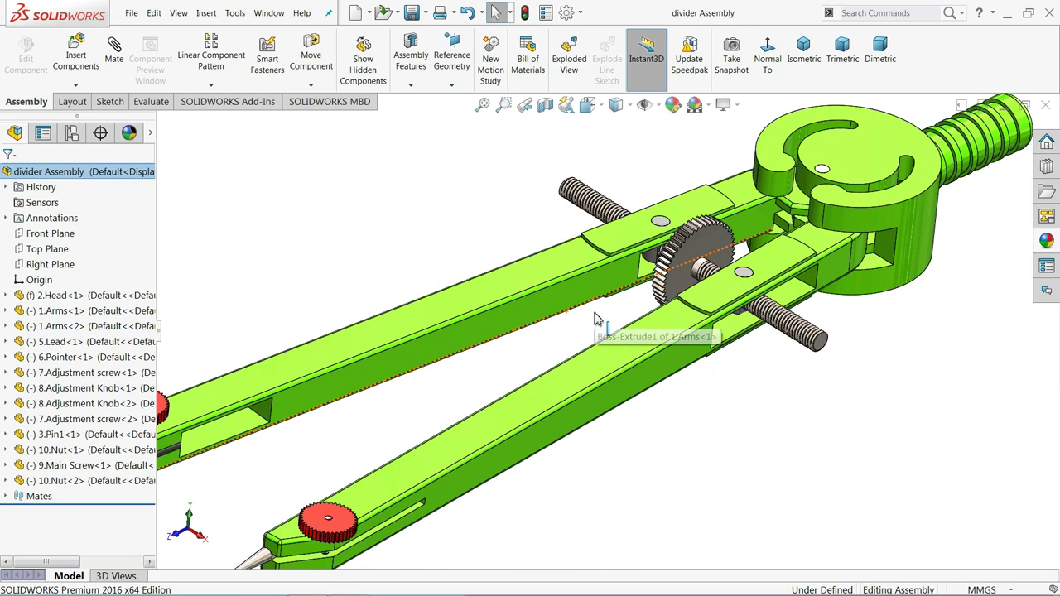
scroll(605, 317, "up", 3)
scroll(675, 327, "down", 5)
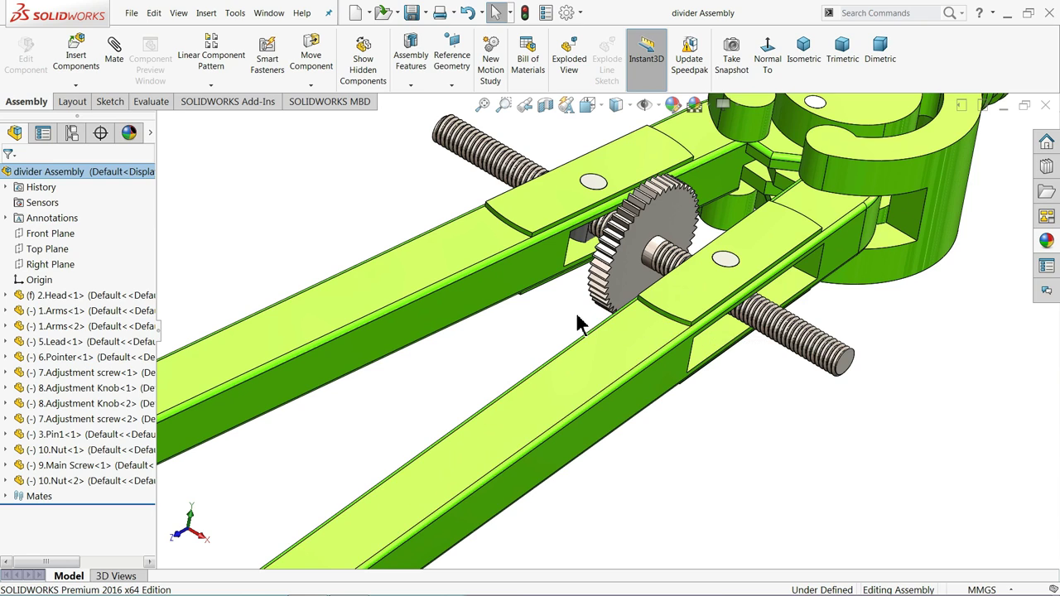
mouse_move(577, 324)
middle_mouse_down()
mouse_move(542, 300)
mouse_move(571, 340)
middle_mouse_up()
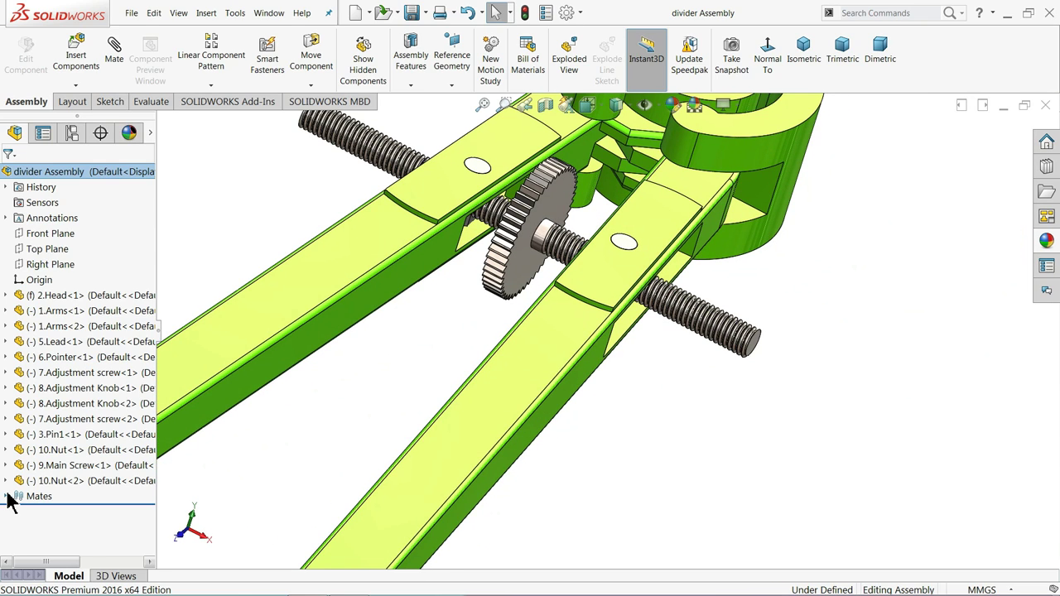
left_click(8, 496)
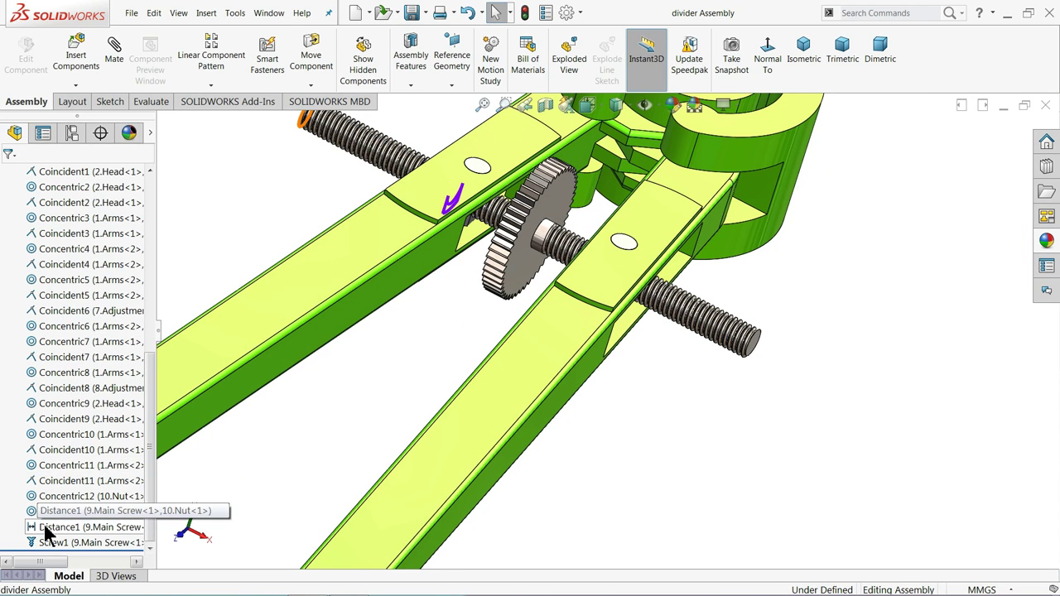
Step: Delete the Distance1 mate, collapse the Mates folder, and start a new mate
left_click(45, 530)
middle_click_drag(355, 209, 437, 184)
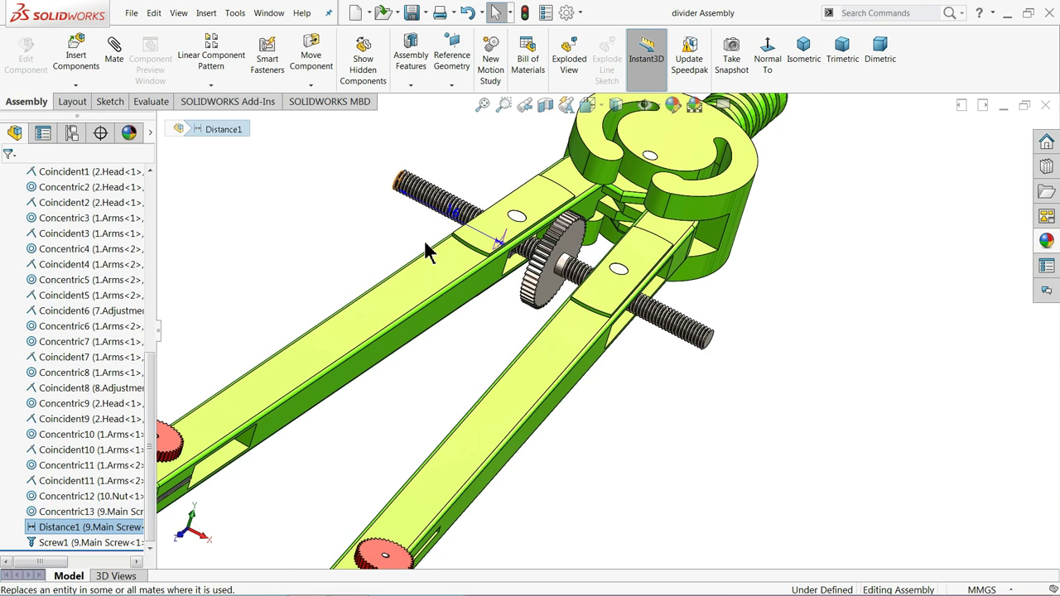
right_click(34, 528)
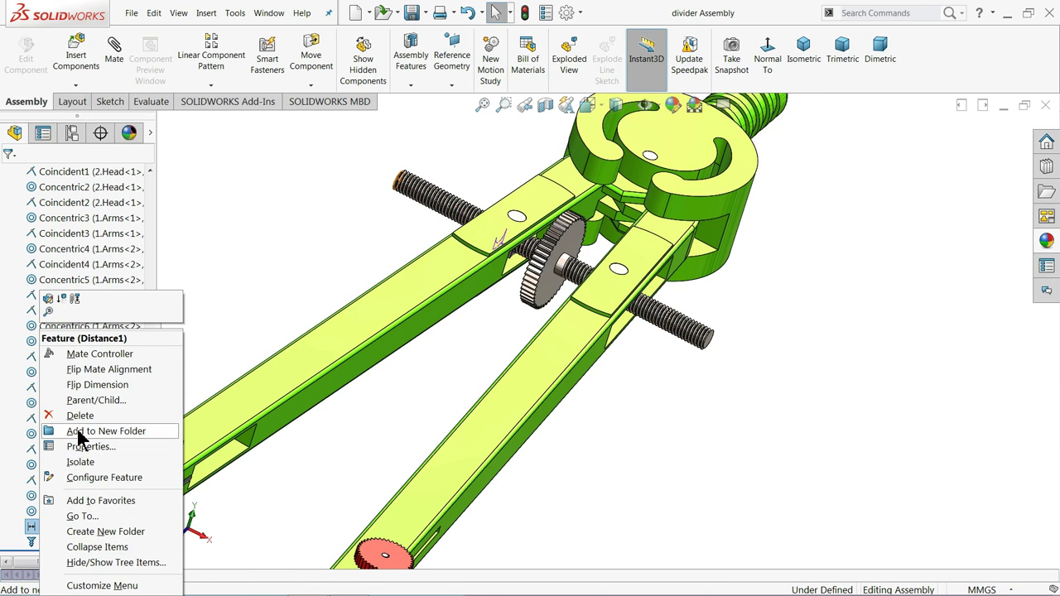
left_click(80, 415)
scroll(12, 246, "up", 5)
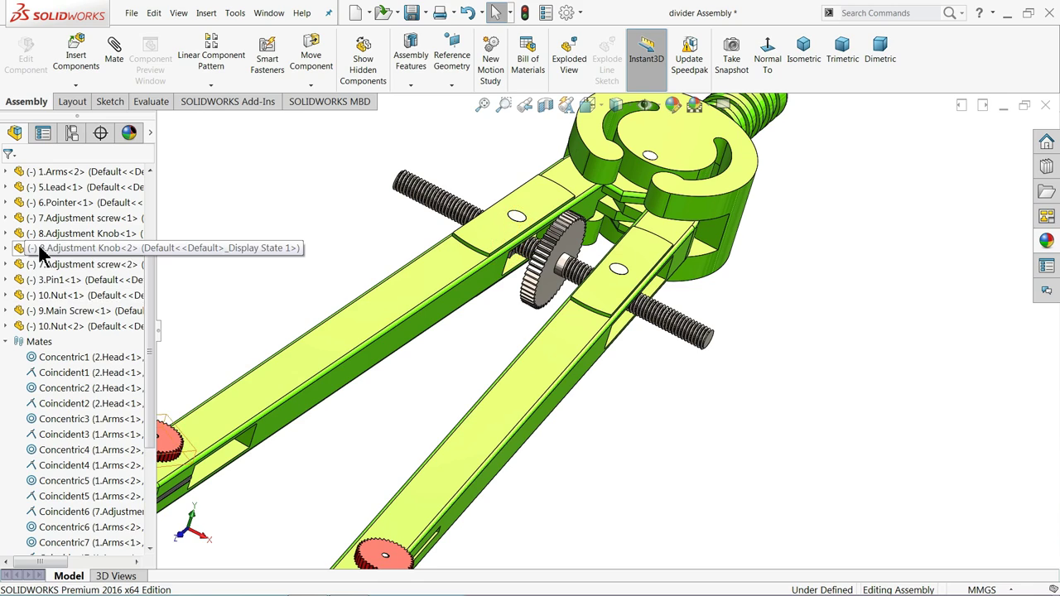
scroll(6, 344, "up", 2)
left_click(7, 342)
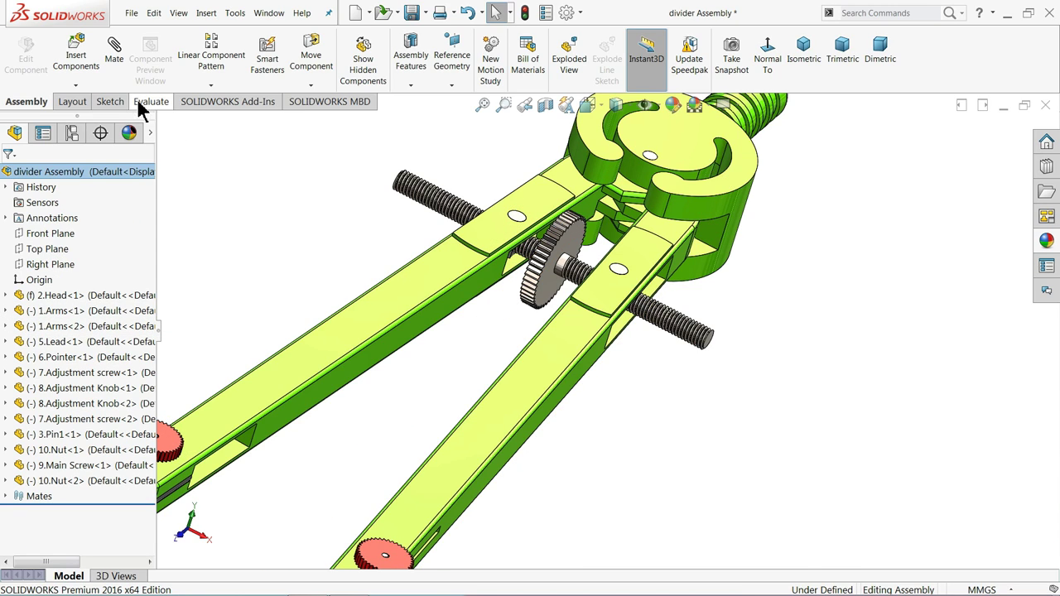
left_click(113, 50)
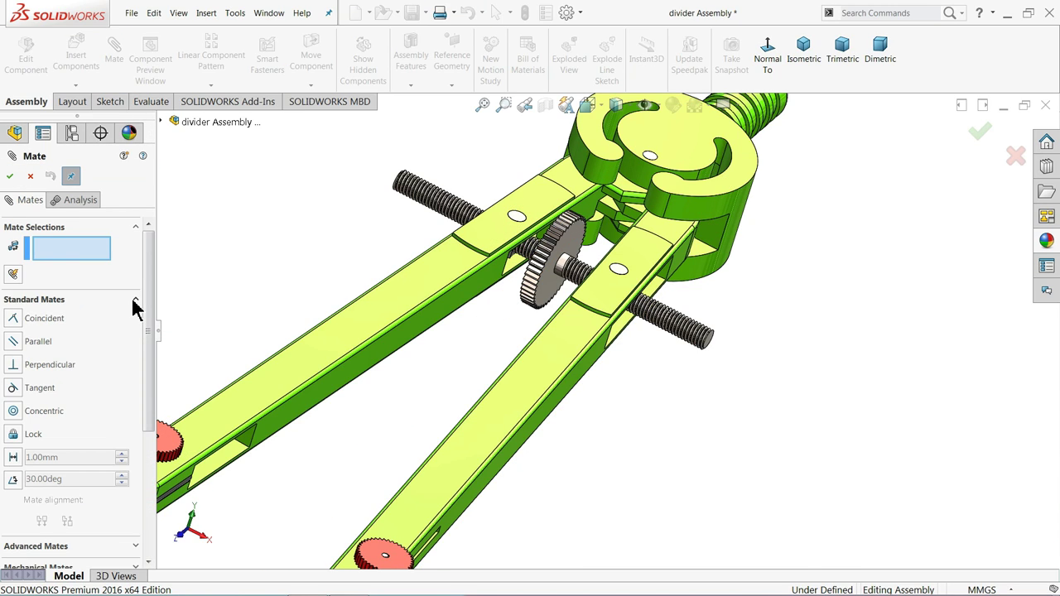
Step: Choose the Advanced limit-distance mate and select the main screw's end face and the nut face
left_click(134, 299)
left_click(86, 322)
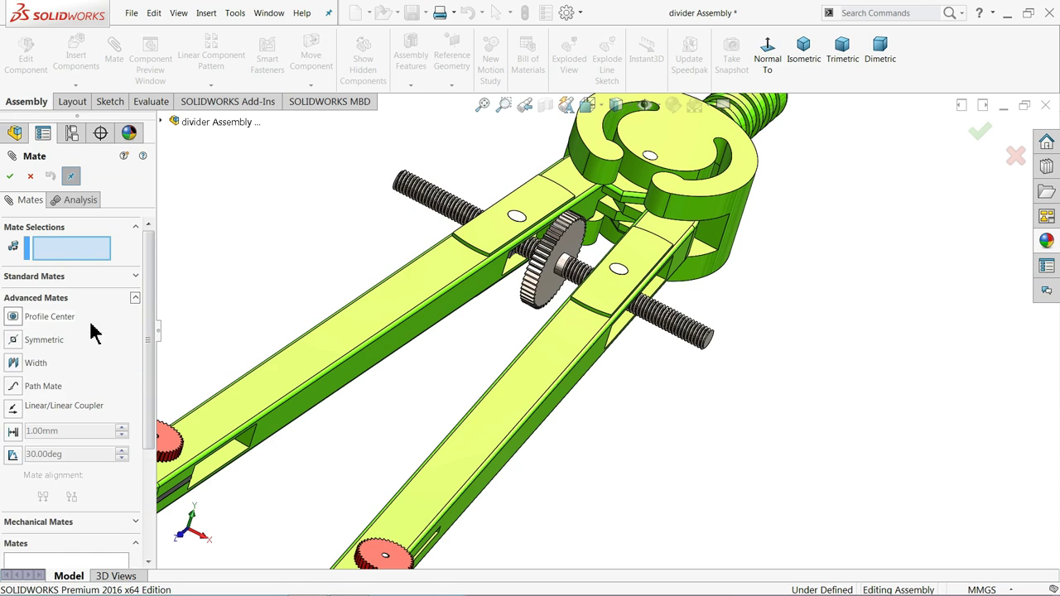
left_click(13, 433)
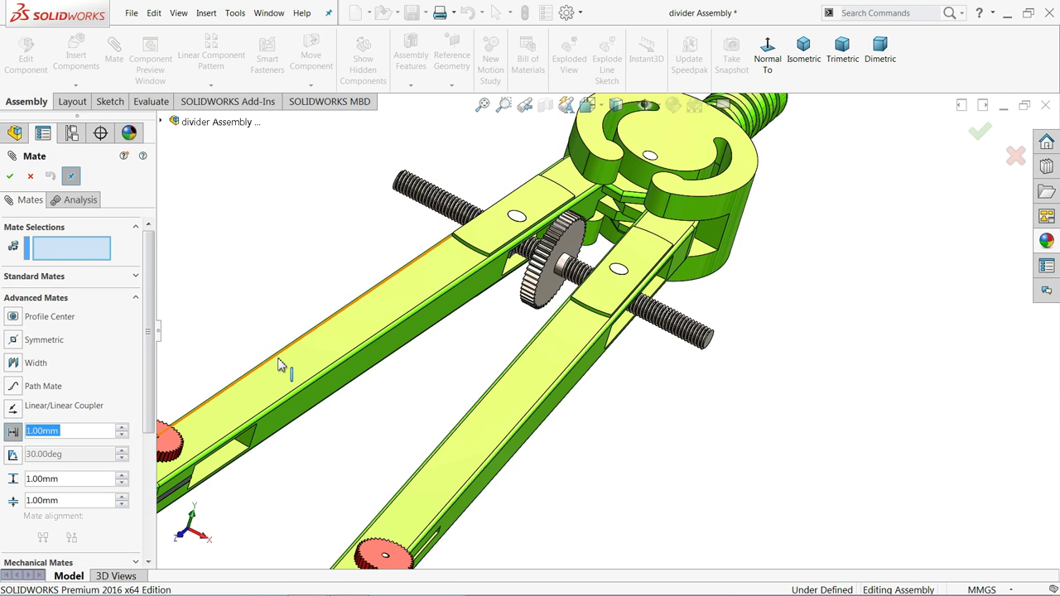
mouse_move(279, 362)
middle_mouse_down()
mouse_move(409, 300)
mouse_move(452, 355)
middle_mouse_up()
scroll(452, 355, "down", 3)
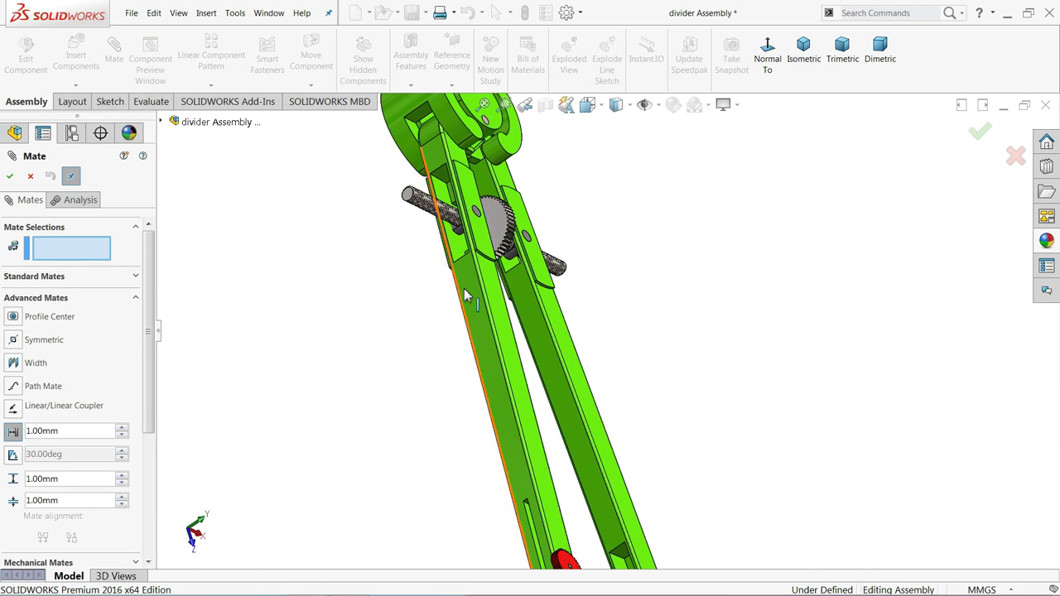
scroll(452, 234, "down", 3)
middle_click_drag(452, 234, 504, 300)
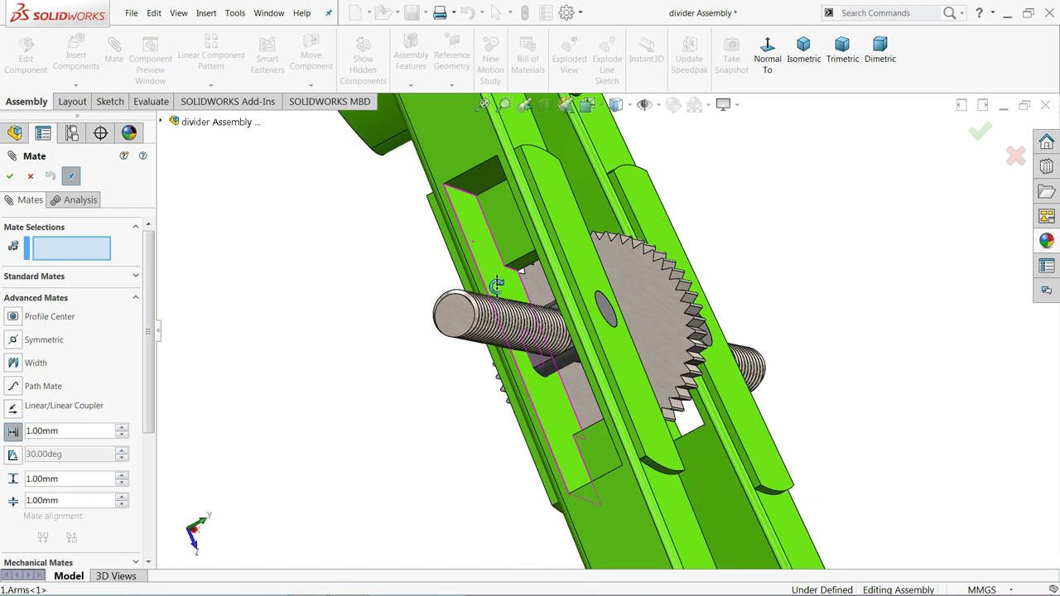
scroll(538, 311, "down", 2)
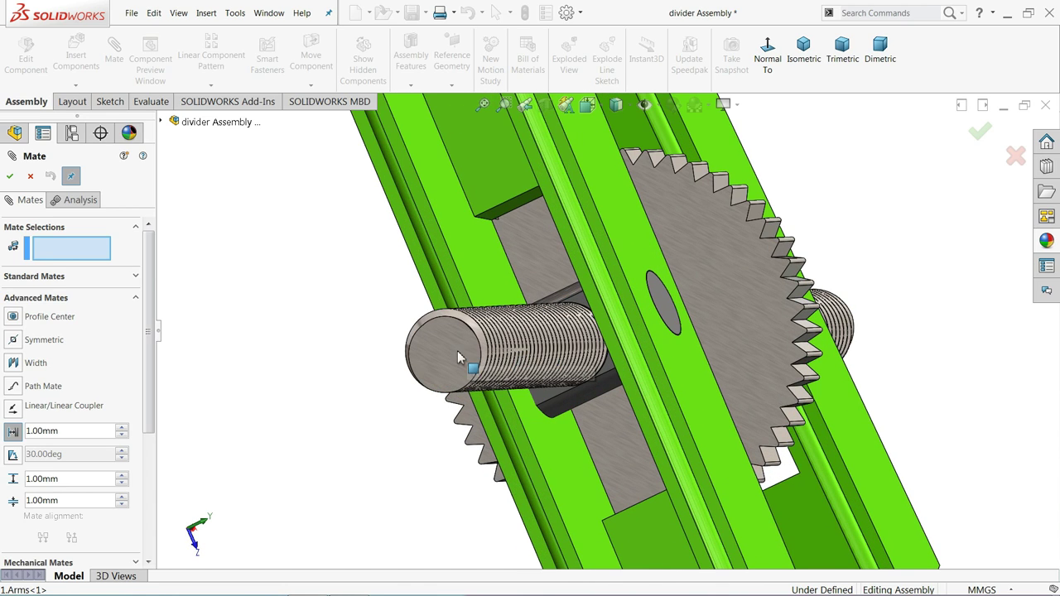
left_click(460, 352)
left_click(549, 401)
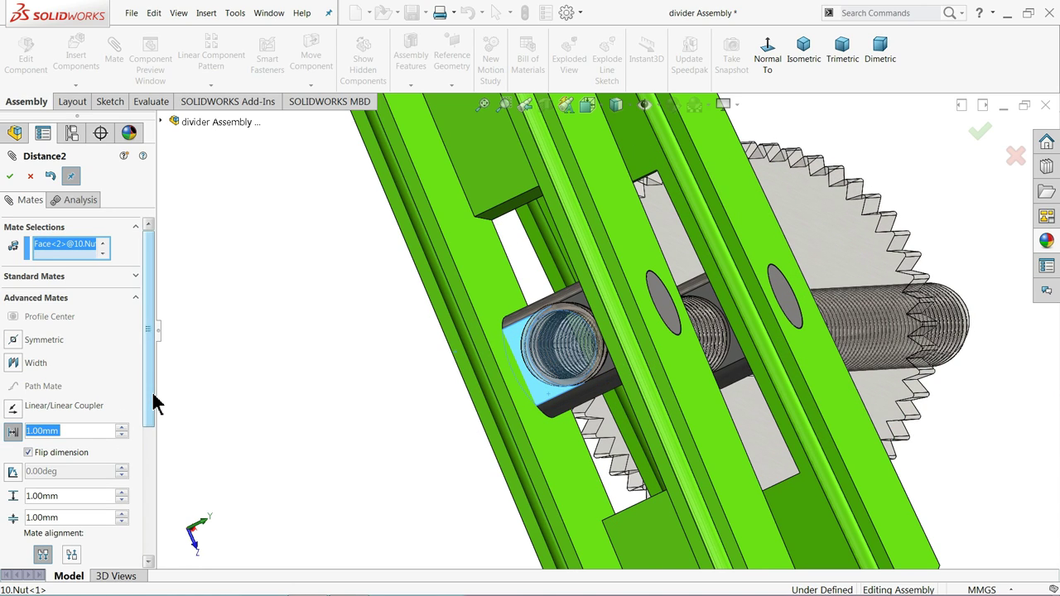
Step: Set the limits to 16 mm maximum and 1 mm minimum and accept LimitDistance1
left_click_drag(152, 403, 152, 437)
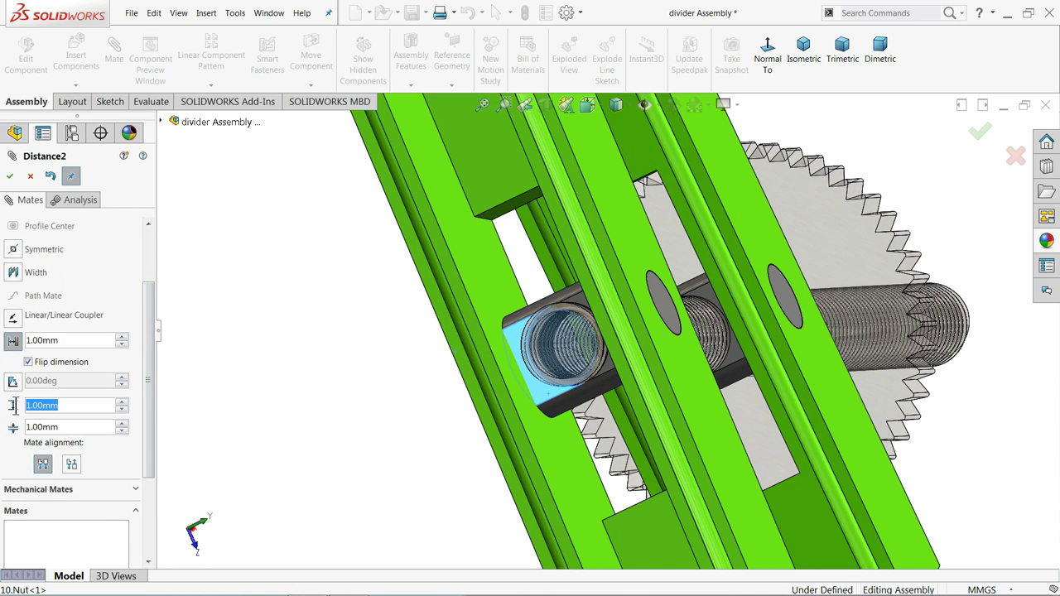
type("14")
key("Return")
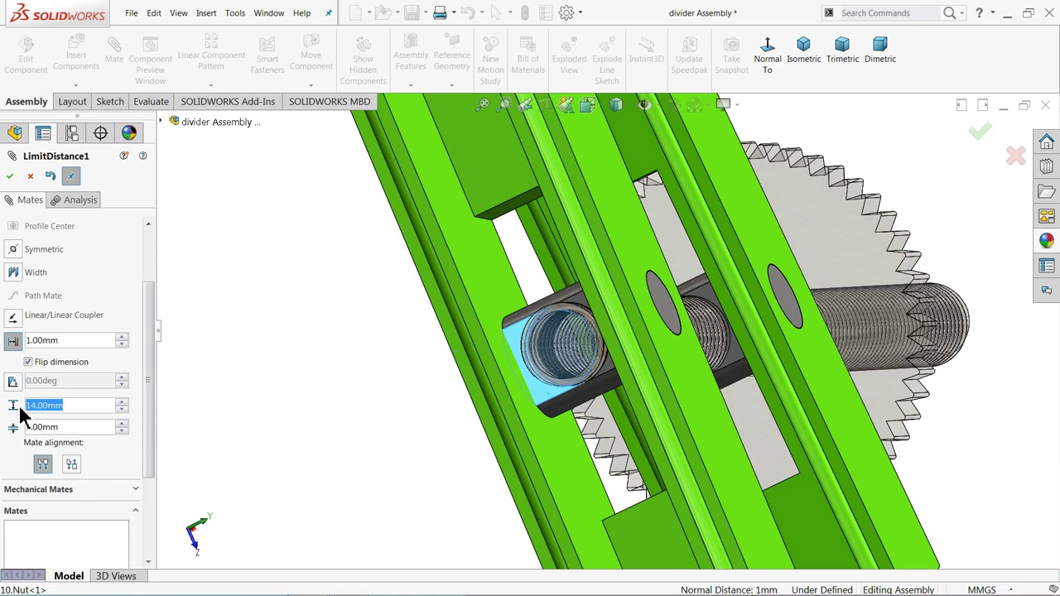
type("16")
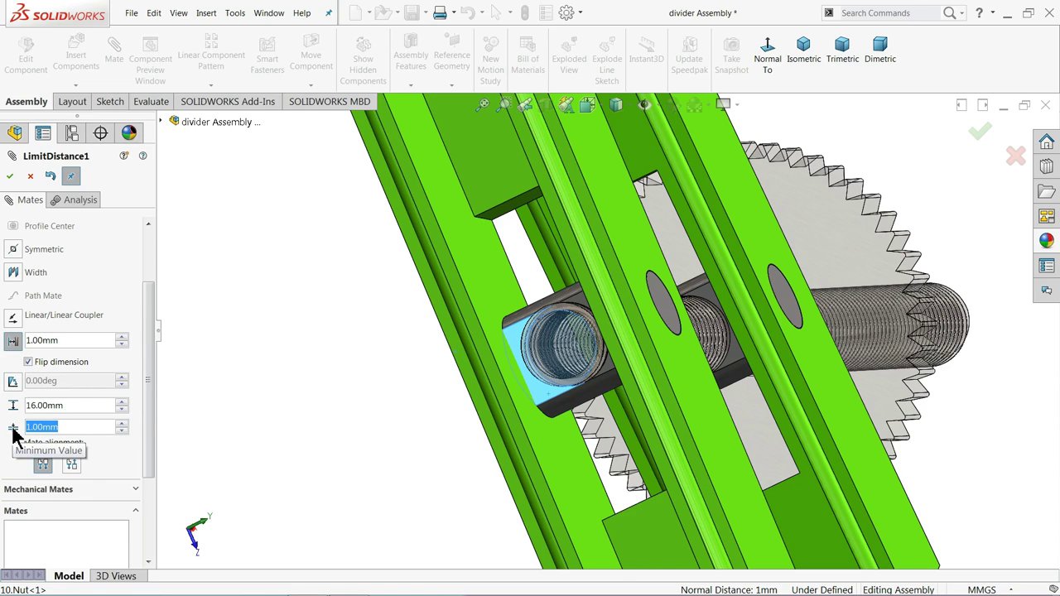
left_click(11, 176)
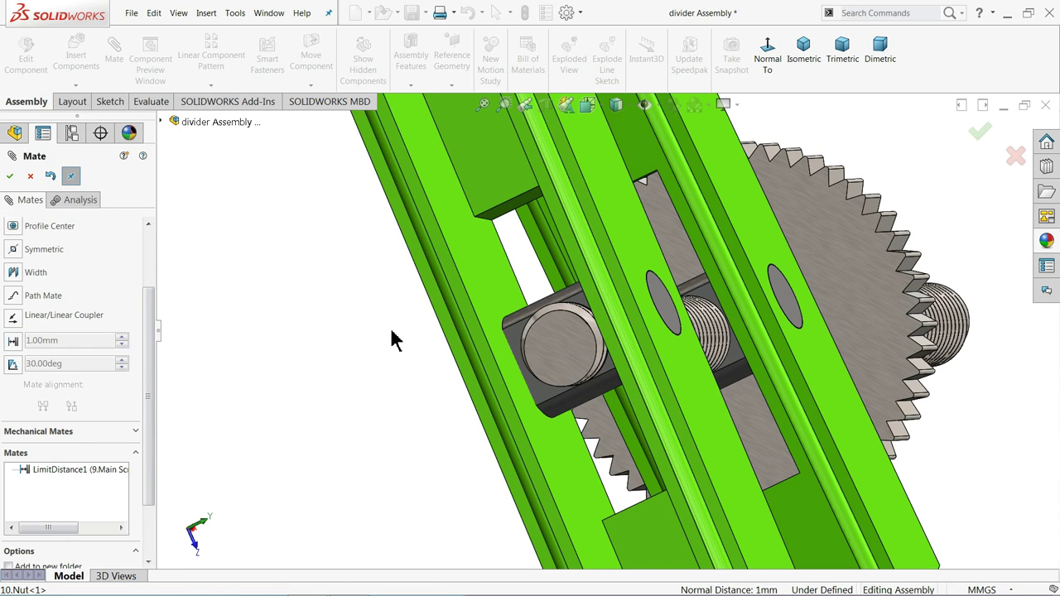
Step: Orbit to an angled view of the divider arms and close the Mate panel
mouse_move(395, 340)
middle_mouse_down()
mouse_move(525, 386)
mouse_move(433, 338)
mouse_move(422, 343)
mouse_move(883, 374)
mouse_move(919, 394)
middle_mouse_up()
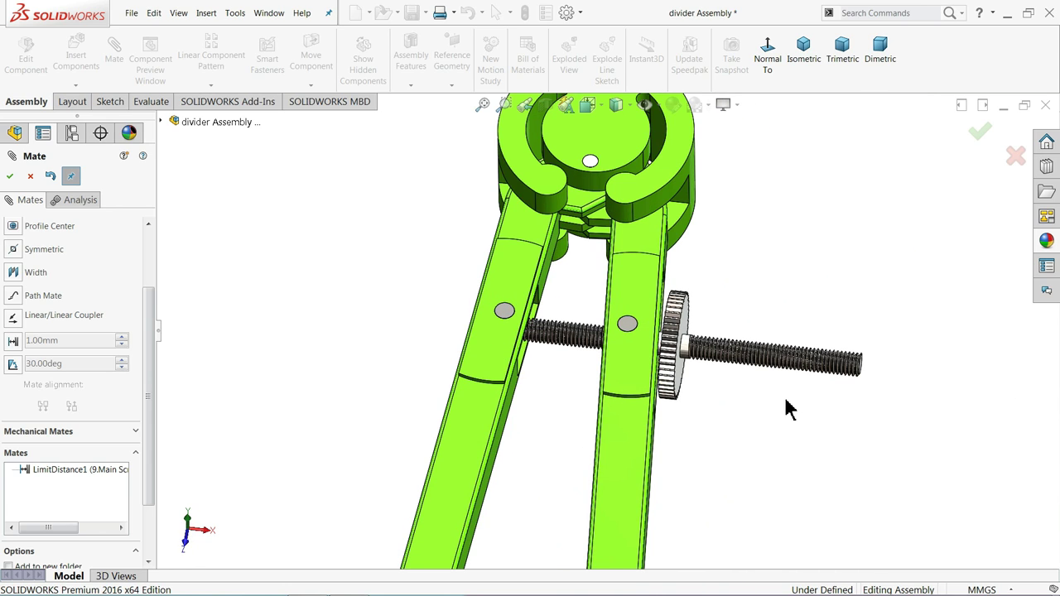
mouse_move(788, 408)
middle_mouse_down()
mouse_move(797, 403)
mouse_move(743, 389)
middle_mouse_up()
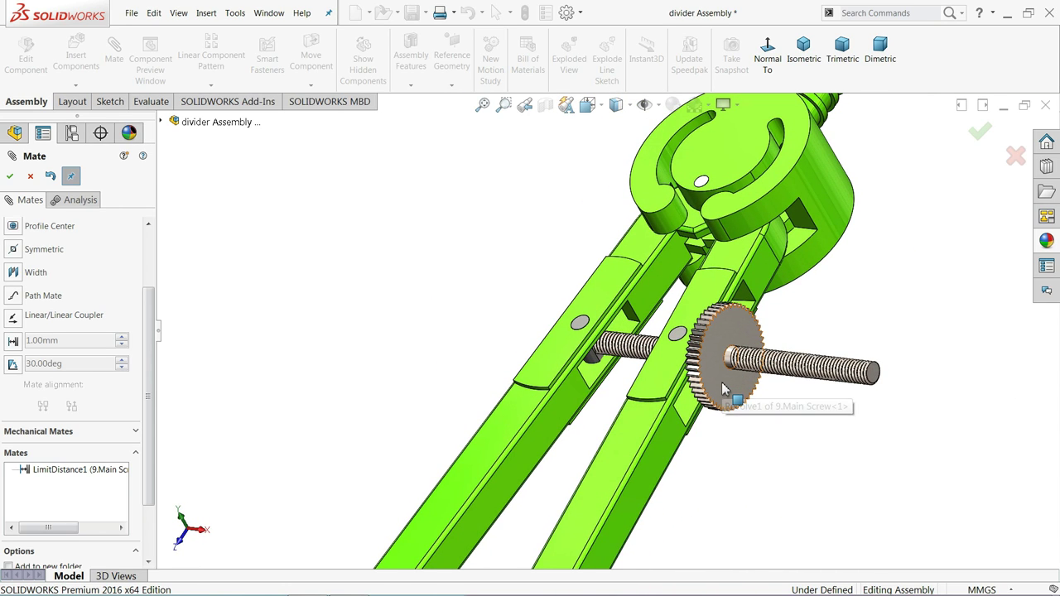
scroll(722, 389, "down", 2)
left_click(29, 178)
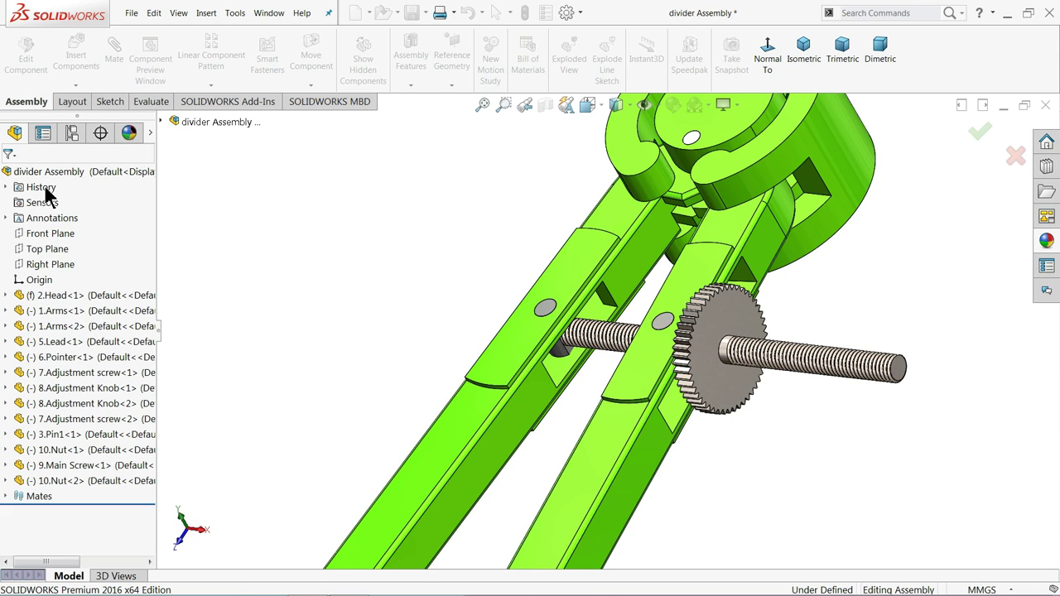
scroll(421, 367, "up", 2)
scroll(615, 402, "up", 1)
Step: Drag the second arm, main screw and gear to swing the divider arms open and closed
mouse_move(655, 408)
left_mouse_down()
mouse_move(757, 414)
mouse_move(812, 438)
left_mouse_up()
left_click_drag(675, 327, 670, 386)
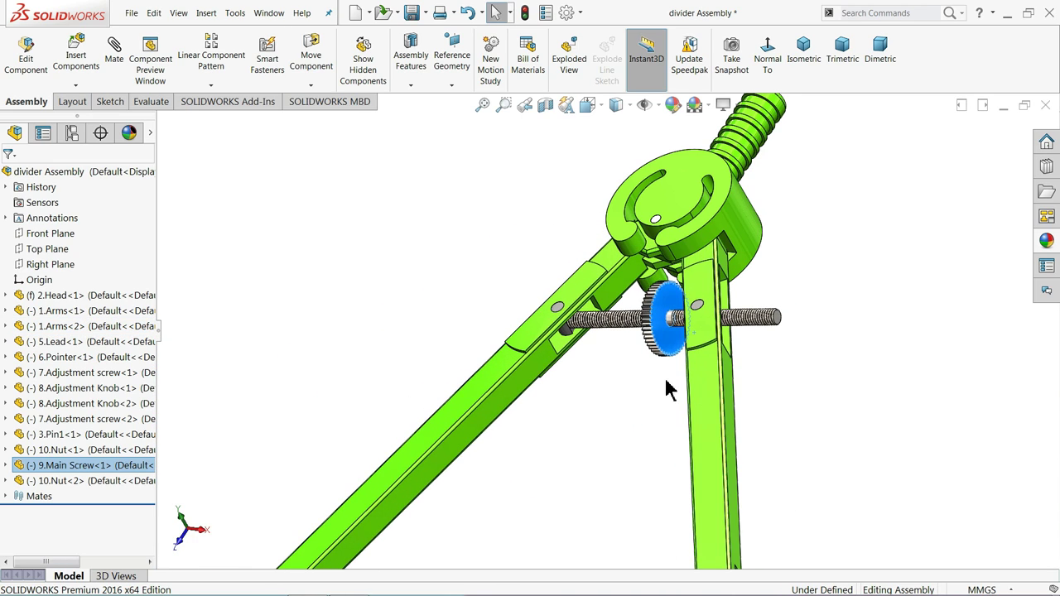
mouse_move(670, 386)
middle_mouse_down()
mouse_move(701, 386)
mouse_move(744, 359)
middle_mouse_up()
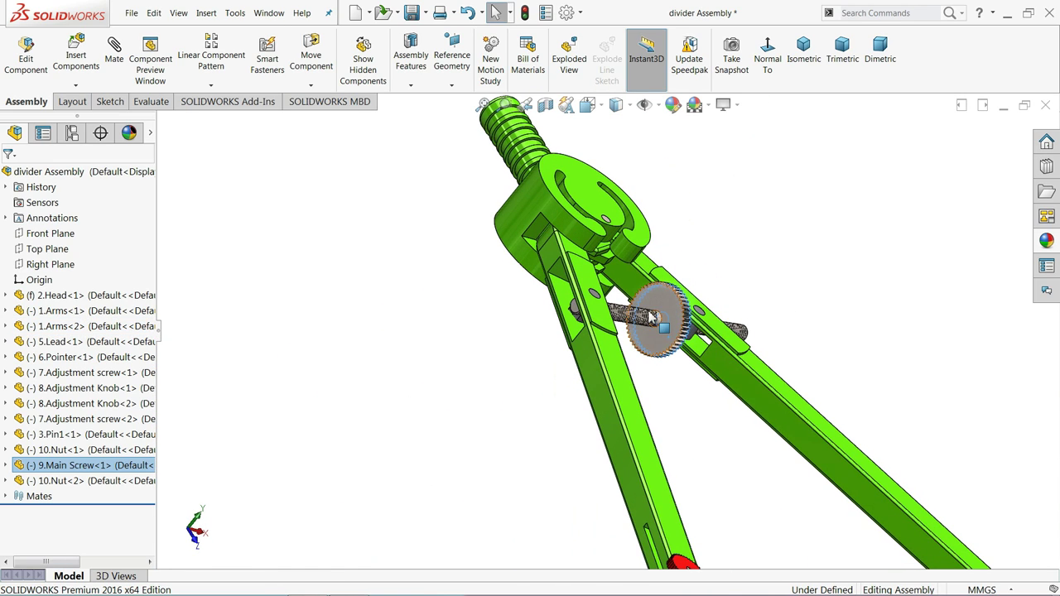
scroll(651, 317, "down", 3)
mouse_move(629, 332)
left_mouse_down()
mouse_move(552, 355)
mouse_move(561, 355)
left_mouse_up()
mouse_move(599, 414)
middle_mouse_down()
mouse_move(503, 398)
mouse_move(549, 428)
mouse_move(842, 416)
mouse_move(743, 351)
middle_mouse_up()
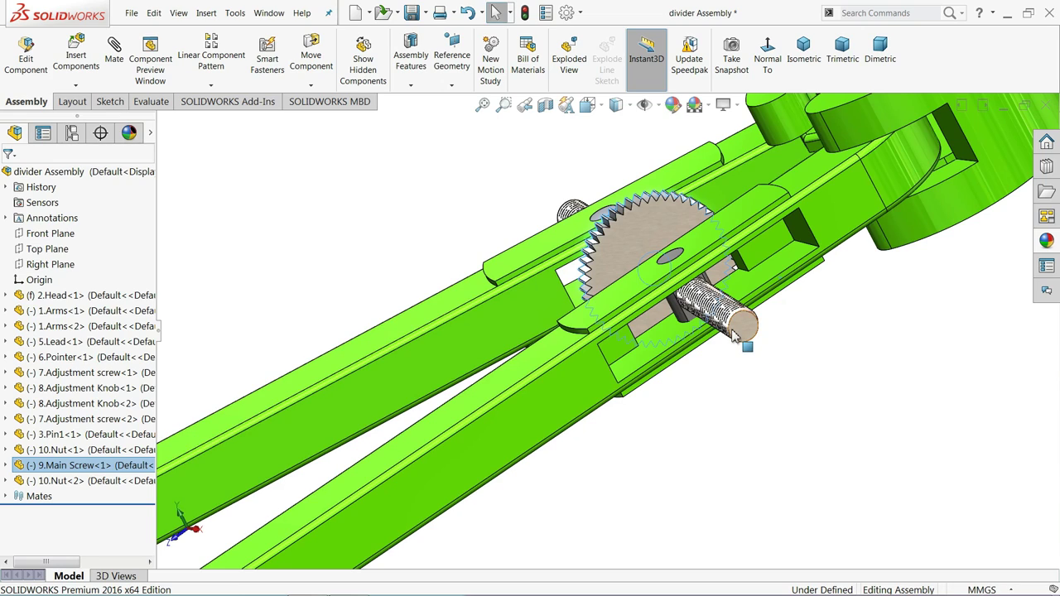
scroll(704, 356, "down", 3)
scroll(703, 407, "down", 2)
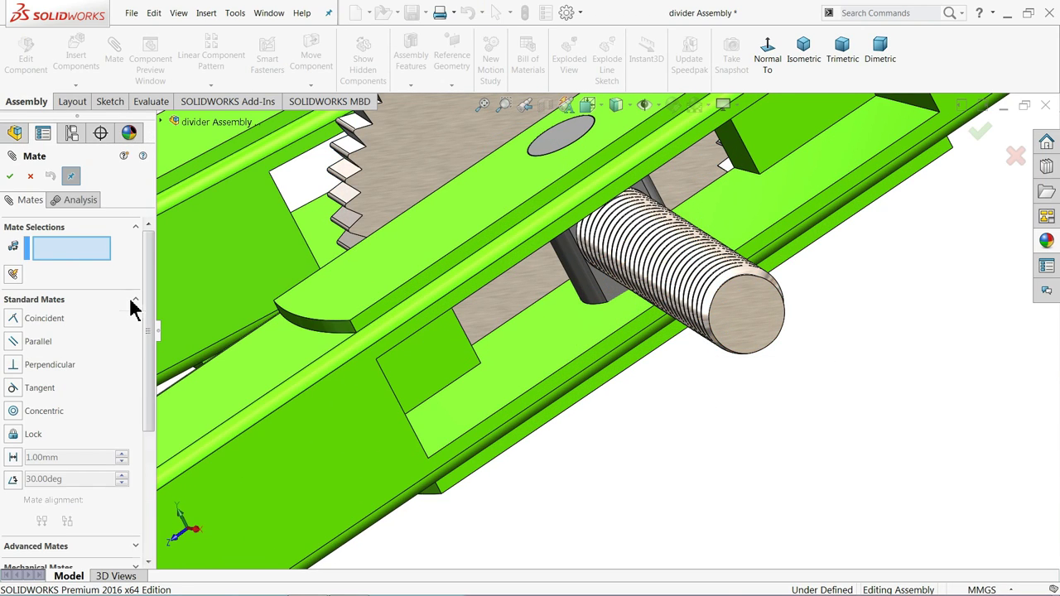
Step: Add an advanced limit-distance mate, 1–16 mm, between the screw end face and second nut face, then close Mate
left_click(135, 299)
left_click(79, 322)
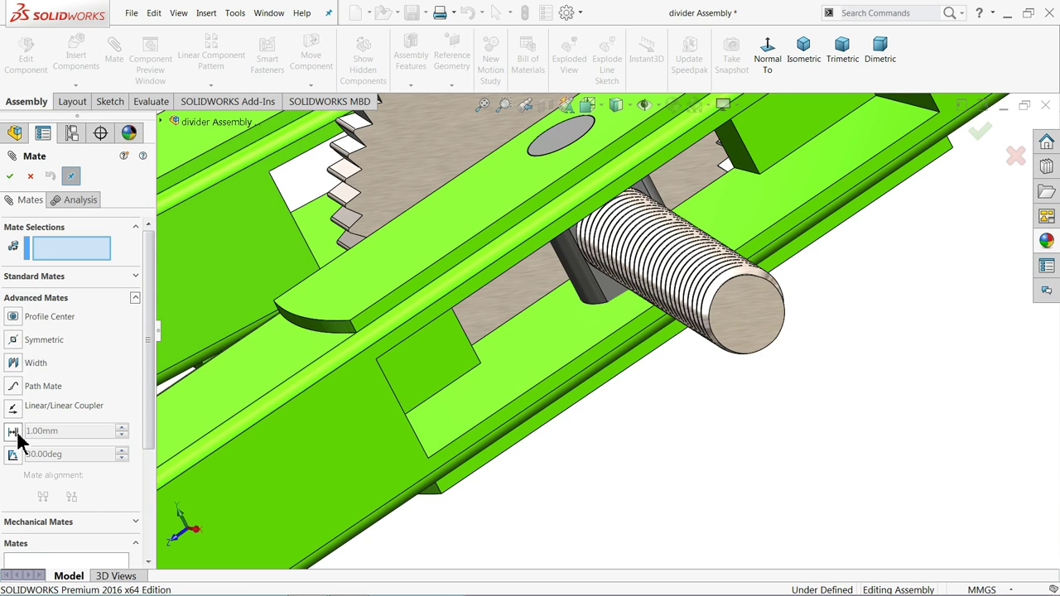
left_click(13, 432)
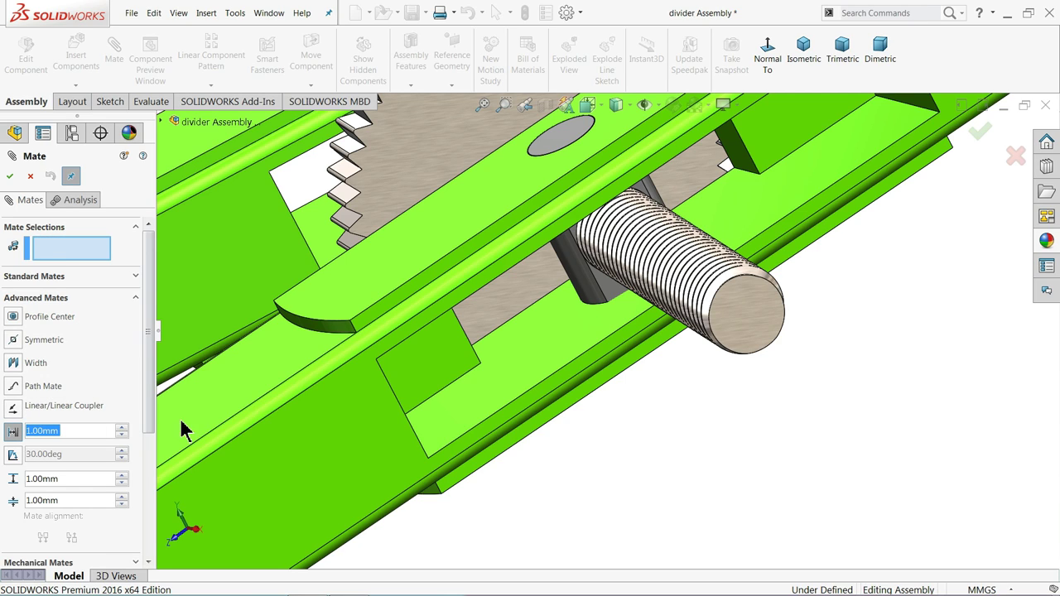
left_click(606, 287)
left_click(742, 317)
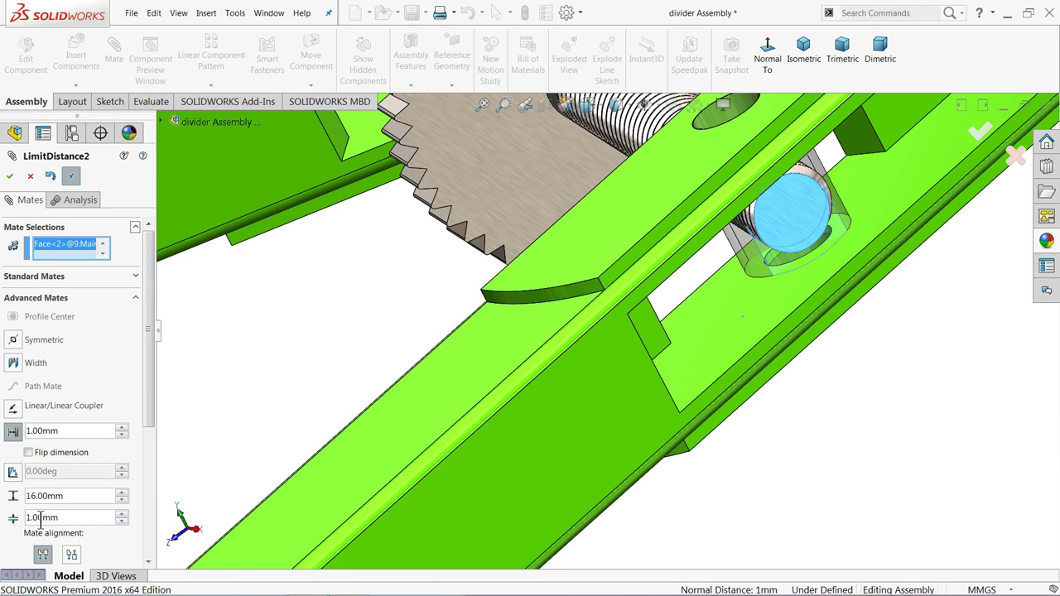
left_click(10, 176)
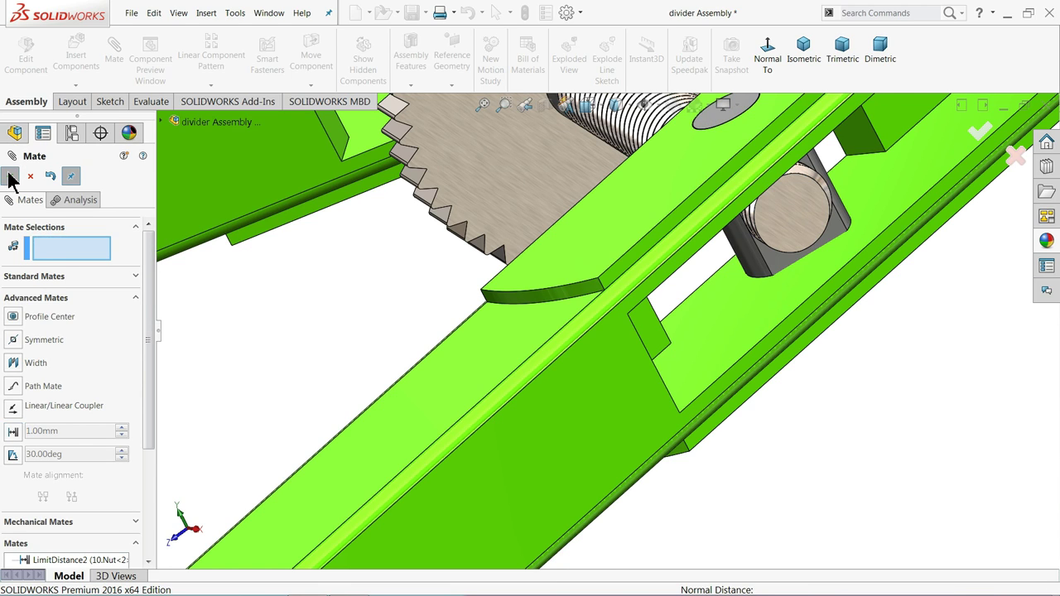
left_click(10, 176)
scroll(304, 216, "up", 3)
Step: Swing the second arm inward, then wide open, to test the limited nut travel
scroll(327, 245, "up", 3)
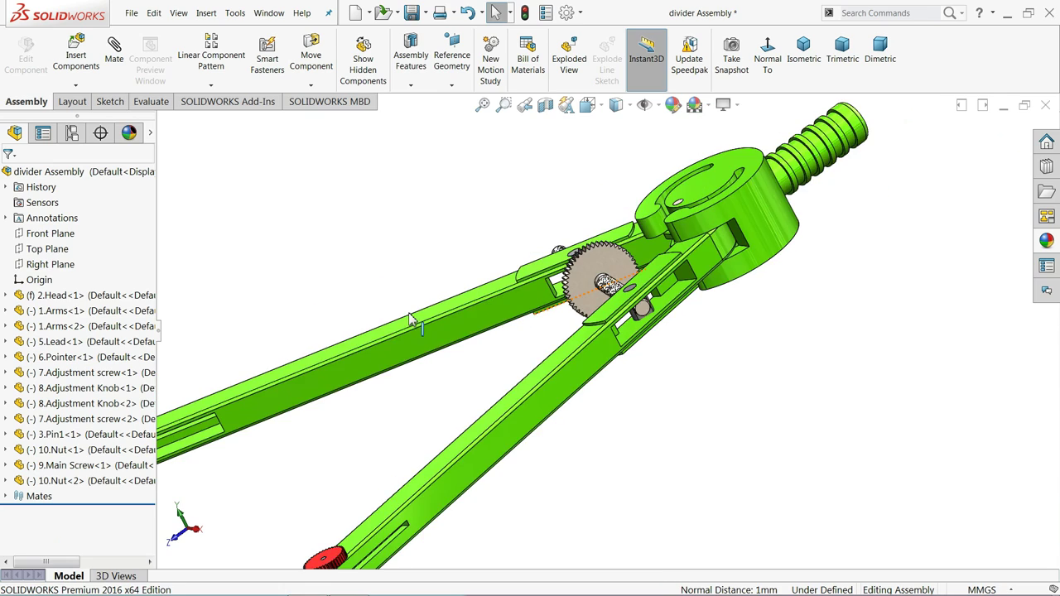
middle_click_drag(408, 312, 523, 362)
scroll(523, 362, "up", 2)
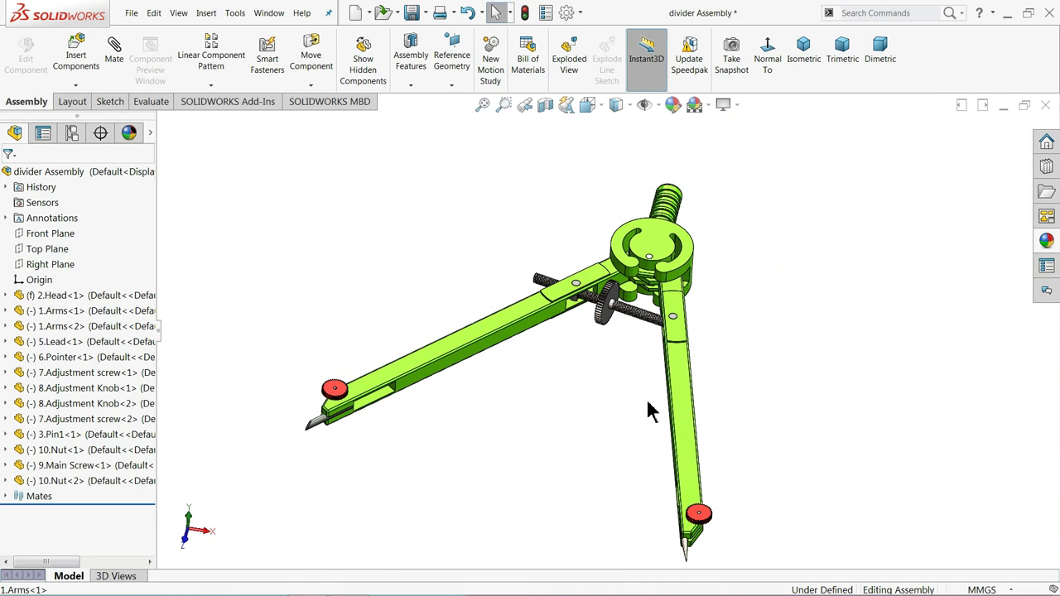
left_click_drag(683, 417, 535, 330)
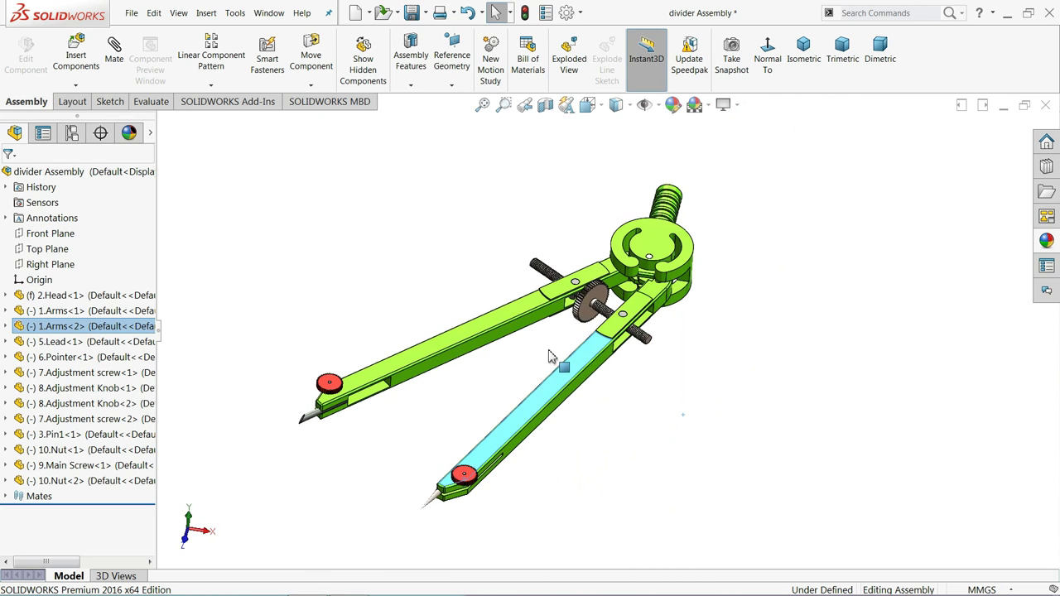
mouse_move(535, 335)
left_mouse_down()
mouse_move(798, 388)
mouse_move(724, 398)
mouse_move(643, 385)
mouse_move(570, 362)
mouse_move(536, 323)
mouse_move(569, 355)
mouse_move(626, 365)
left_mouse_up()
key("Escape")
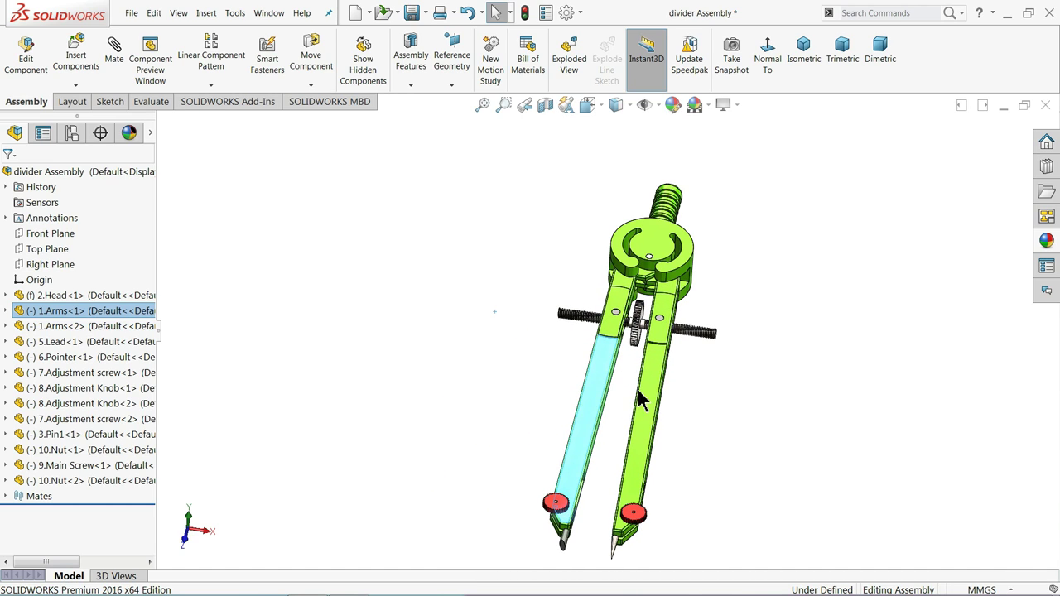
Step: Swing the lower arm outward and the upper arm up about the pivot to check the limits
middle_click_drag(750, 382, 714, 364)
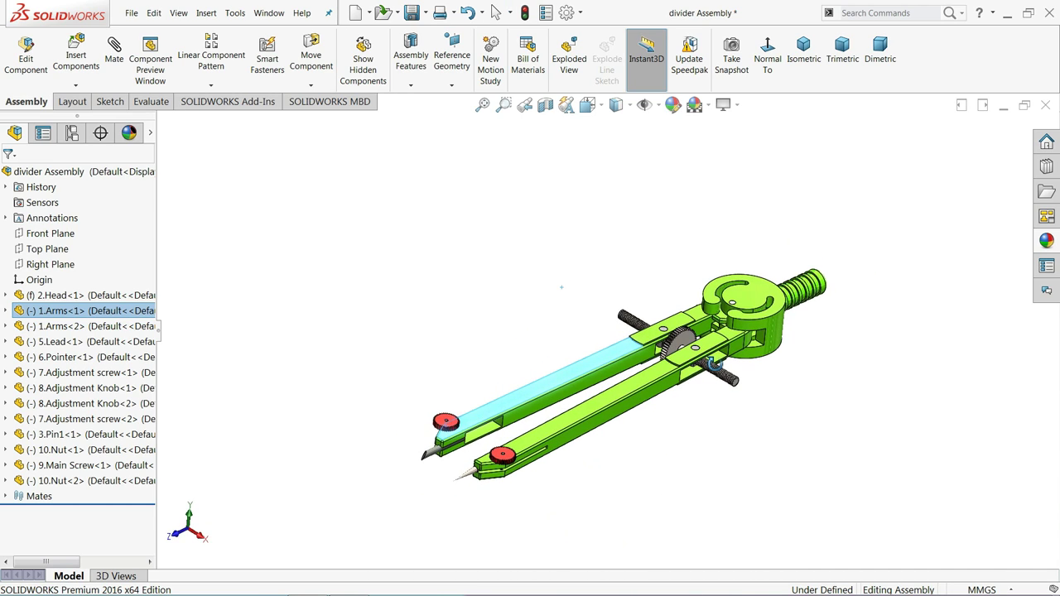
scroll(650, 439, "down", 2)
scroll(704, 378, "down", 2)
left_click(464, 246)
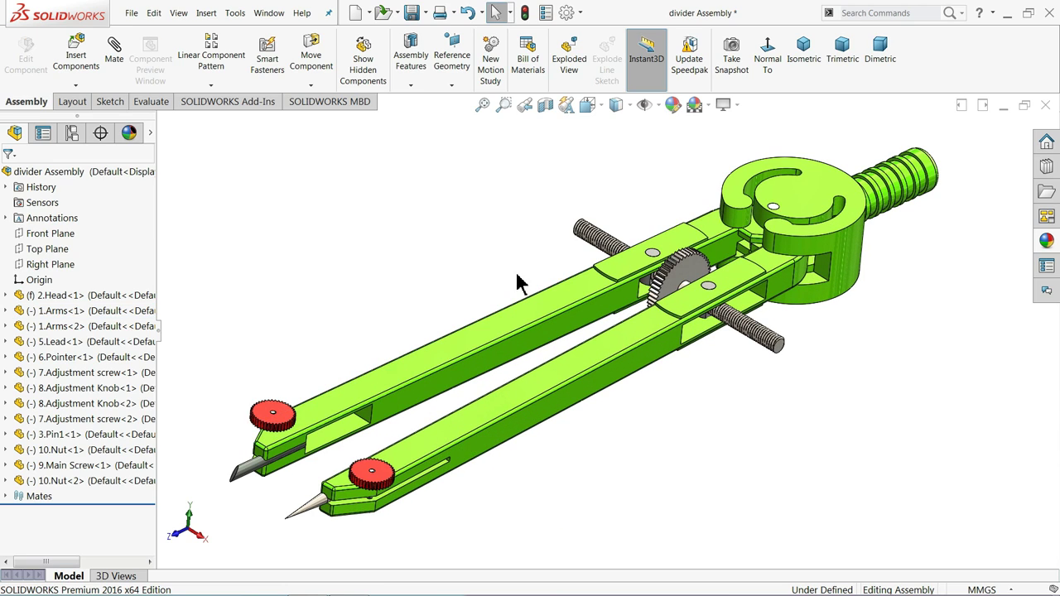
mouse_move(590, 358)
left_mouse_down()
mouse_move(734, 409)
mouse_move(934, 394)
mouse_move(800, 406)
mouse_move(628, 399)
mouse_move(627, 419)
left_mouse_up()
key("Escape")
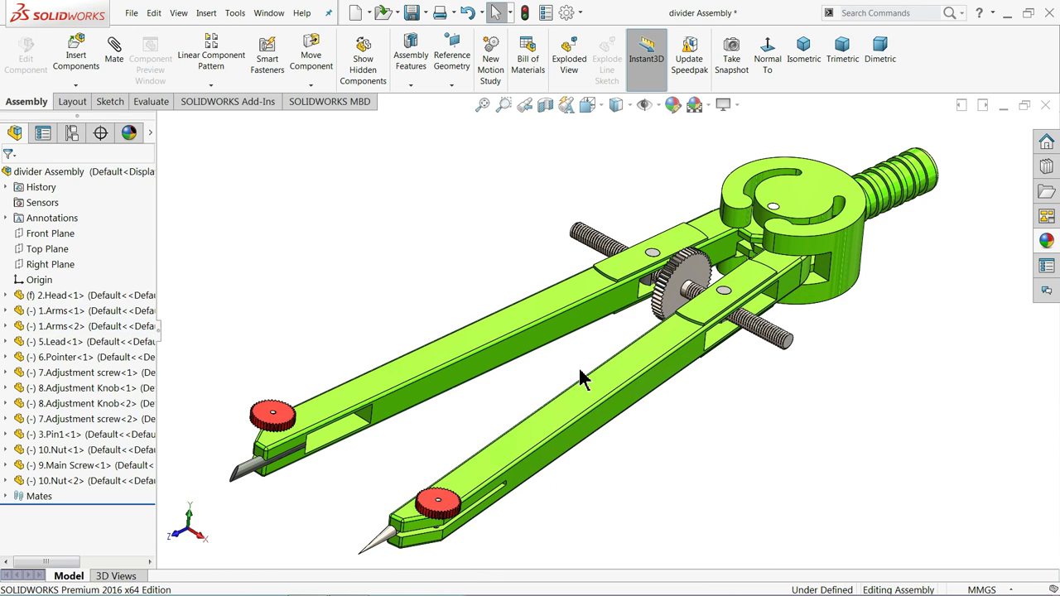
mouse_move(580, 377)
middle_mouse_down()
mouse_move(521, 367)
mouse_move(516, 386)
mouse_move(528, 378)
mouse_move(518, 367)
mouse_move(514, 376)
middle_mouse_up()
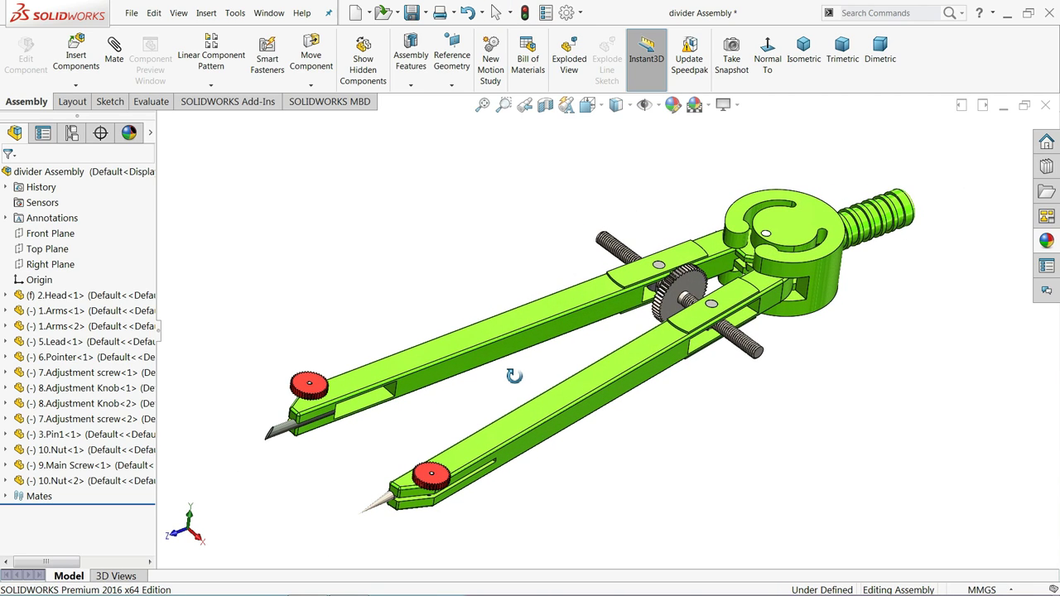
scroll(701, 385, "down", 2)
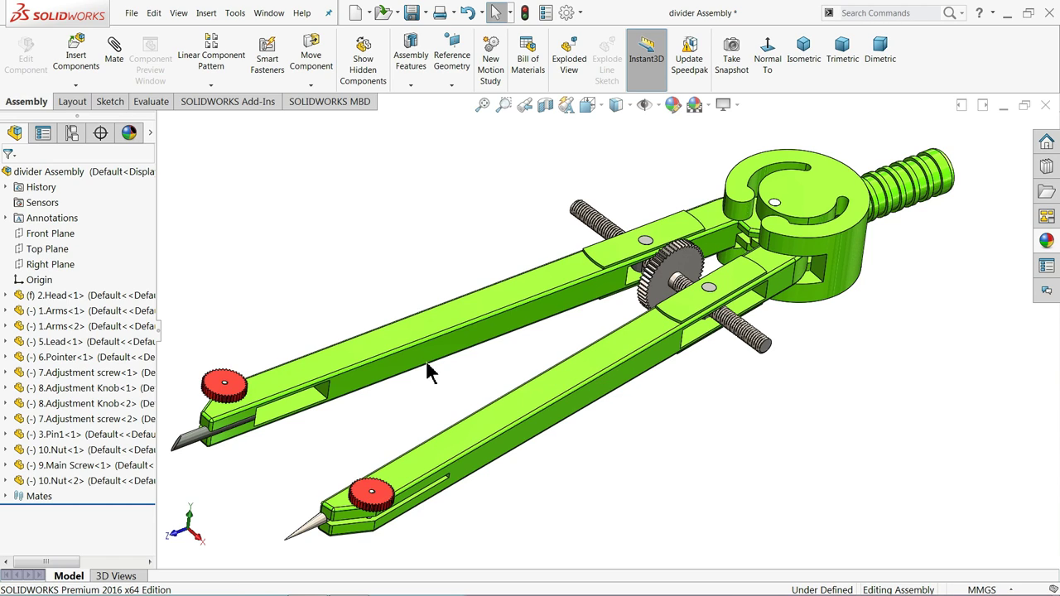
mouse_move(300, 370)
left_mouse_down()
mouse_move(319, 367)
mouse_move(317, 276)
left_mouse_up()
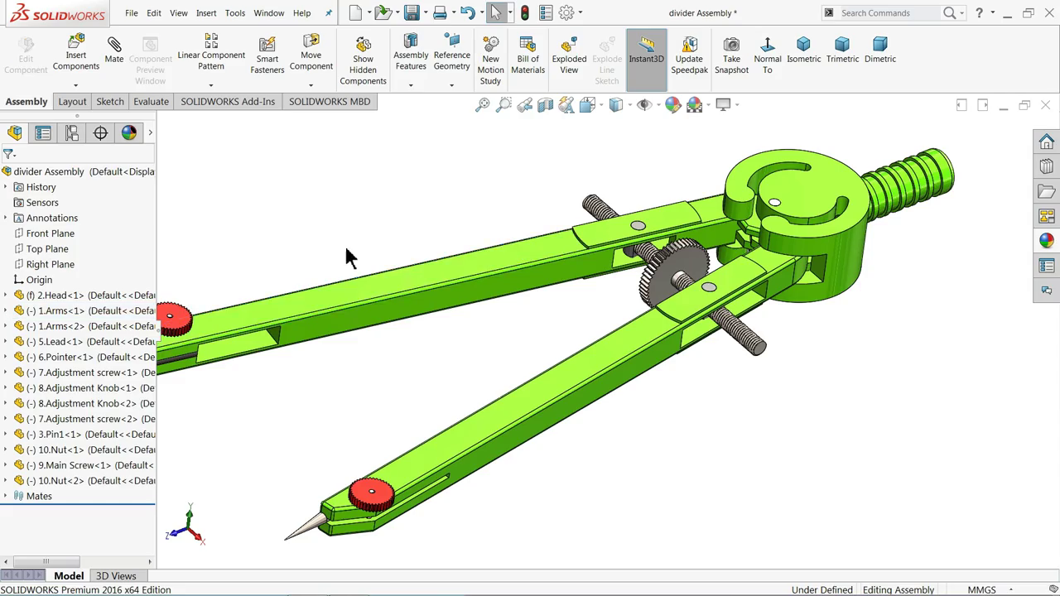